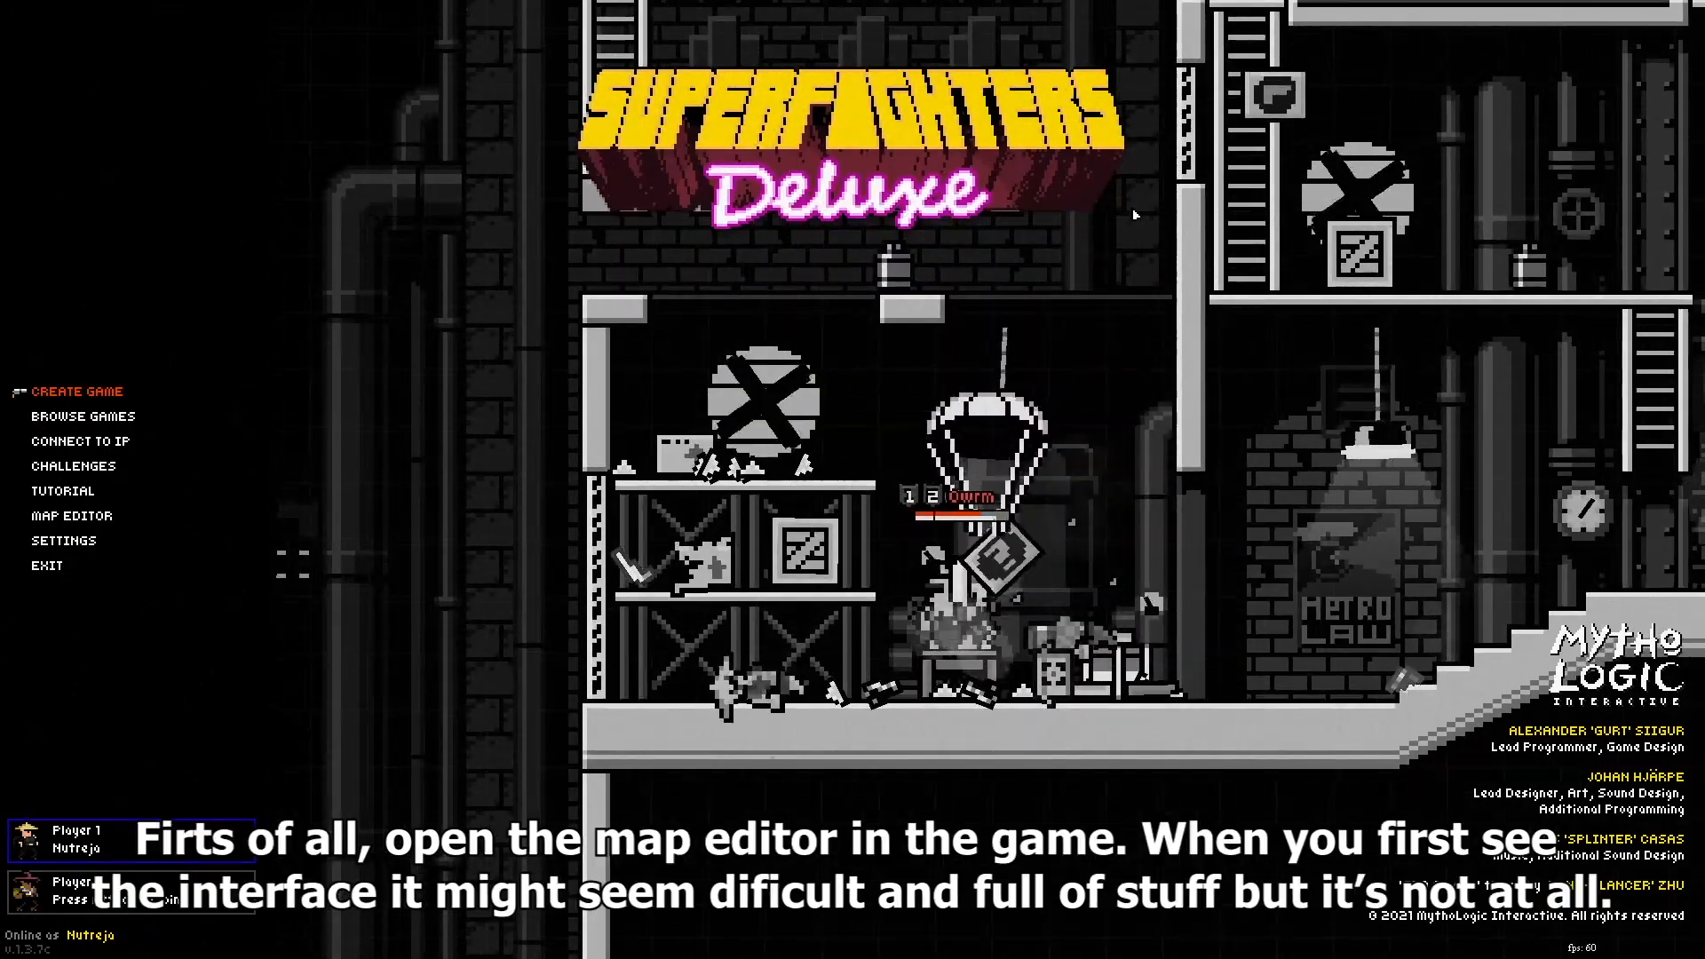
- Open the map editor and place Balloon00, BambooScaffold00D, Barrel00, BambooScaffold00A and BambooStick00B in the map area around the origin
left_click(64, 516)
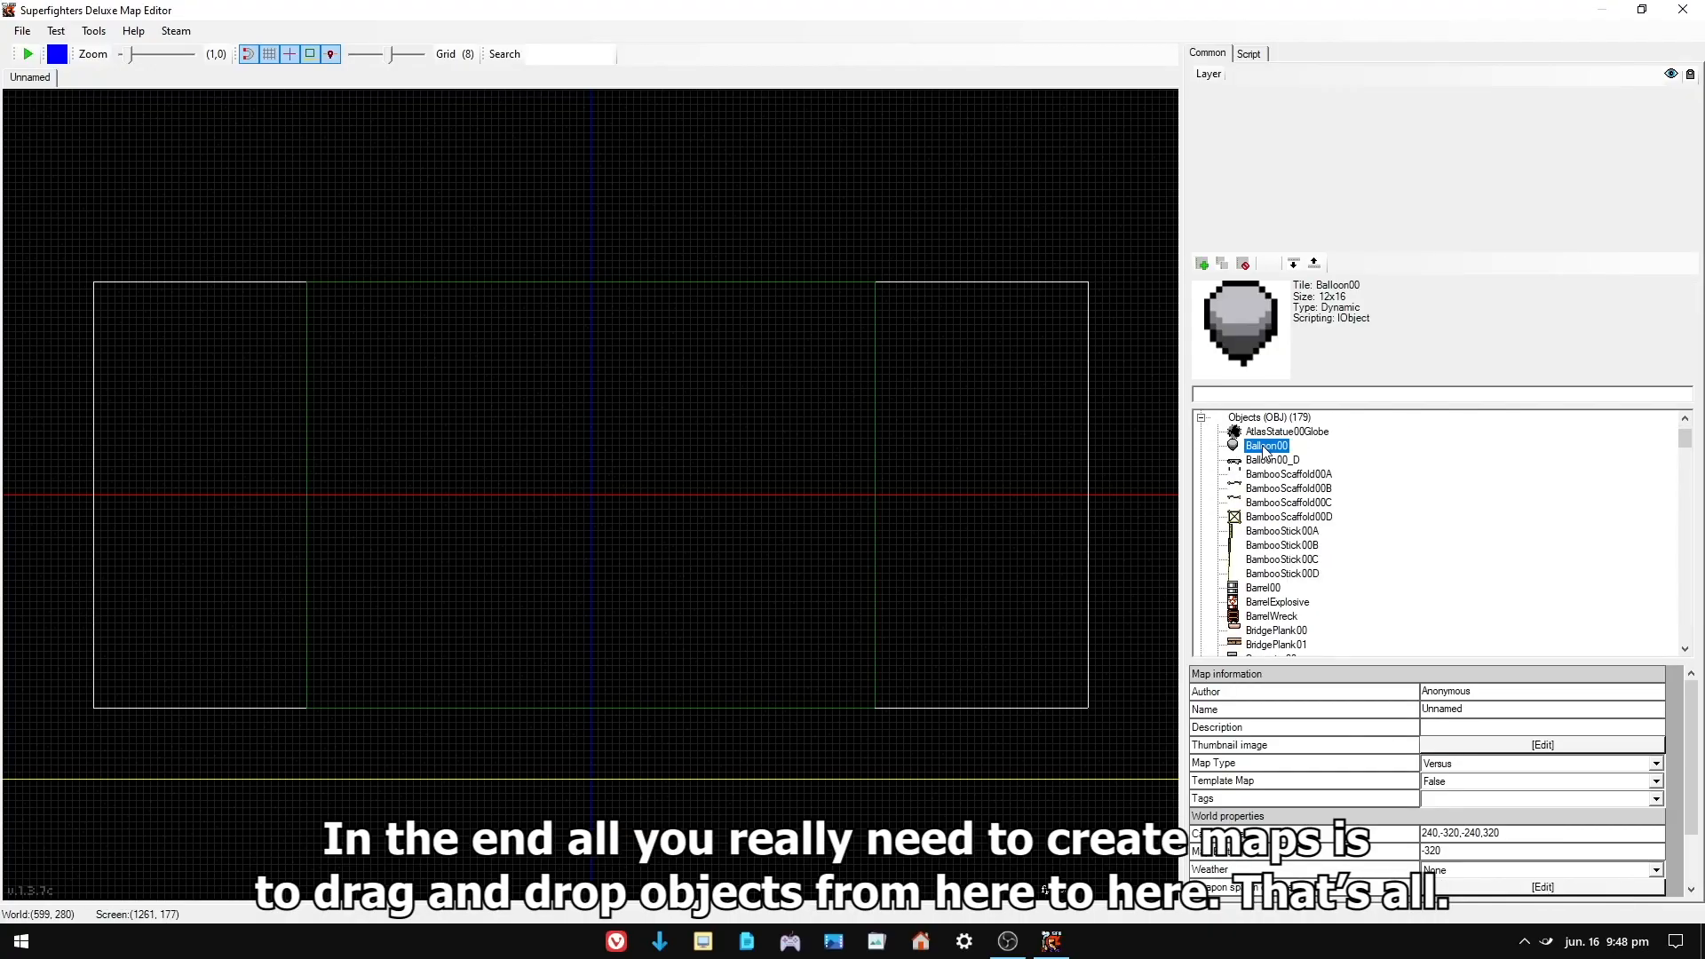
left_click_drag(1261, 445, 504, 474)
left_click_drag(1283, 516, 498, 566)
left_click_drag(1243, 588, 468, 531)
left_click_drag(1290, 481, 456, 470)
left_click_drag(1279, 550, 410, 505)
left_click(750, 568)
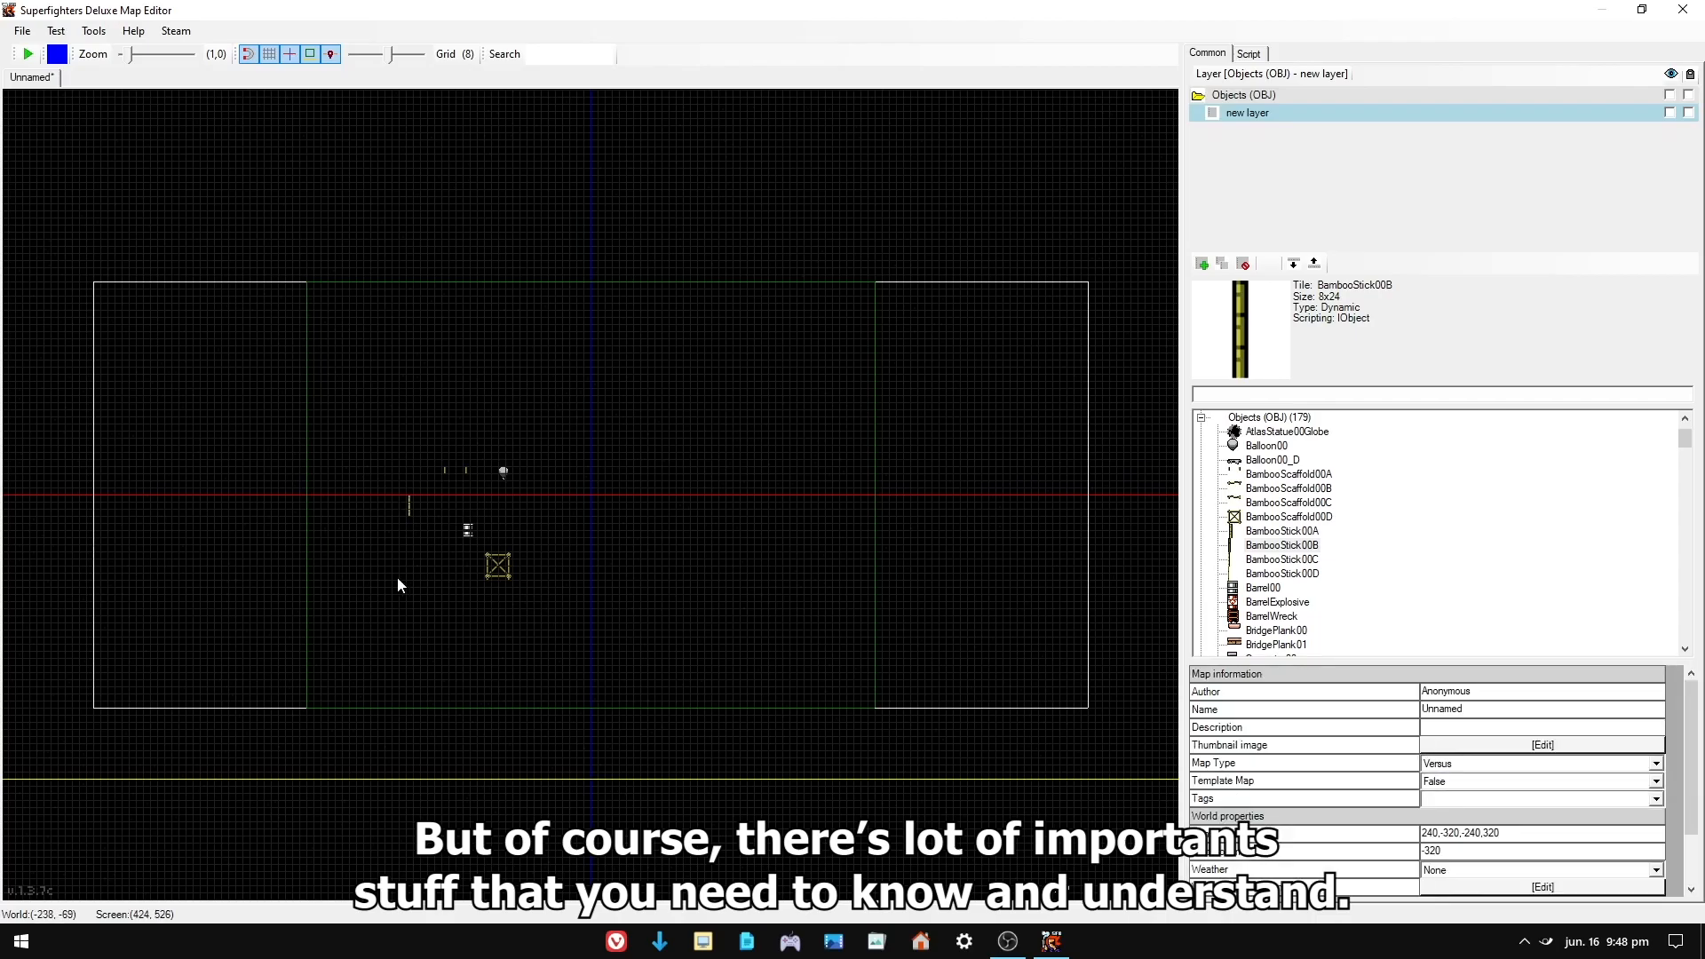
left_click_drag(130, 57, 143, 57)
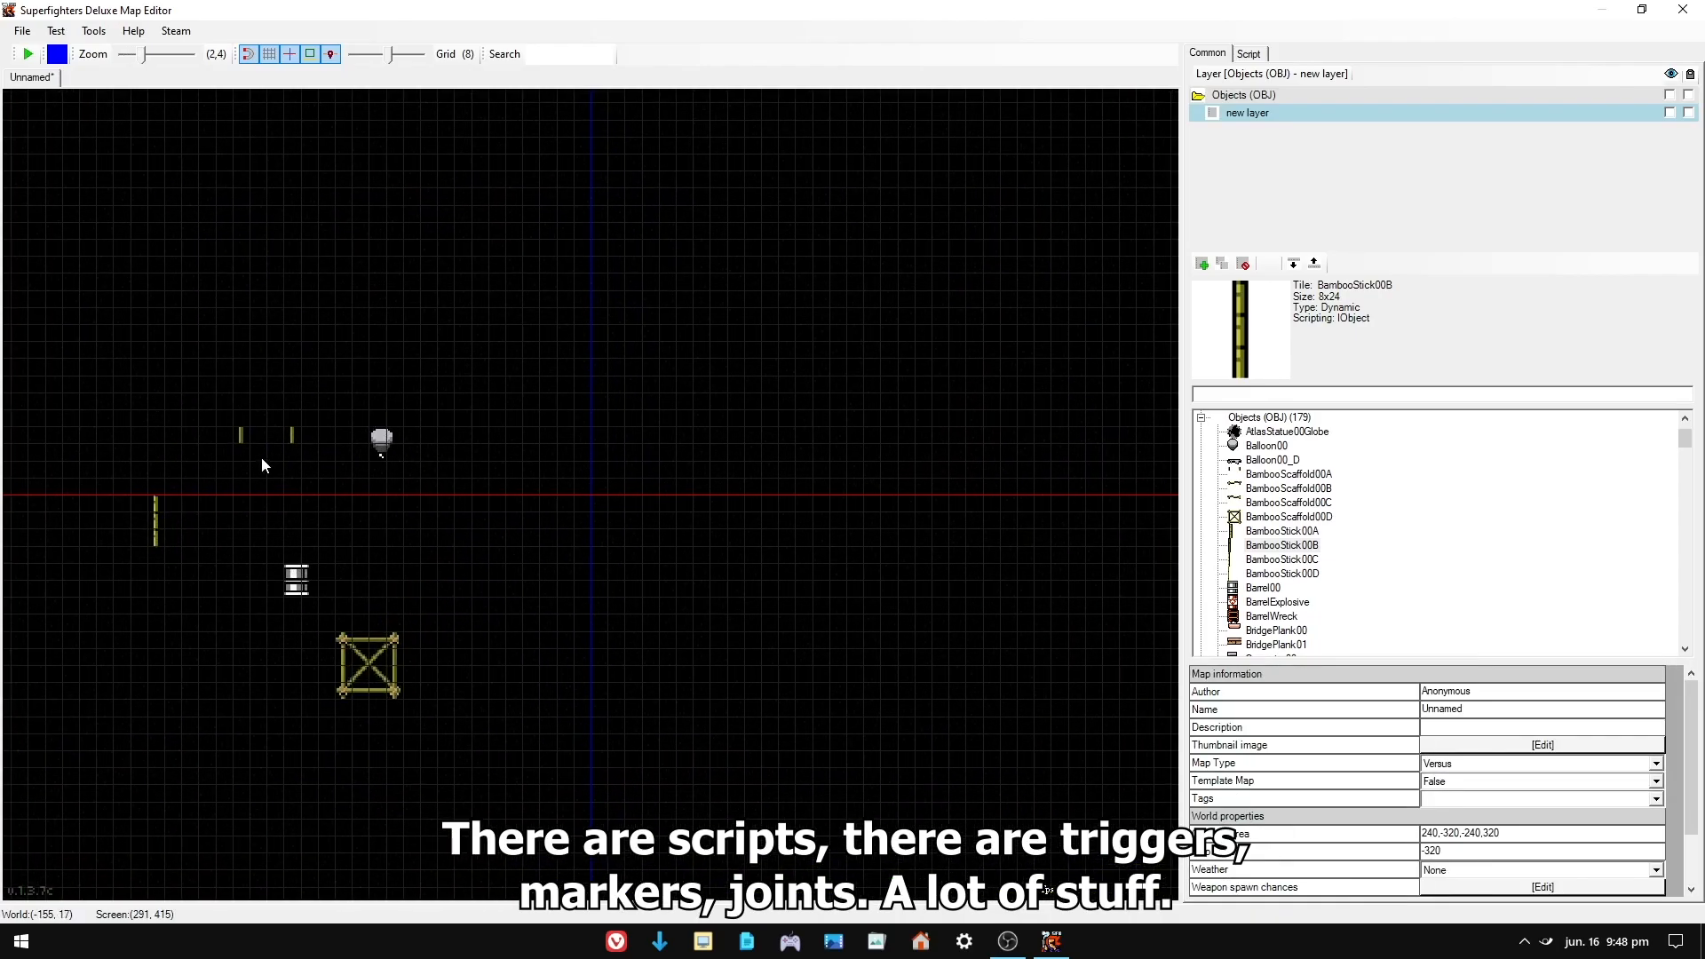
scroll(261, 456, "down", 3)
scroll(254, 466, "up", 2)
scroll(615, 414, "down", 4)
scroll(611, 418, "up", 3)
scroll(557, 488, "down", 2)
scroll(540, 531, "up", 3)
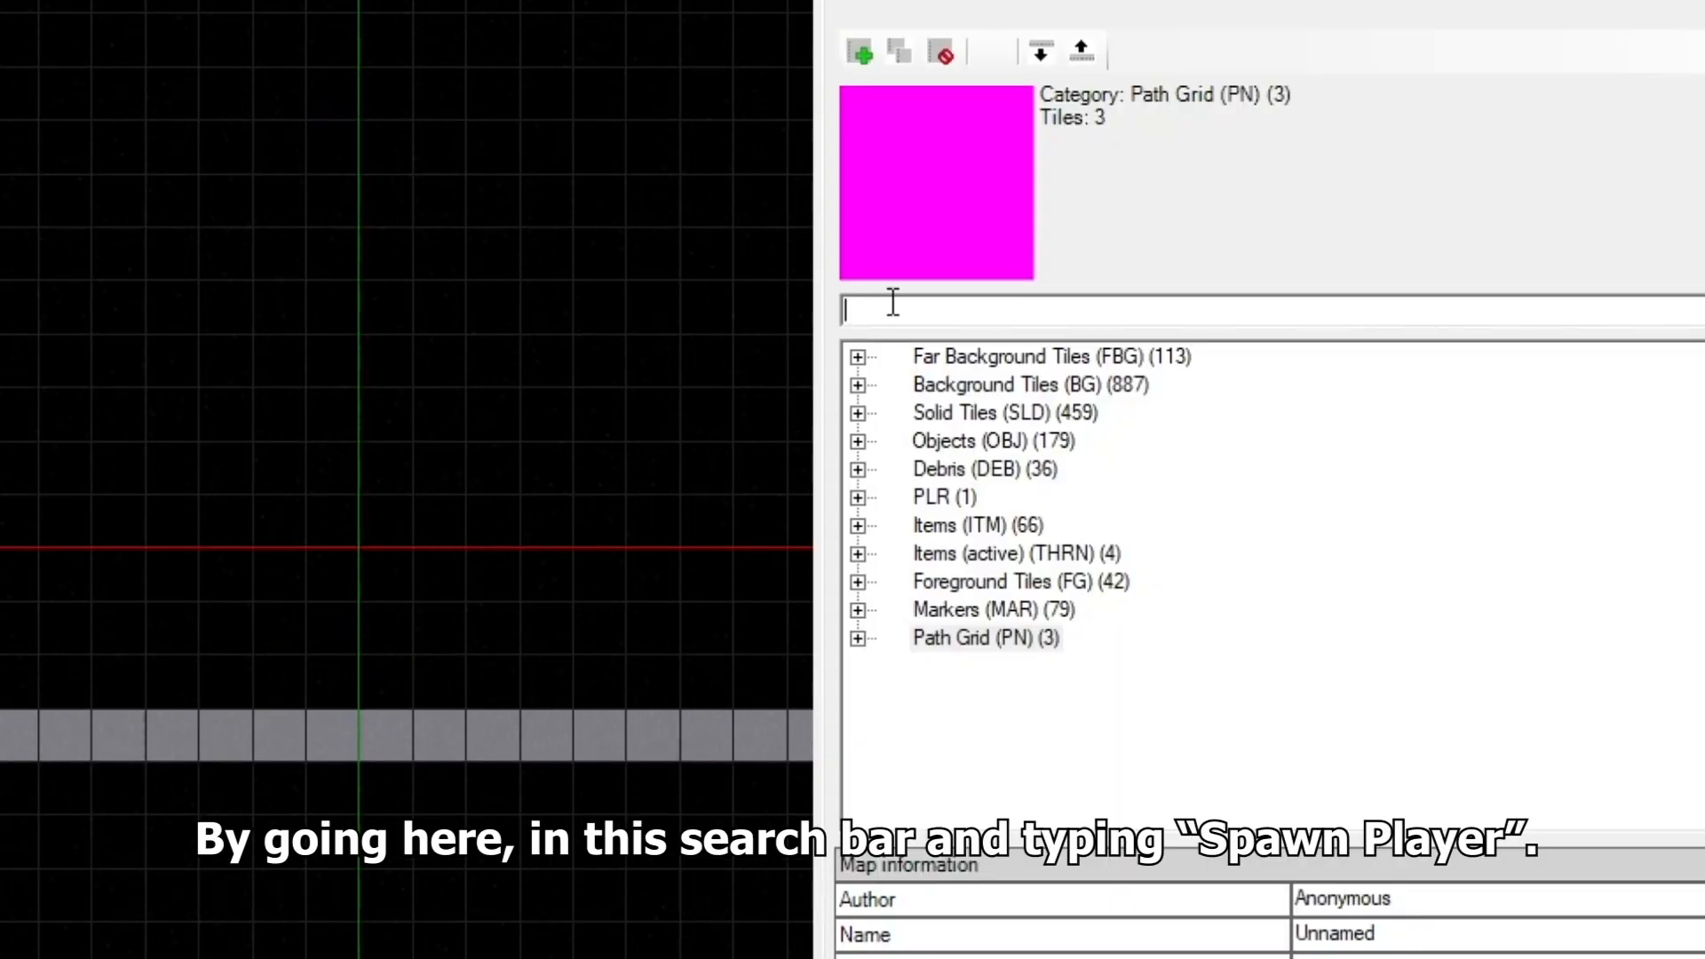
- Search the tile list for "spawn" and place a SpawnPlayer marker on the map
left_click(895, 302)
type("spawn")
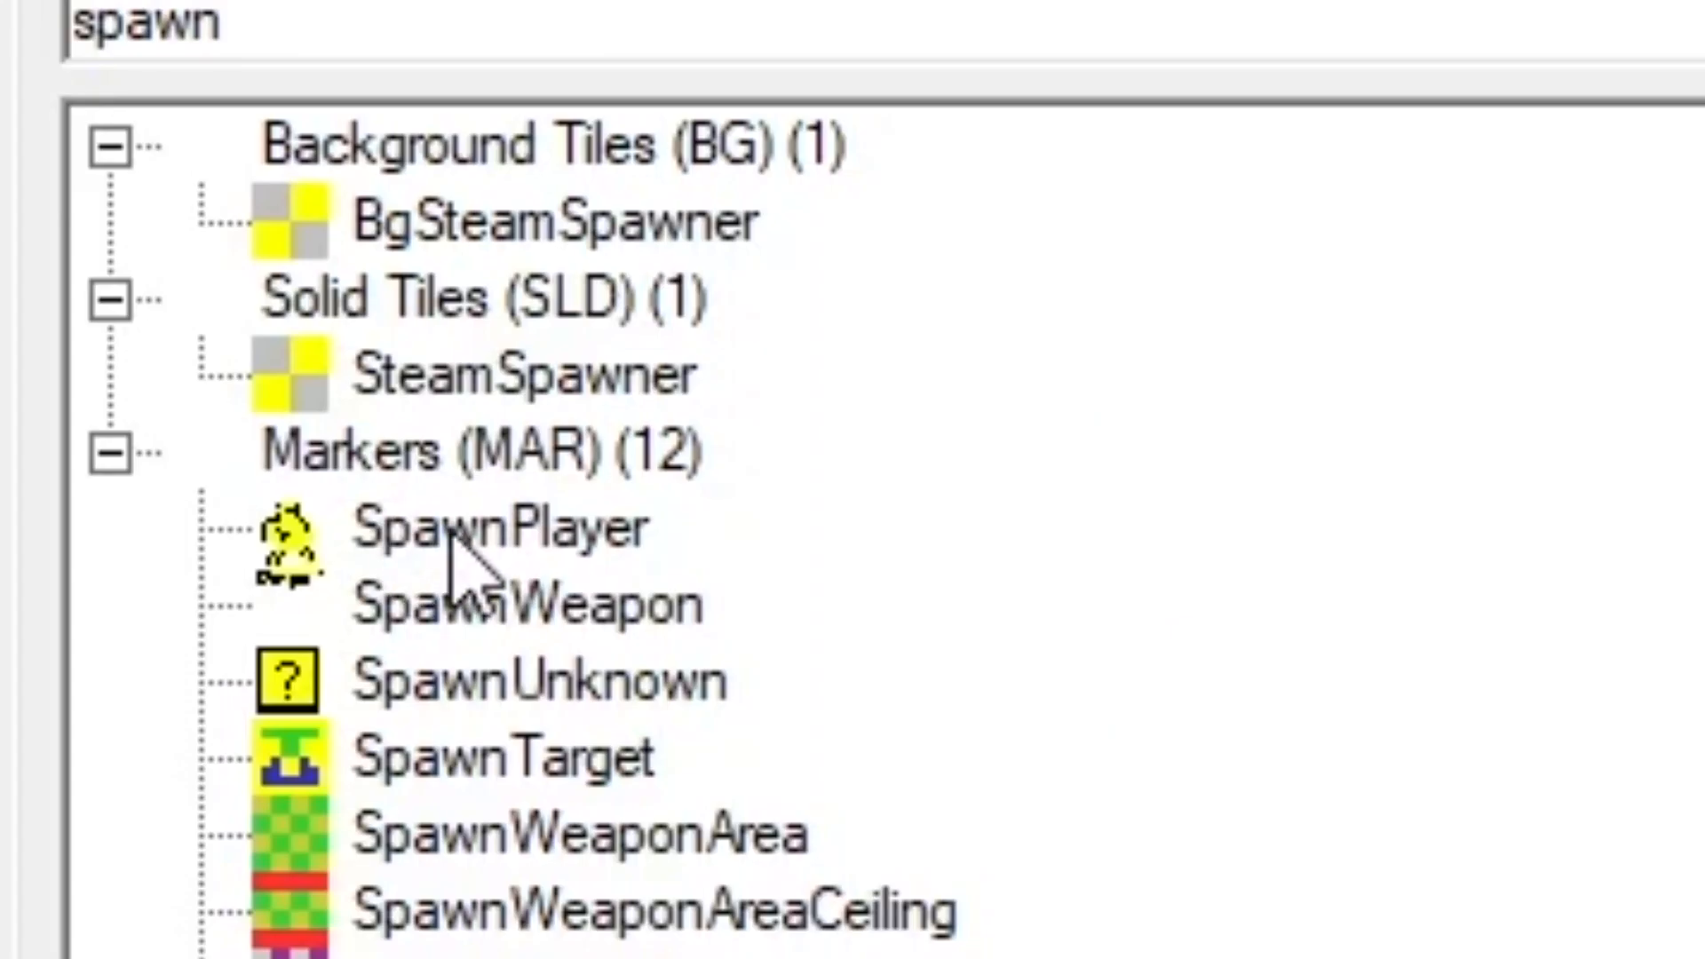
left_click(449, 533)
left_click_drag(1343, 508, 402, 654)
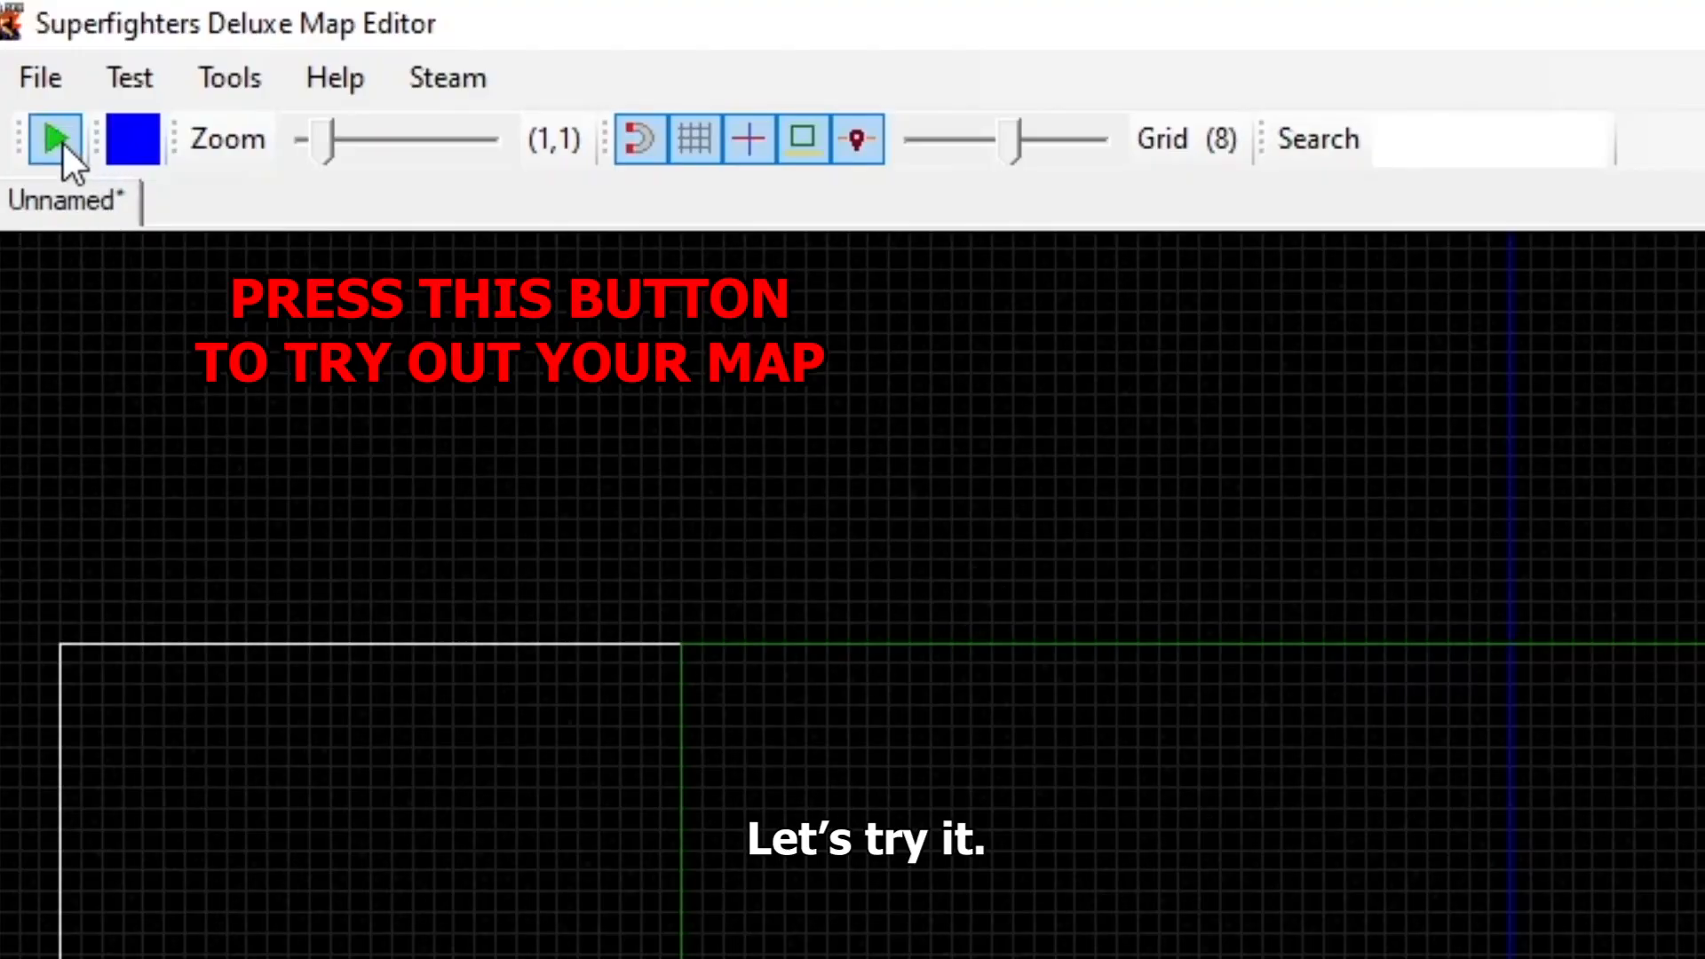
- Test-run the map and walk the character right beyond the edge of the green camera area
left_click(59, 142)
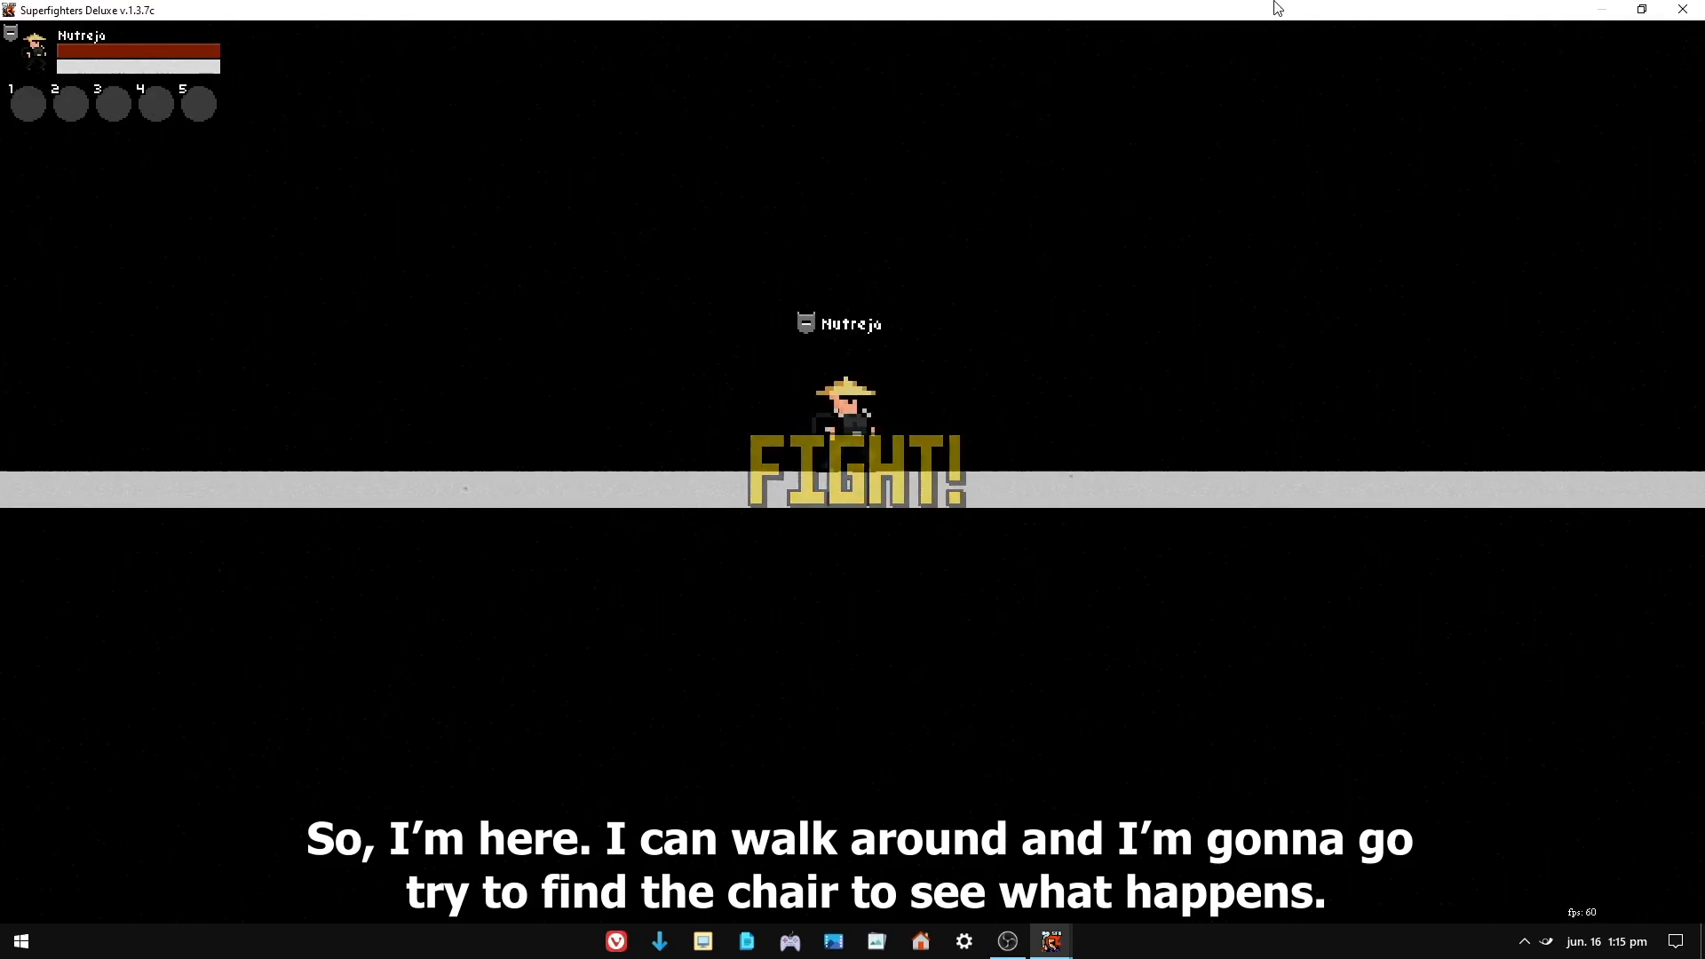
key("Right")
key("Right")
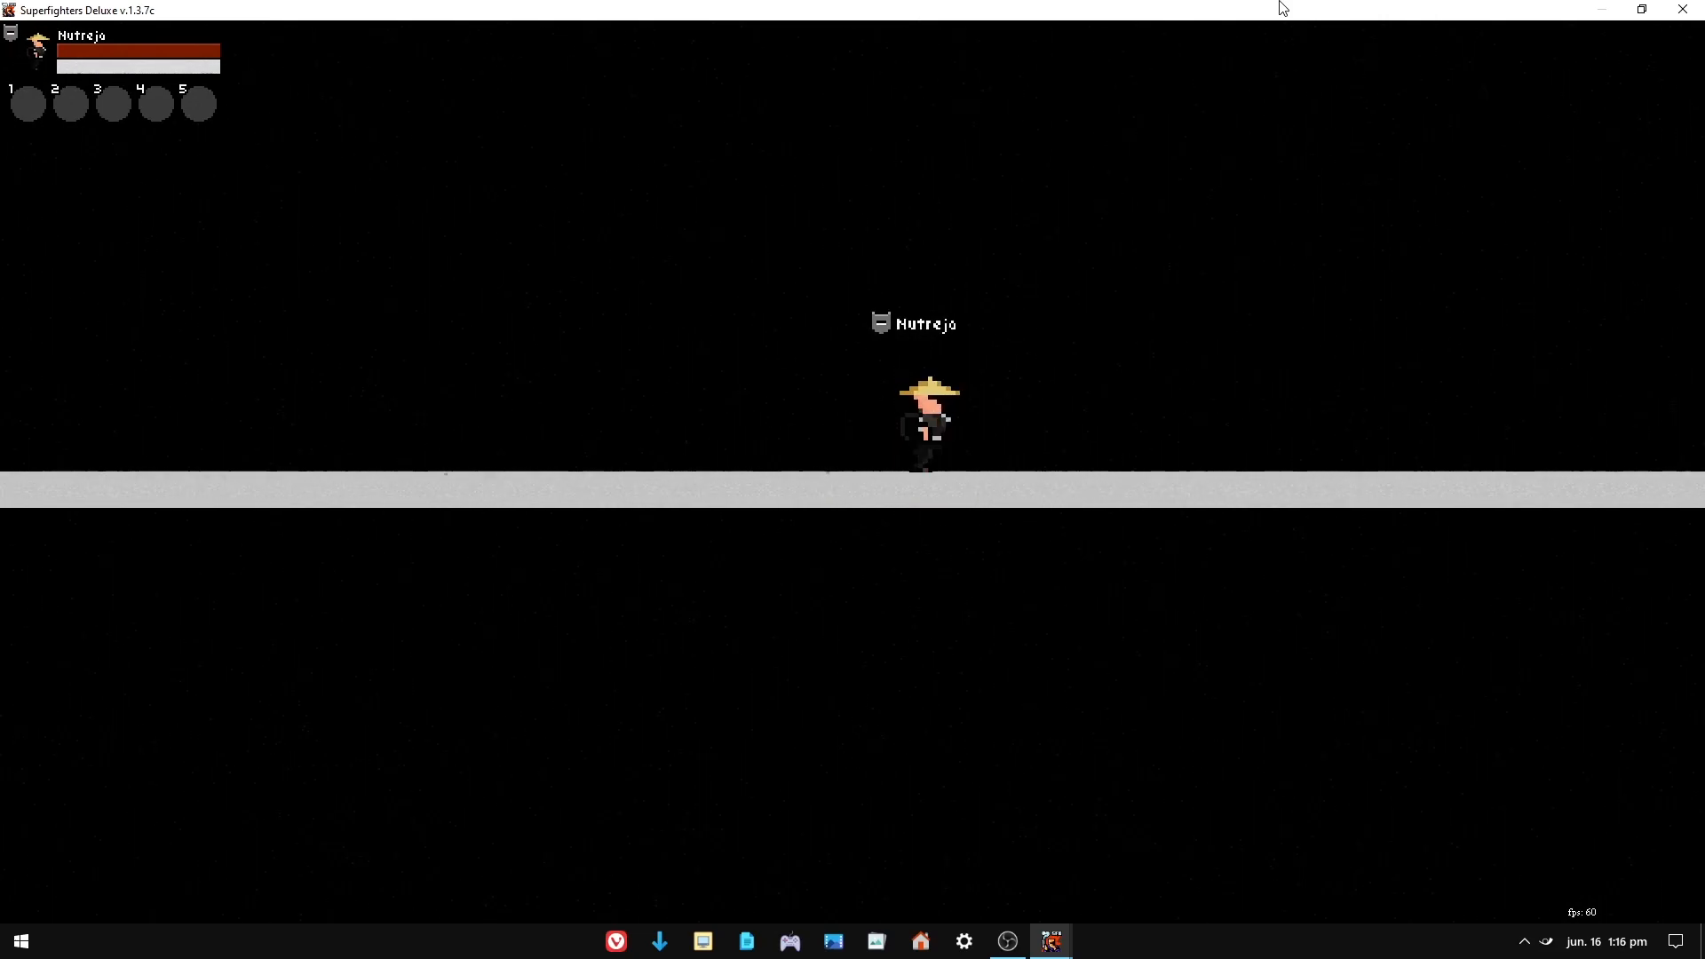
key("Right")
key("Right")
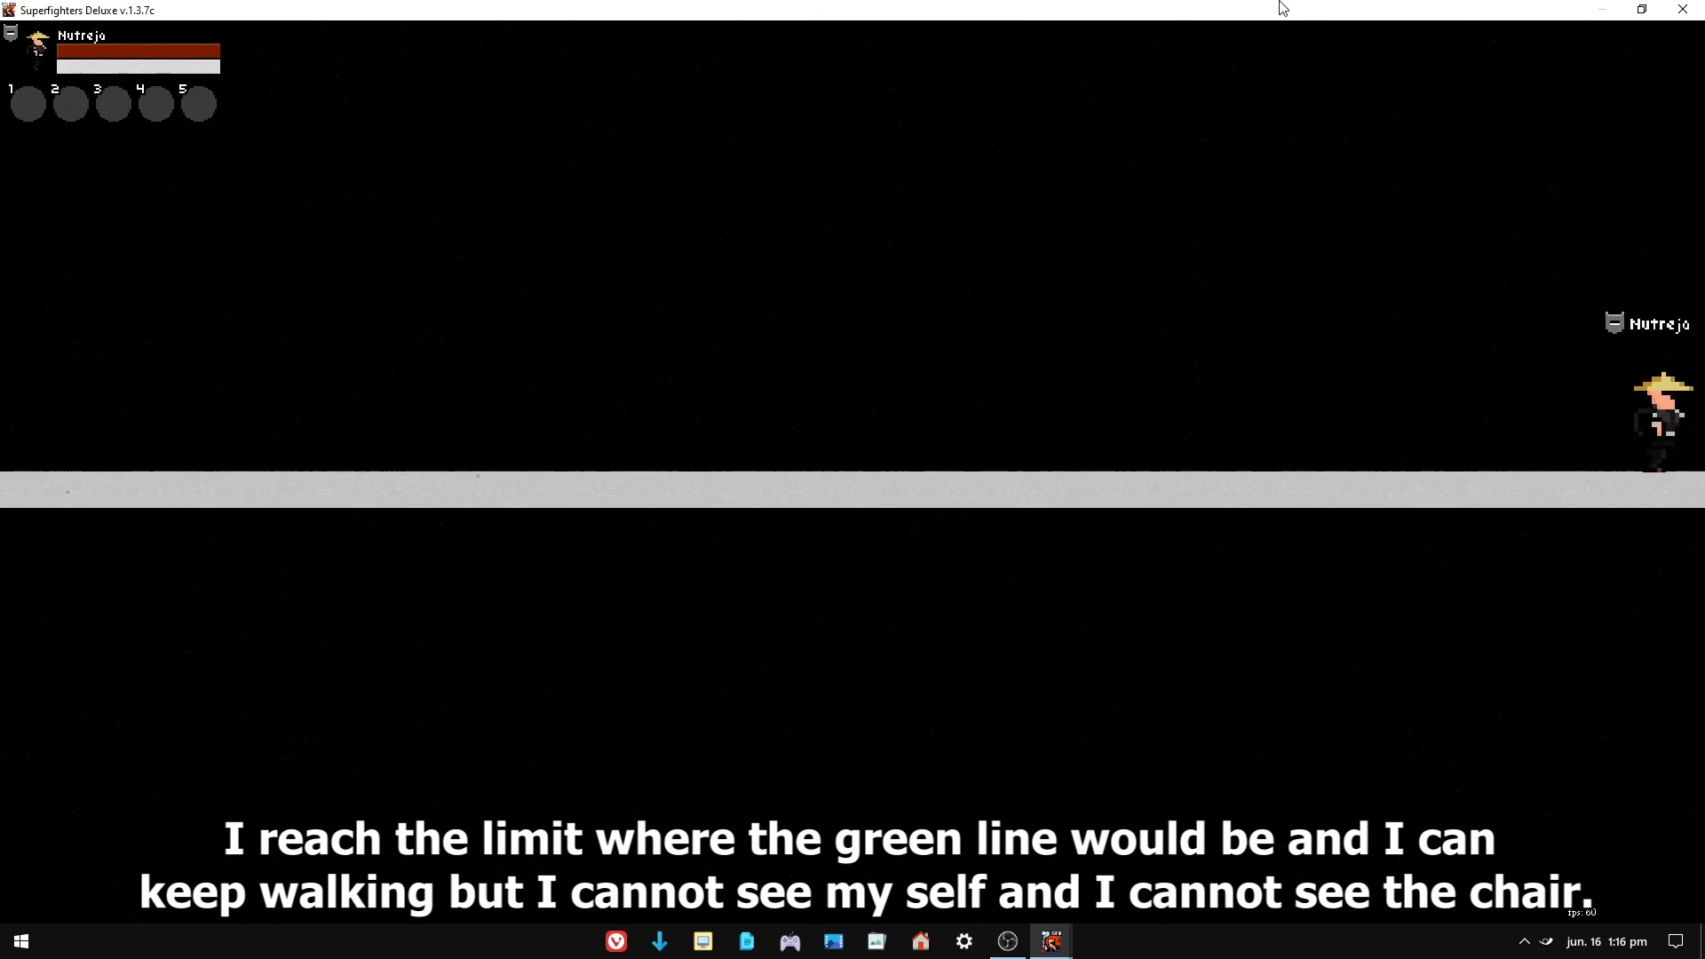
key("Right")
key("Right")
- Walk the character back and forth and jump around the right edge of the camera area to check its visibility limit
key("Left")
key("Right")
key("Left")
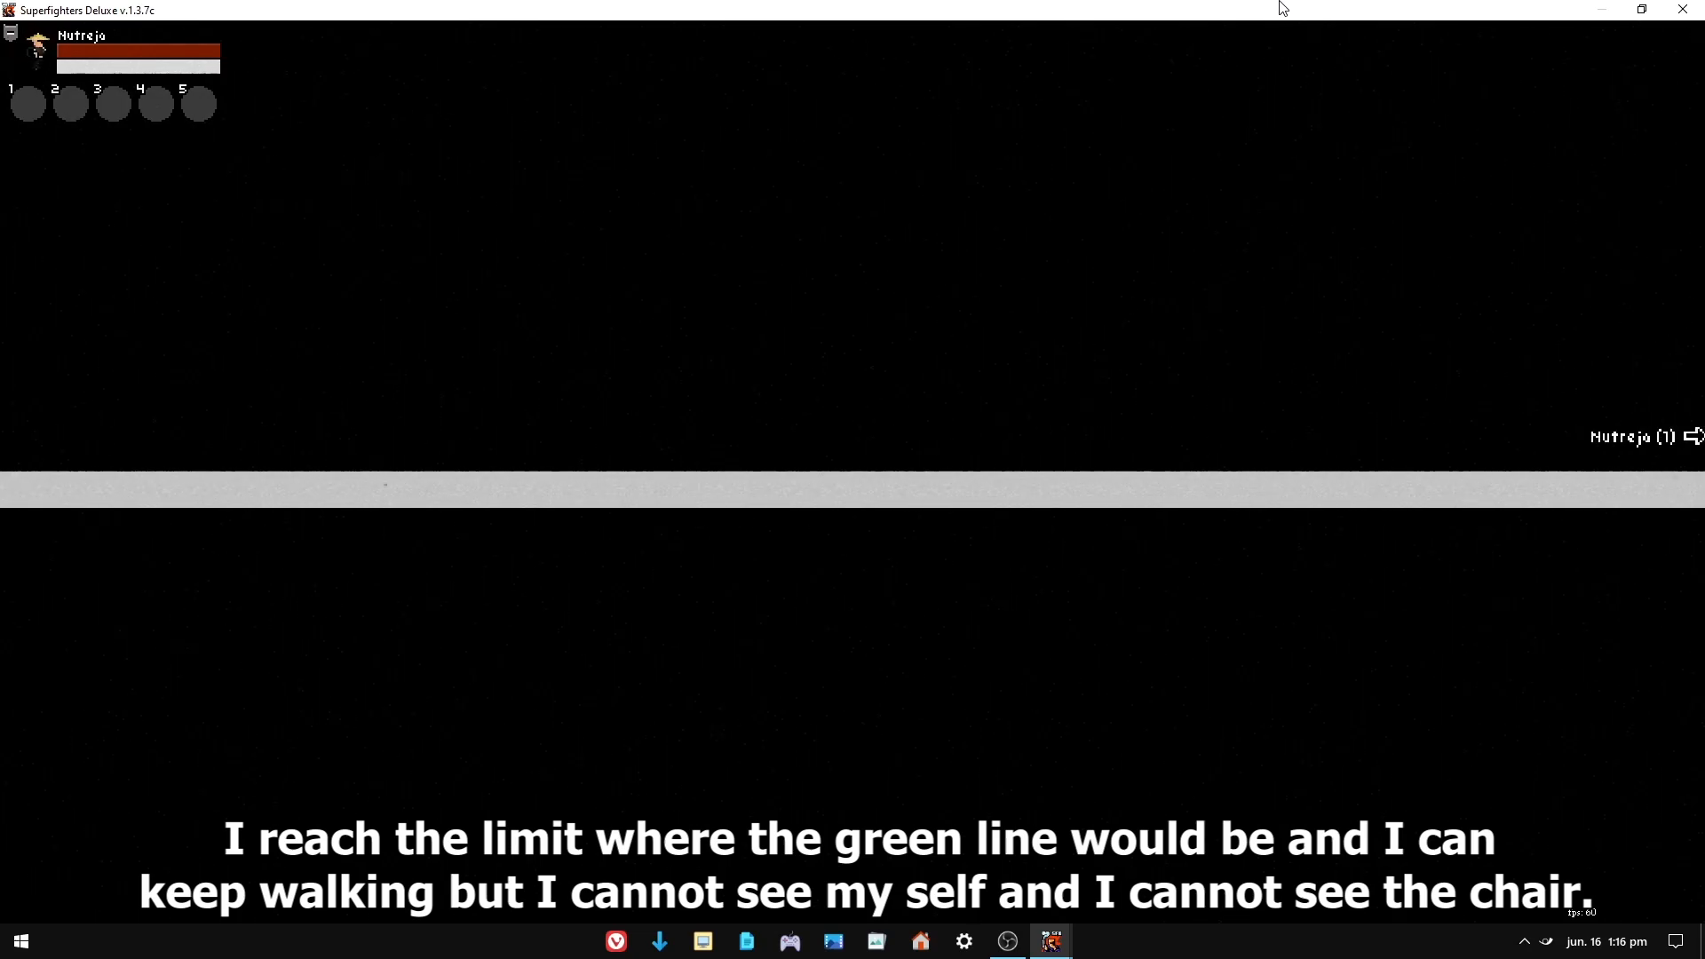
key("Right")
key("Left")
key("Up")
key("Left")
key("Right")
key("Left")
key("Left")
key("Right")
key("Right")
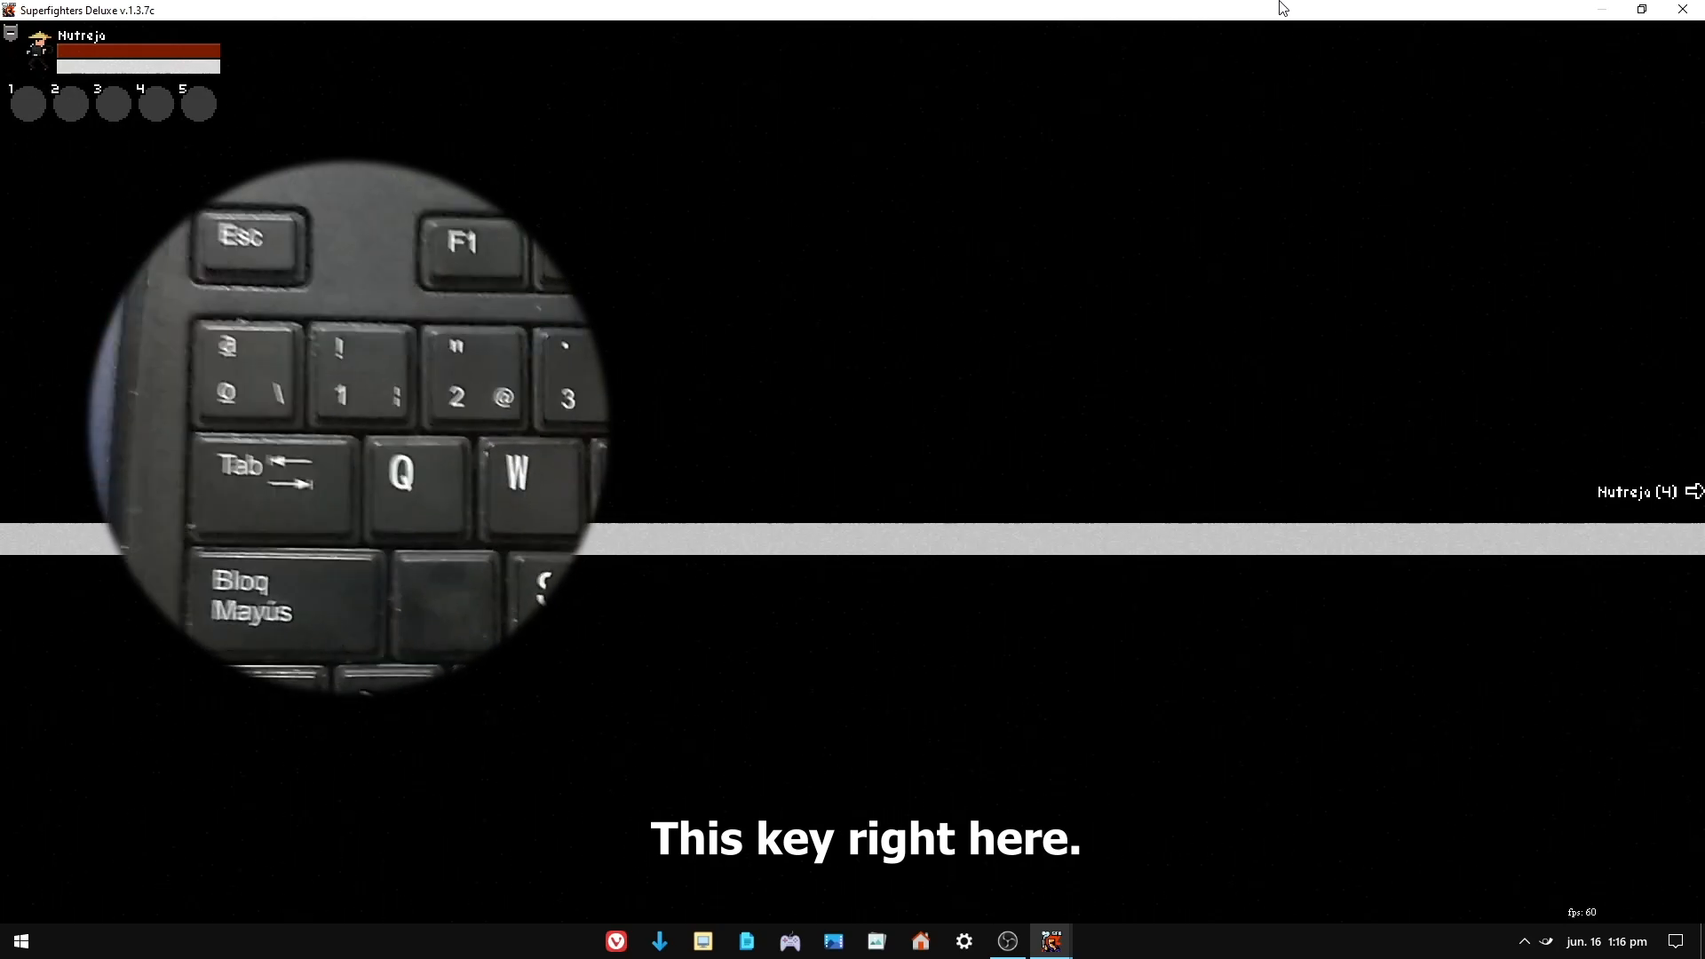
- Switch the camera to show the whole map area and have the character pick up the chair
key("F6")
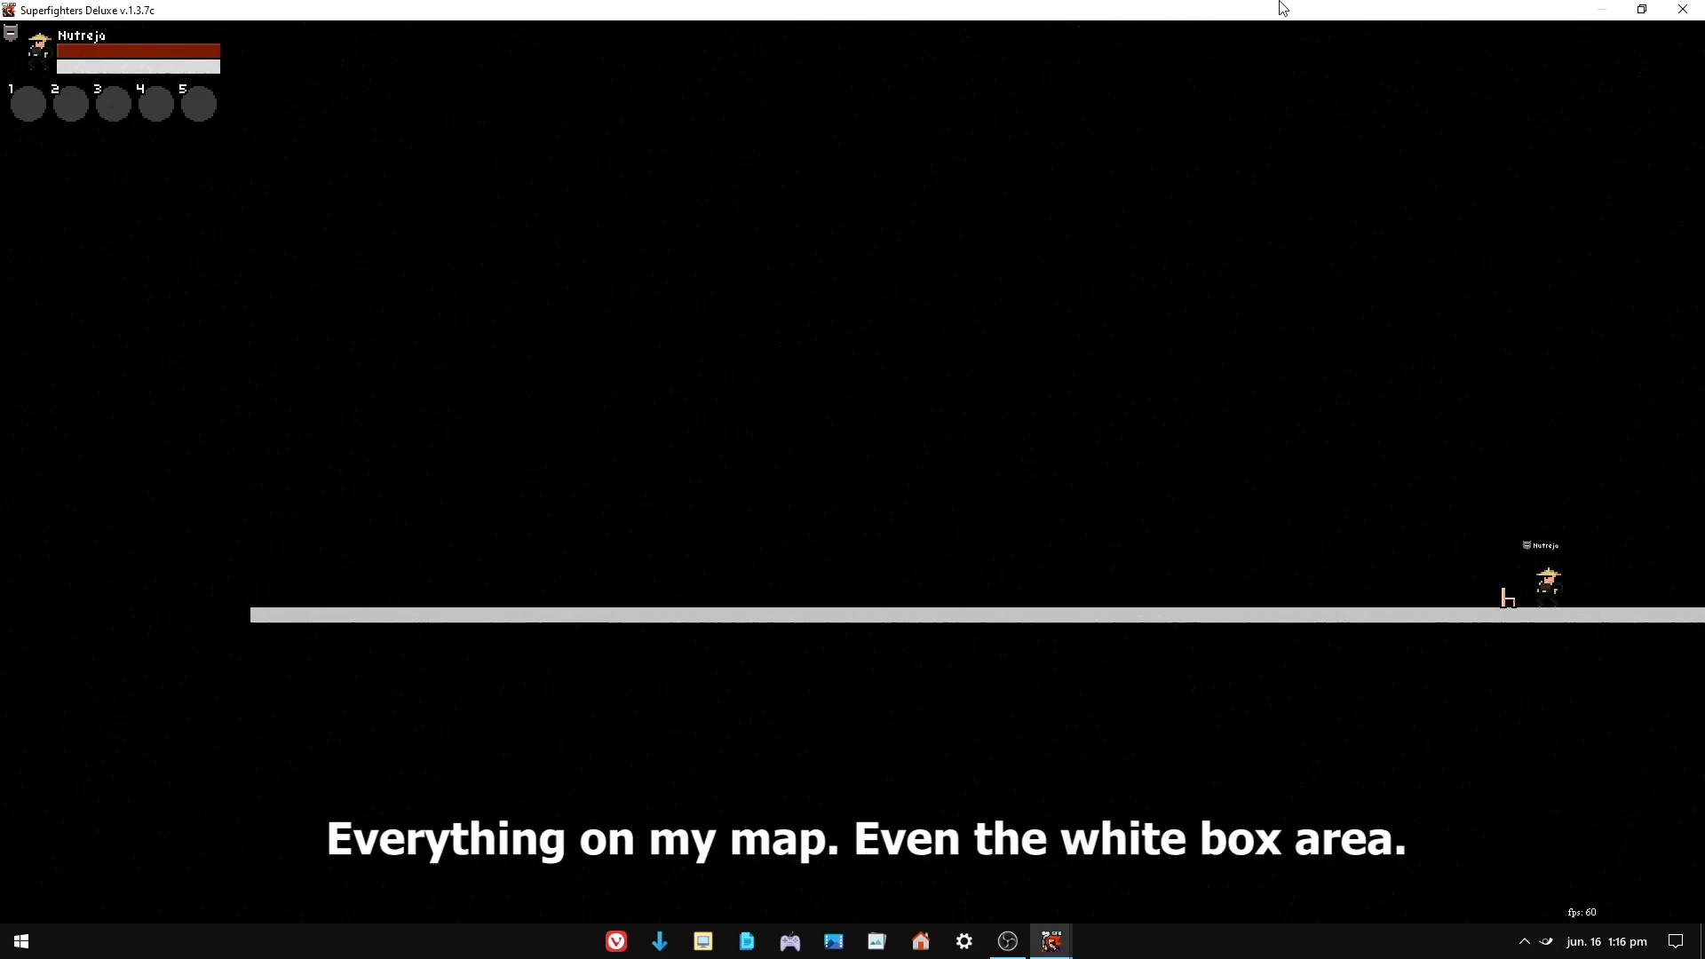
key("Left")
key("f")
key("Right")
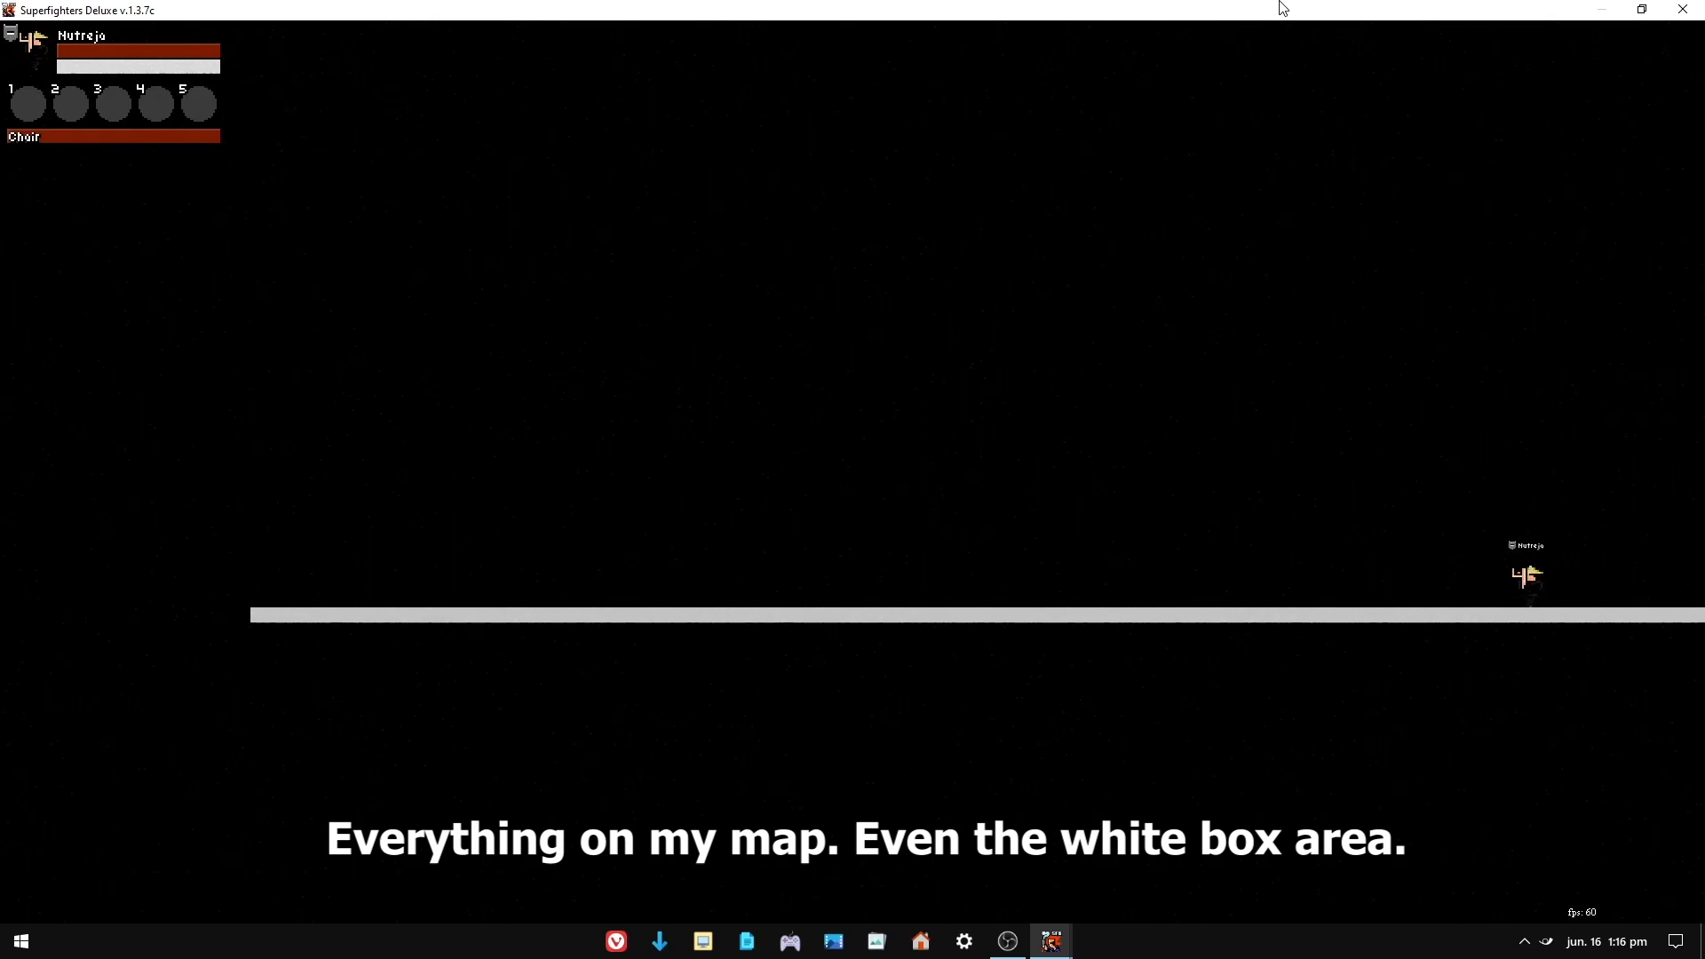
- Toggle between the close and whole-map camera modes while moving the chair-carrying character across the view's right edge
key("F6")
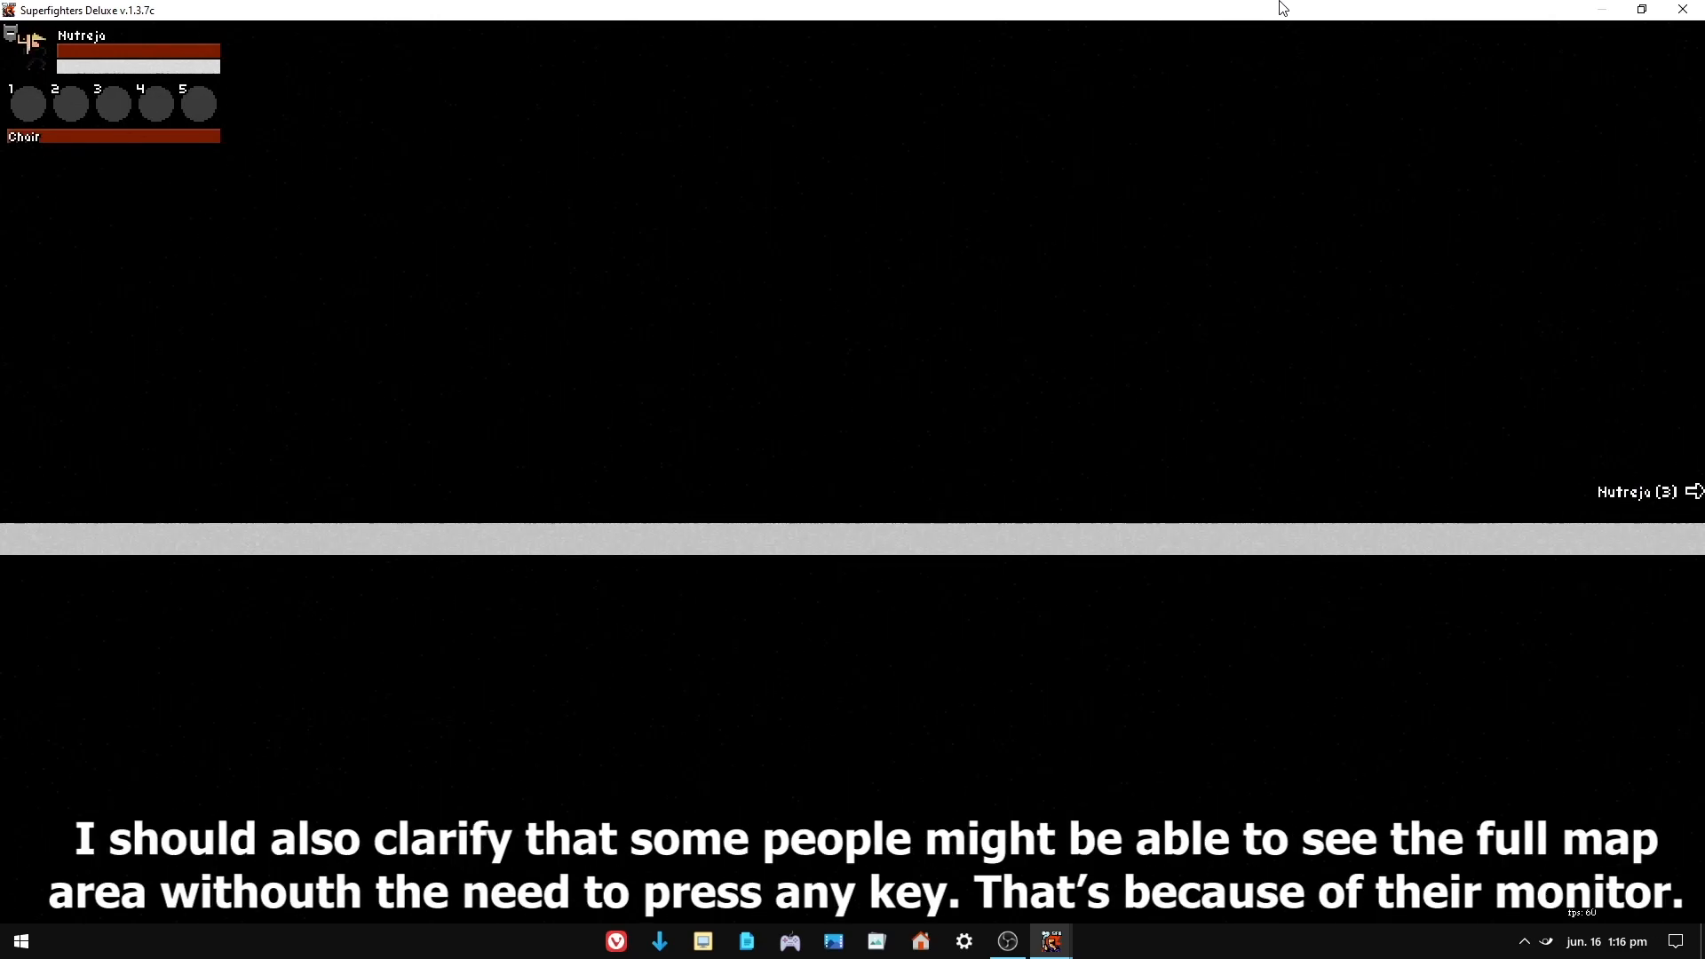
key("F6")
key("F6")
key("Left")
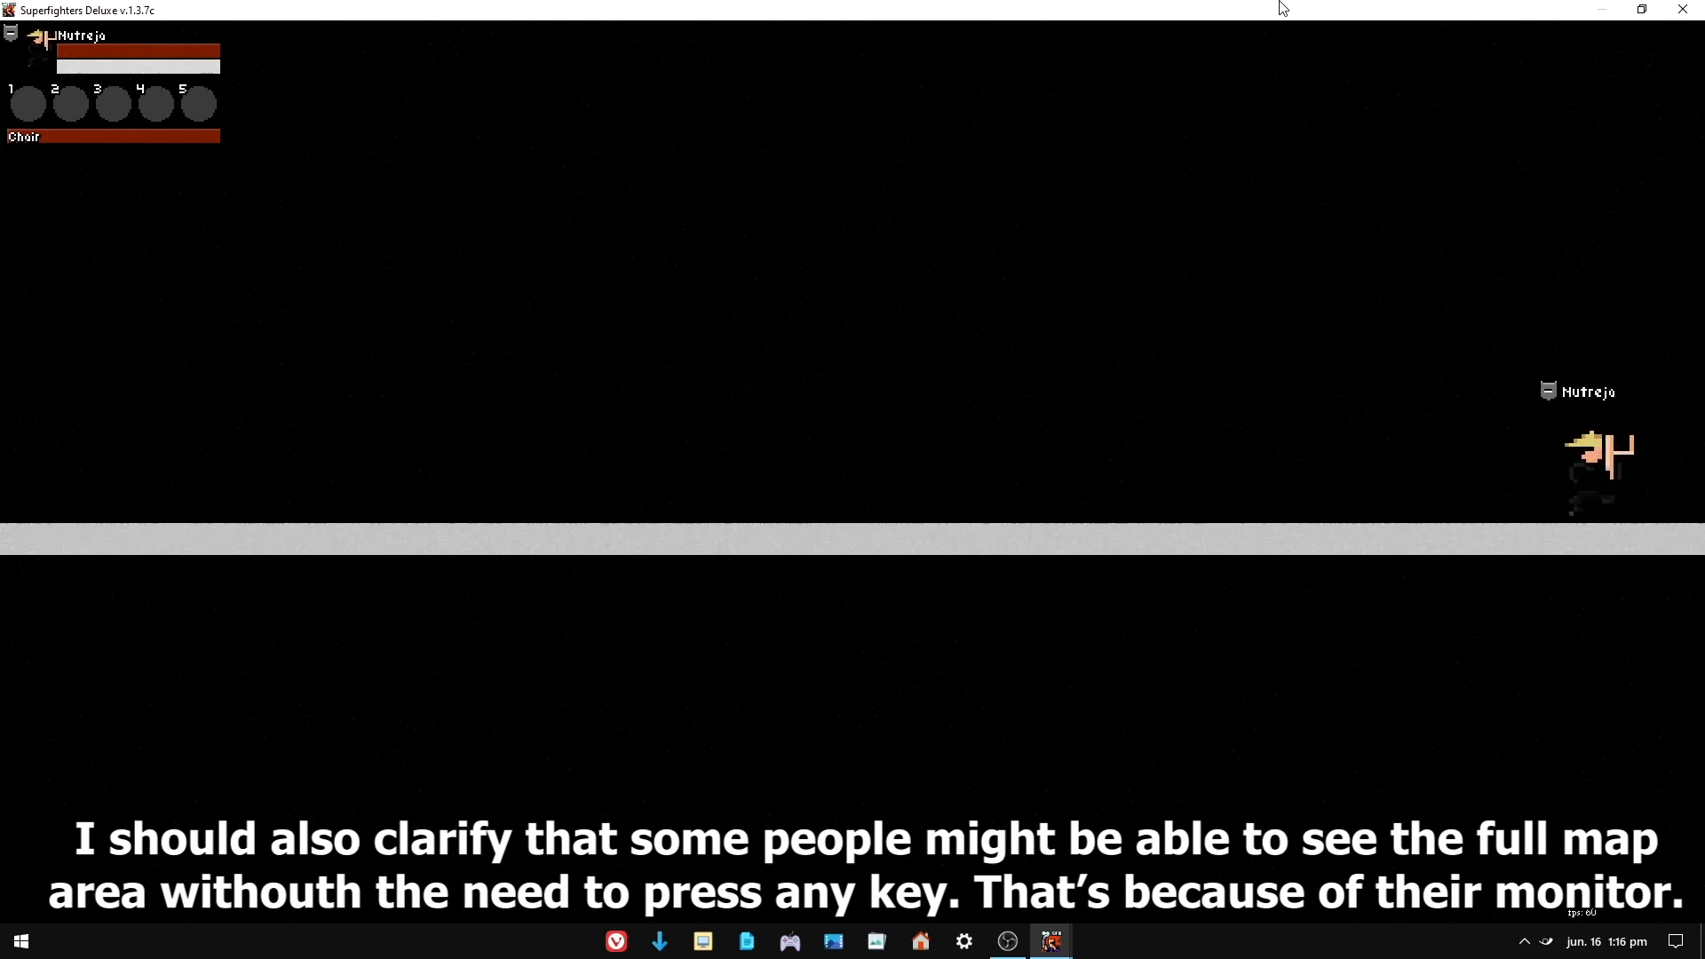
key("Right")
key("F6")
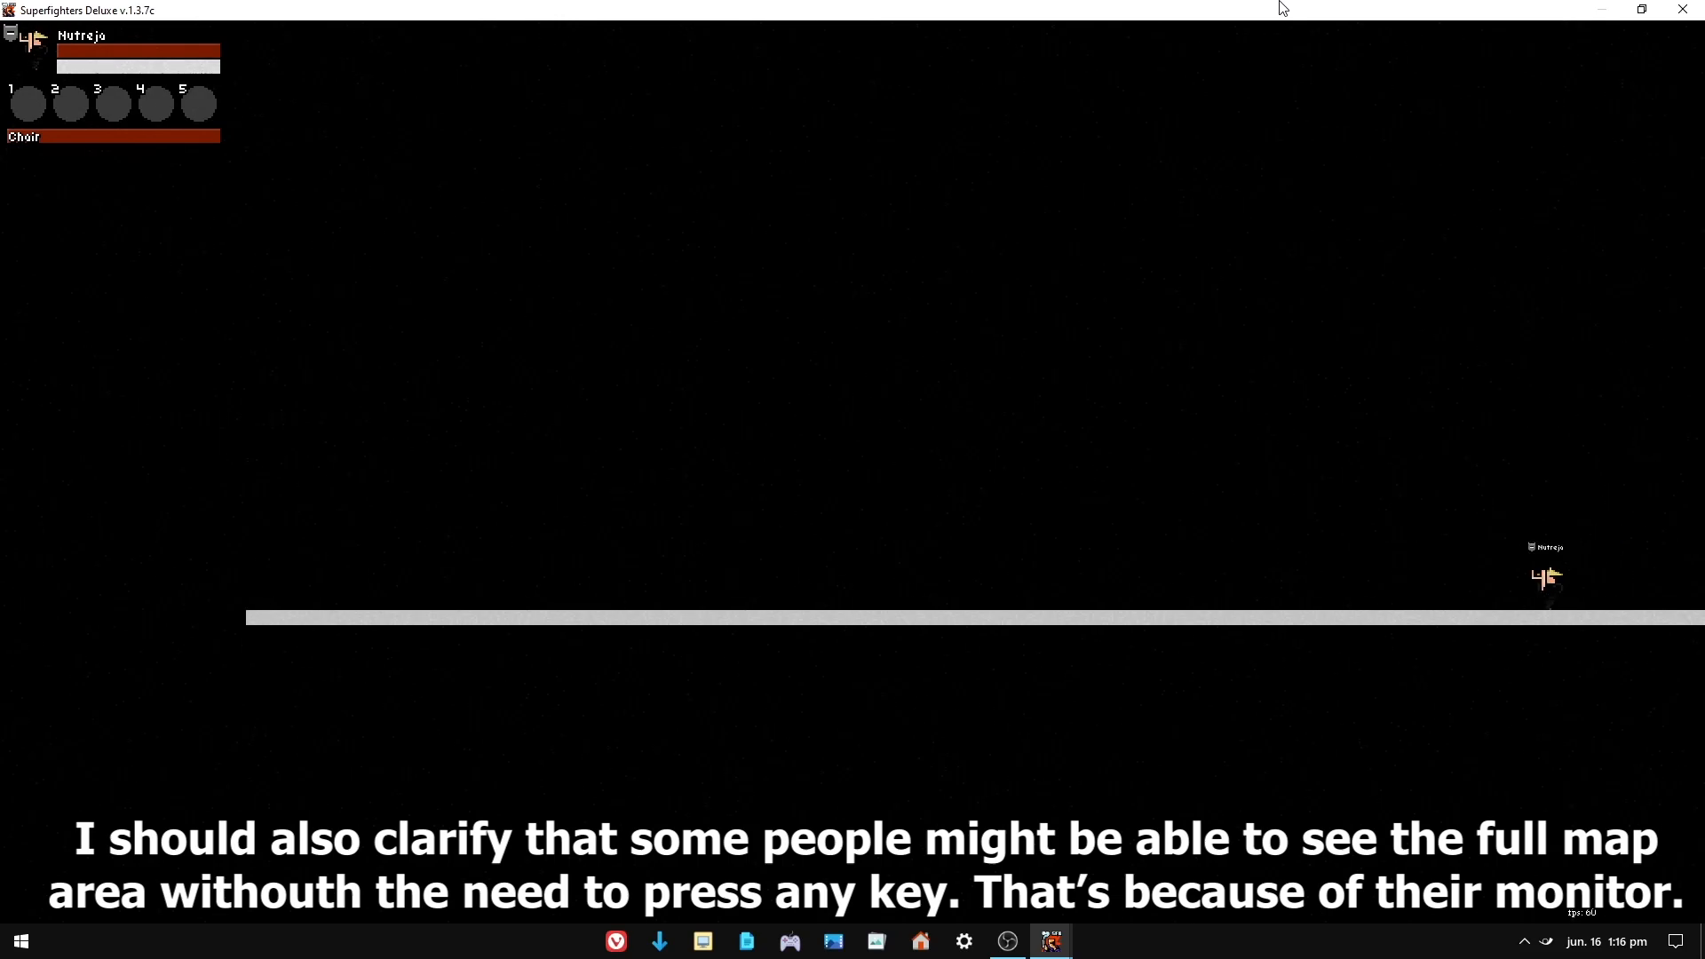
- Bring the character left into the main camera area and compare the two camera modes there
key("Left")
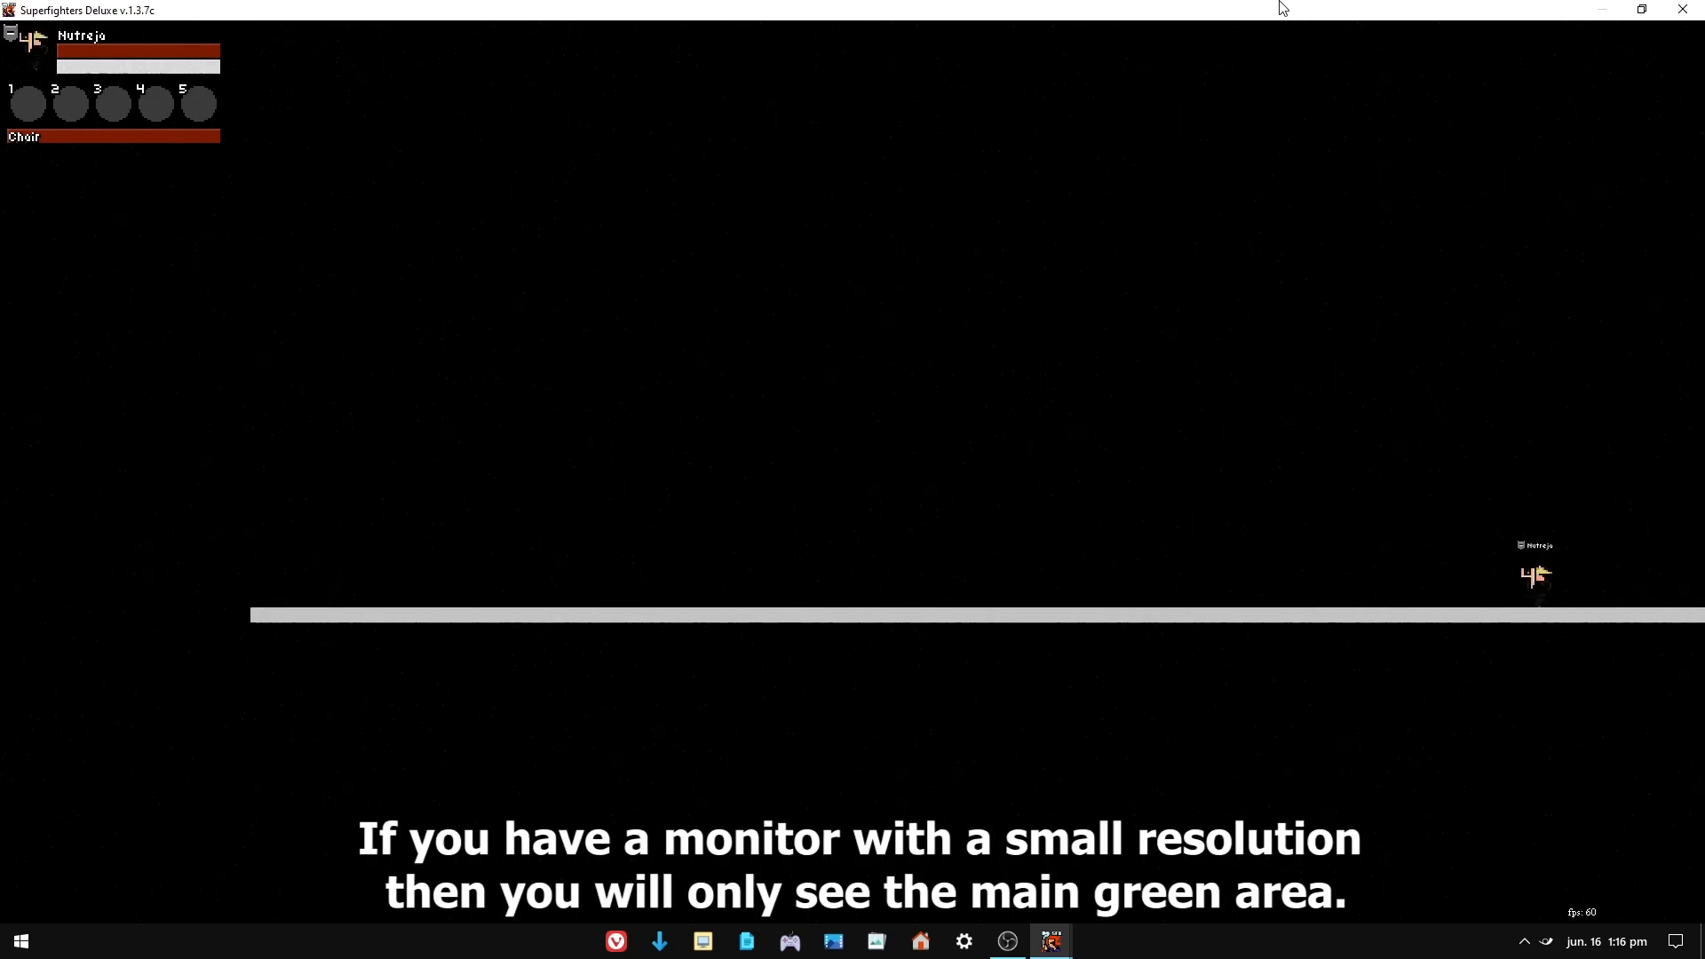
key("Left")
key("Up")
key("F6")
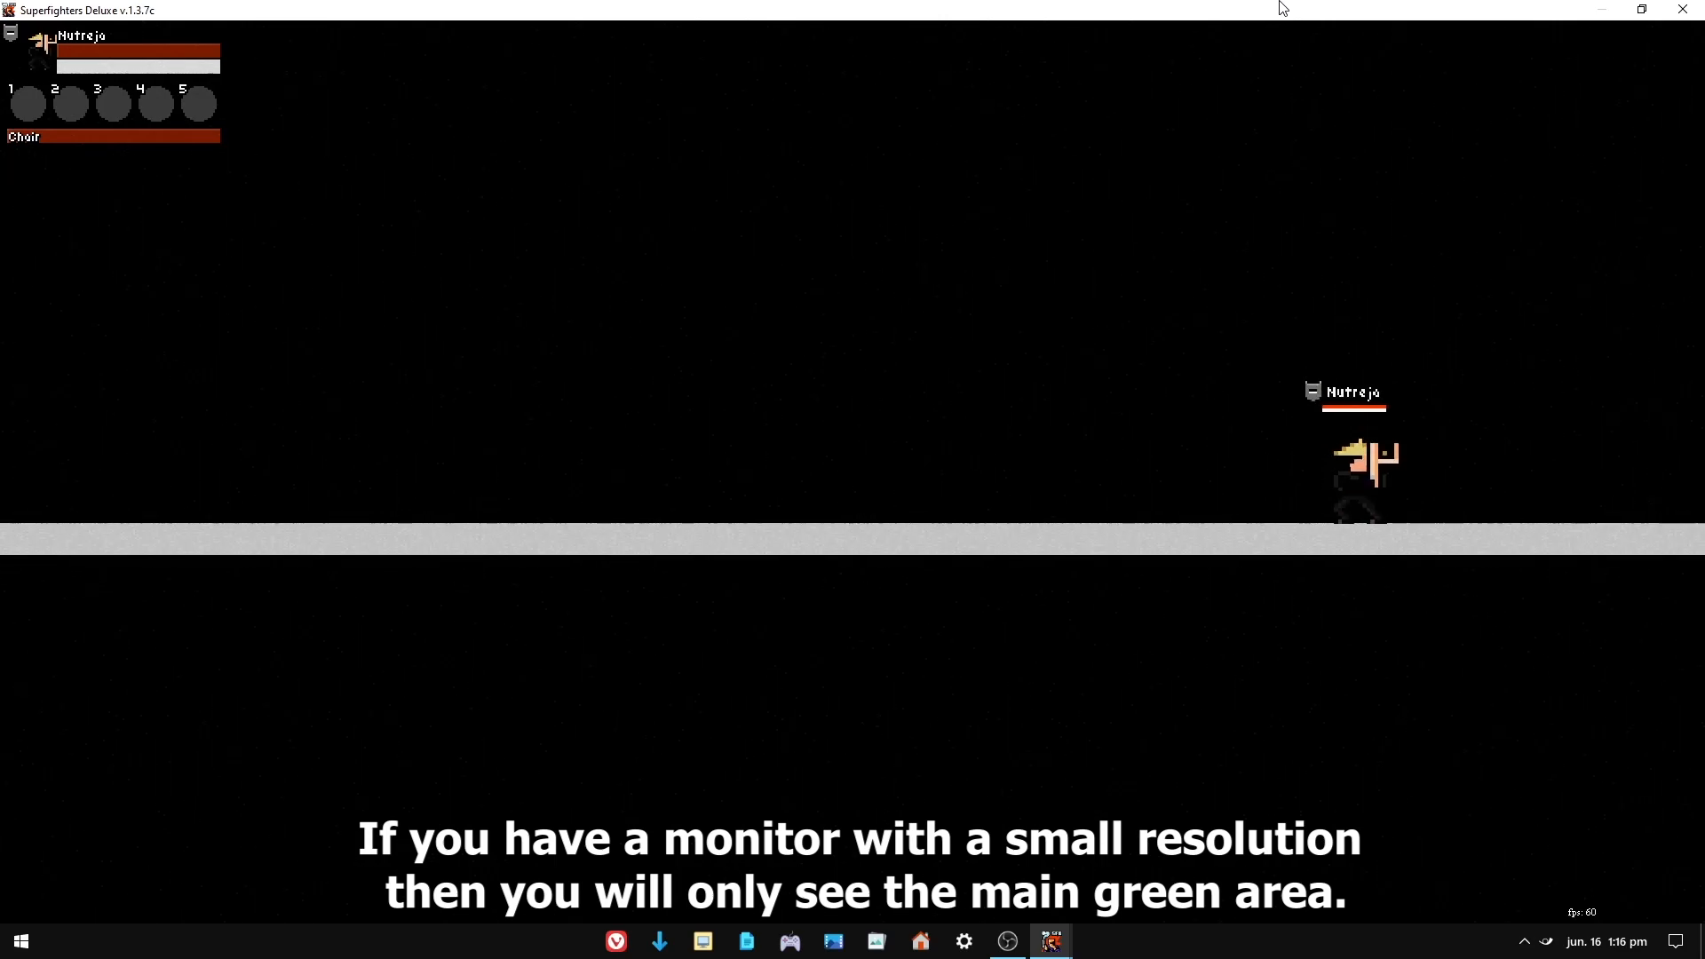
key("F6")
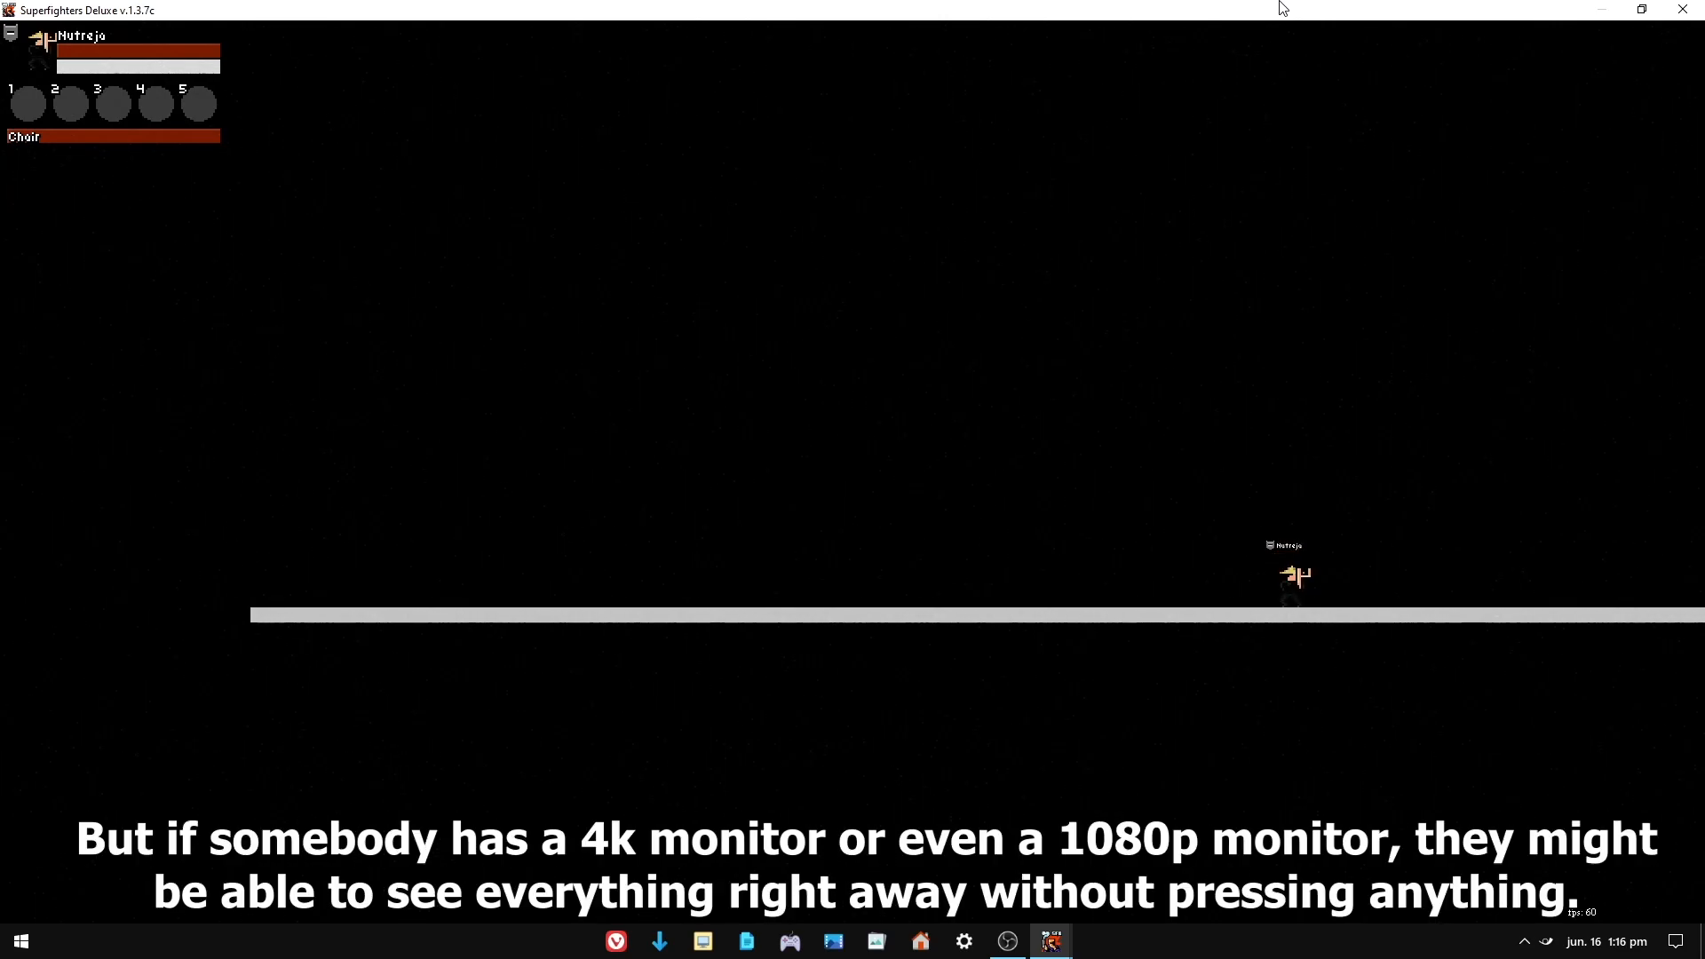
key("F6")
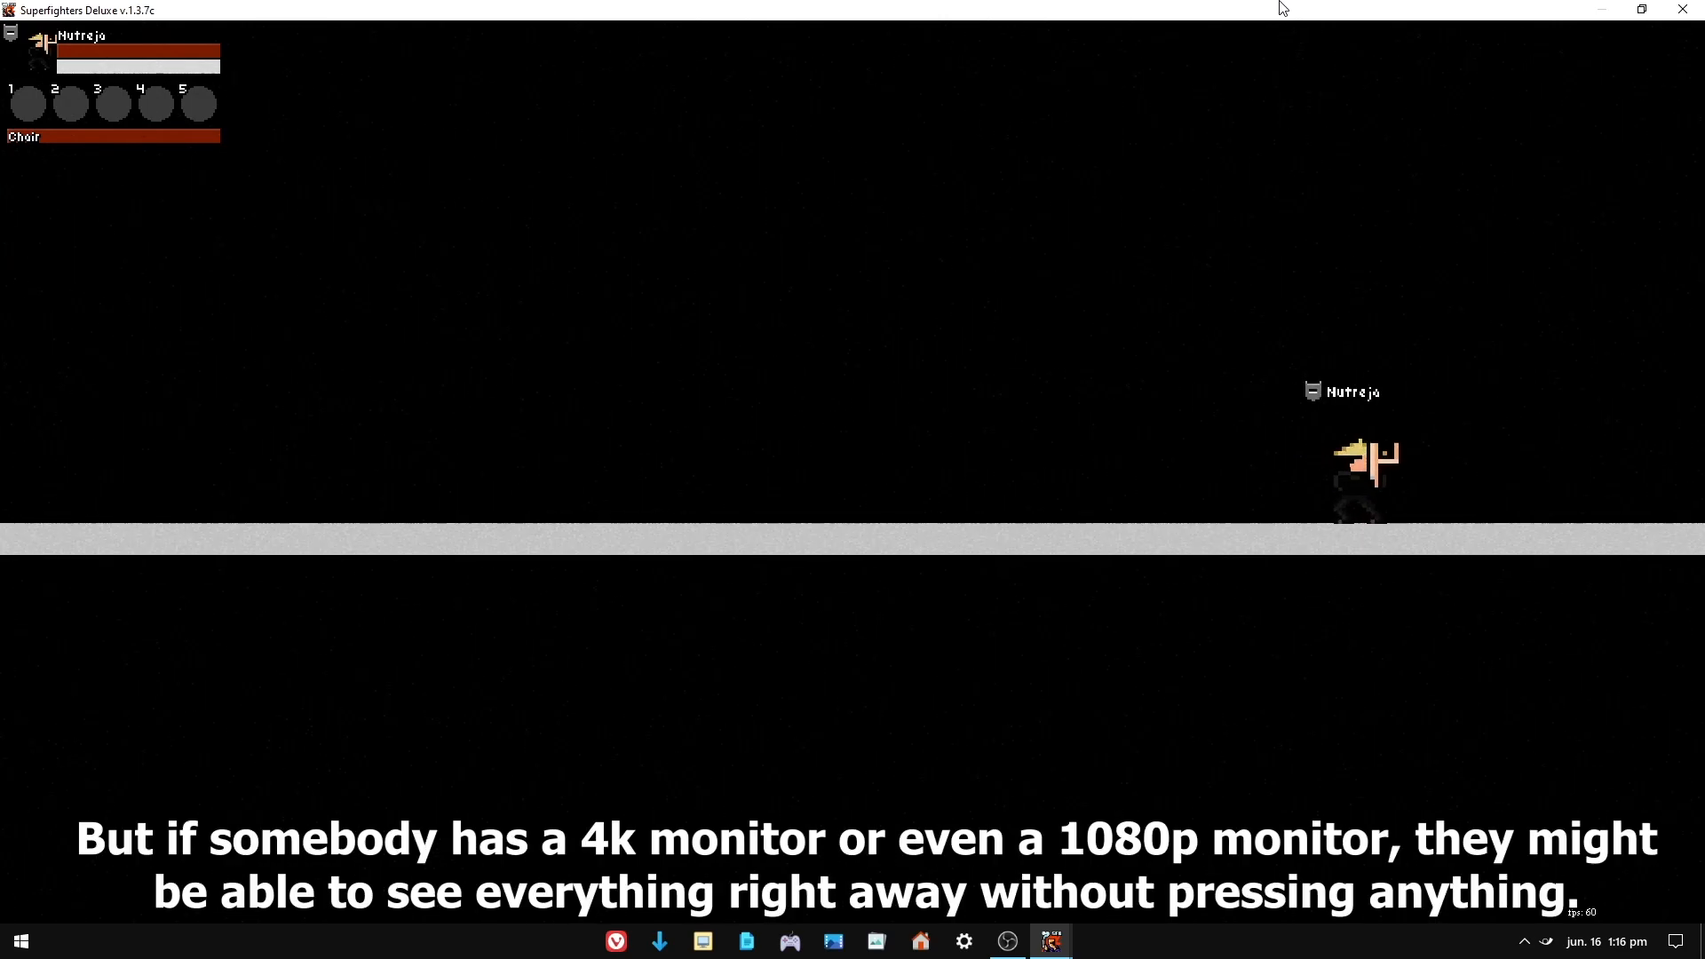
key("F6")
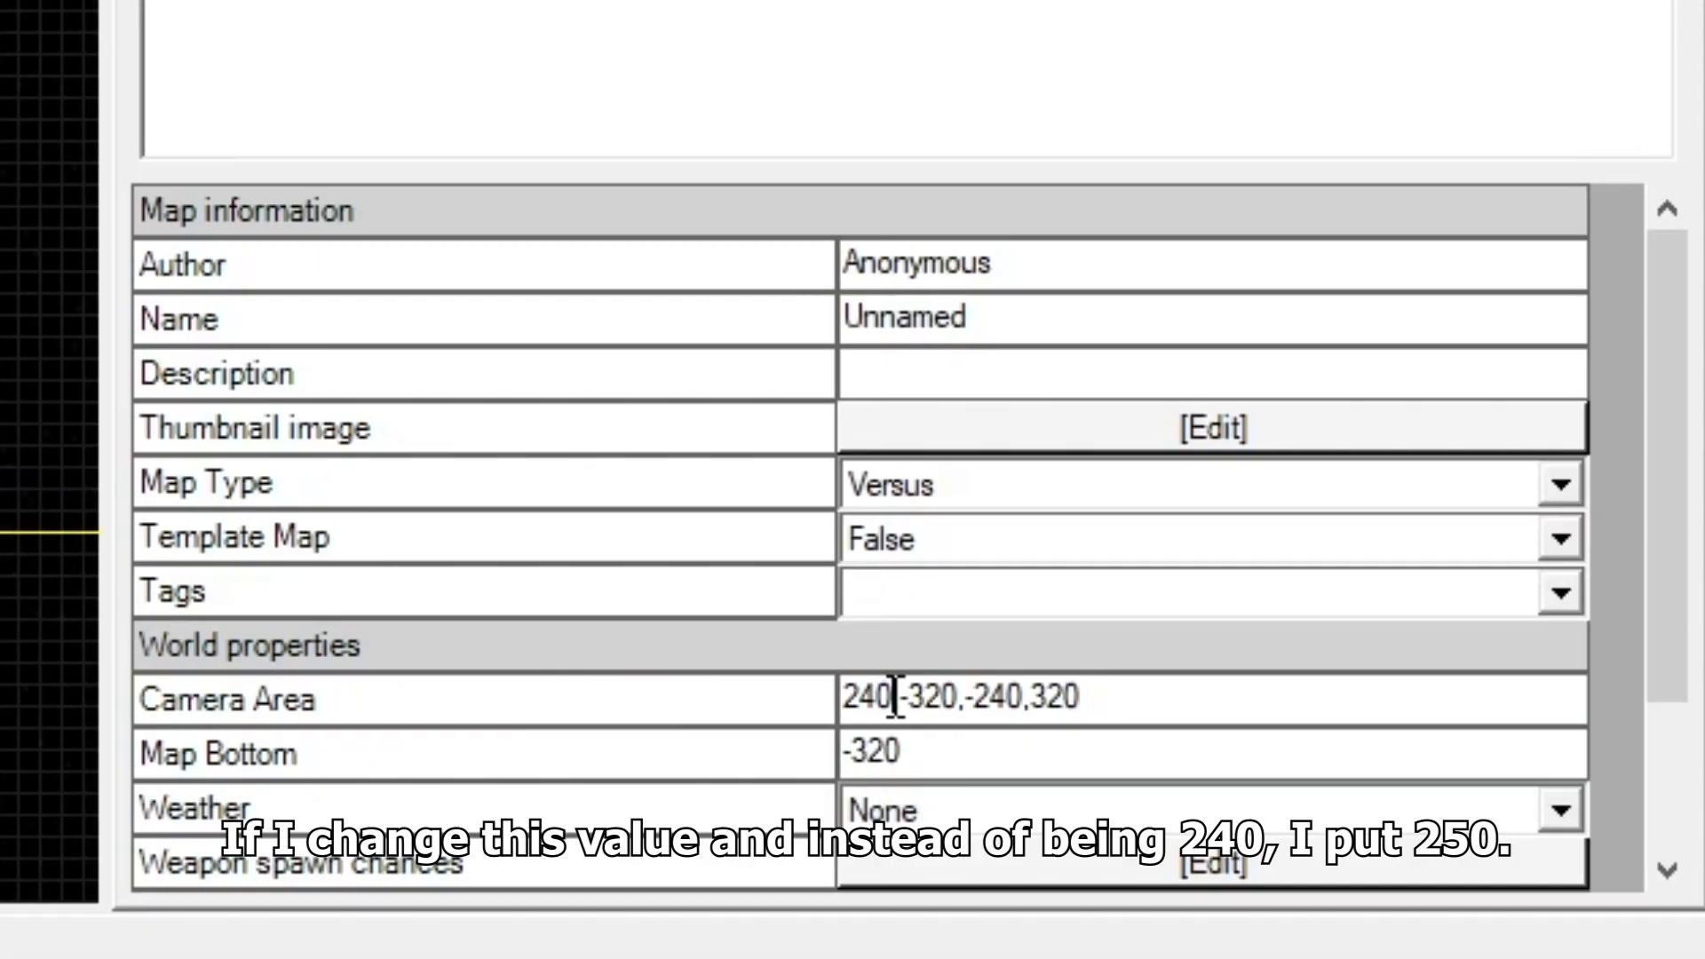
- Set the first Camera Area value, the top boundary, to 250
left_click(896, 697)
key("BackSpace")
key("BackSpace")
type("50")
key("Return")
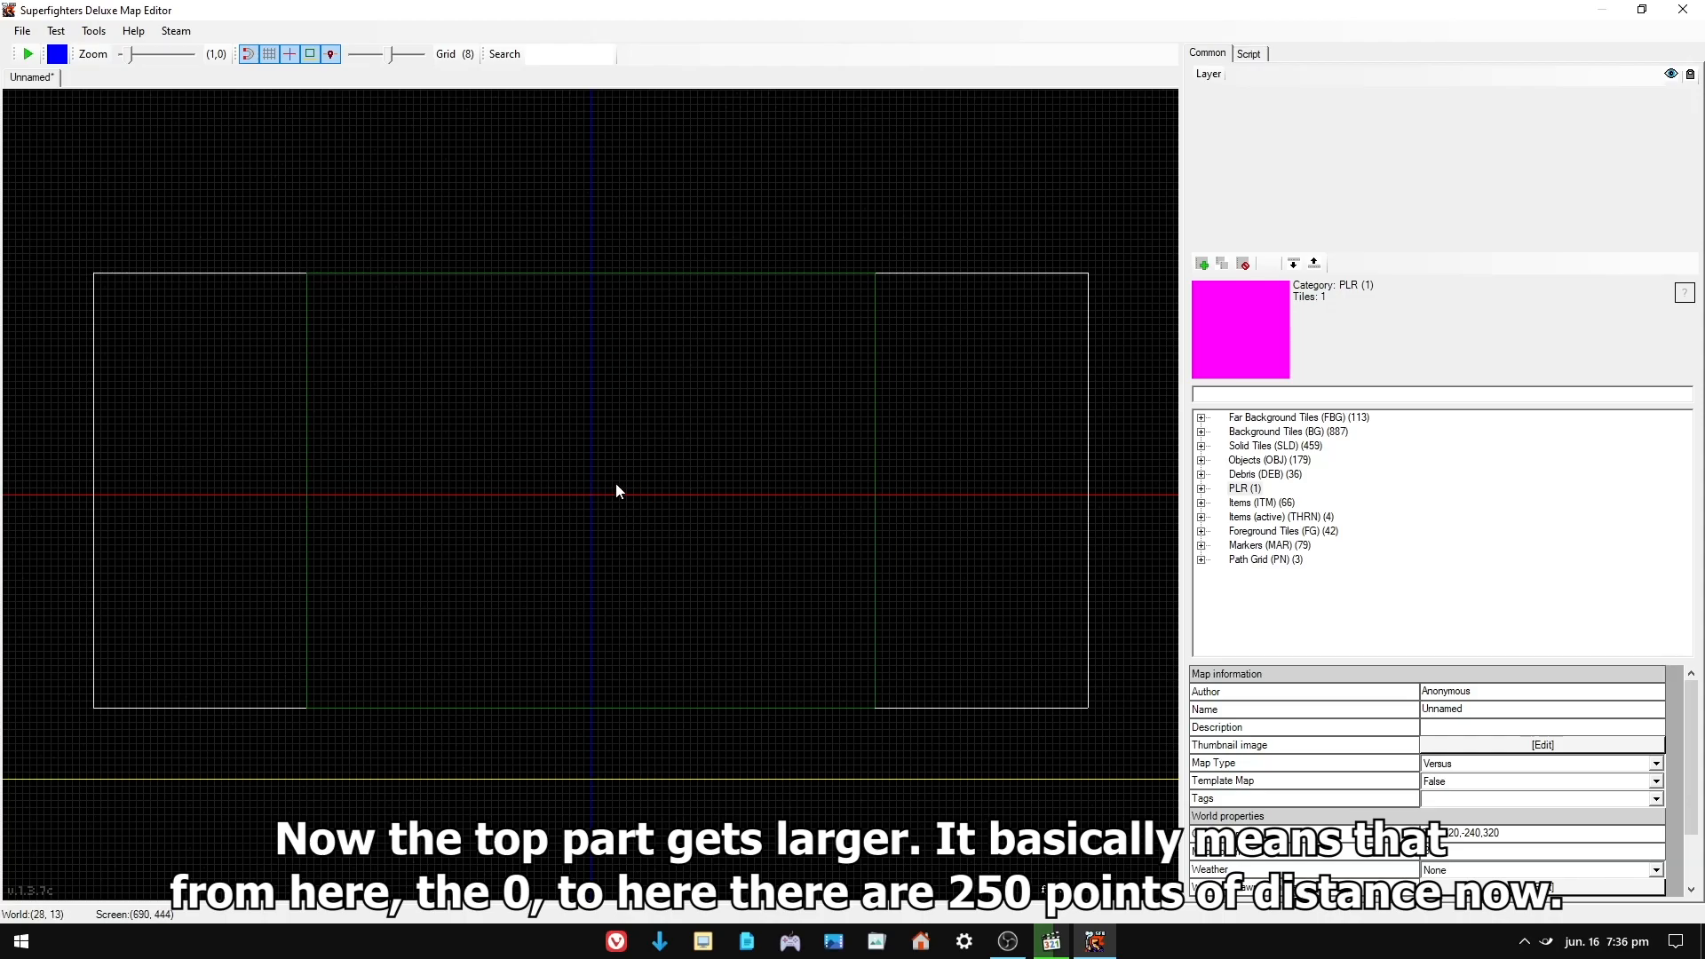
- Raise the top boundary of the Camera Area to 260
left_click_drag(1439, 834, 1430, 834)
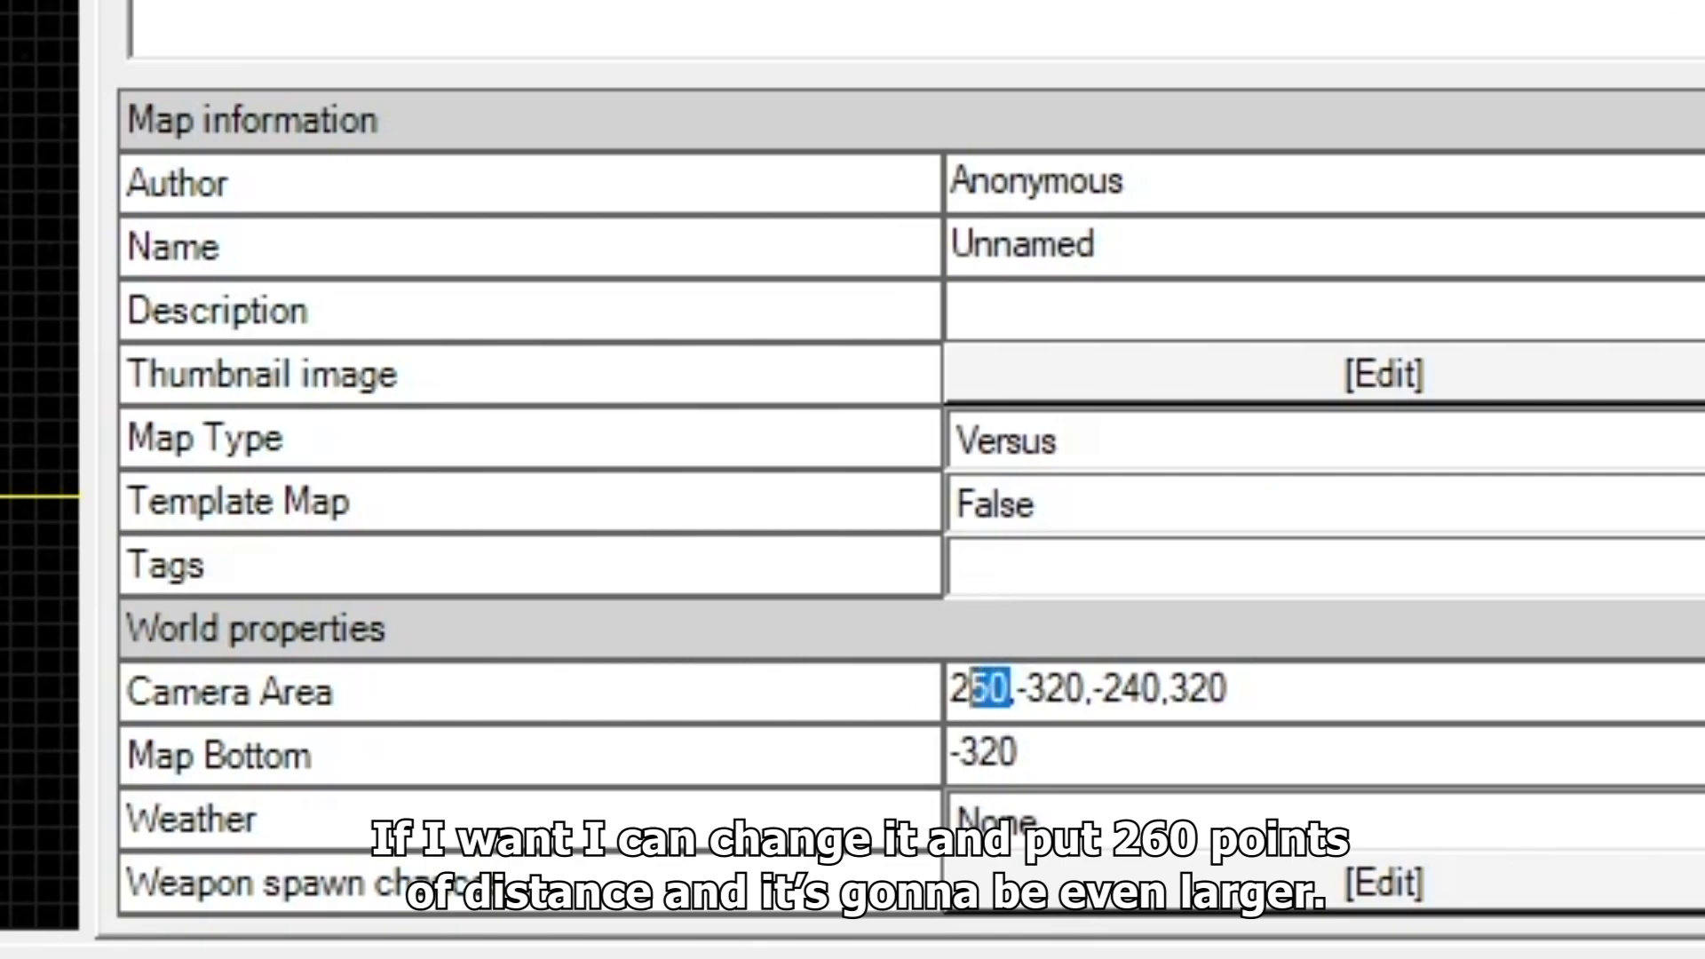
type("60")
key("Return")
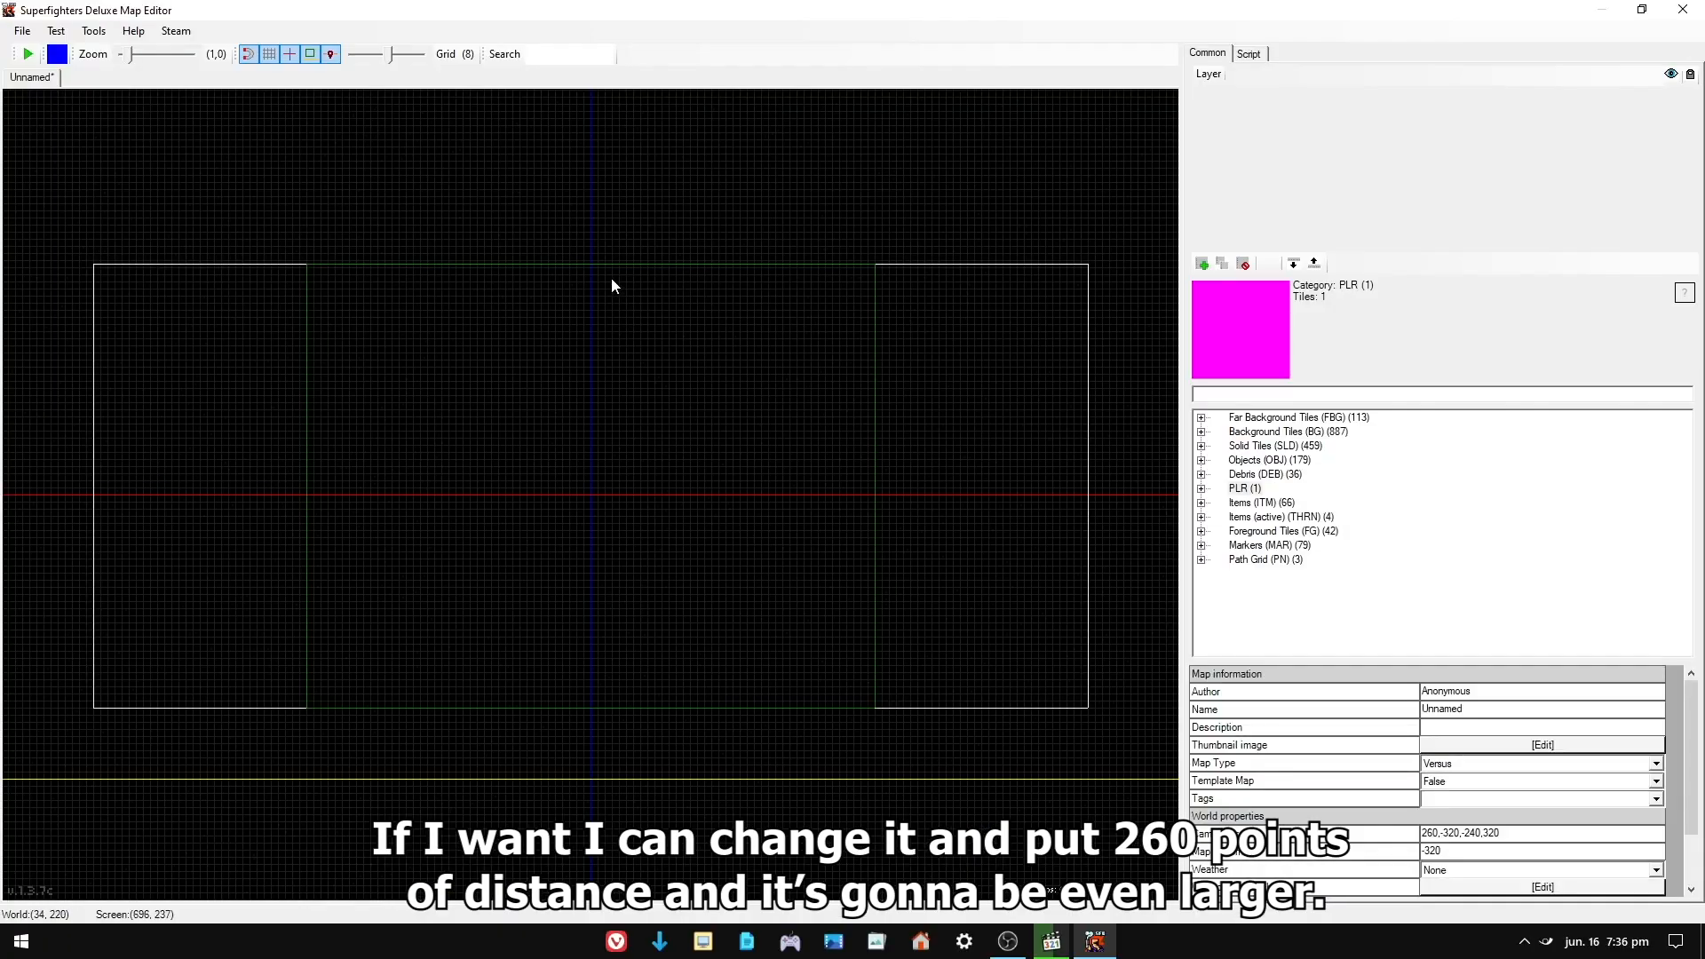
- Set the top boundary of the Camera Area back to 240
left_click(1439, 833)
left_click_drag(1439, 833, 1428, 833)
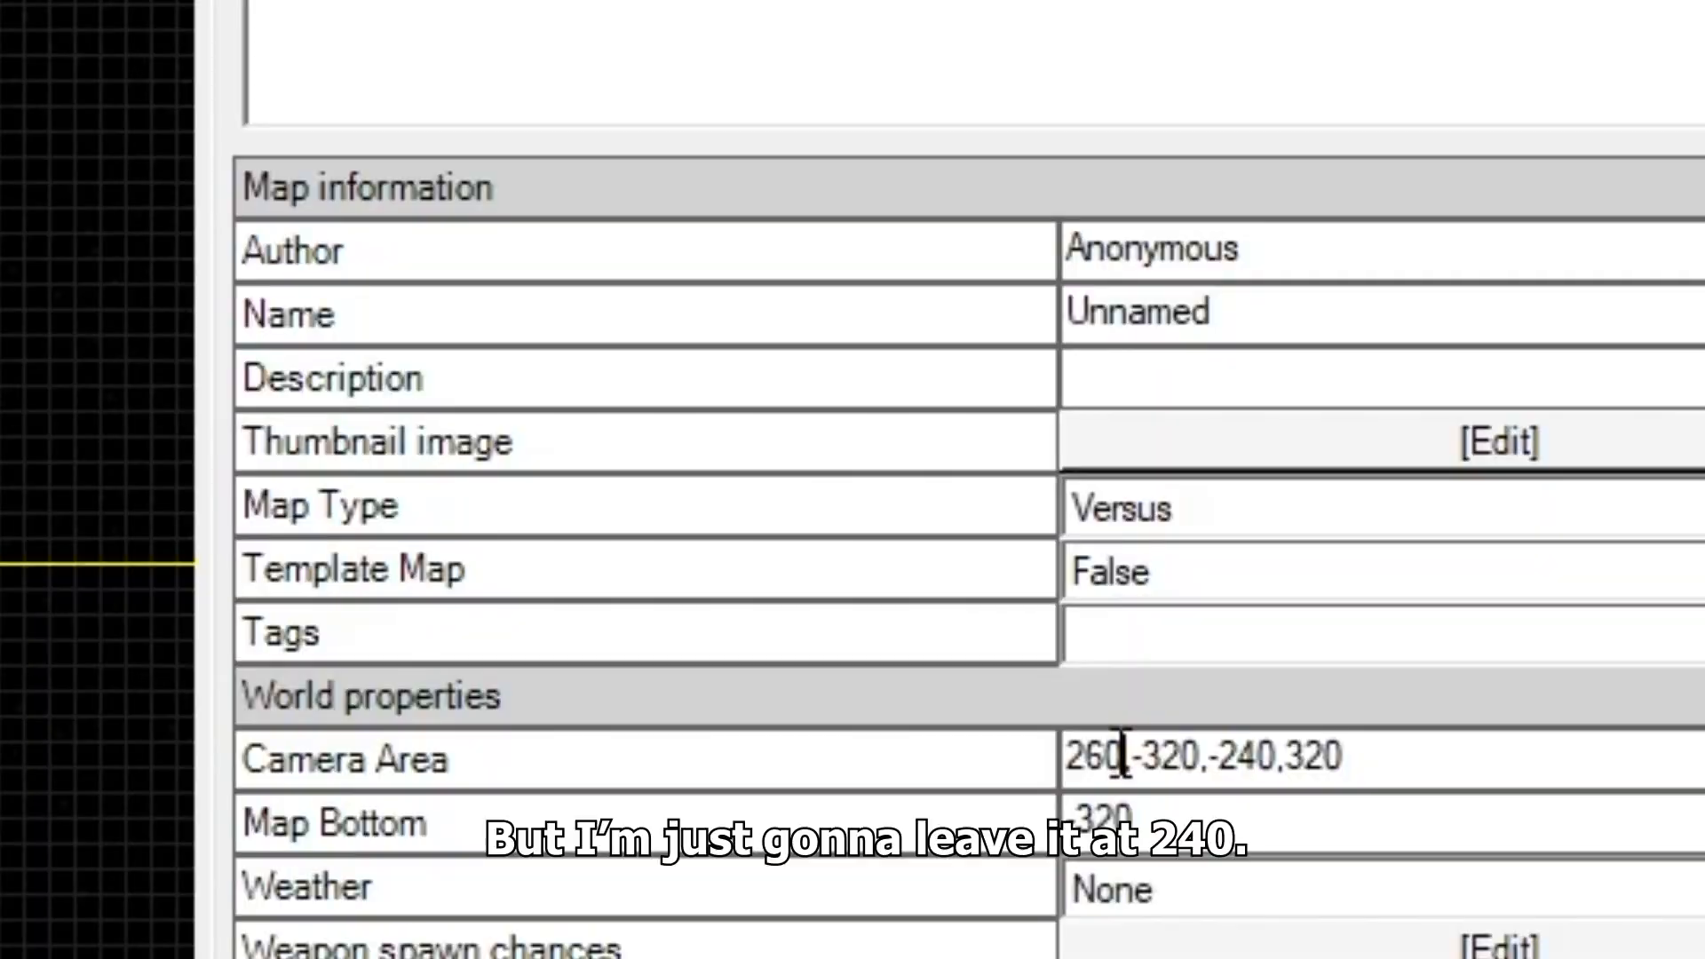
type("40")
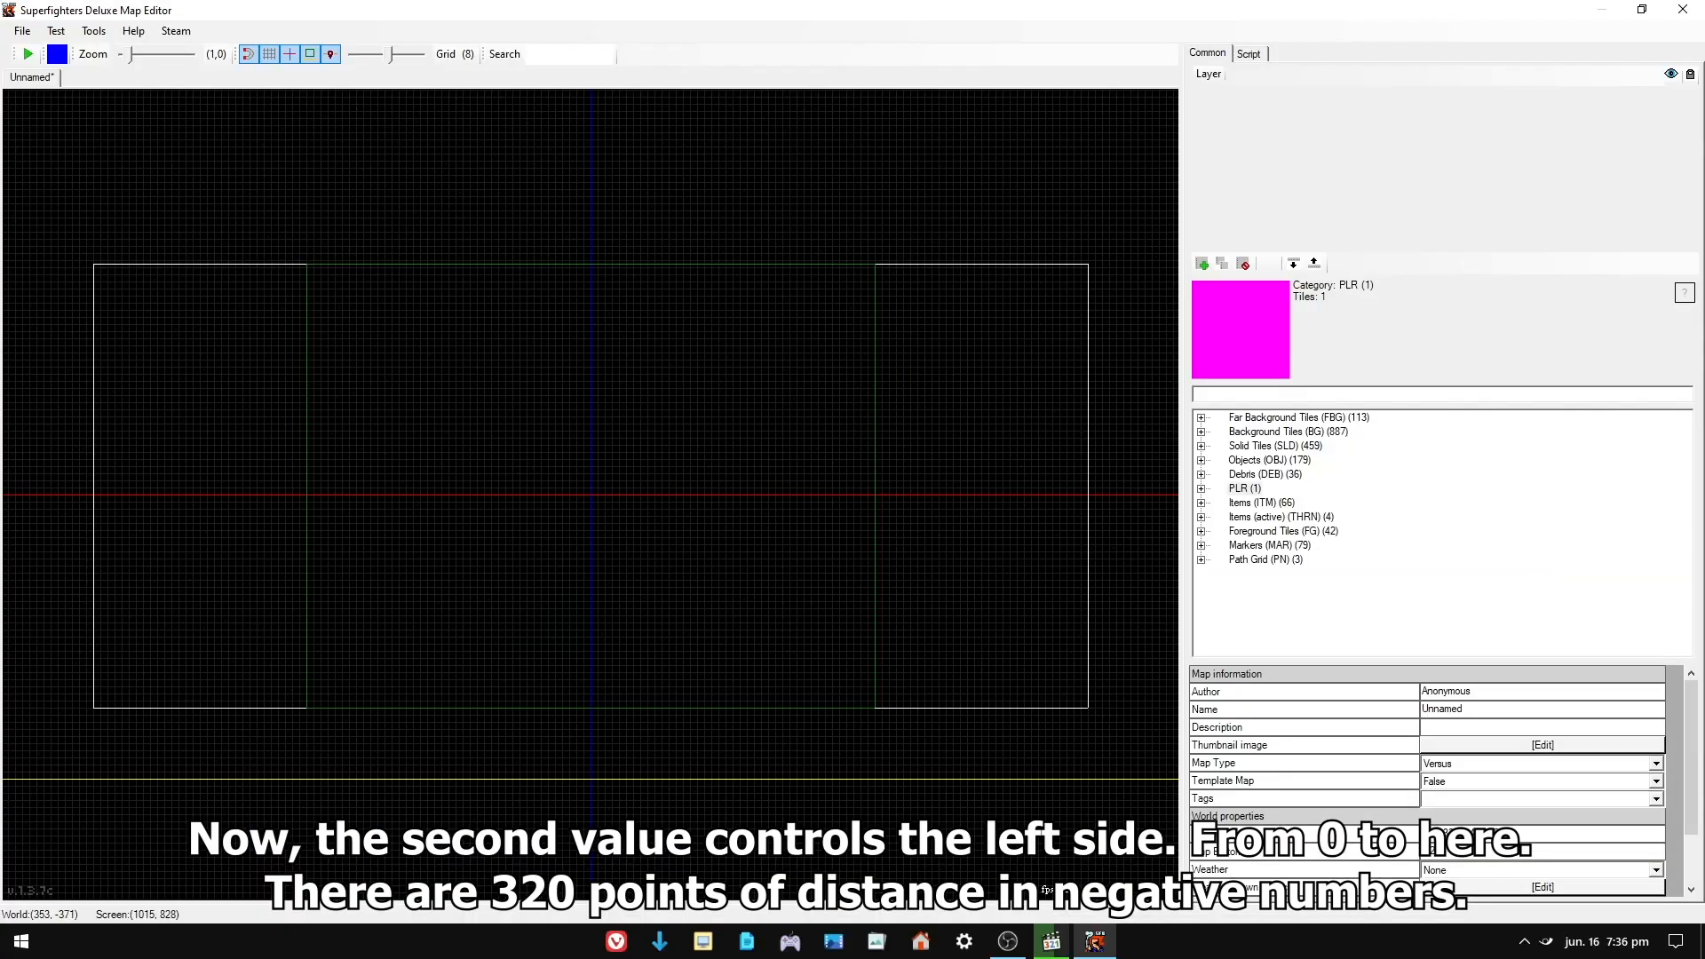
key("Return")
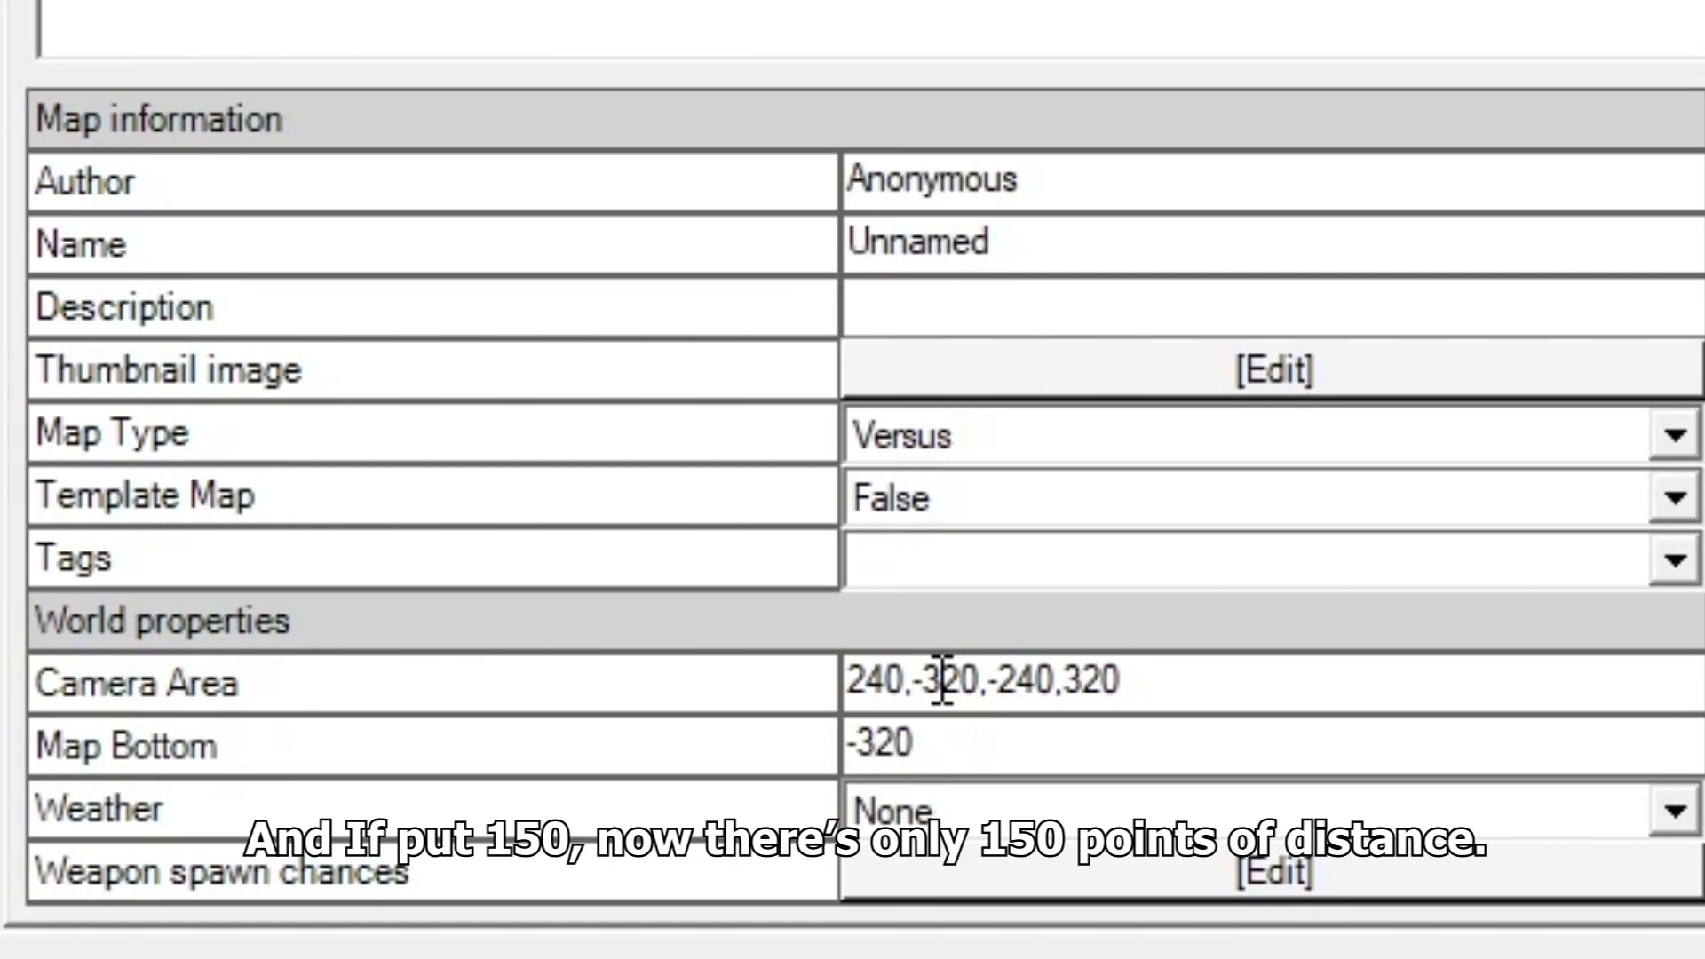
- Set the second Camera Area value, the left boundary, to -150
double_click(942, 682)
type("150")
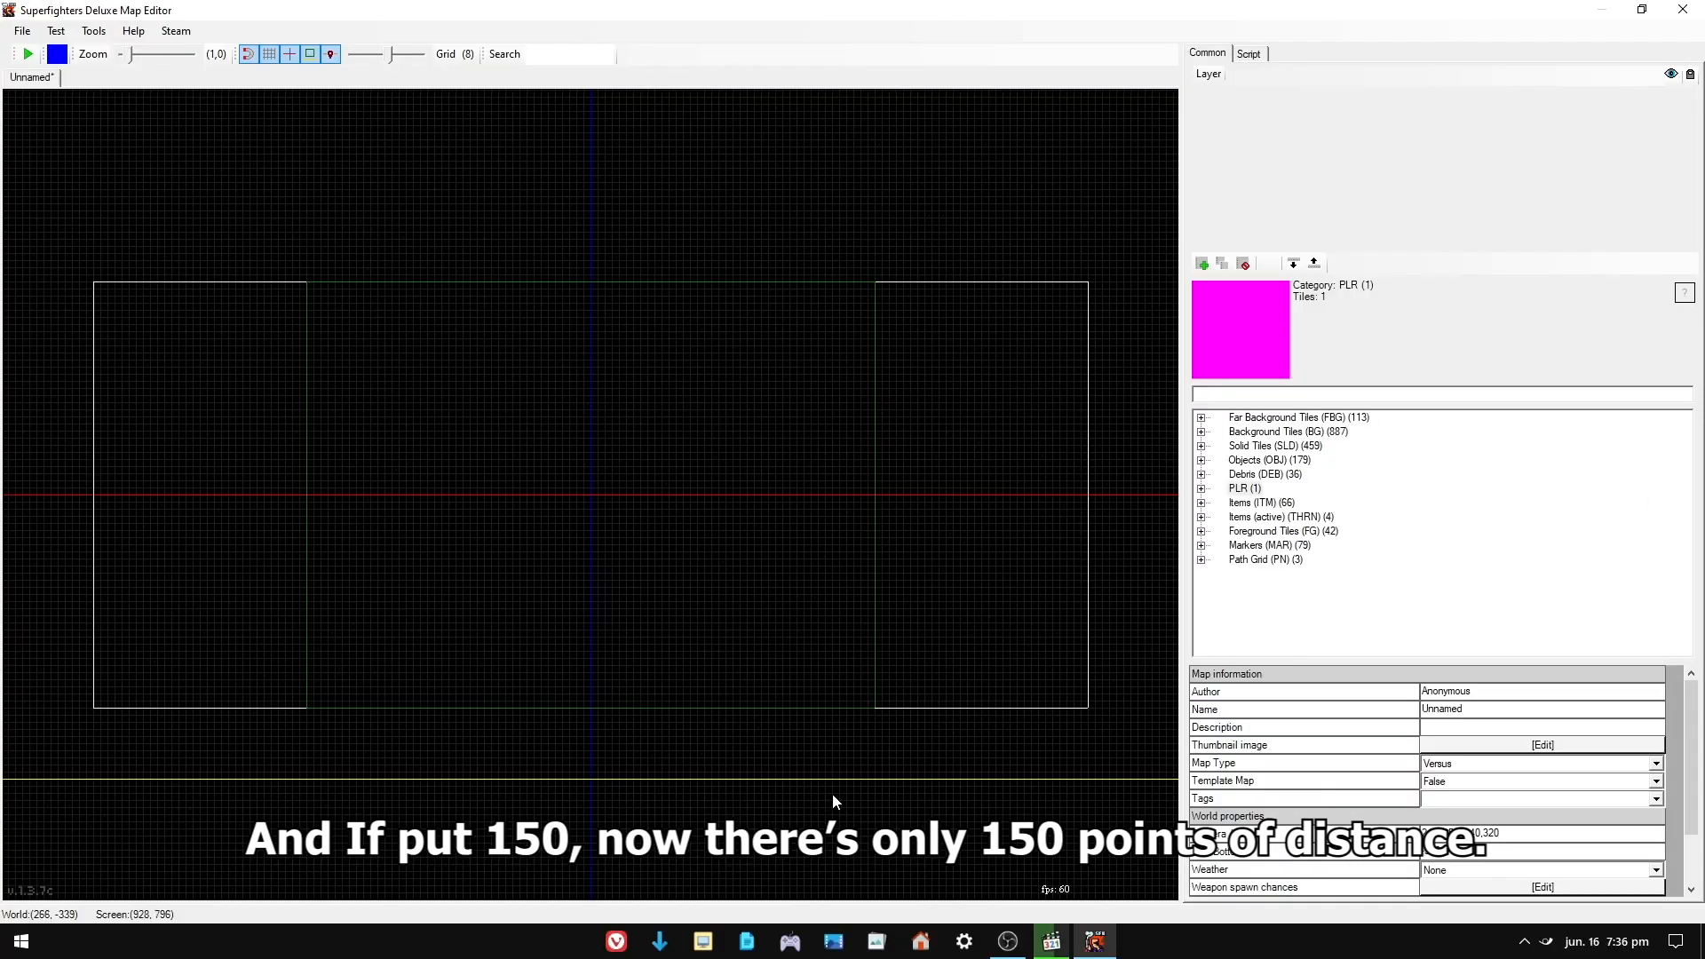
left_click(837, 799)
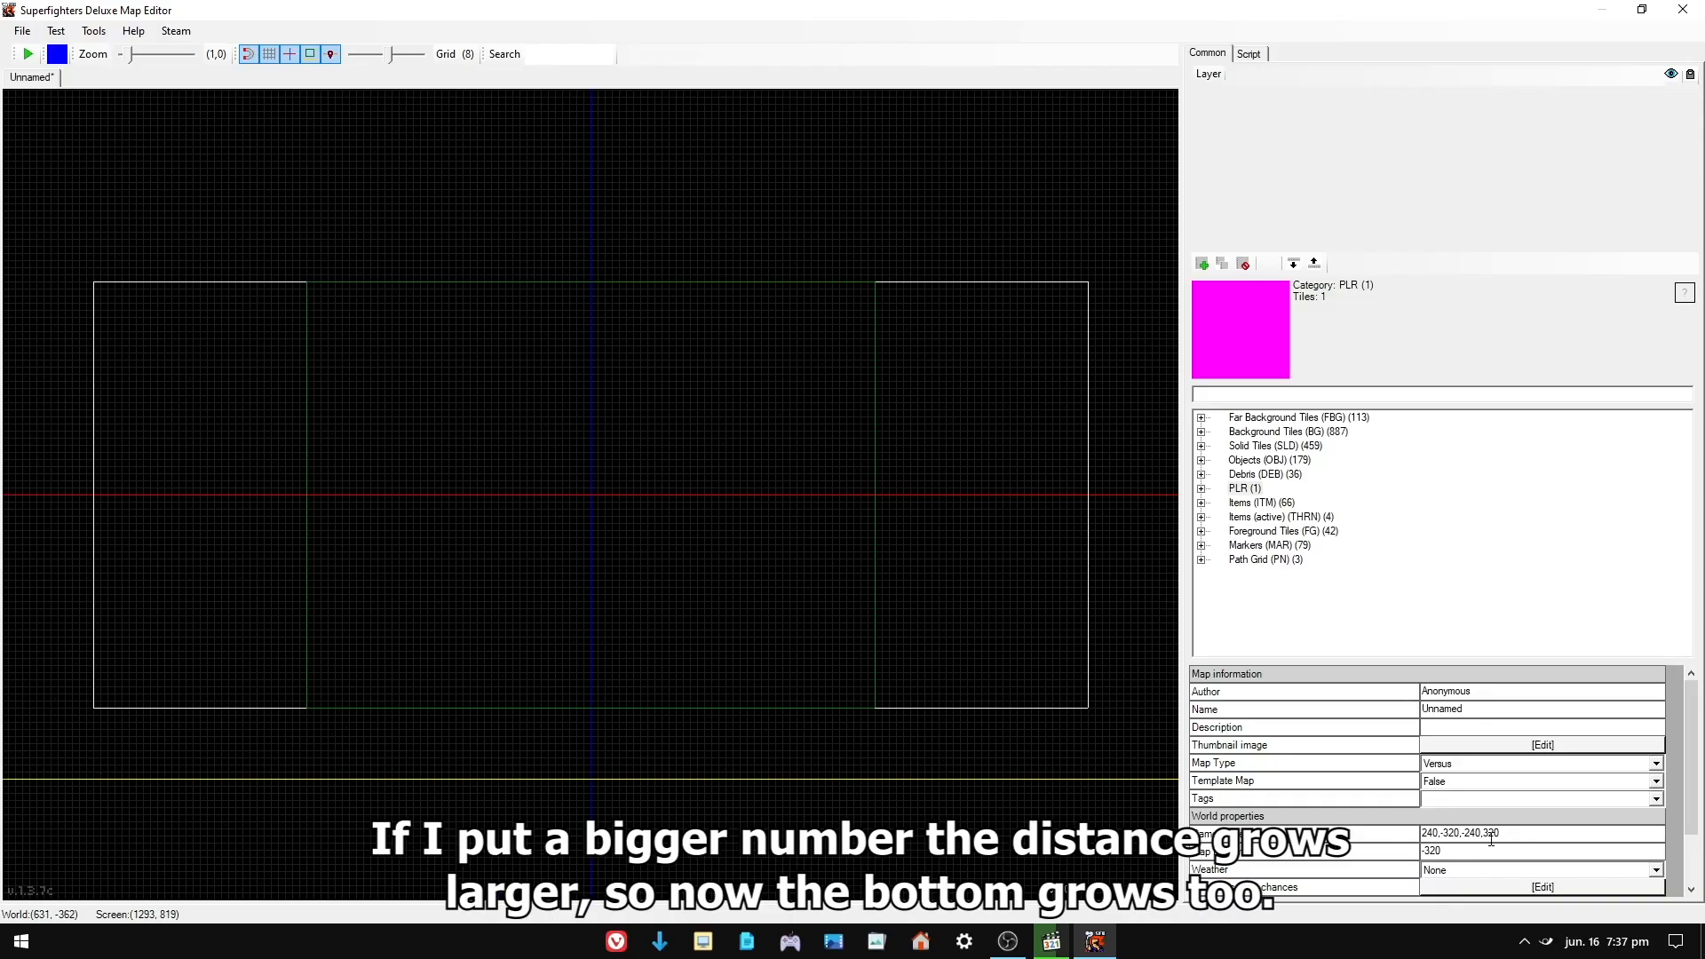
- Set the third Camera Area value, the bottom boundary, to -280
left_click_drag(1466, 834, 1479, 834)
type("280")
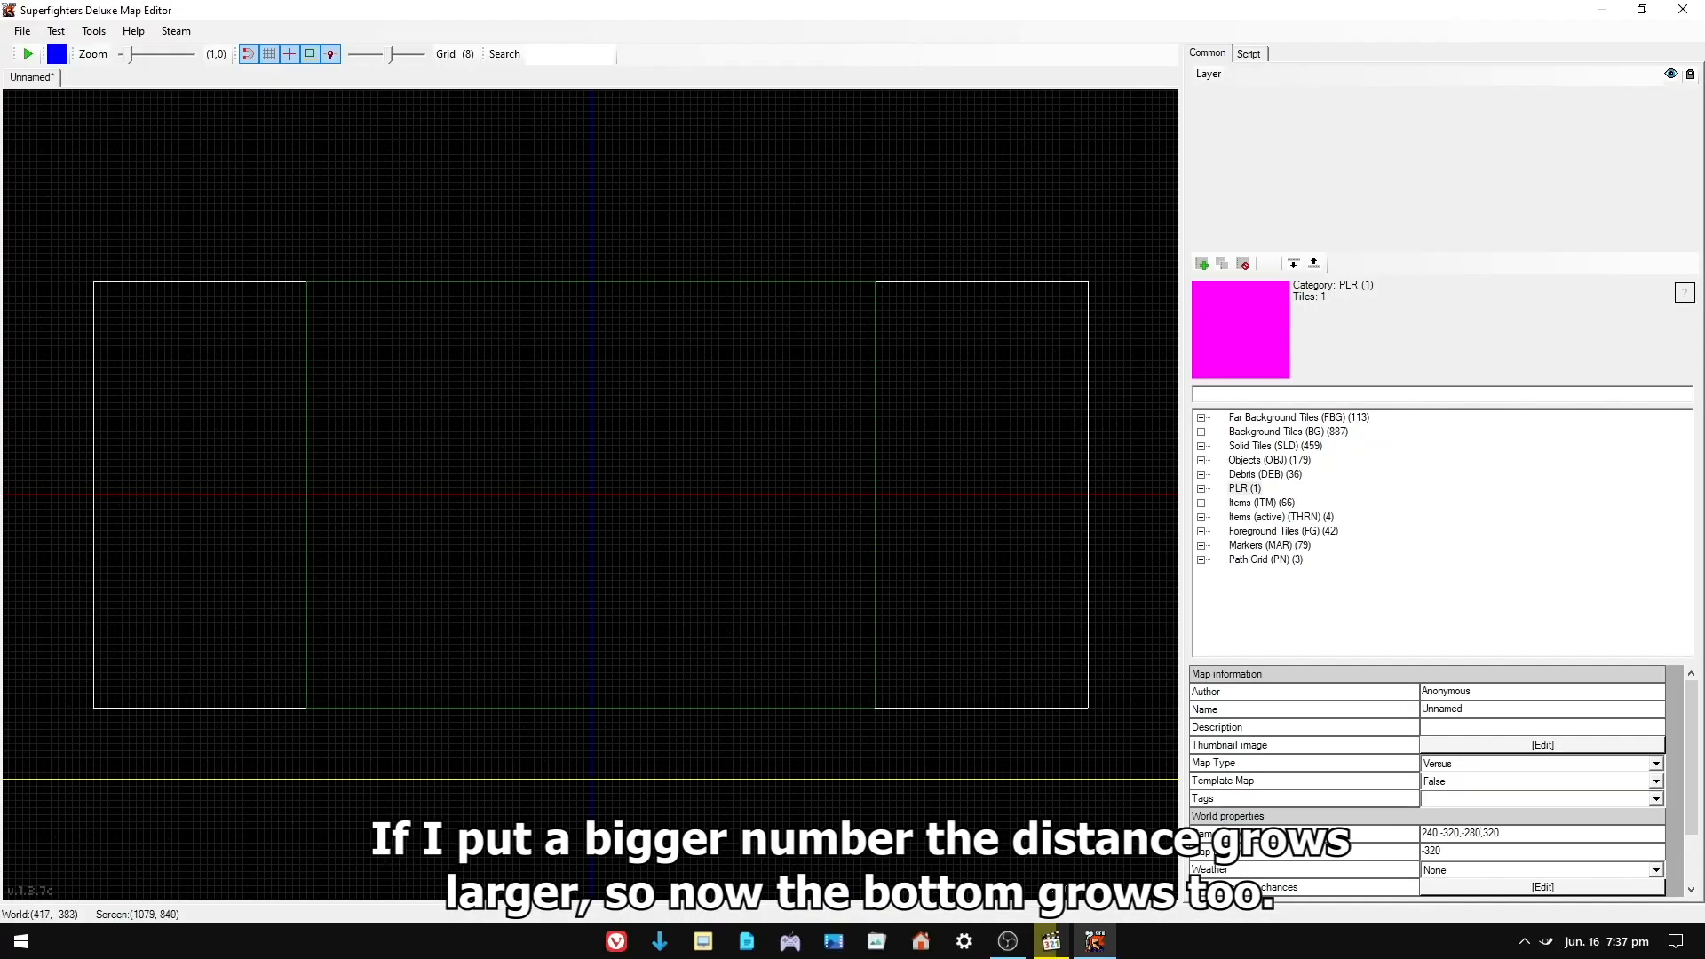
left_click(943, 818)
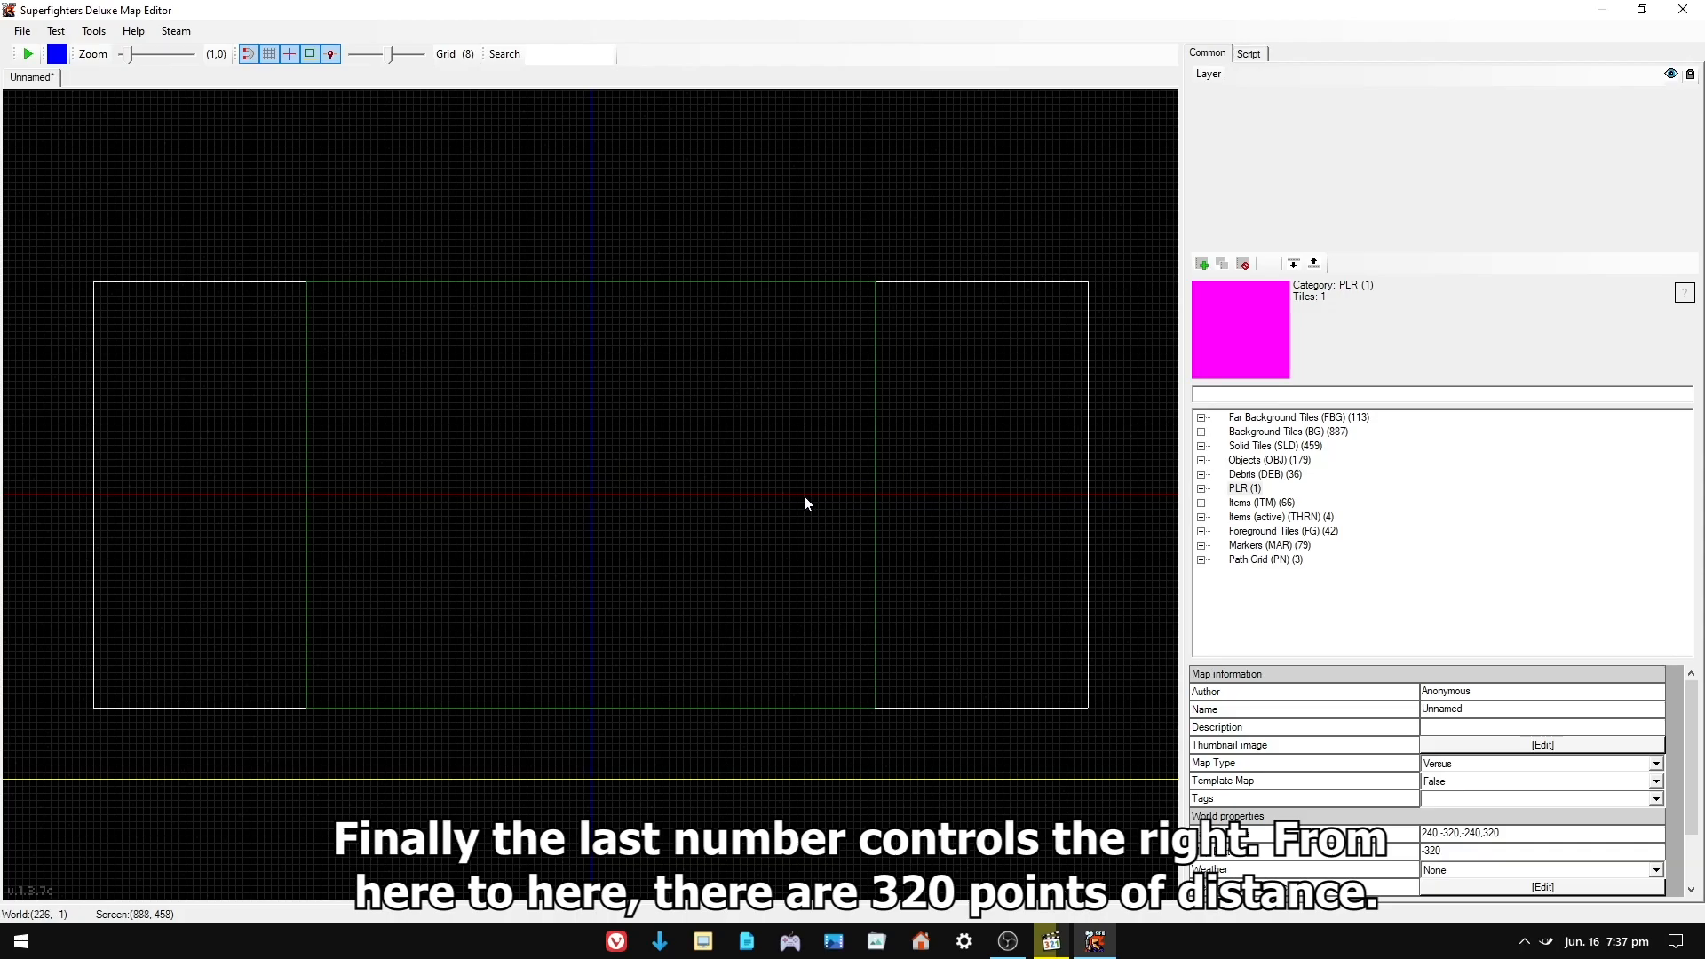
- Set the fourth Camera Area value, the right boundary, to 180
double_click(1491, 832)
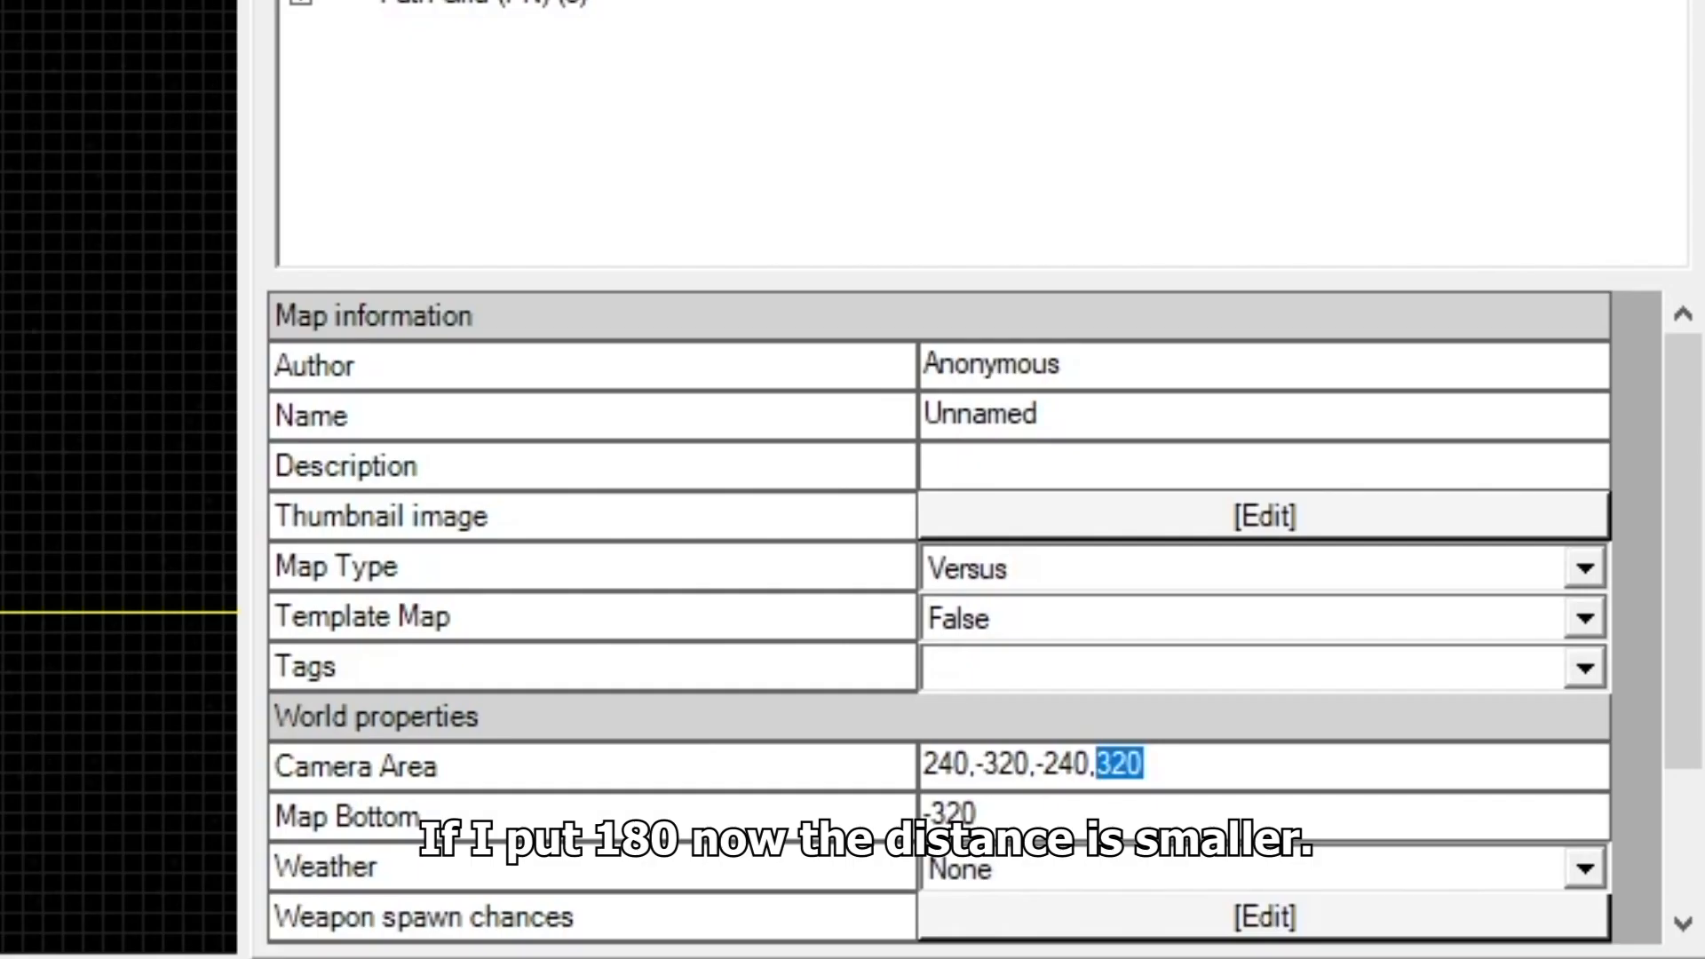
type("180")
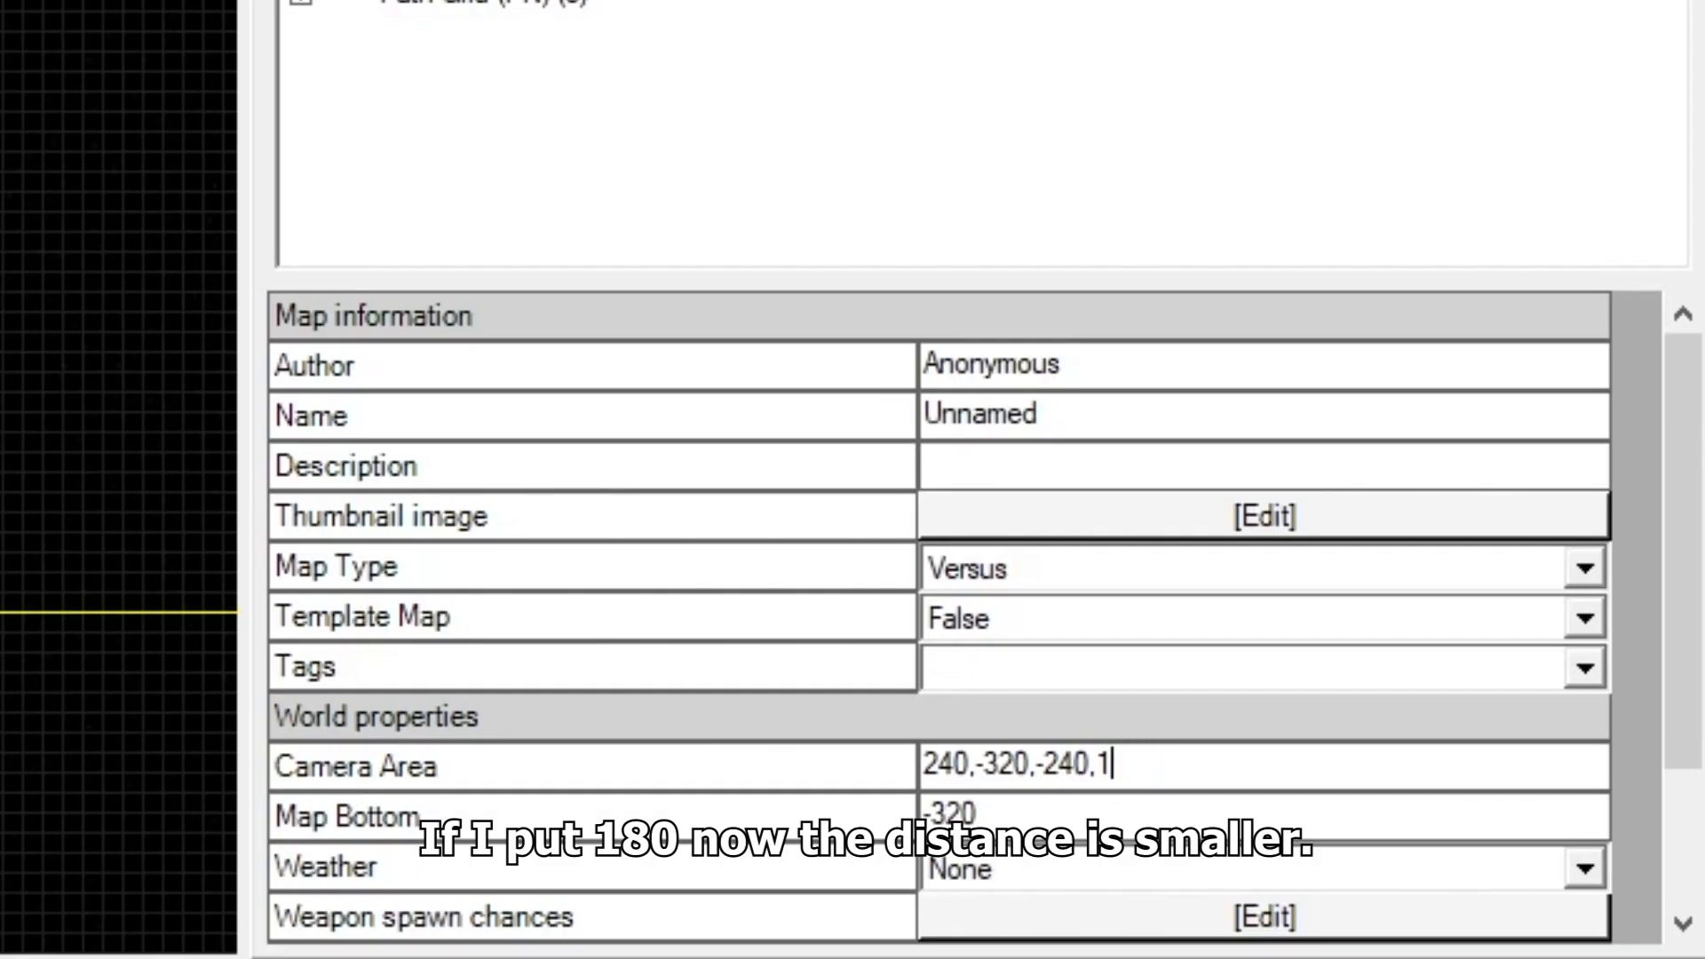
key("Return")
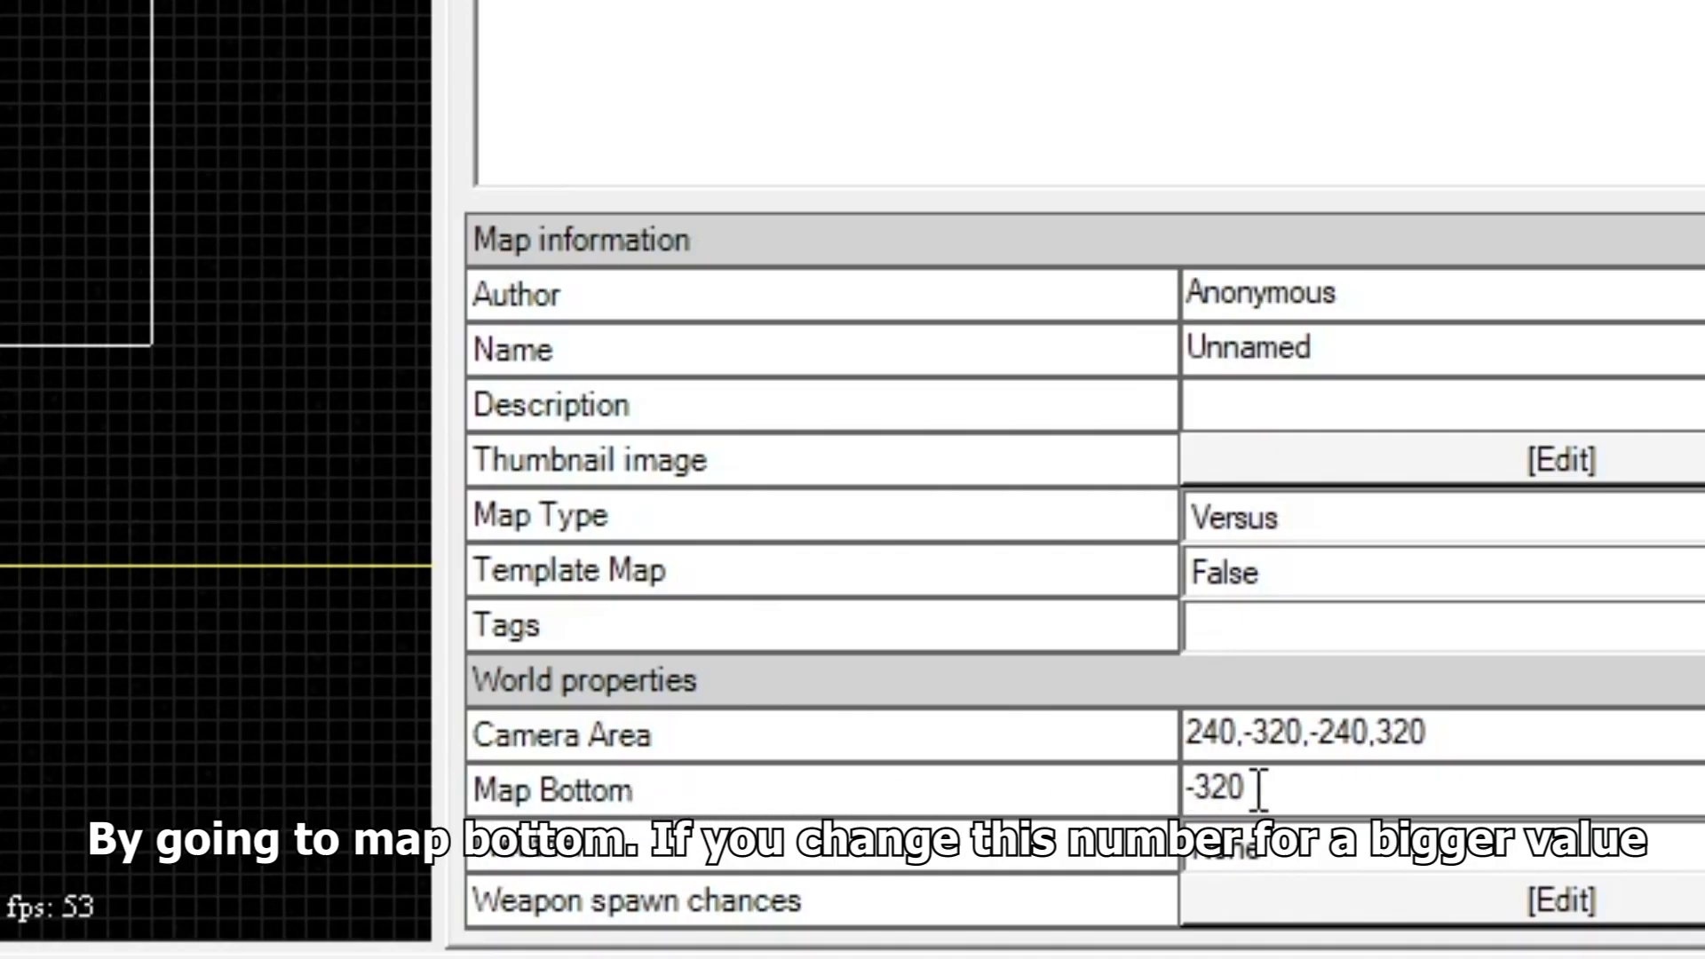
- Try Map Bottom values of -380 and -300, and undo the last map edit
double_click(1259, 787)
type("380")
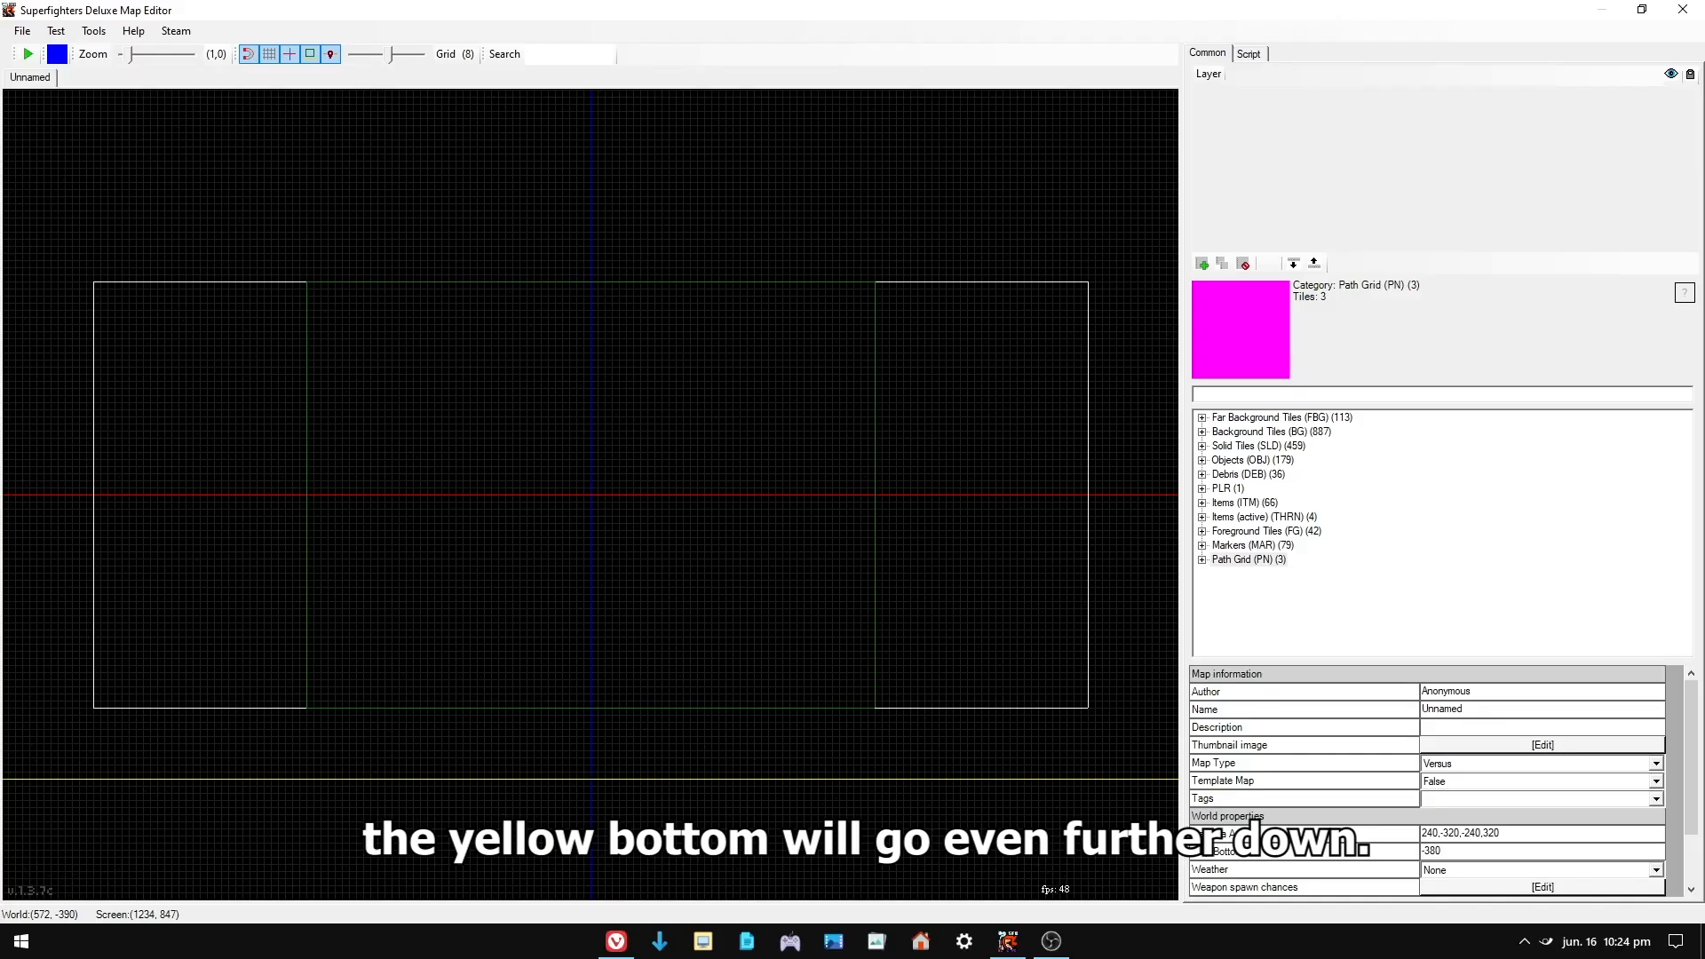
left_click(1064, 854)
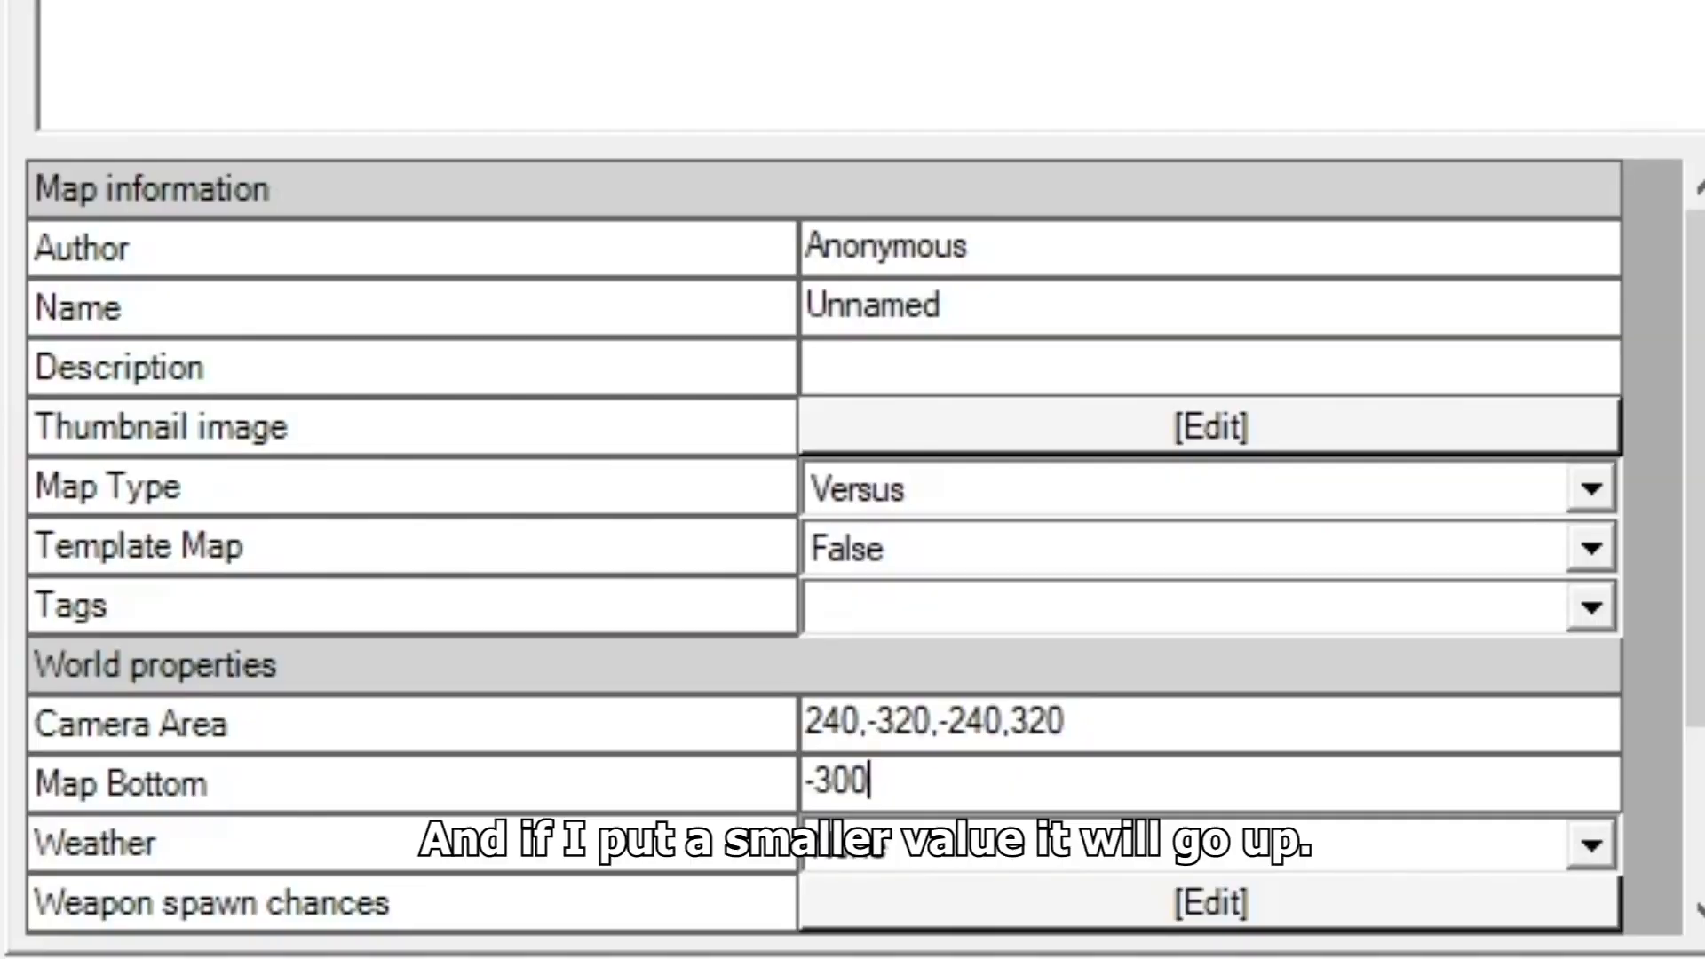
left_click(1128, 716)
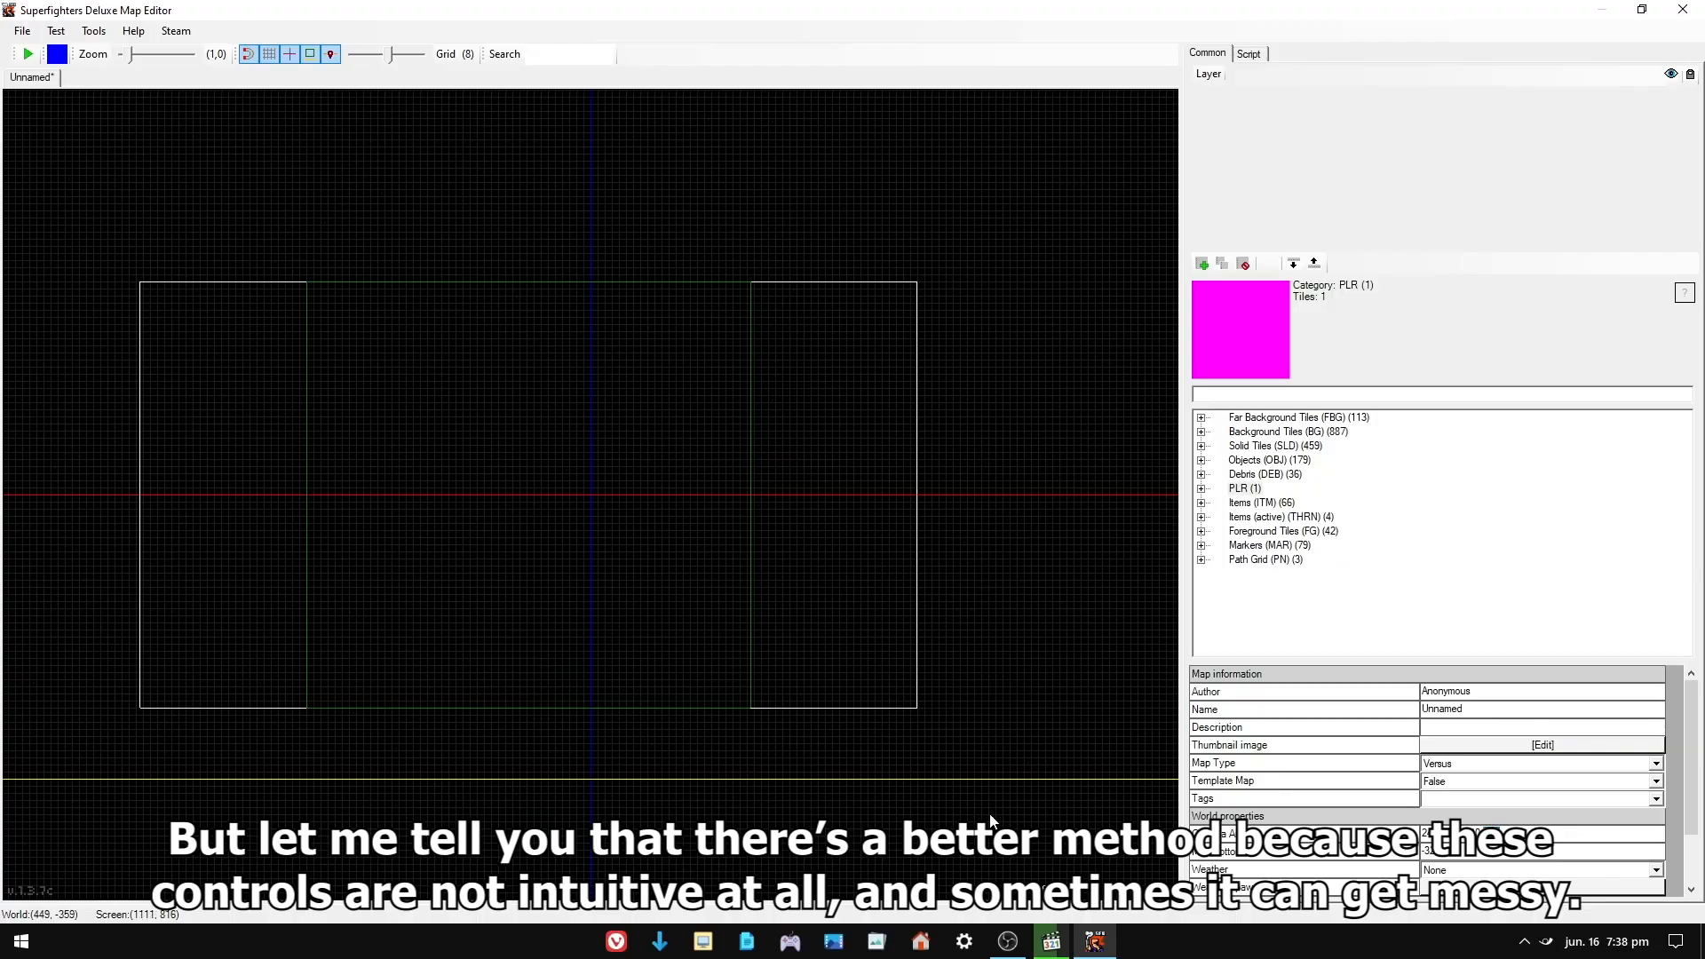
key("ctrl+z")
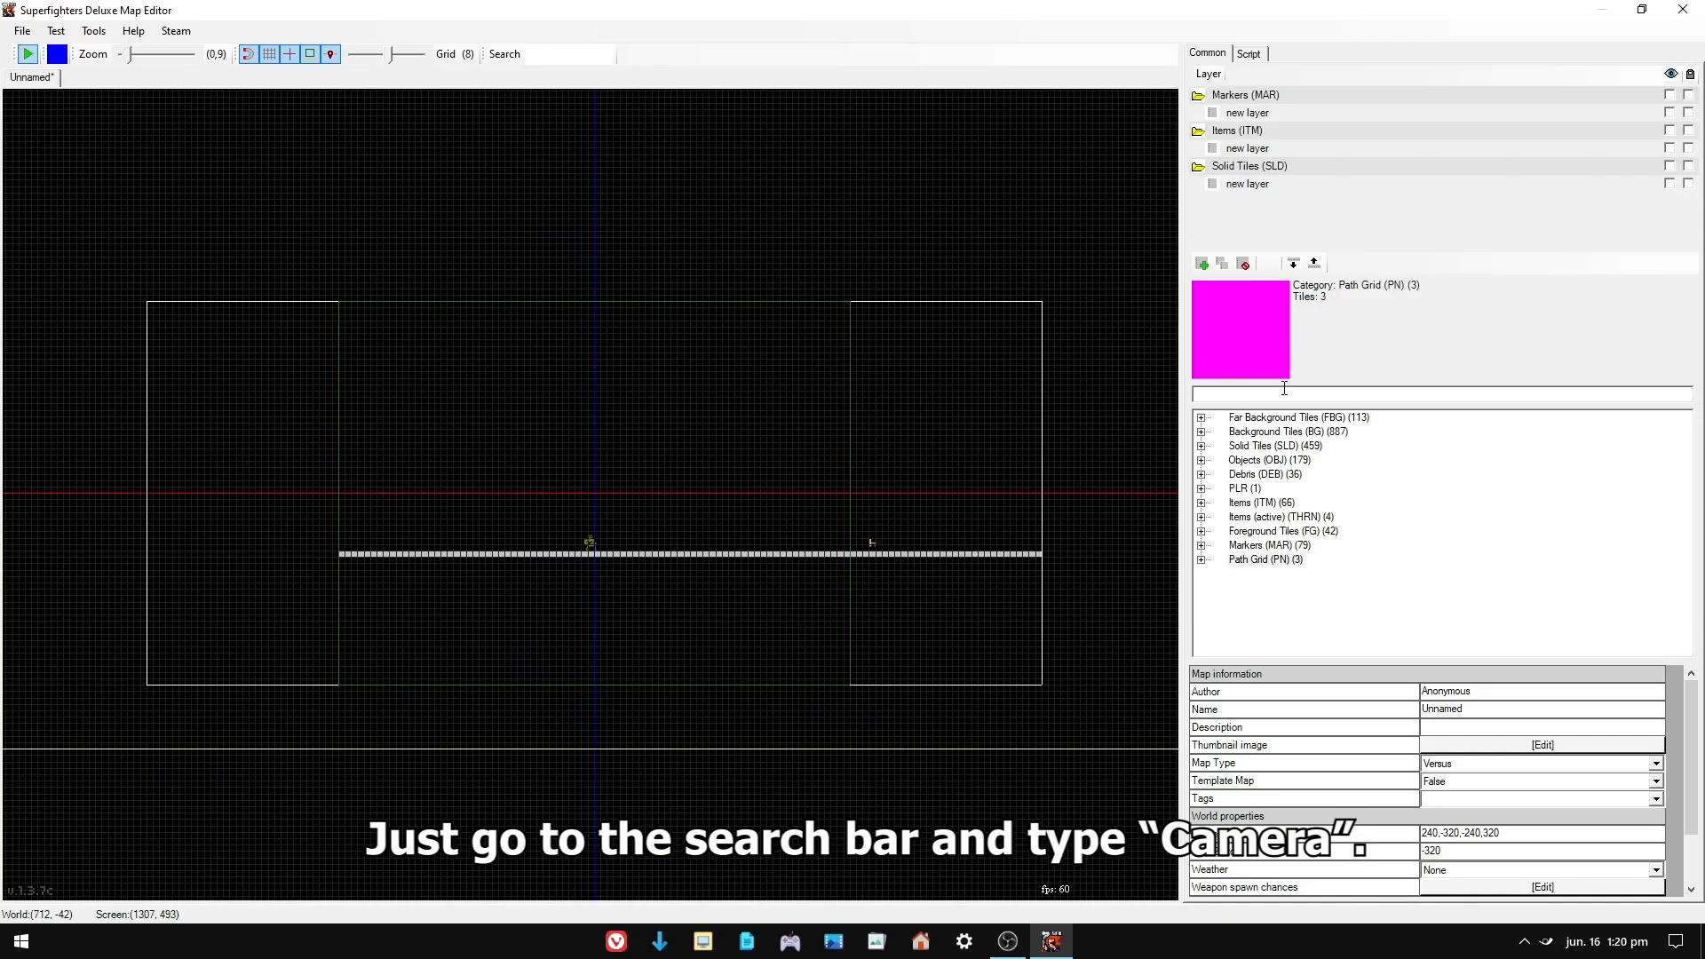
- Search the tile list for "camera" and place a CameraAreaTrigger inside the default camera area, above the floor
left_click(1290, 393)
type("camera")
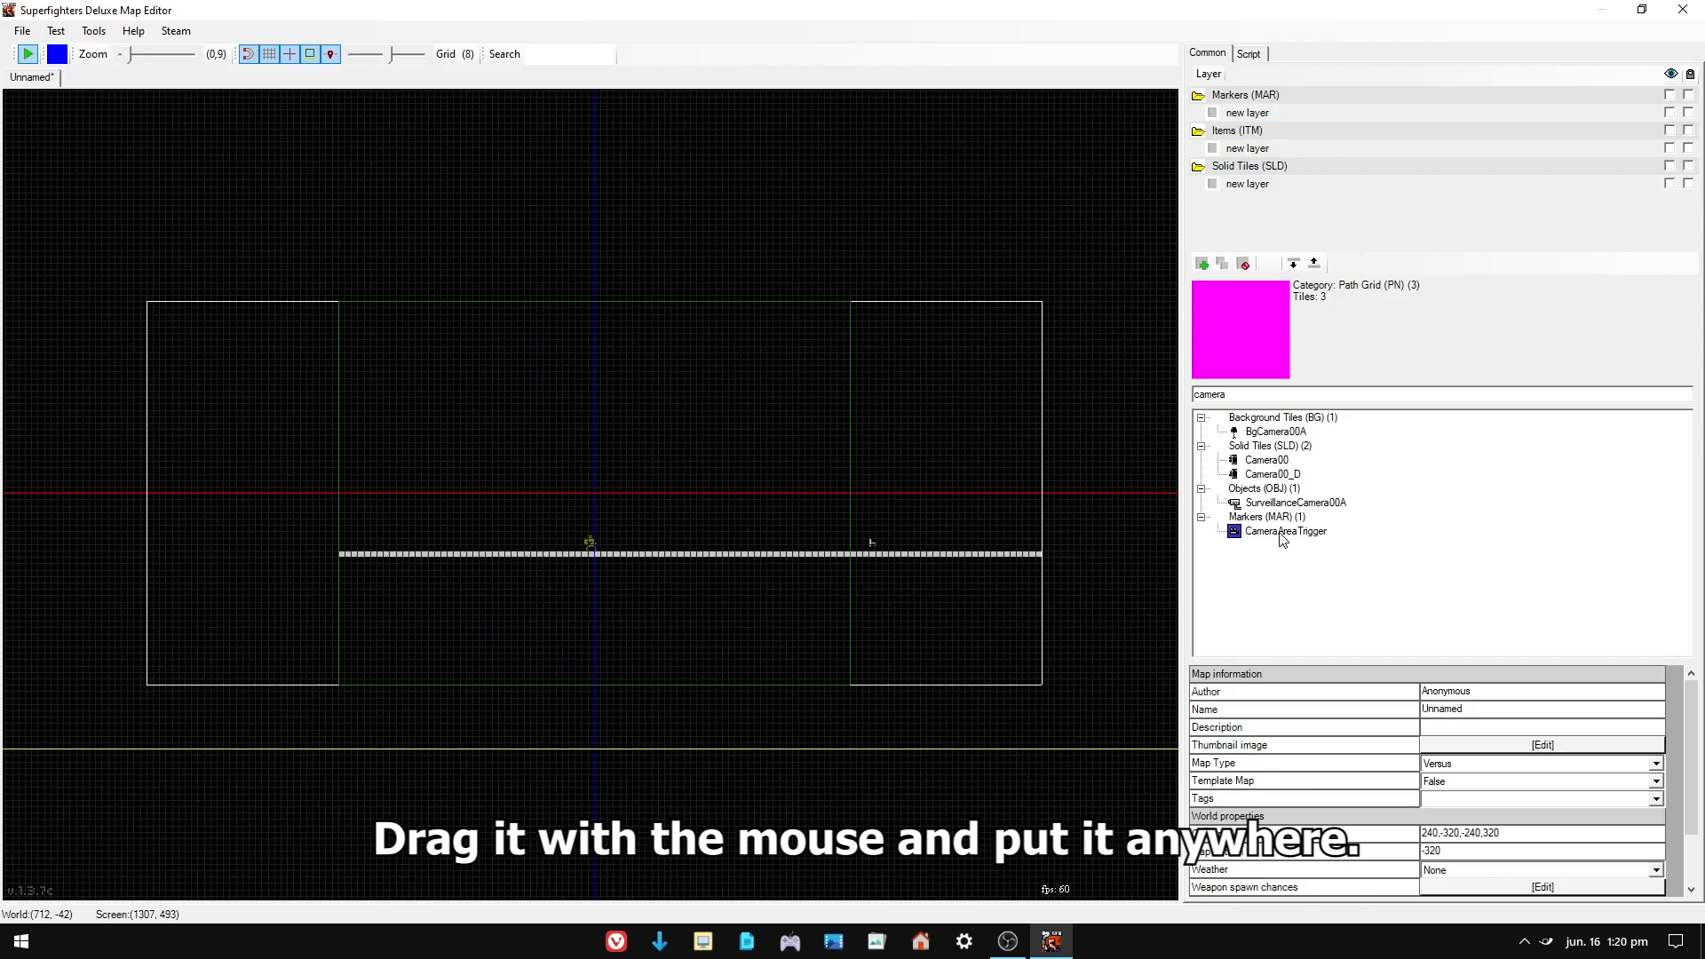
left_click(420, 660)
left_click_drag(771, 439, 430, 364)
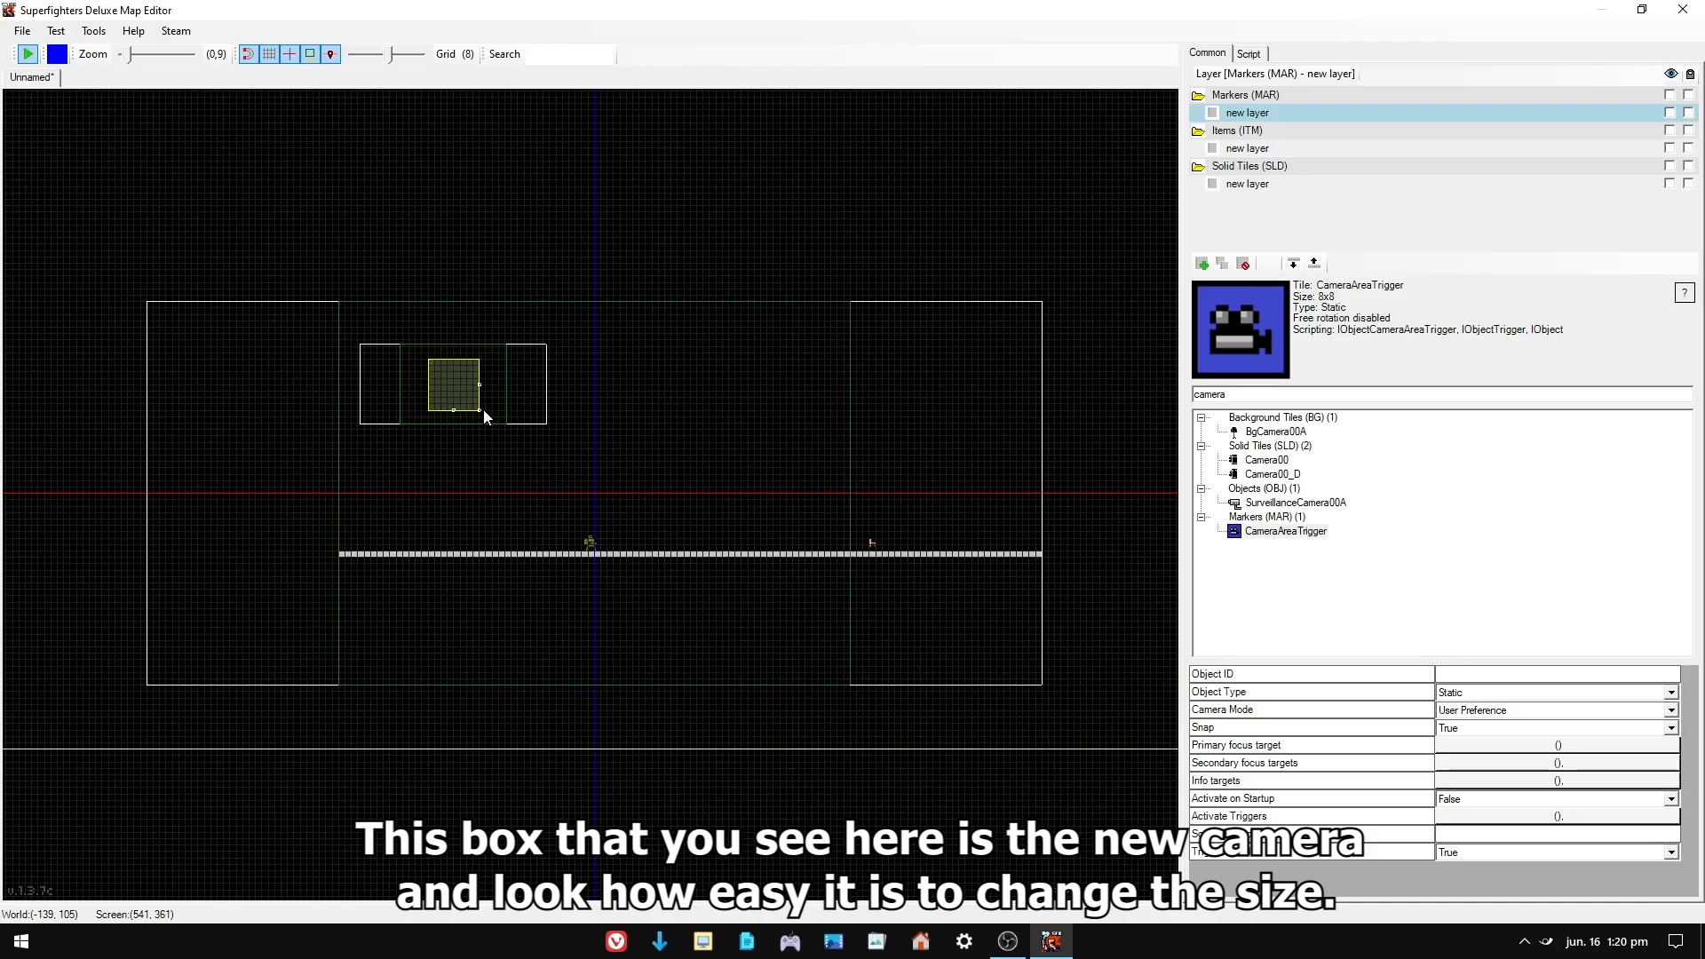
- Stretch the CameraAreaTrigger to about 472 by 368 and hide the world bottom, camera and borders zone
left_click_drag(481, 411, 803, 654)
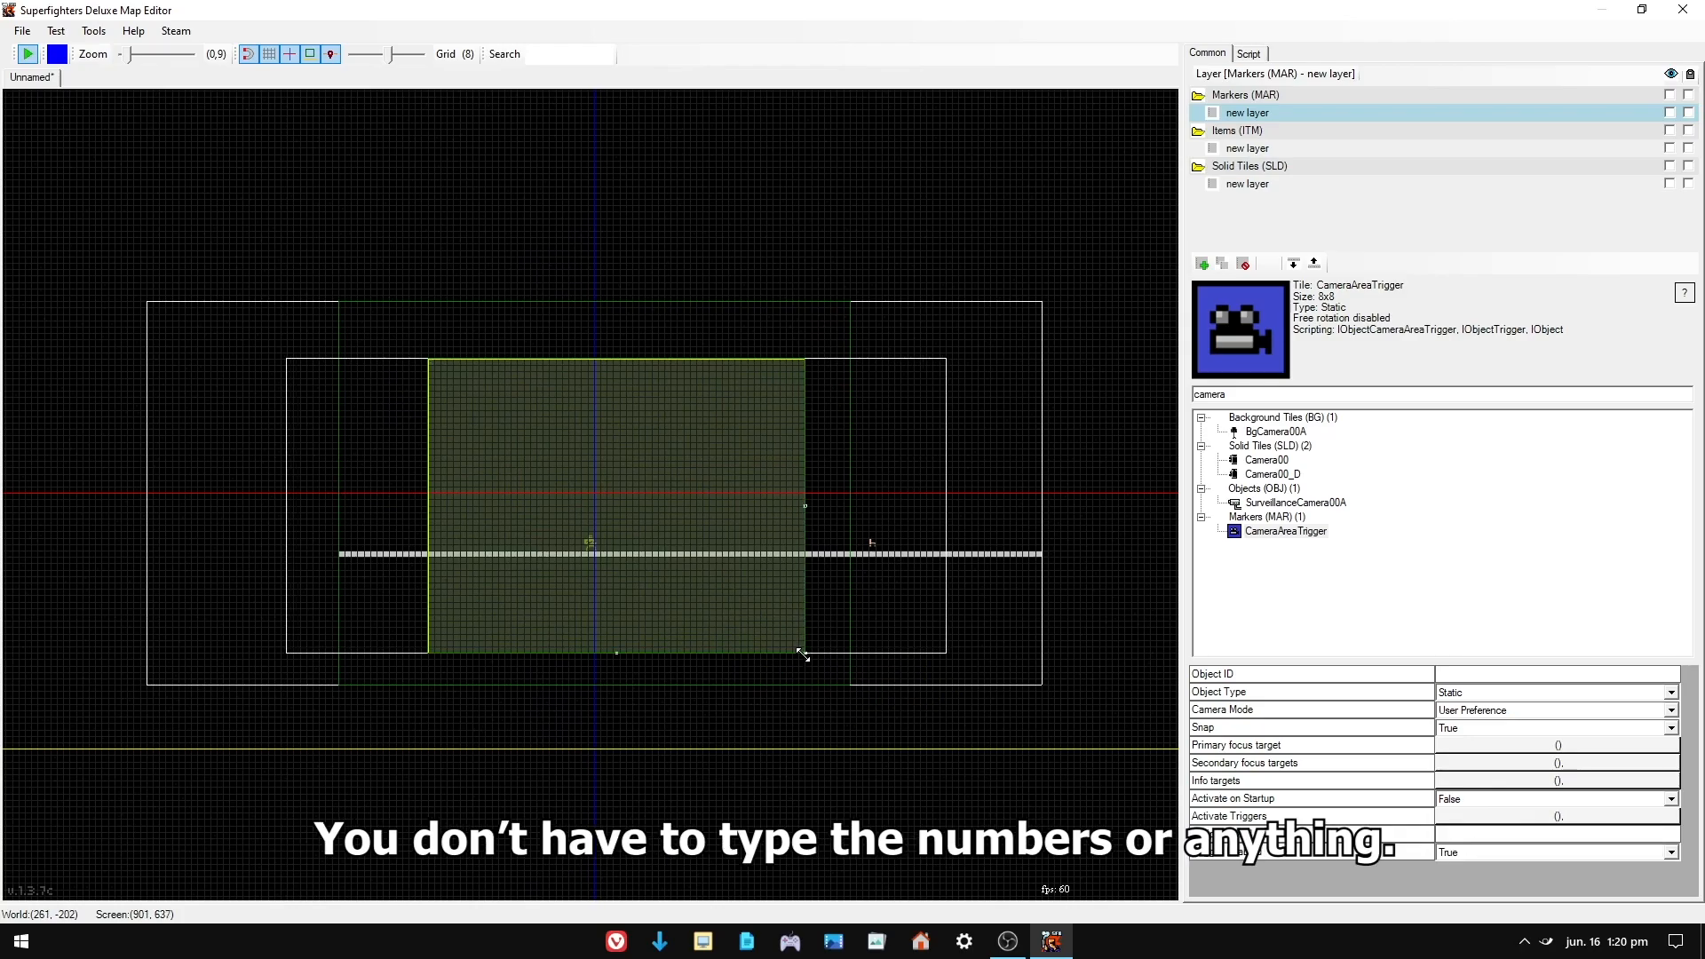
left_click(948, 679)
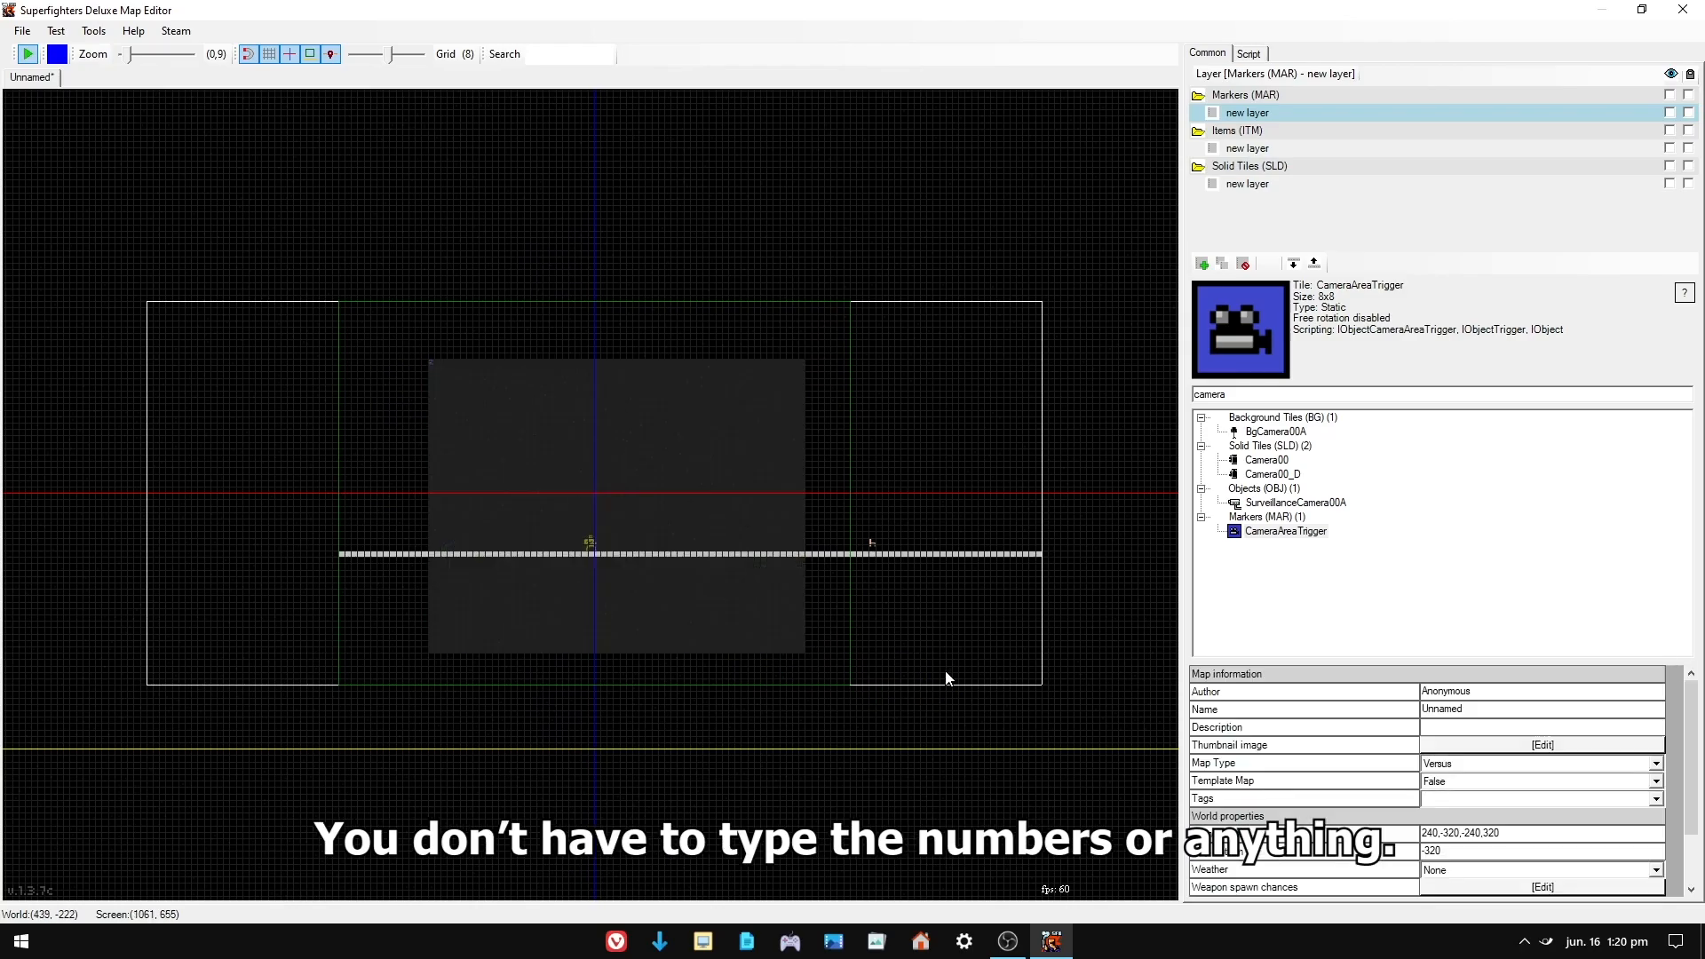
left_click(689, 414)
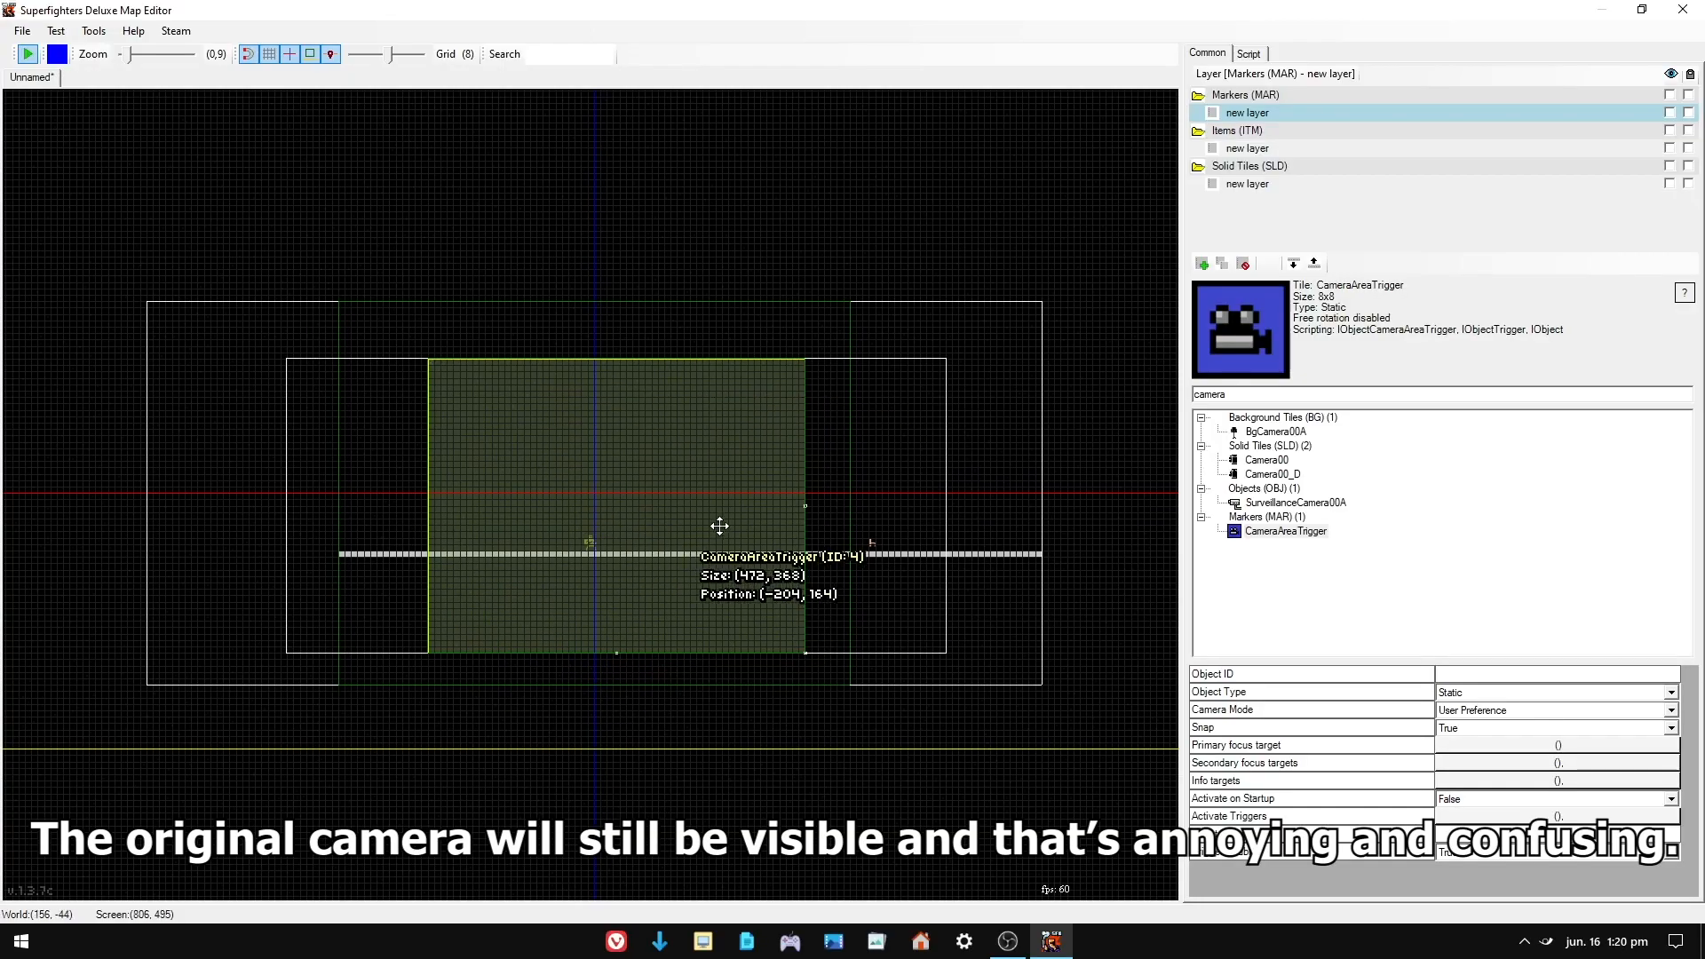
left_click(1036, 305)
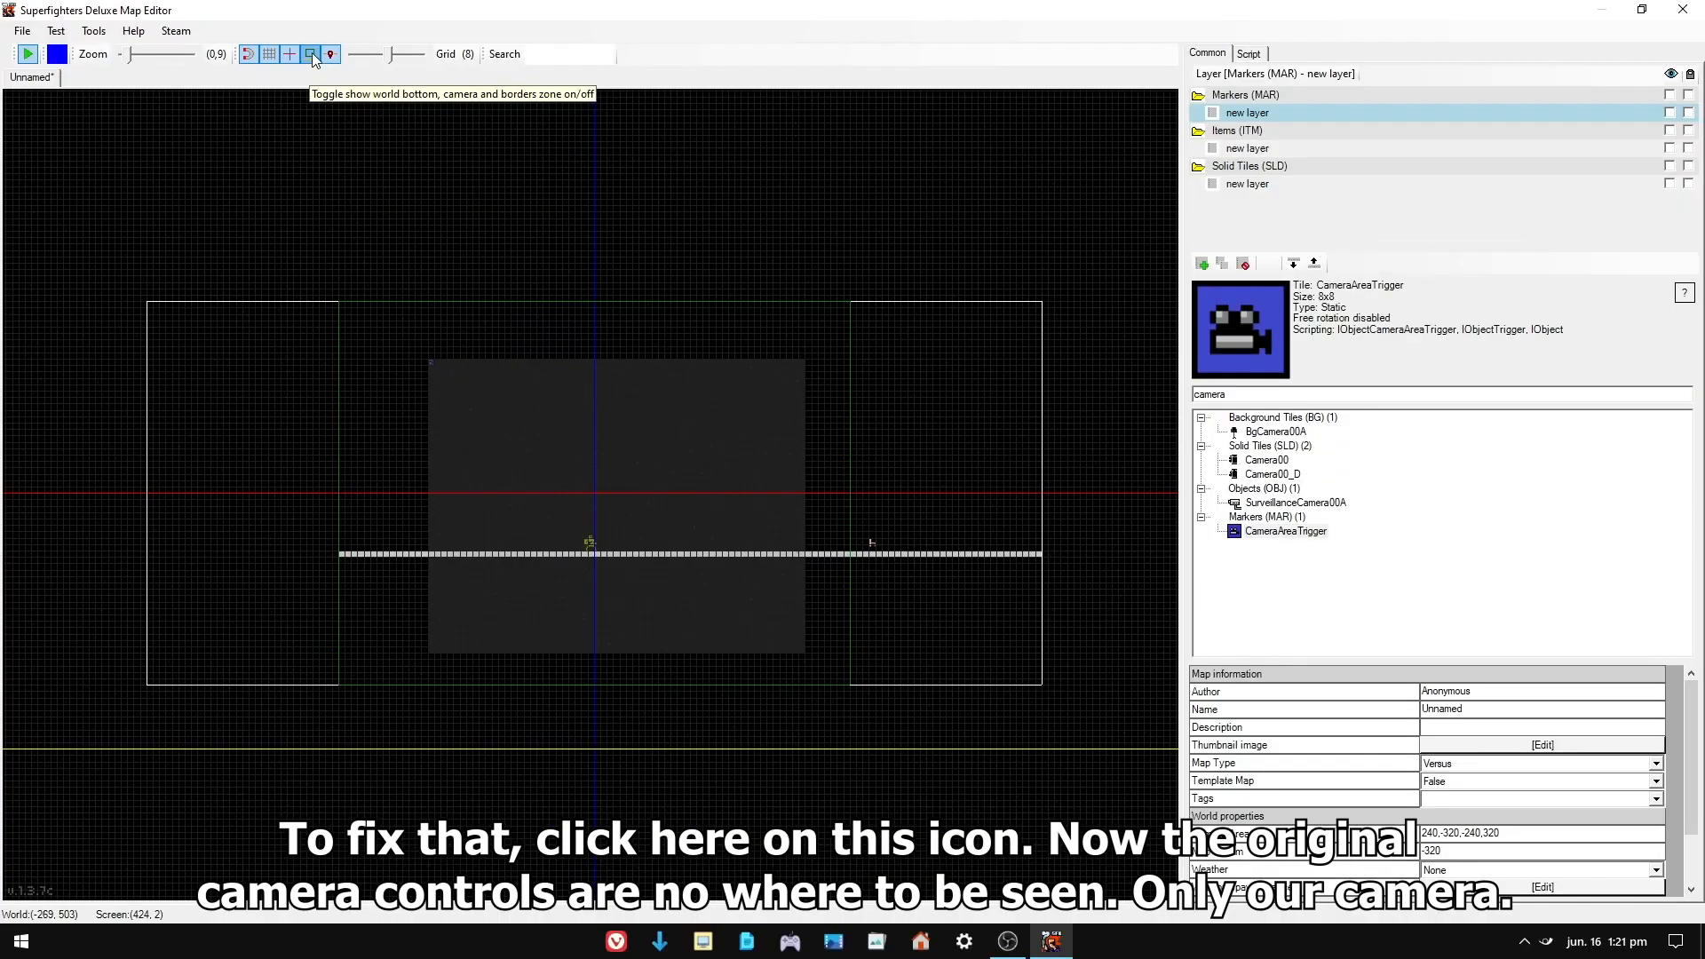
left_click(312, 54)
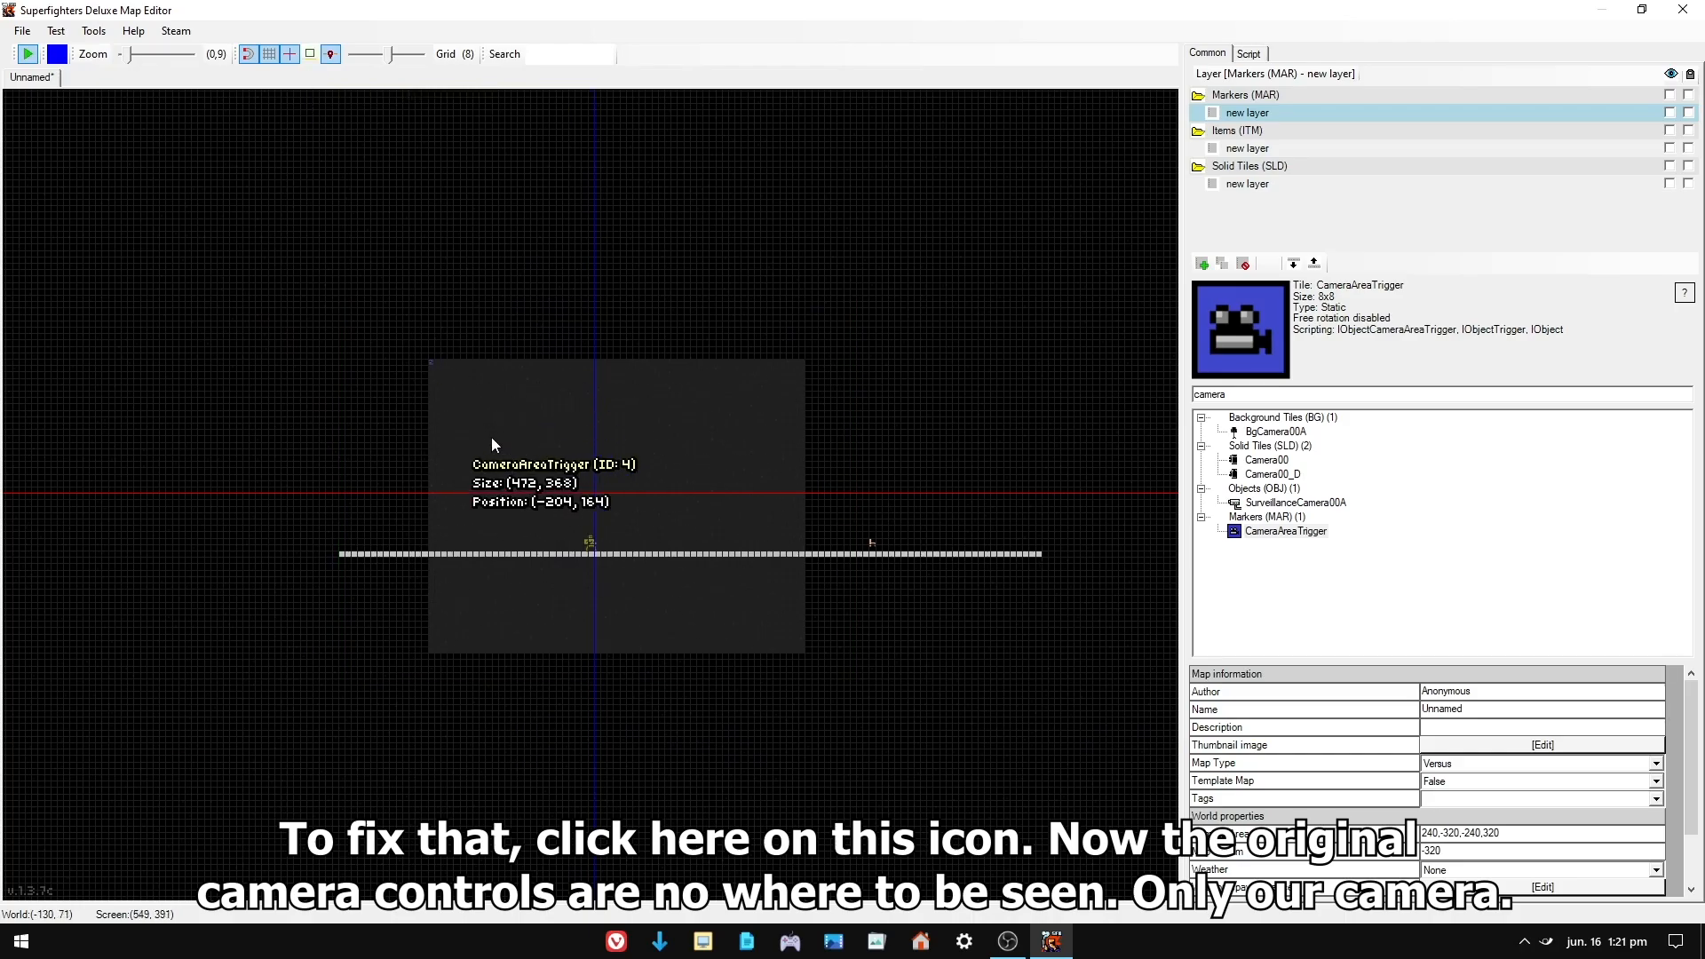
- Select the CameraAreaTrigger and set its Activate on Startup property to True
left_click(553, 410)
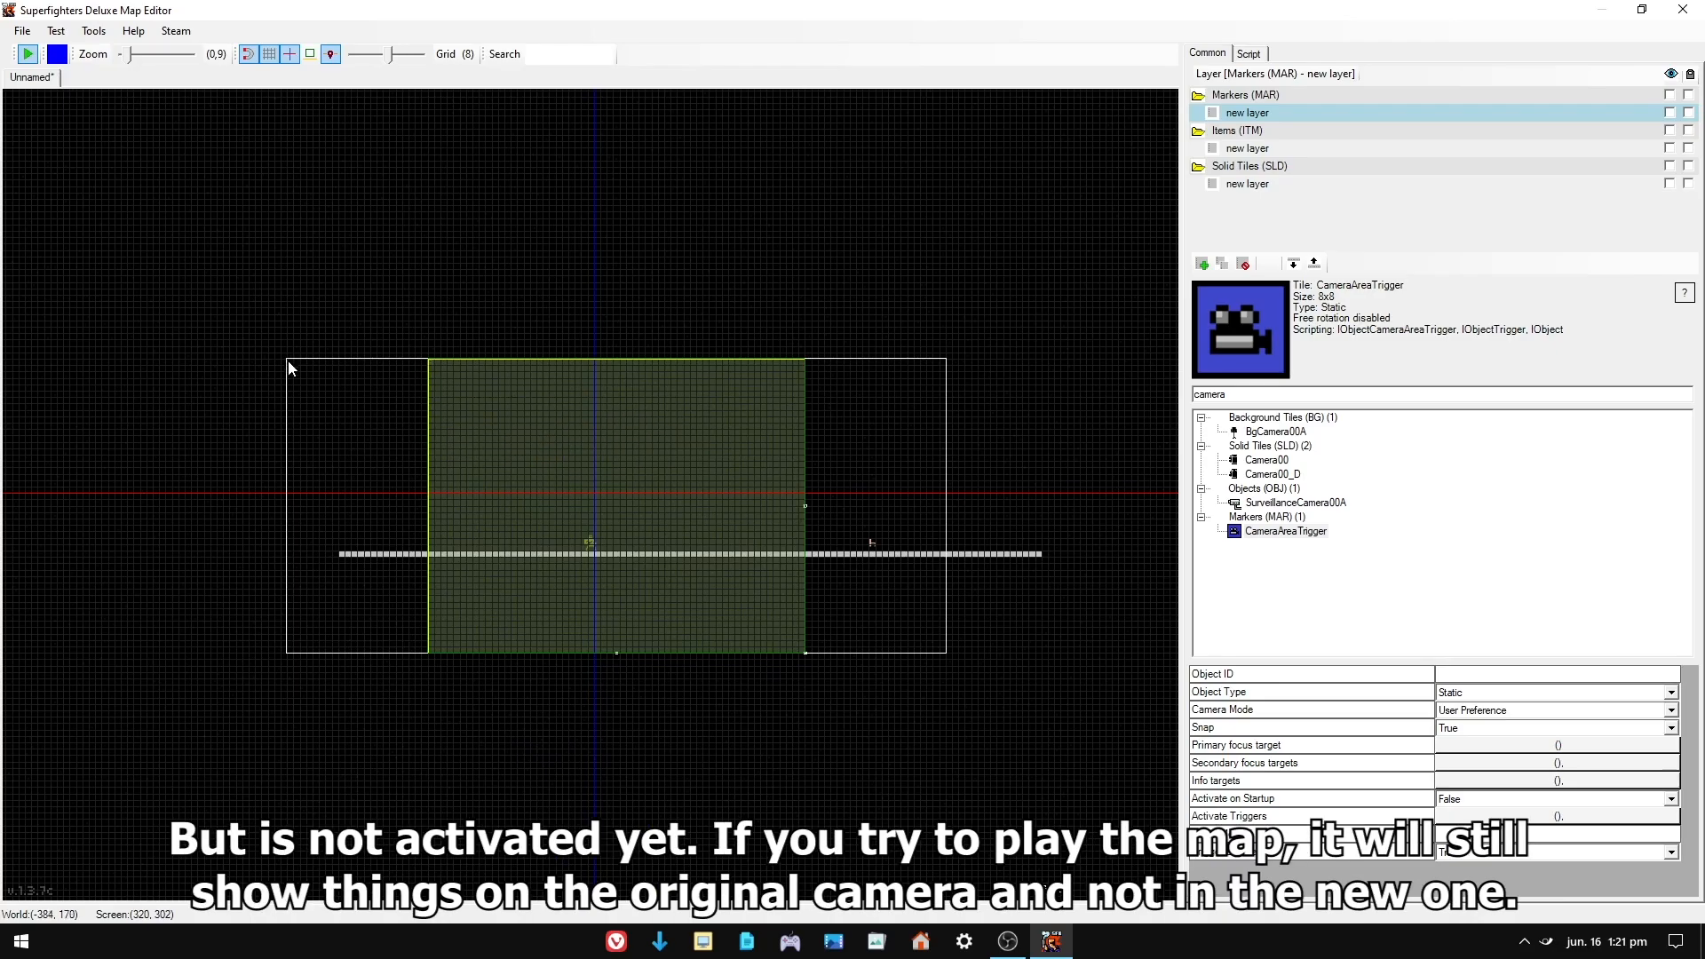
left_click_drag(806, 657, 951, 660)
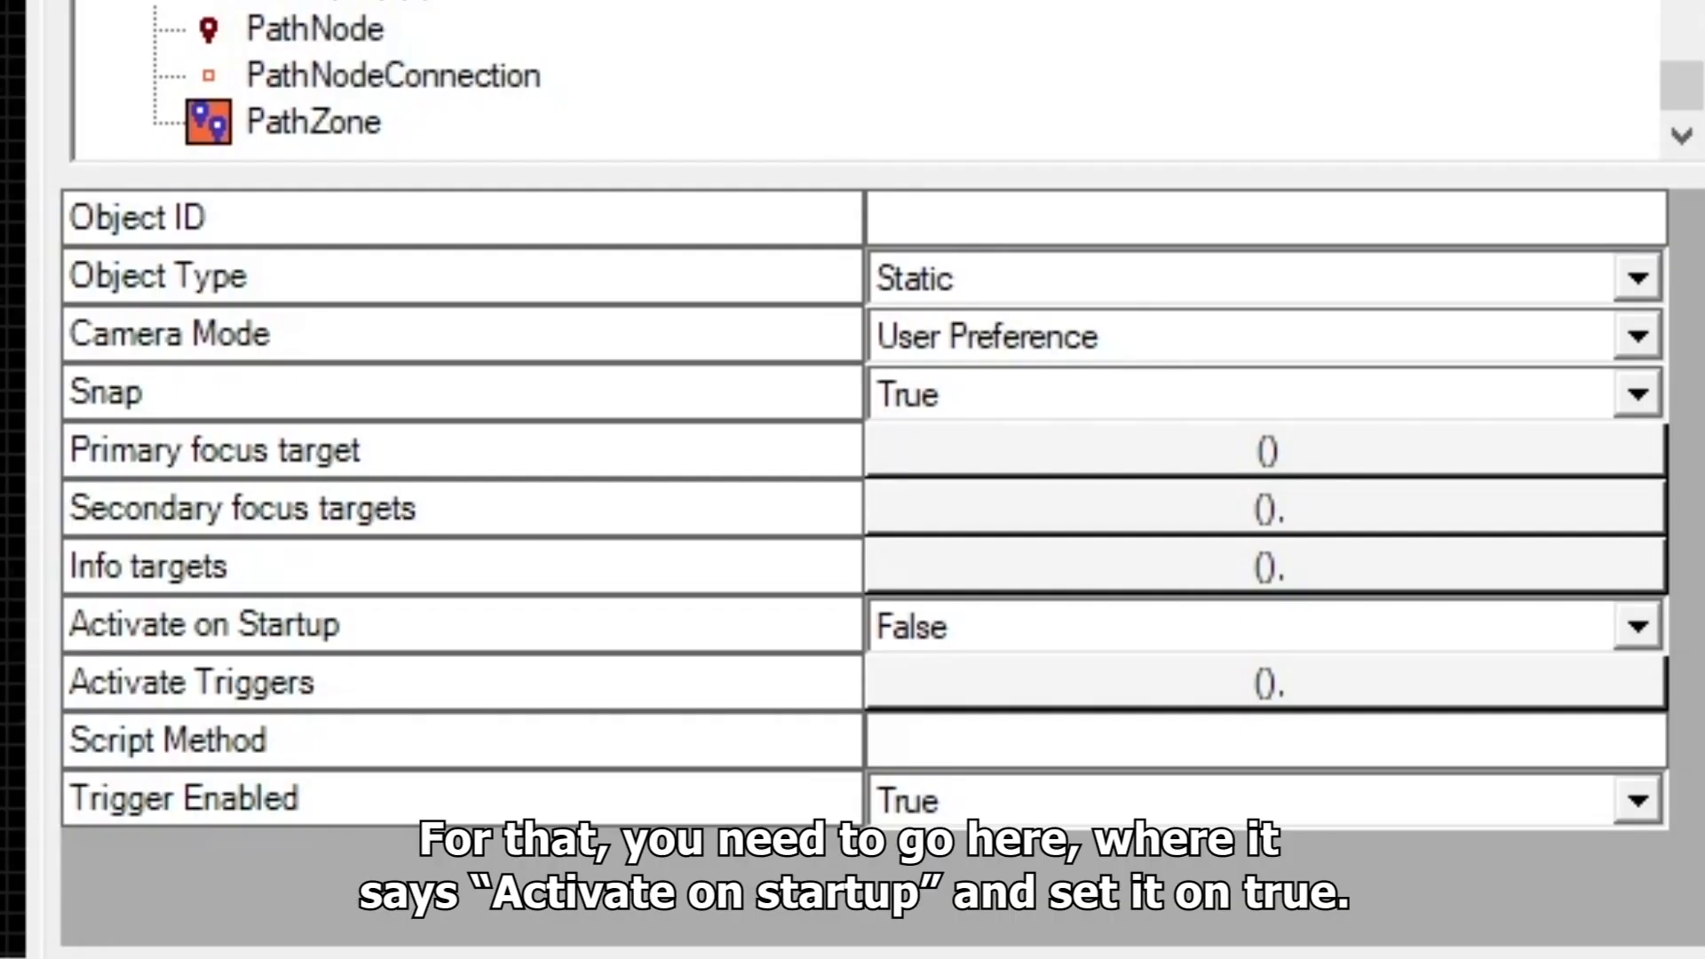
left_click(1182, 632)
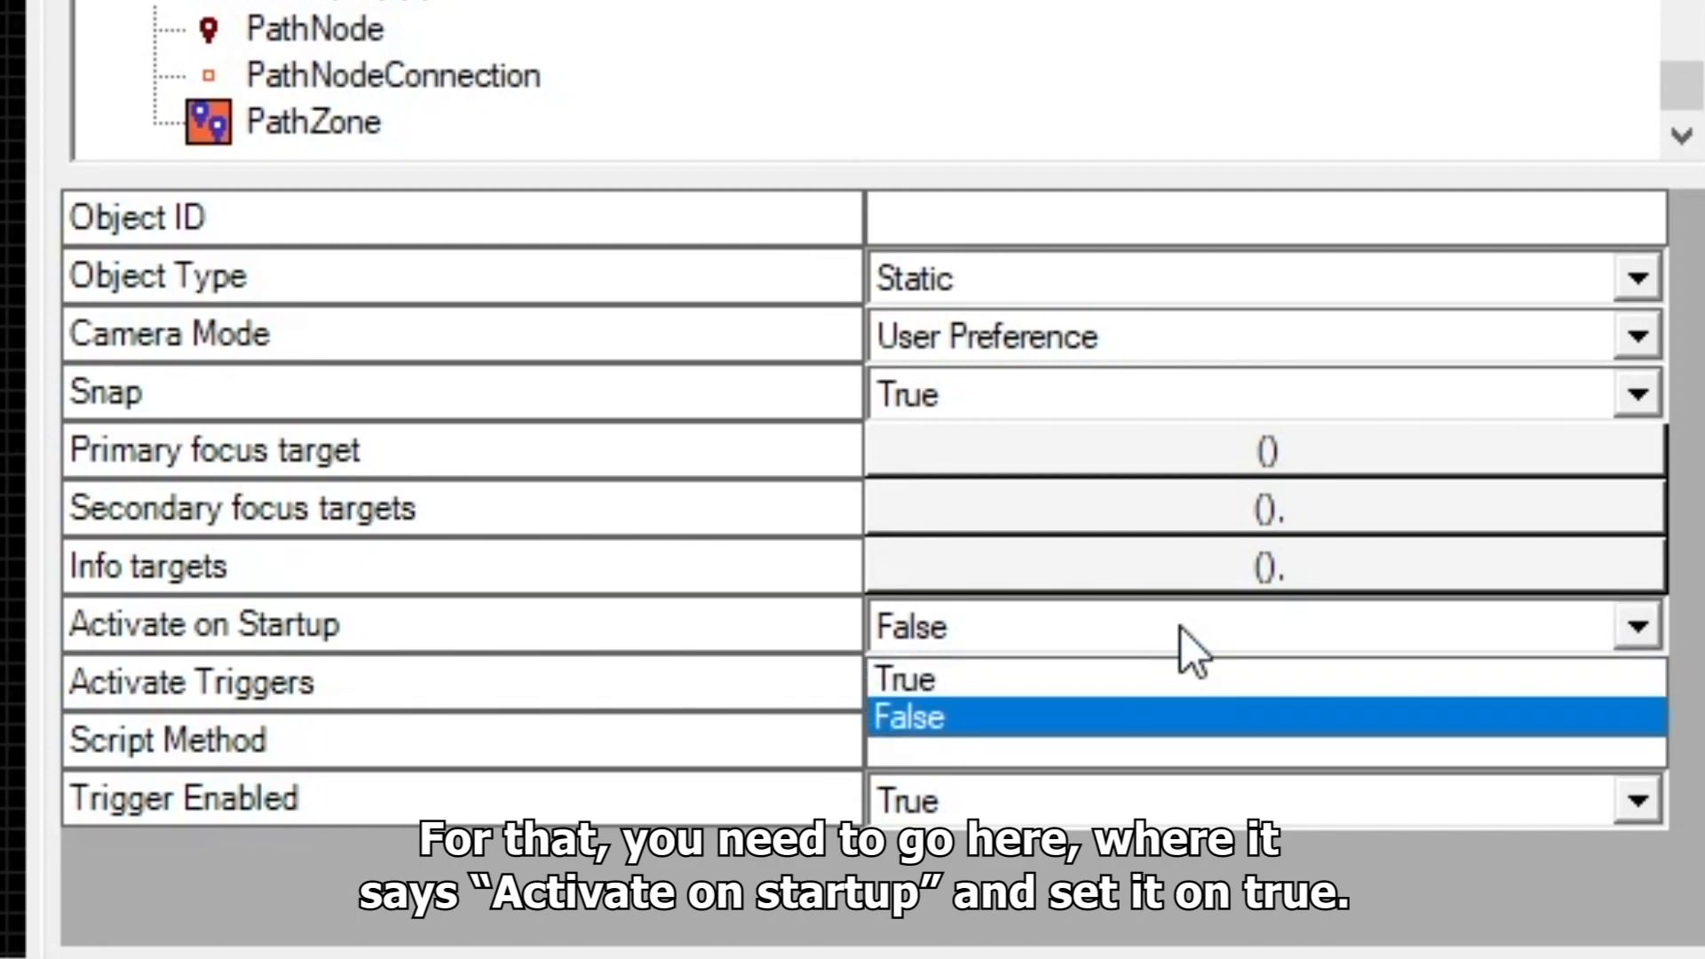
left_click(935, 680)
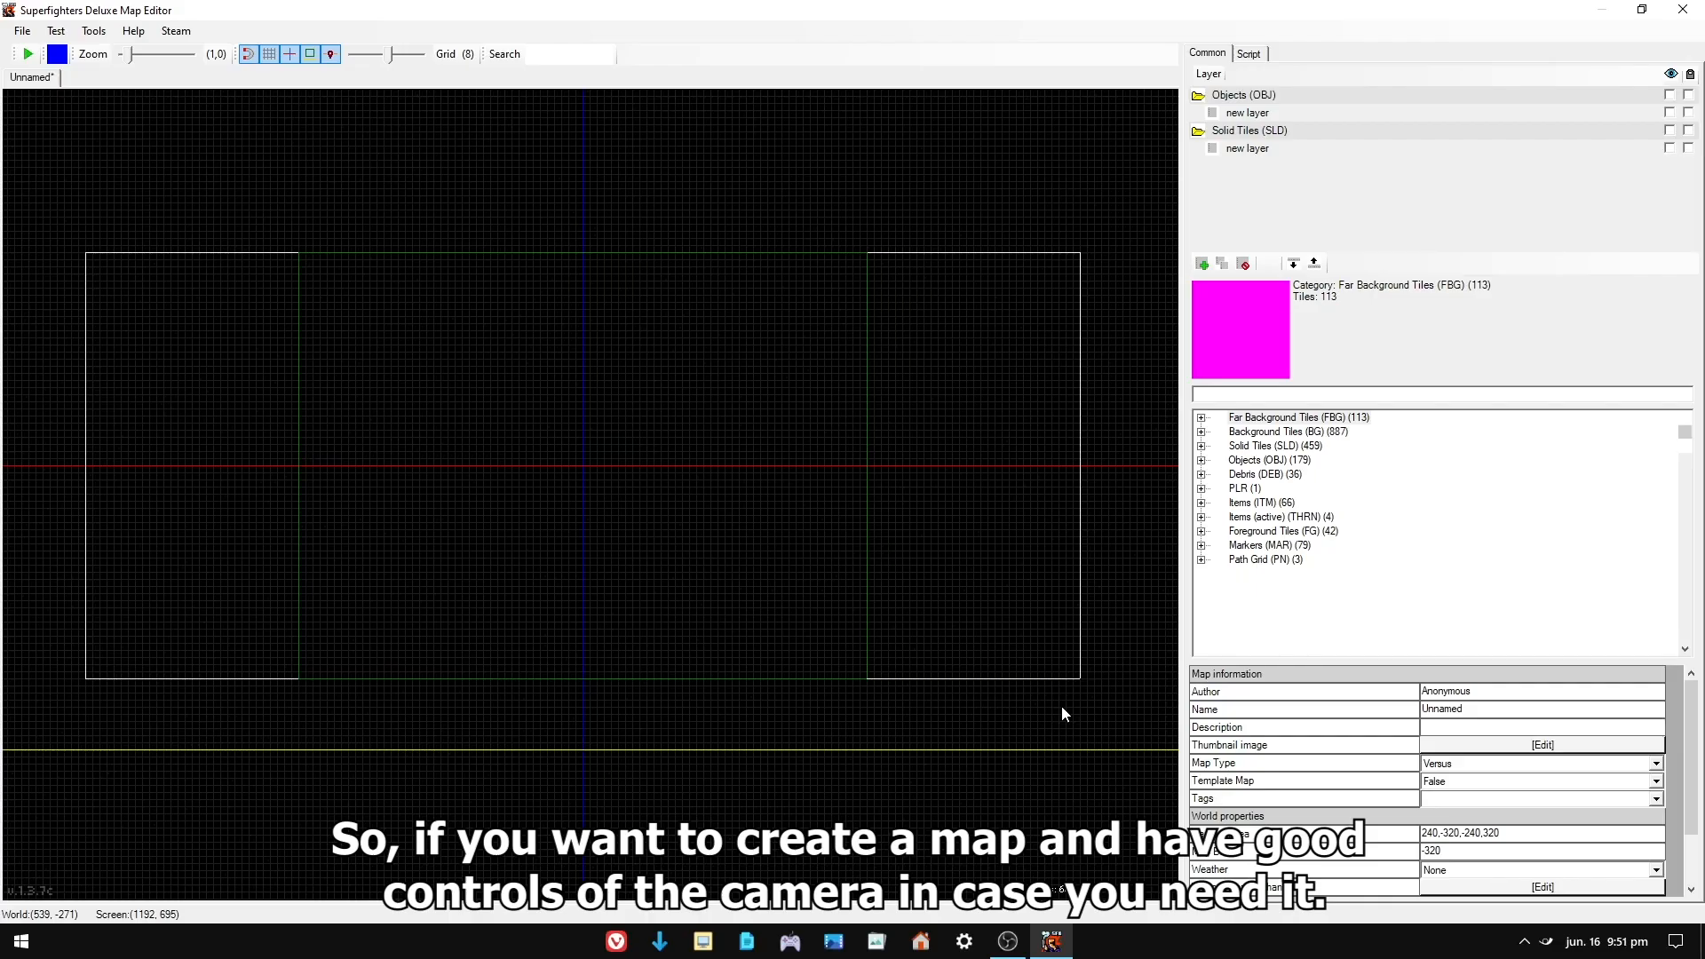
- Search the tiles for "camera", and place a CameraAreaTrigger of about 576 by 432 on the map
left_click(1256, 396)
type("camera")
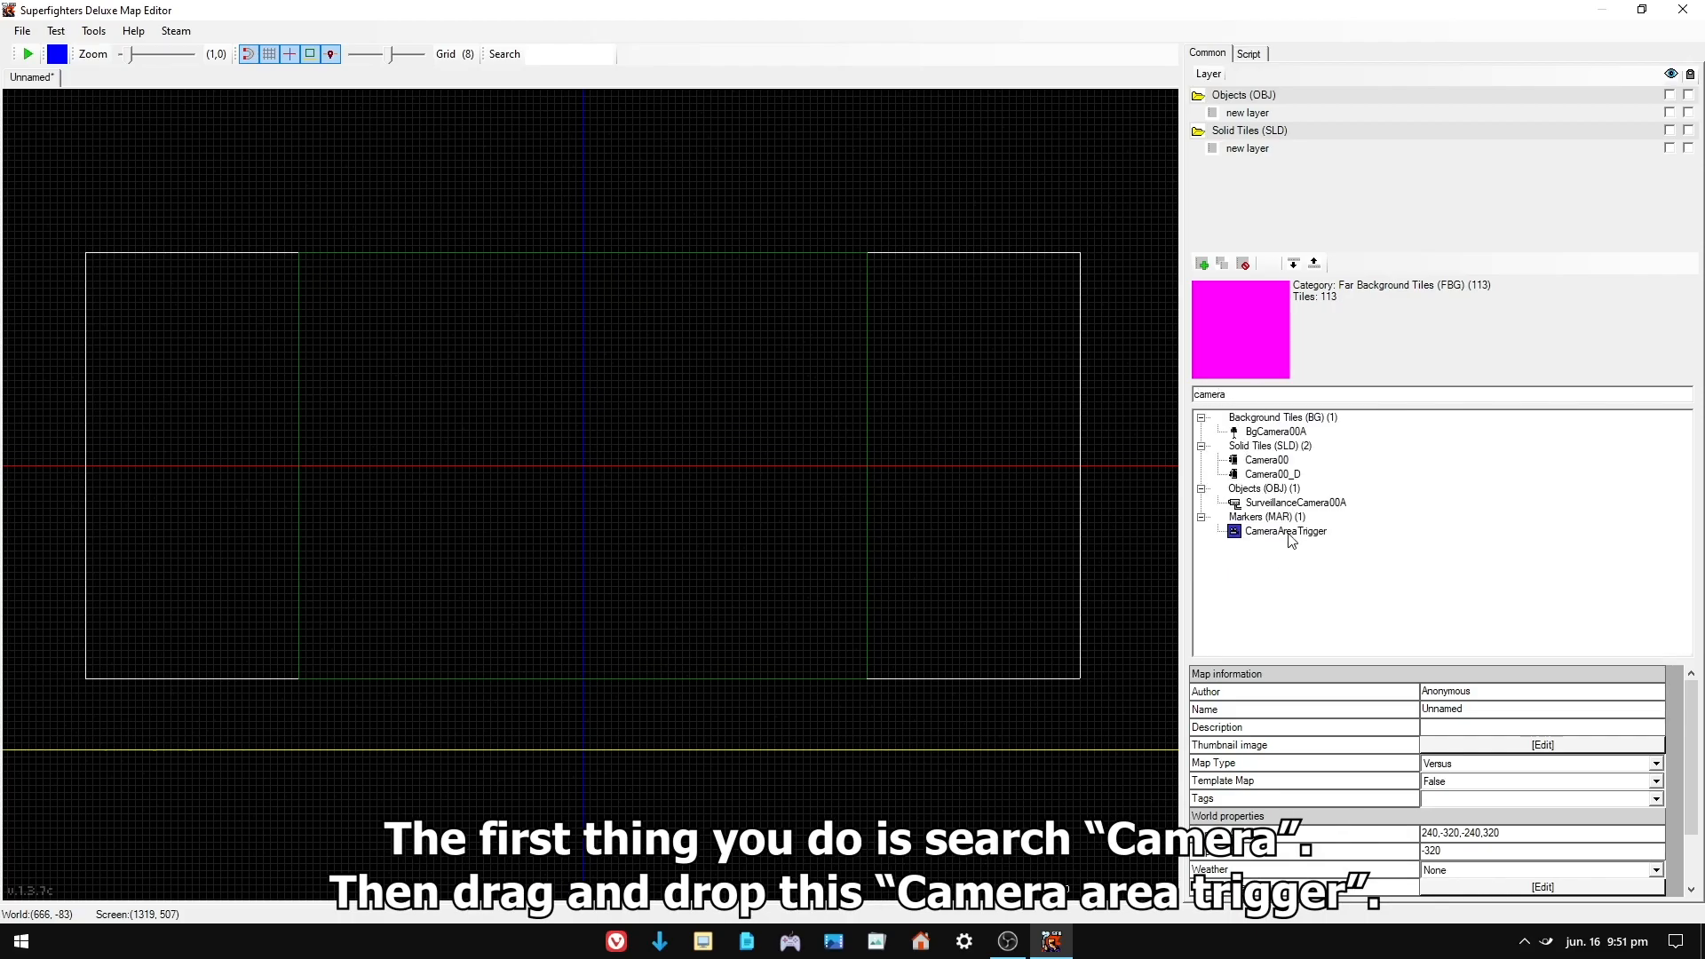
left_click_drag(1277, 533, 842, 658)
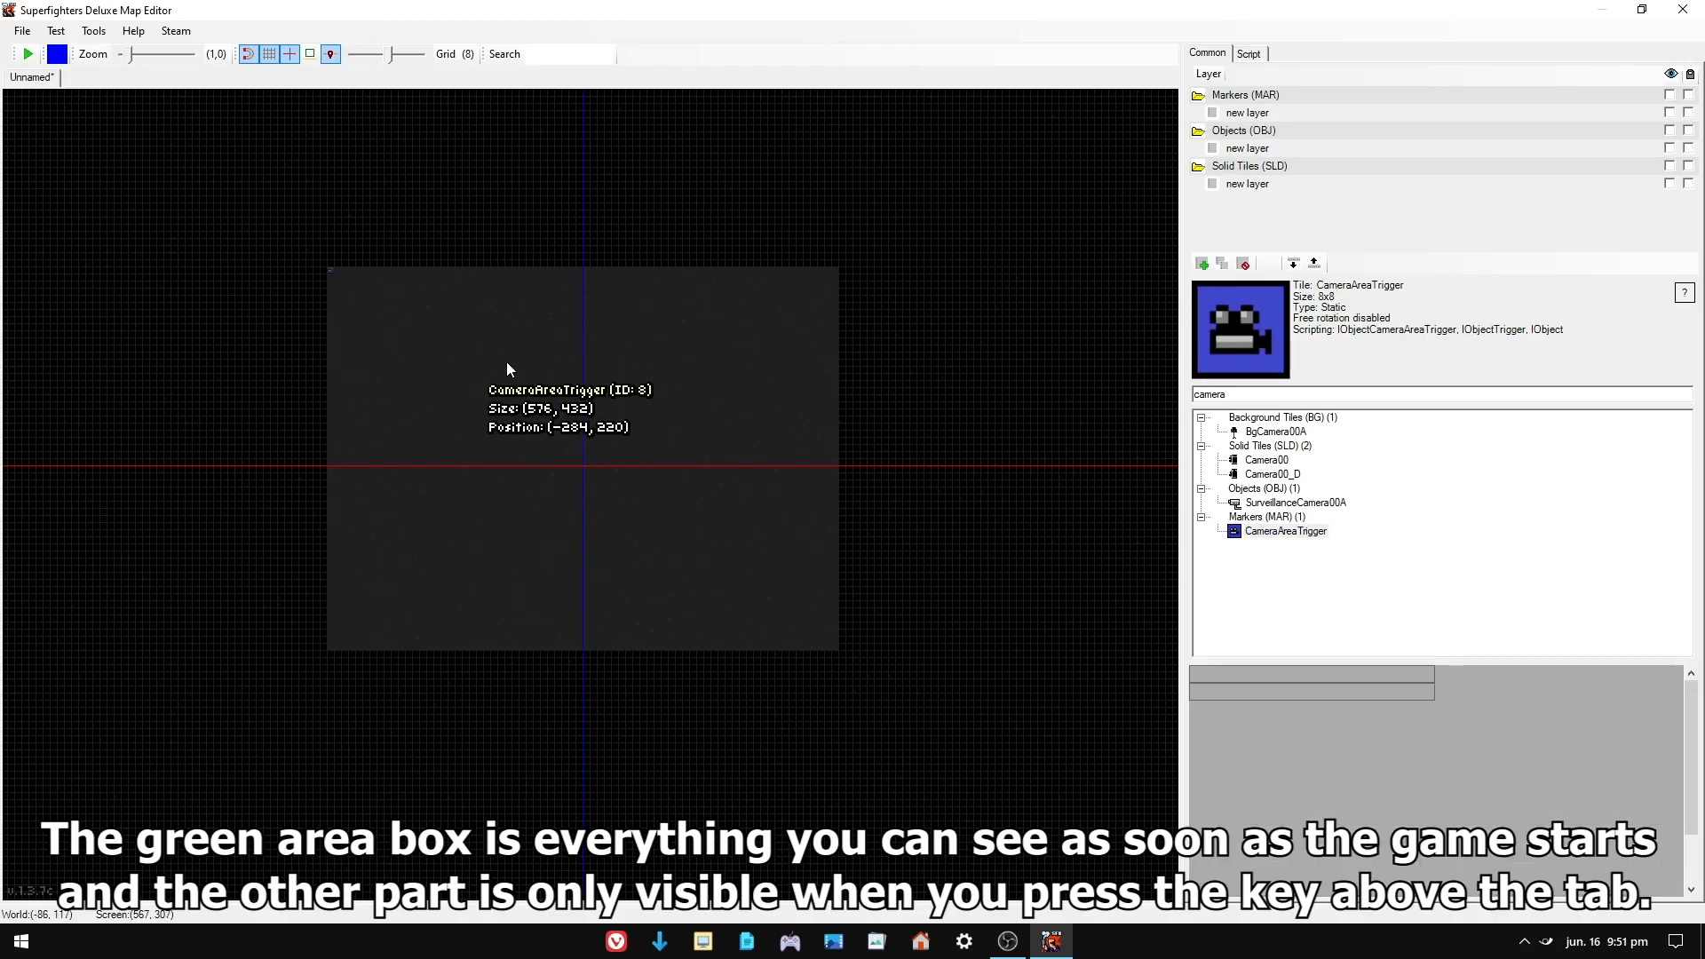
left_click(506, 361)
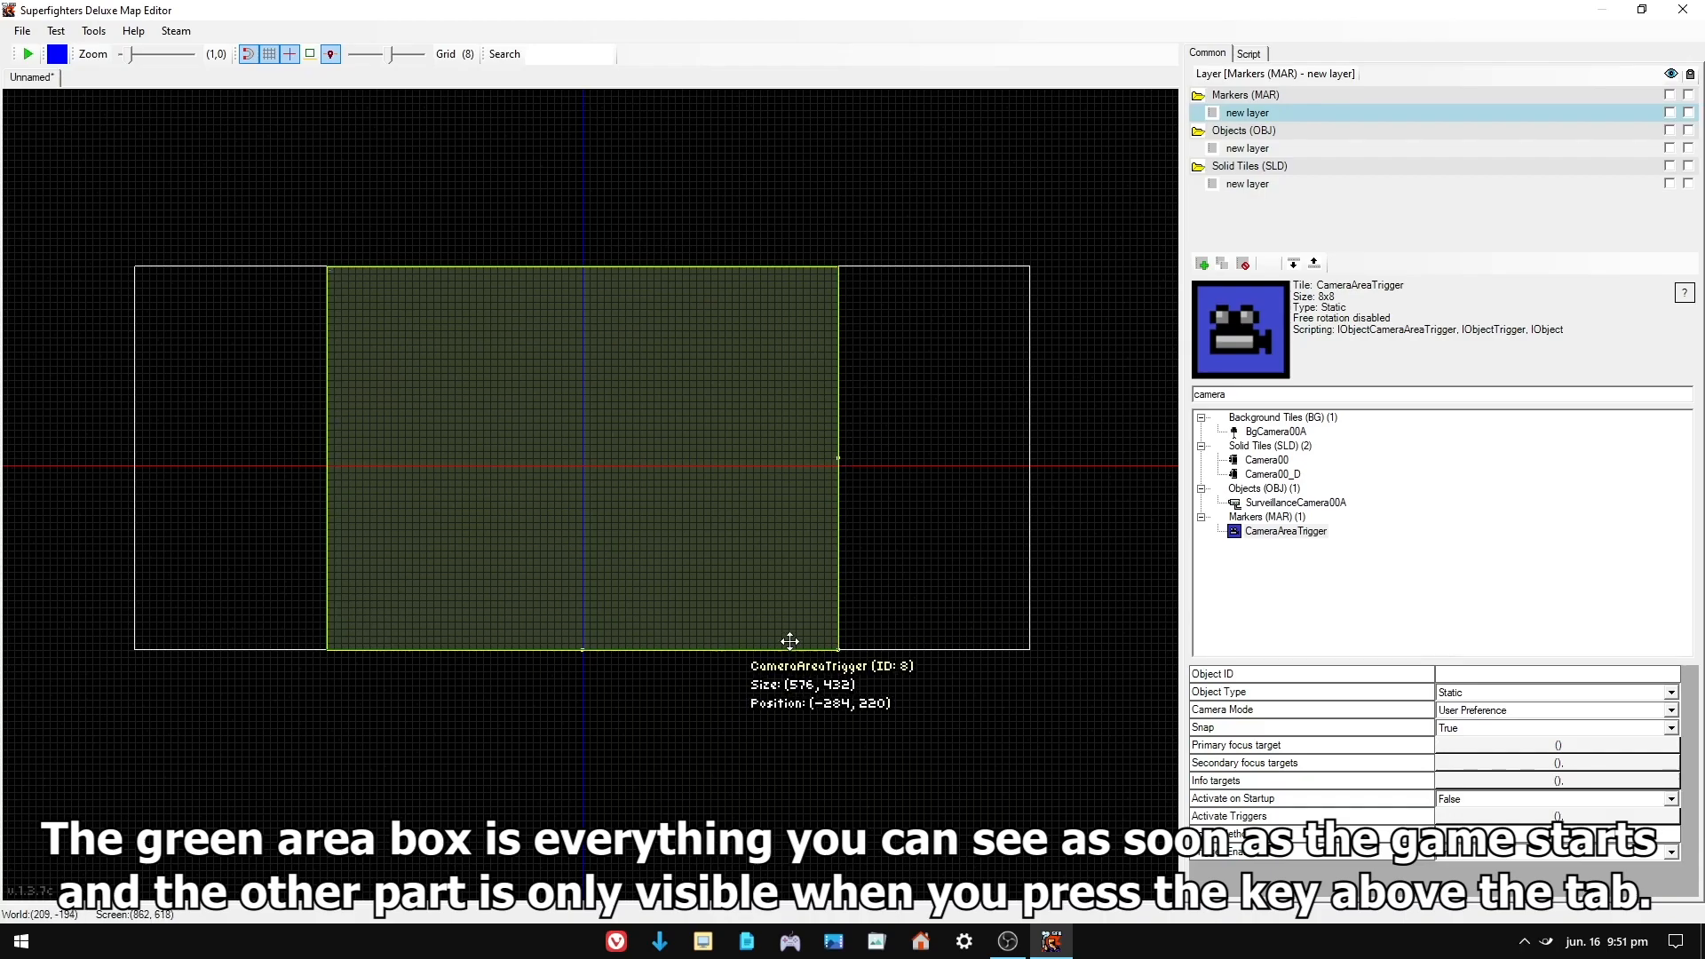
left_click(966, 704)
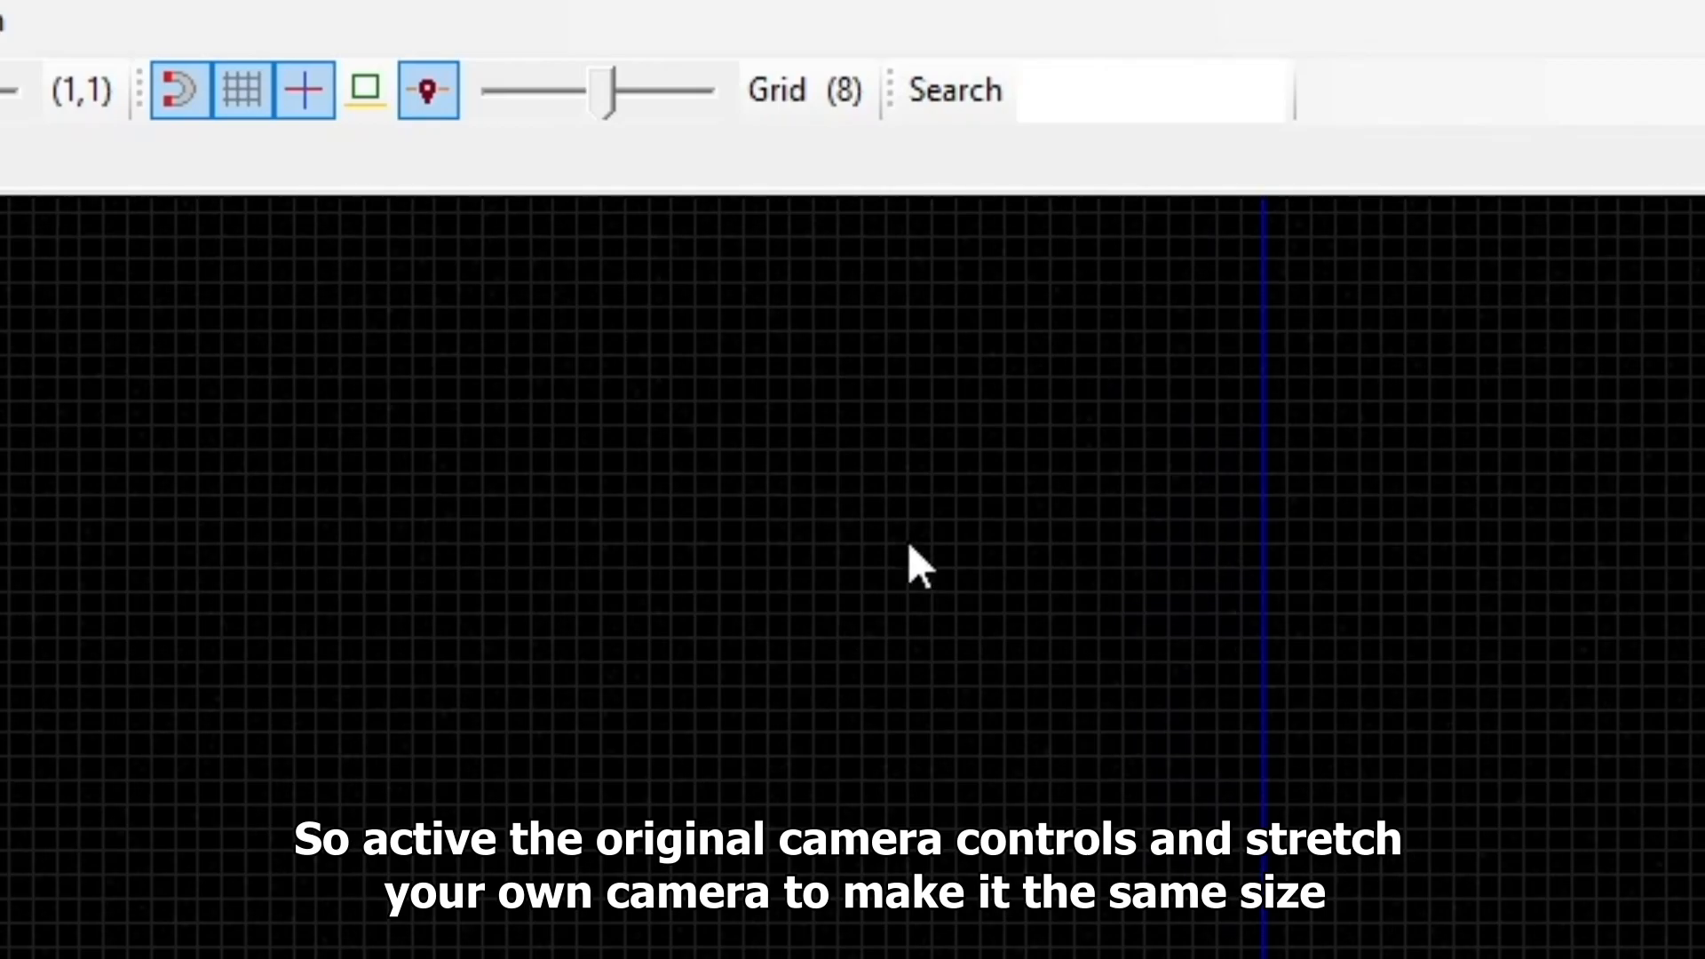
- Stretch the CameraAreaTrigger to match the default camera area, showing the world bottom, camera and borders zone only while resizing
left_click(365, 89)
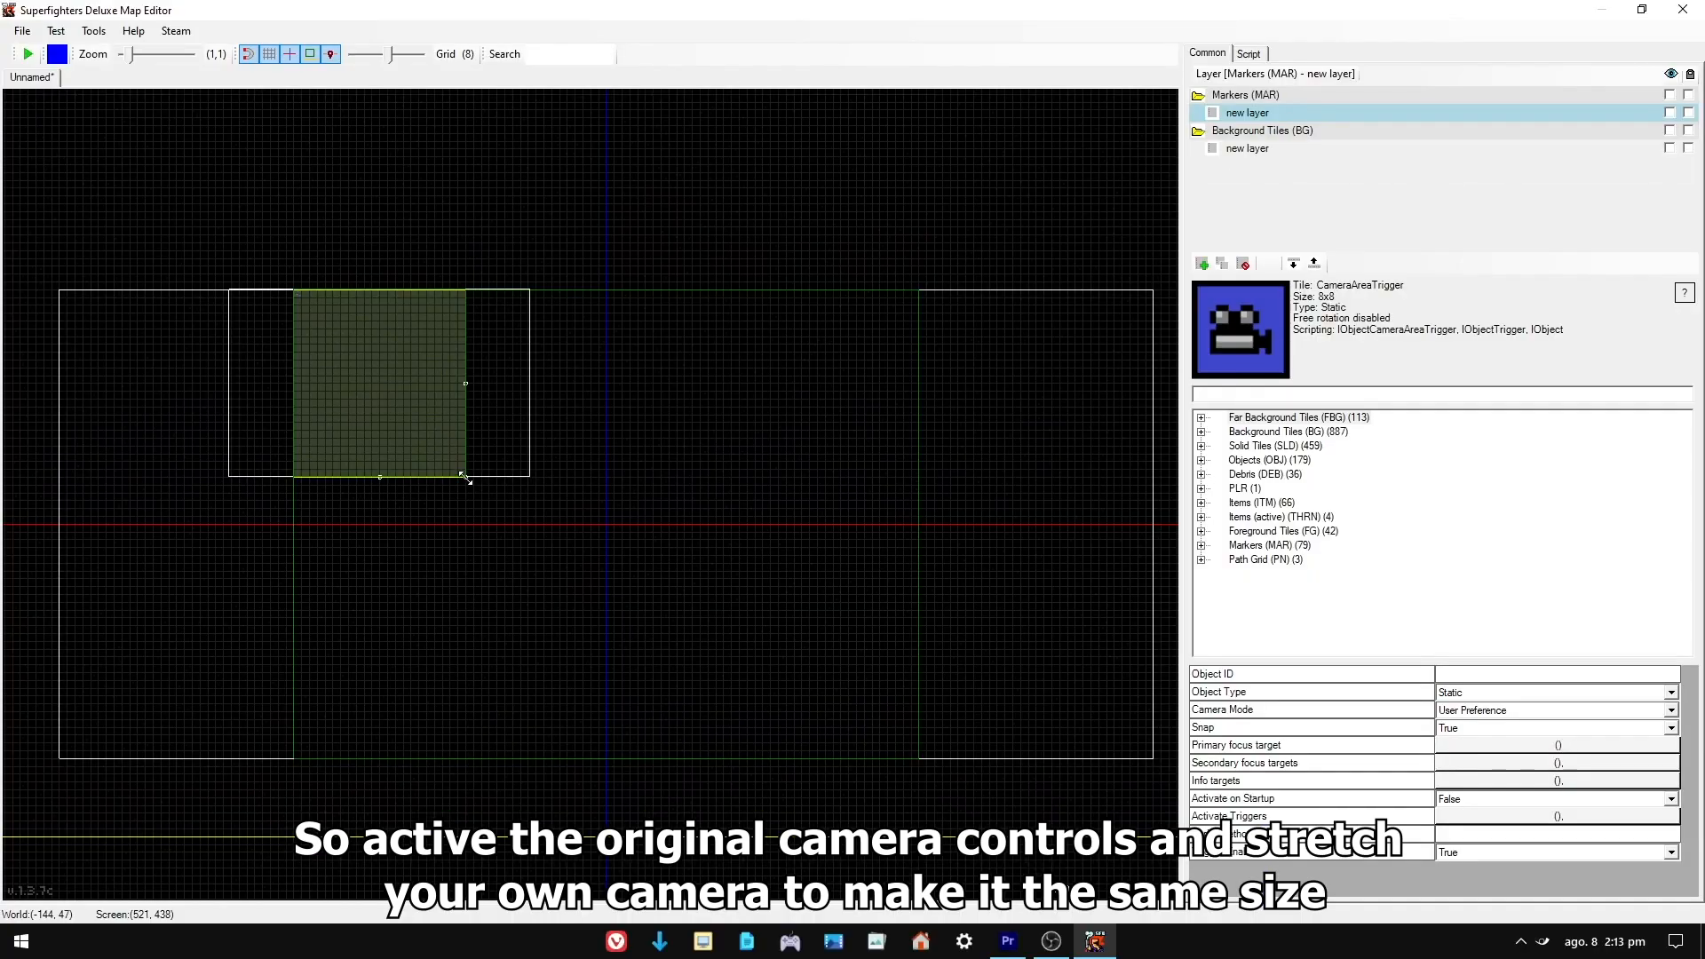
left_click_drag(470, 479, 919, 758)
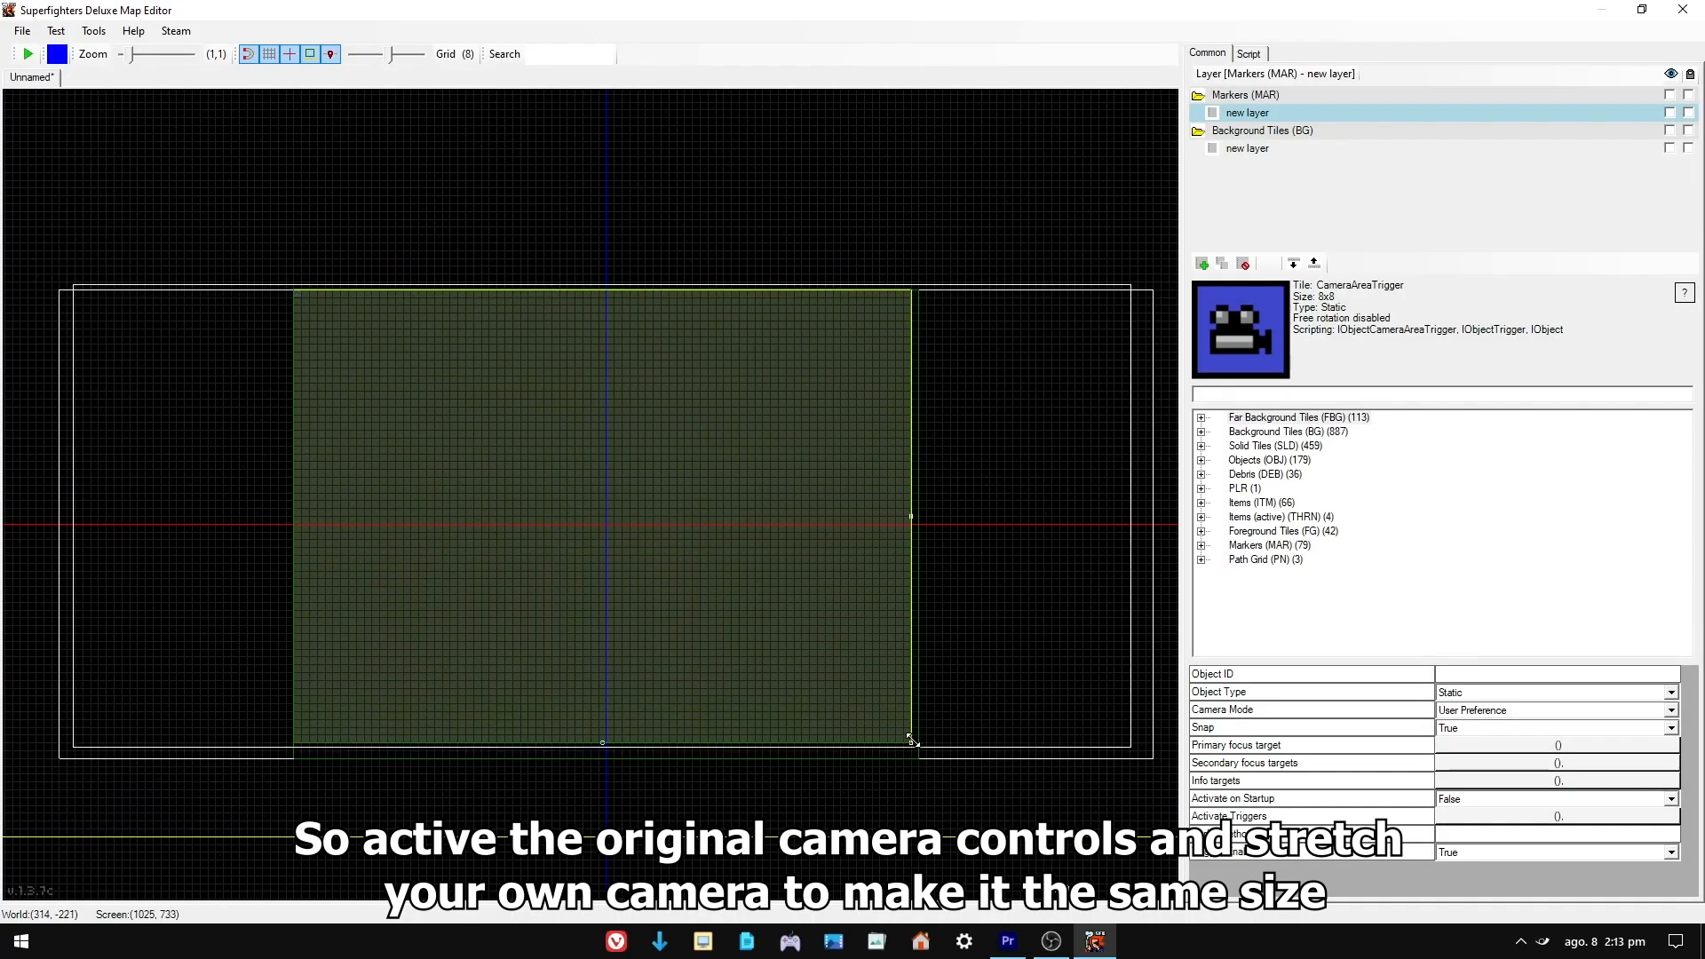
left_click(310, 53)
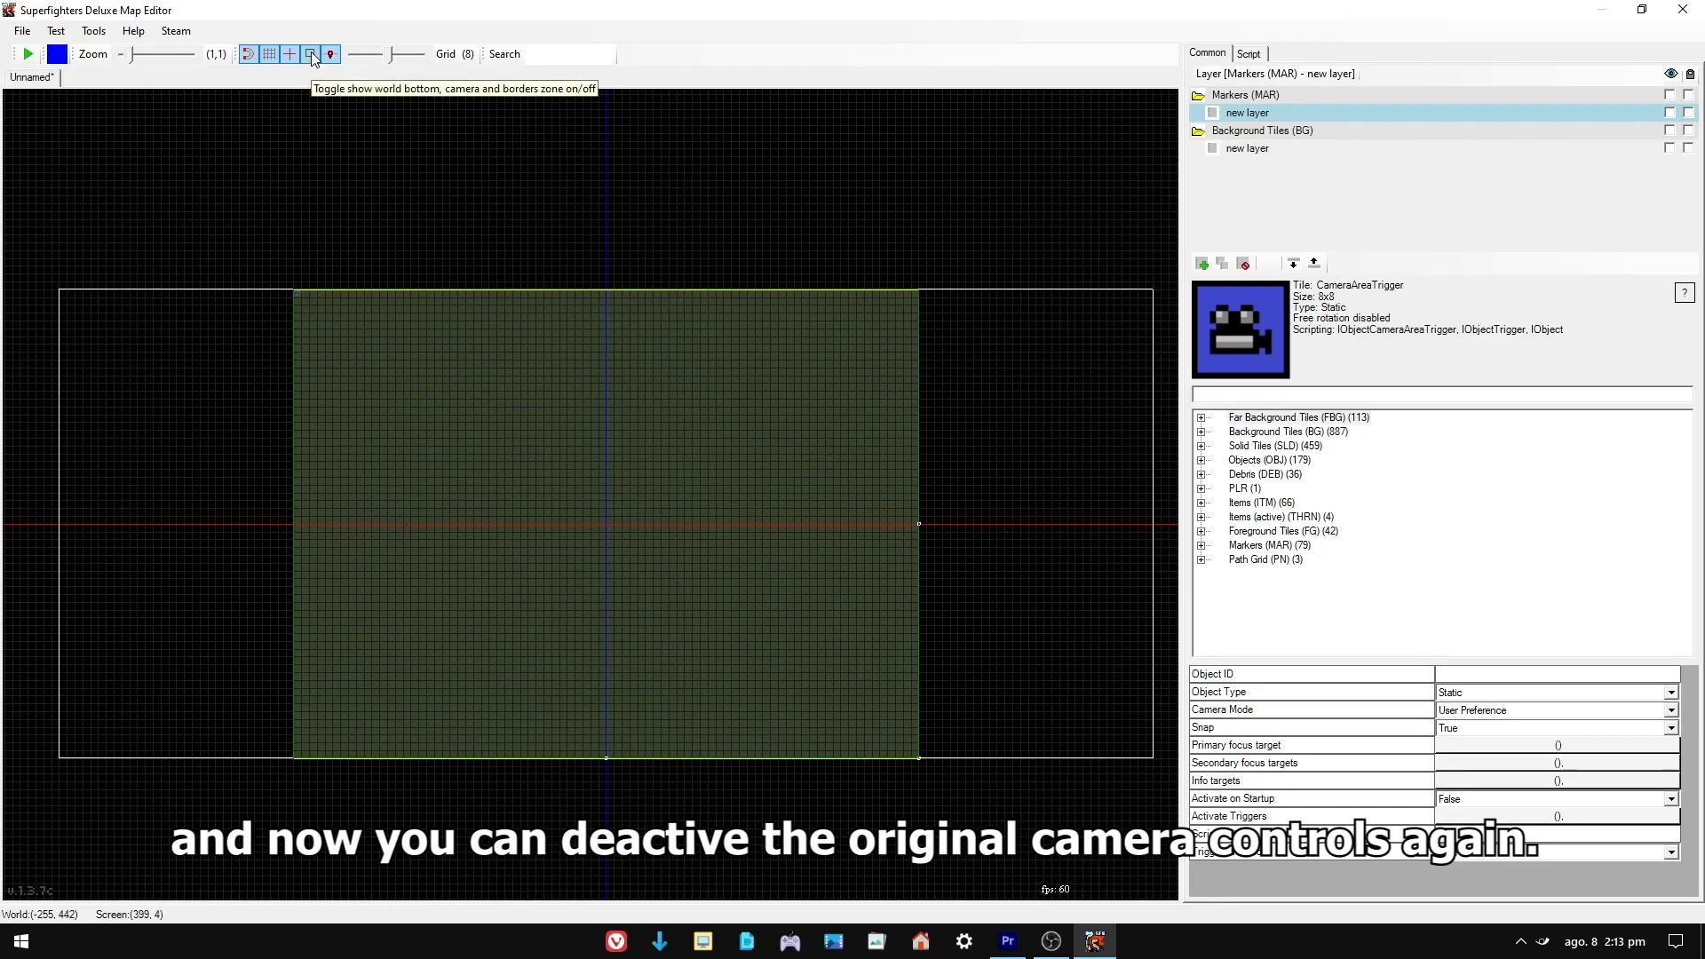
left_click(689, 265)
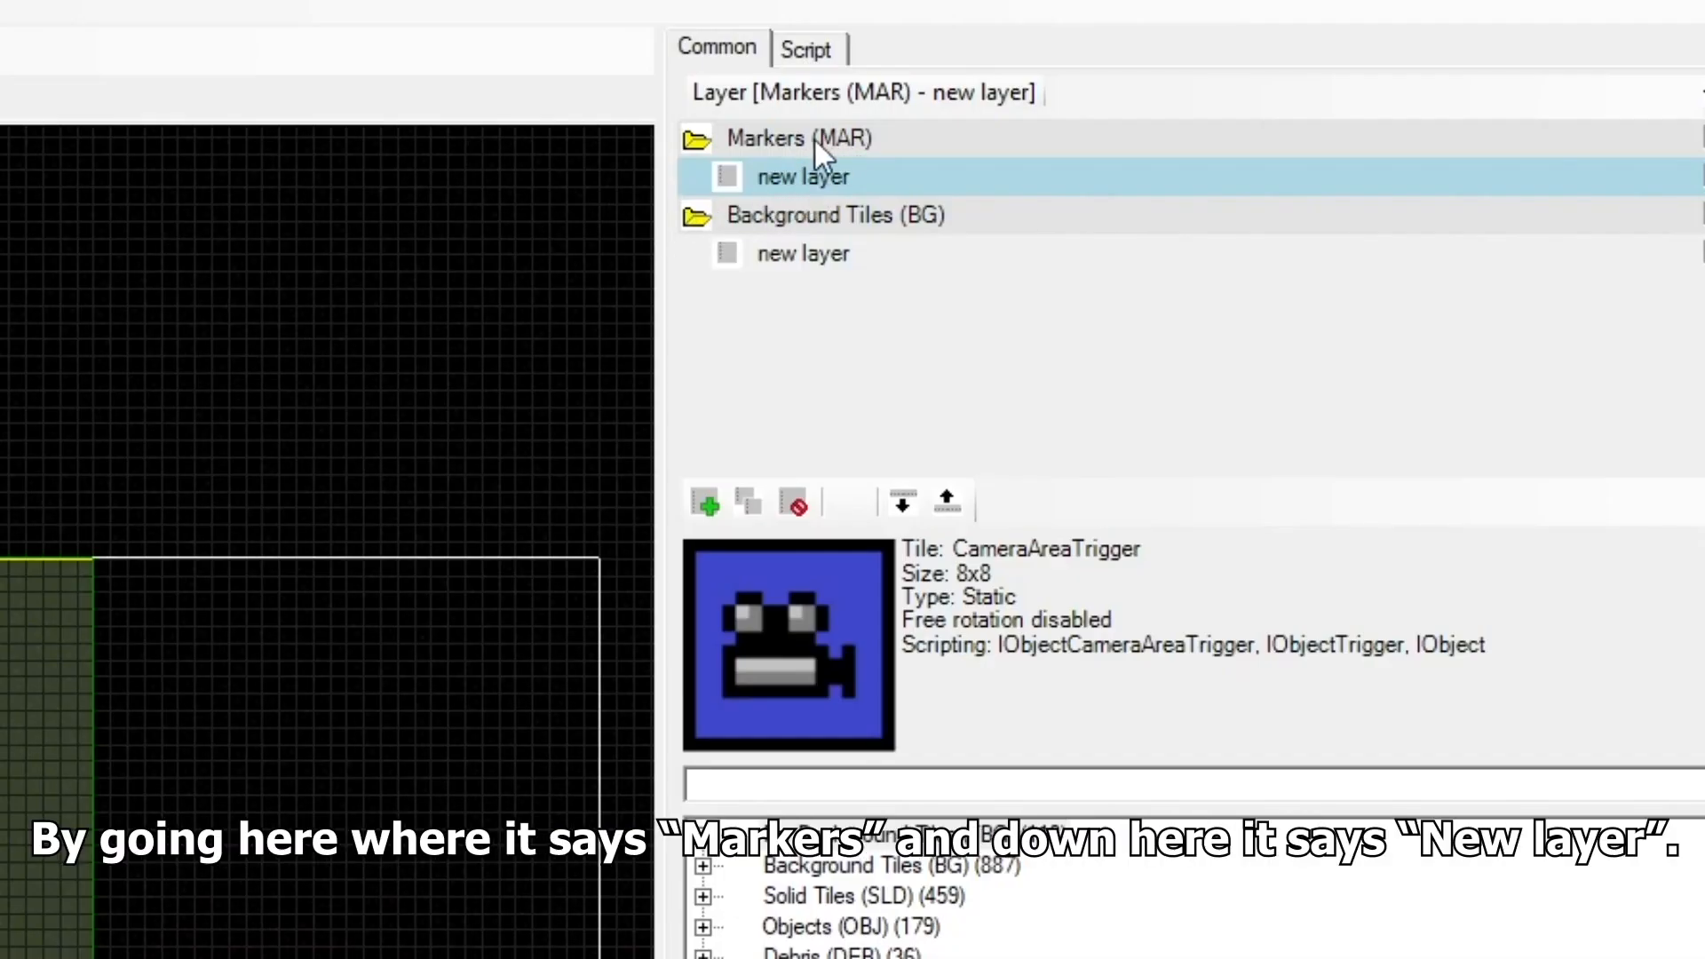
- Rename the layer under Markers (MAR) as "camara" and lock it
left_click(842, 185)
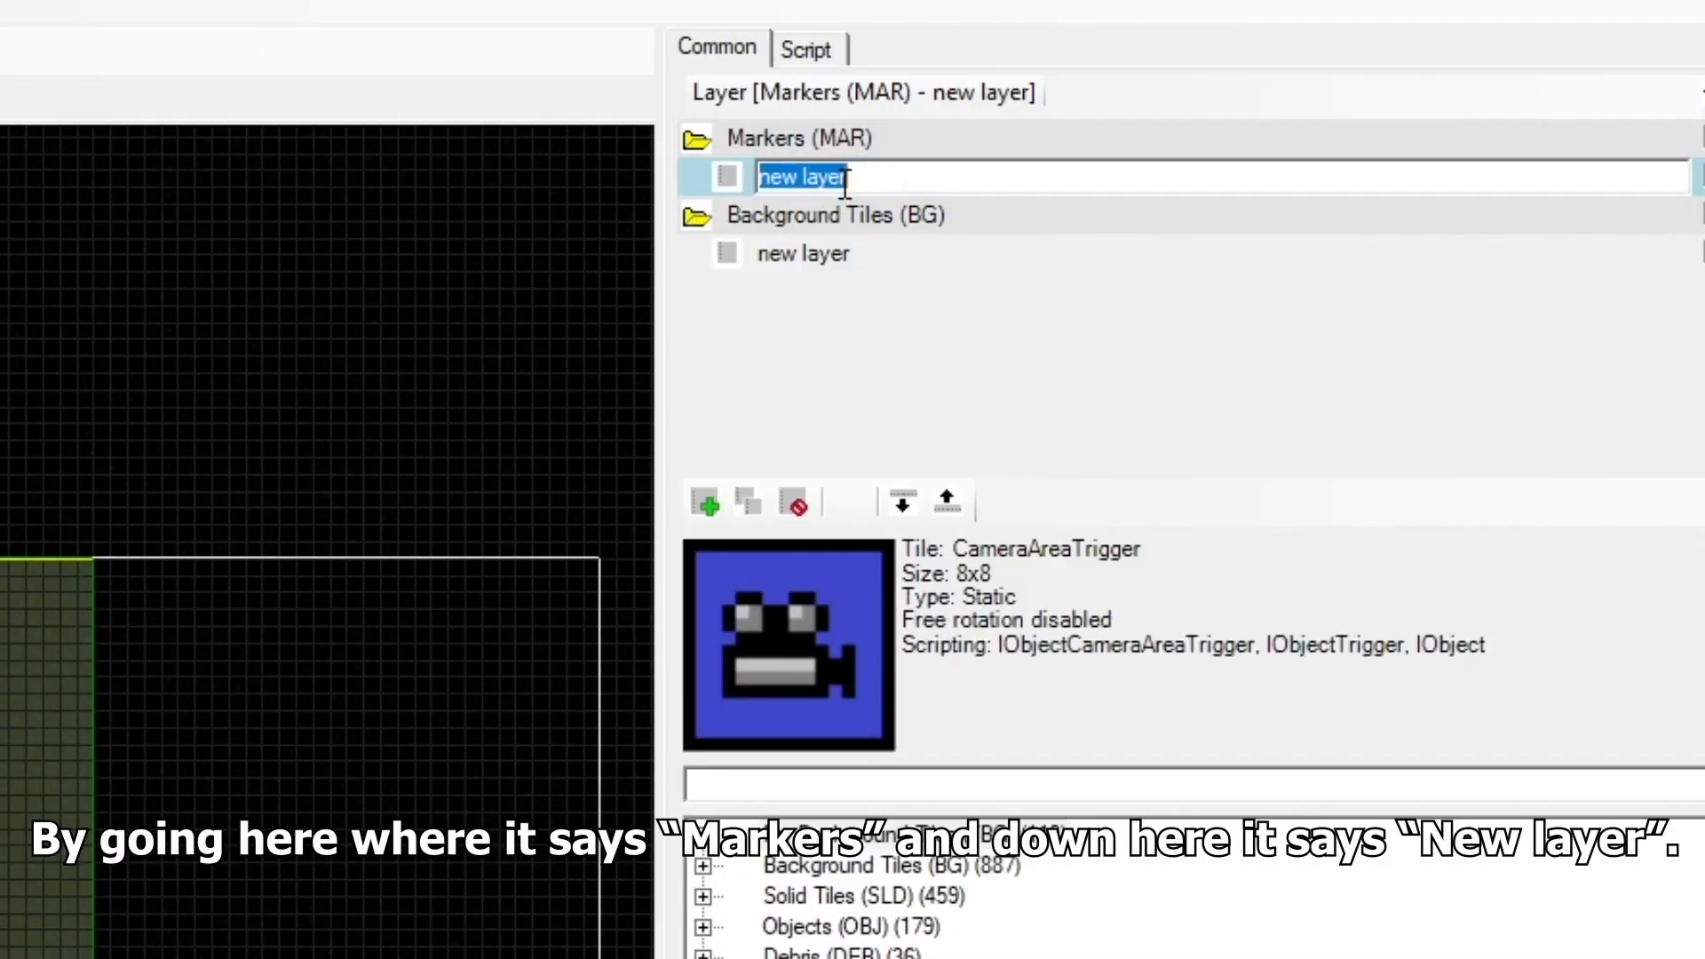
type("camara")
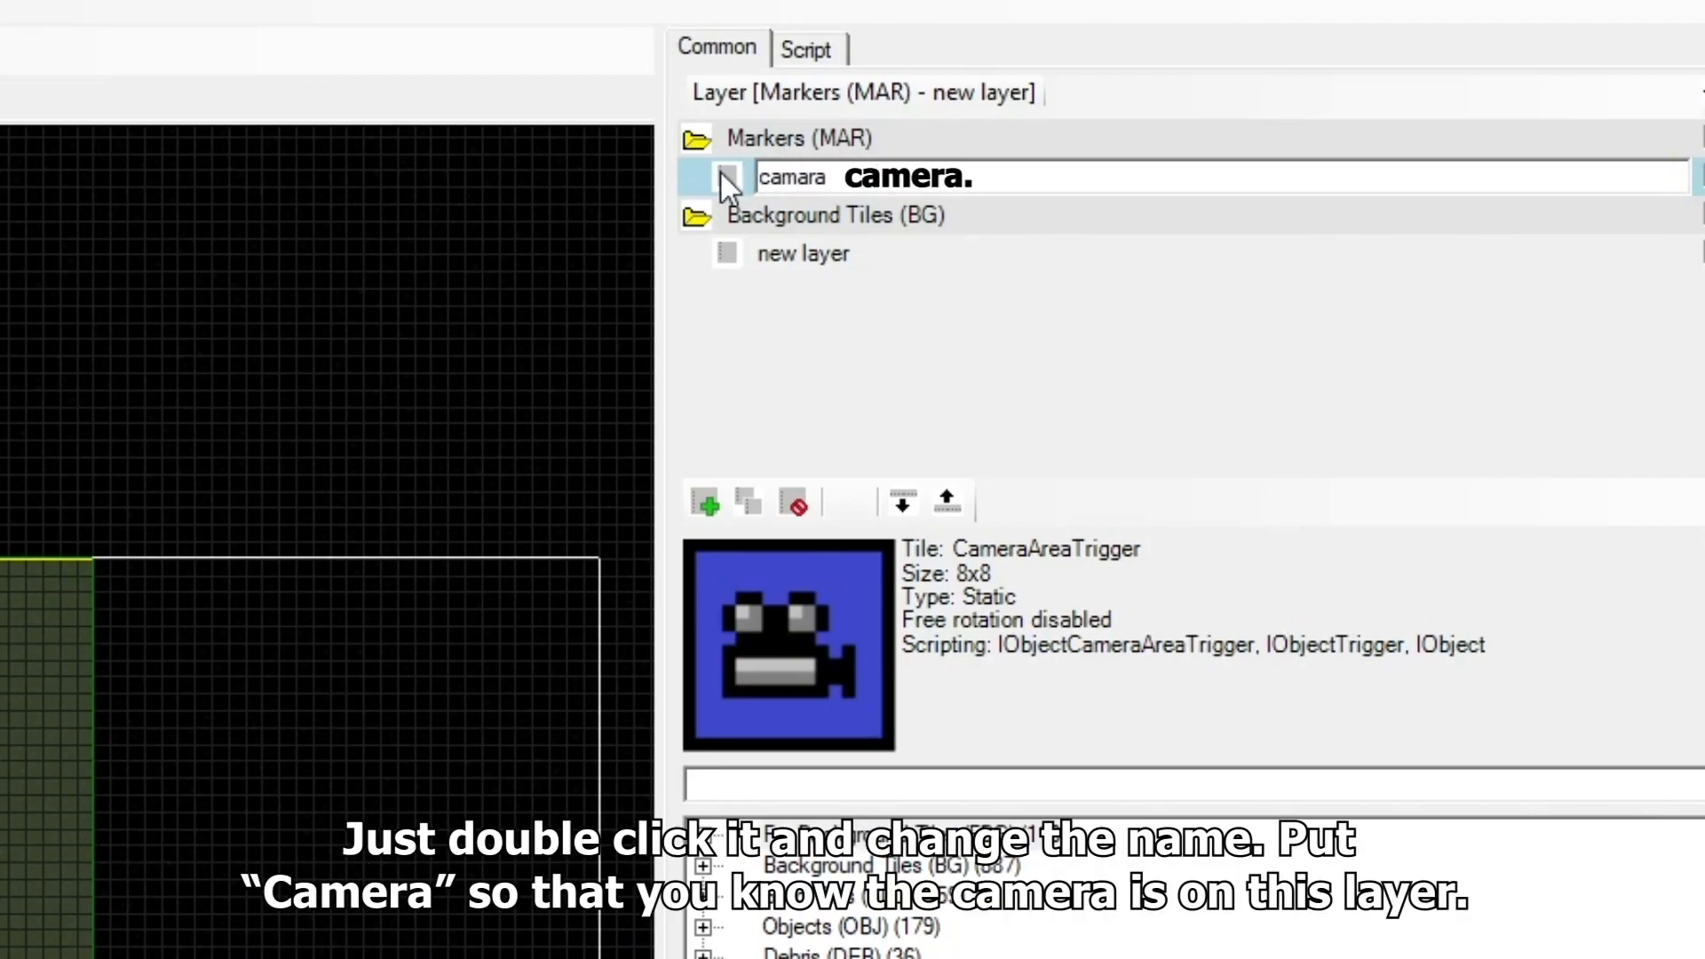
left_click(579, 169)
left_click(813, 172)
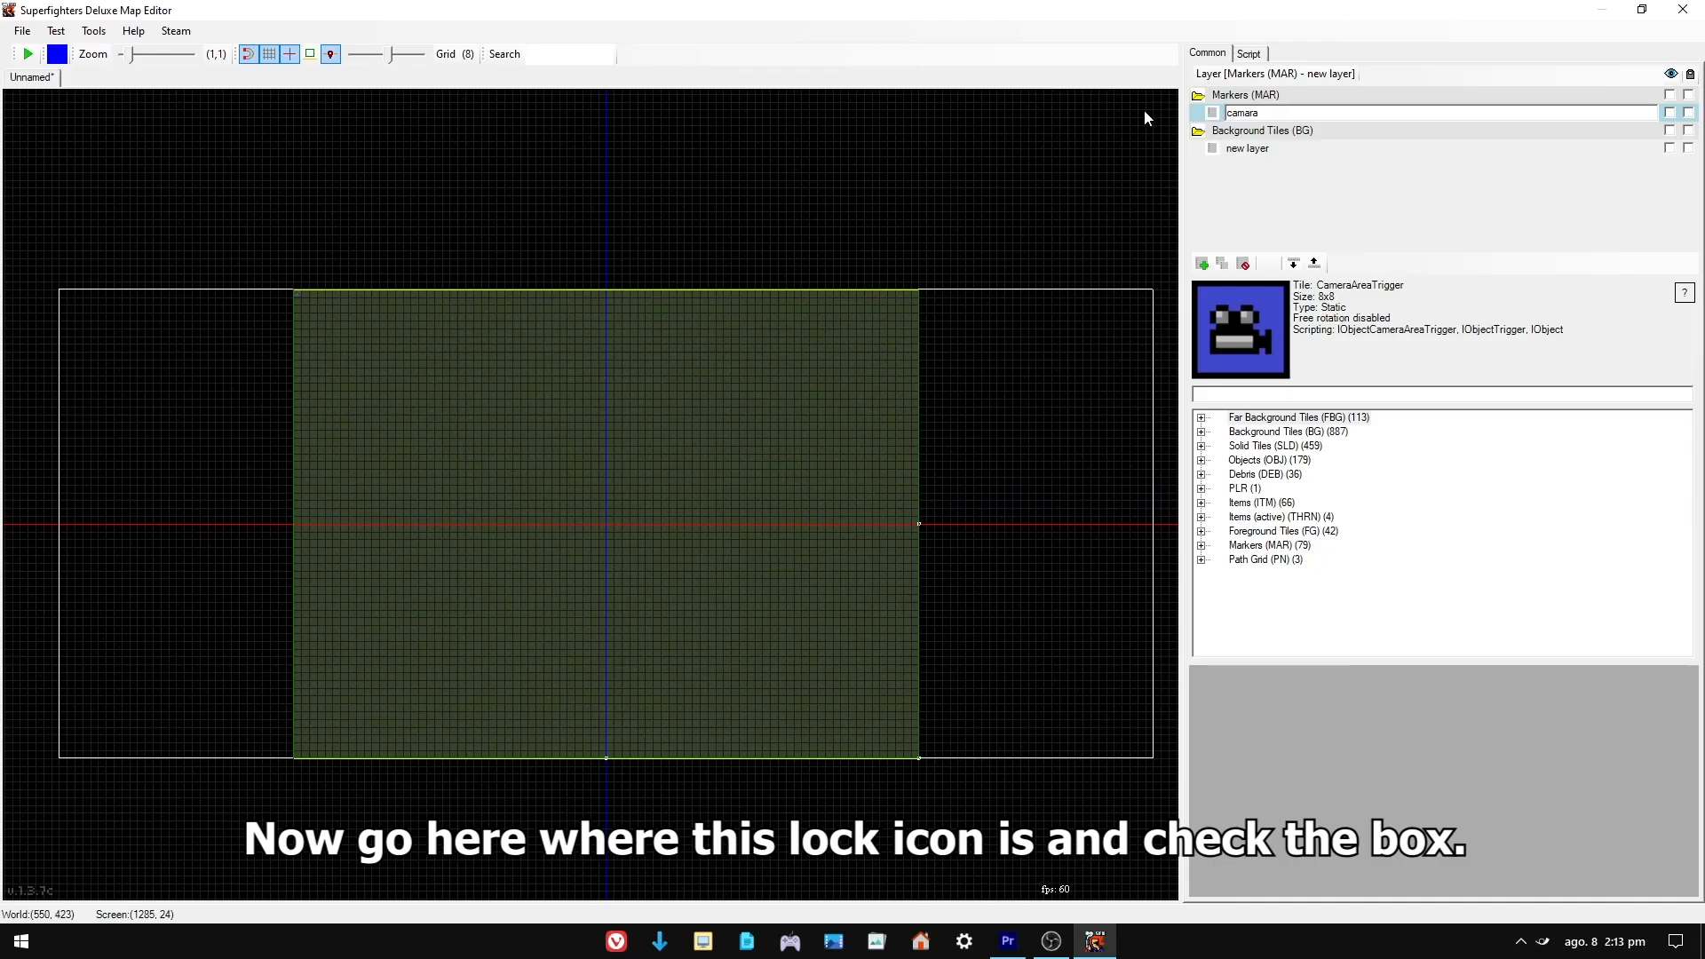
left_click(582, 170)
left_click(799, 175)
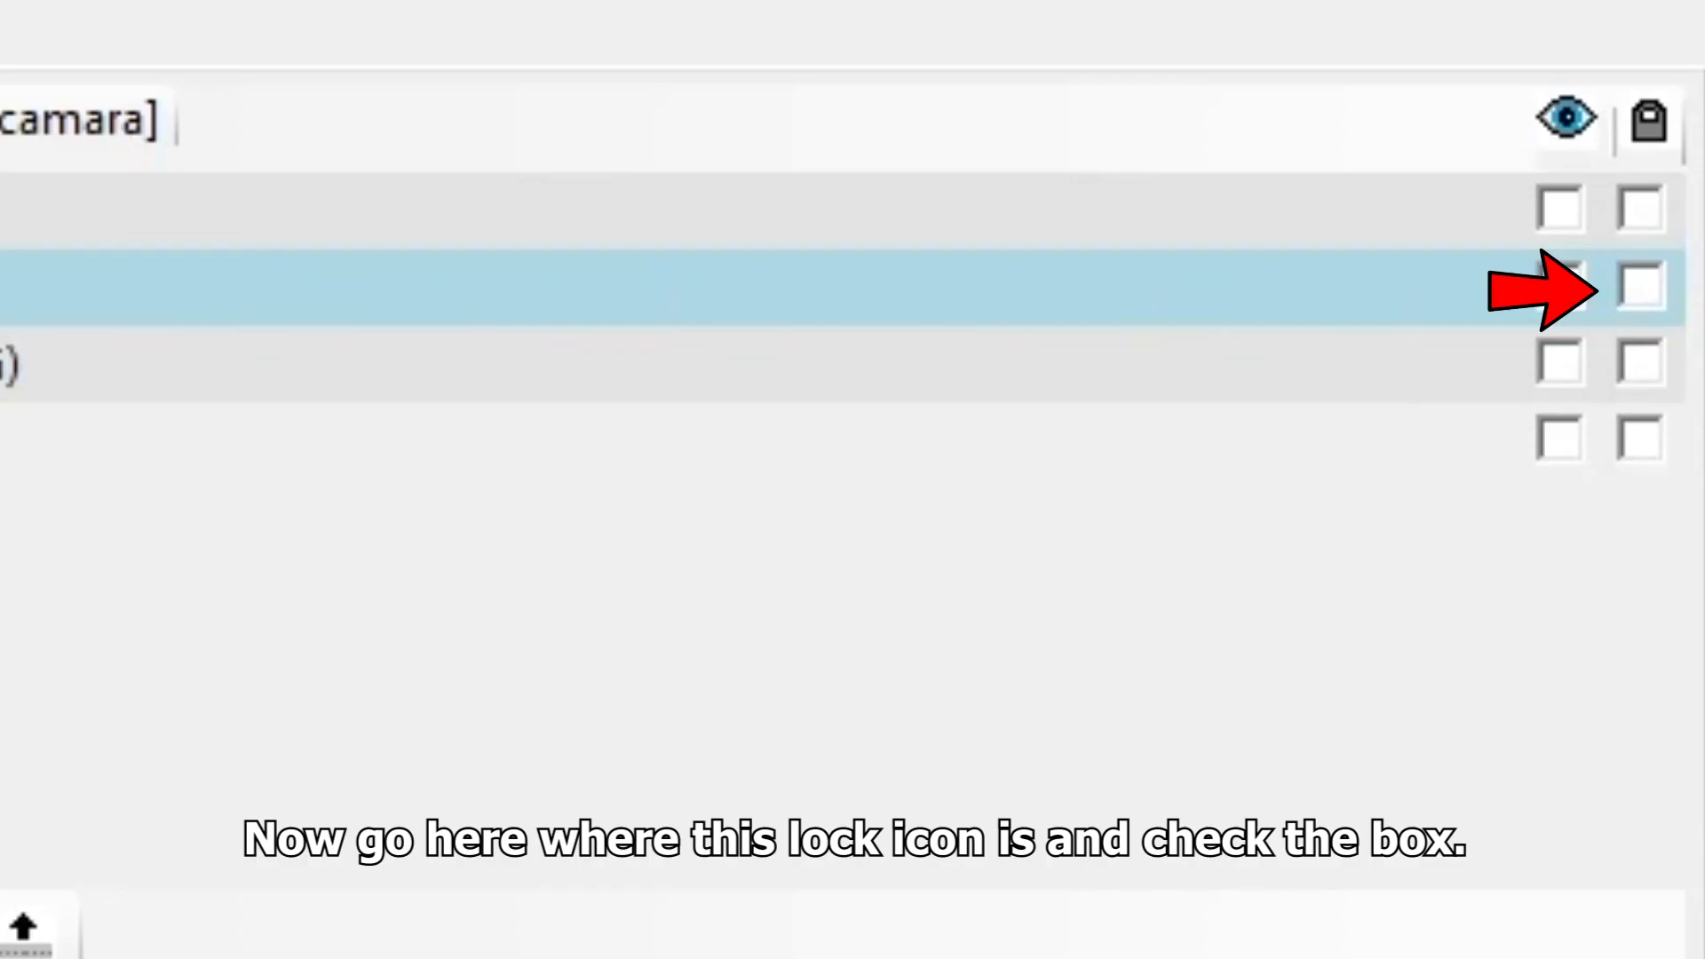
left_click(1639, 285)
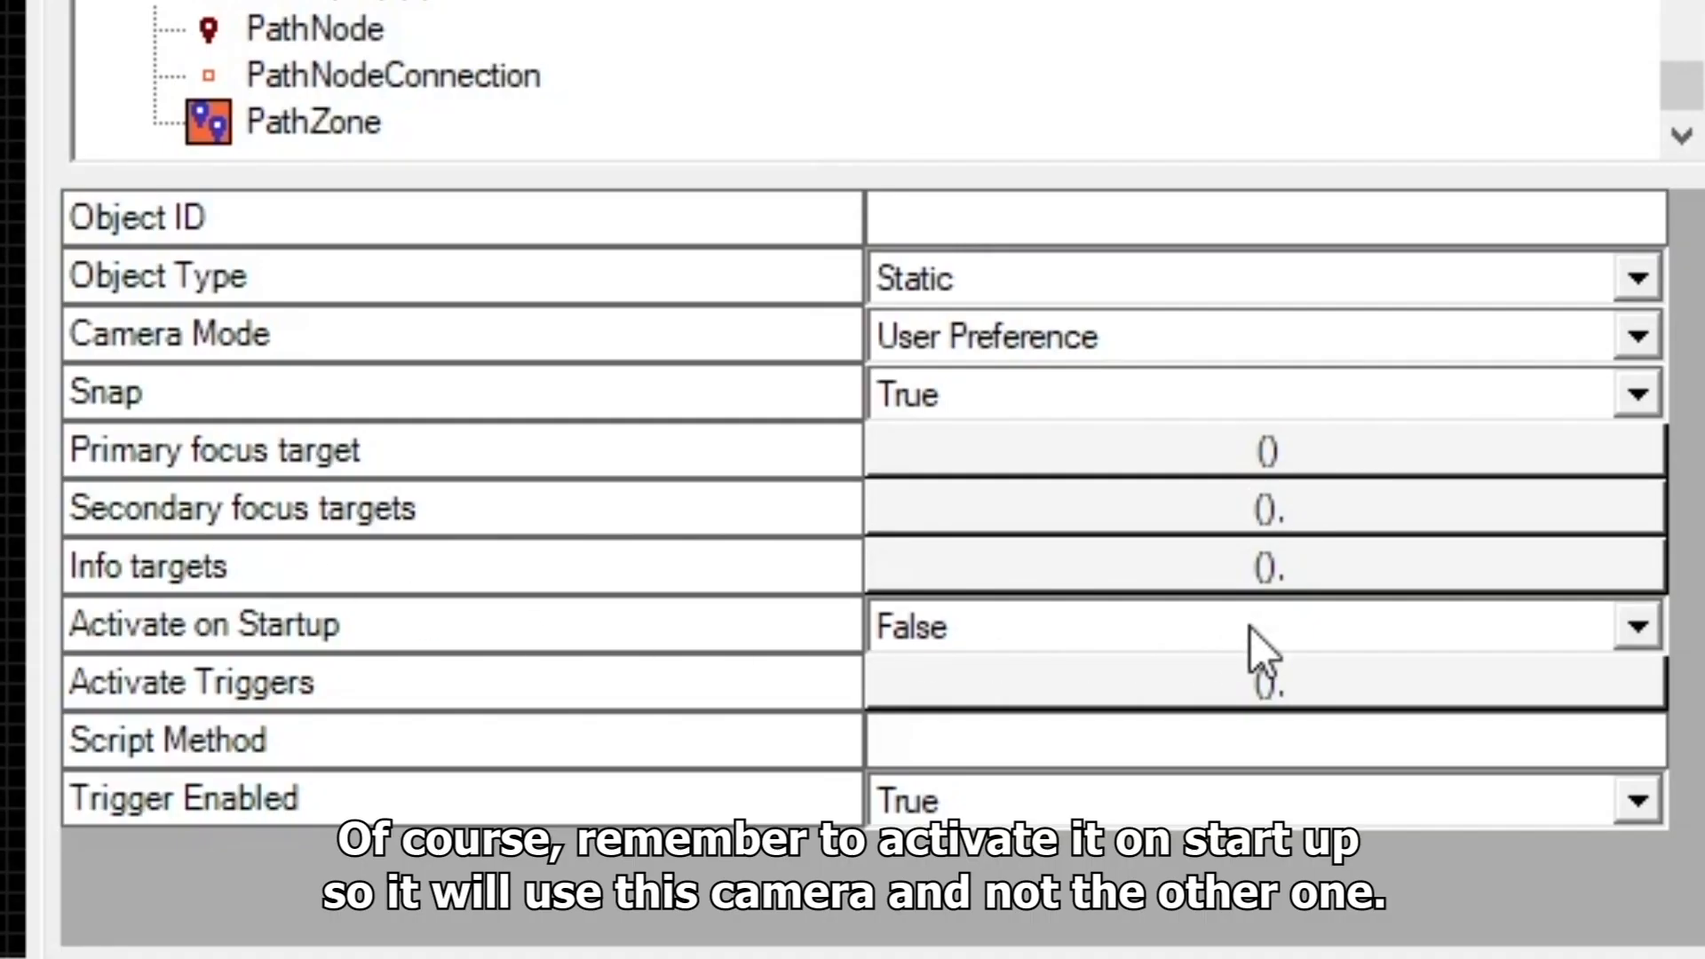
- Set Activate on Startup to True for the resized CameraAreaTrigger
left_click(1183, 629)
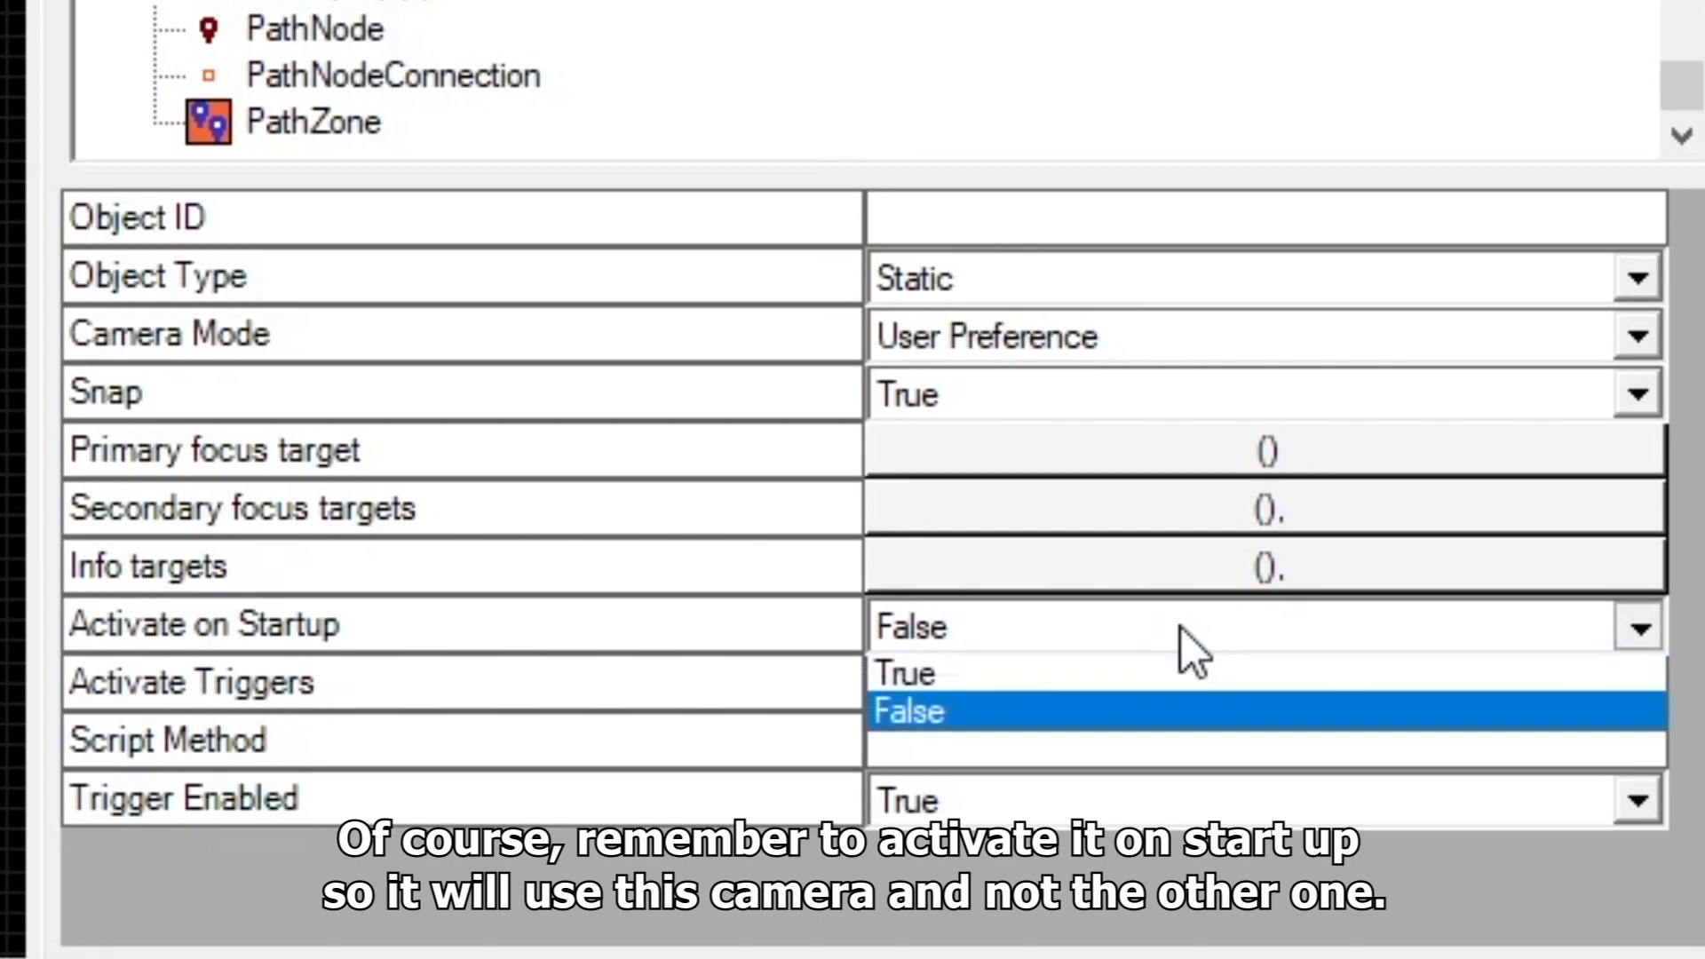
left_click(914, 679)
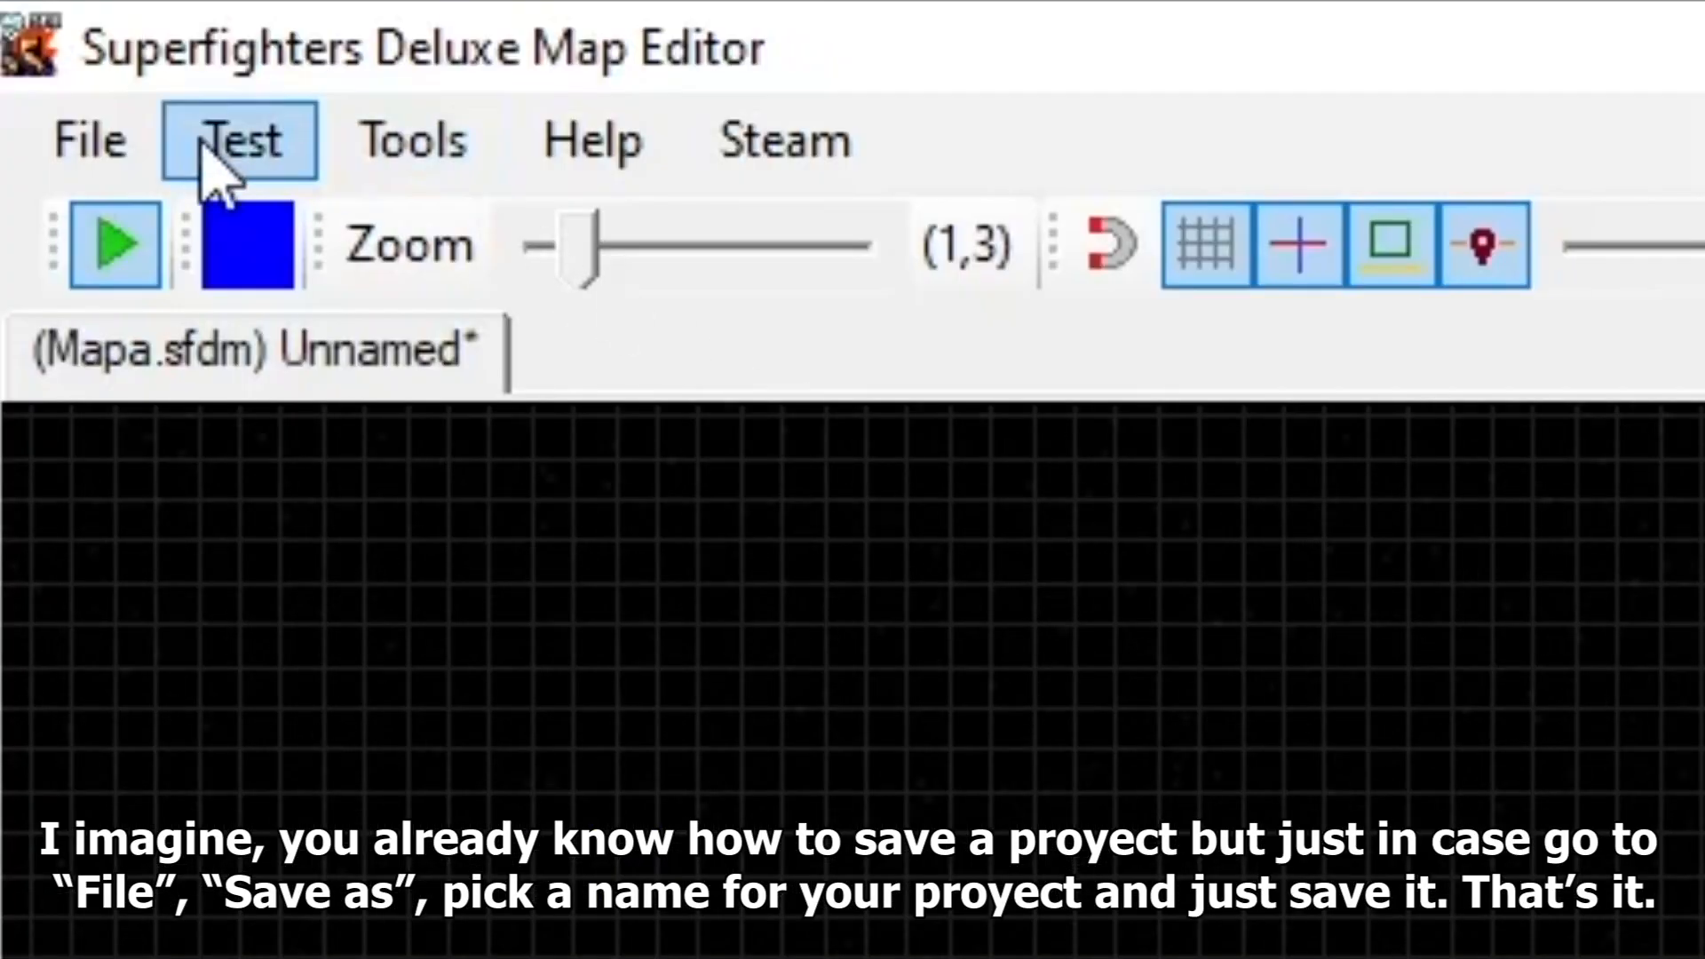
- Start saving the current map as a new file
left_click(21, 31)
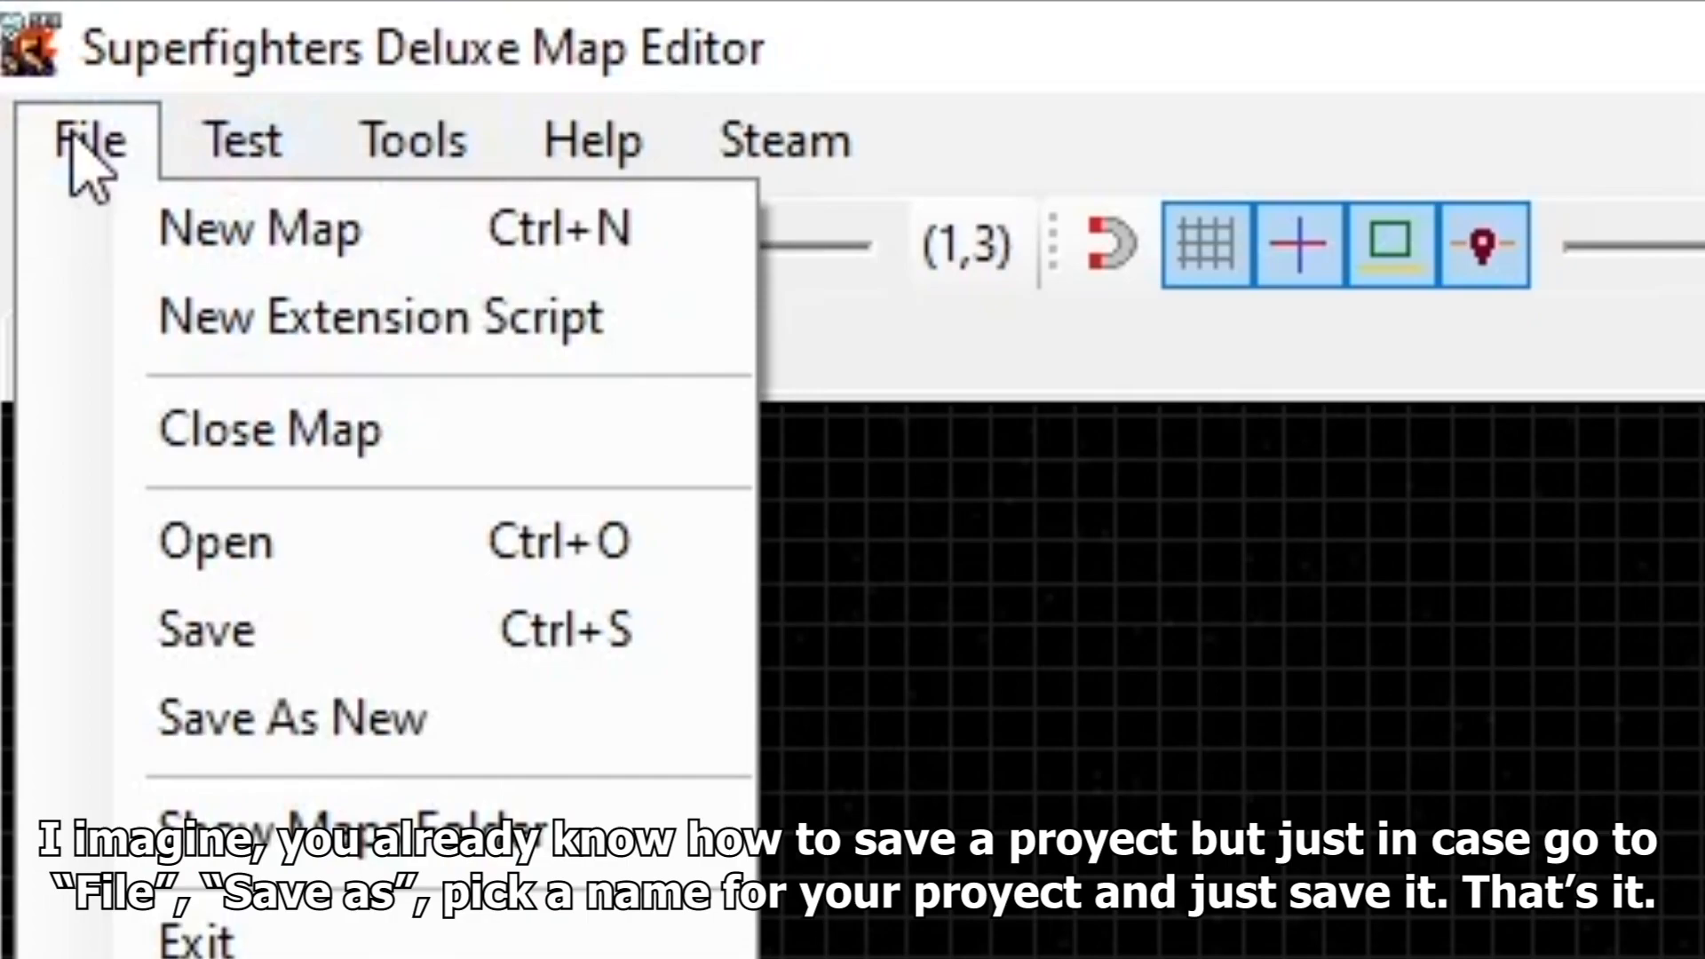
left_click(213, 724)
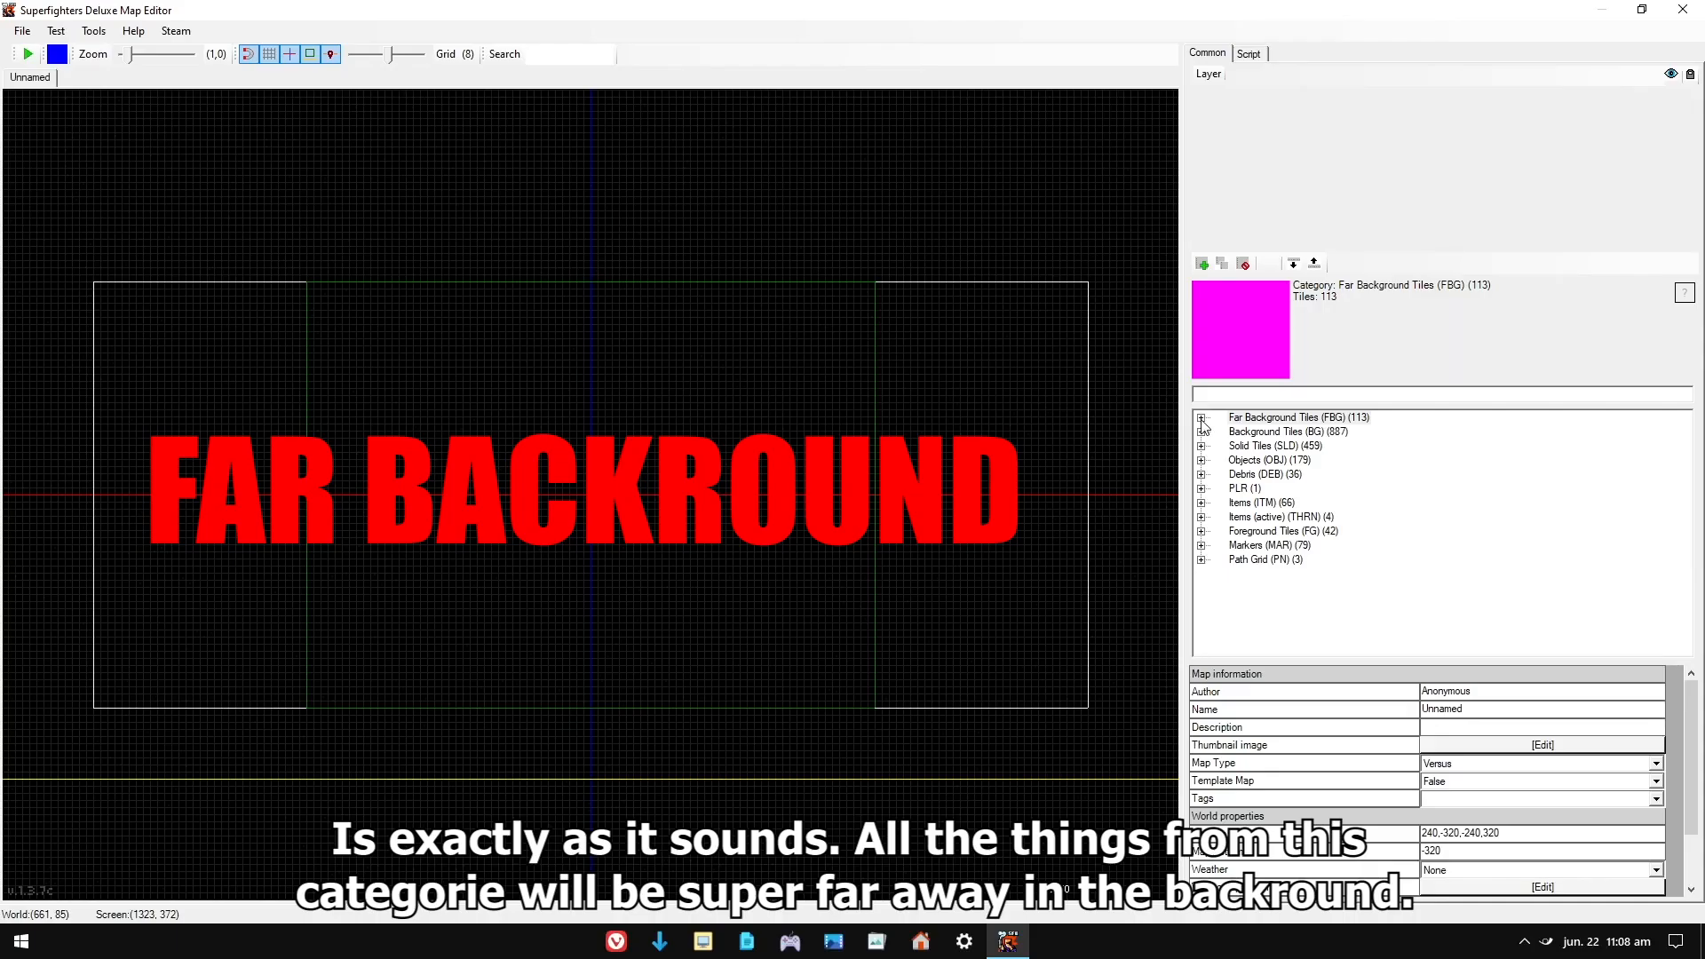
- Browse the Far Background Tiles and place the FarBgMoon00A tile just above the blimp on the map
left_click(1201, 419)
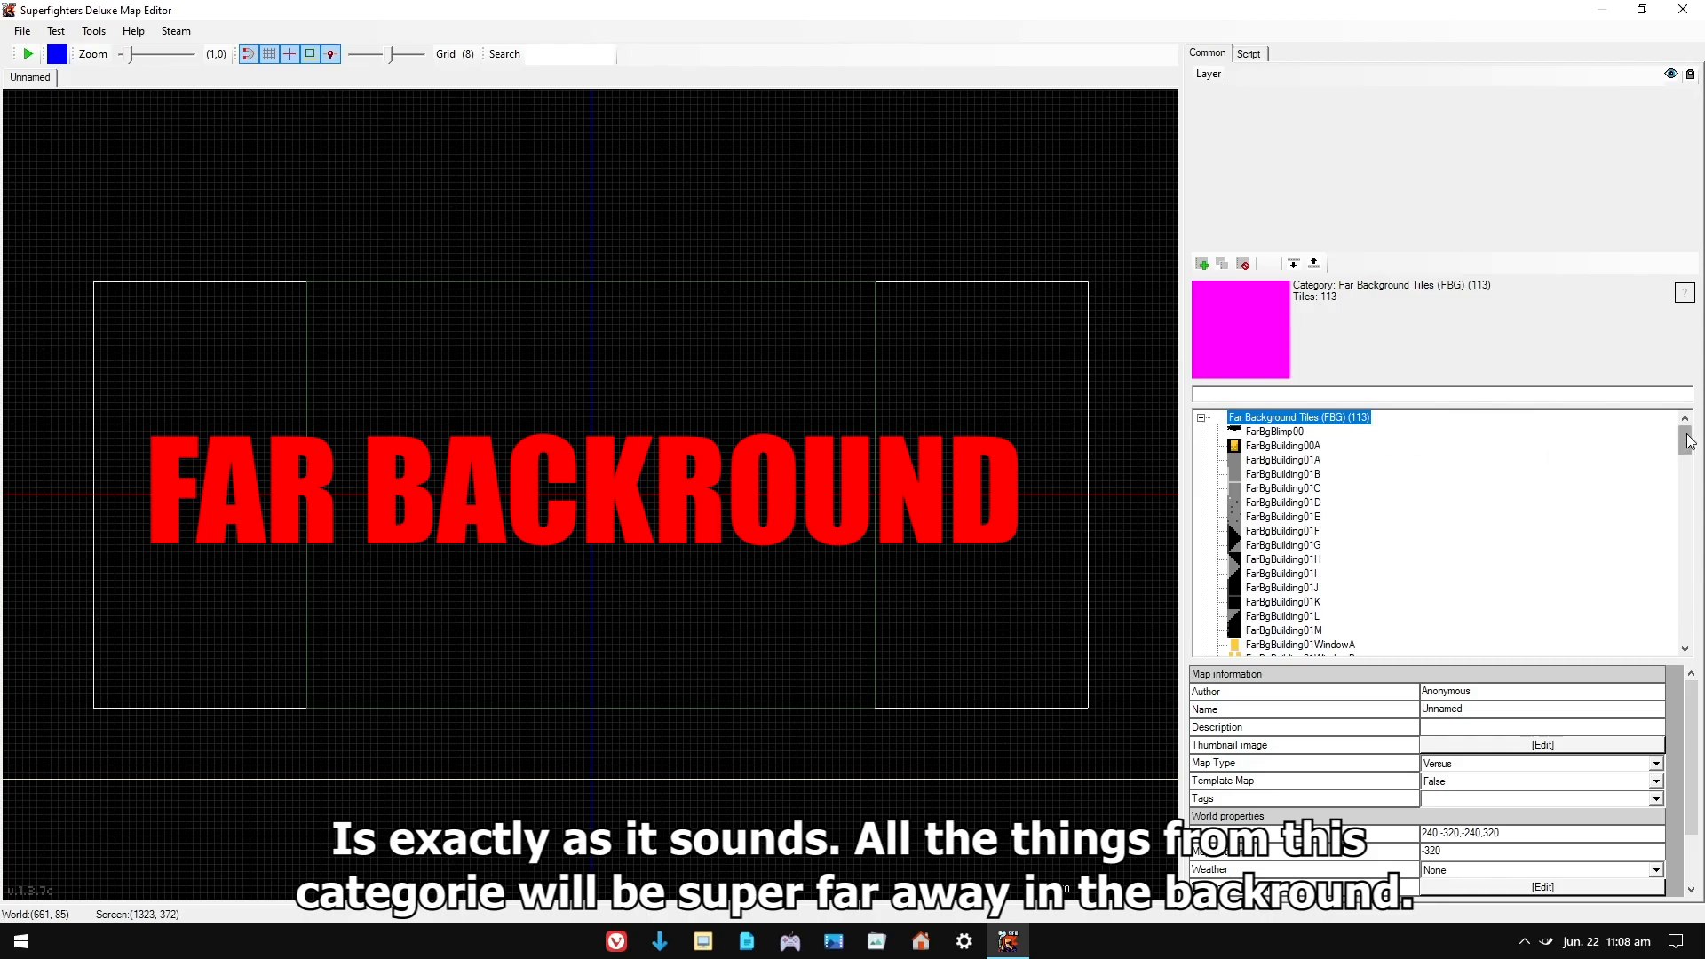
left_click_drag(1690, 441, 1690, 636)
left_click_drag(1691, 636, 1690, 647)
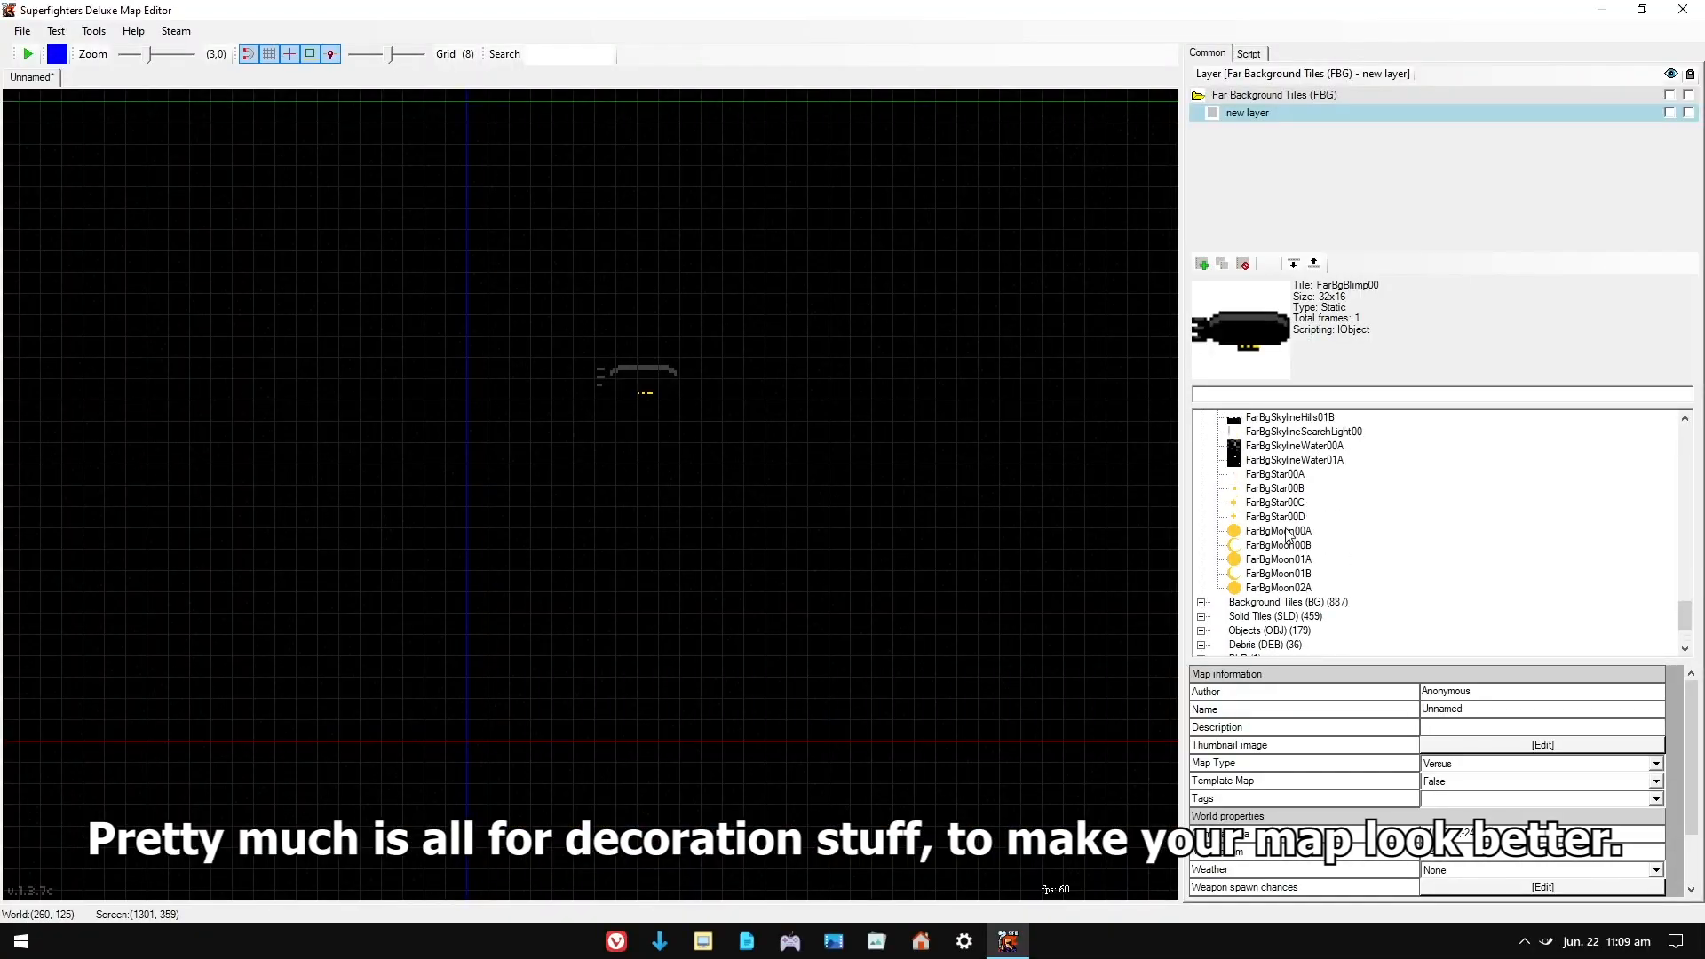
left_click_drag(1285, 532, 689, 284)
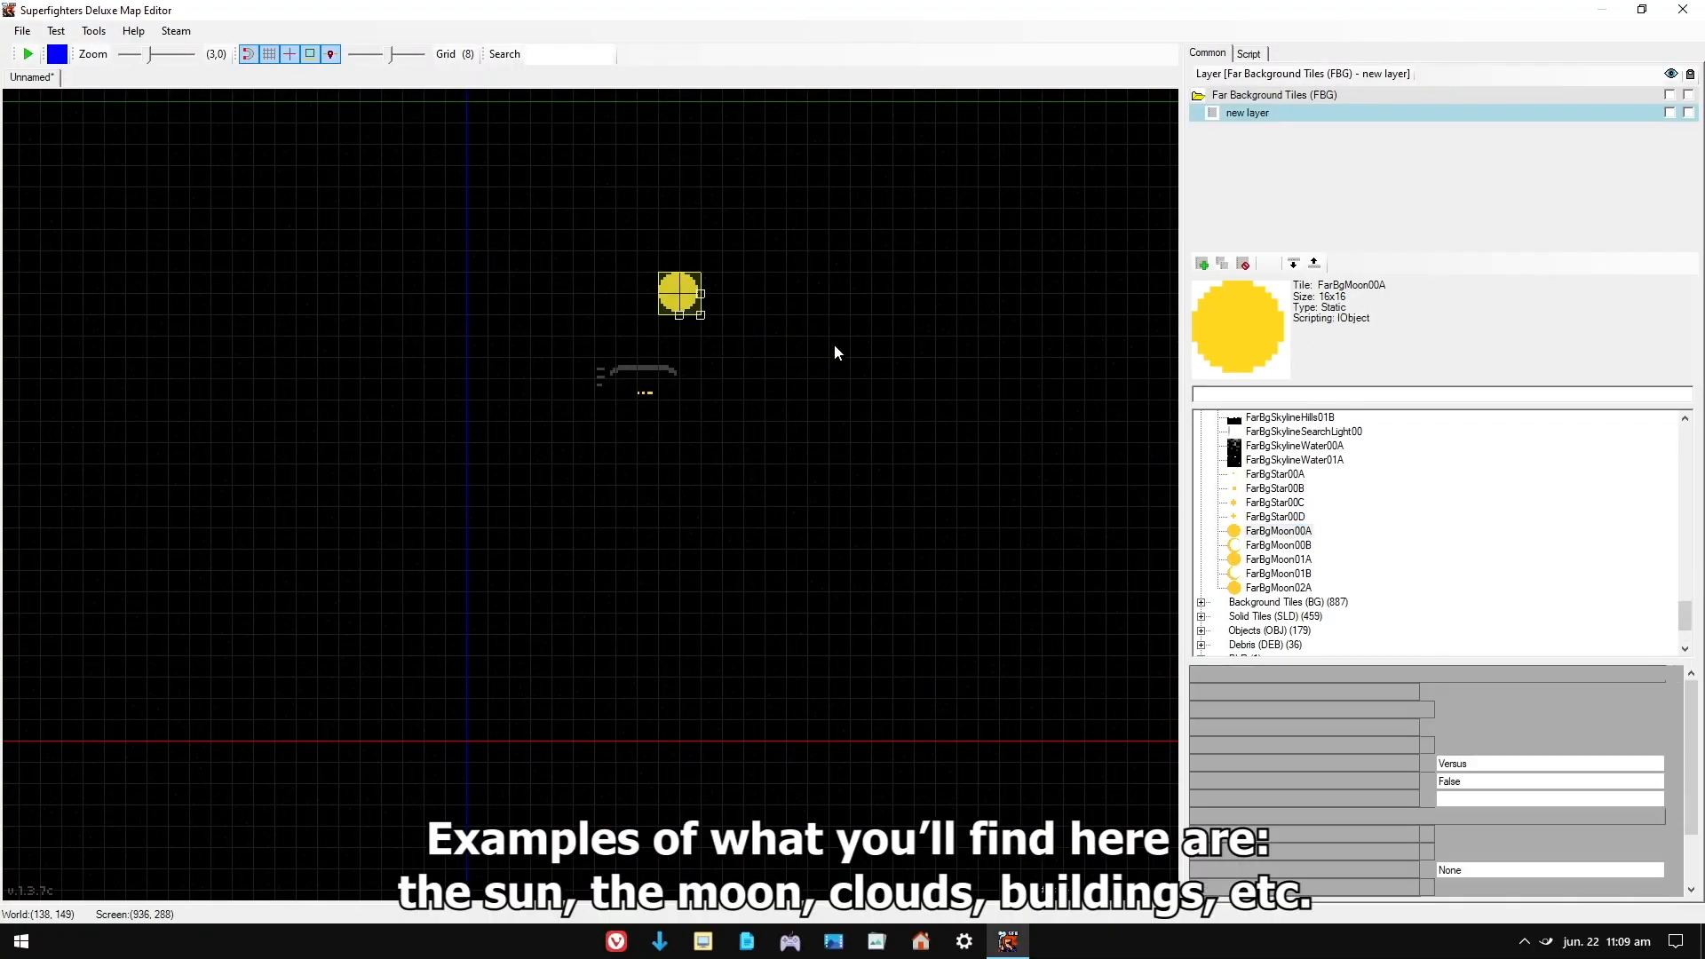
- Preview the skyline water and FarBgSkylineHills01A tiles among the Far Background Tiles
scroll(1312, 549, "up", 3)
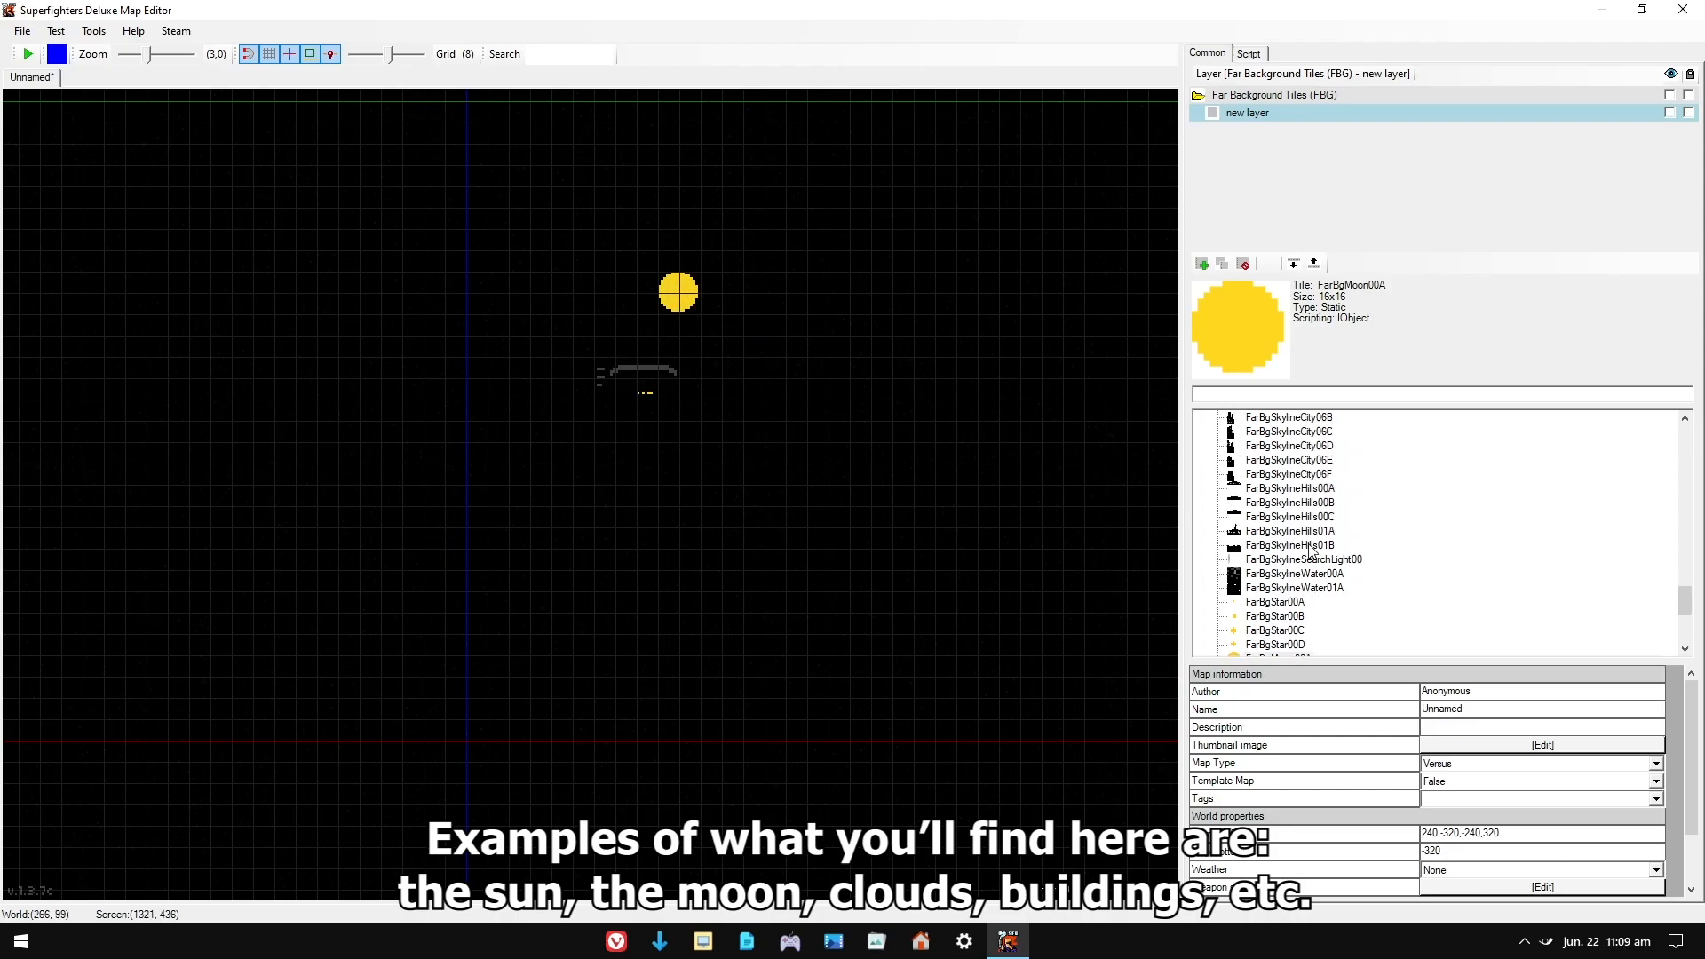
left_click(1289, 577)
left_click(1297, 589)
left_click(1295, 532)
- Place a 128 by 16 strip of FarBgClouds01C across the sky just above the moon
scroll(1292, 537, "up", 10)
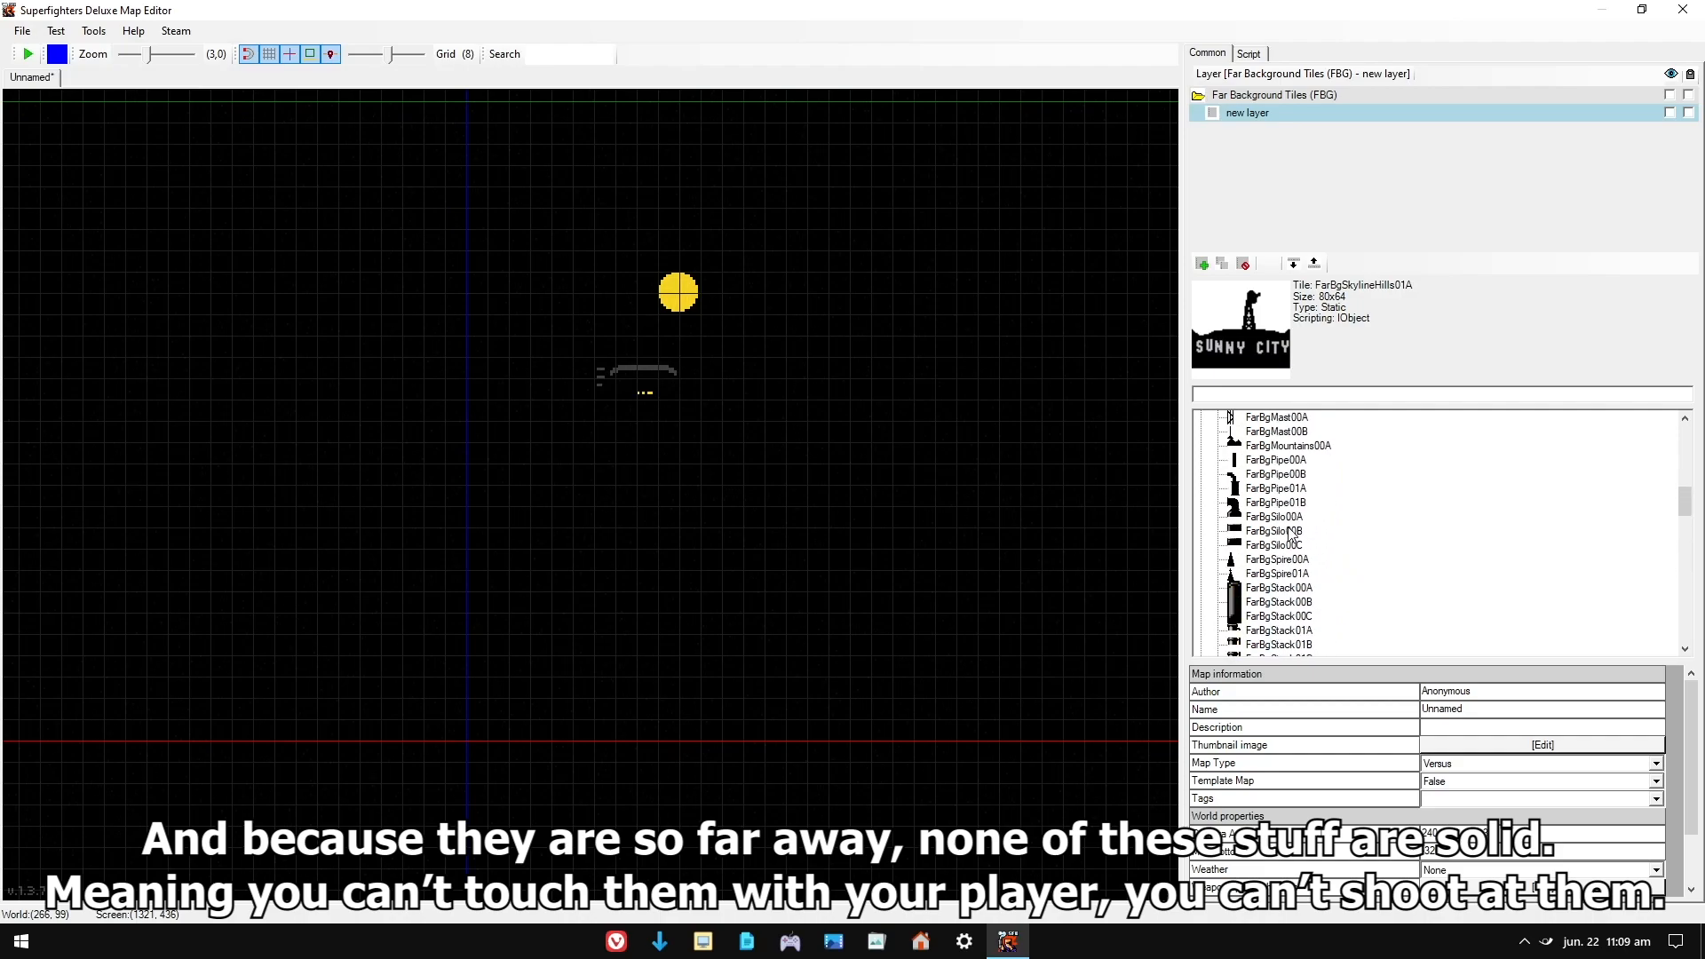
left_click(1275, 545)
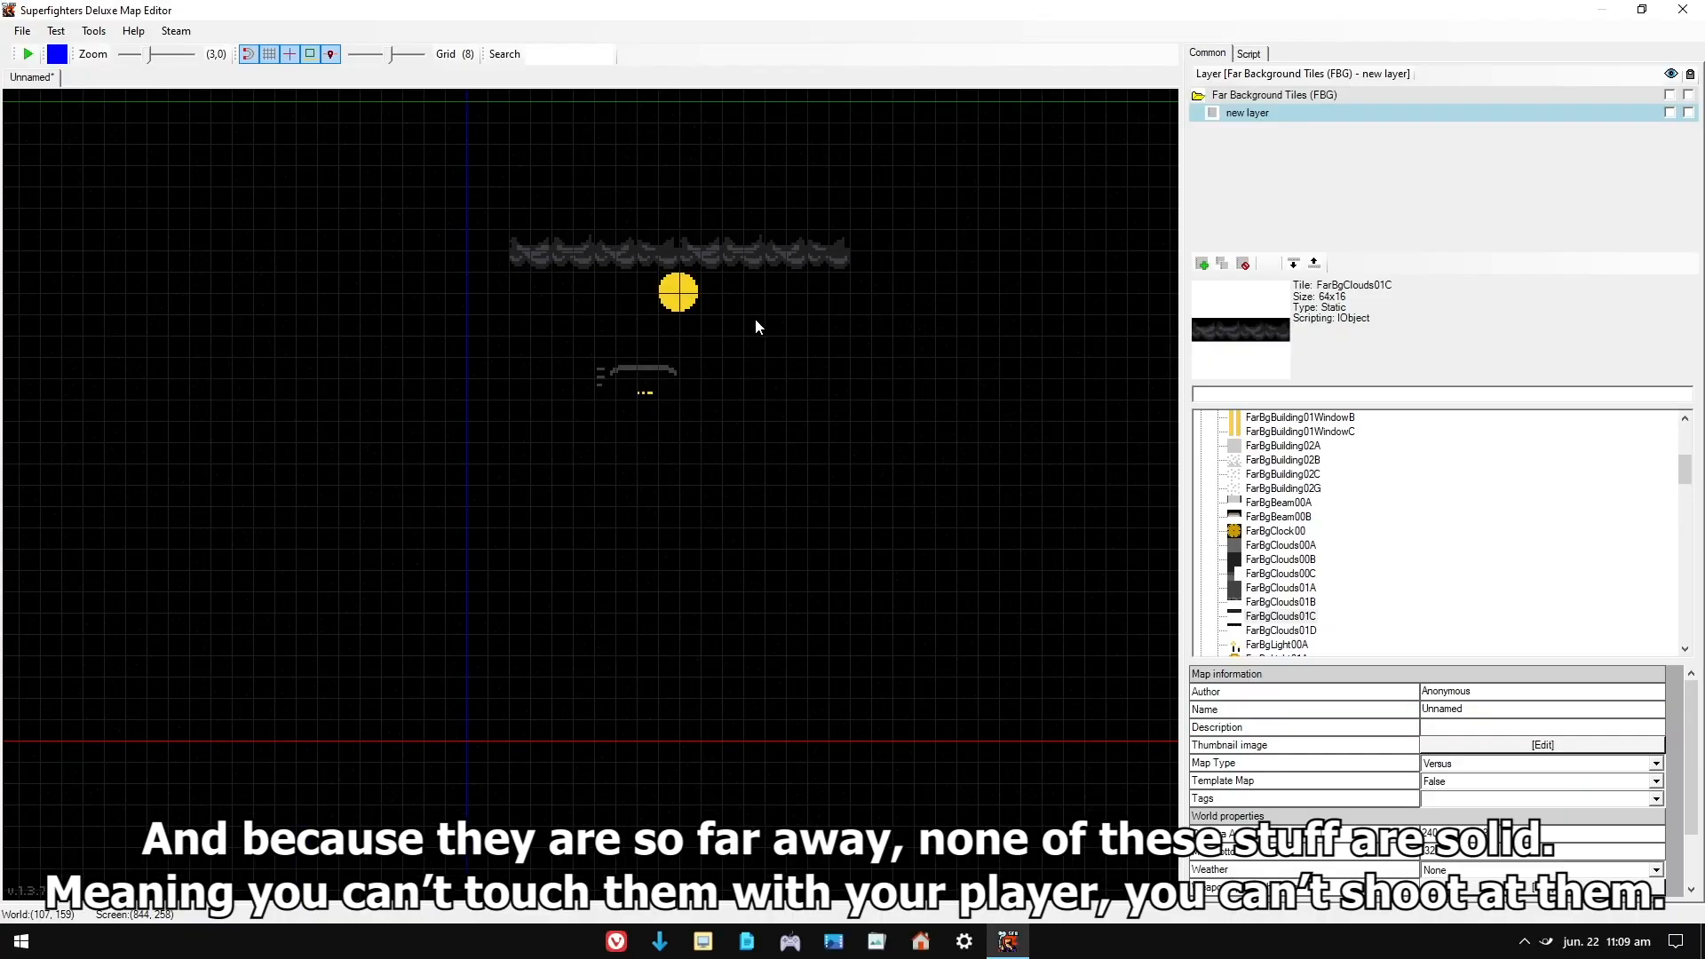
left_click_drag(838, 393, 502, 244)
left_click_drag(781, 253, 804, 253)
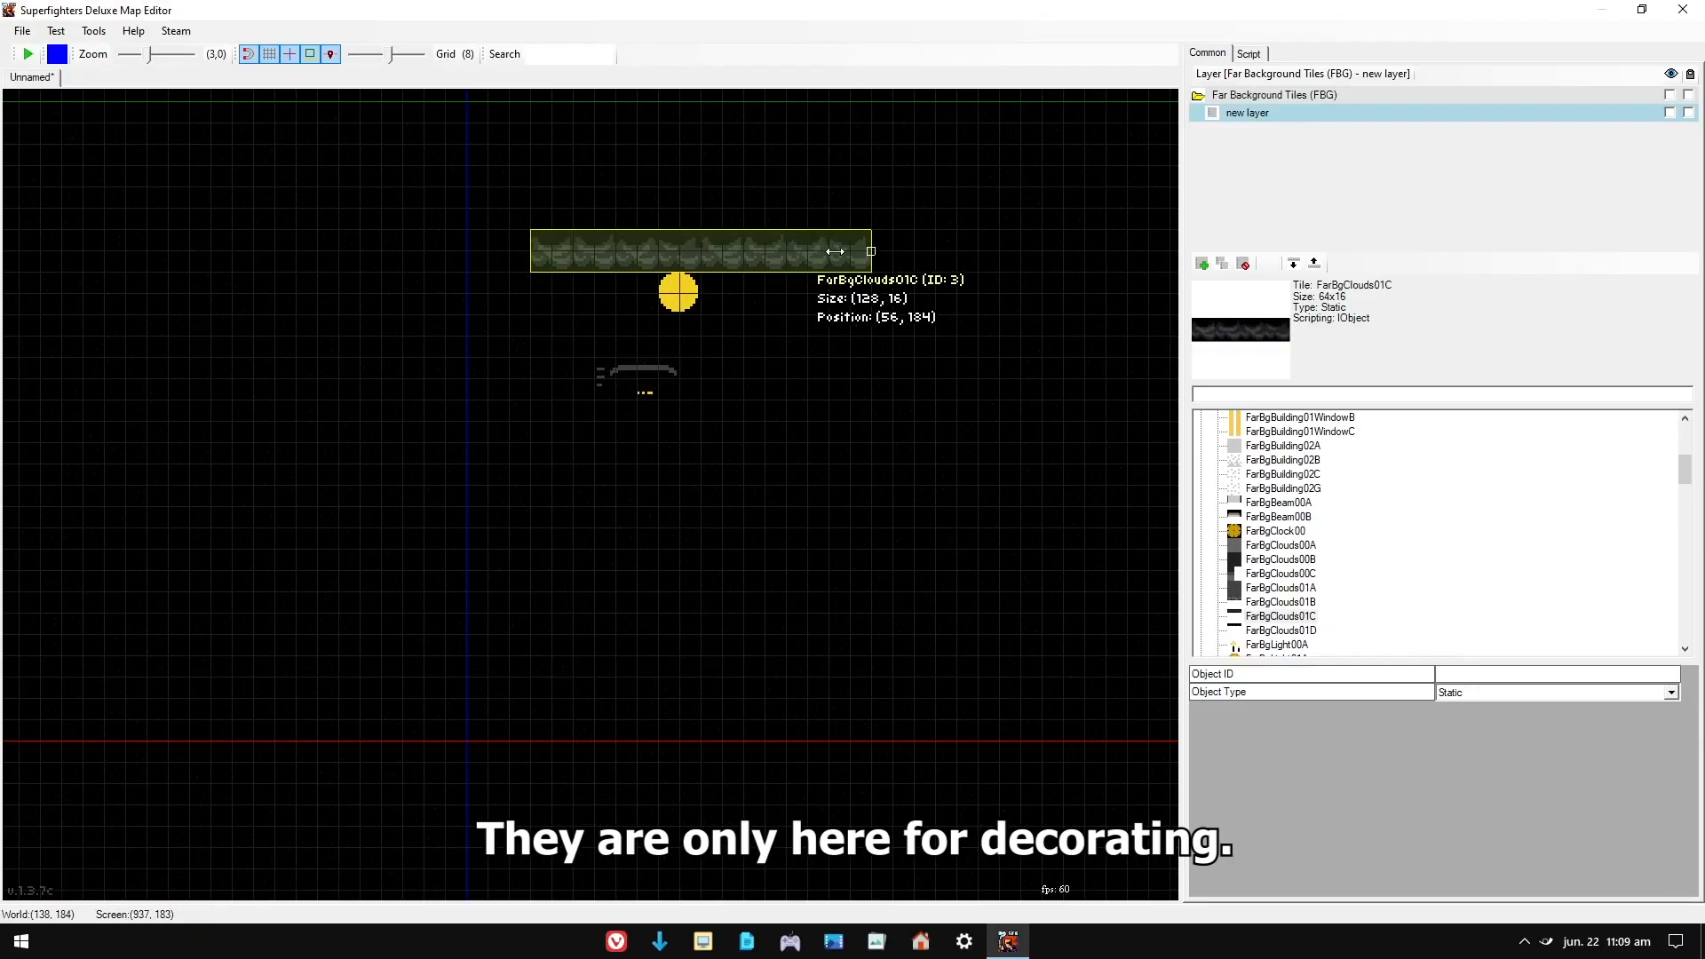
left_click(918, 335)
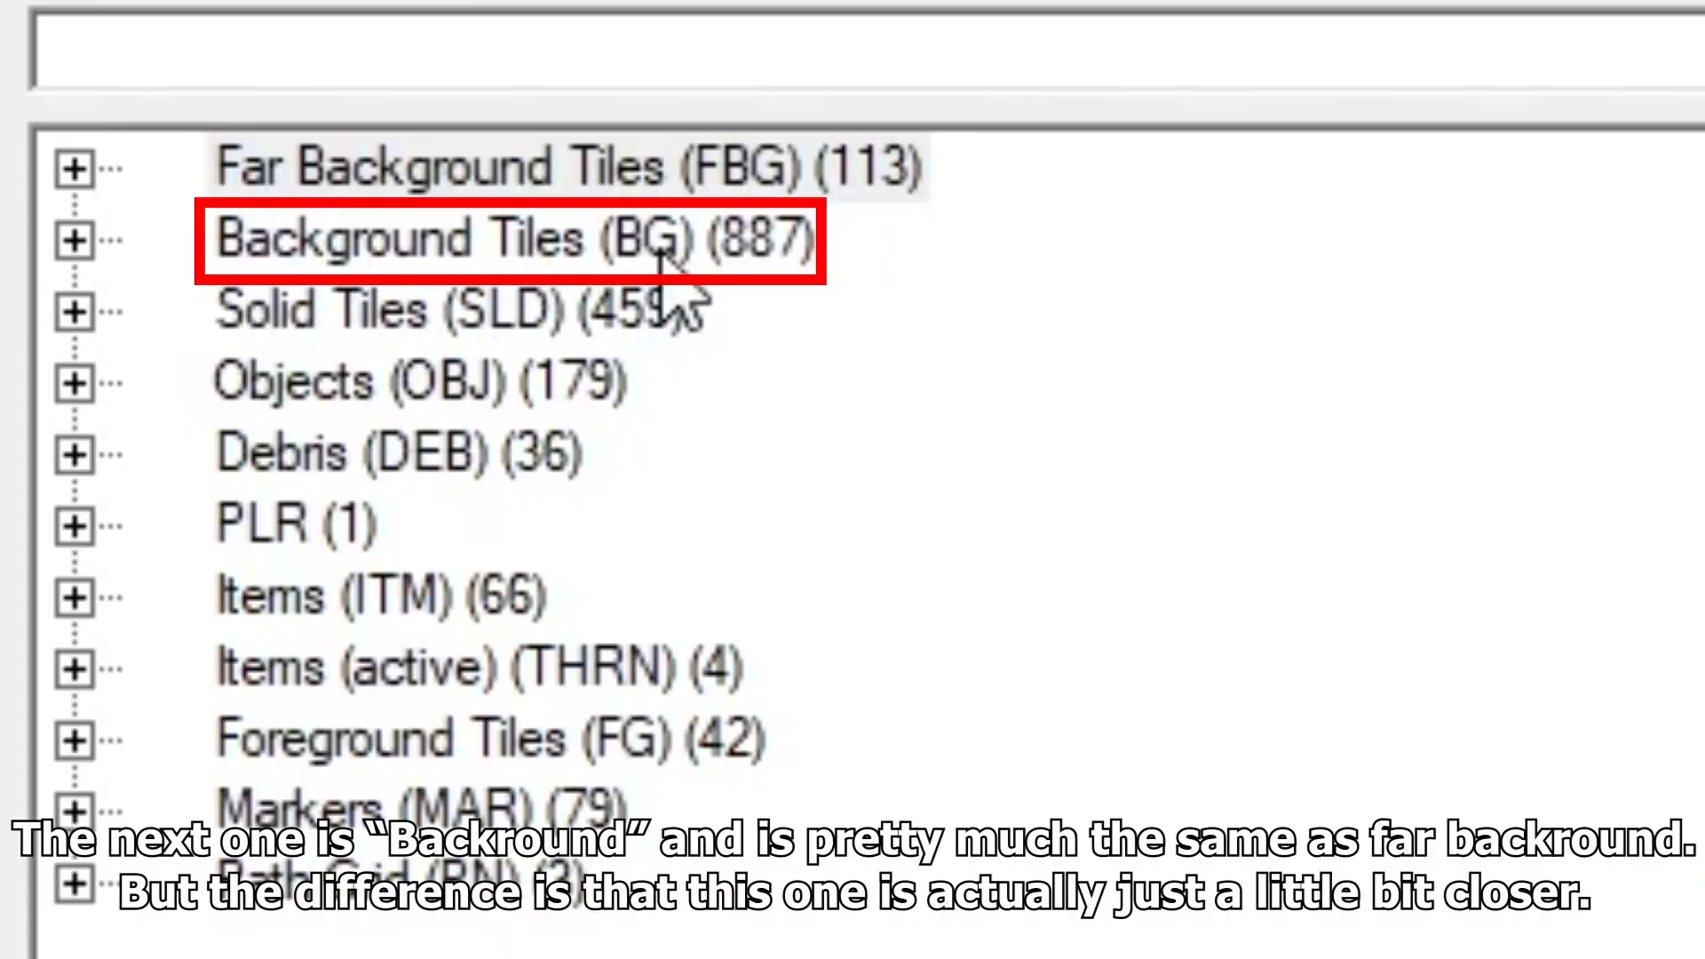
- Browse the Background Tiles (BG) category to examine its adobe, antenna, beam, billboard and brick tiles
left_click(528, 235)
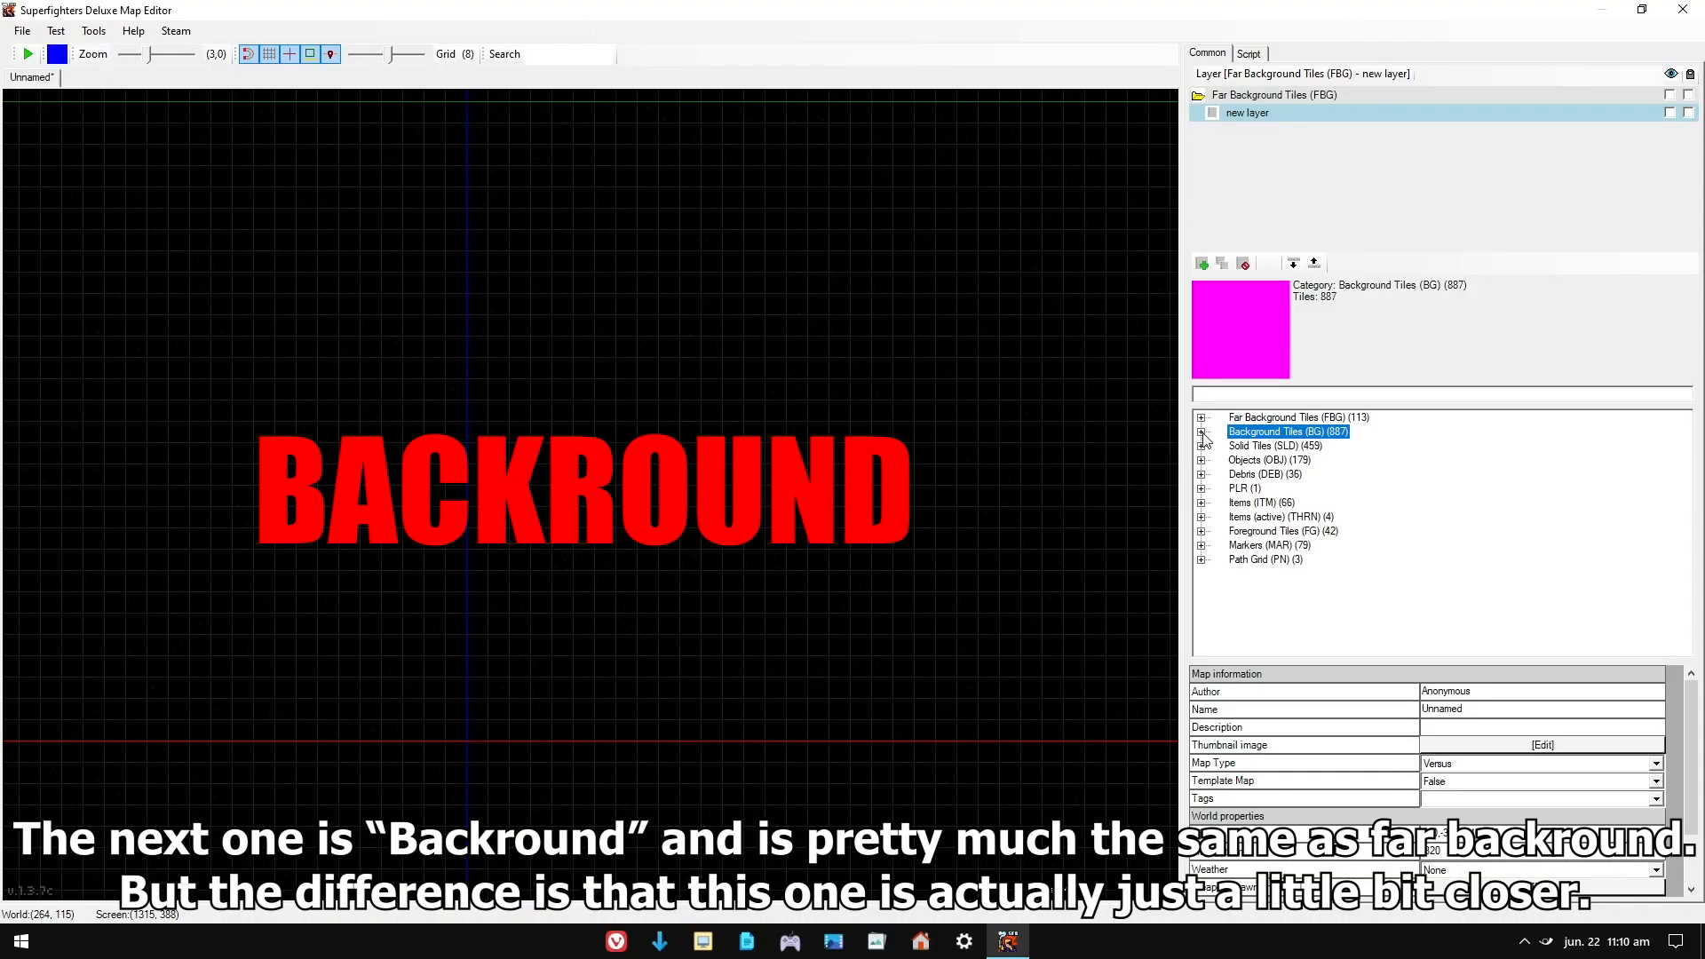
left_click(1202, 433)
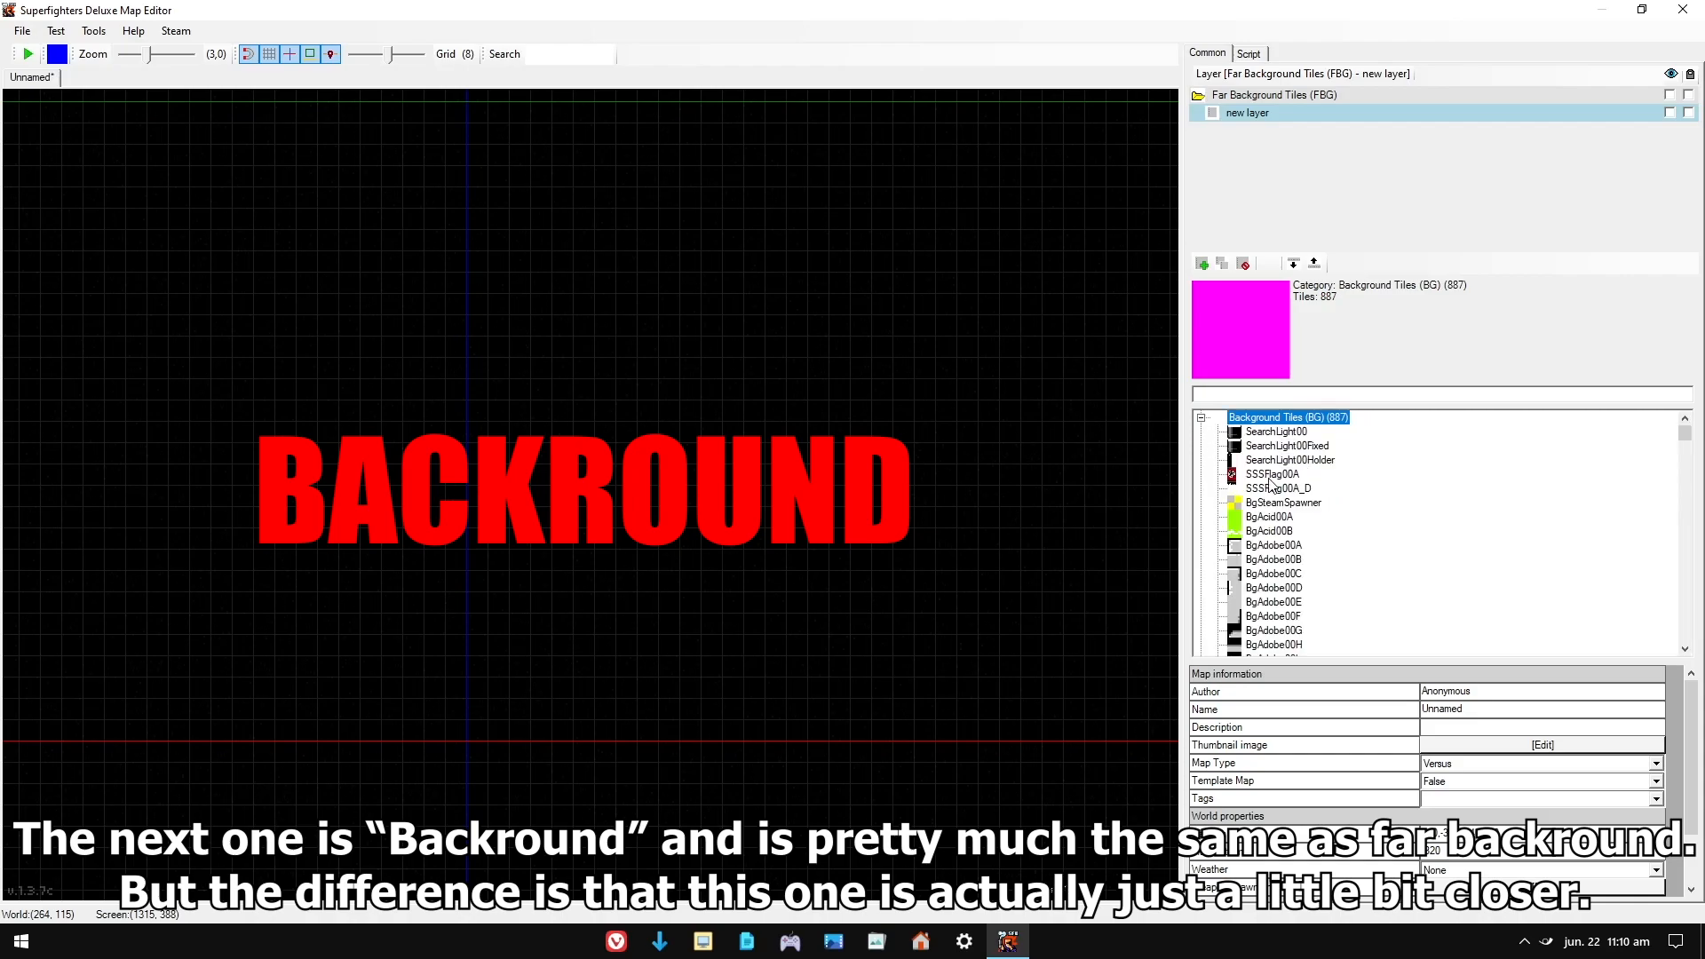
scroll(1272, 482, "down", 6)
scroll(1272, 484, "up", 6)
scroll(1270, 482, "down", 3)
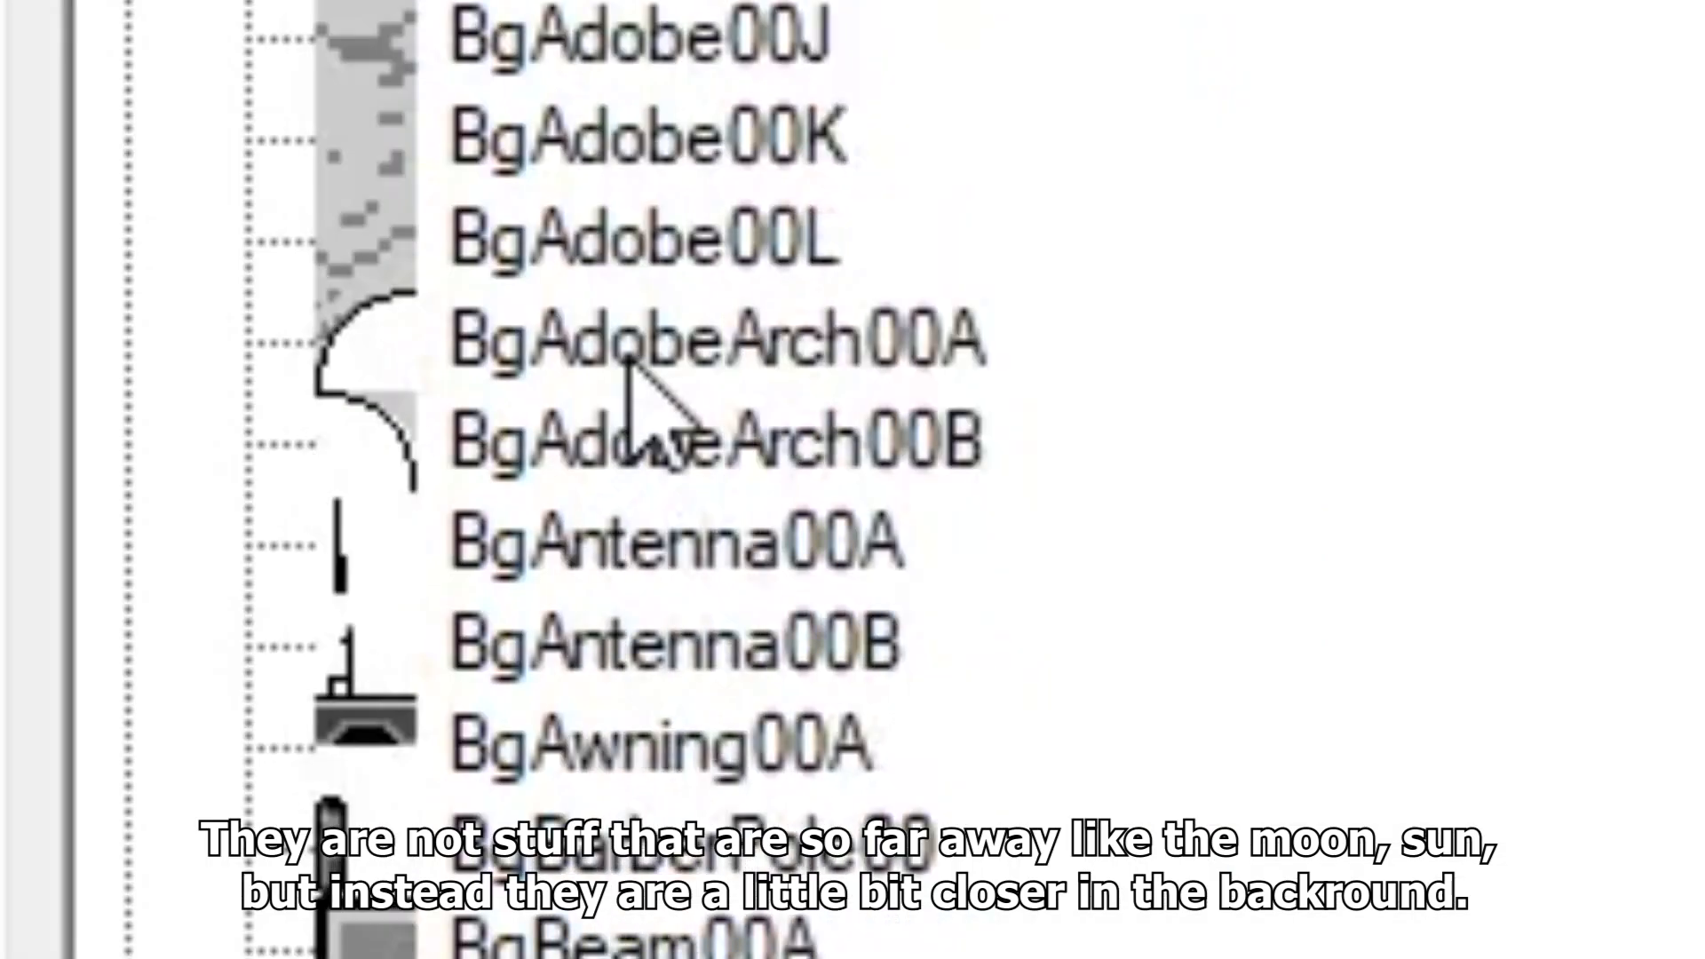
scroll(1273, 594, "down", 4)
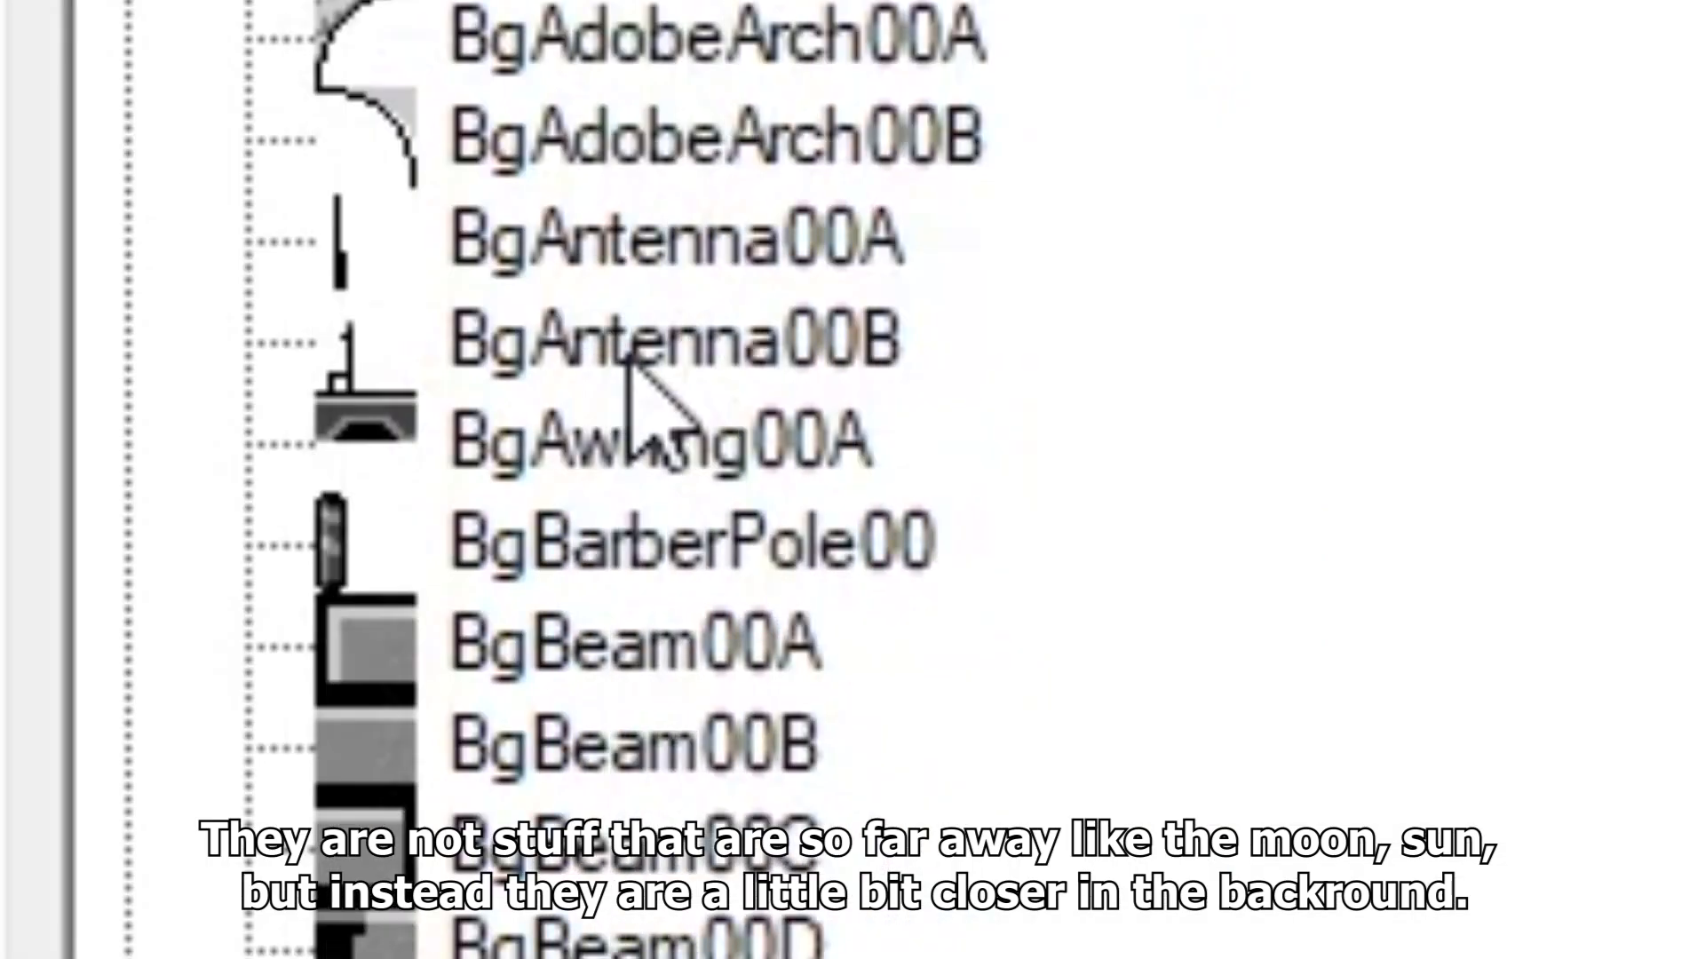
scroll(635, 373, "down", 9)
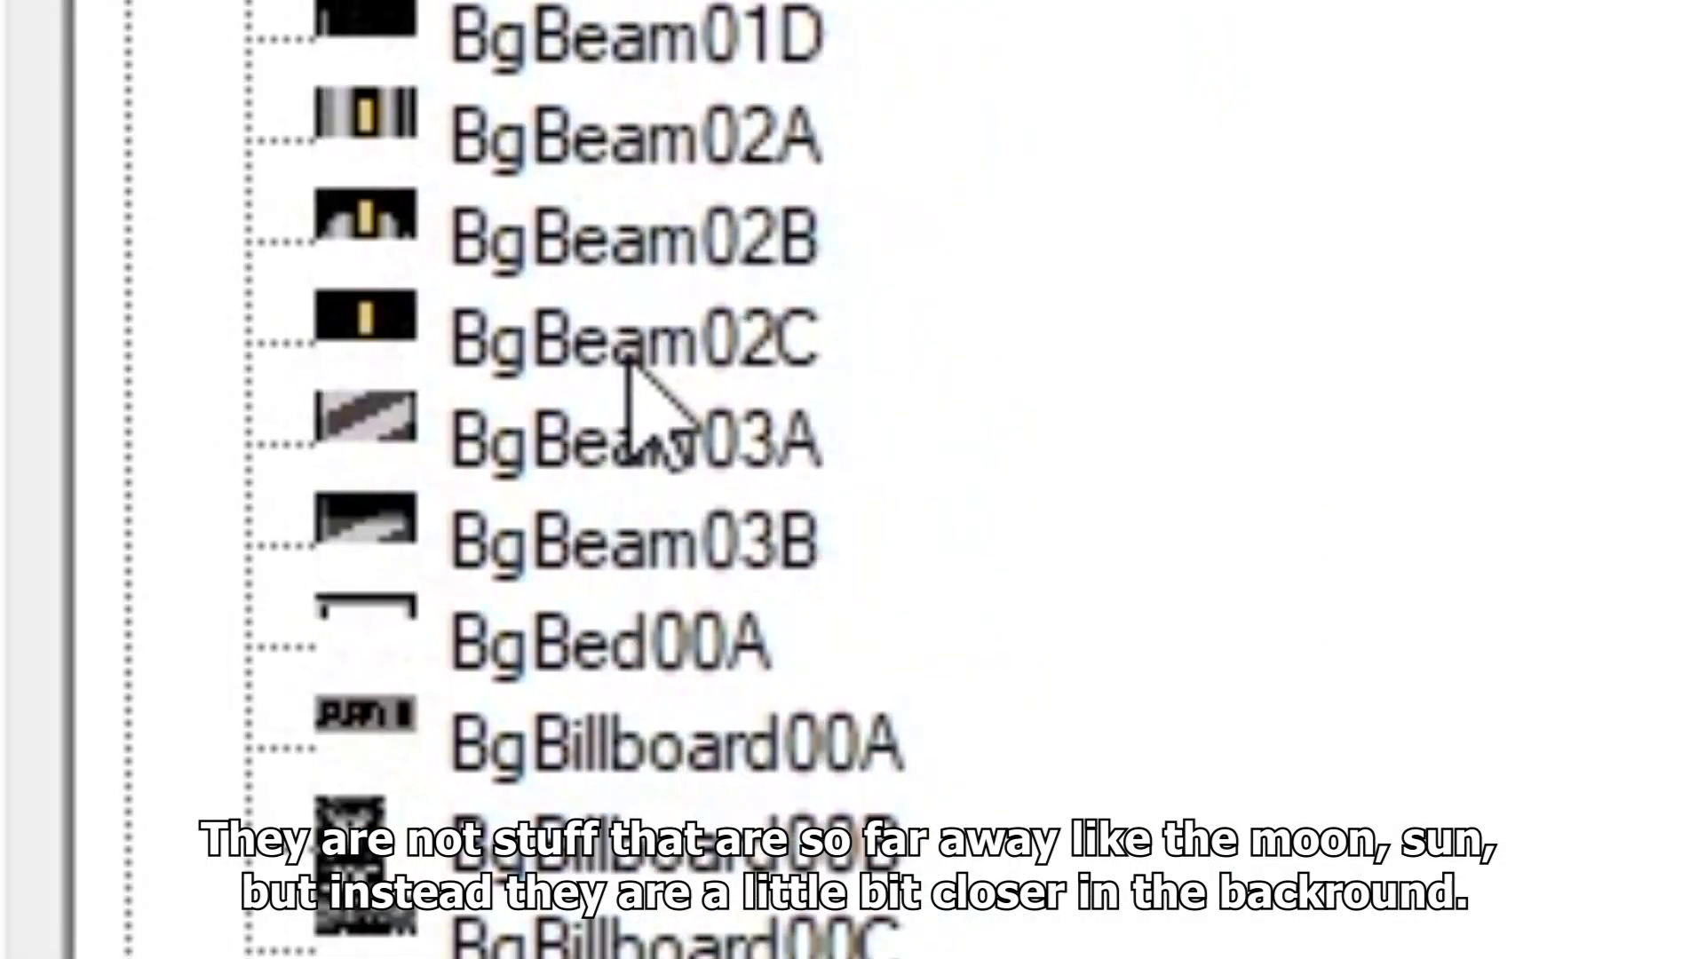
scroll(546, 471, "down", 6)
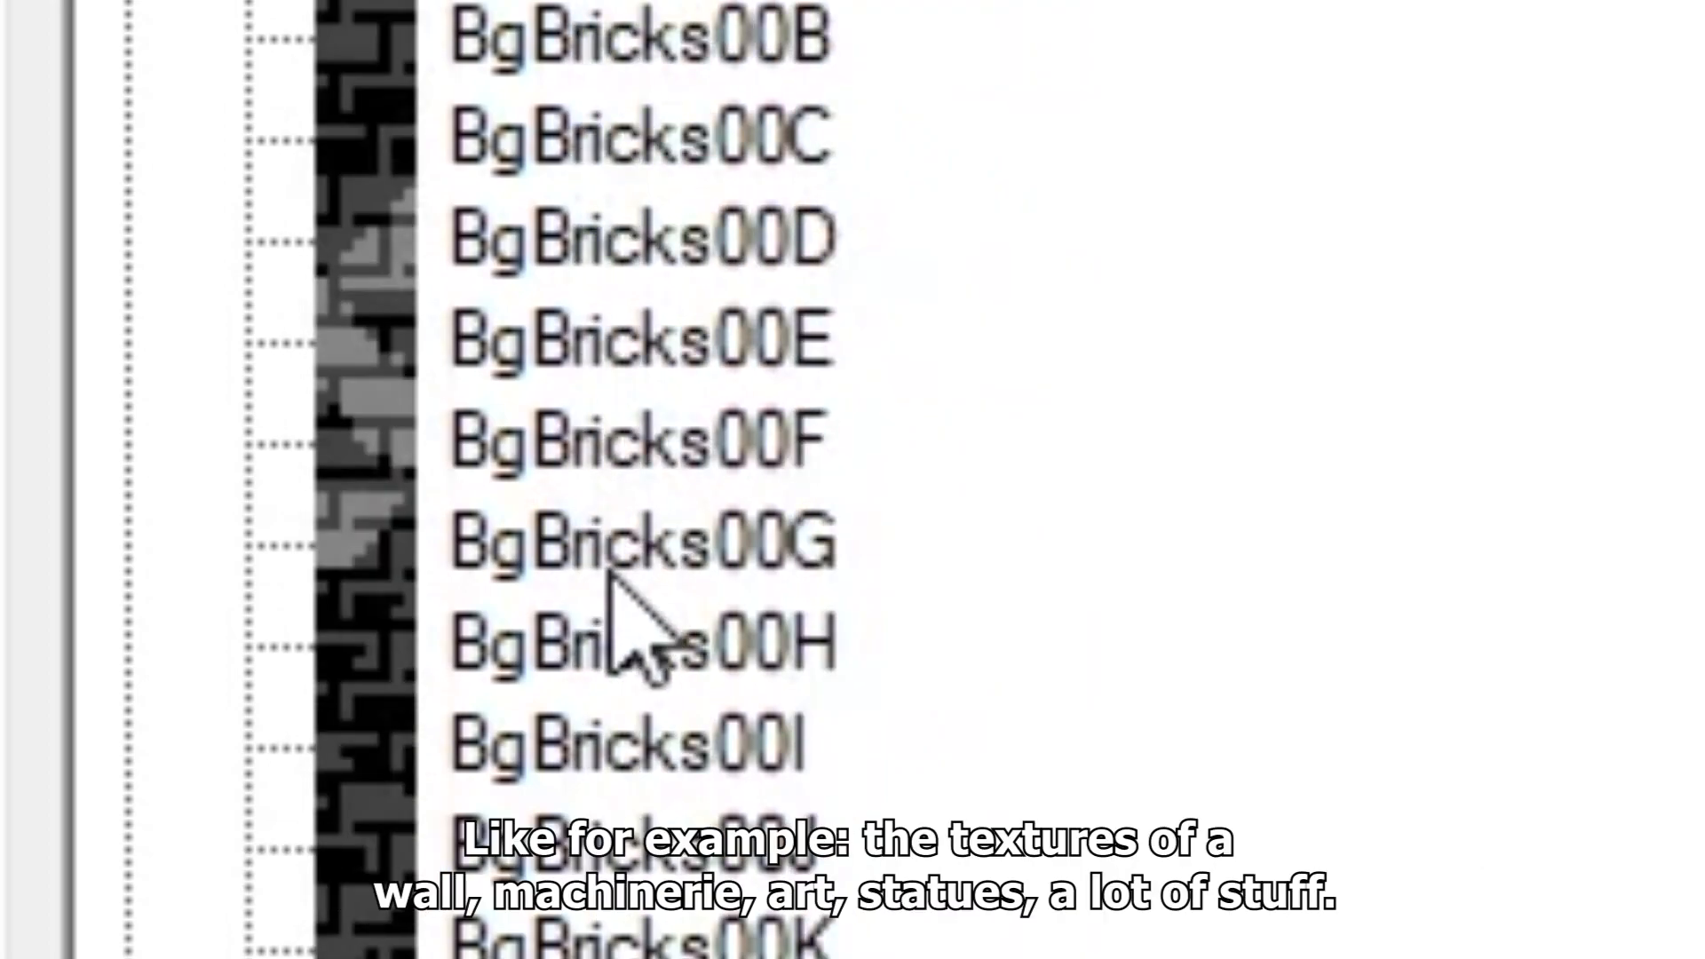
- Place blocks of wall-texture Background Tiles beside the statue and add a BgMetal01C tile between them
left_click_drag(660, 381, 768, 505)
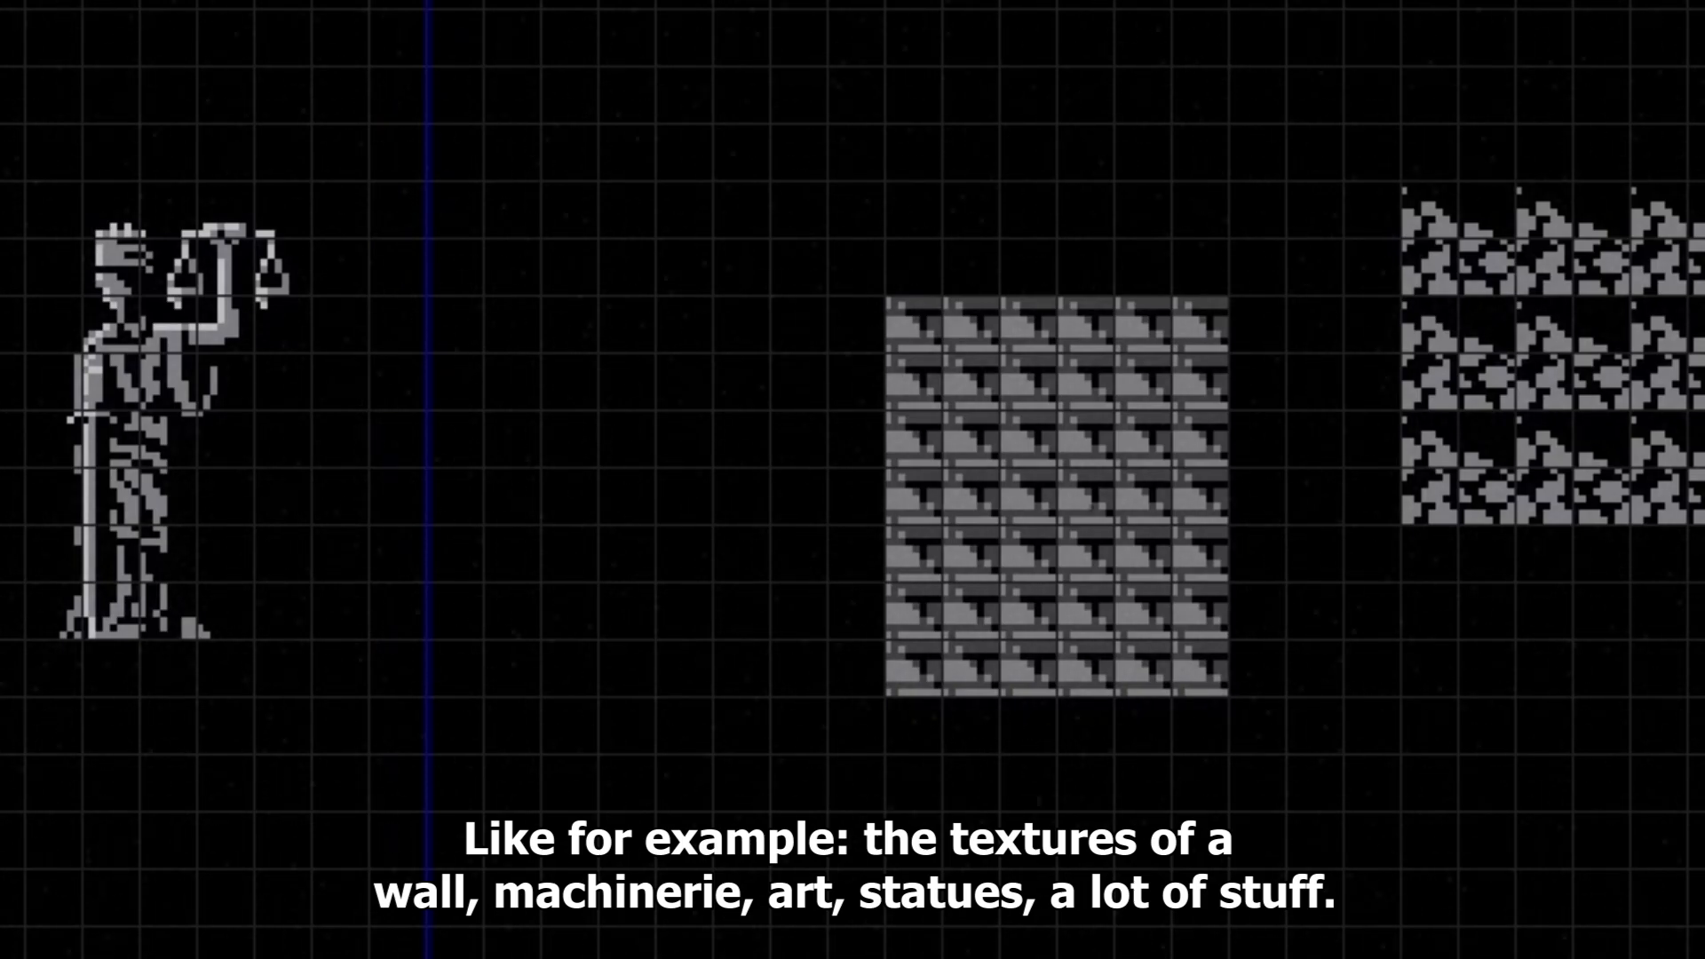
left_click_drag(1146, 341, 994, 325)
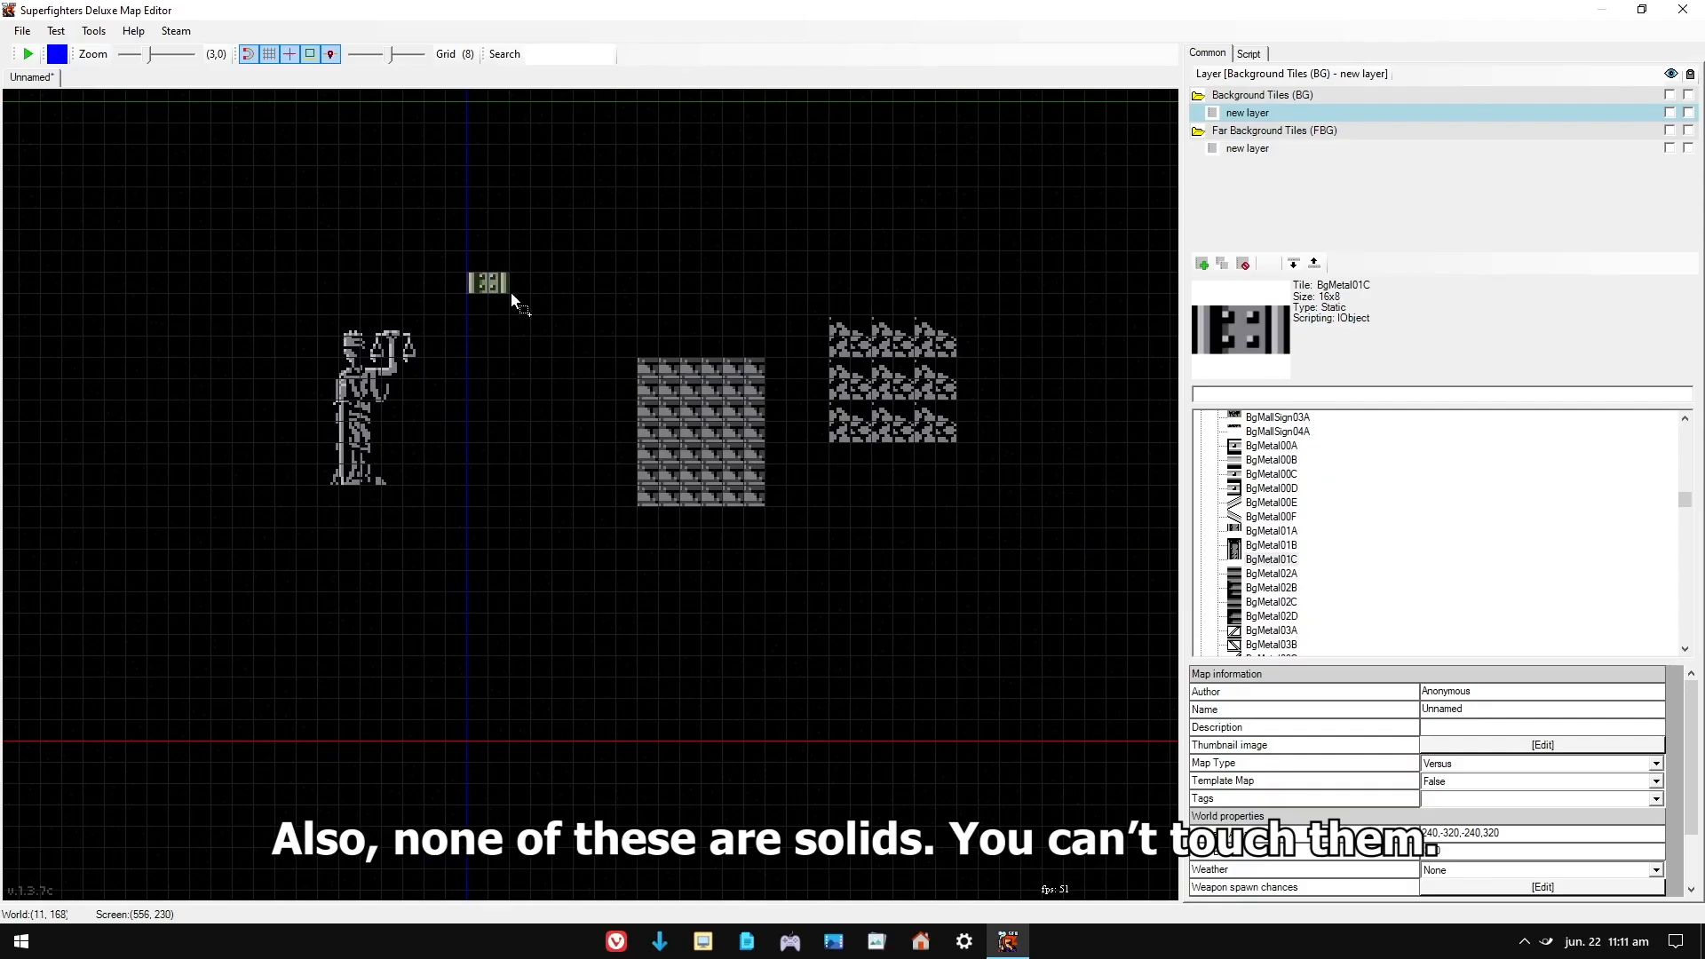
left_click_drag(497, 288, 531, 464)
left_click(538, 306)
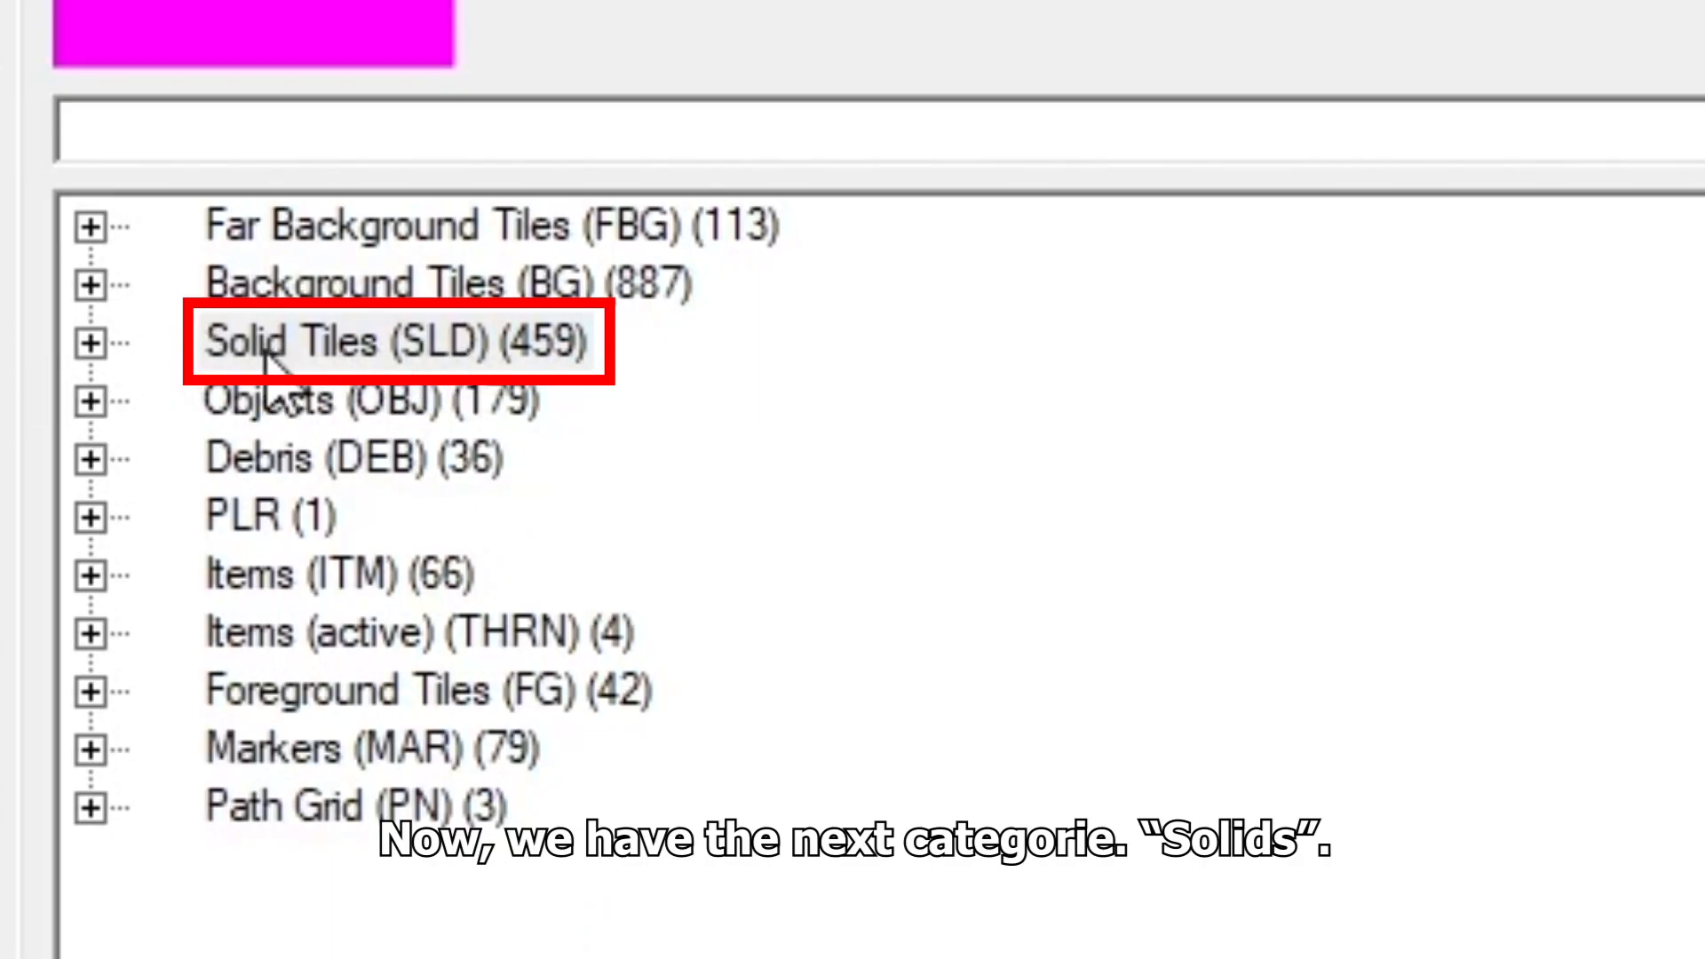
- Browse the Solid Tiles (SLD) category to examine its machines, glass, invisible blocks, shadows and adobe tiles
left_click(213, 355)
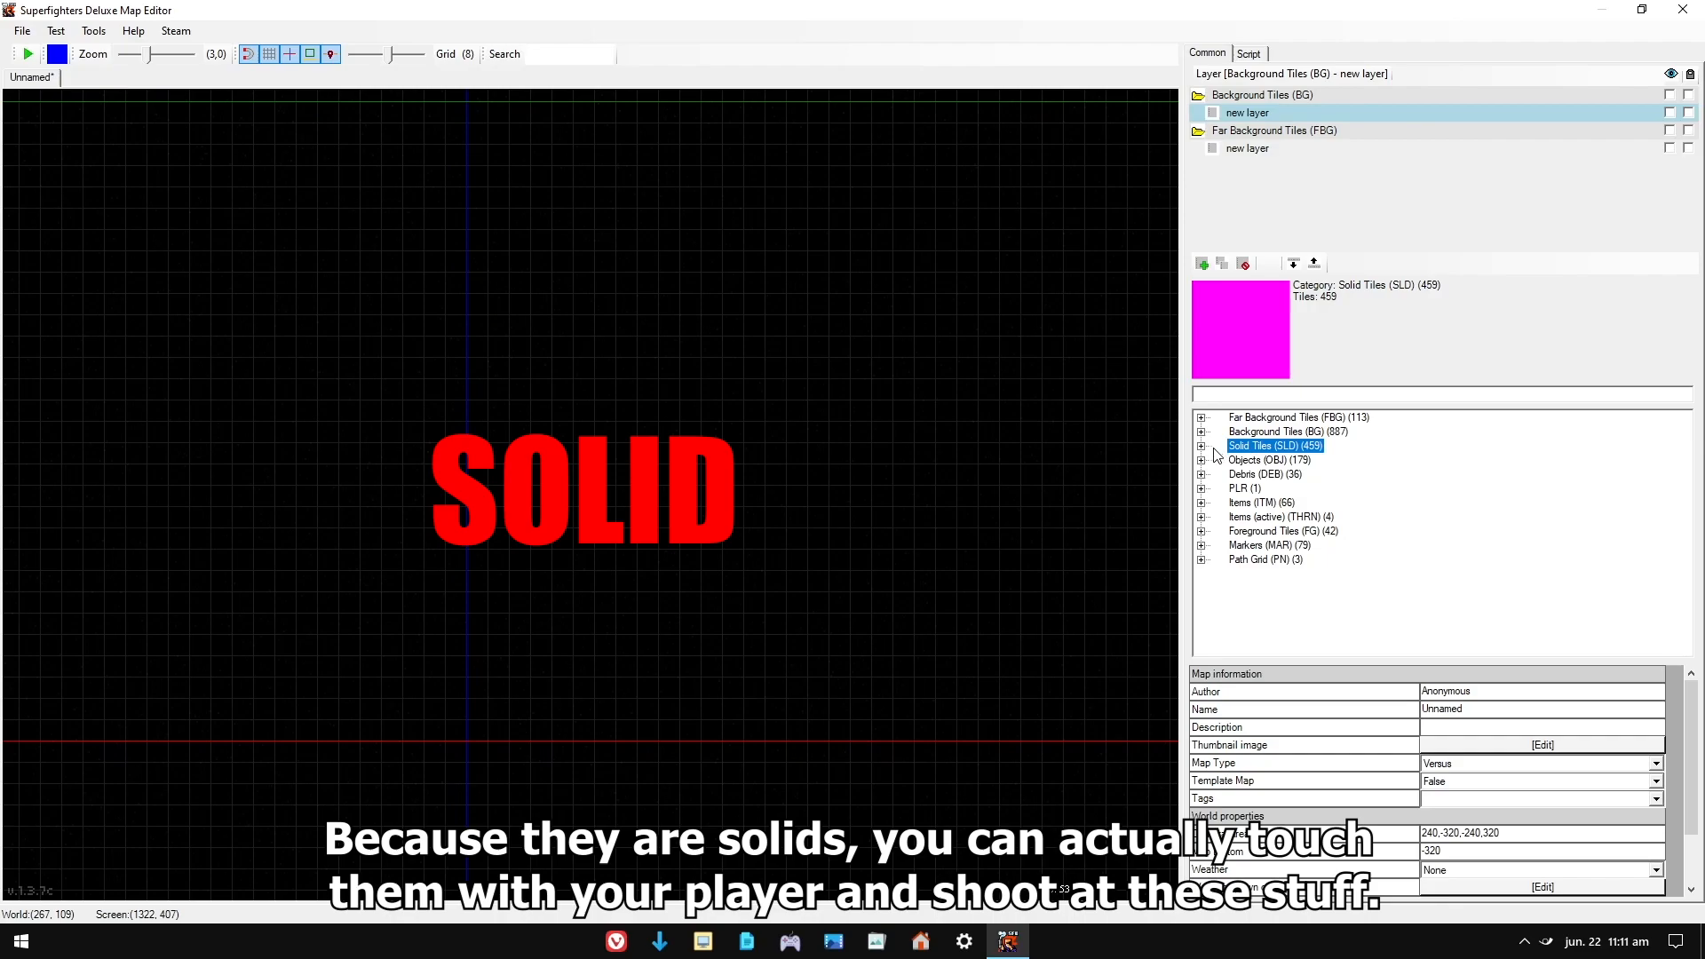
left_click(1202, 446)
scroll(1276, 455, "down", 5)
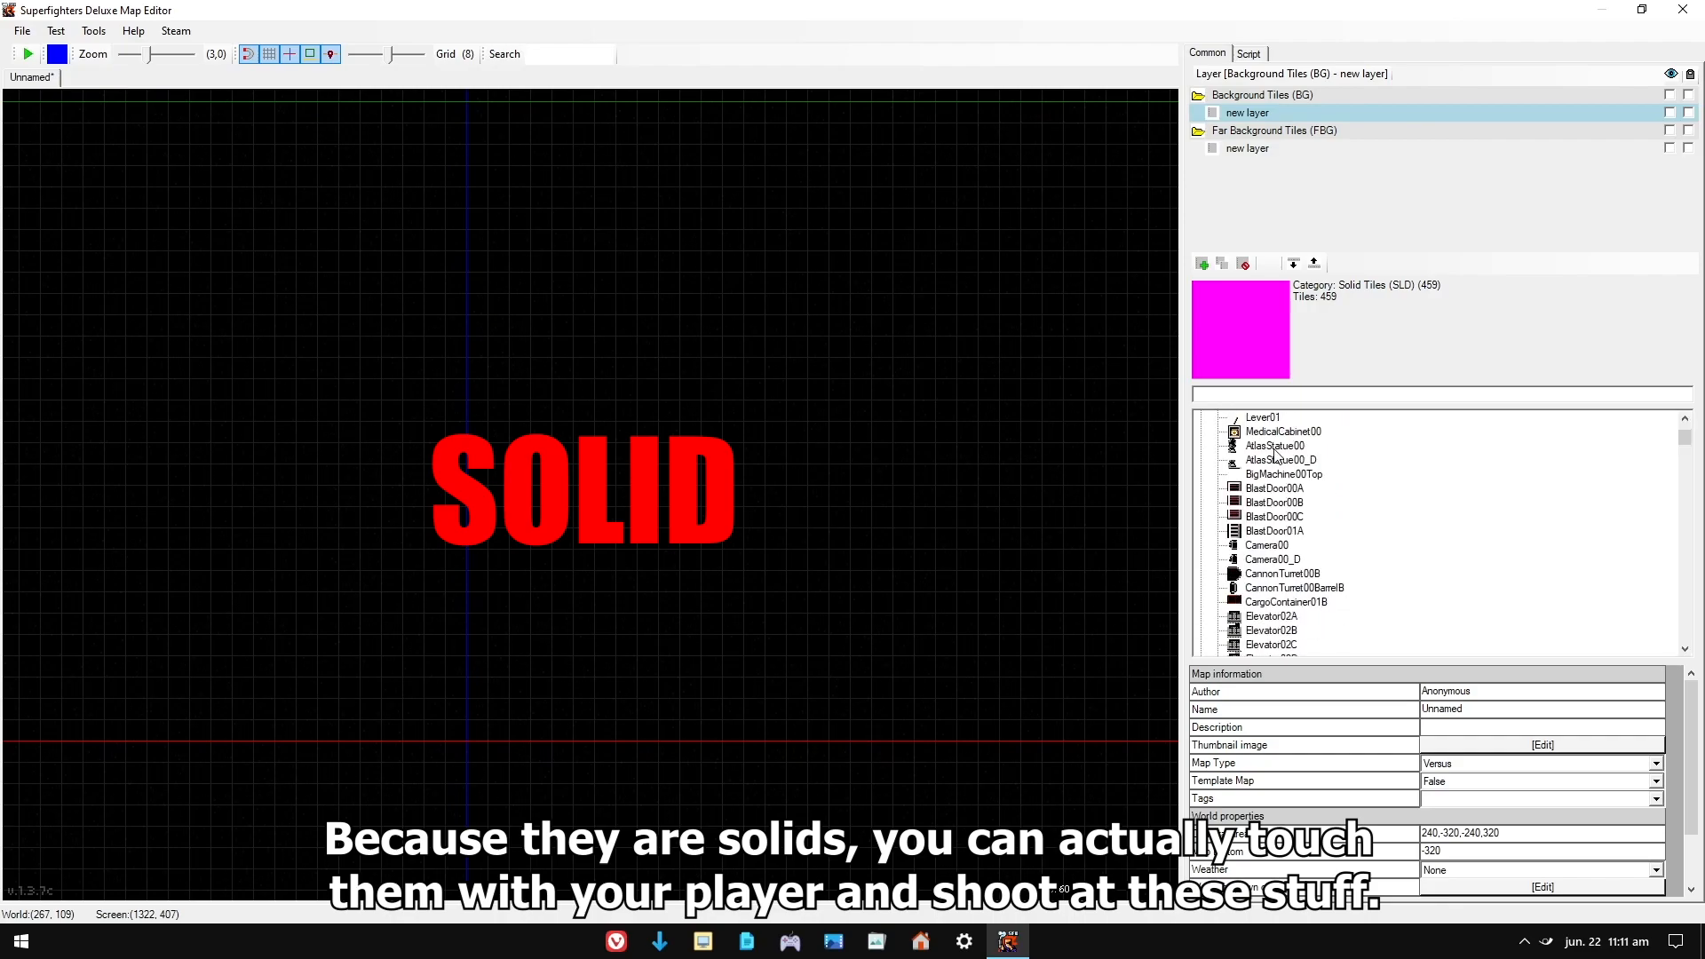
scroll(1279, 462, "down", 10)
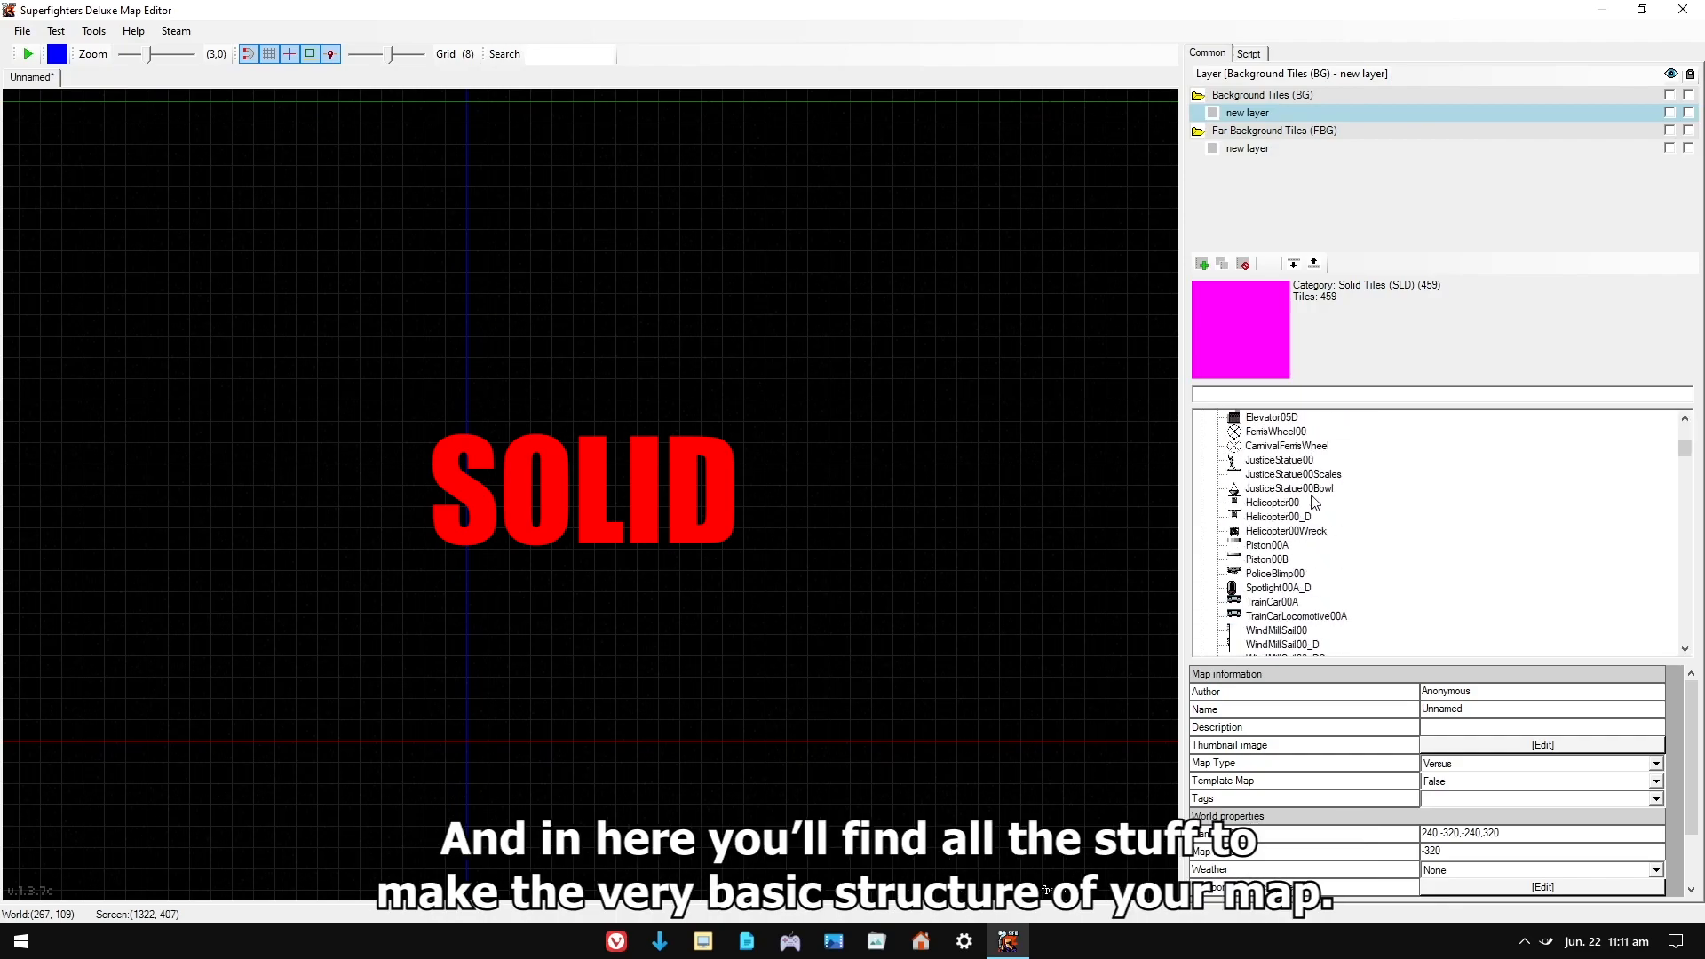
scroll(1314, 503, "down", 10)
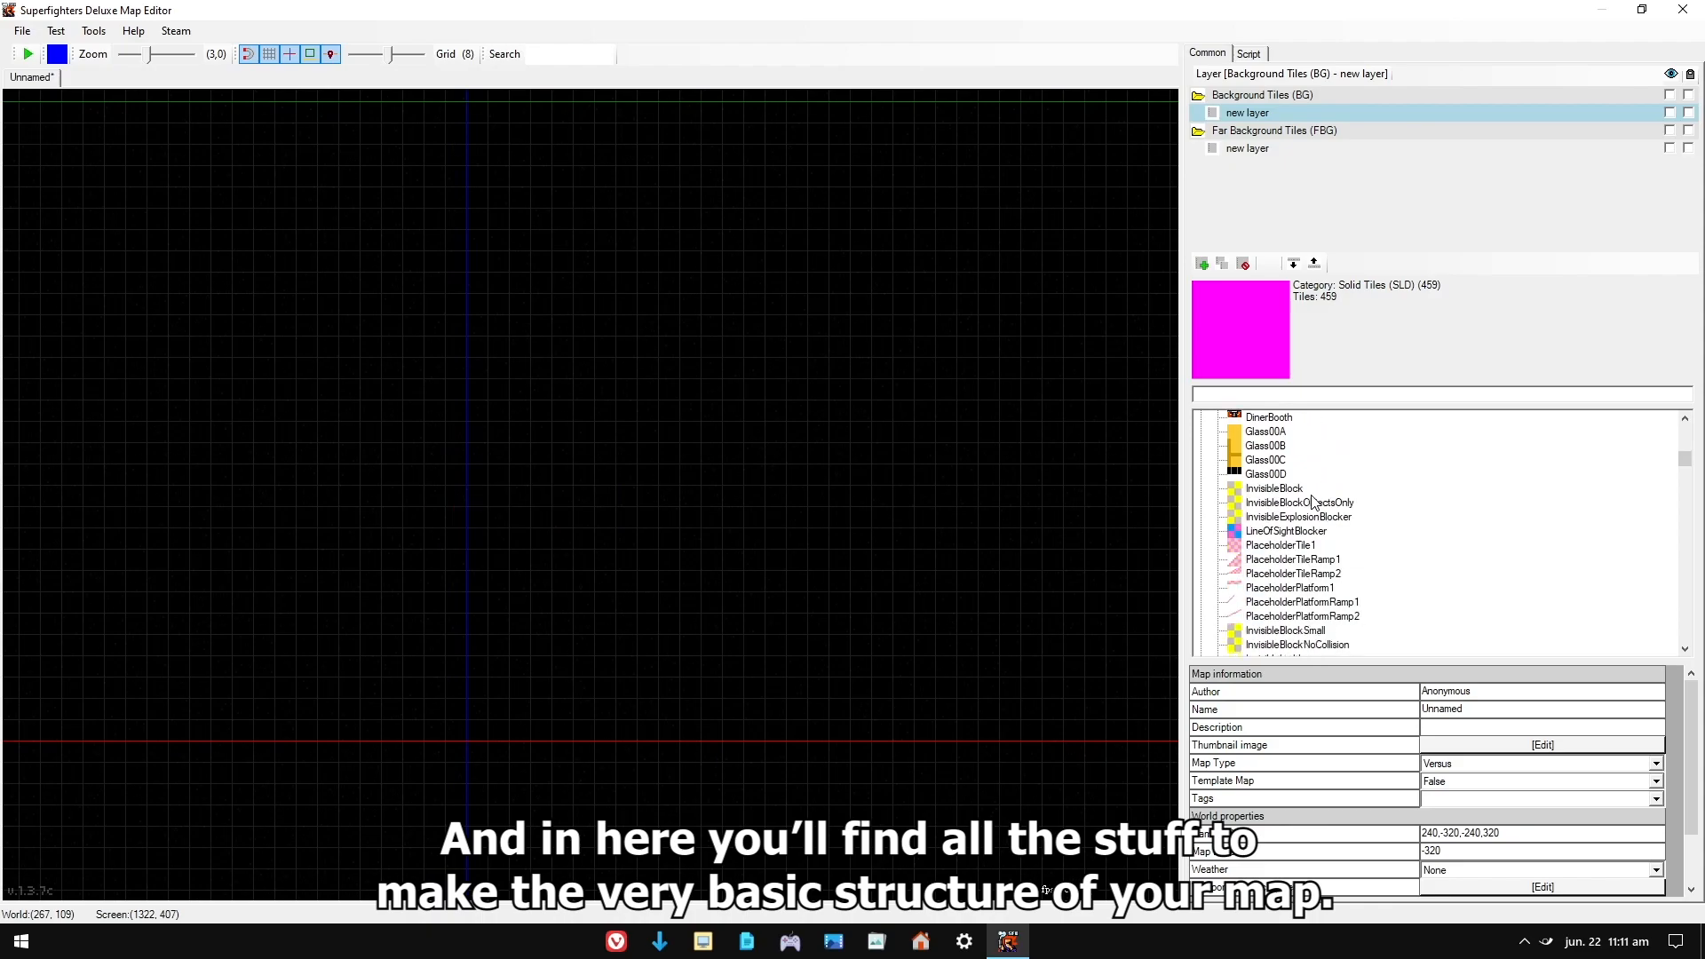
scroll(1315, 502, "down", 12)
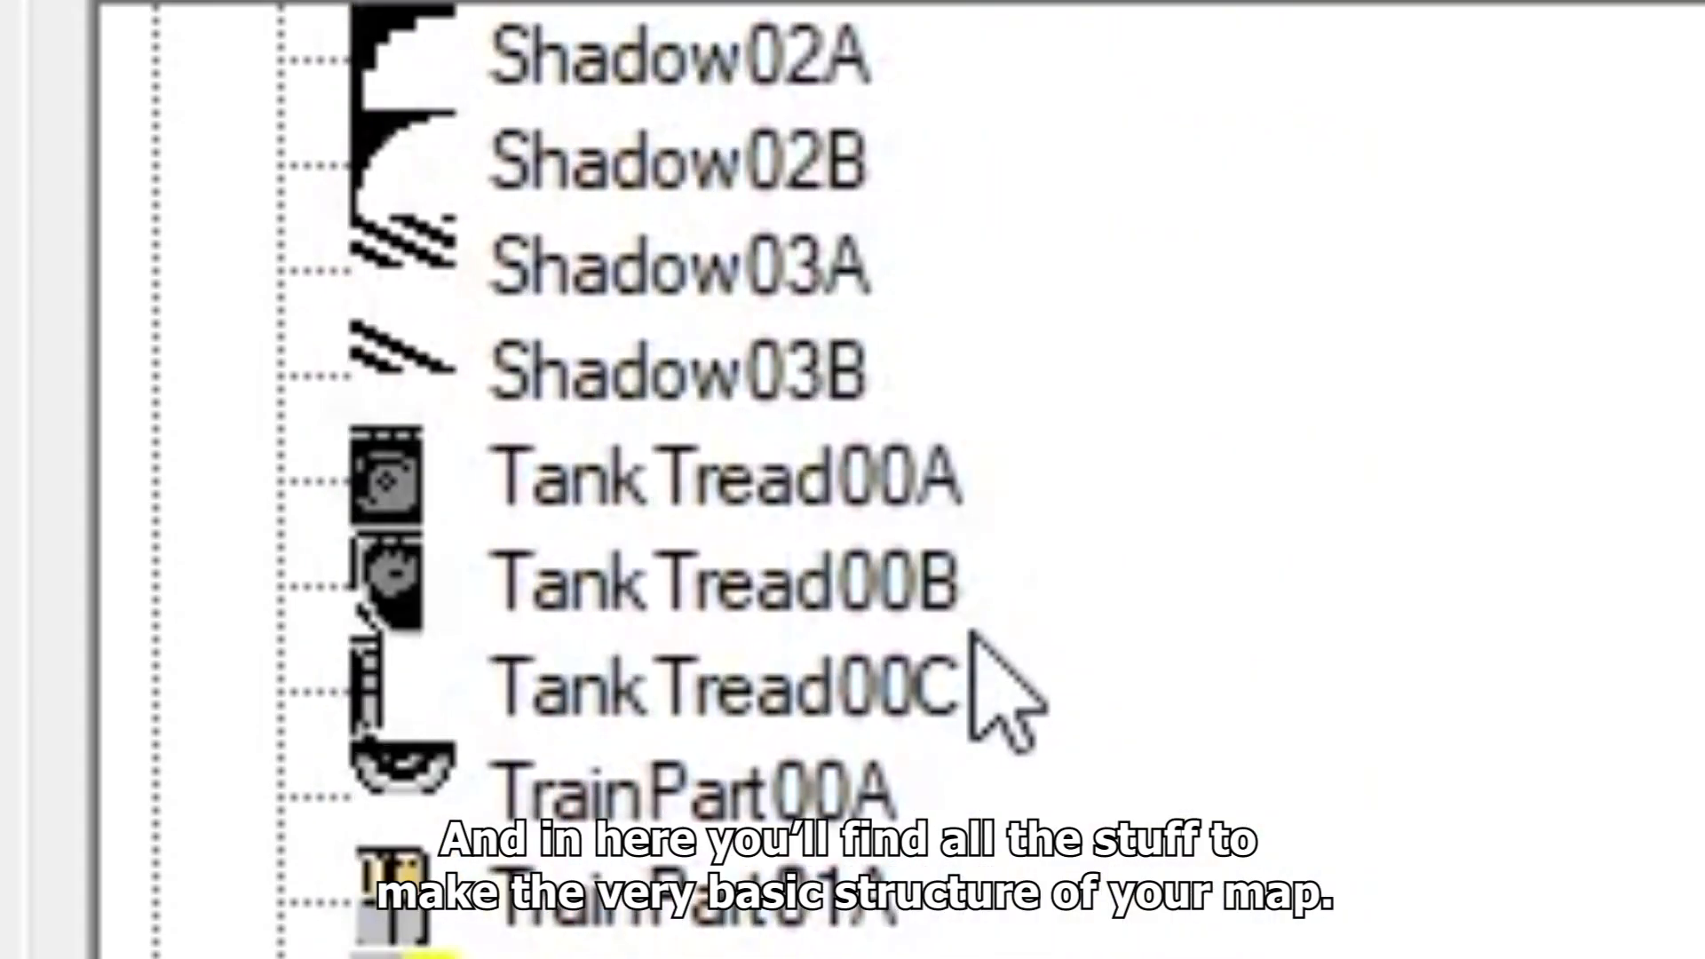
scroll(1003, 693, "down", 5)
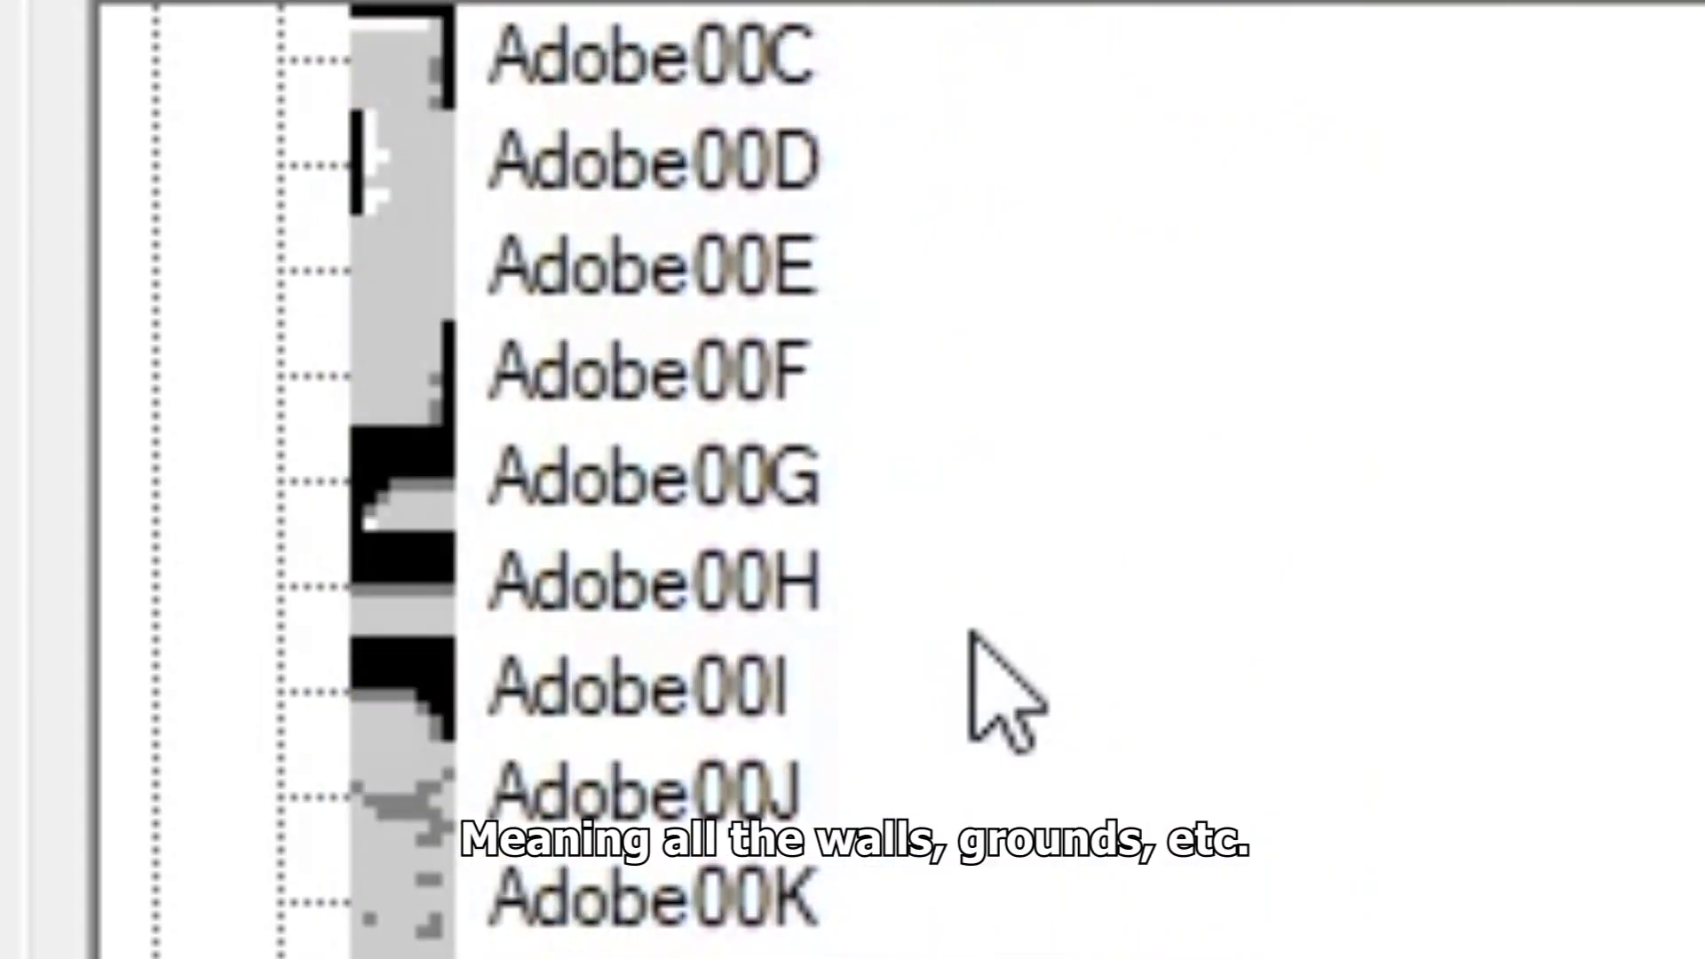
scroll(973, 634, "down", 6)
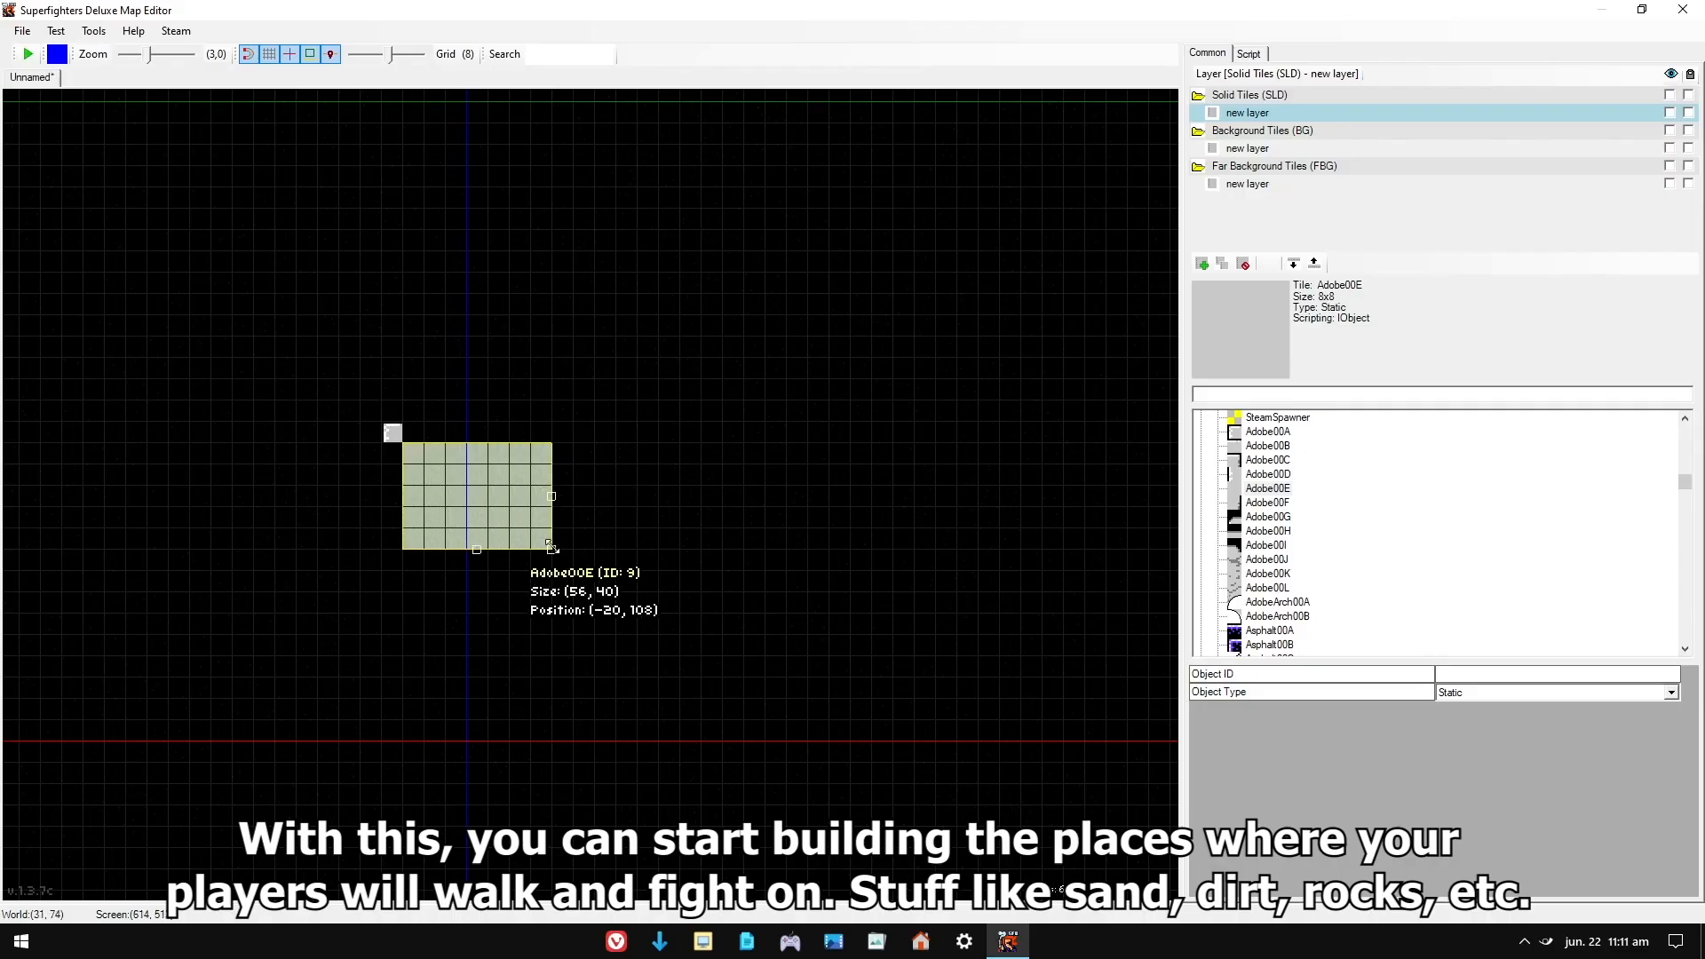
- Cap the Adobe00E block with a row of Adobe edge tiles and lay a row of Dirt01A along the top of the Dirt01B block
left_click(647, 510)
left_click_drag(393, 433, 581, 435)
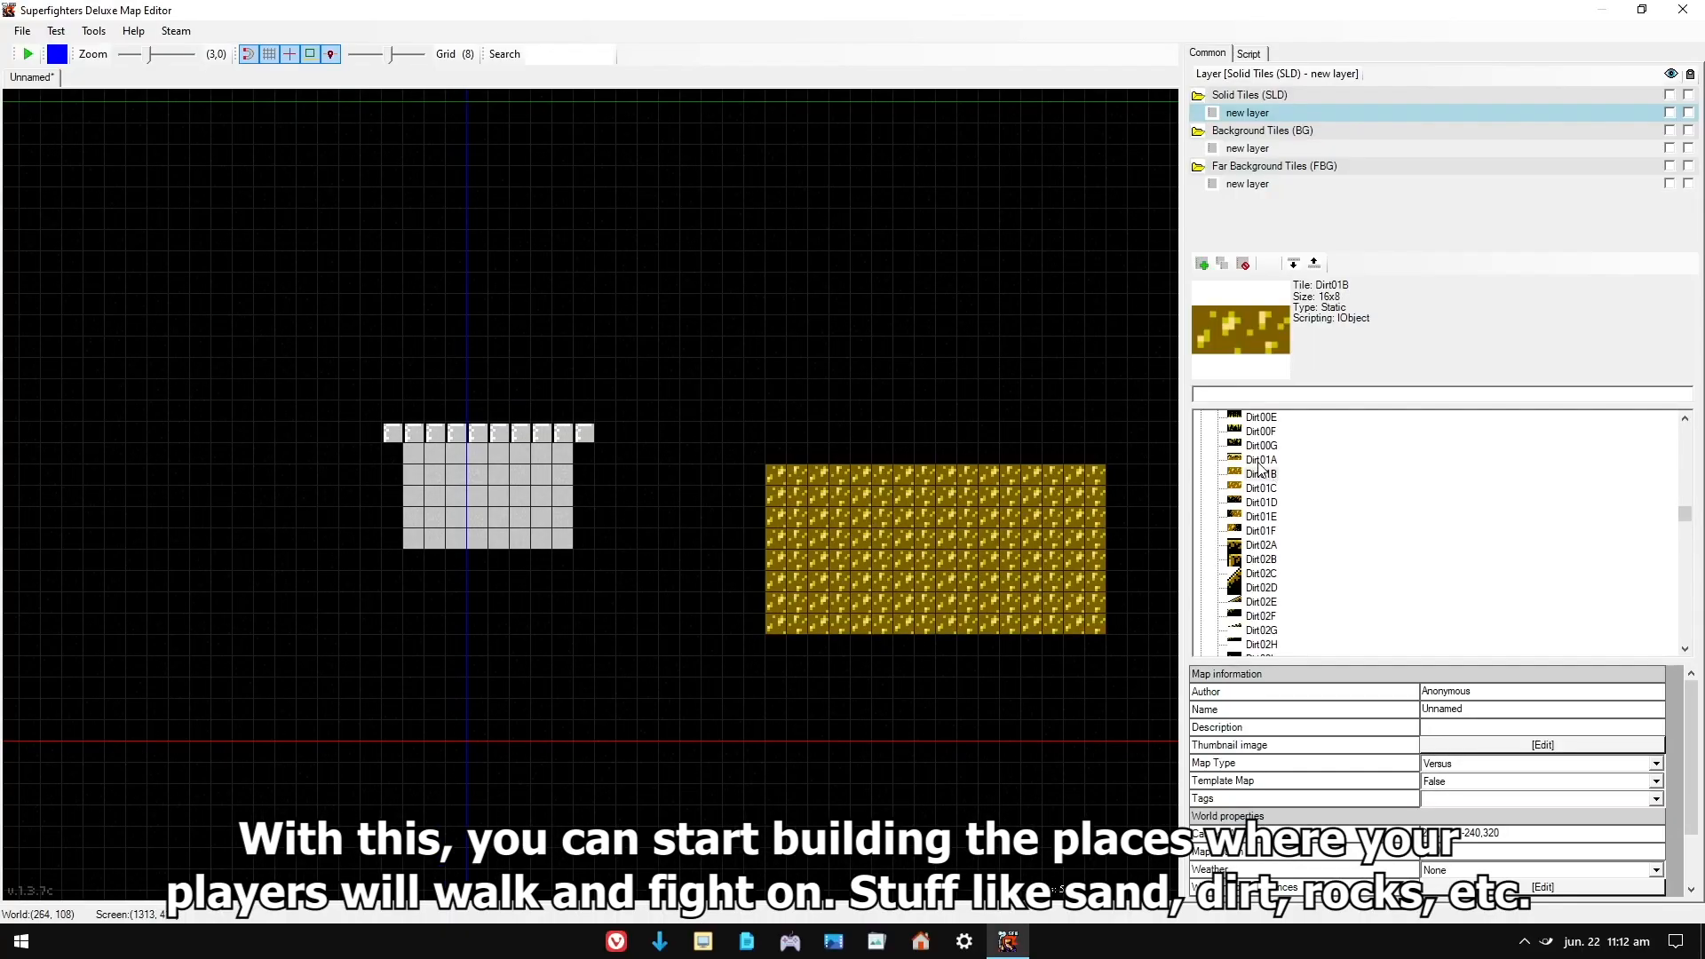
left_click(1261, 459)
left_click(795, 454)
left_click_drag(795, 455, 1082, 456)
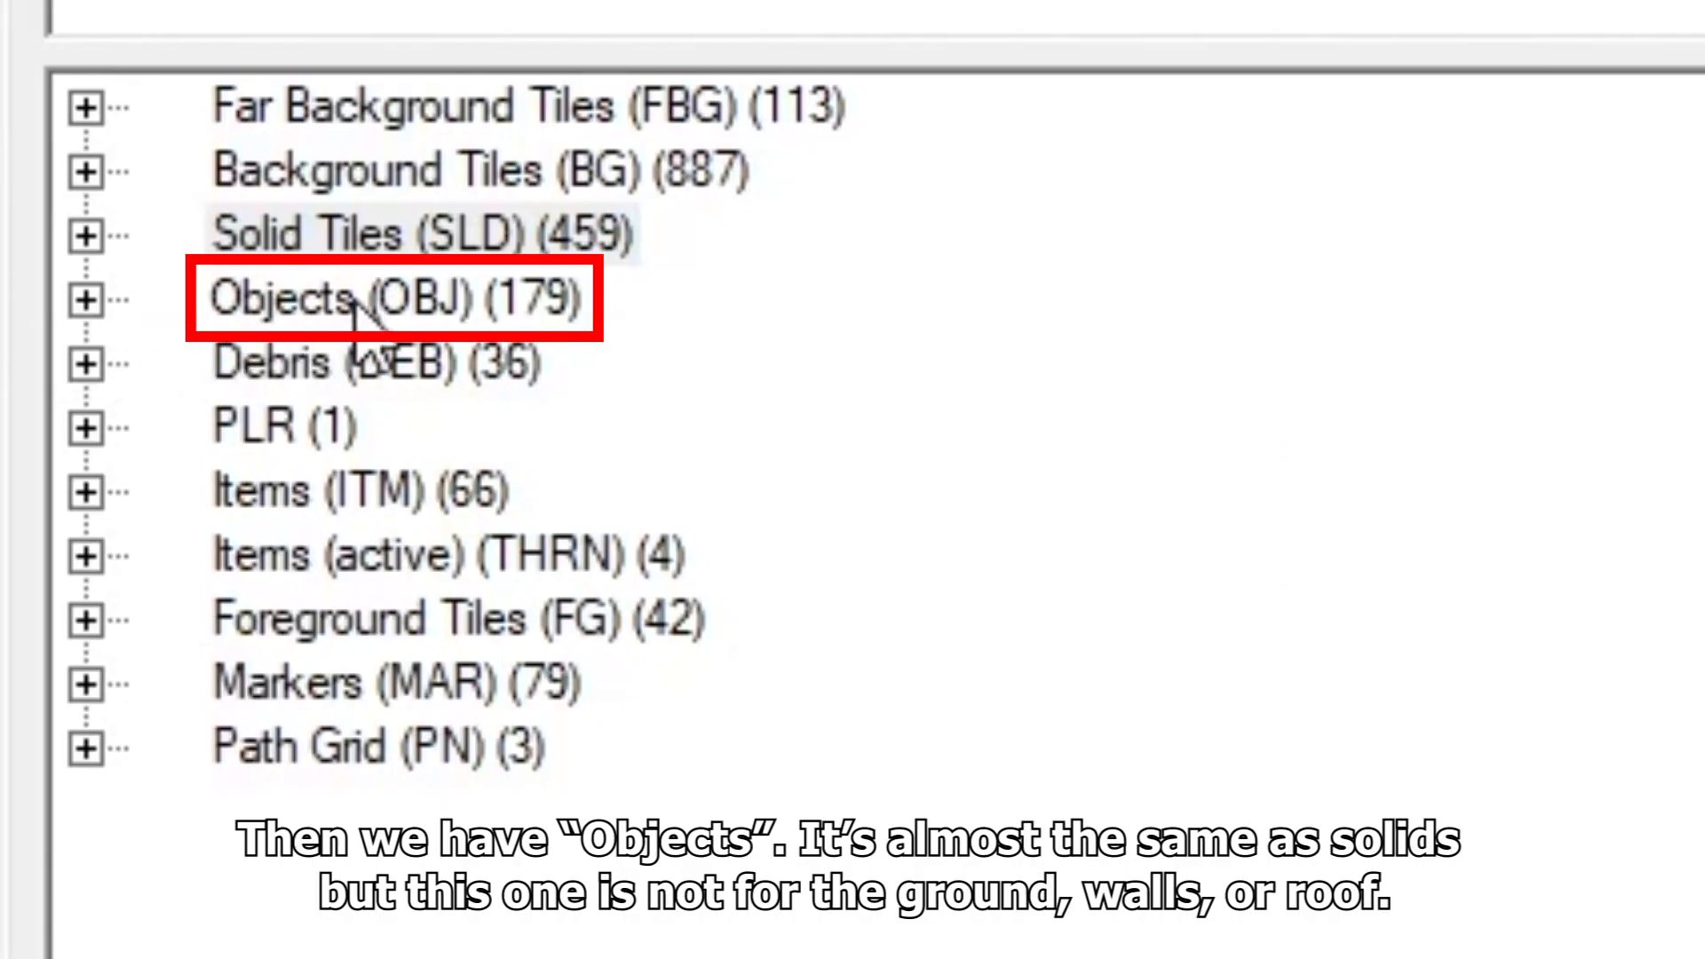
- Browse the Objects (OBJ) category to examine the props available for the inside of the map
left_click(321, 298)
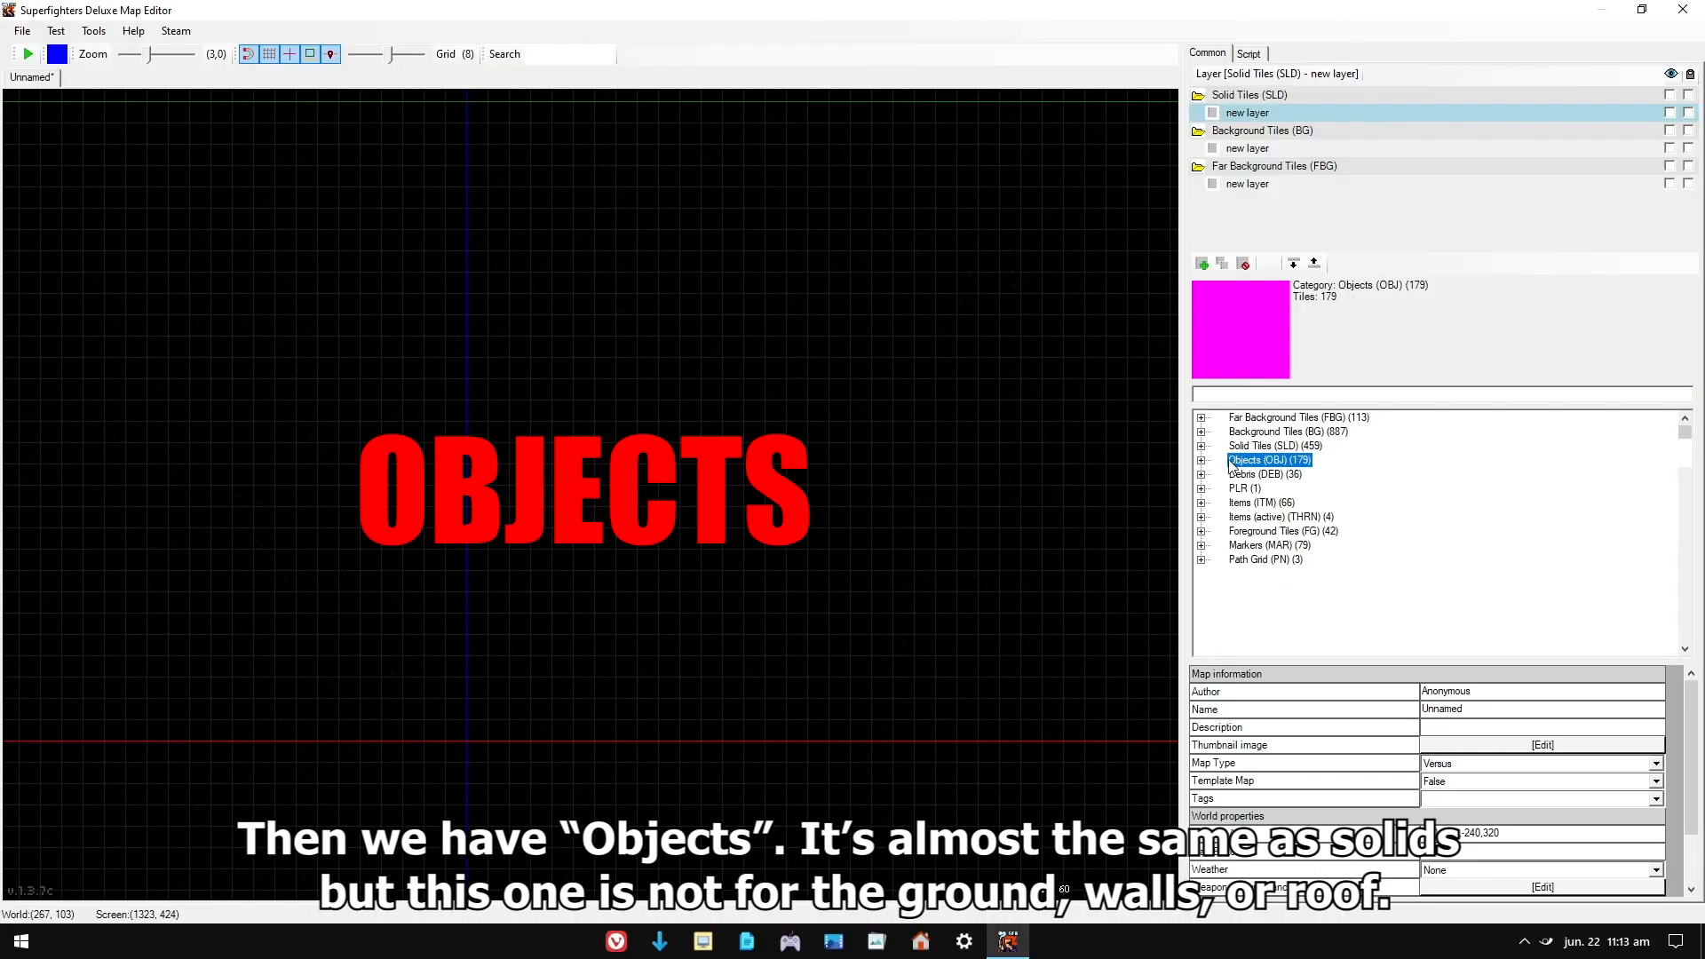
left_click(1202, 460)
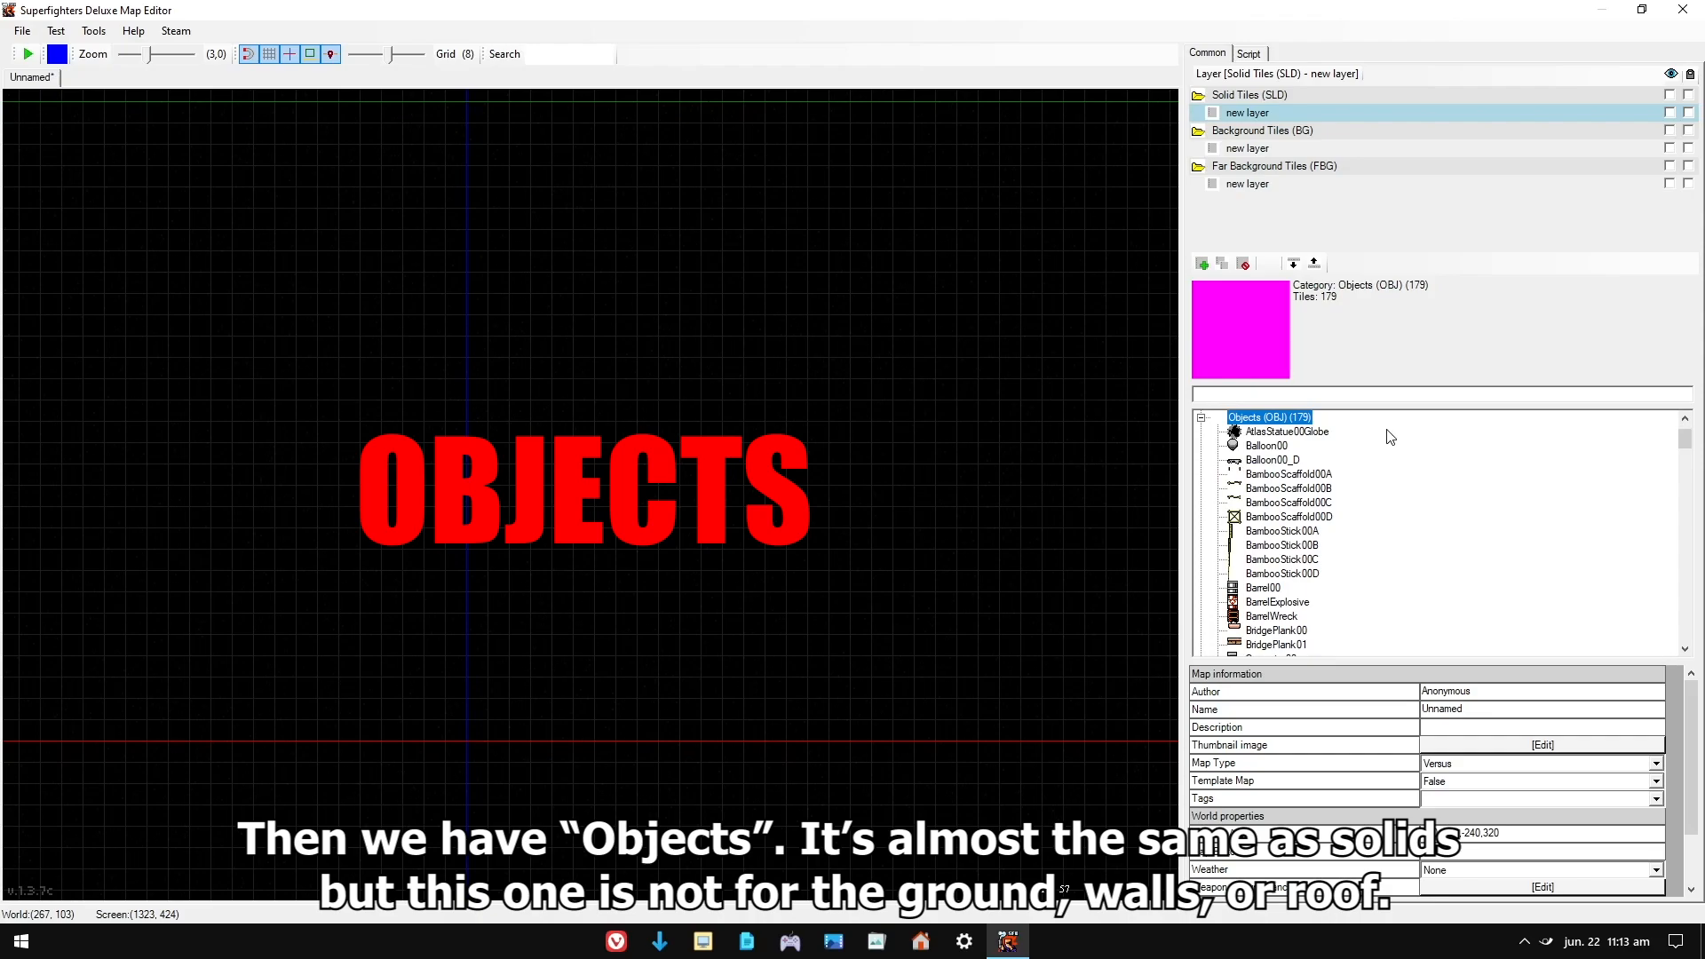
scroll(1387, 436, "down", 12)
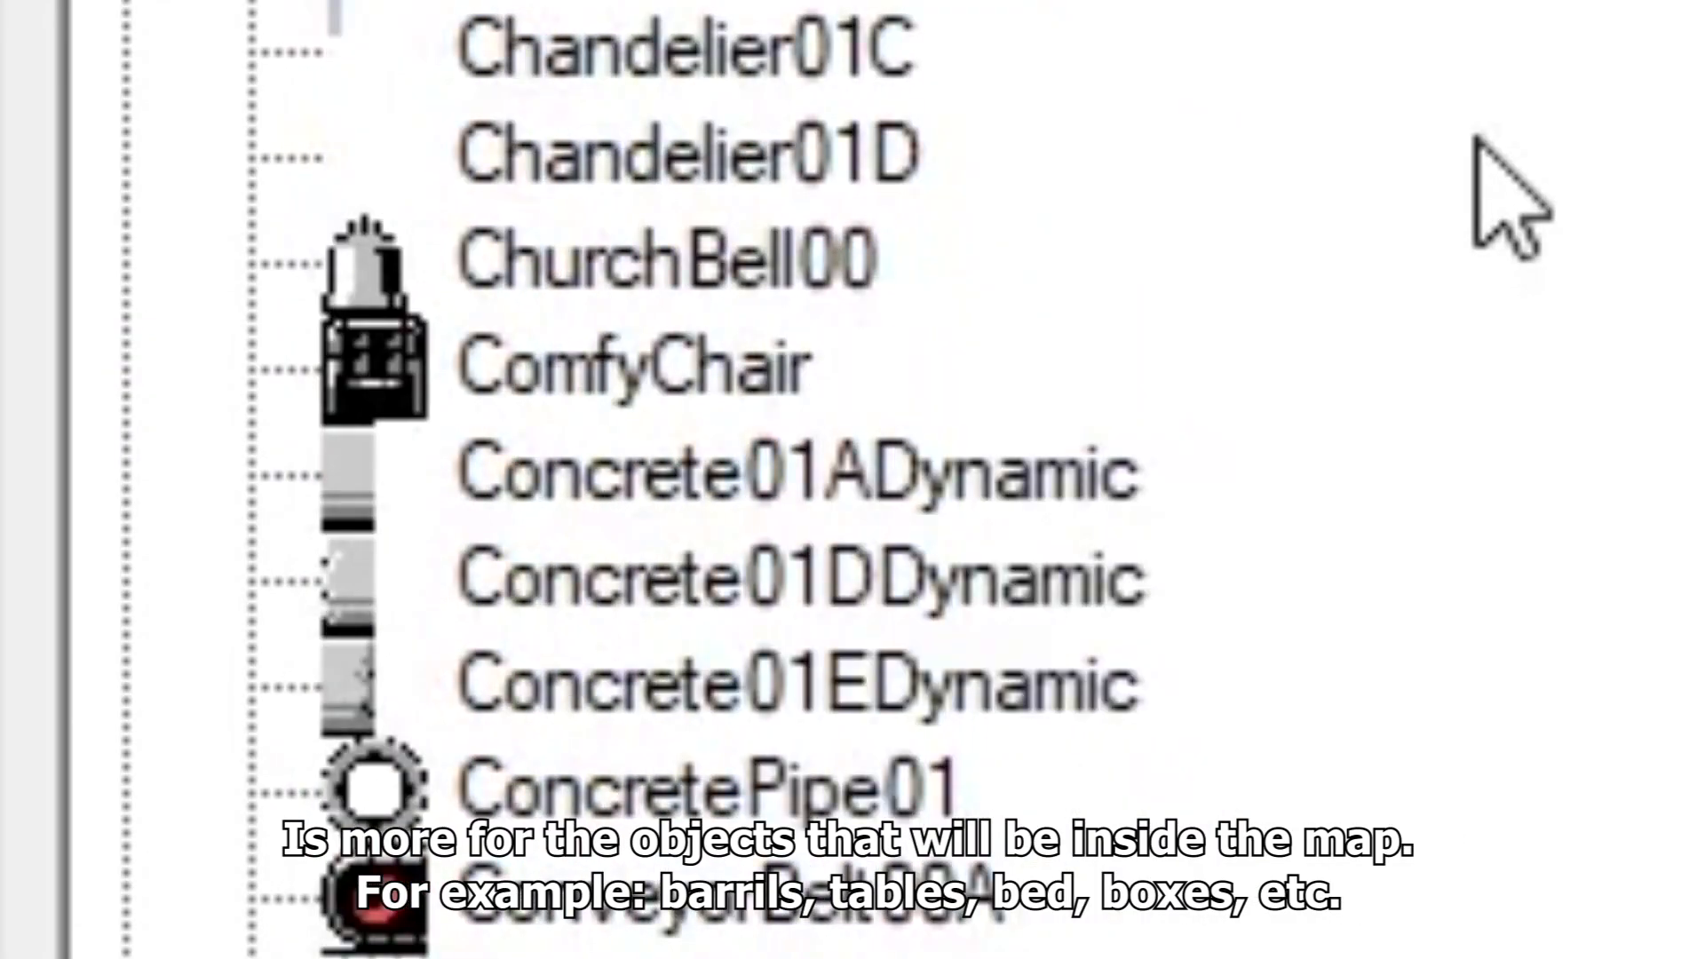
scroll(1501, 196, "down", 15)
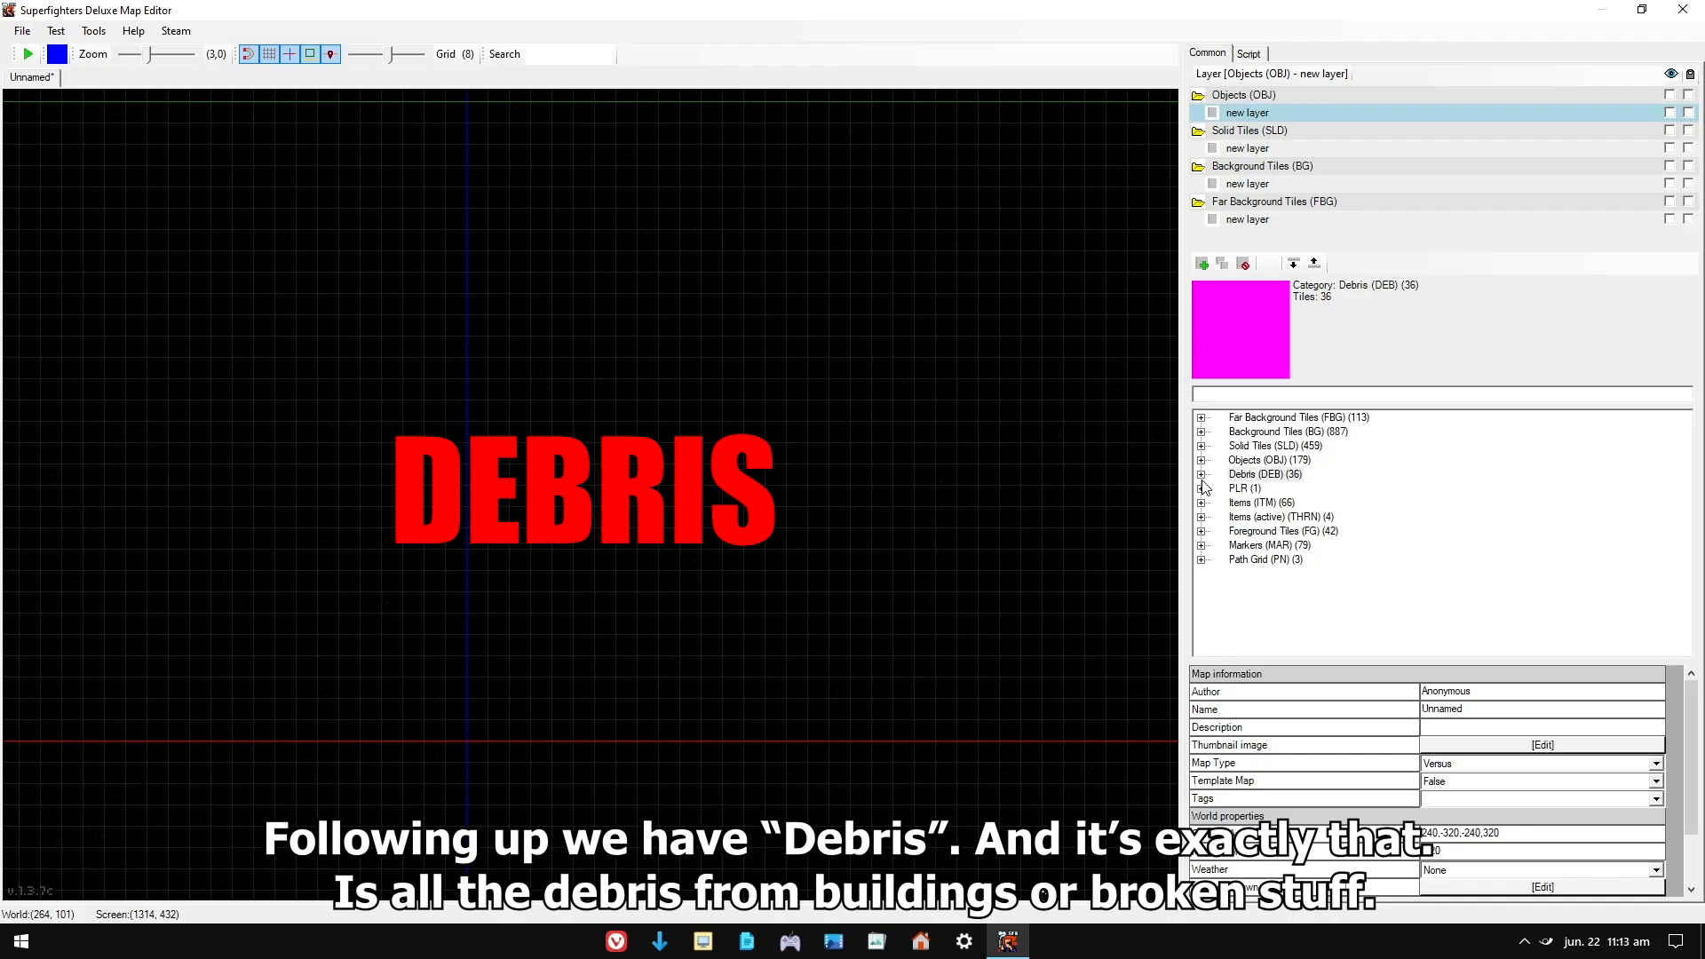
- Place wood pieces from the Debris category in a row on the map, including WoodBarrelDebris00B and WoodDebrisTable00B
left_click(1201, 475)
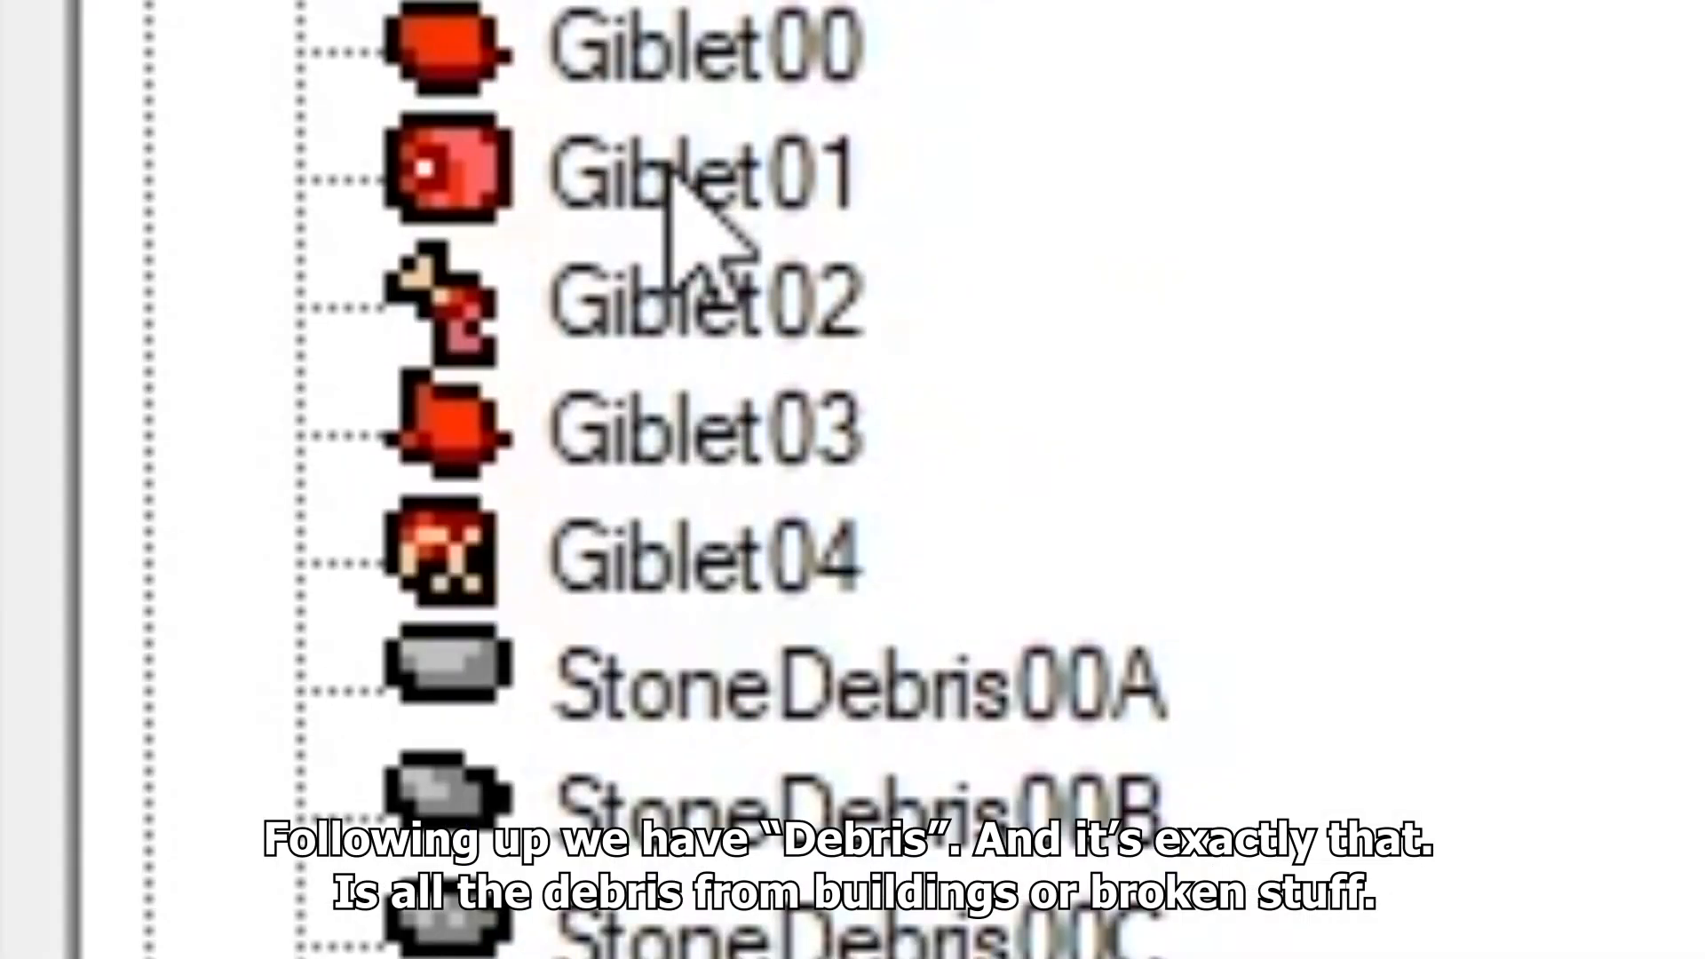
scroll(724, 275, "down", 3)
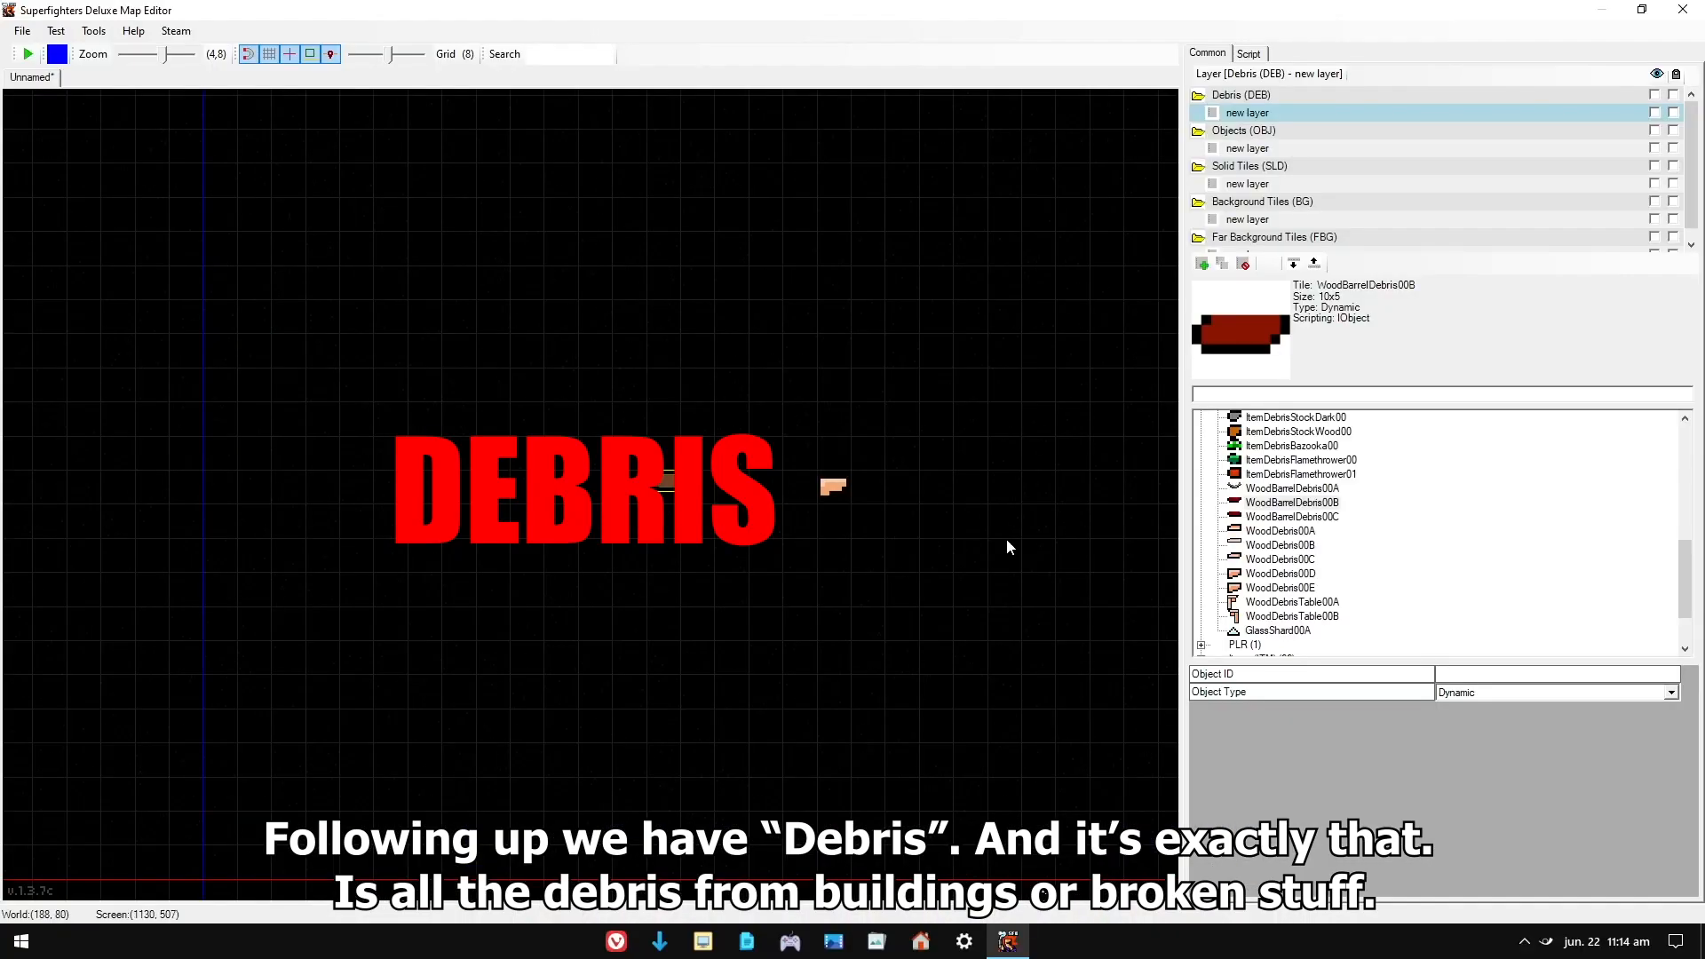
left_click(1005, 538)
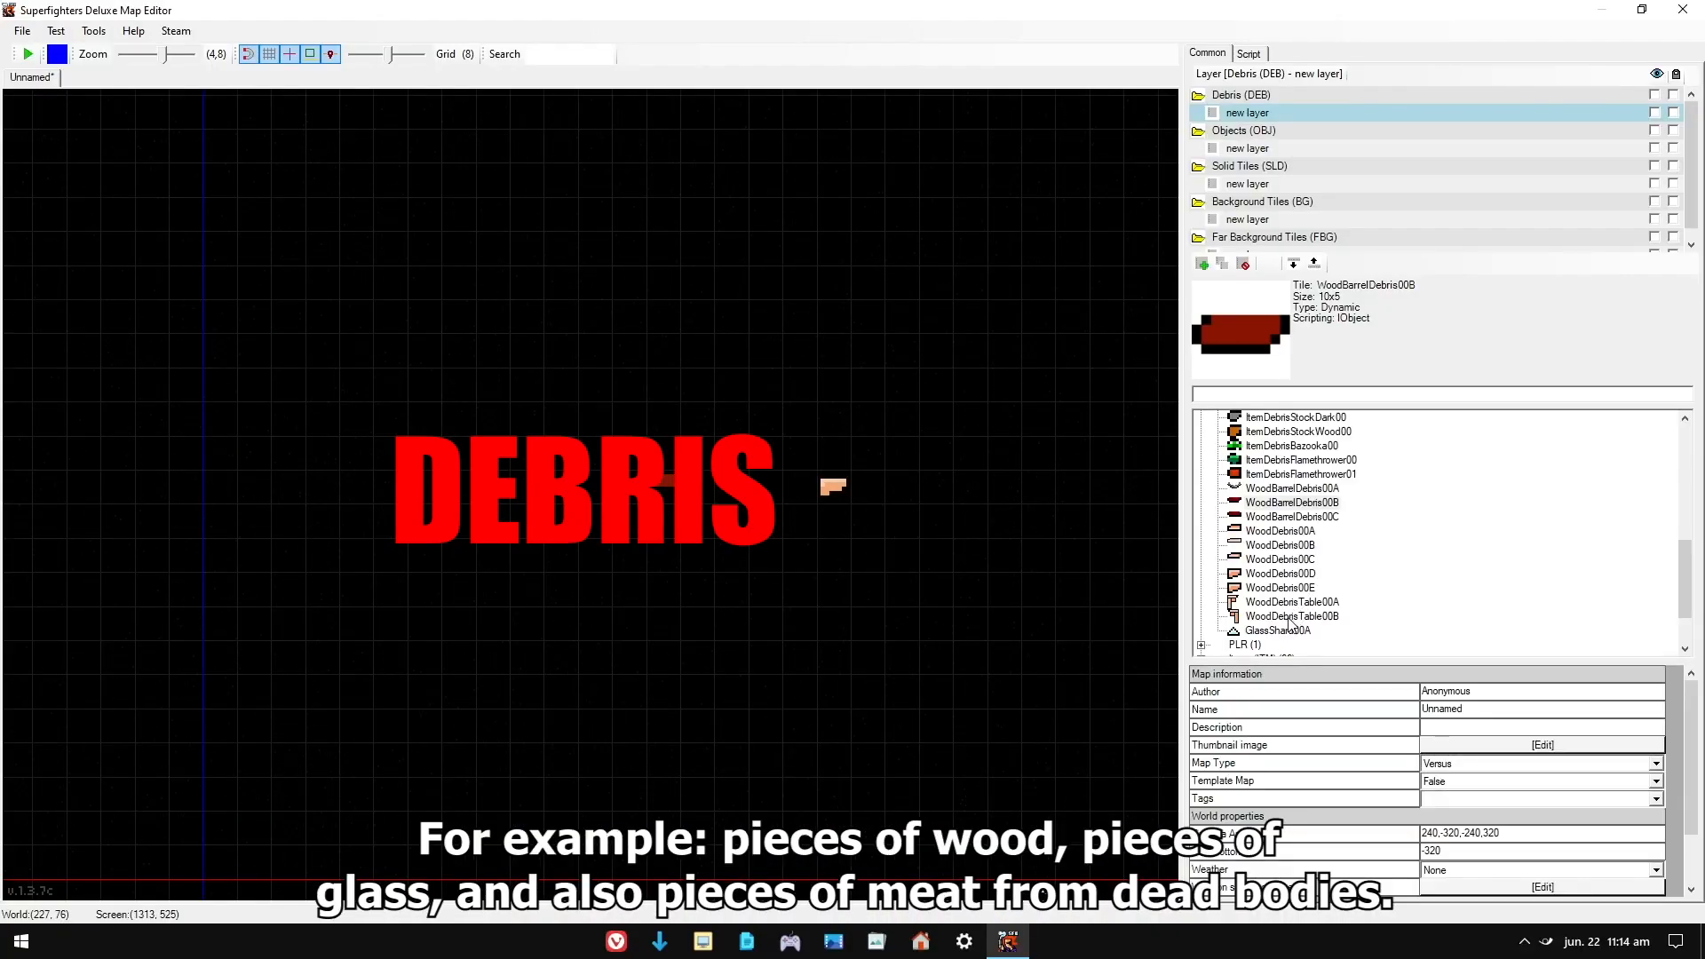
left_click(1289, 615)
left_click(942, 489)
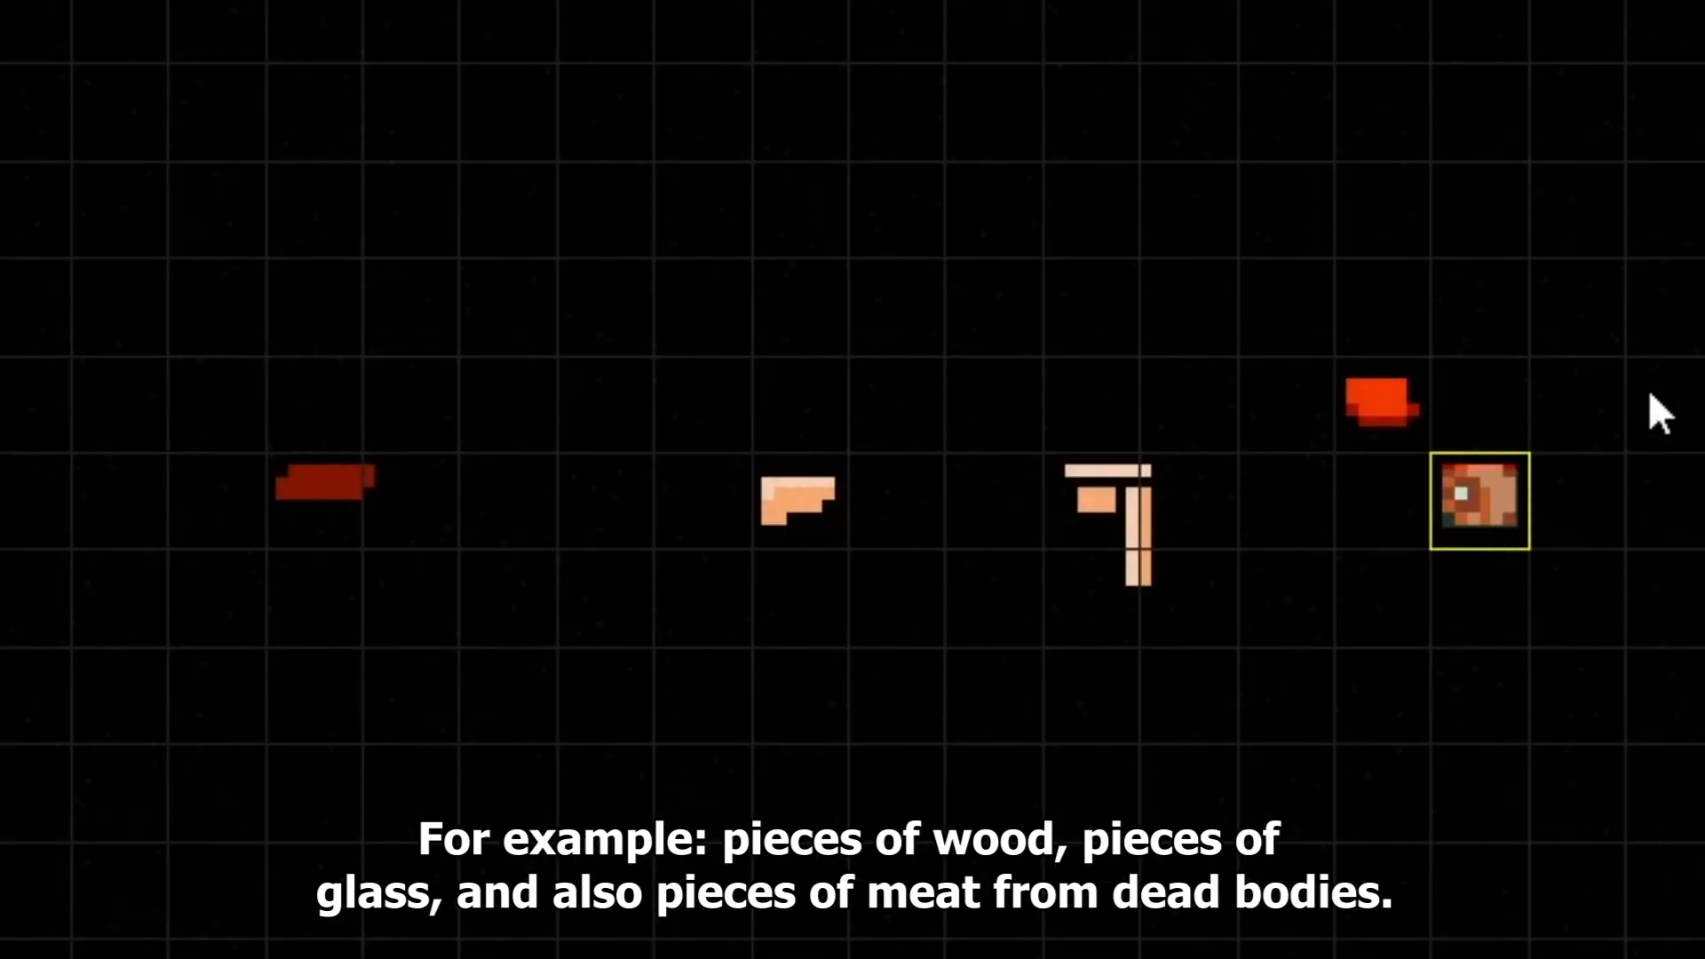
- Add Giblet03 and Giblet02 next to the other giblets beside the wood debris
left_click_drag(1704, 533, 1664, 586)
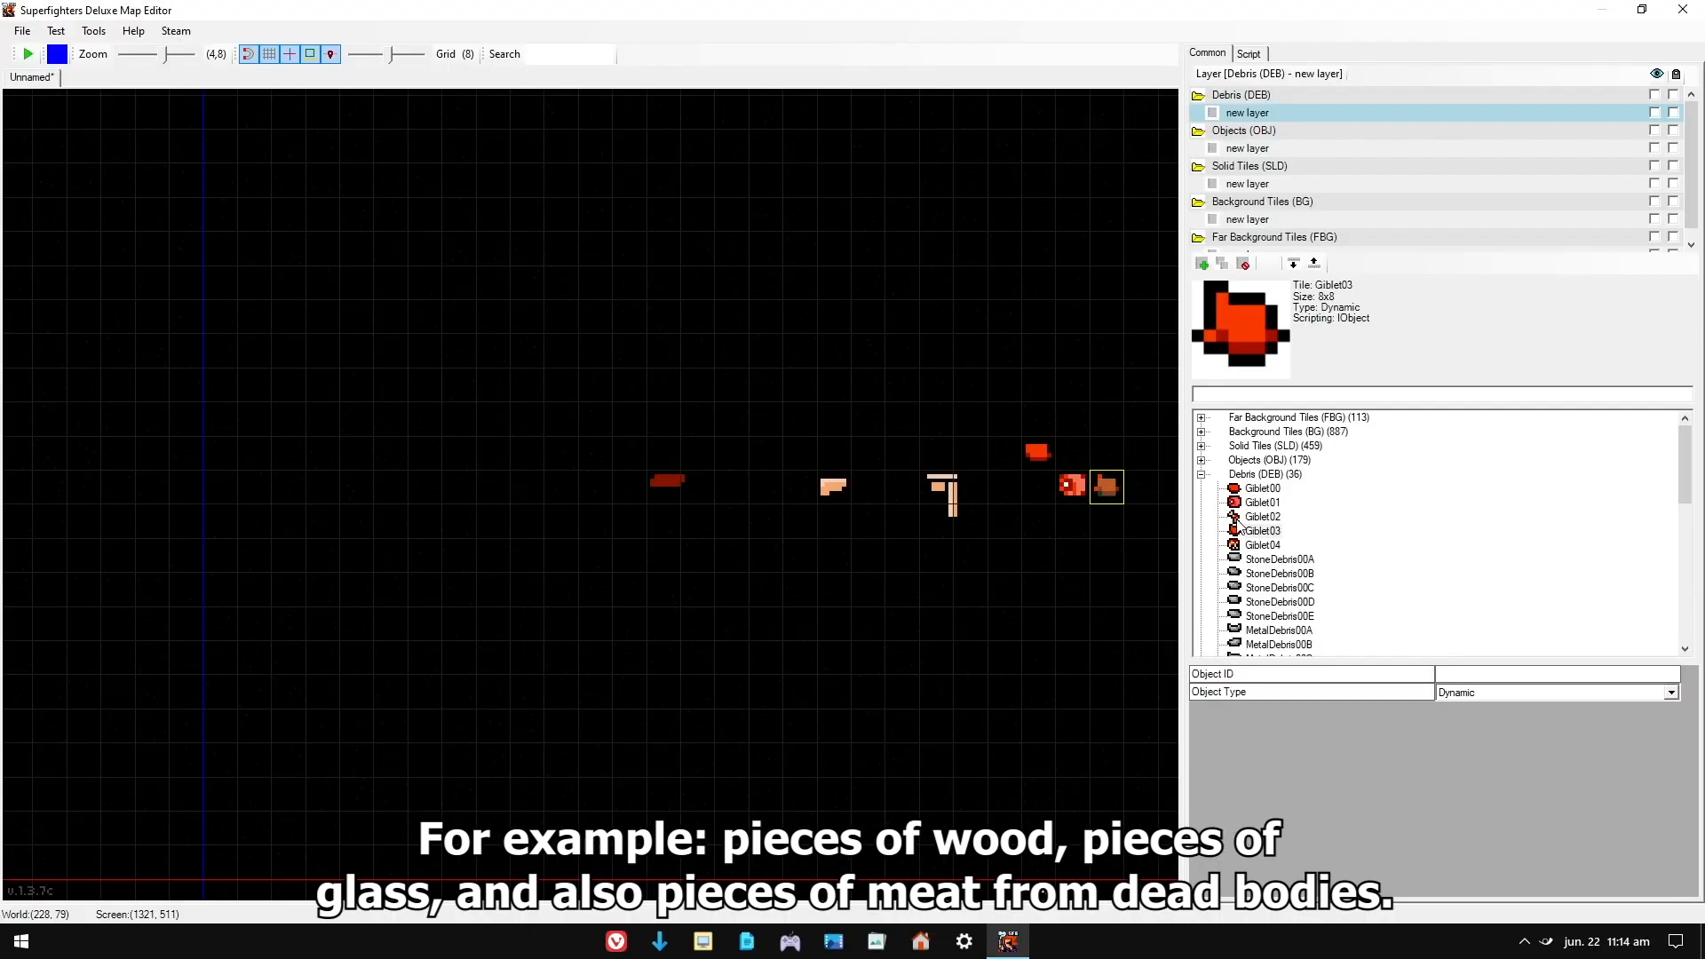
left_click_drag(1262, 517, 1073, 455)
left_click(1142, 403)
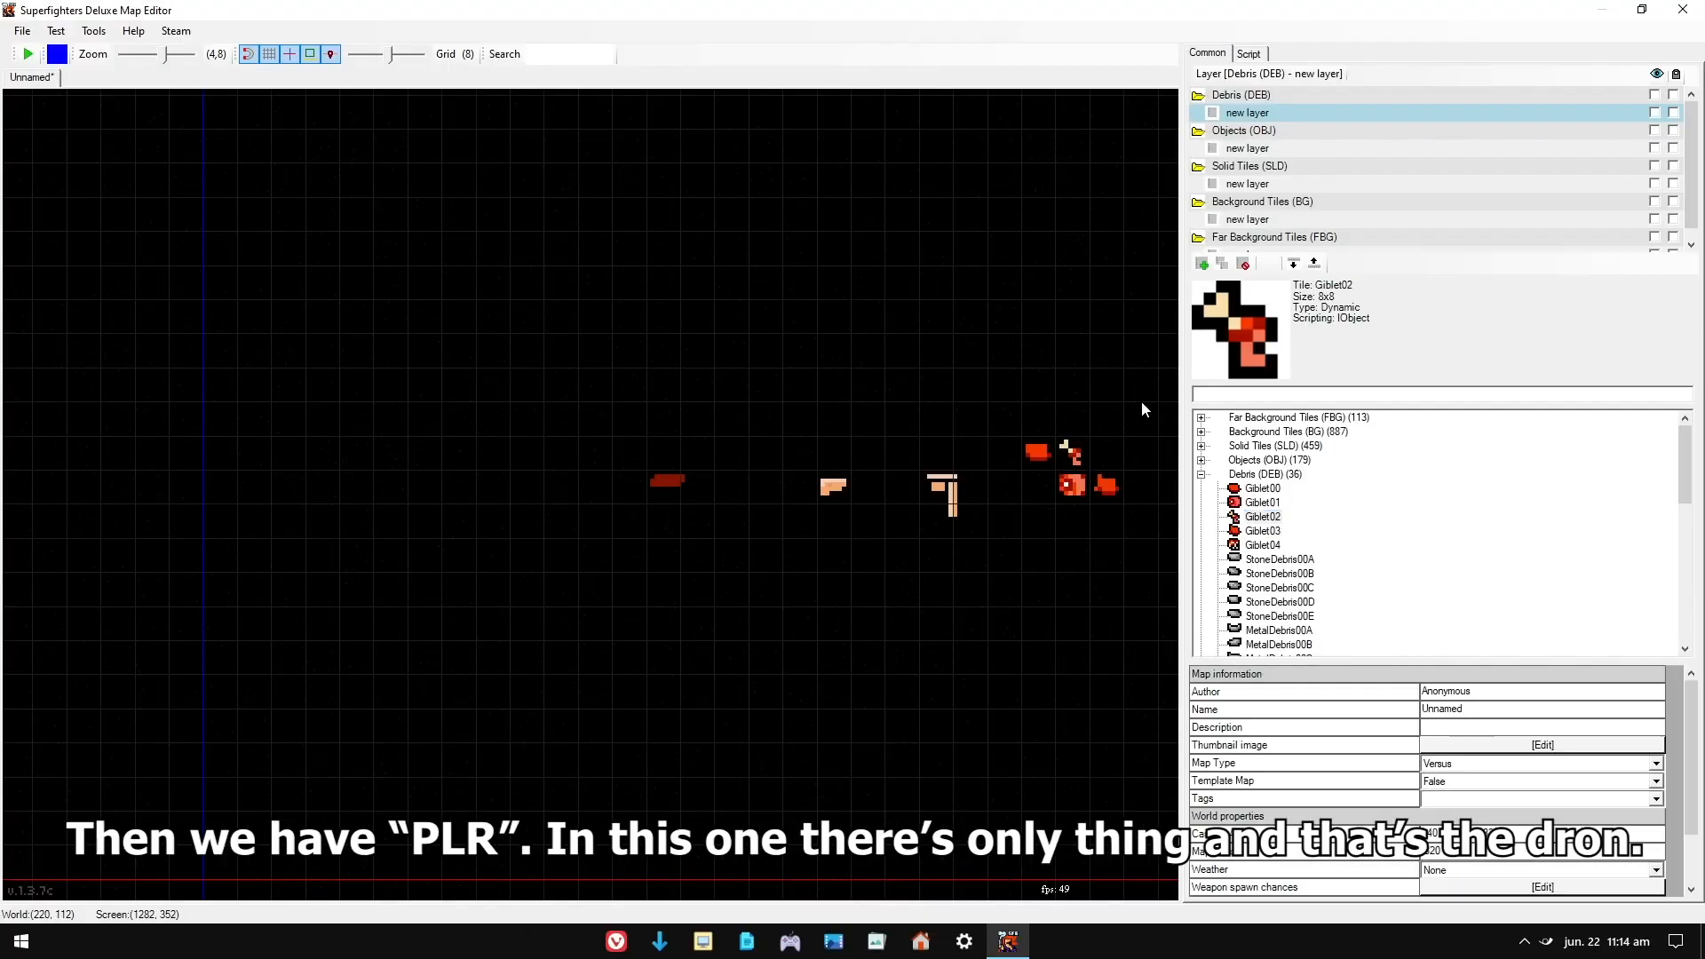
- Close the Debris category and select the Streetsweeper tile in the PLR category
left_click(1201, 474)
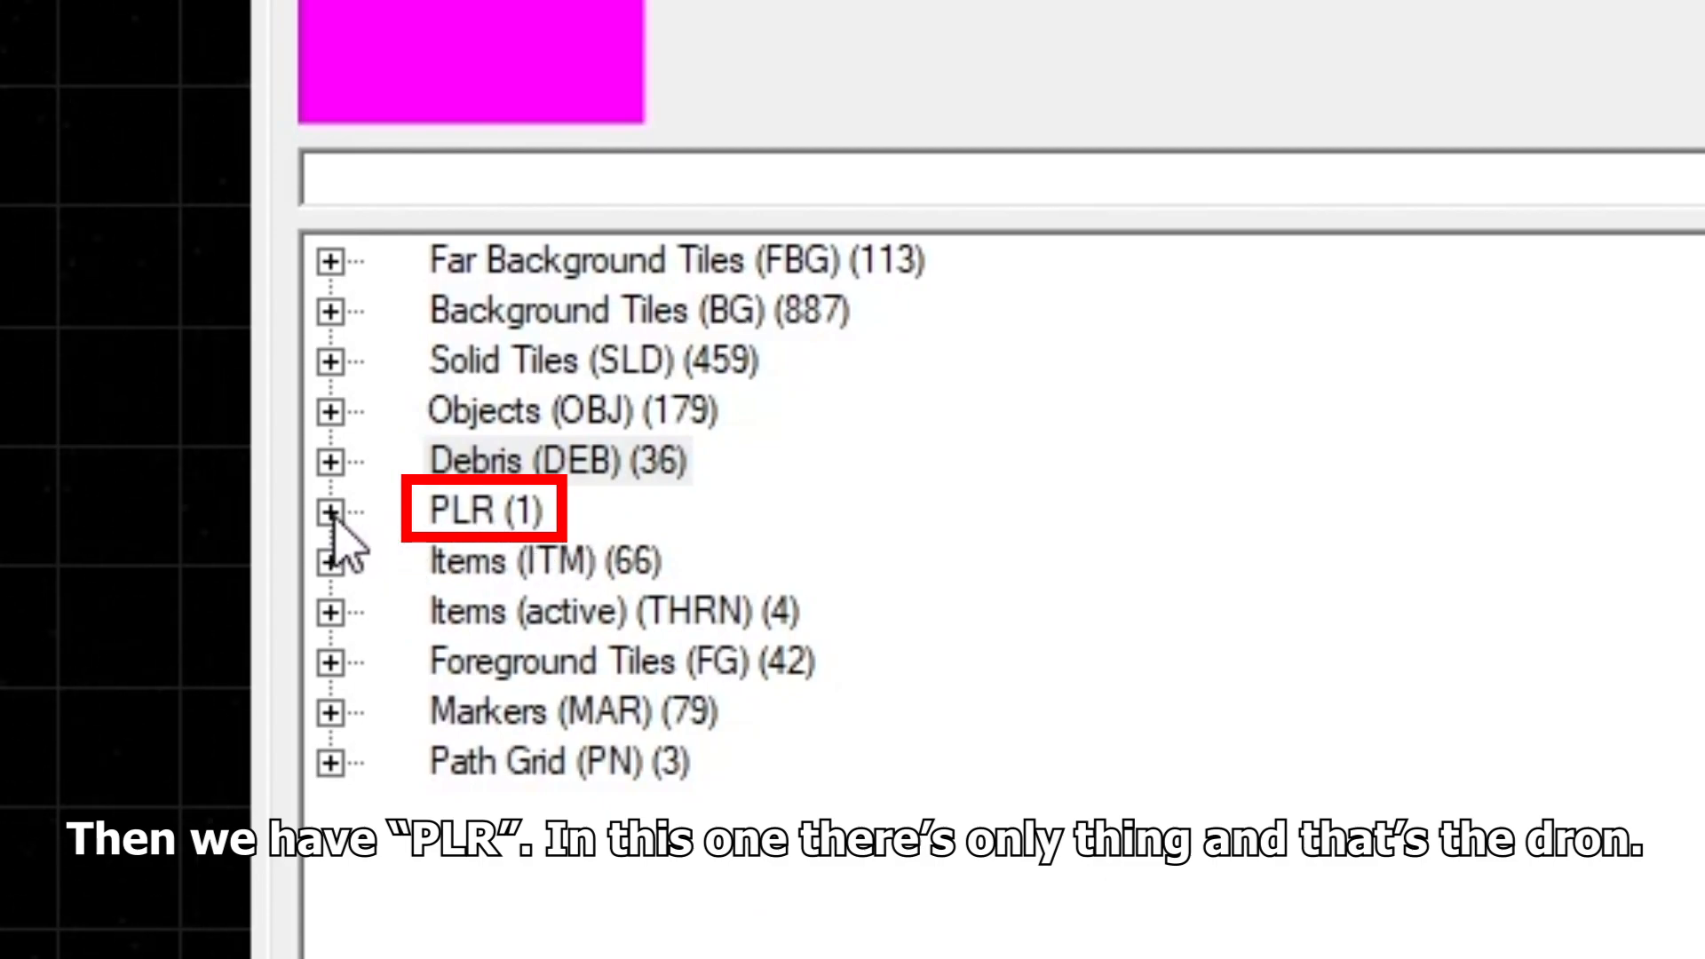
left_click(331, 512)
left_click(612, 563)
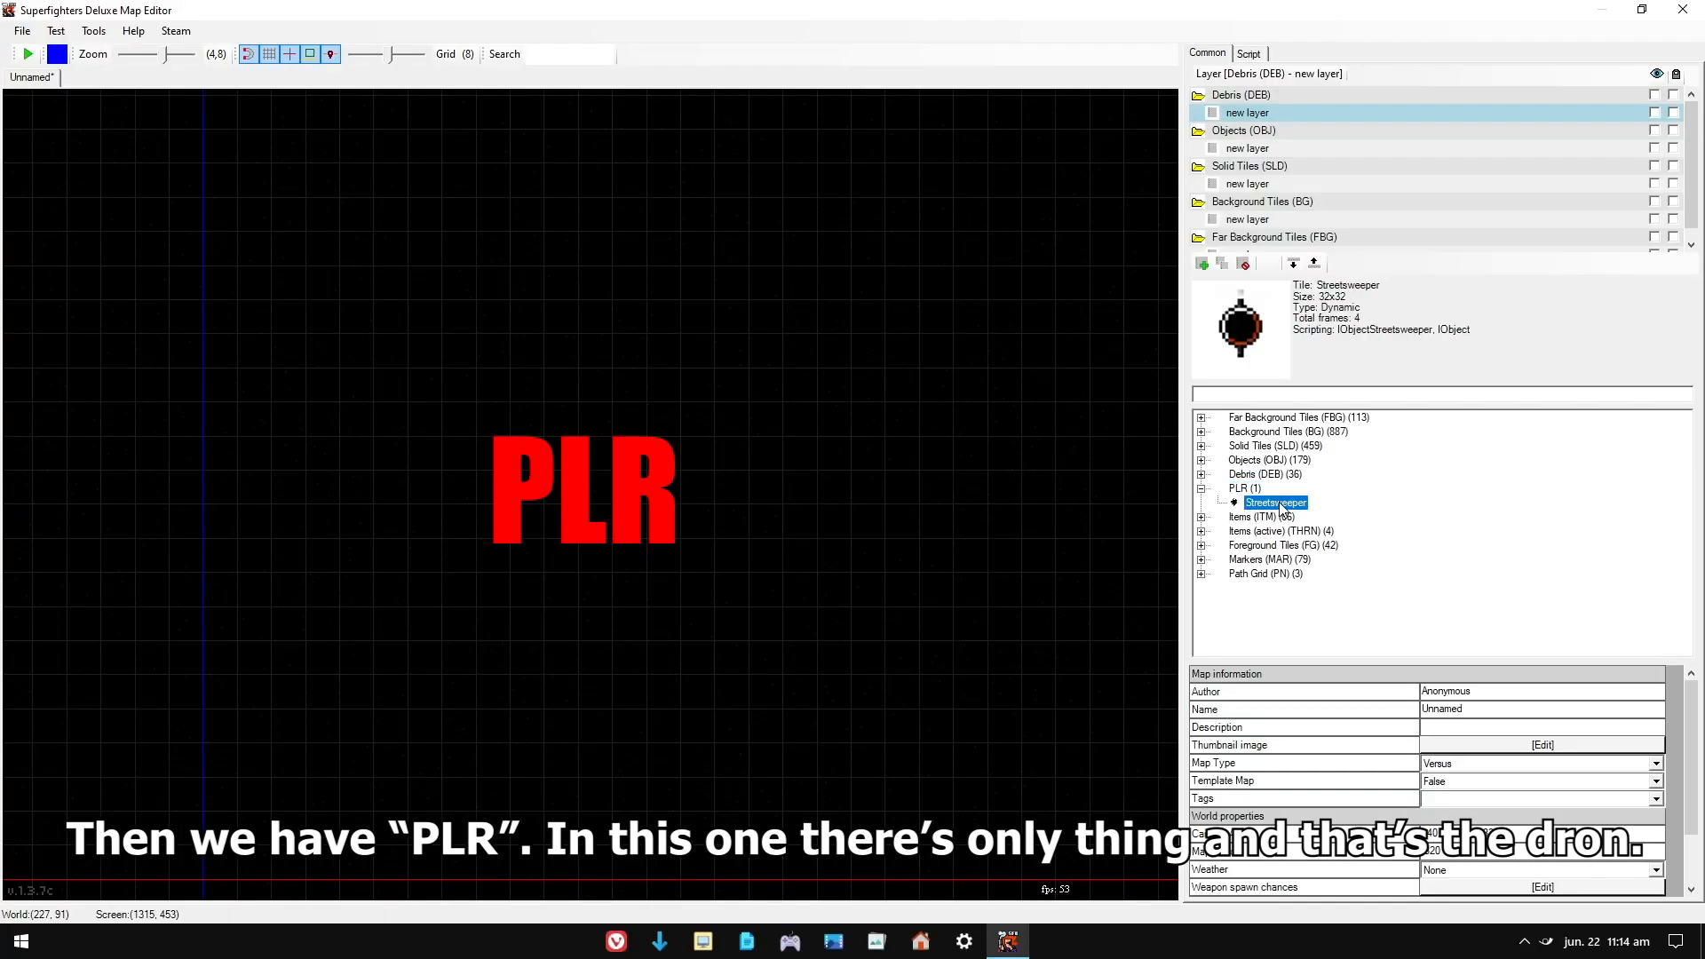
- Place the Streetsweeper drone from the PLR category on the map and delete it again
left_click_drag(1282, 509, 748, 436)
left_click(934, 494)
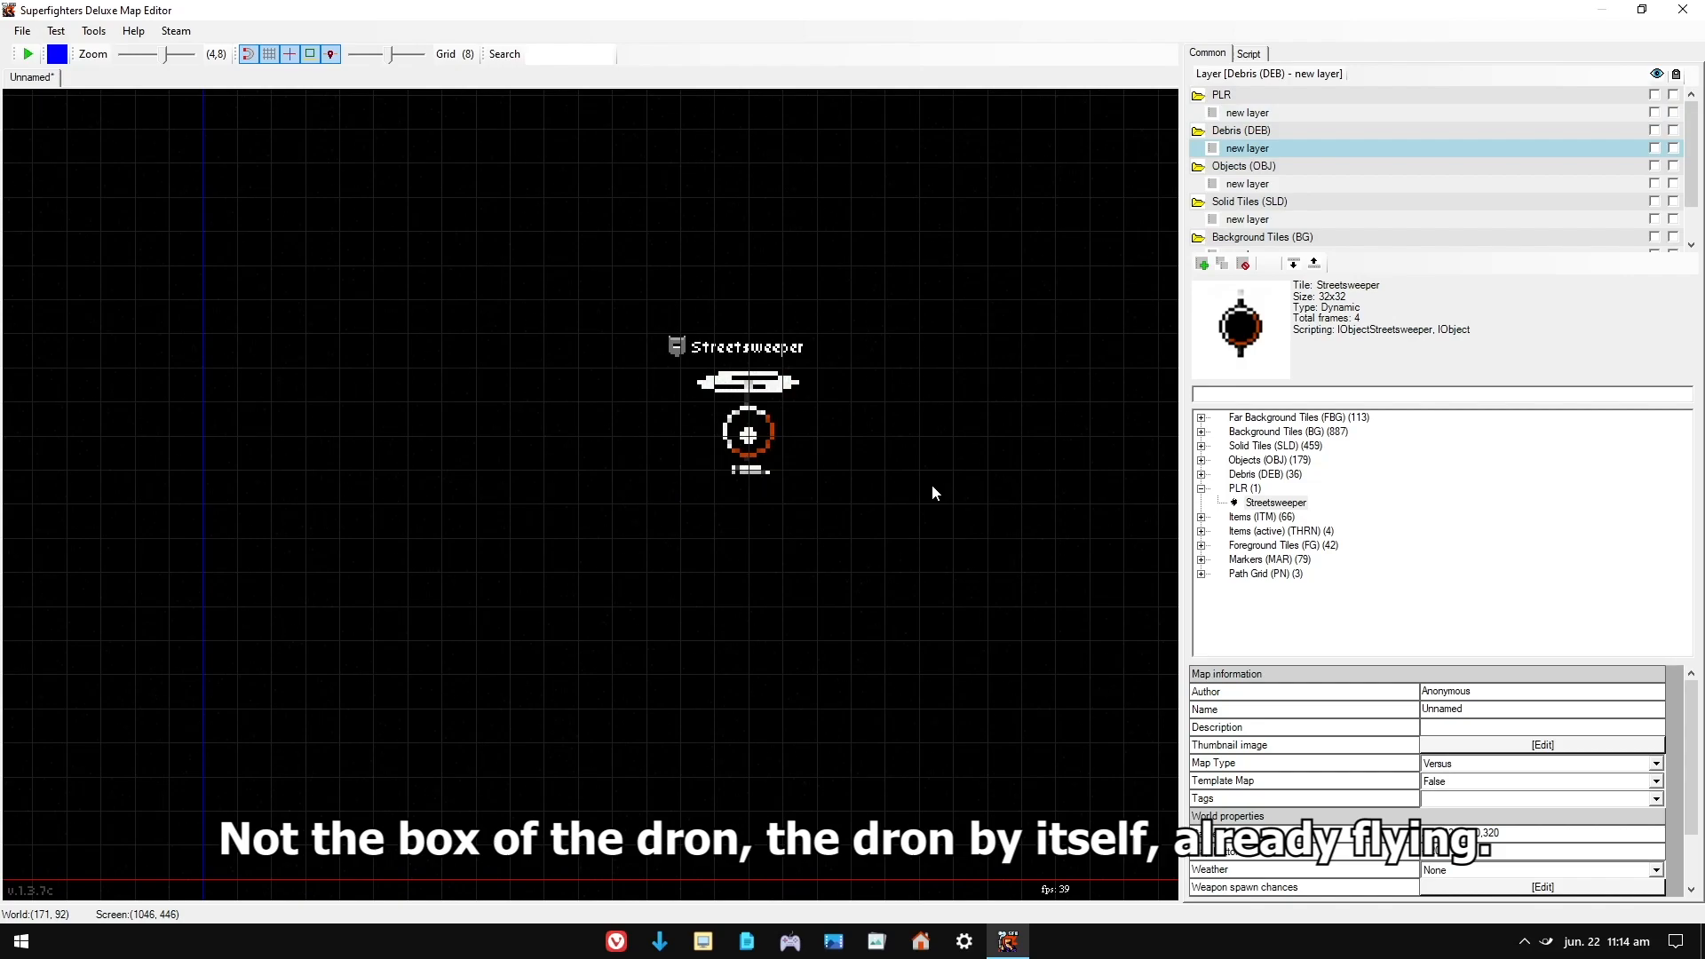
left_click_drag(1004, 533, 529, 300)
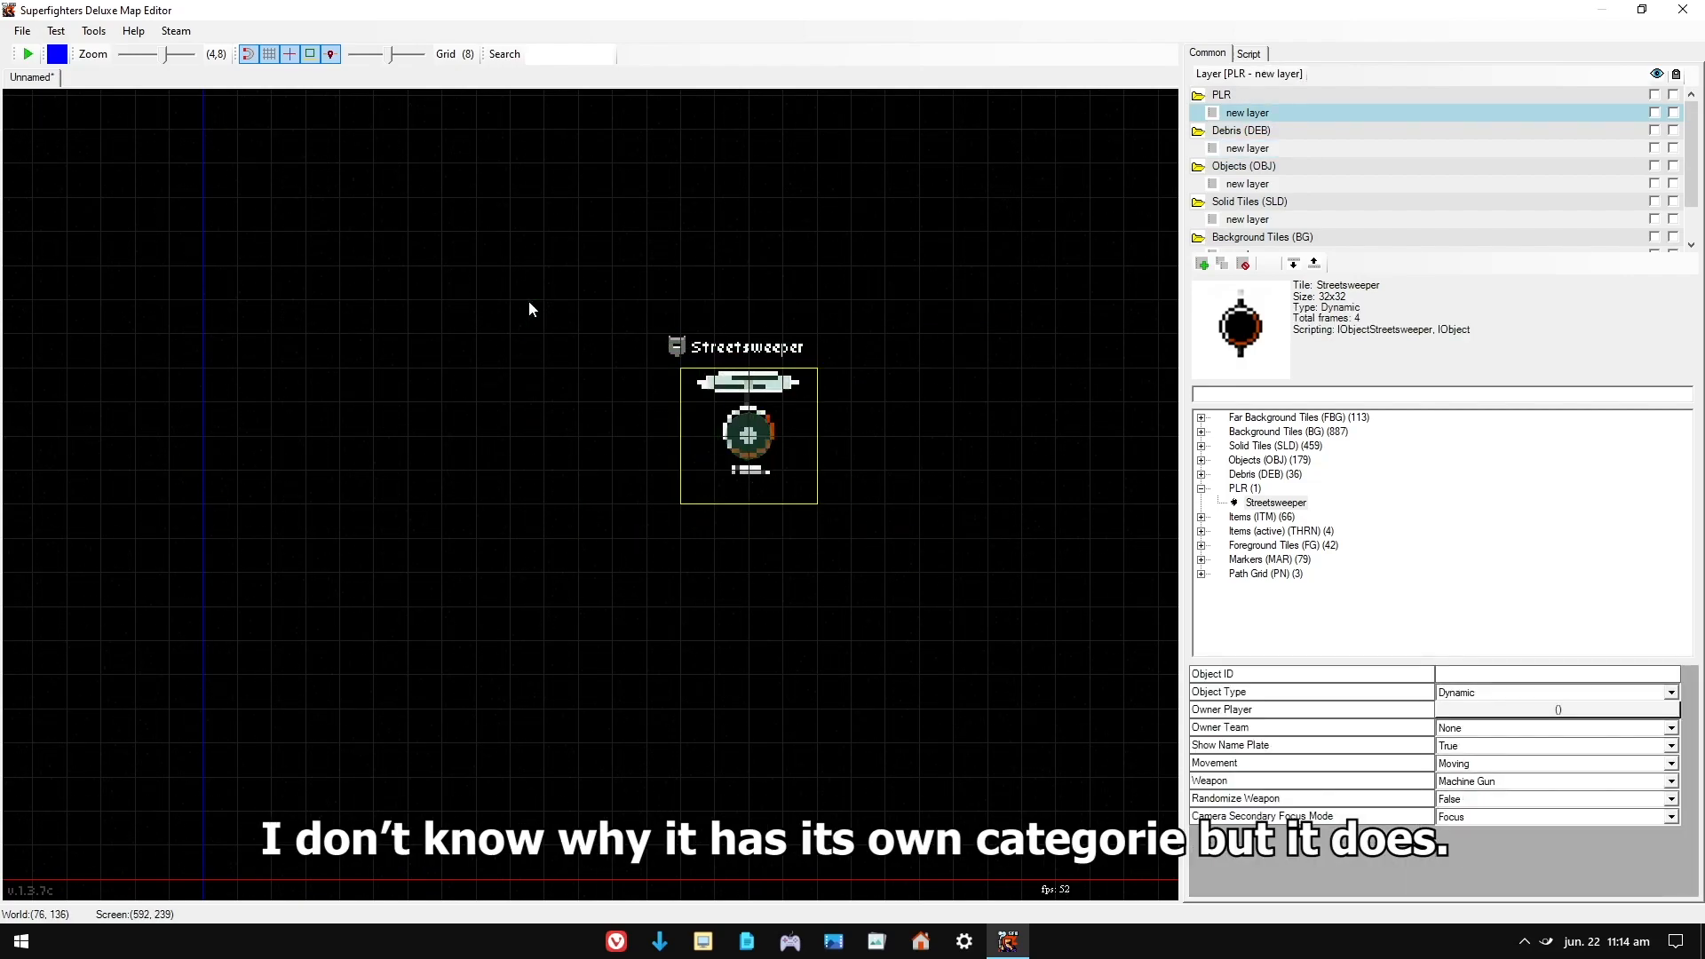
key("Delete")
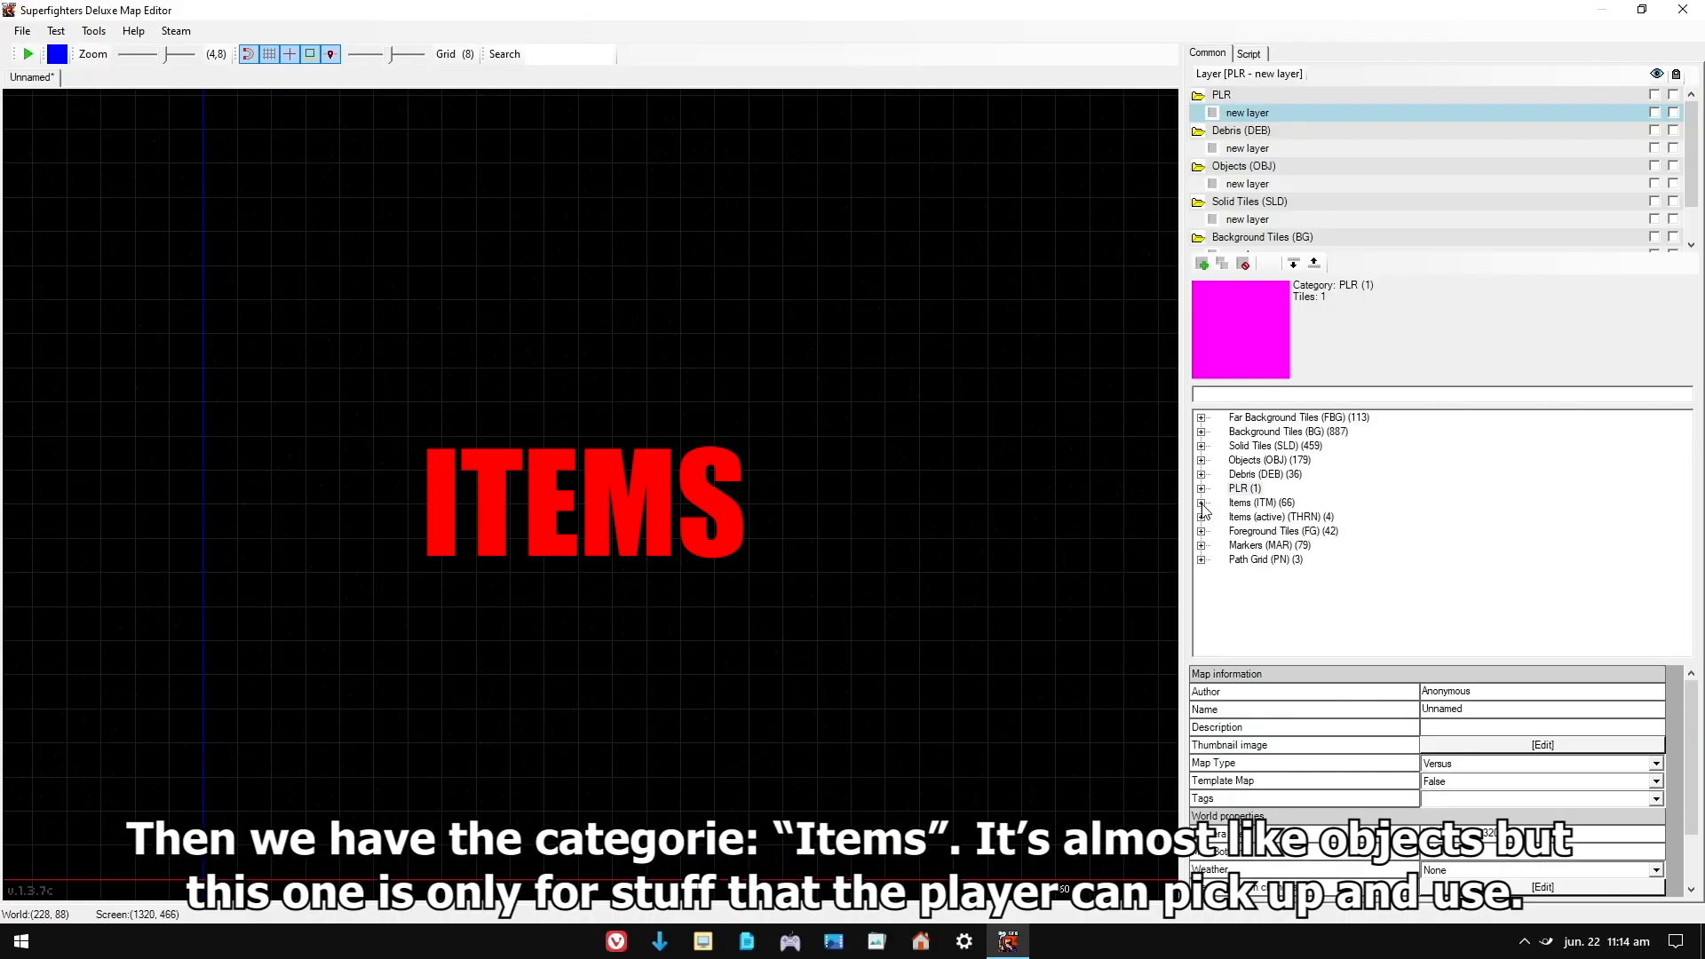
- Place a Baseball, a Chair00 and a gun from the Items (ITM) category on the map
left_click(1201, 503)
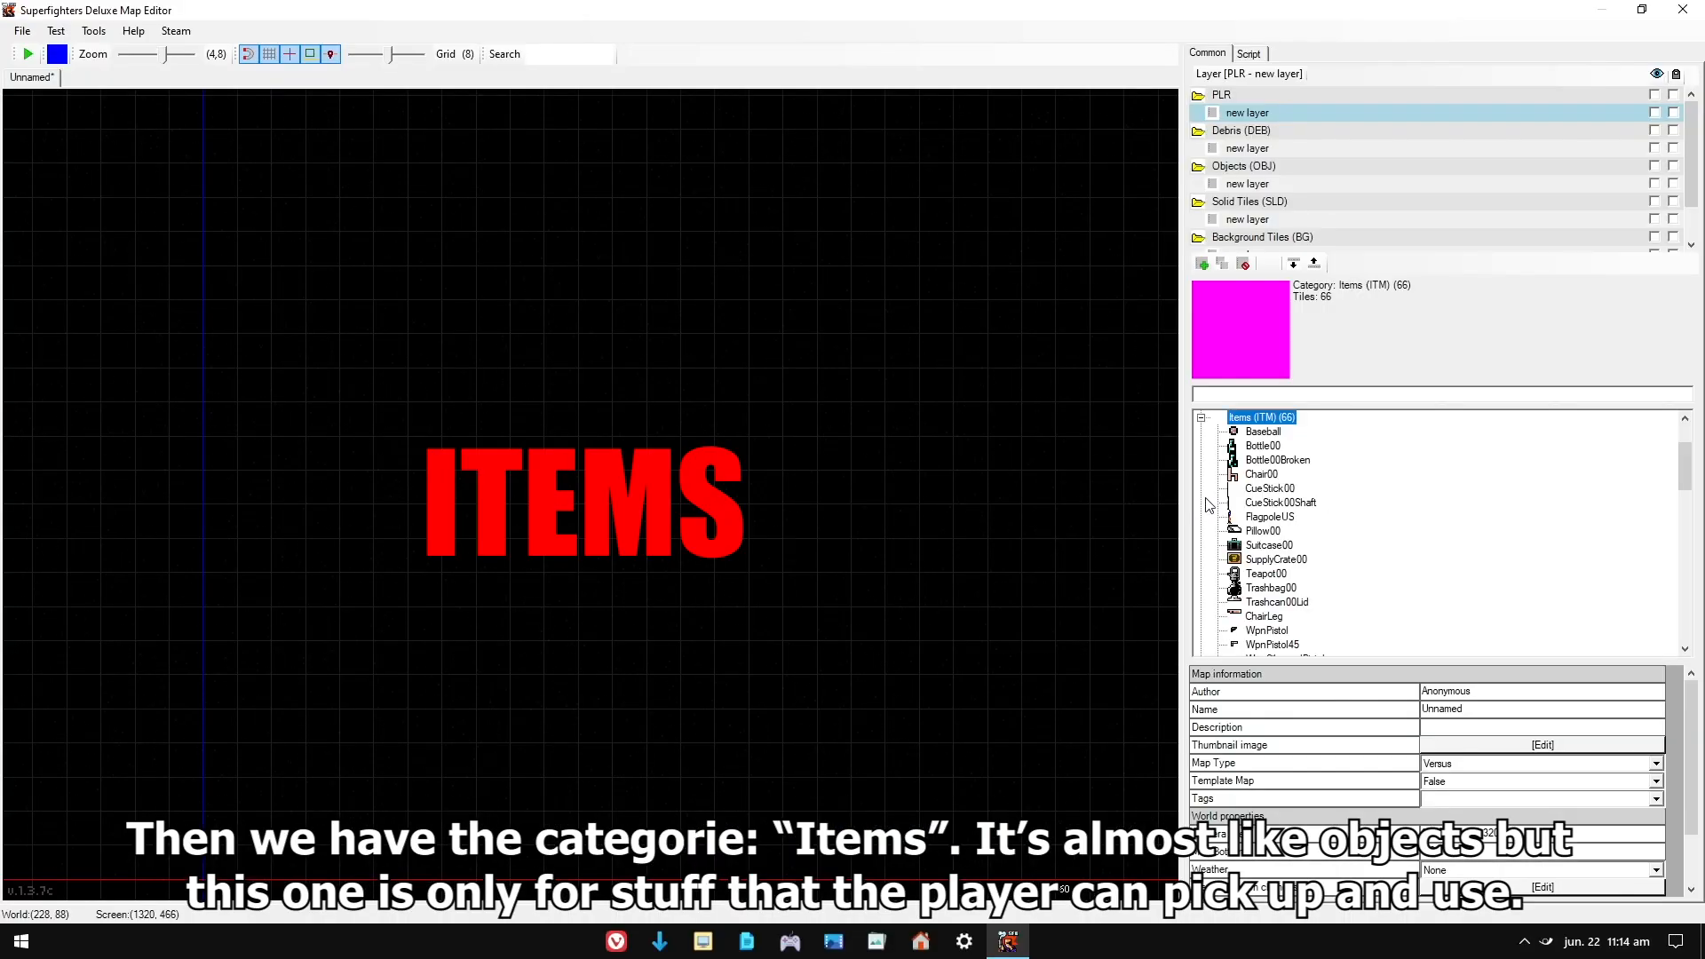
left_click(1264, 432)
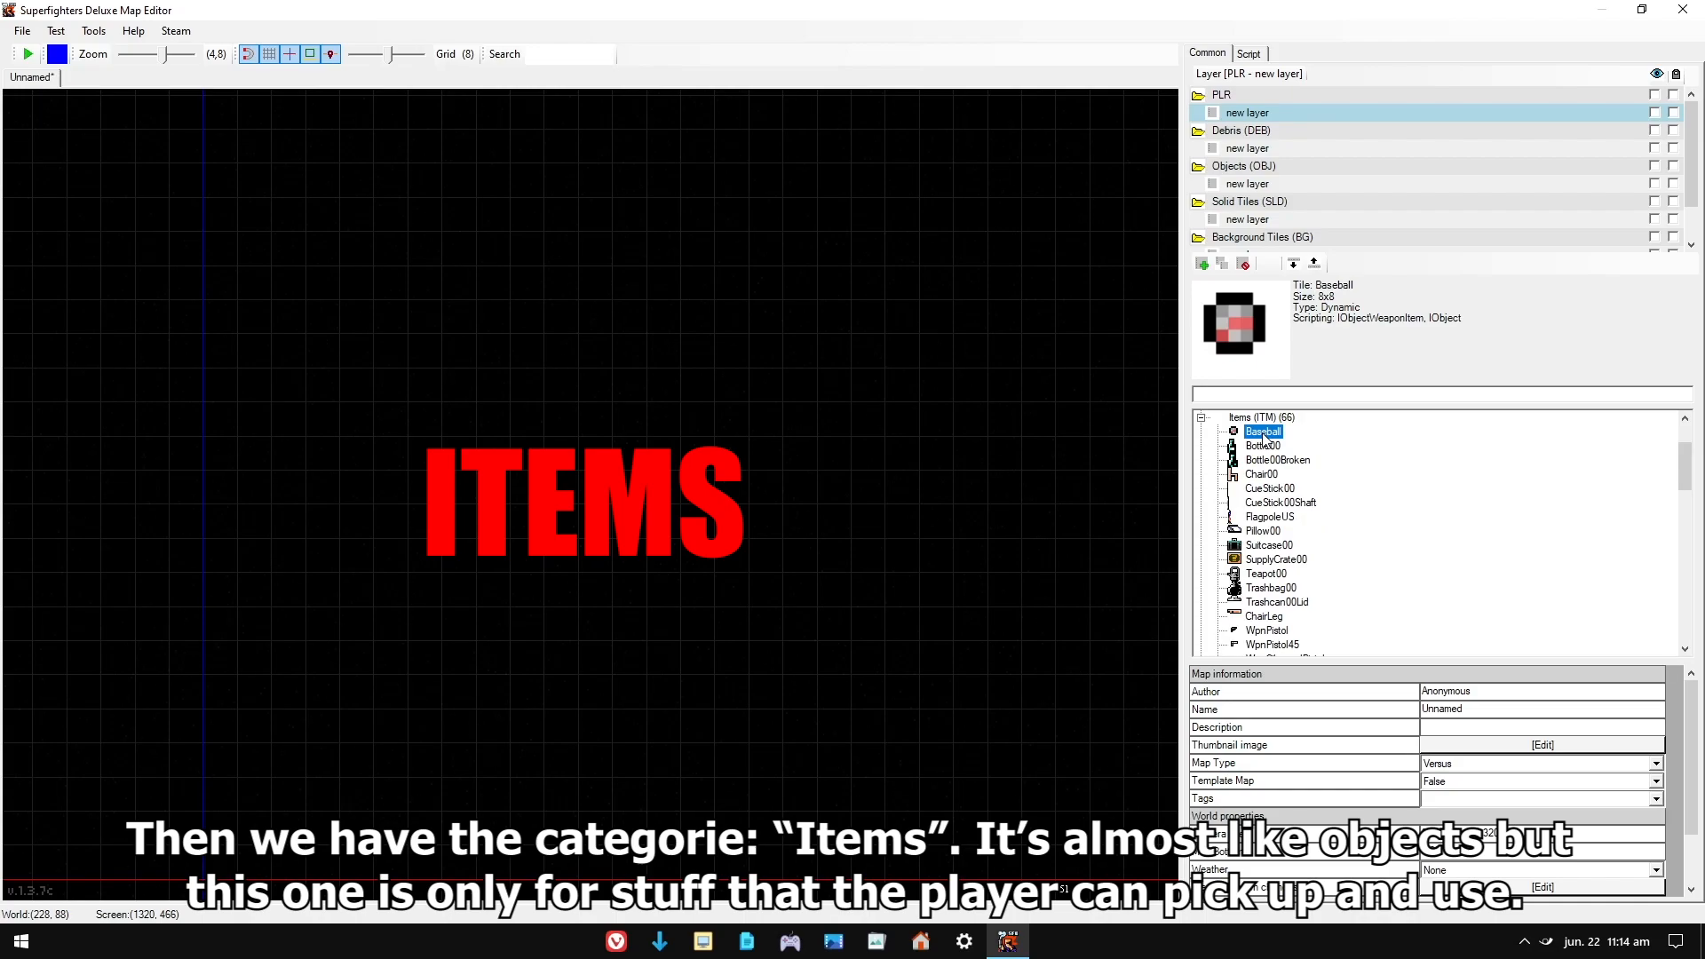
left_click(661, 347)
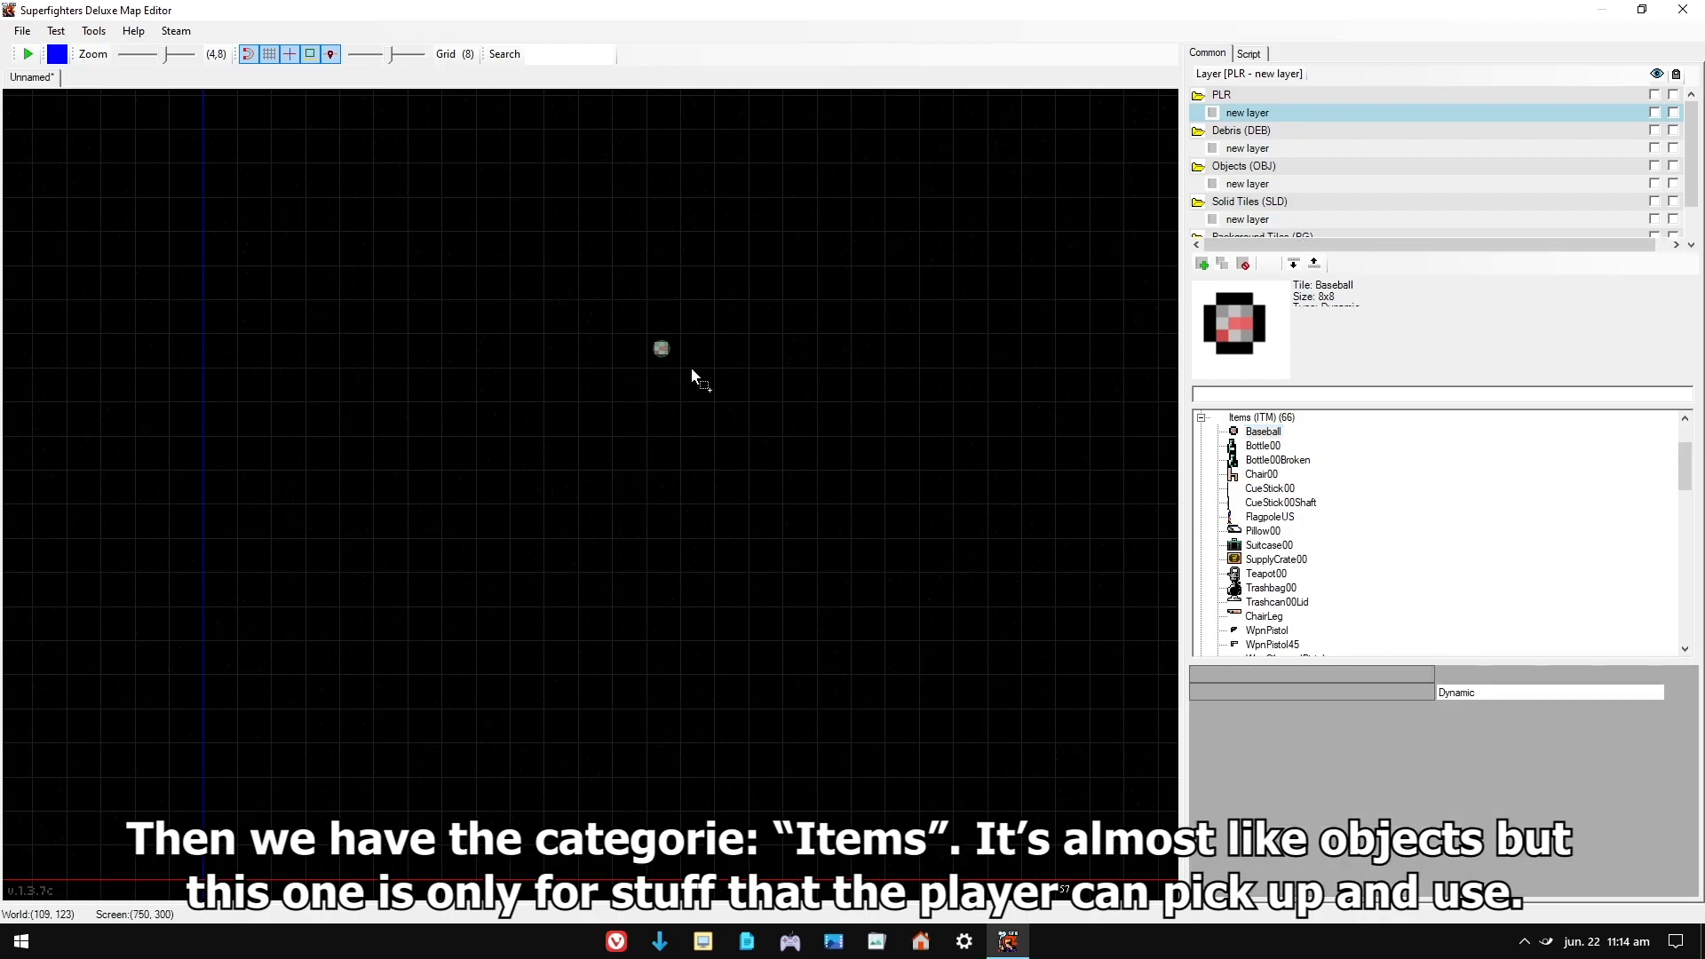
left_click(1262, 474)
left_click(835, 393)
left_click(984, 453)
scroll(1280, 491, "down", 5)
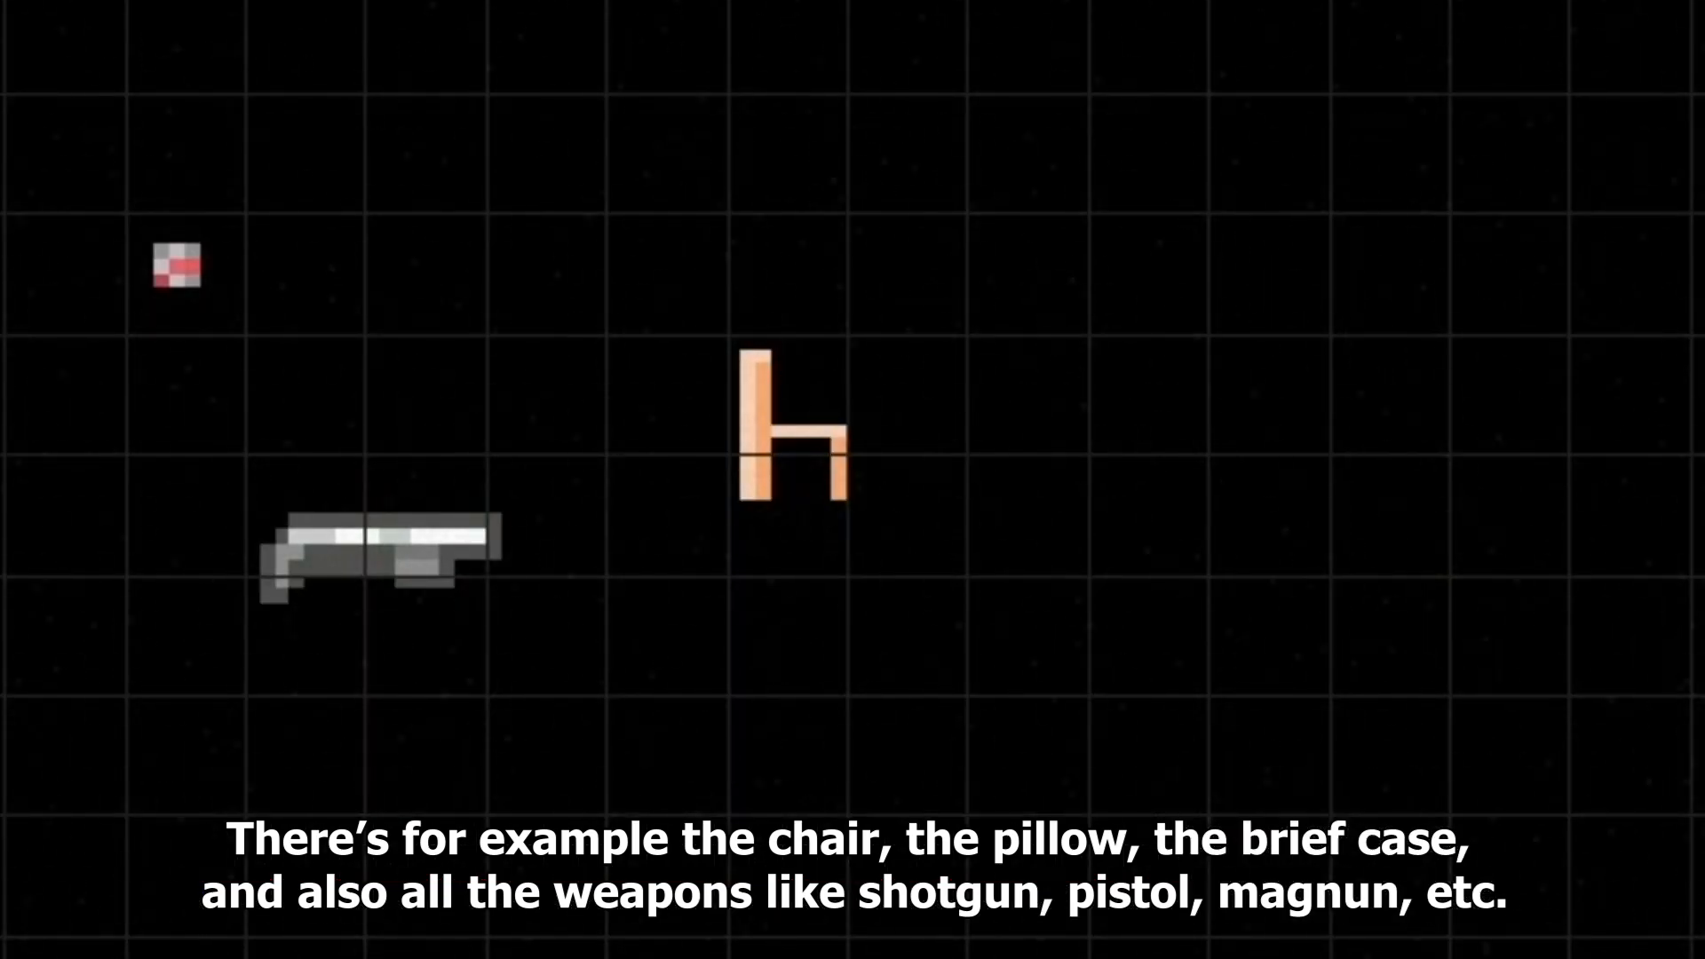
left_click(482, 816)
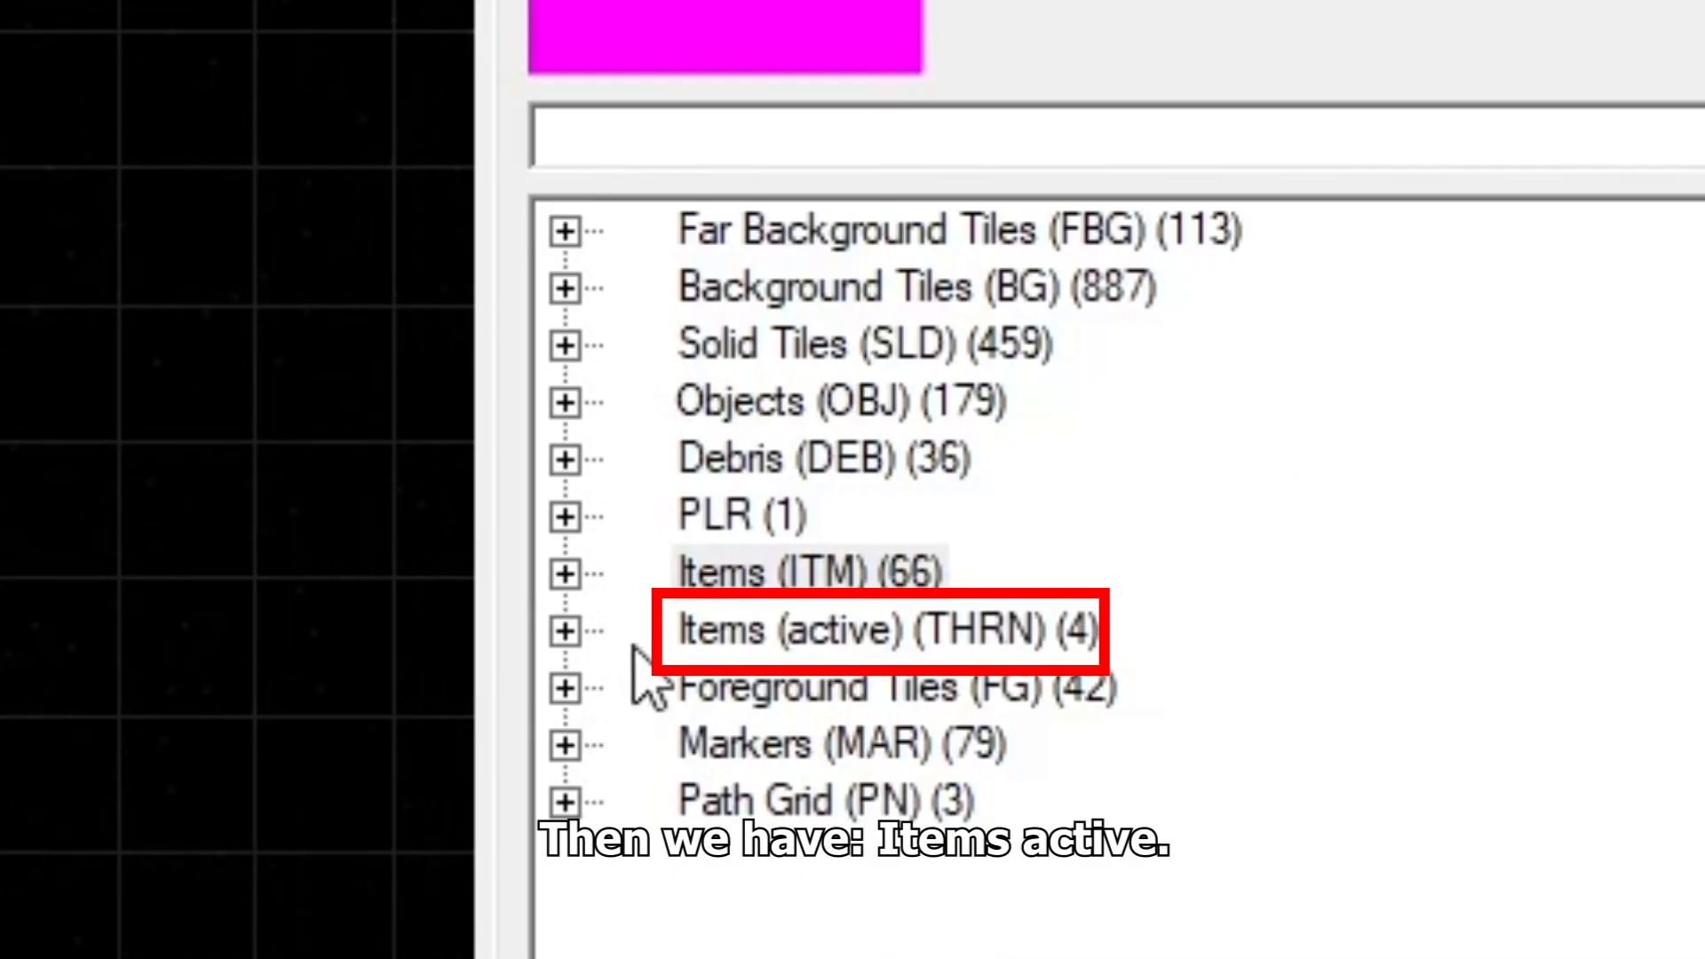
- Examine the thrown weapons in the Items (active) (THRN) category, including WpnGrenadesThrown and WpnMolotovsThrown
left_click(799, 644)
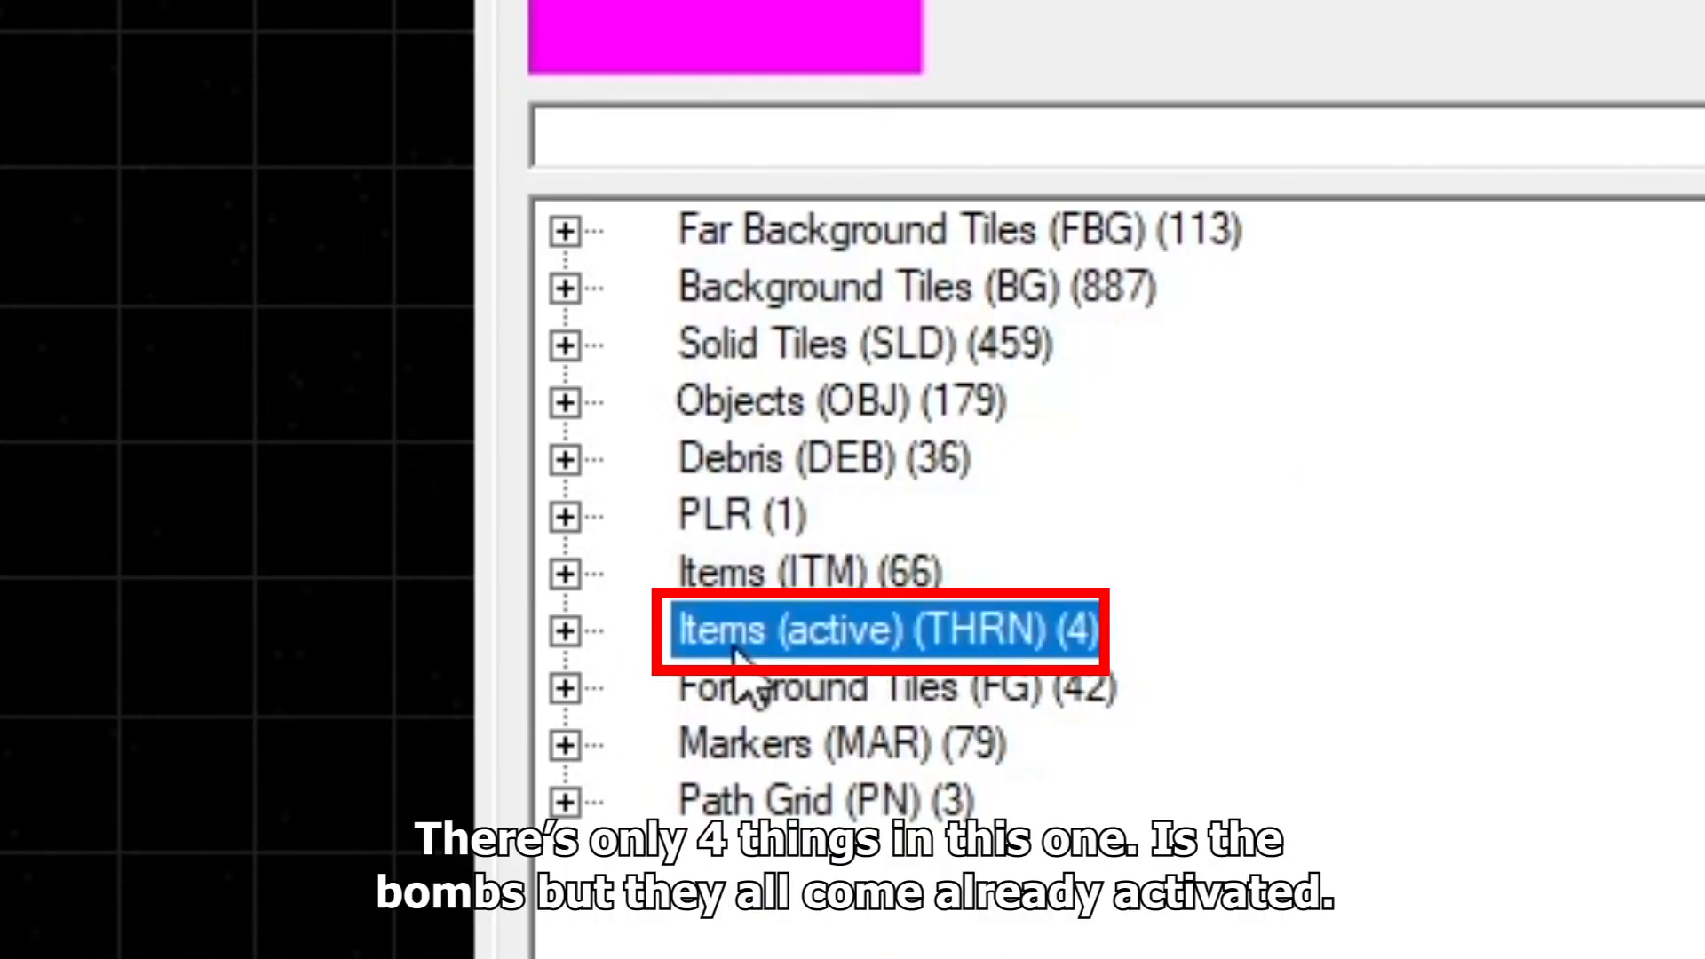
left_click(565, 631)
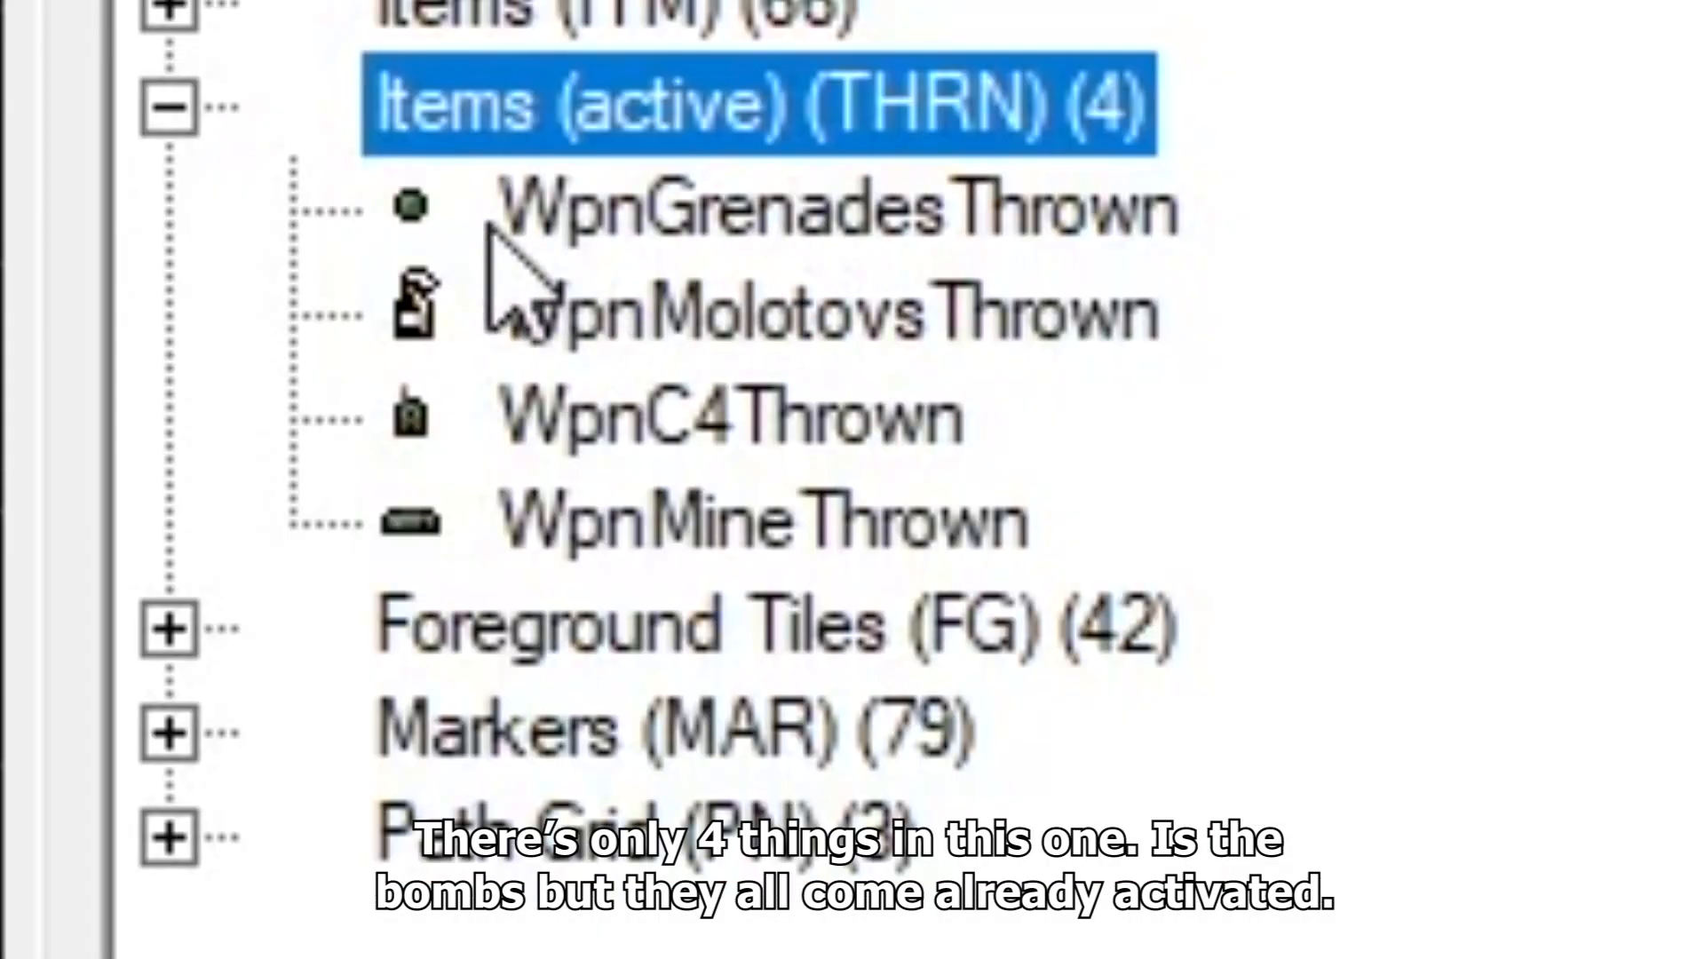
left_click(1264, 532)
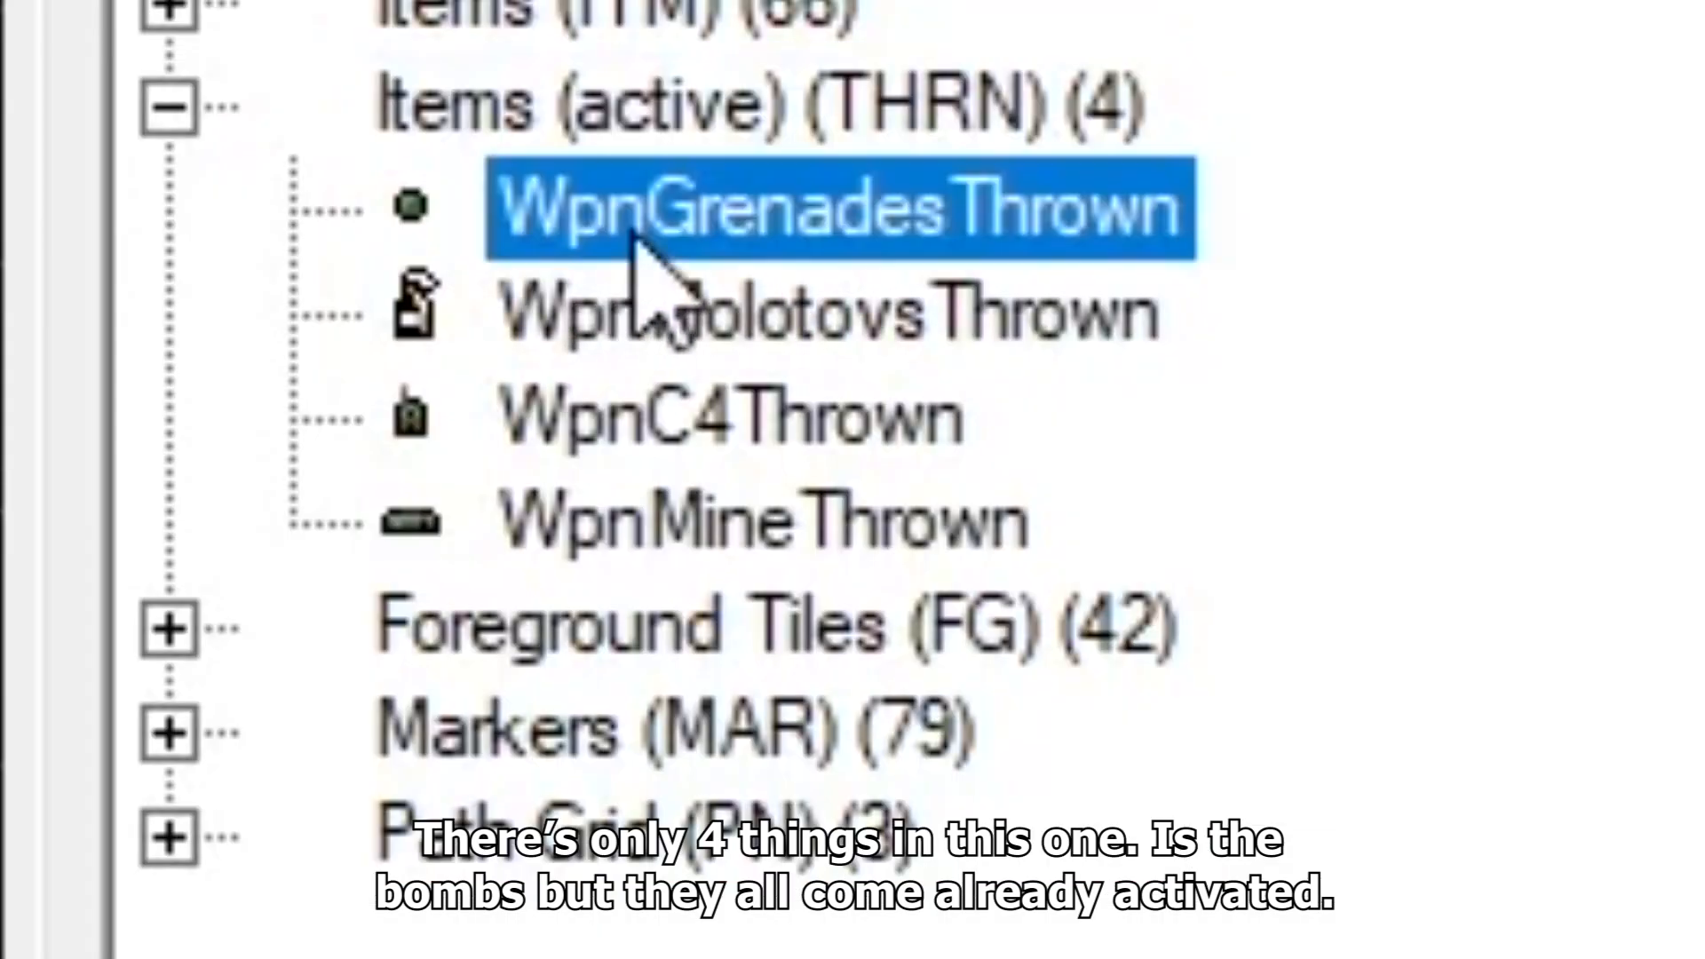
left_click(1269, 546)
left_click(706, 427)
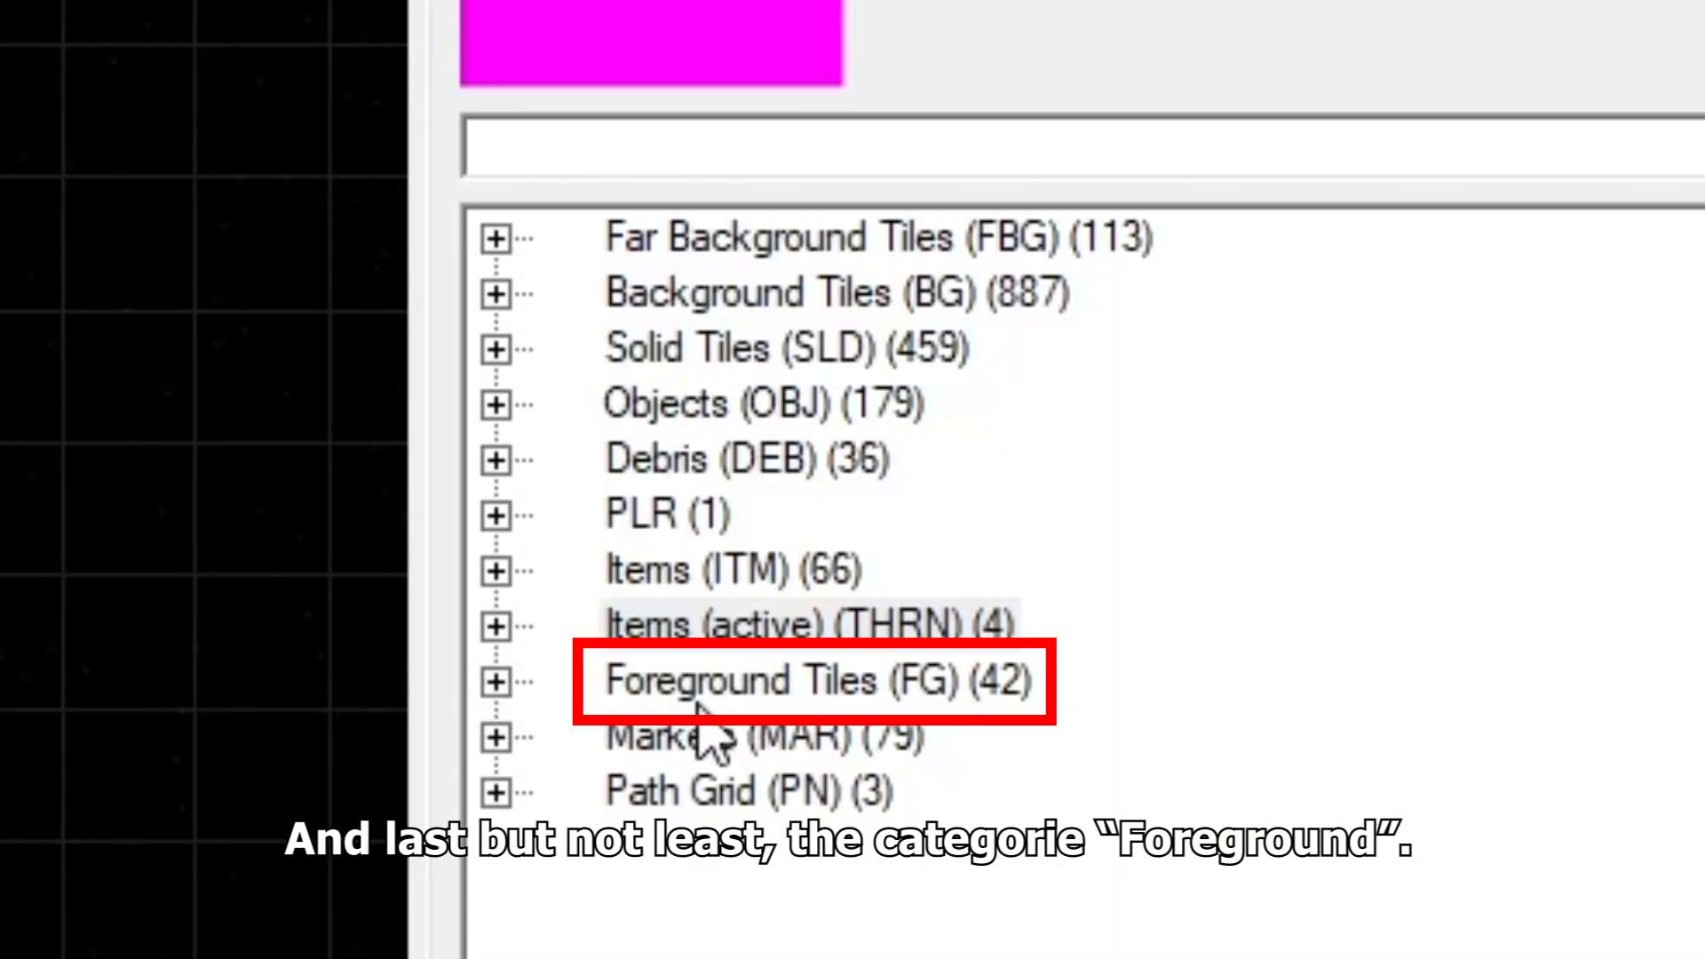
- Place the Sampan00 boat from the Foreground Tiles (FG) category on the map and a Sawblade00 above its deck
left_click(799, 686)
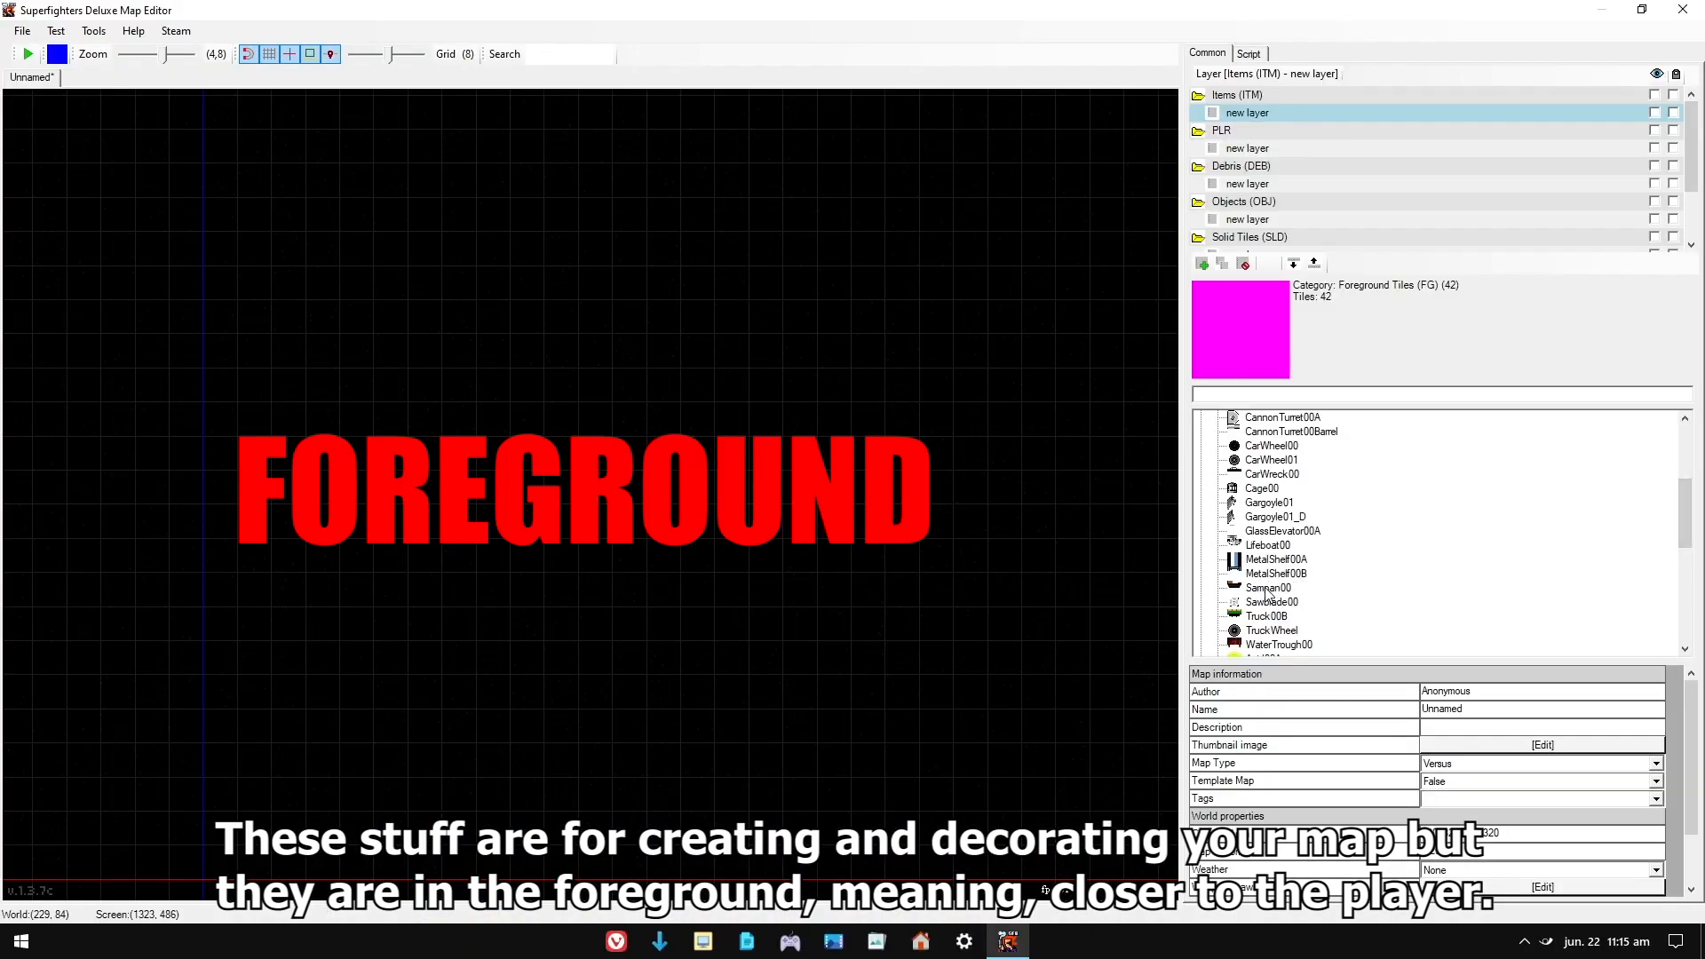
left_click_drag(1280, 595, 636, 487)
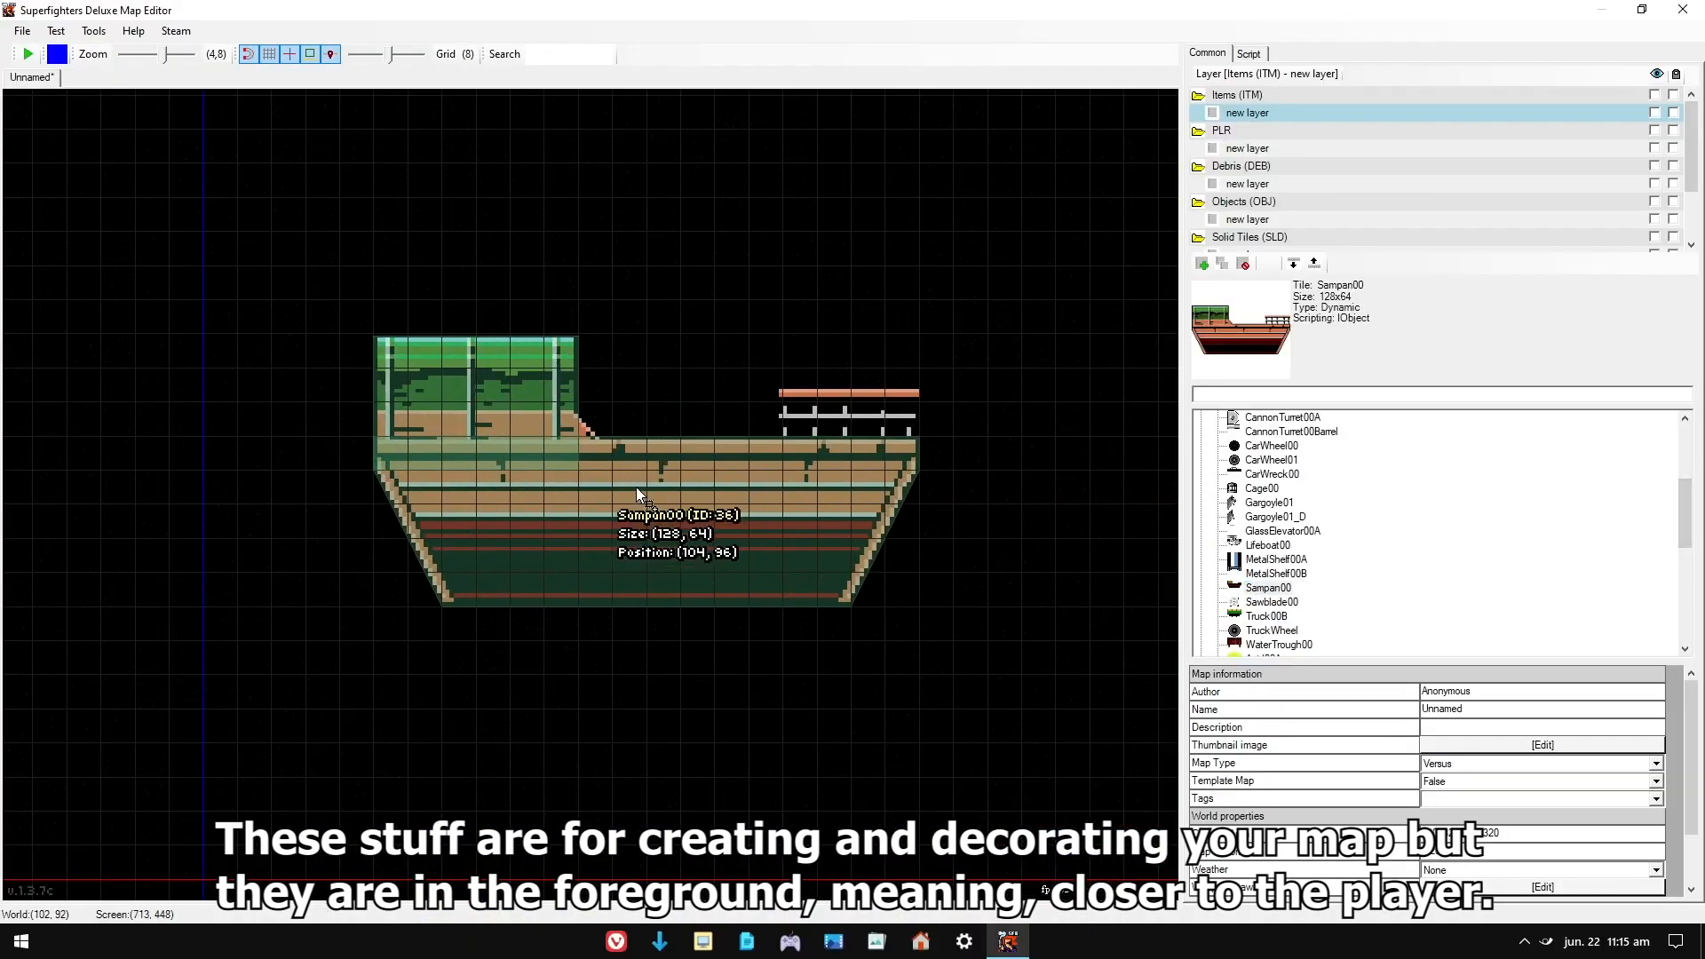
left_click(977, 314)
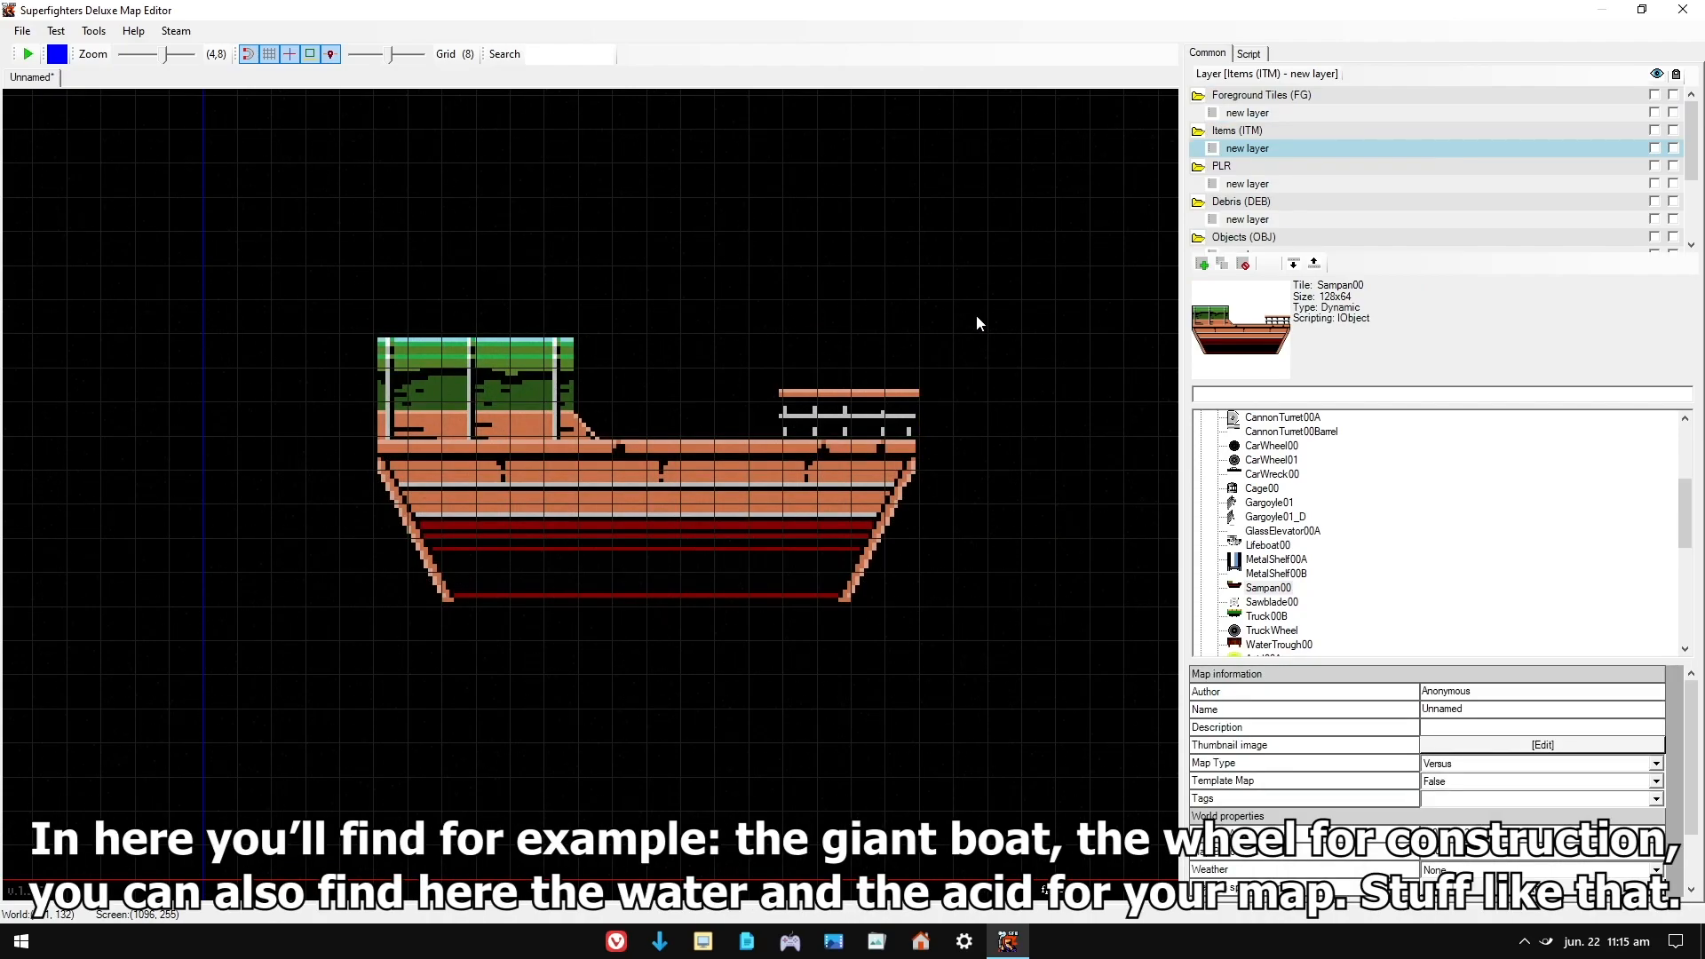
left_click(1275, 603)
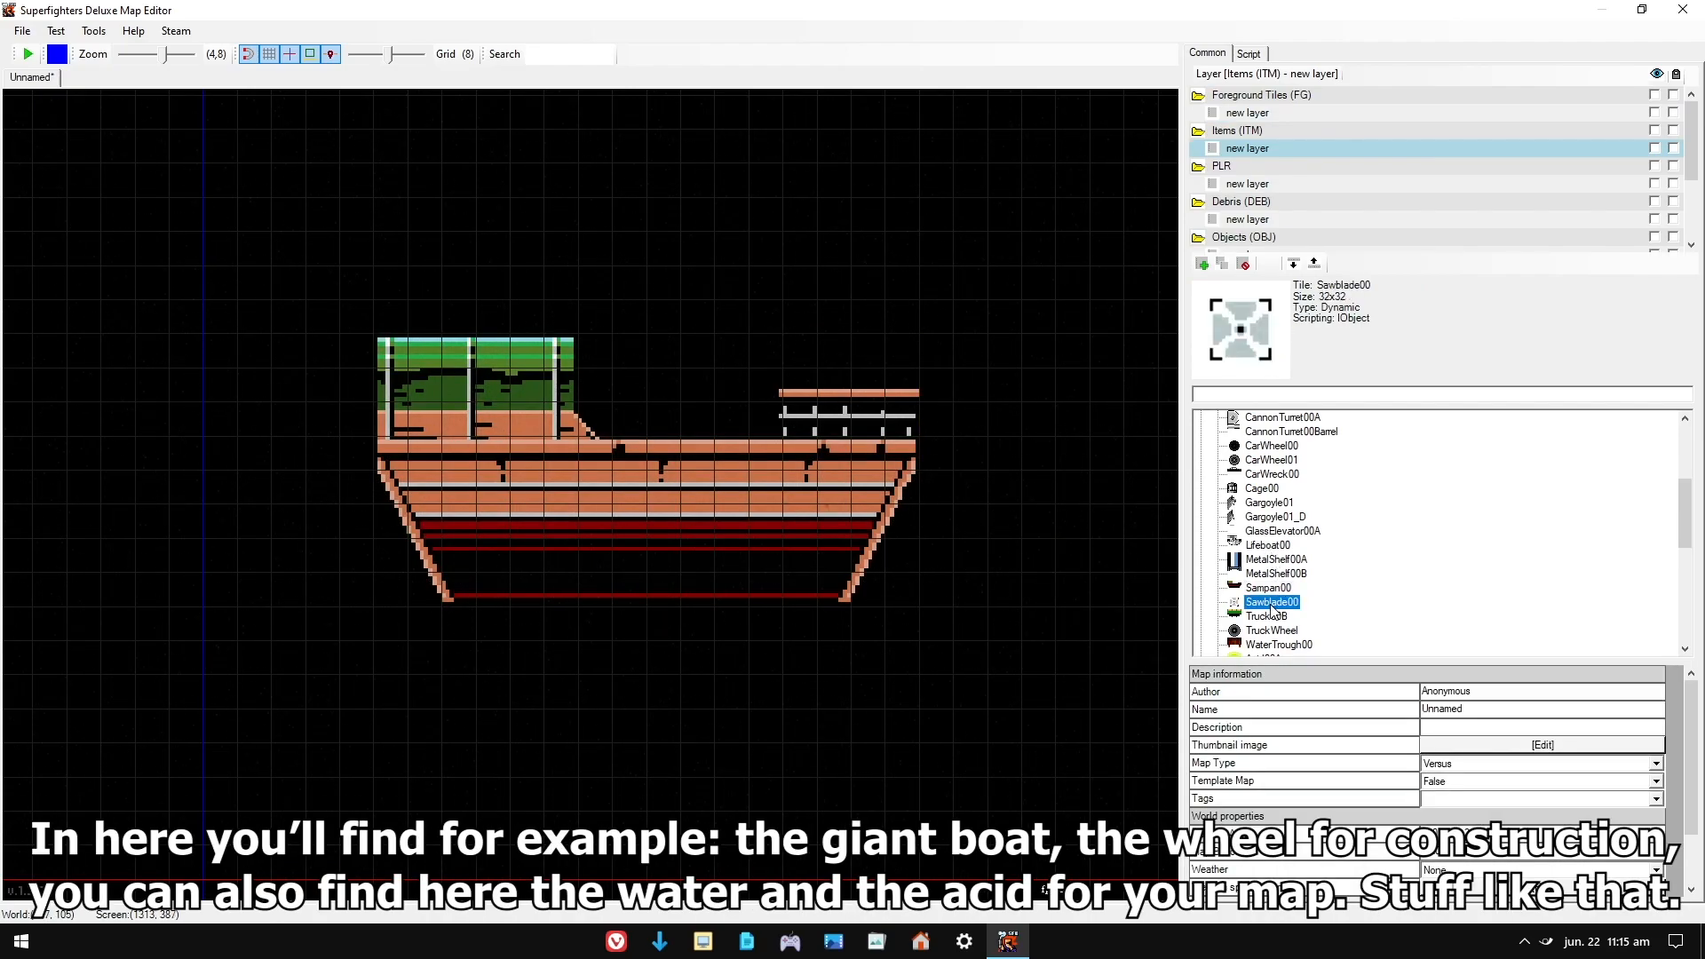
left_click_drag(1280, 603, 681, 333)
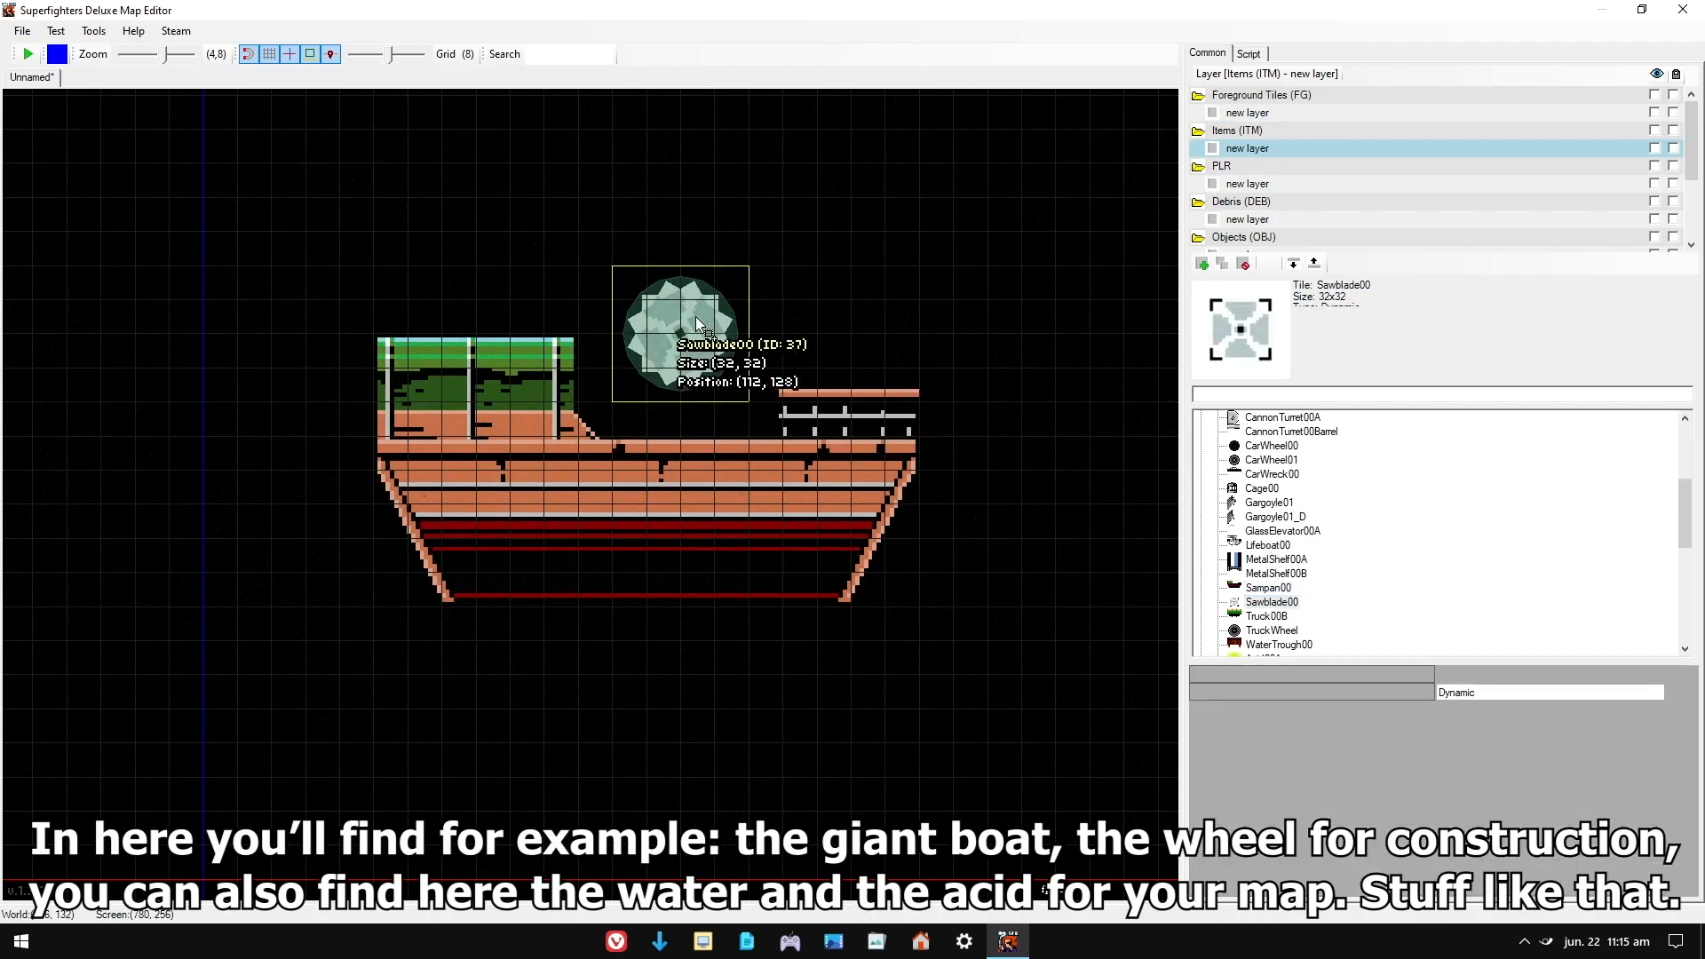
left_click(883, 307)
scroll(1270, 550, "up", 1)
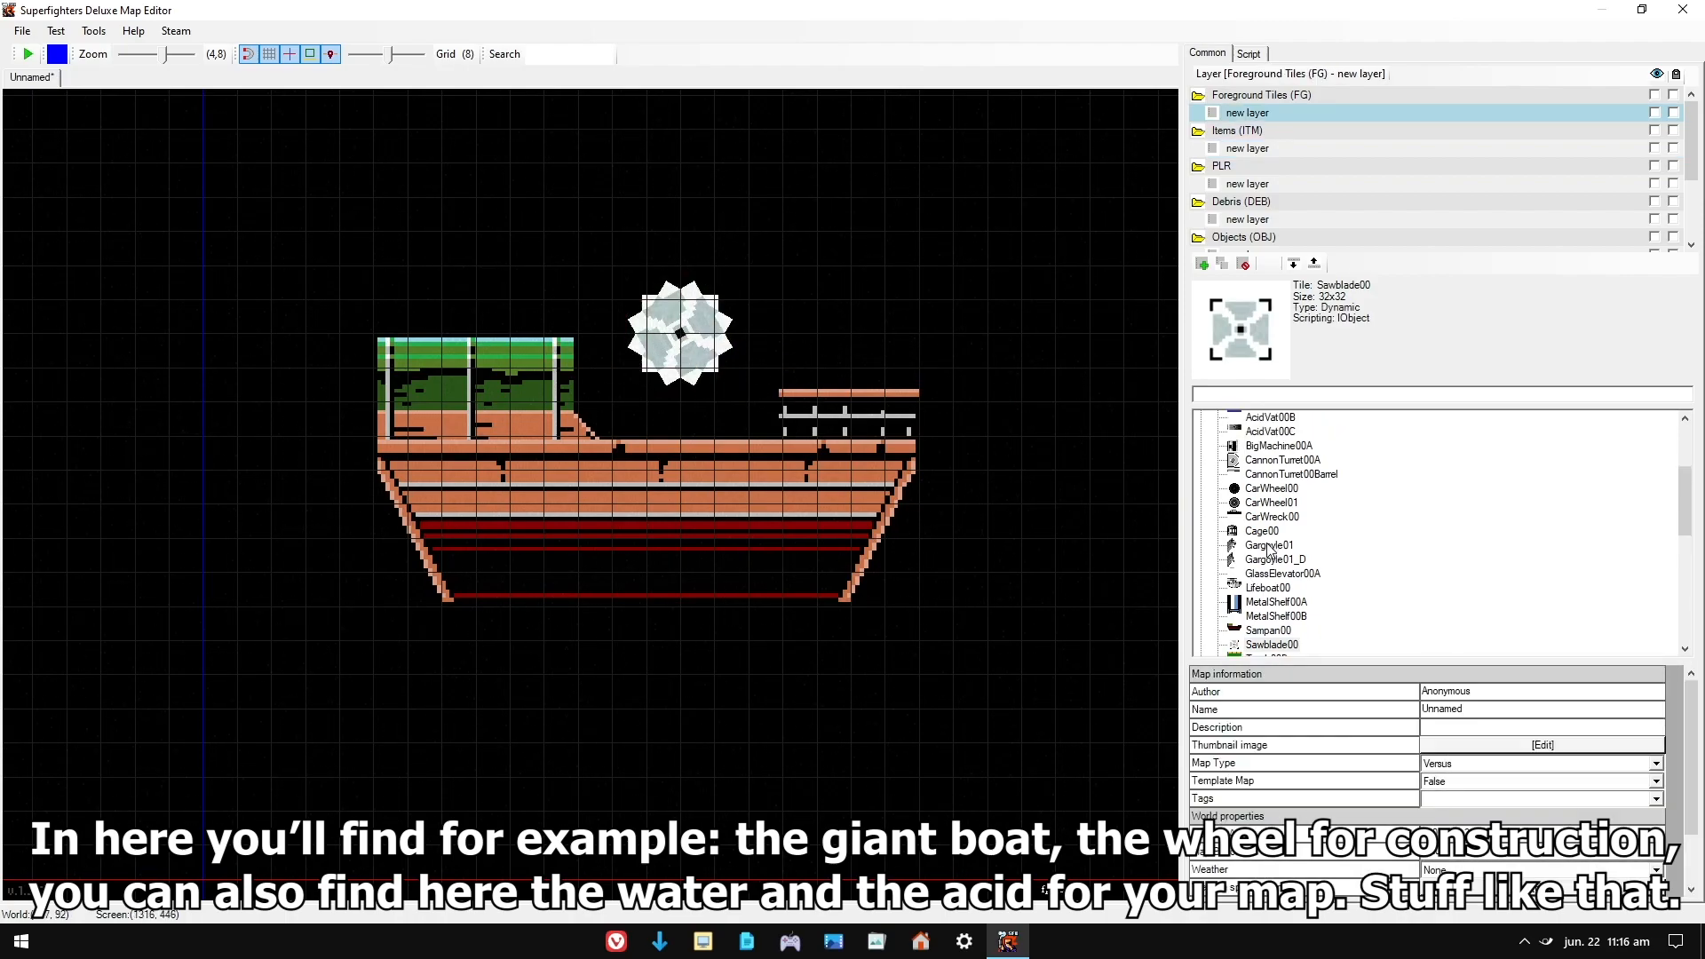
left_click(1263, 532)
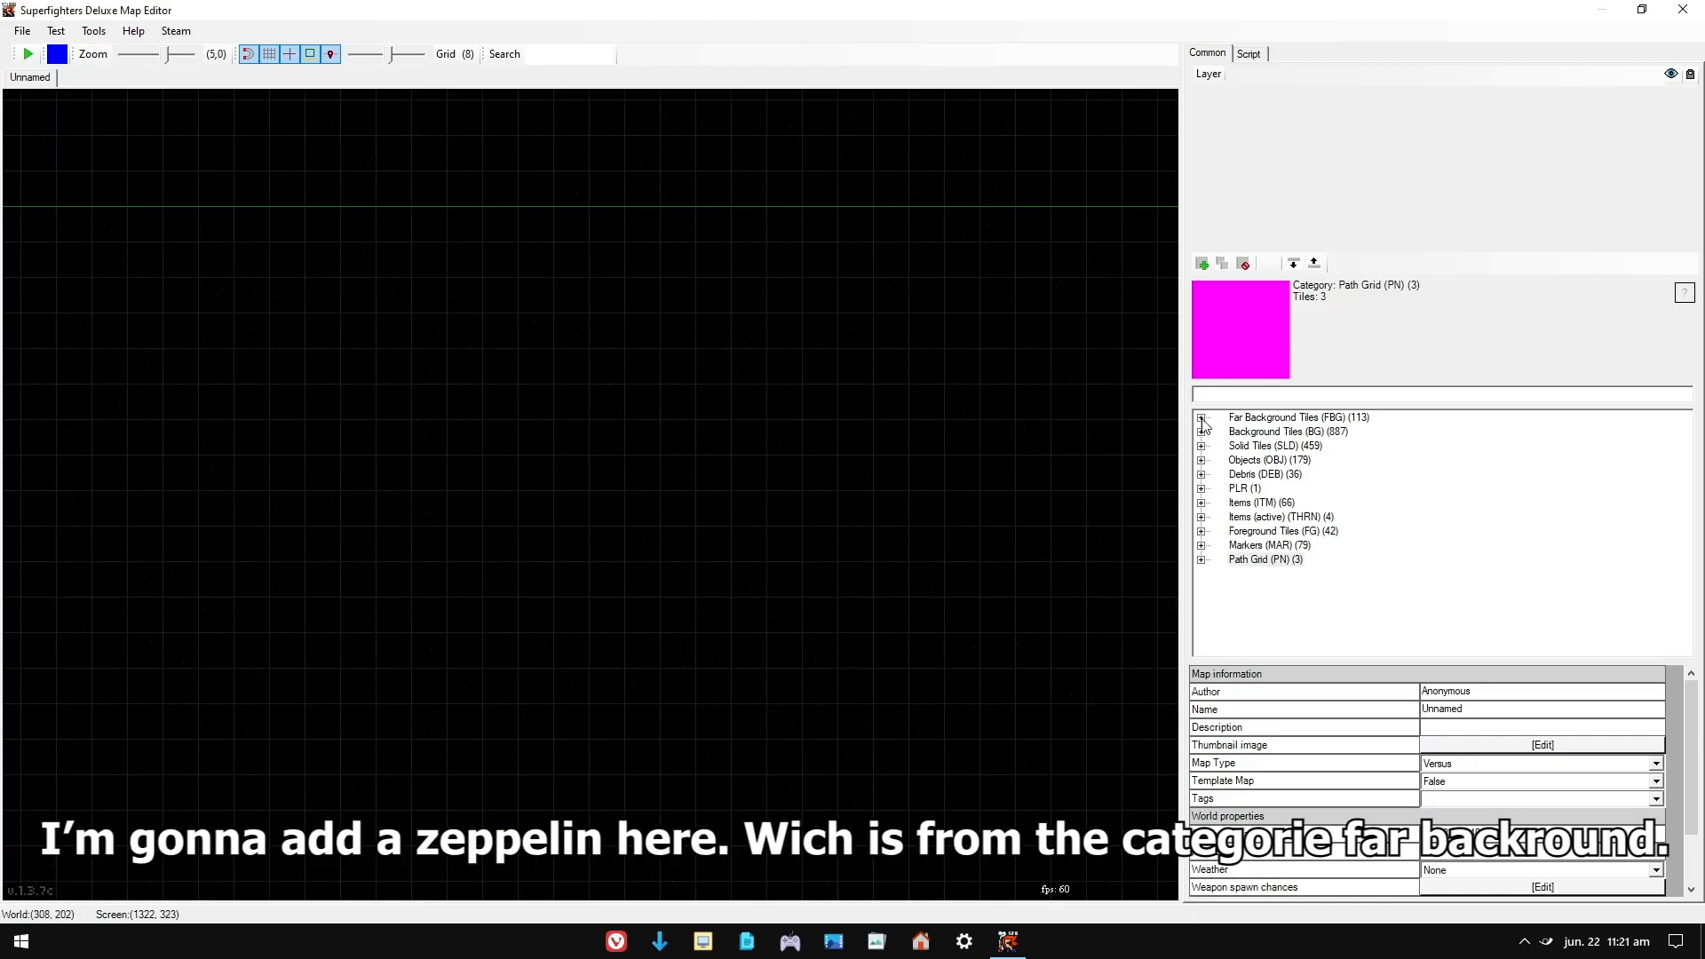
- Place the FarBgBlimp00 zeppelin from the Far Background Tiles (FBG) category on the new map
double_click(1282, 418)
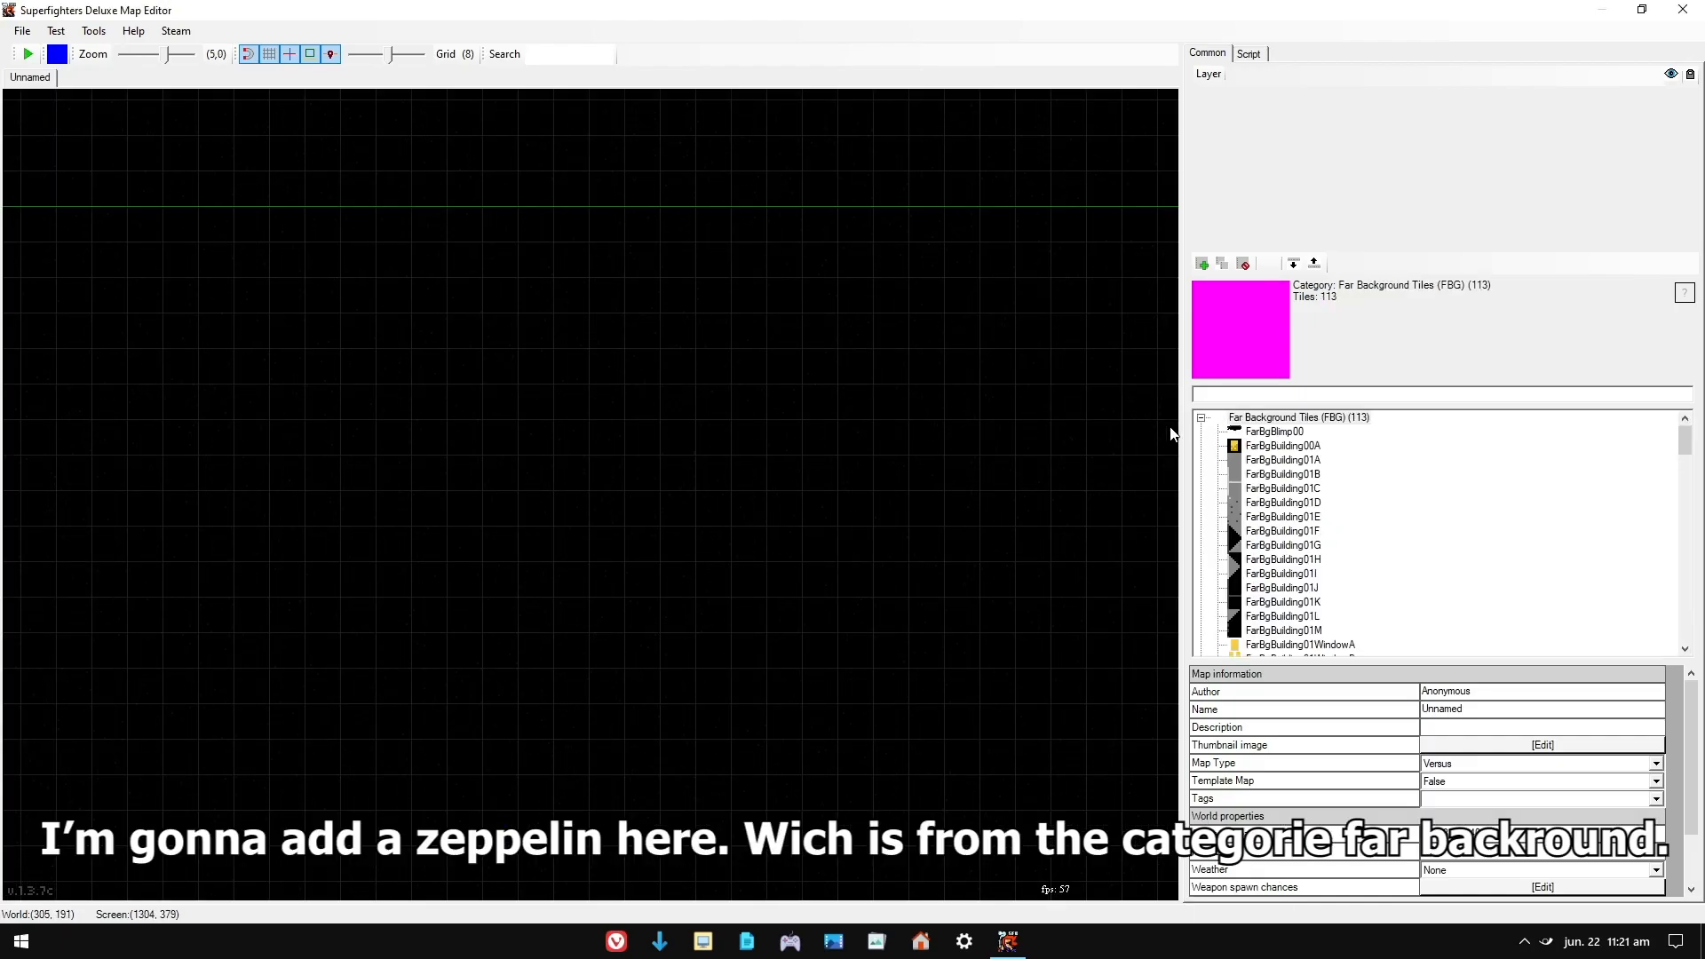
left_click_drag(1263, 438, 609, 299)
left_click(769, 357)
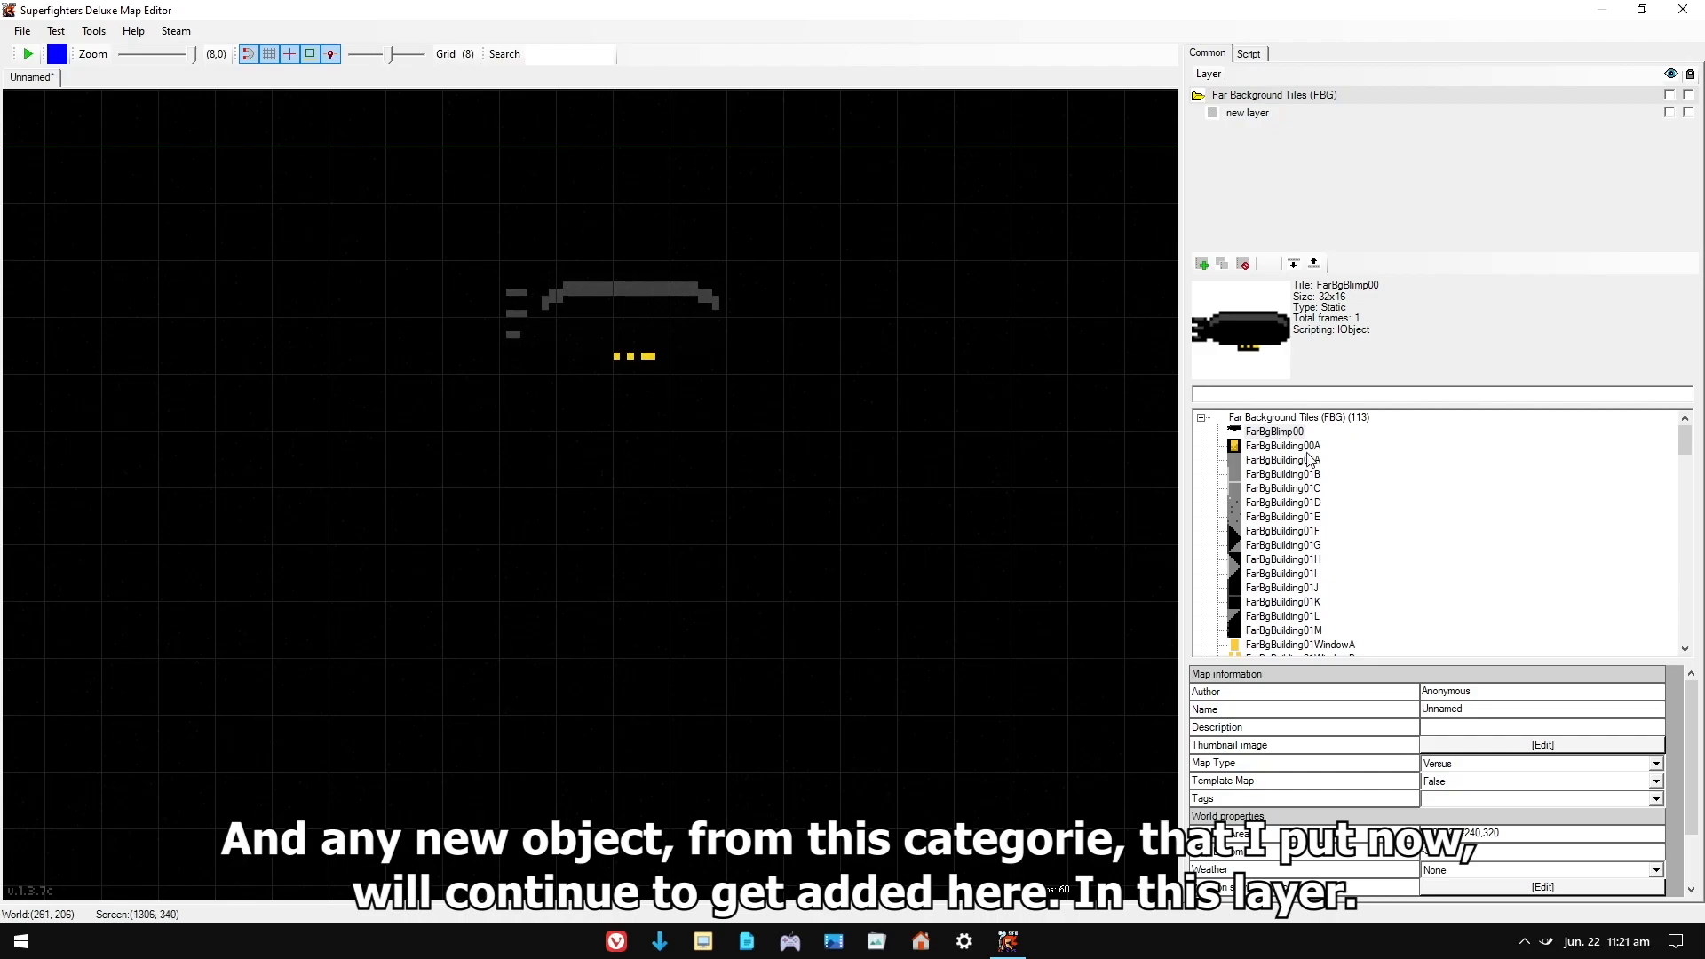
- Place a FarBgSkylineCity00C building beside the zeppelin and stretch it downward into a tall tower
scroll(1276, 444, "down", 2)
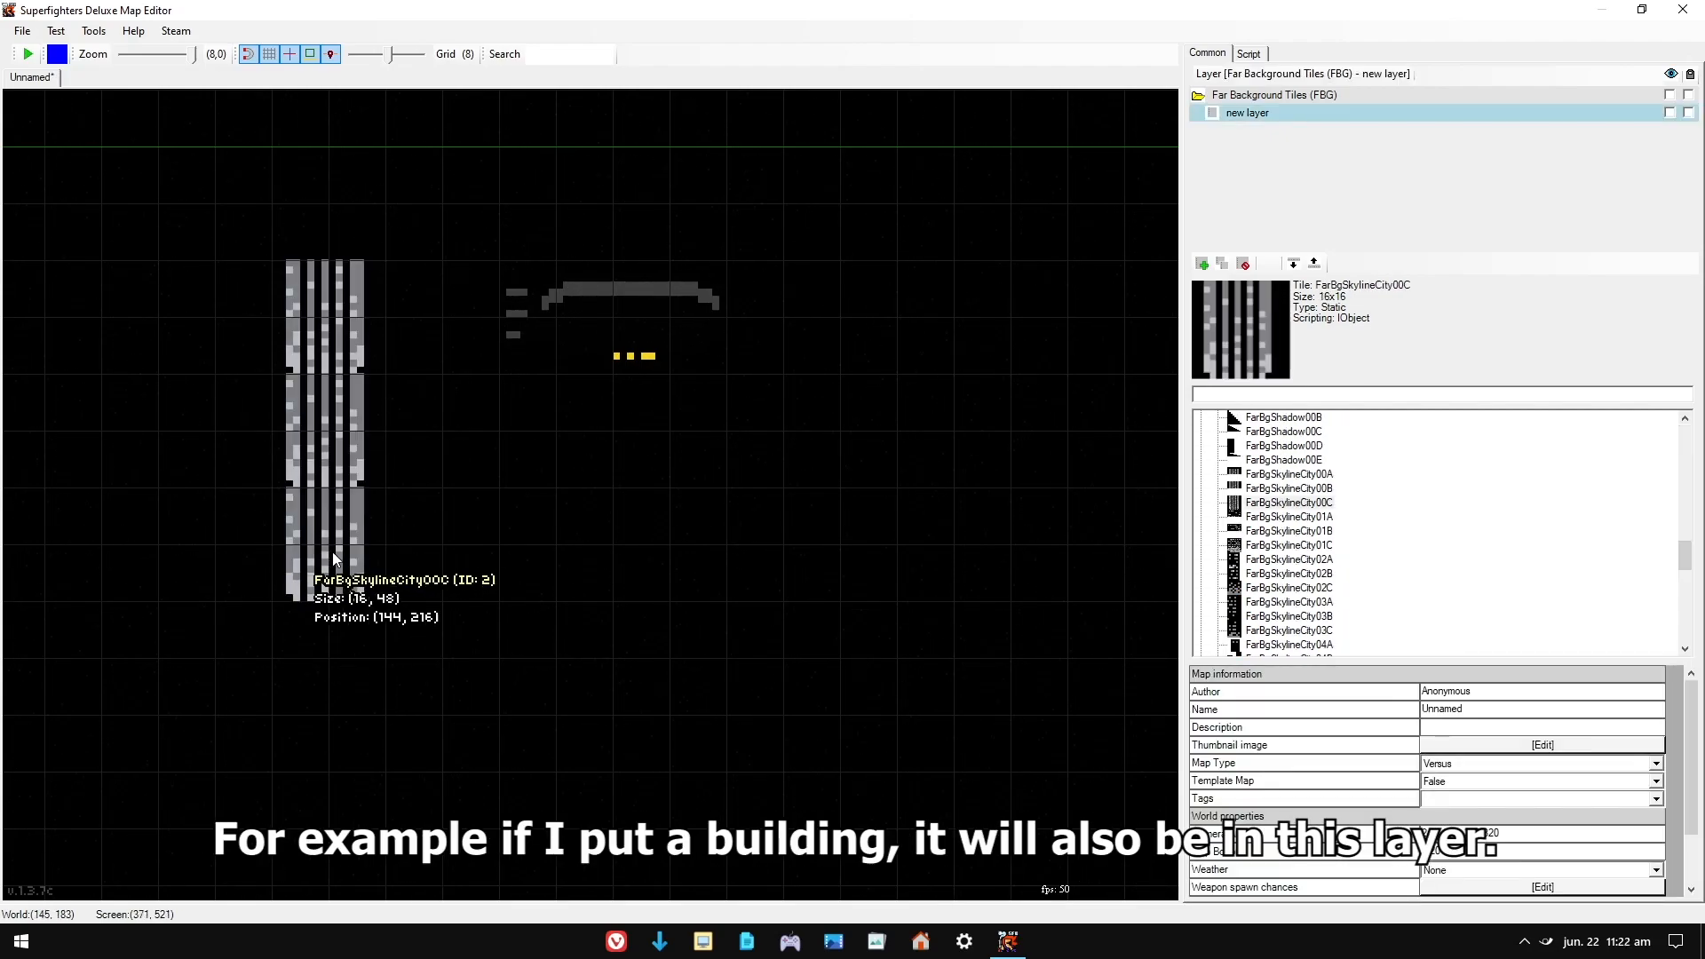
left_click(320, 577)
left_click_drag(332, 614, 373, 892)
- Add a wide strip of clouds above the building and the FarBgMoon00A tile as a sun beside the clouds
left_click(684, 509)
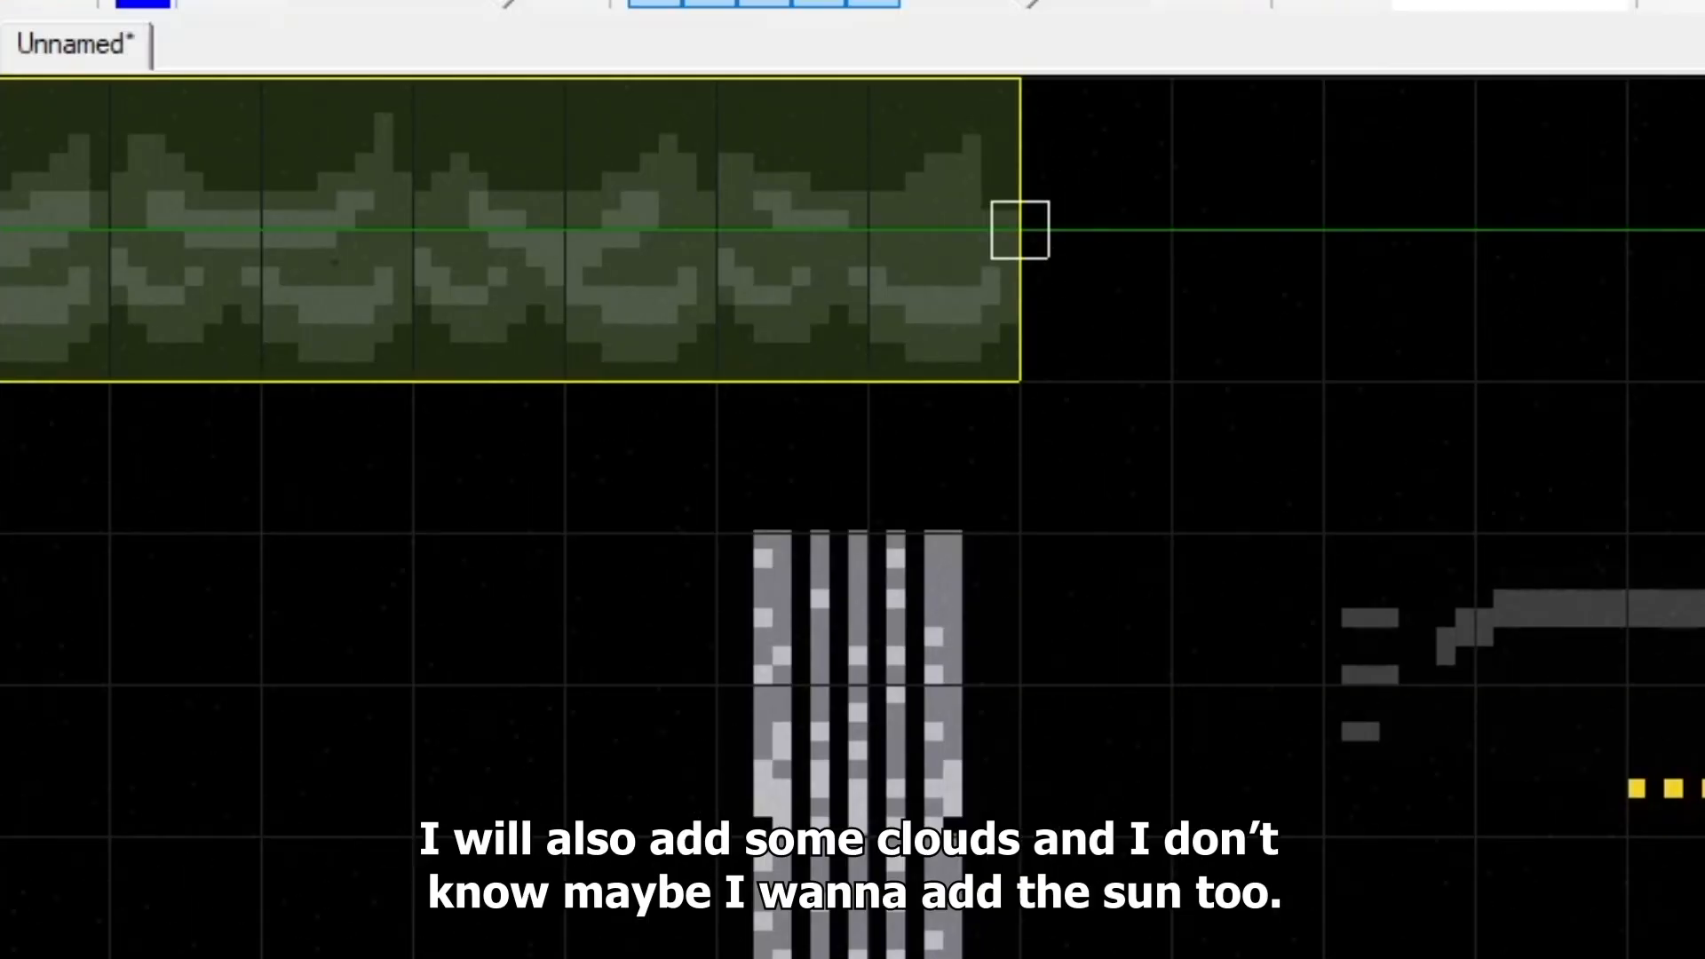
left_click_drag(781, 278, 1687, 278)
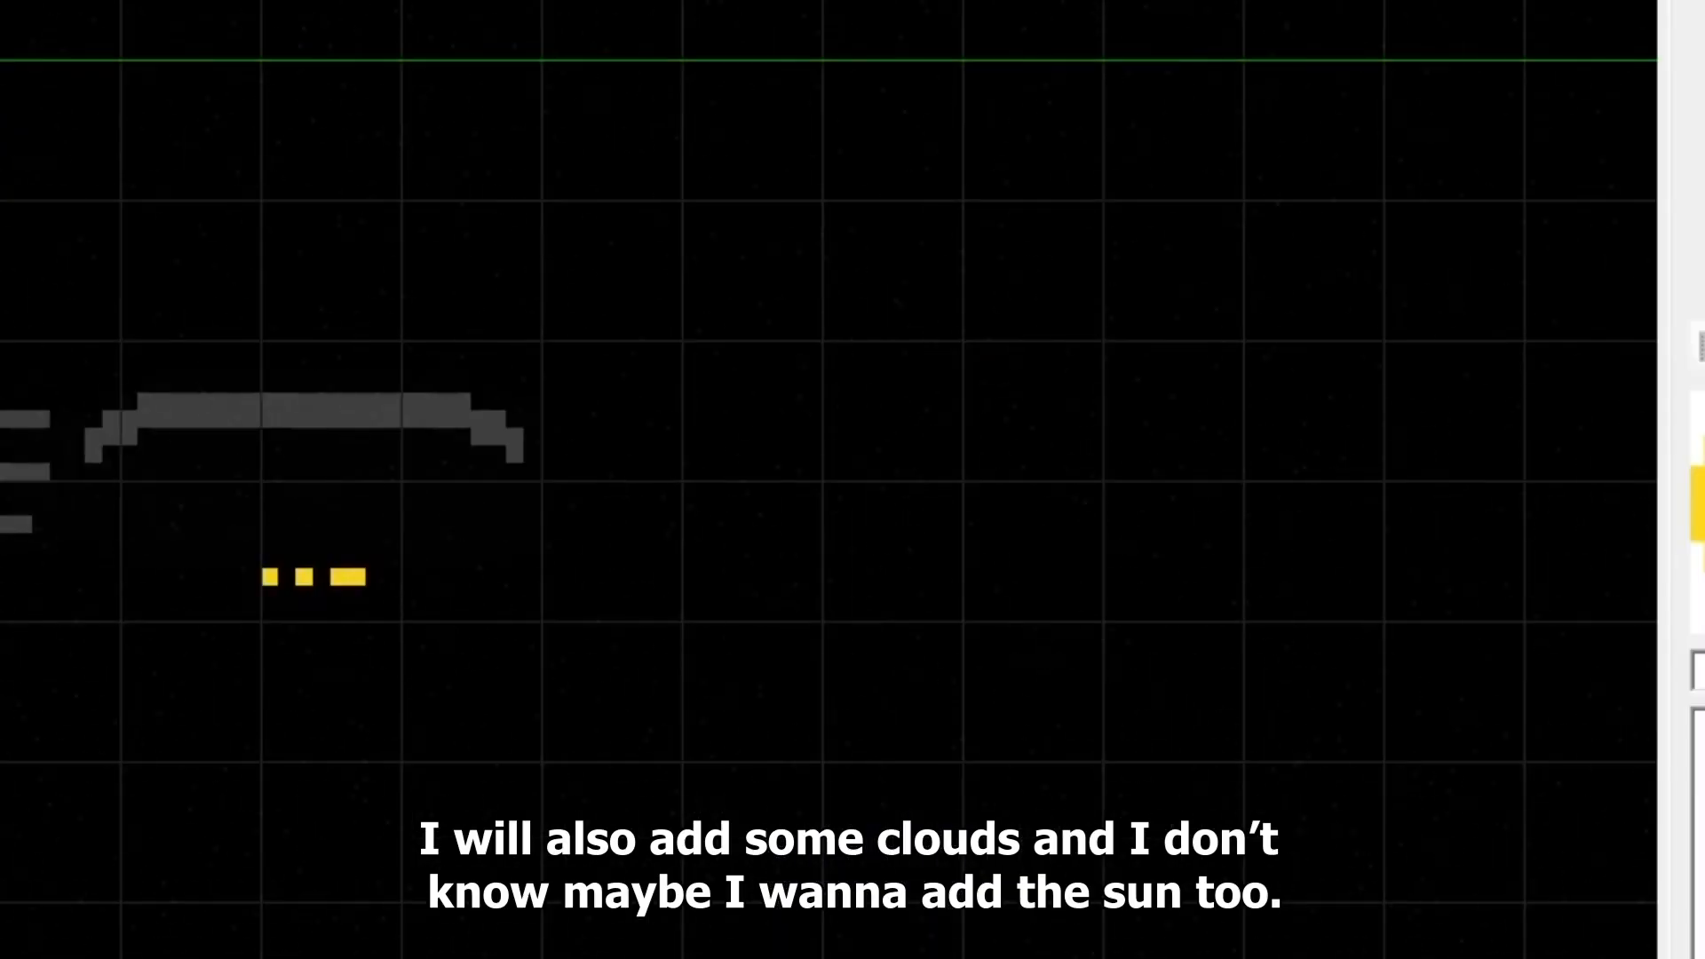
left_click_drag(1704, 755, 781, 173)
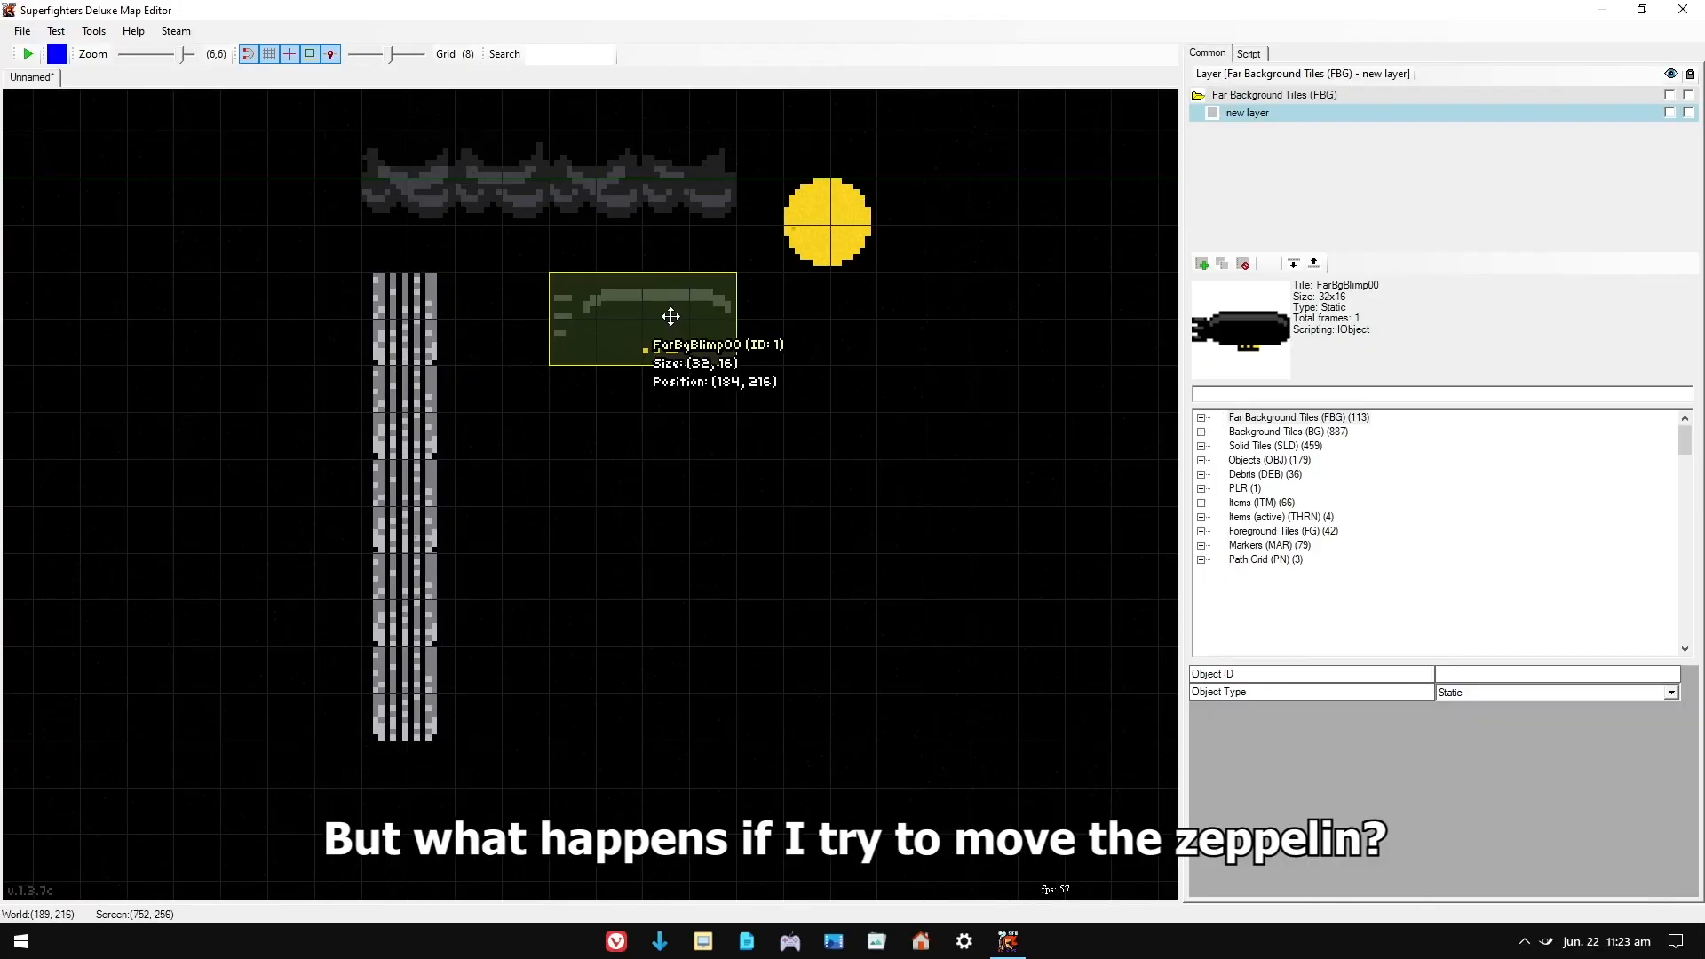
- Move the FarBgBlimp00 zeppelin to position (216, 224) so that it overlaps the sun
left_click_drag(706, 322, 872, 279)
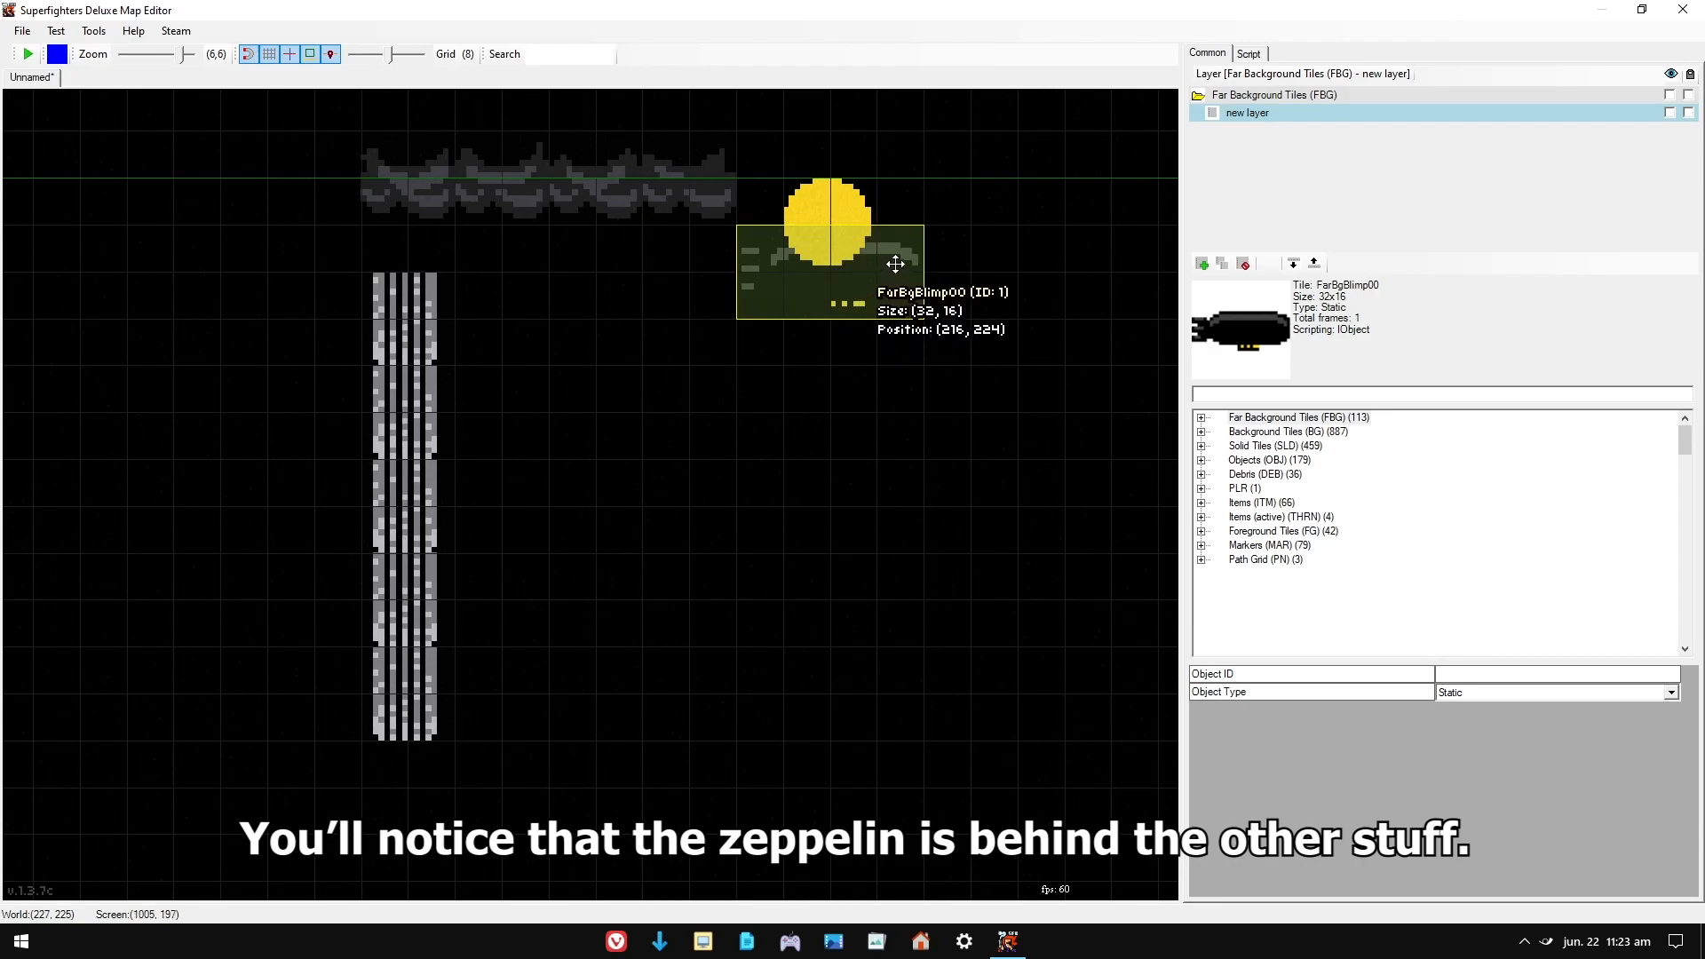
left_click(1044, 289)
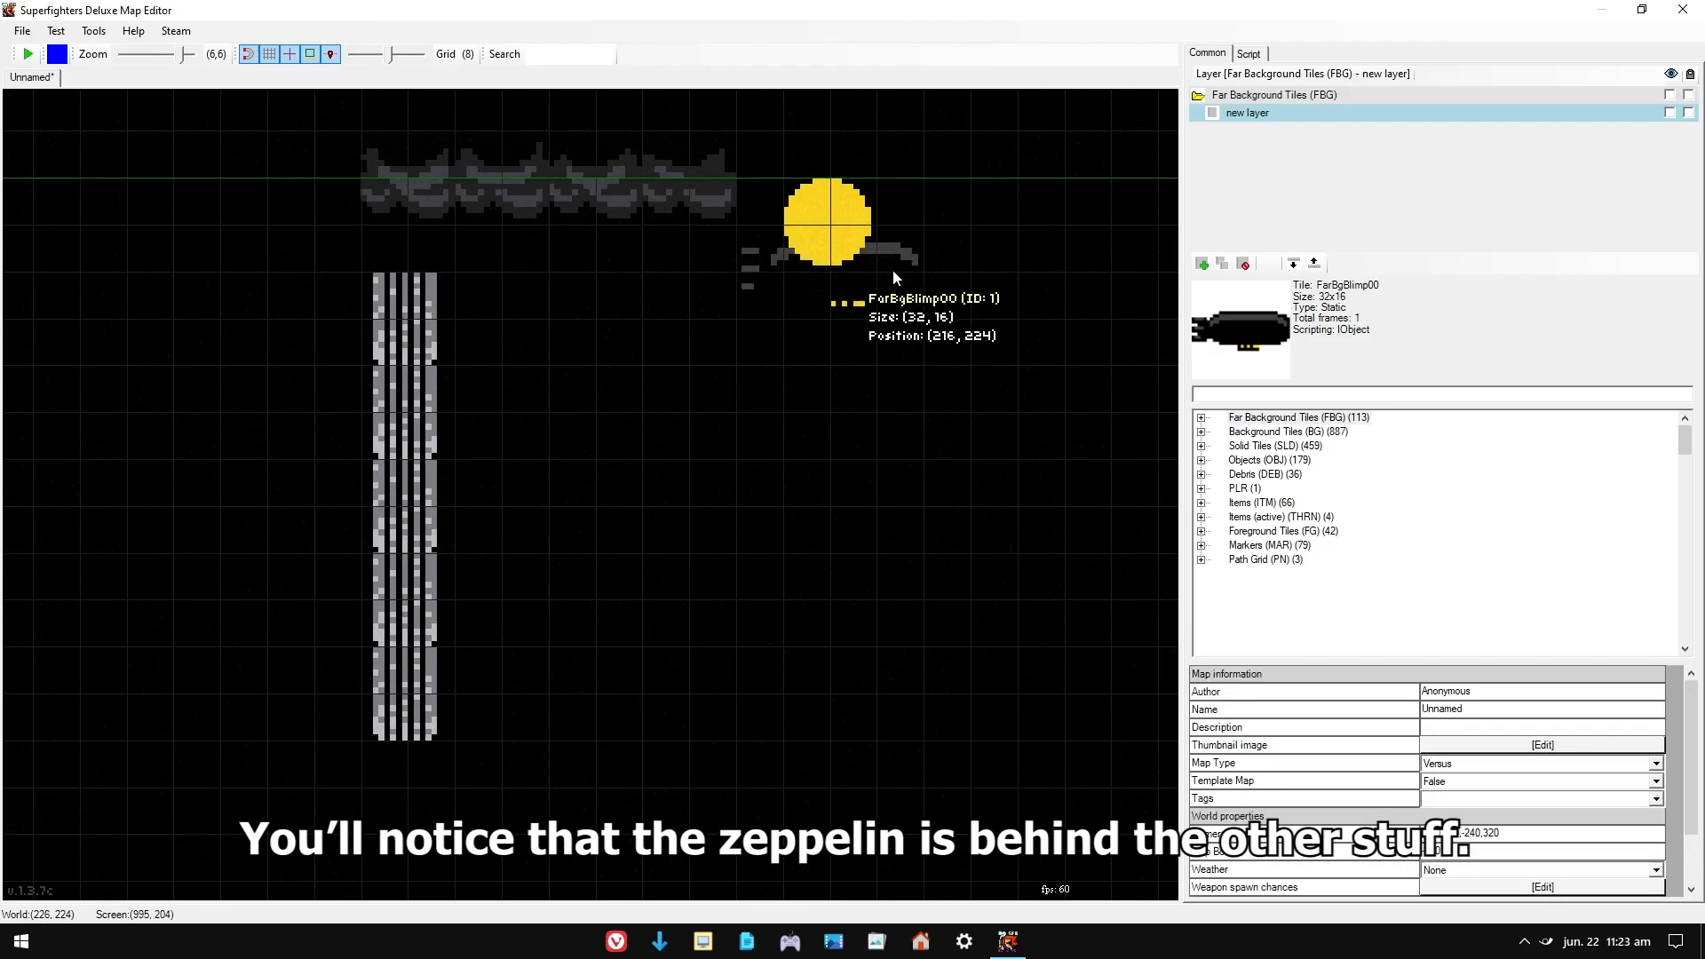
mouse_move(897, 284)
left_mouse_down()
mouse_move(750, 259)
mouse_move(757, 221)
mouse_move(607, 357)
mouse_move(377, 355)
mouse_move(852, 304)
mouse_move(901, 258)
left_mouse_up()
left_click(779, 360)
left_click(714, 381)
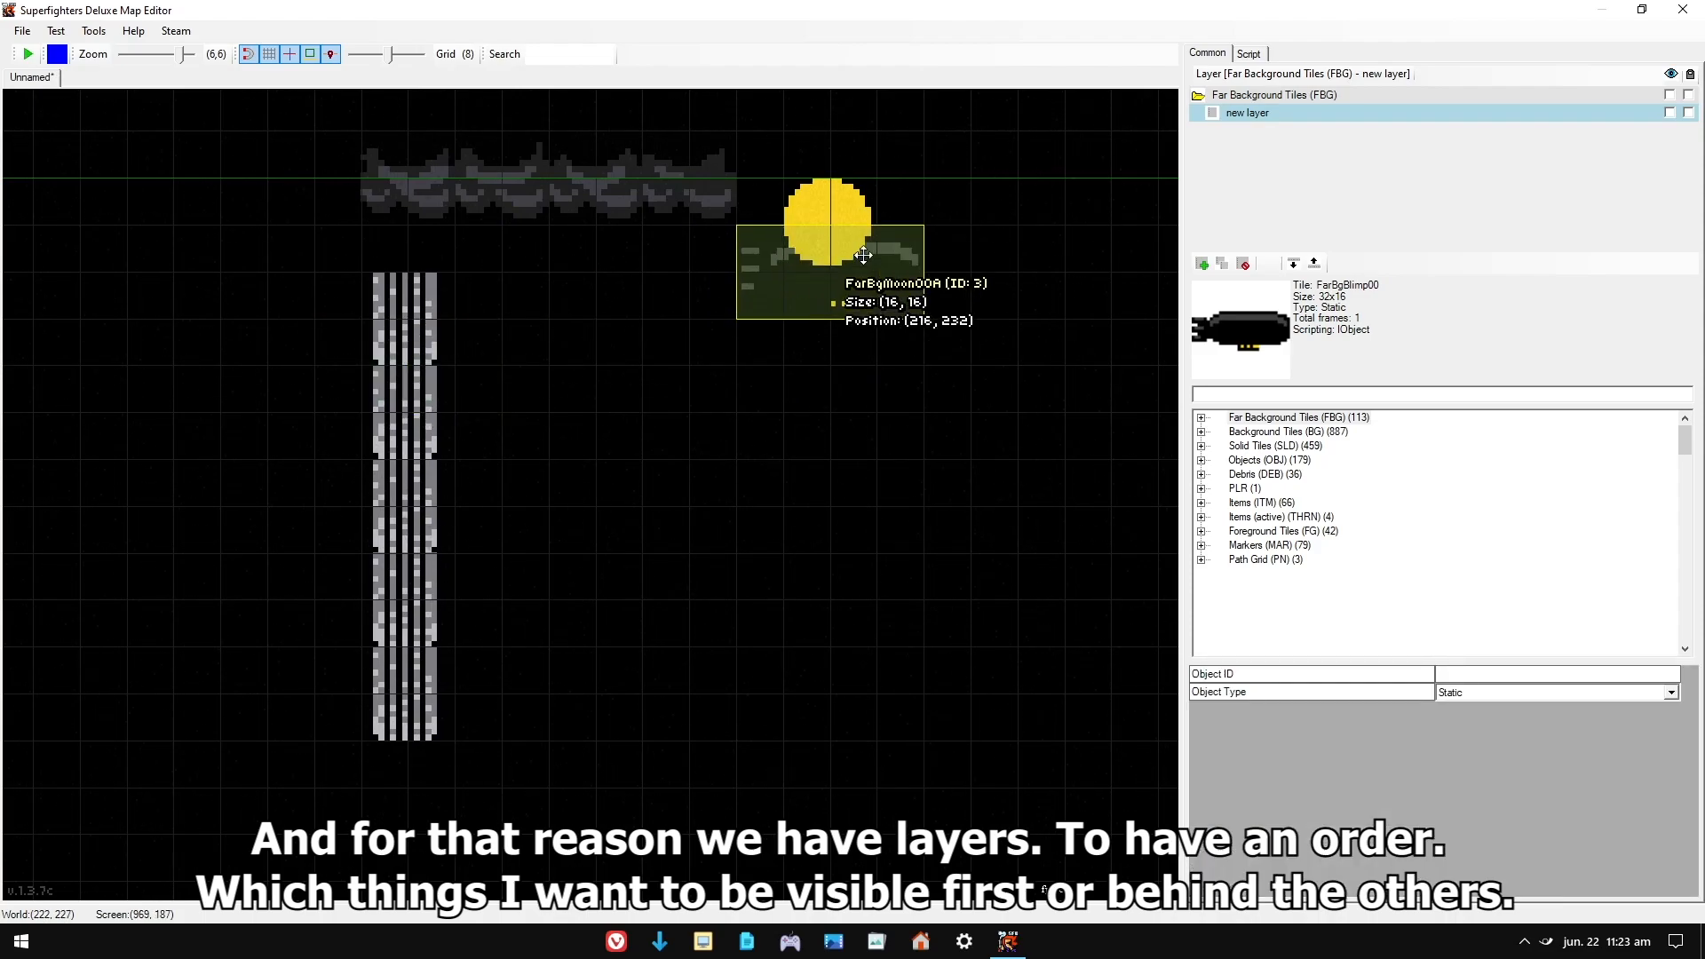
left_click(1039, 289)
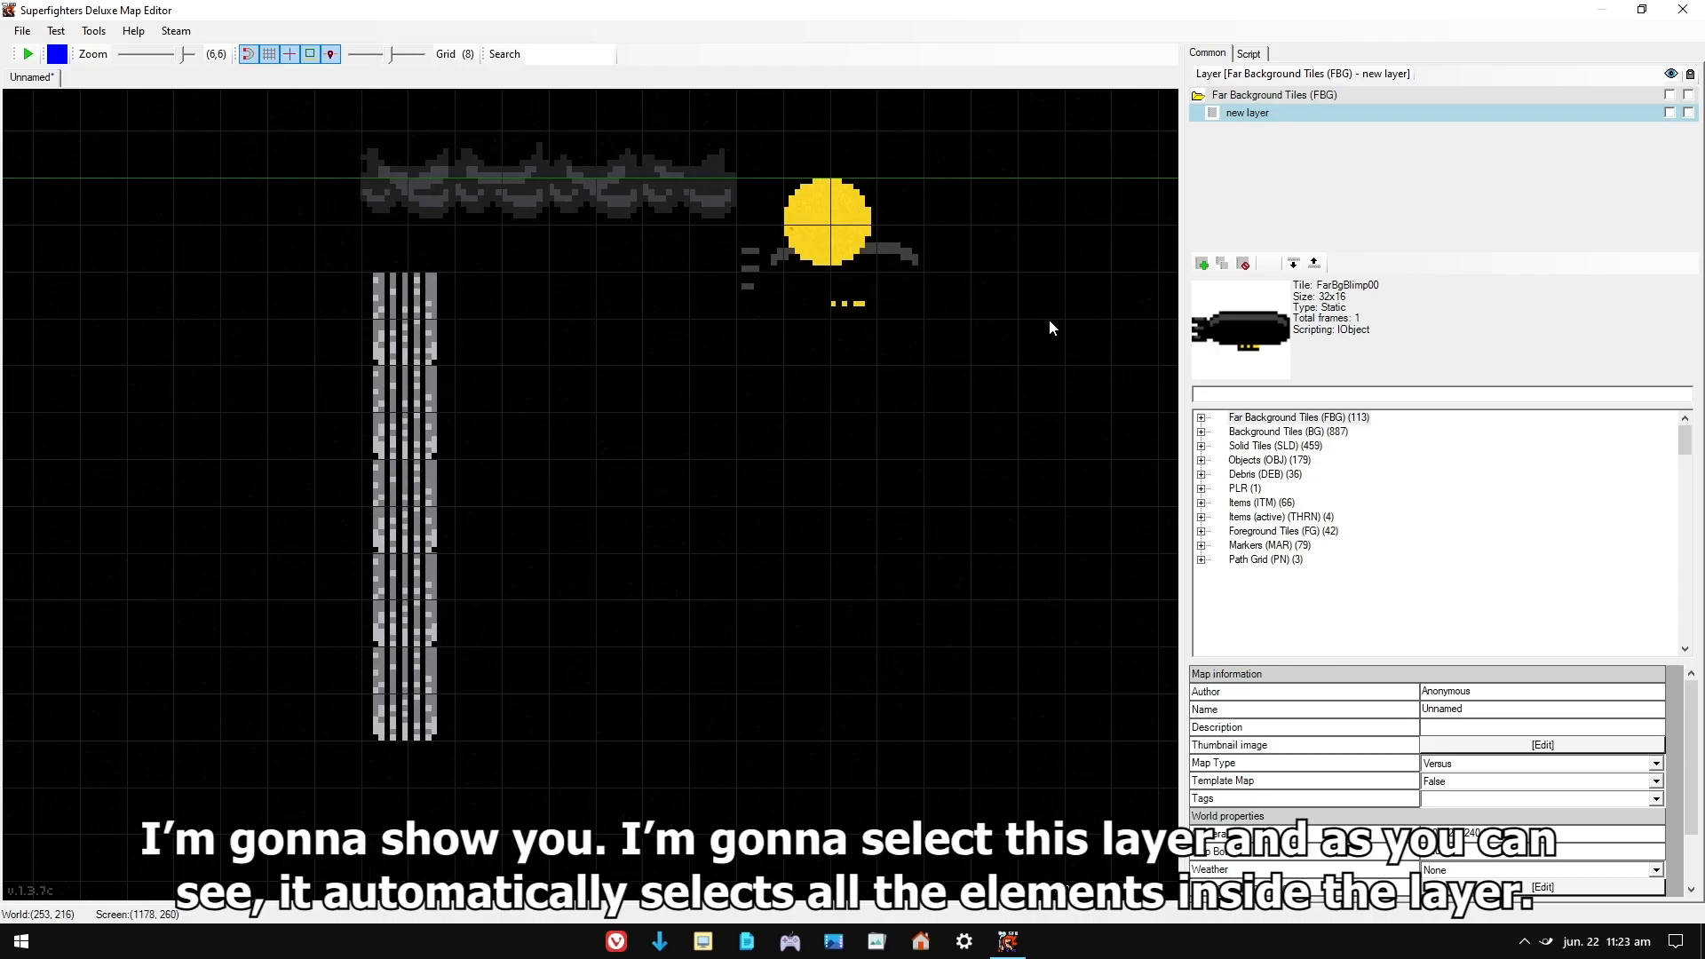
- Select all elements of the Far Background Tiles layer and rename the layer as "edificio, nube, y sol"
left_click(1272, 114)
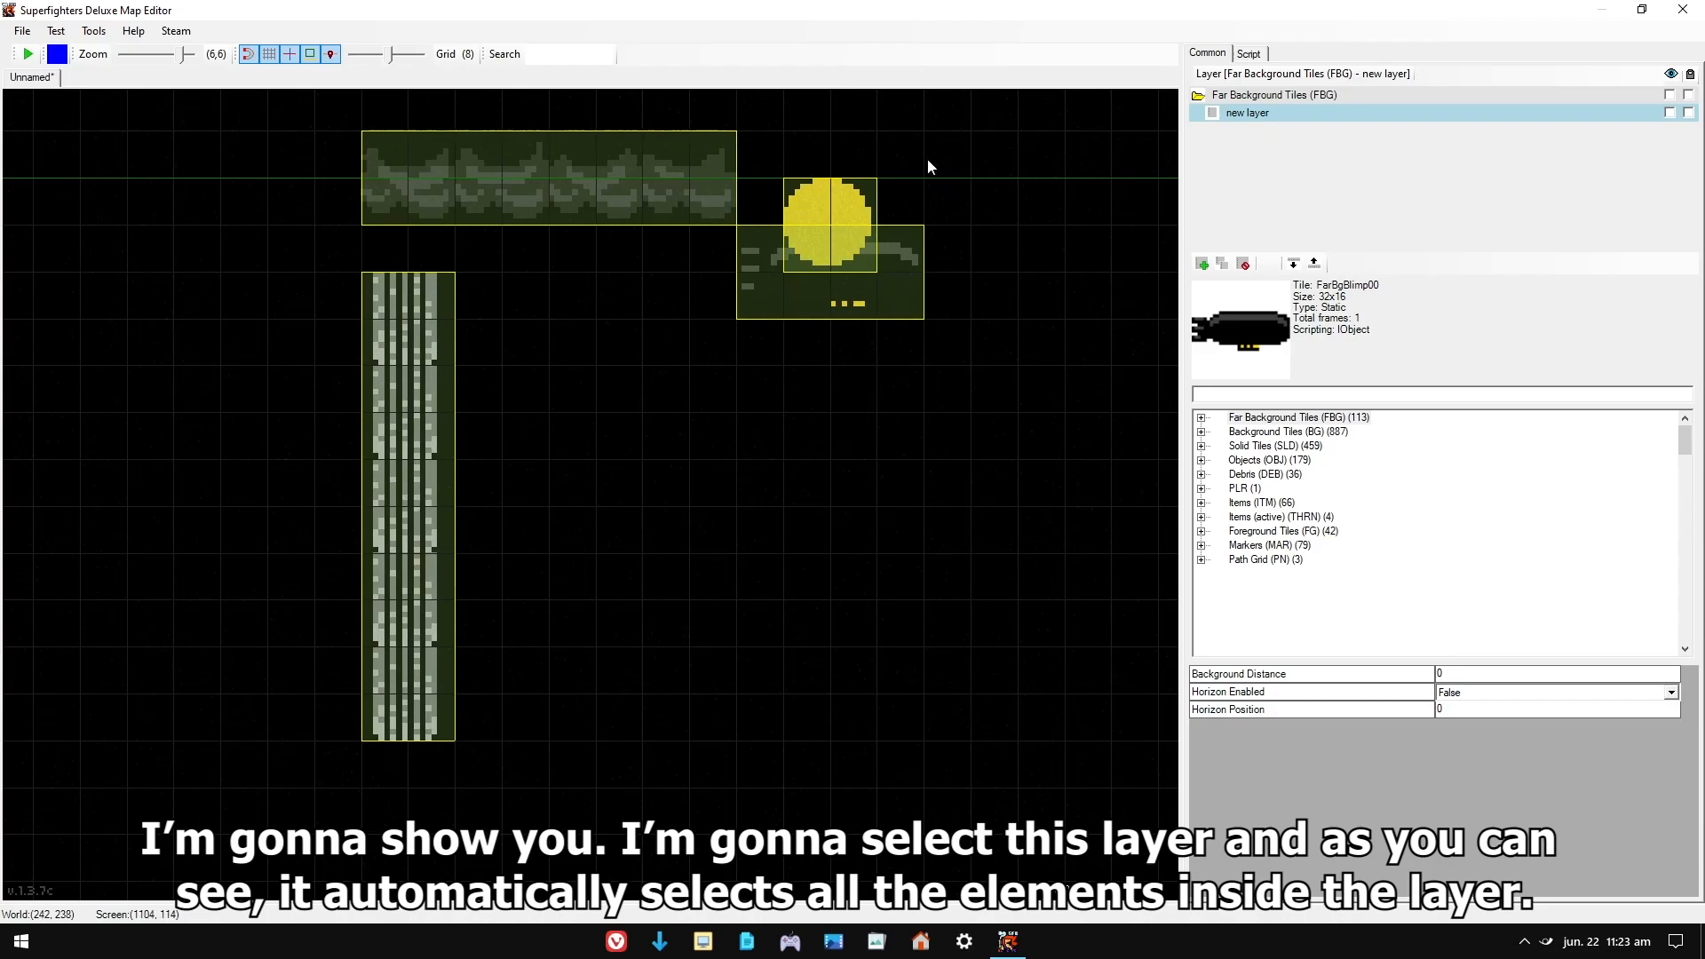
left_click(1148, 249)
double_click(1270, 112)
type("edificio, nube, y sol")
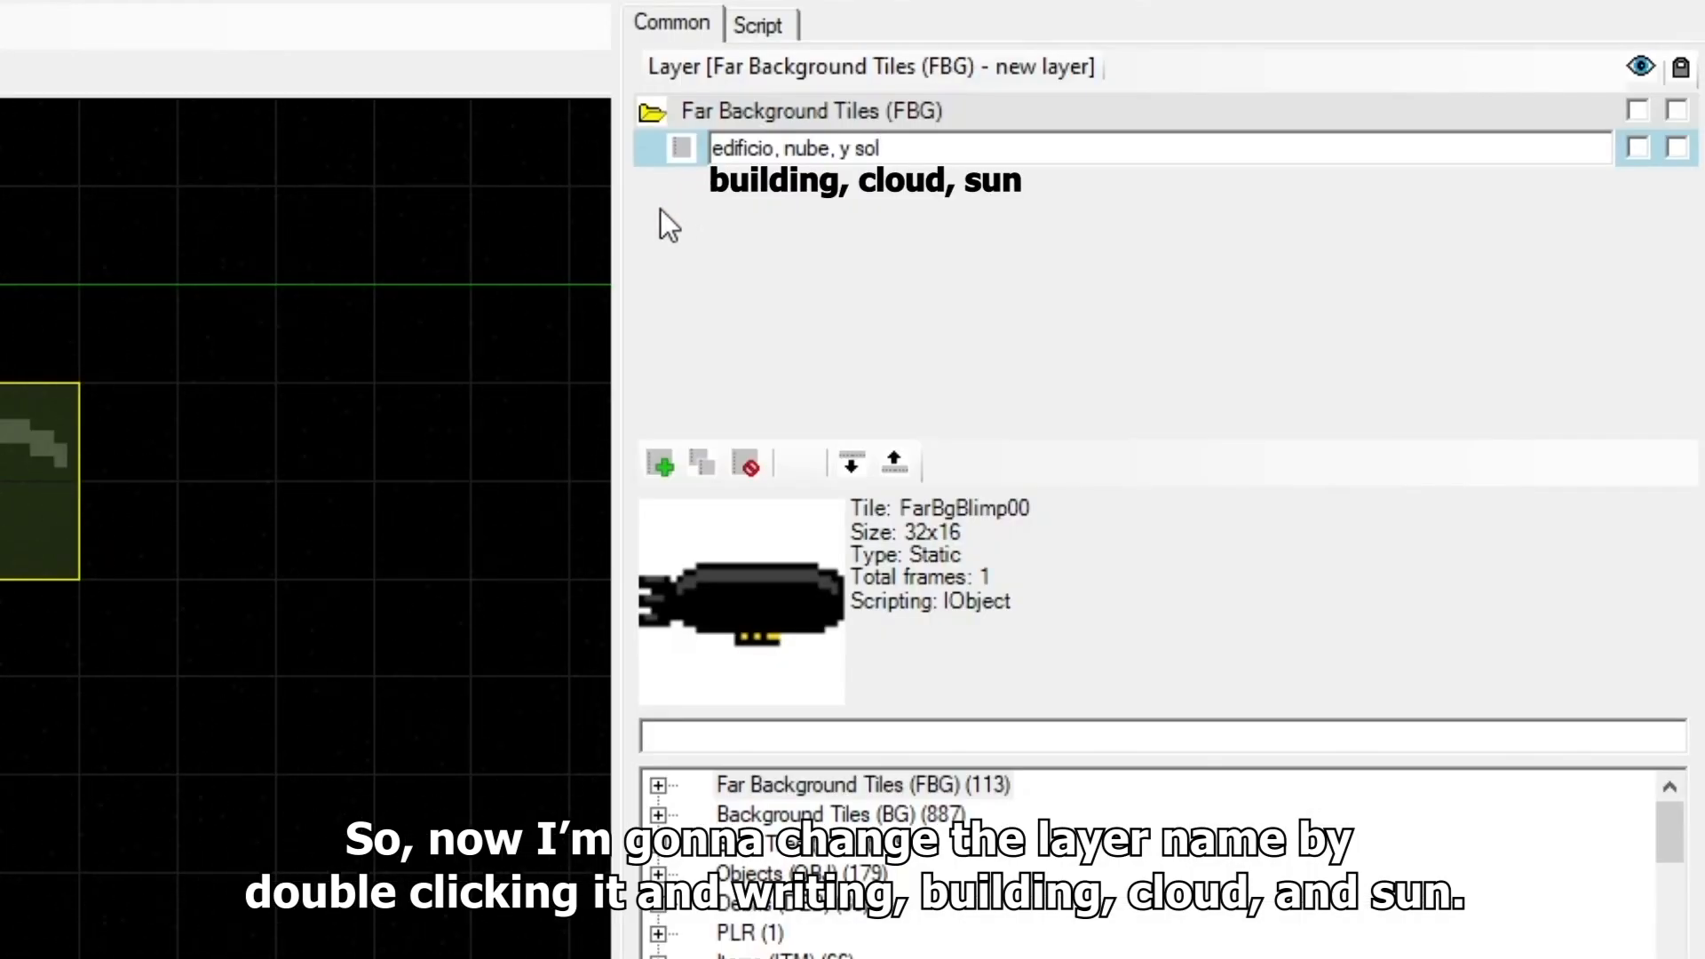
left_click(469, 392)
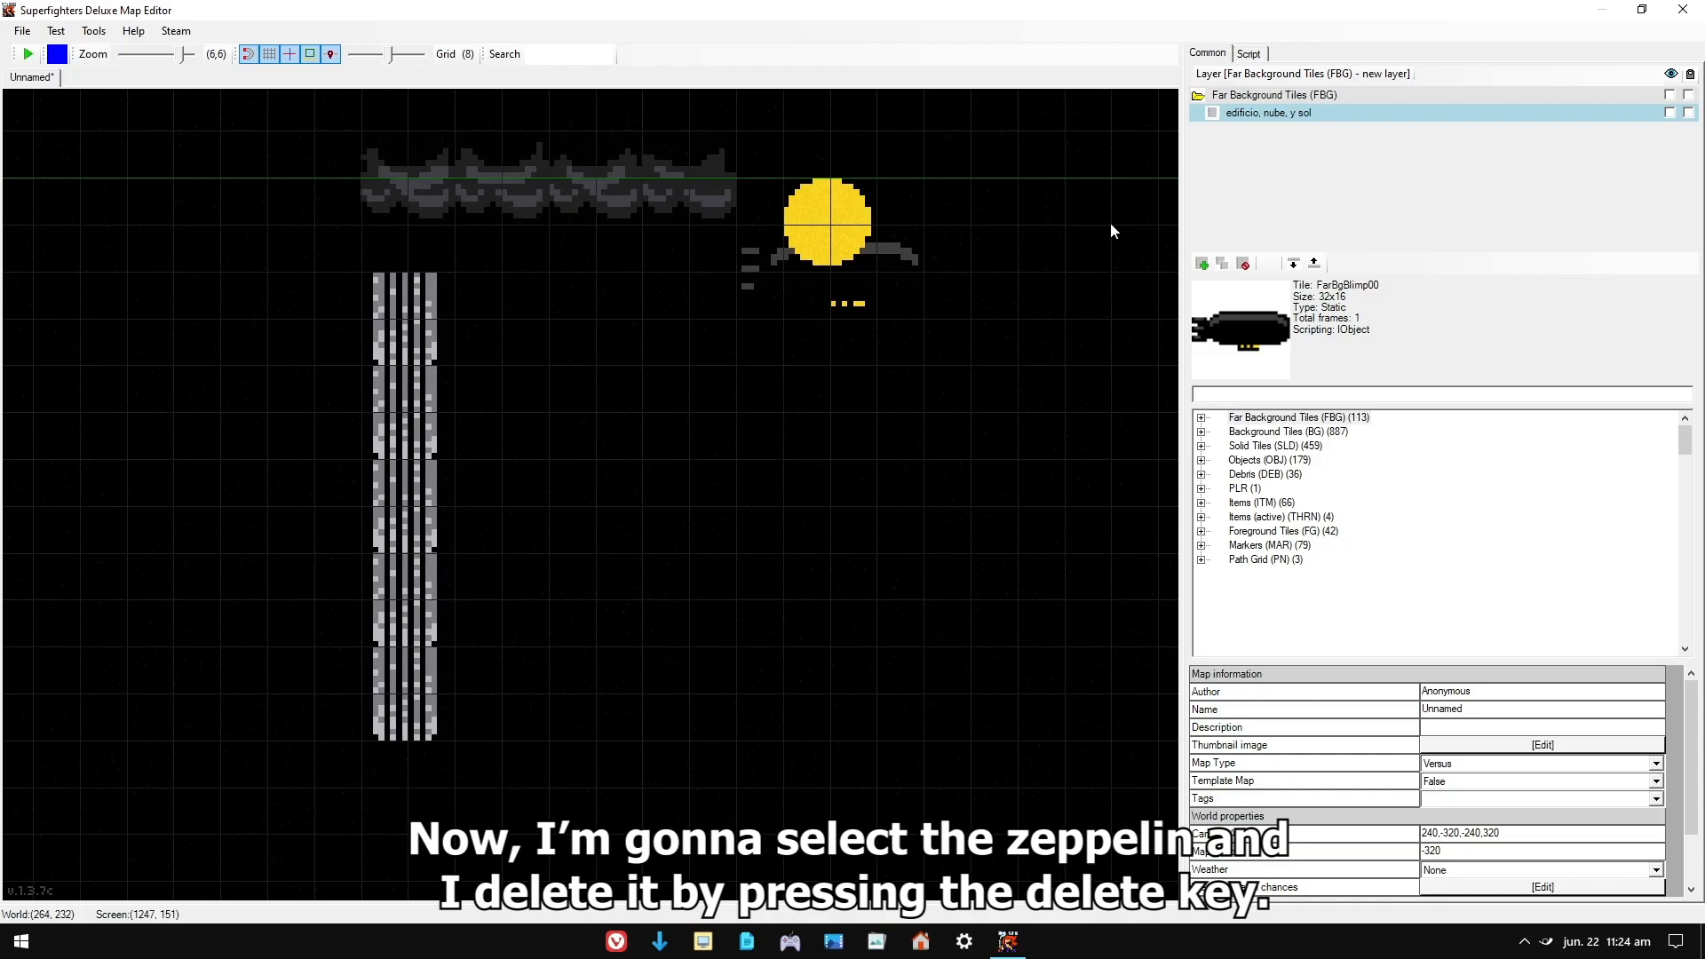
- Delete the zeppelin from the map and add a new Far Background Tiles layer named "cepelin"
left_click(831, 275)
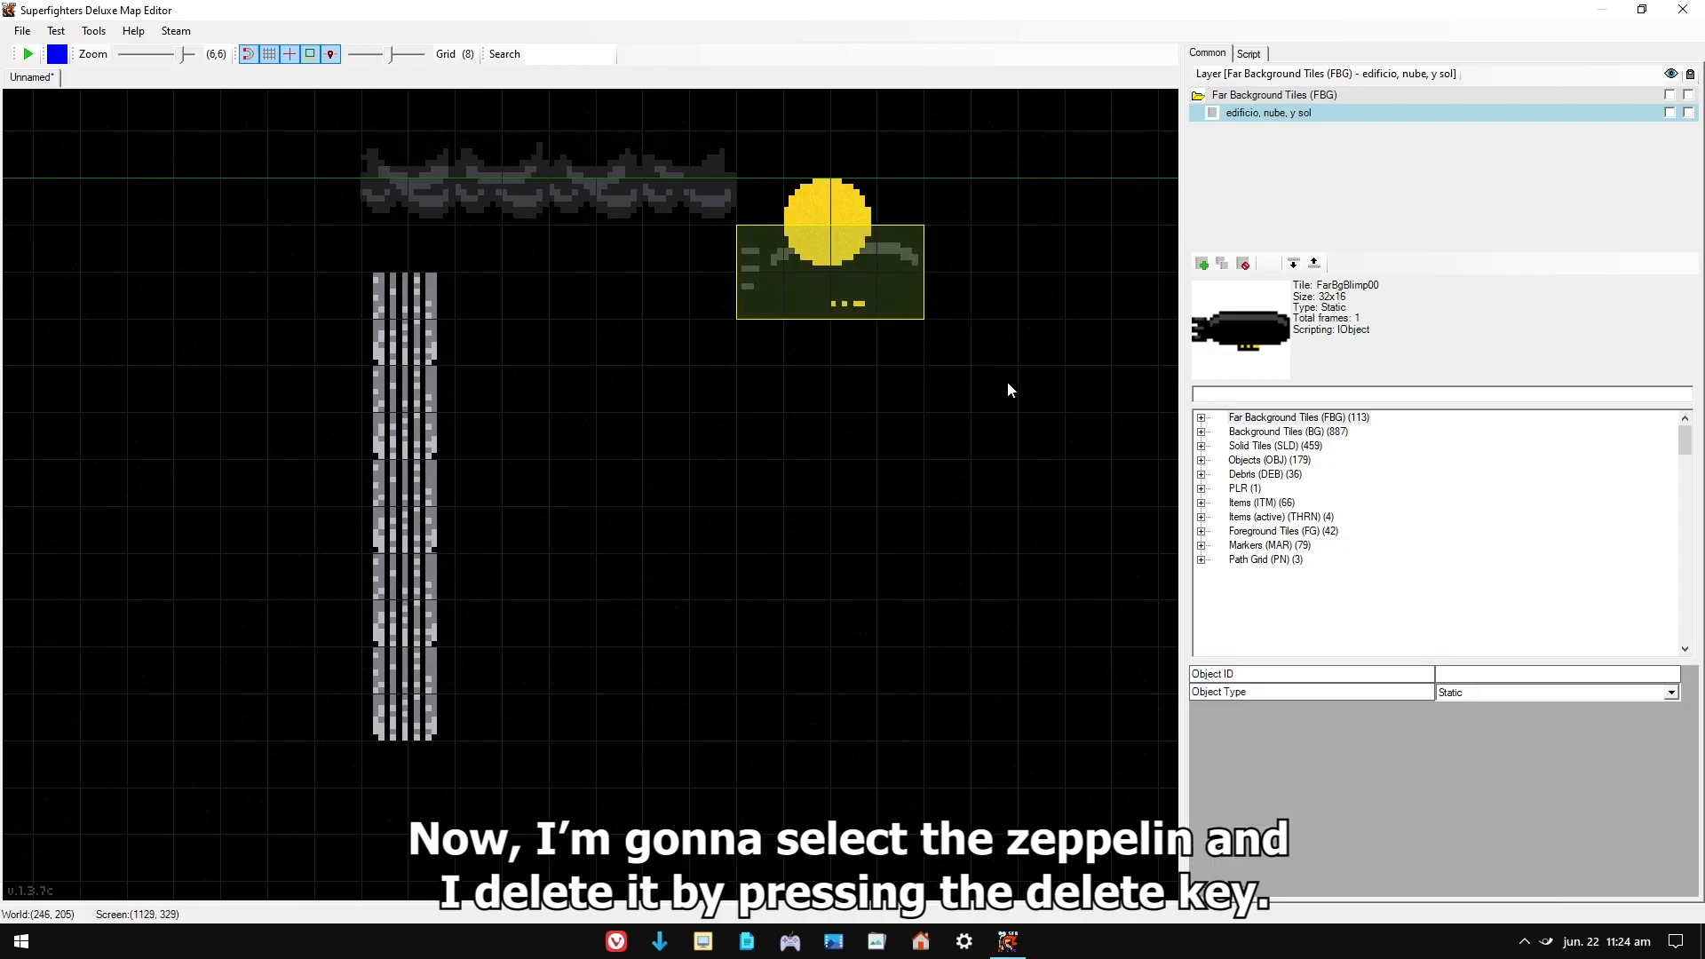
key("Delete")
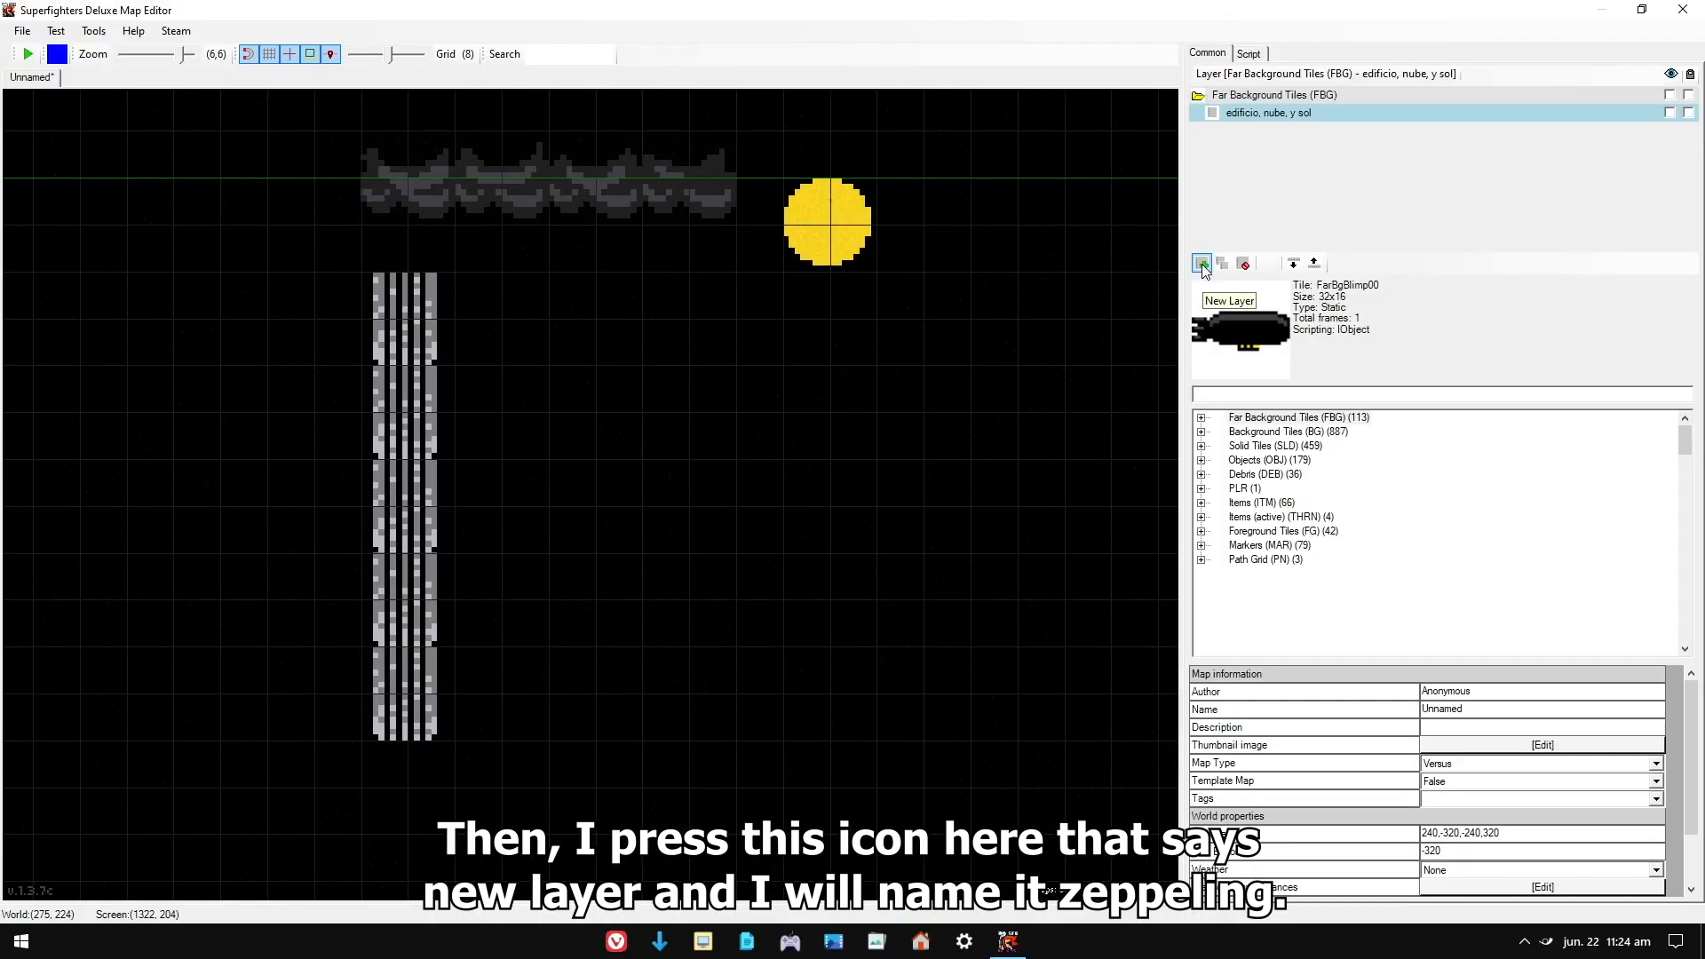
left_click(1203, 265)
type("cepelin")
key("Return")
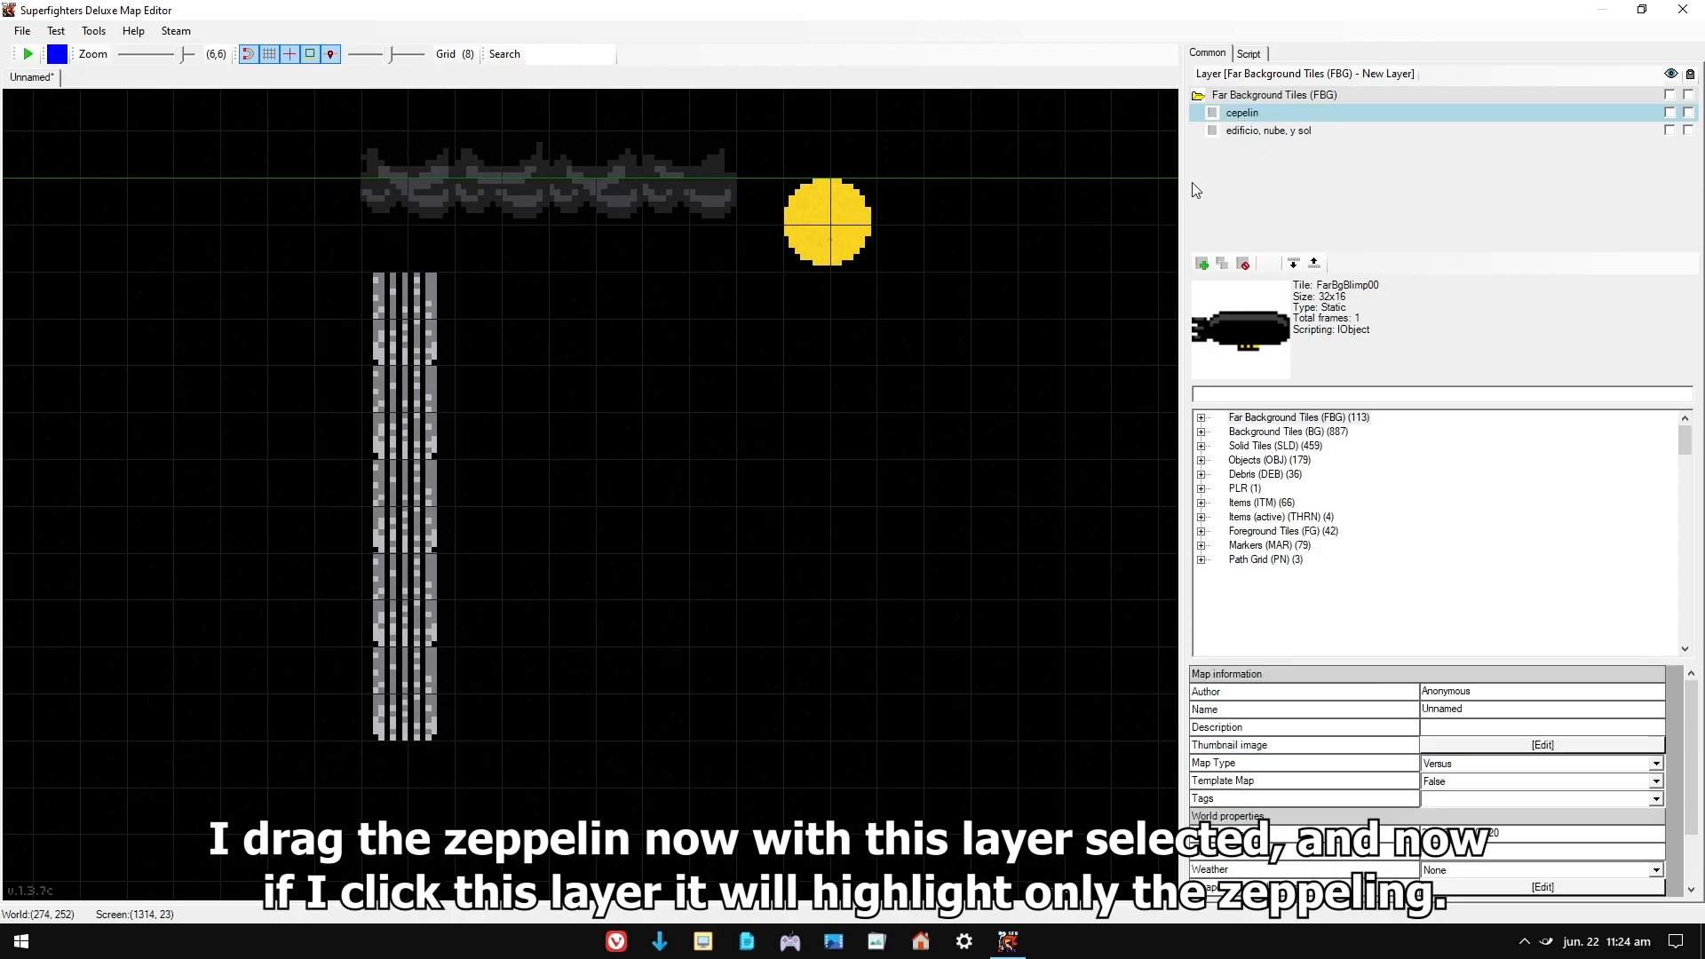
- Place the FarBgBlimp00 zeppelin on the "cepelin" layer so that it overlaps the lower part of the sun
left_click(1201, 417)
left_click_drag(1274, 432, 876, 280)
left_click(981, 371)
- Highlight the elements of the "cepelin" layer and those of the "edificio, nube, y sol" layer to compare their contents
left_click(1248, 113)
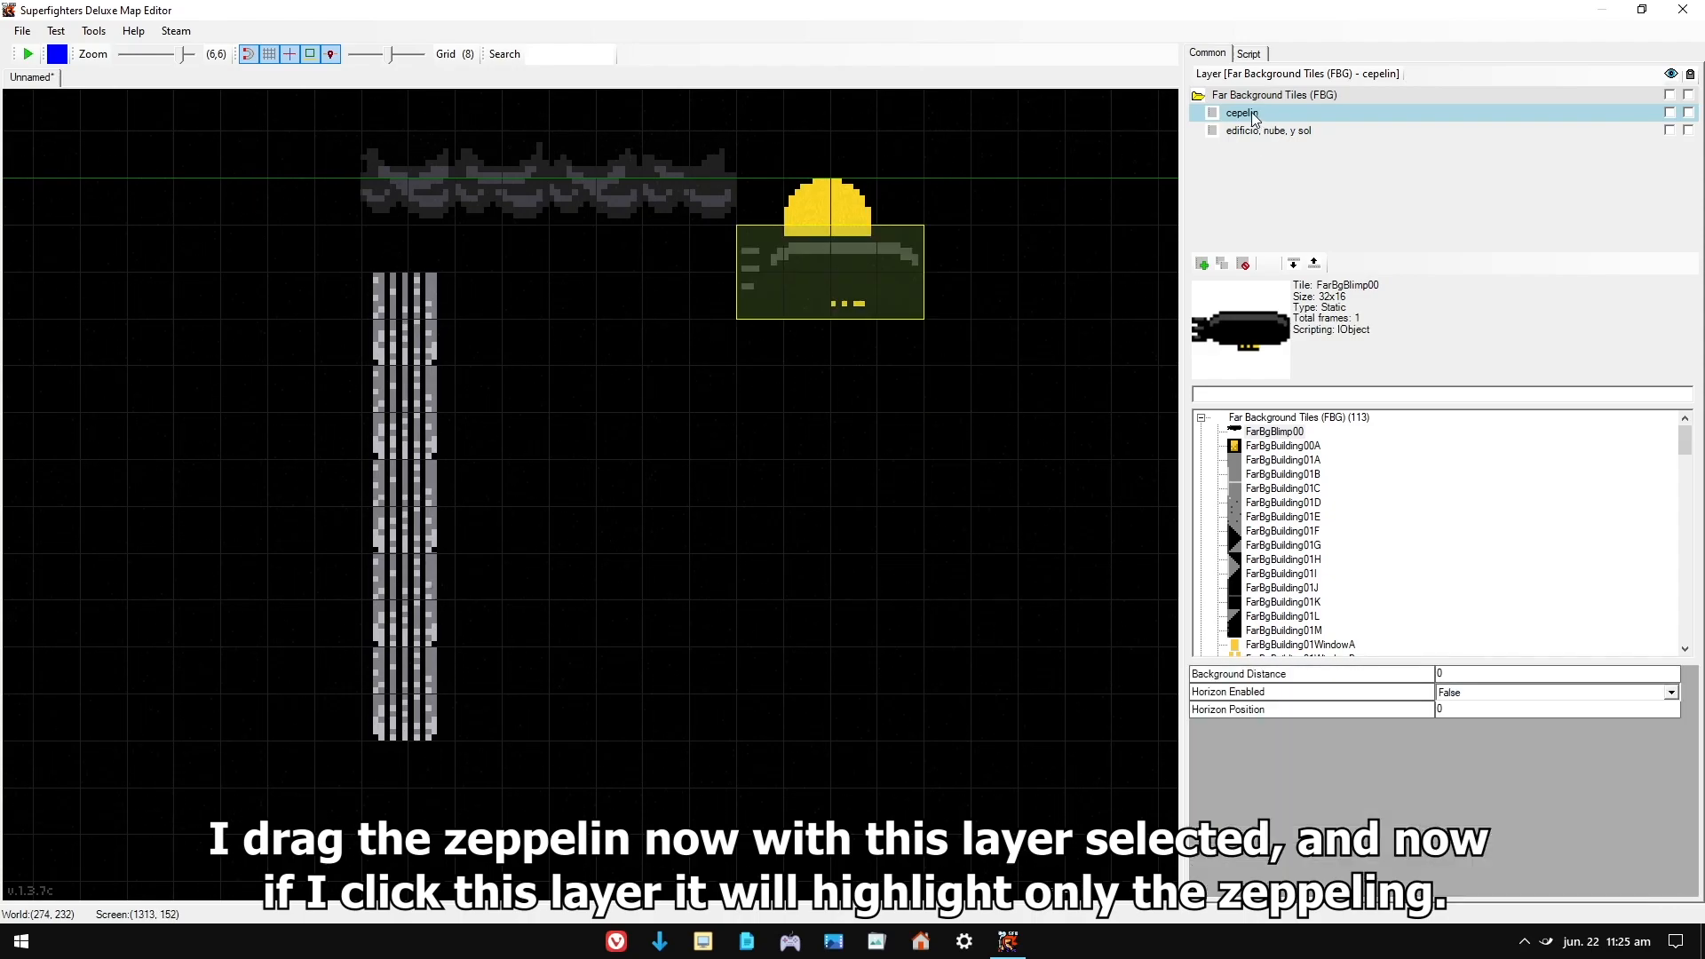
left_click(1074, 267)
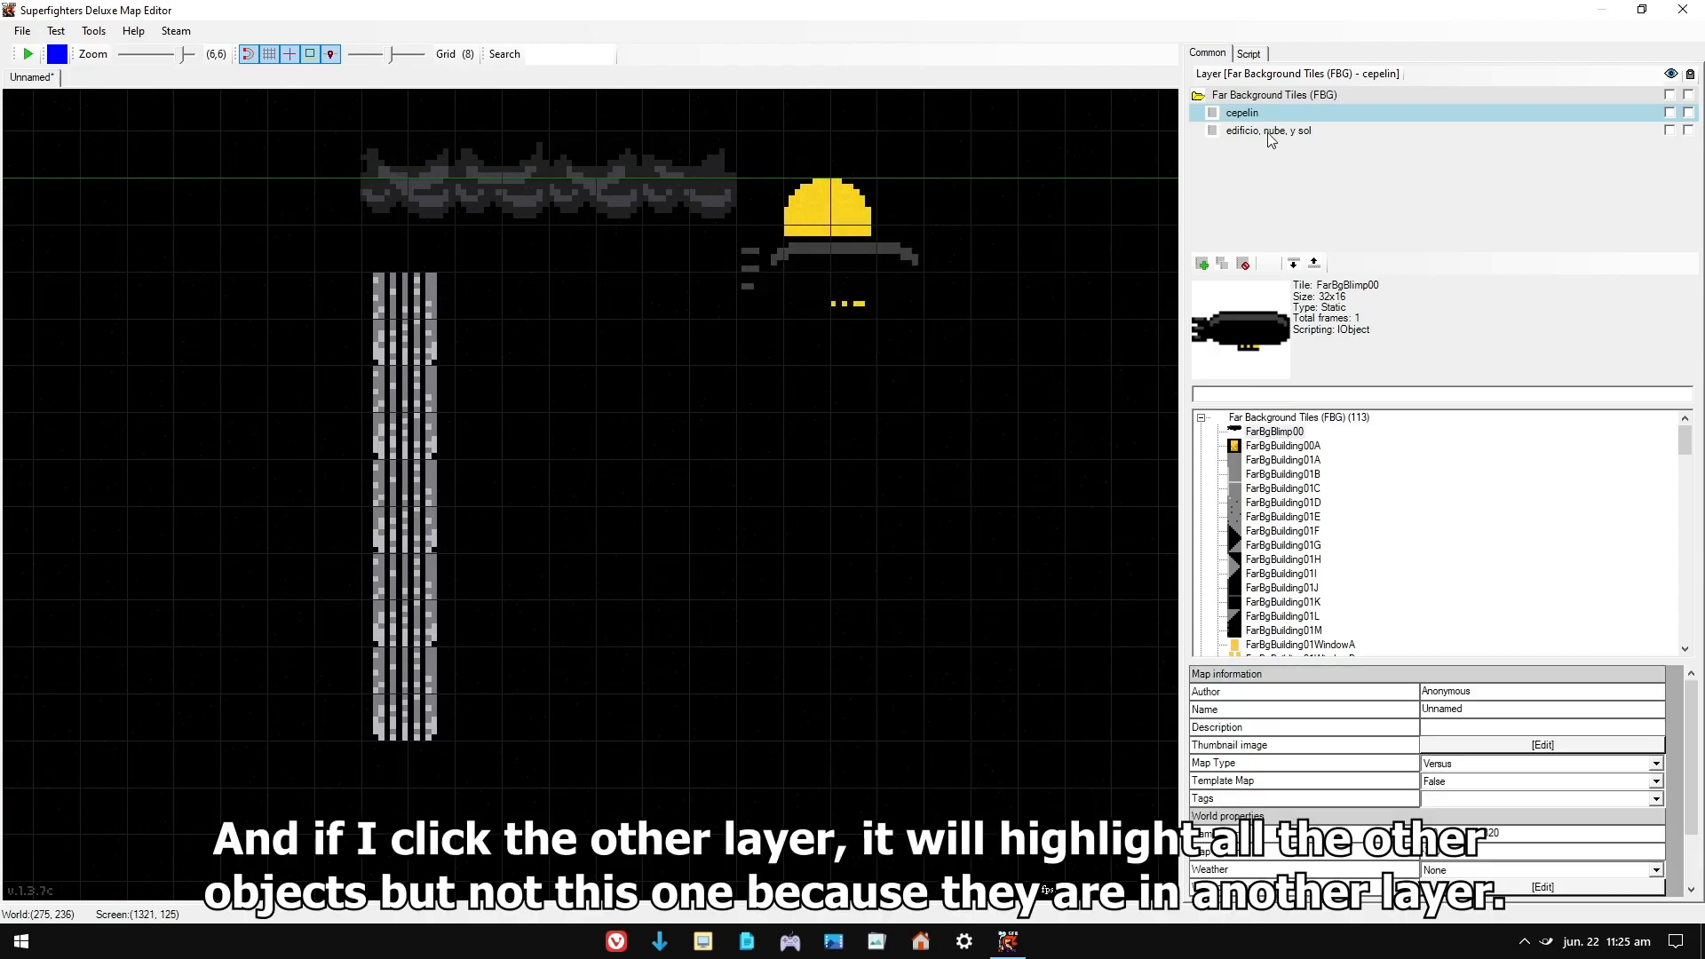
left_click(1267, 130)
left_click(1038, 254)
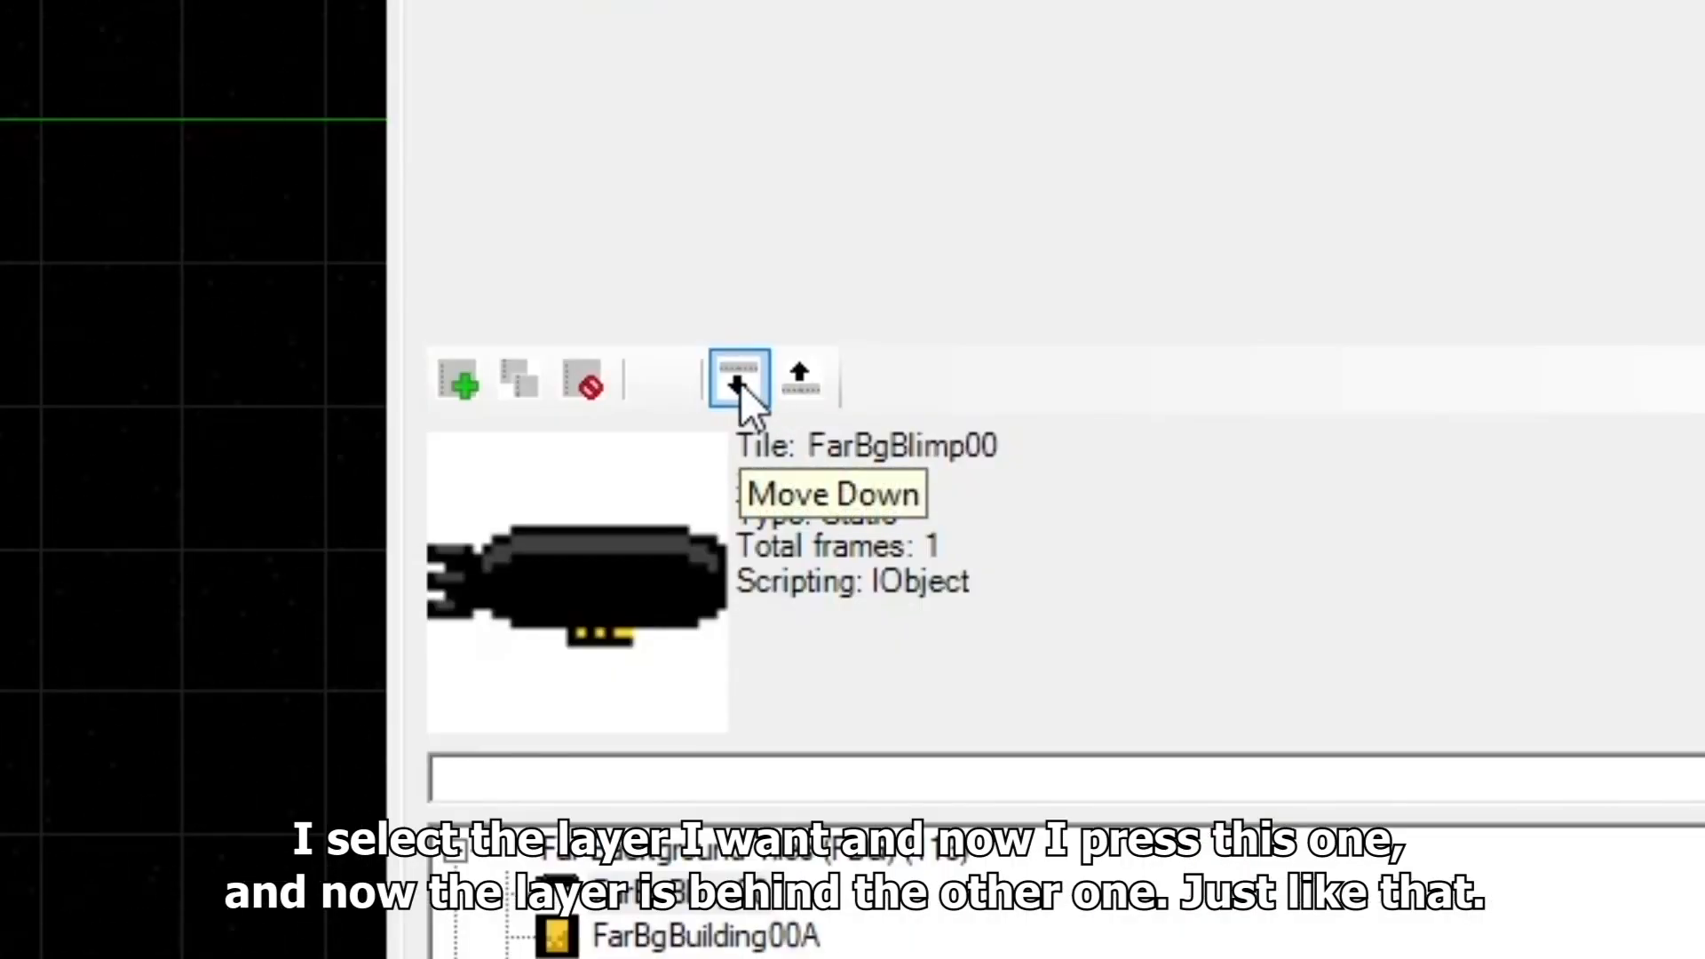
- Move the "cepelin" layer below the "edificio, nube, y sol" layer and back above it
left_click(741, 384)
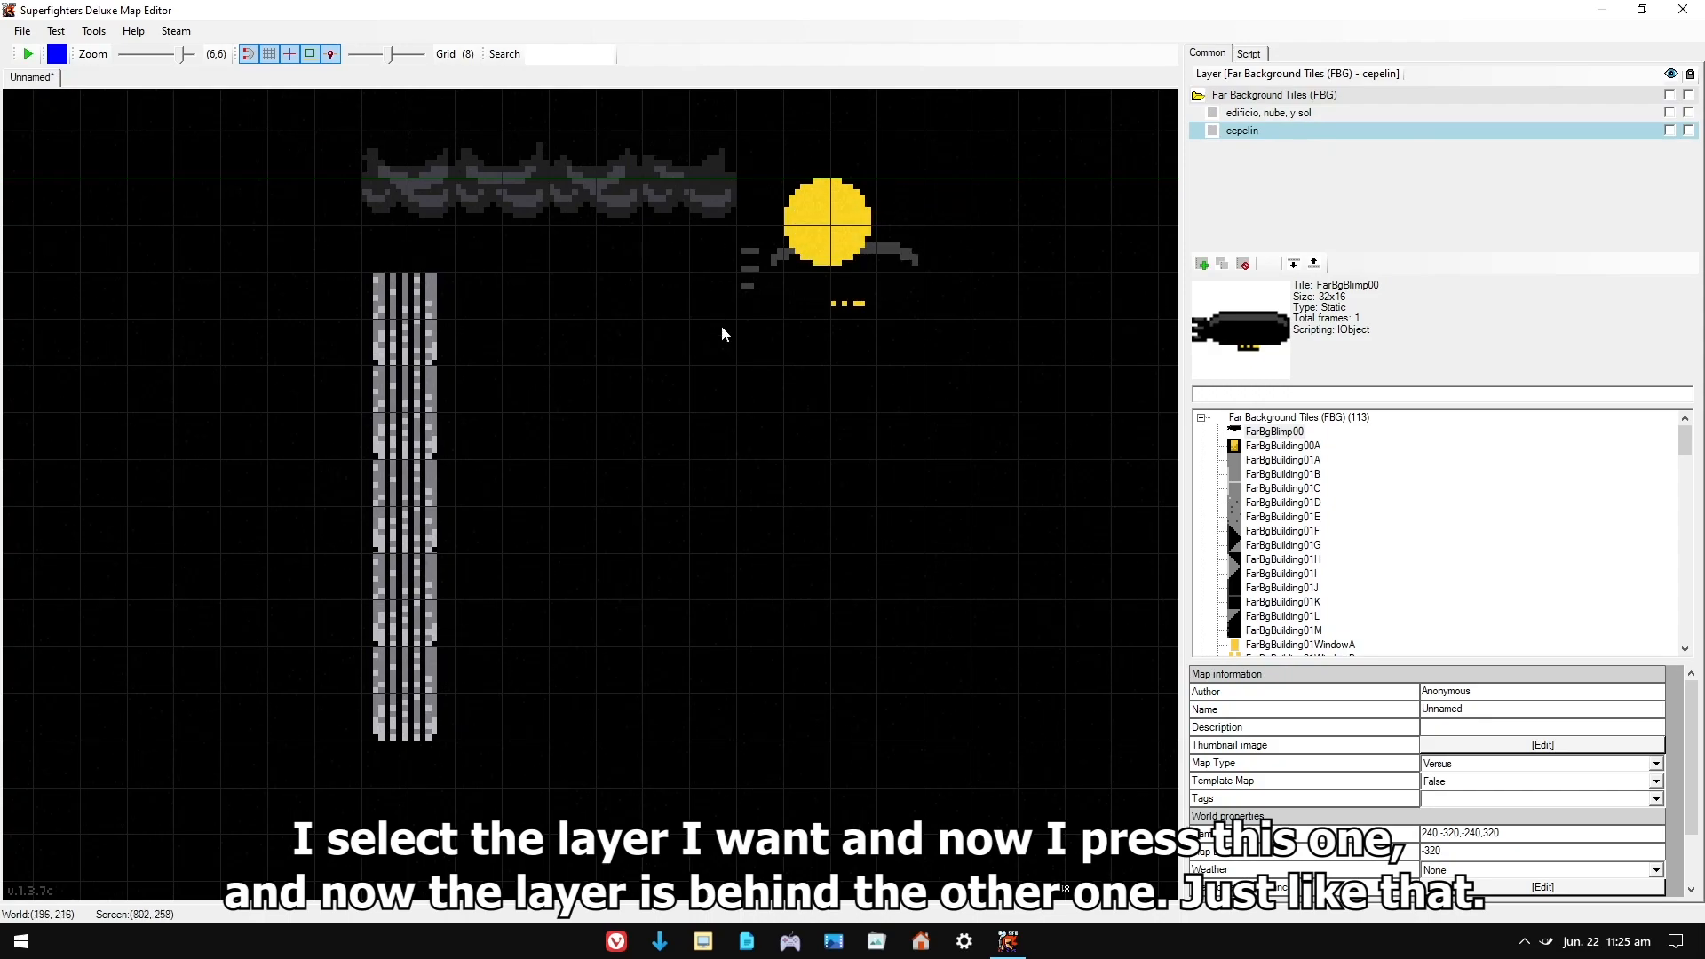
left_click(897, 261)
left_click(1010, 276)
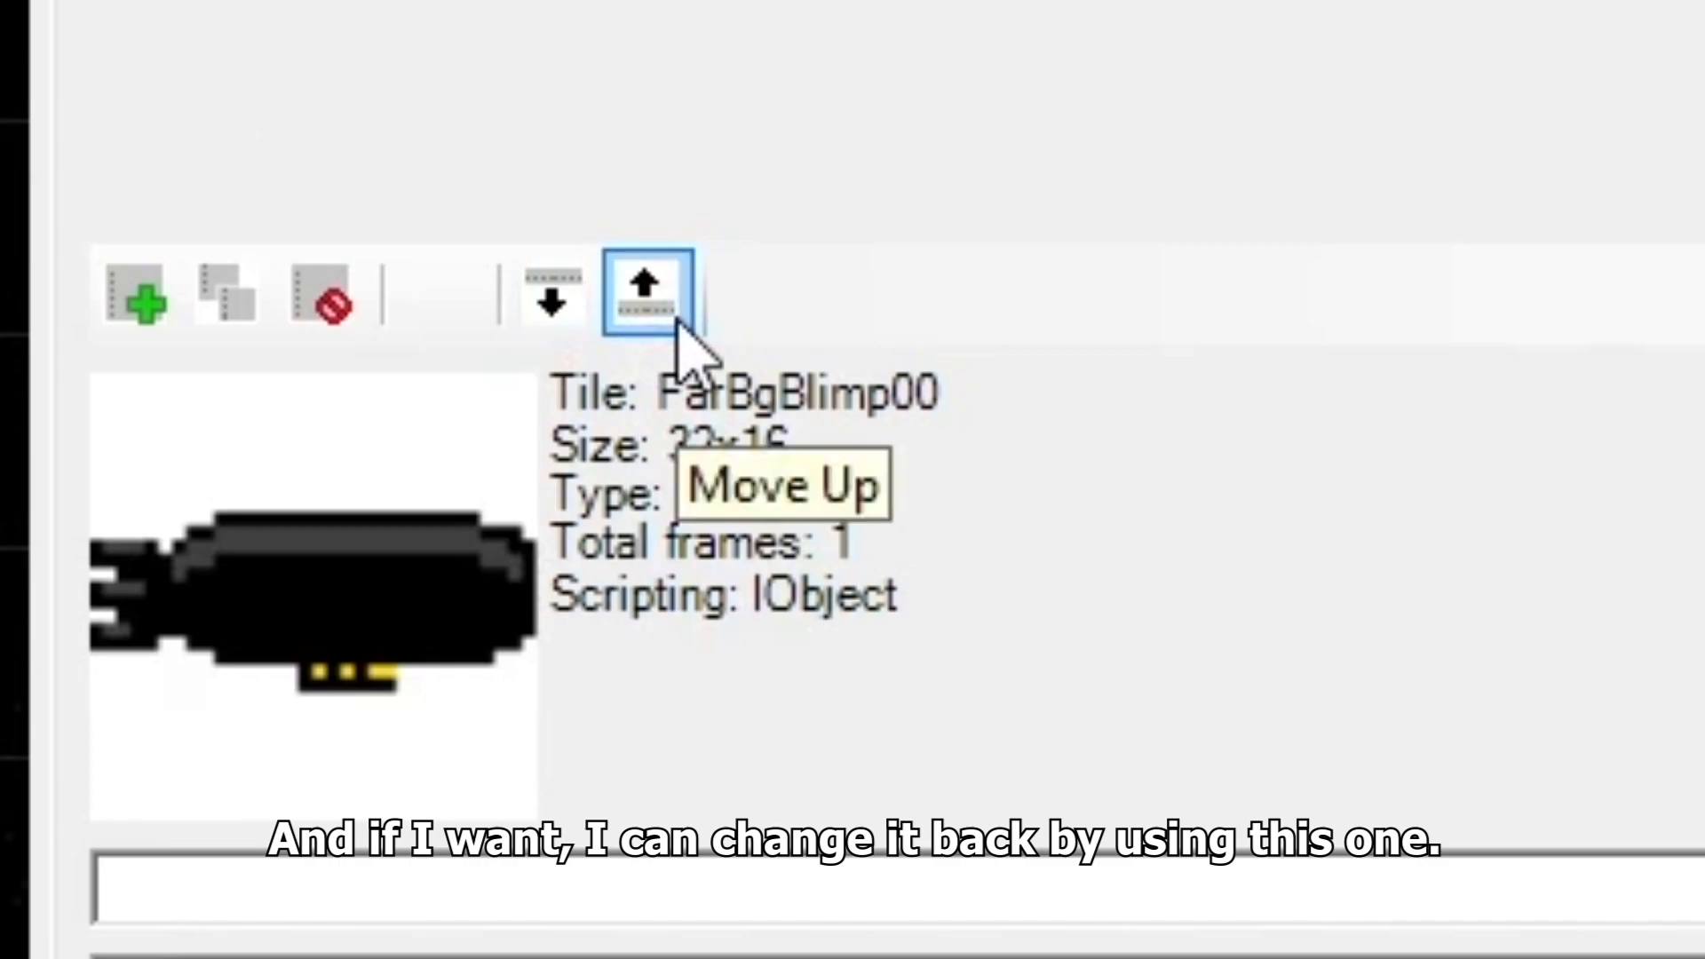
left_click(1313, 264)
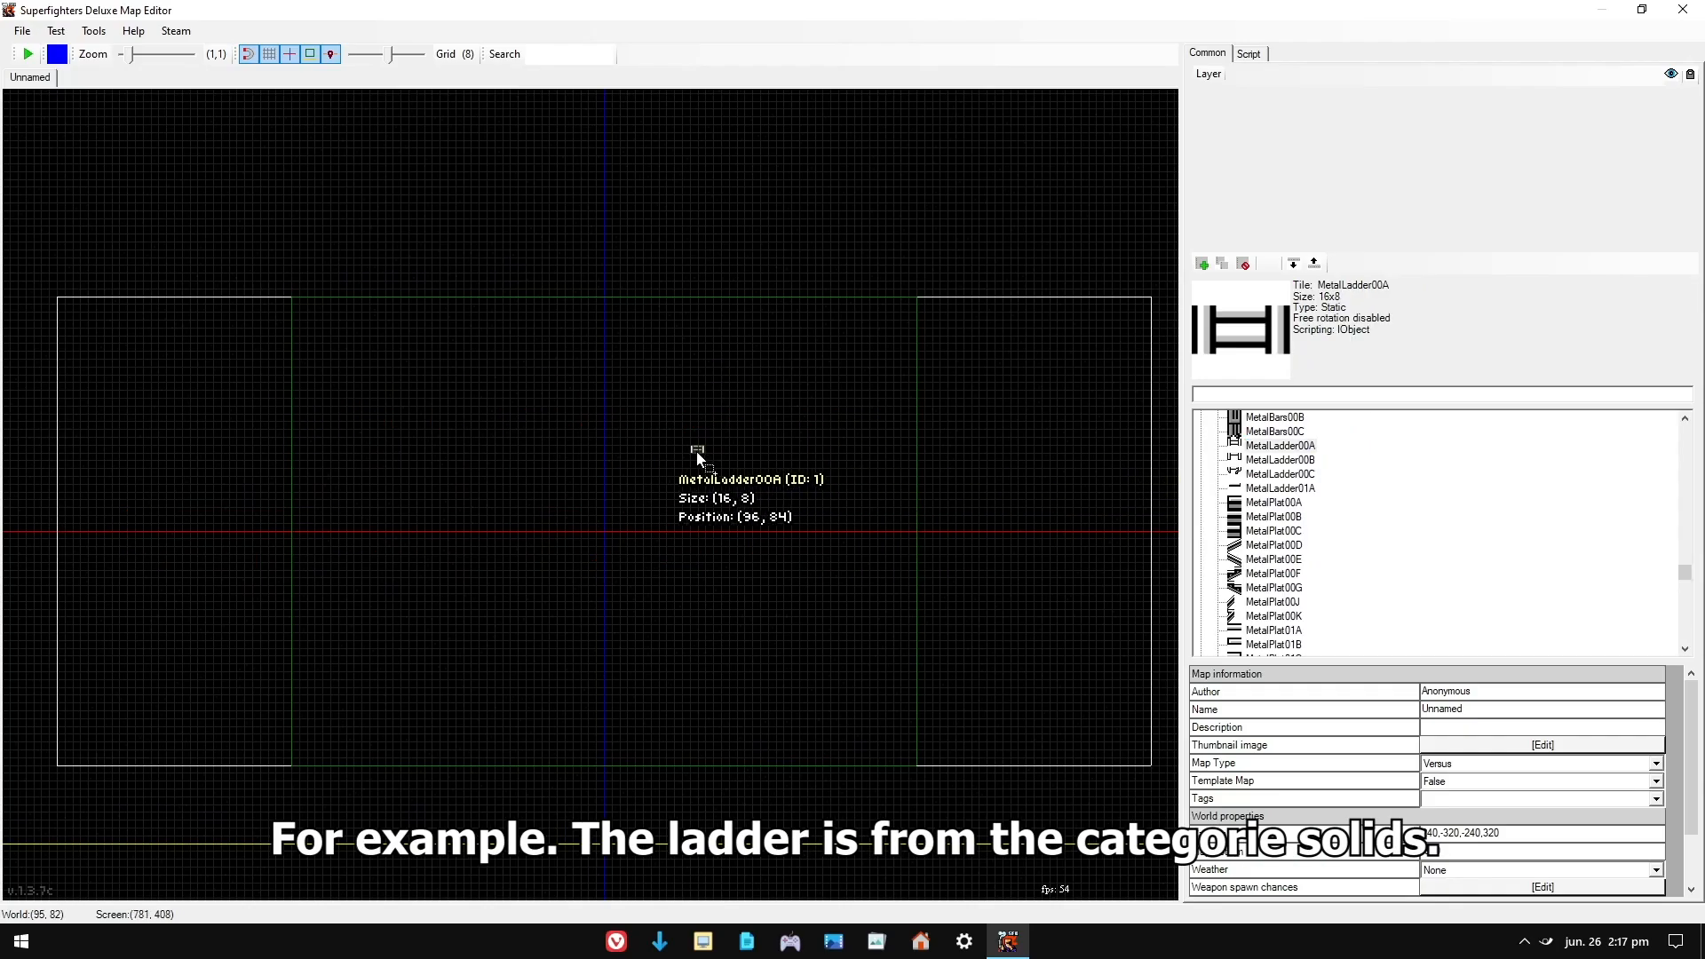
- Stretch the MetalLadder00A tile downward into a ladder about eight tiles tall and move it up the map
left_click(696, 456)
scroll(709, 448, "up", 3)
scroll(694, 456, "up", 2)
left_click_drag(655, 470, 655, 644)
left_click_drag(653, 513, 729, 338)
left_click(903, 355)
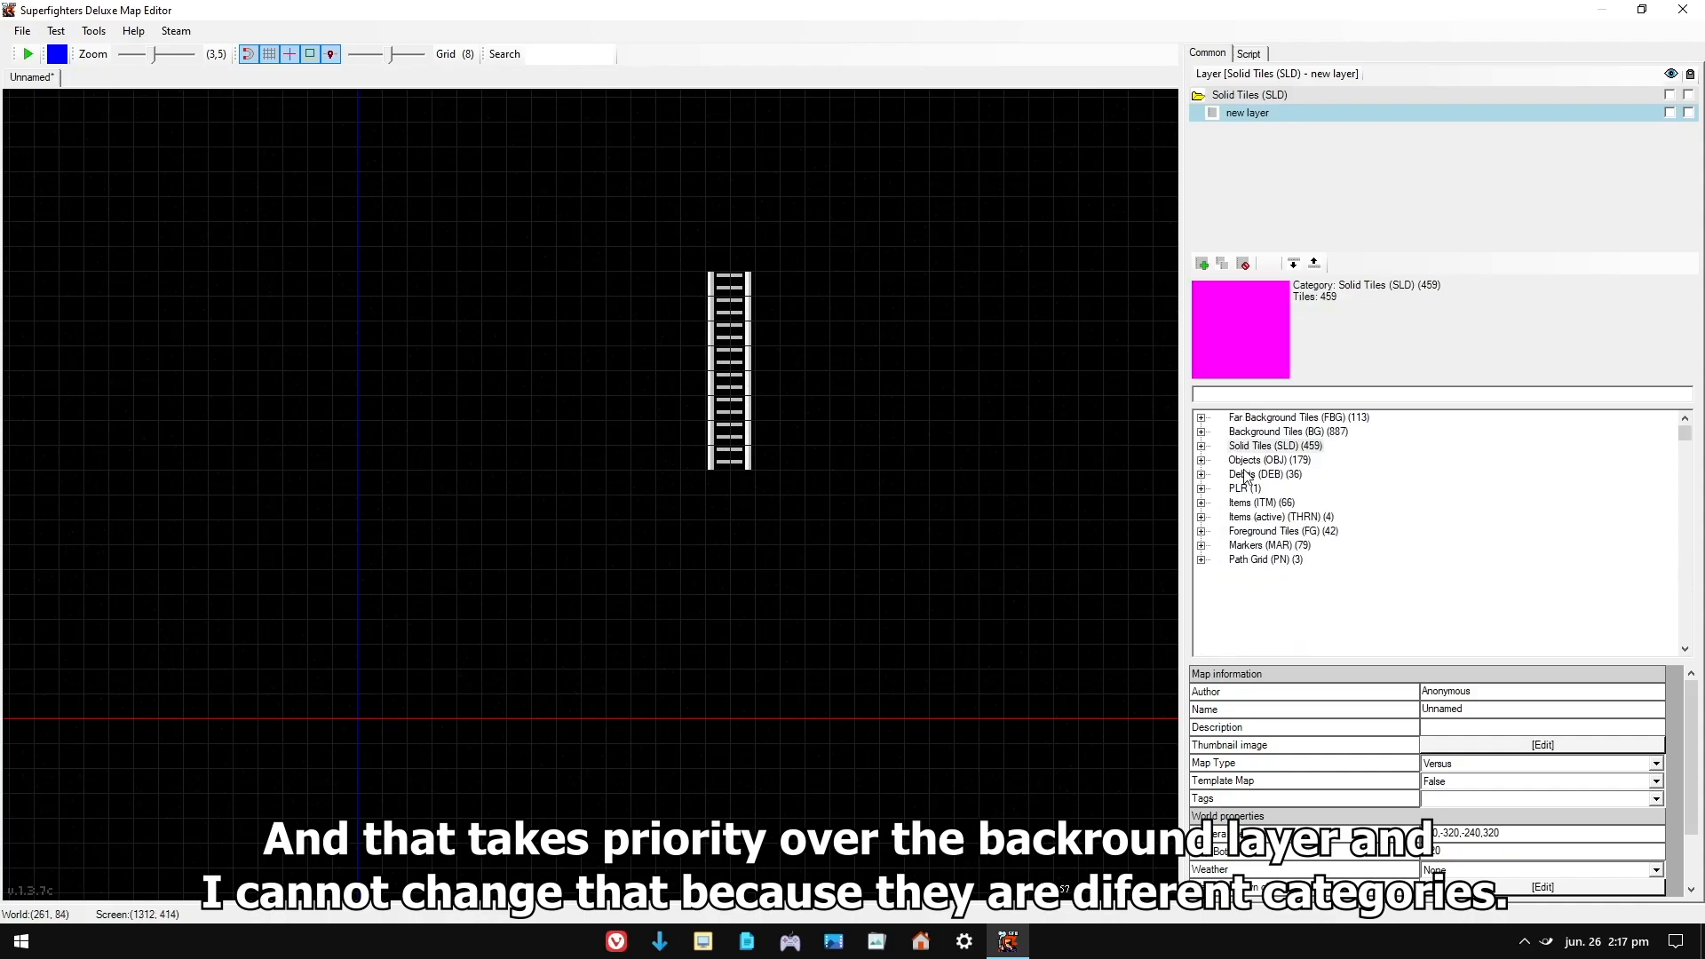
- Place a BarrelExplosive object in front of the ladder and select the layer of the Objects category
double_click(1256, 461)
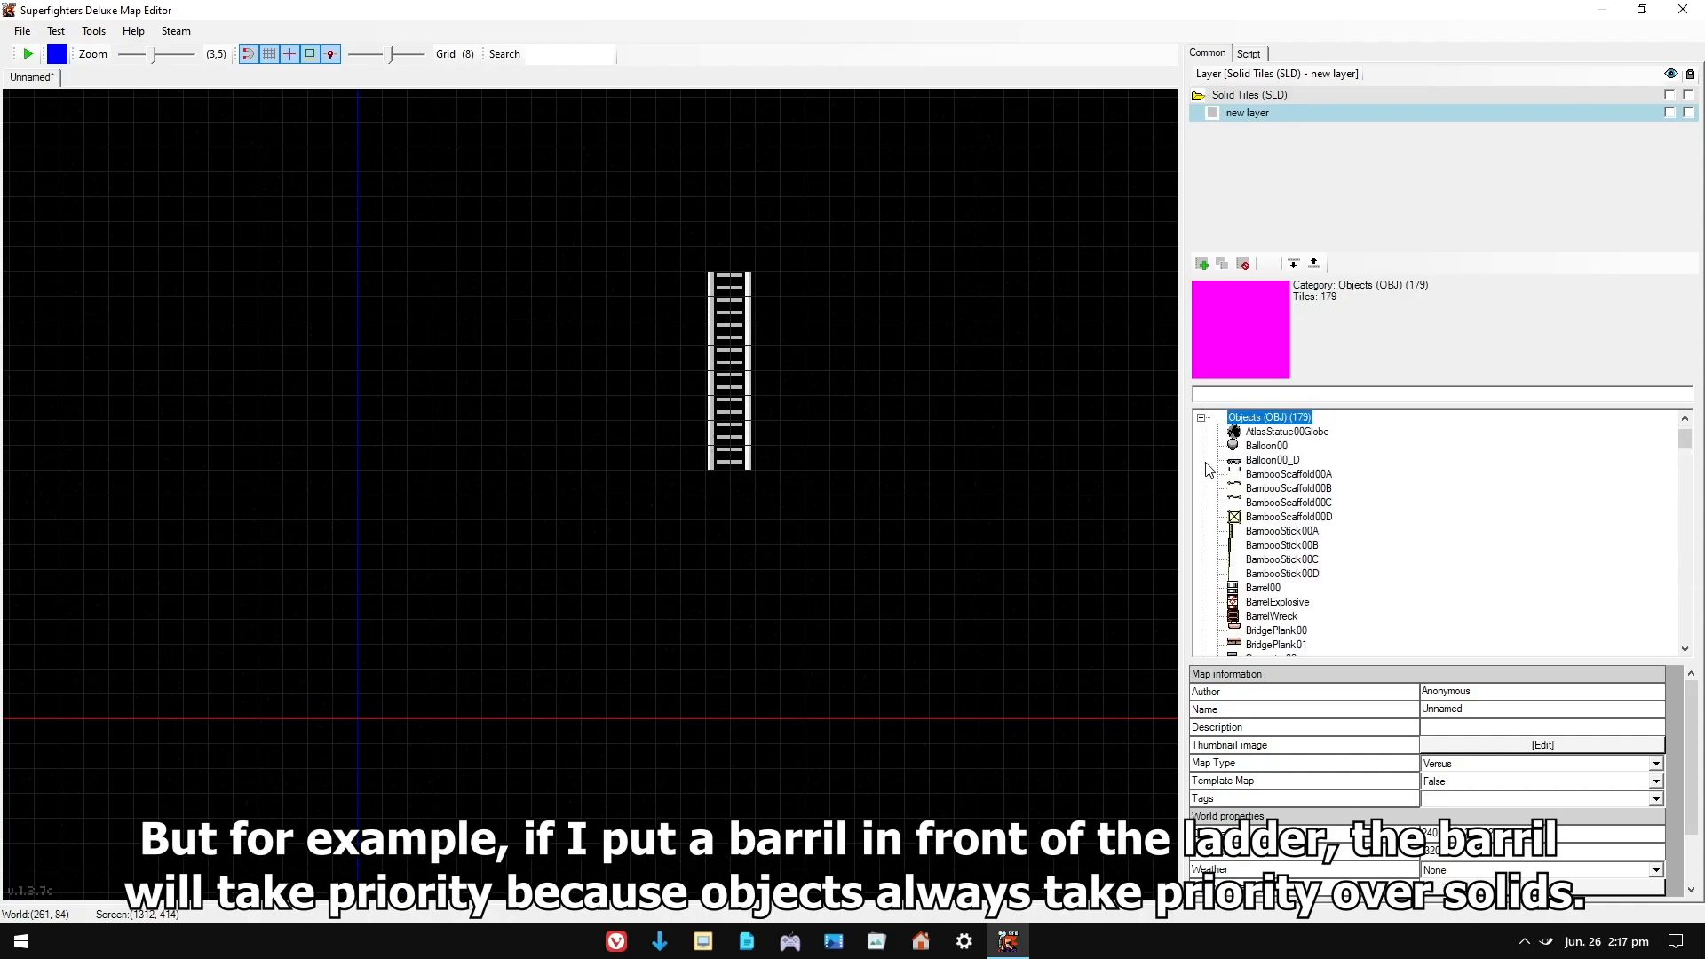
scroll(1270, 488, "down", 1)
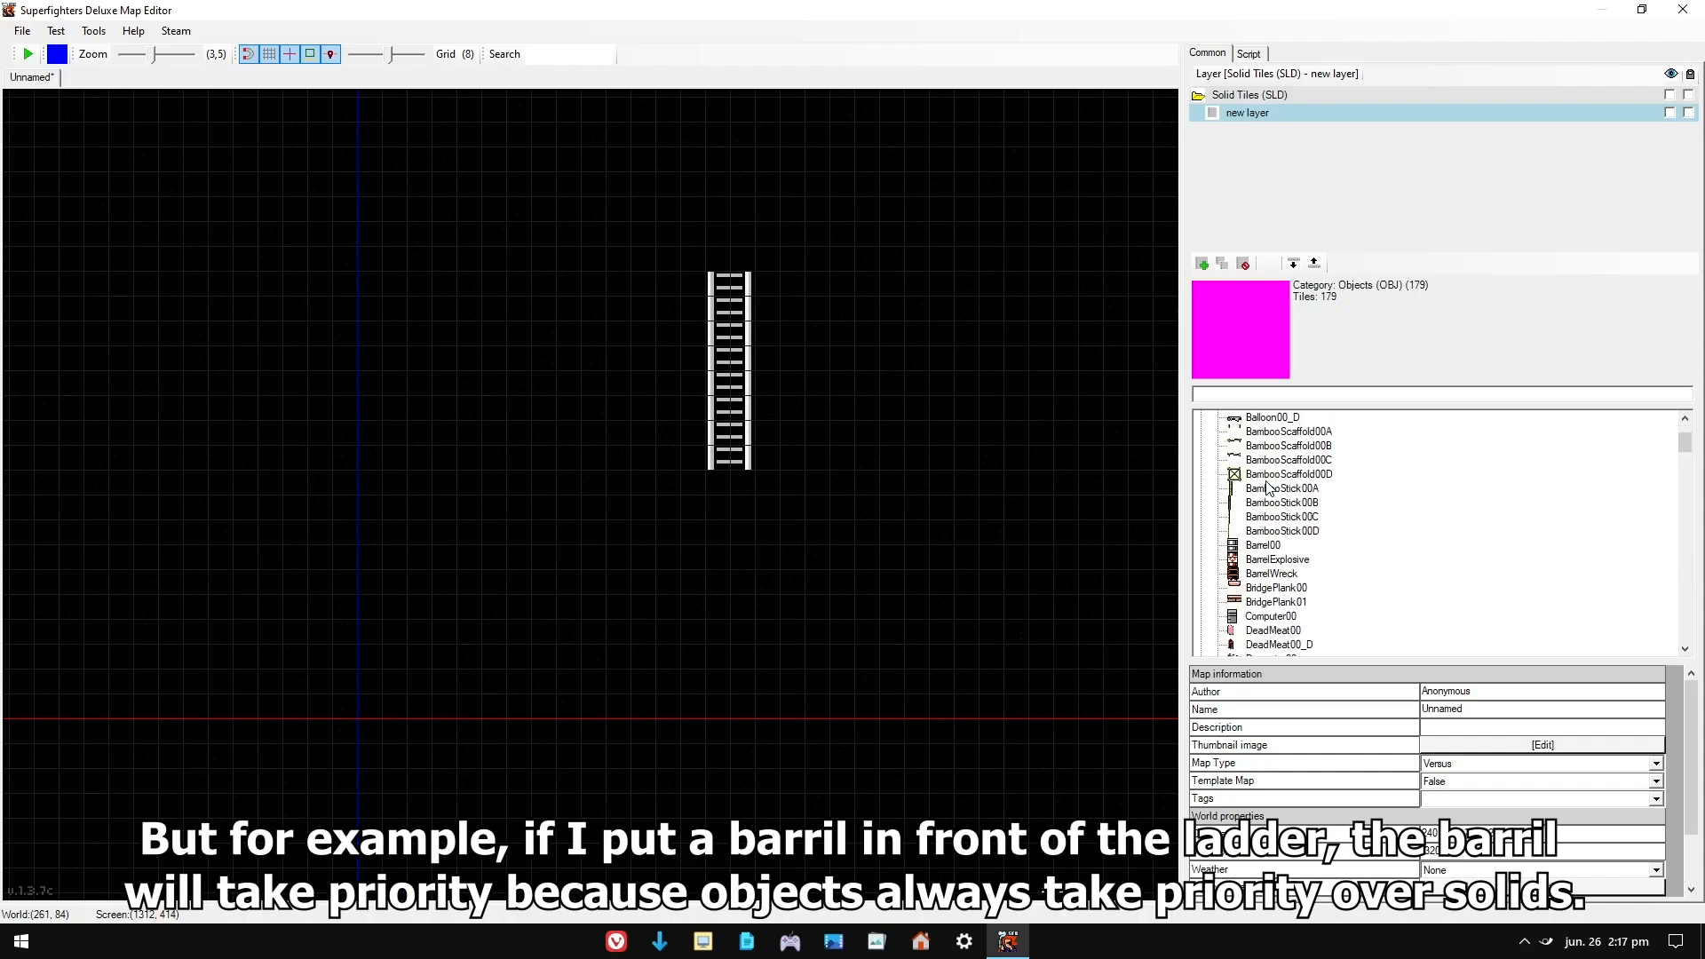
left_click(1268, 560)
left_click_drag(1174, 557, 723, 437)
left_click(854, 302)
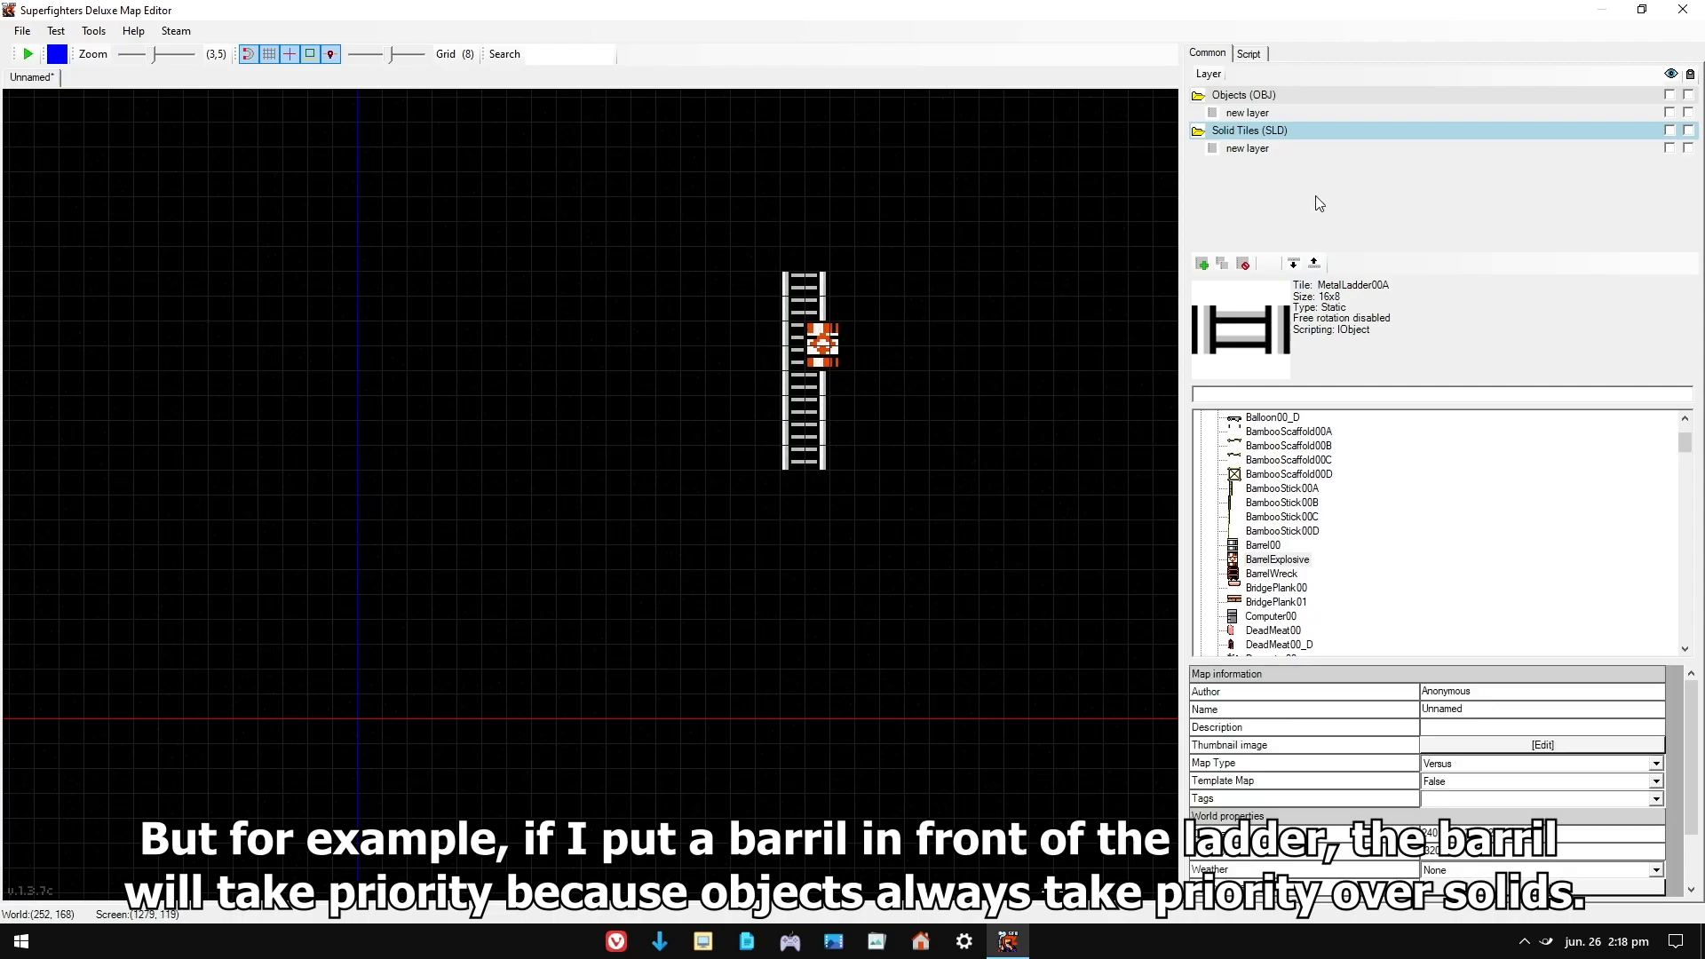
left_click(1252, 100)
left_click(1252, 110)
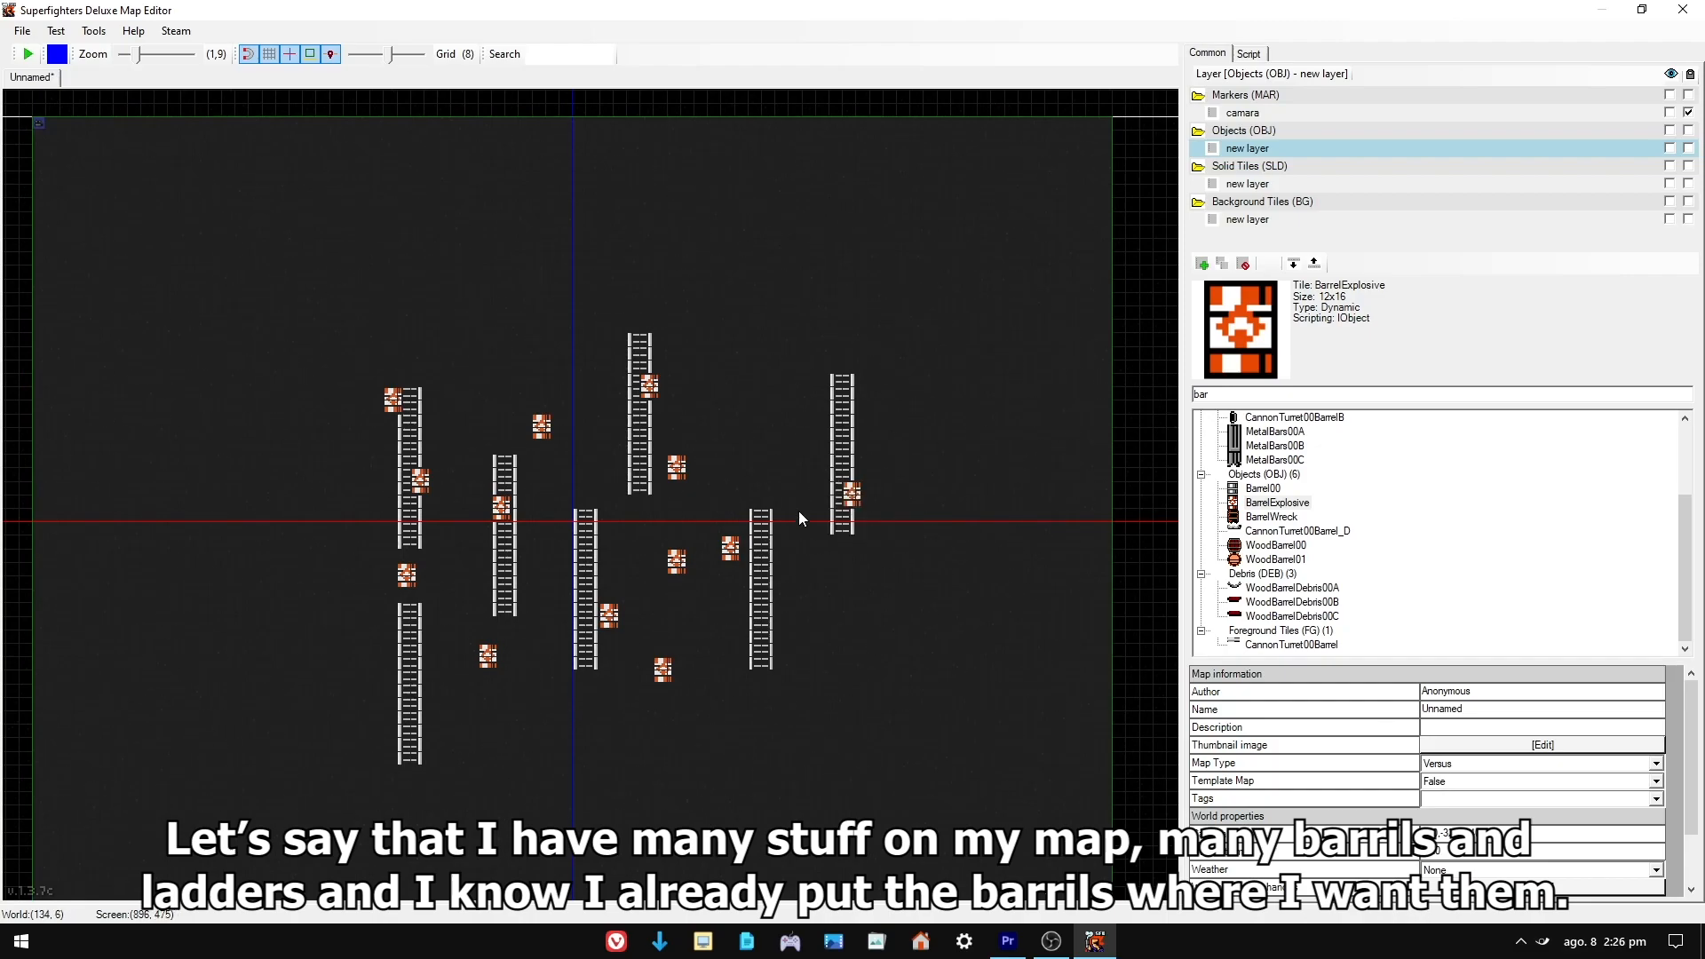
- Reposition several ladders and explosive barrels on the map filled with ladders and barrels
mouse_move(845, 461)
left_mouse_down()
mouse_move(915, 462)
mouse_move(847, 462)
mouse_move(851, 489)
mouse_move(690, 468)
mouse_move(851, 482)
left_mouse_up()
left_click_drag(753, 566, 783, 426)
left_click(650, 388)
left_click_drag(646, 362, 693, 426)
left_click(648, 383)
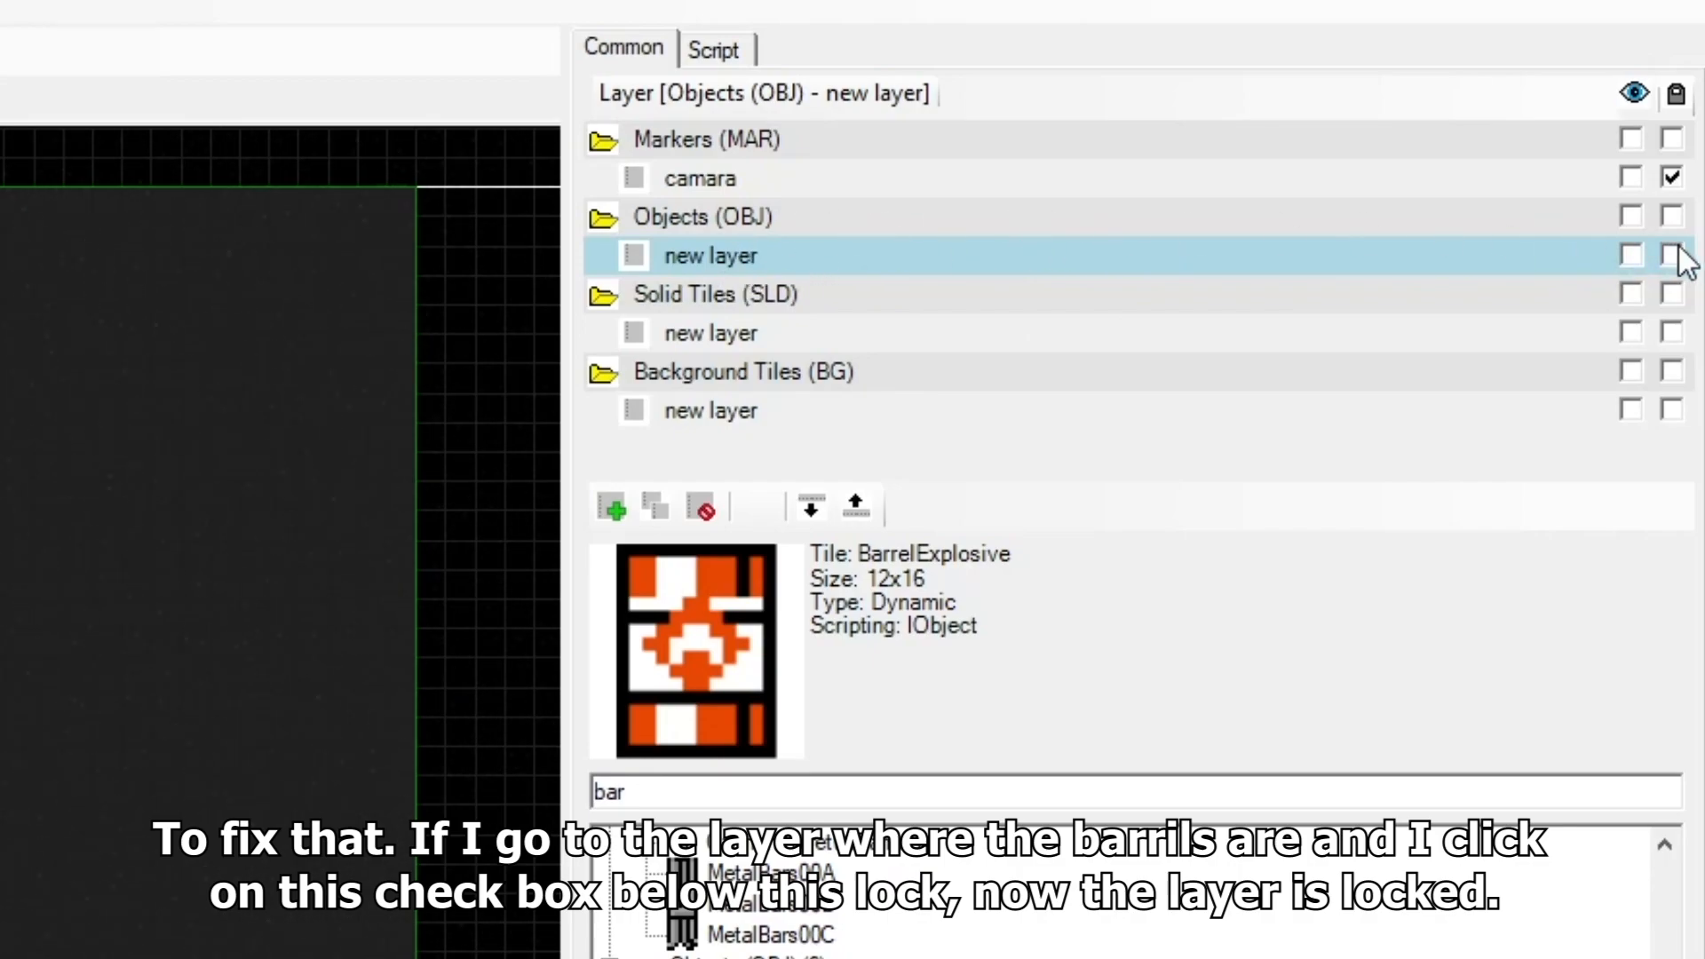
- Lock the Objects layer that holds the barrels and move the rightmost ladder above its barrel
left_click(1674, 255)
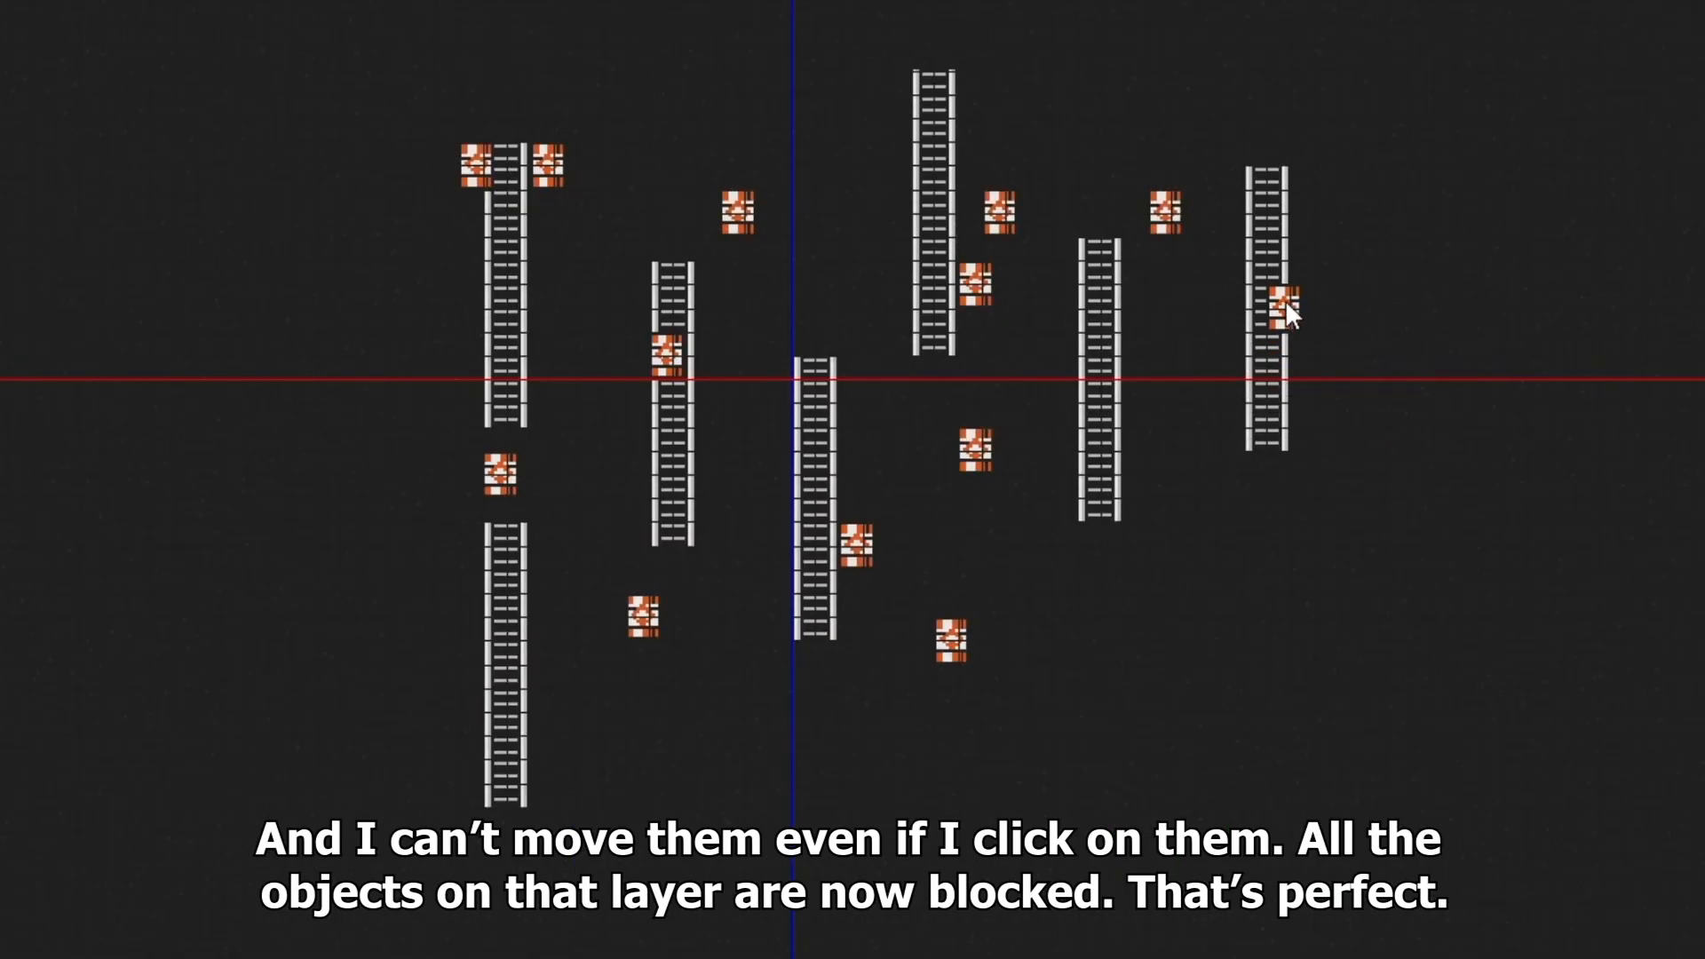
left_click(1286, 302)
mouse_move(1283, 269)
left_mouse_down()
mouse_move(1245, 236)
mouse_move(1306, 263)
left_mouse_up()
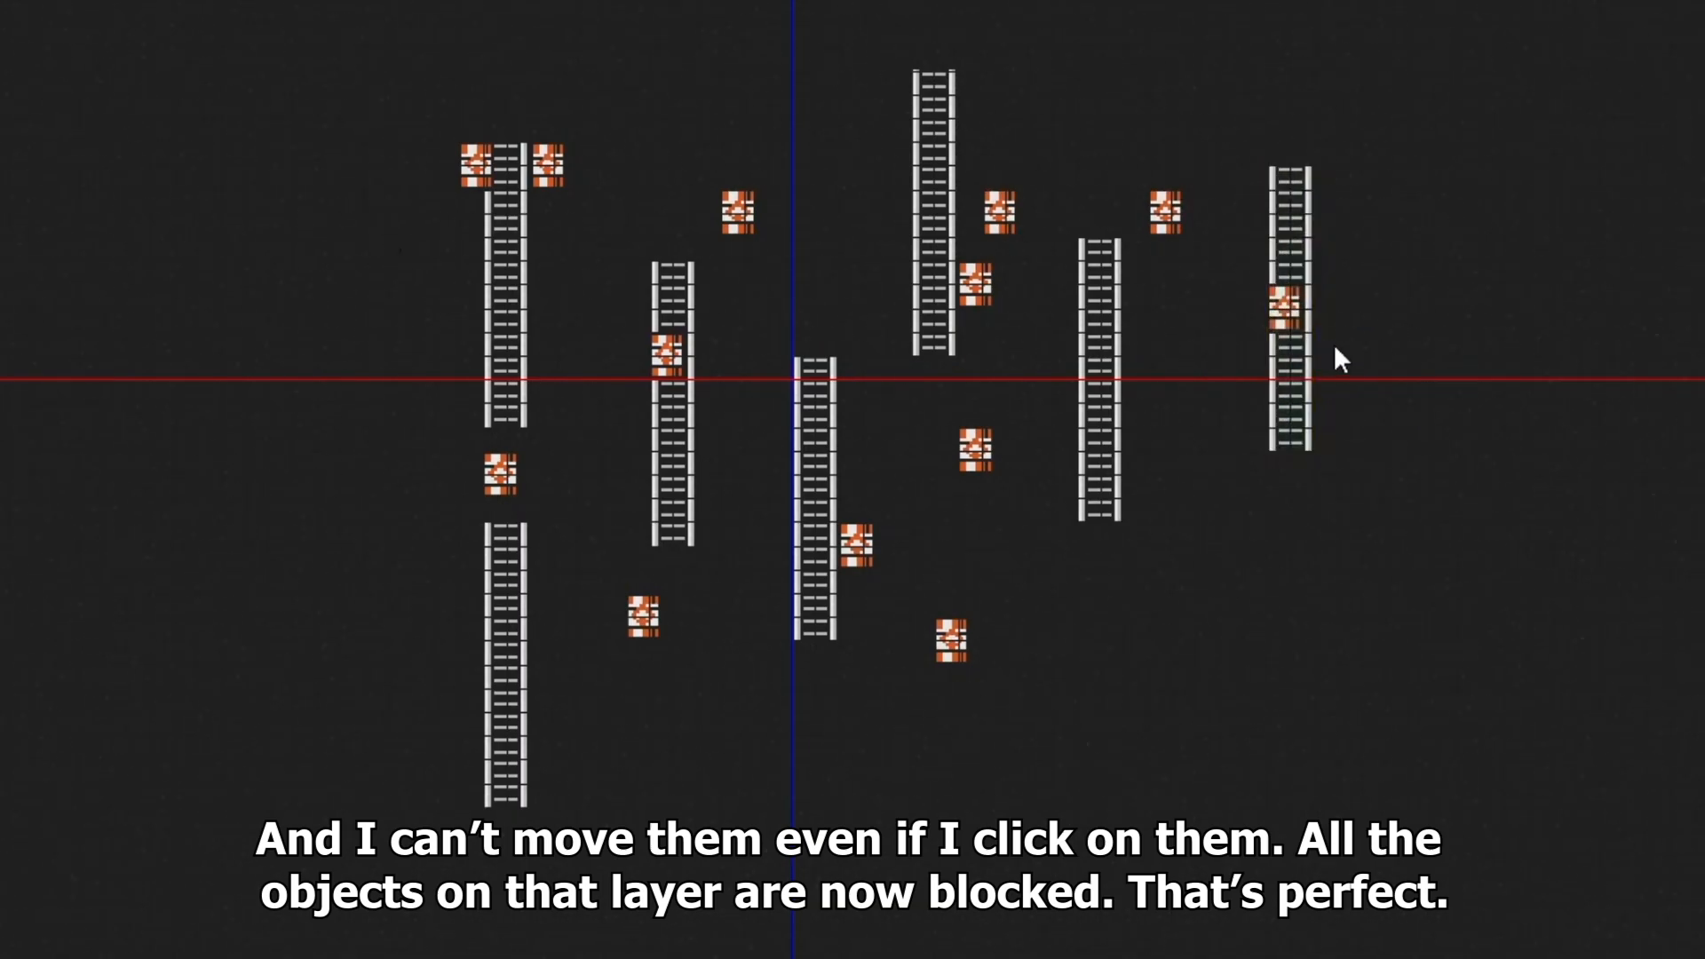
left_click_drag(1298, 257, 1272, 18)
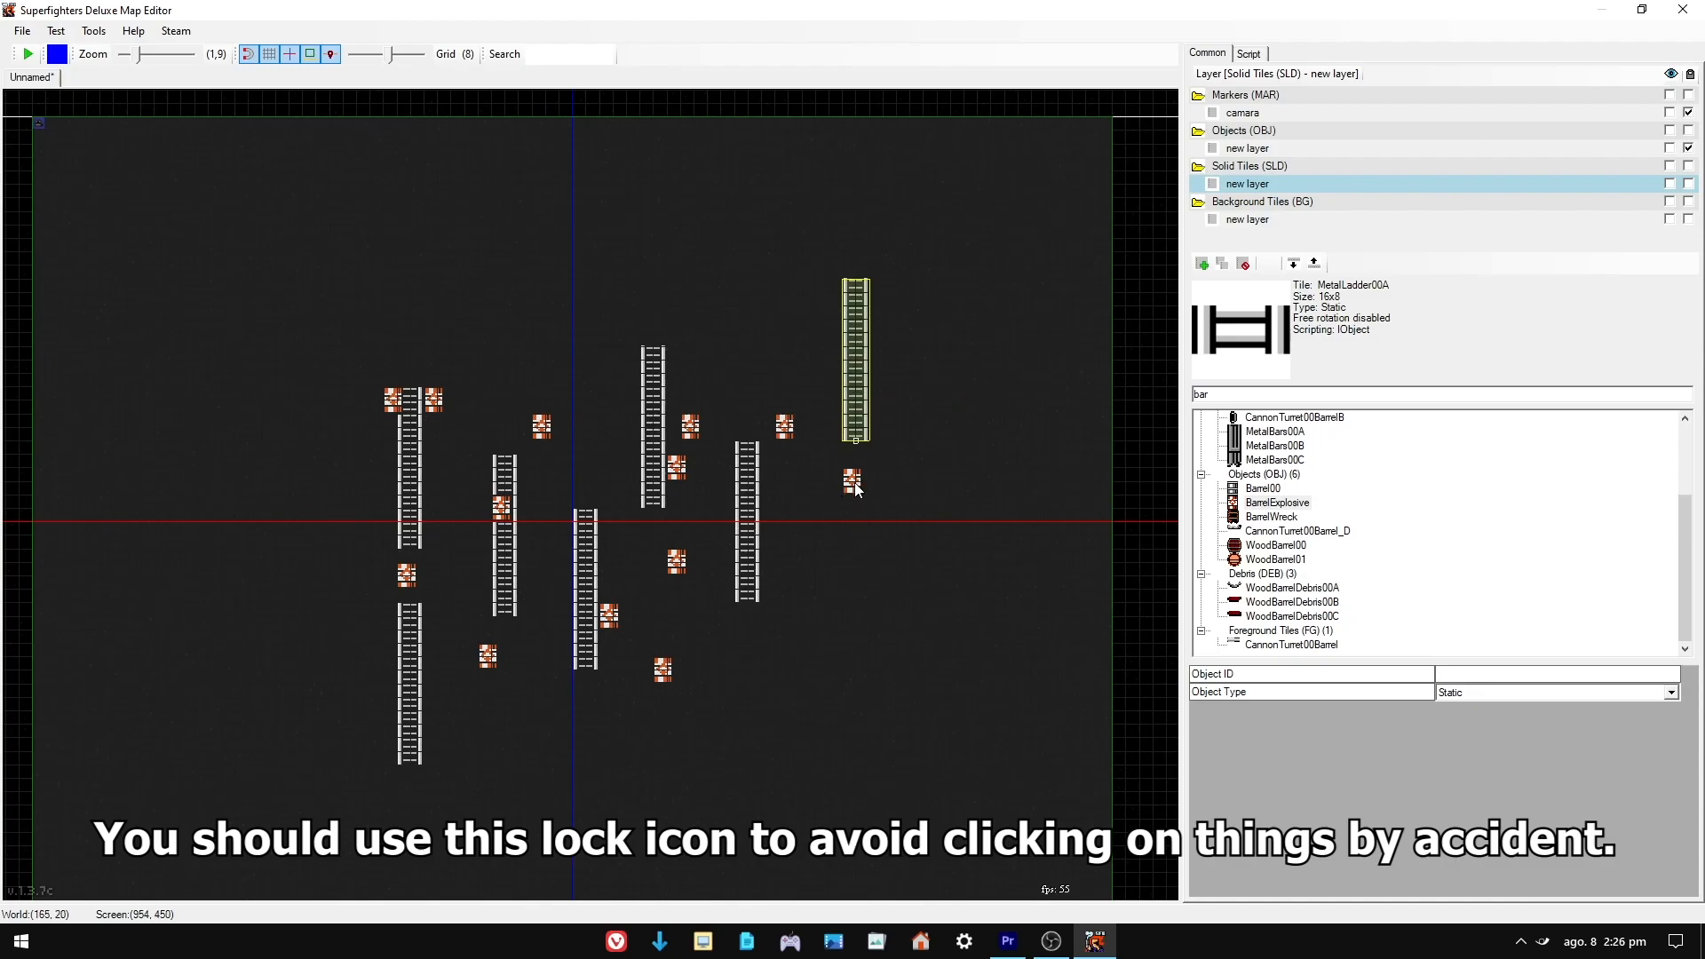
left_click(1286, 307)
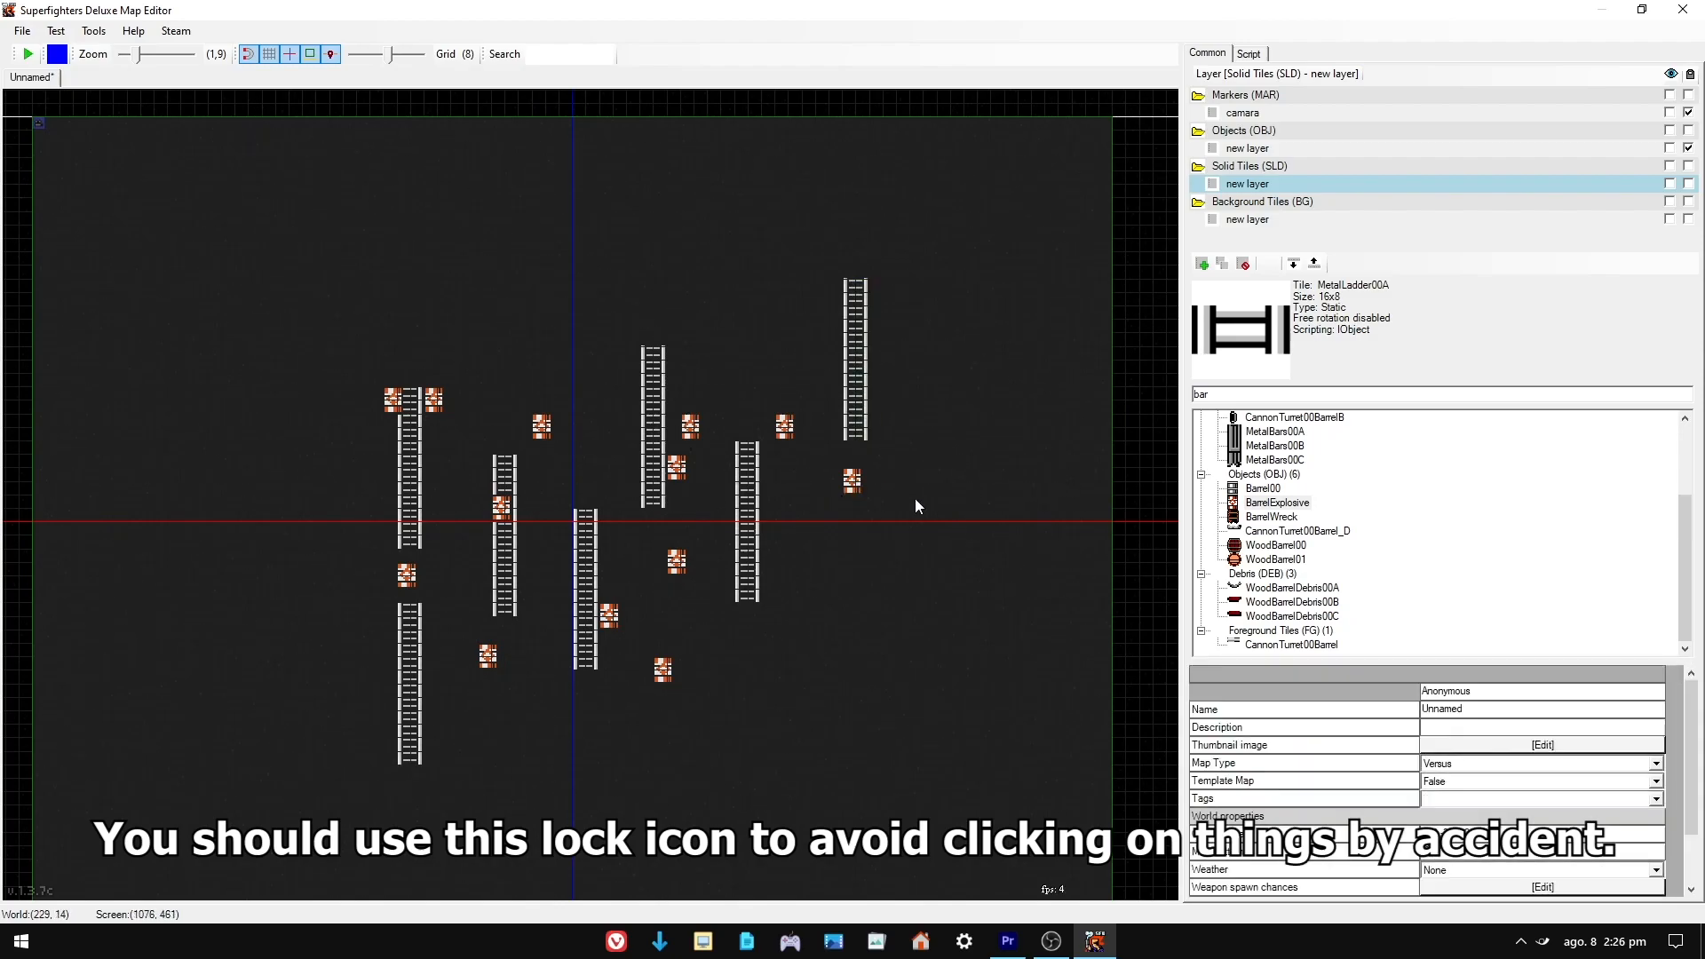
- Move the rightmost ladder down beside the locked barrel, to position (184, 76)
left_click(864, 424)
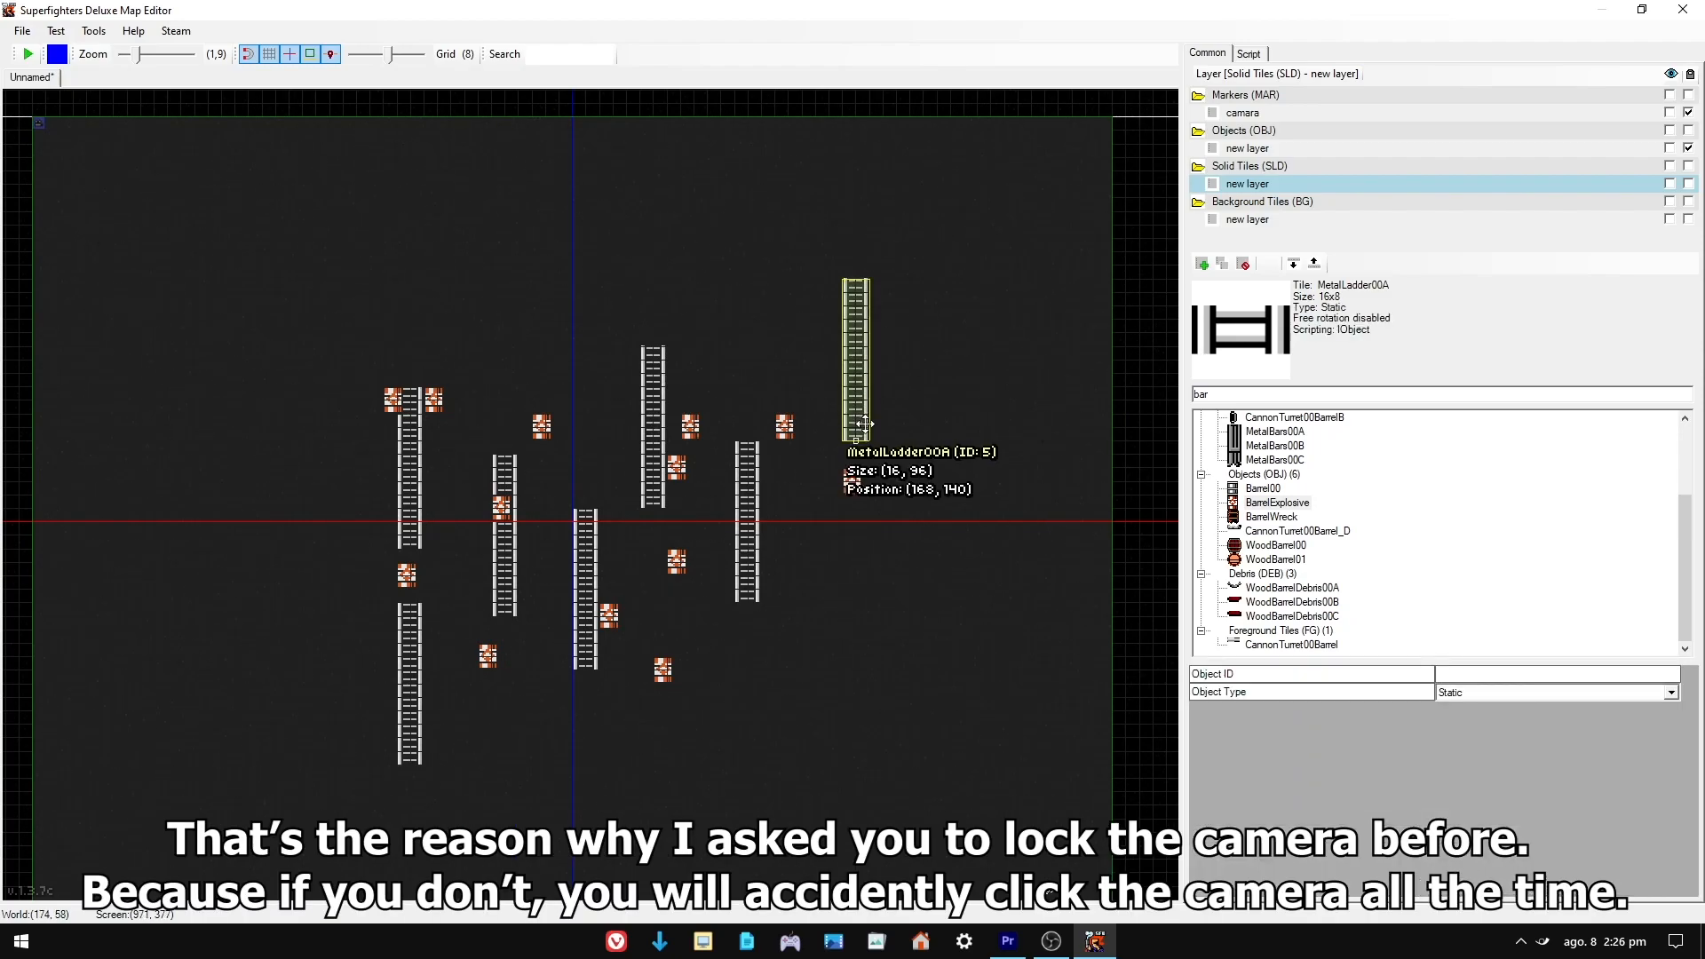
mouse_move(853, 502)
left_mouse_down()
mouse_move(826, 526)
mouse_move(878, 514)
left_mouse_up()
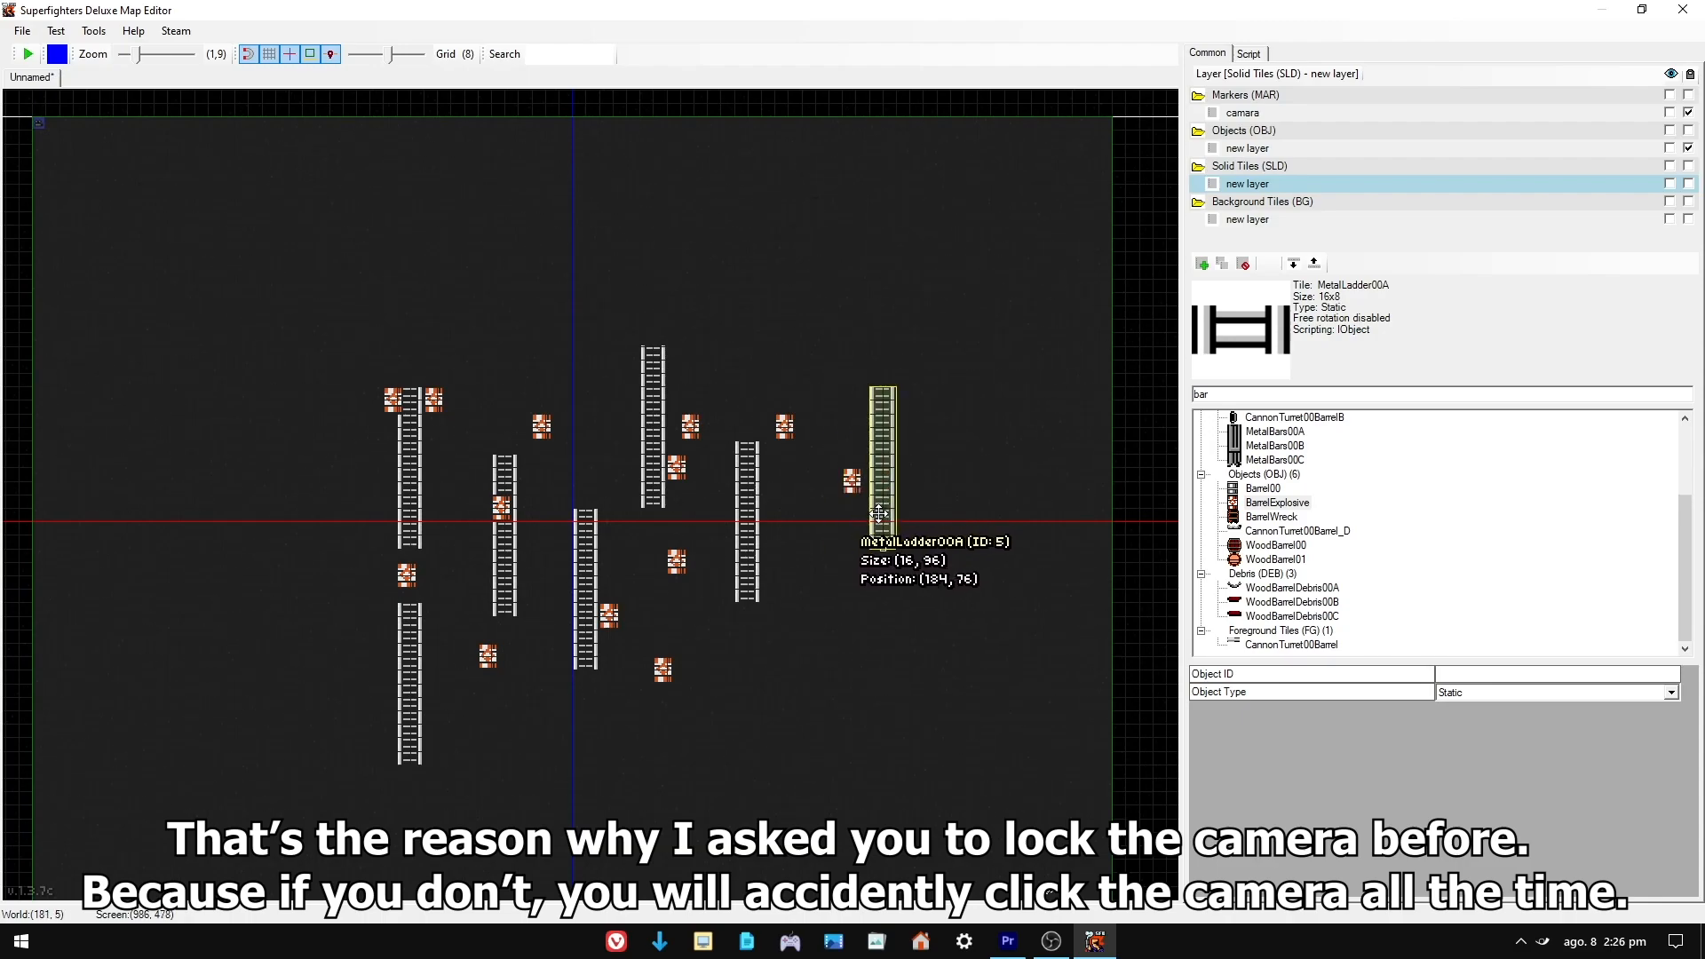
left_click(951, 475)
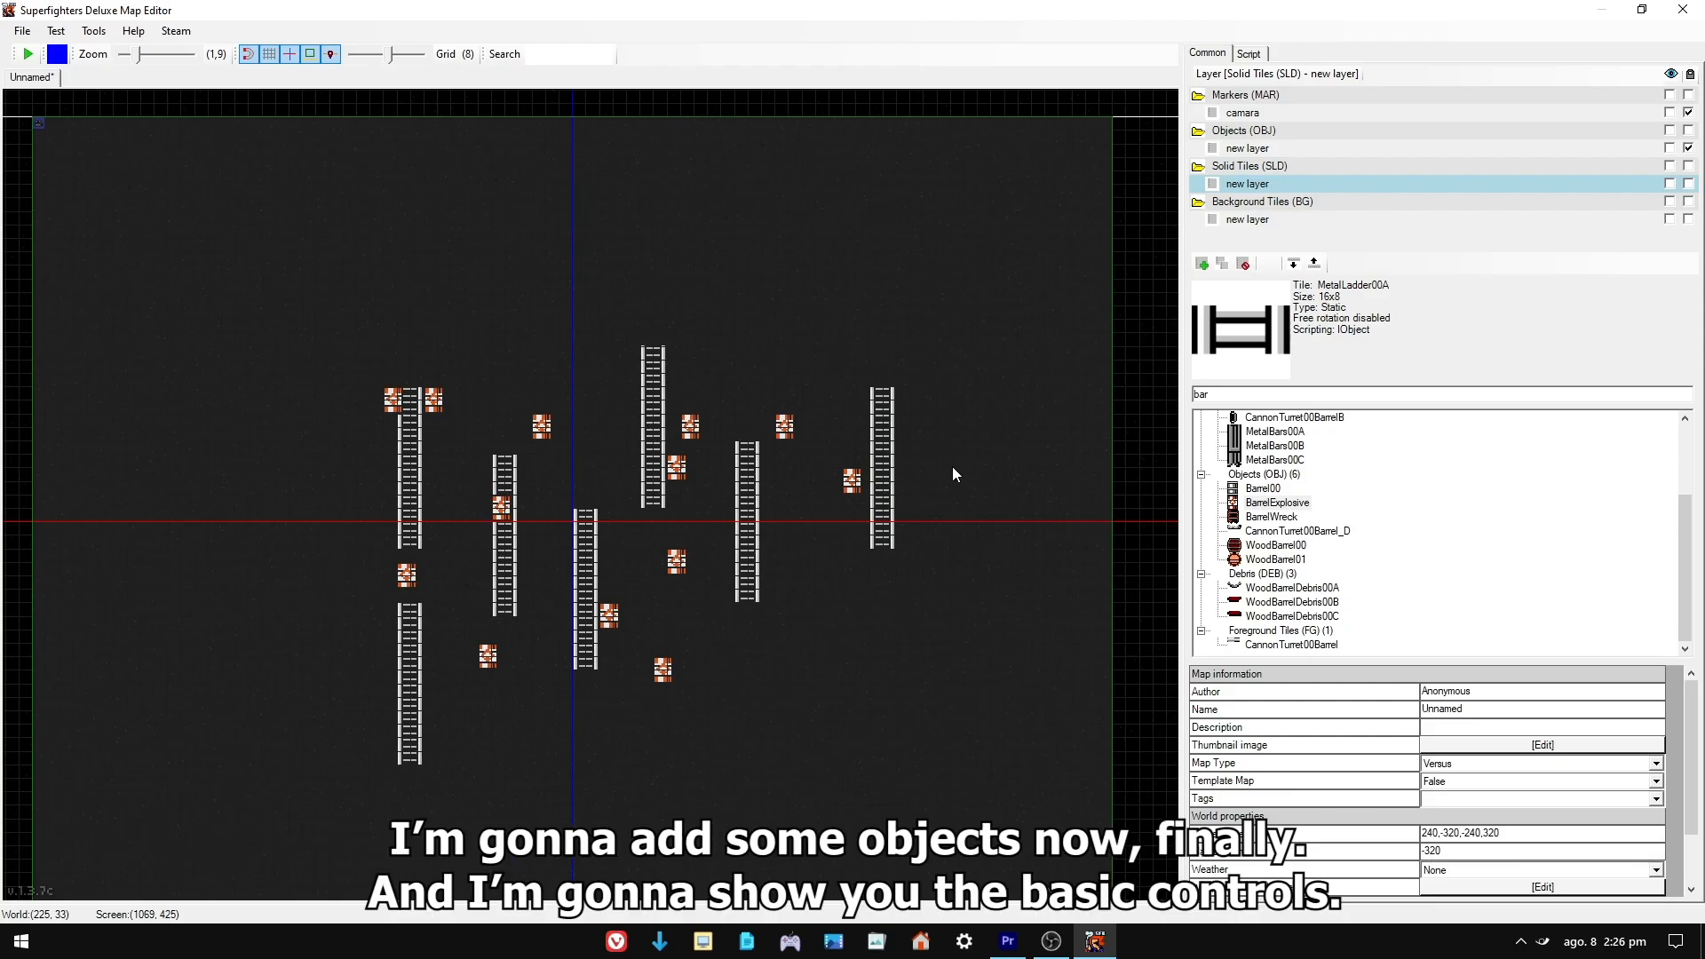
- Examine the balloon on the map at different zoom levels and pan the view around it
left_click_drag(139, 53, 125, 53)
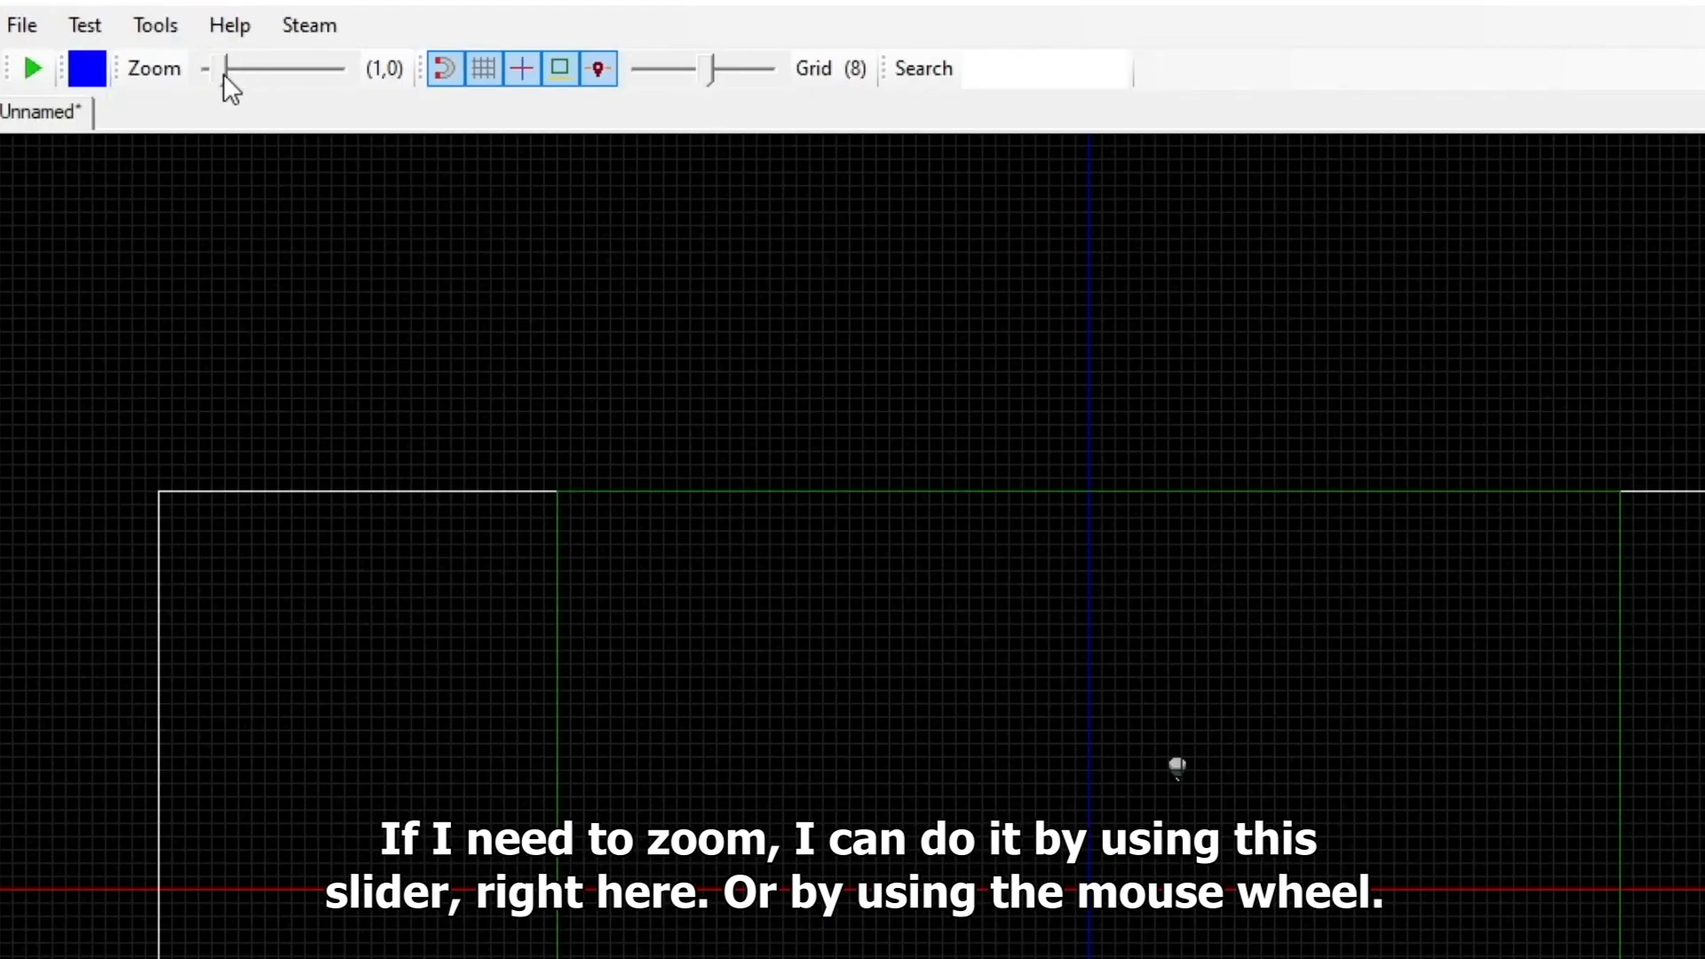
left_click_drag(224, 73, 272, 74)
scroll(1094, 217, "down", 5)
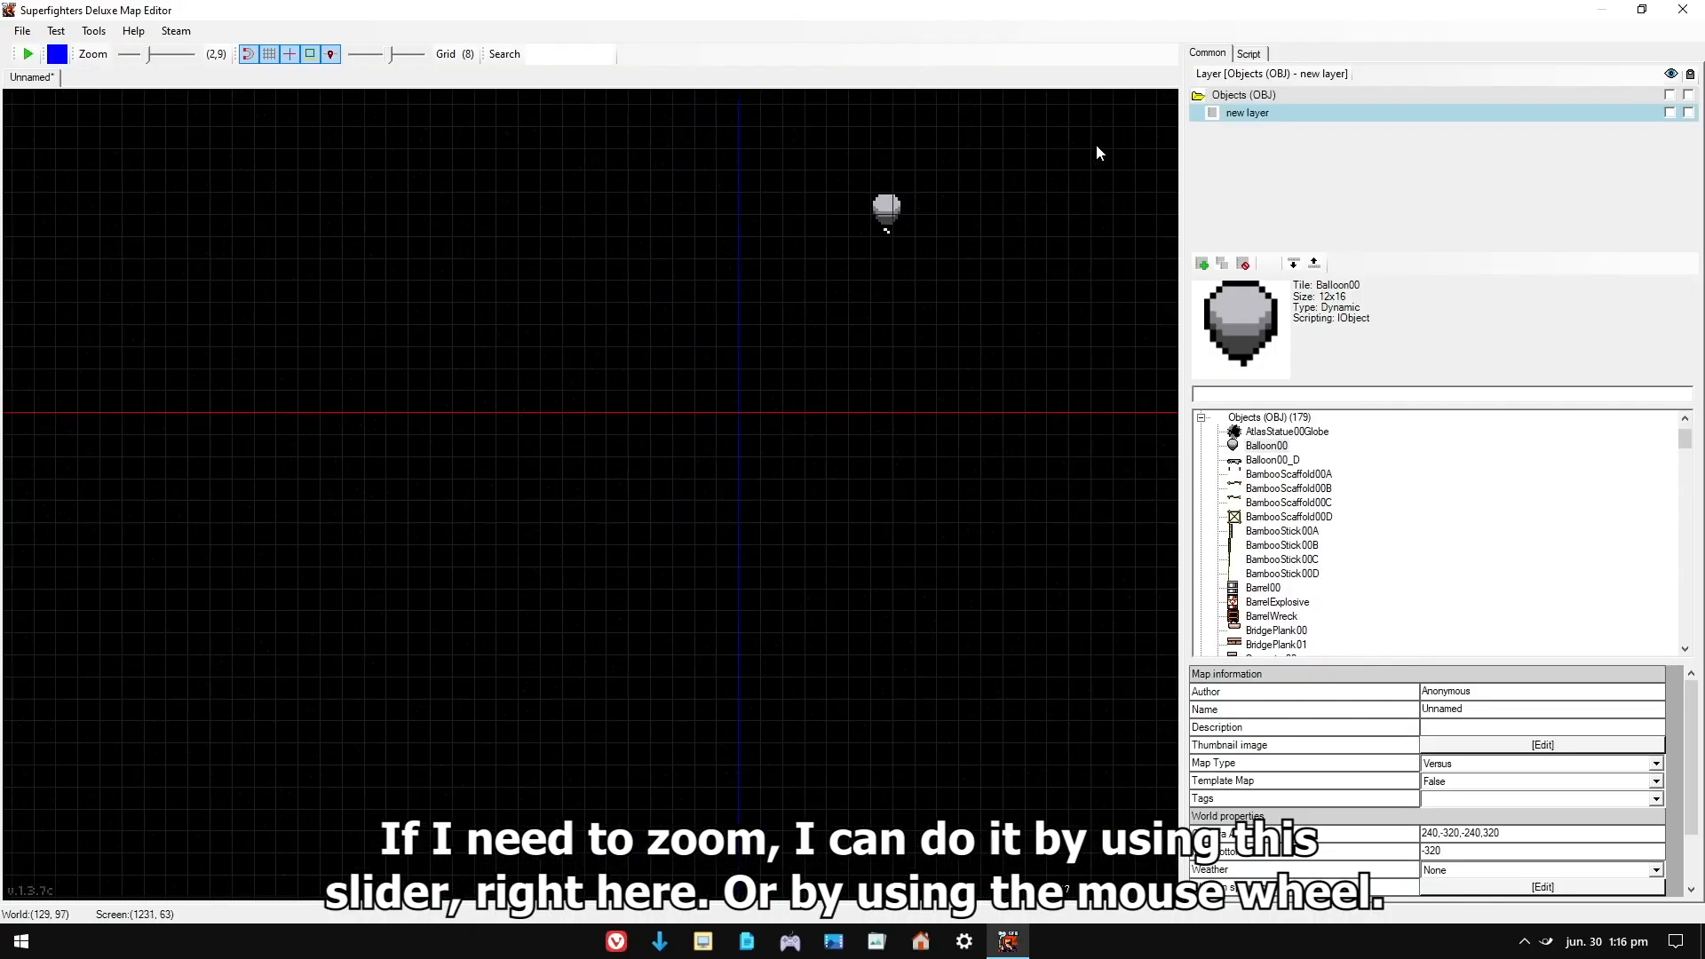
scroll(981, 169, "up", 4)
scroll(627, 356, "up", 2)
scroll(579, 506, "up", 2)
key("space")
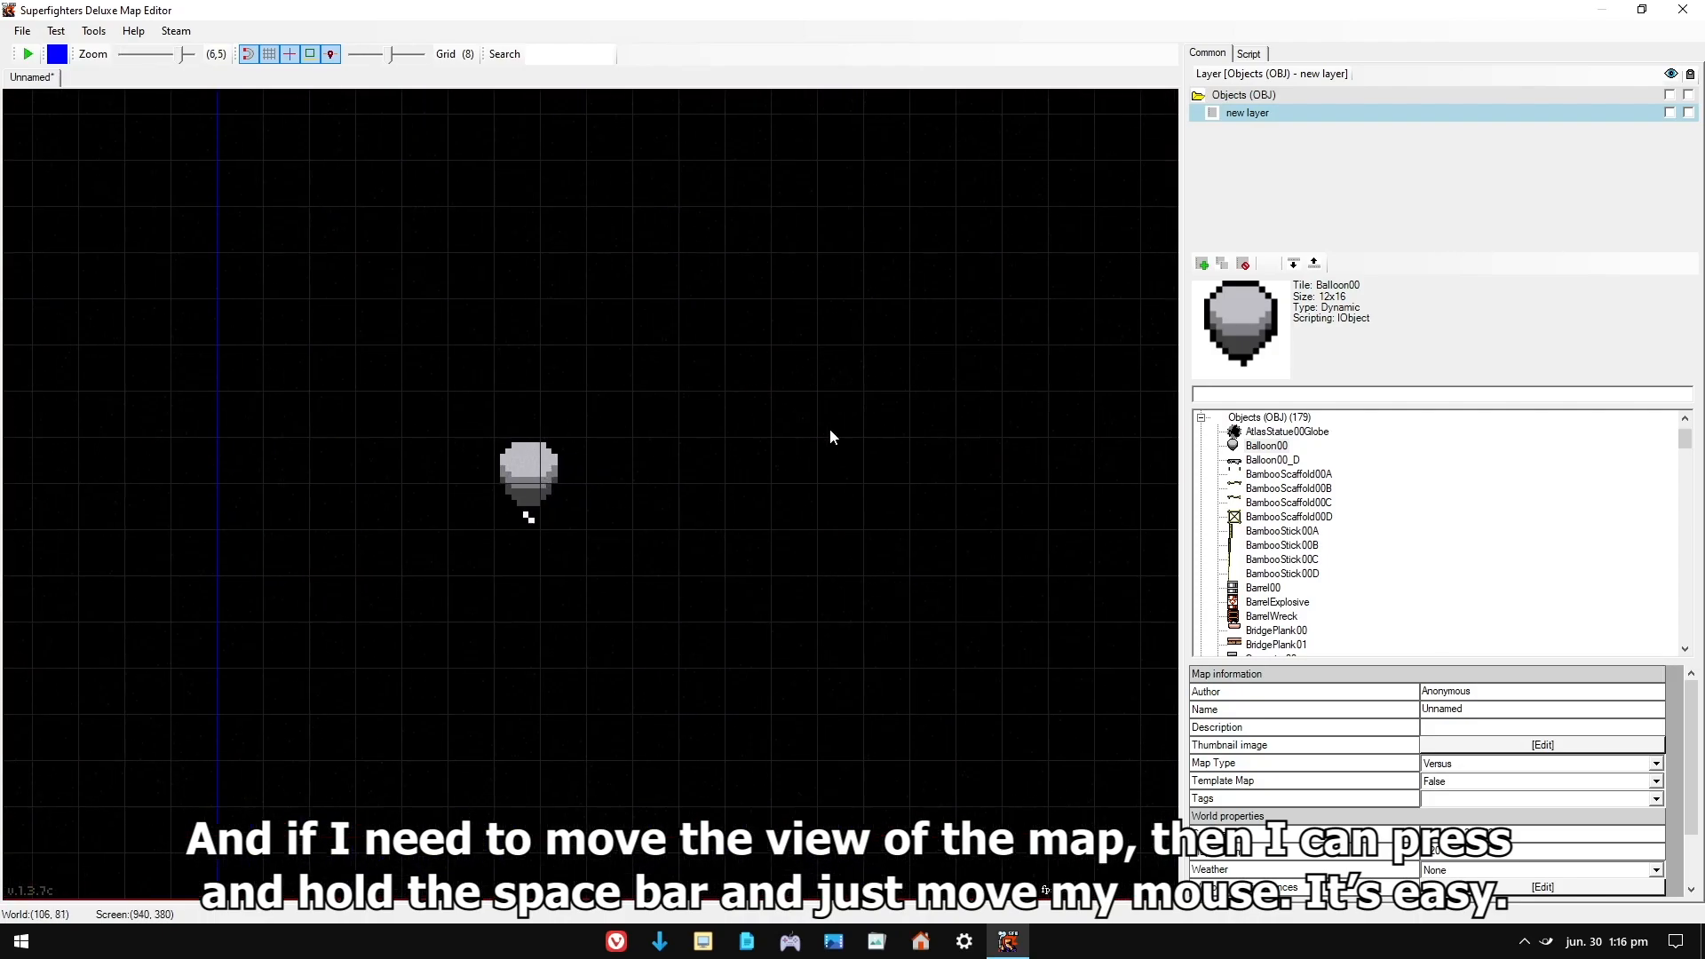
key("space")
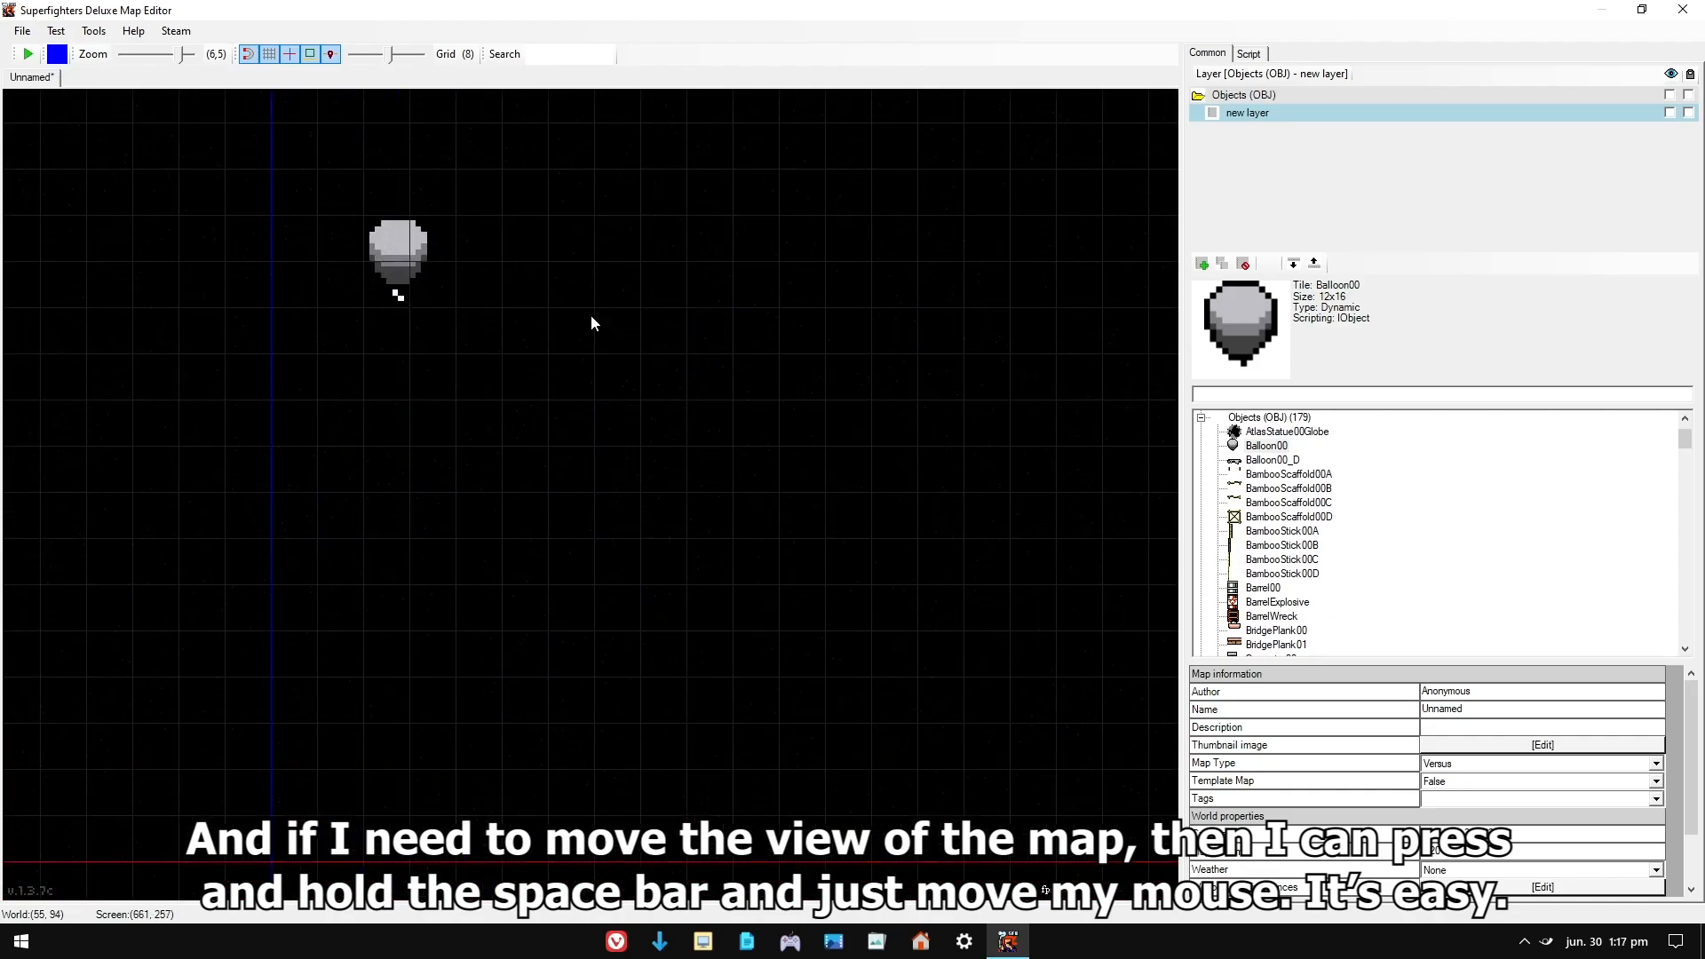
- Change the primary color of the Balloon00 object to bright orange-red
left_click(404, 276)
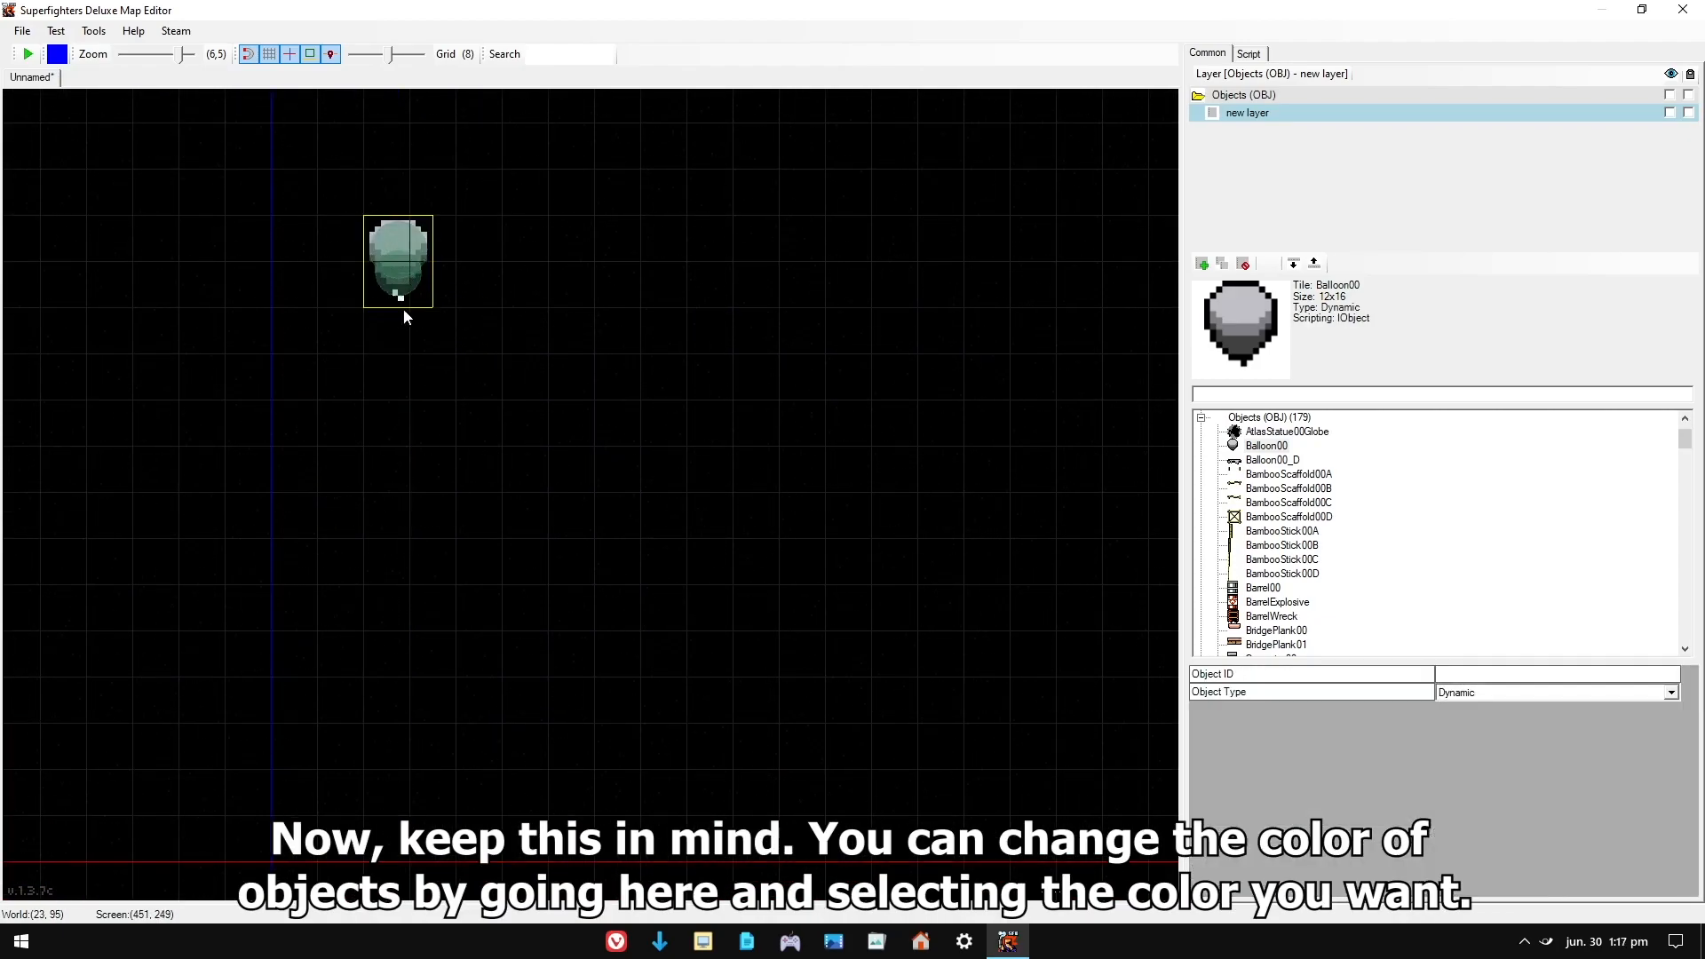
left_click(527, 342)
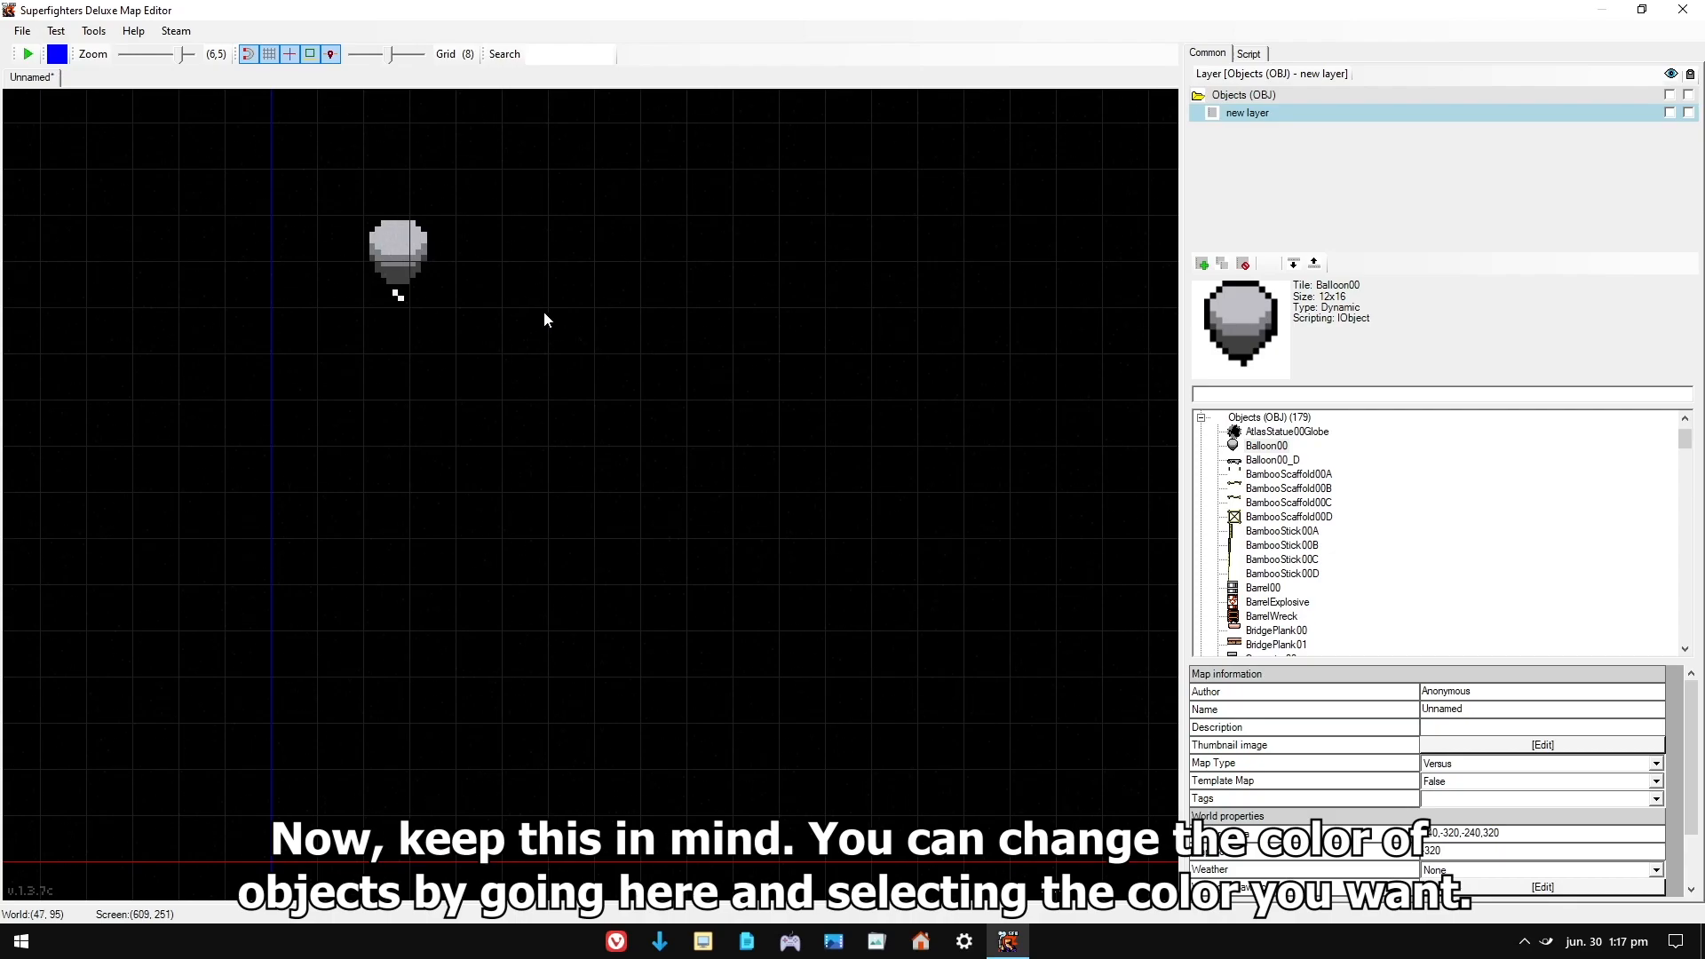
scroll(543, 318, "down", 3)
left_click(493, 311)
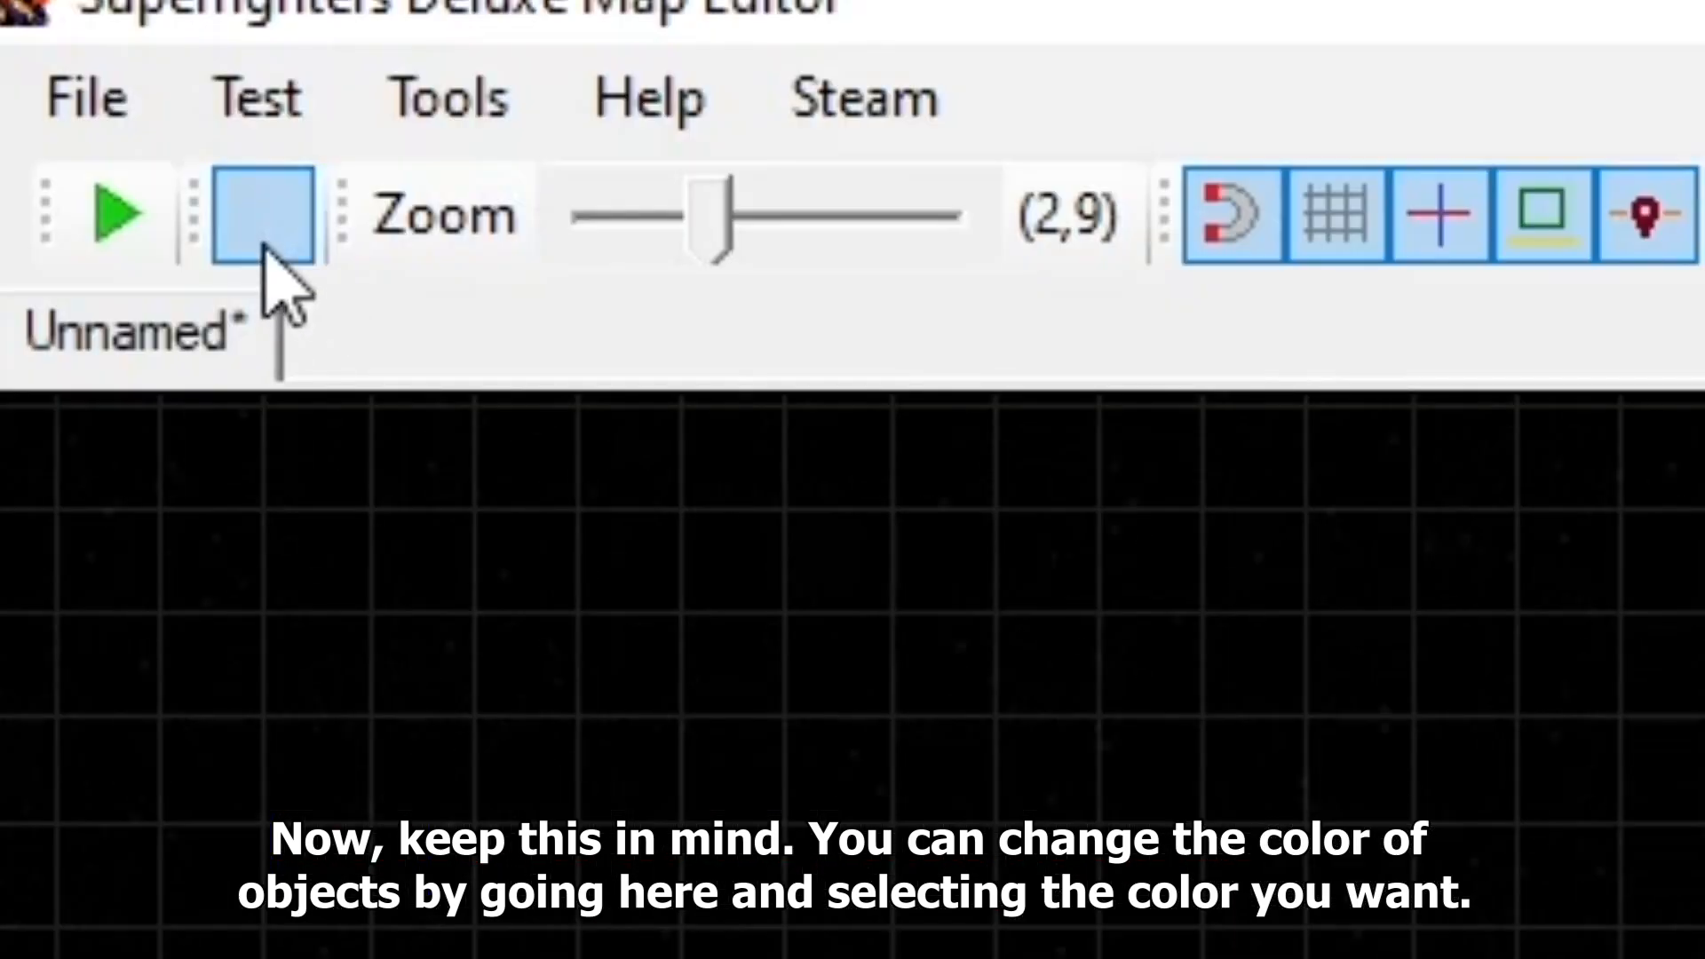
left_click(57, 57)
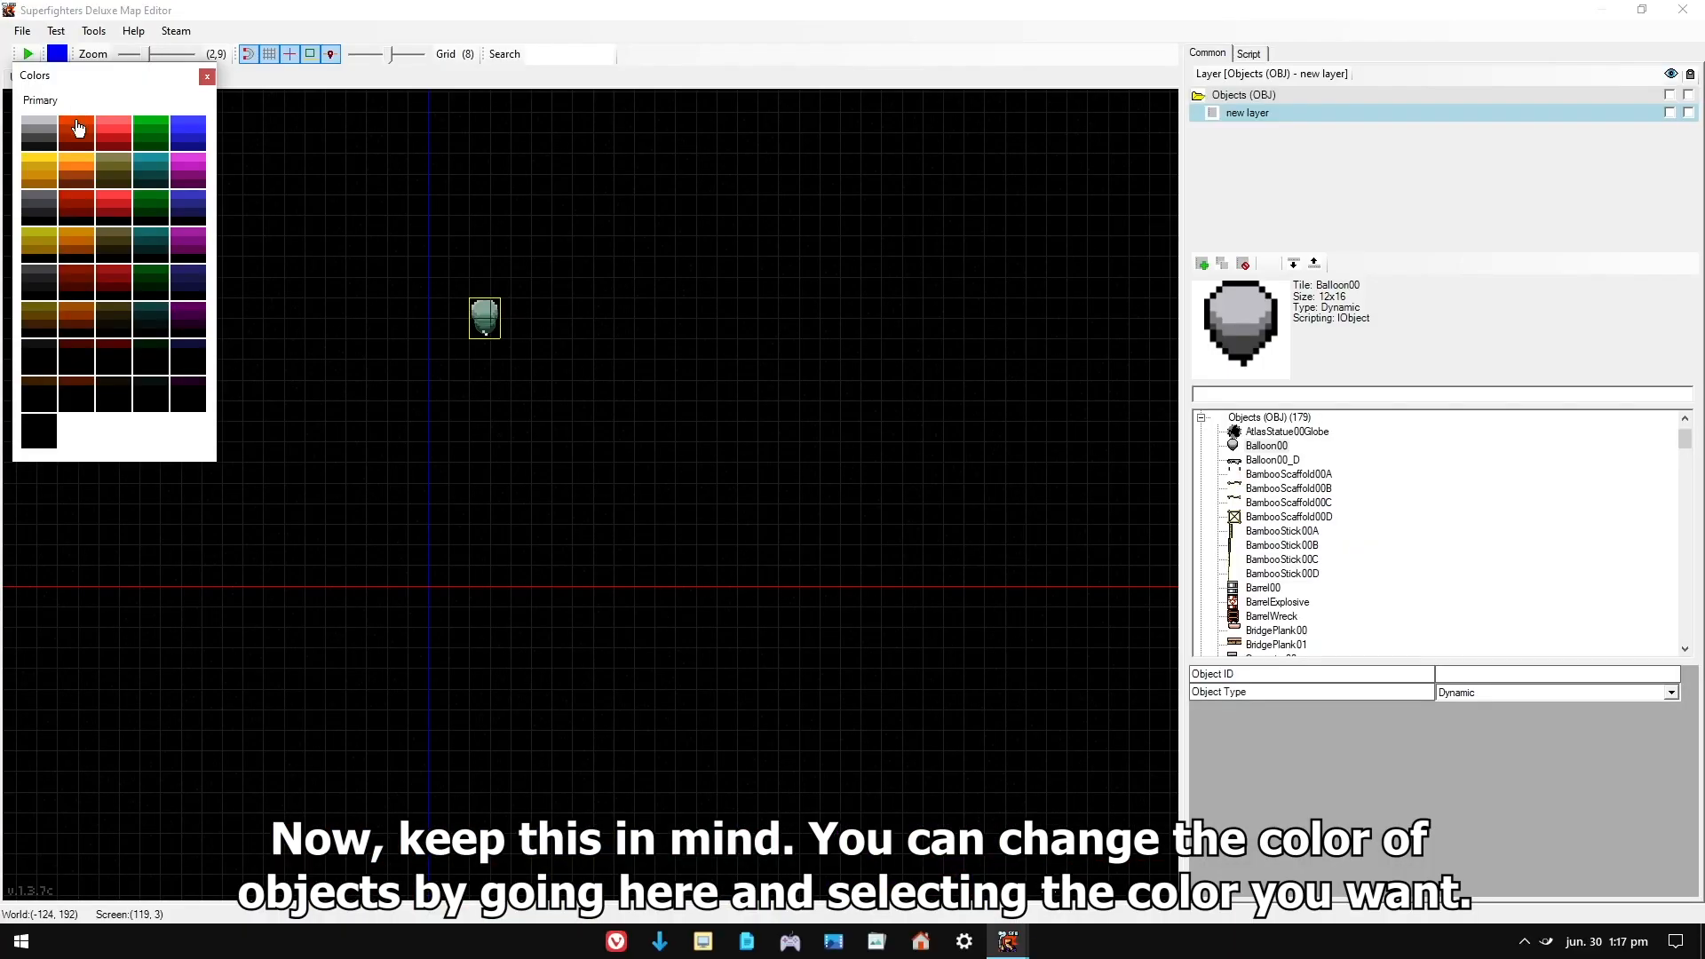
left_click(78, 129)
left_click(490, 339)
scroll(489, 329, "up", 5)
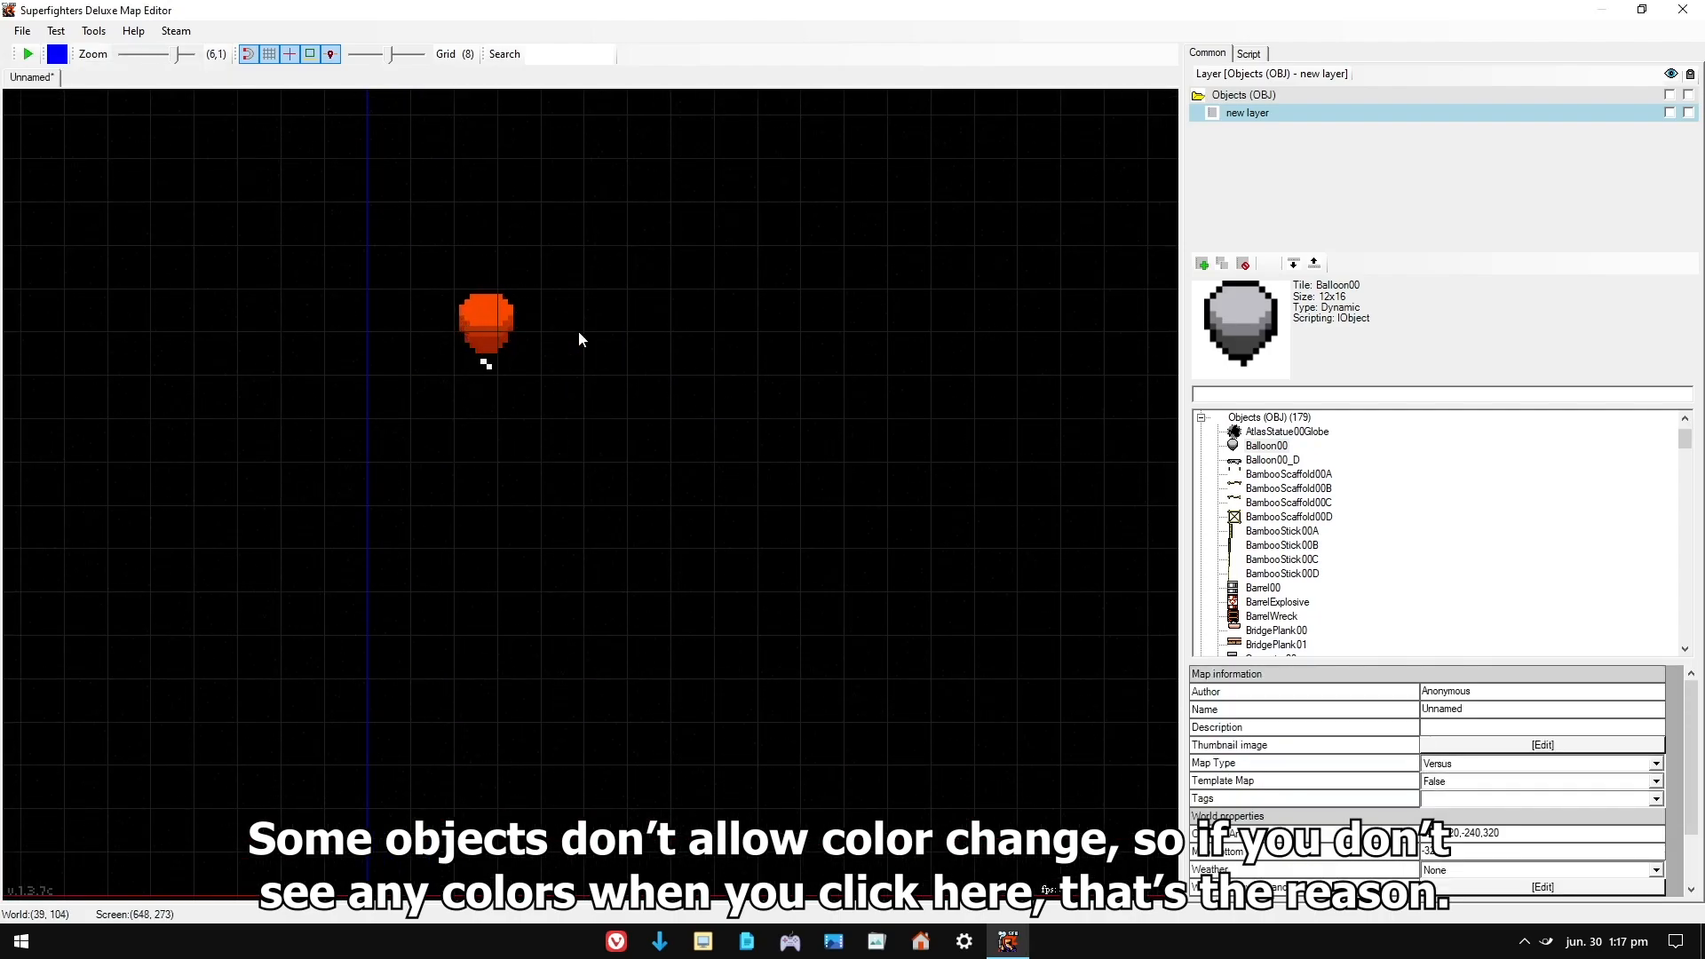
- Reopen the color palette for the balloon to review the colors it offers
left_click(493, 321)
left_click(65, 61)
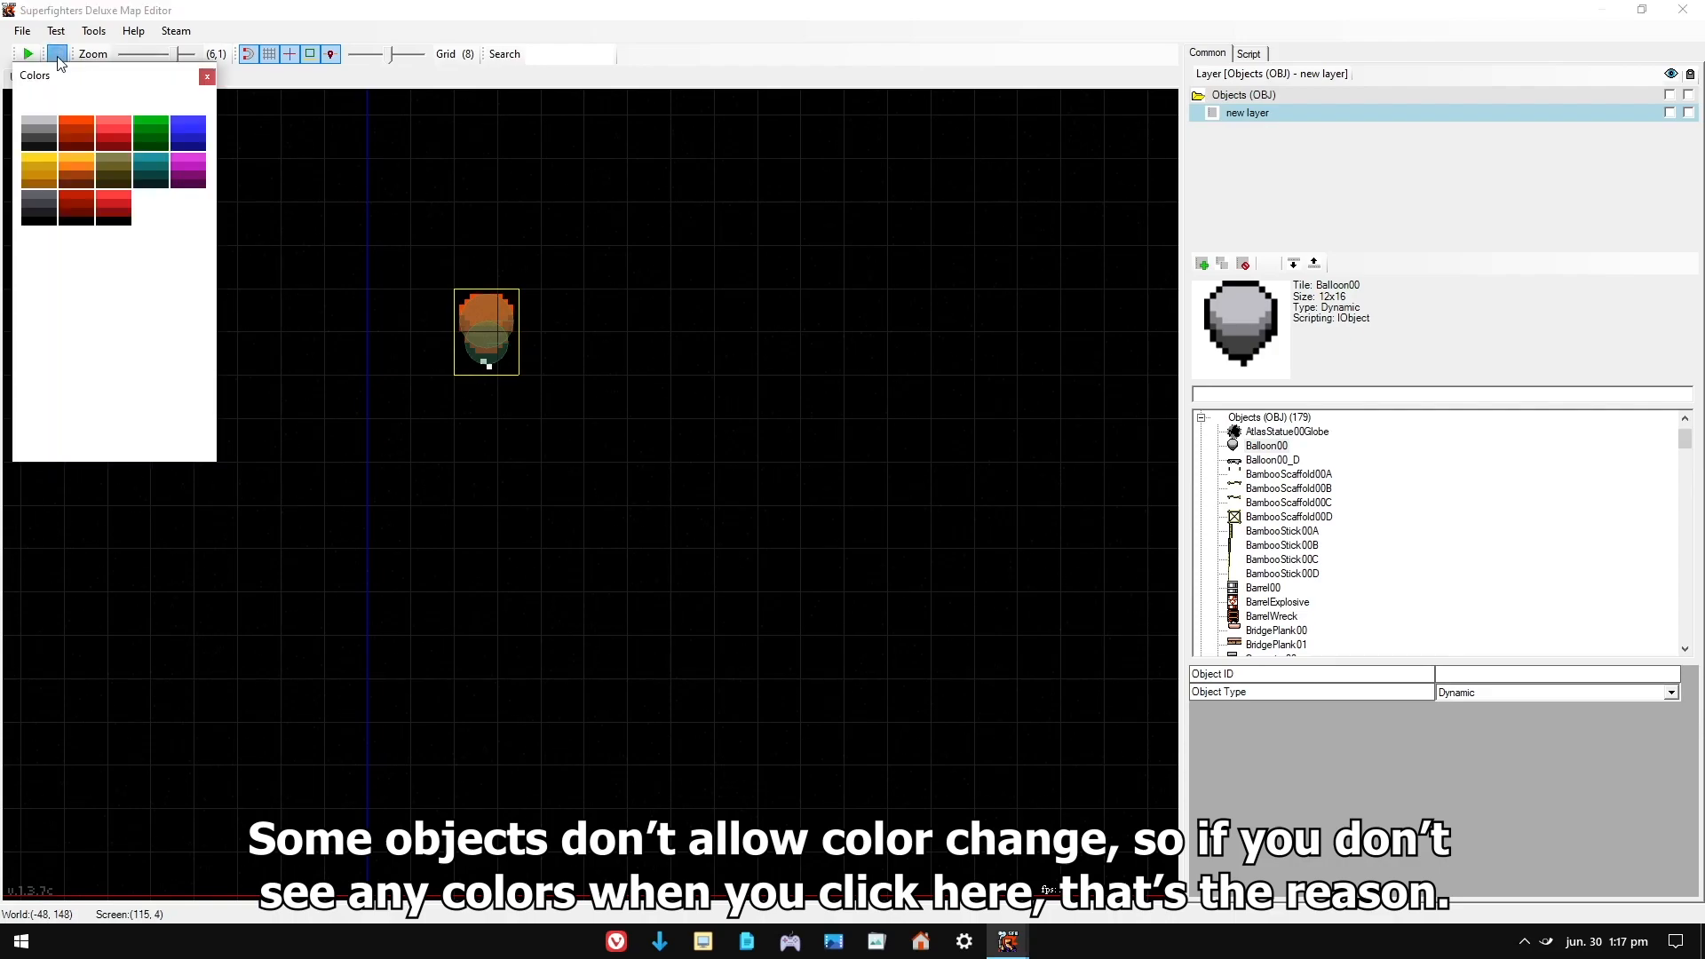
left_click(197, 228)
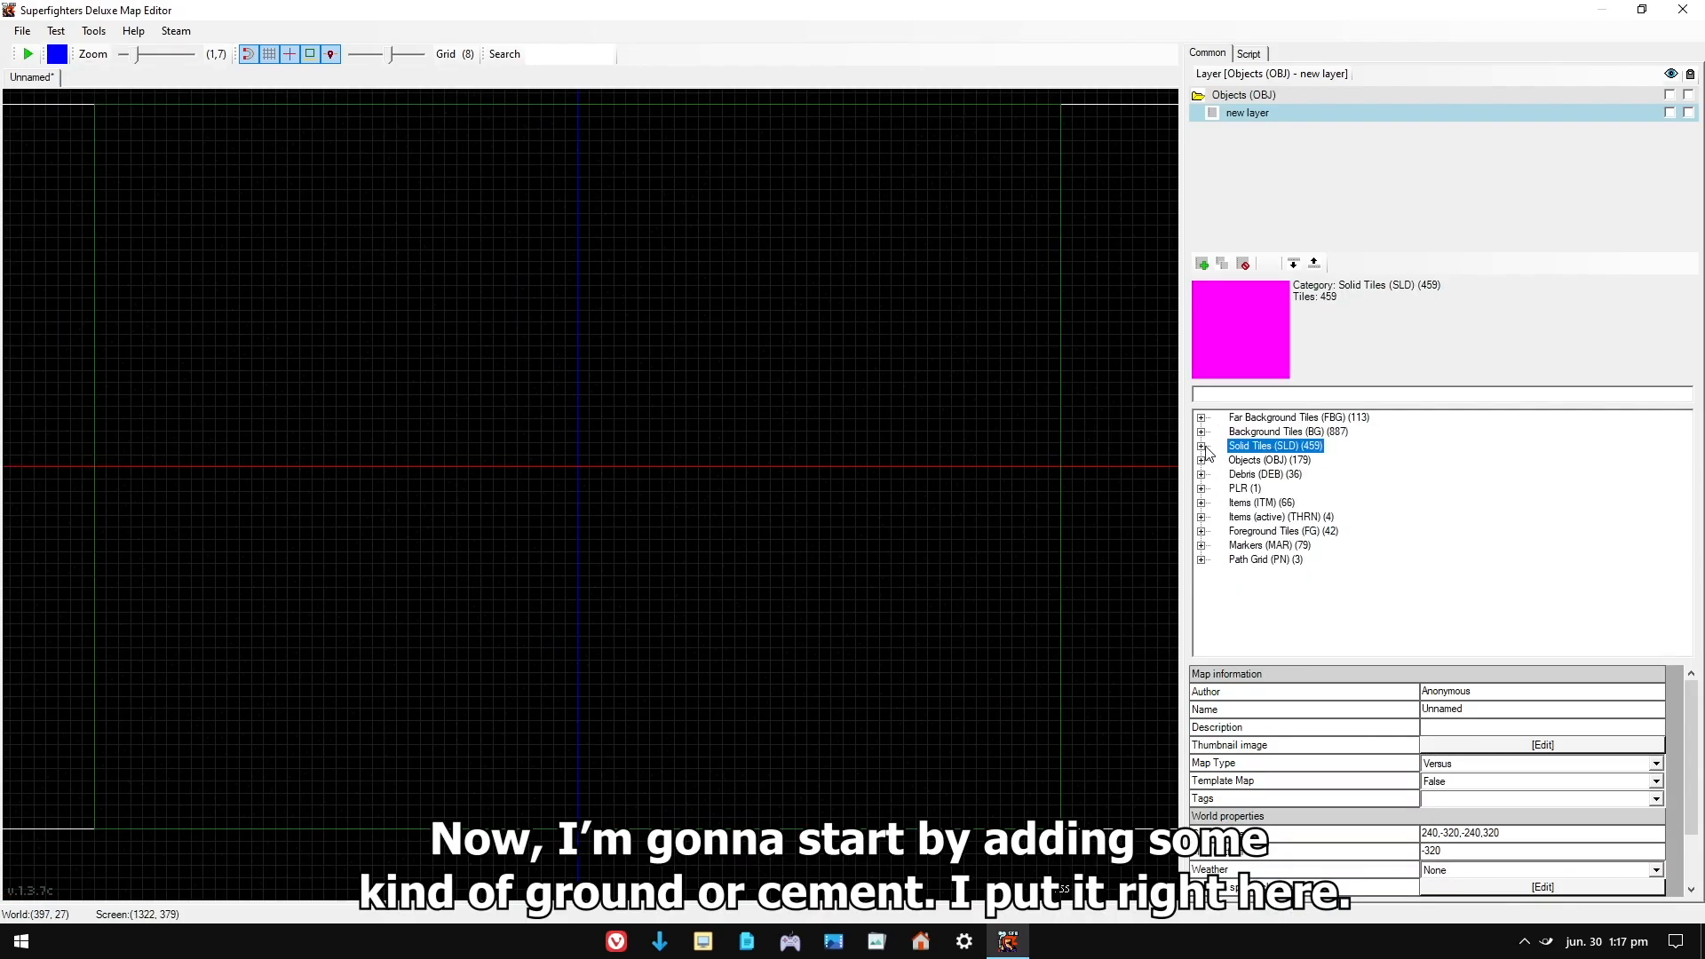
- Place a Stone05A tile from the Solid Tiles category as ground at position (-172, -60)
scroll(1293, 491, "down", 10)
scroll(1292, 491, "down", 5)
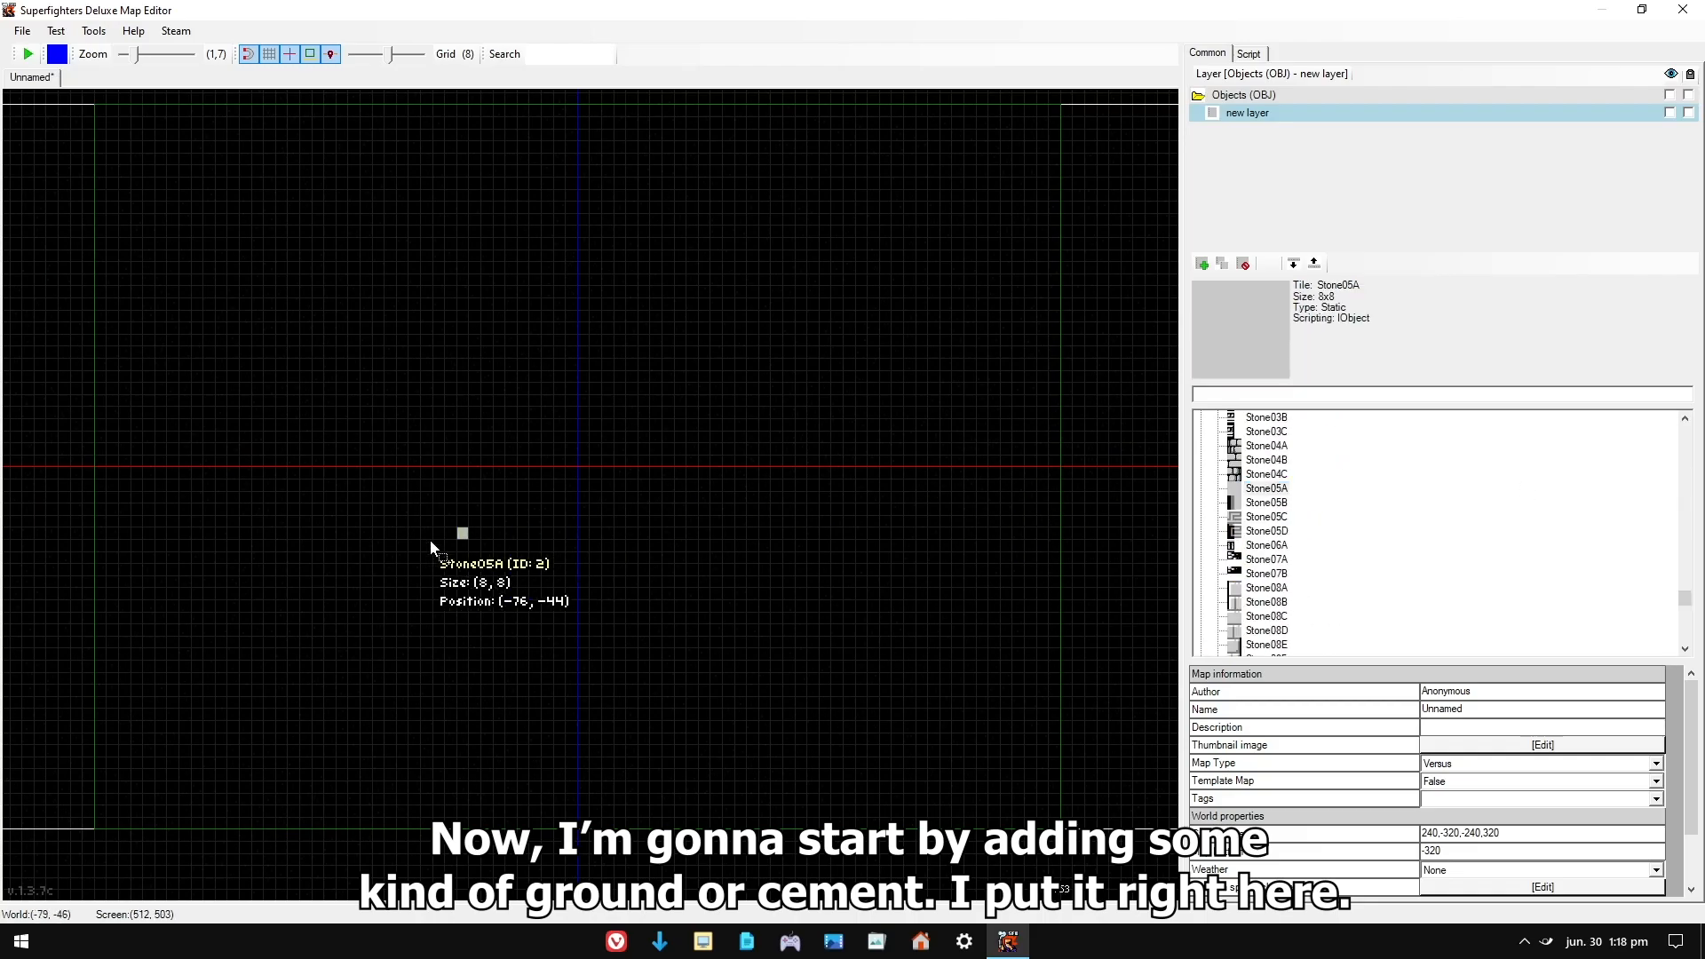
left_click(319, 555)
scroll(350, 569, "up", 3)
scroll(373, 515, "up", 2)
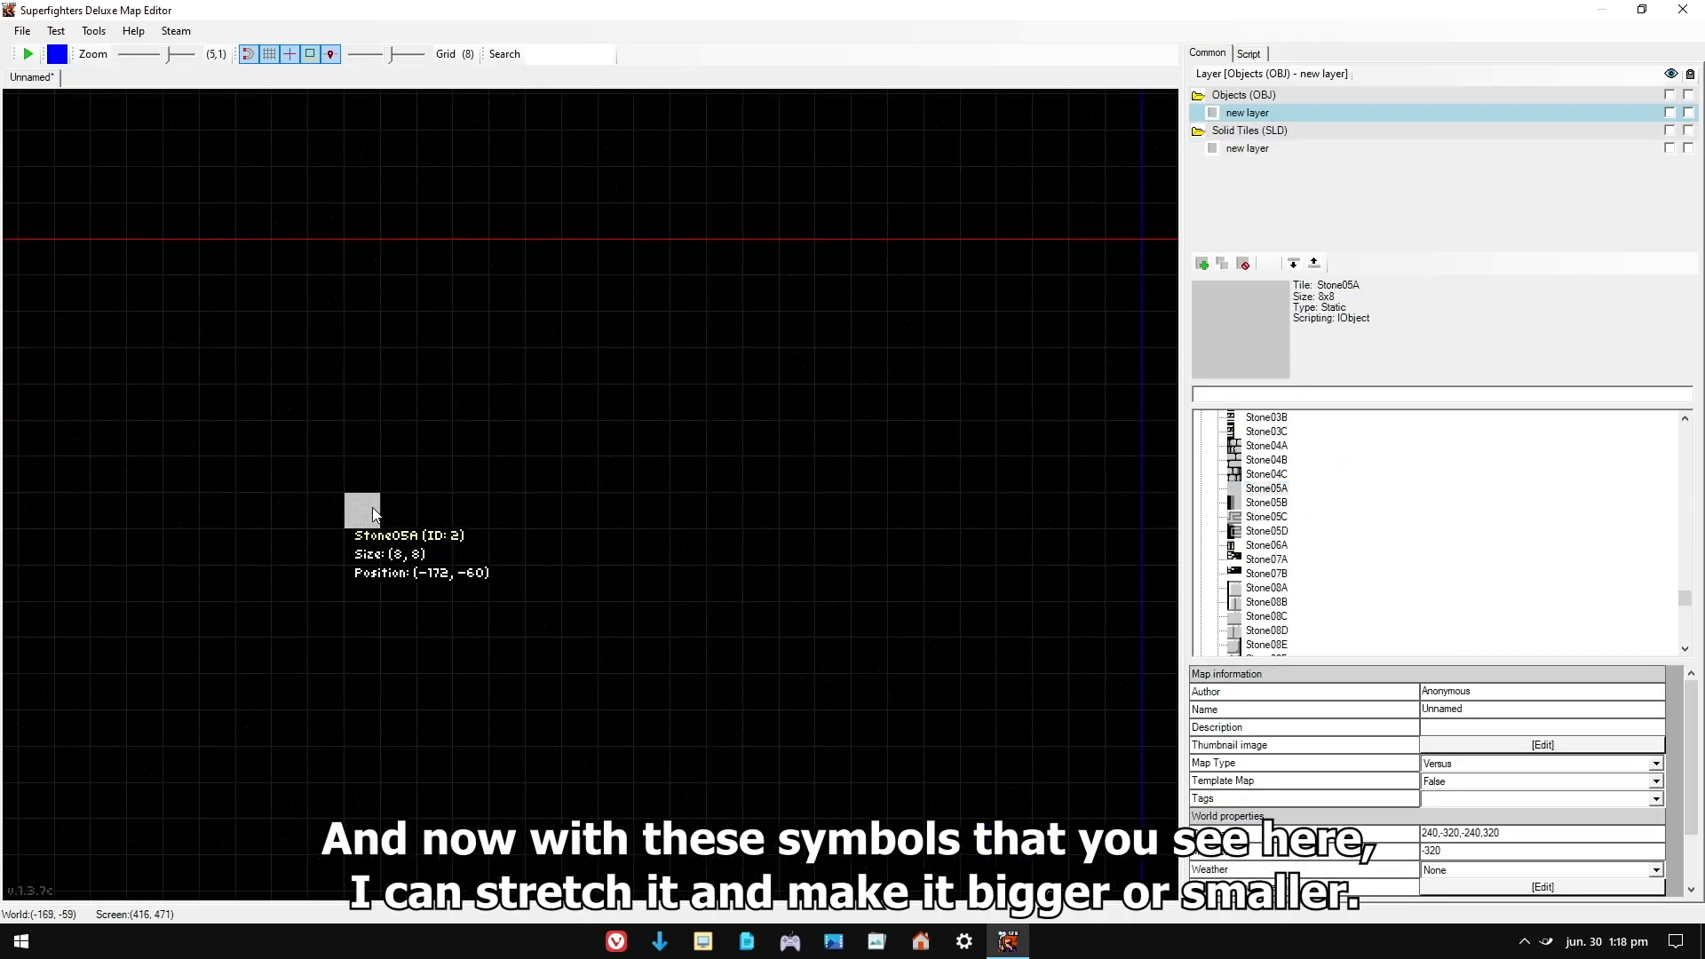
- Stretch the Stone05A tile into a block ten tiles wide and five tiles high
left_click(364, 524)
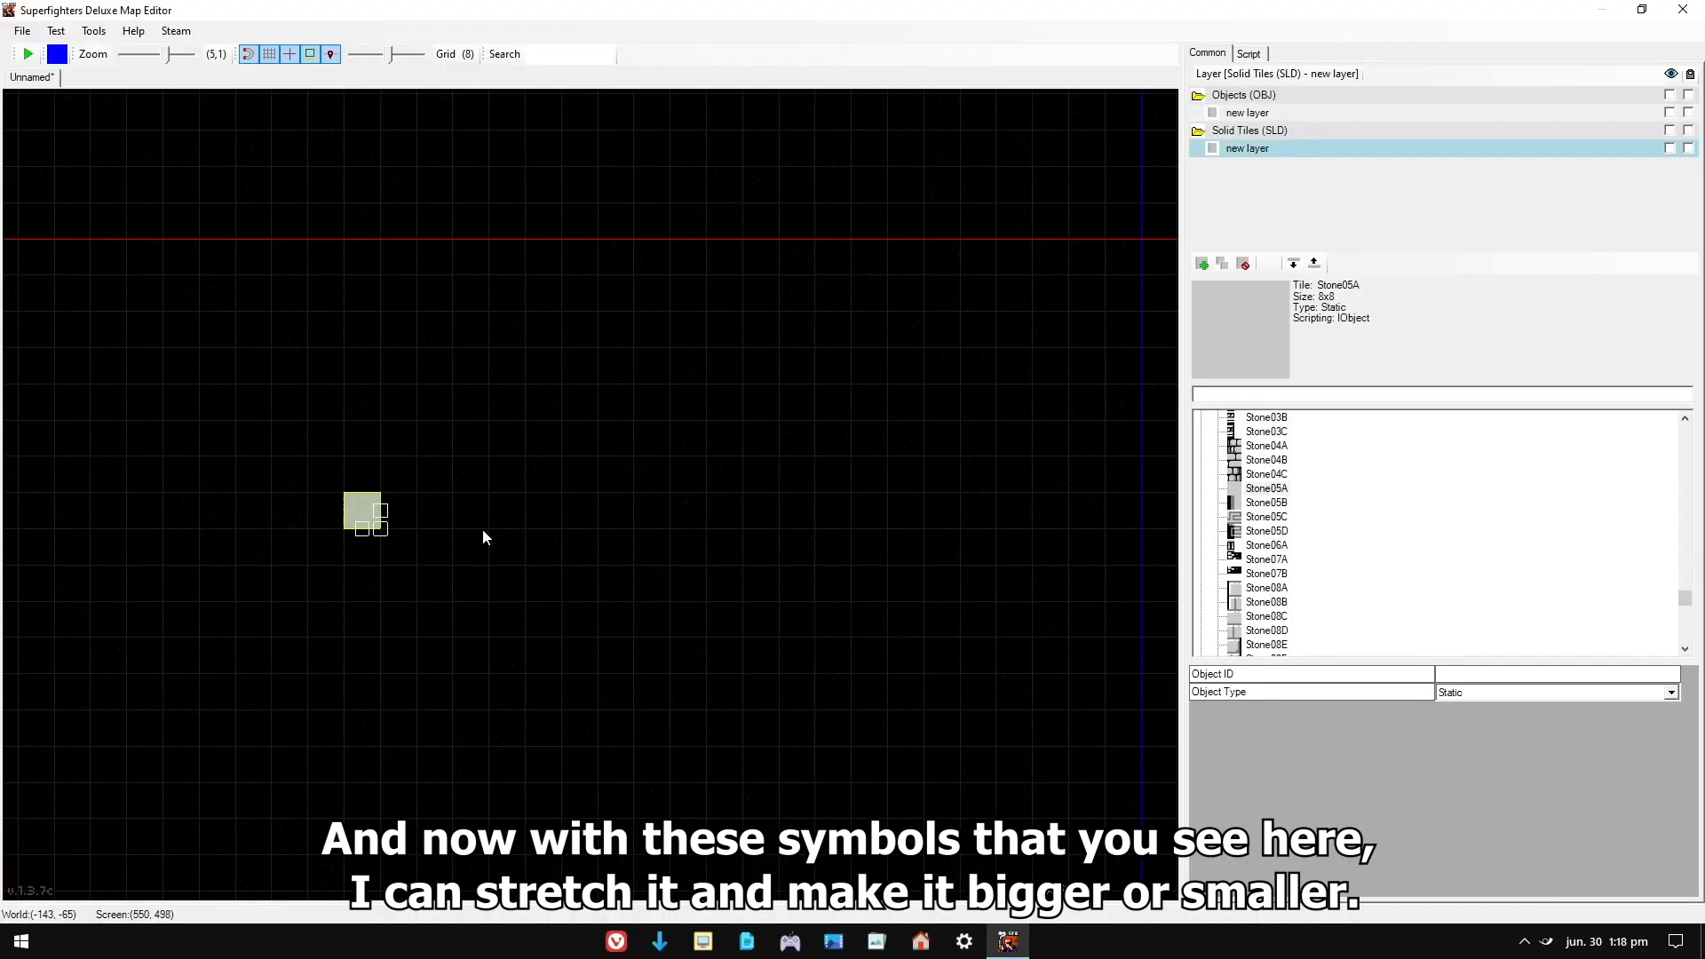
left_click_drag(380, 510, 737, 516)
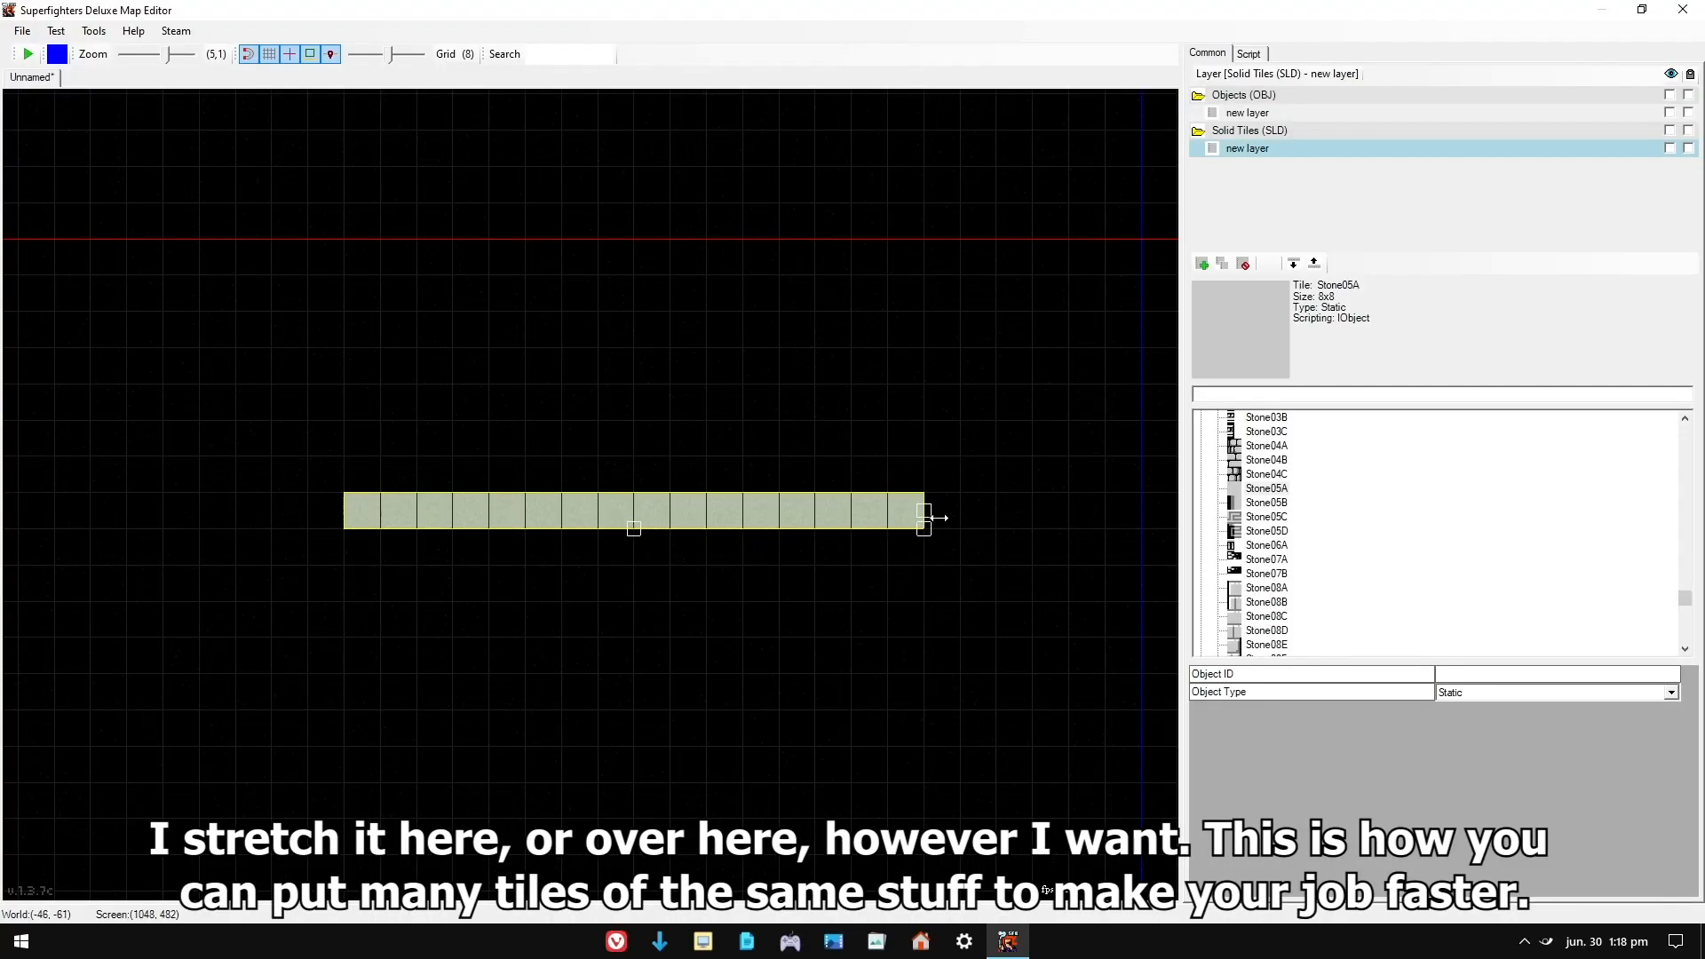
left_click_drag(961, 531, 716, 675)
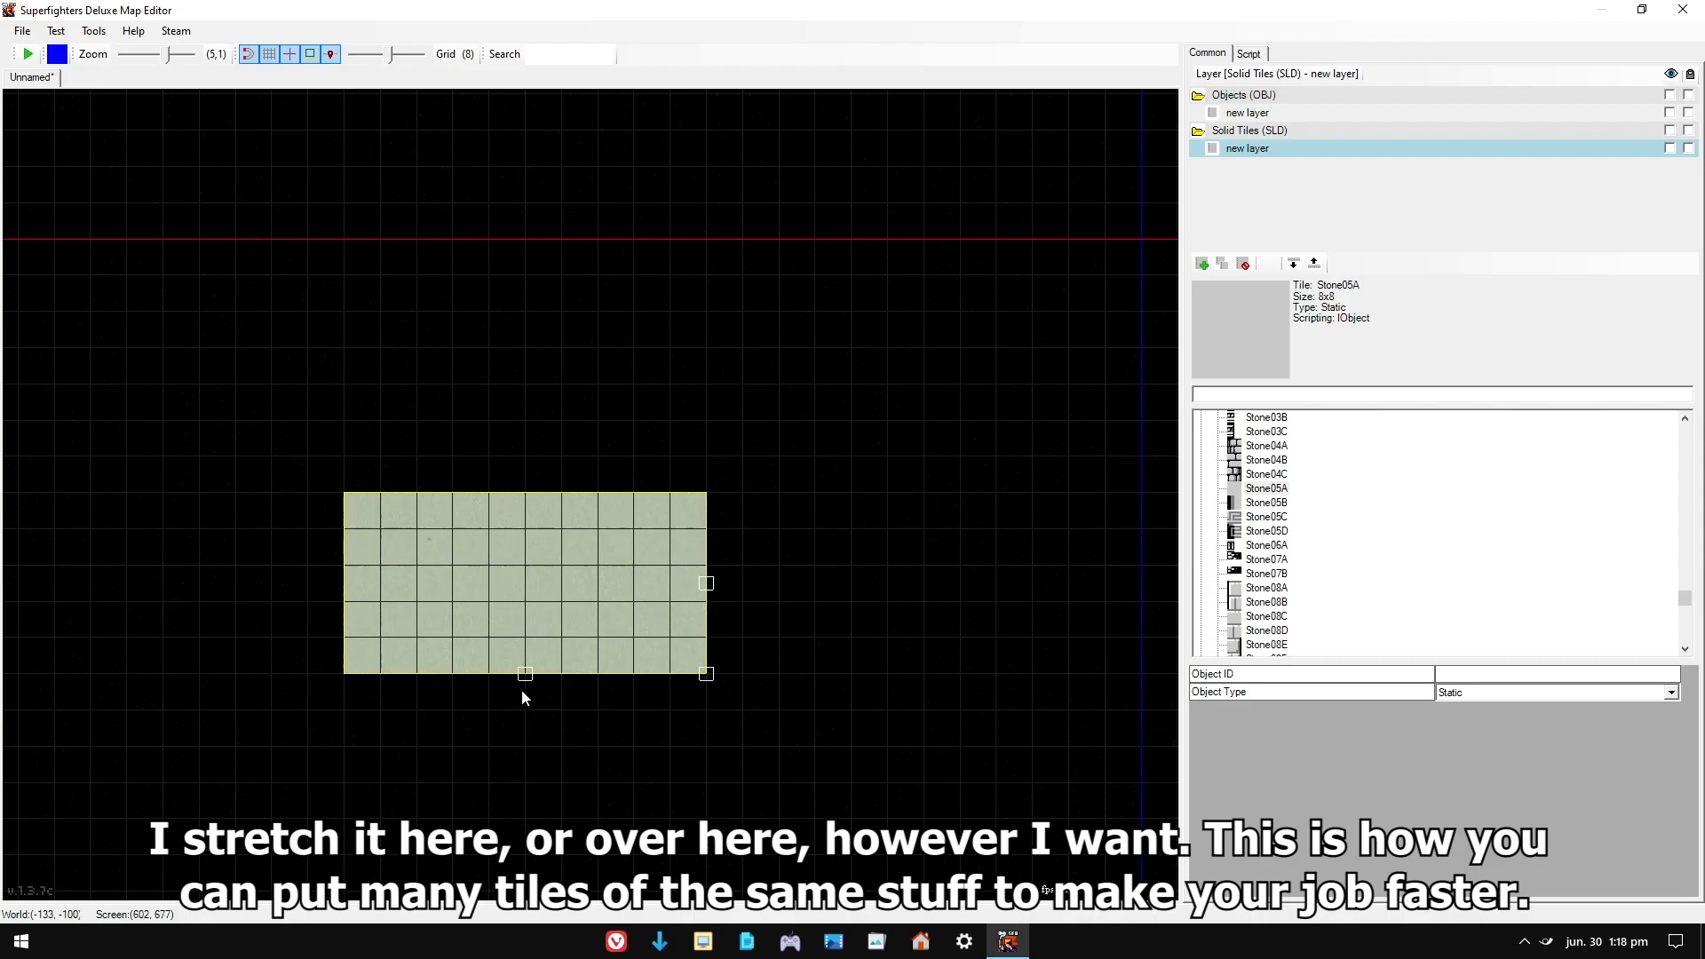
- Adjust the height of the Stone05A block by stretching its lower edge
mouse_move(525, 674)
left_mouse_down()
mouse_move(525, 818)
mouse_move(543, 692)
left_mouse_up()
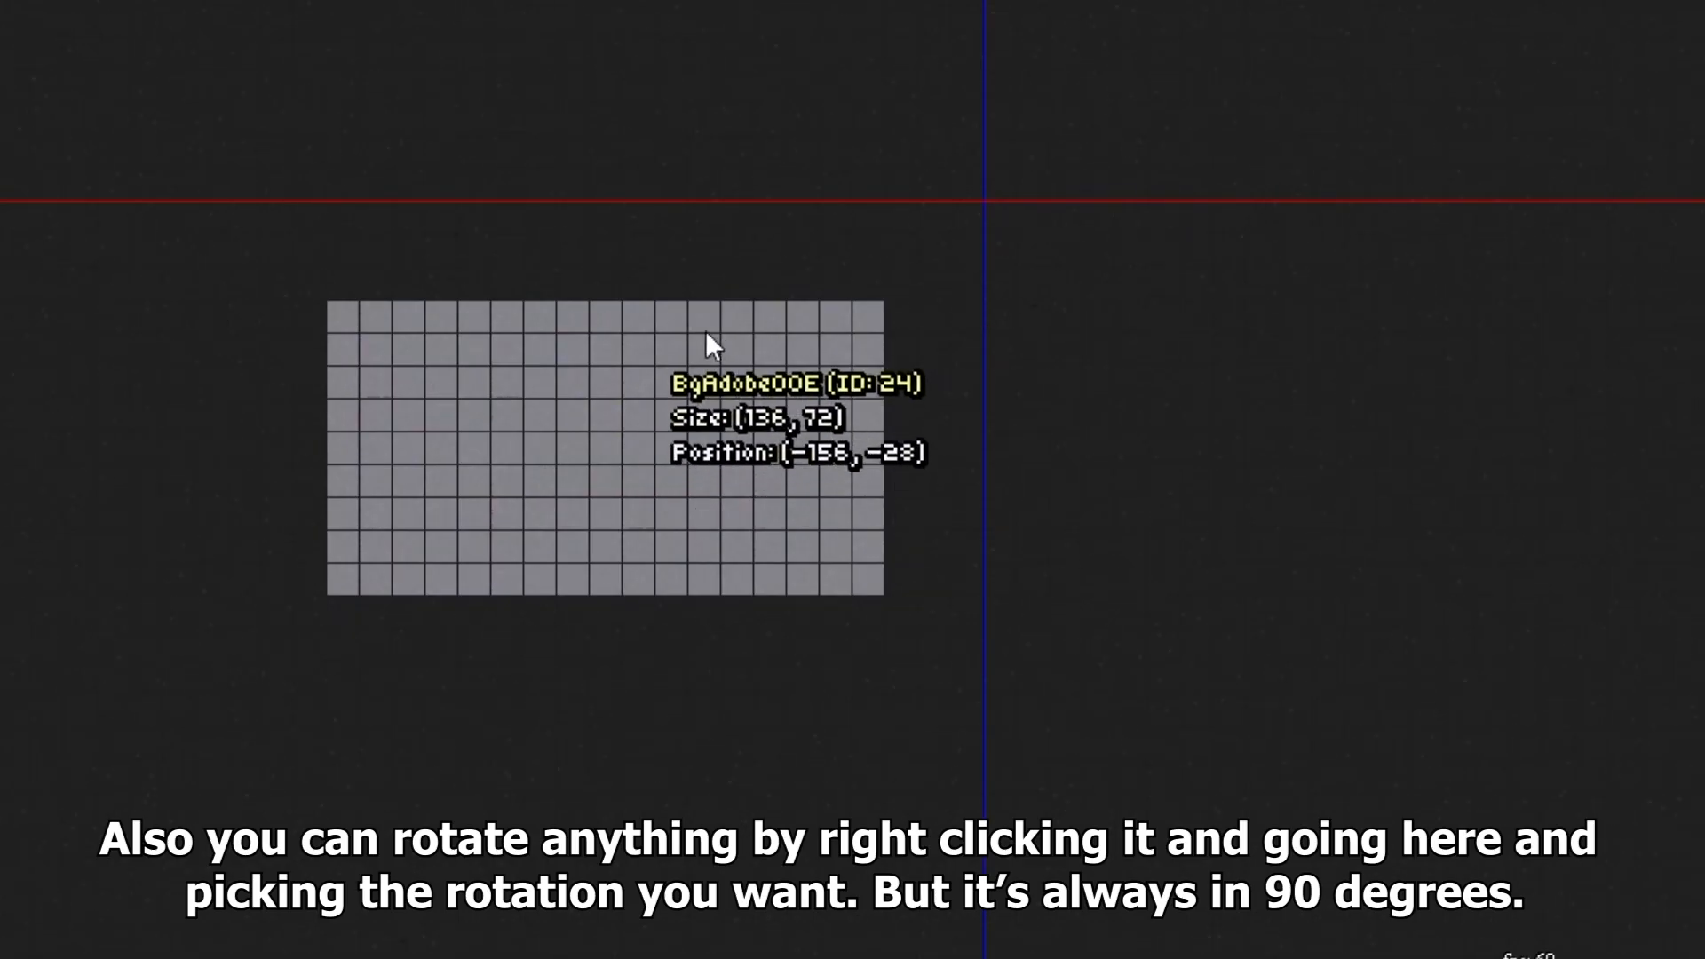
- Rotate the BgAdobe00E background block 90° clockwise, 90° counterclockwise back, and by 180° to try the fixed rotations
left_click(704, 332)
right_click(705, 330)
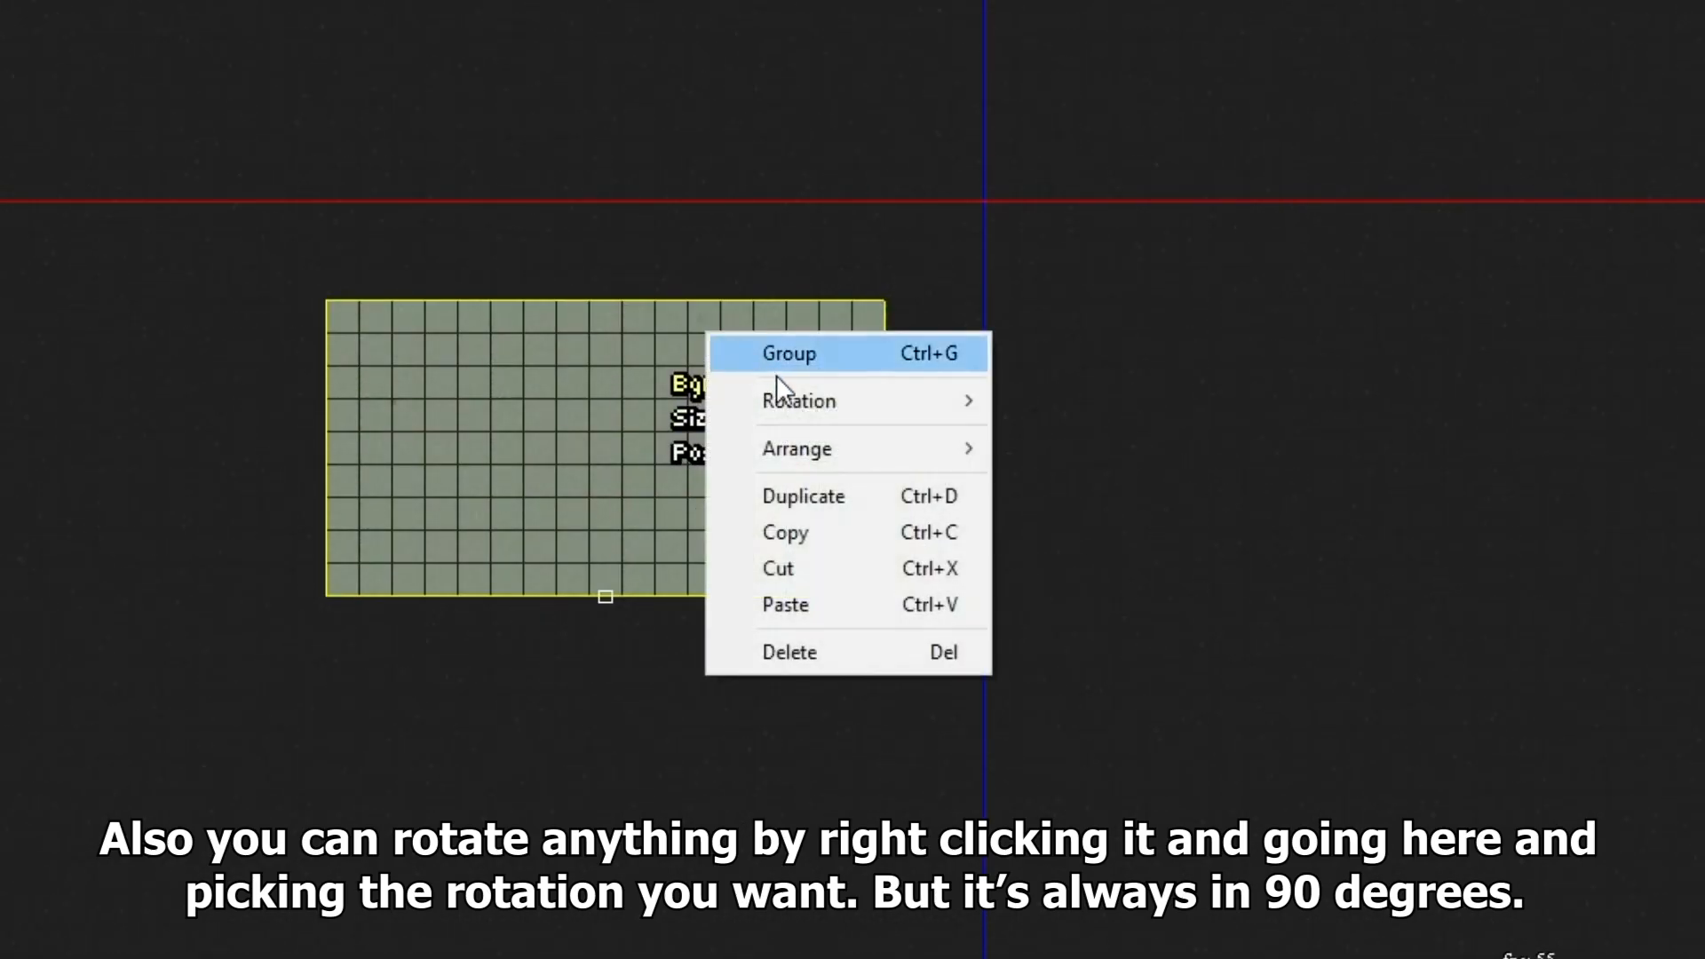
mouse_move(961, 400)
left_click(1115, 404)
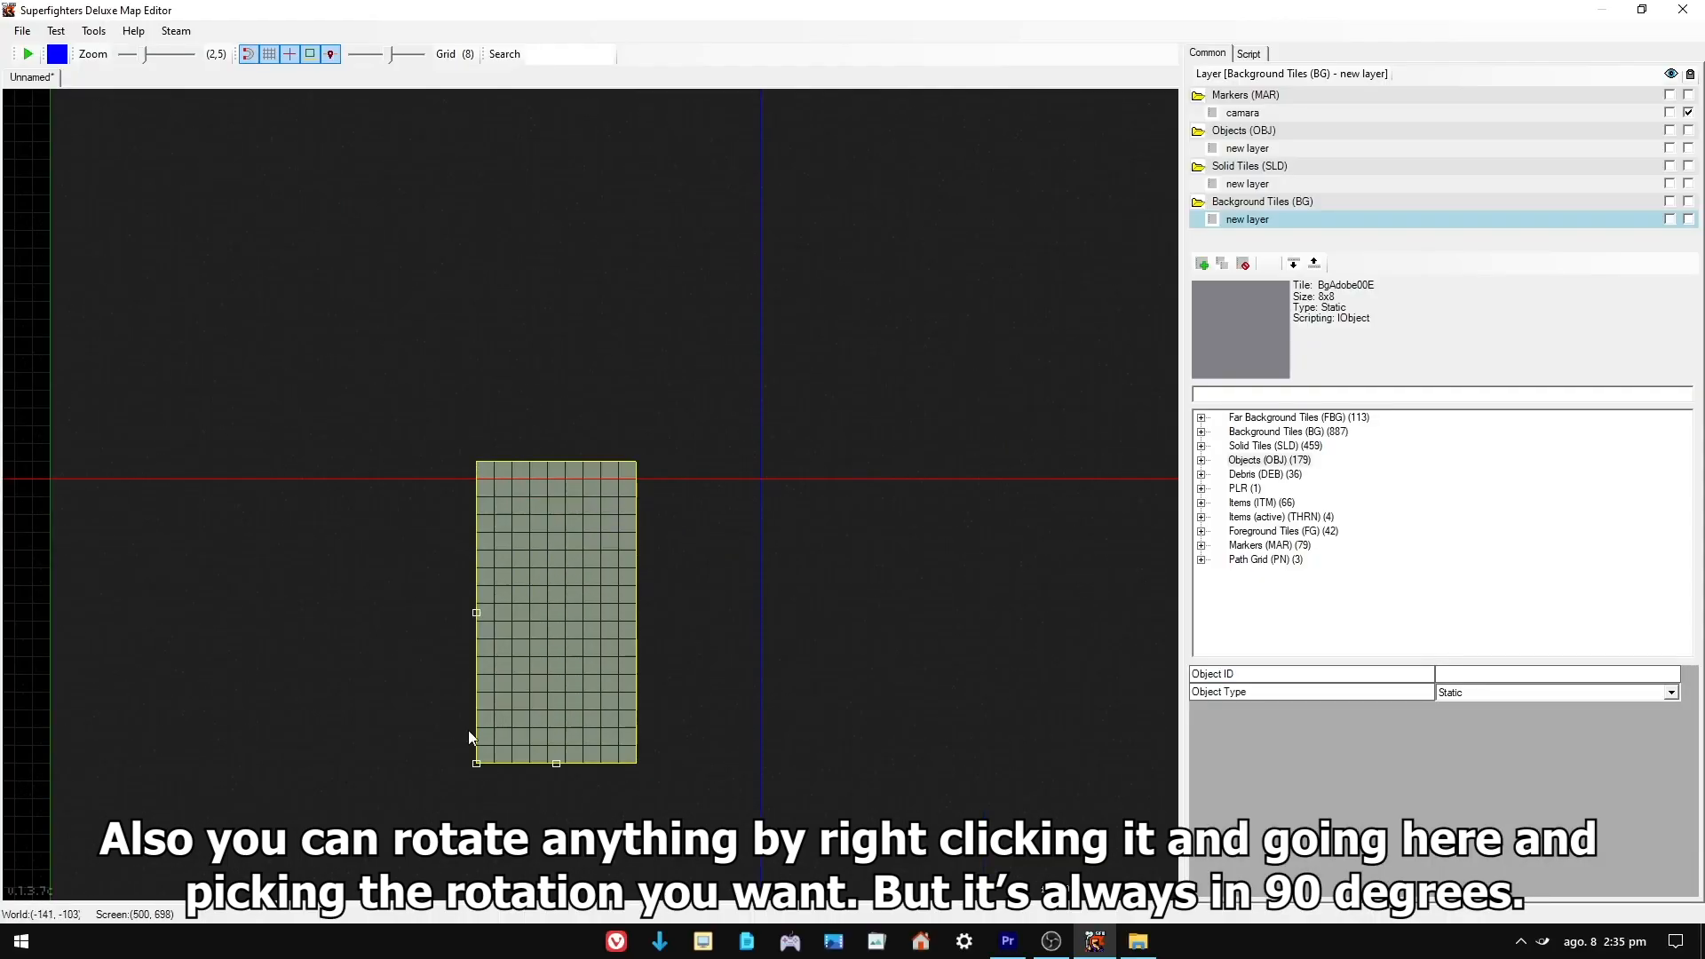
right_click(588, 552)
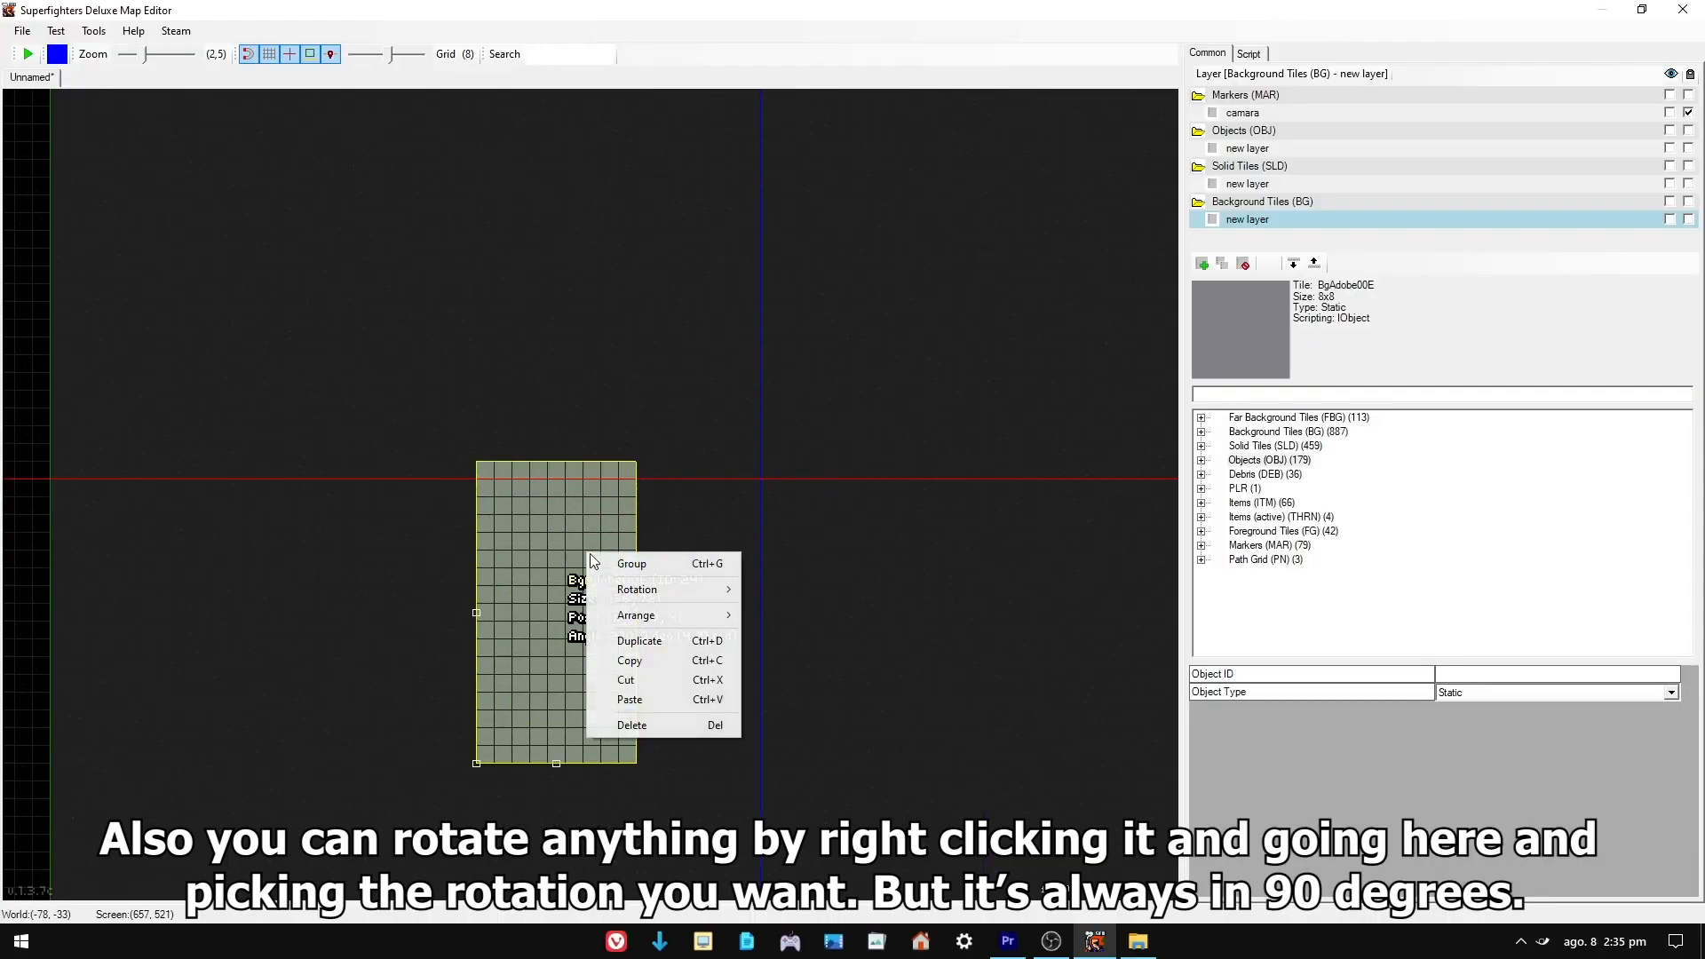
mouse_move(715, 593)
left_click(808, 609)
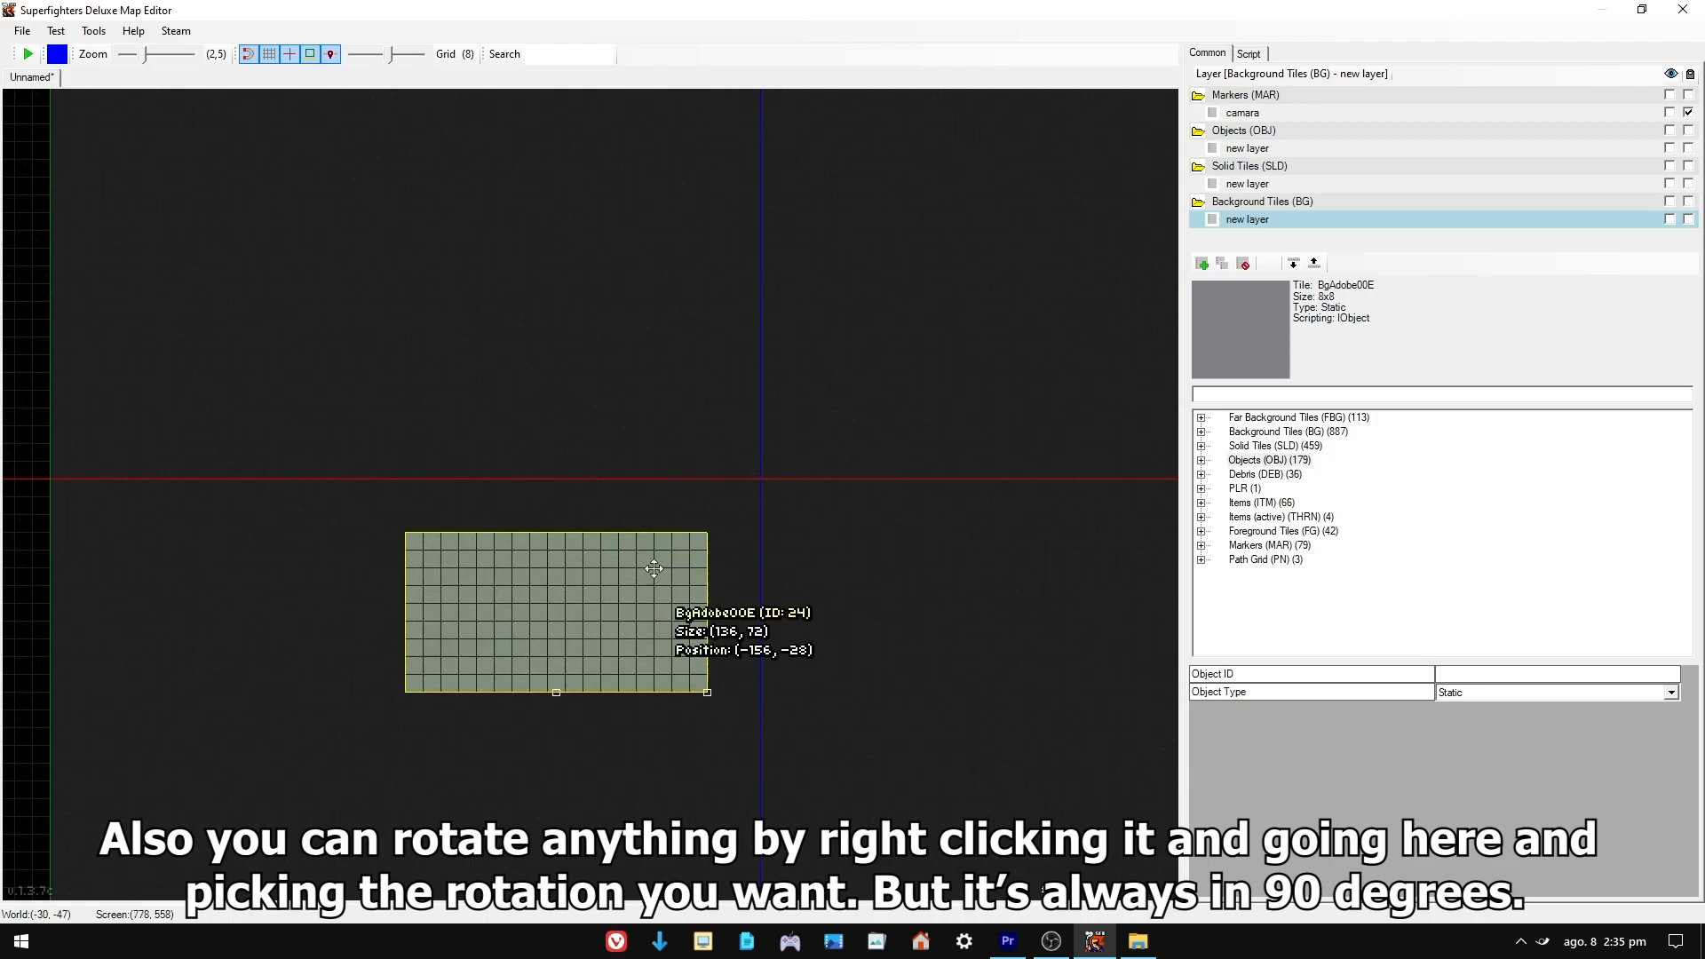
right_click(612, 565)
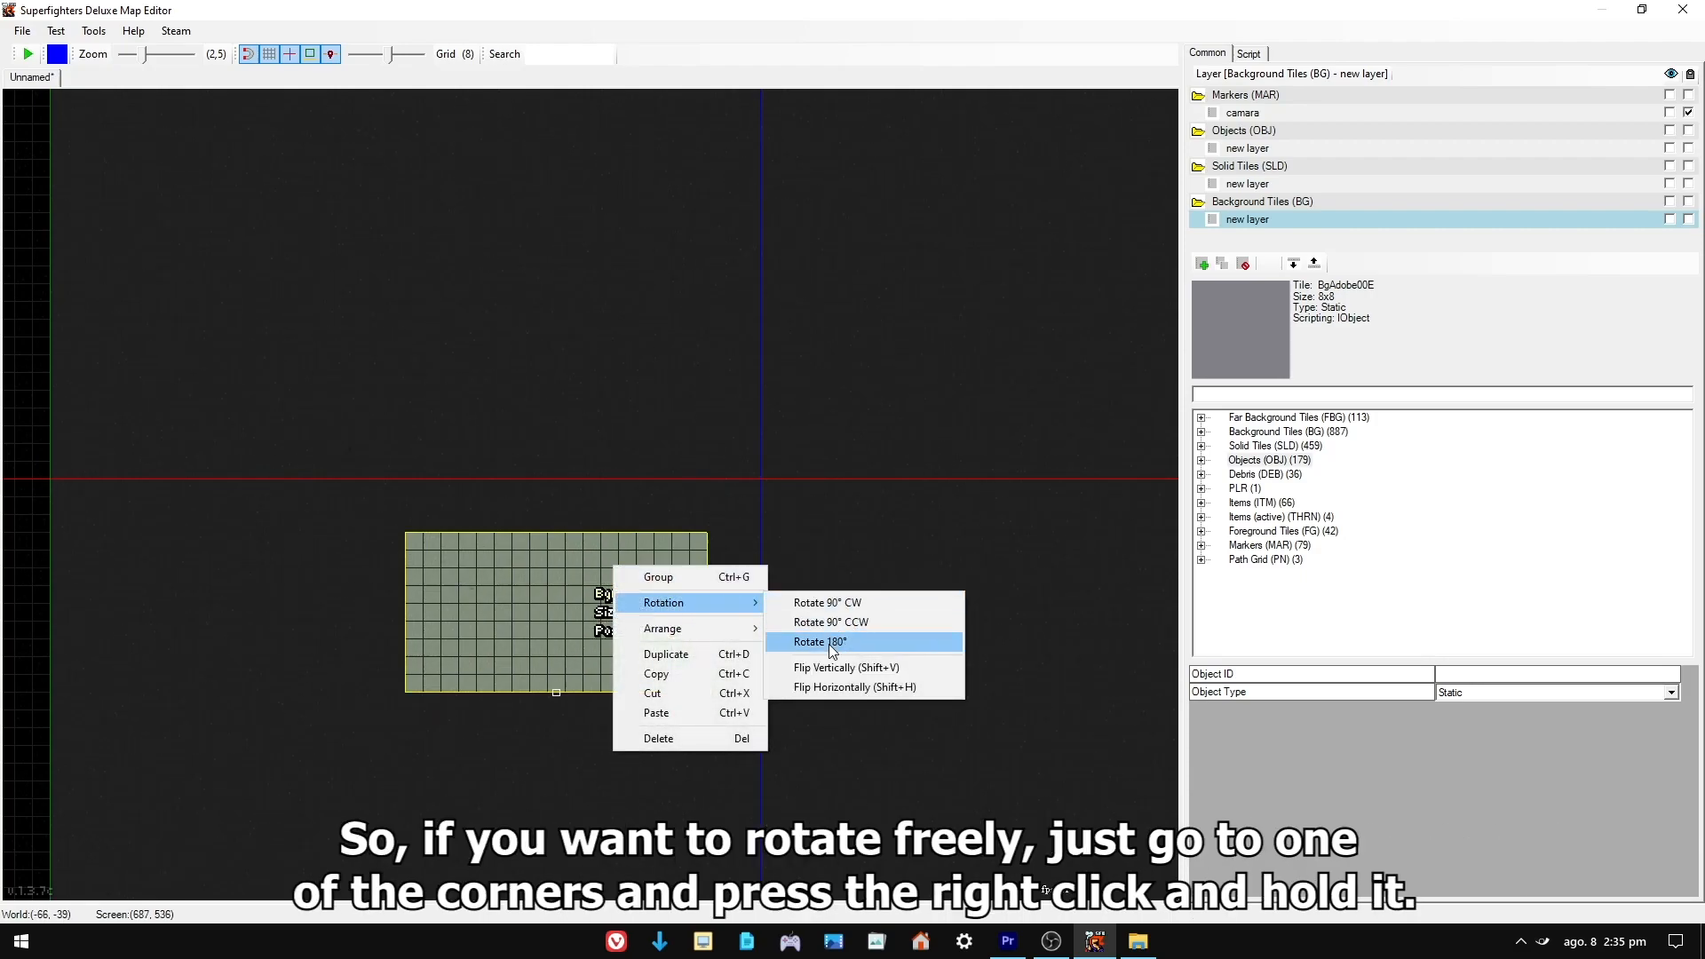
left_click(829, 643)
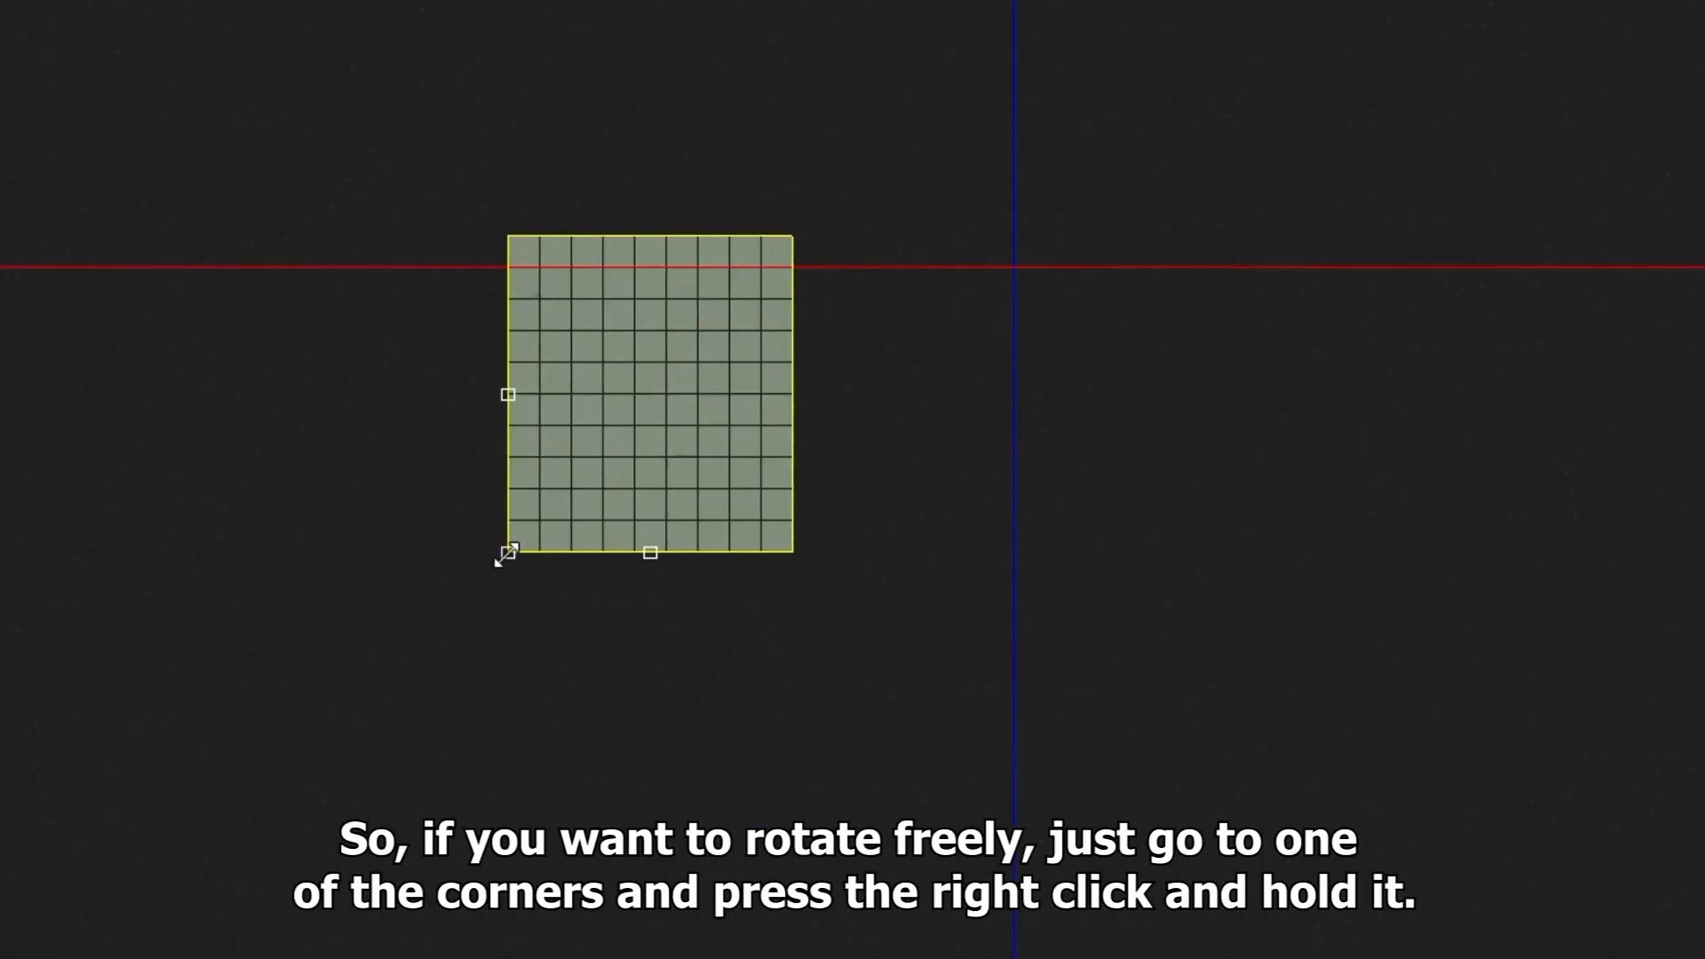
- Rotate the background block freely by its lower-left corner
right_click_drag(506, 554, 525, 587)
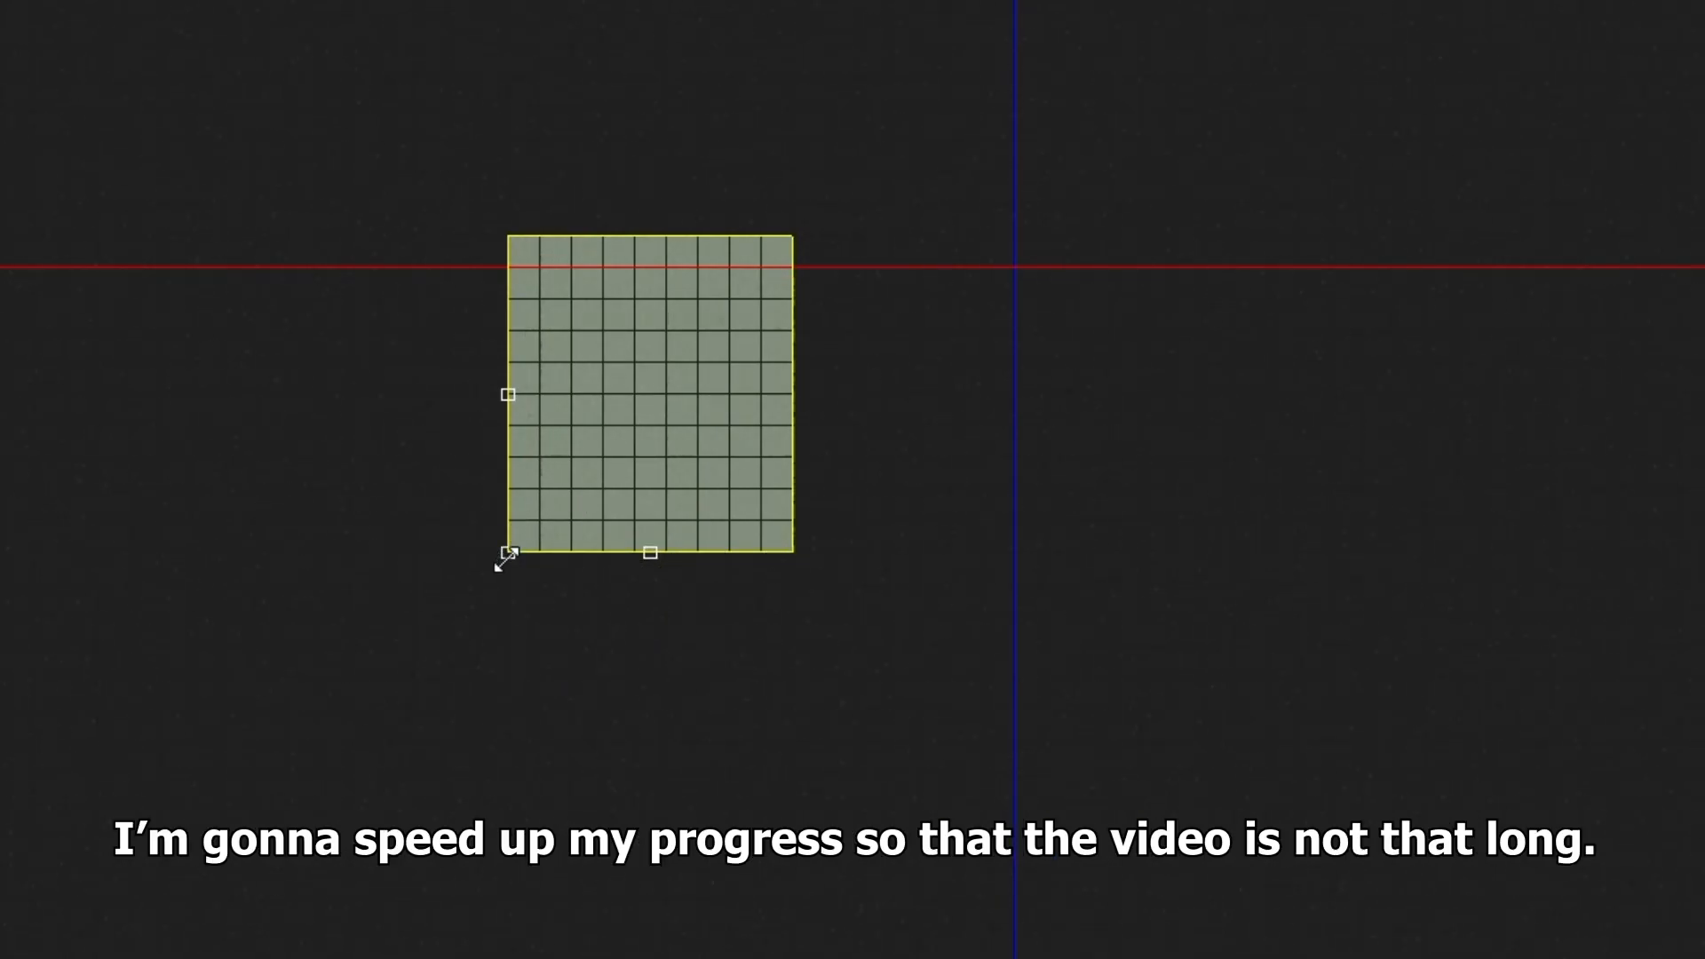
right_click_drag(542, 588, 552, 591)
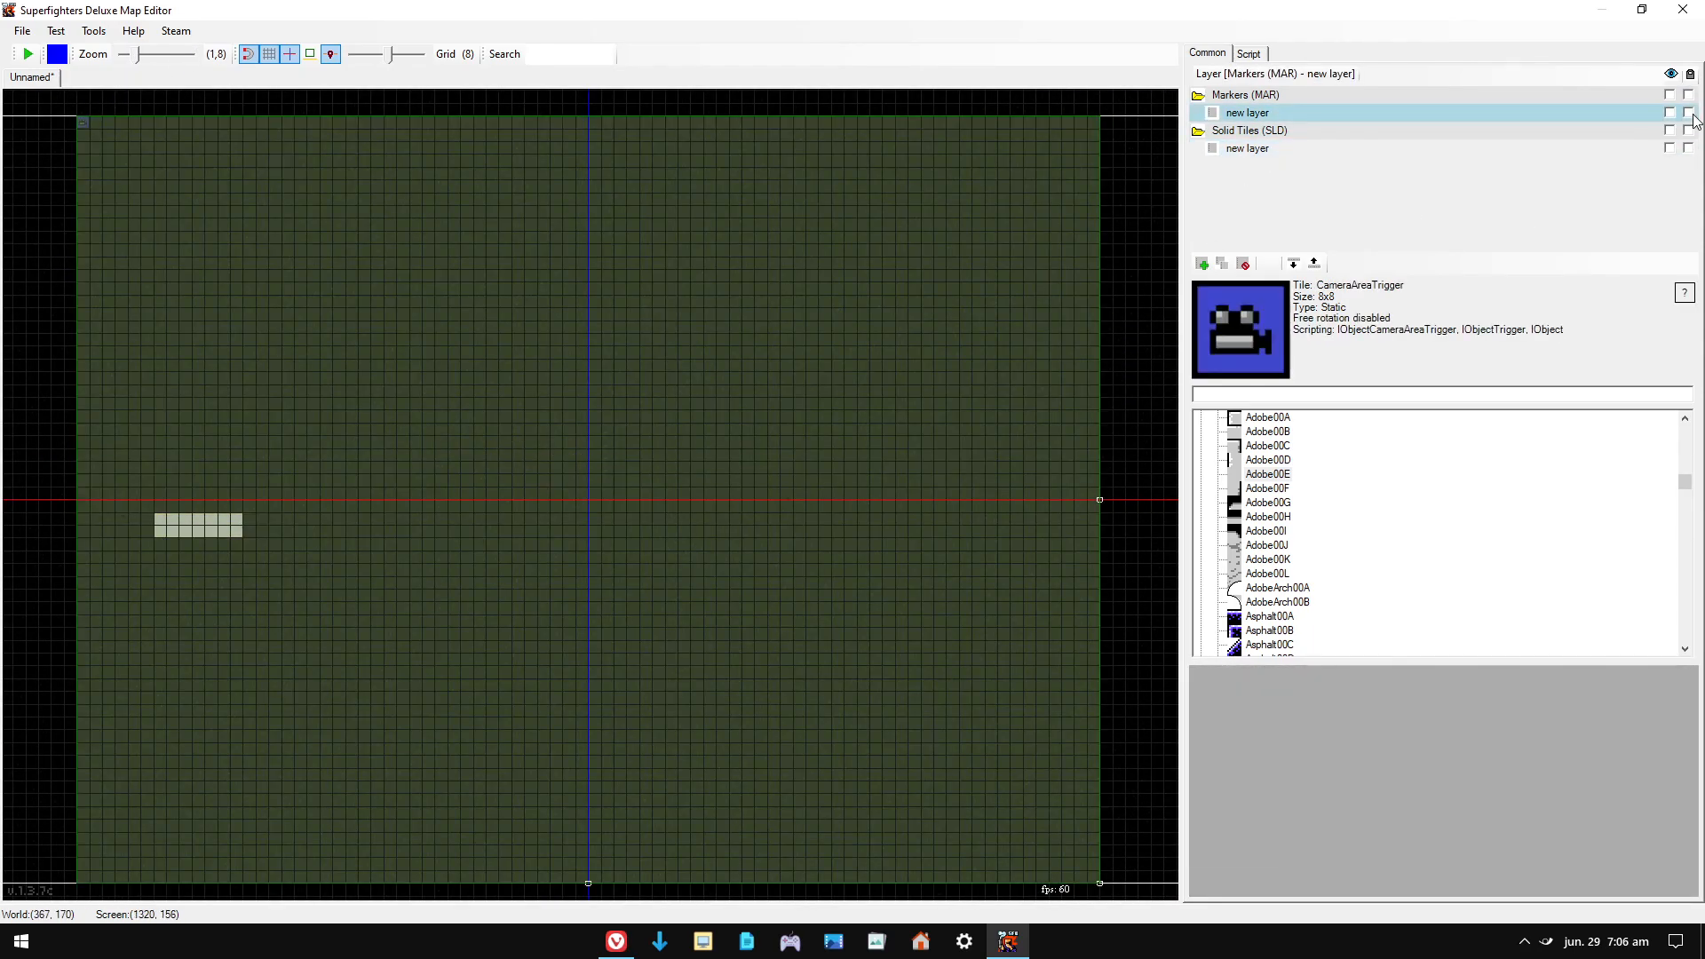
- Lay Adobe00E ground blocks in both lower corners of the camera area, flipping the right-hand block vertically
left_click_drag(232, 519, 156, 766)
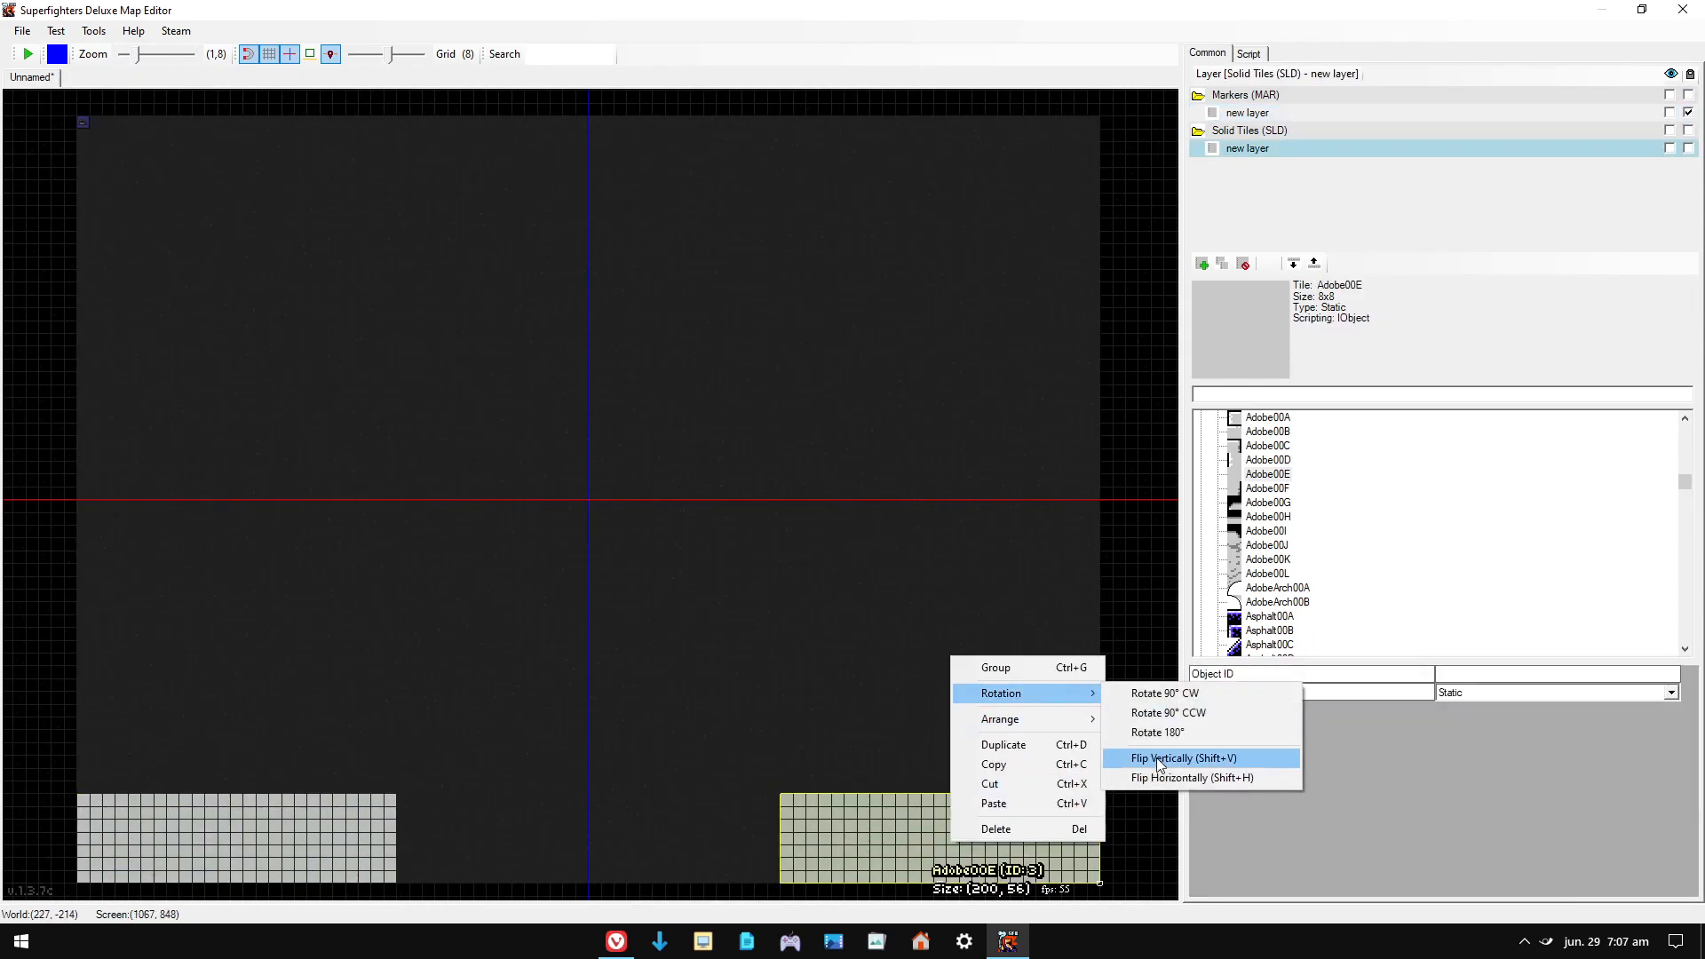
left_click(1156, 759)
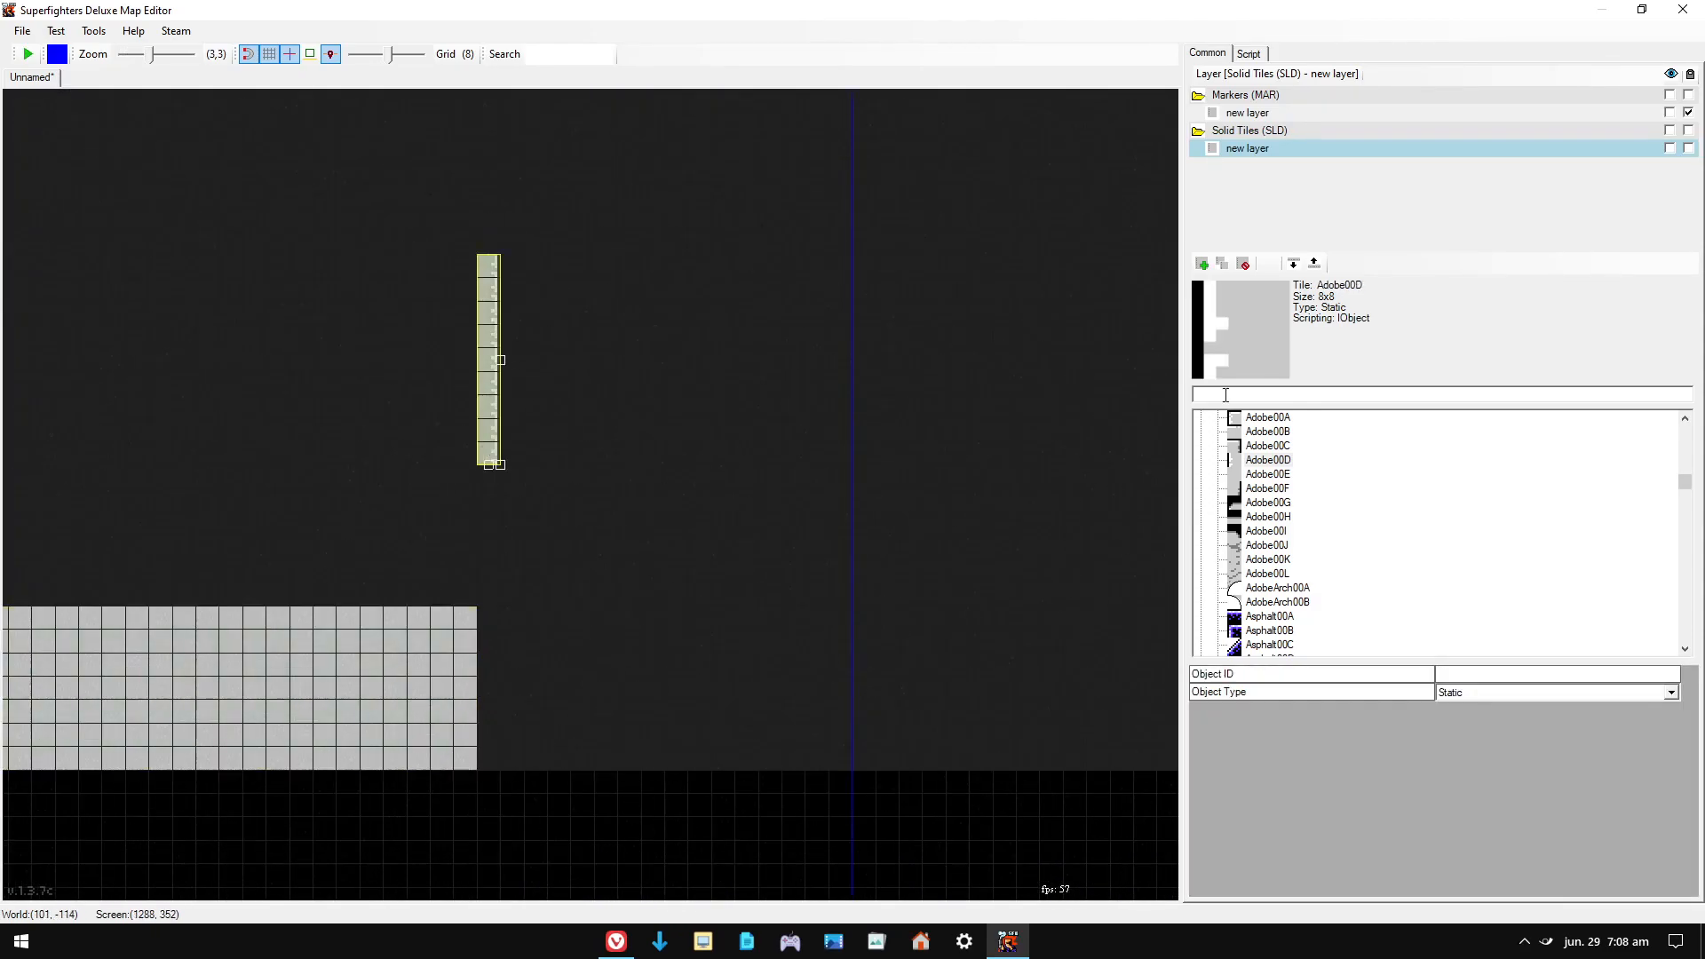
left_click(503, 442)
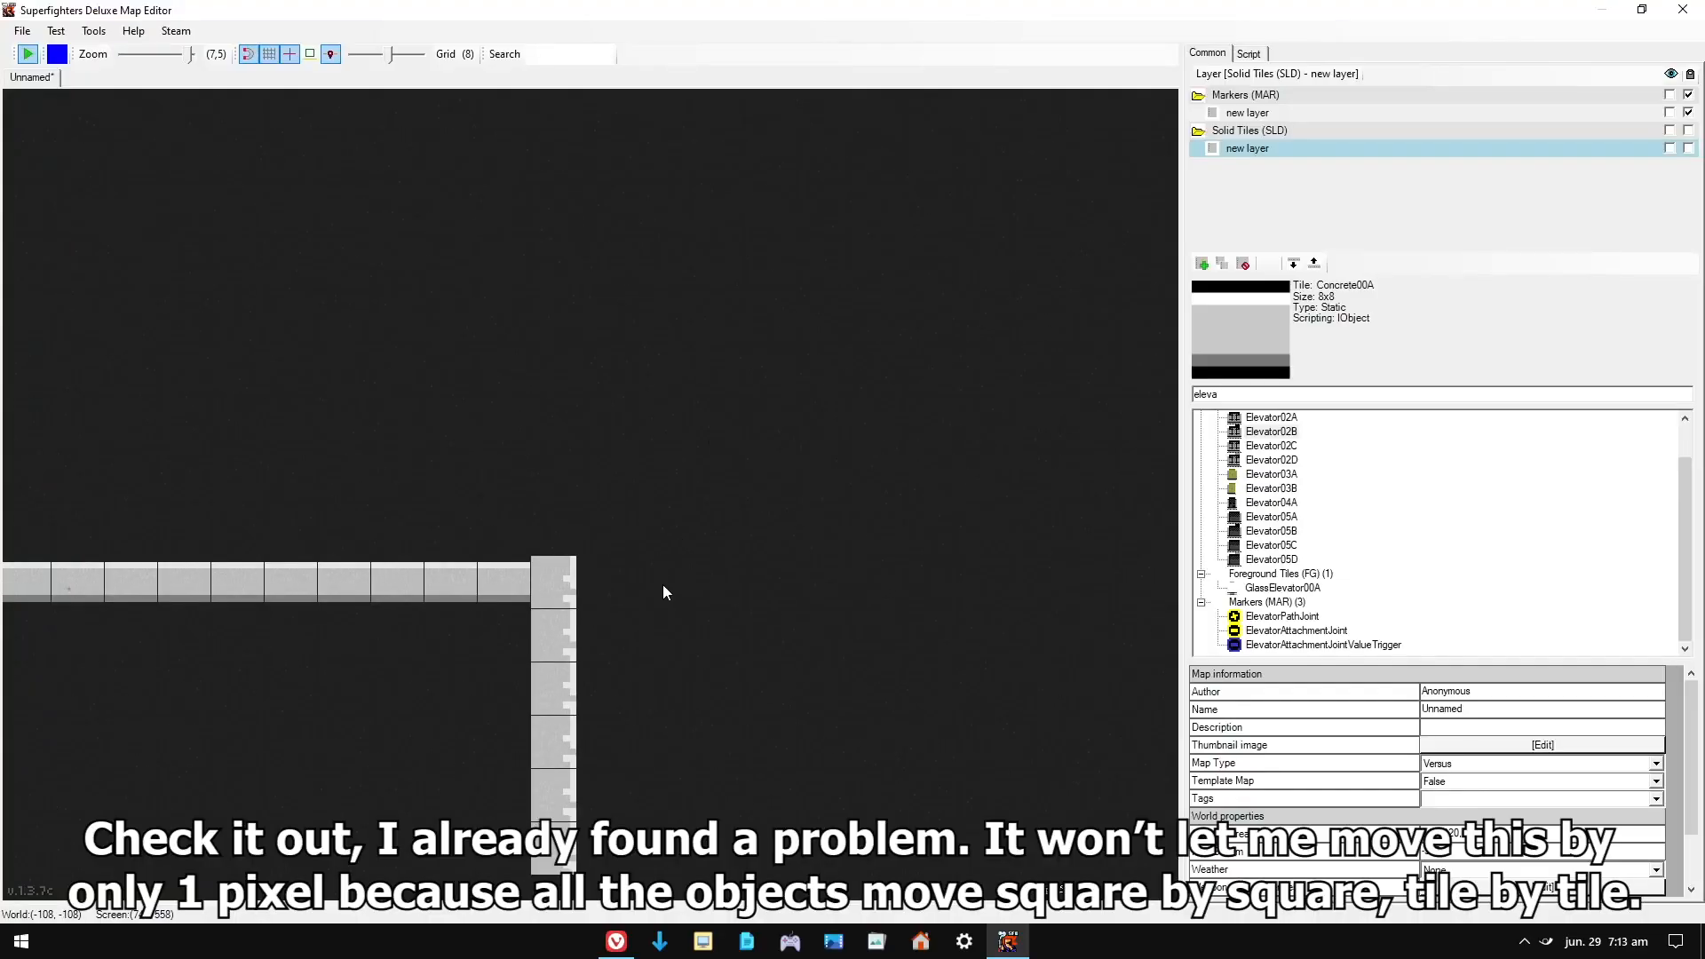
- Try to align the Concrete00A beam with the column's top by nudging it up and down with grid snapping on
left_click(498, 583)
key("Up")
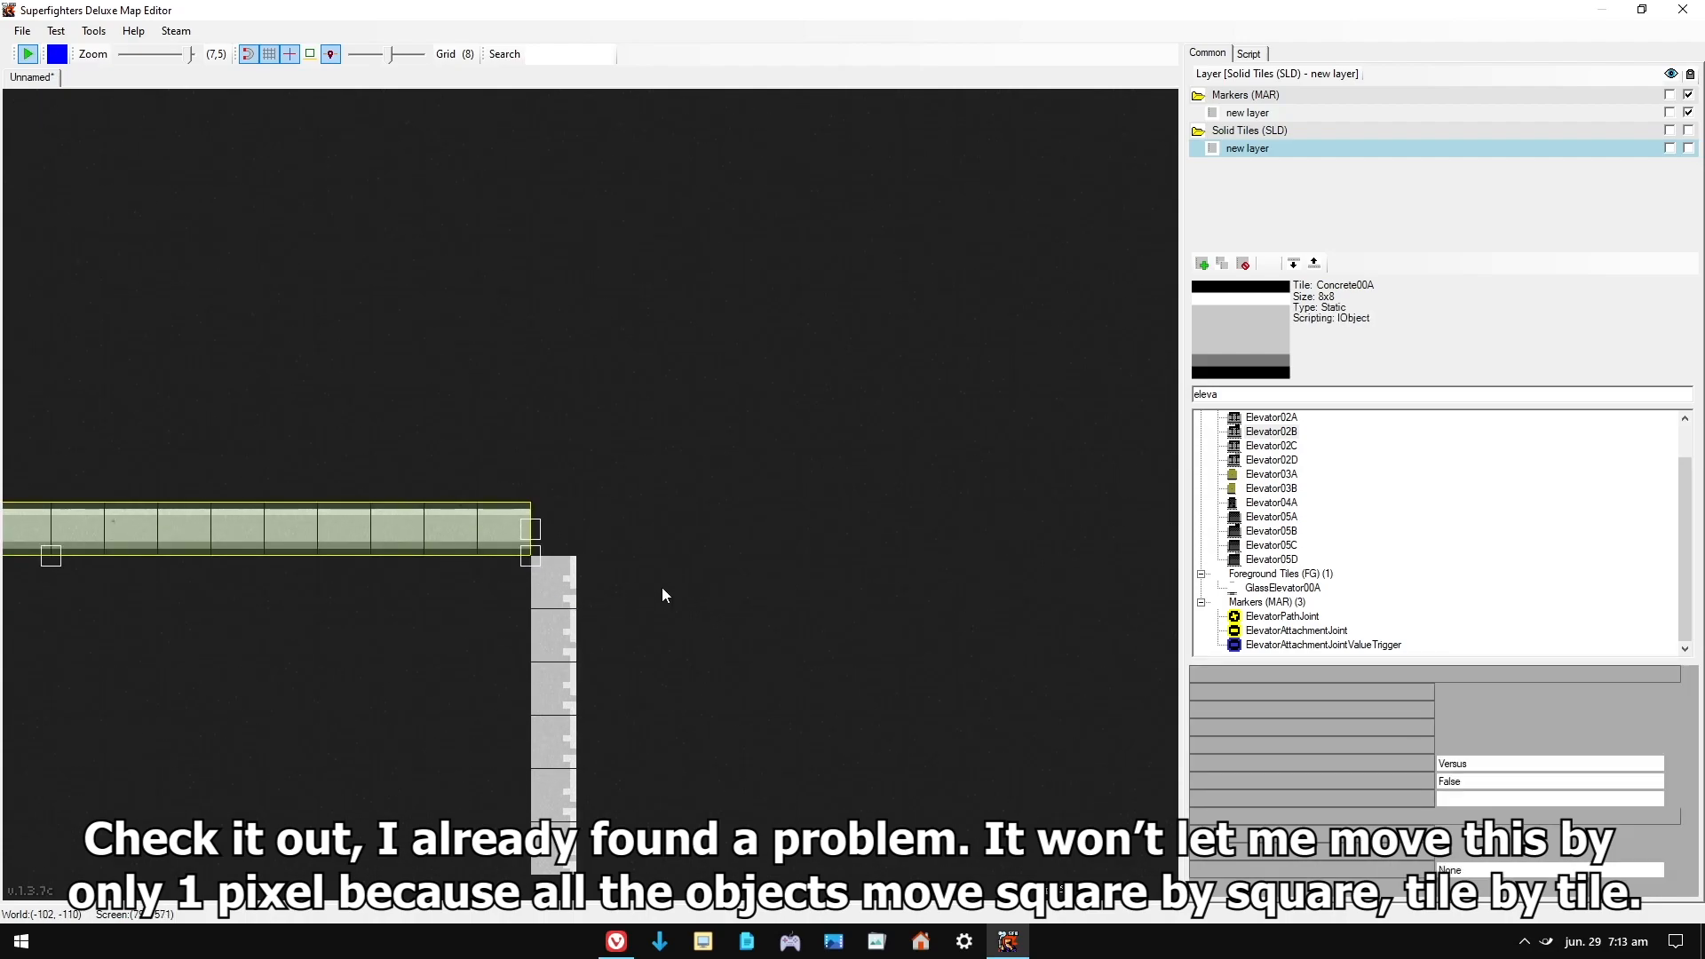
key("Down")
left_click(616, 582)
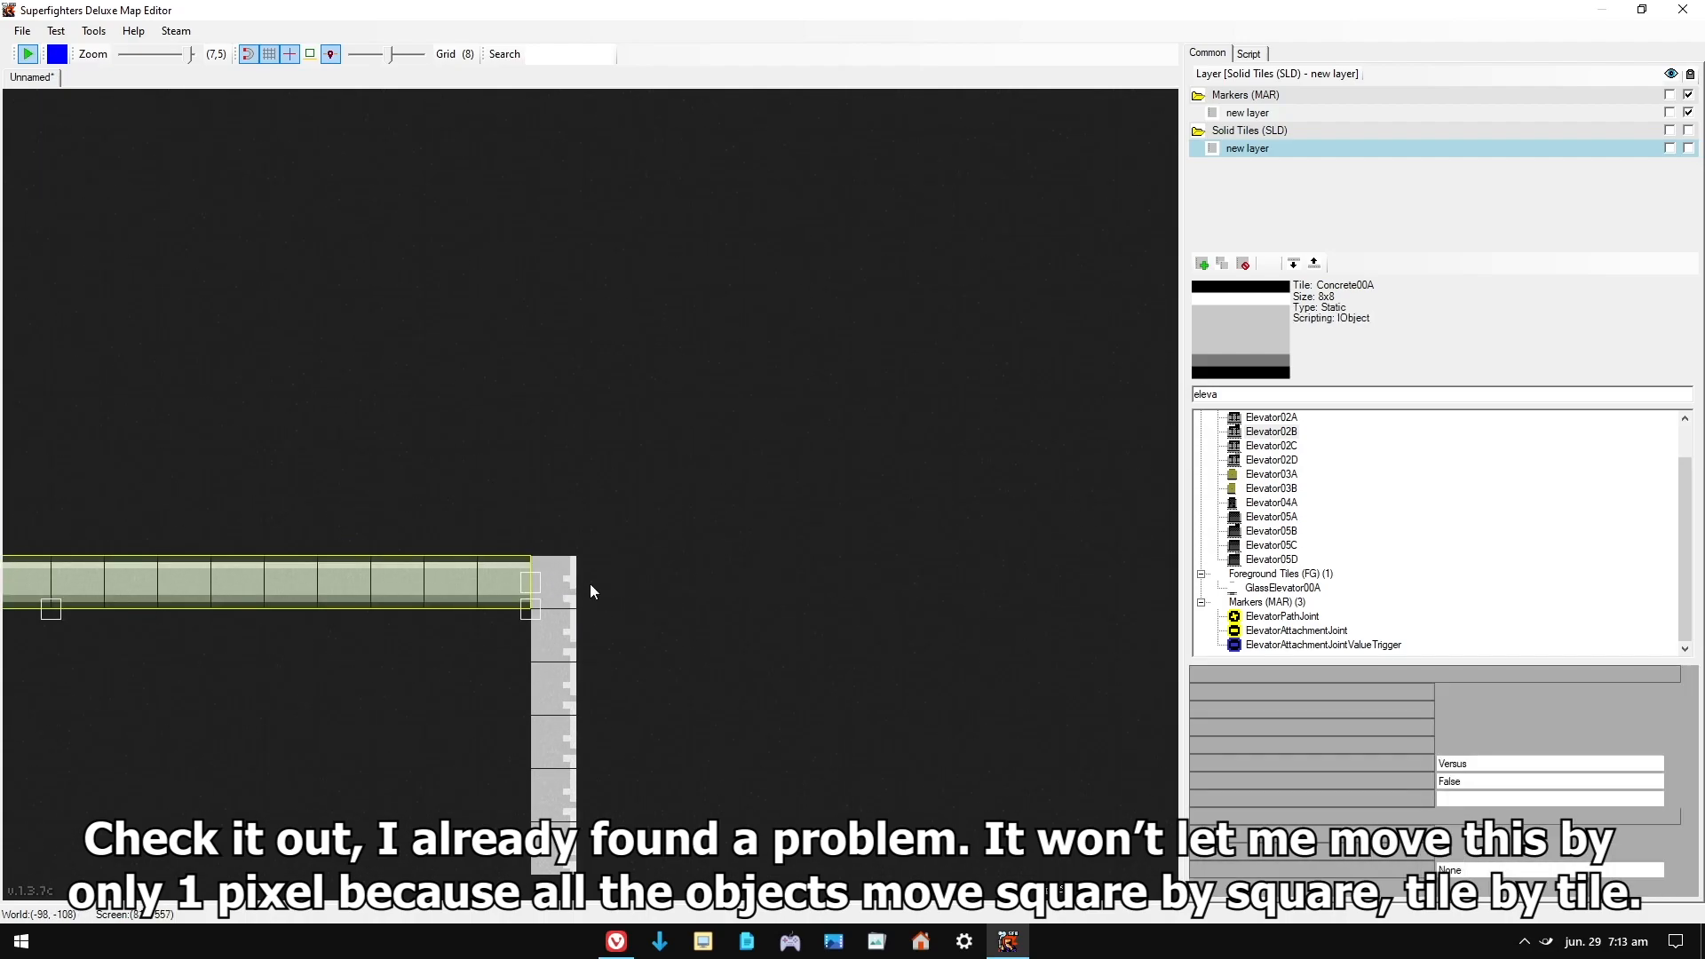
left_click(509, 573)
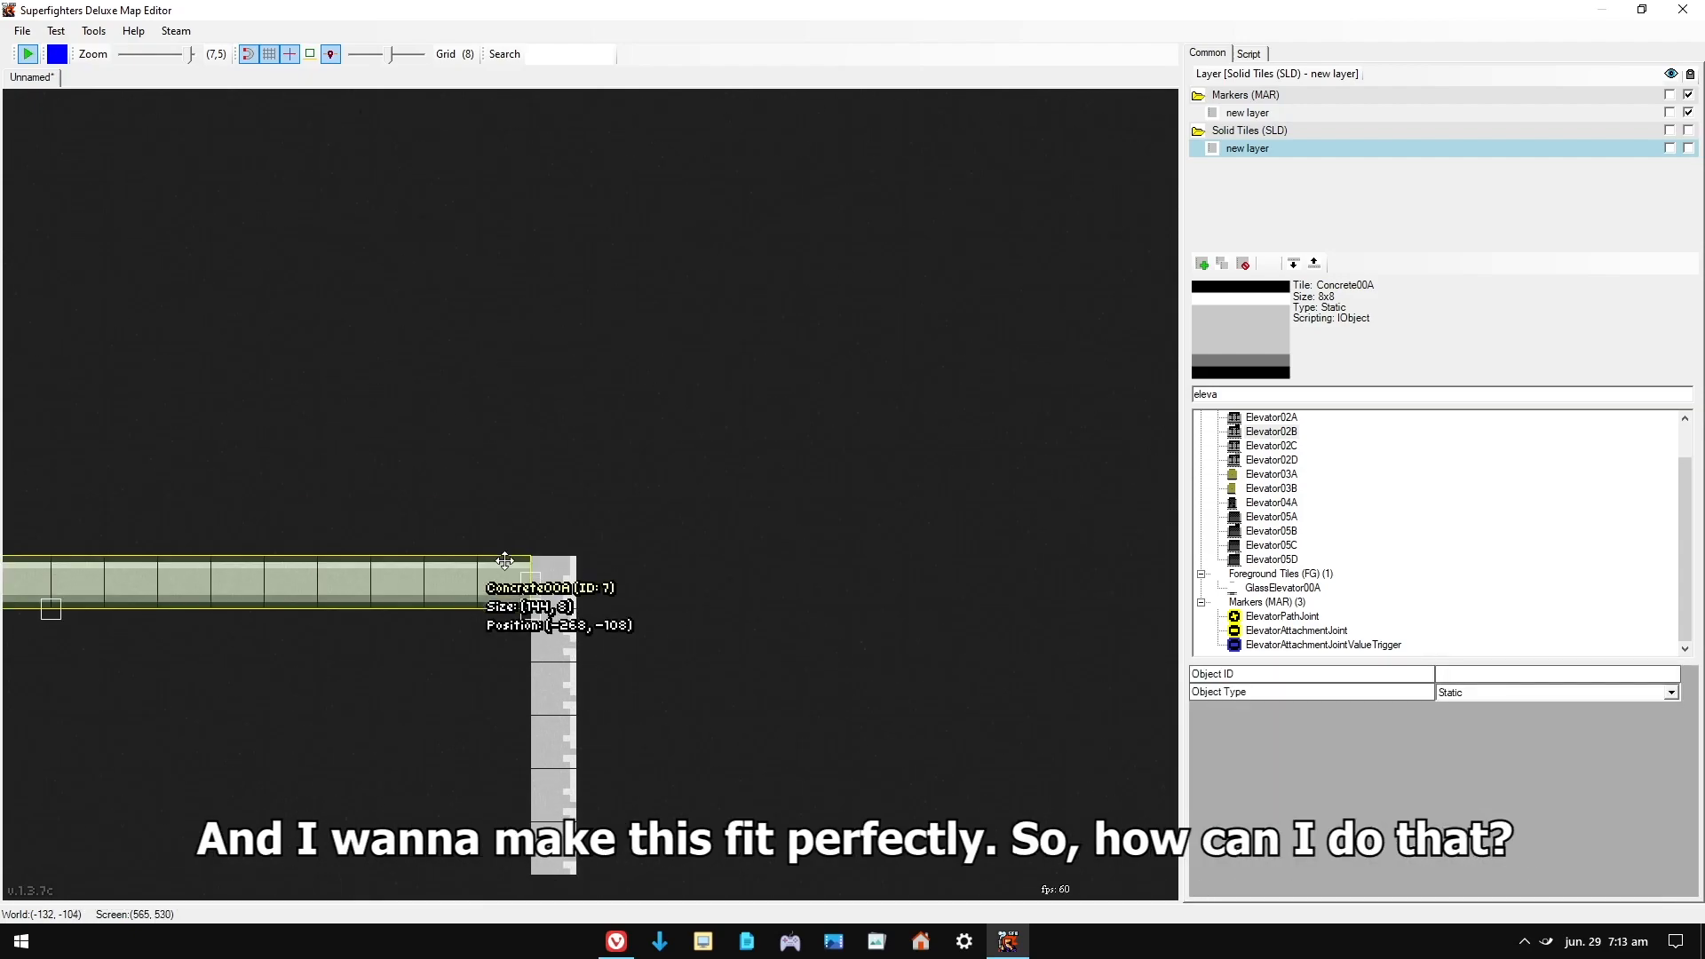
left_click(675, 590)
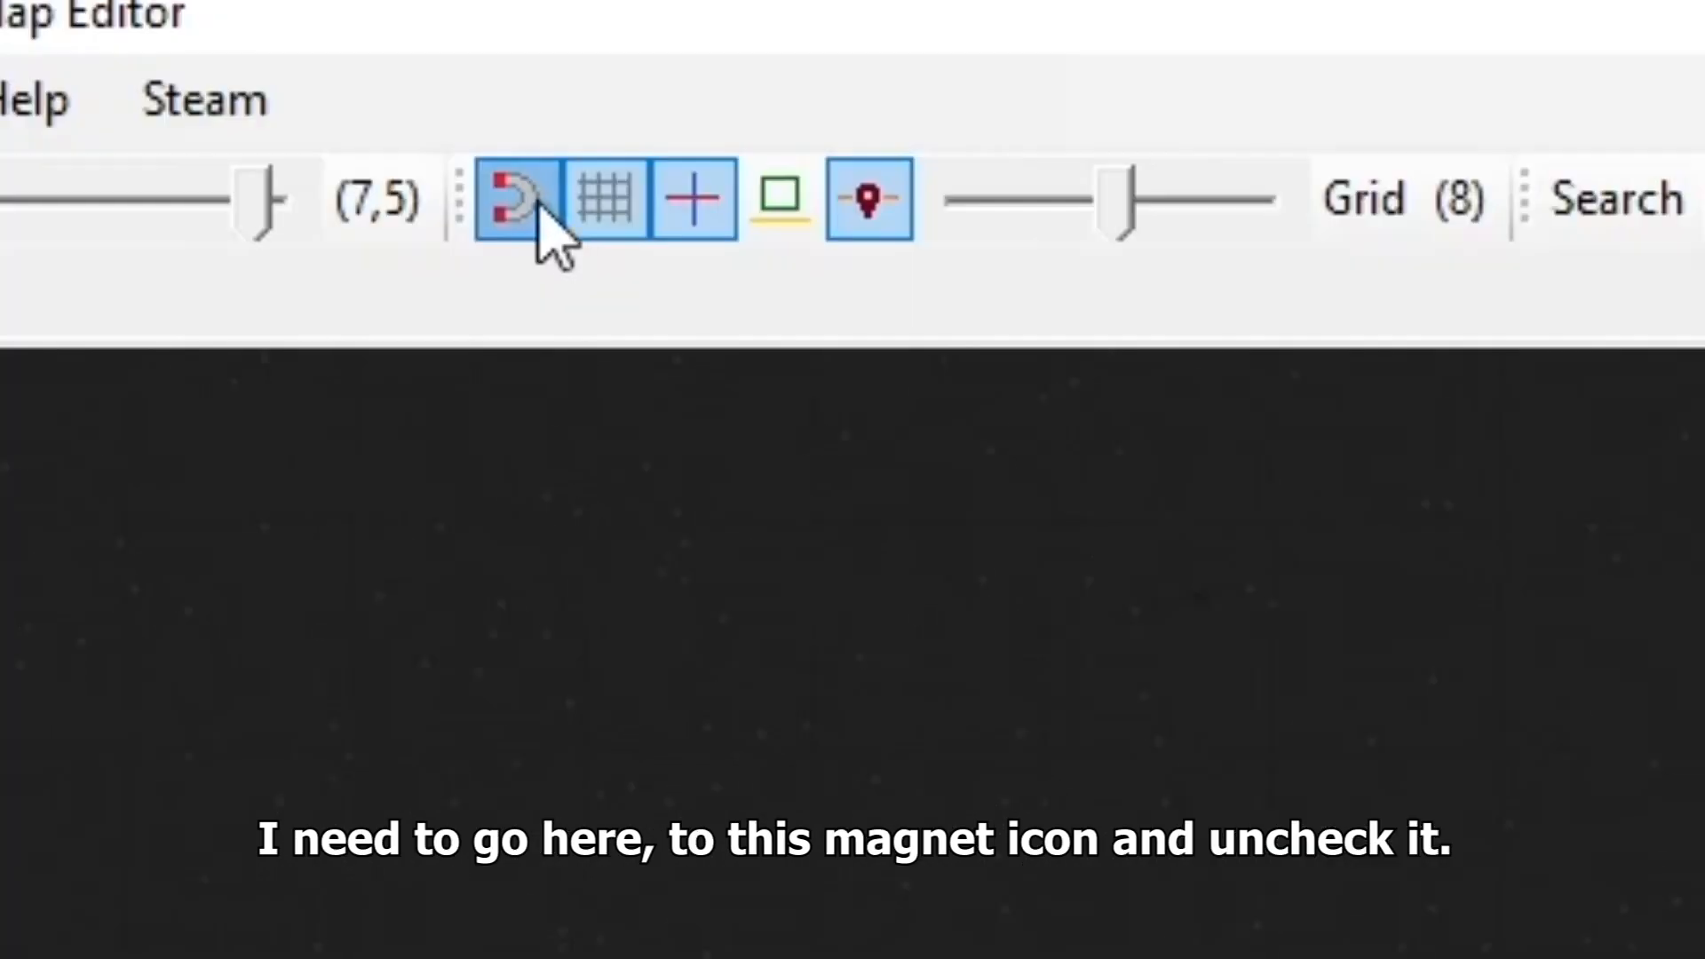
- With grid snapping turned off, nudge the Concrete00A beam up 1 pixel flush with the column's top, and turn snapping back on
left_click(518, 200)
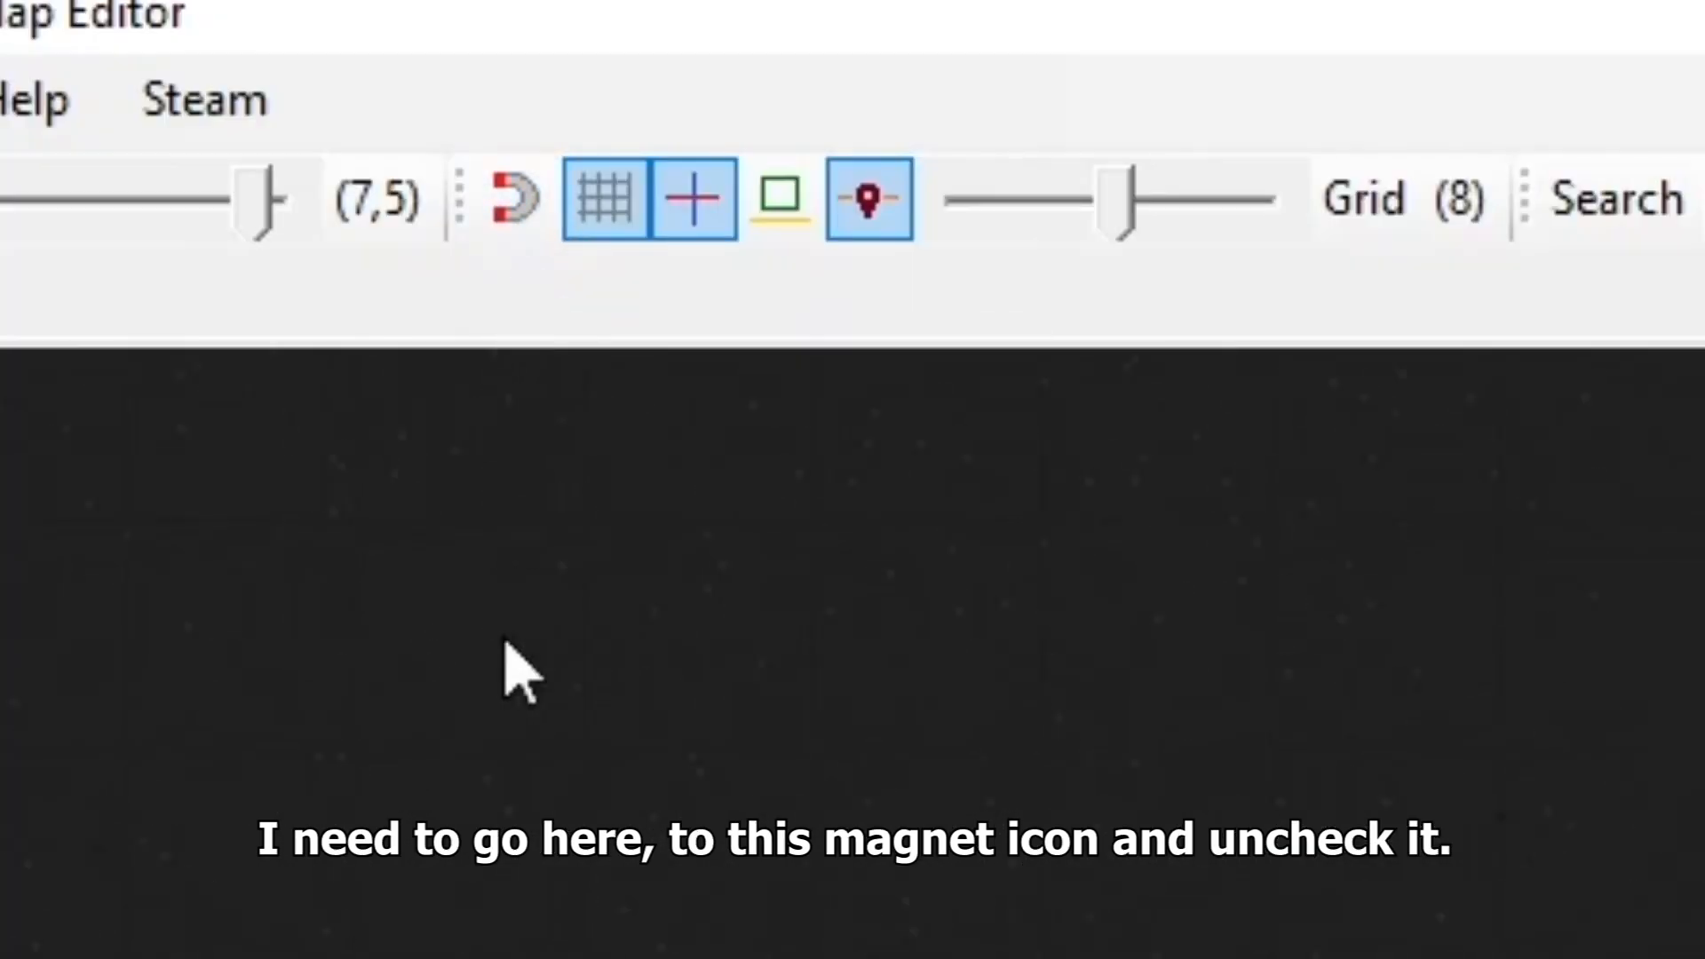
left_click(487, 579)
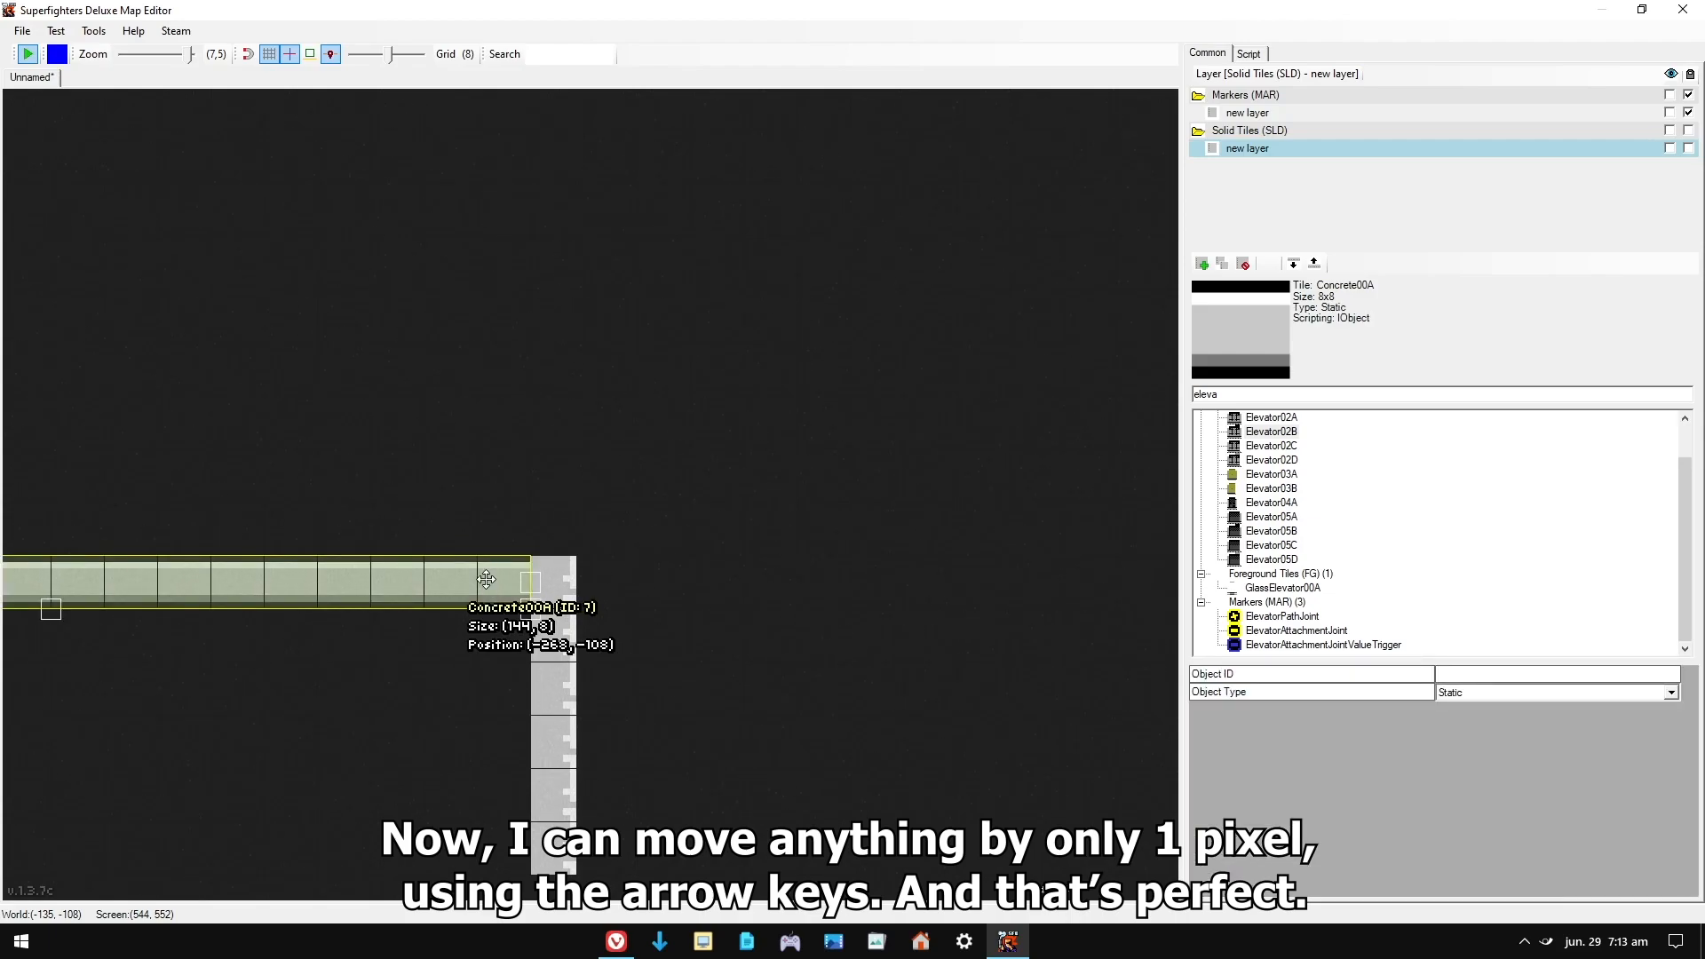
key("Up")
left_click(769, 582)
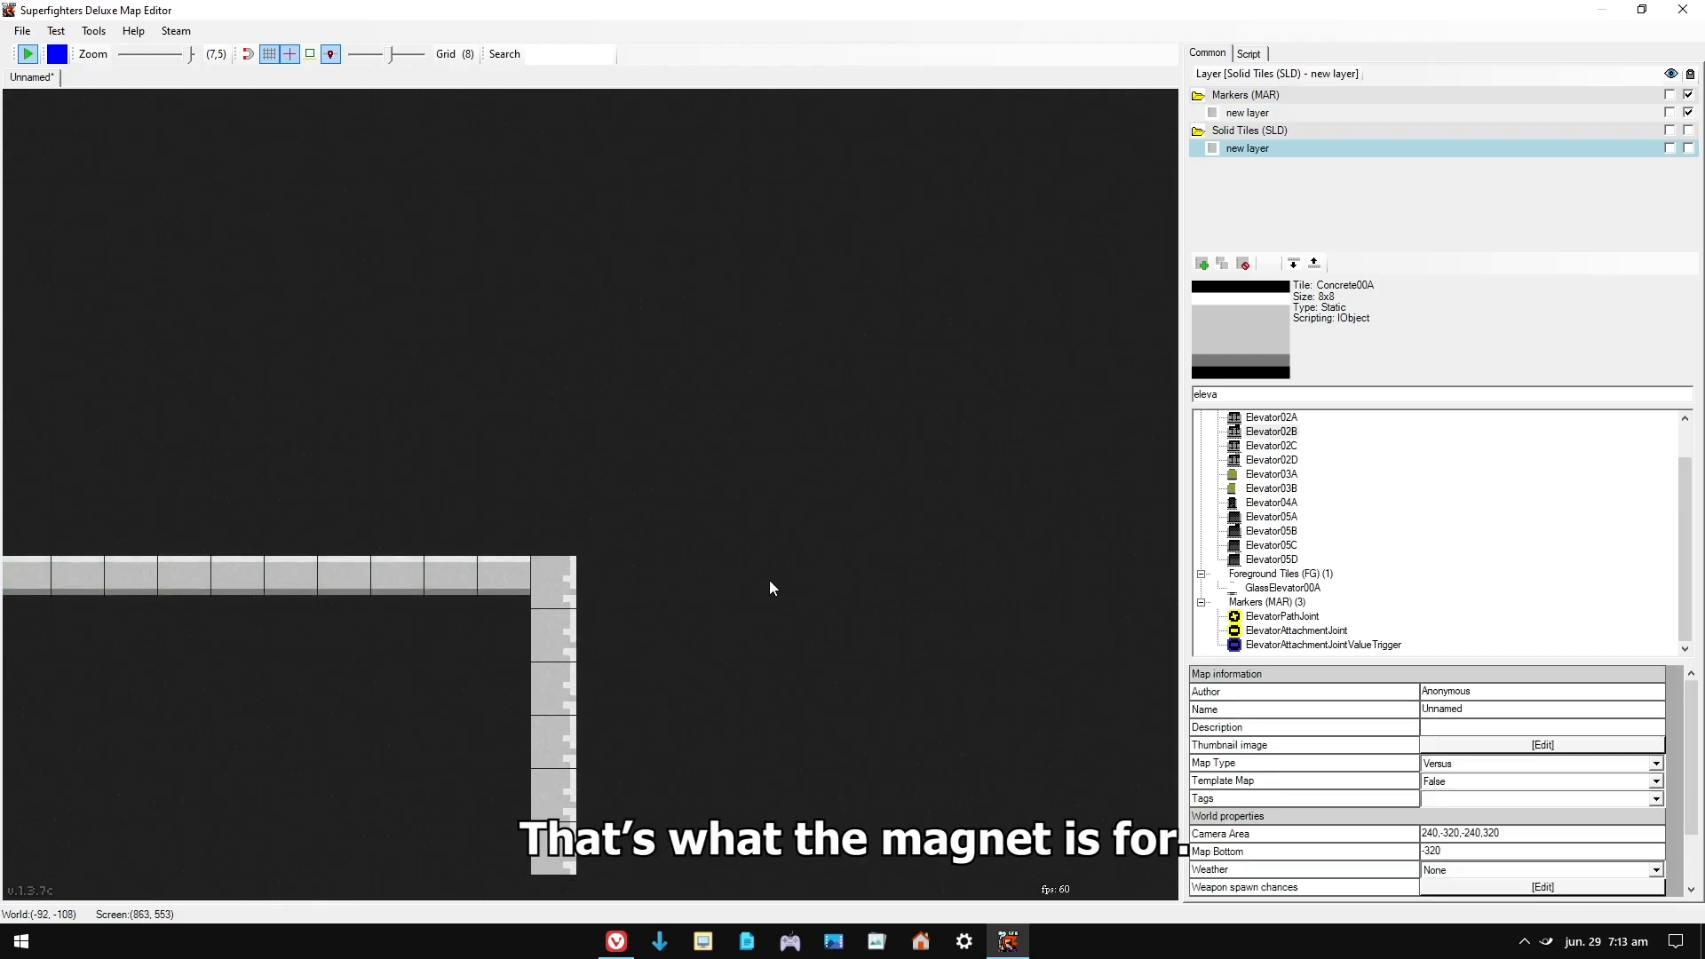
mouse_move(479, 579)
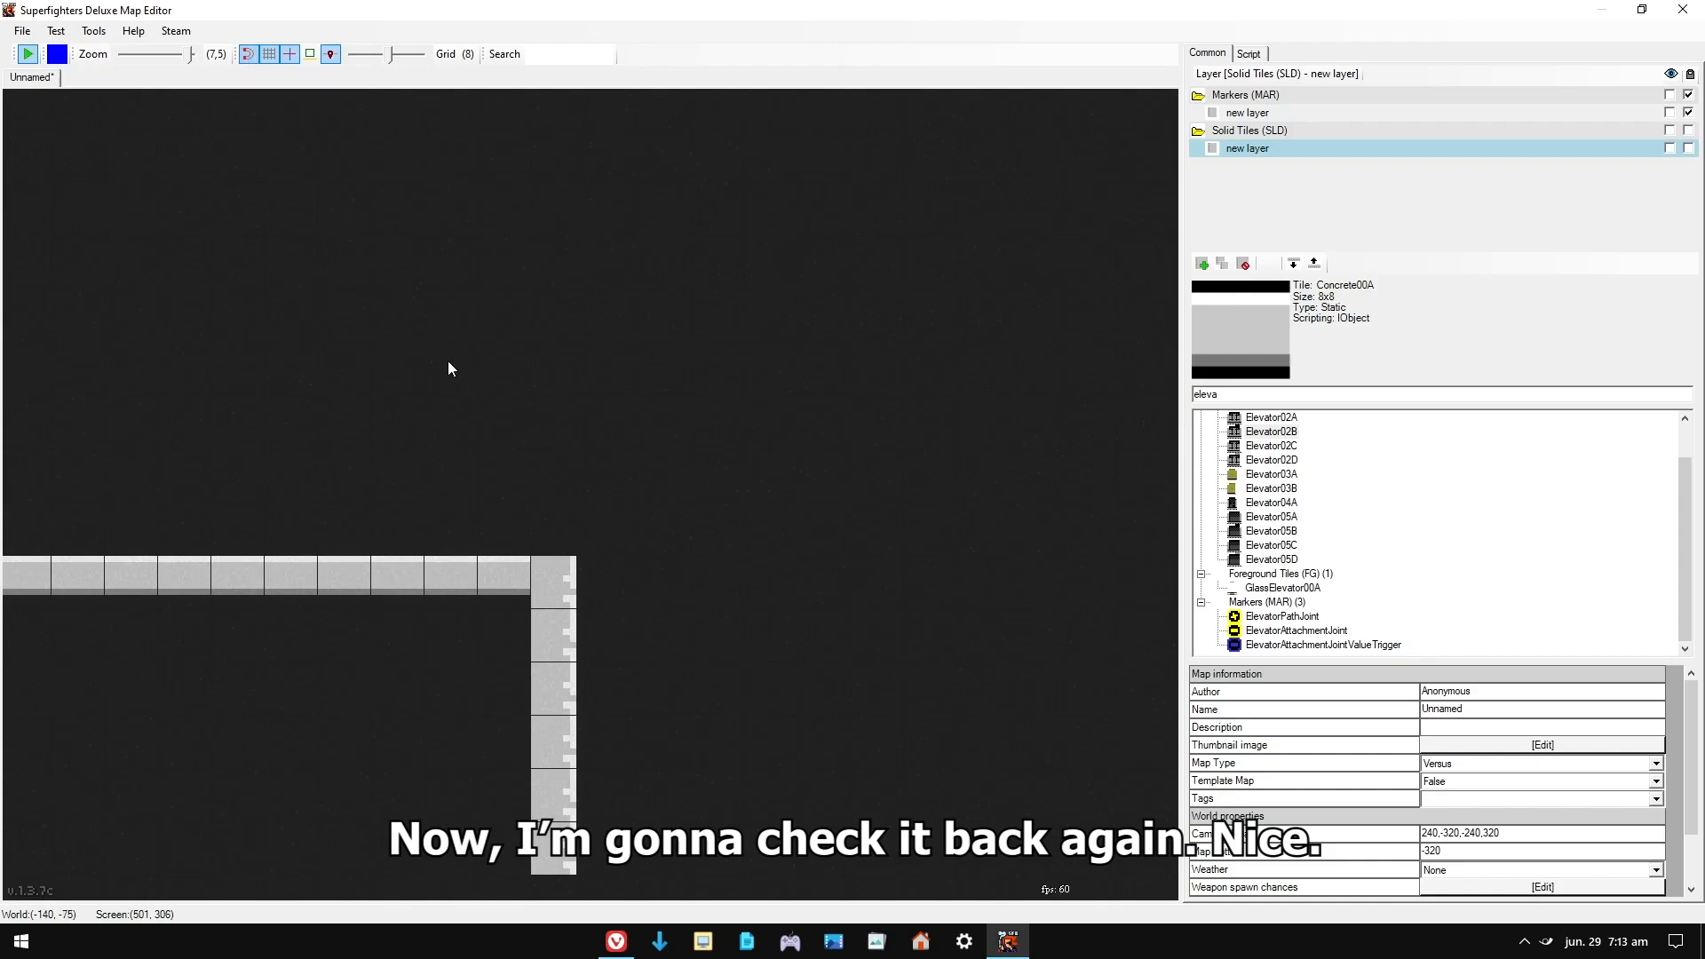
scroll(447, 361, "down", 5)
scroll(533, 401, "down", 3)
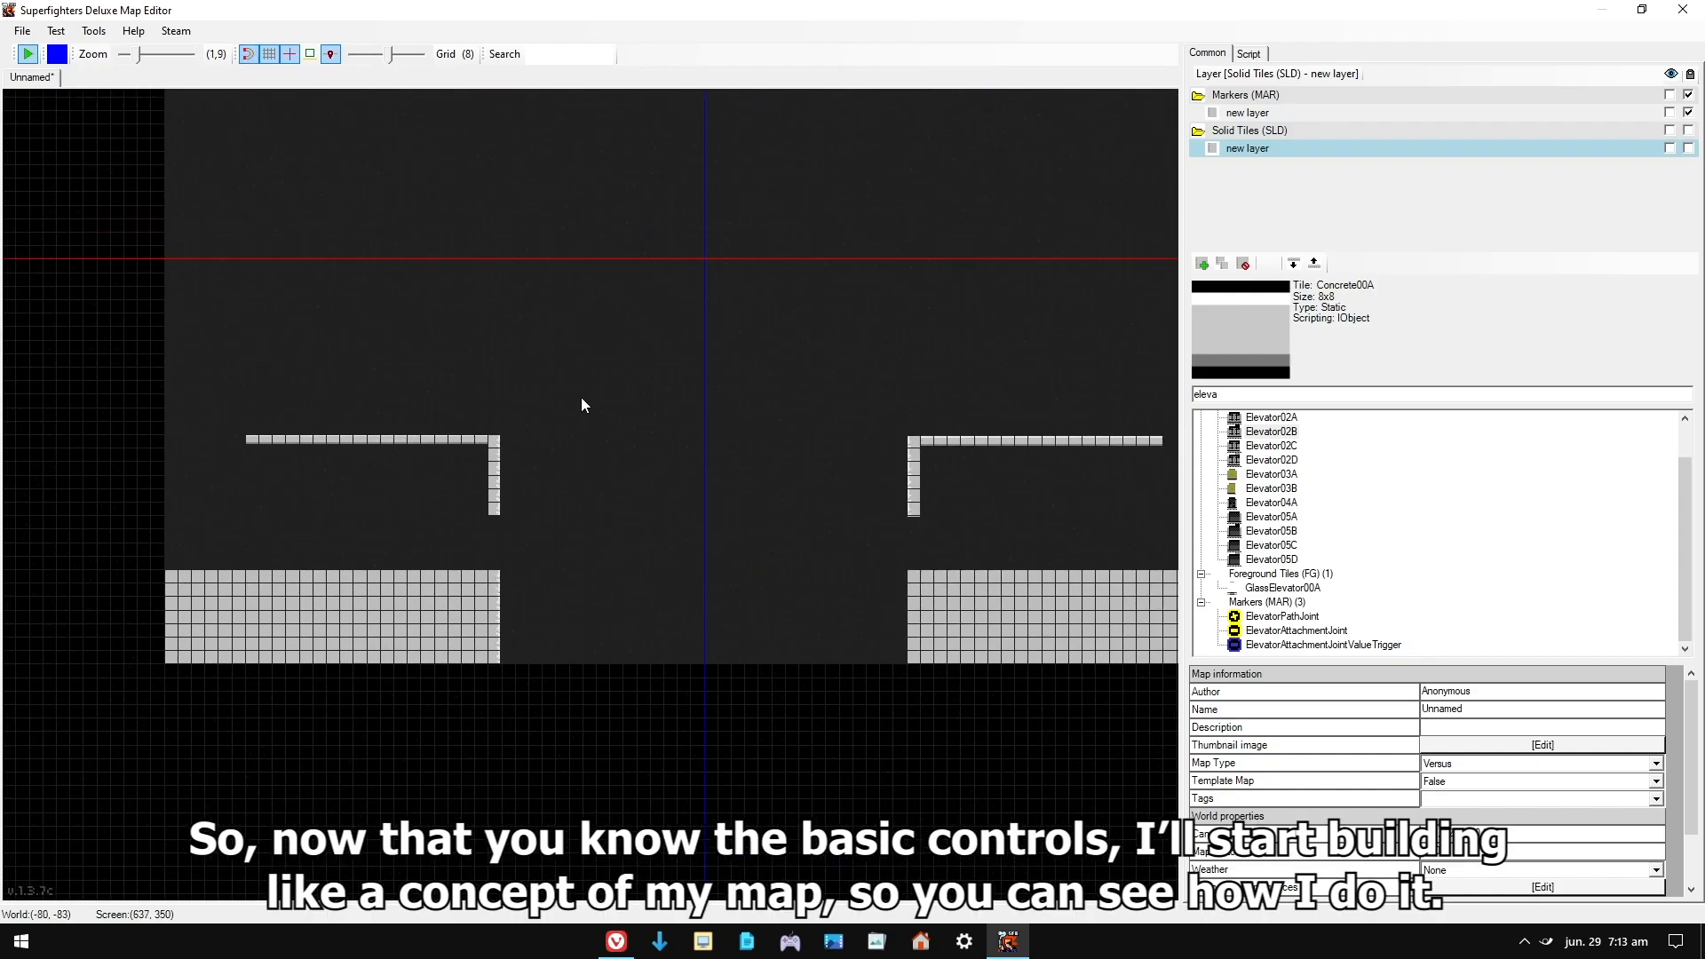
scroll(638, 306, "up", 2)
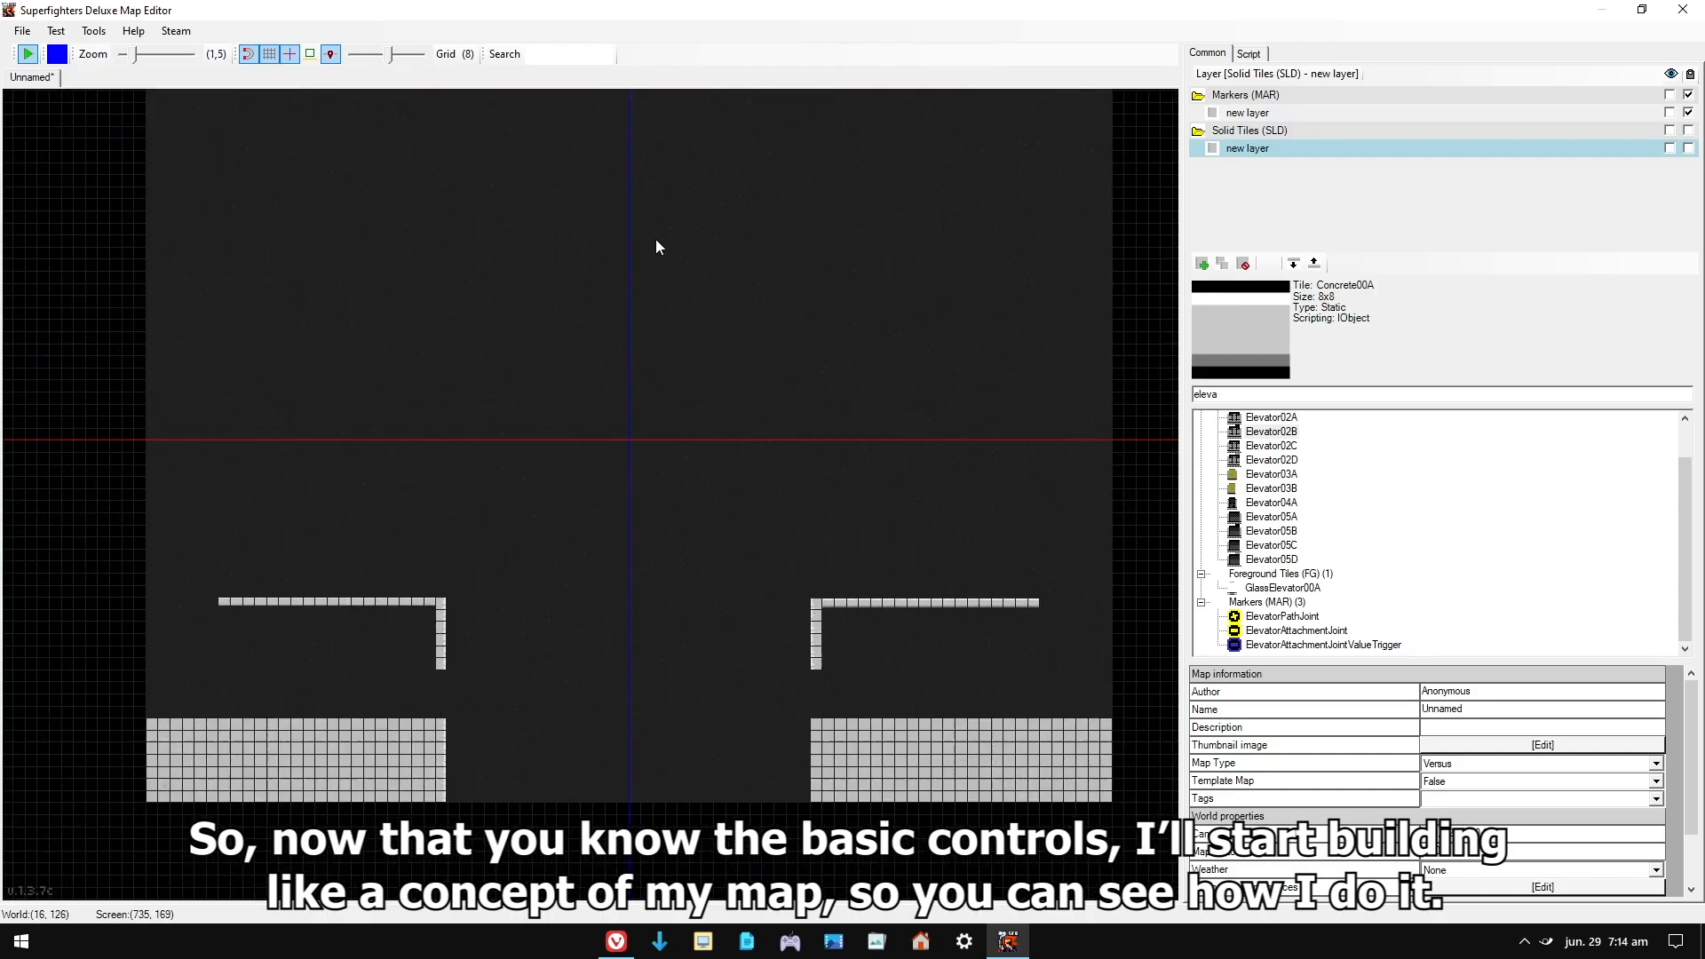
scroll(655, 247, "down", 2)
scroll(647, 228, "up", 2)
scroll(663, 236, "down", 1)
scroll(643, 528, "up", 2)
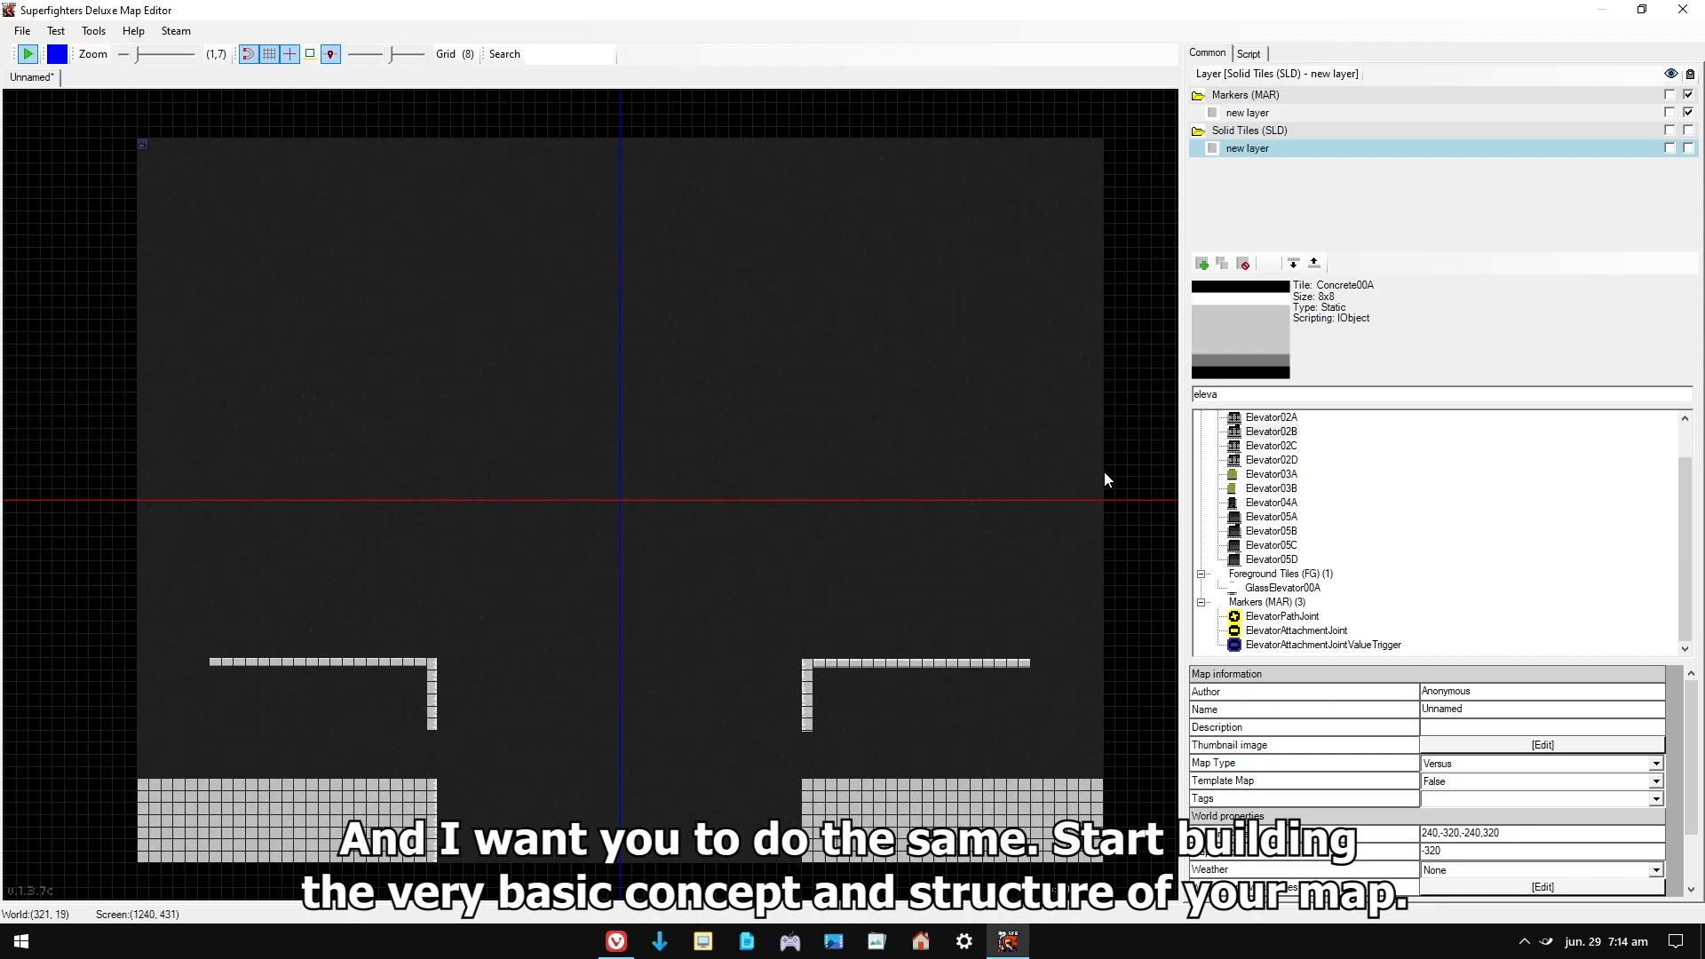
- Search the tile library for wood and water, picking Wood00A for the bridge and BgWater00A for the water beneath it
left_click_drag(1231, 401, 1193, 397)
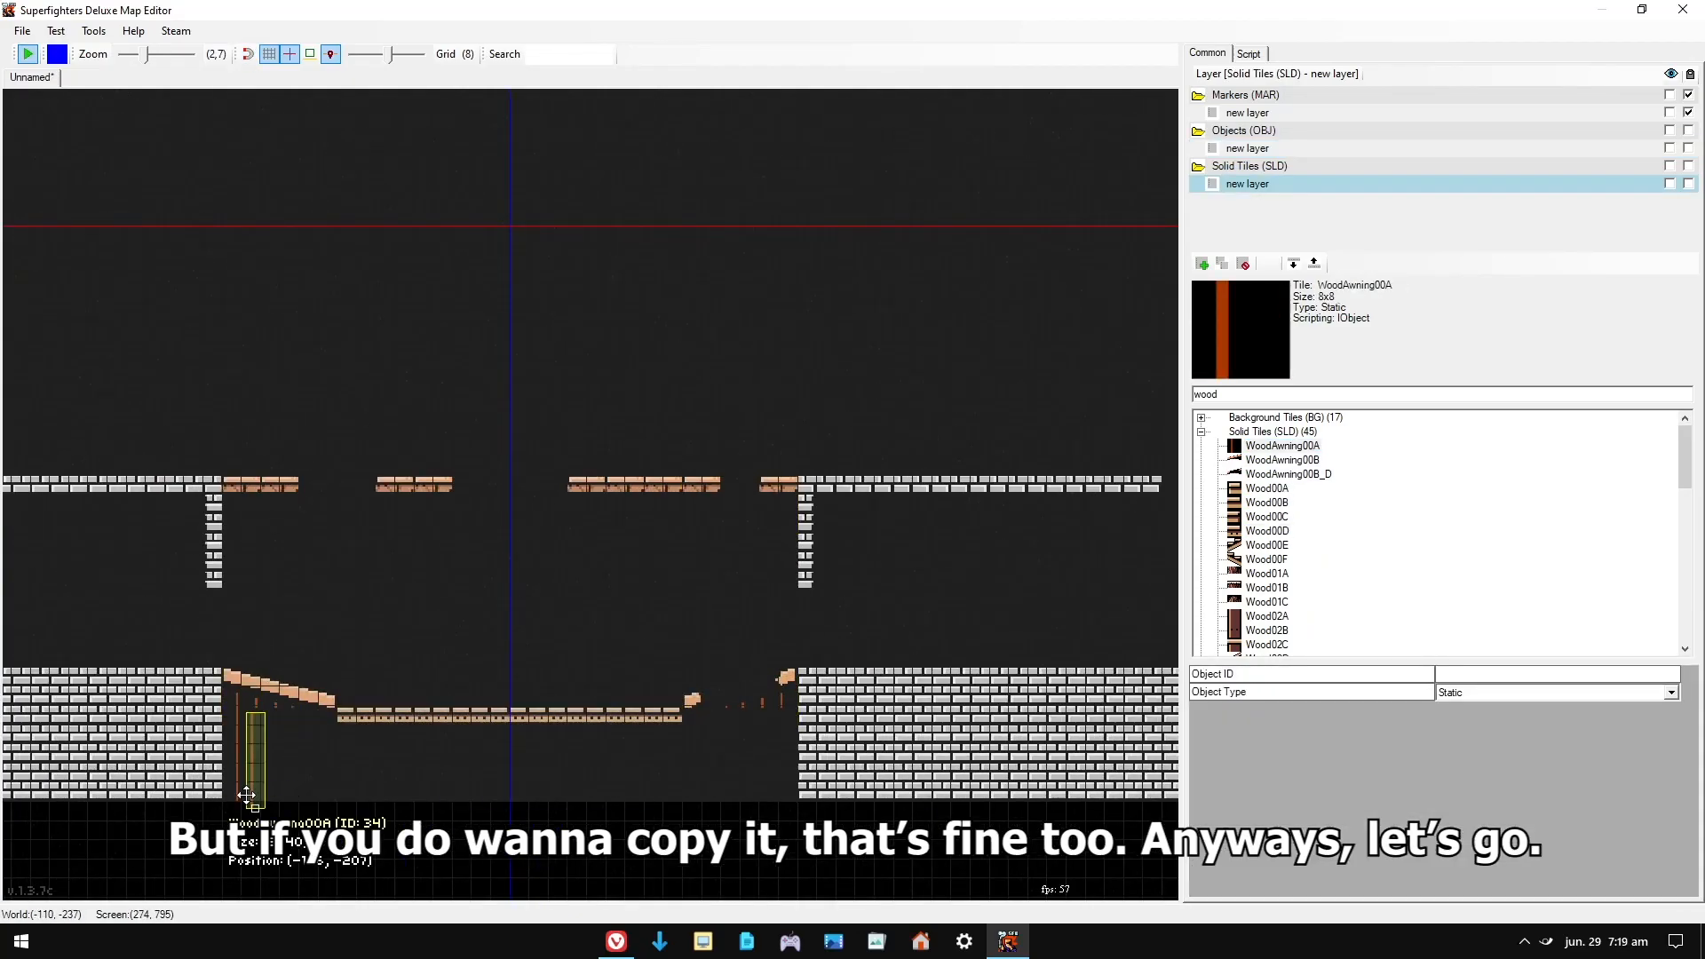
scroll(308, 787, "up", 4)
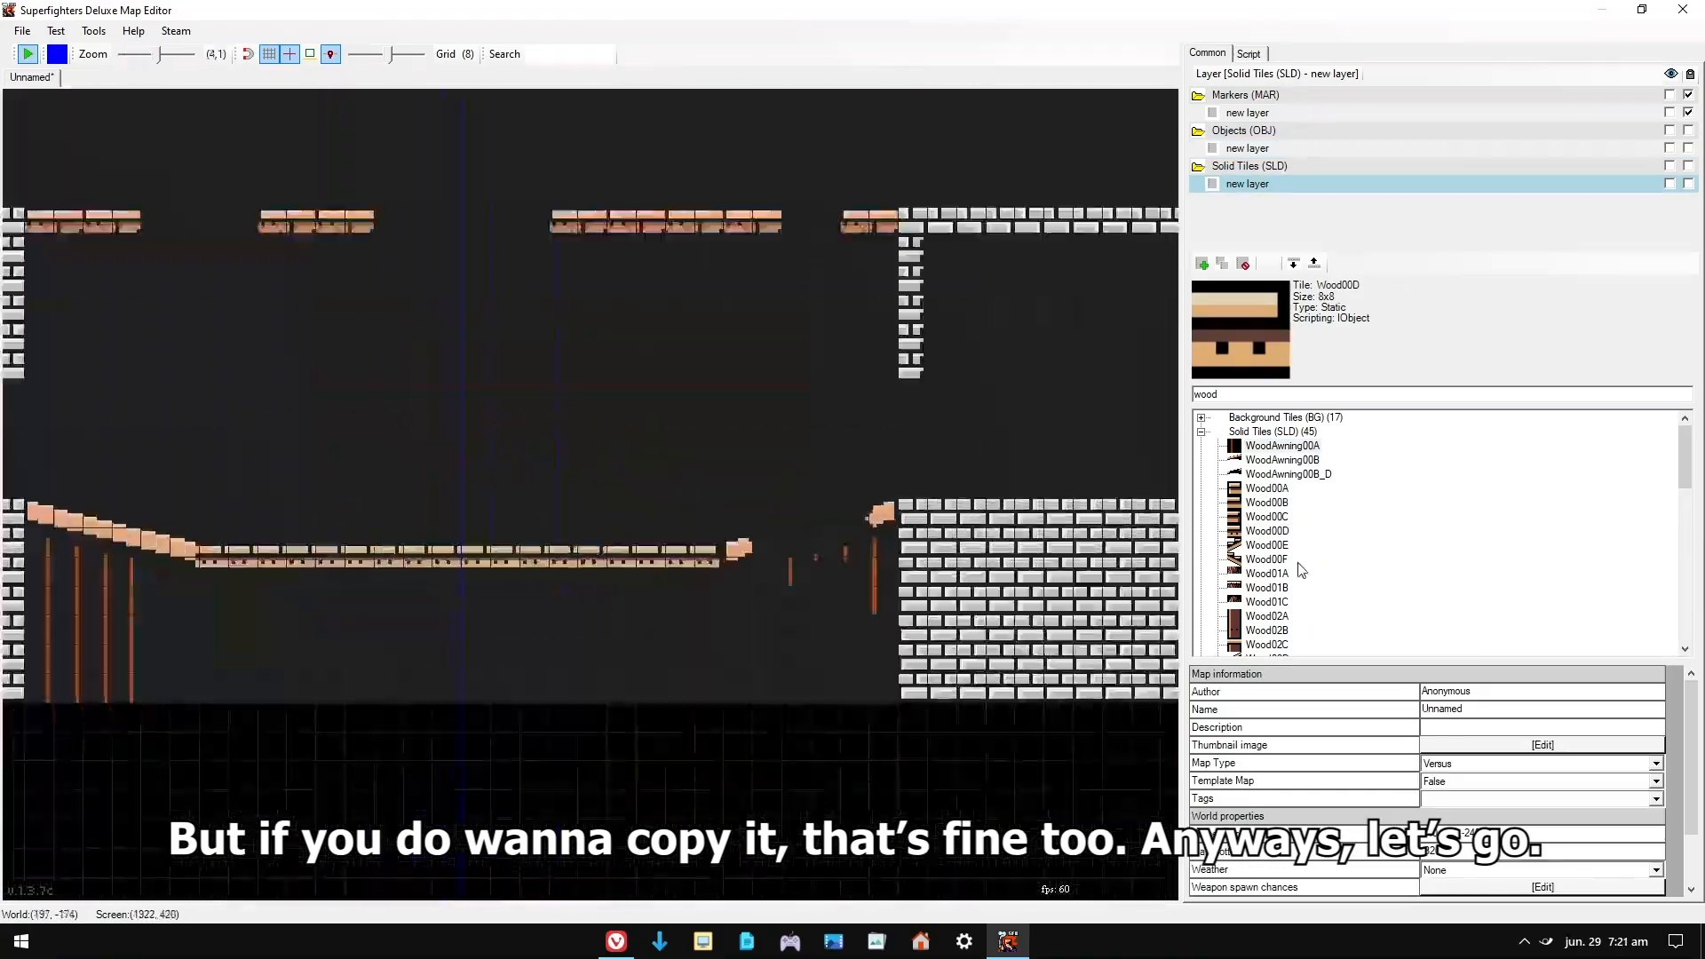
left_click(1270, 488)
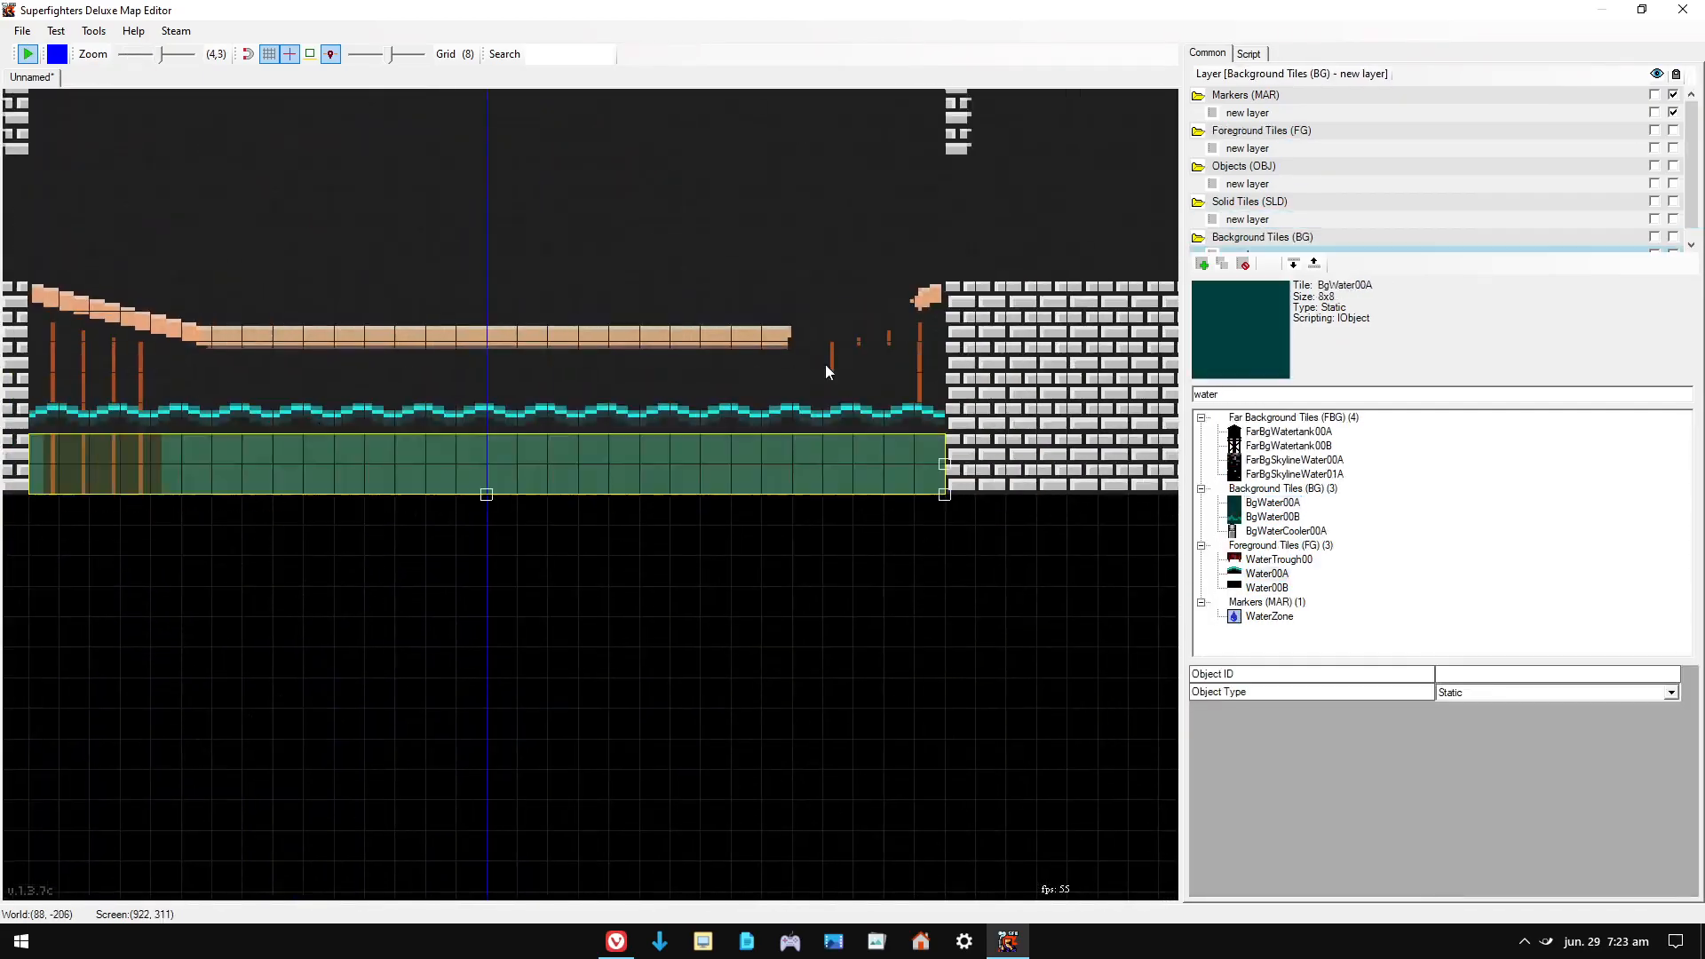
left_click(1279, 505)
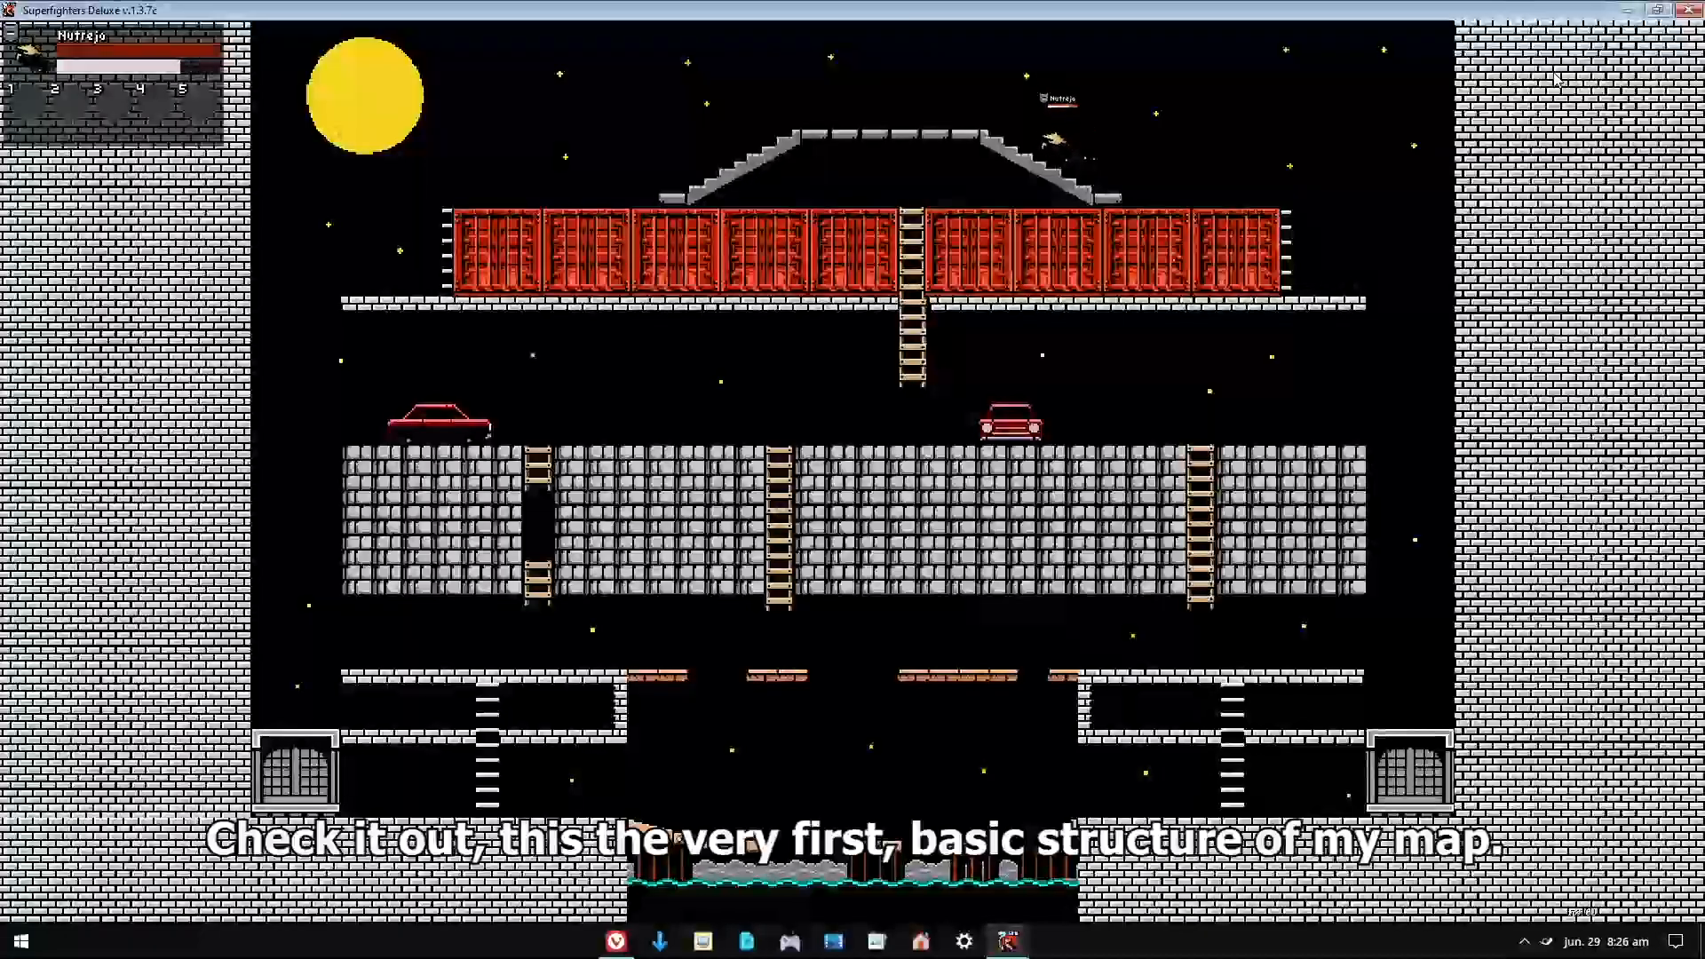
- Play-test the map by moving the character across the red containers and down to the stone platform with the cars
key("Left")
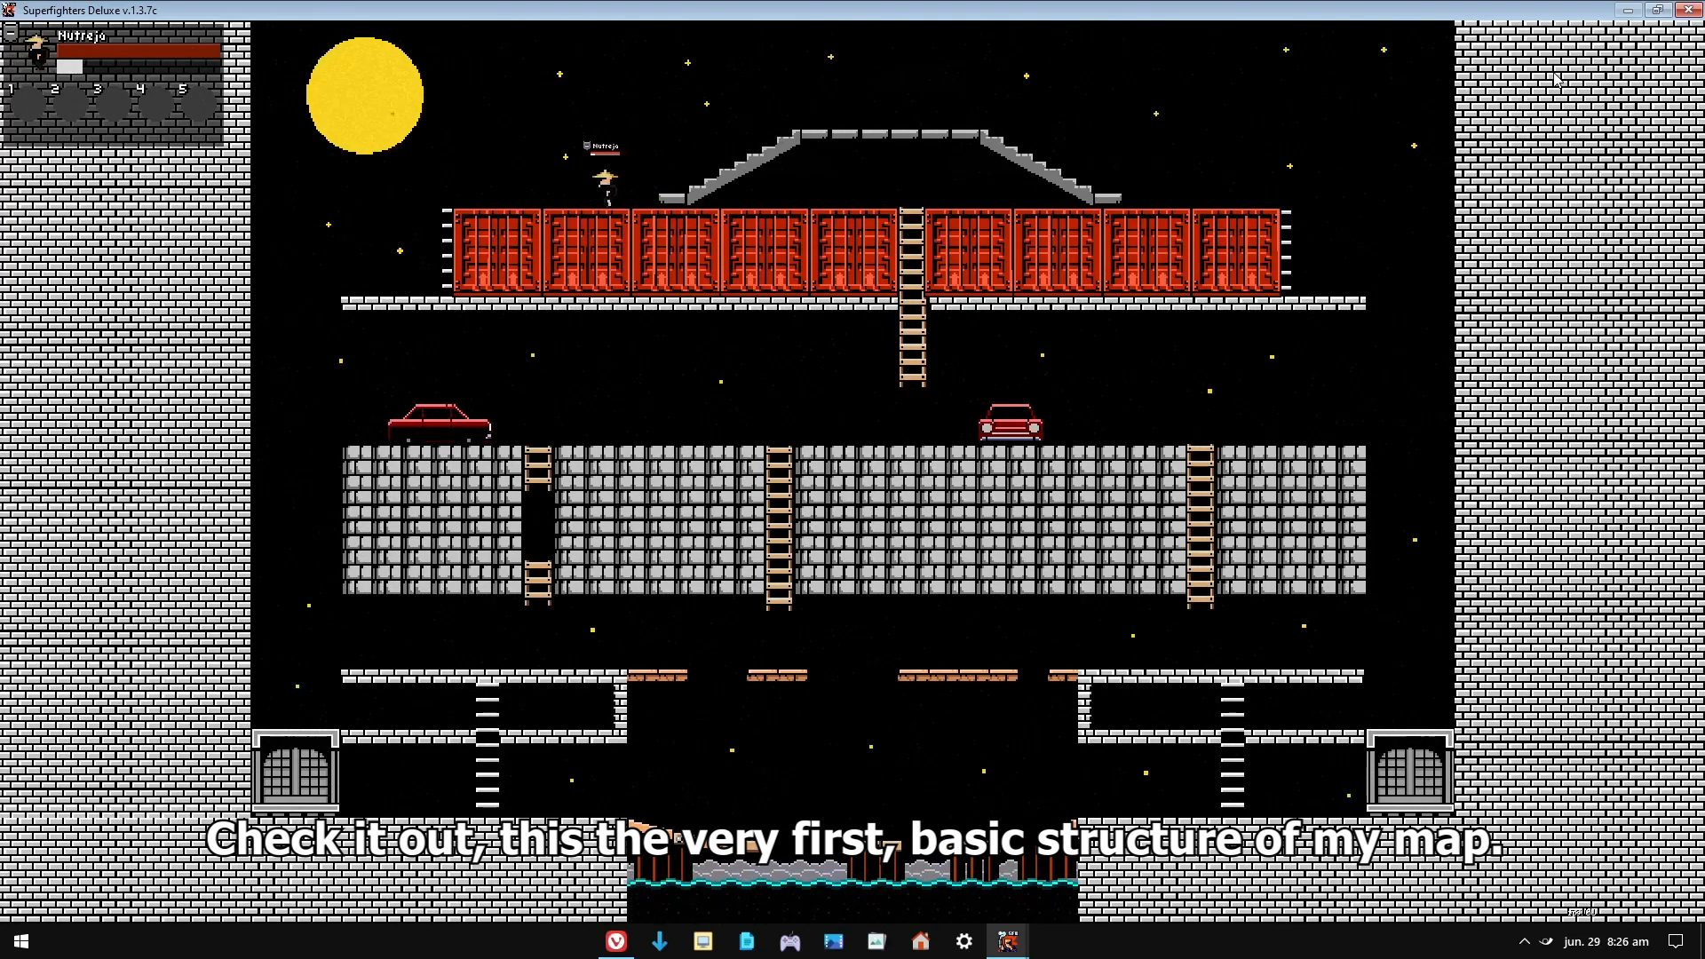
key("Left")
key("Left")
key("Right")
key("Up")
key("Down")
key("Right")
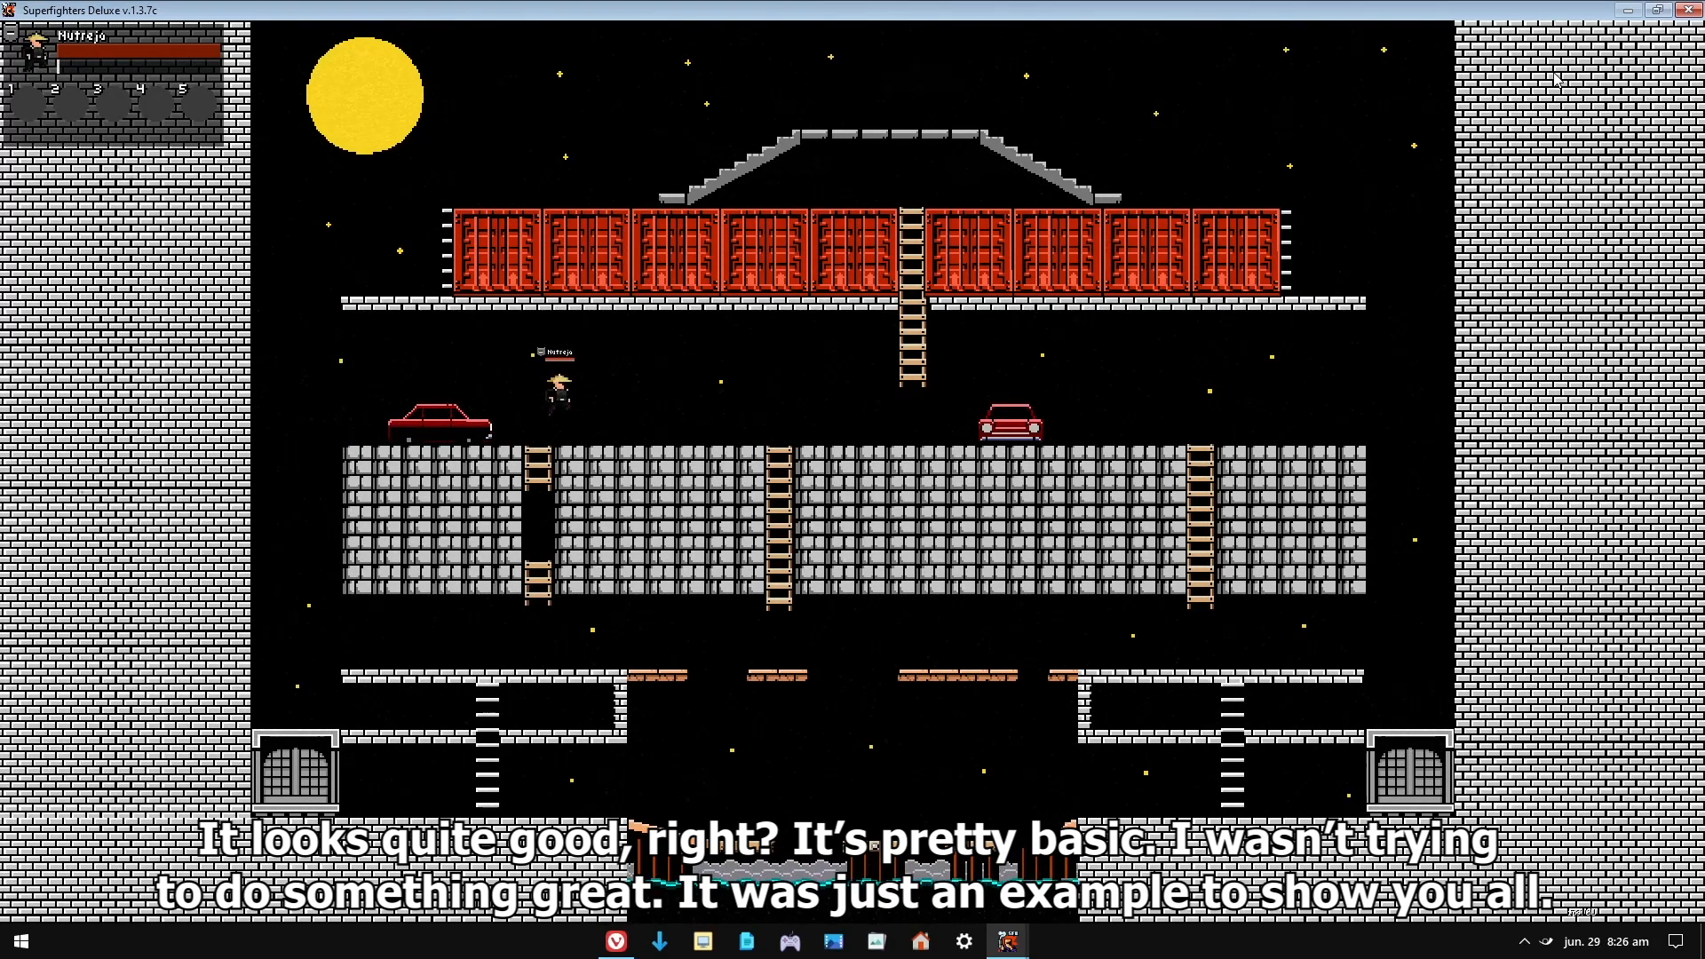
key("Right")
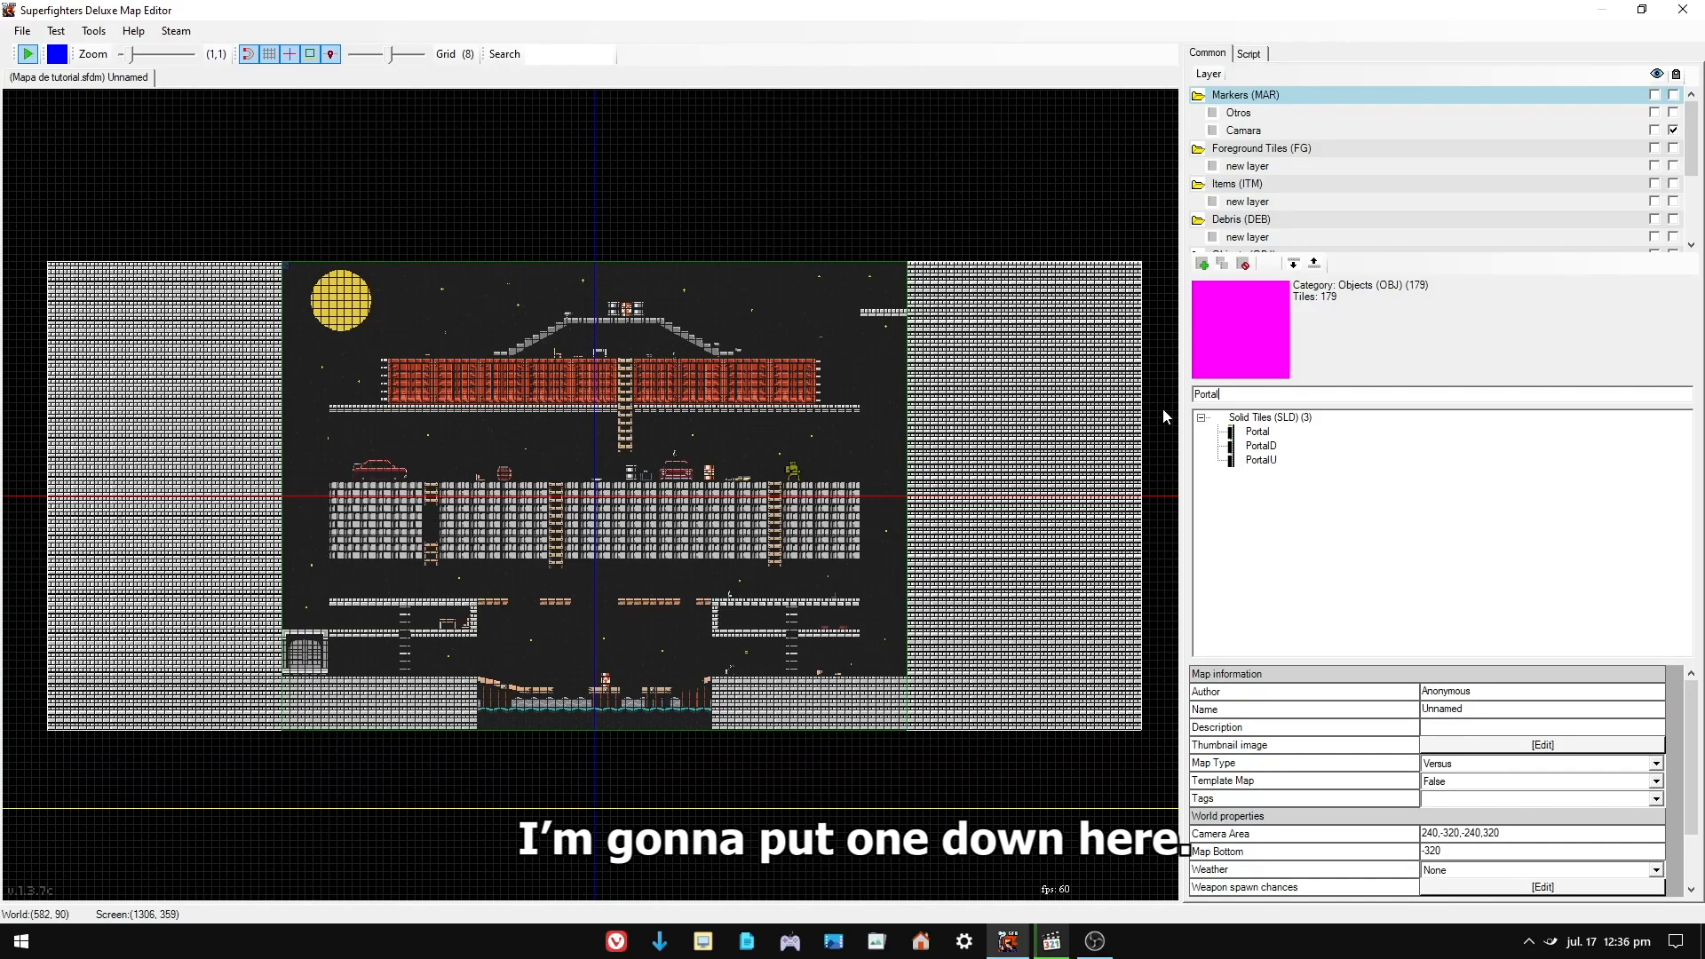
- Place two Portal tiles against the right-hand brick wall, at positions (312, -168) and (312, 208)
left_click(1252, 432)
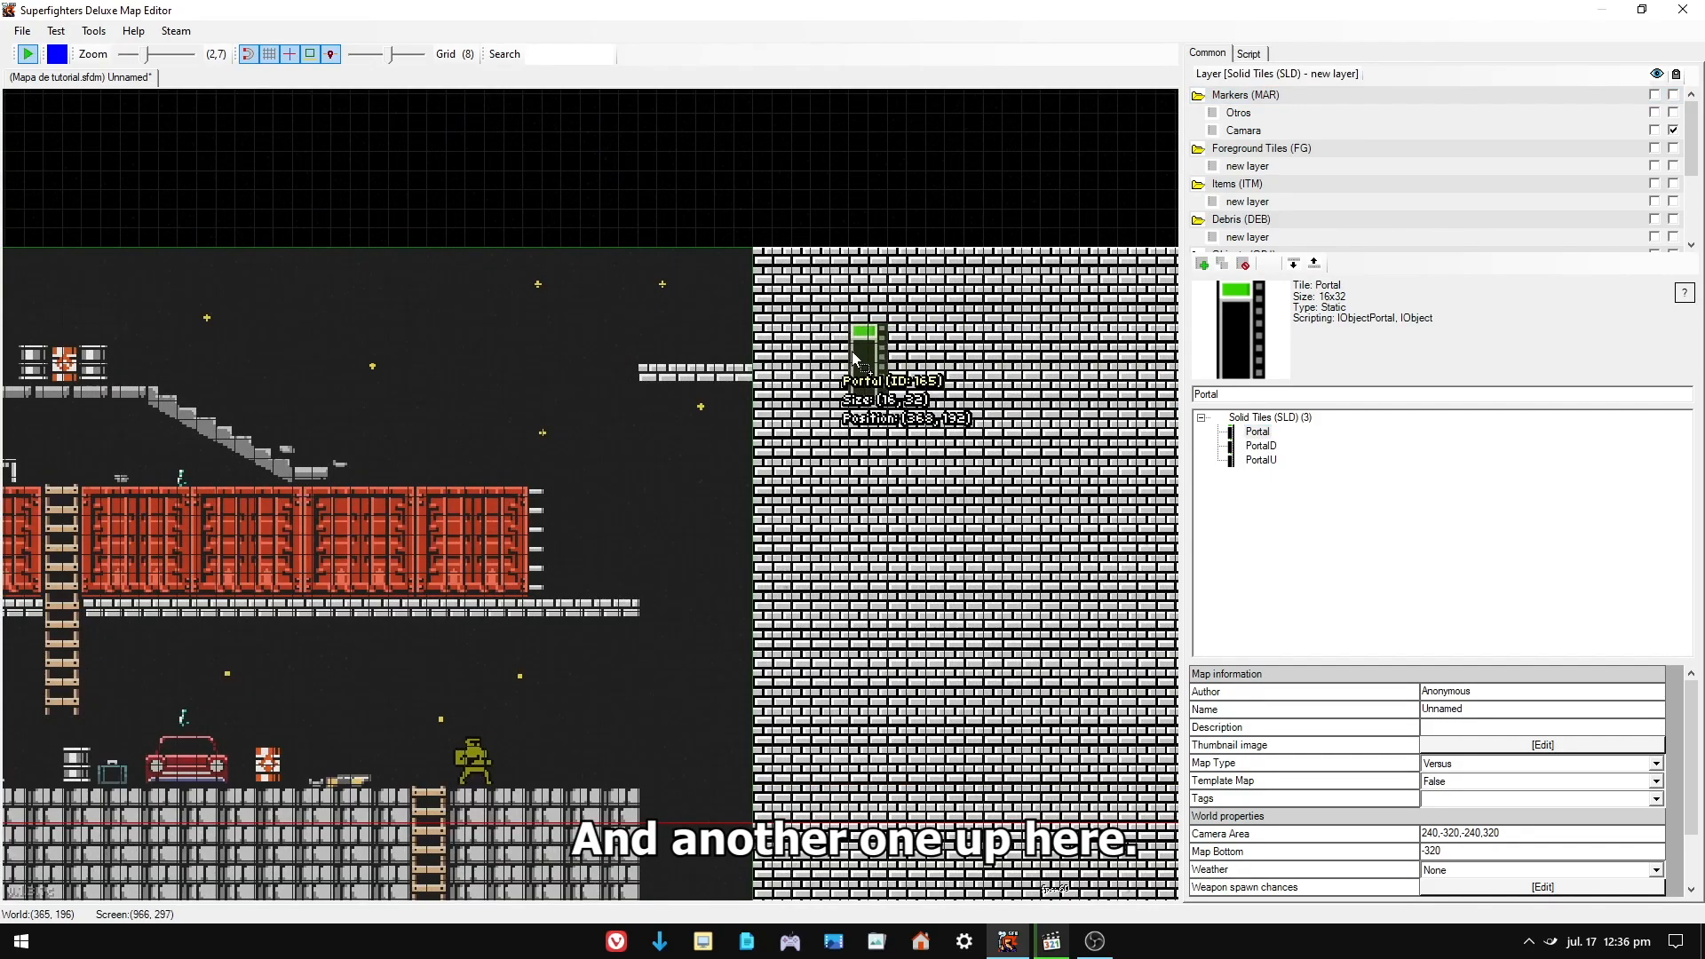
left_click(726, 329)
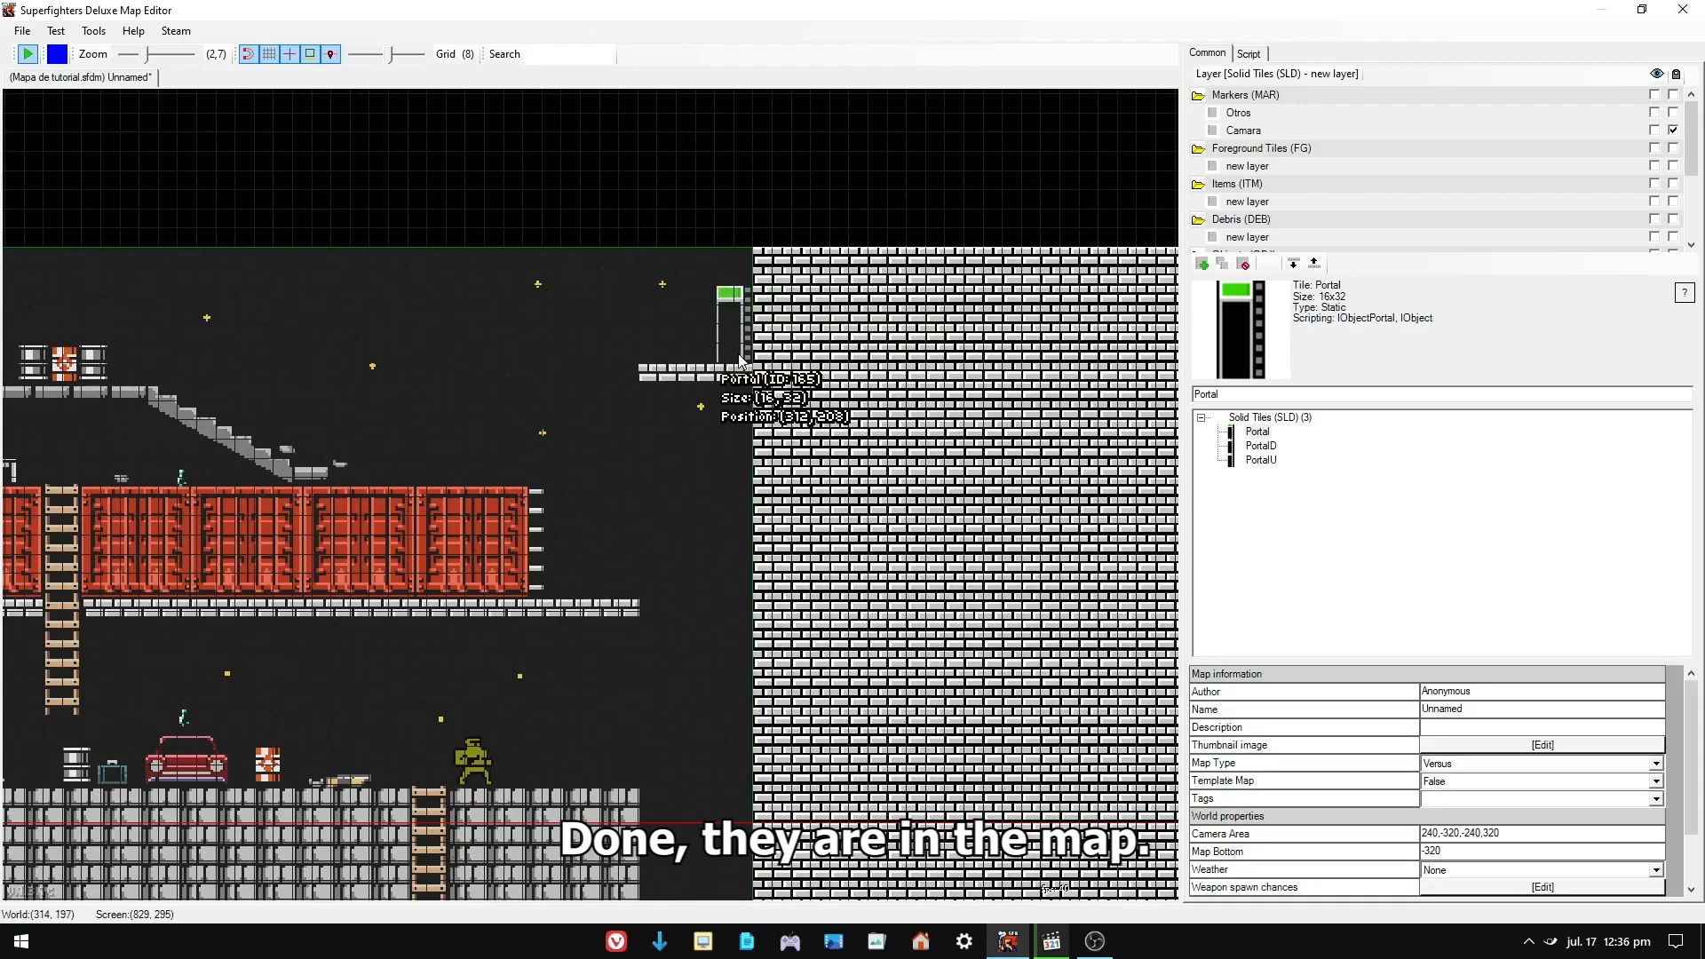
- Set the lower portal's destination to the upper portal beside the right-hand brick wall
scroll(718, 424, "down", 3)
scroll(704, 710, "up", 2)
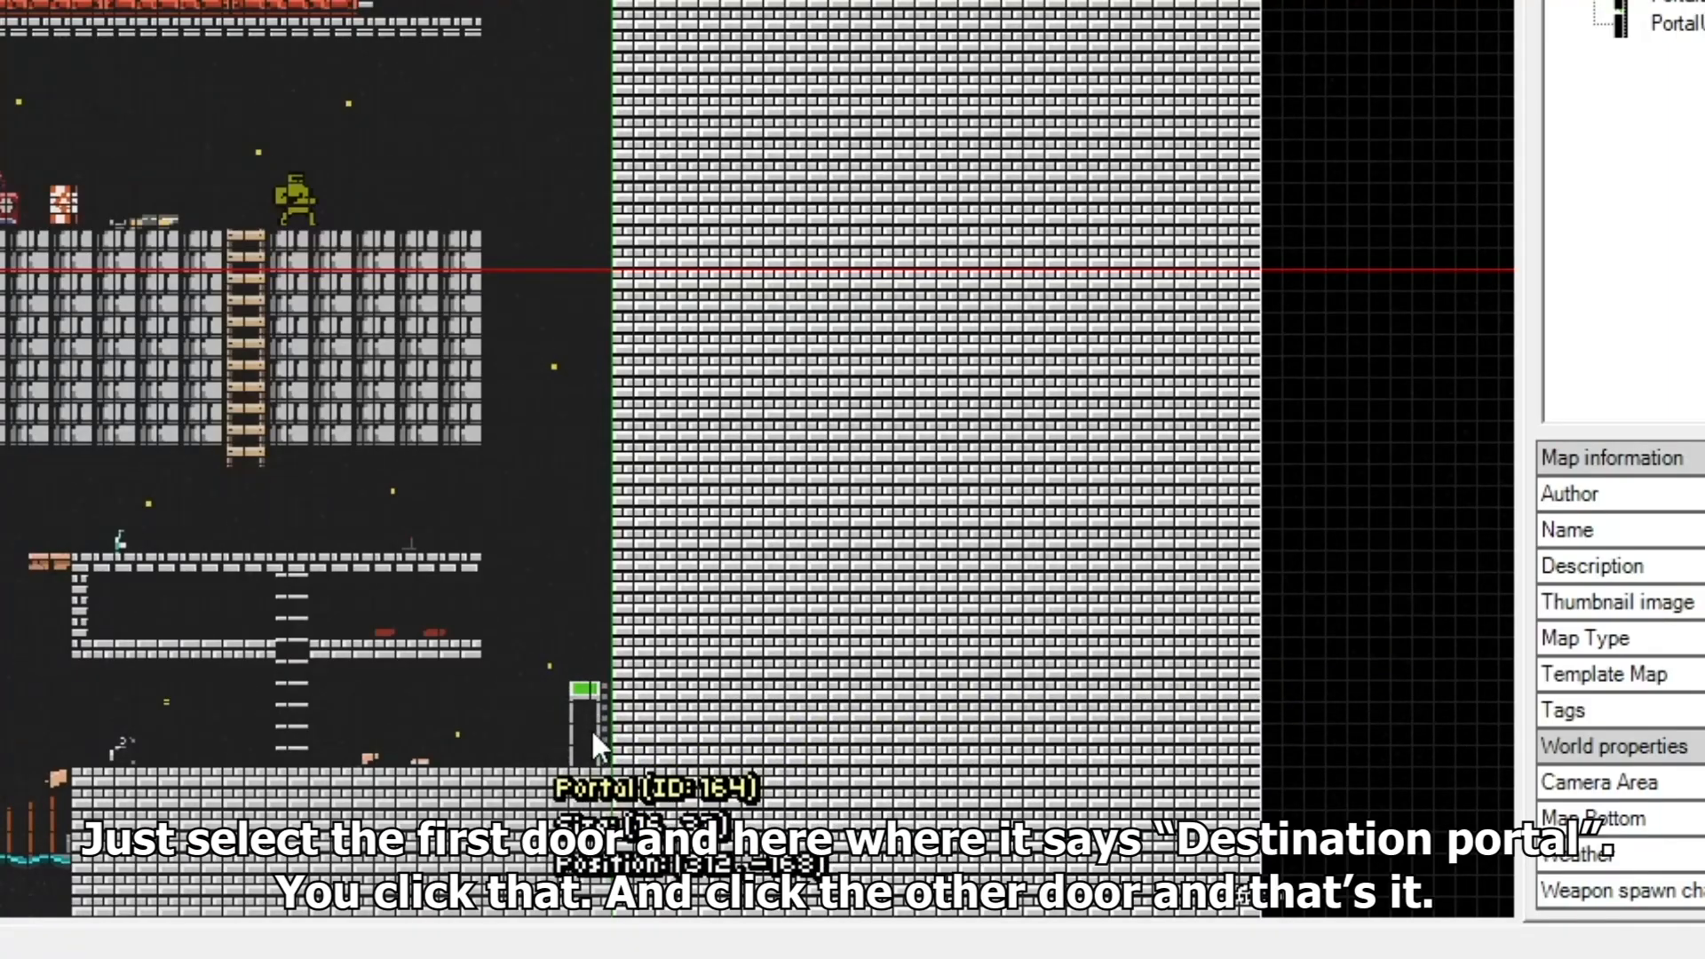
left_click(722, 804)
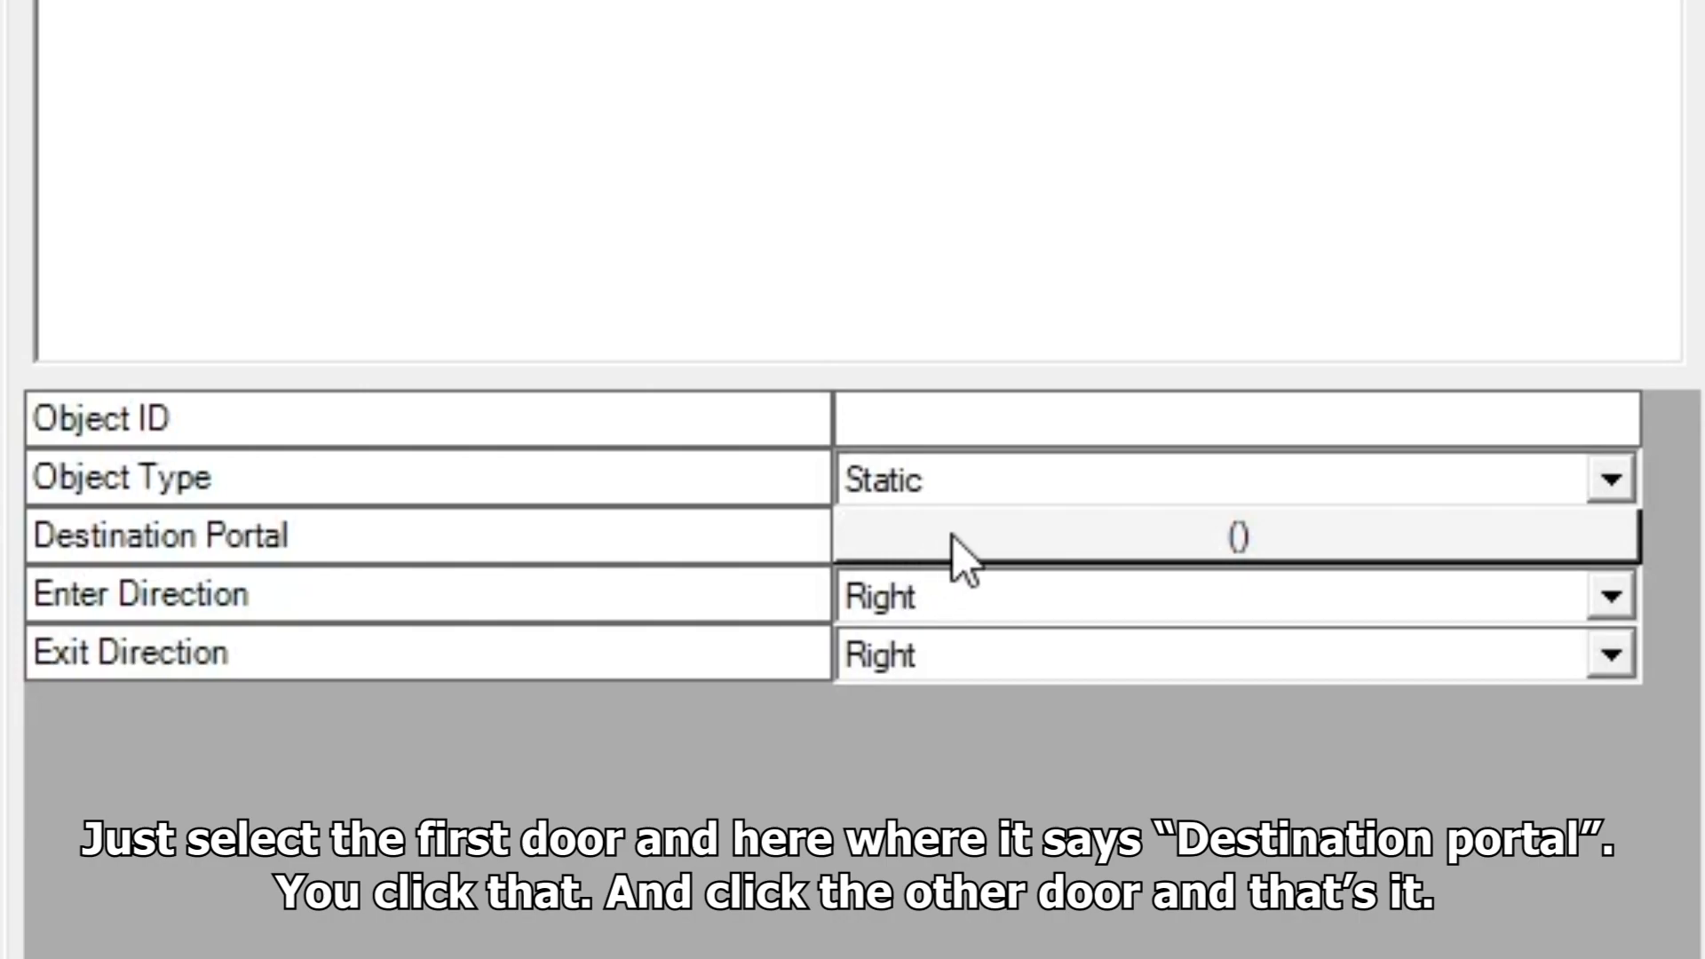
left_click(1471, 710)
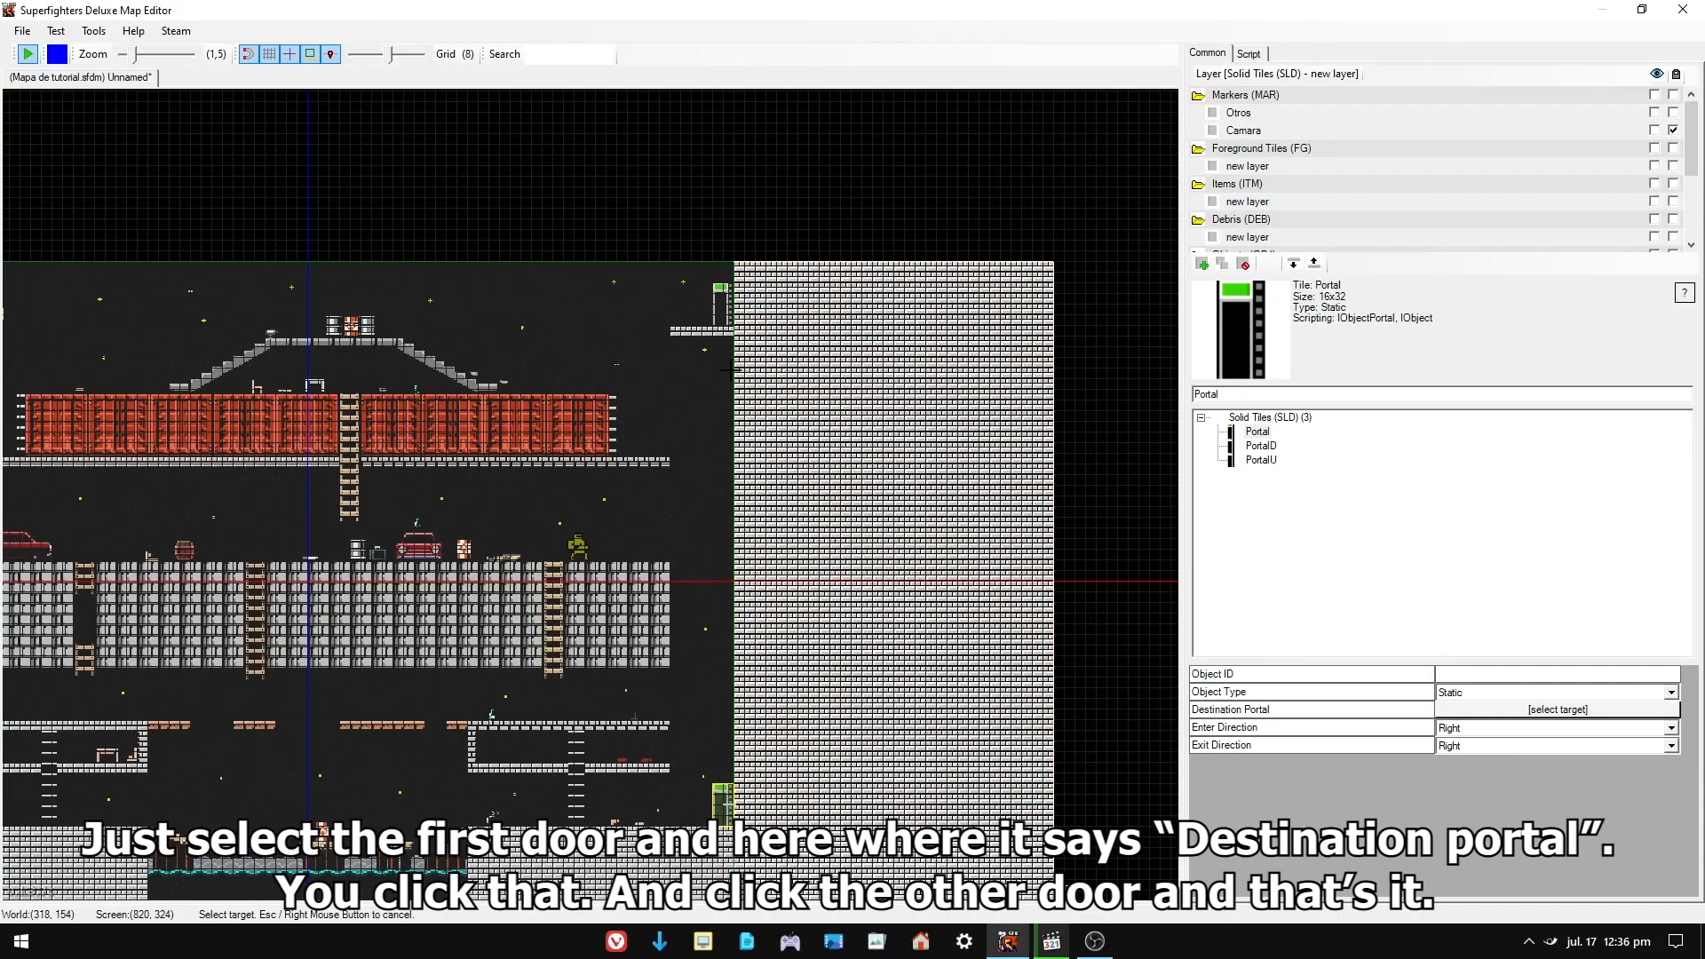
left_click(722, 300)
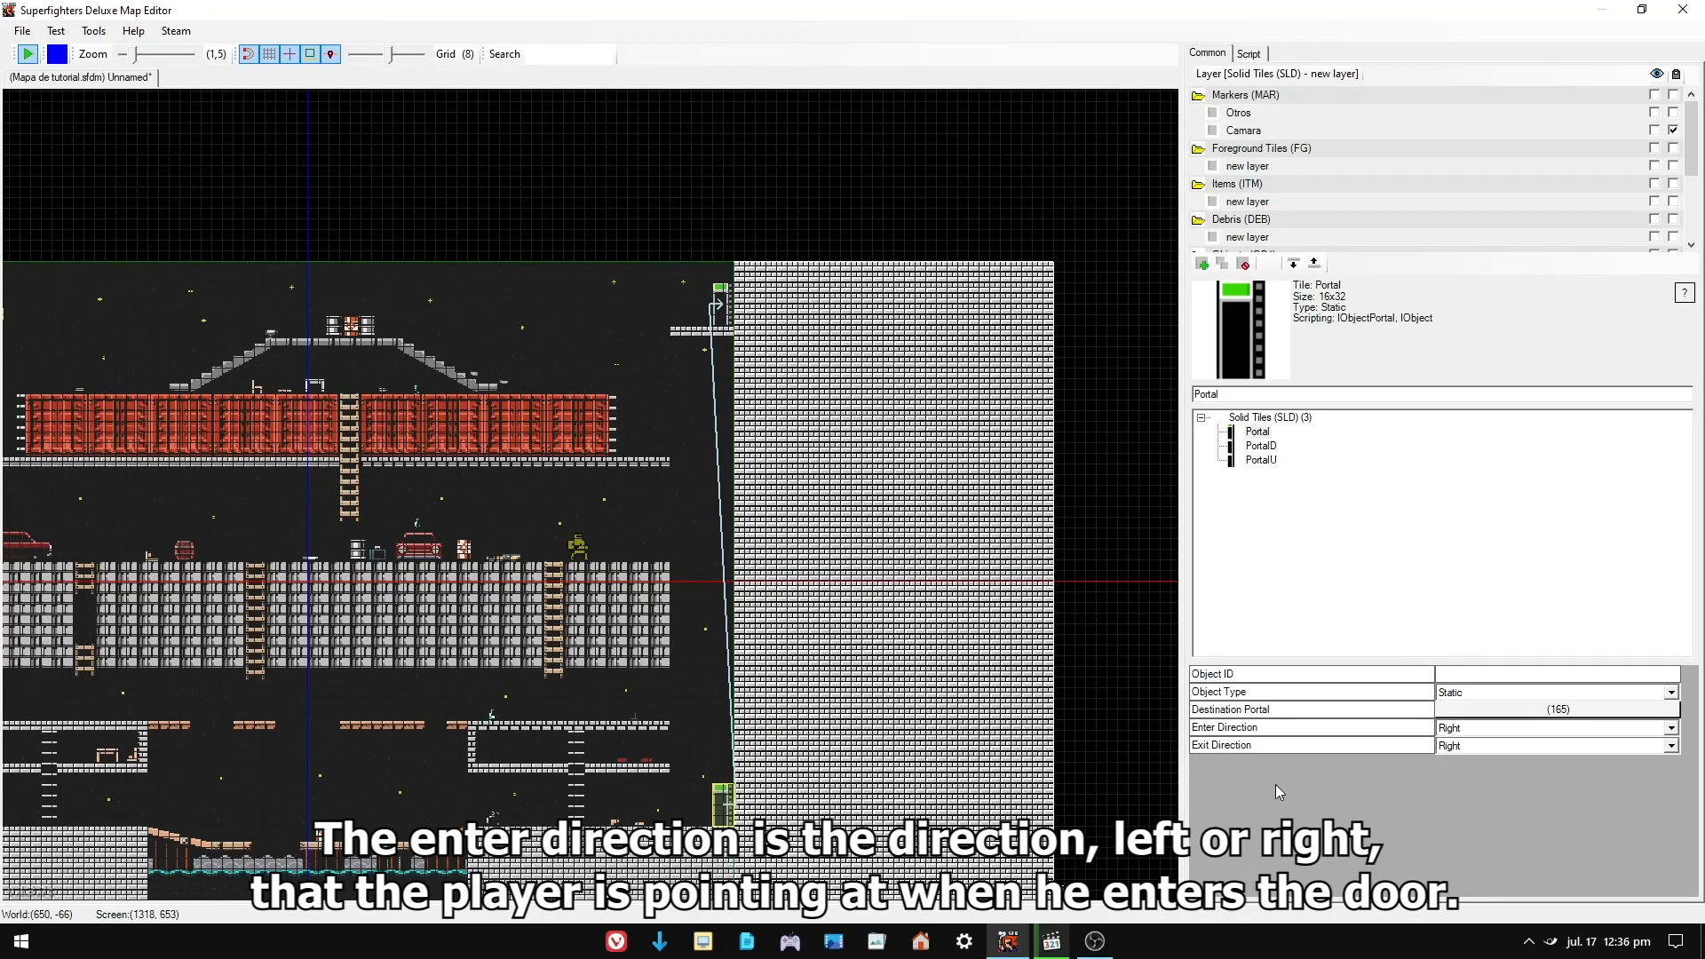
- Set the lower portal's exit direction to Left, with Right as its enter direction
scroll(694, 749, "up", 4)
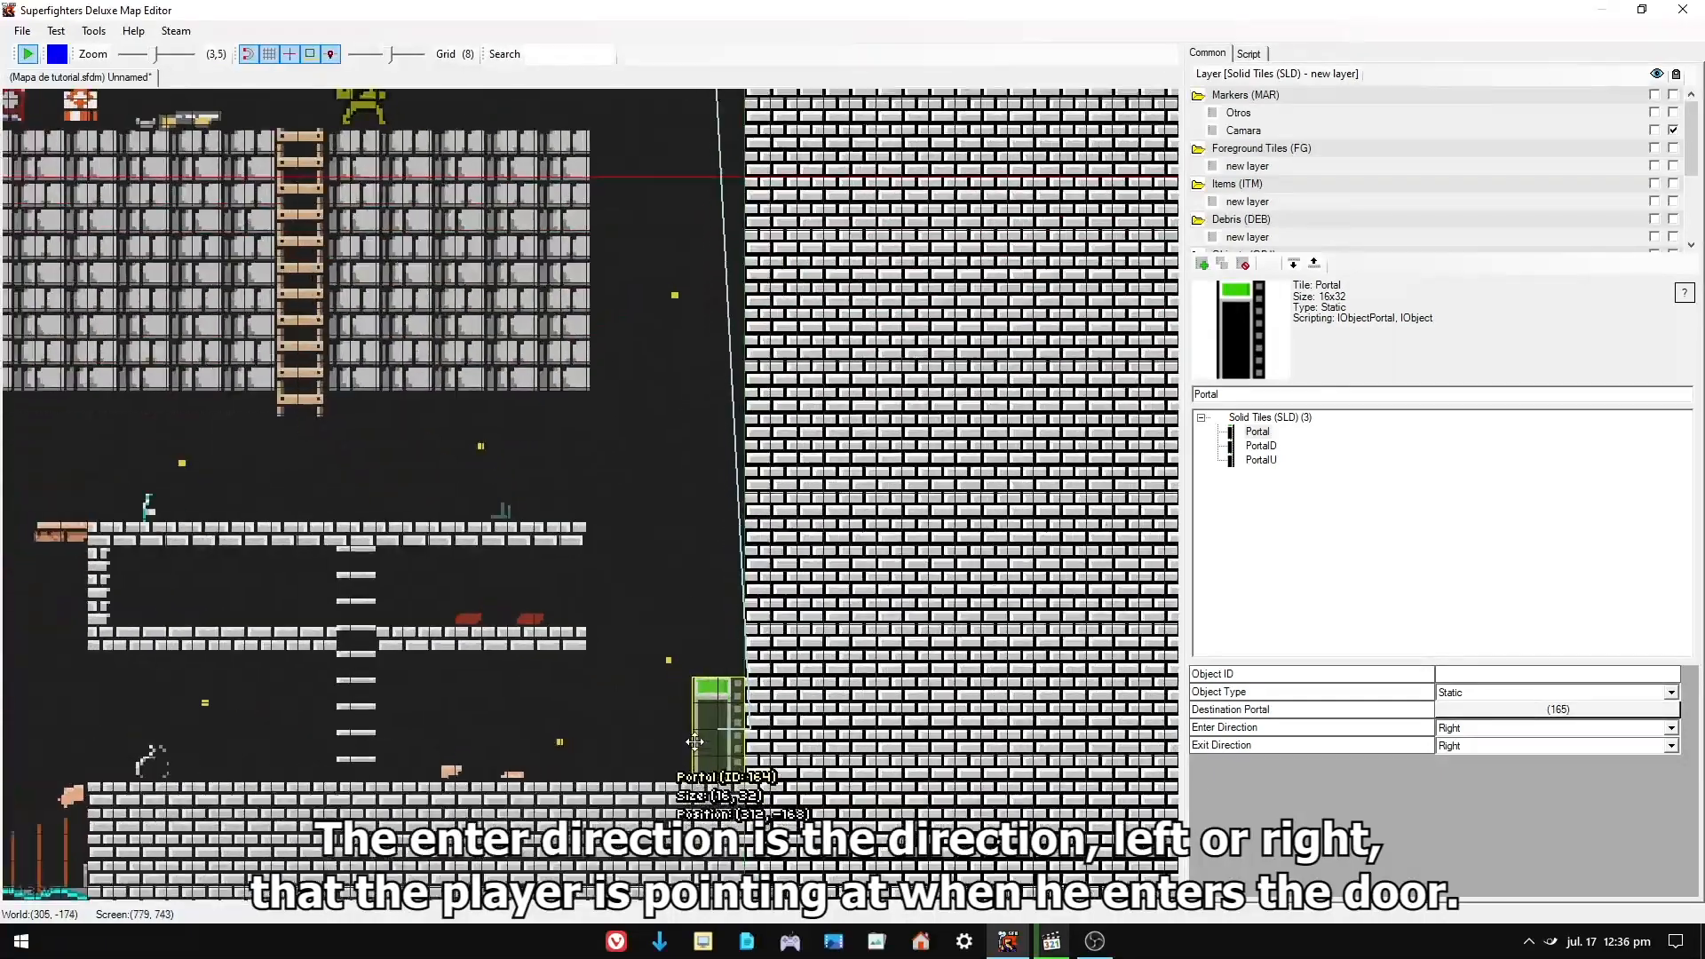
left_click(693, 591)
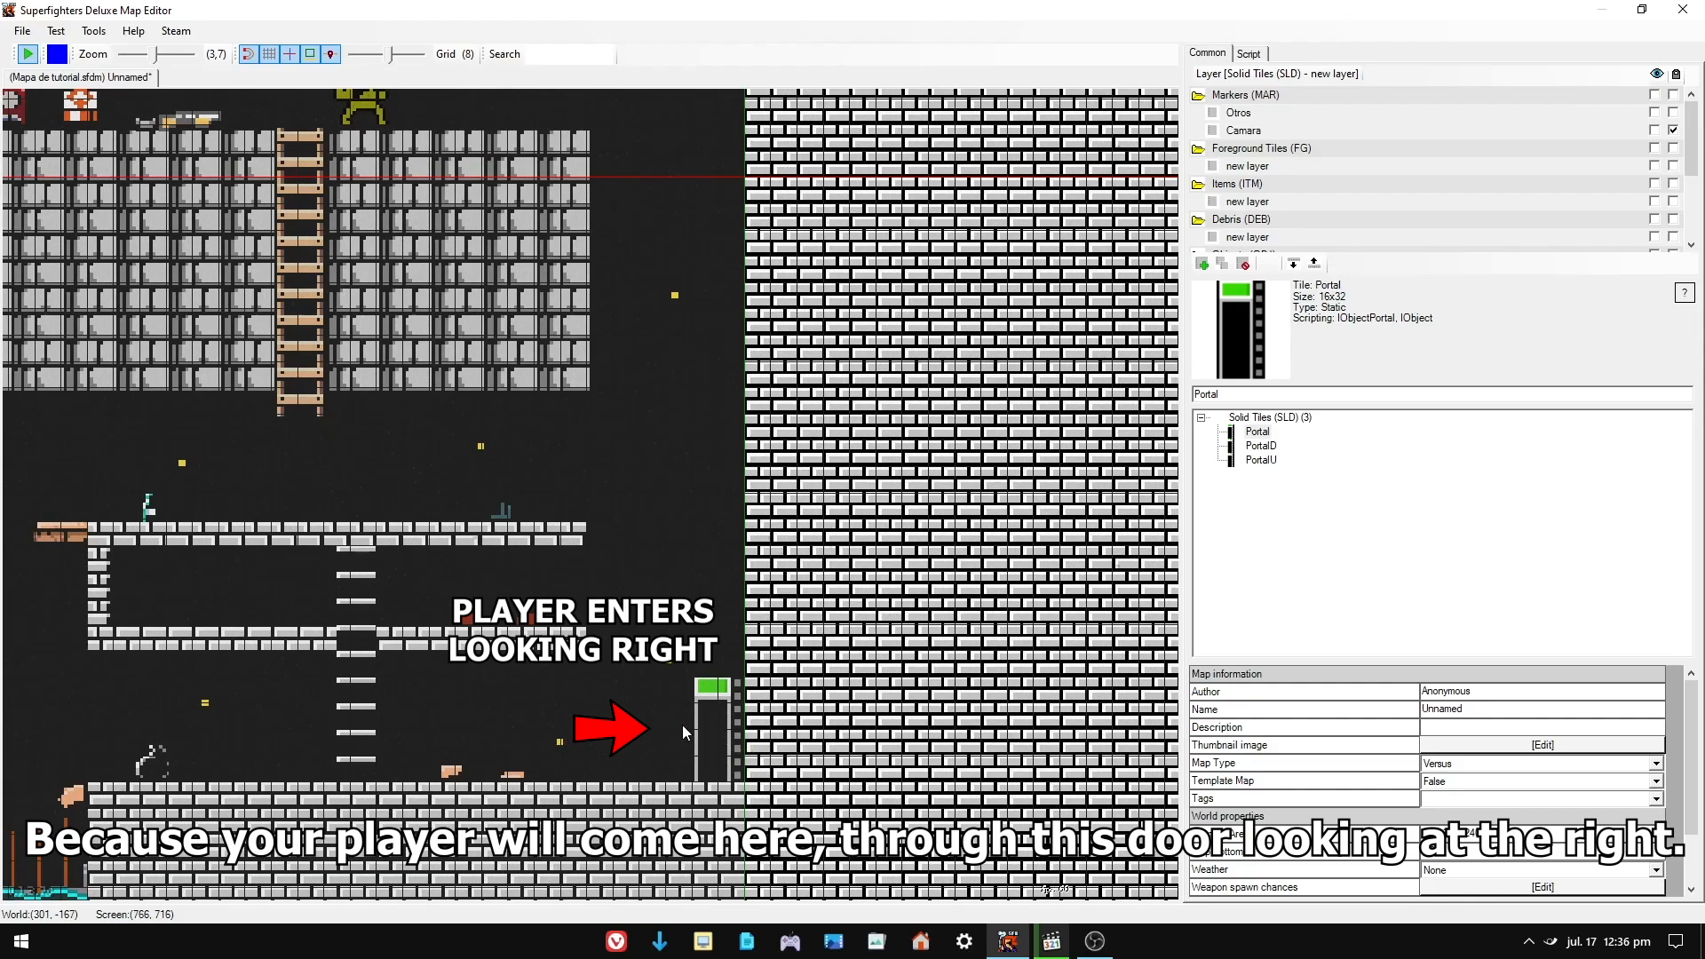
scroll(647, 462, "down", 5)
scroll(656, 314, "up", 5)
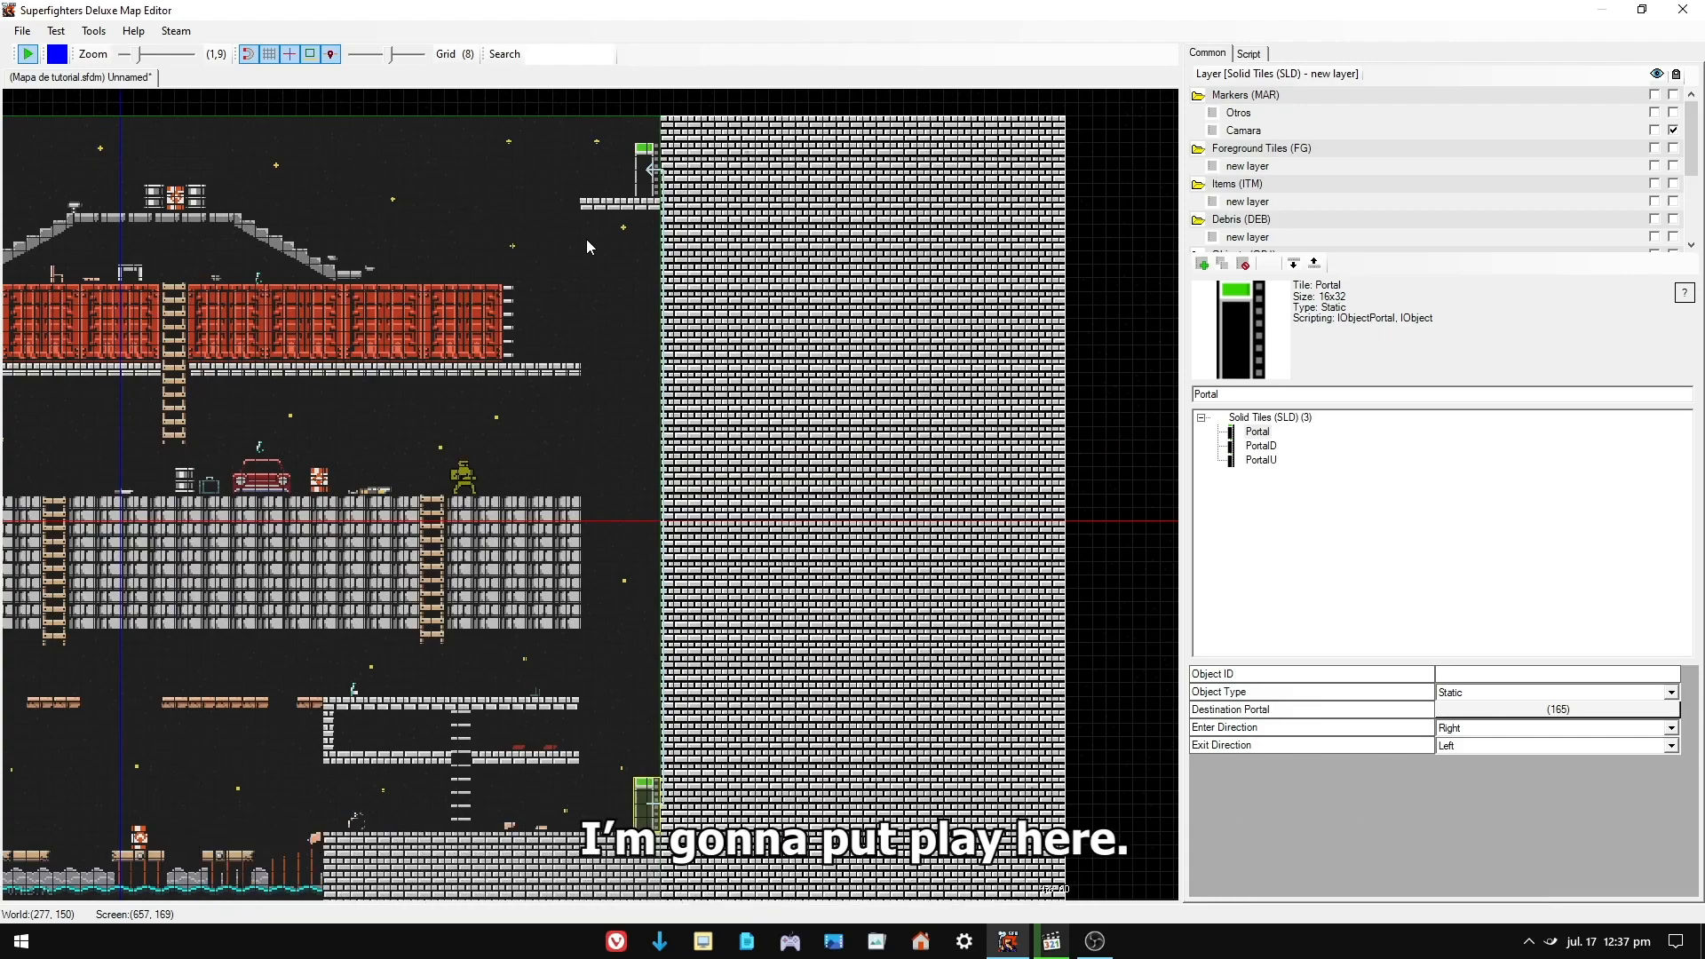
- Play-test the map by walking the character through the lower portal and out of the upper one
left_click(28, 100)
left_click(27, 55)
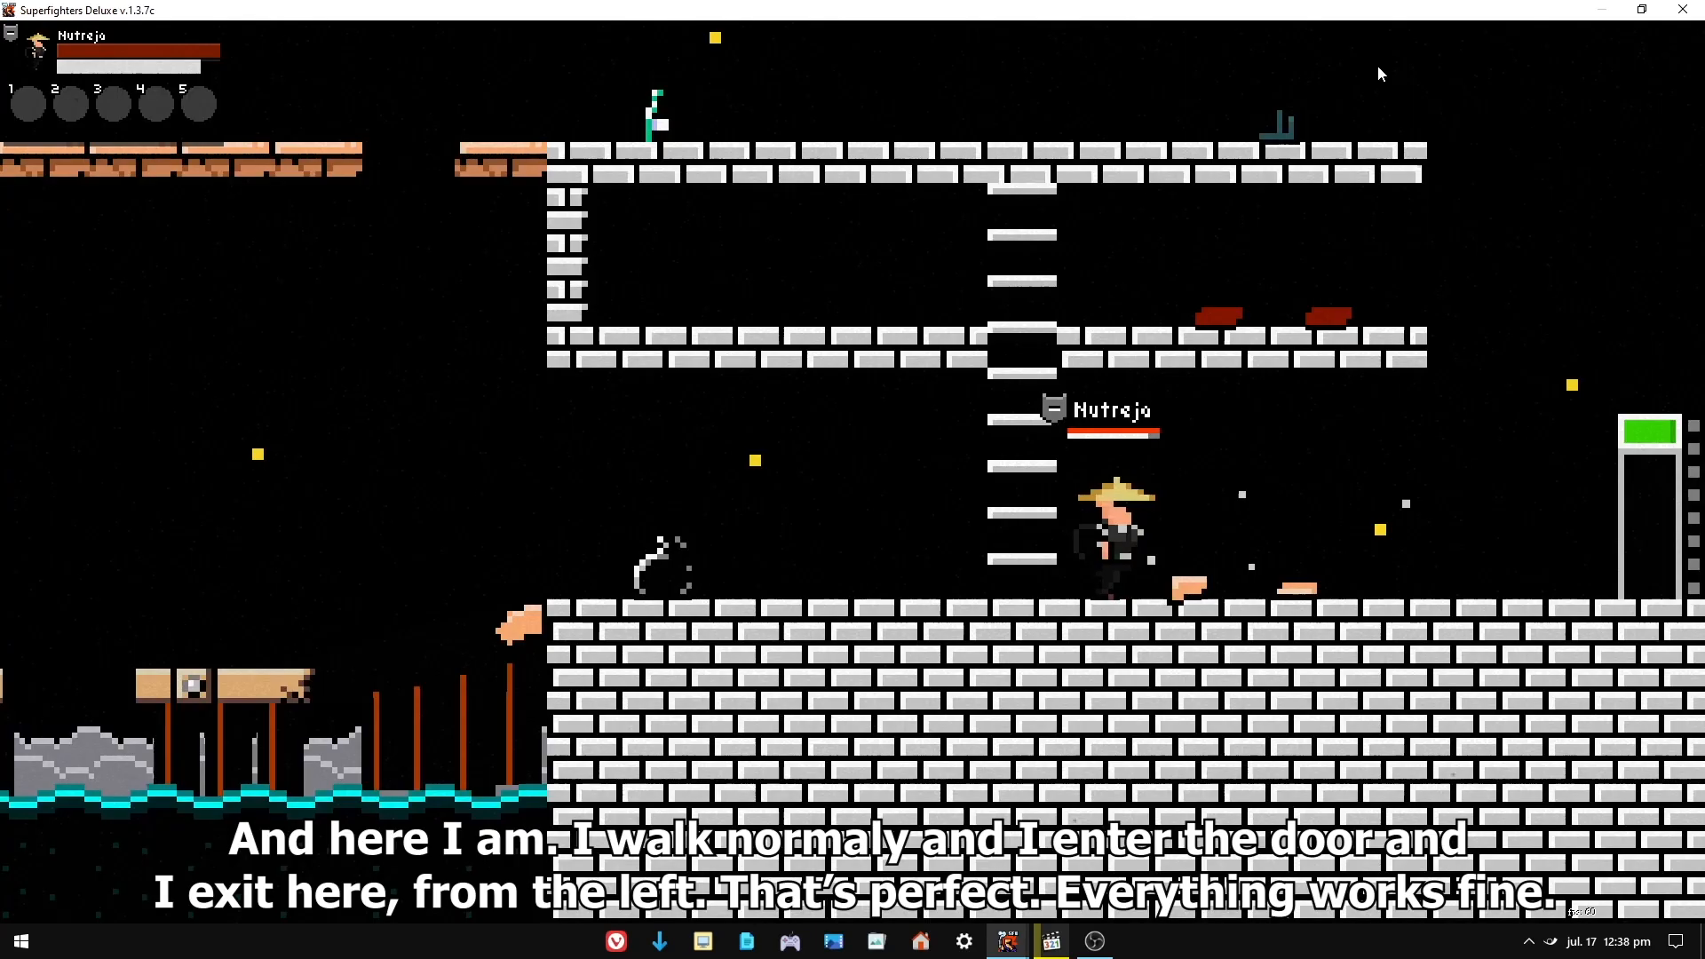
key("Right")
key("Left")
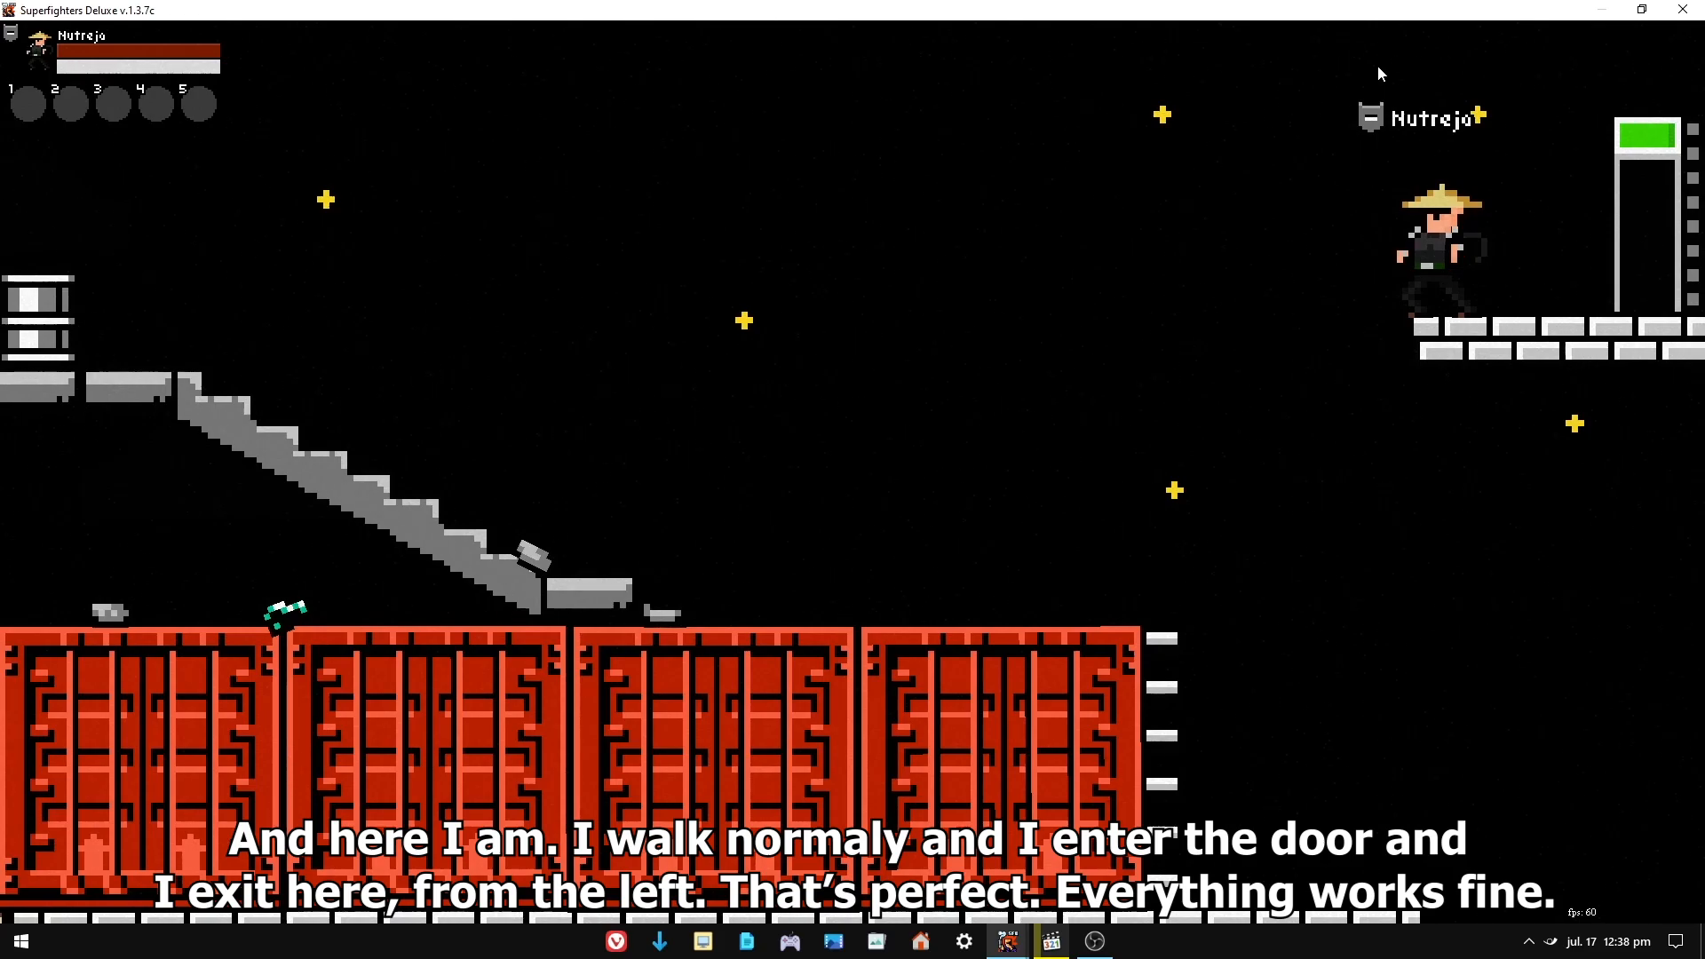
key("Right")
key("Left")
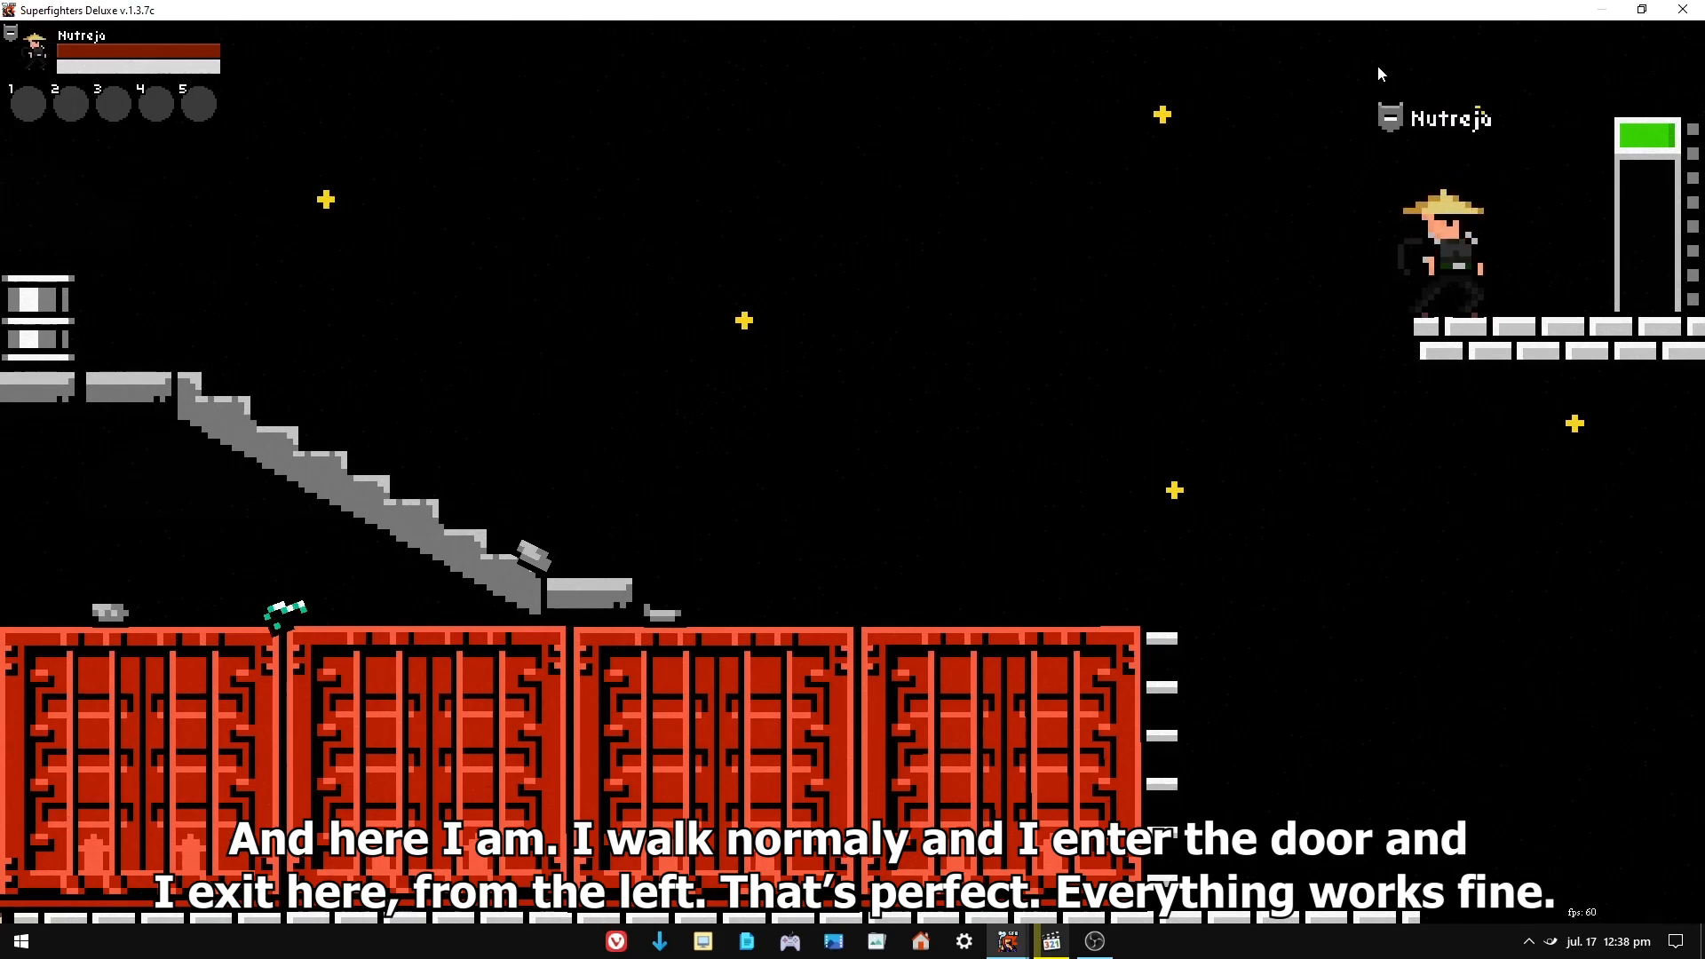
- Try to send the character back down through the upper portal during the play-test
key("Right")
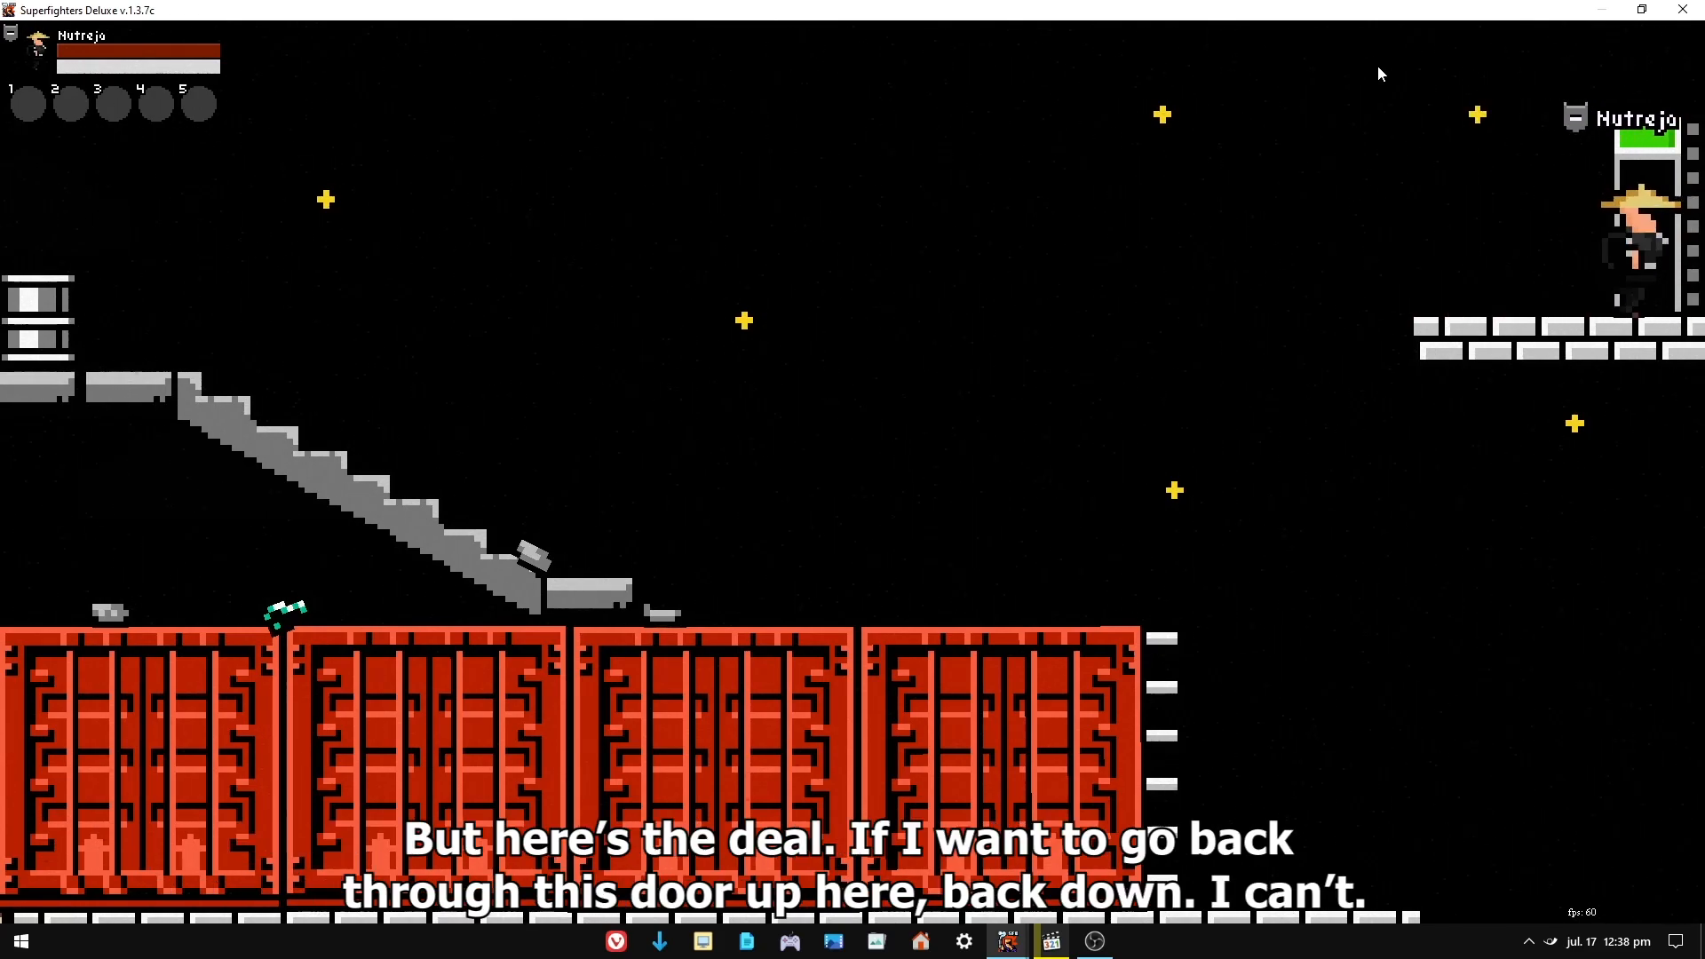
key("Up")
key("Up")
key("Up")
key("Left")
key("Right")
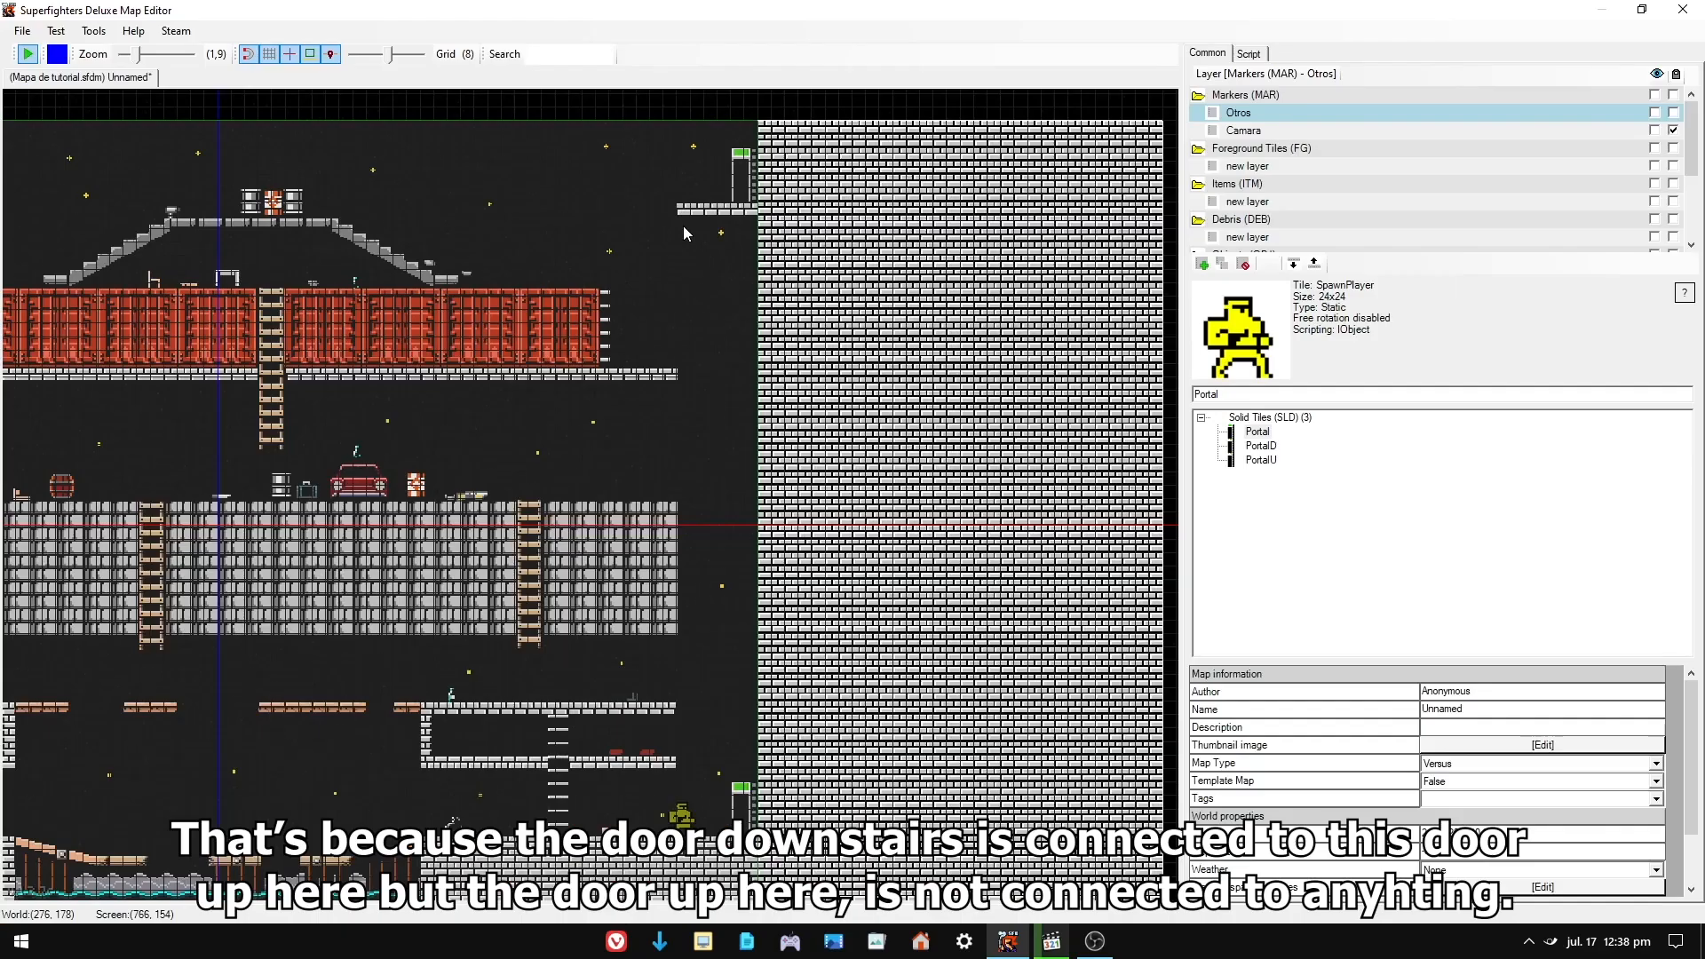
- Compare the destination portal settings of the lower and upper portals
left_click(748, 169)
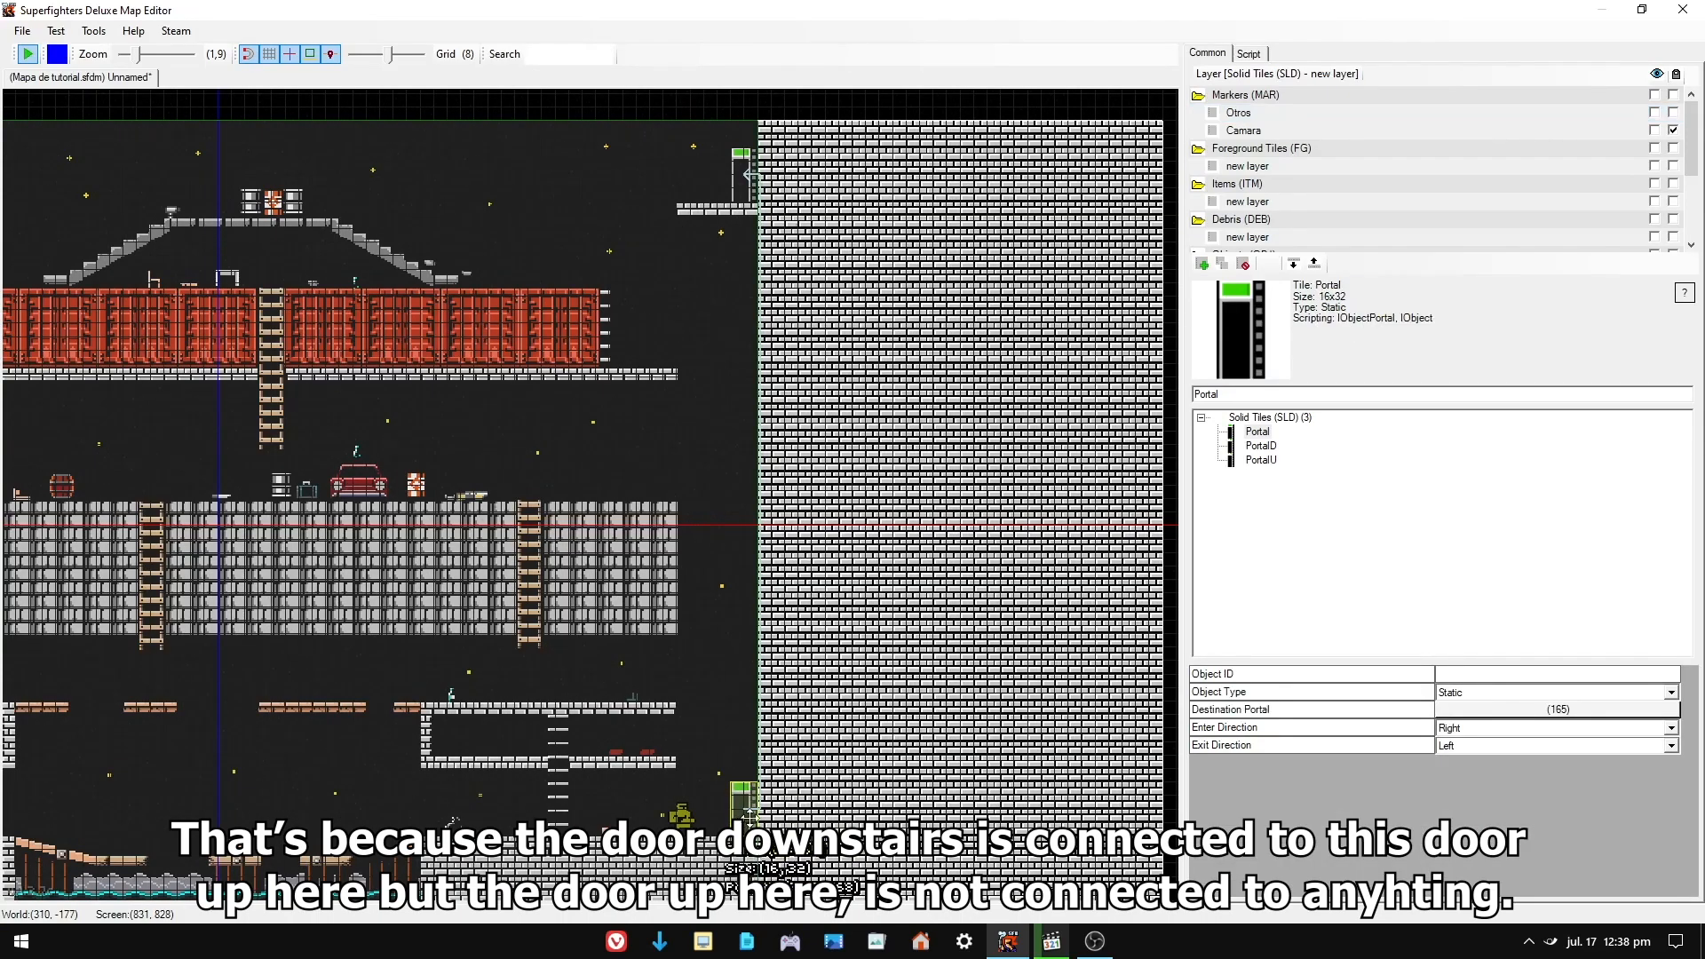
left_click(747, 177)
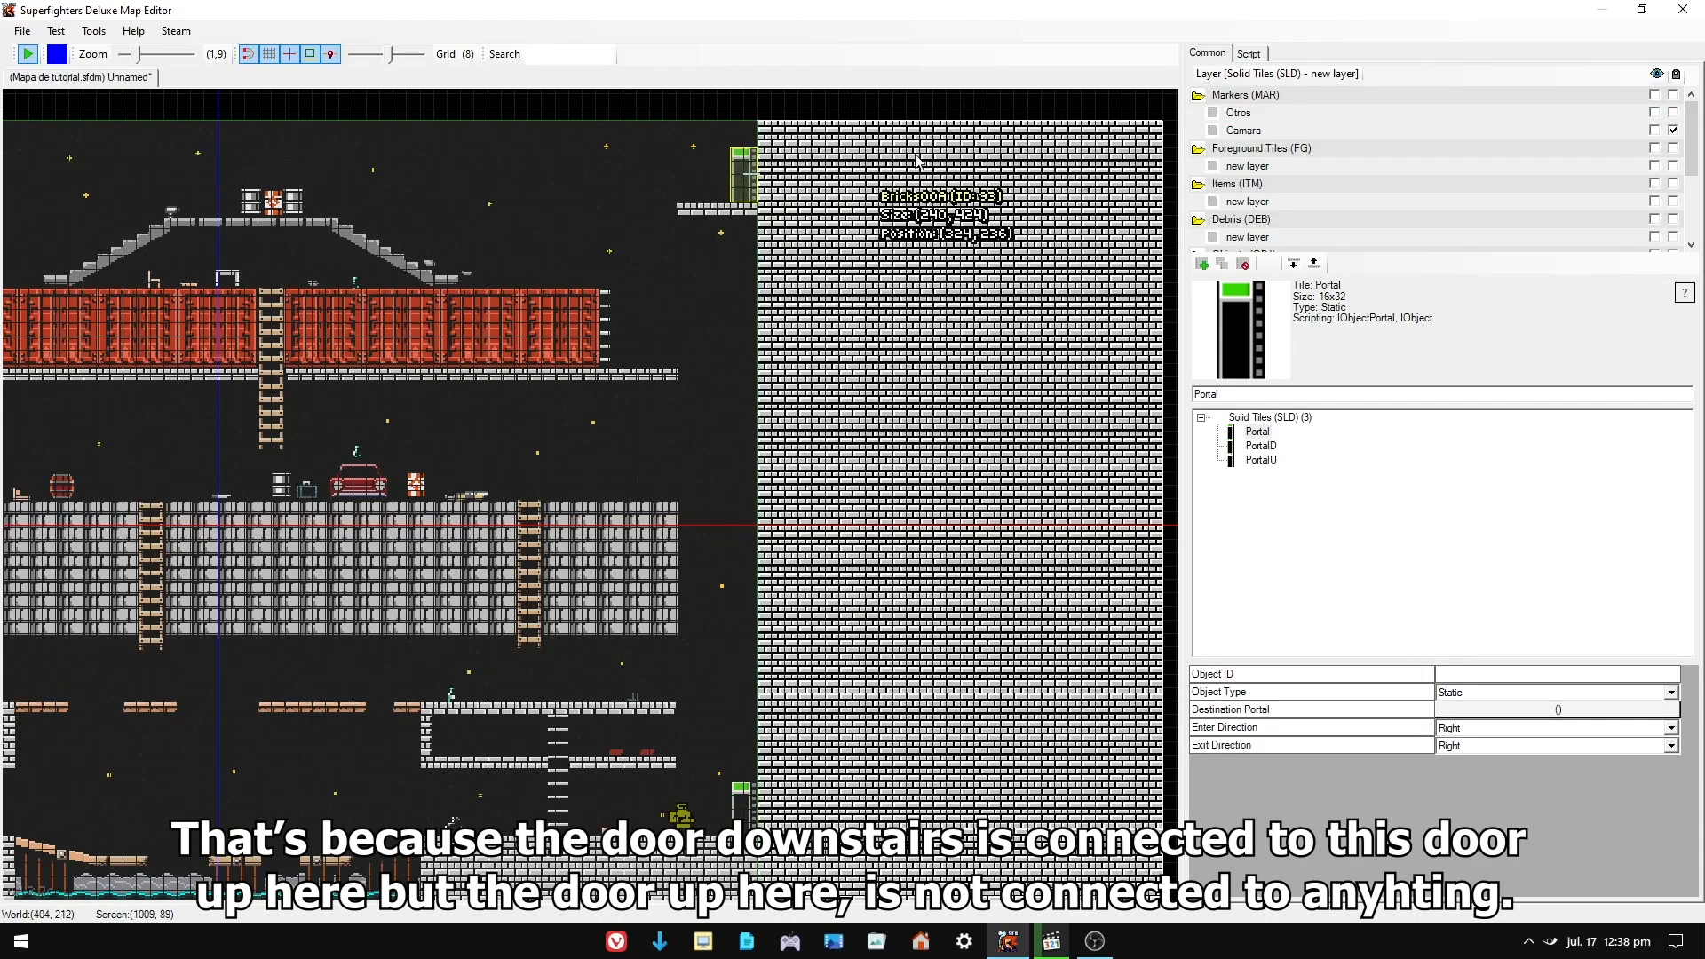
left_click(779, 113)
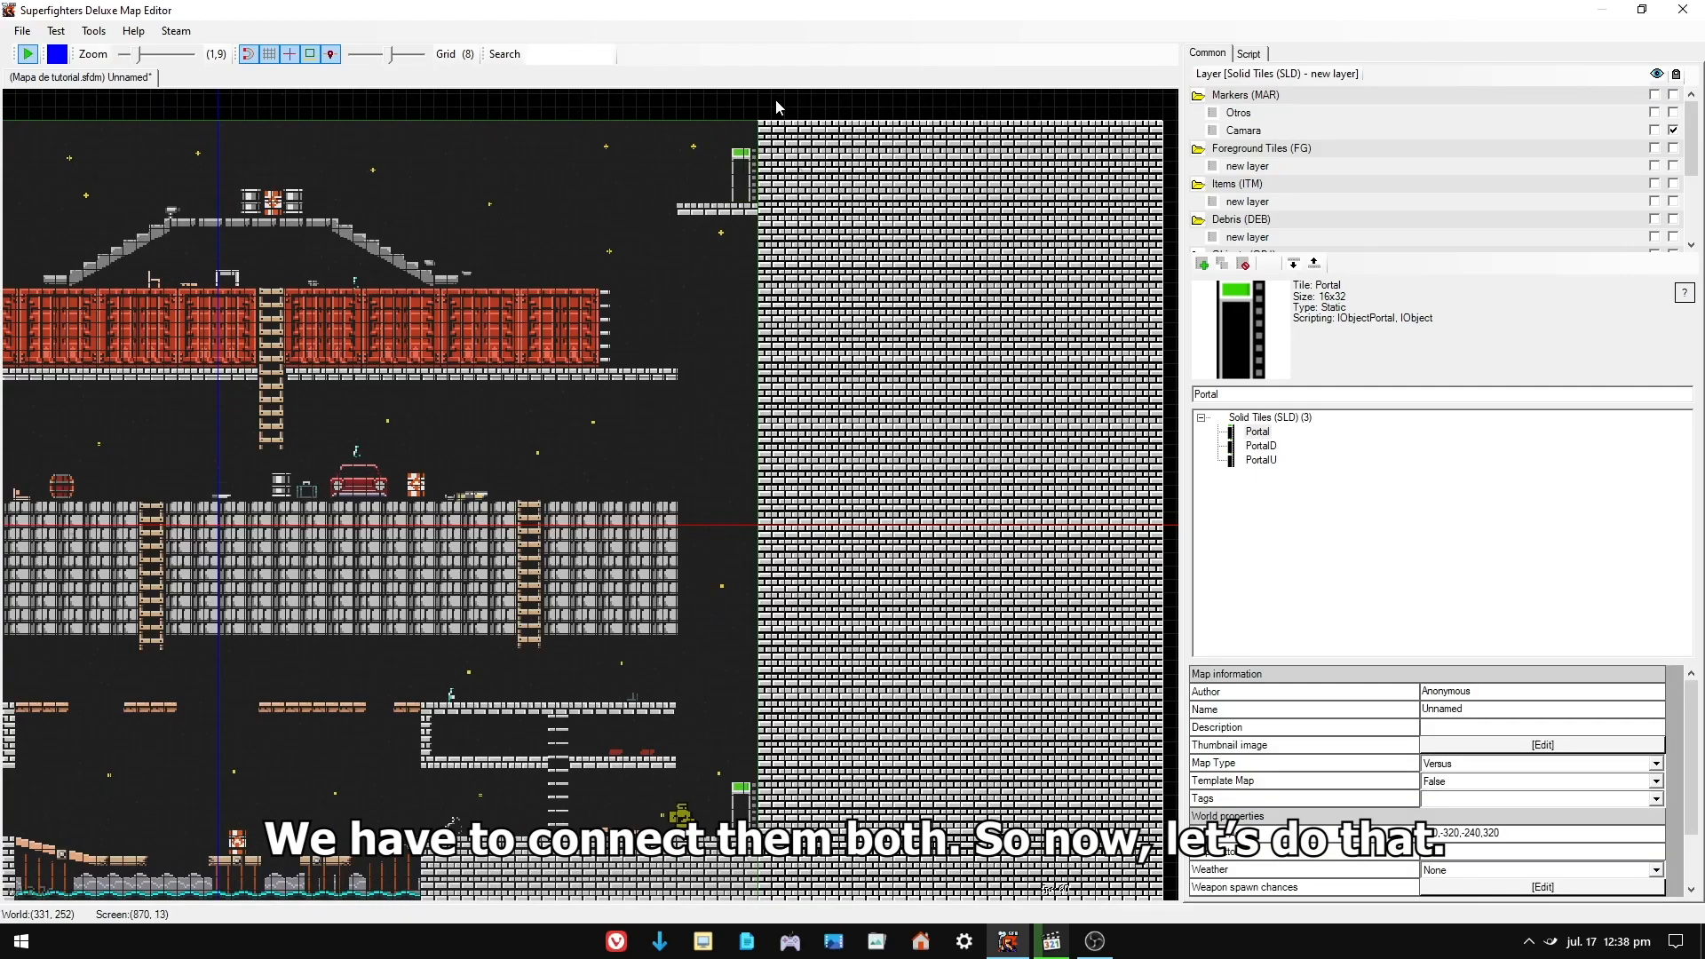
- Set the upper portal's destination to the lower portal and its exit direction to Left, with Right as its enter direction
left_click(743, 175)
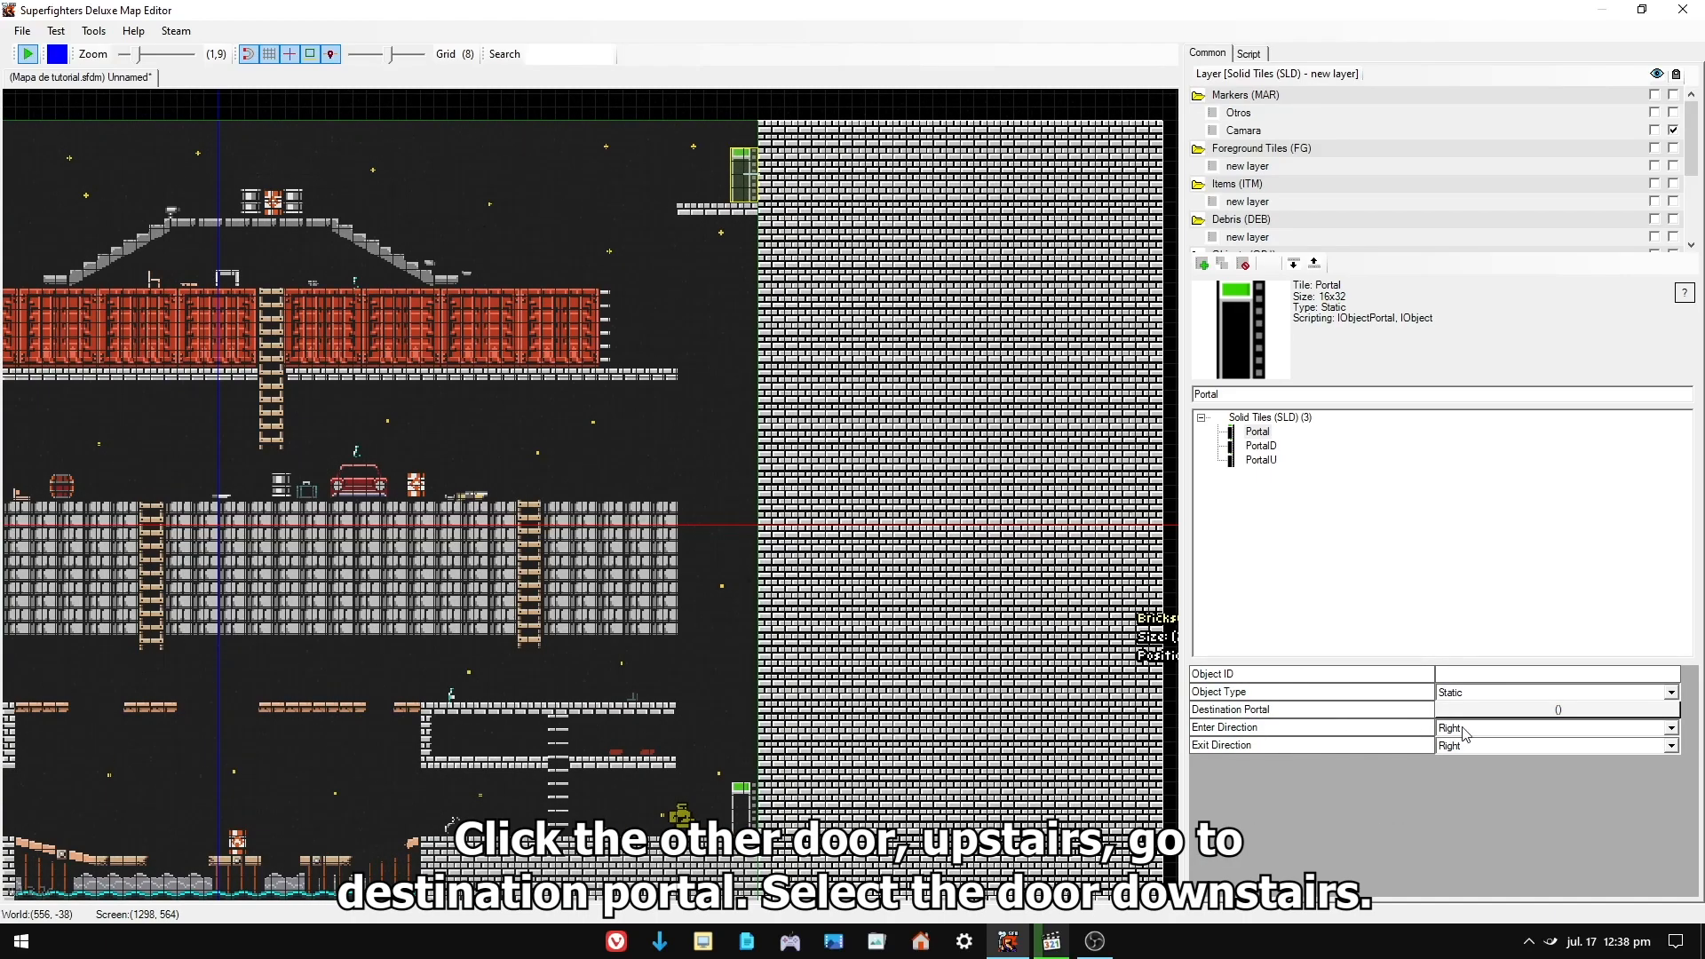
left_click(1533, 711)
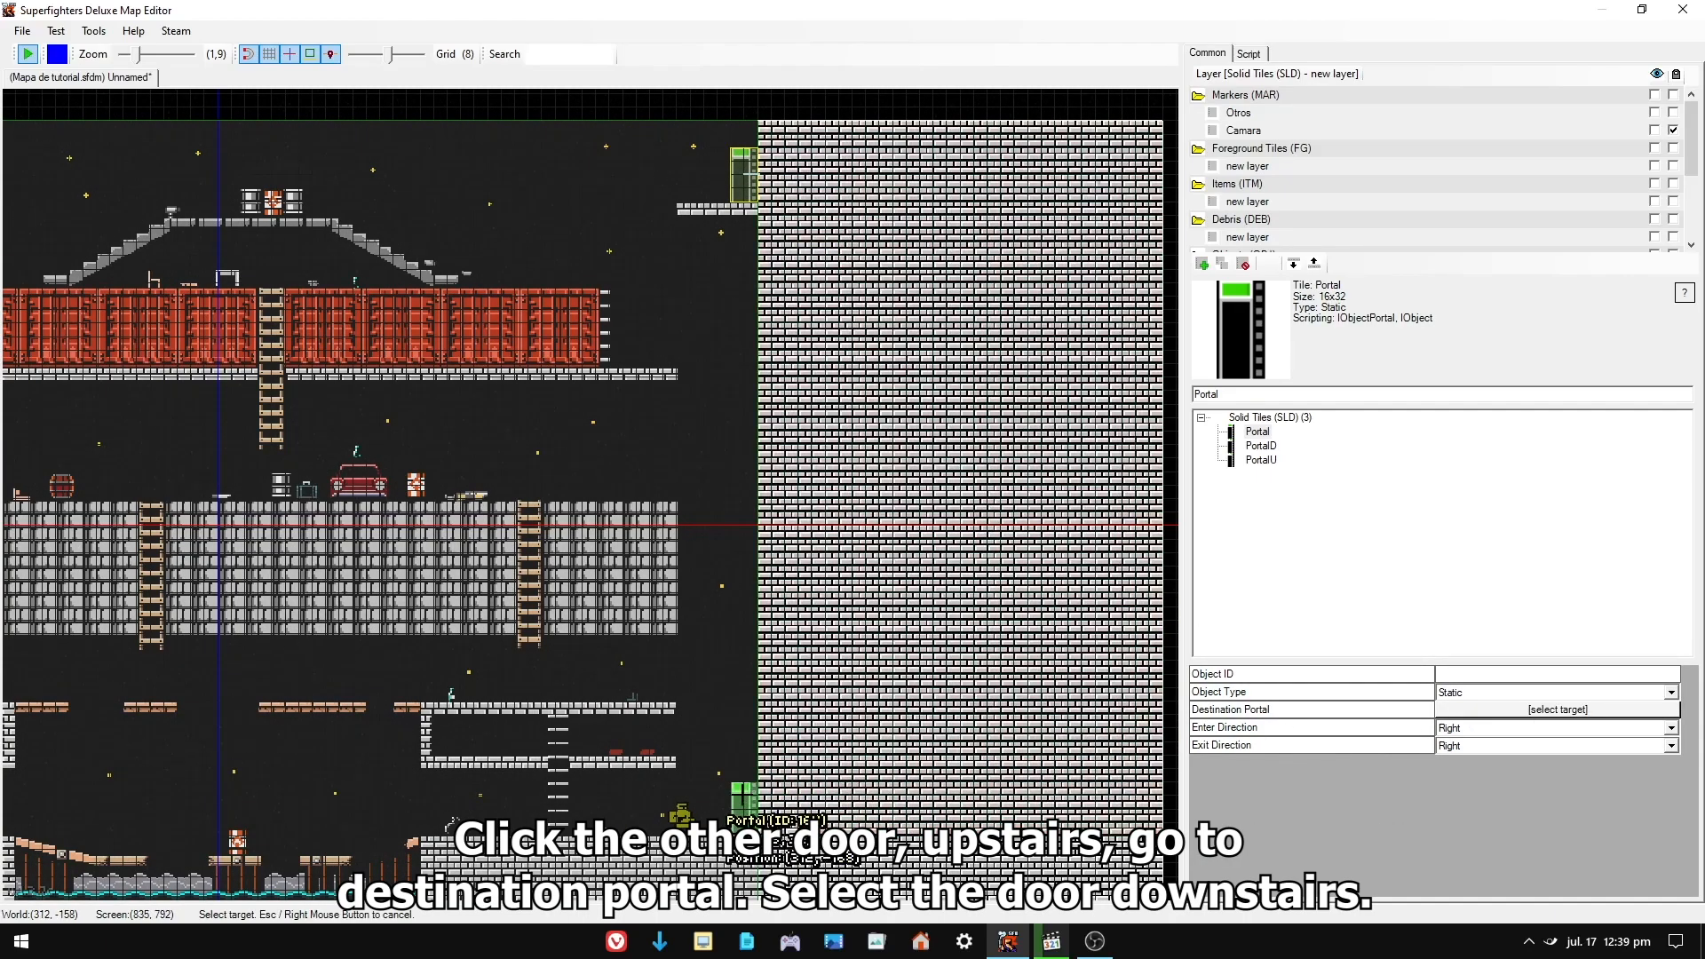
left_click(748, 810)
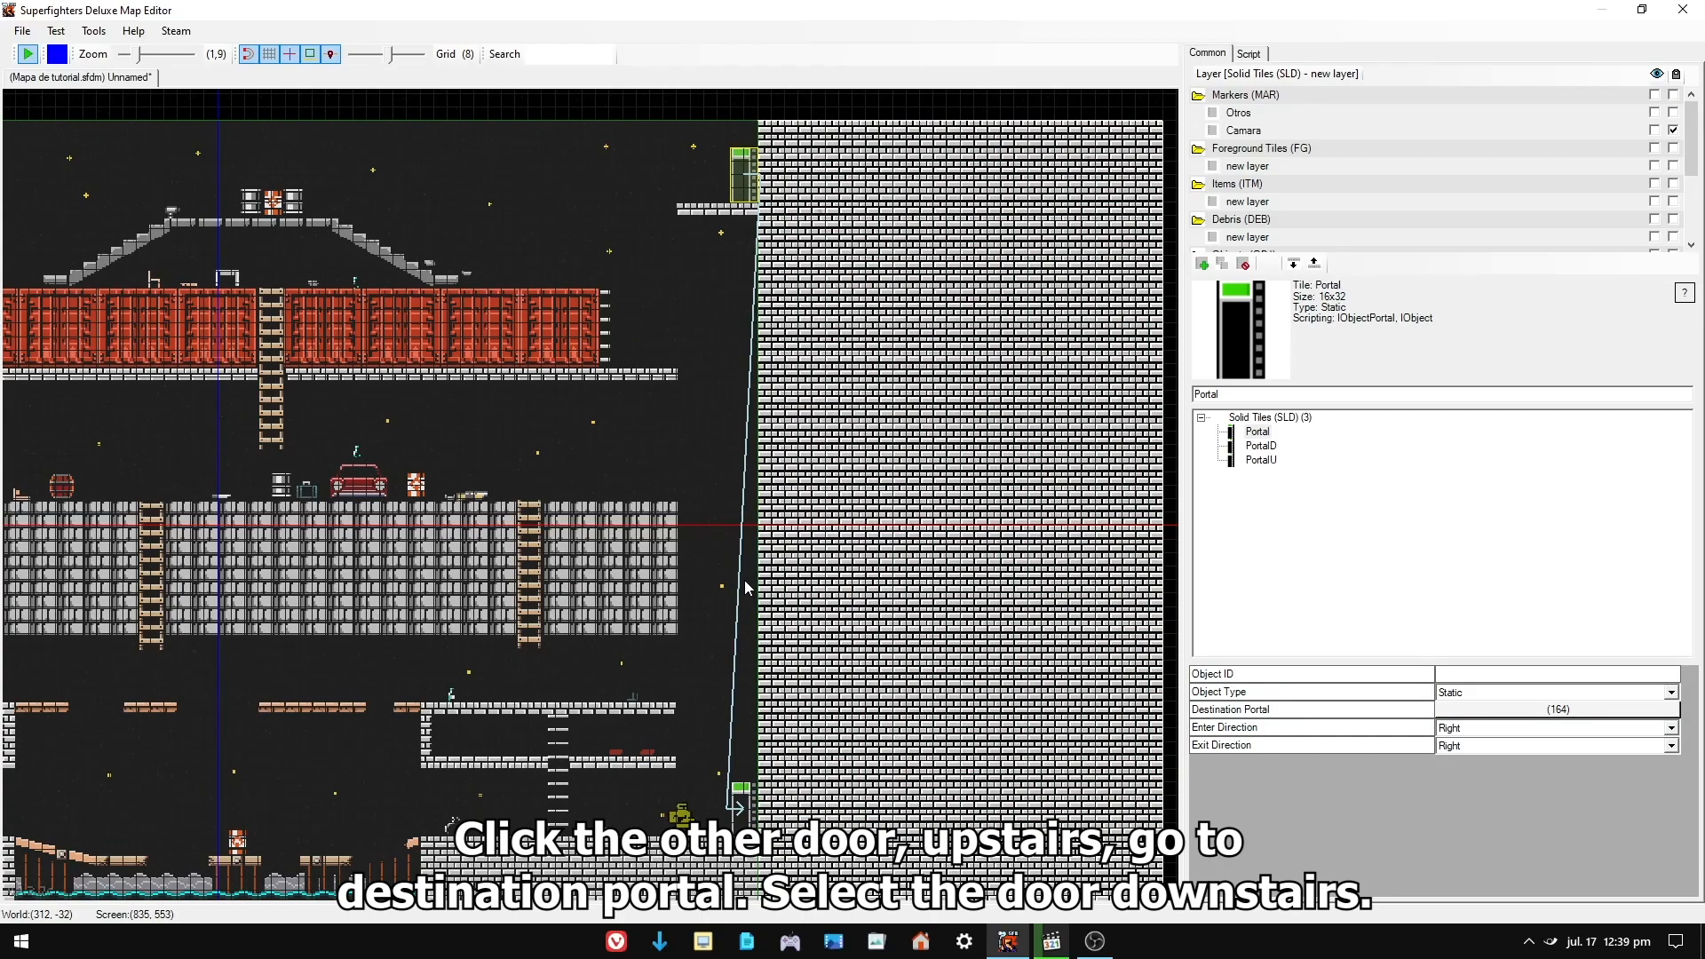
left_click(1408, 729)
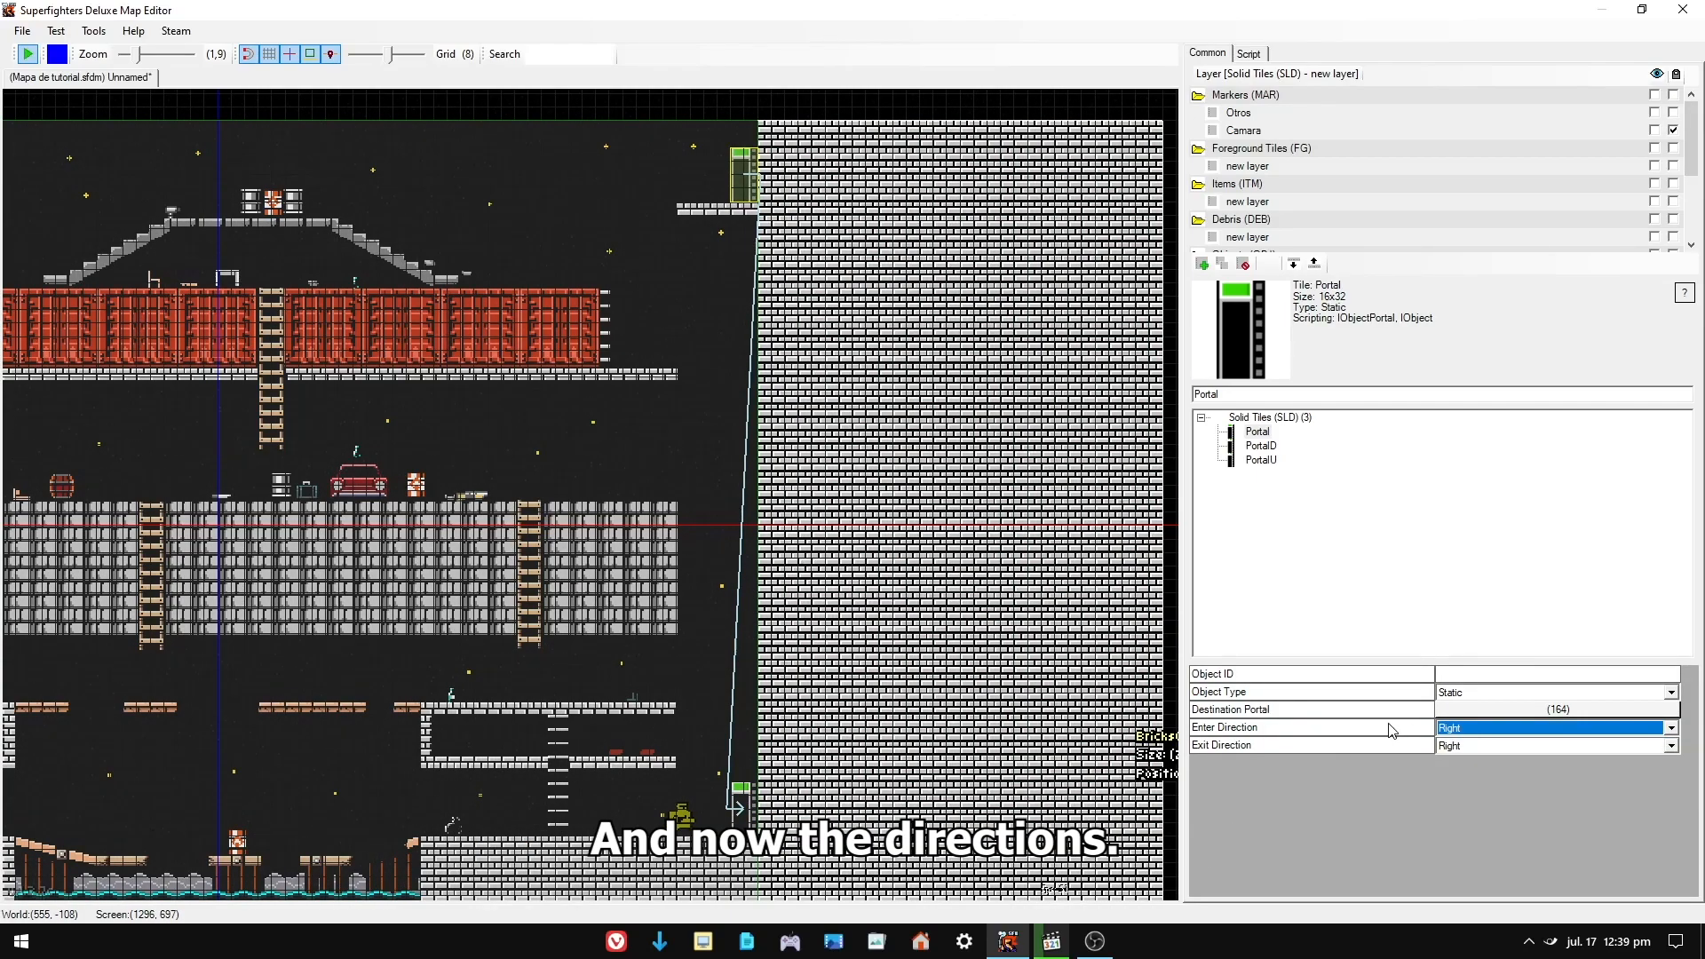
left_click(1349, 797)
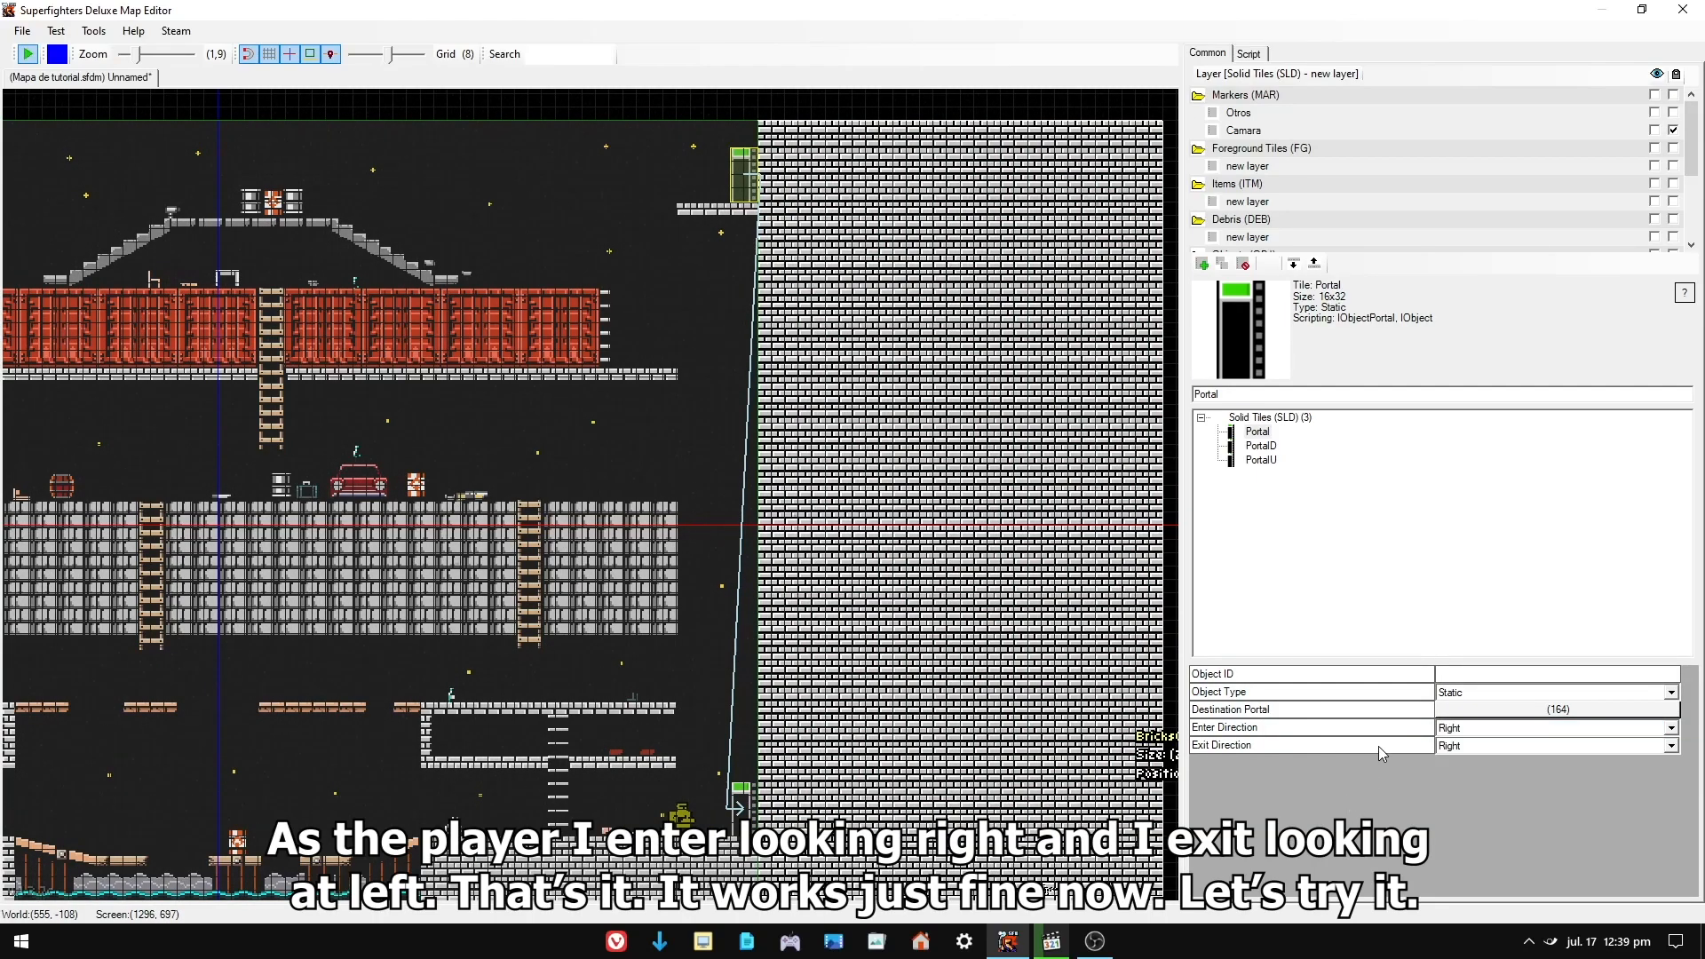
left_click(1470, 746)
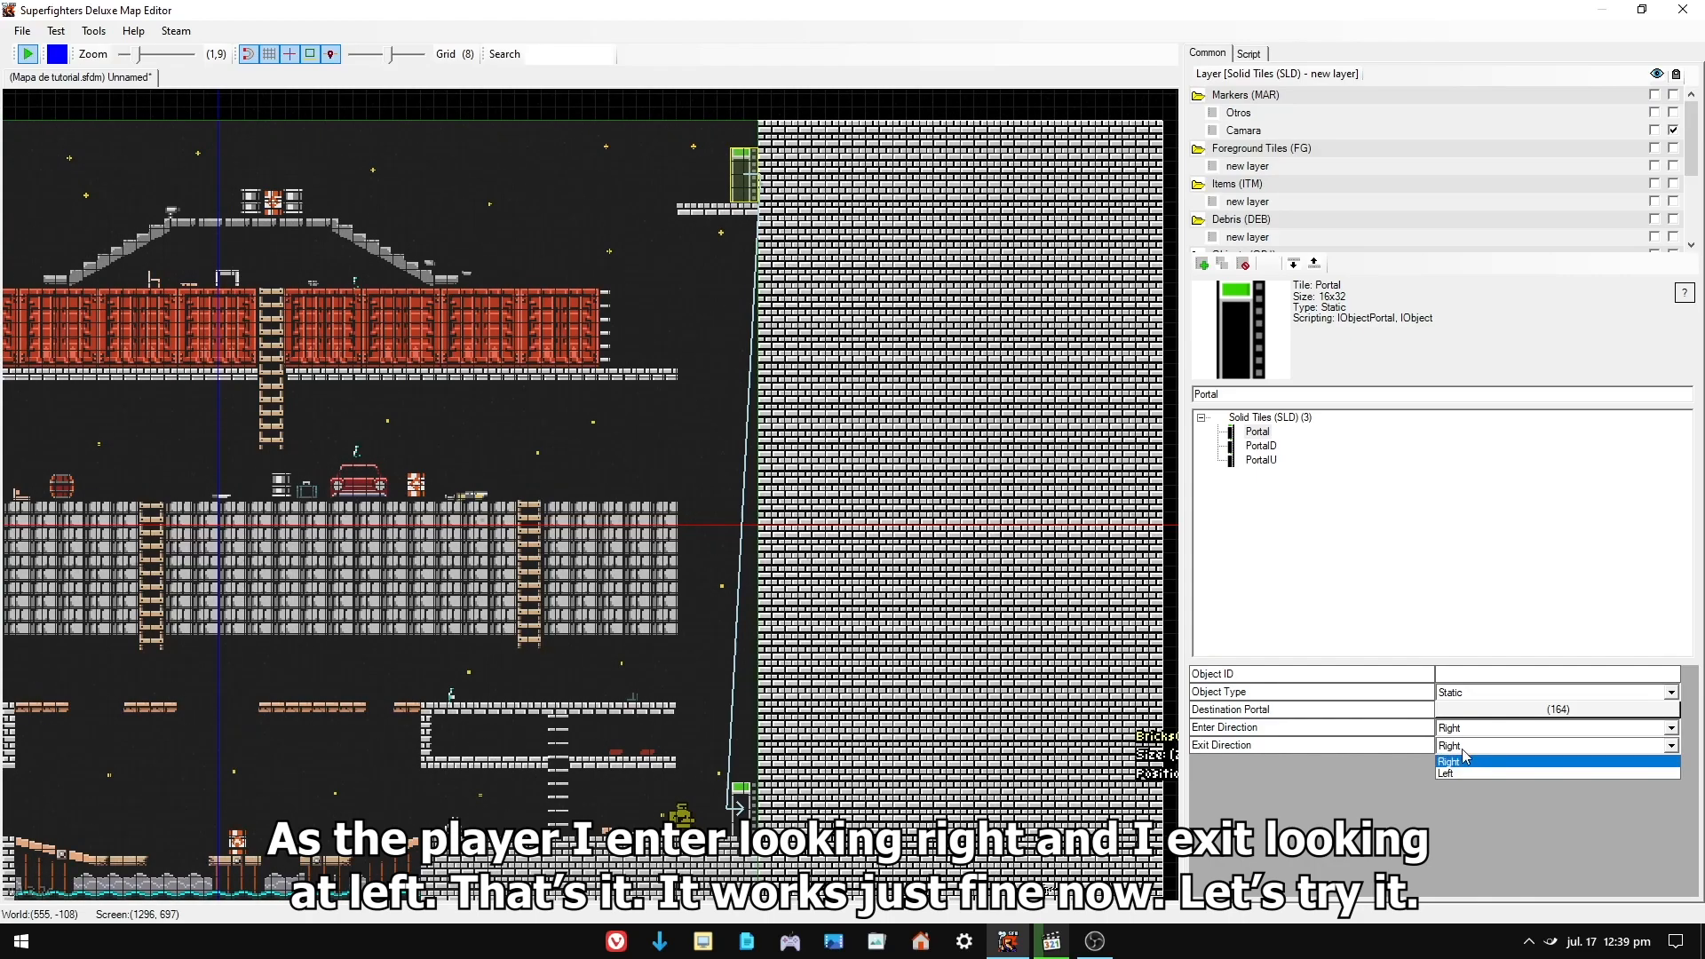
left_click(1509, 772)
left_click(1400, 774)
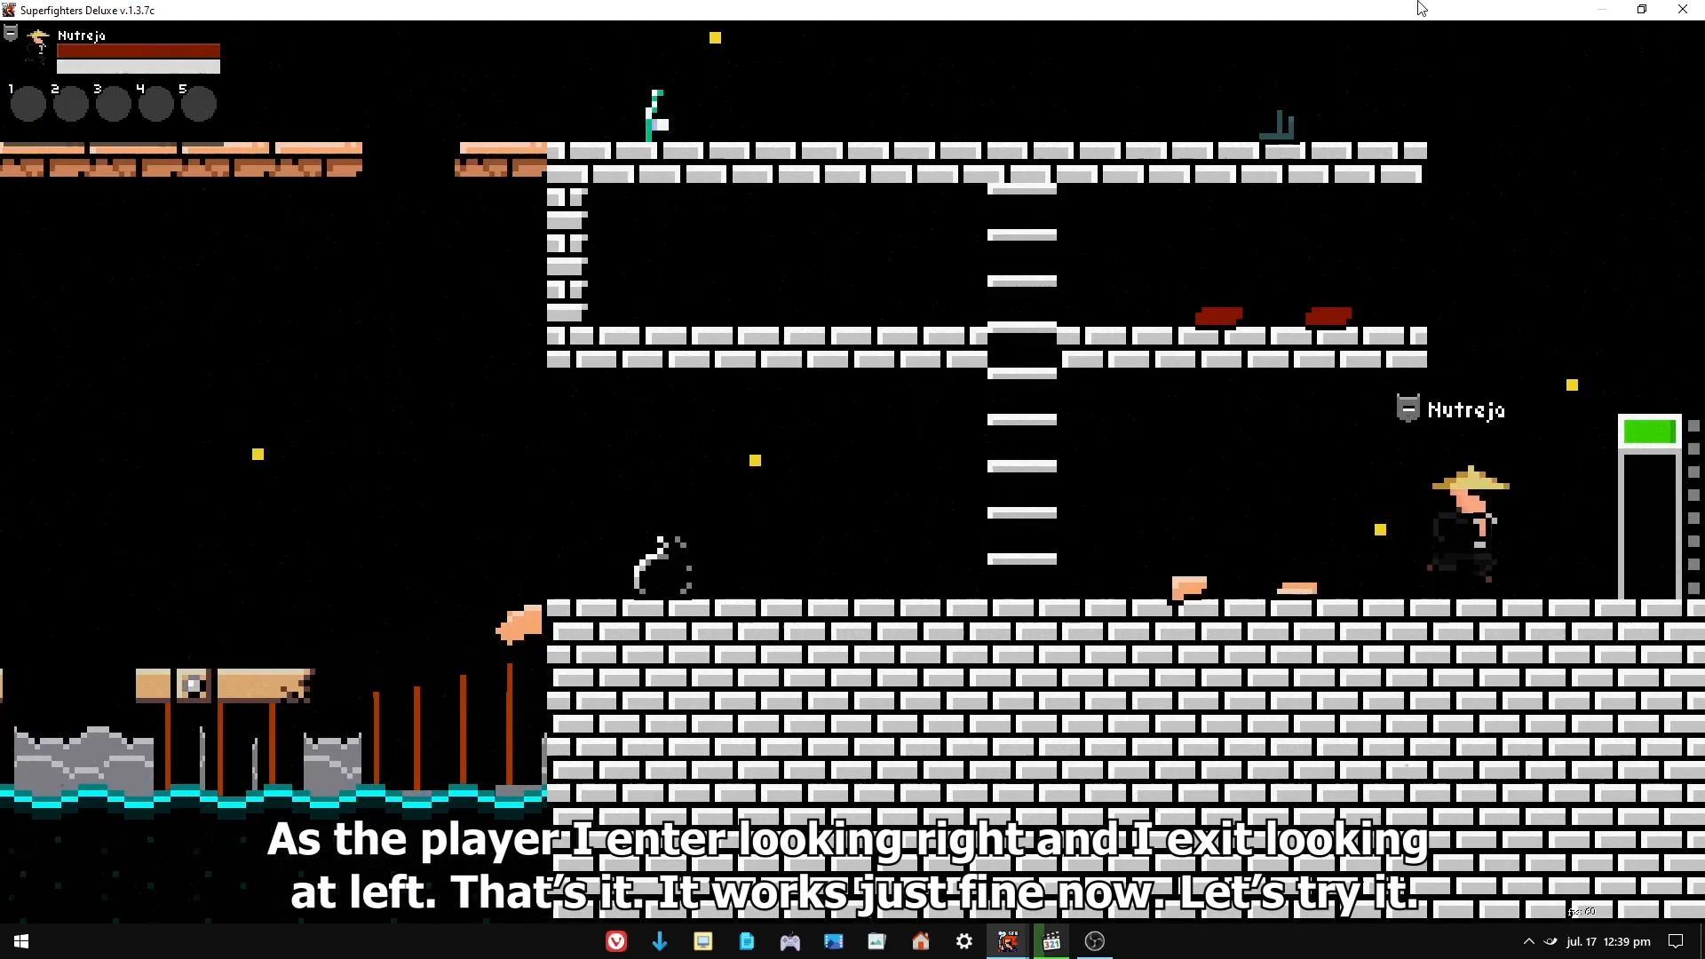
- Play-test the portal pair in both directions, going up and back down, and close the test game
key("Right")
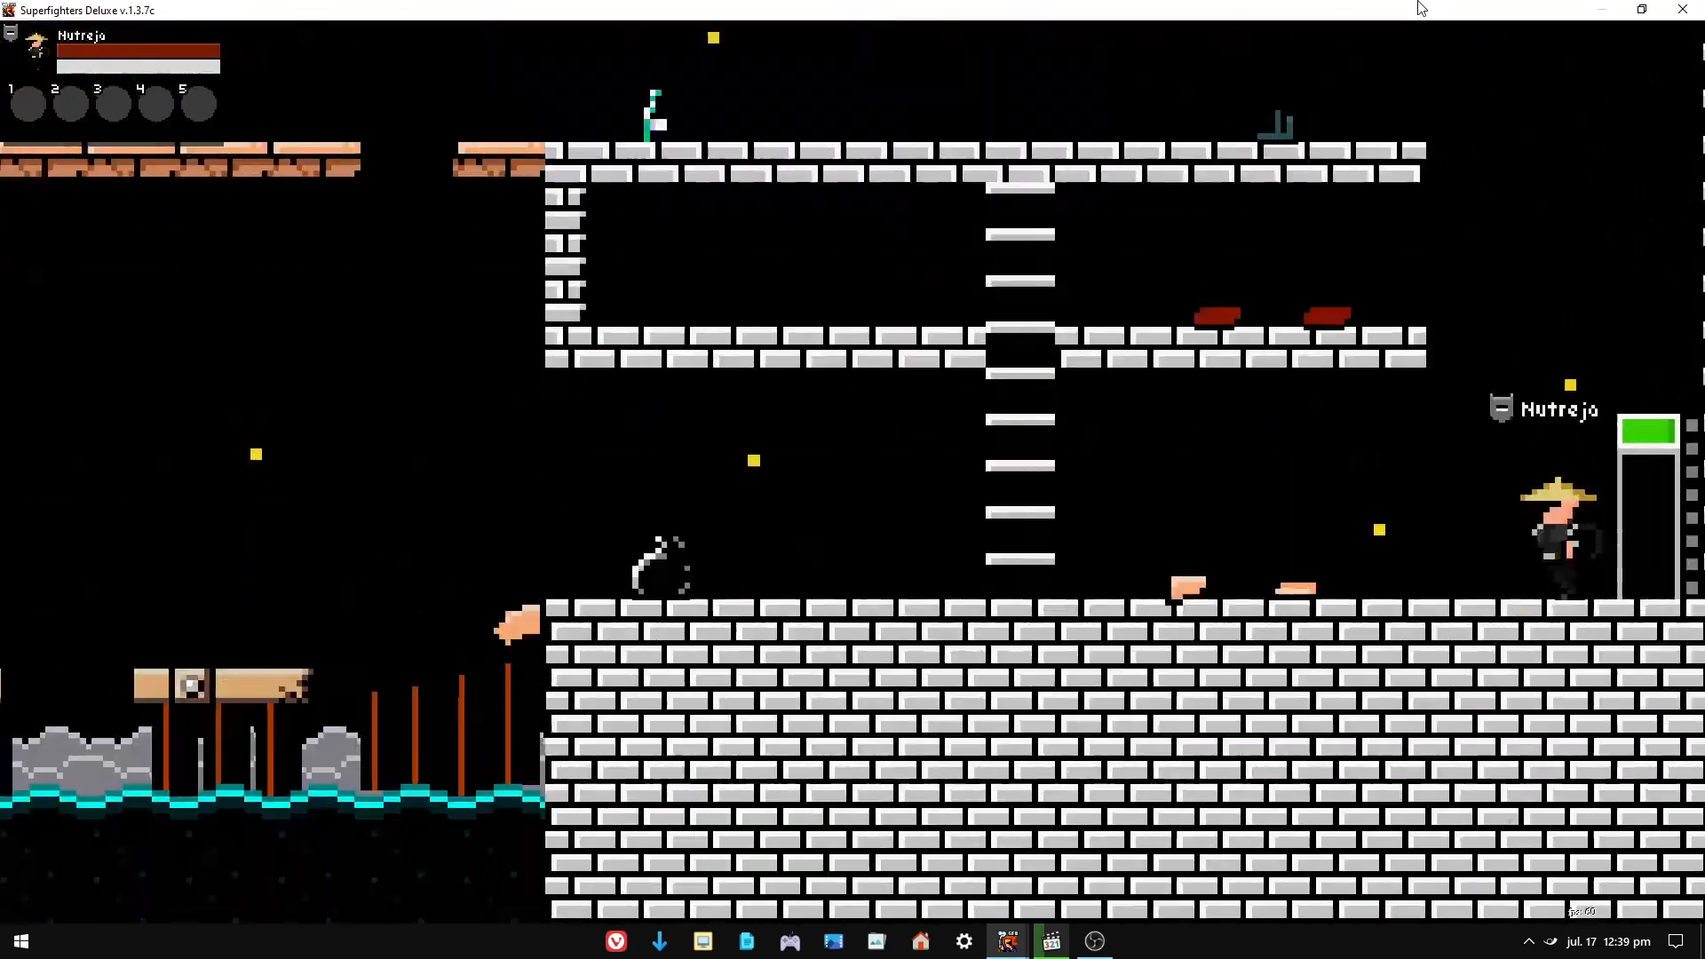
key("Right")
key("Right")
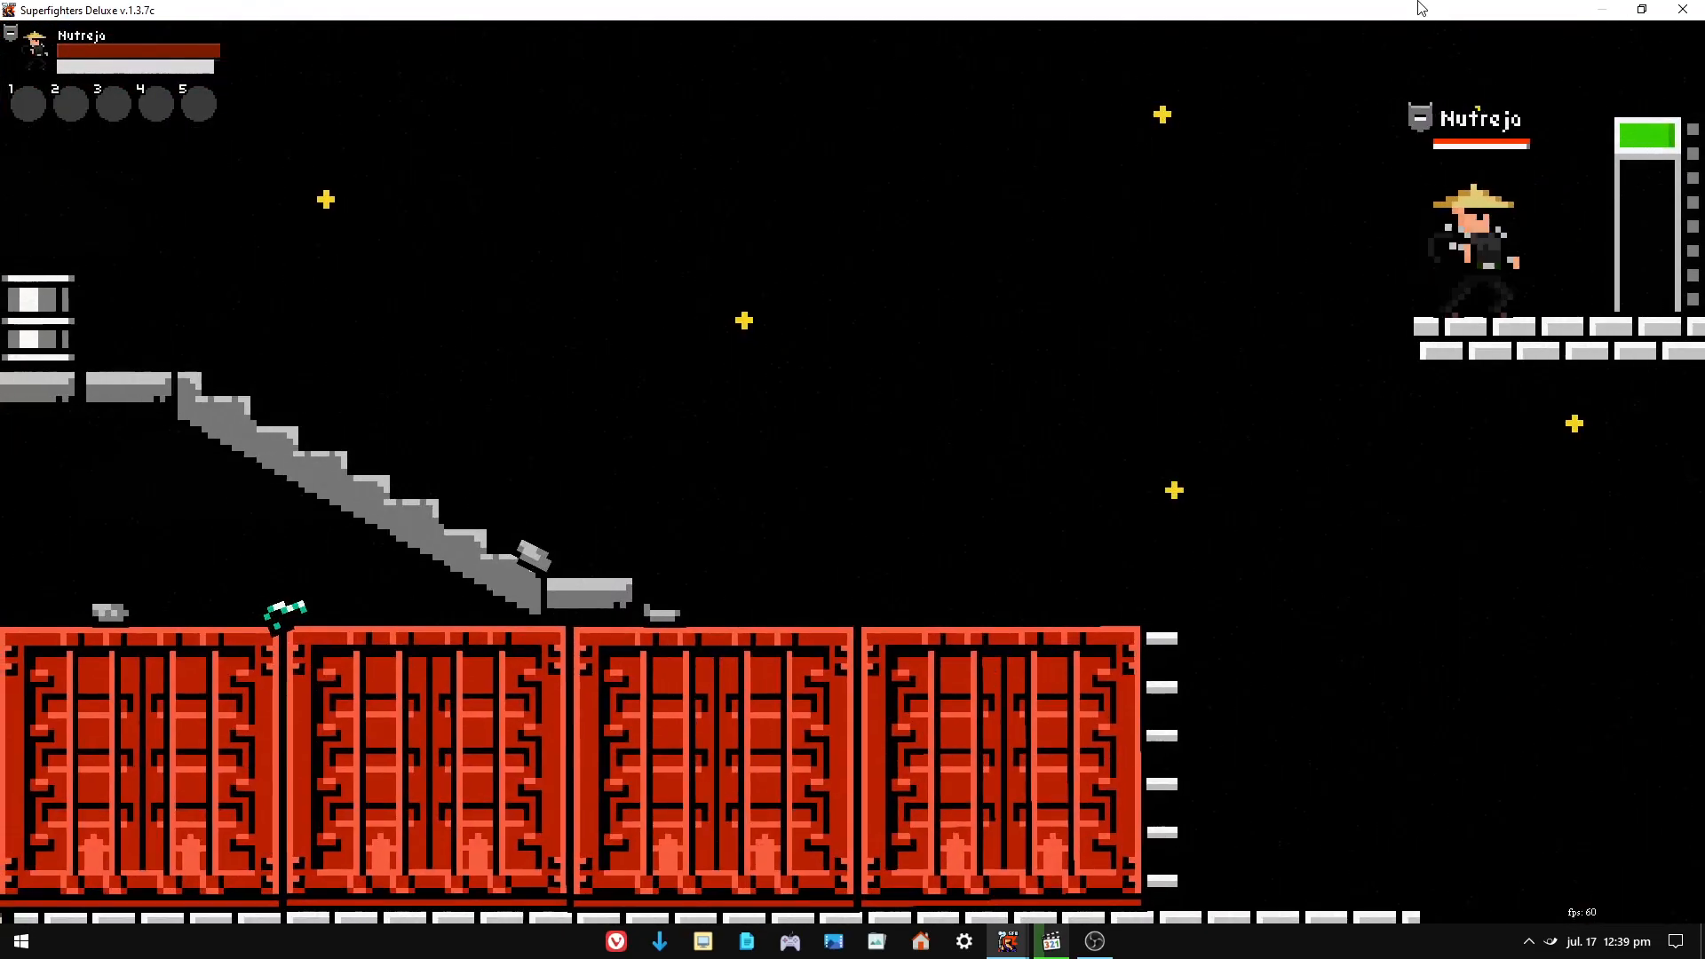
key("Right")
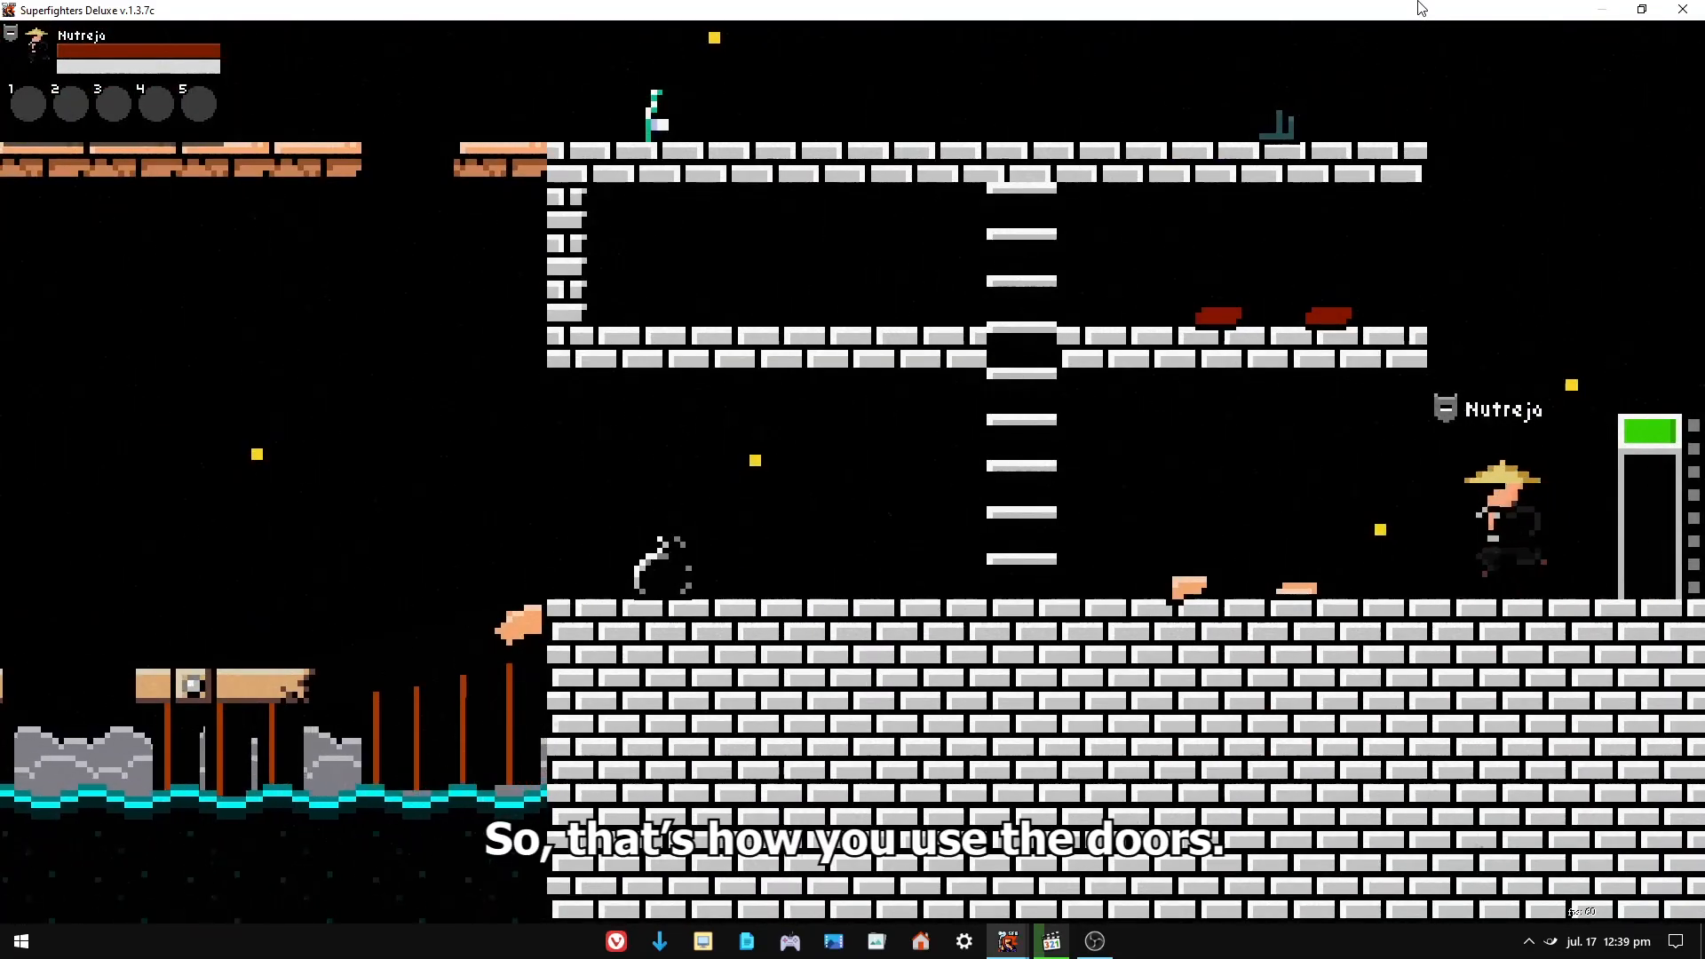
left_click(1679, 12)
- Play-test grabbing the outer corner of the upper brick platform by jumping from the platform below it
scroll(961, 504, "down", 8)
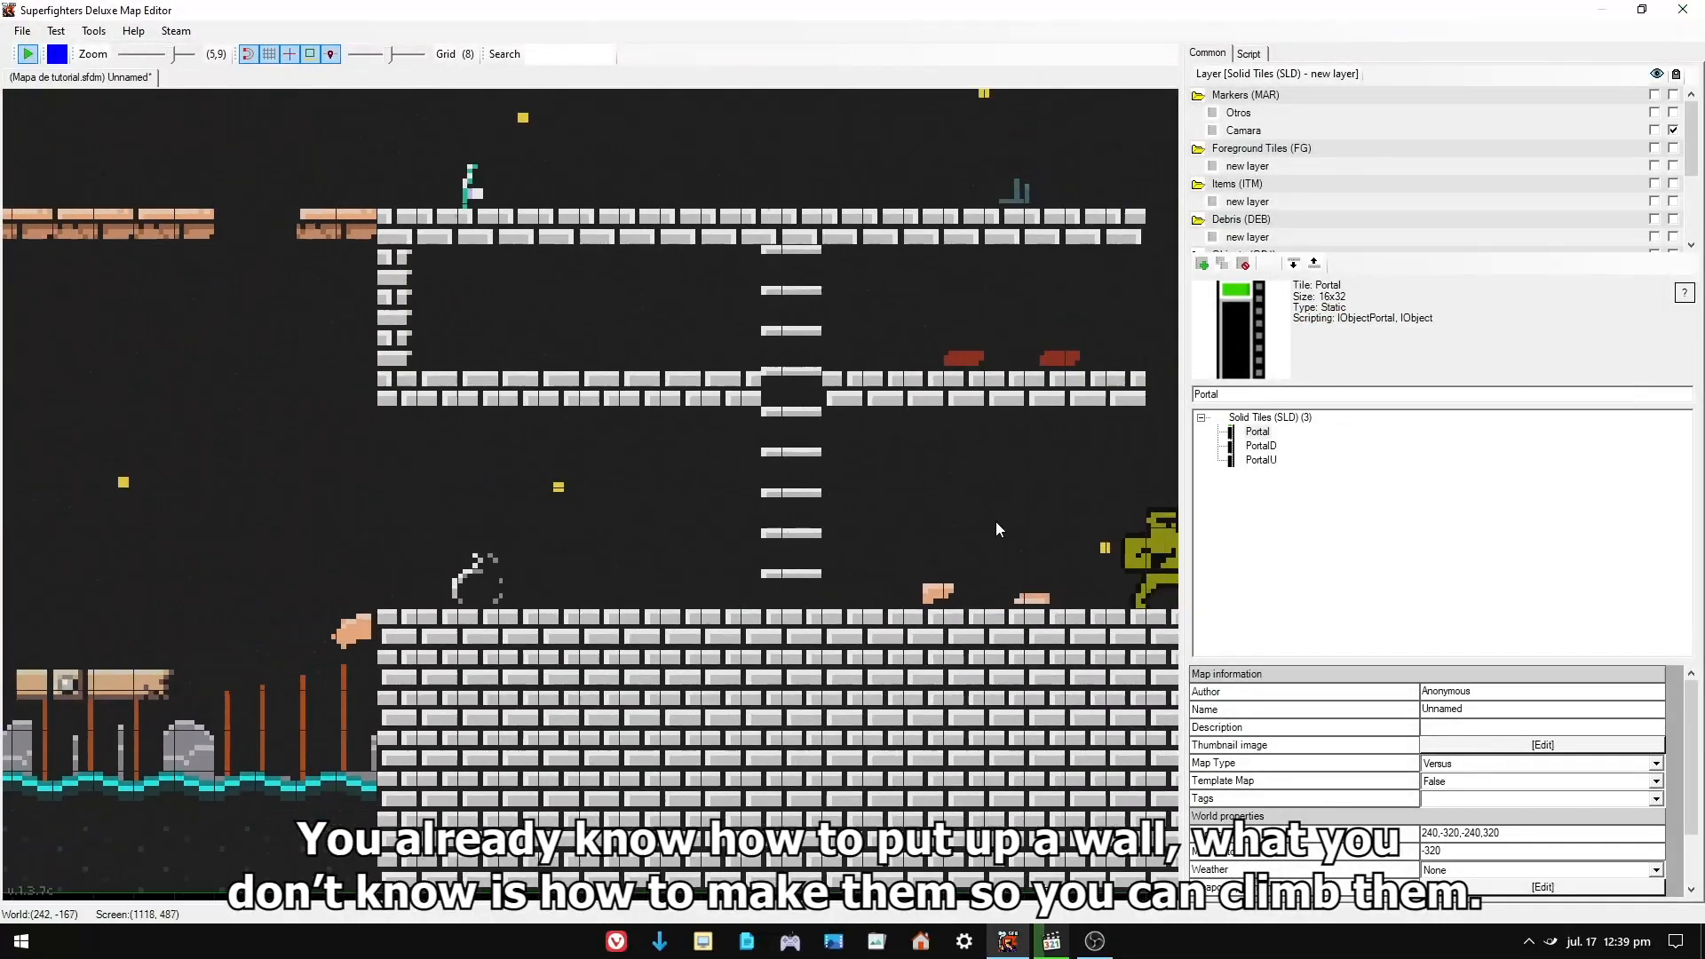
scroll(844, 355, "down", 1)
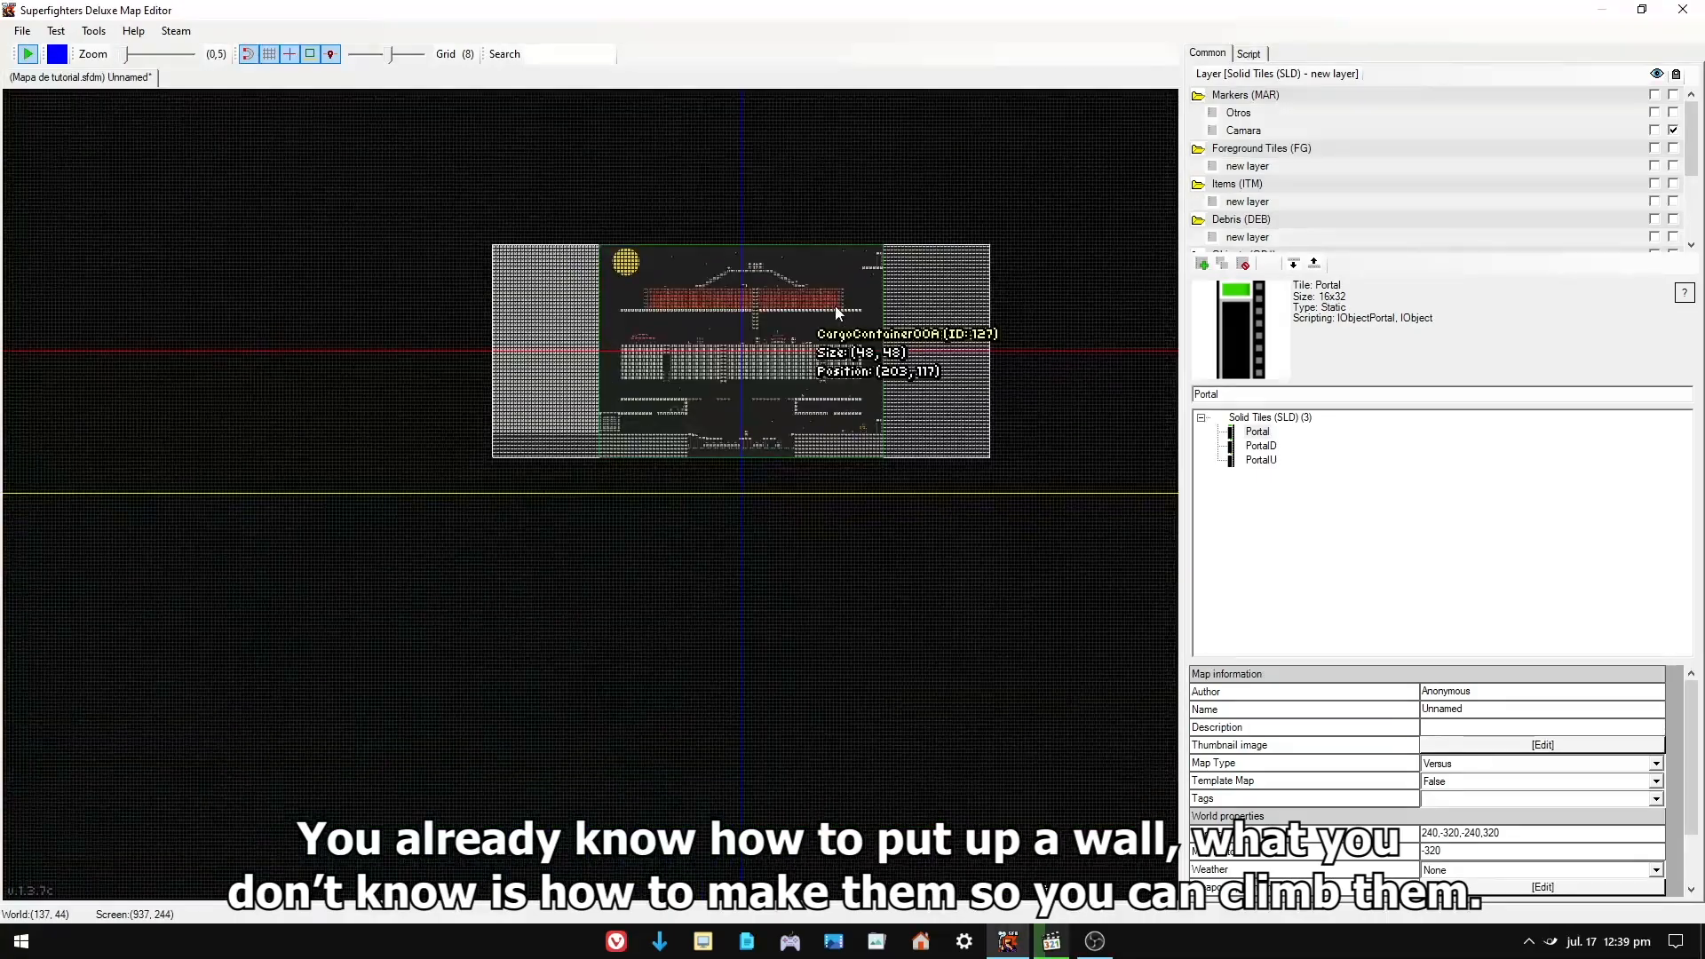
scroll(807, 334, "up", 1)
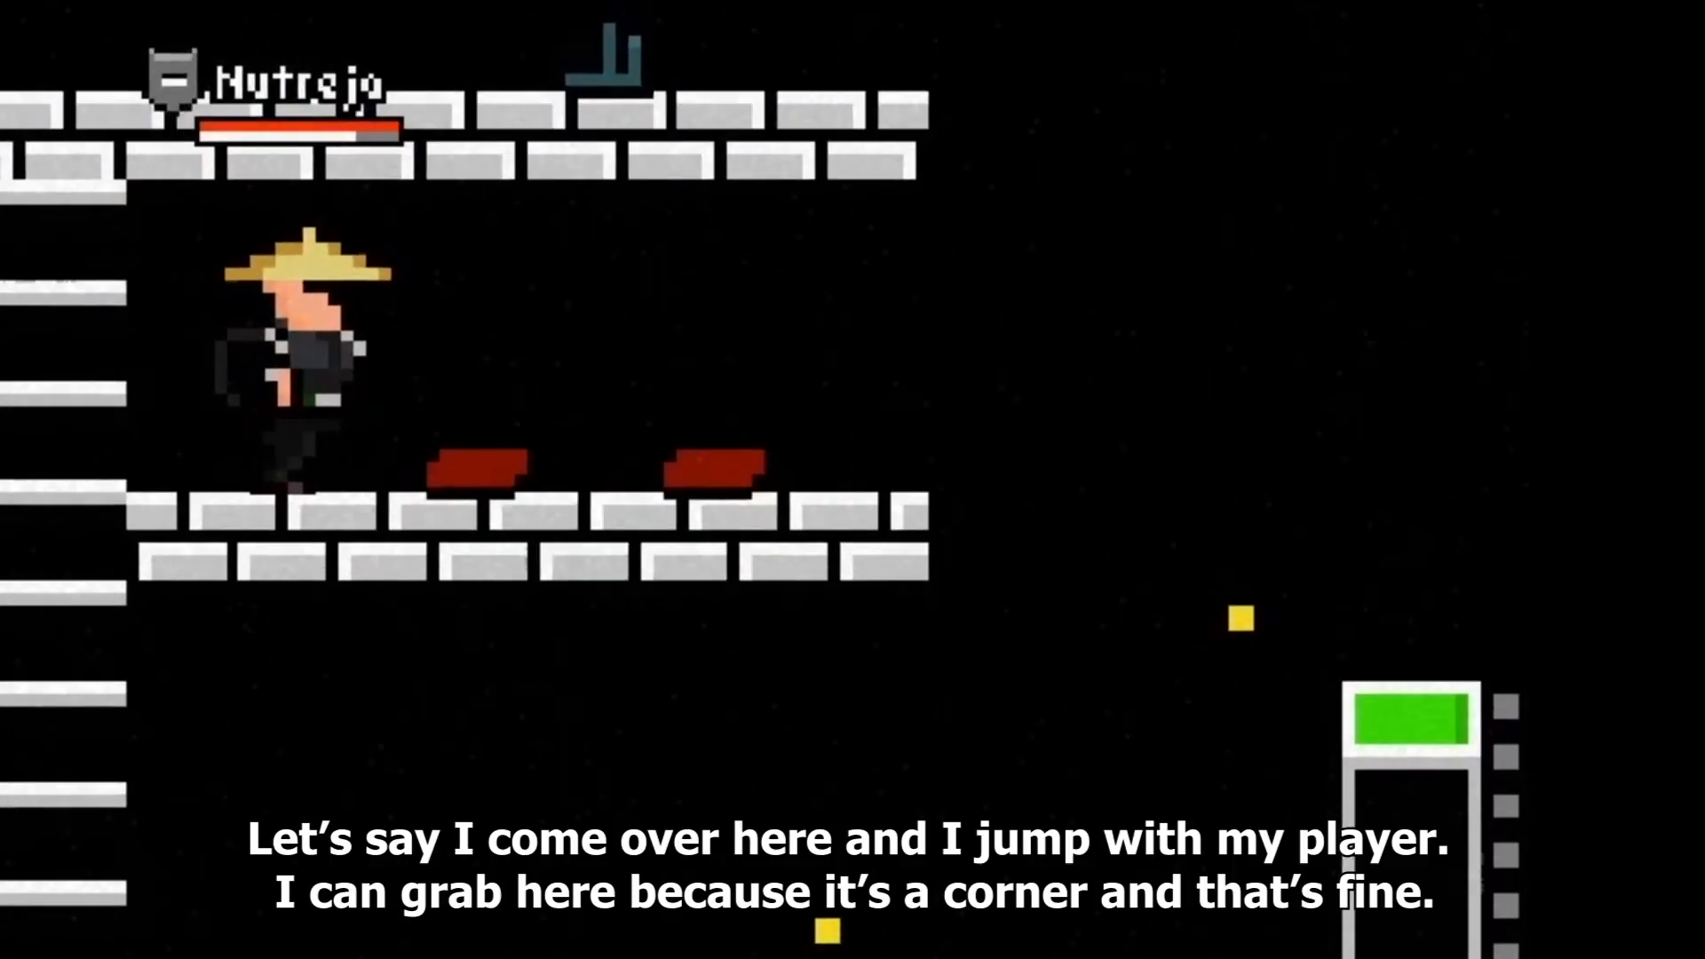
key("space")
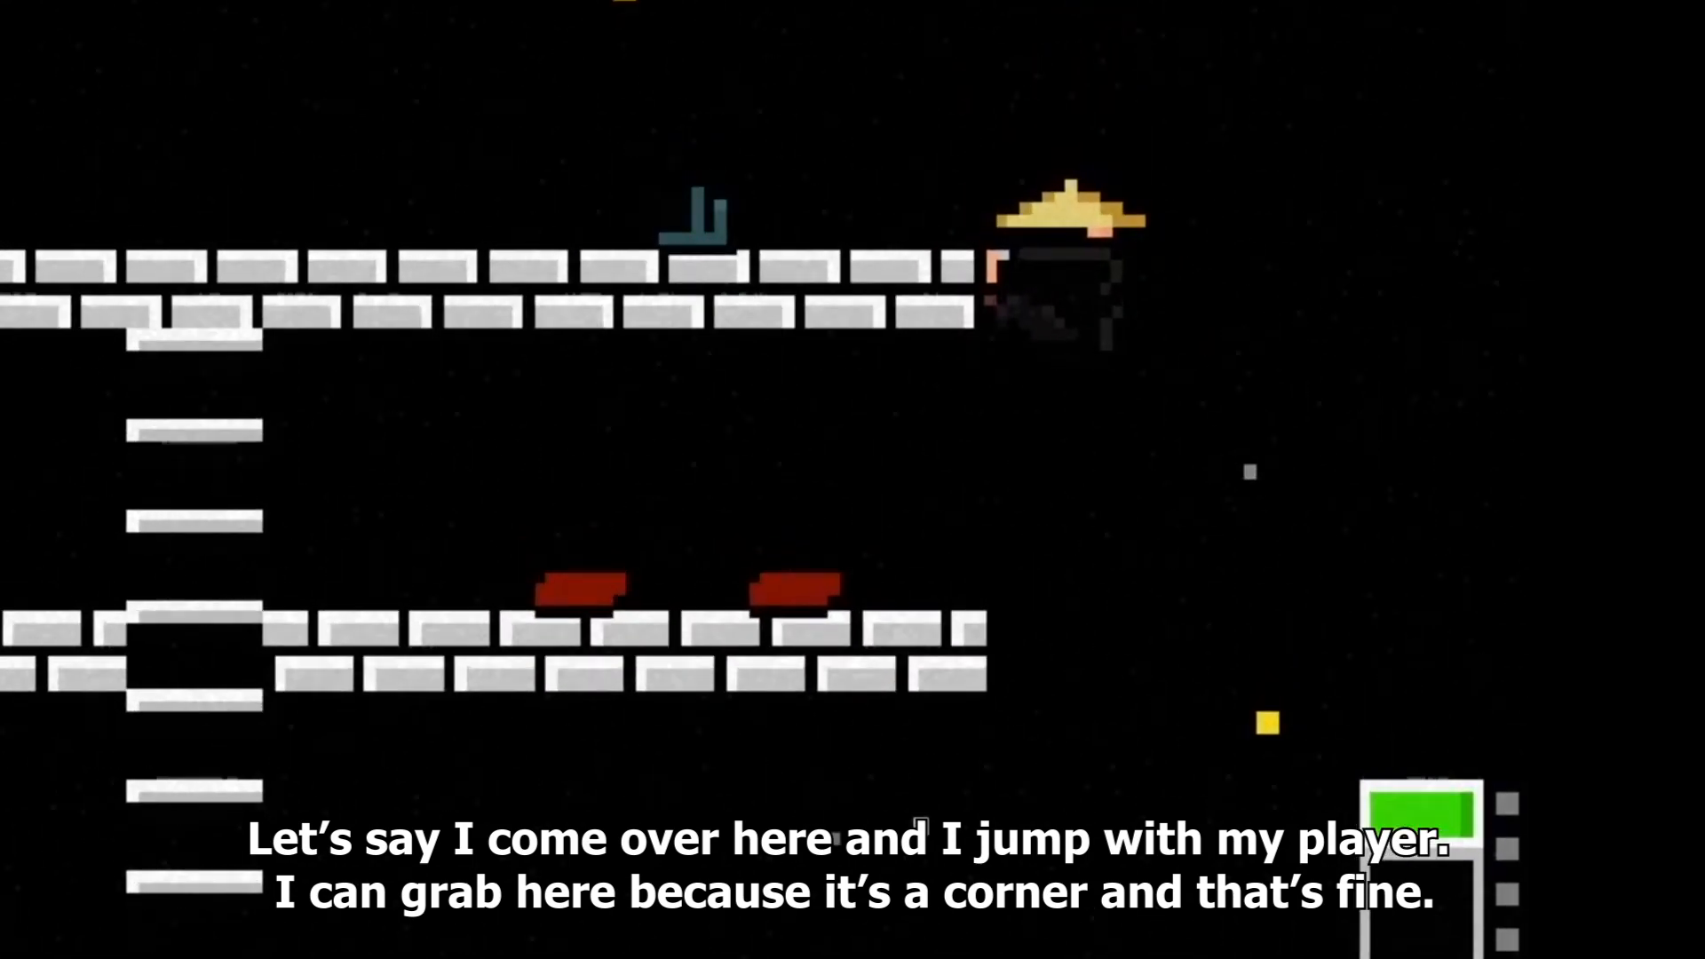
key("space")
key("Right")
key("Left")
key("Right")
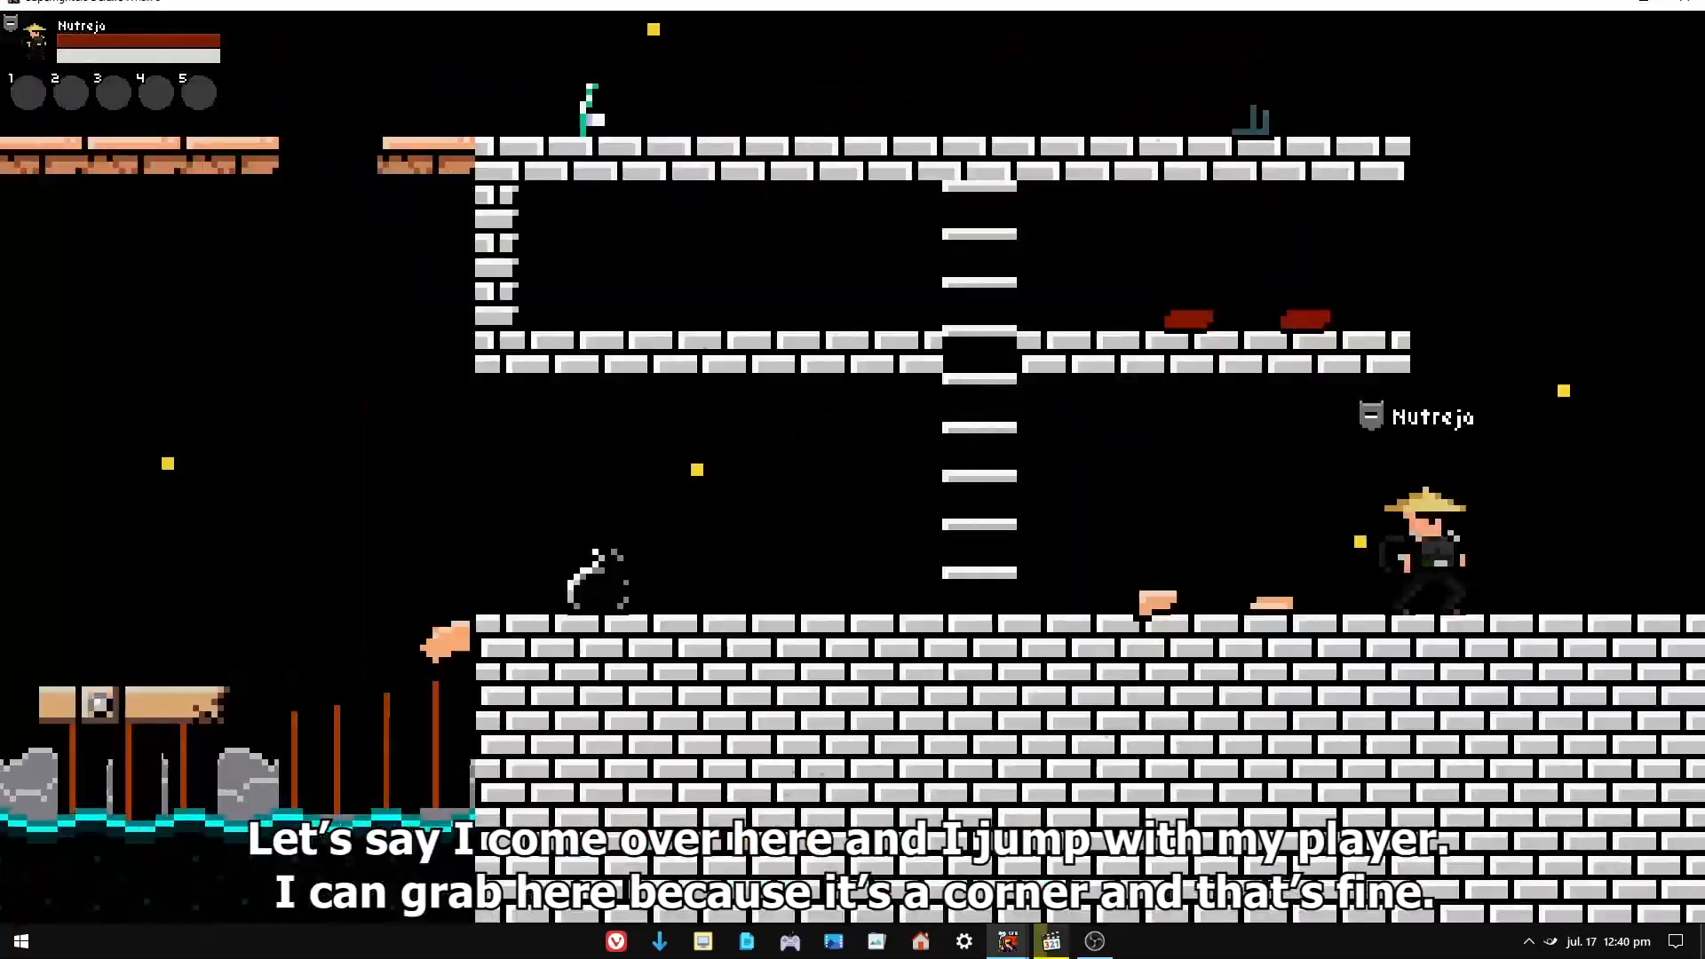
- Try to make the character grab and climb the tall right-hand brick wall by jumping against it
key("Right")
key("Right")
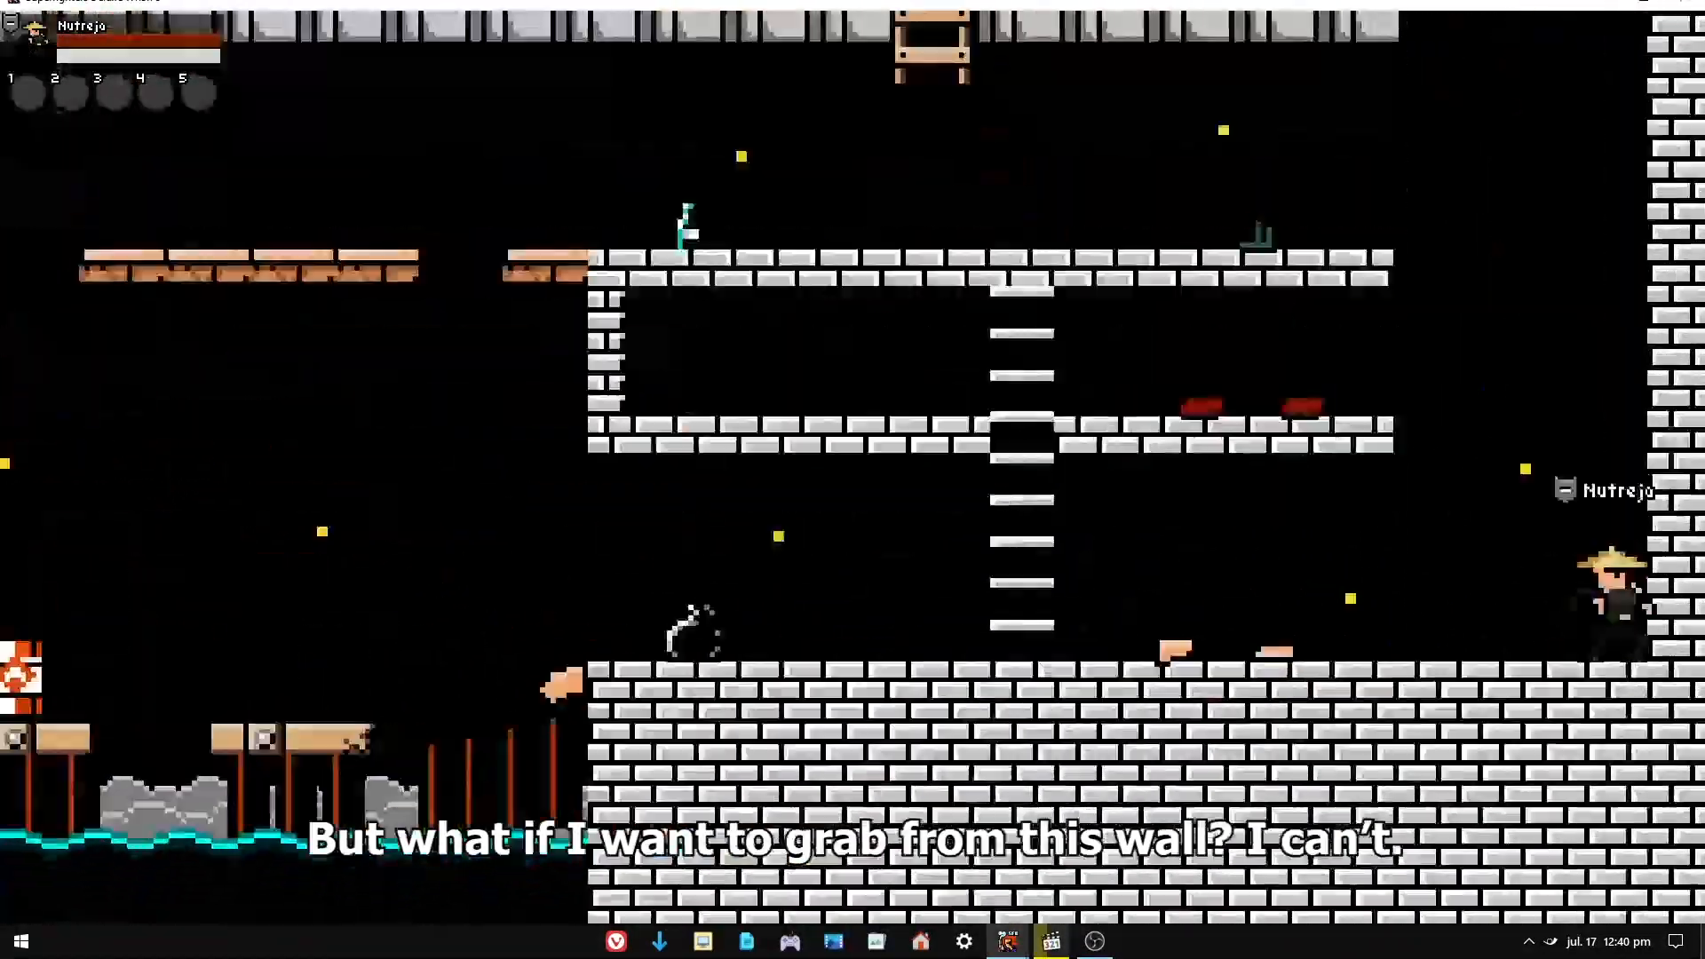
key("Up")
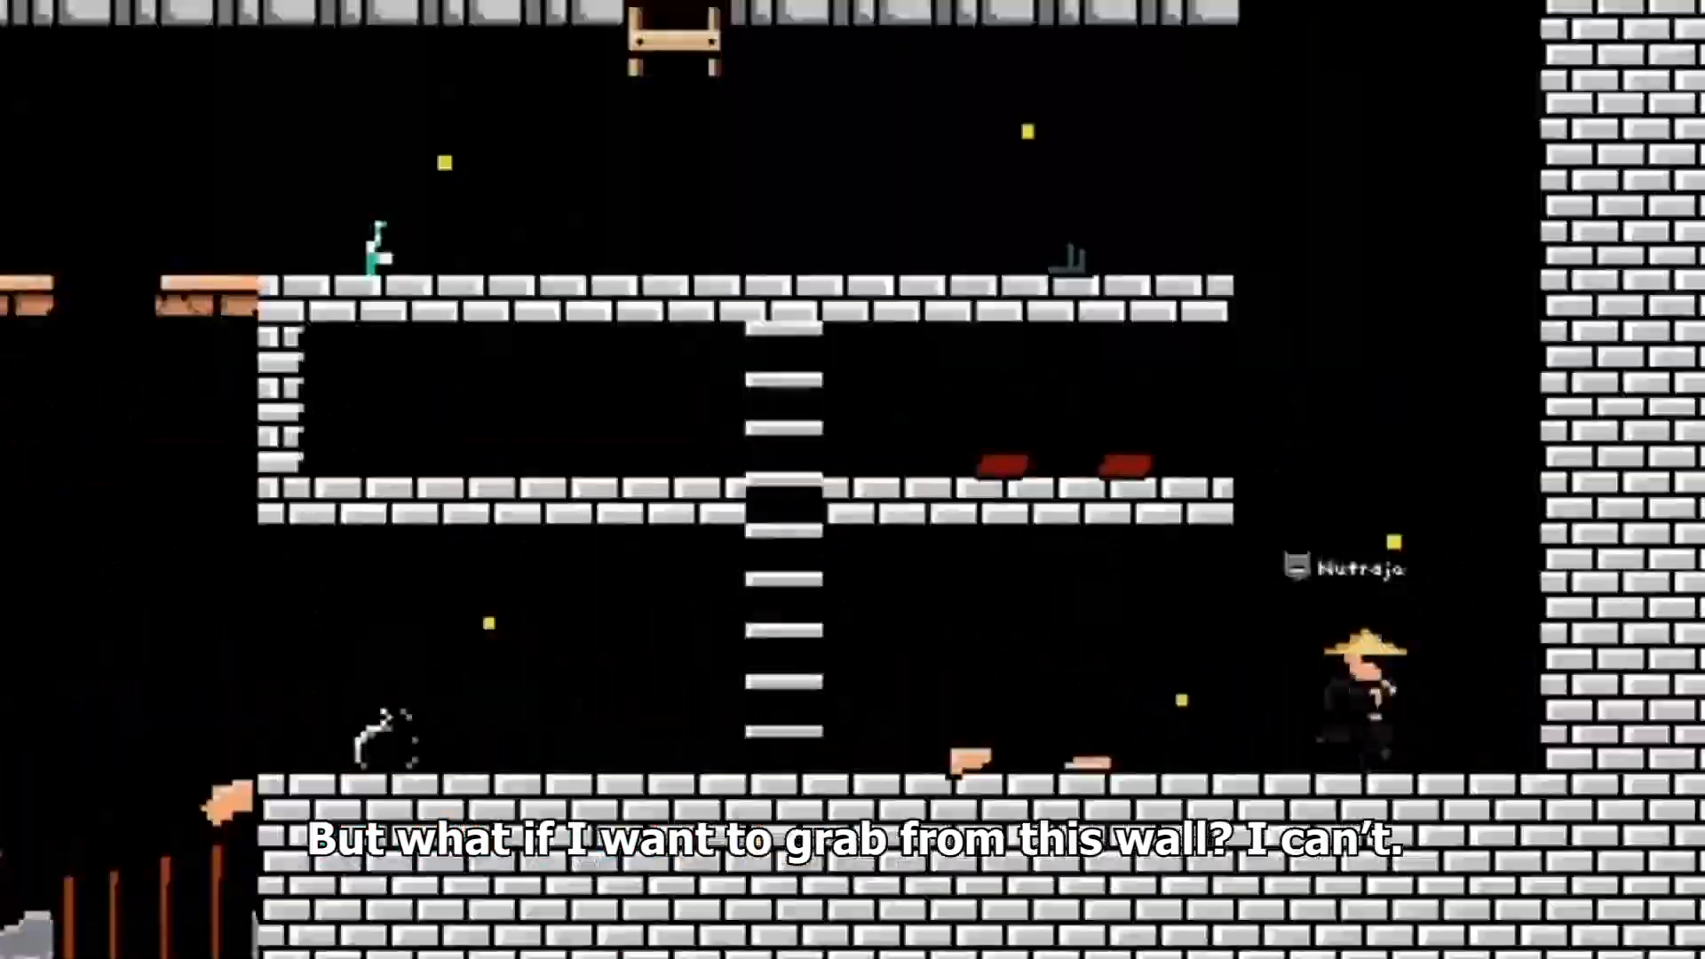
key("Right")
key("Up")
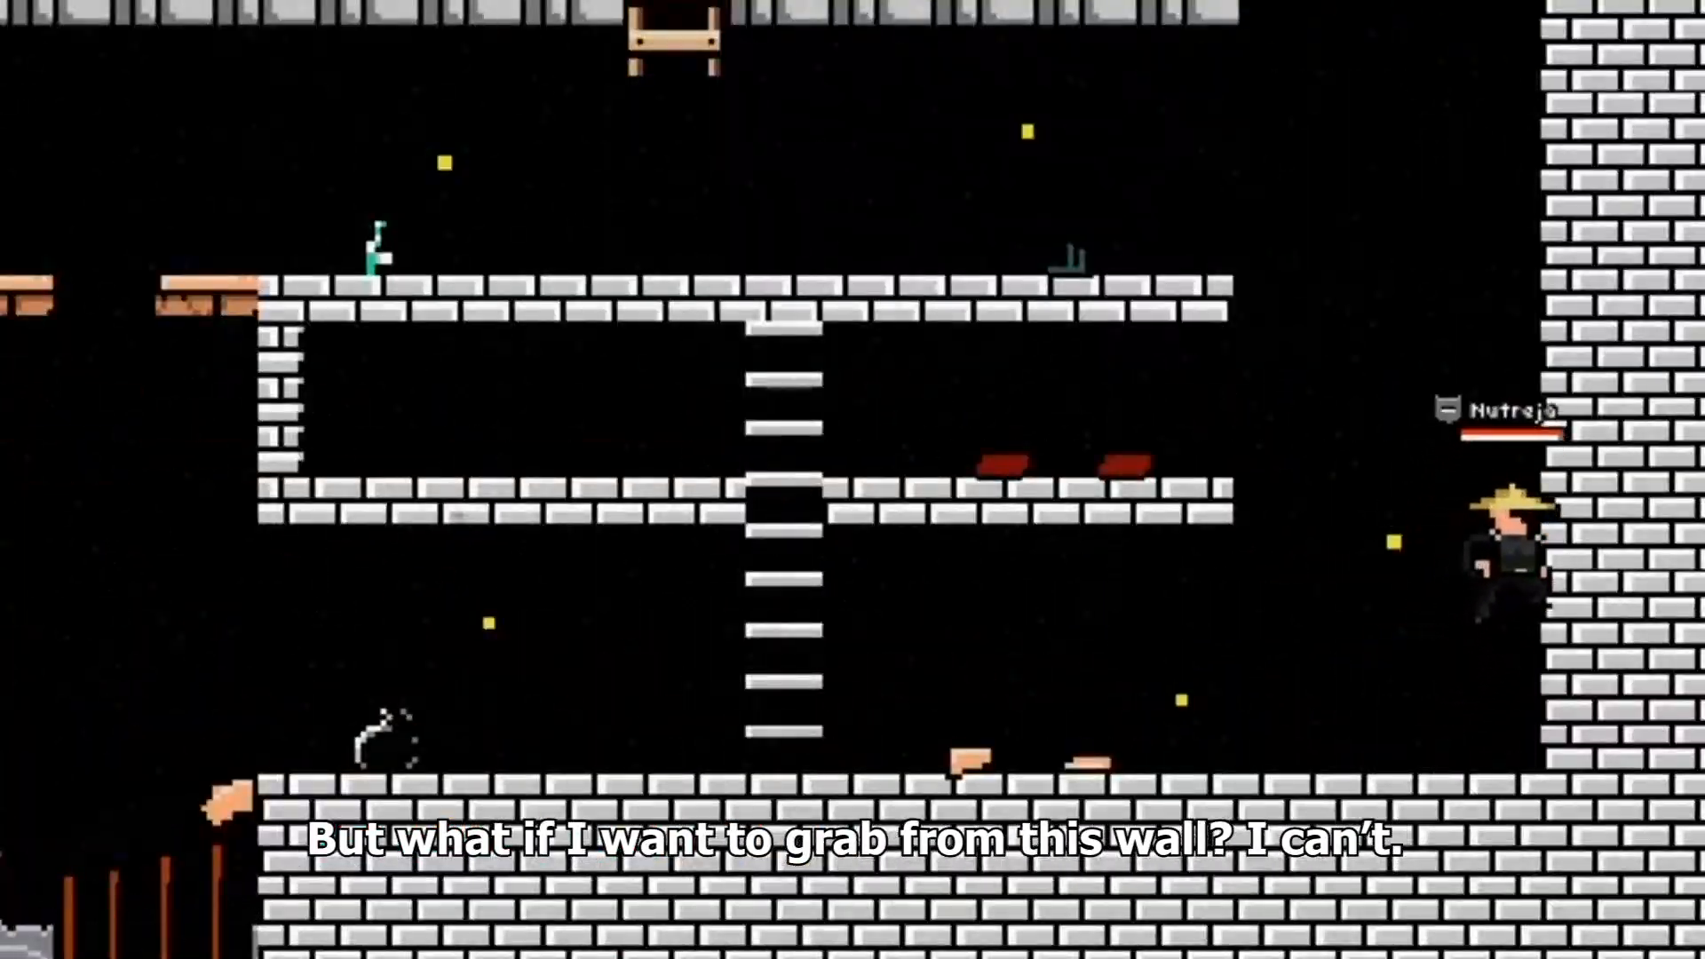
key("Up")
key("Left")
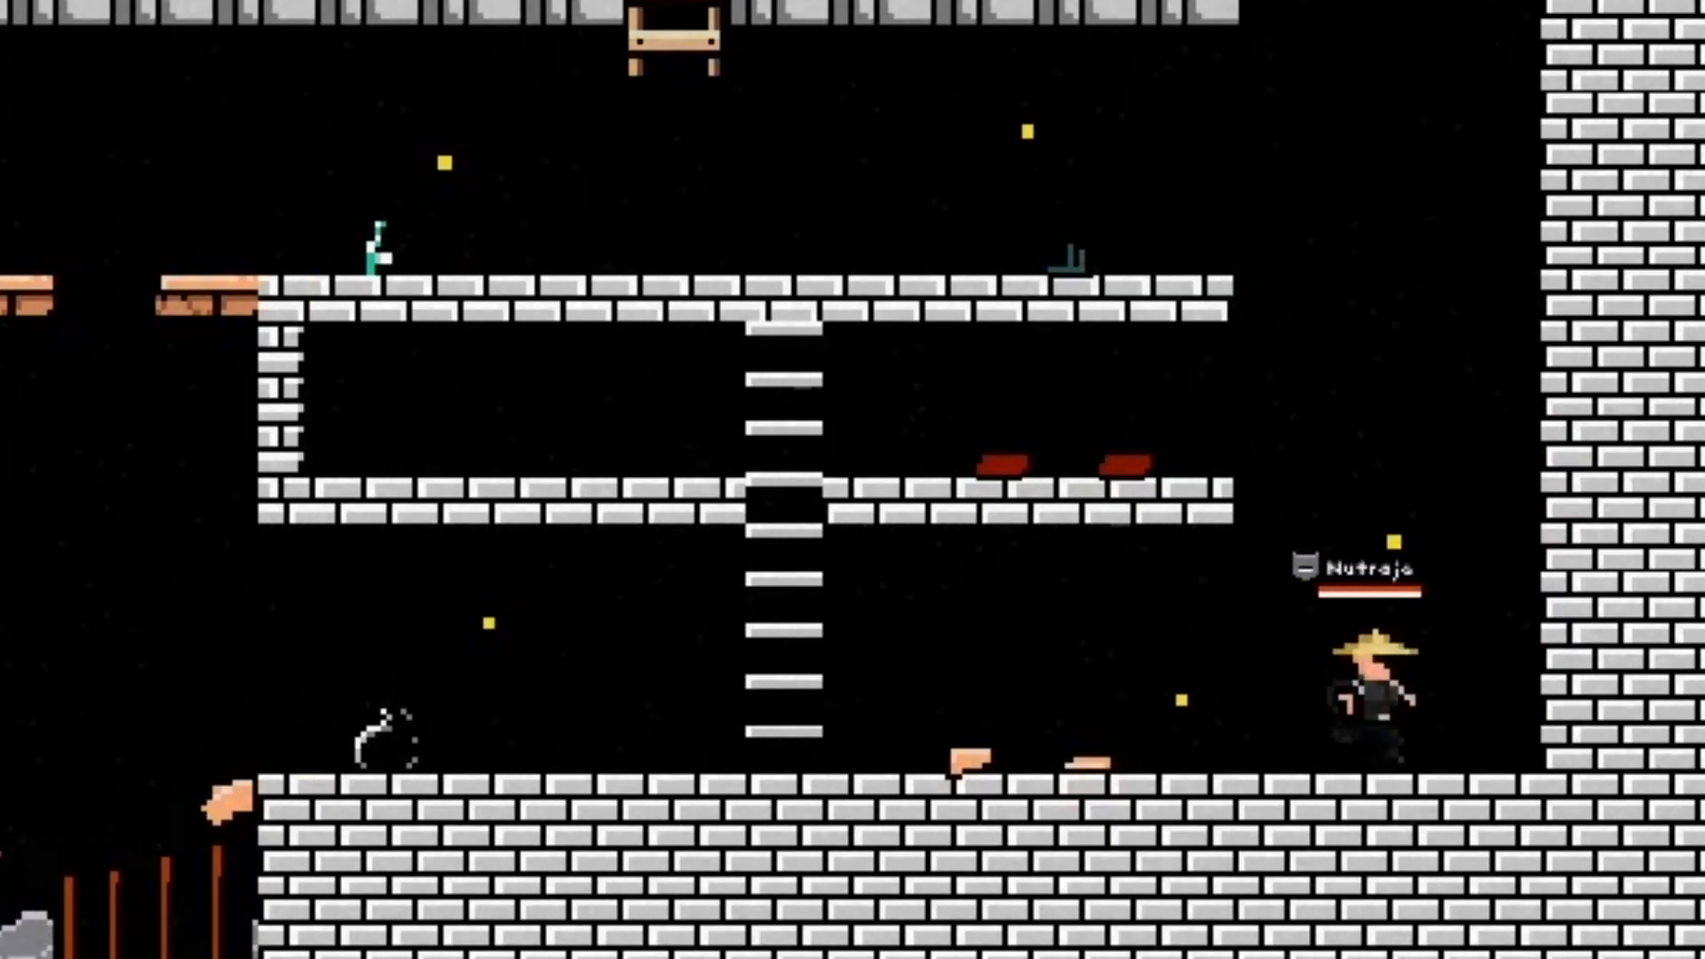
key("Right")
key("Up")
key("Up")
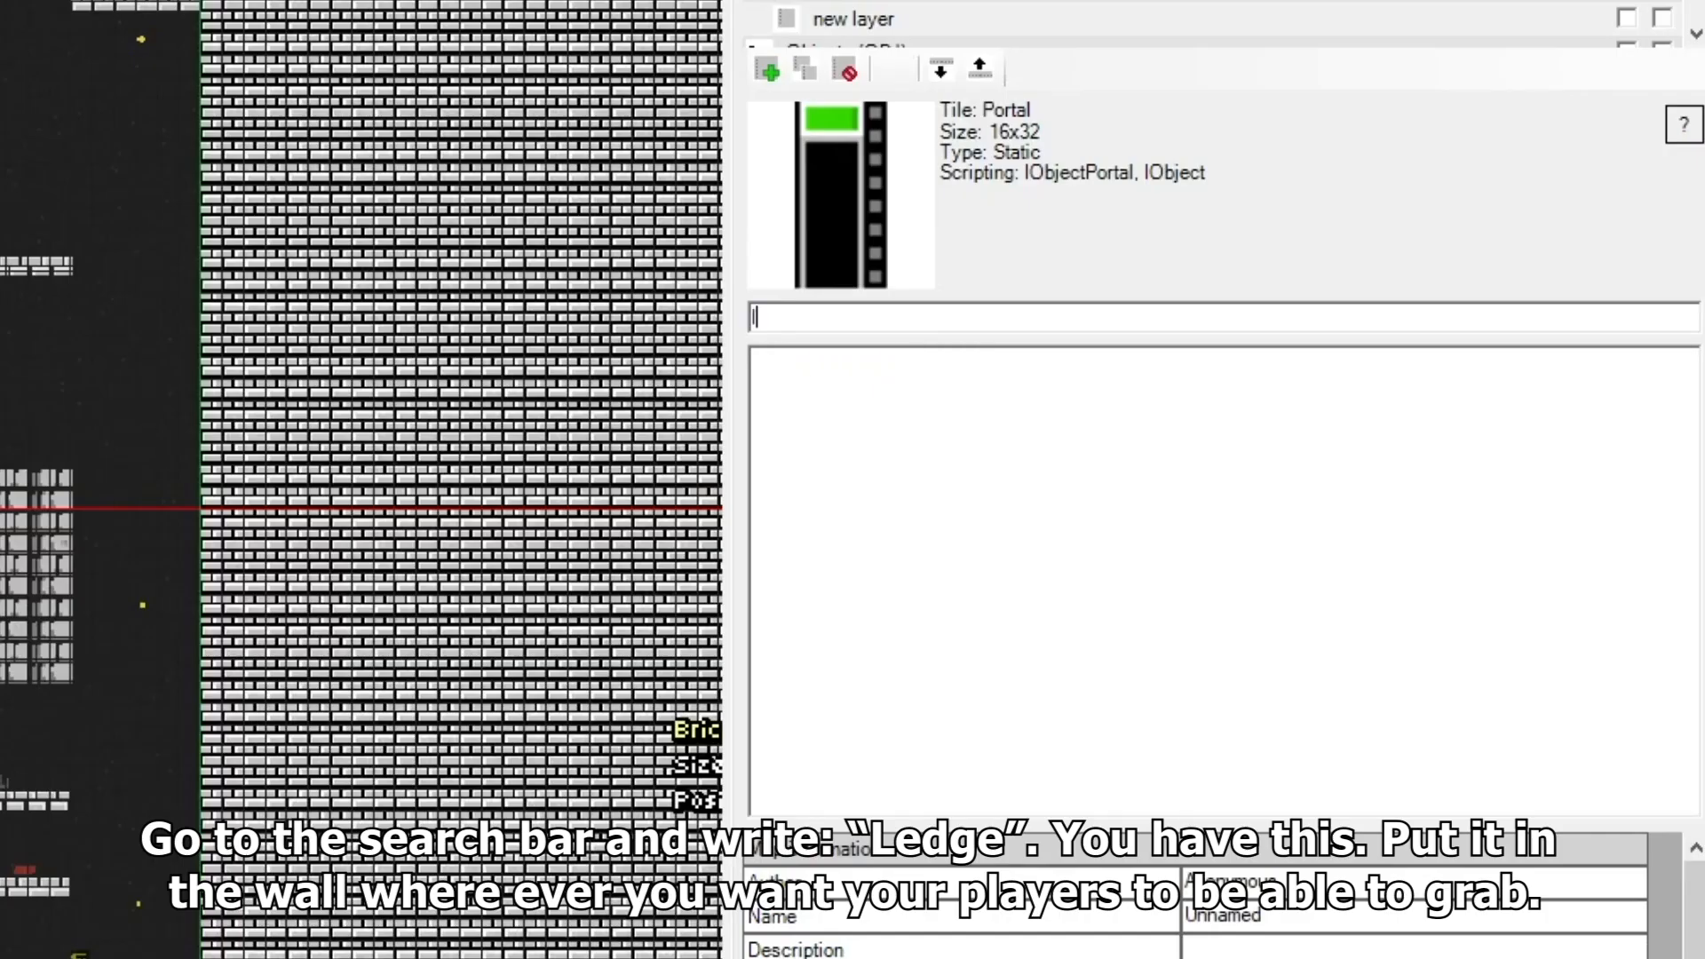
- Place three LedgeGrab tiles at intervals up the inner edge of the tall right-hand brick wall and play-test grabbing them
type("ledge")
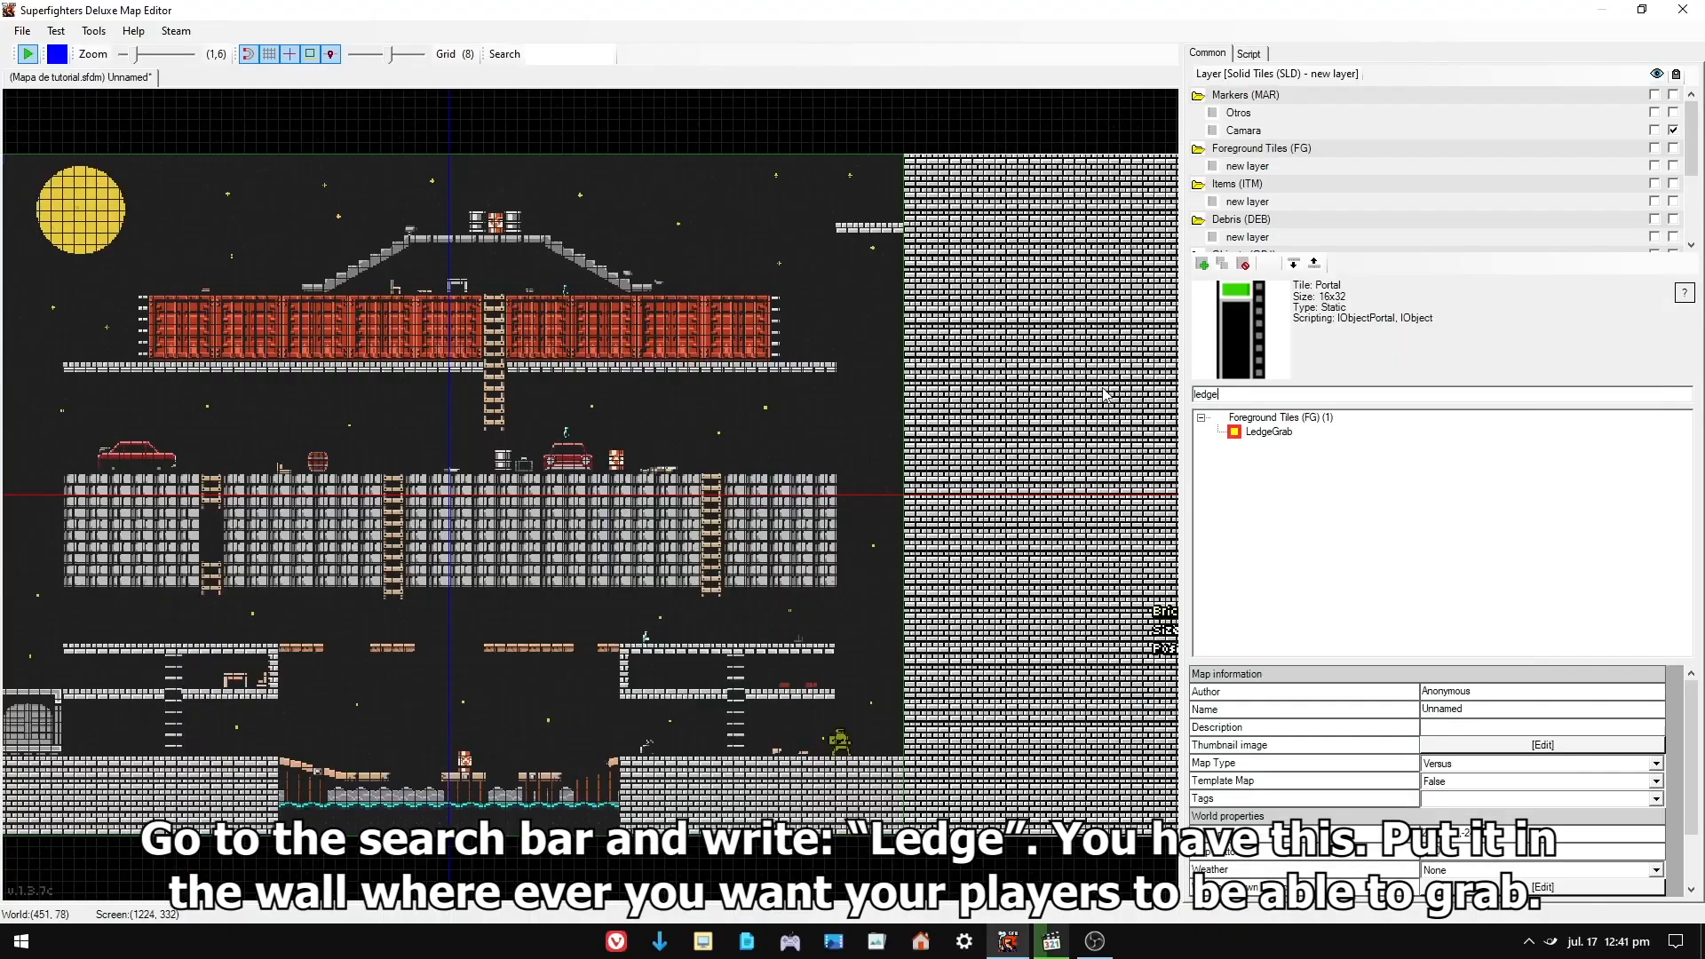
left_click(1269, 434)
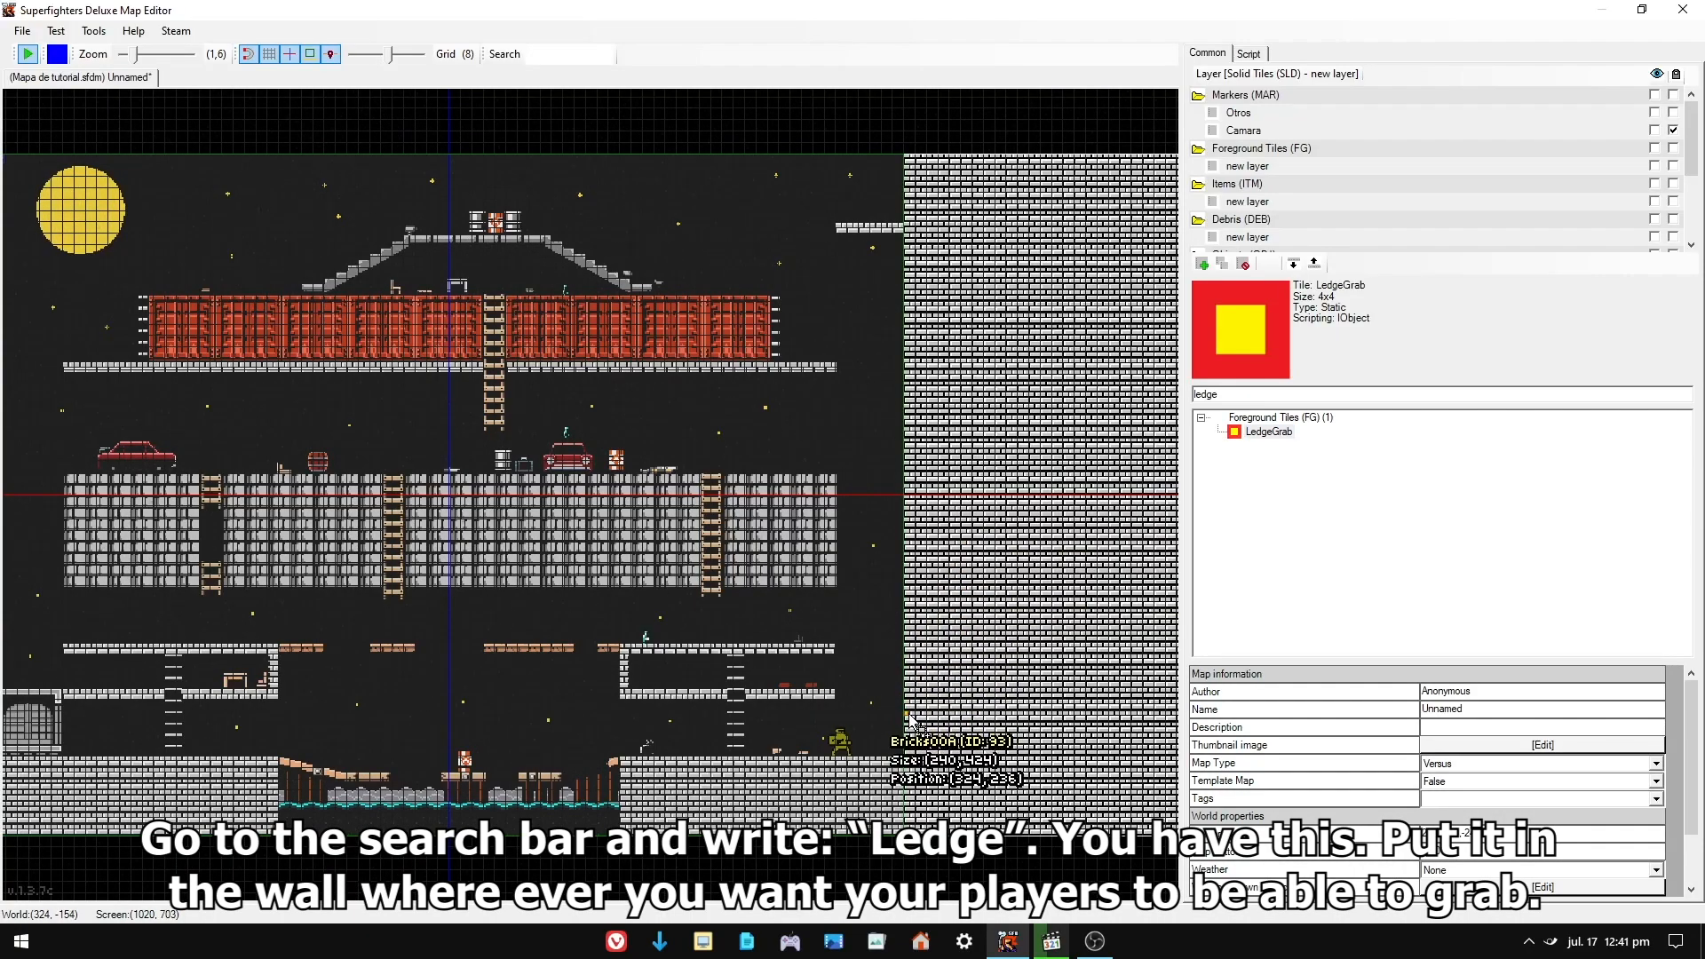
left_click(911, 720)
scroll(880, 675, "up", 5)
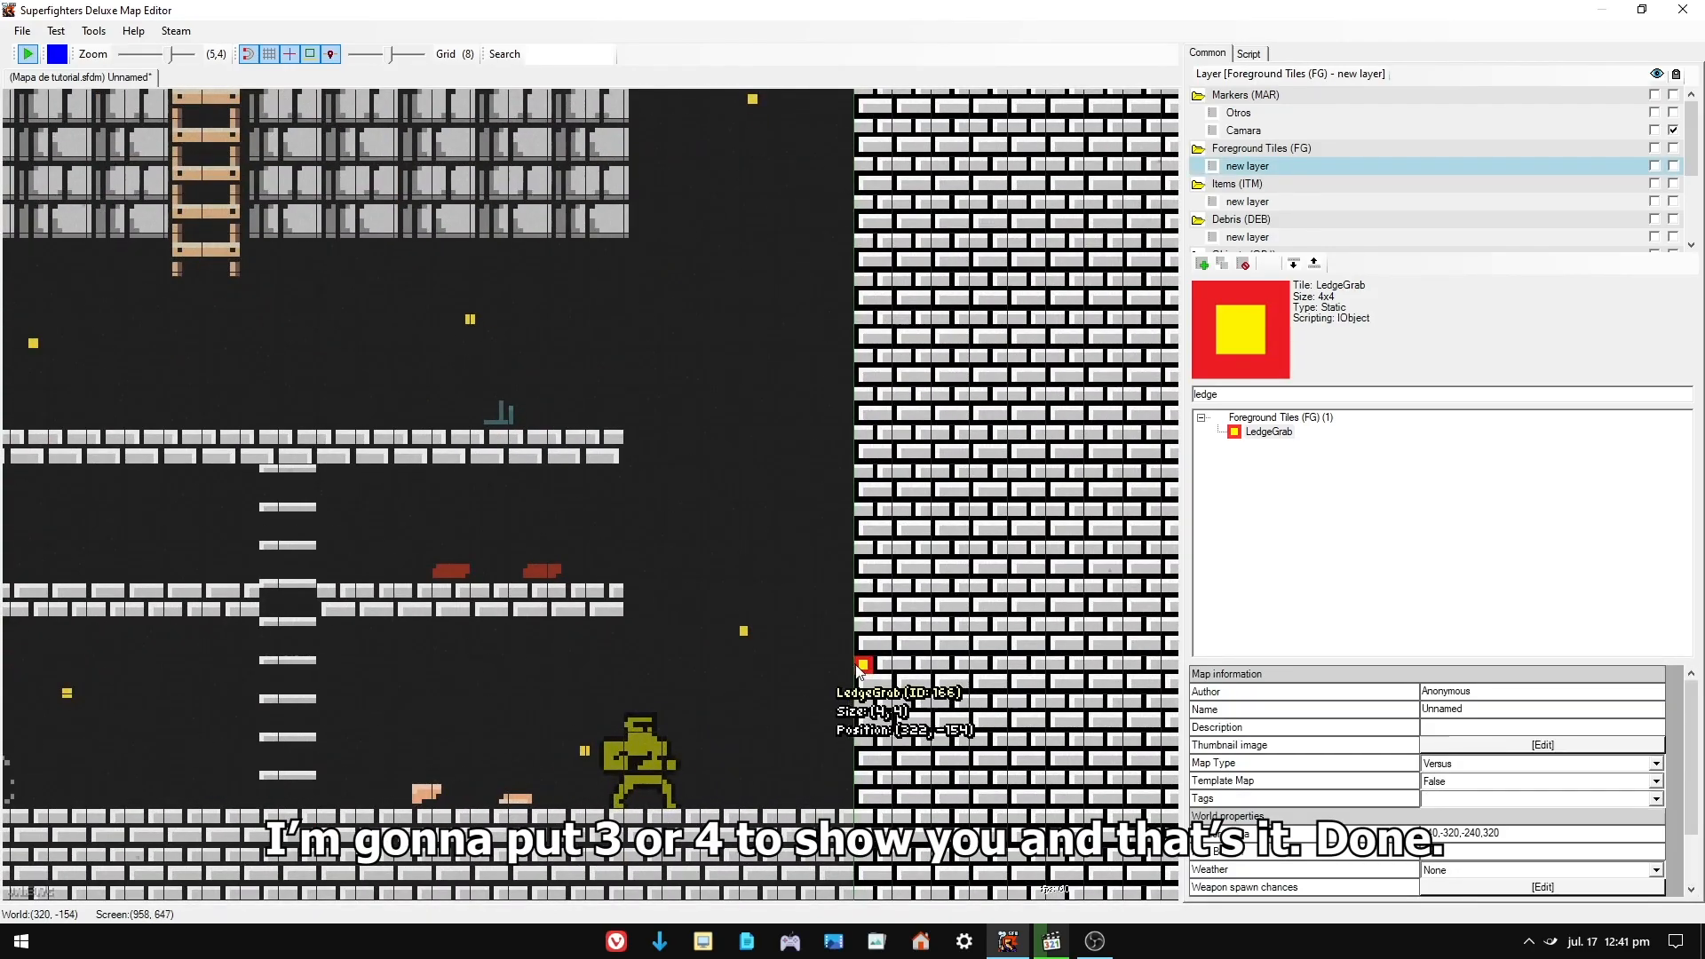
left_click(863, 511)
left_click(853, 391)
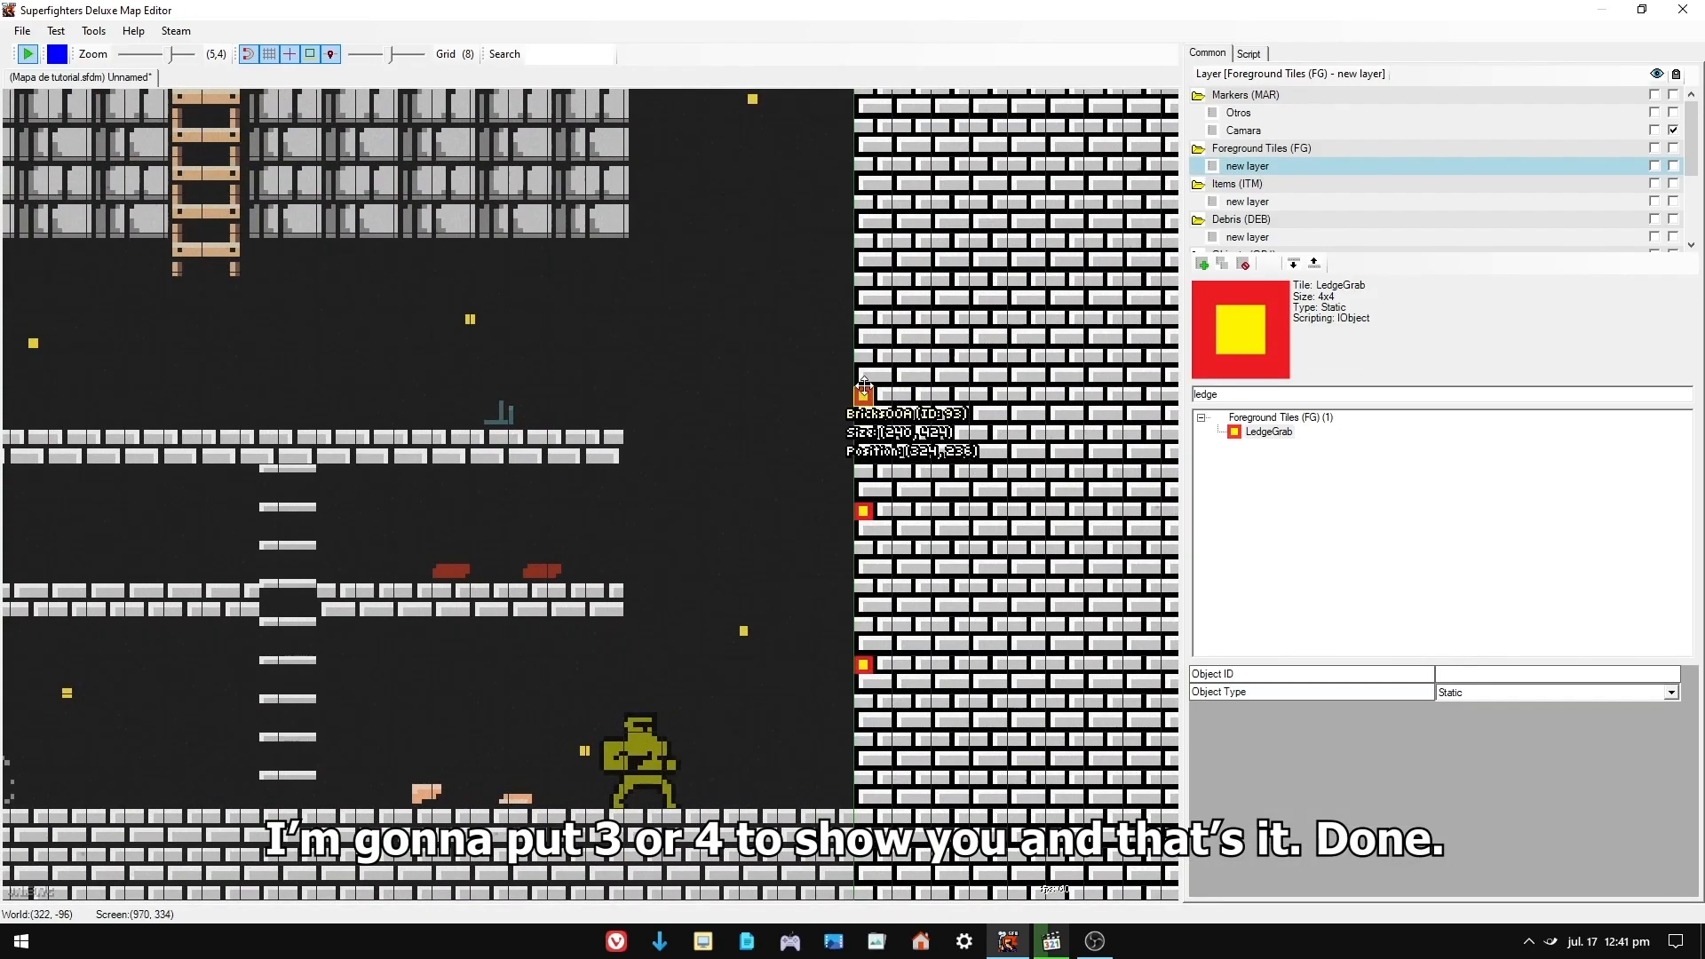
right_click(817, 359)
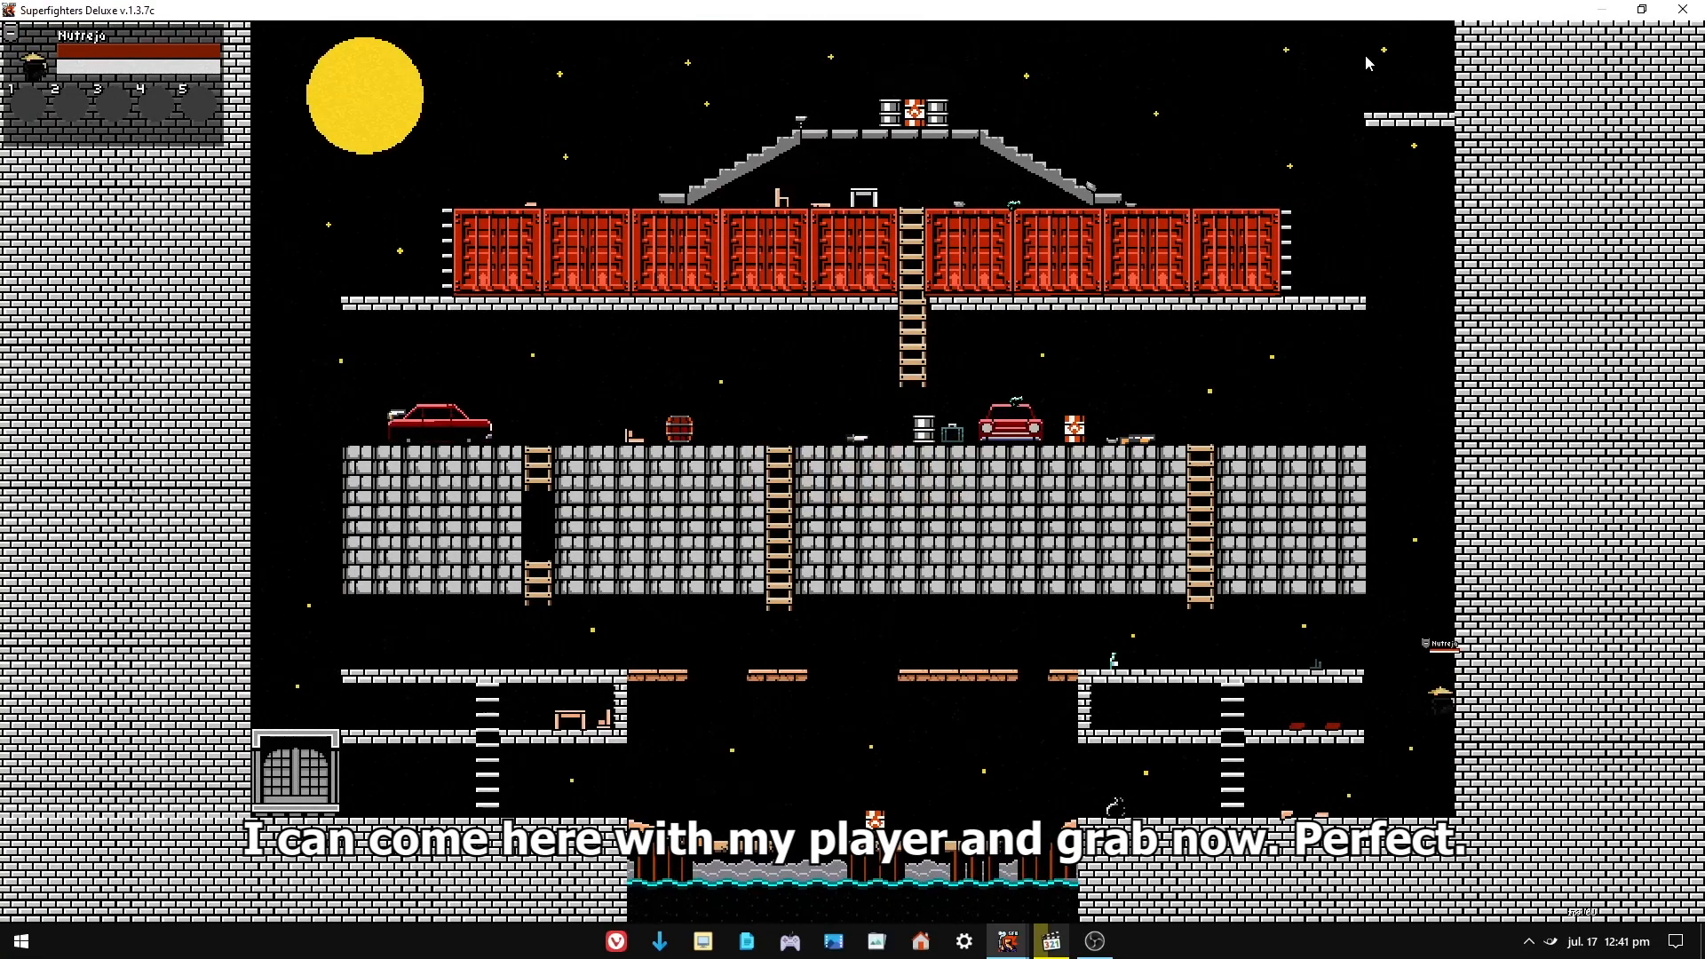
key("Up")
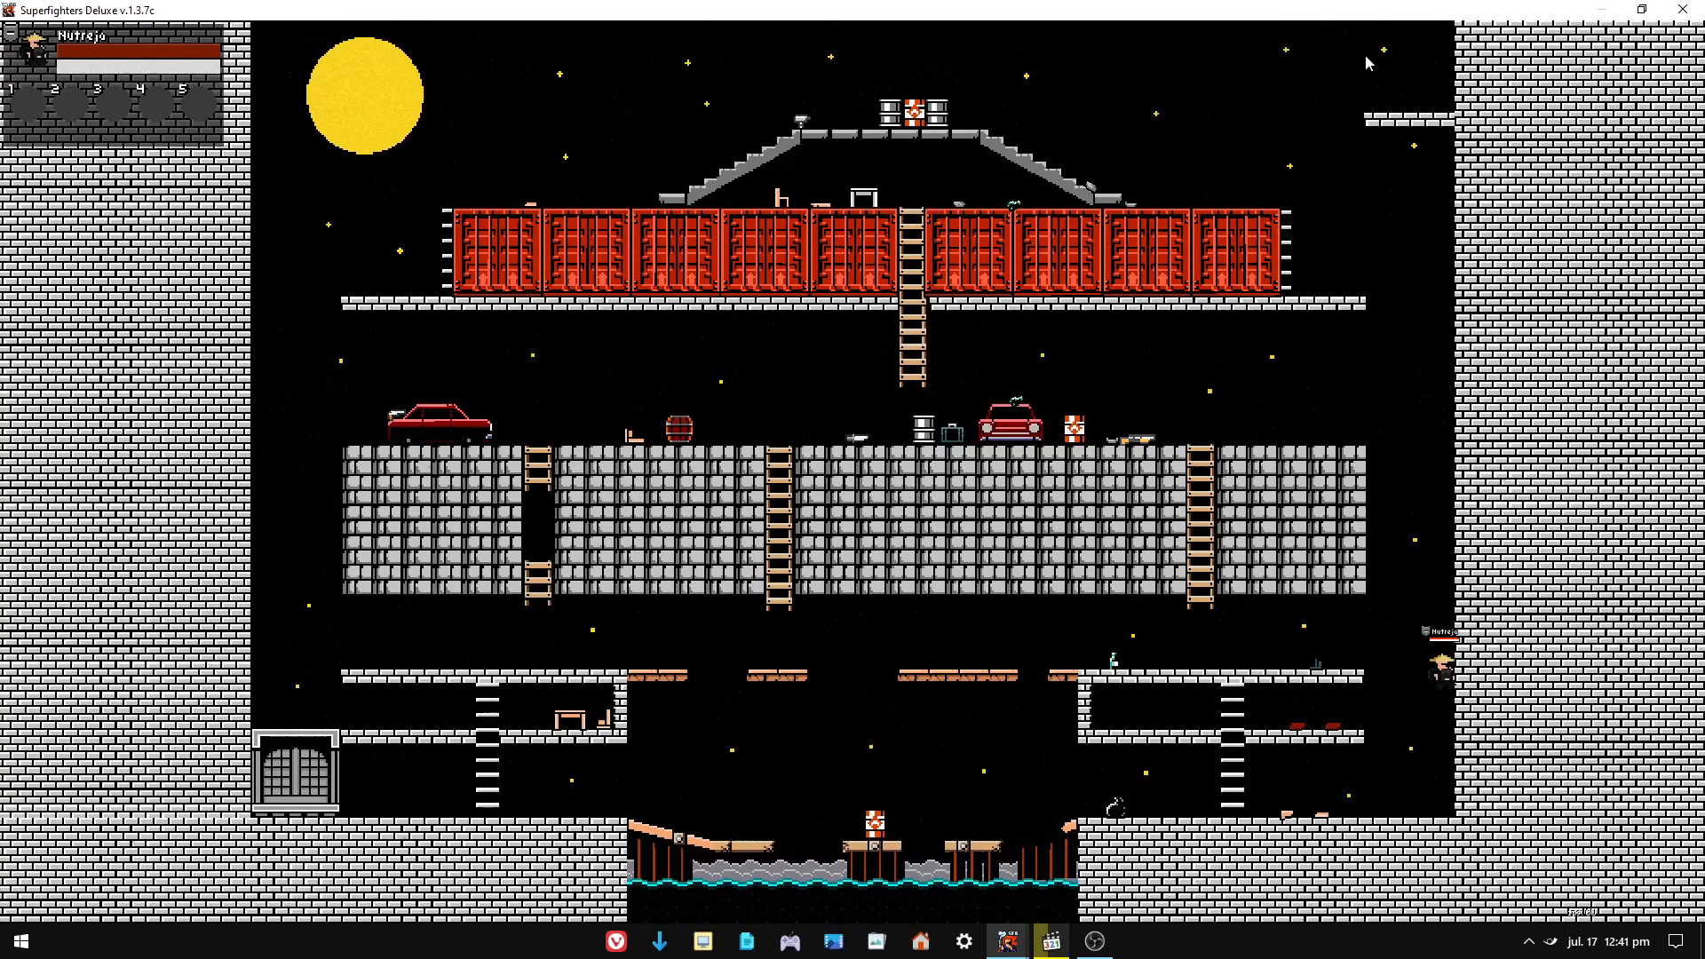
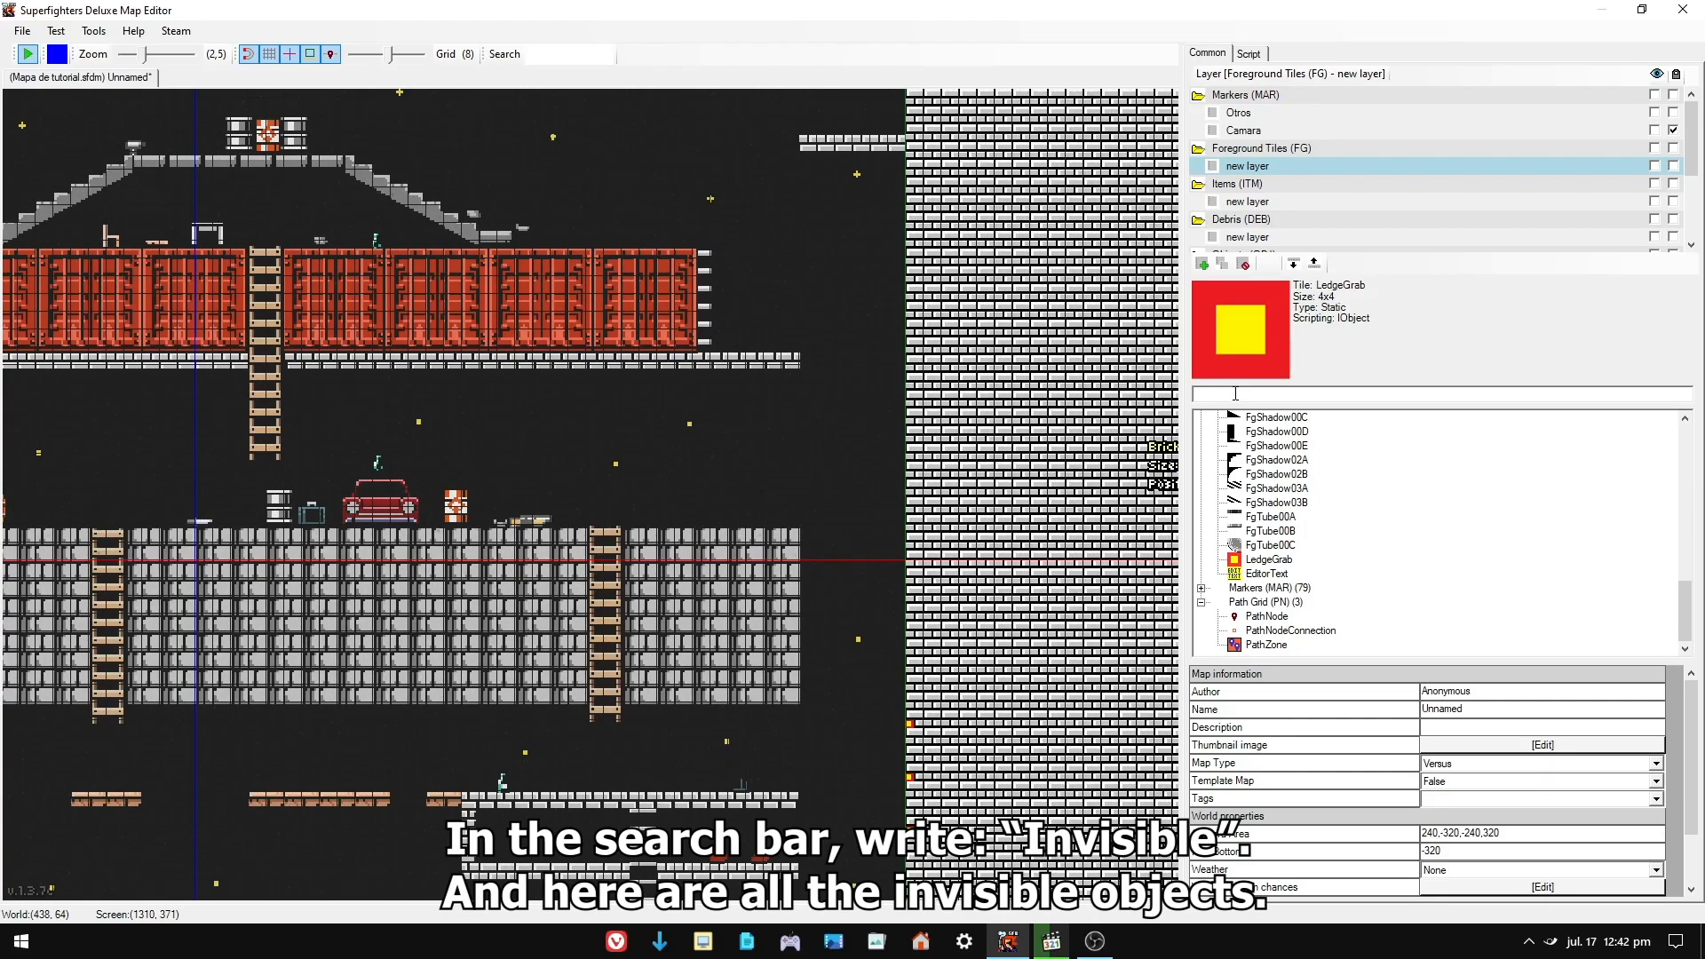
- Place an InvisibleBlock above the right end of the stone platform and stretch it to about five by two tiles
type("invis")
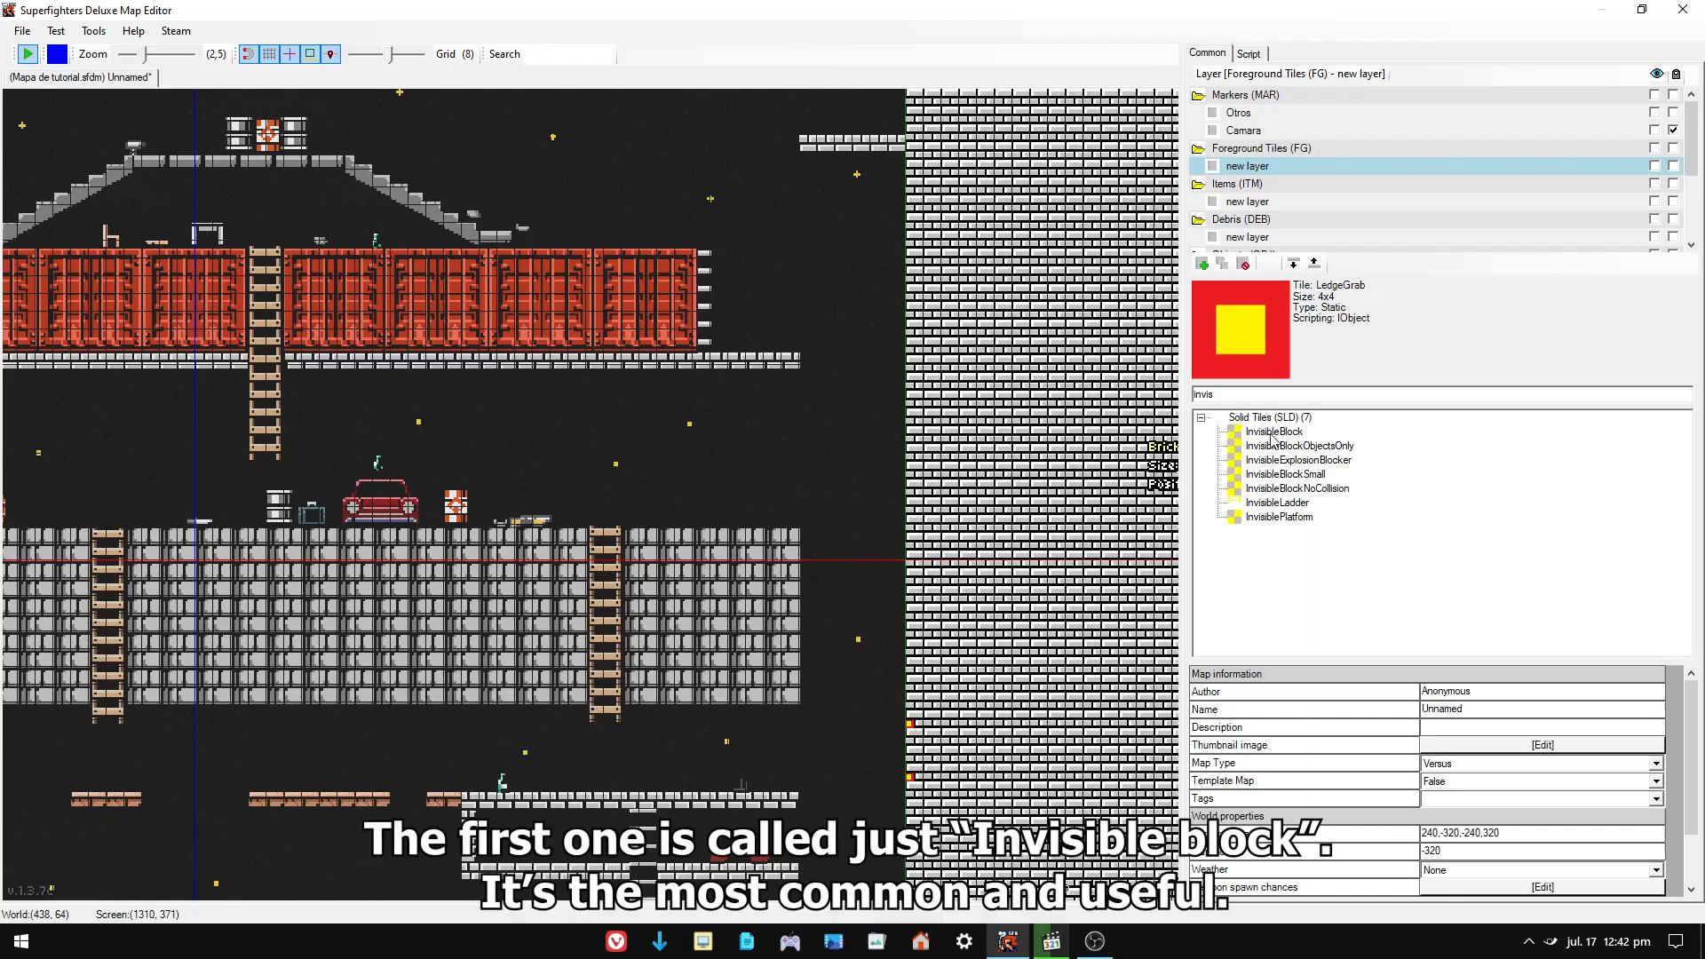
left_click(397, 298)
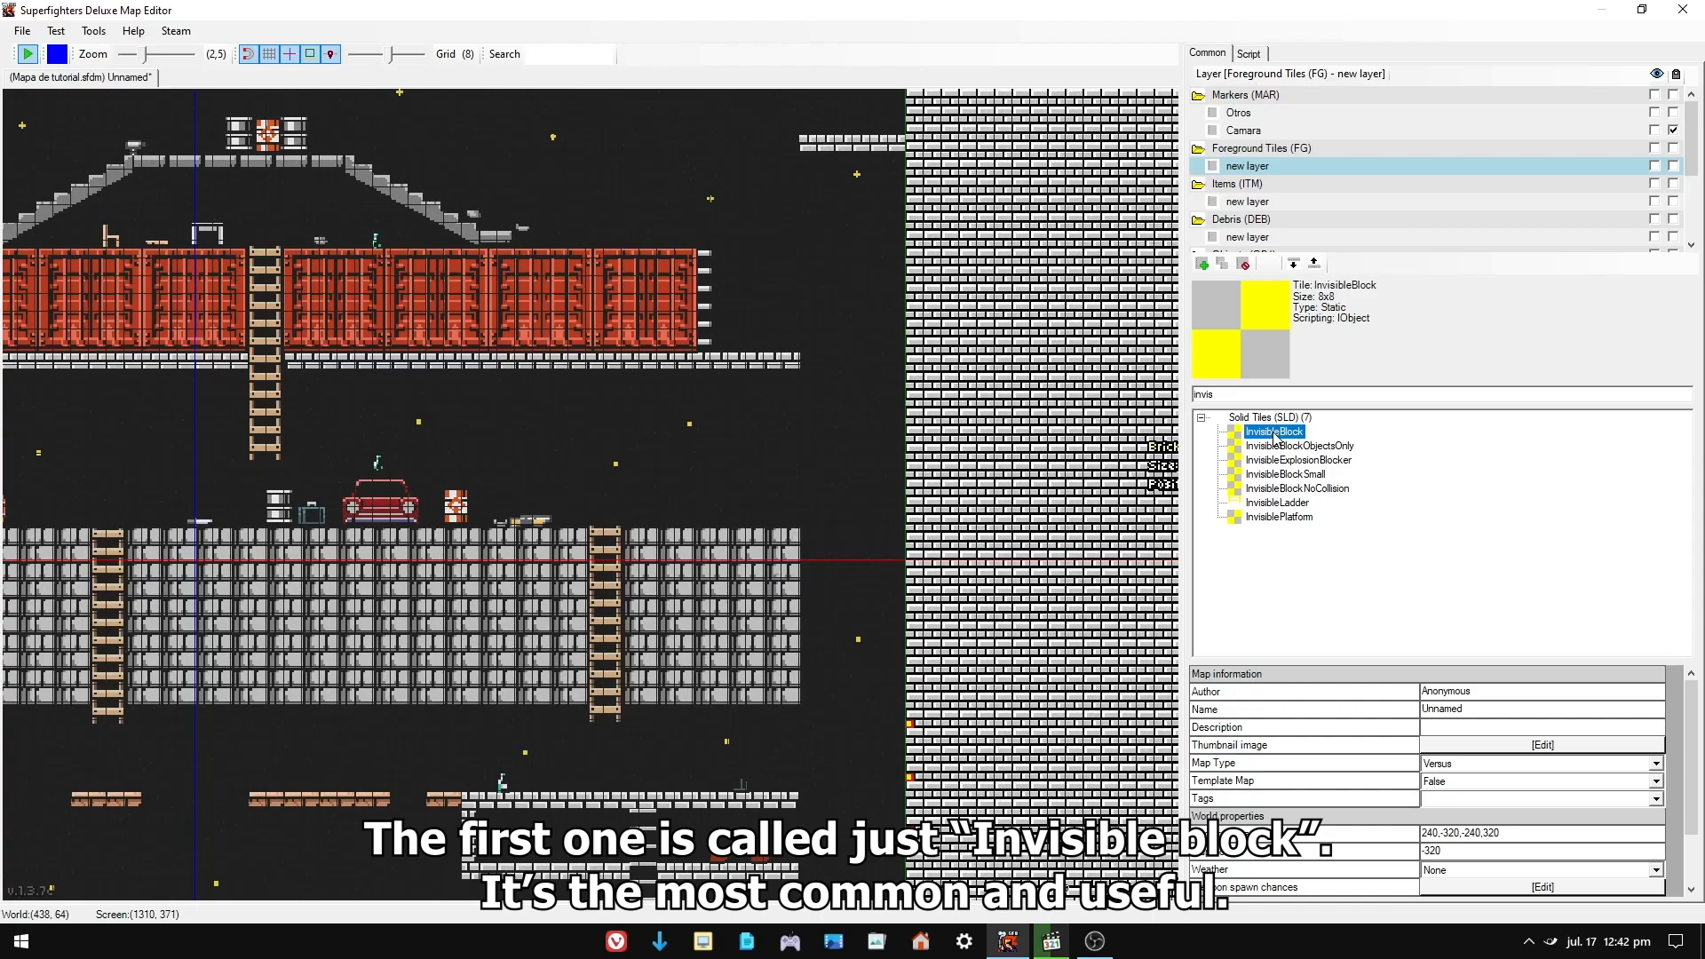
left_click_drag(1275, 435, 884, 520)
scroll(693, 494, "up", 2)
scroll(693, 494, "up", 4)
left_click(940, 498)
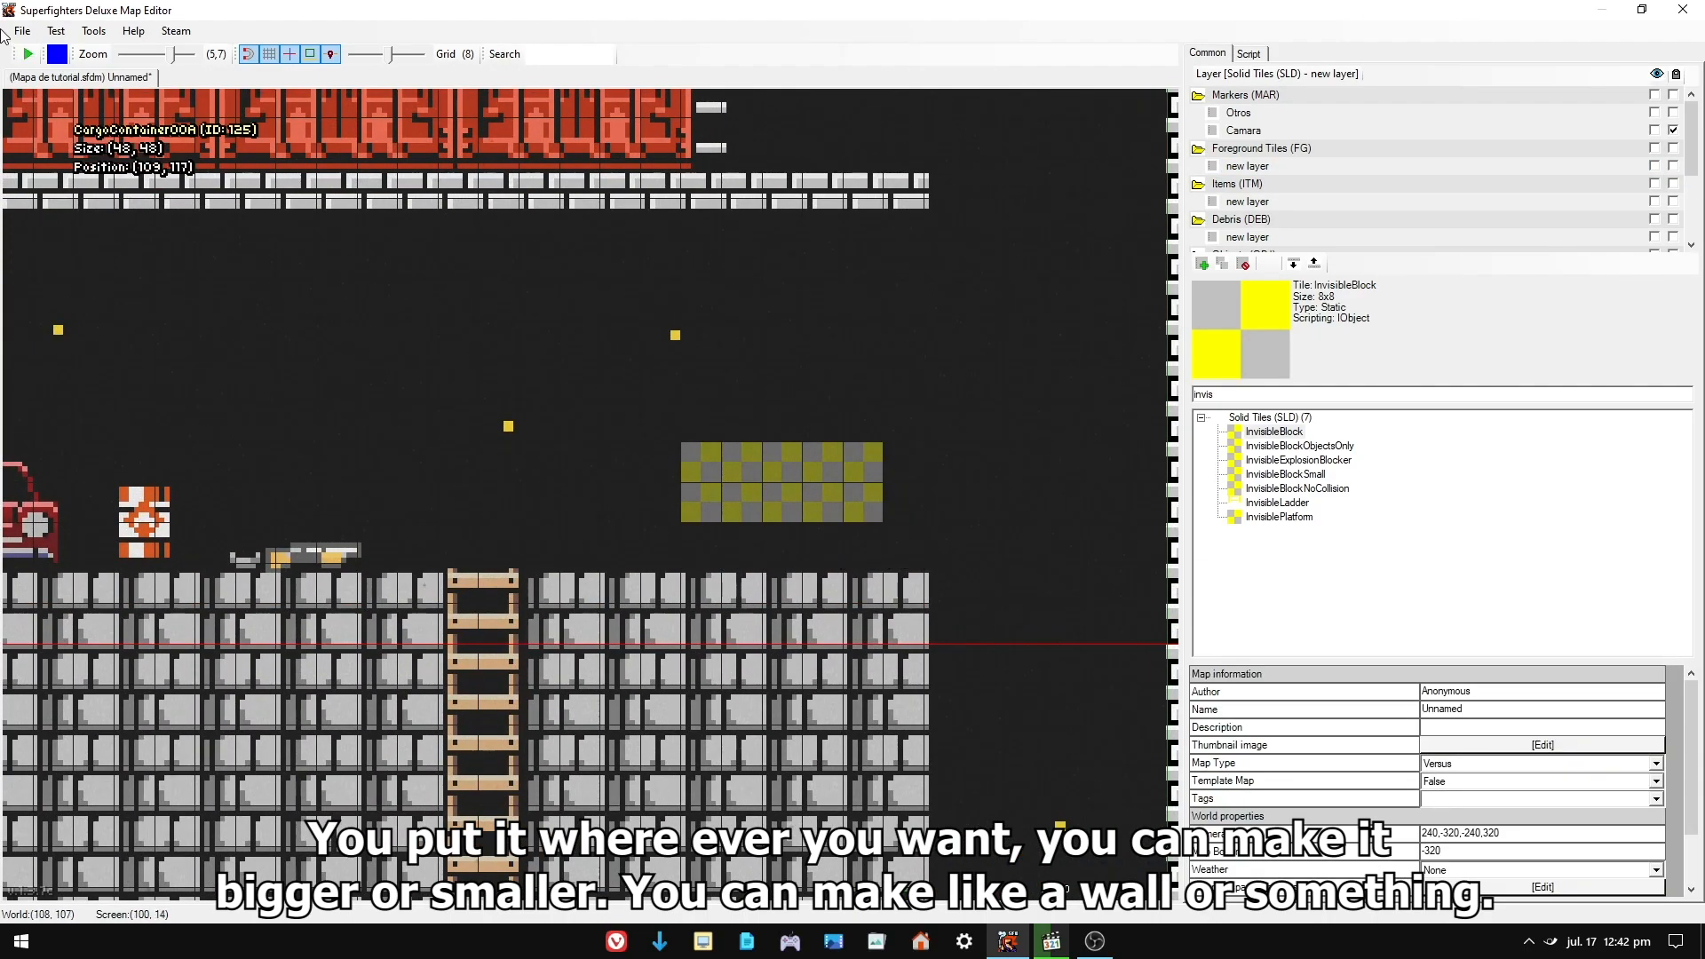
- Play-test the InvisibleBlock by jumping against it and firing the pump-action shotgun at it
left_click(26, 55)
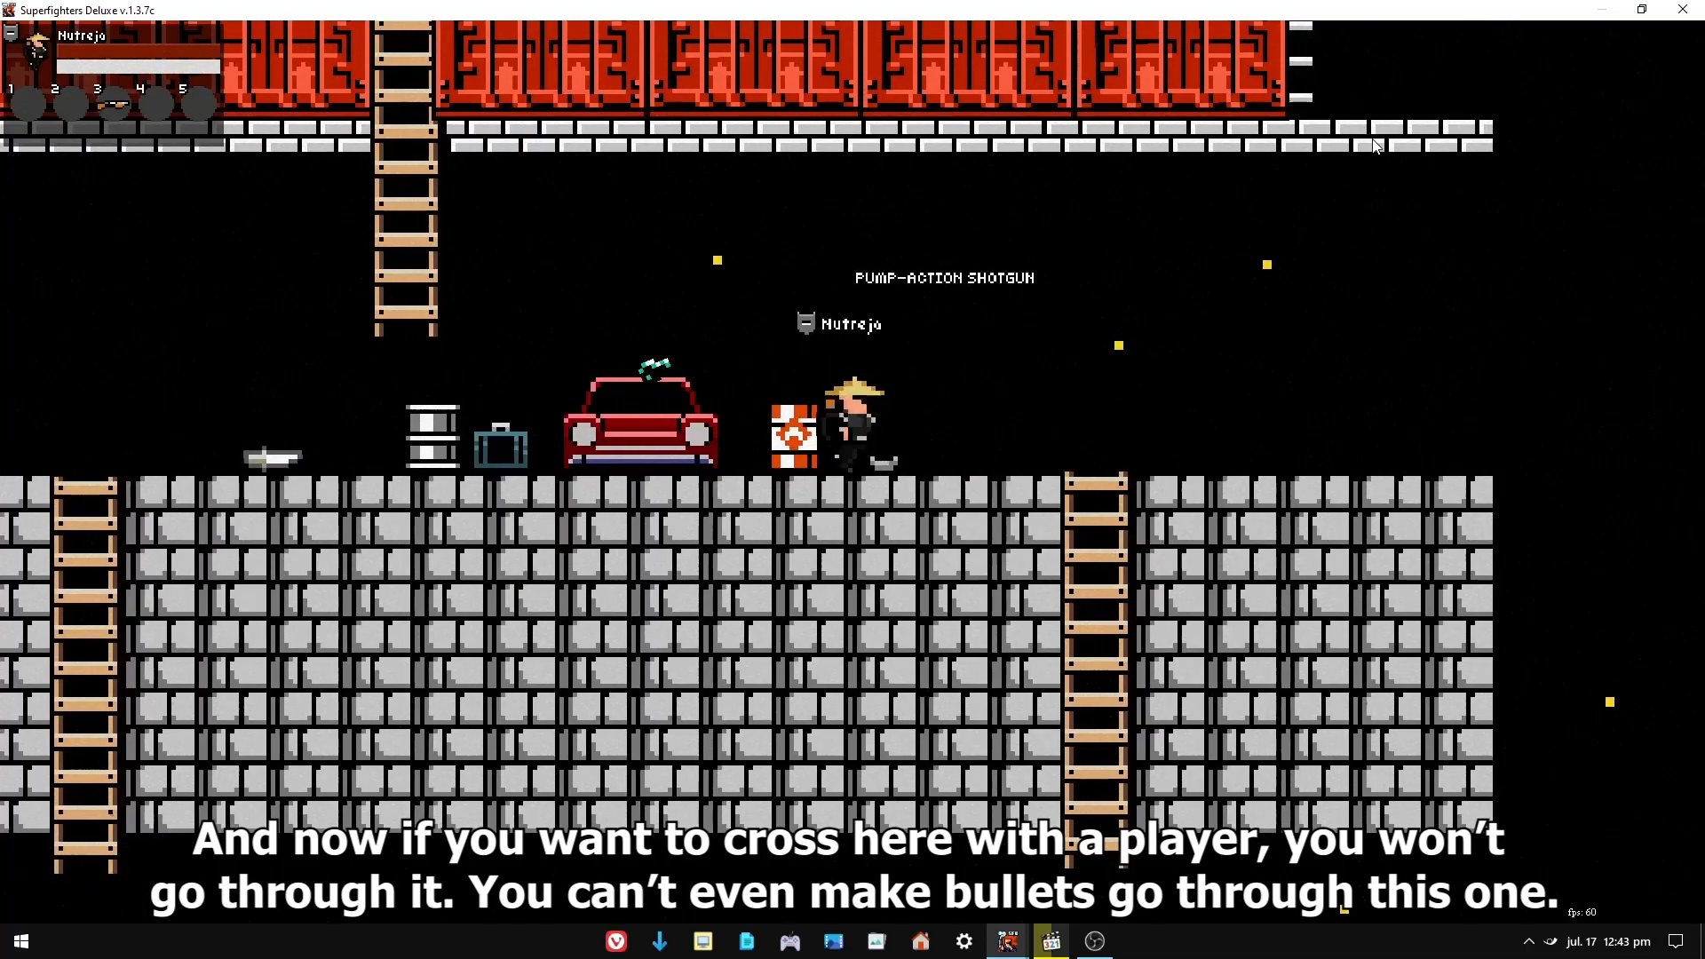
key("Right")
key("Up")
key("Up")
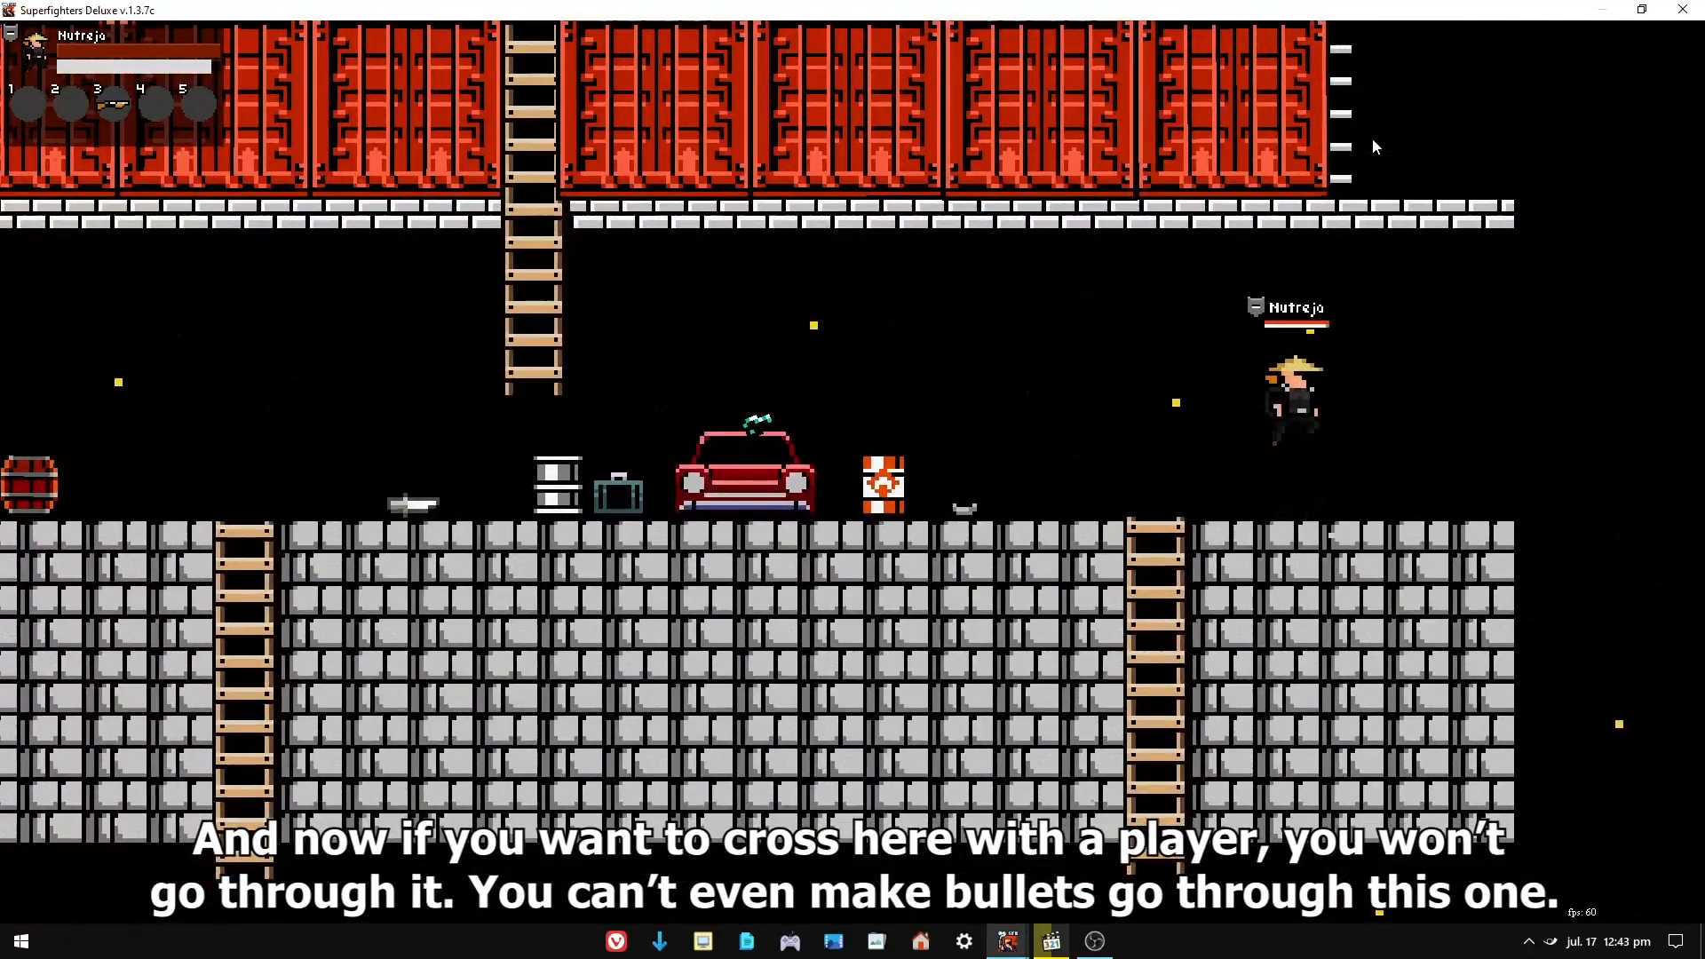
key("Right")
key("Left")
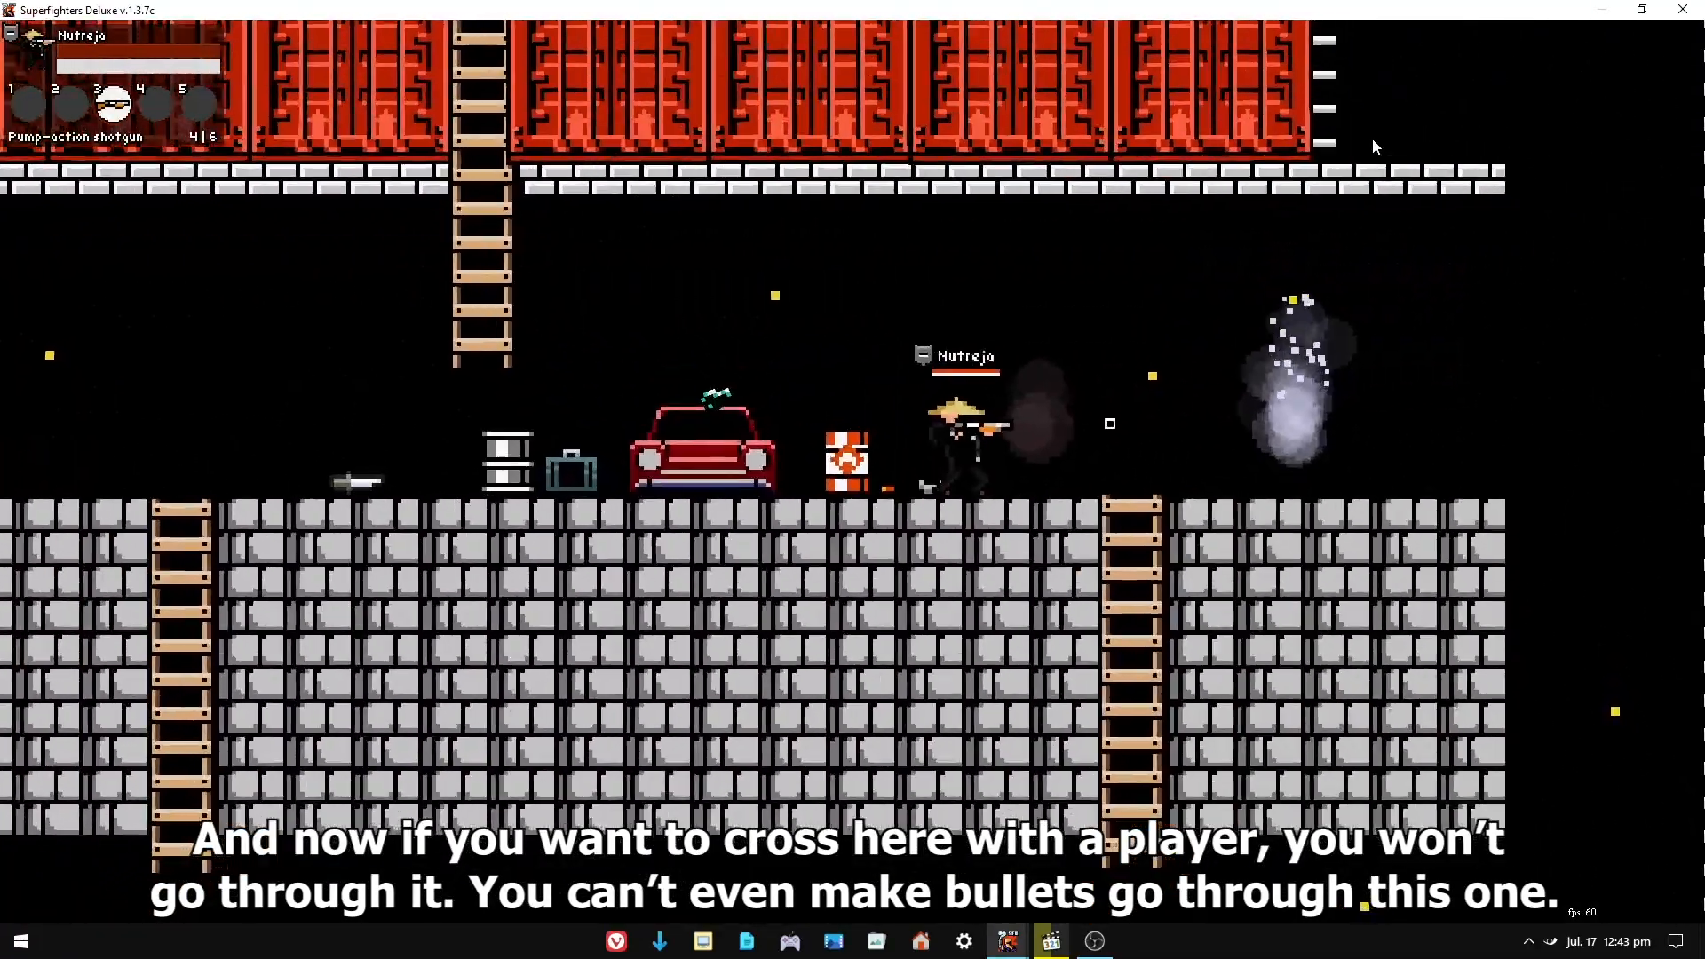
key("Right")
key("Down")
key("Left")
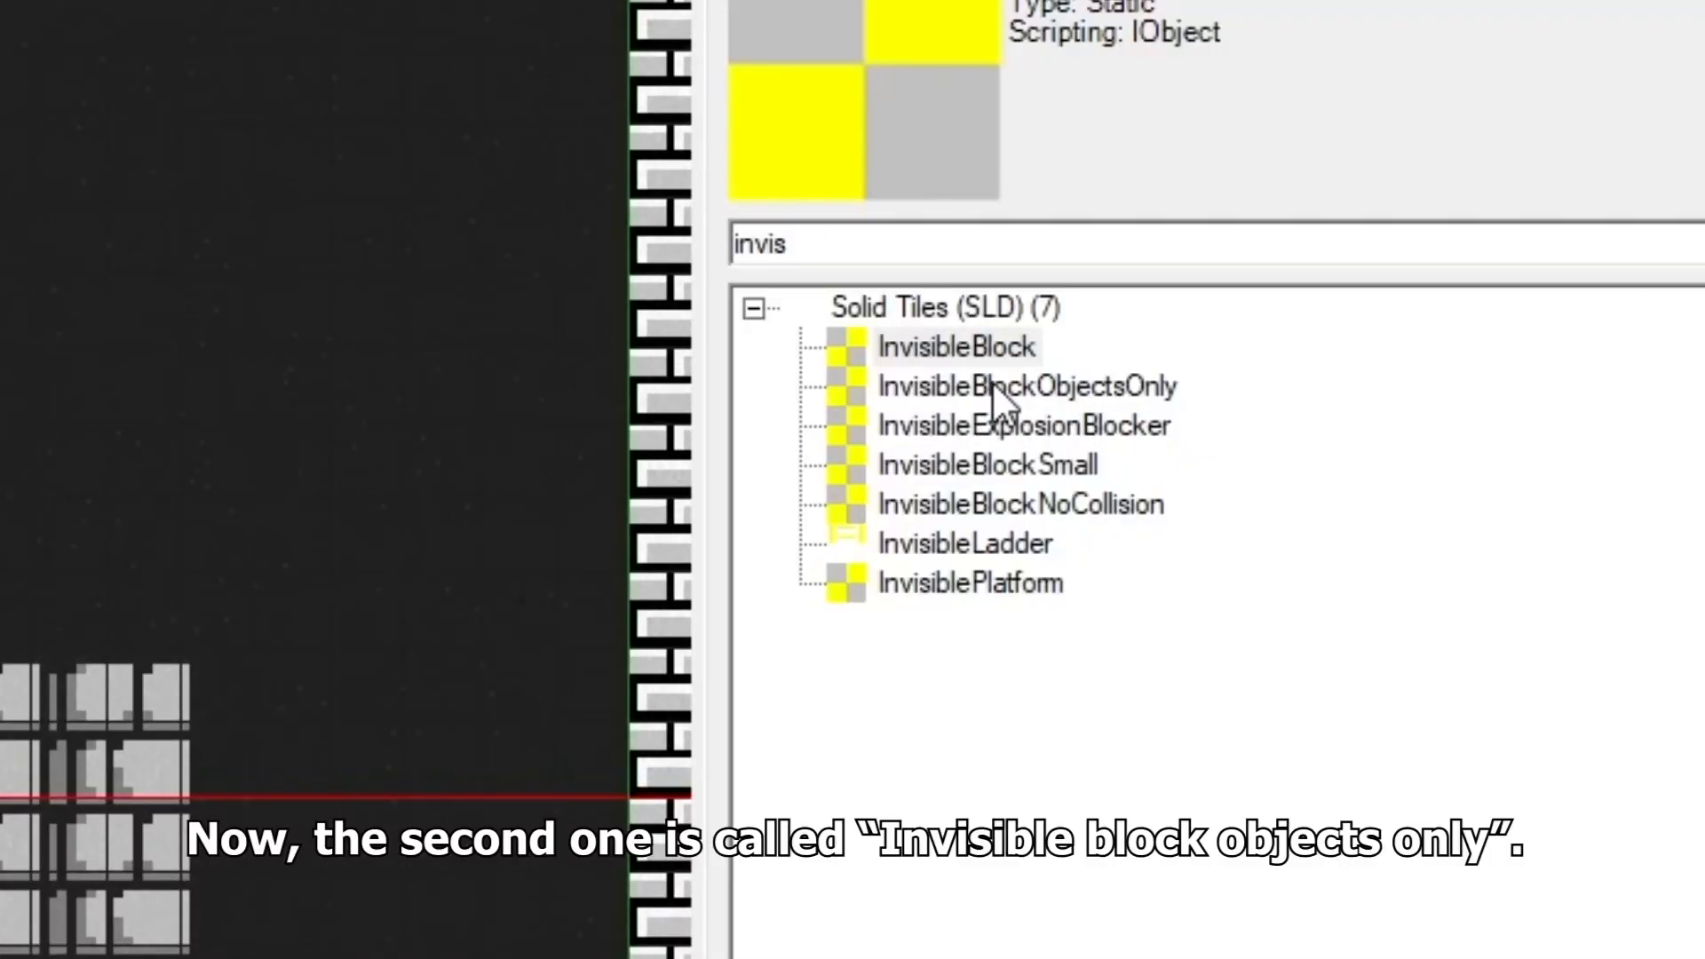
- Place an InvisibleBlockObjectsOnly tile above the right end of the stone platform and stretch it to about five tiles wide
left_click(994, 385)
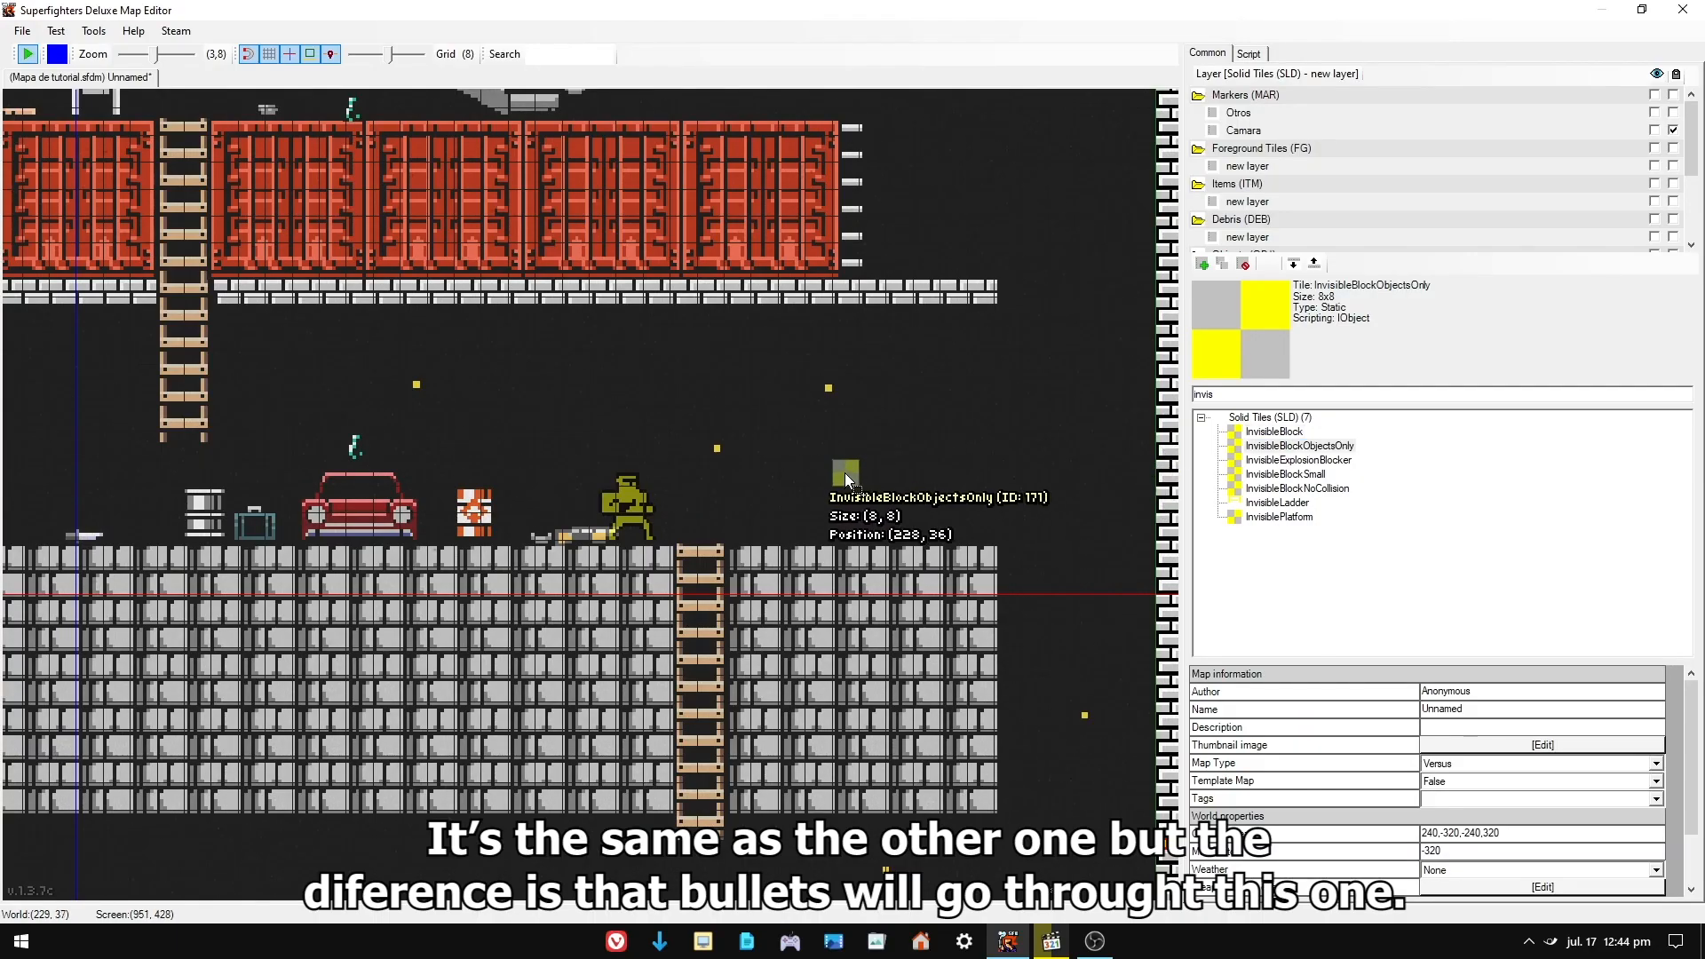
left_click(845, 497)
left_click_drag(862, 499, 922, 481)
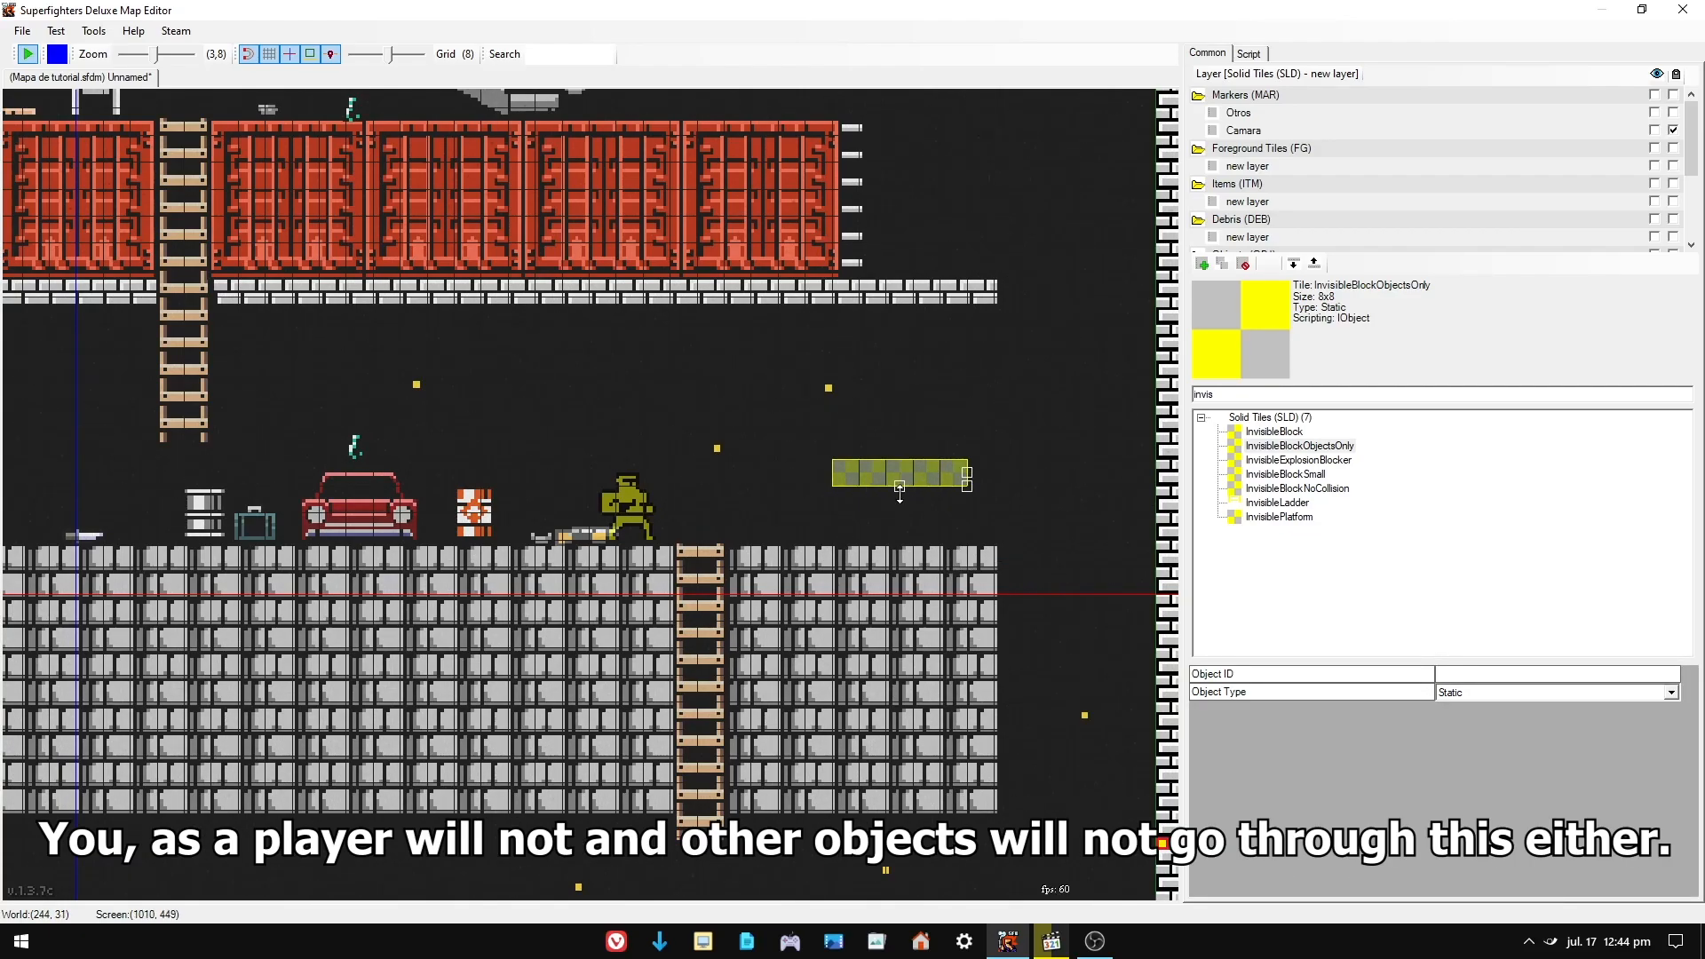
- Play-test the InvisibleBlockObjectsOnly strip by jumping onto it and shooting at it with the pump-action shotgun
key("F5")
key("Up")
key("Left")
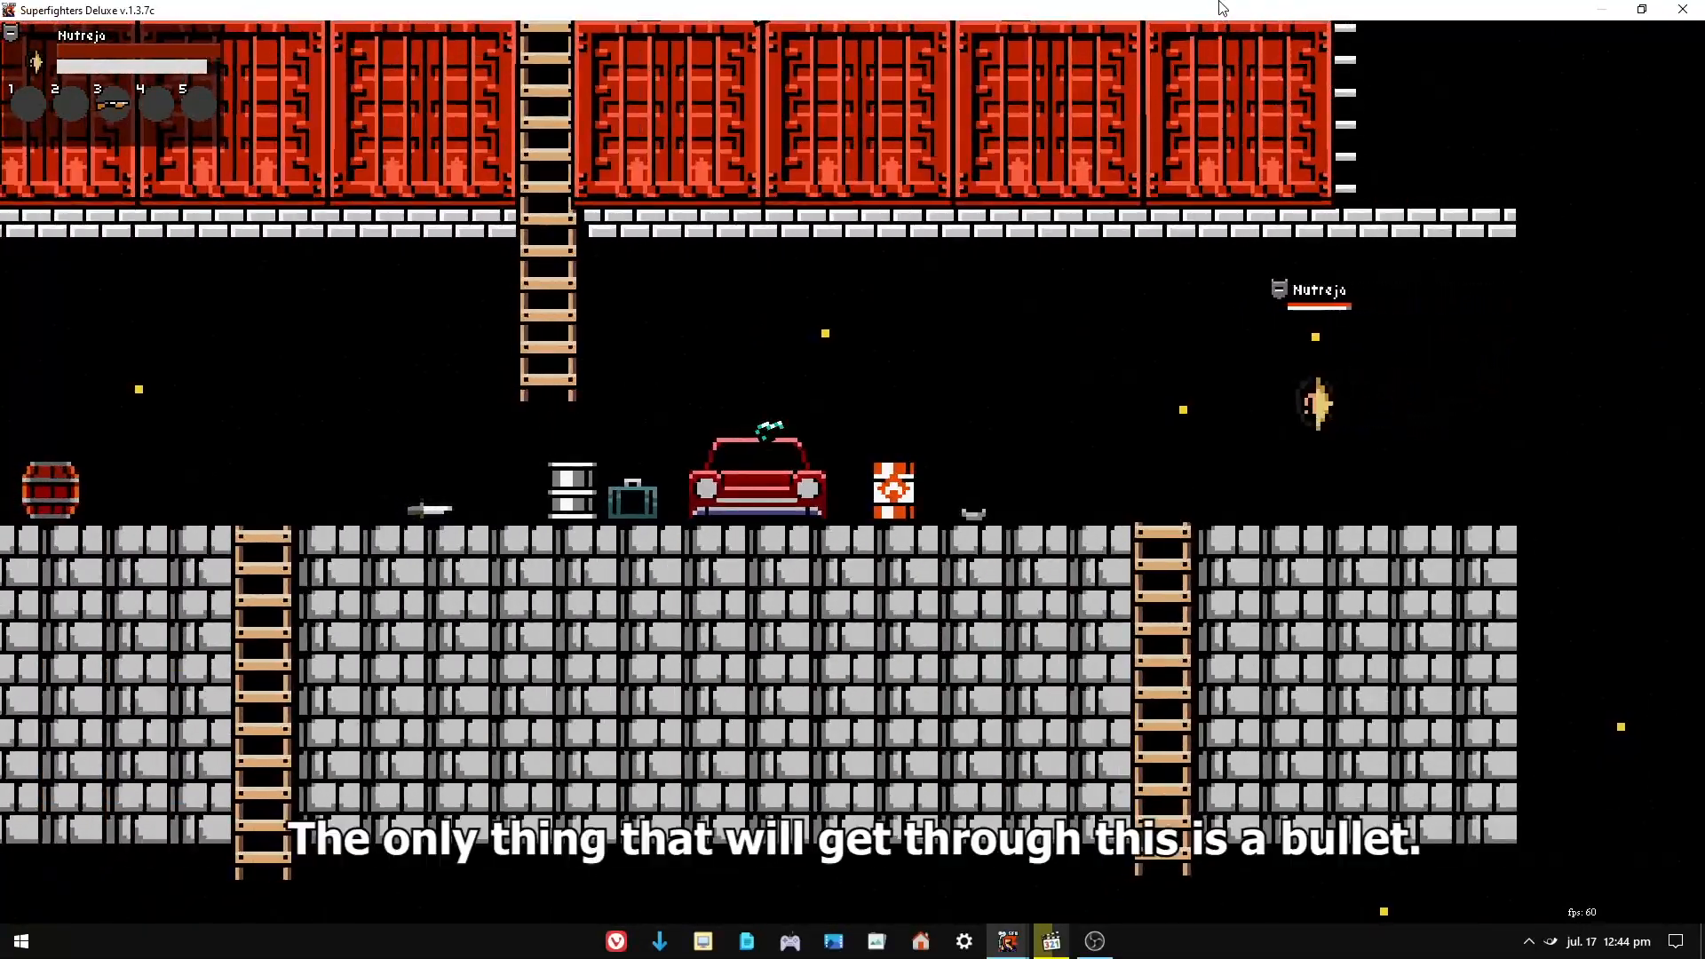
key("Right")
key("Up")
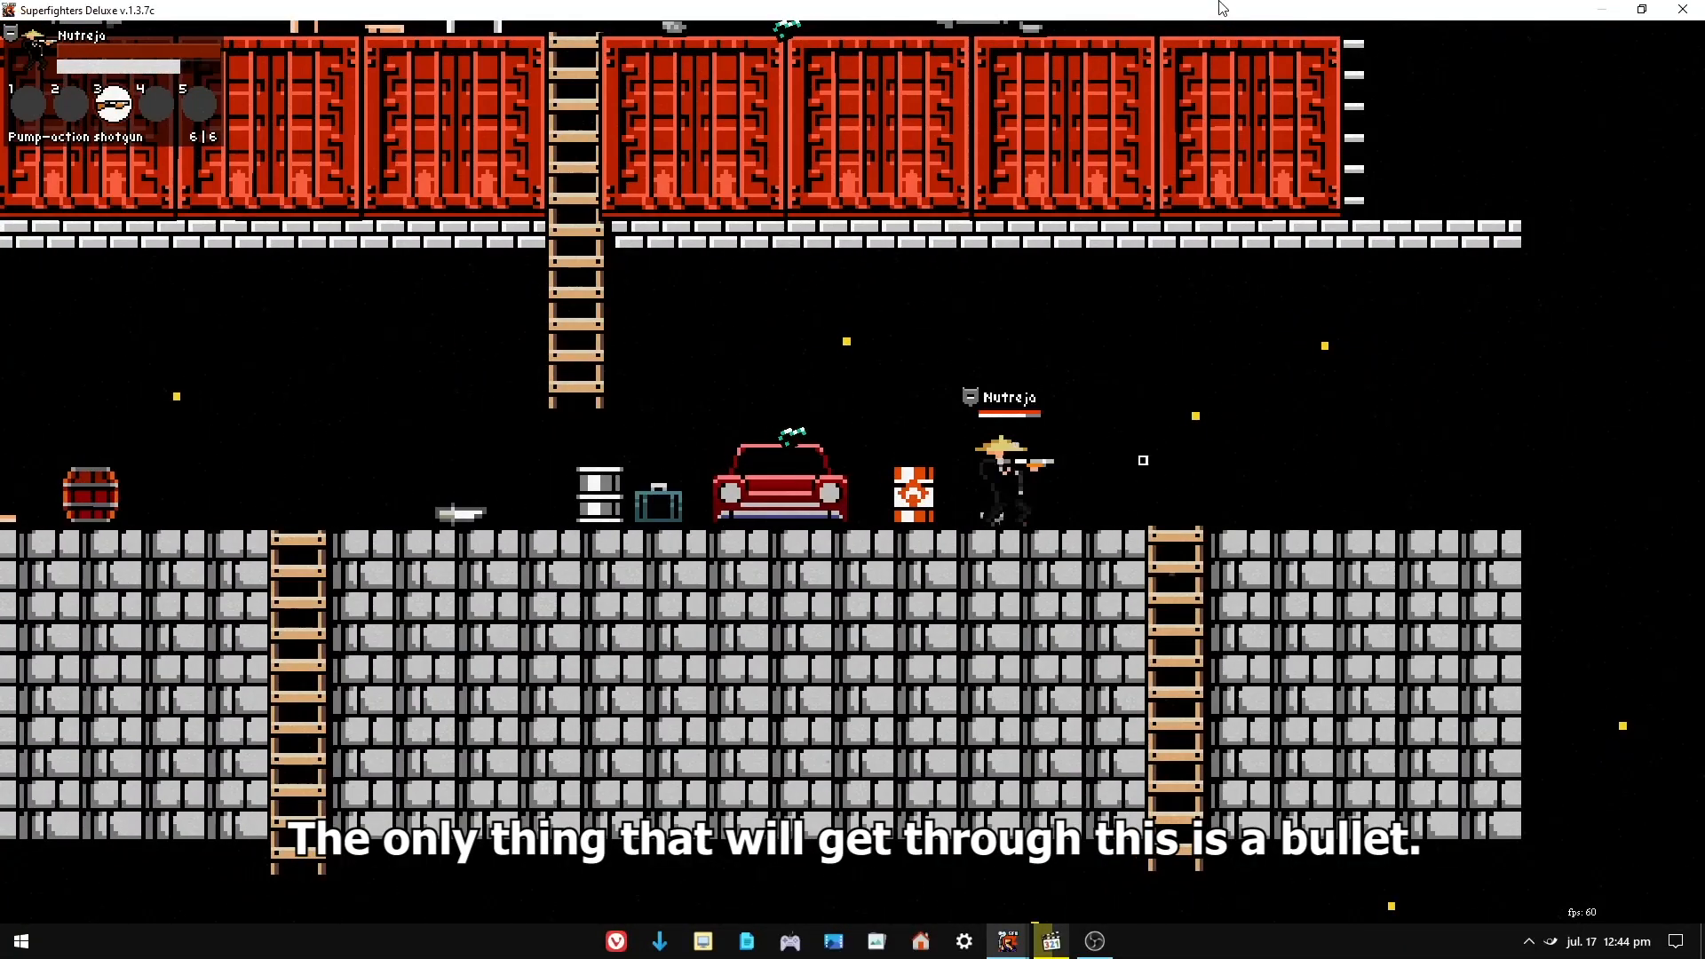
key("a")
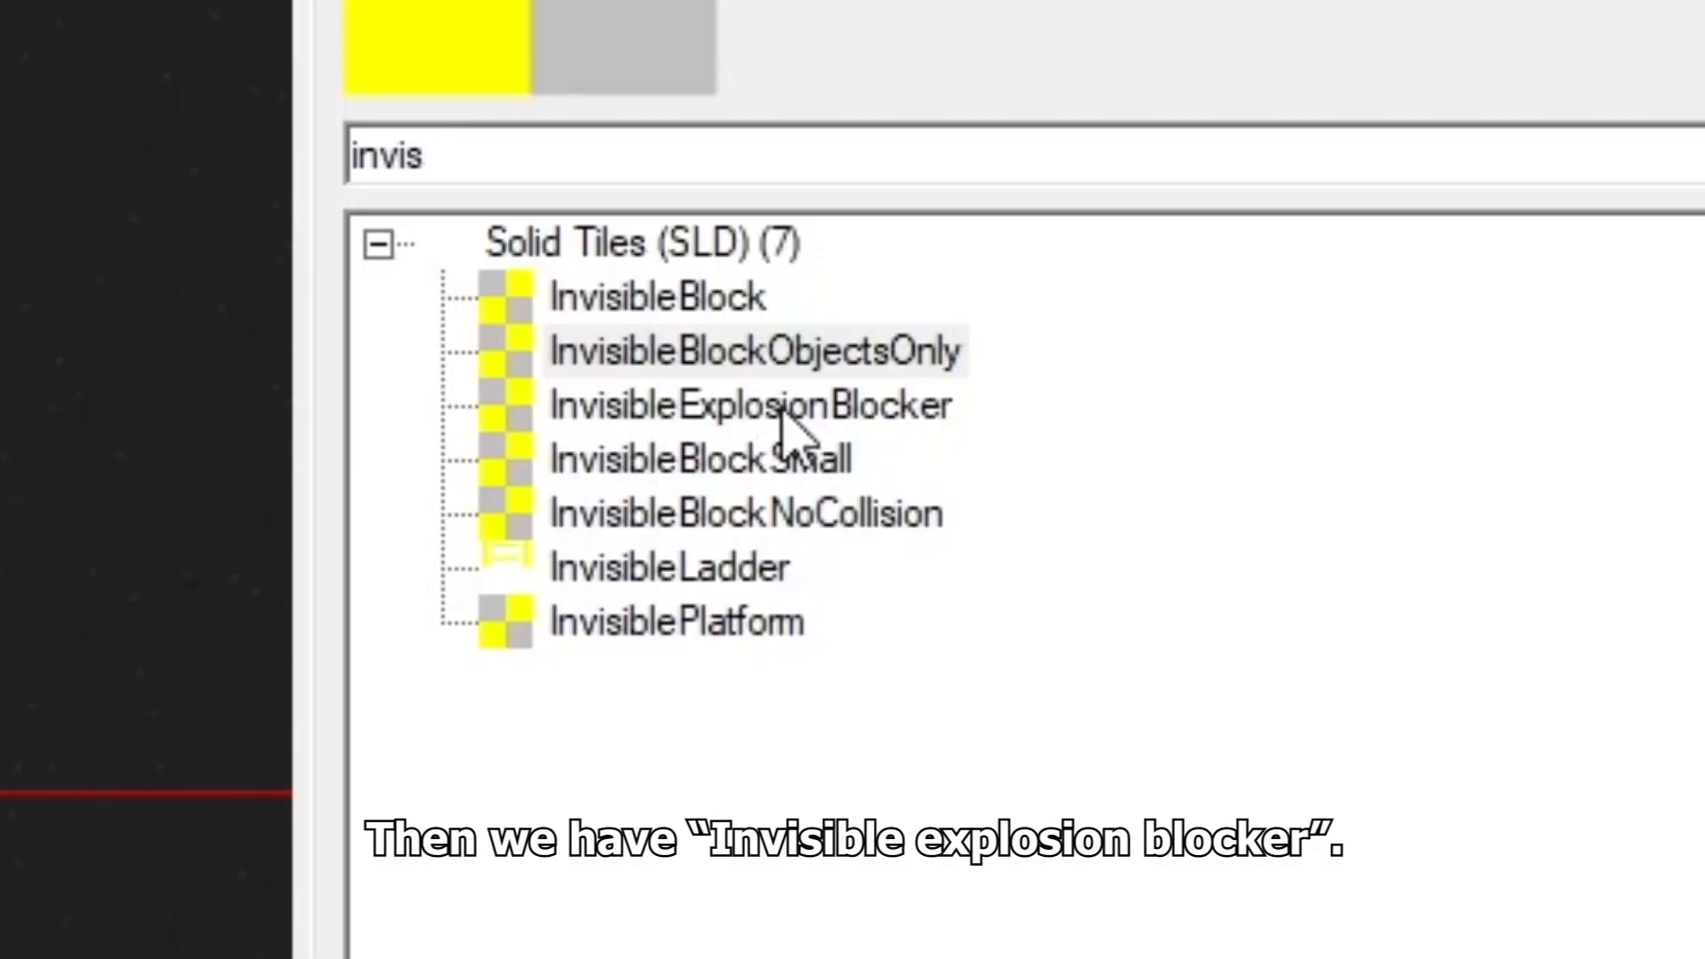
- Place an InvisibleExplosionBlocker stretched to 52 by 20 above the stone platform and move the explosive barrel beside it
left_click(750, 416)
left_click_drag(724, 431, 979, 472)
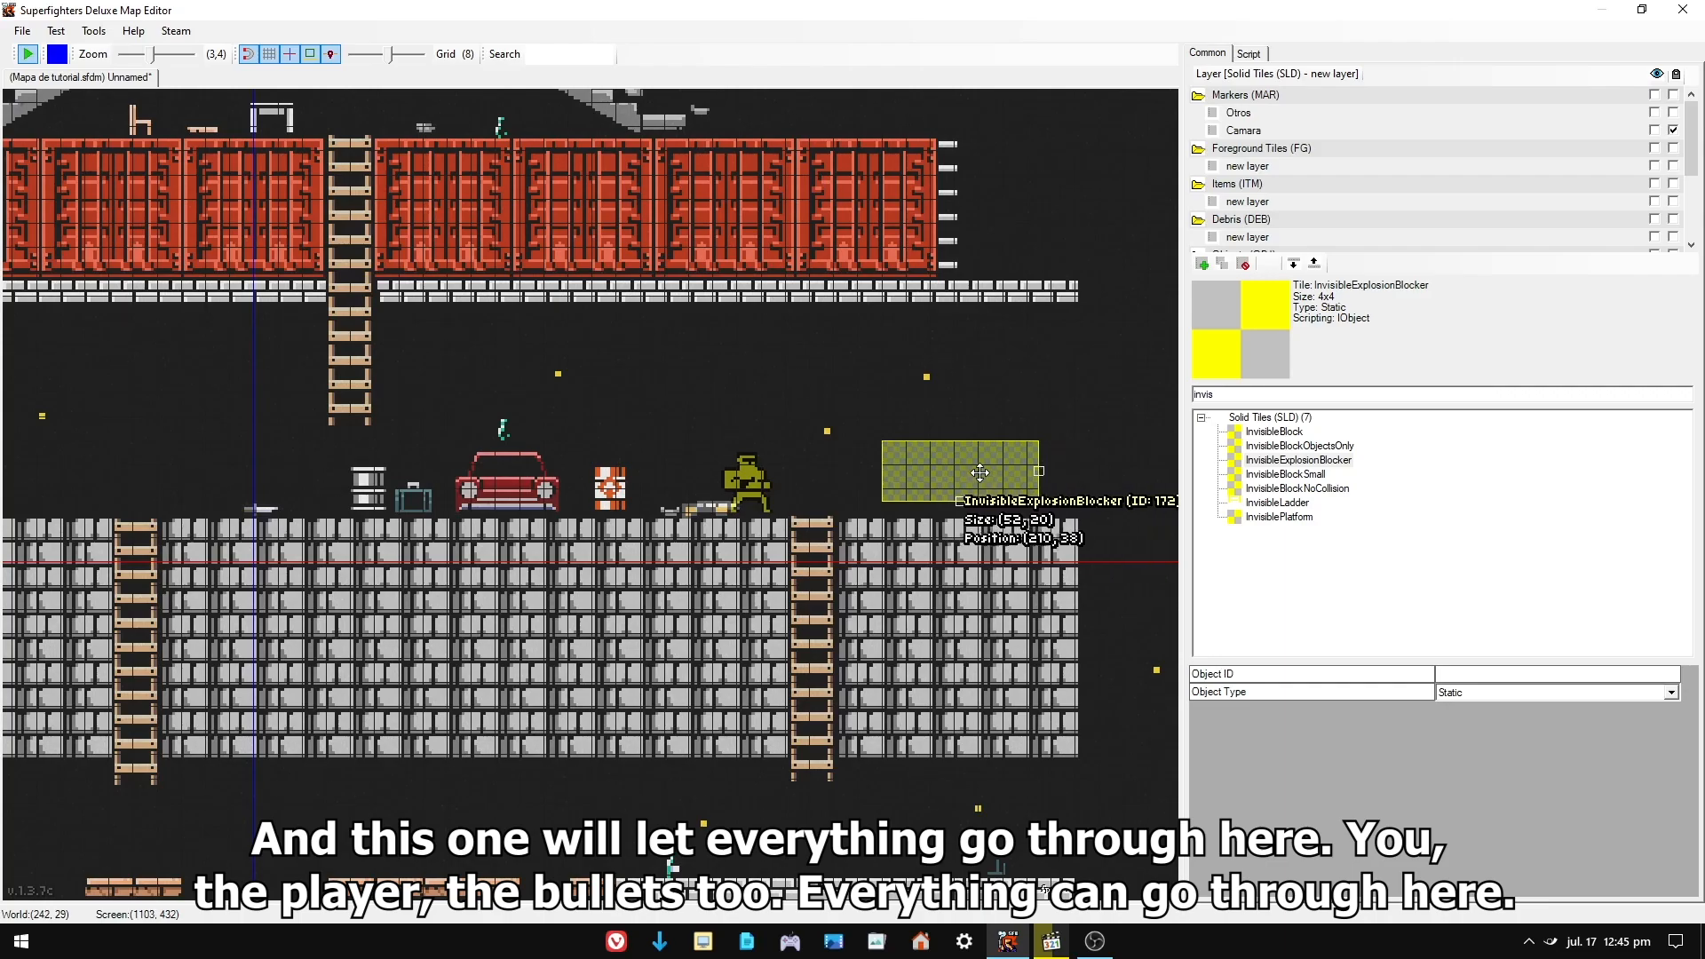
left_click(1110, 437)
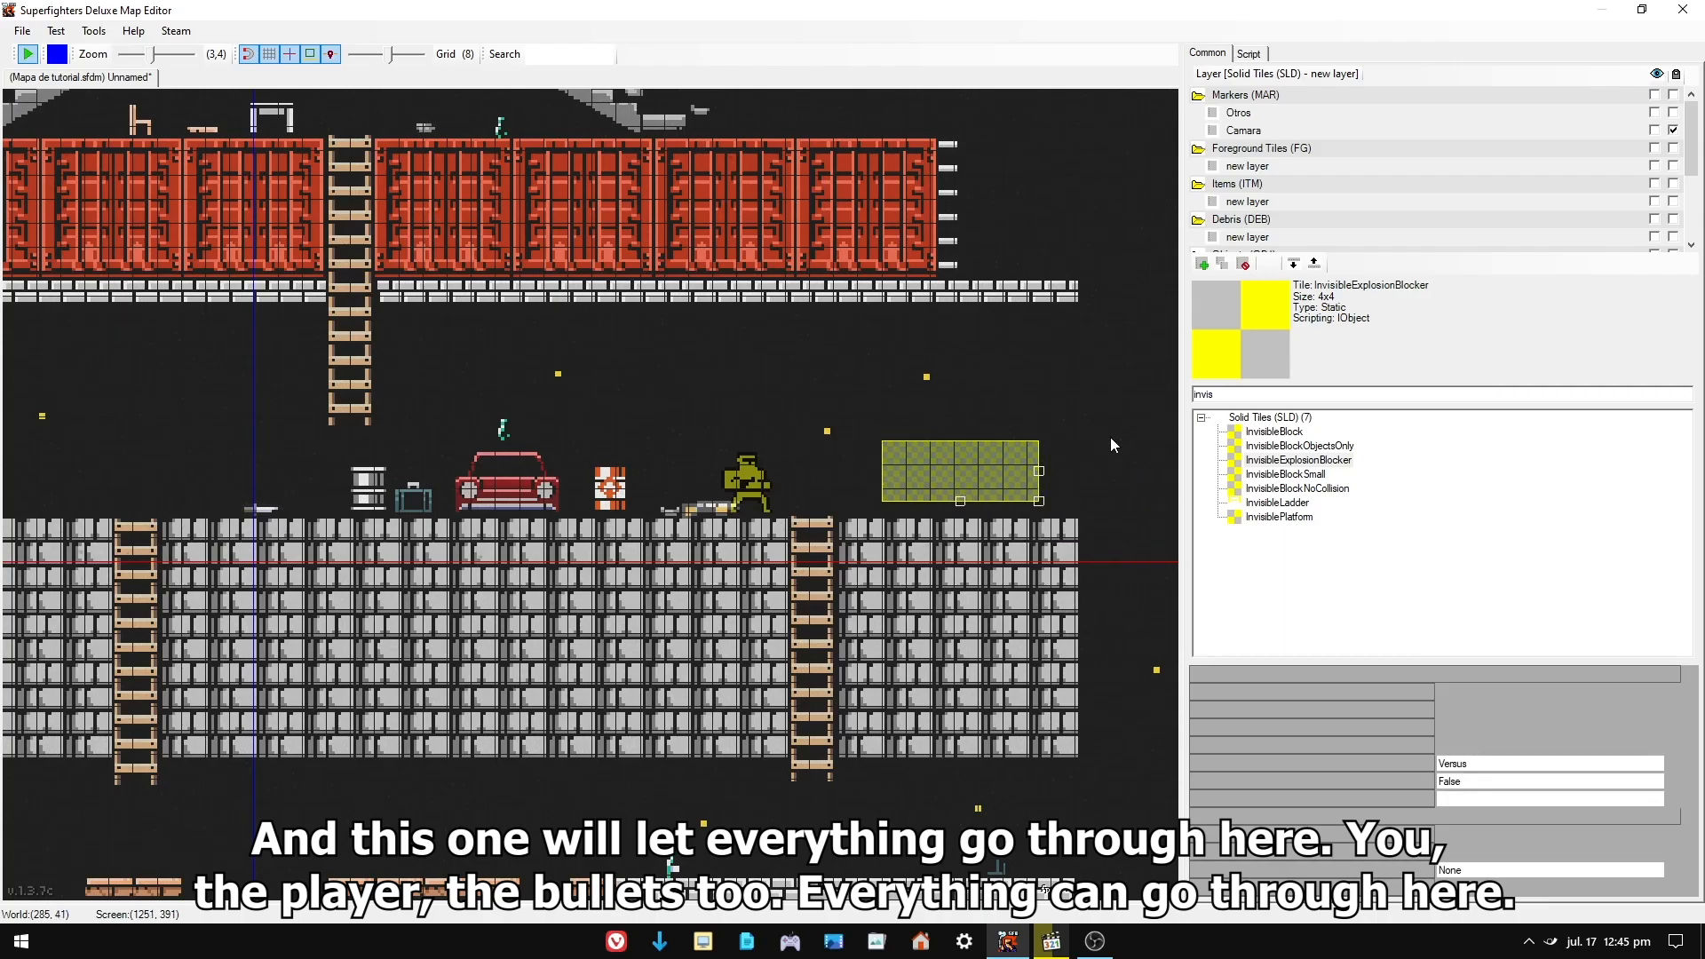
left_click(616, 493)
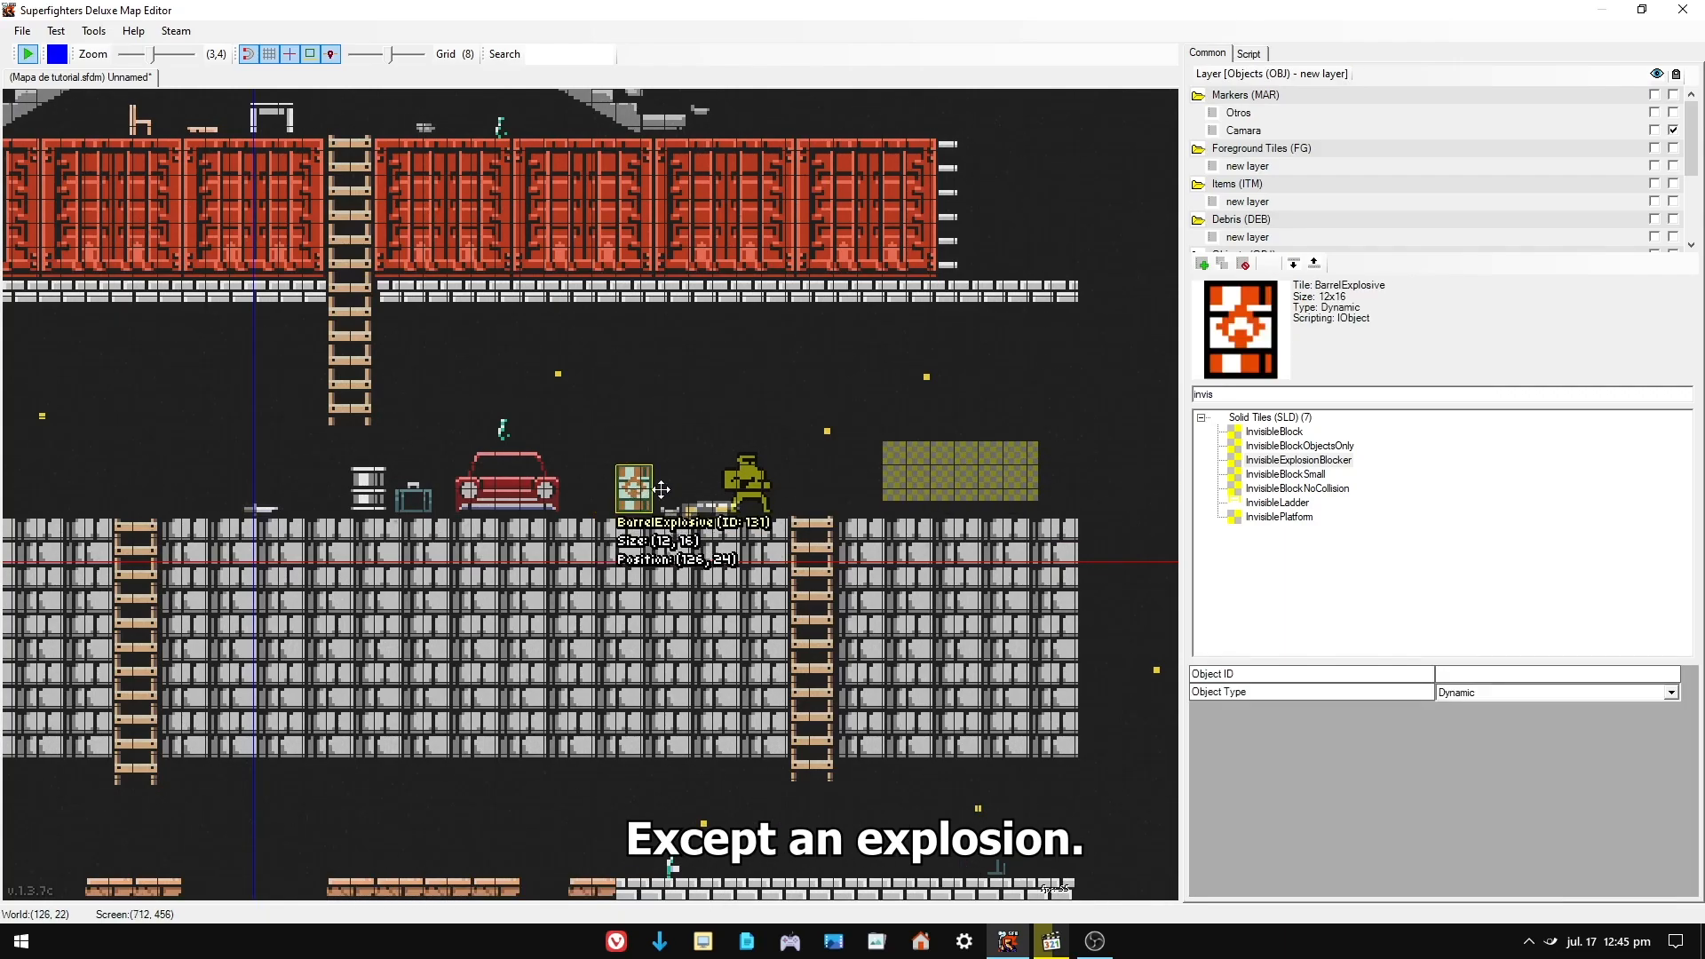
left_click_drag(616, 495, 852, 496)
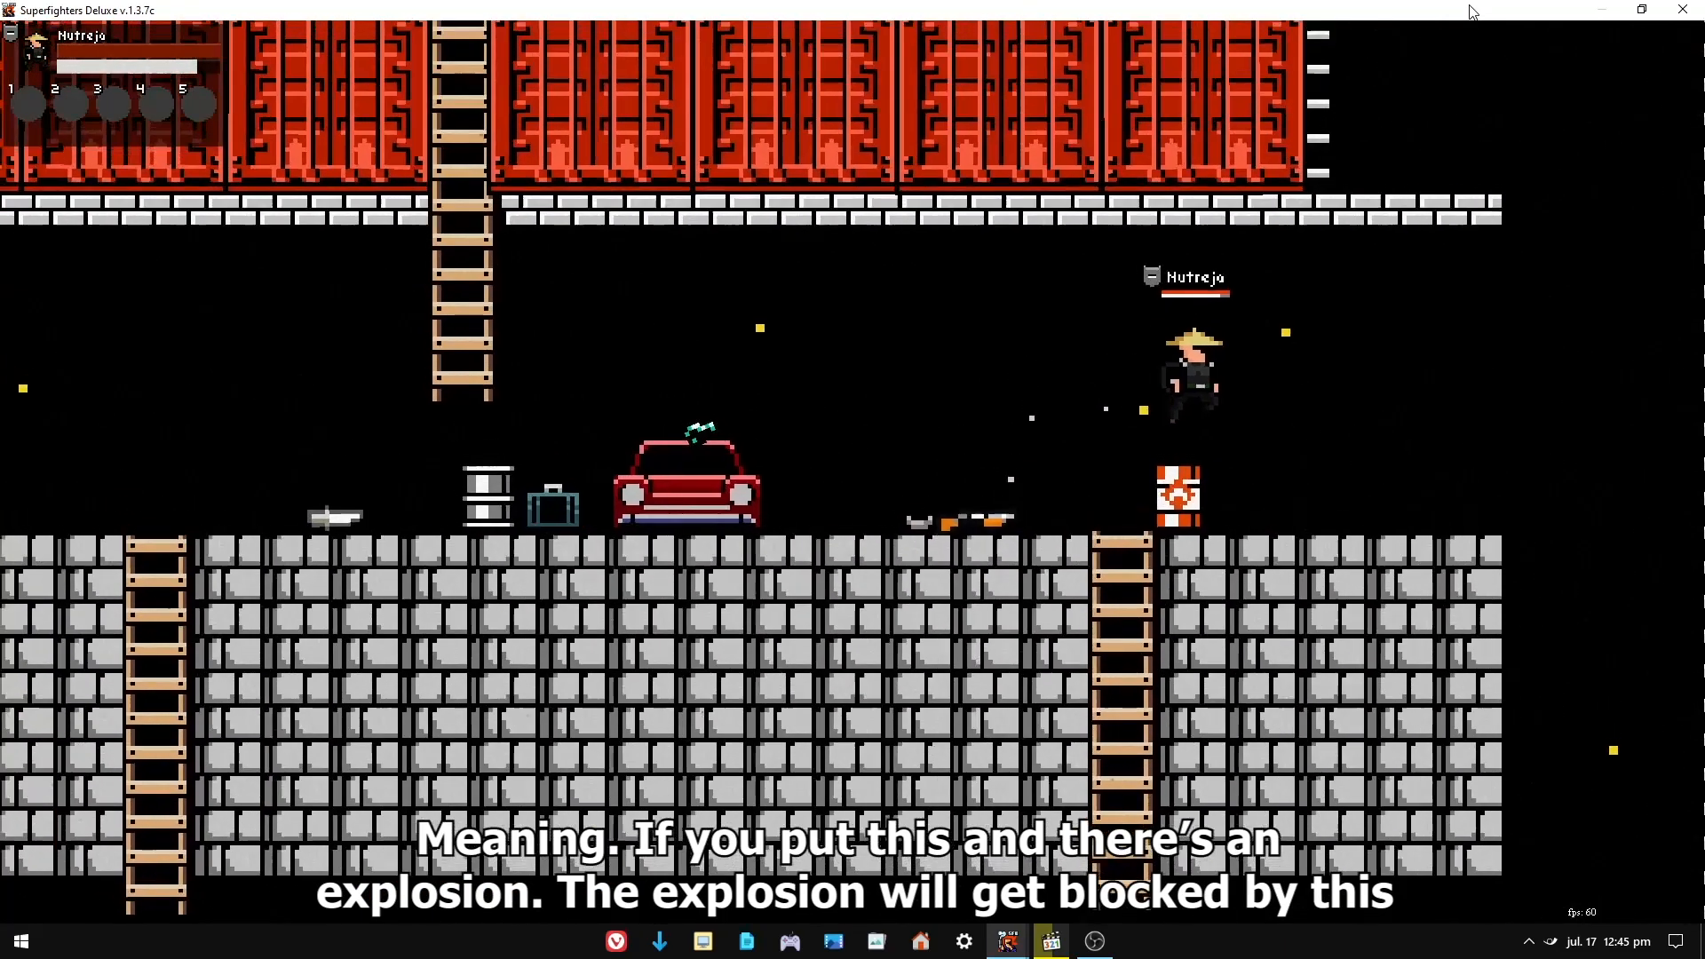
- Play-test the explosion blocker by jumping through its area and blowing up the barrel with the pump-action shotgun
key("Right")
key("Up")
key("Left")
key("Right")
key("Up")
key("Left")
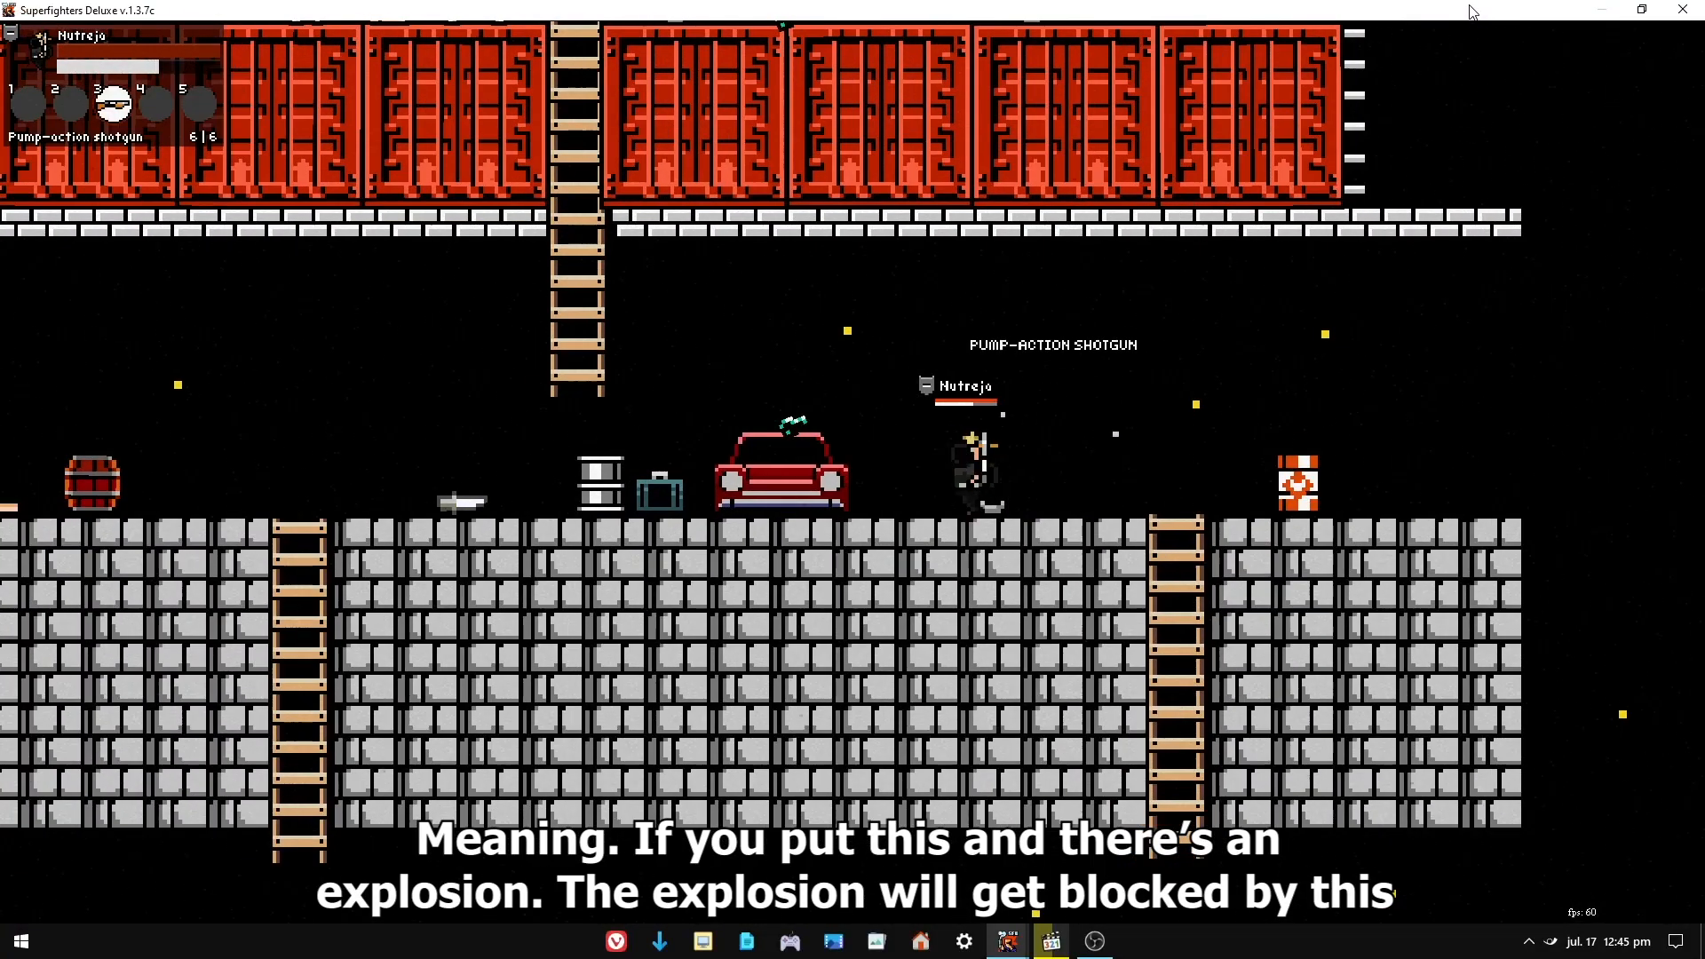
key("a")
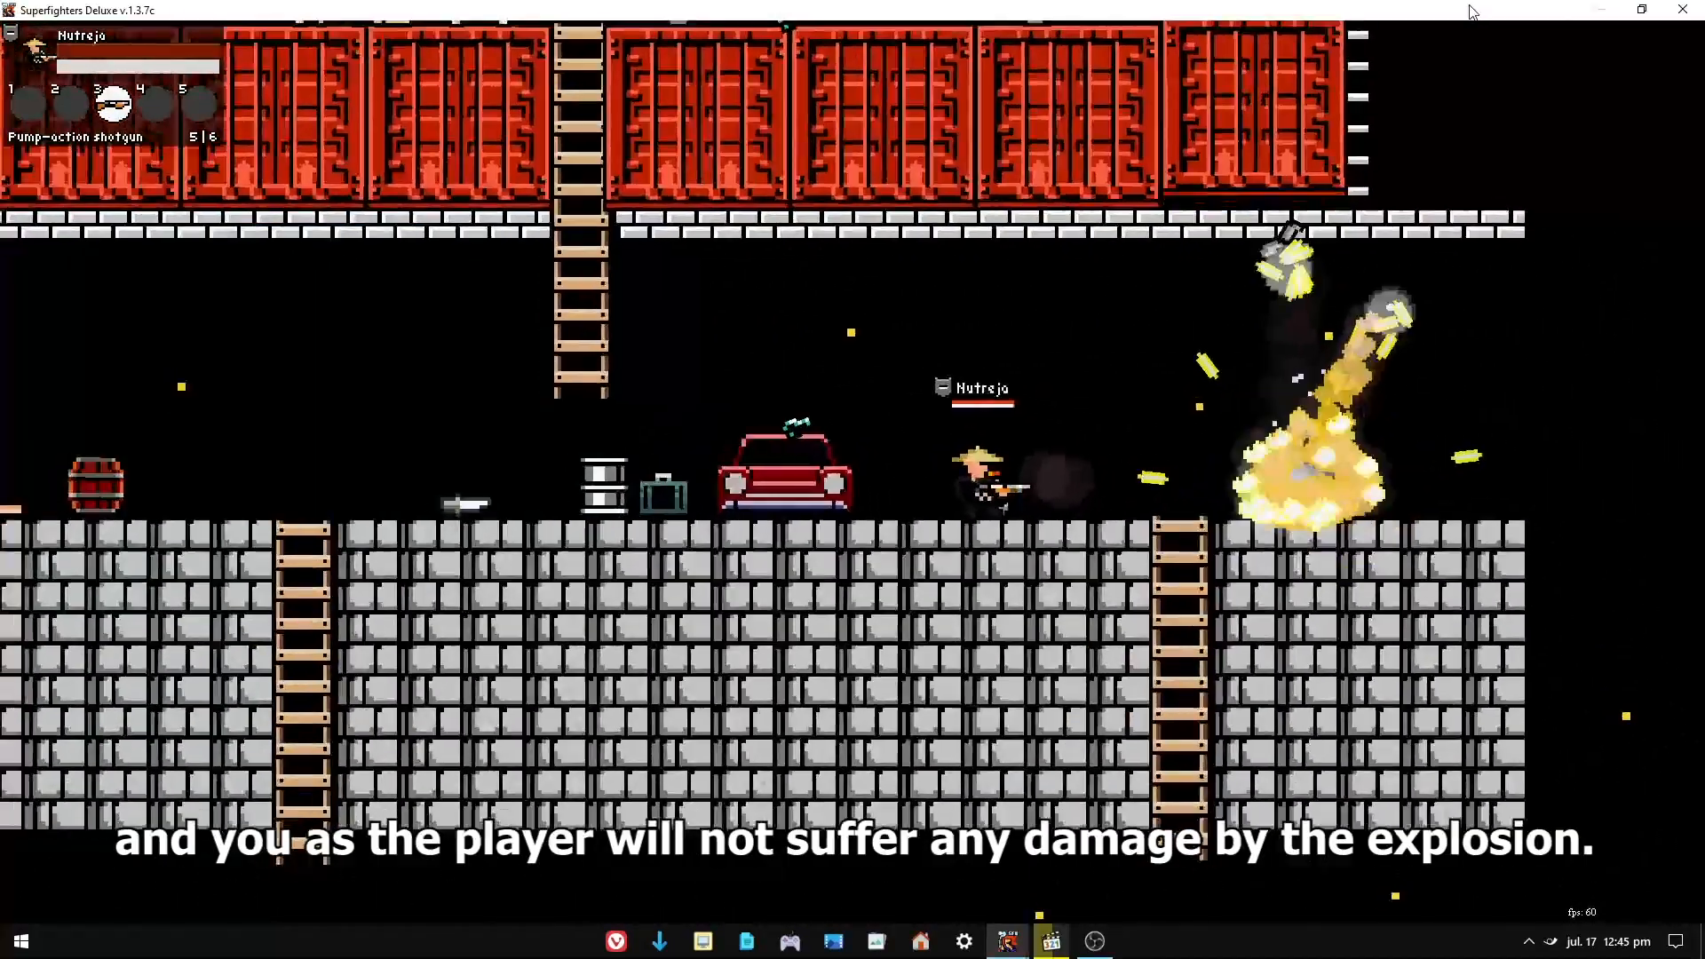
key("Right")
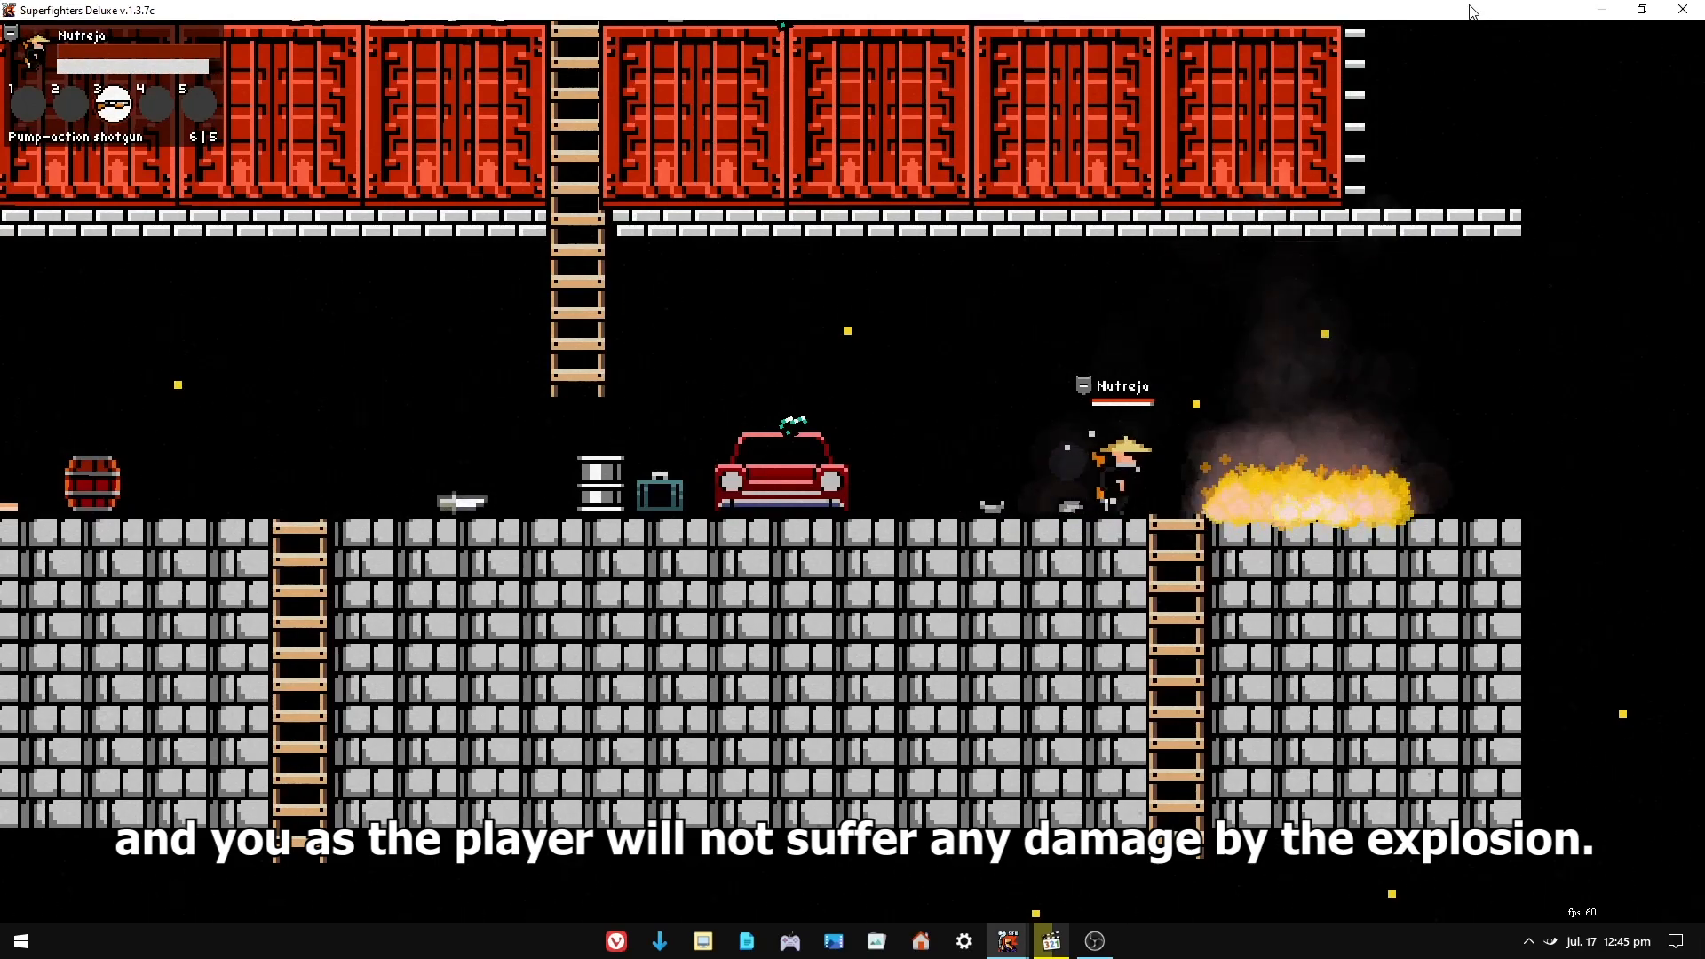
key("Up")
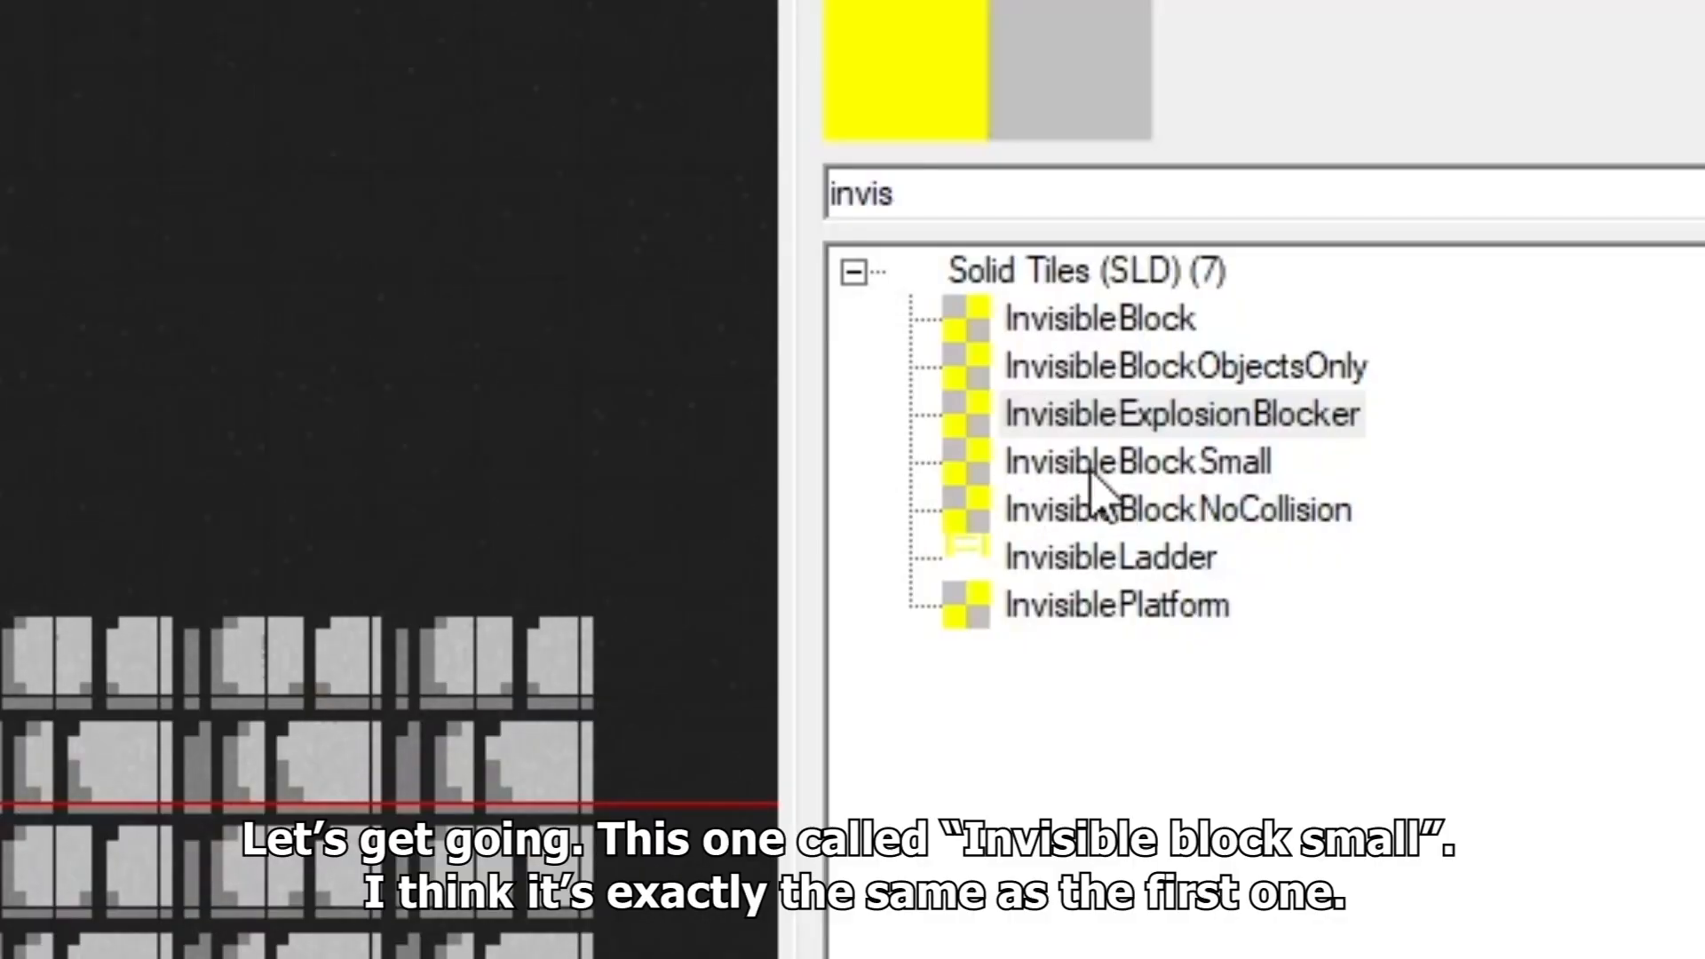
- Place a single InvisibleBlockSmall tile in the empty space to the right of the explosive barrel and select it
left_click_drag(1098, 471, 89, 491)
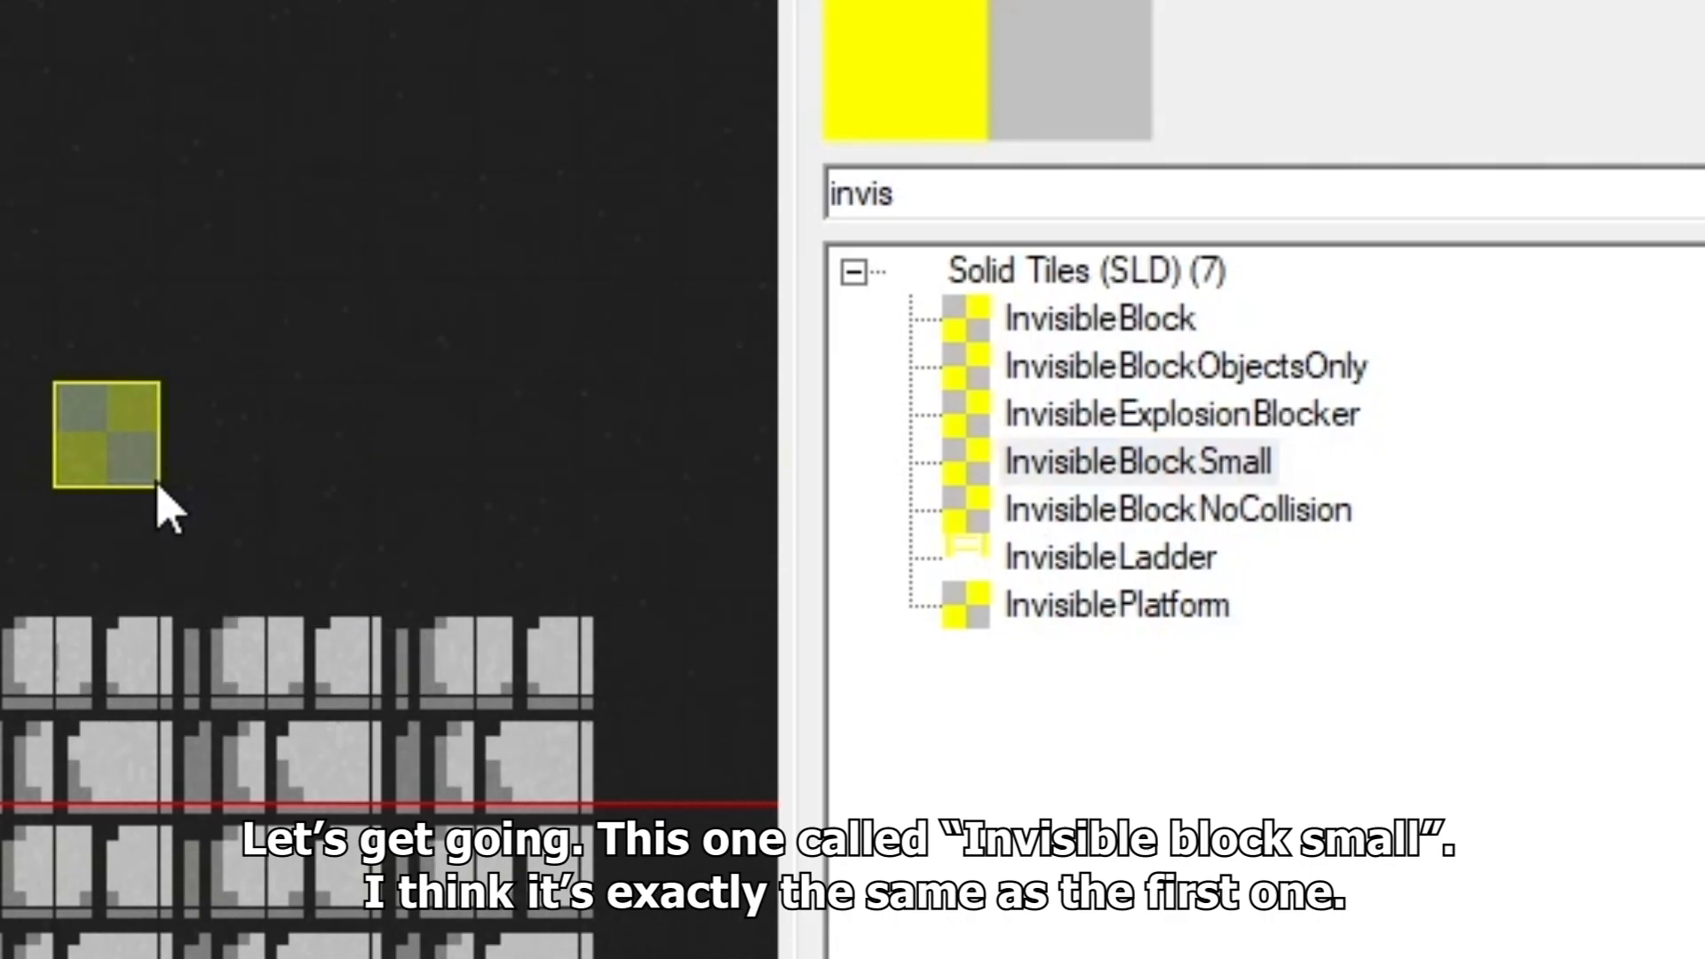
left_click_drag(108, 436, 4, 332)
left_click(91, 388)
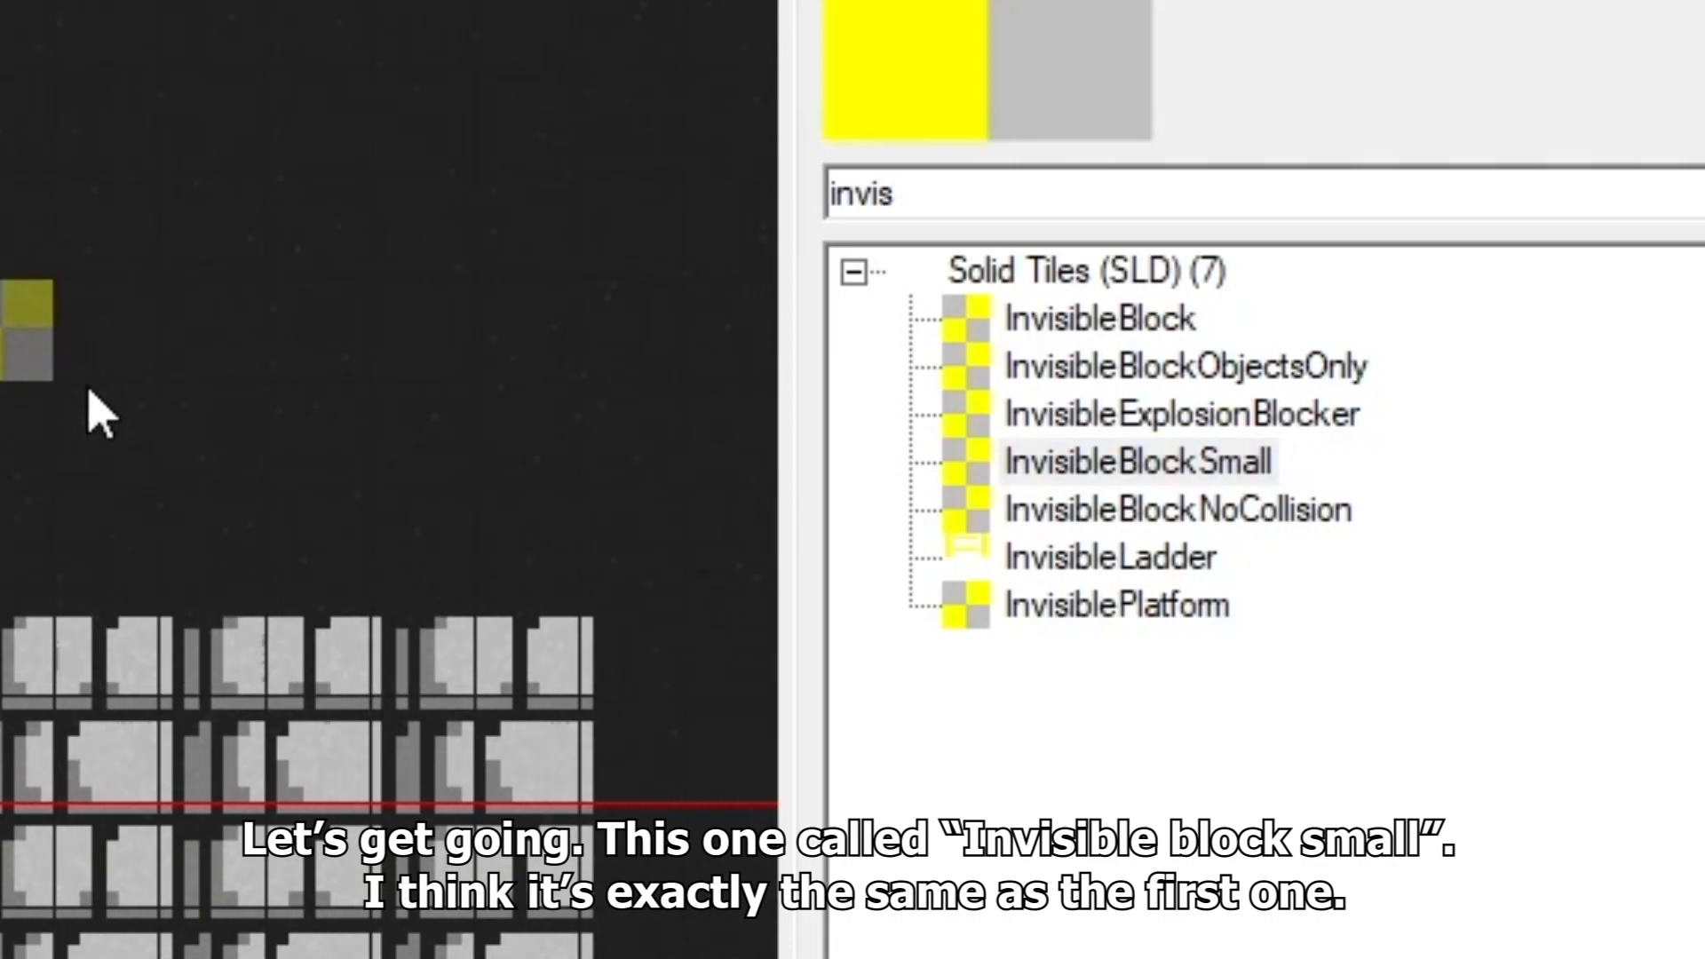
mouse_move(33, 373)
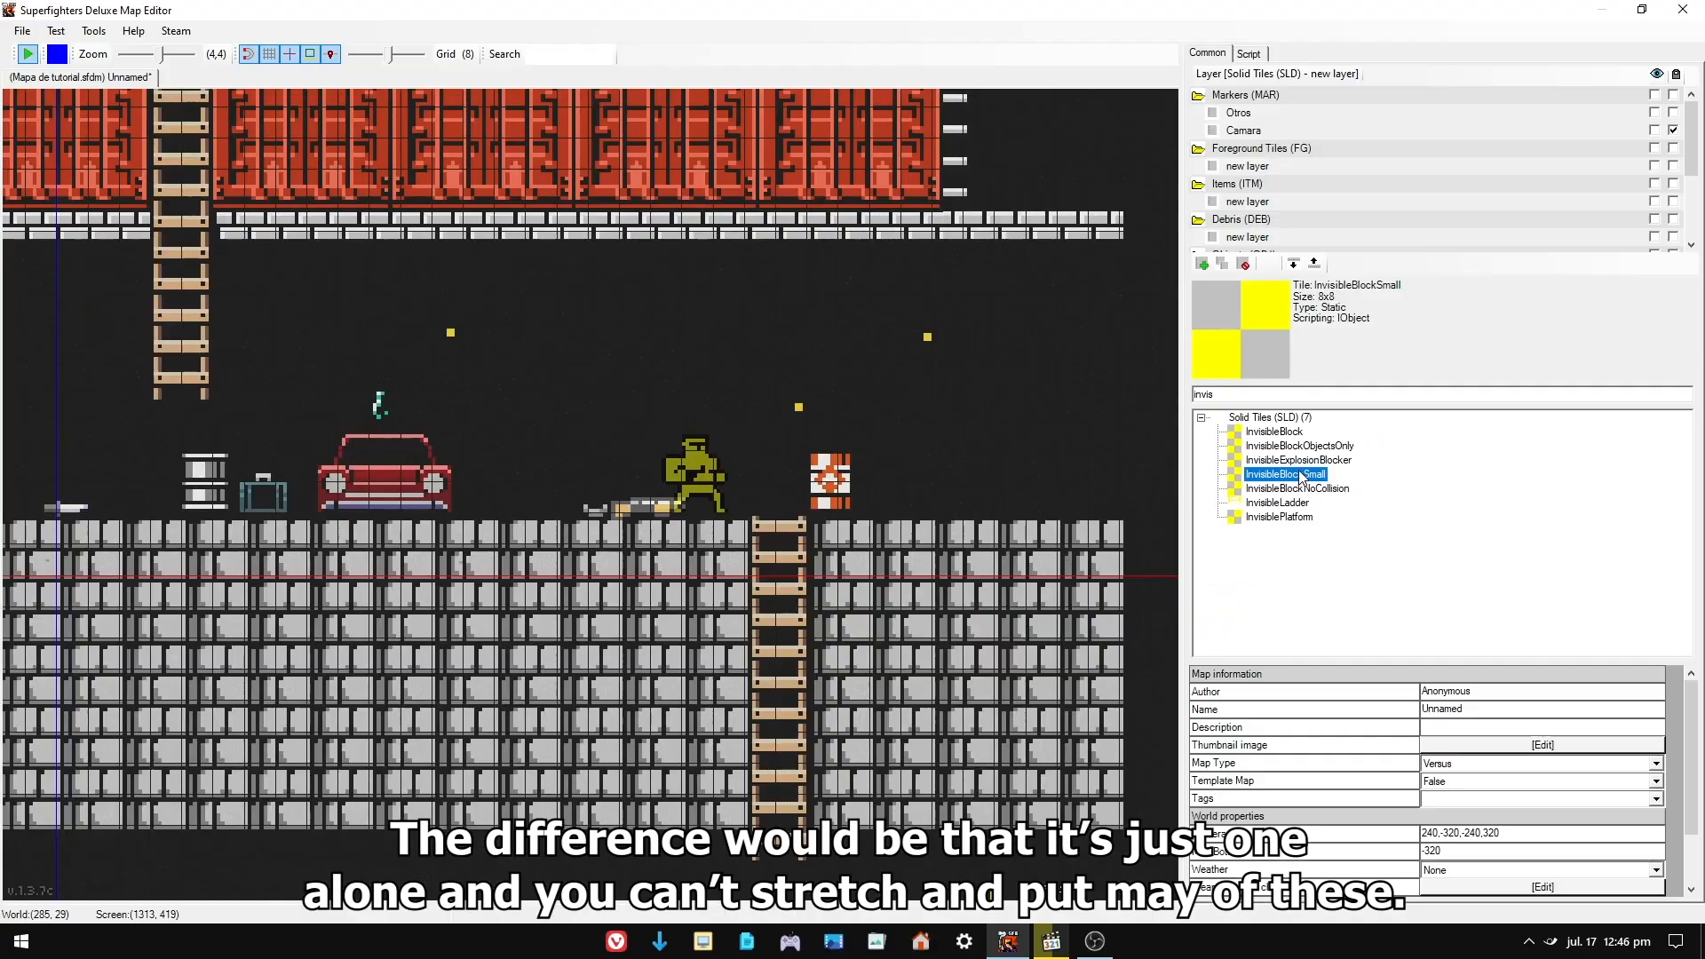
left_click_drag(1285, 474, 971, 478)
left_click(1025, 467)
left_click(986, 465)
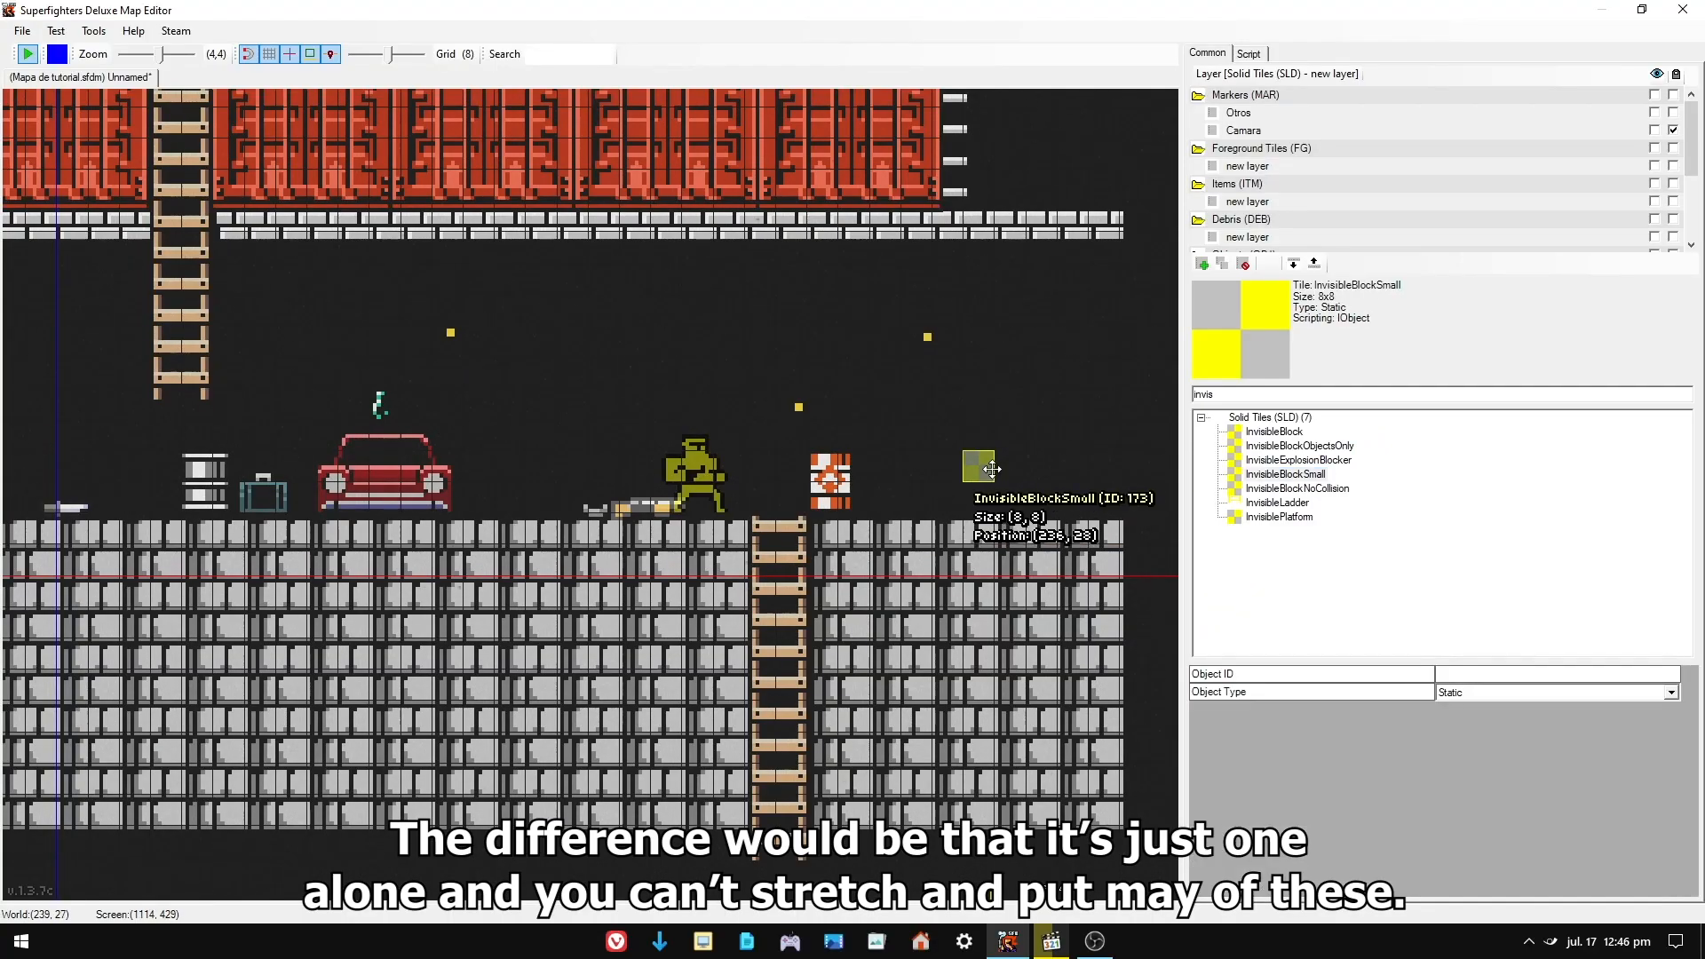
- Shift the InvisibleBlockSmall tile near the barrel to position (228, 36), and delete it from the map
left_click_drag(994, 478, 965, 449)
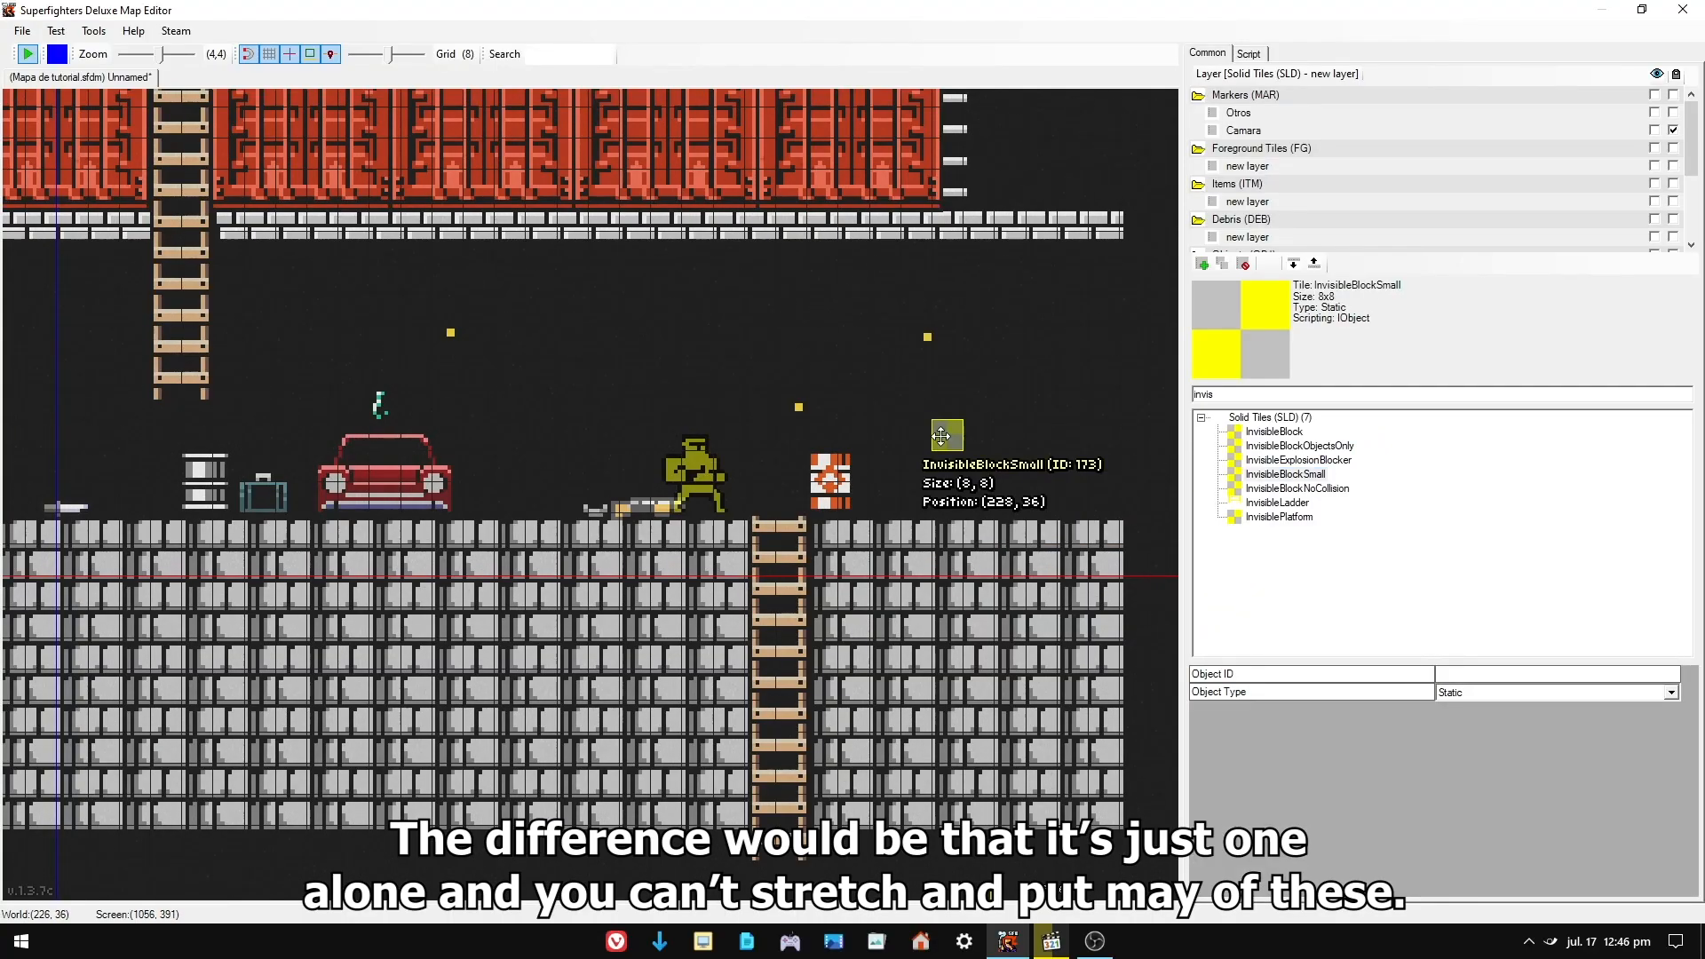
left_click(979, 449)
mouse_move(944, 448)
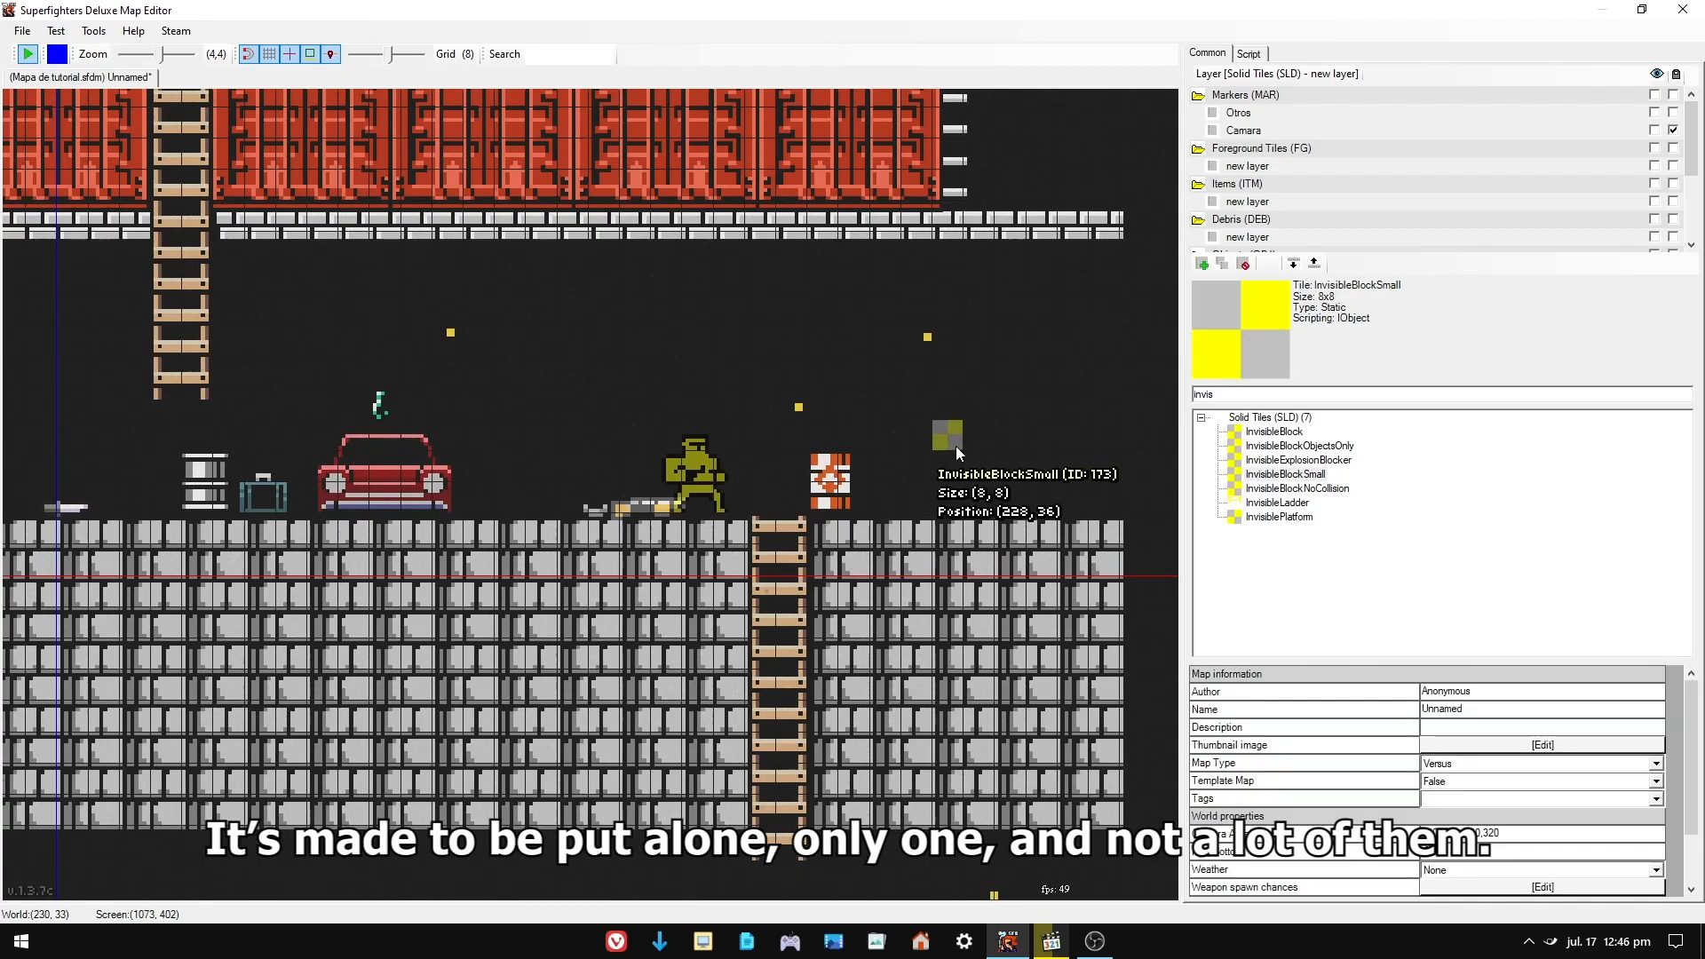
left_click(956, 449)
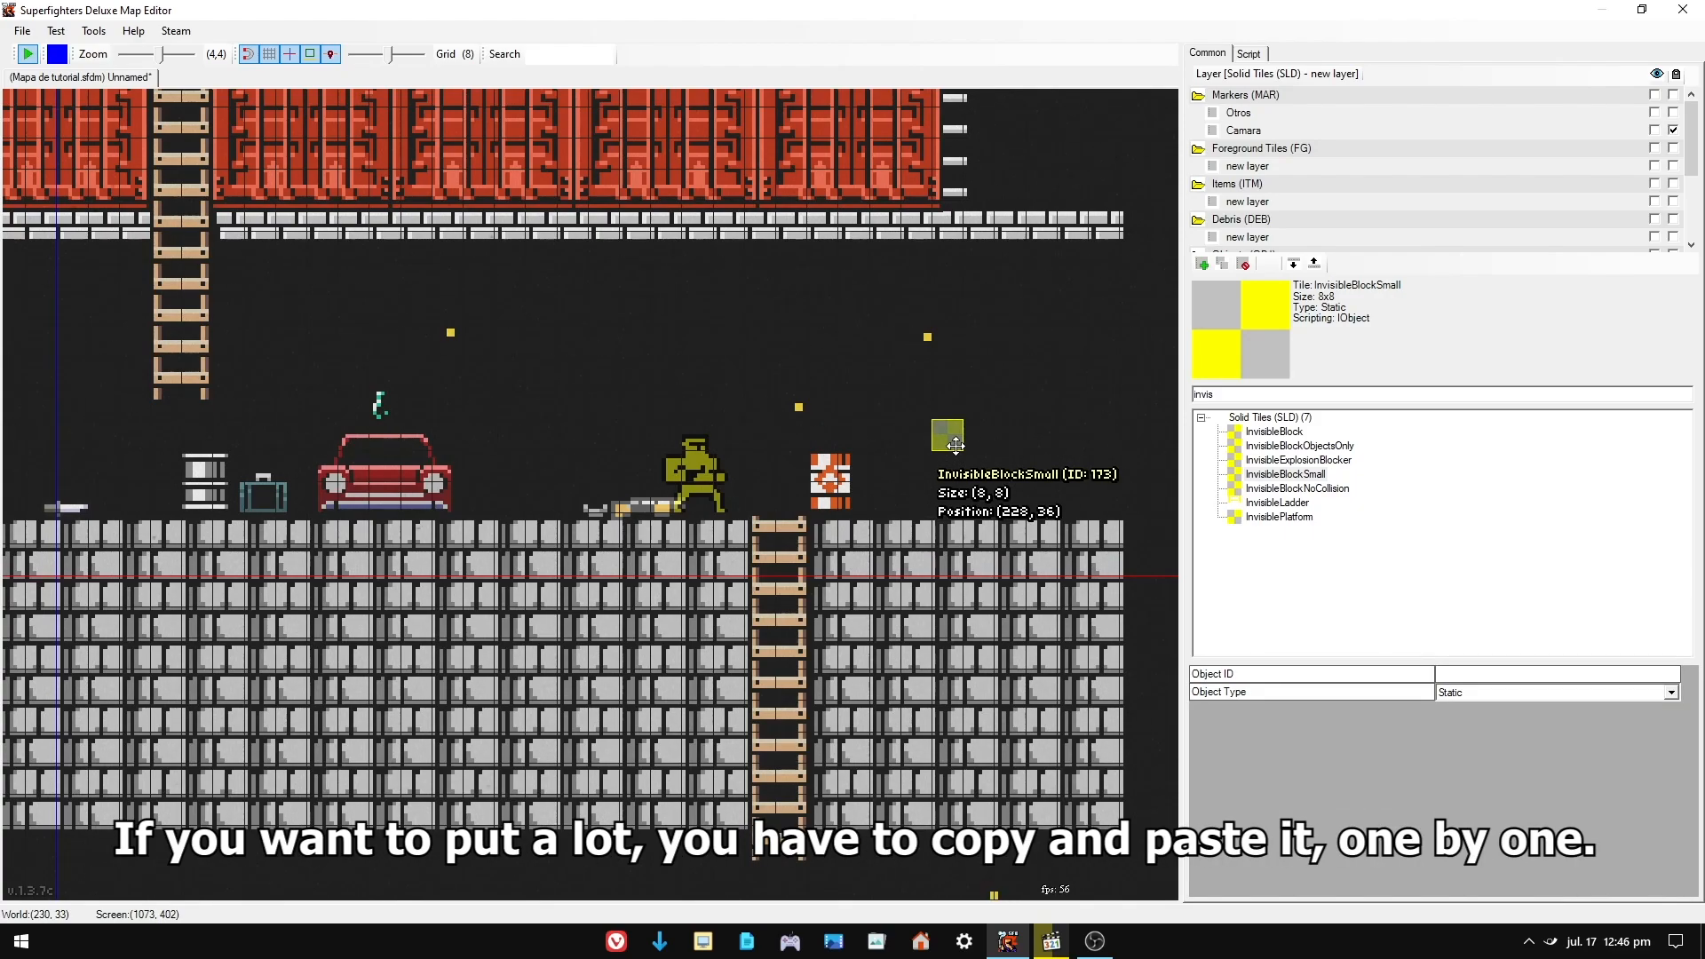
key("Delete")
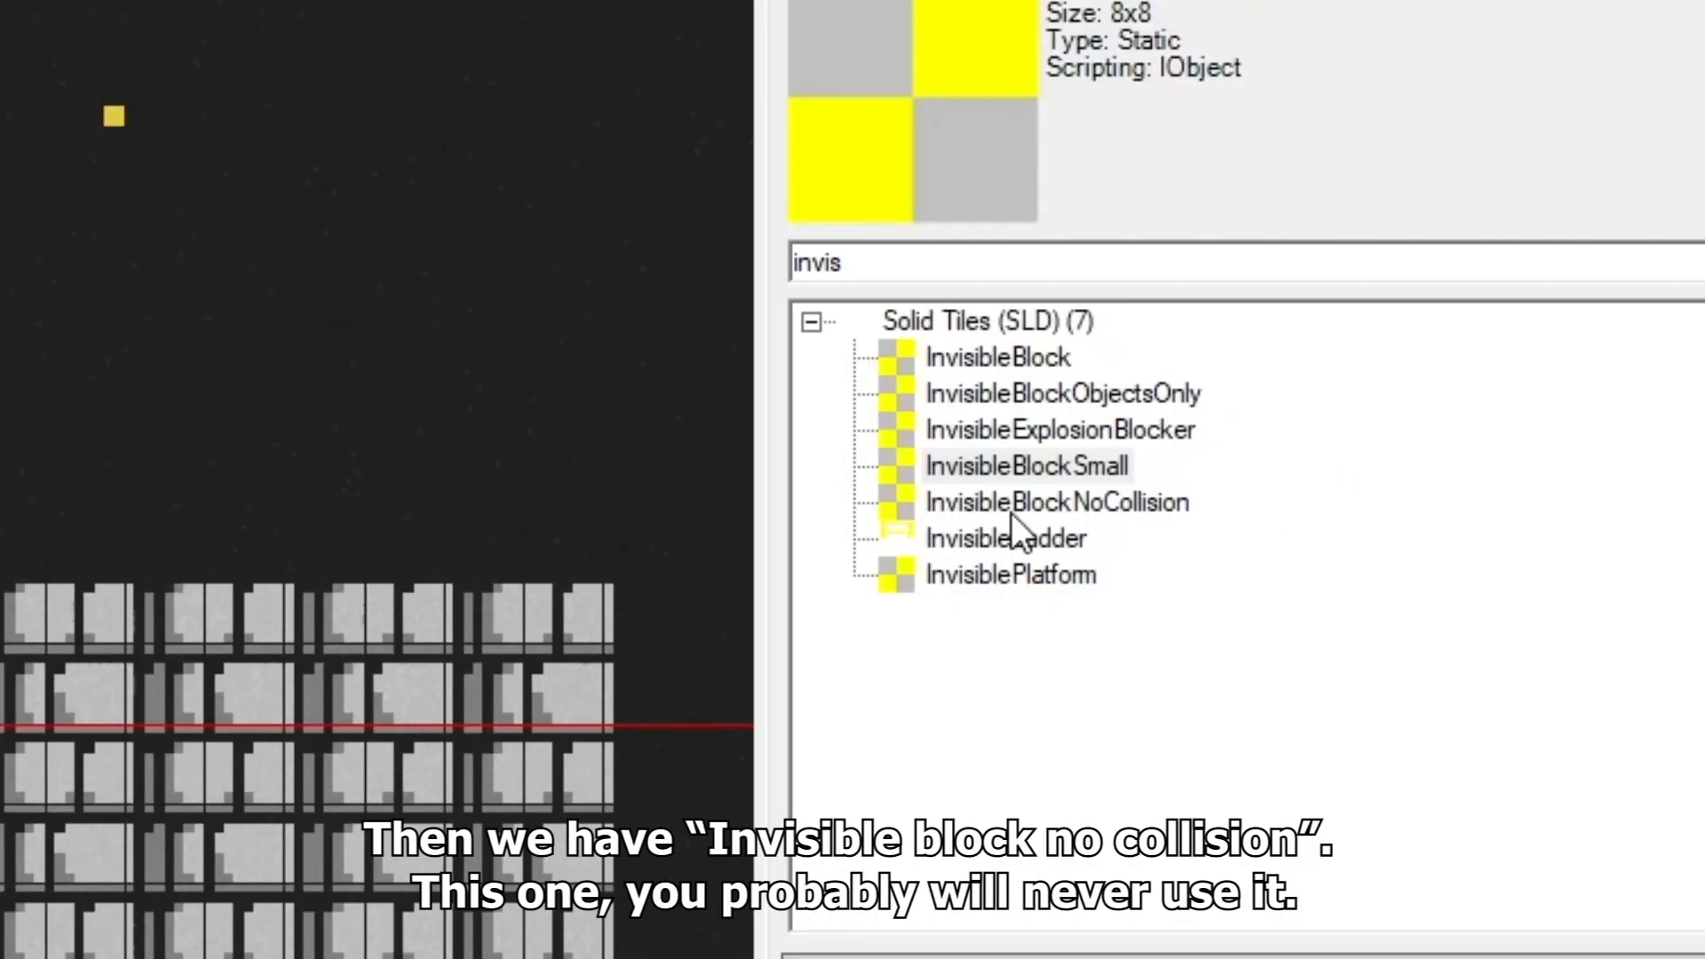
- Place an InvisibleLadder tile under the upper brick floor and stretch it down to the ground, 16 by 80 in size
left_click(985, 503)
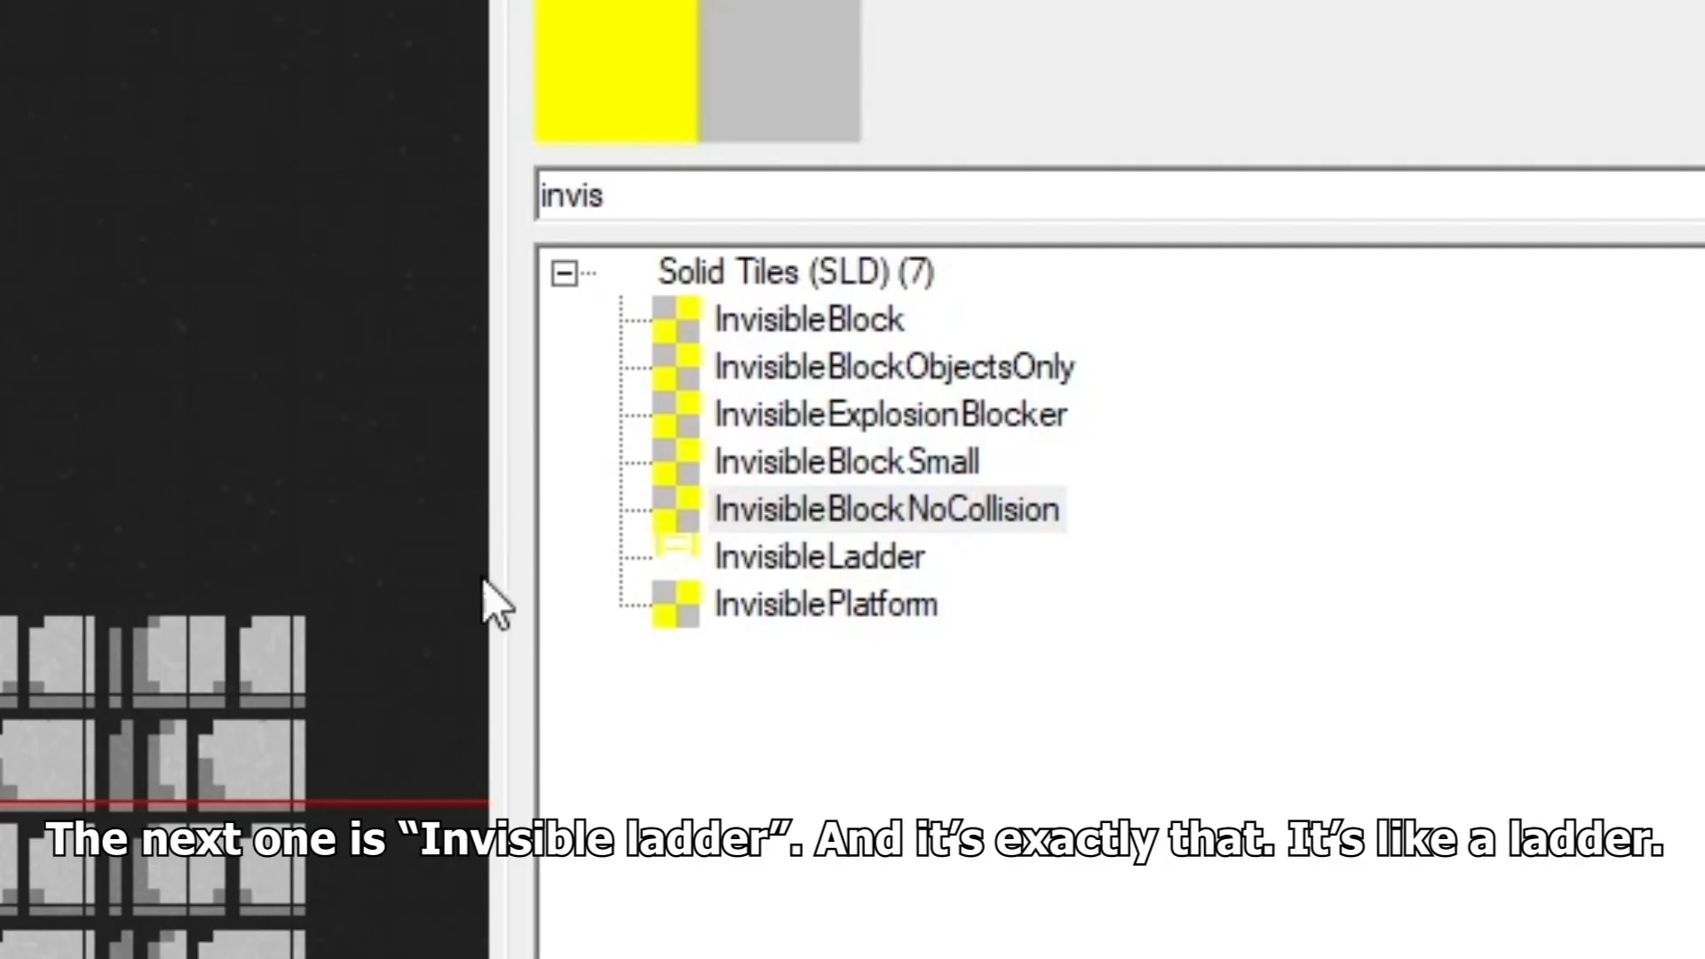
left_click(1252, 504)
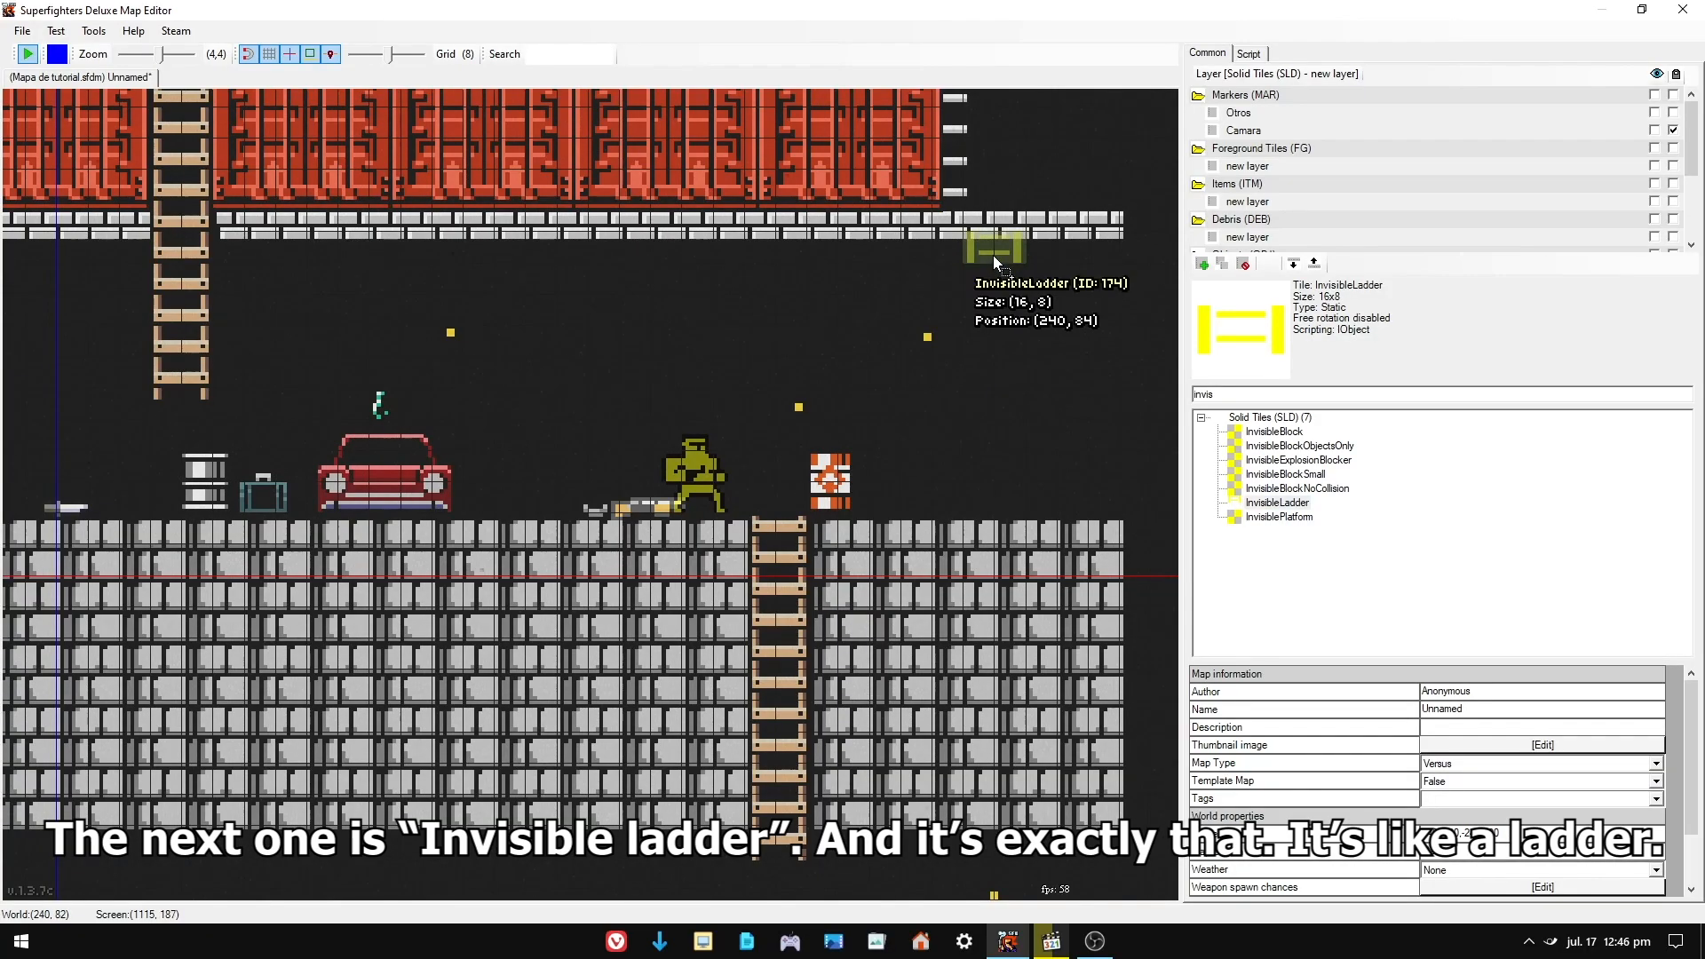
left_click(993, 256)
left_click_drag(992, 263, 1011, 542)
left_click(1068, 446)
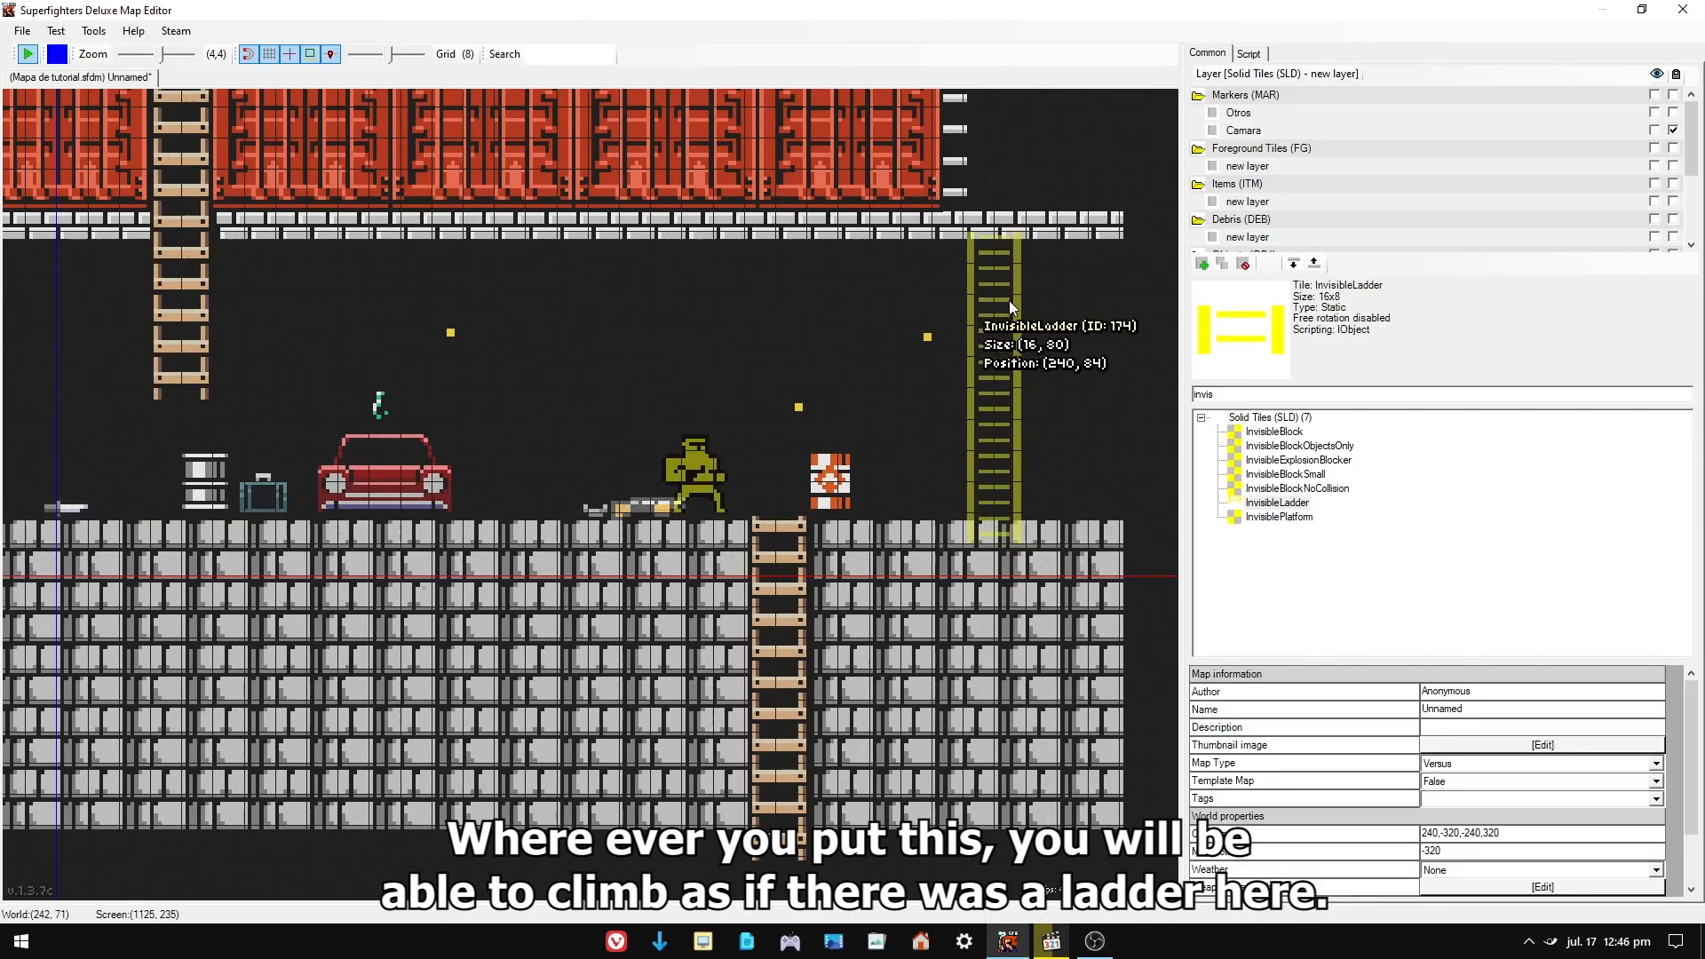
- Run a map test and move the player onto the invisible ladder to try climbing it
key("F5")
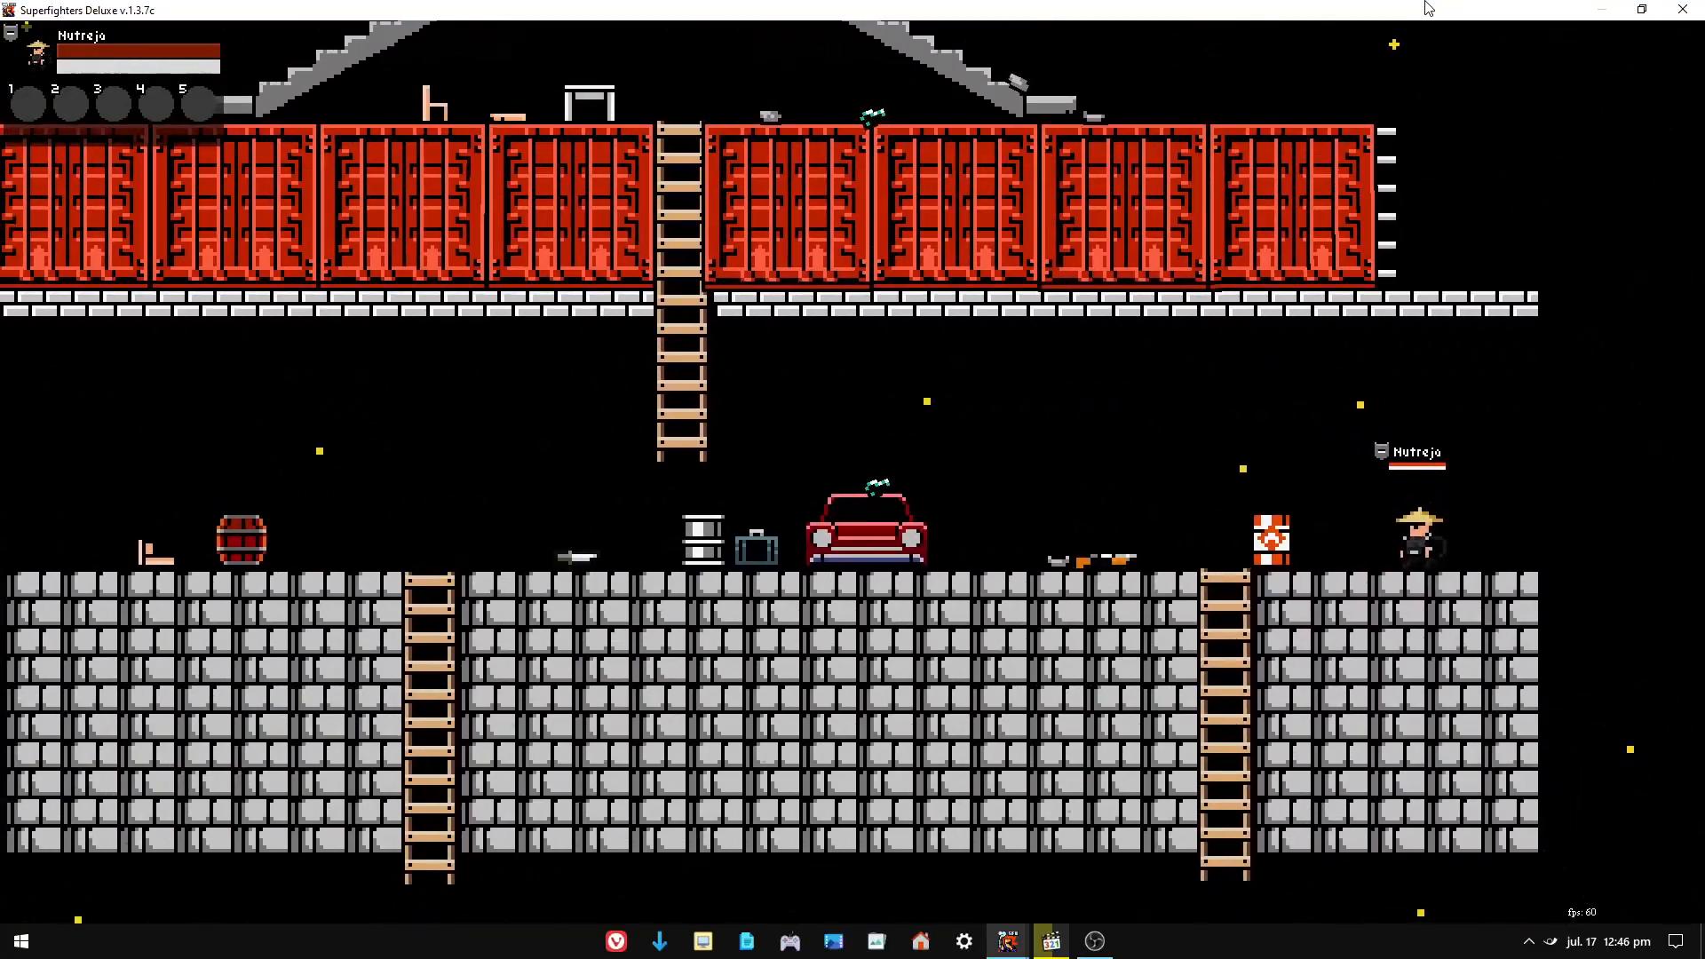
key("Left")
key("Down")
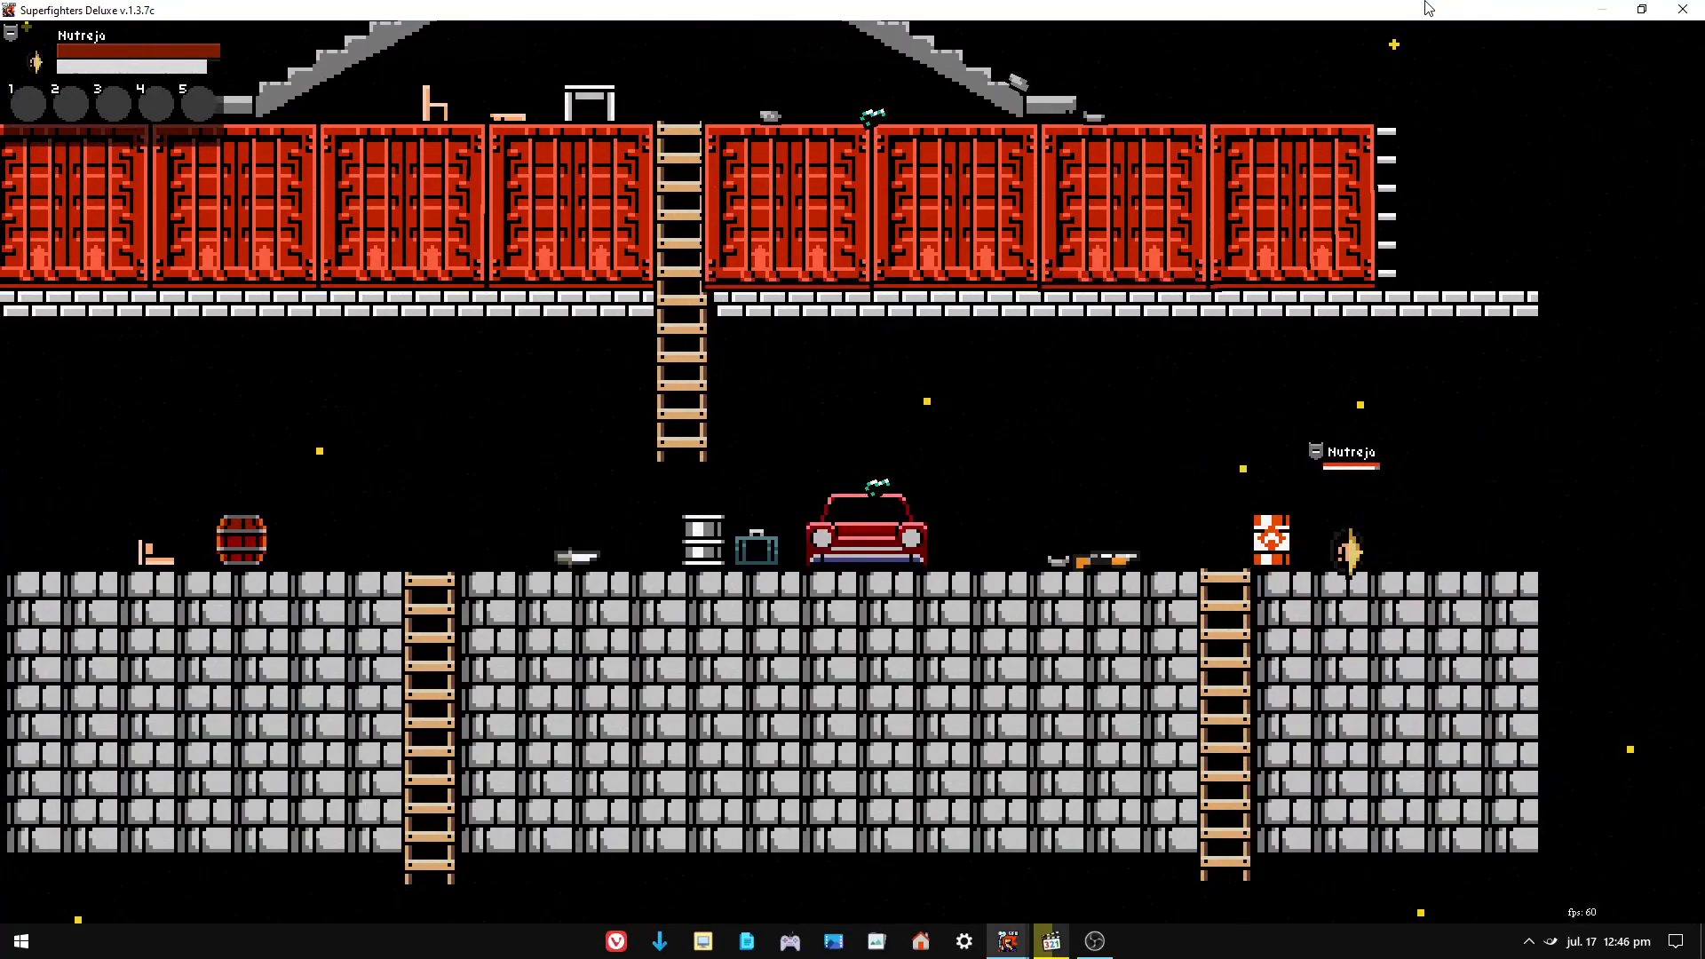
key("Right")
key("Up")
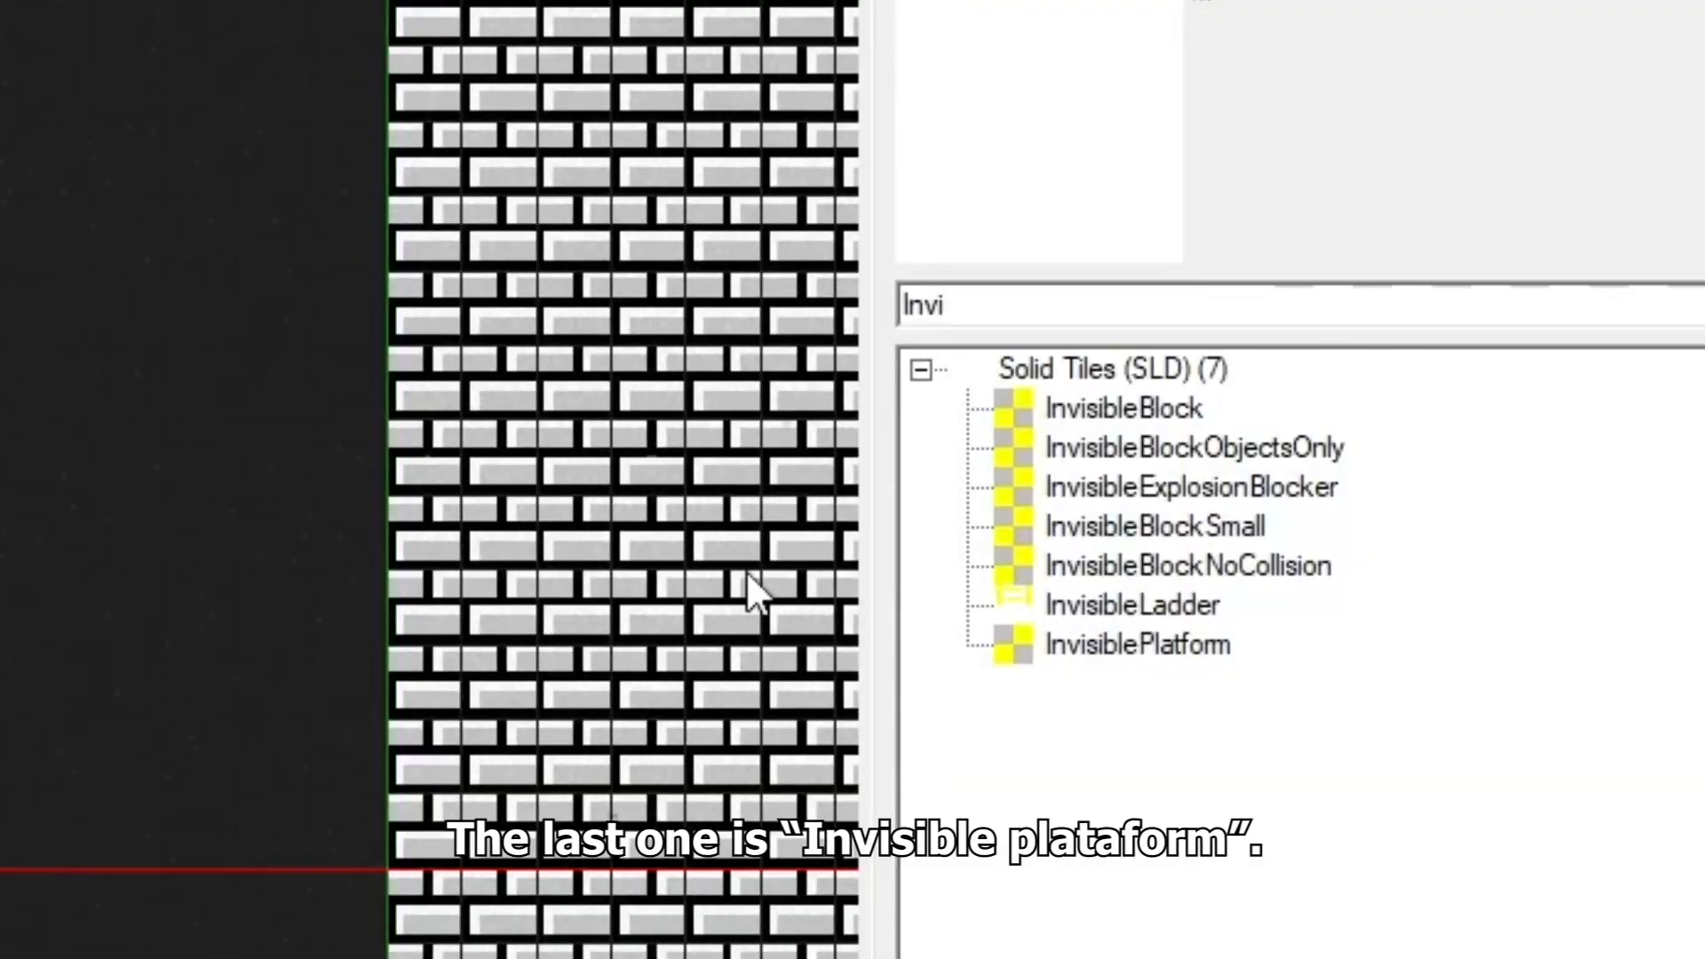
- Place an InvisiblePlatform tile in the air beside the player marker and stretch it horizontally towards the edge of the stone ground
left_click(1117, 655)
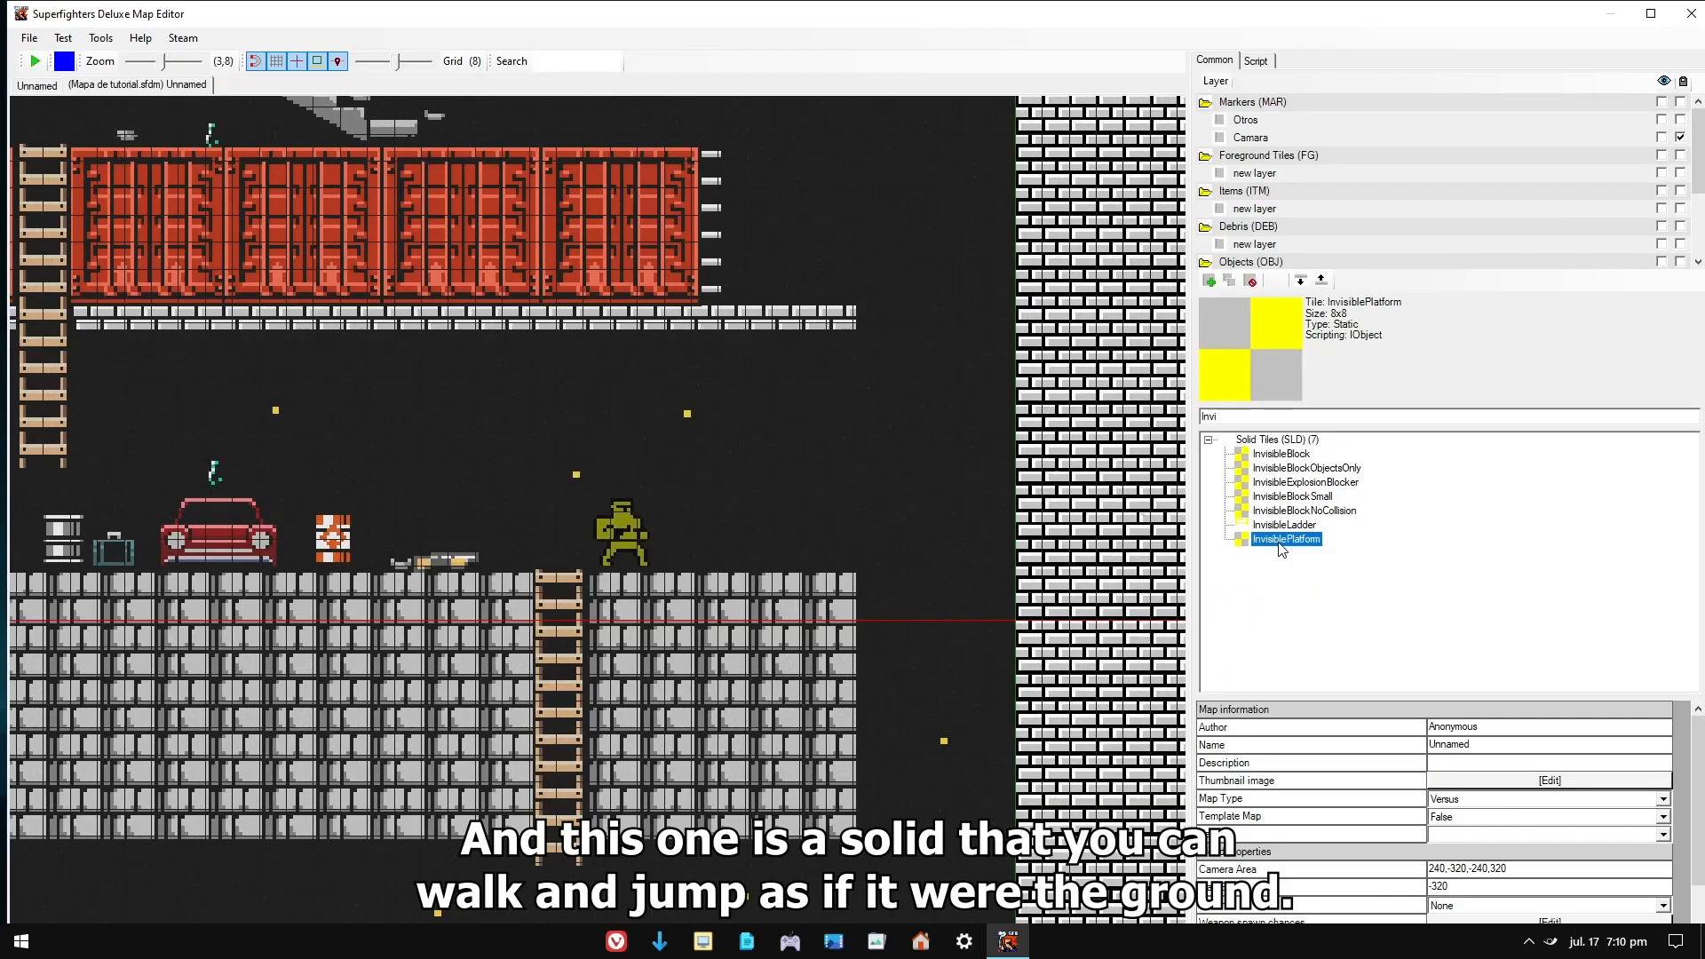
left_click(714, 501)
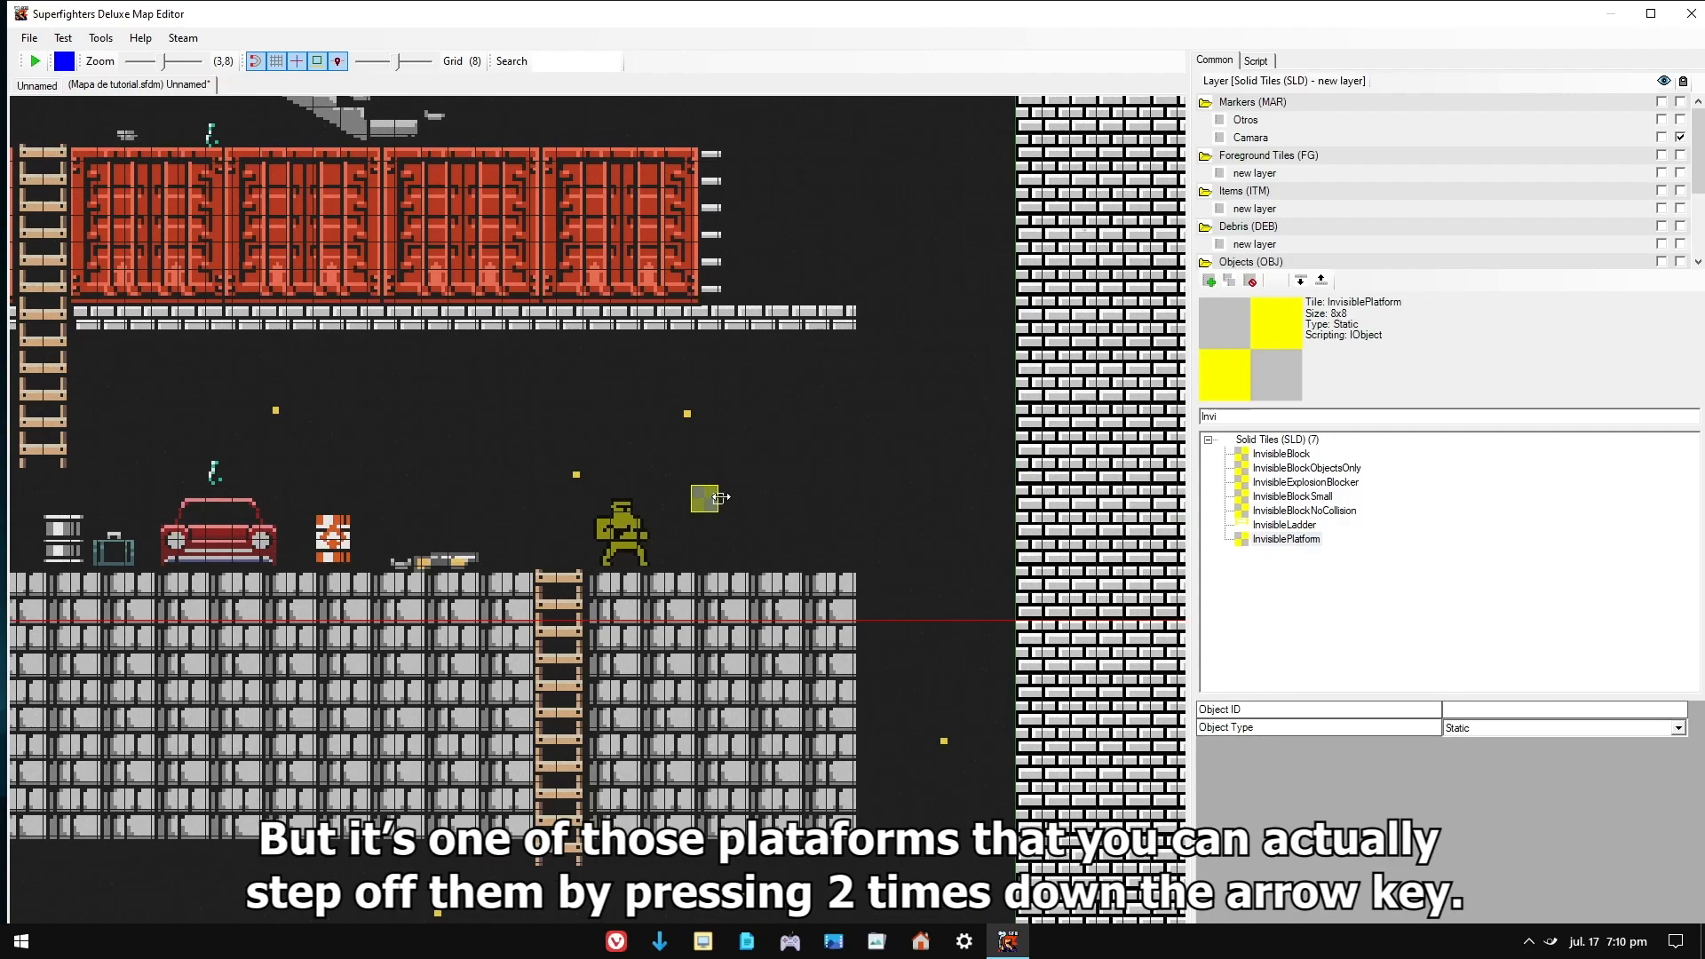
left_click_drag(720, 497, 851, 499)
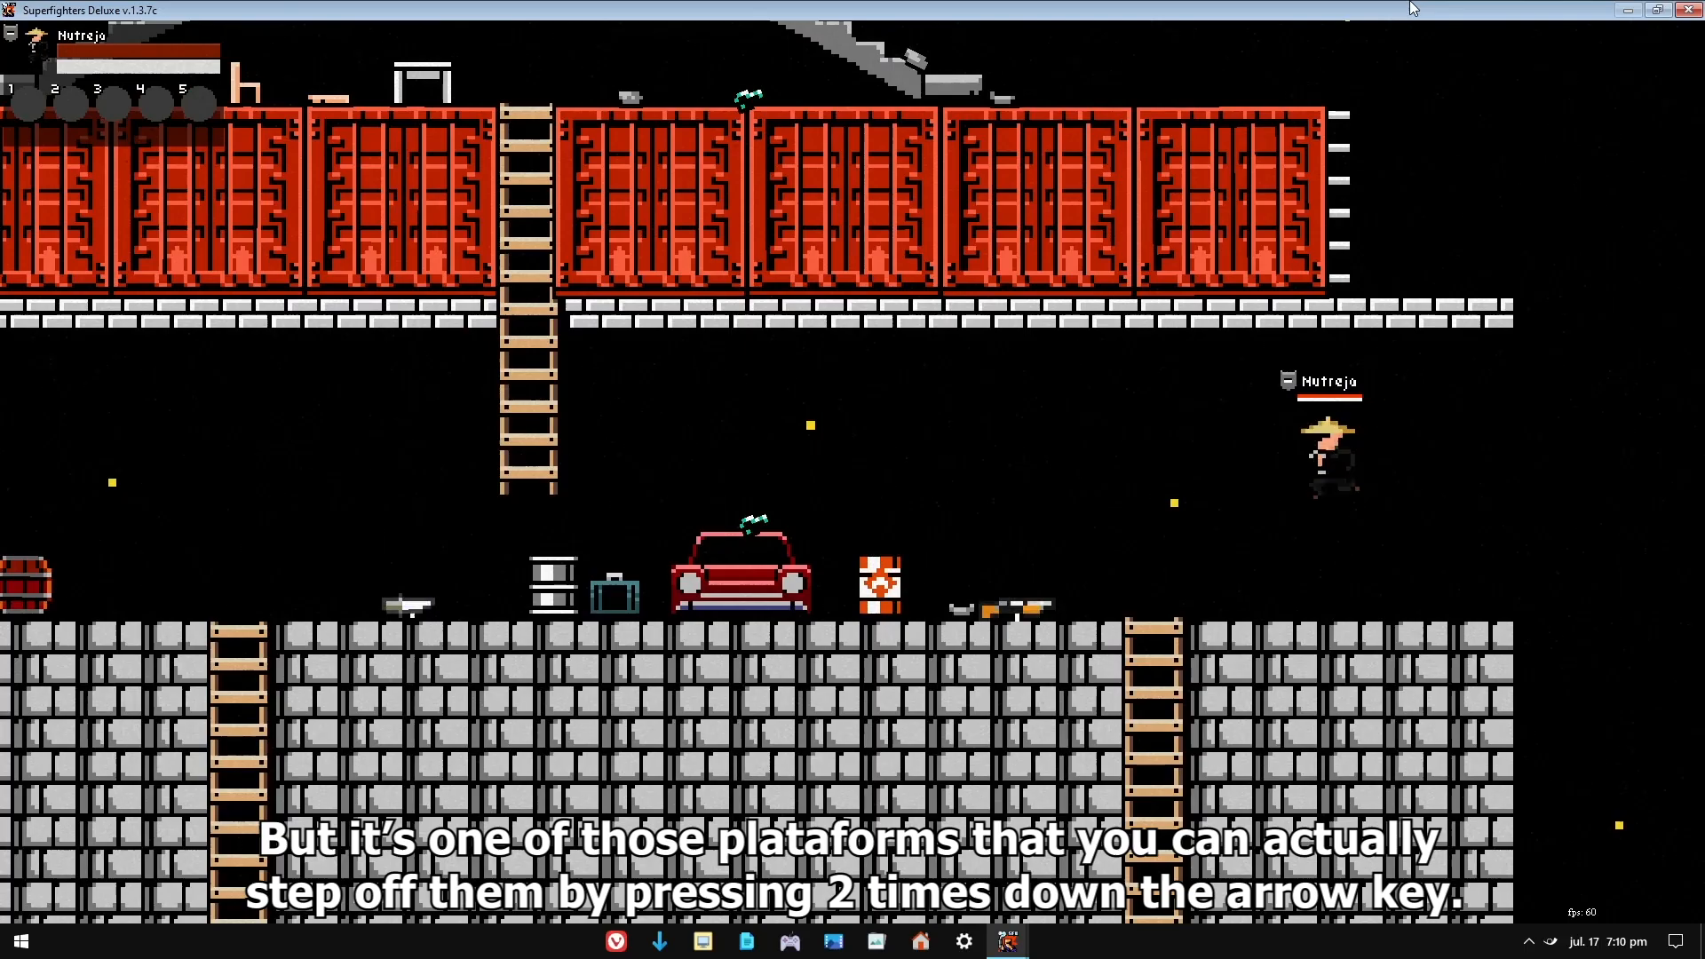
- Test the invisible platform in the game by walking on it, dropping through it and jumping back up
key("Right")
key("Left")
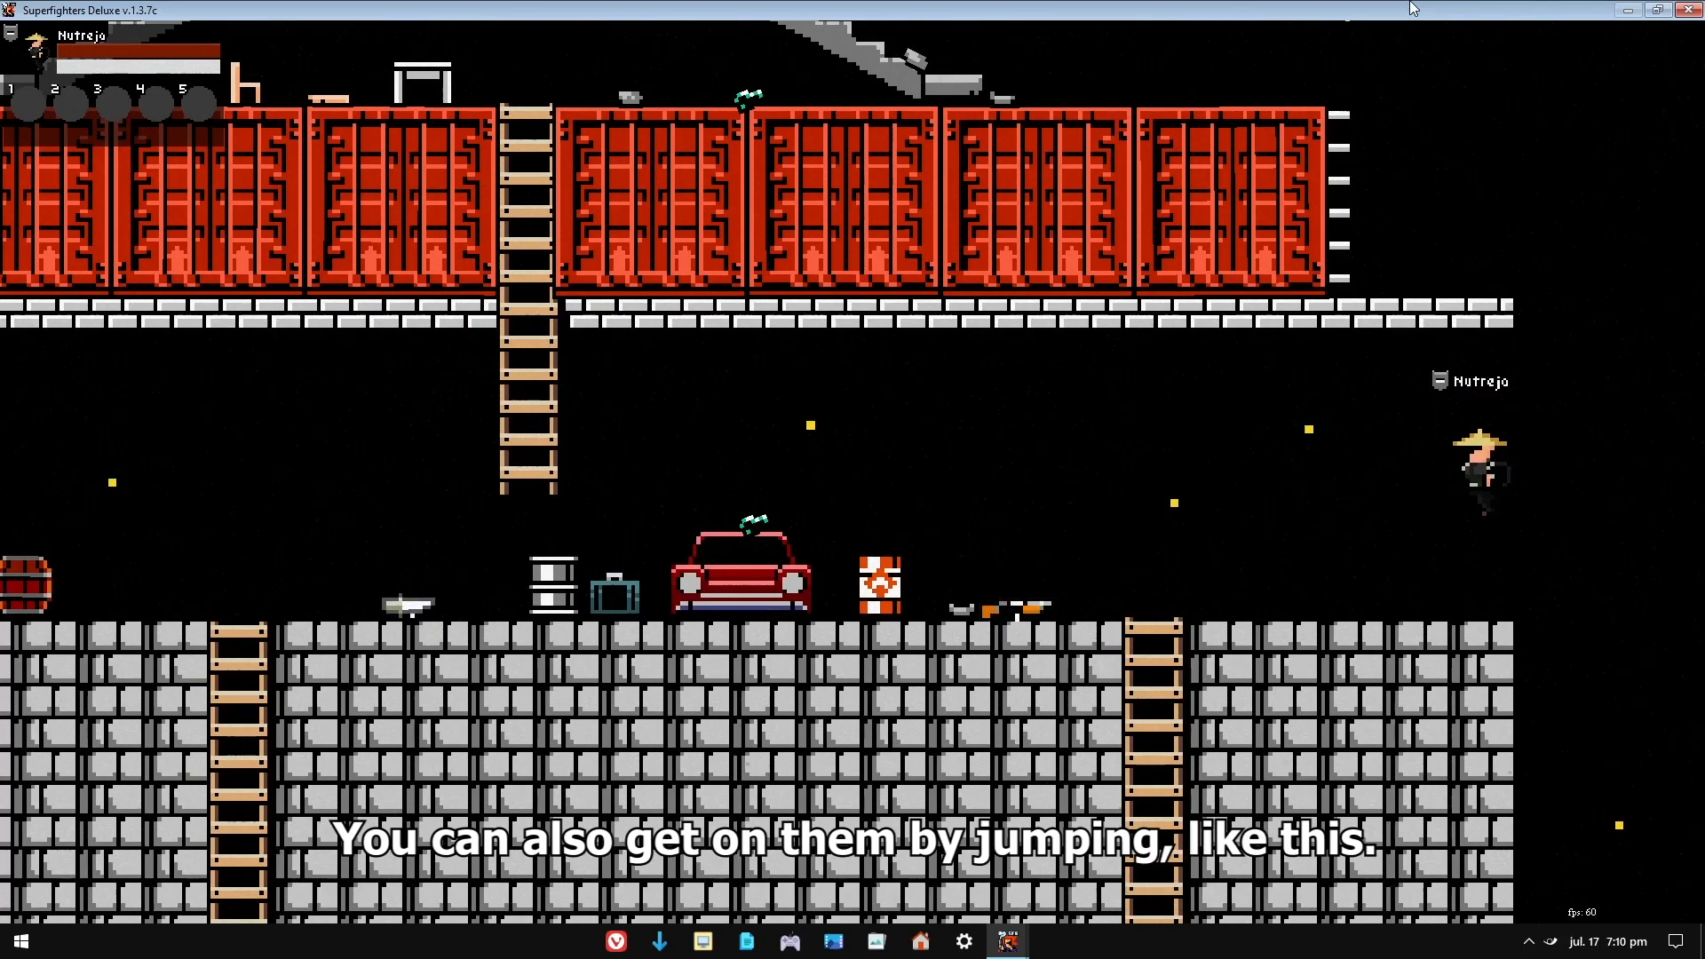
key("Down")
key("Left")
key("Right")
key("Up")
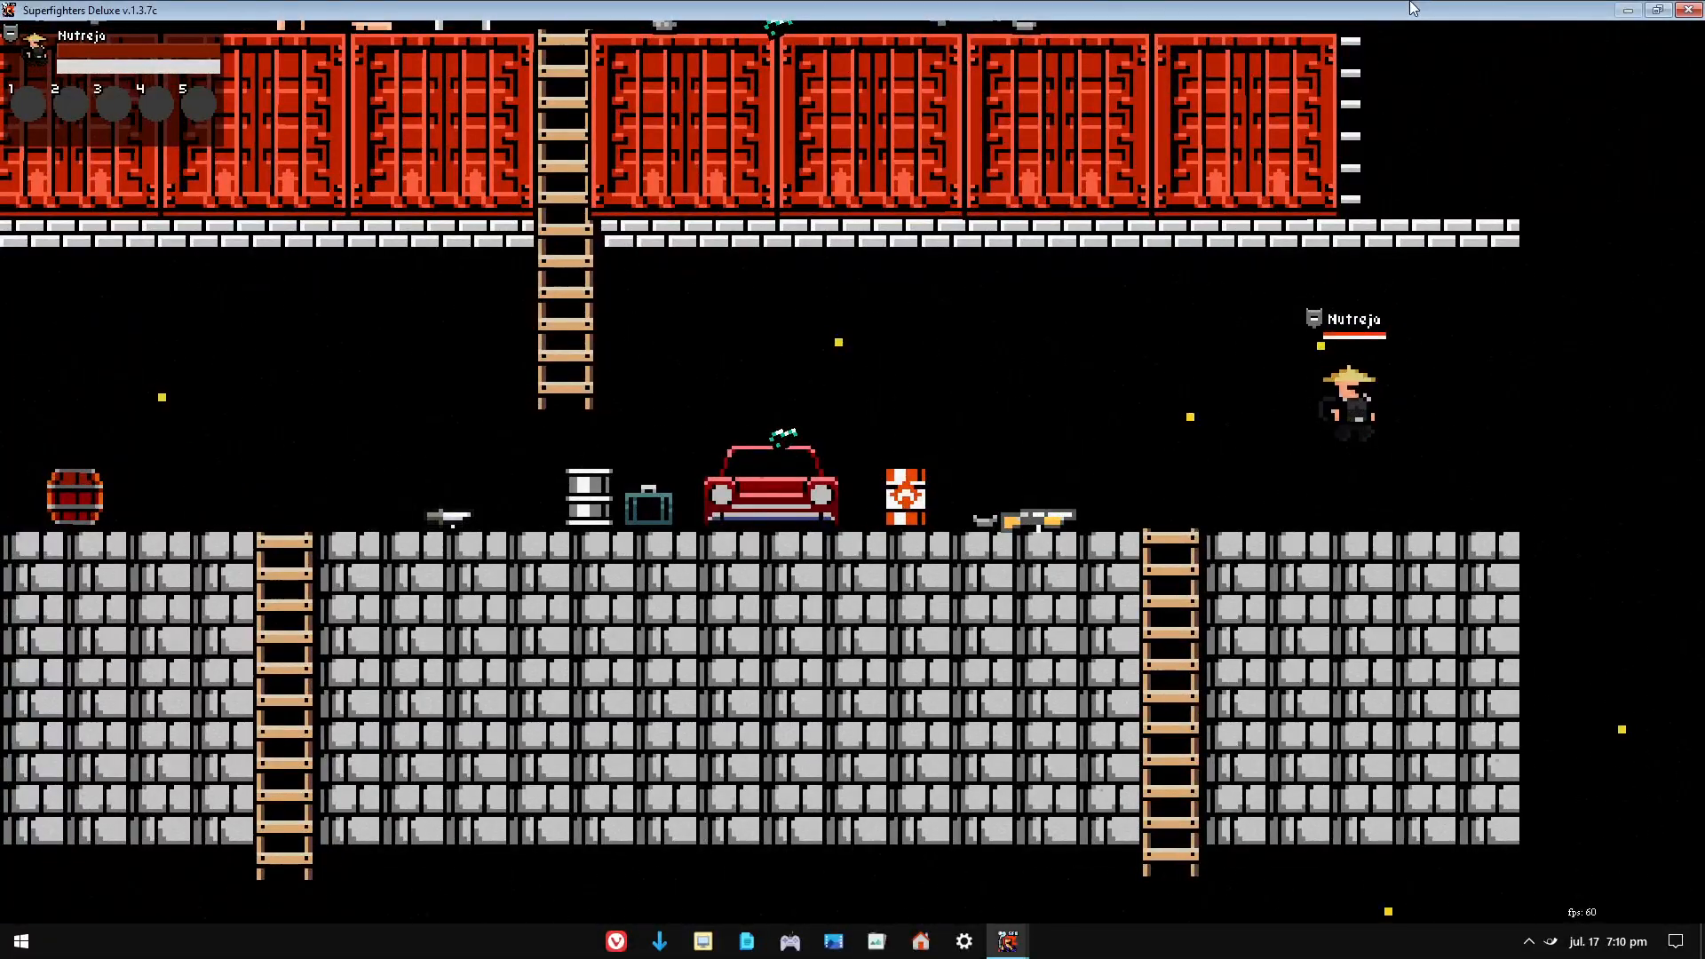
key("Down")
key("Right")
key("Up")
key("Down")
key("Left")
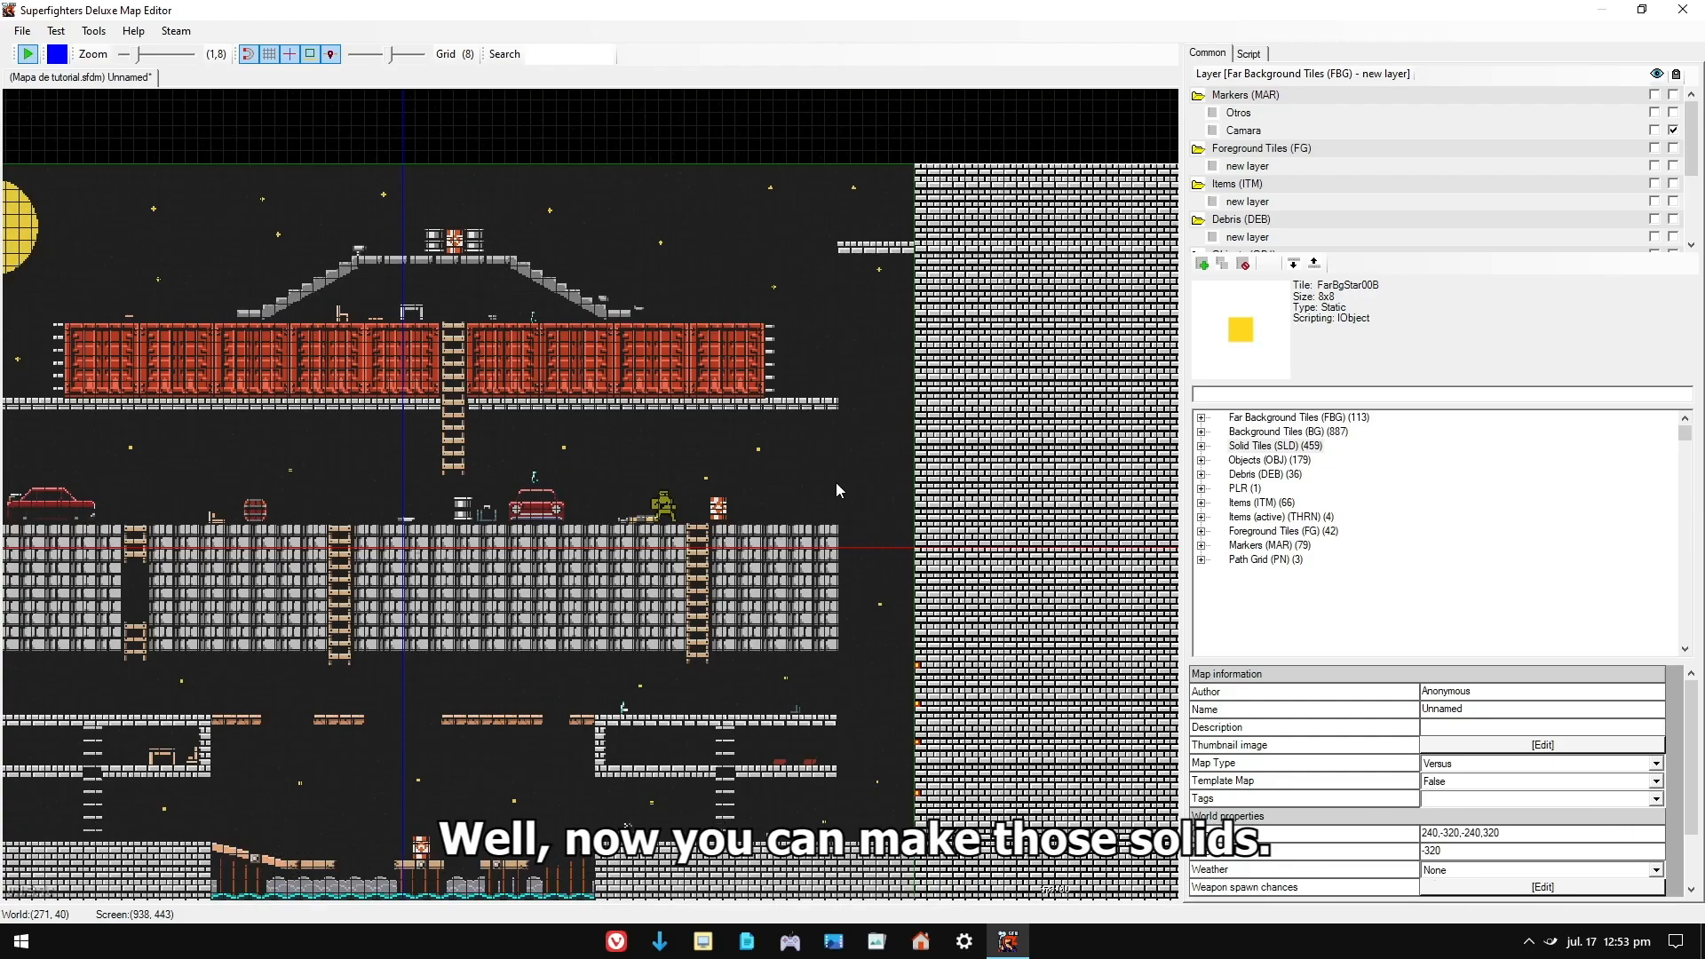
- Add a BgWood02B background tile under the upper brick floor and stretch it down to the ground as a wooden wall
left_click(1259, 432)
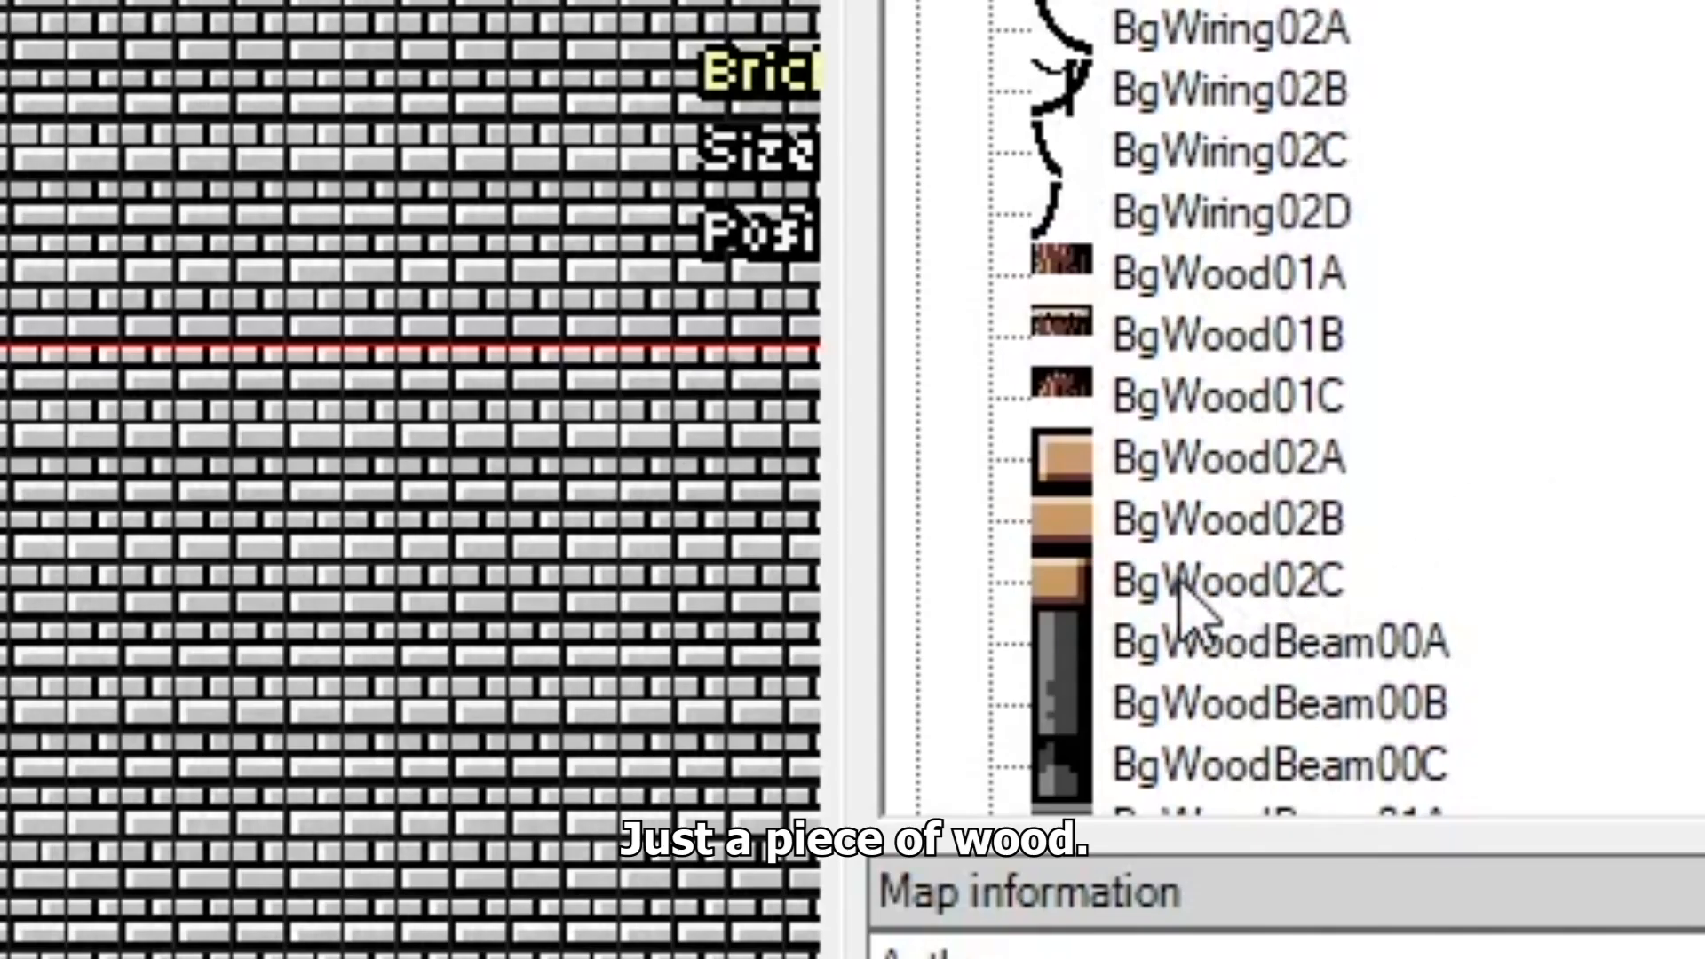
left_click(1270, 589)
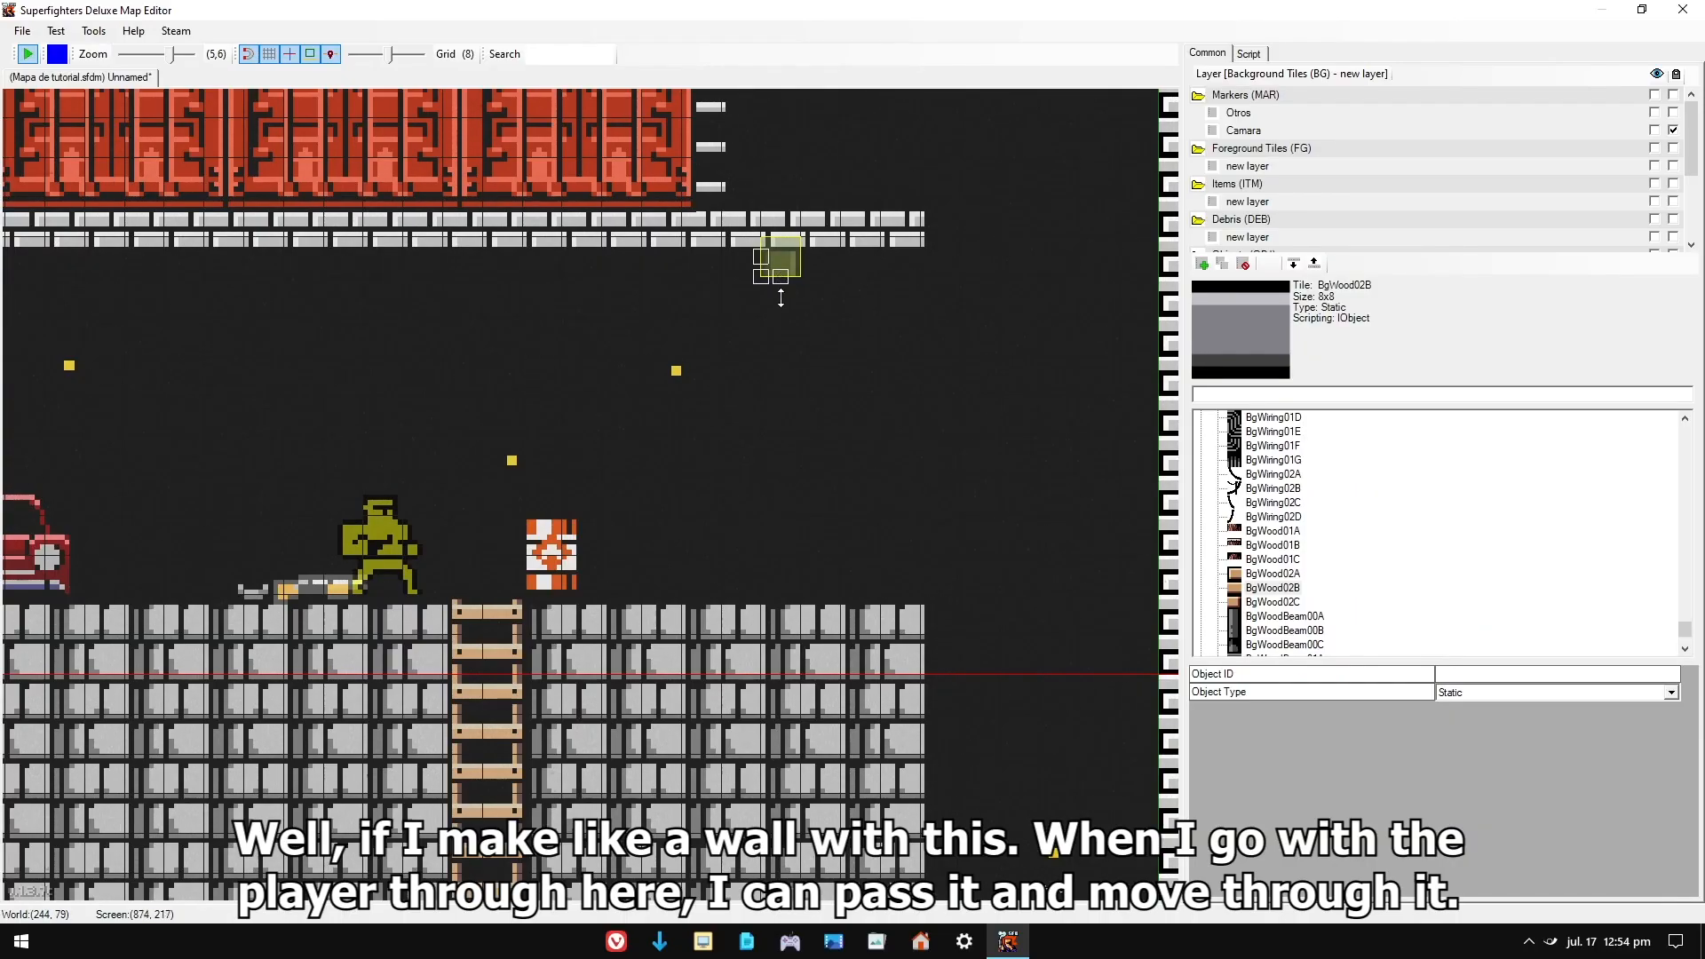
left_click_drag(781, 283, 782, 621)
left_click(871, 449)
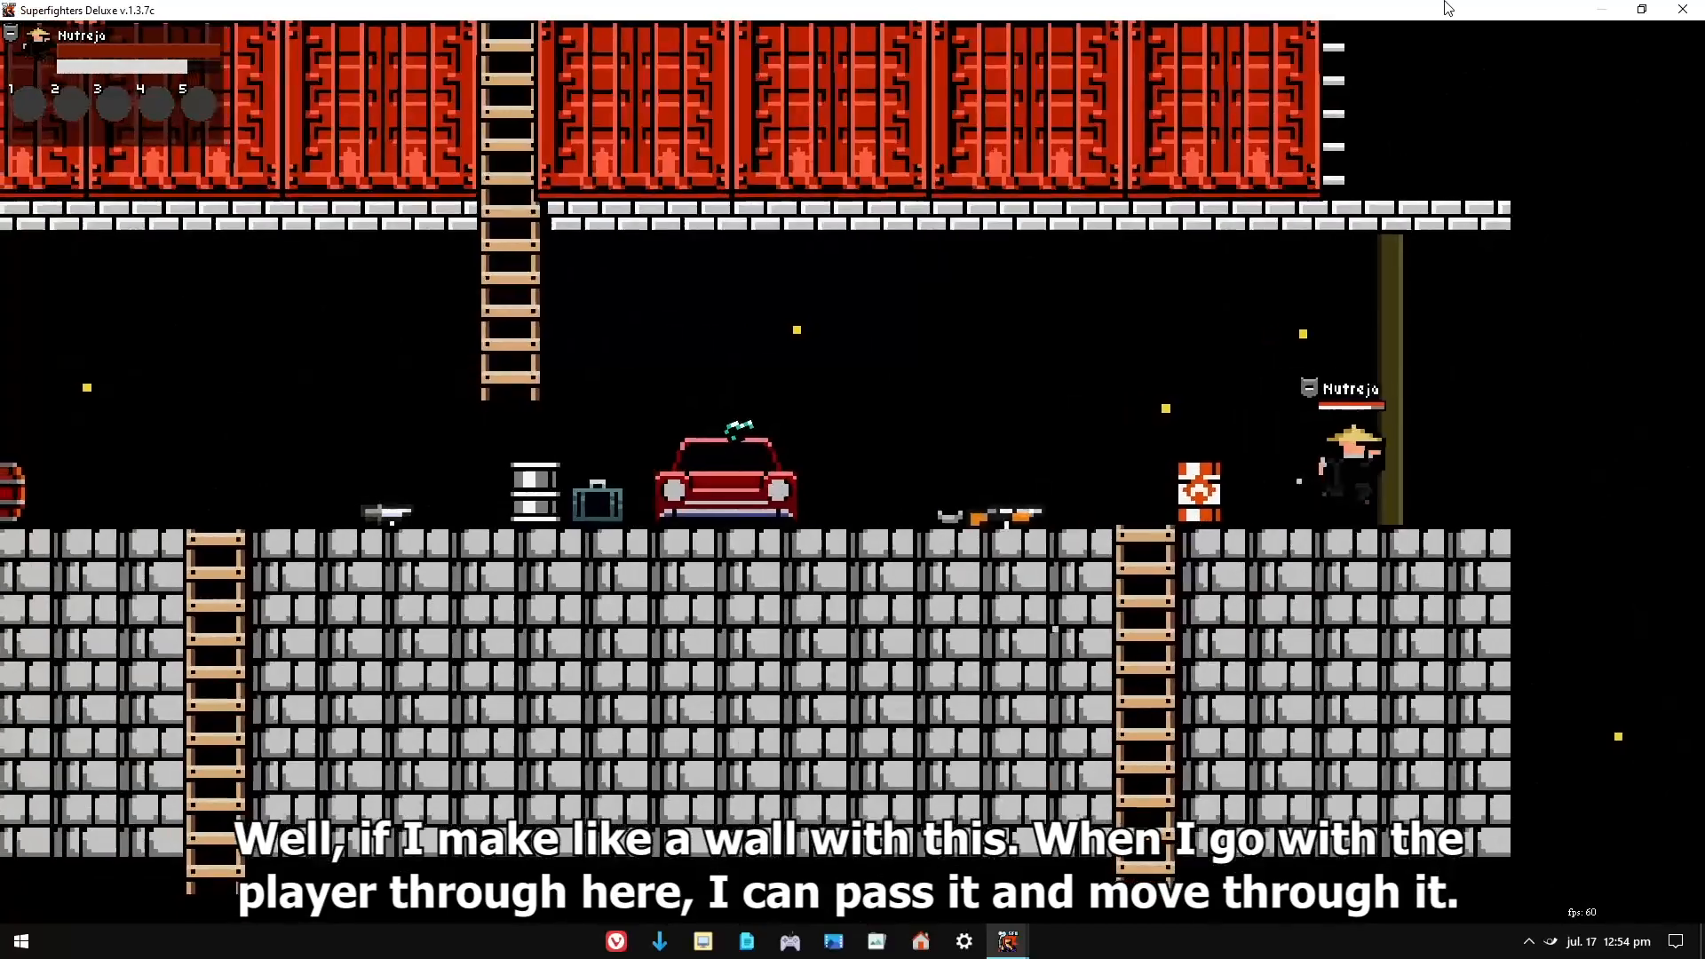
- Test the wooden background wall in the game by moving and jumping the player through it
key("Right")
key("Left")
key("Up")
key("Right")
key("Left")
key("Up")
key("Right")
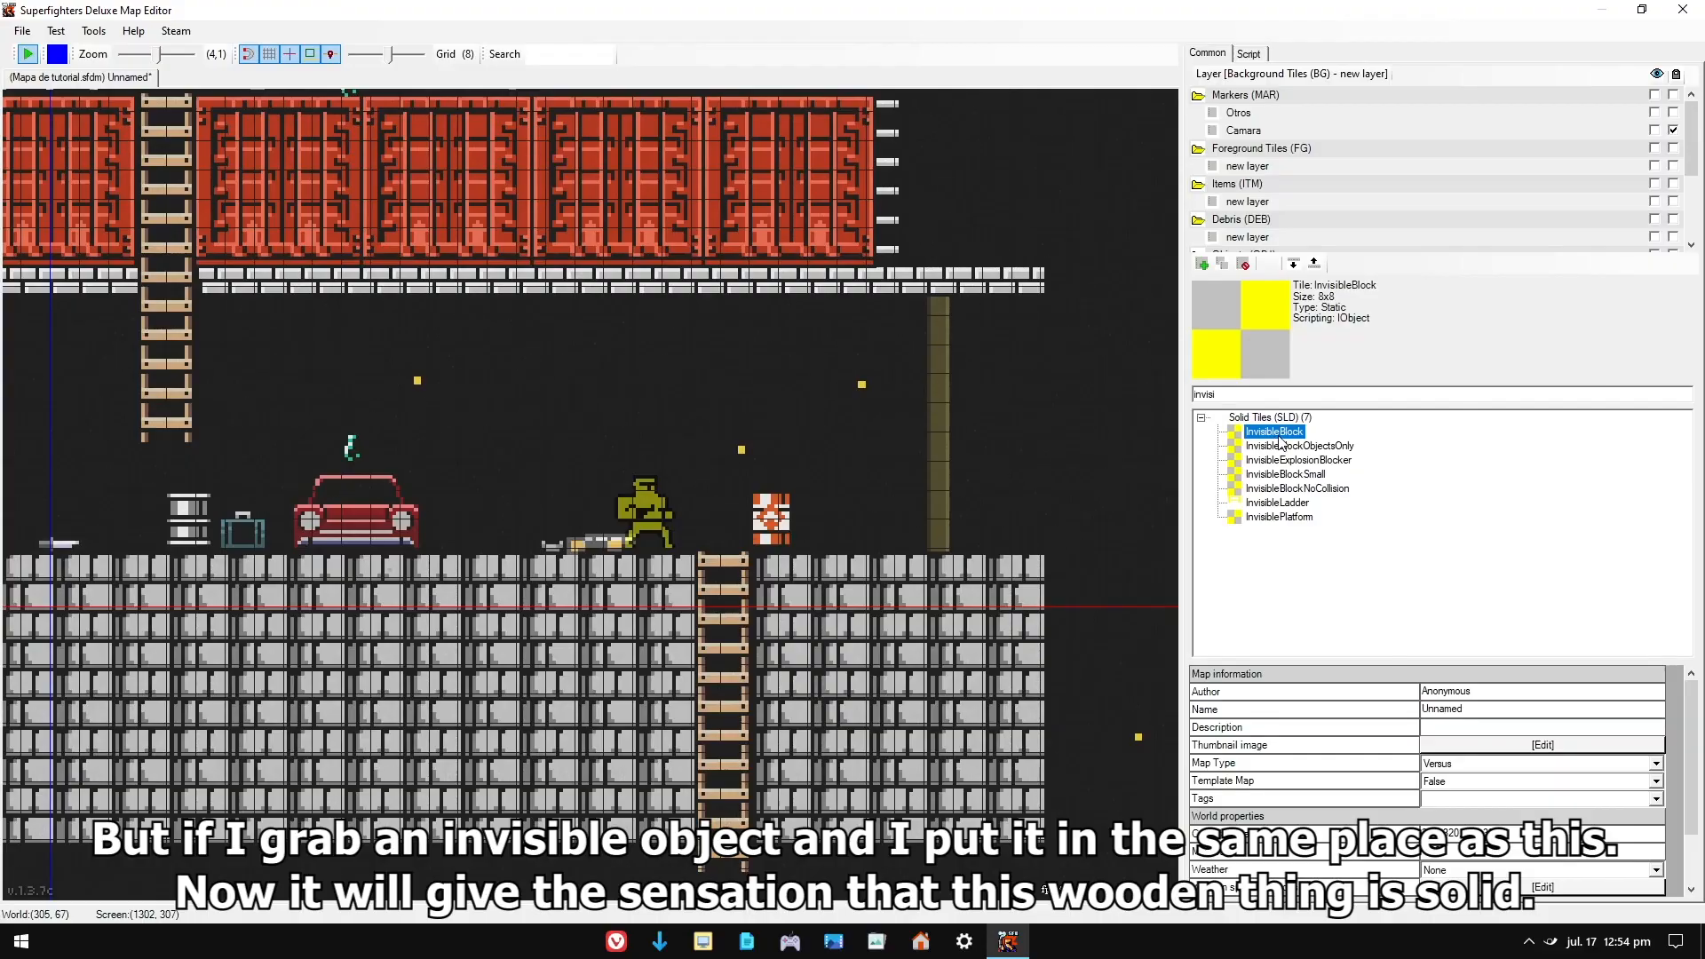
- Place an InvisibleBlock tile at the head of the wooden wall and stretch it down over the wall's full height
left_click(938, 302)
left_click_drag(942, 306, 942, 549)
left_click(1026, 424)
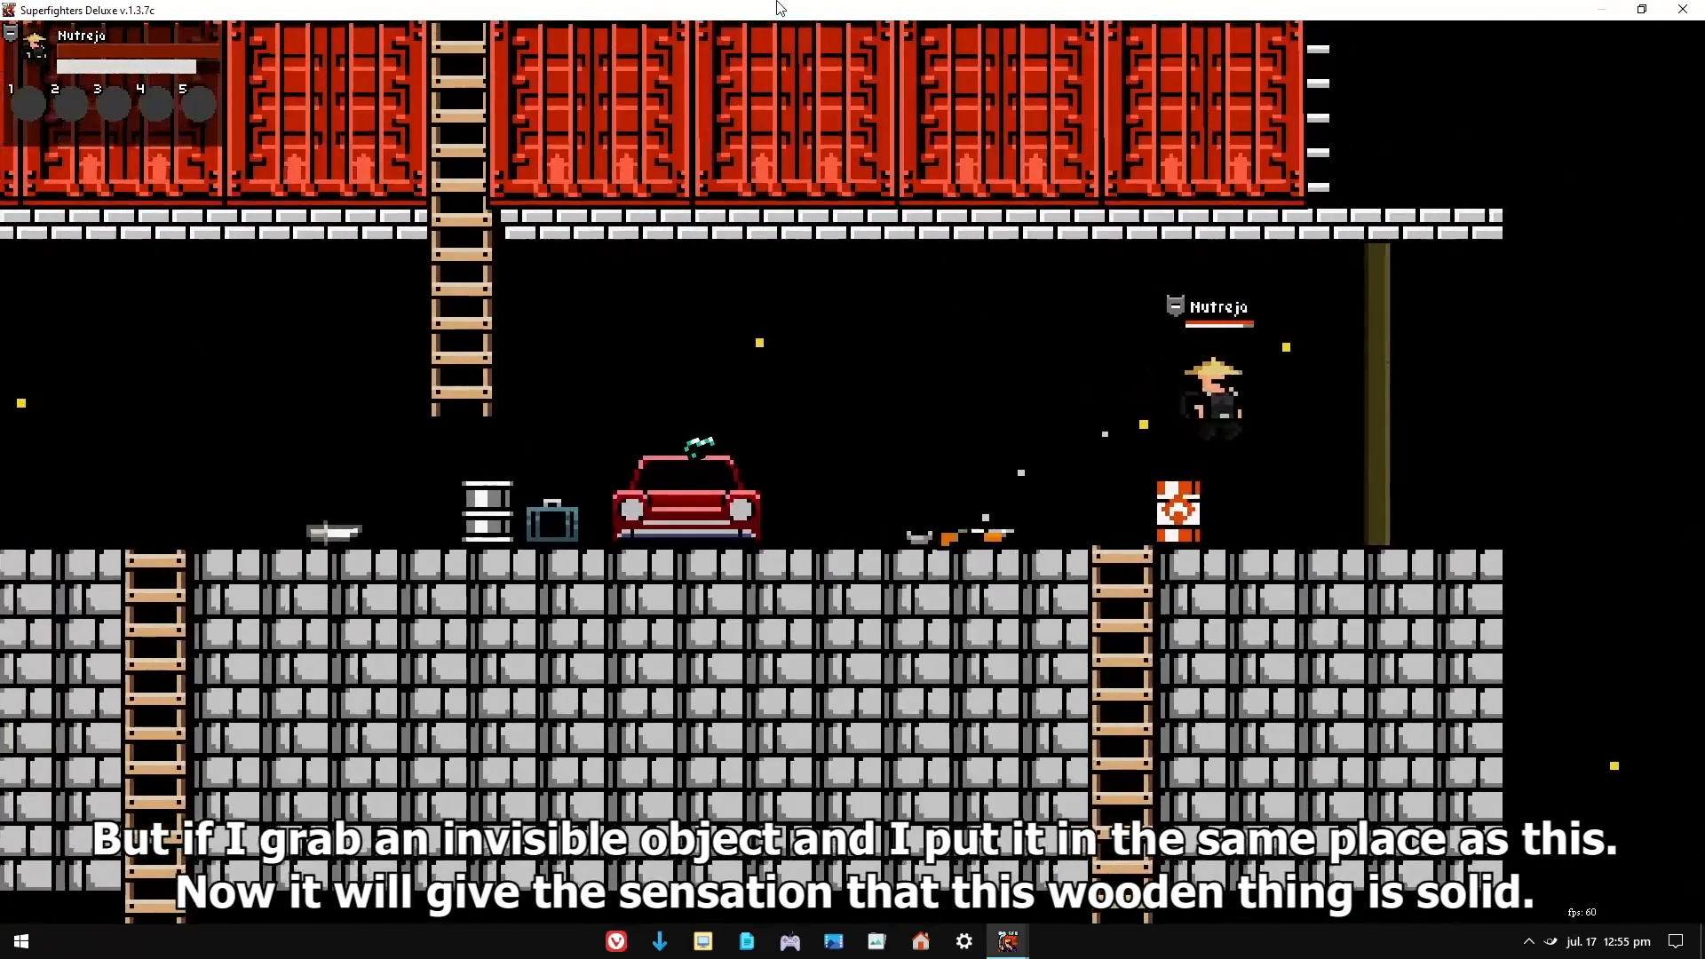
- Test the wall covered by the invisible block in the game by running and jumping the player against it
key("Right")
key("Up")
key("Down")
key("Up")
key("Up")
key("Up")
key("Right")
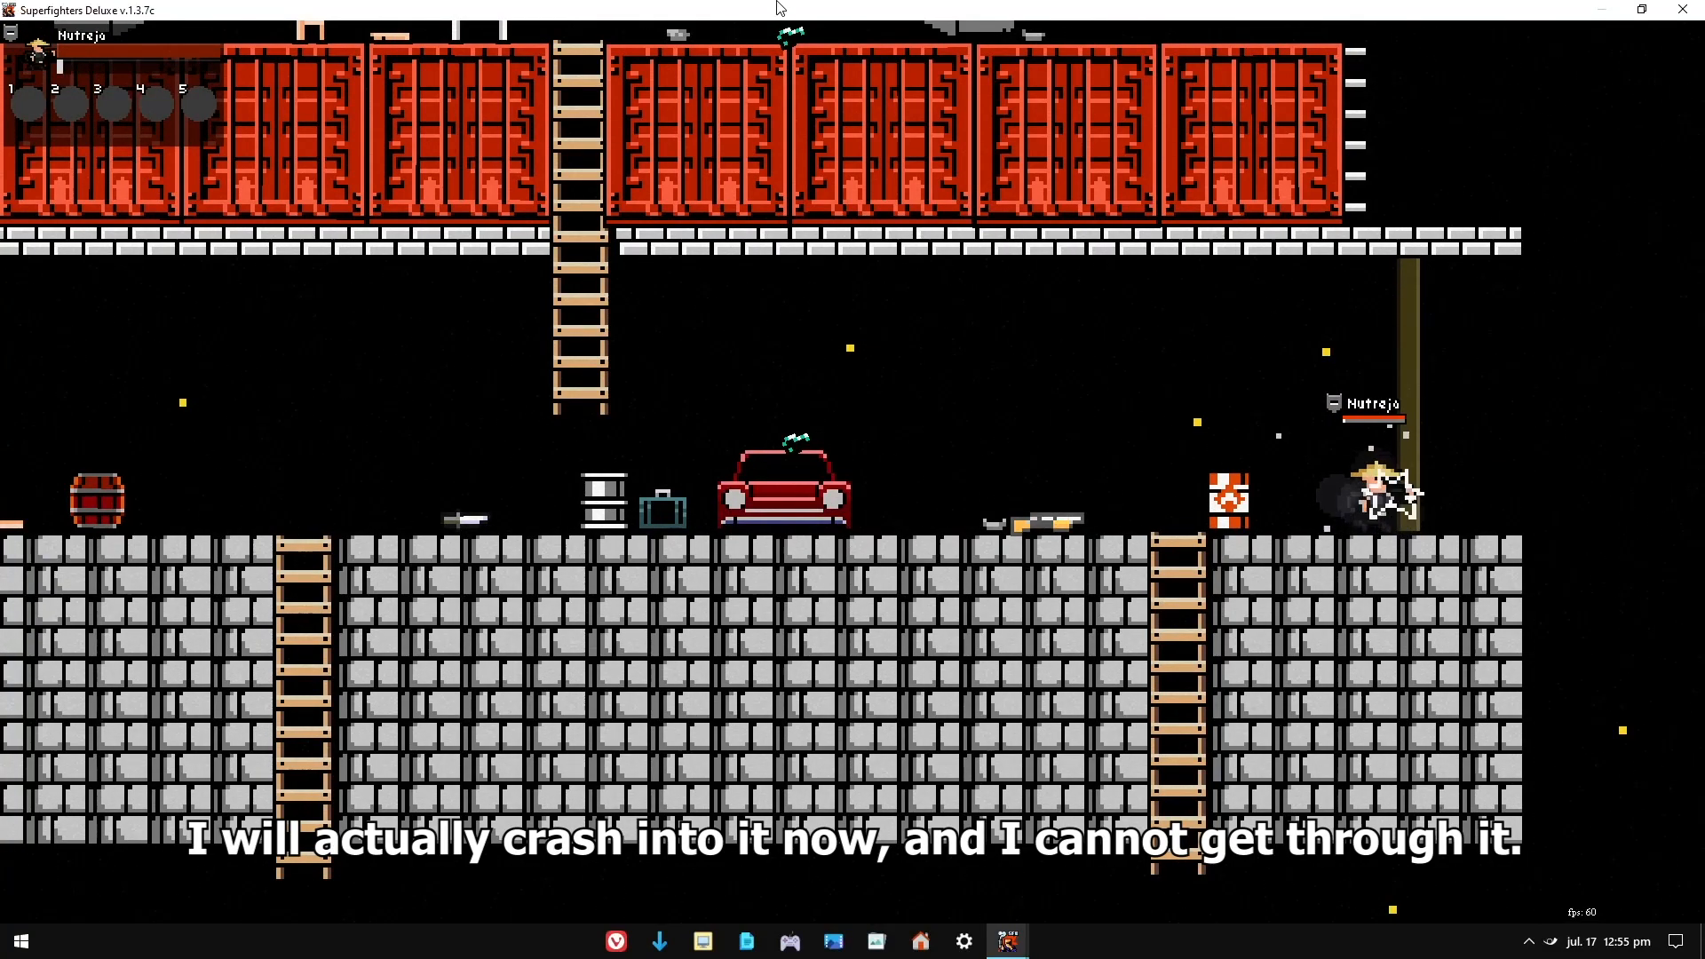
key("Up")
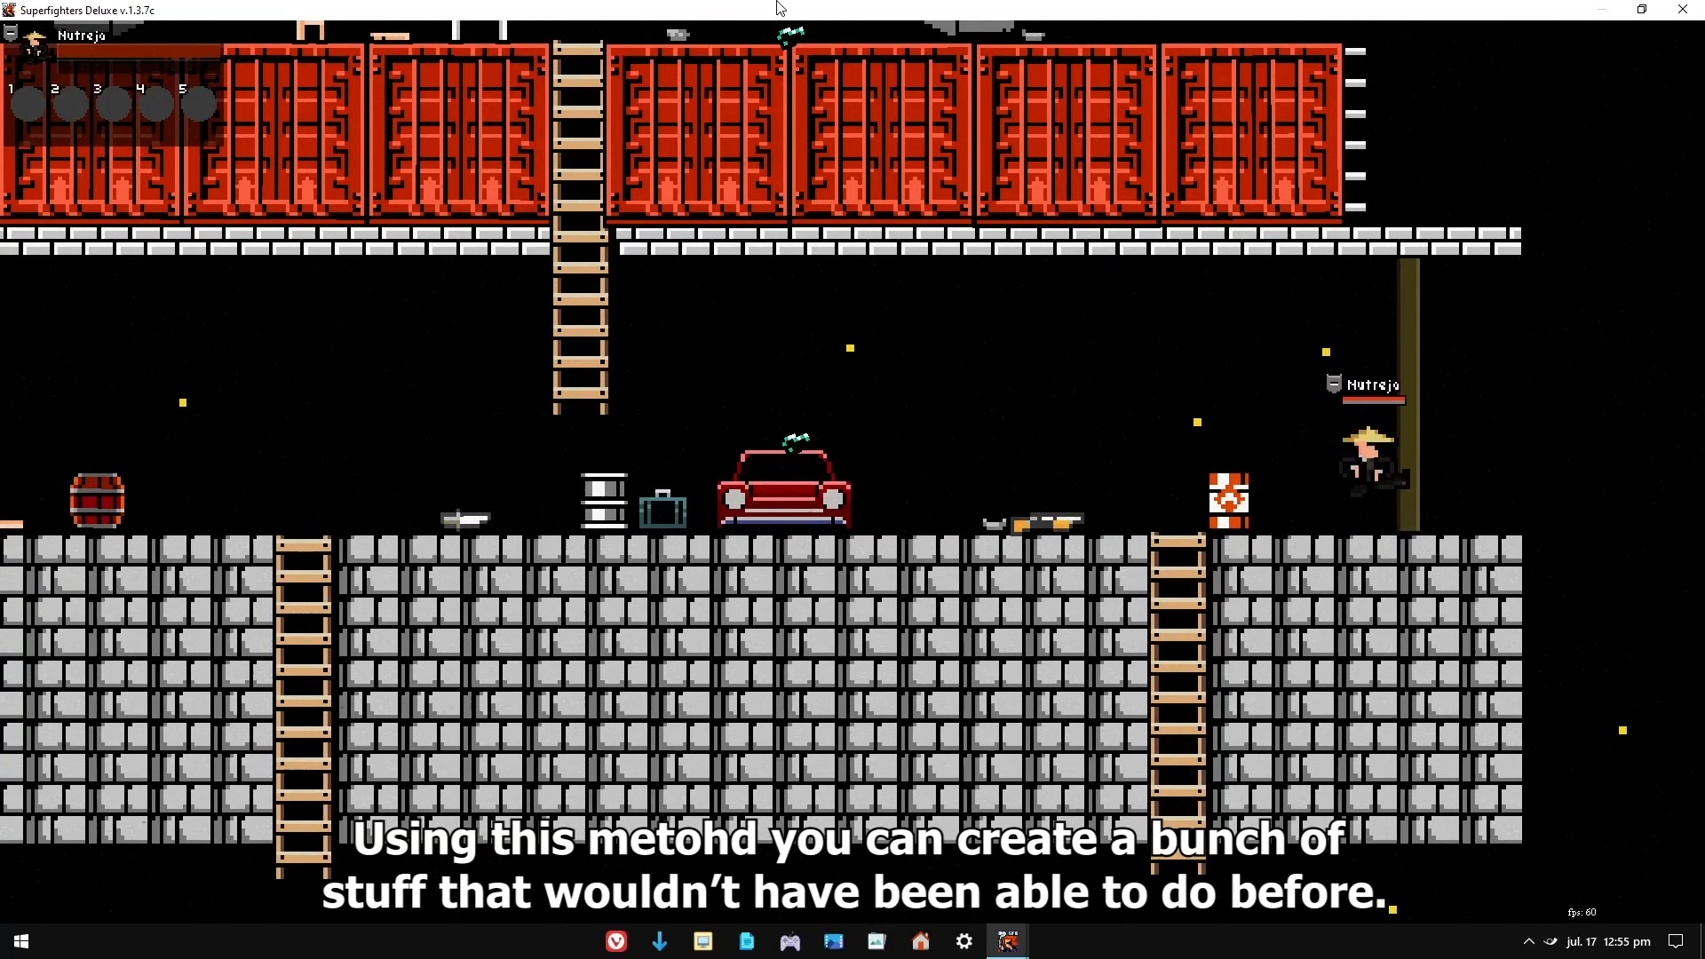
key("Left")
key("Up")
key("Right")
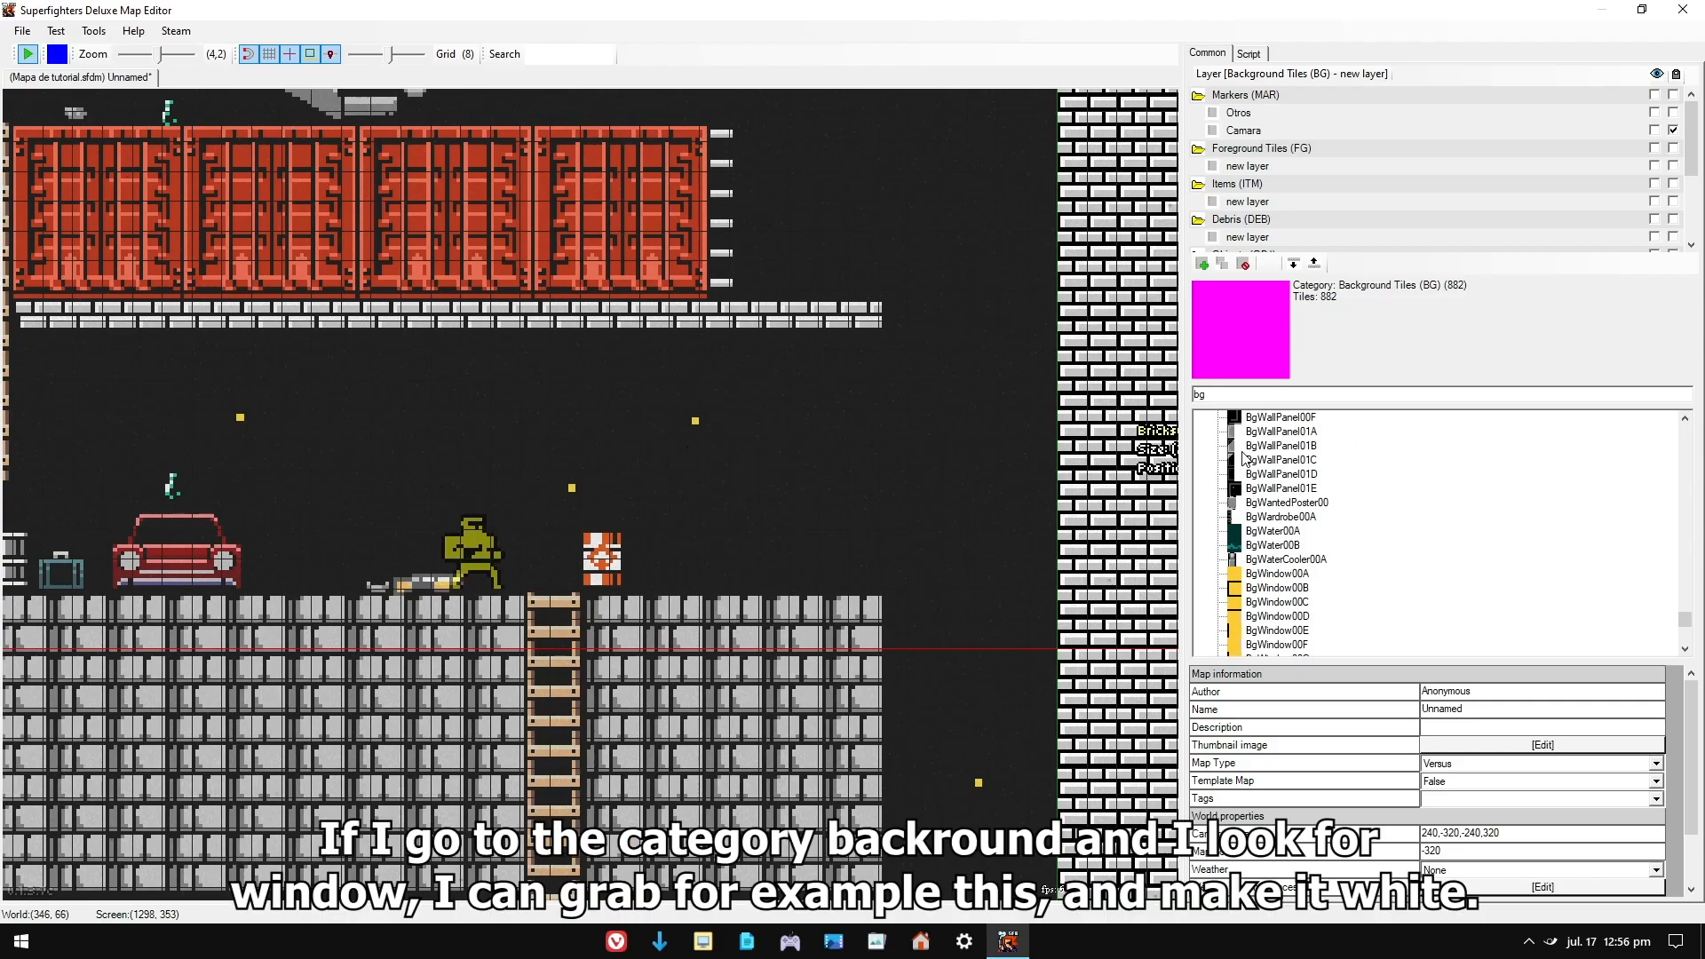
- Build the fridge body on the stone ground from a white BgWindow00A background tile stretched to 24 by 32
scroll(1243, 455, "down", 3)
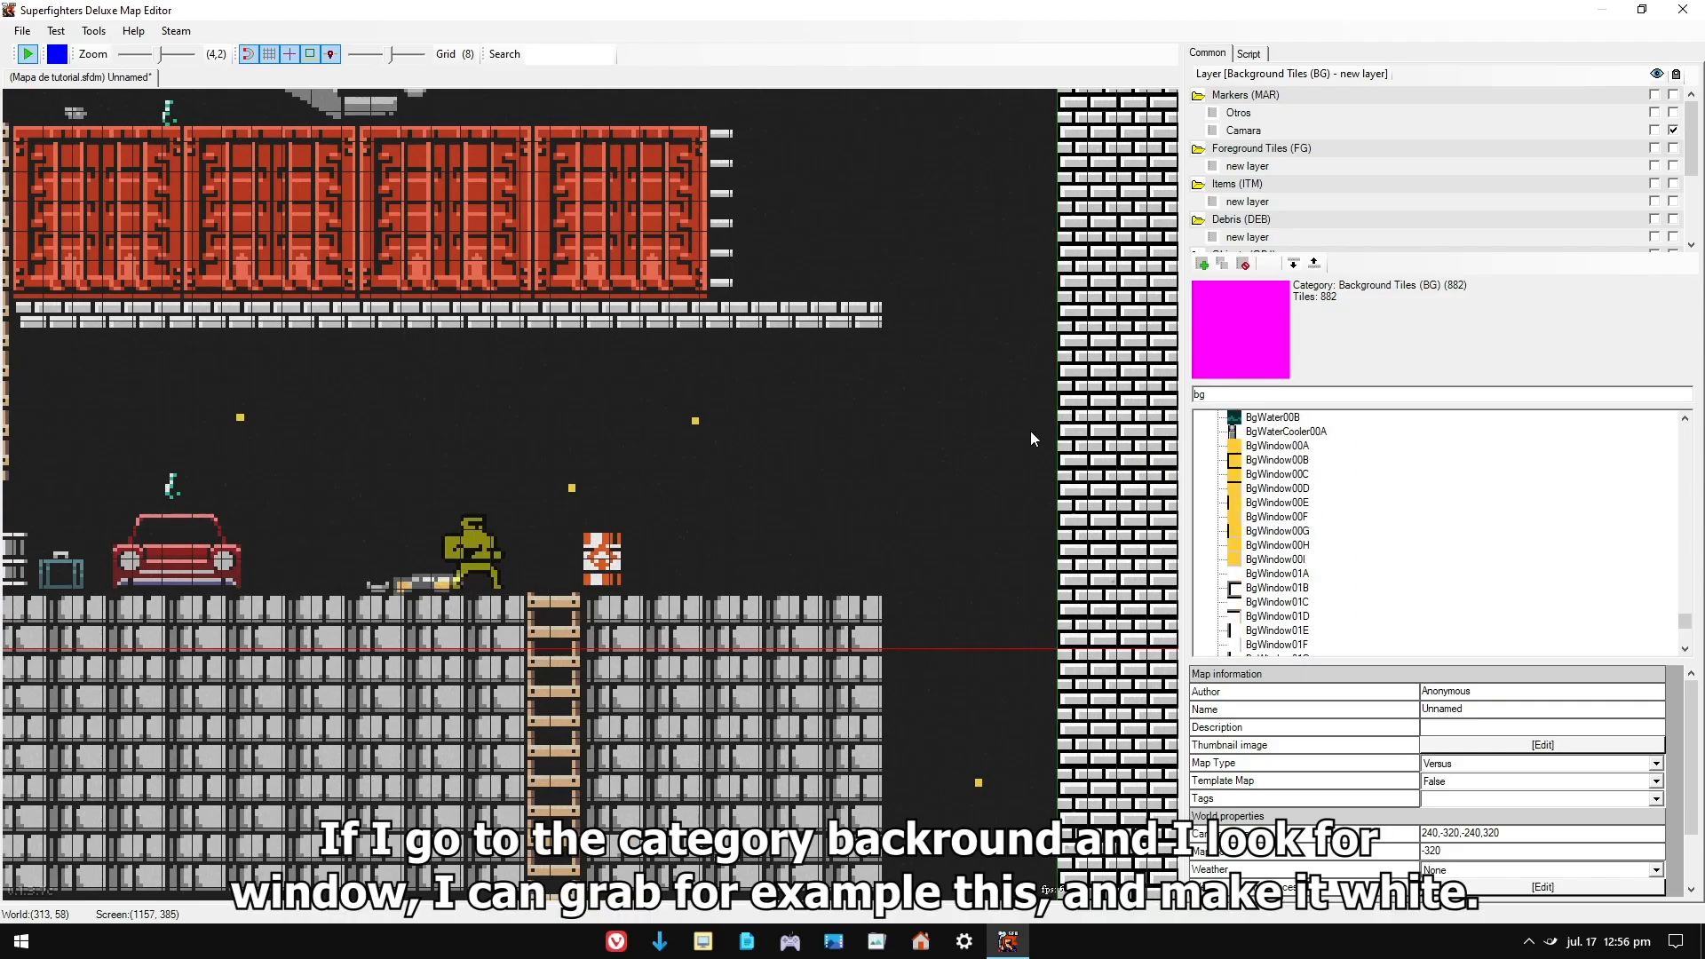
left_click(1275, 446)
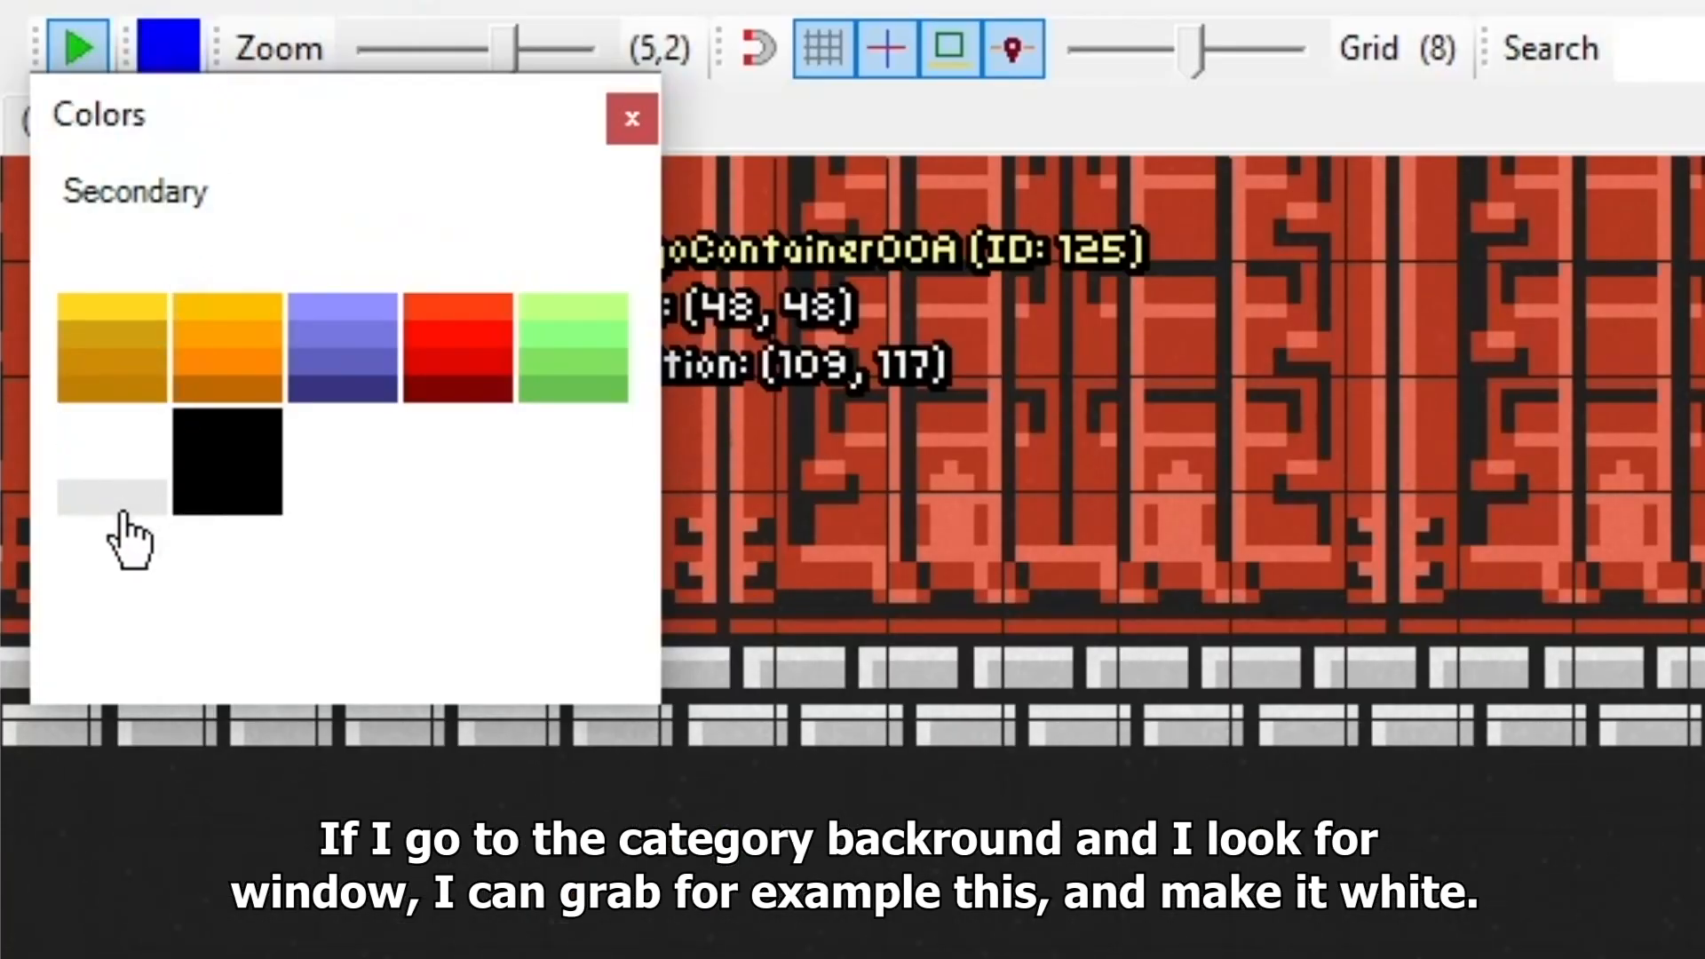
left_click(123, 510)
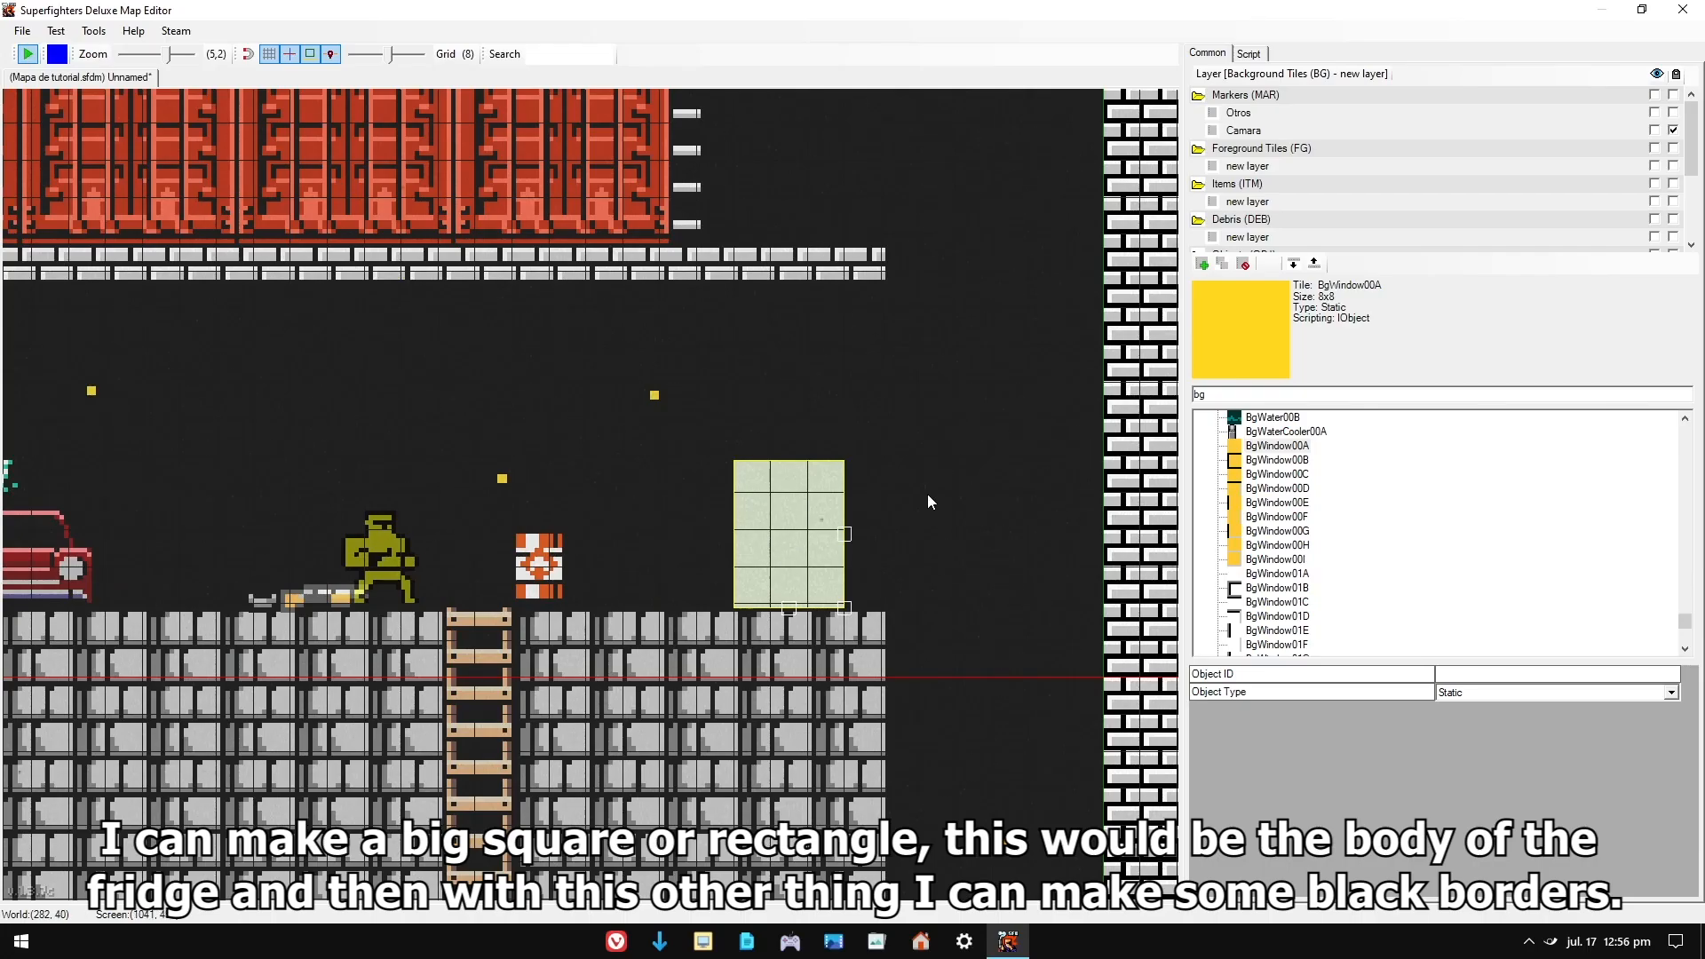
left_click(926, 494)
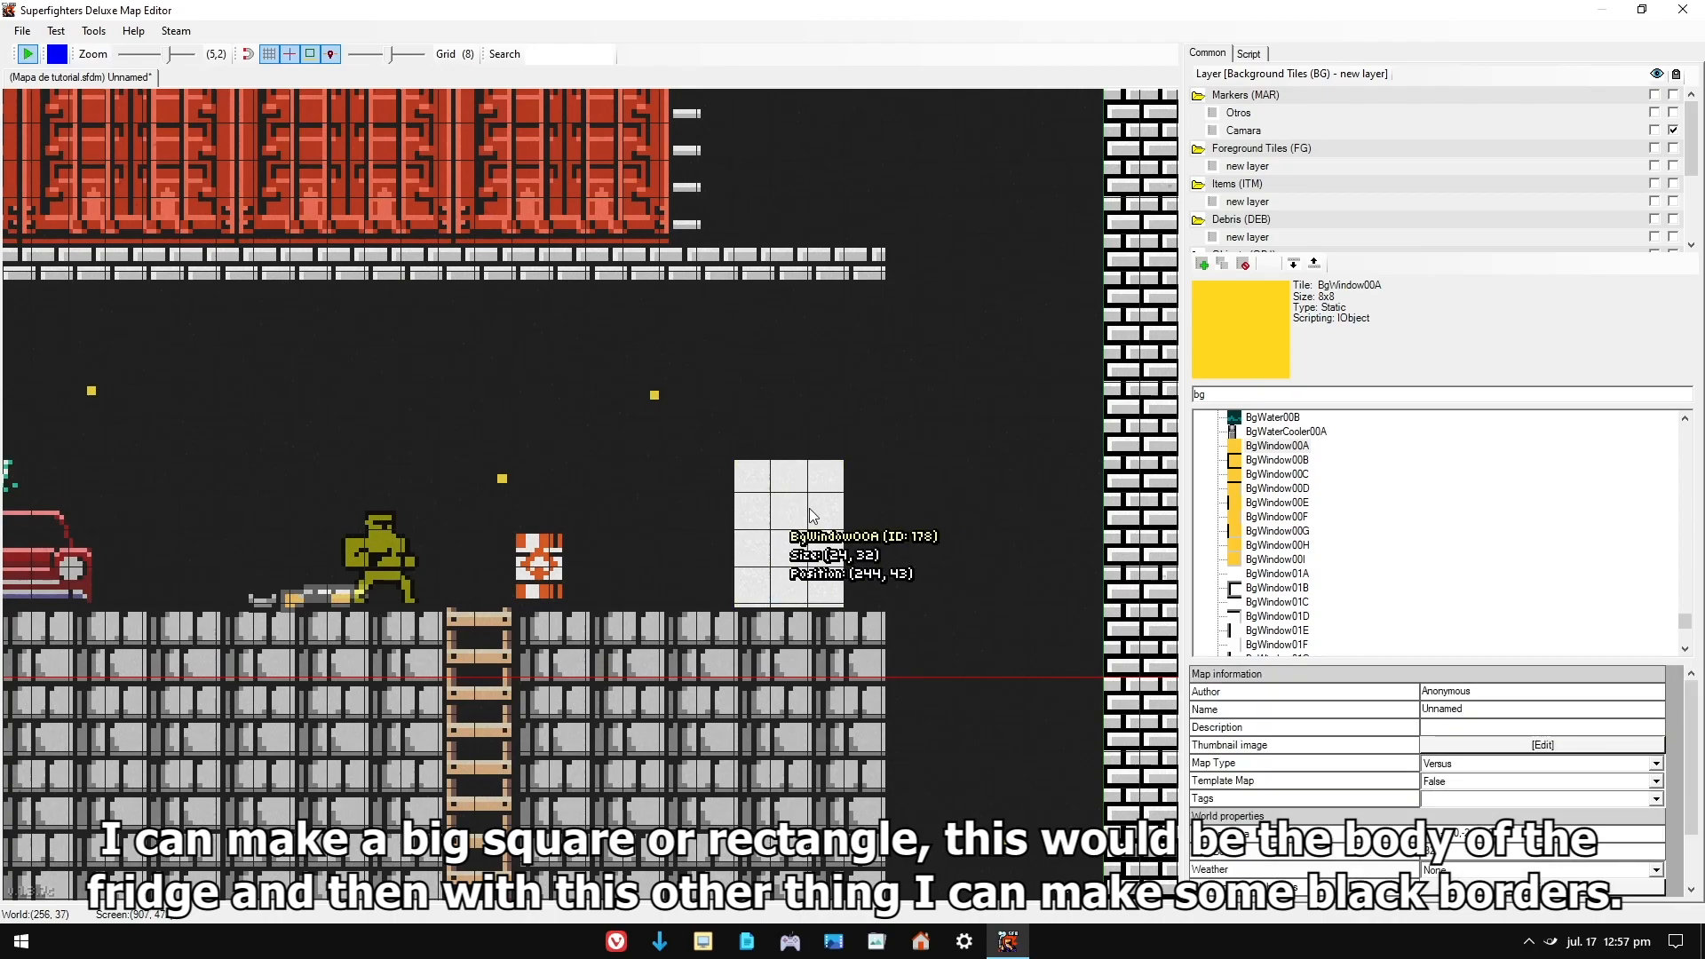
- Add black border details to the white fridge body, starting with a BgWindow00B tile at its upper-left corner
left_click(1279, 460)
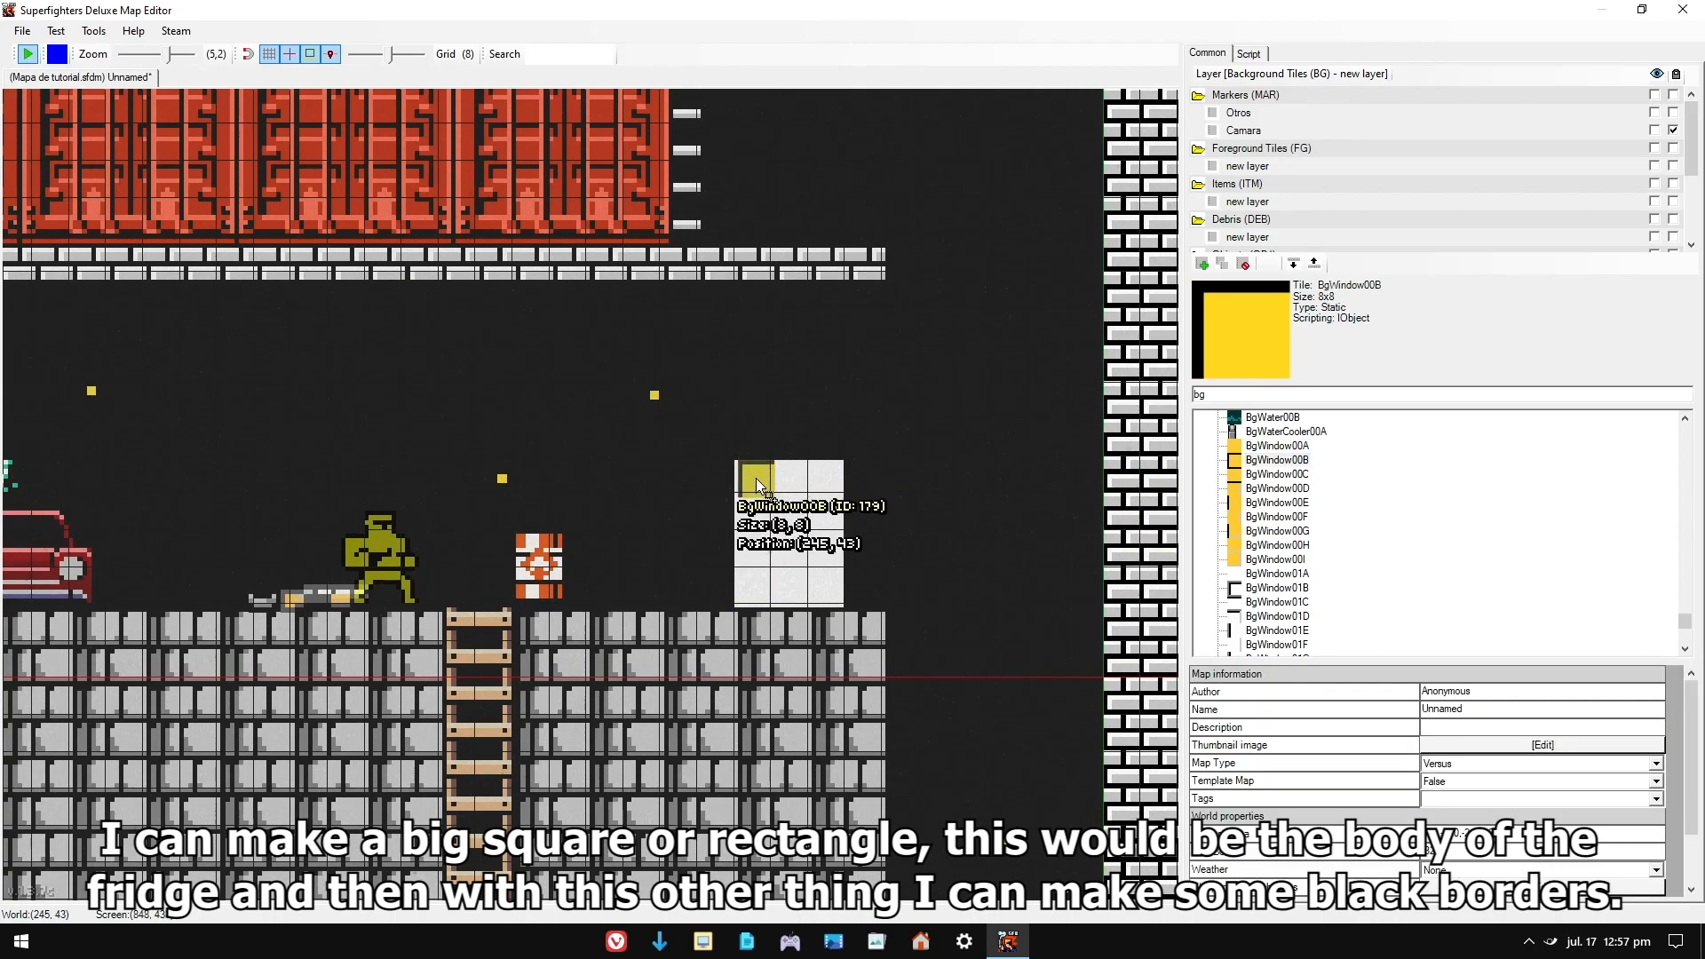
left_click(753, 479)
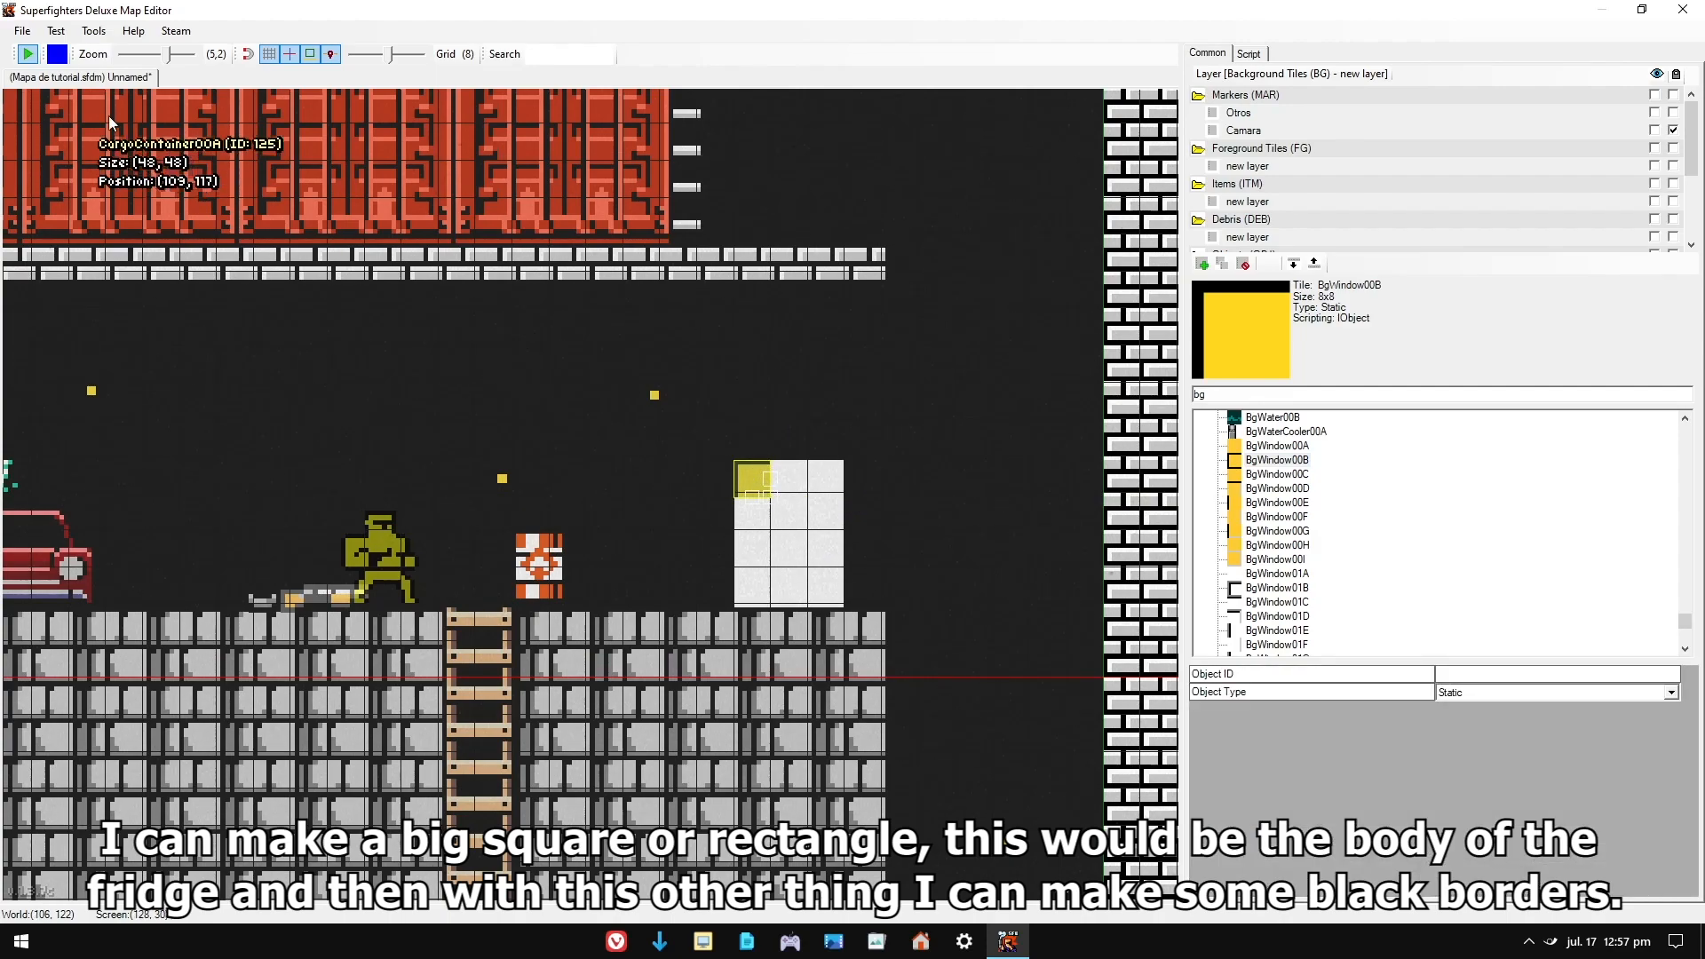
left_click(830, 590)
right_click(835, 600)
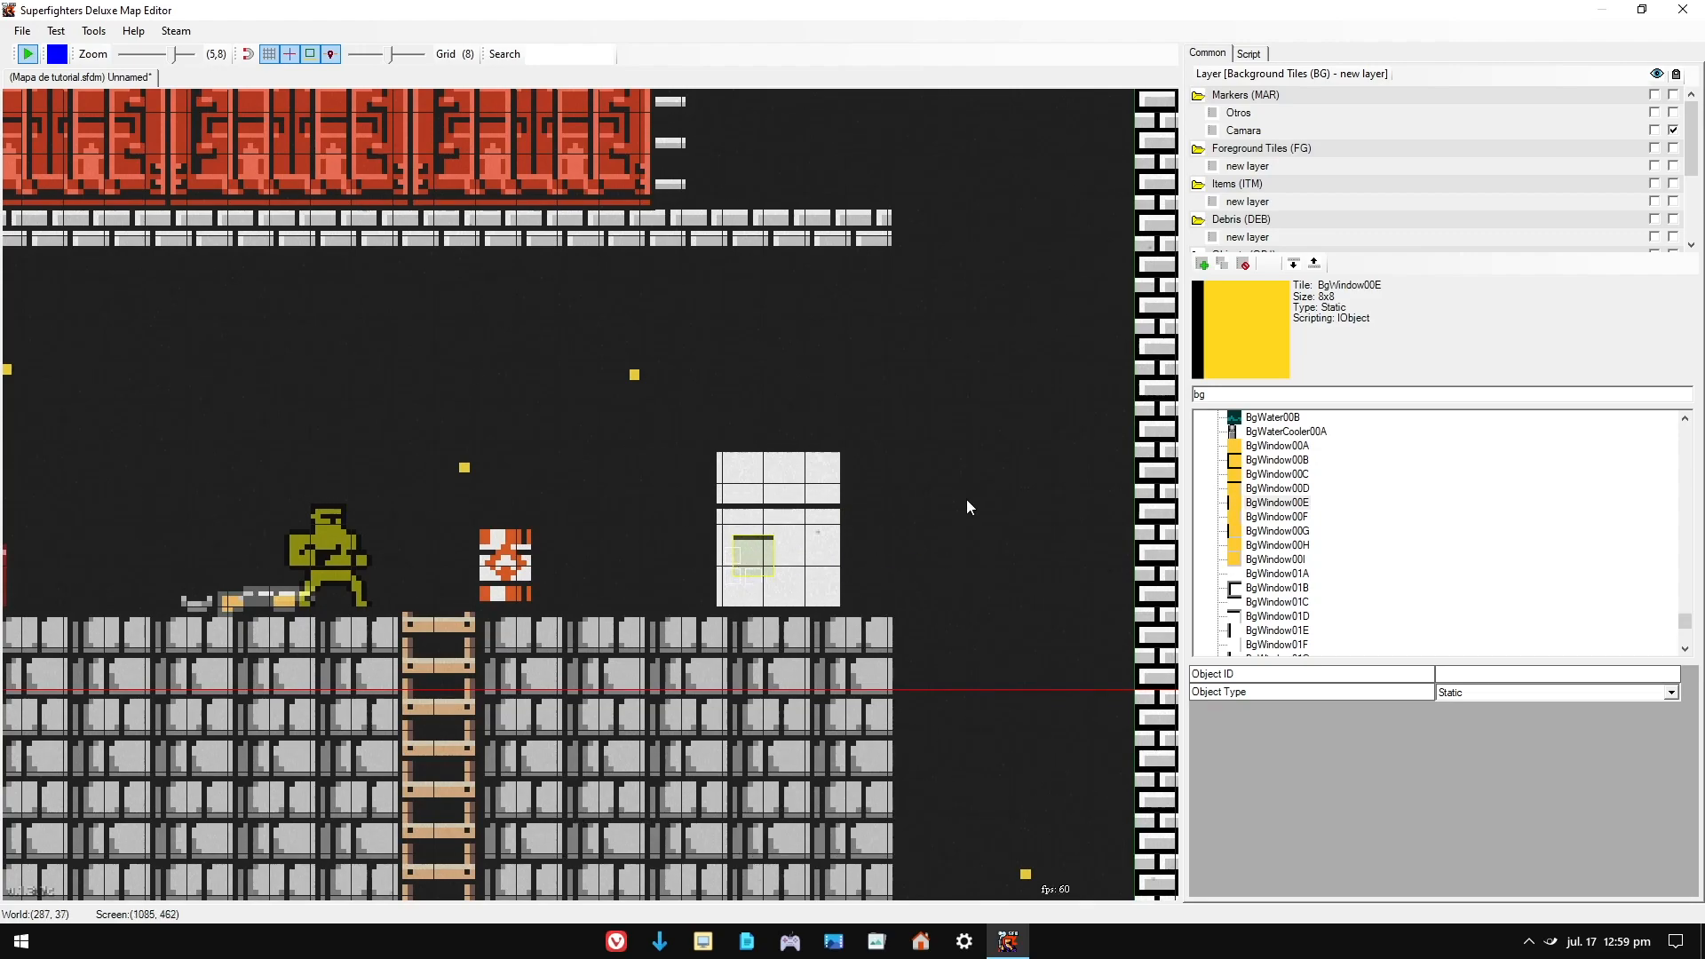
left_click(968, 506)
- Cover the fridge with an InvisibleBlock tile stretched to 24 by 32 to make it solid
scroll(807, 514, "up", 1)
scroll(806, 514, "up", 1)
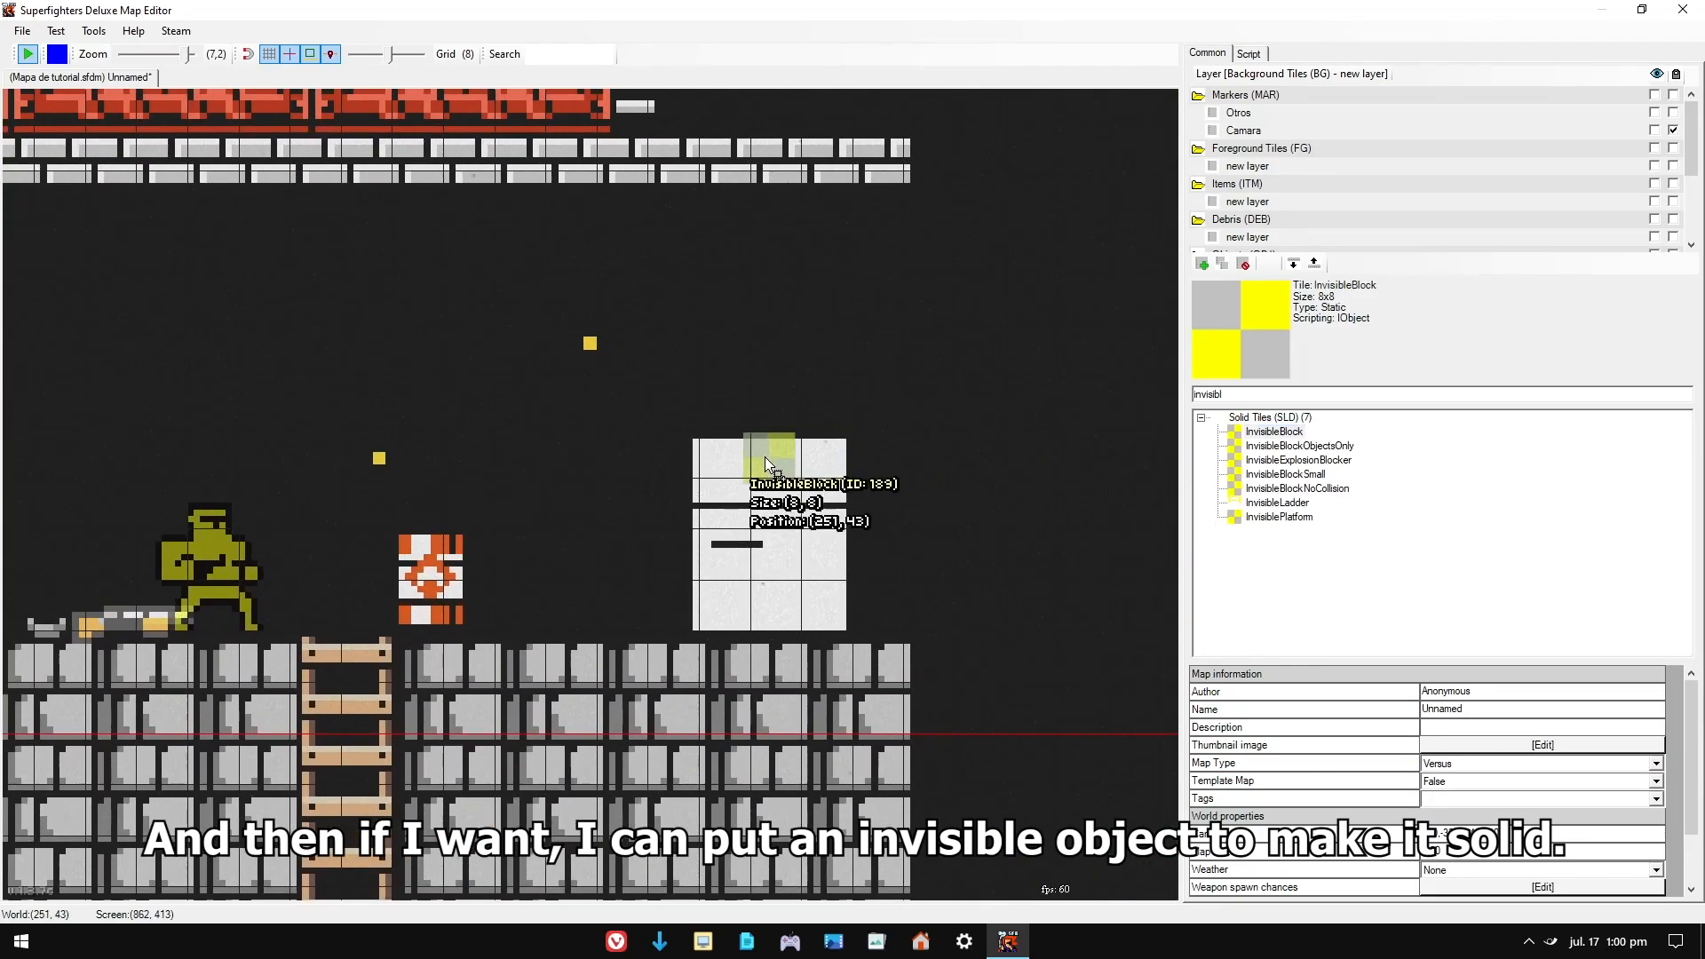
left_click(722, 467)
left_click_drag(744, 490, 836, 623)
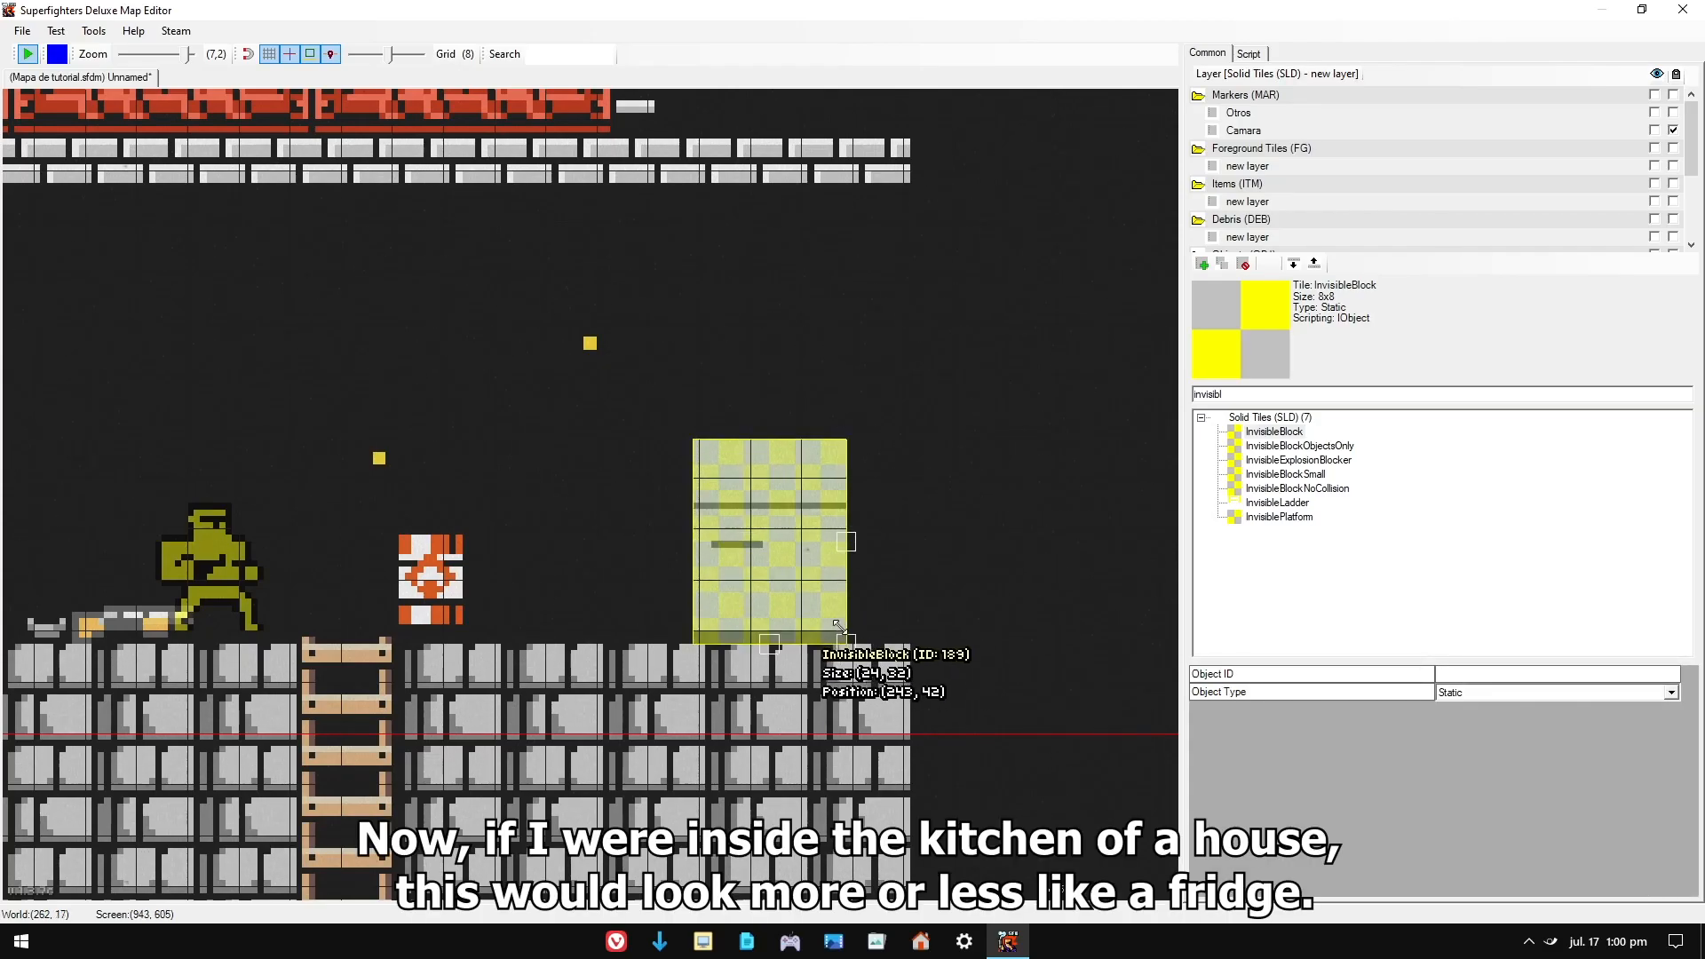
left_click(956, 467)
- Run a map test and jump the player towards the fridge to check that it is solid
key("F5")
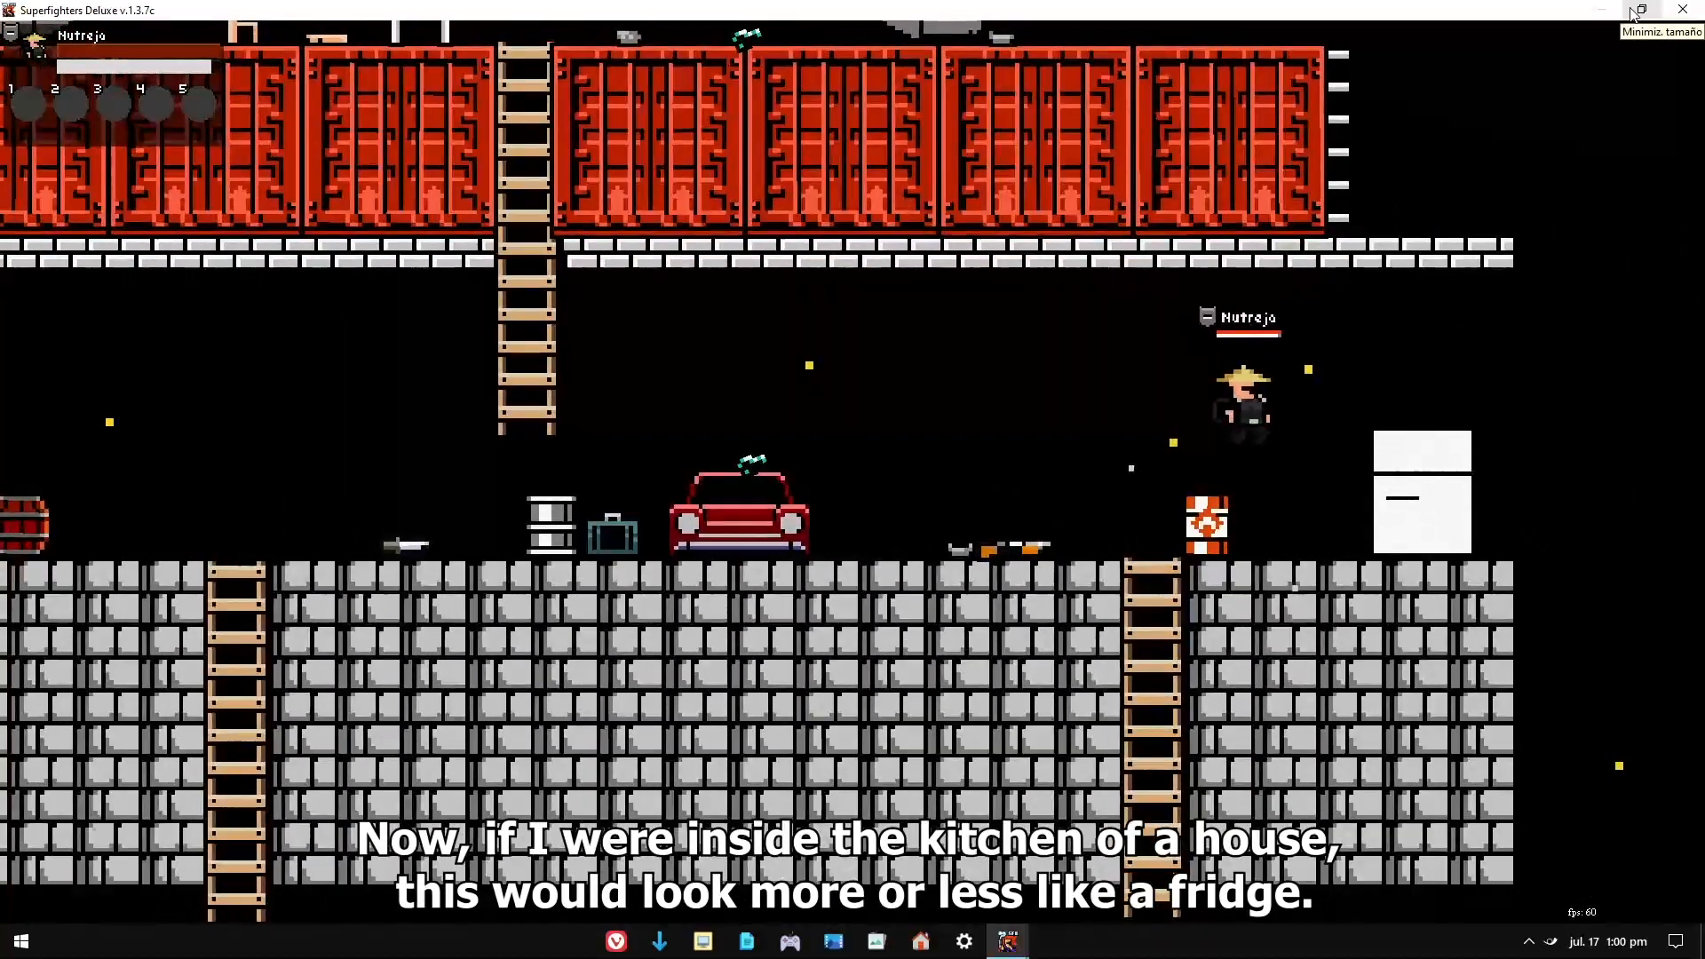
key("Right")
key("Up")
key("Up")
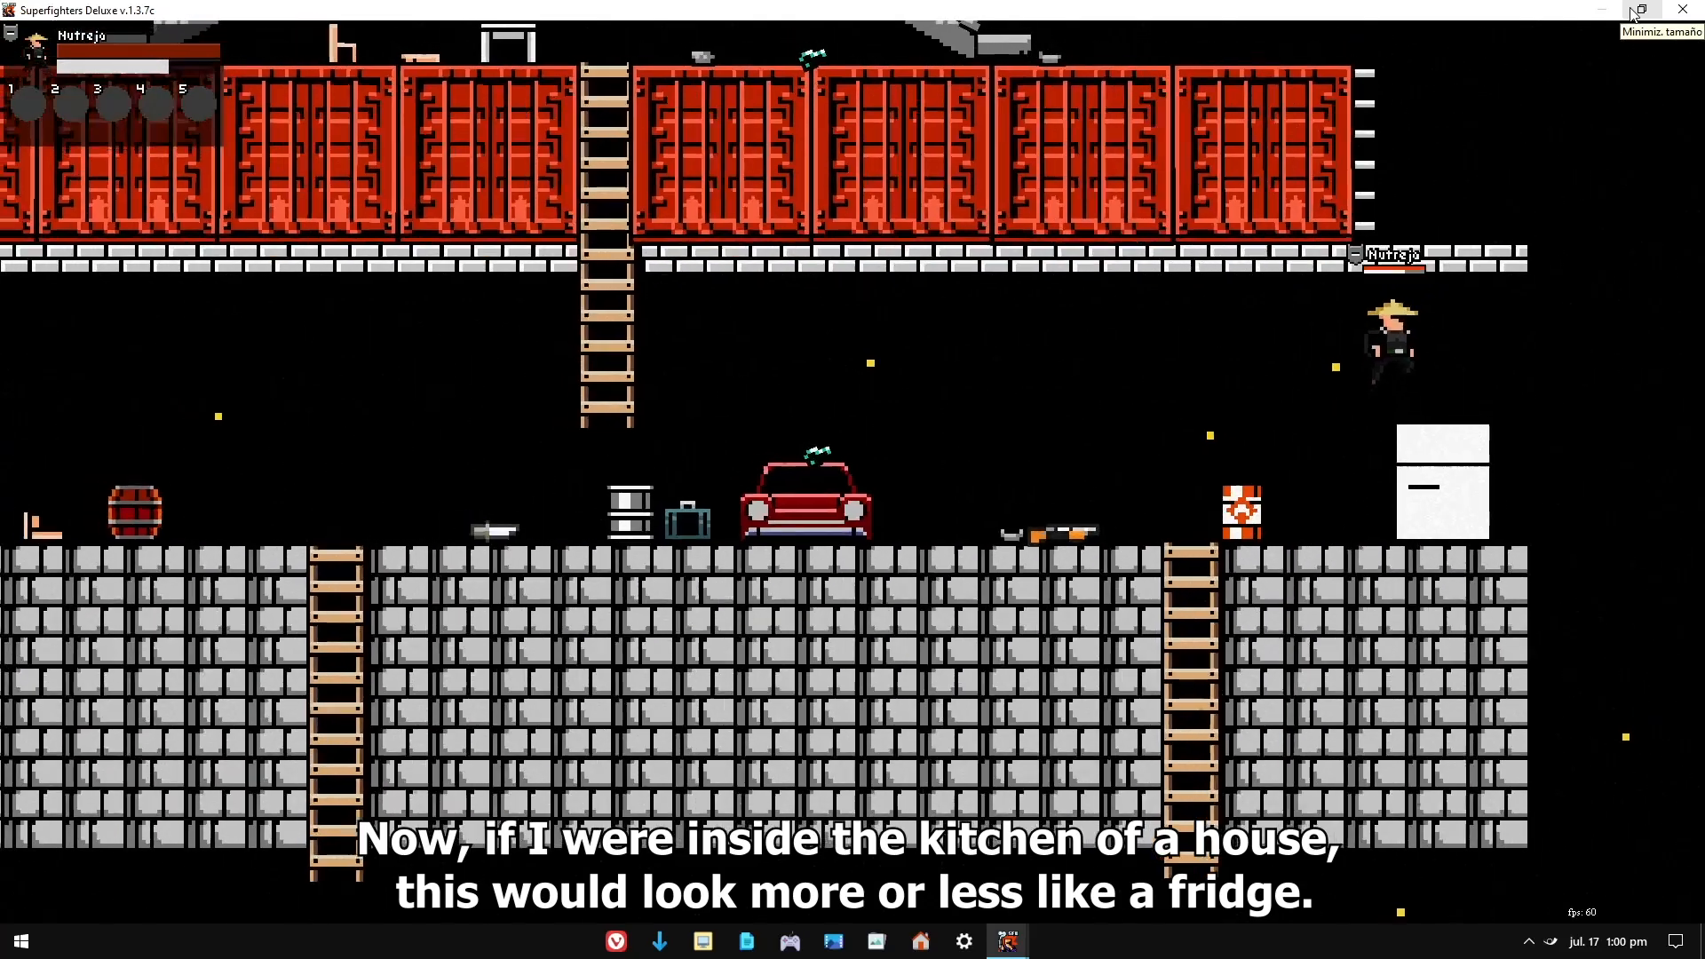
- Jump the player onto, over and around the white fridge in the running test to examine its collision
key("Right")
key("Up")
key("Left")
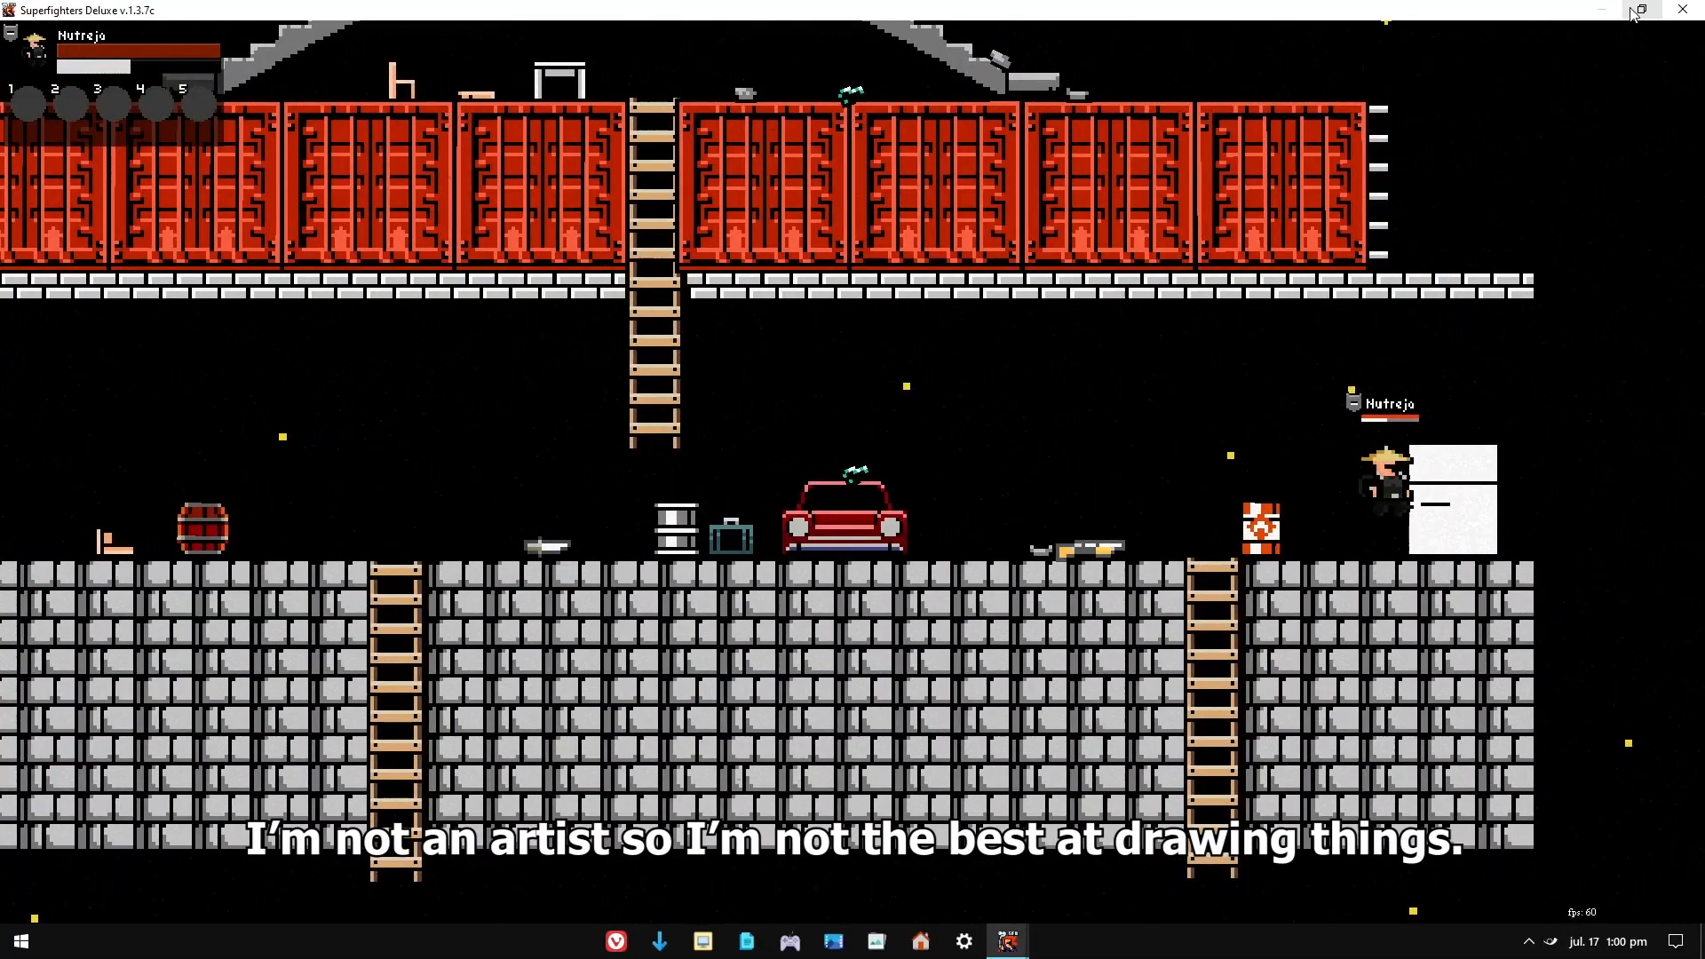
key("Left")
key("Up")
key("Right")
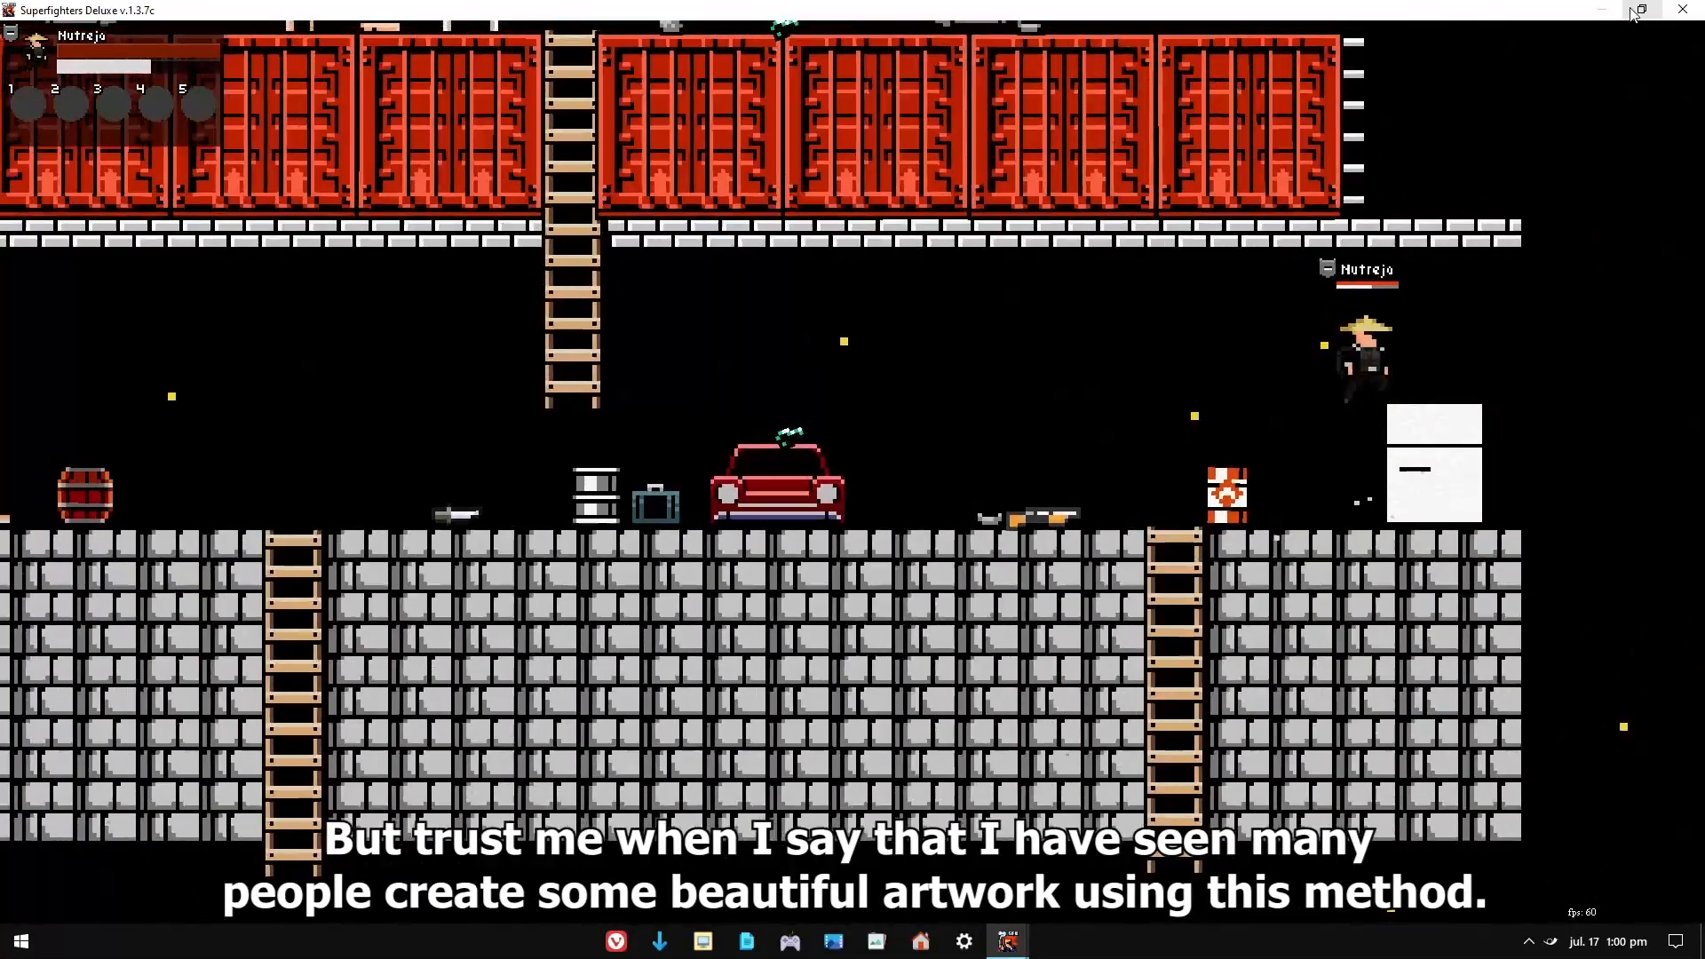
key("Left")
key("Up")
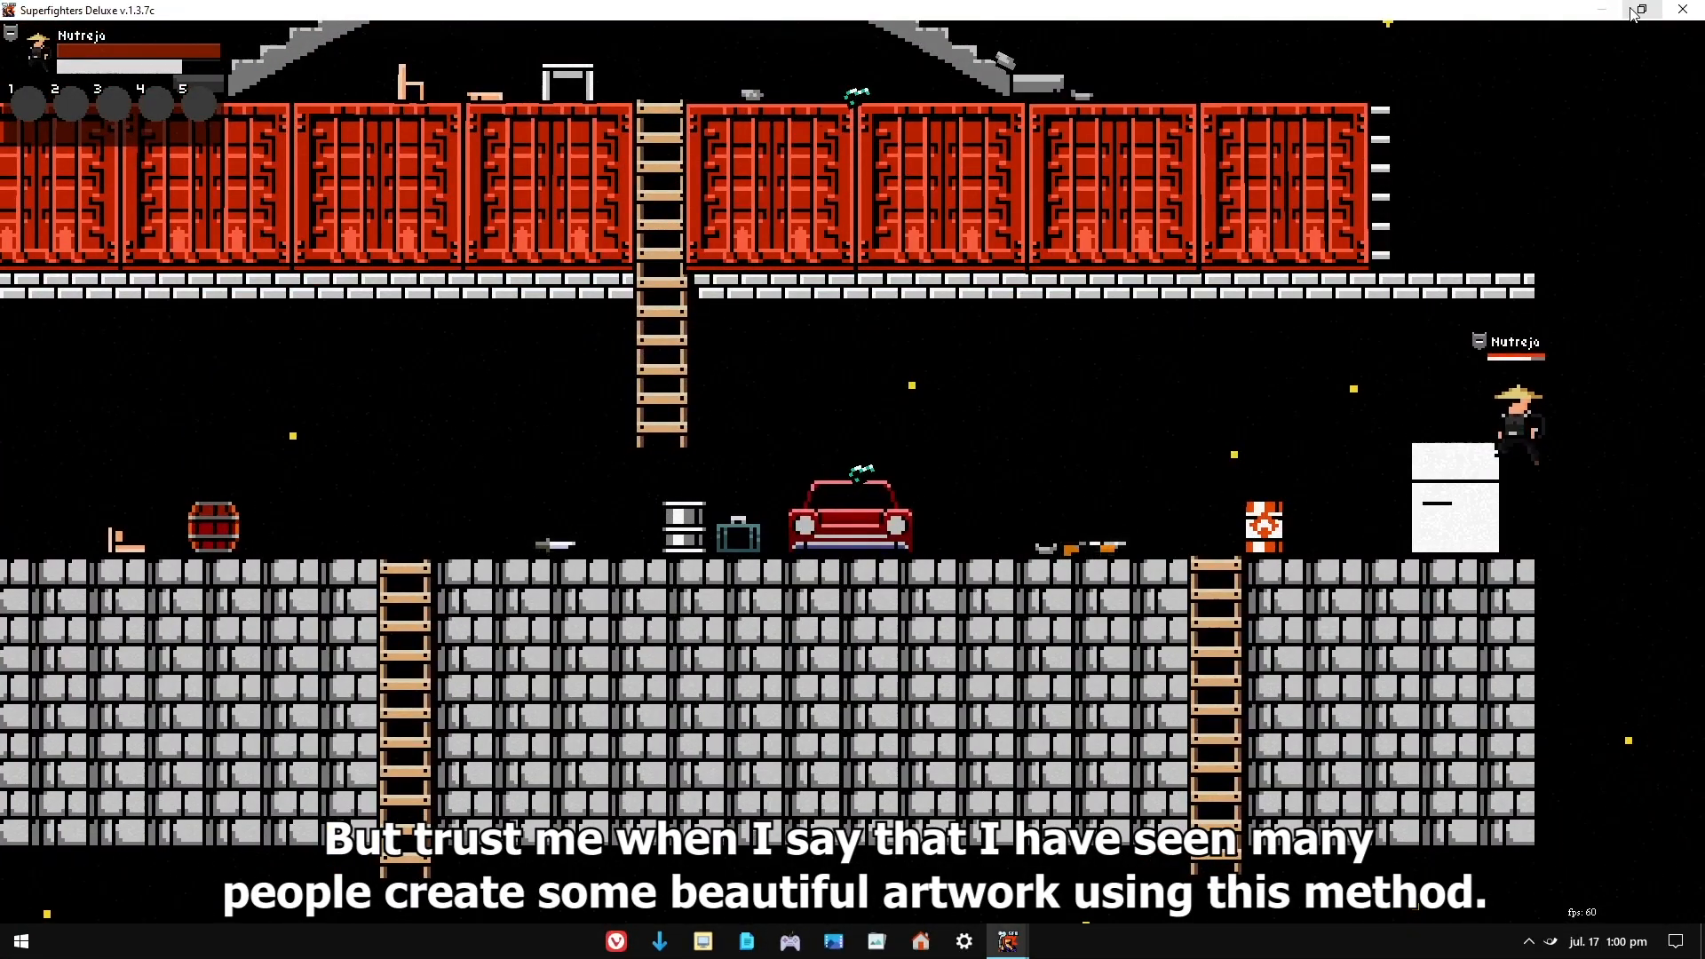
key("Left")
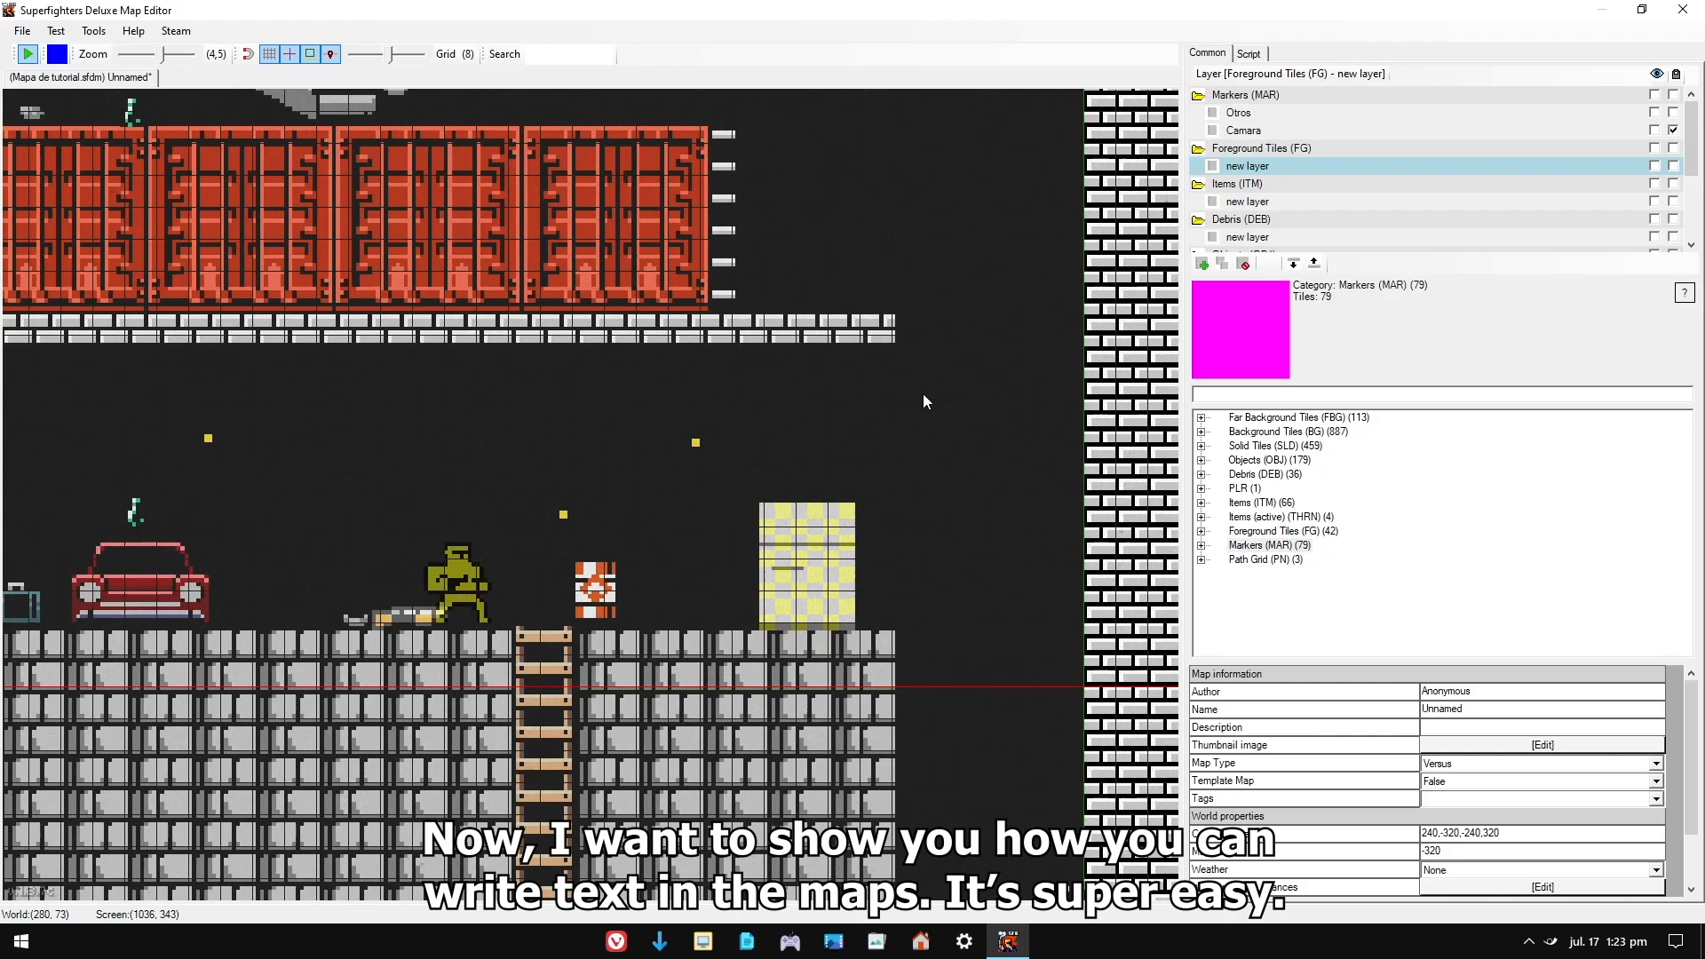
- Search the tiles for "text", place a BgText tile above the fridge and set its text to HELADERA
left_click(1250, 392)
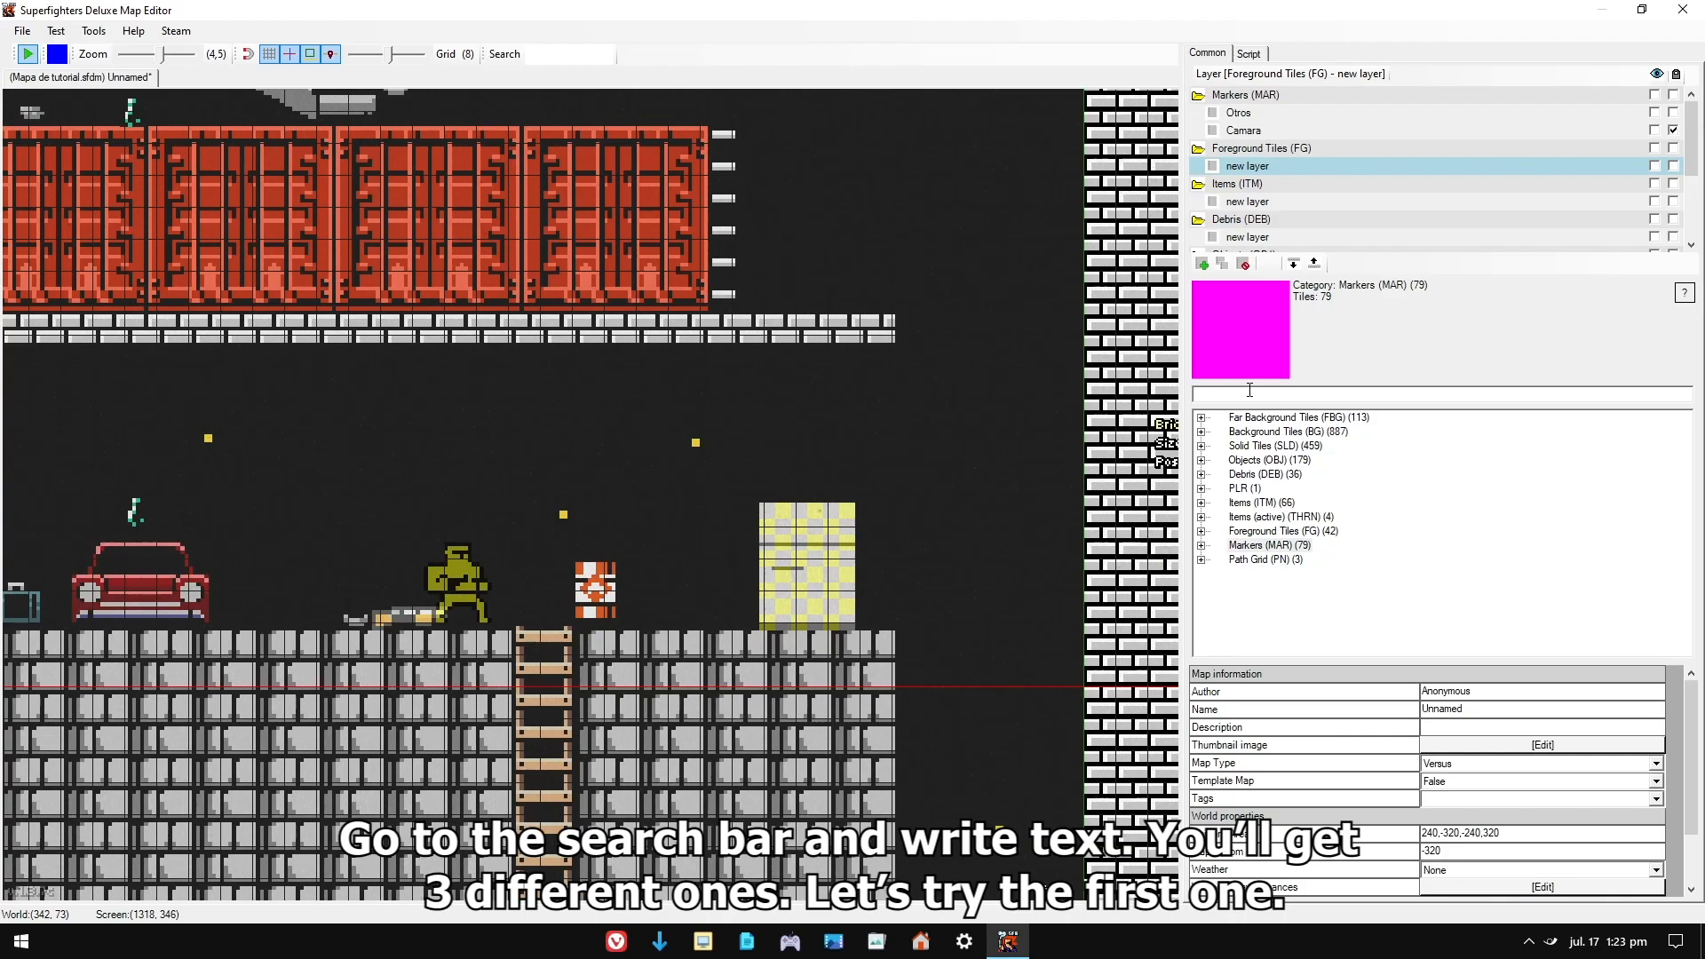
type("text")
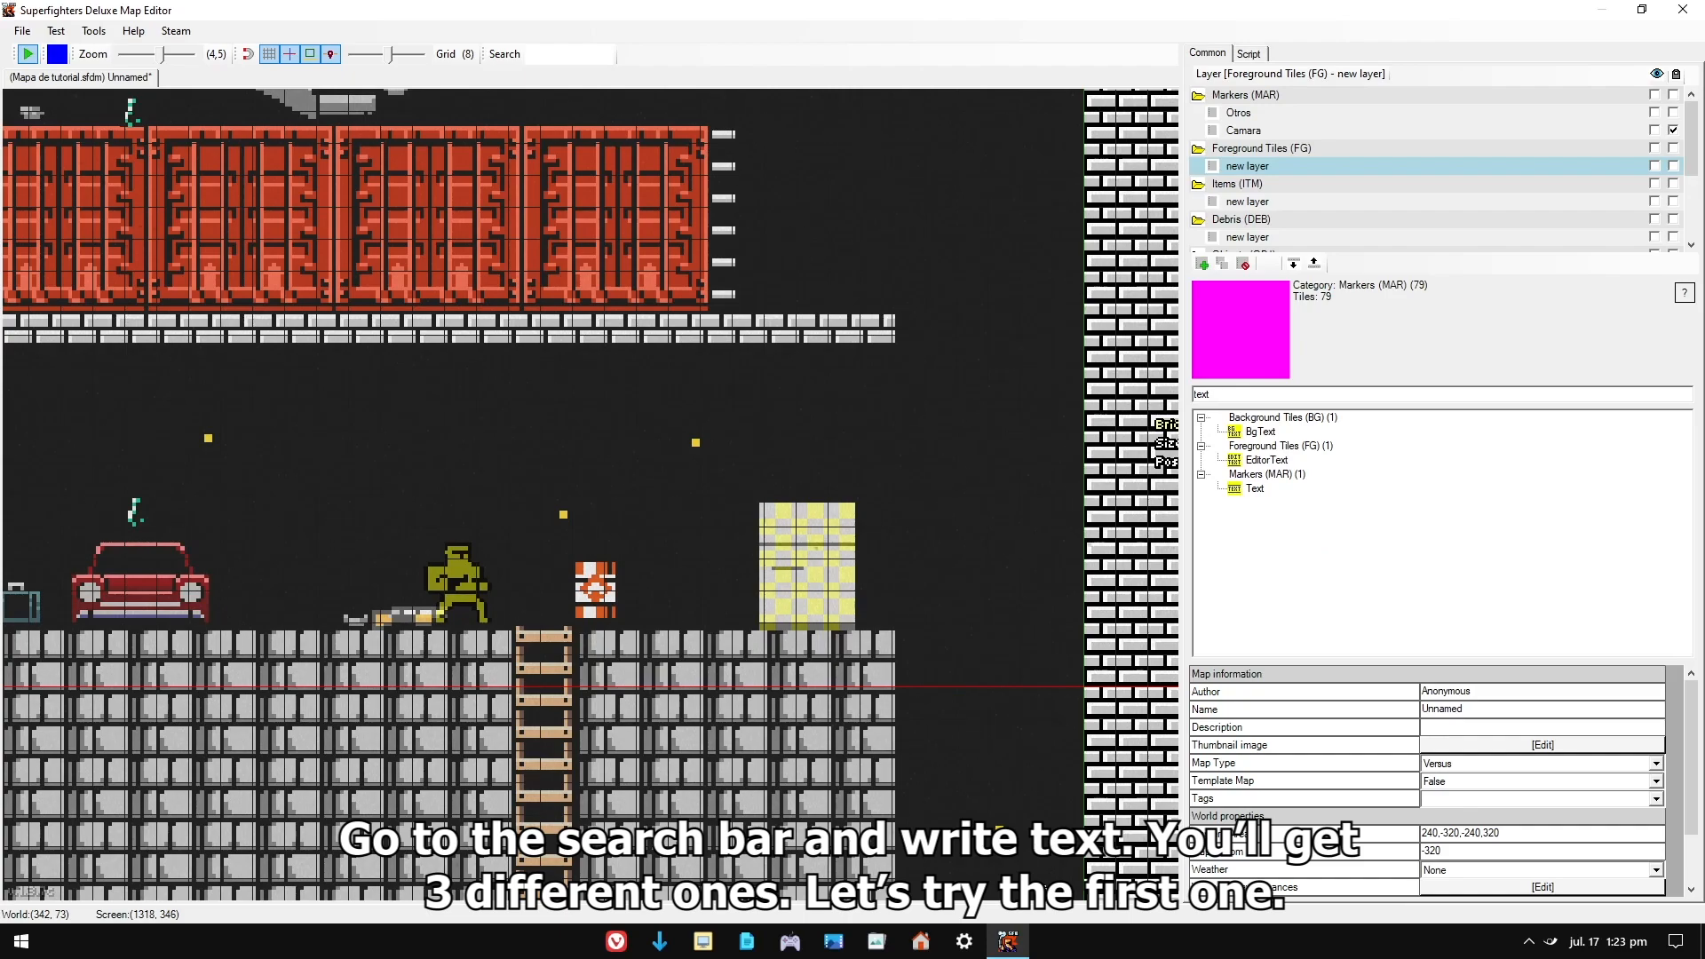
left_click(1255, 420)
left_click_drag(1260, 431, 794, 425)
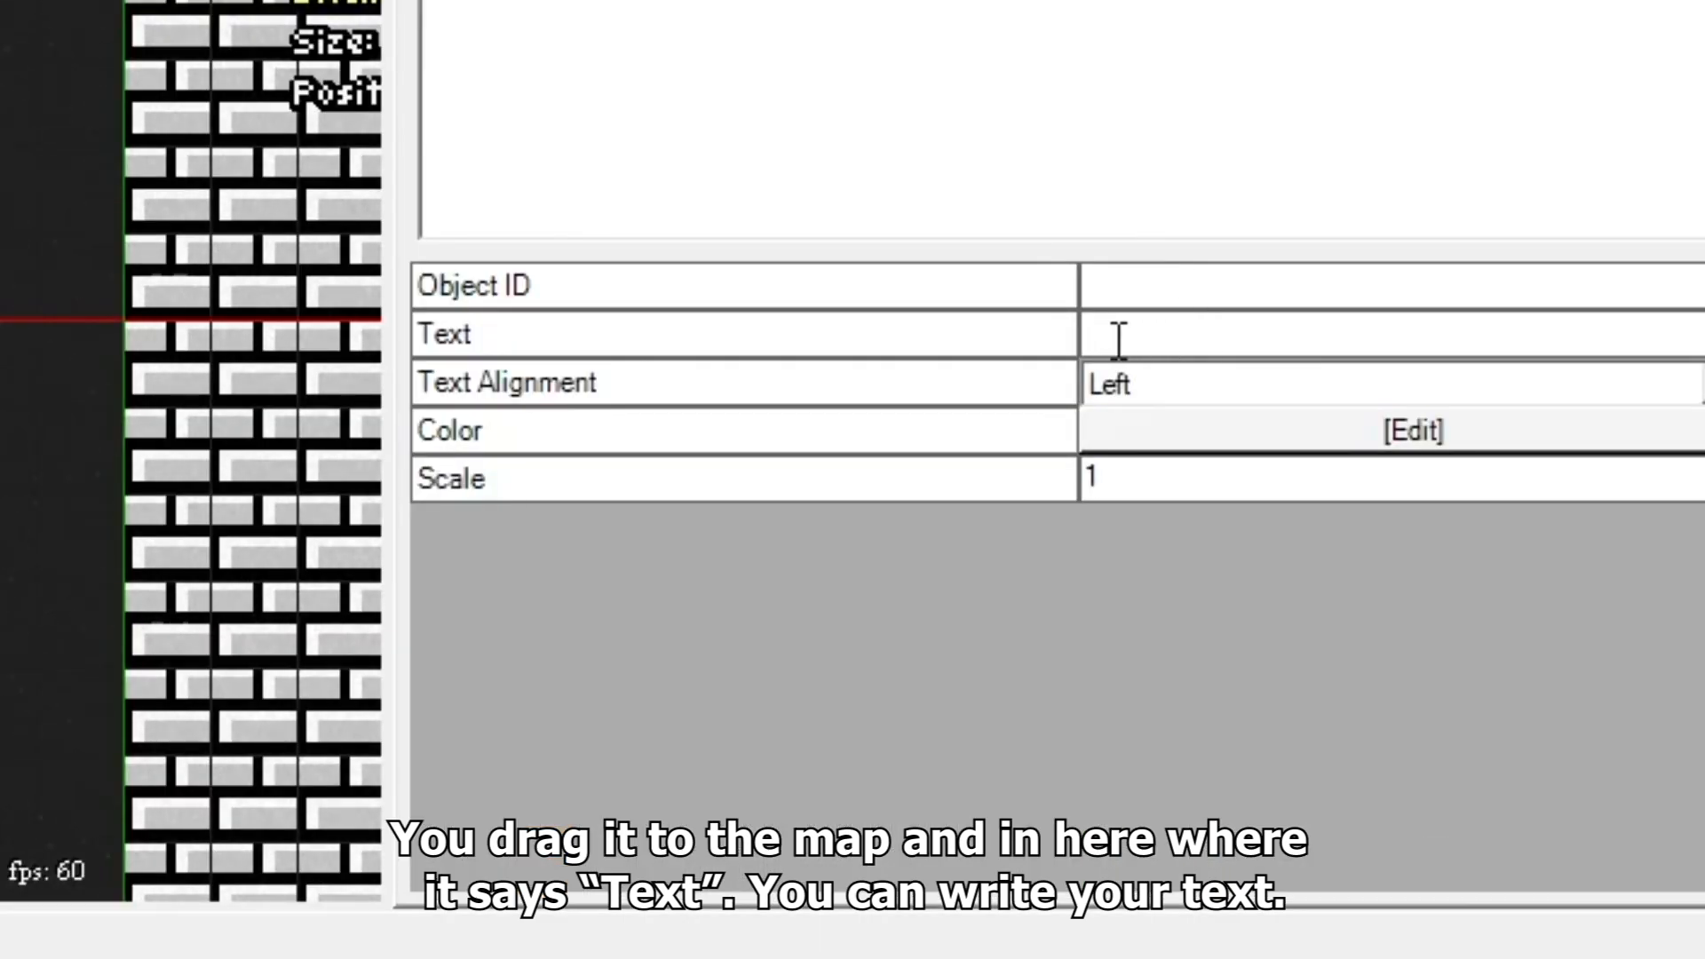
left_click(1457, 692)
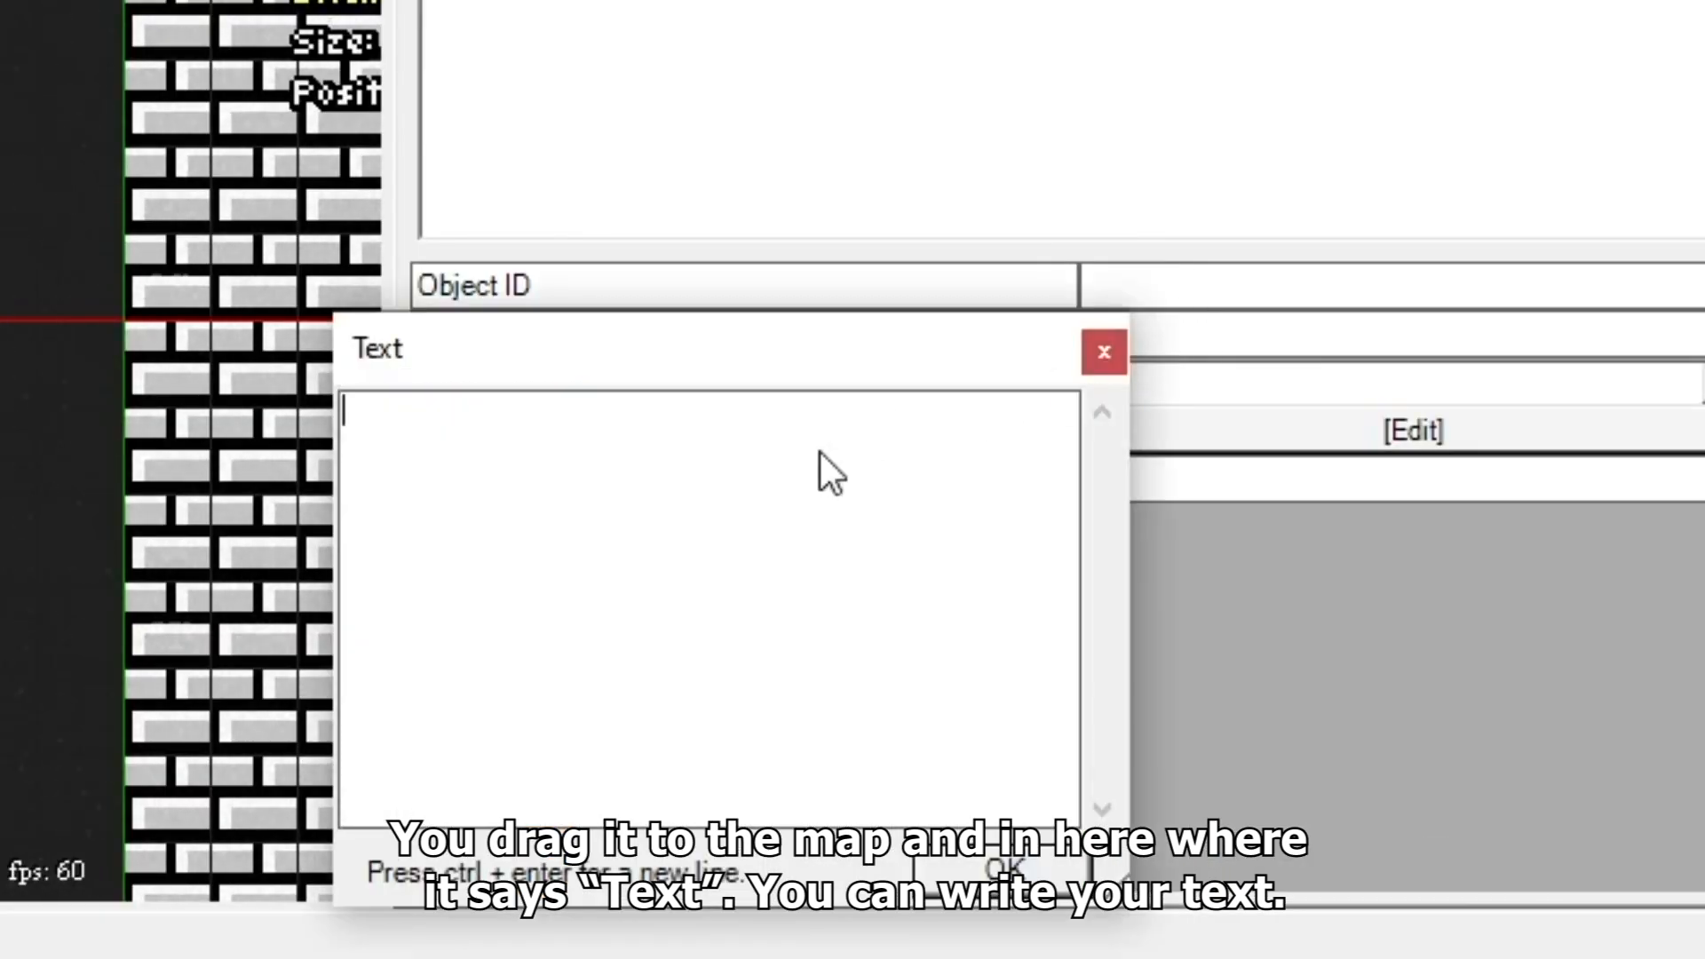
type("HELADERA")
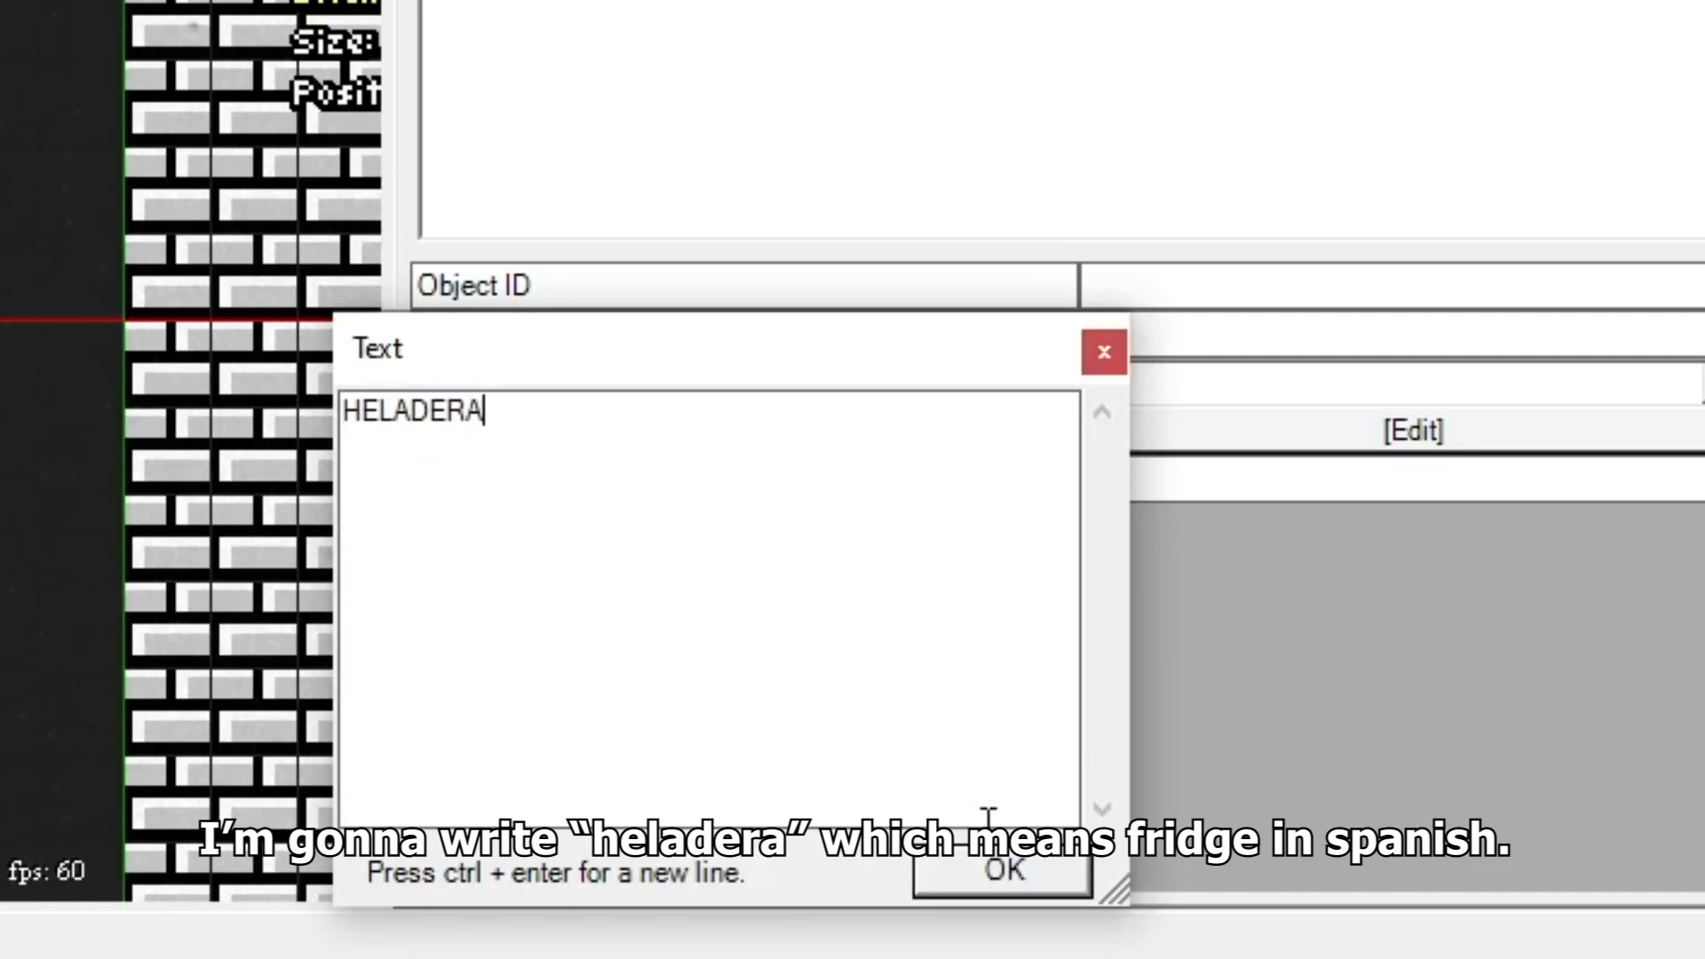
left_click(984, 883)
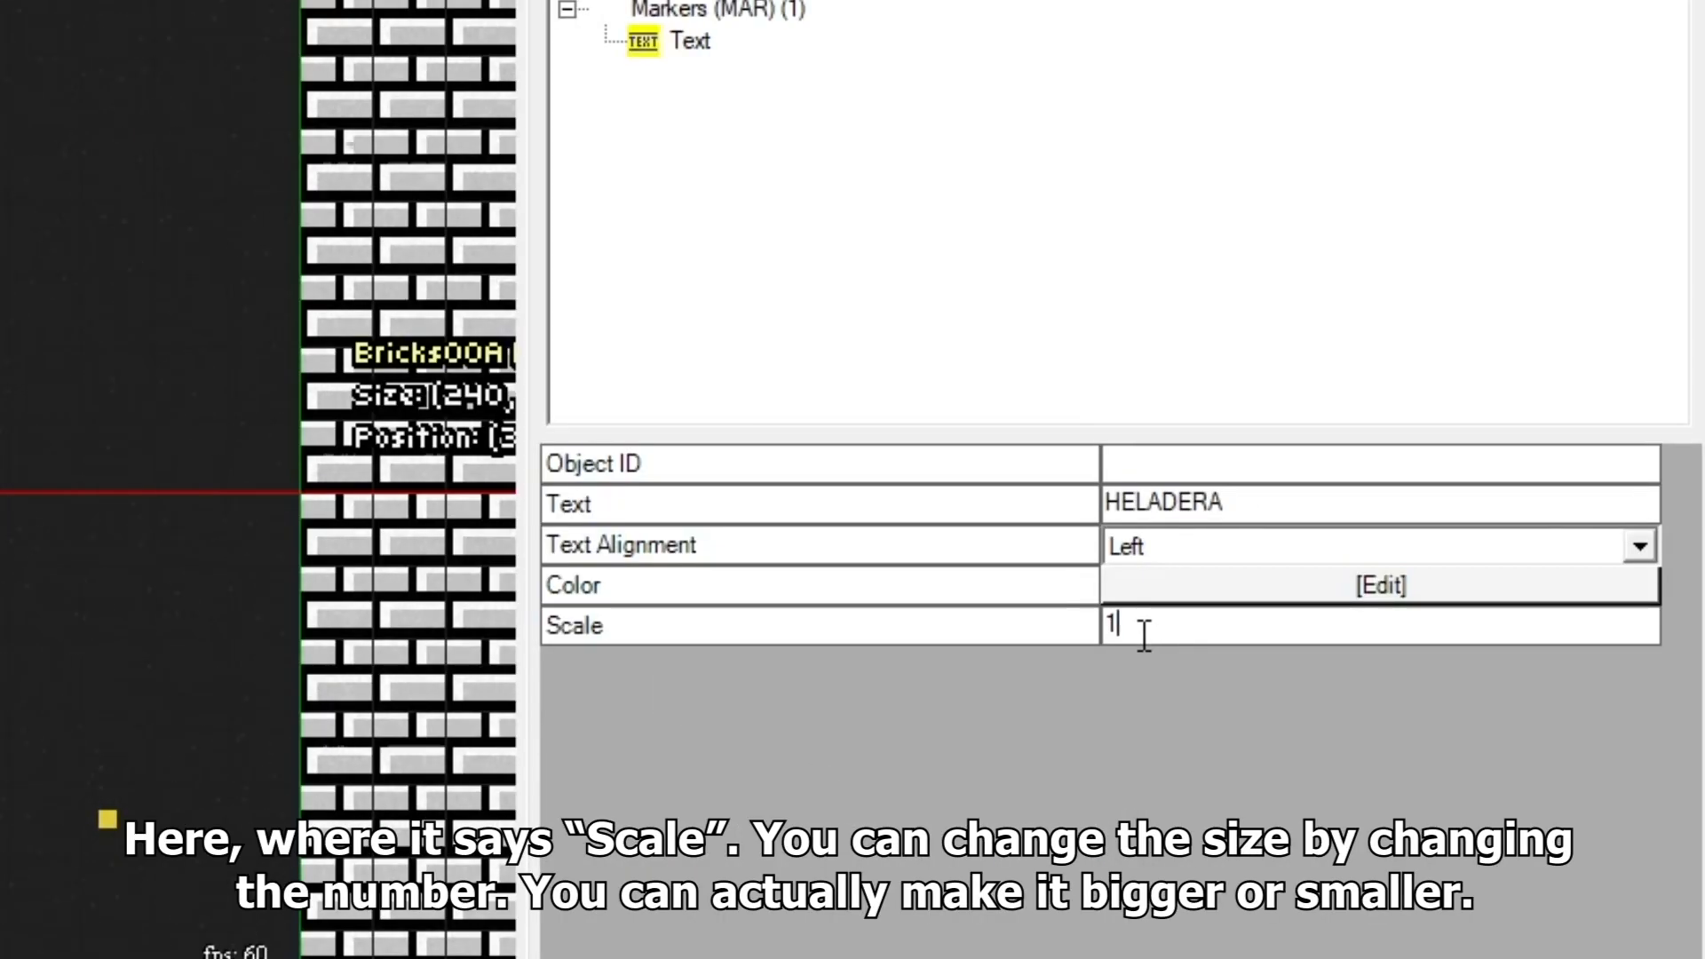
- Set the BgText scale to 5 and move the tile to above the red car so the whole word fits
left_click_drag(1160, 636, 1064, 636)
type("5")
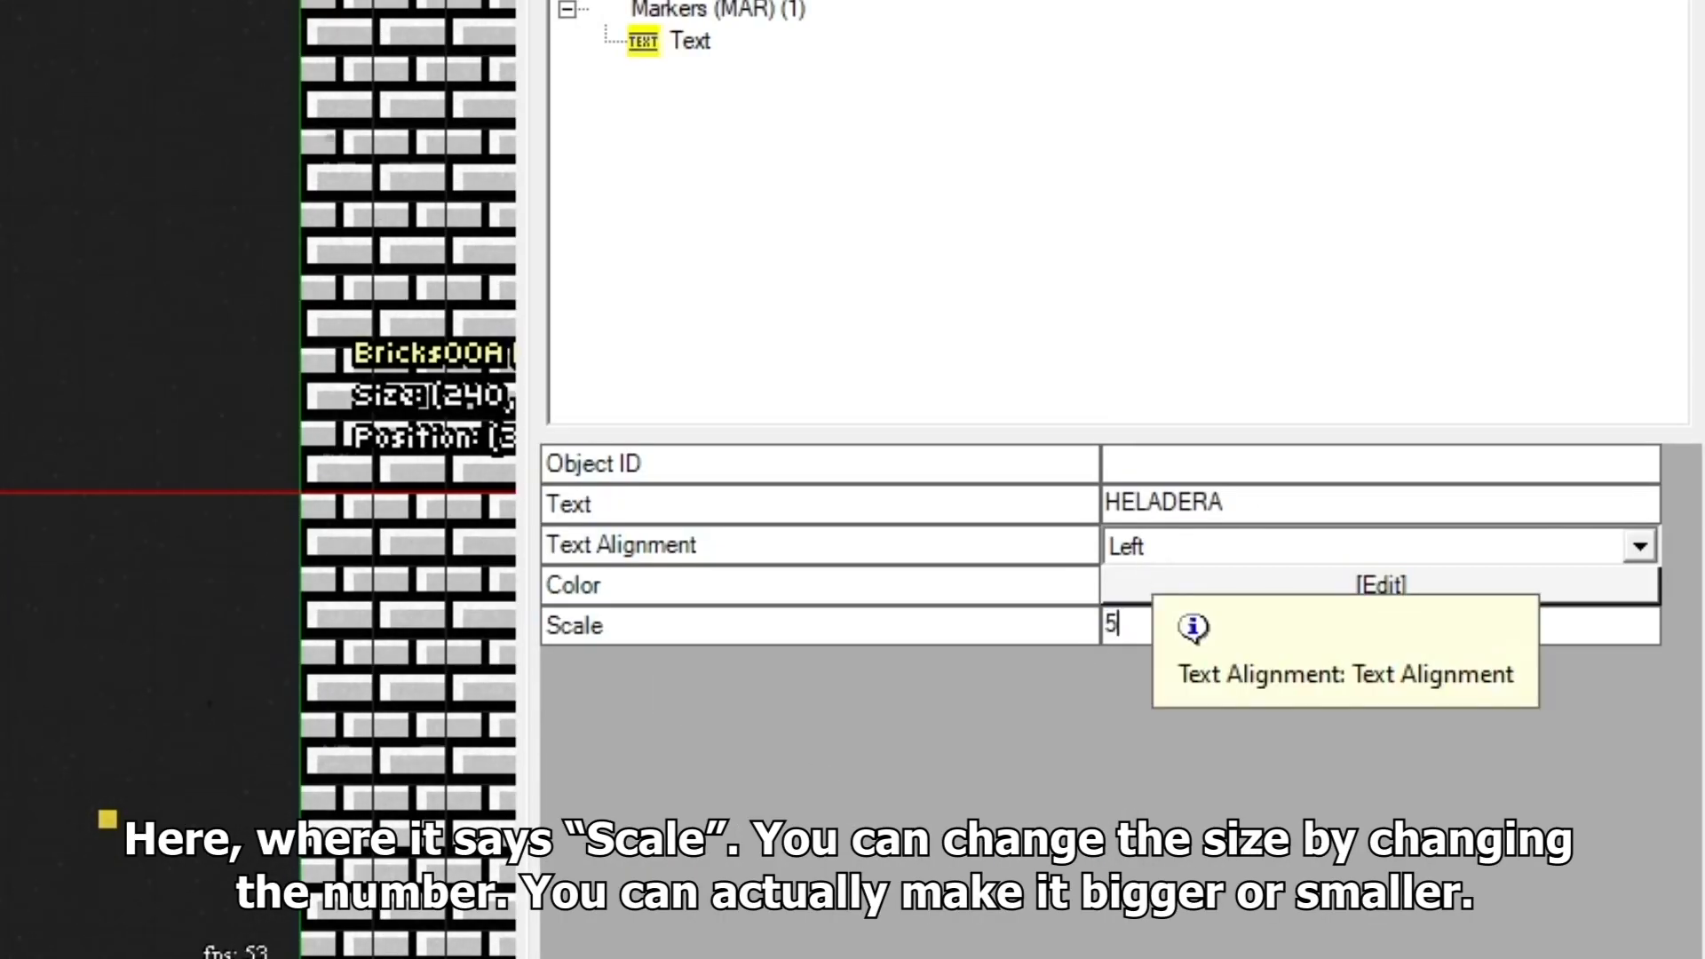
left_click(913, 536)
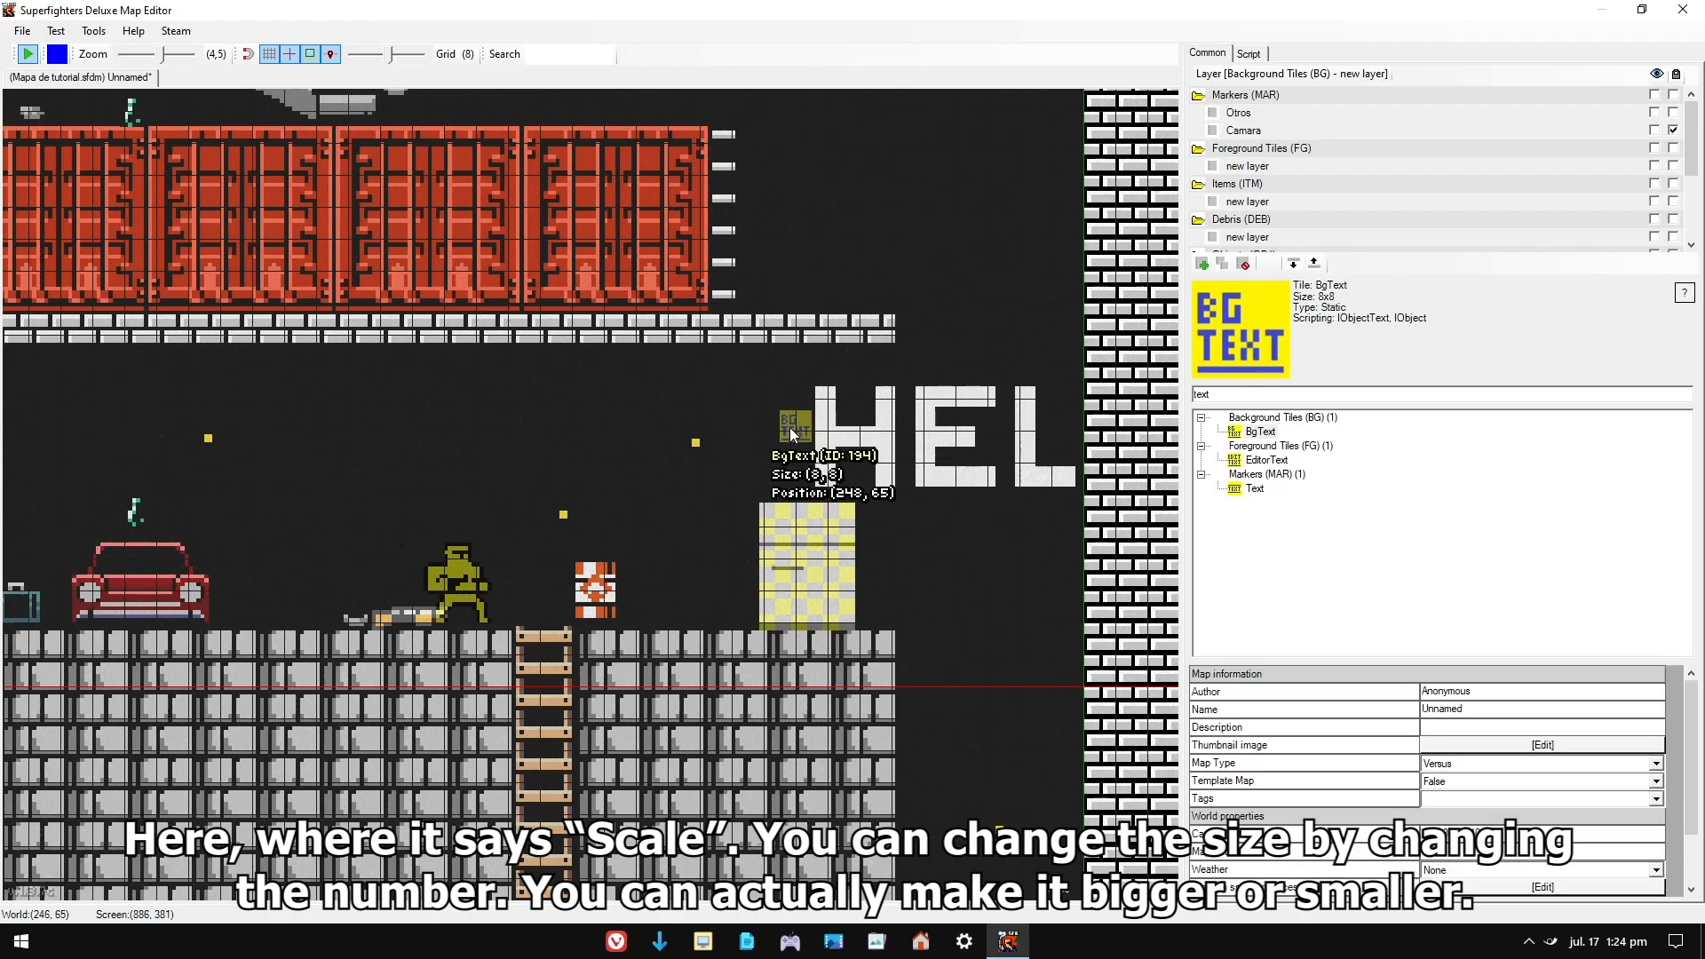
left_click_drag(793, 433, 241, 419)
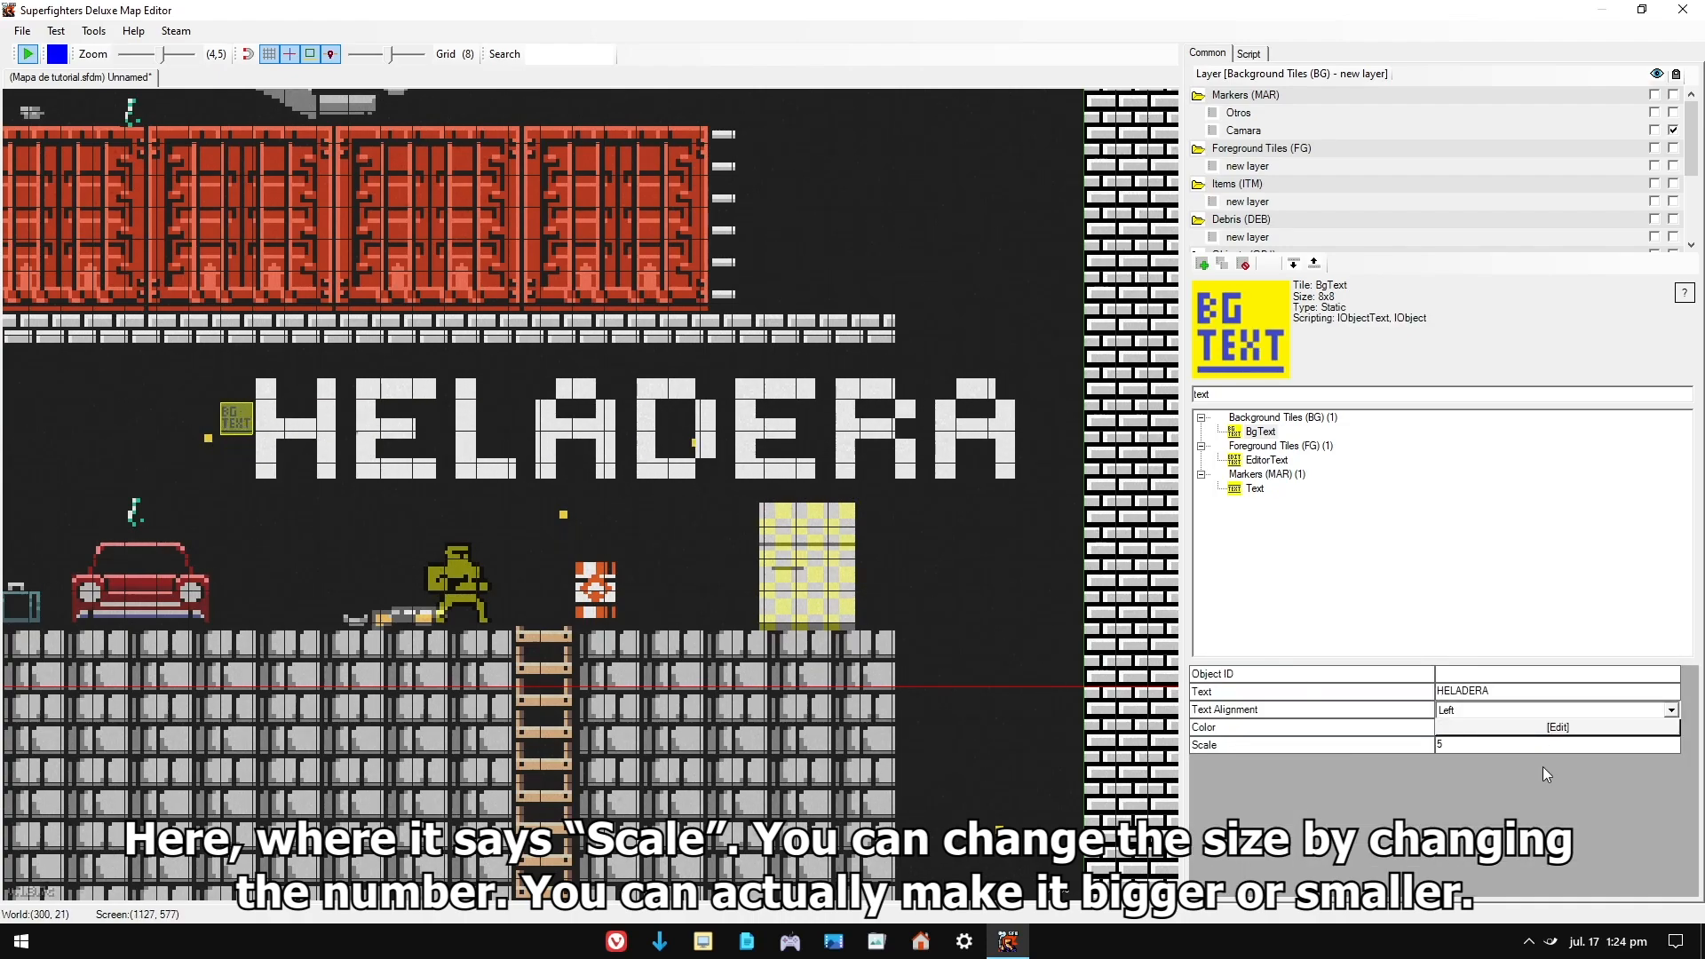
- Reduce the HELADERA text's scale to 3, move the tile back towards the fridge, and set its scale to 0.5
type("3")
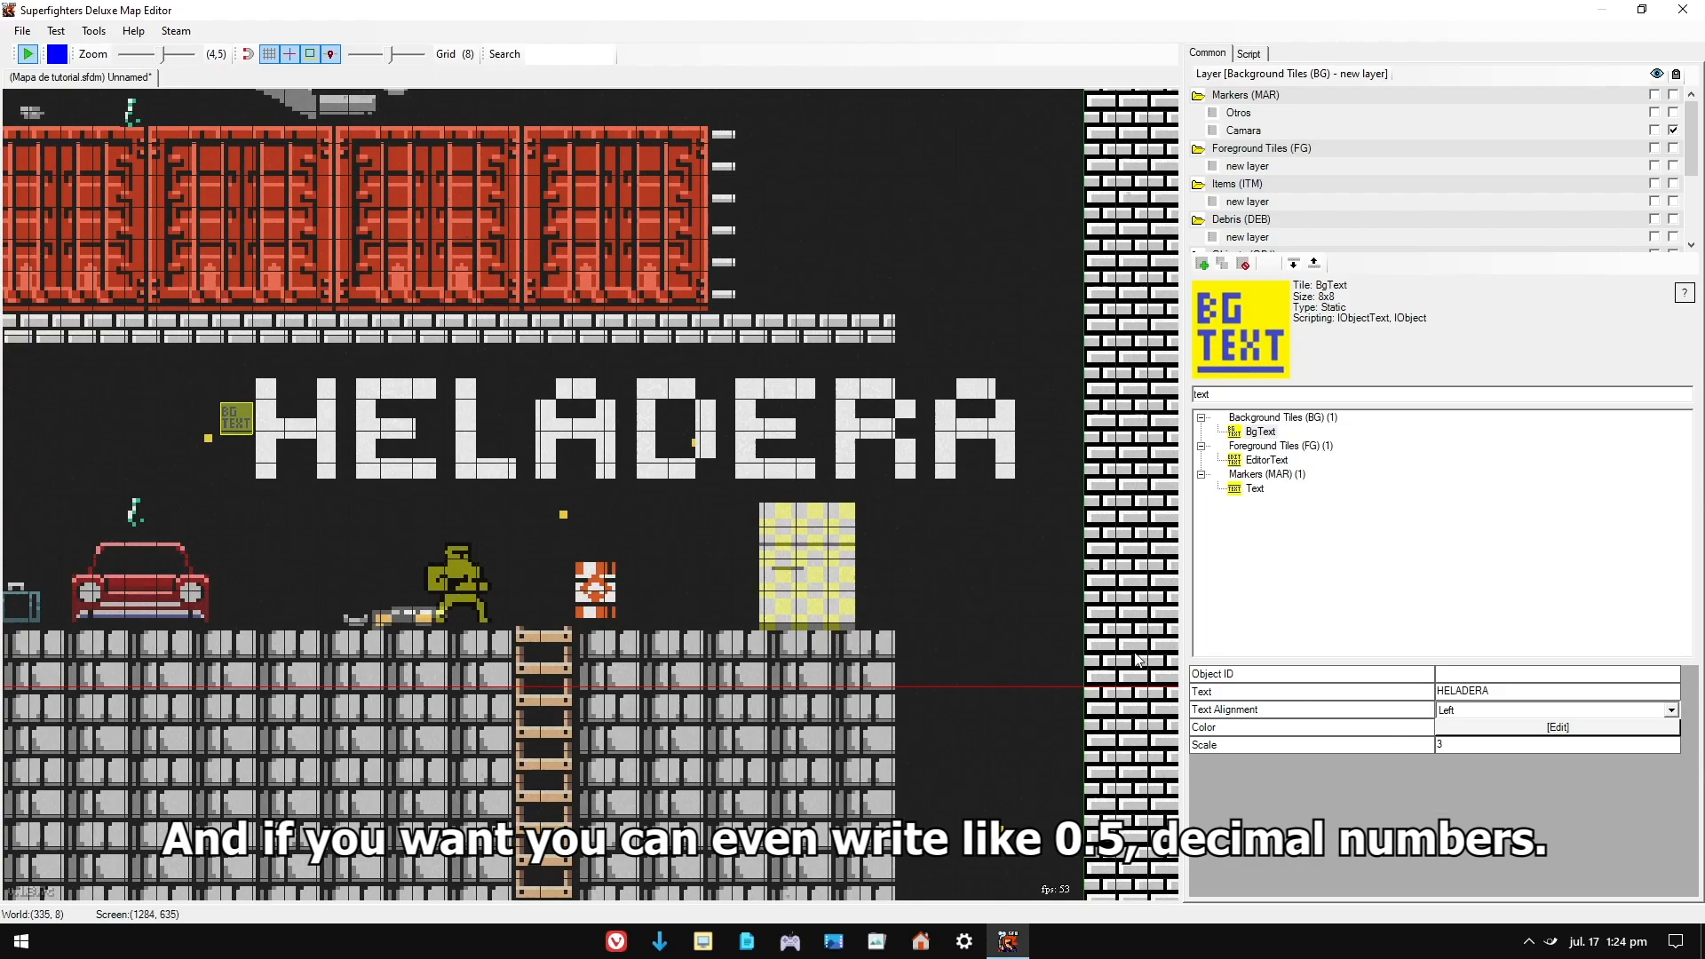
left_click(995, 561)
left_click(232, 429)
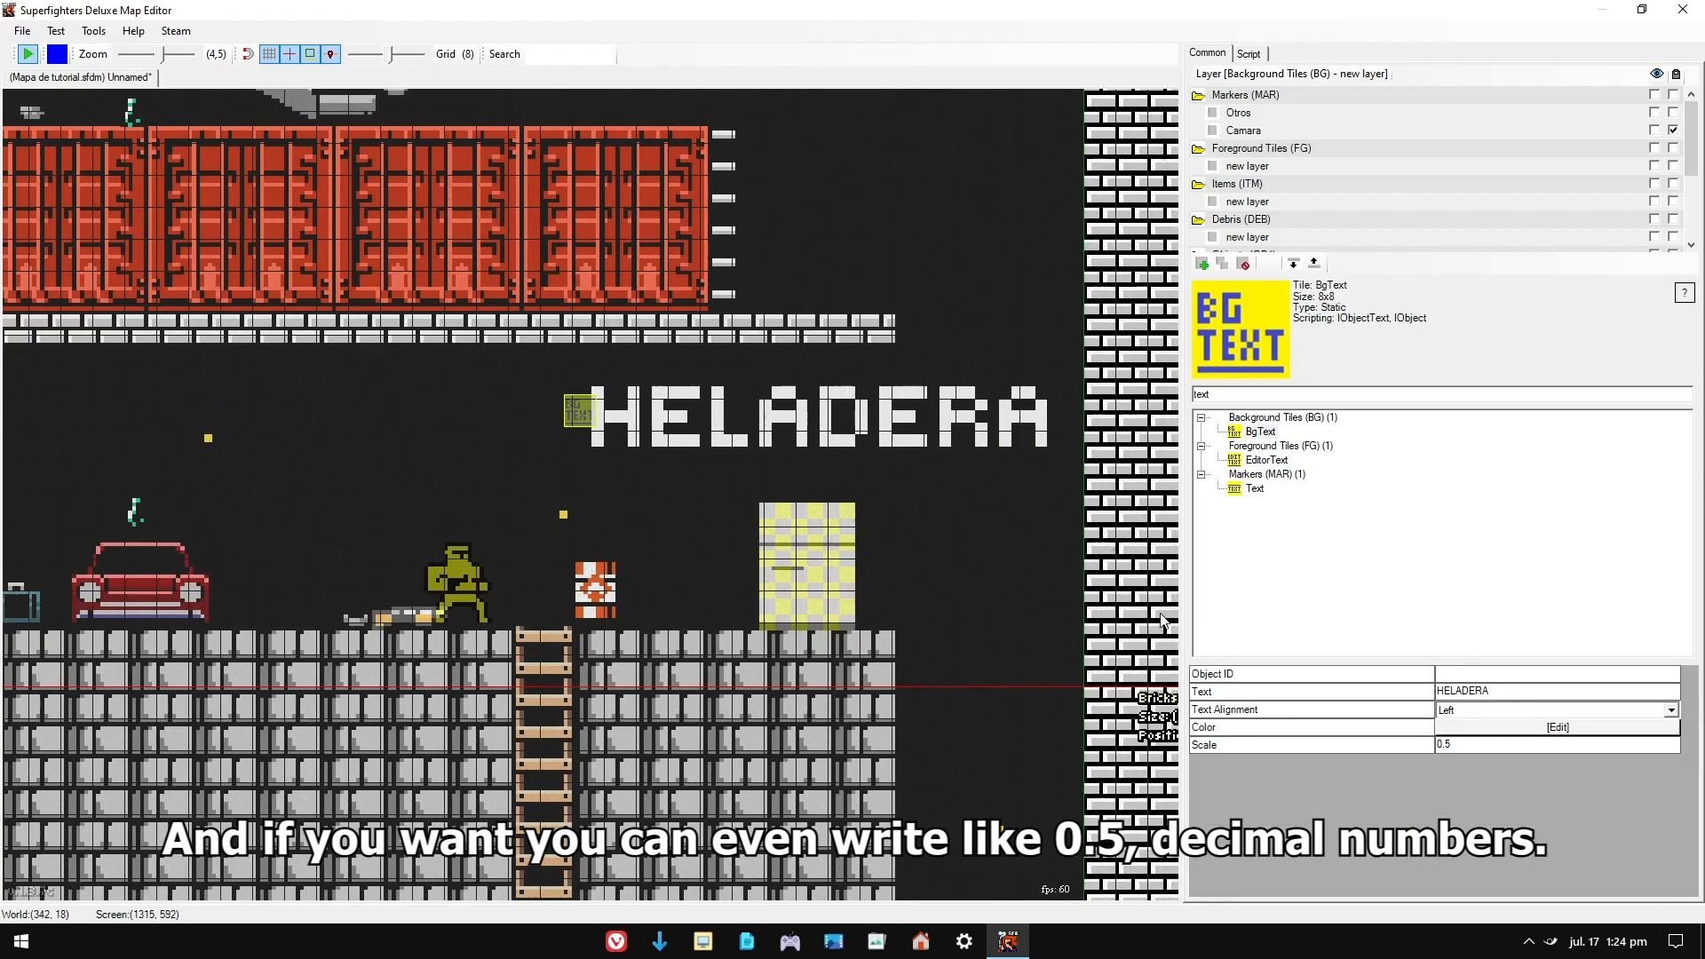
left_click(998, 574)
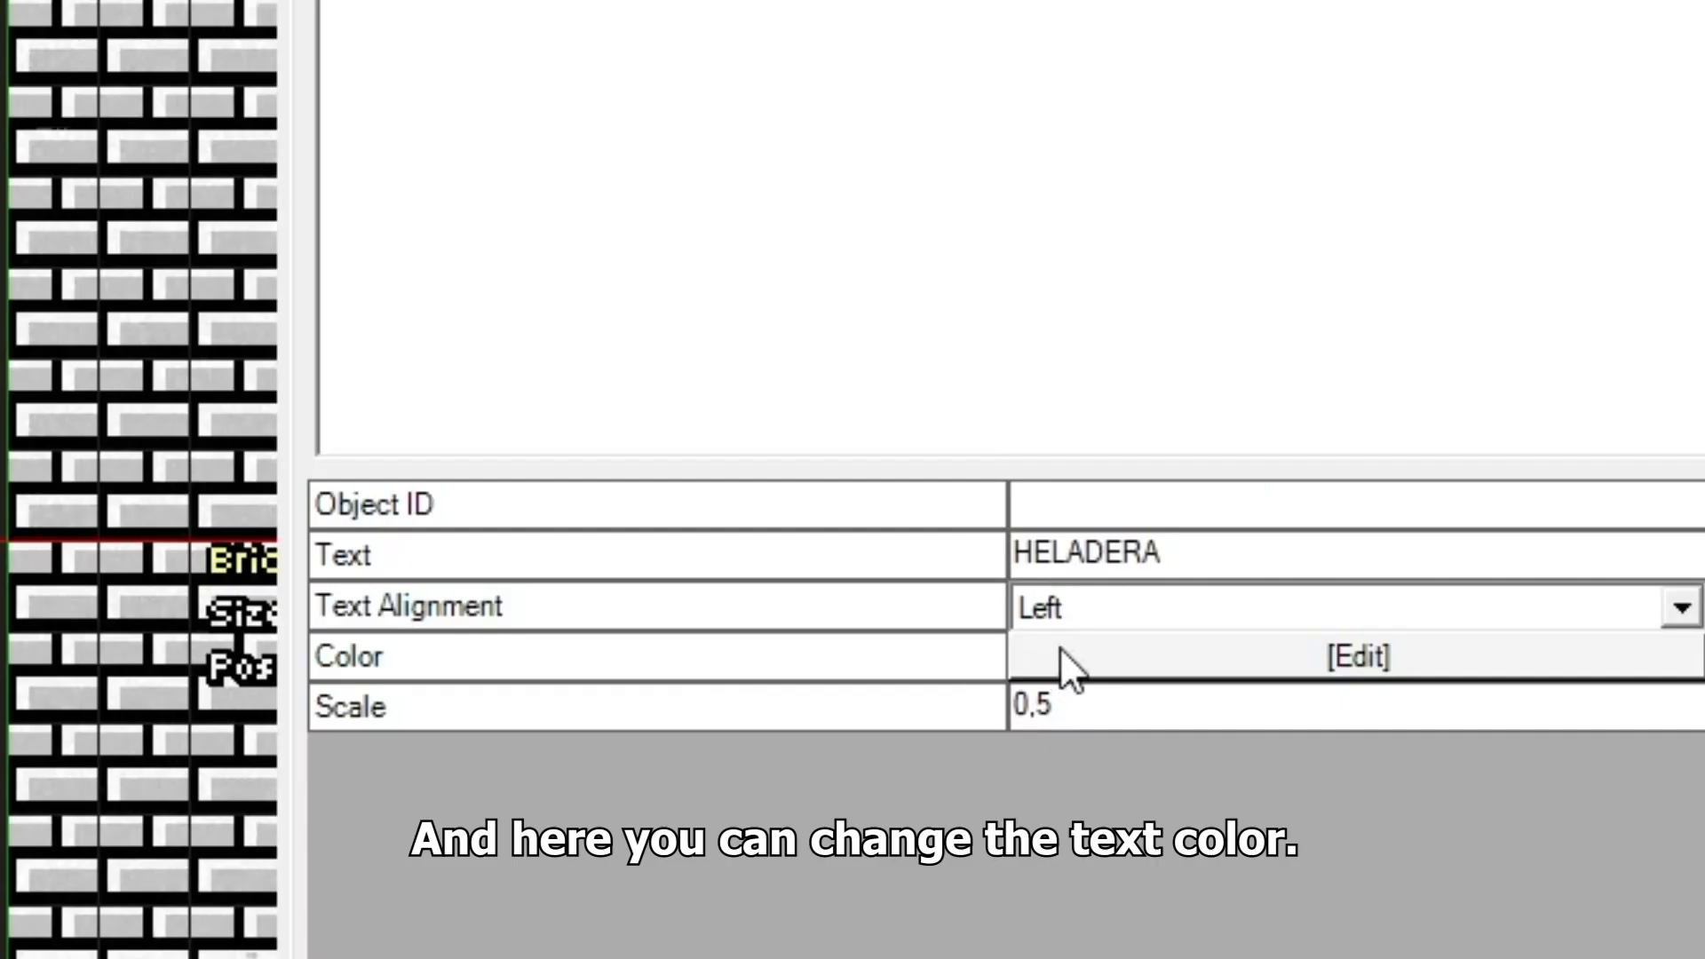
- Try black as the HELADERA text's color and move the text down between the orange barrel and the fridge
left_click(1103, 663)
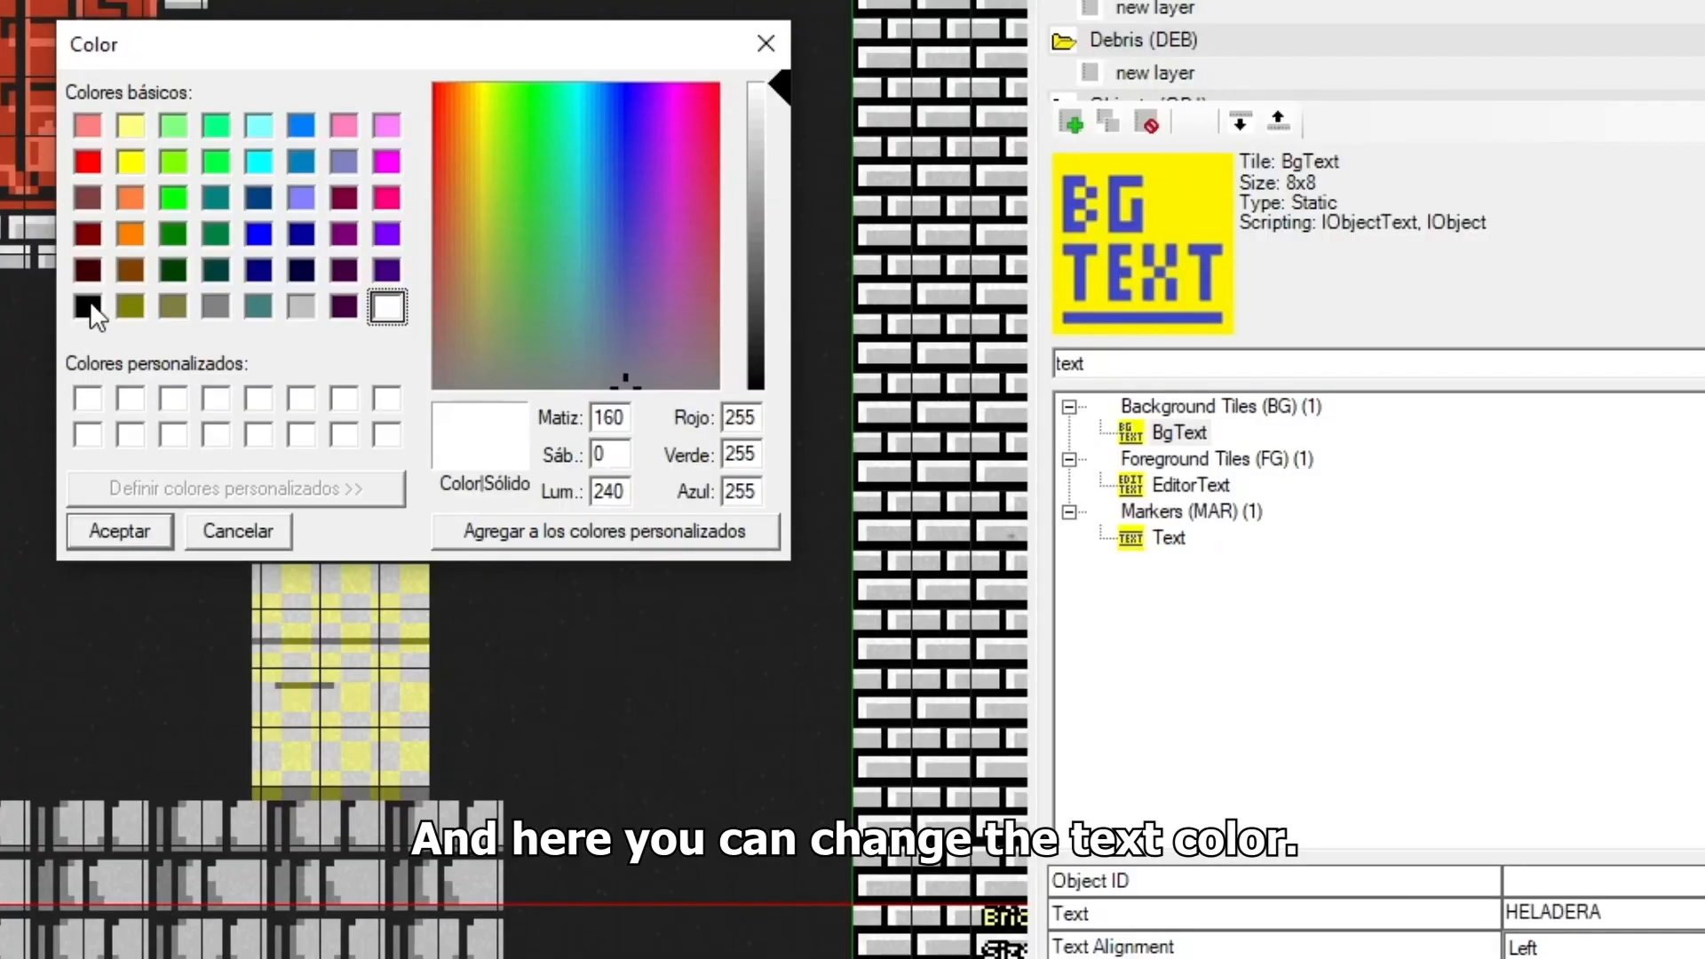
left_click(87, 306)
left_click(119, 531)
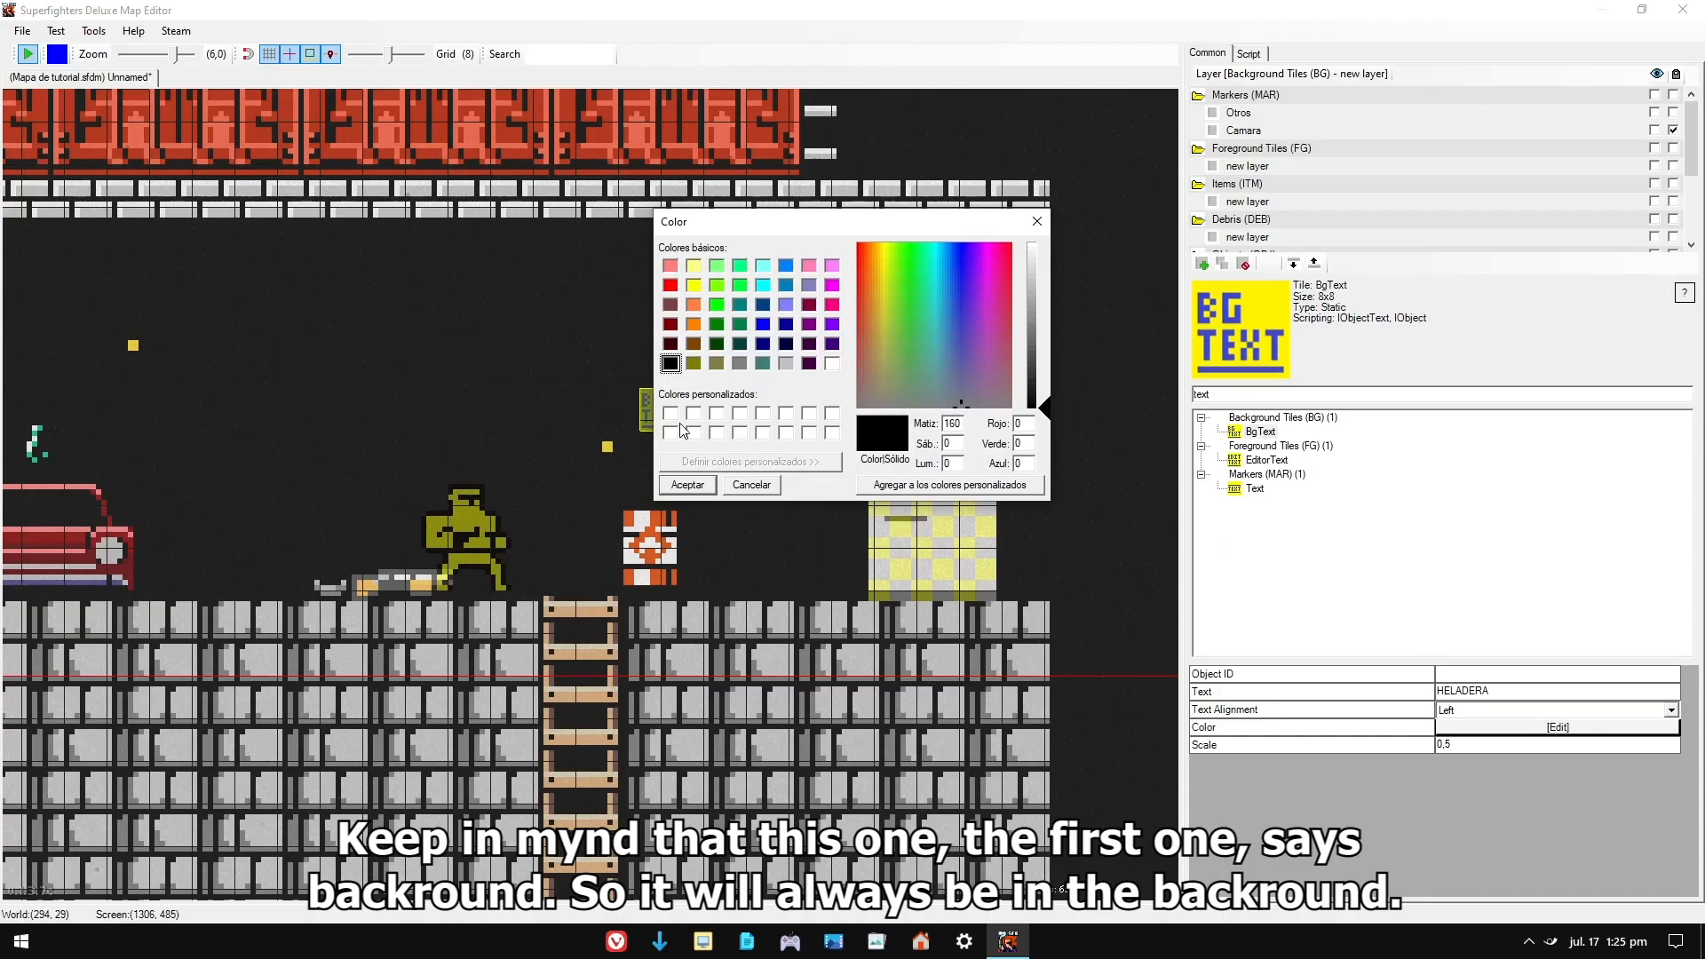
left_click(688, 485)
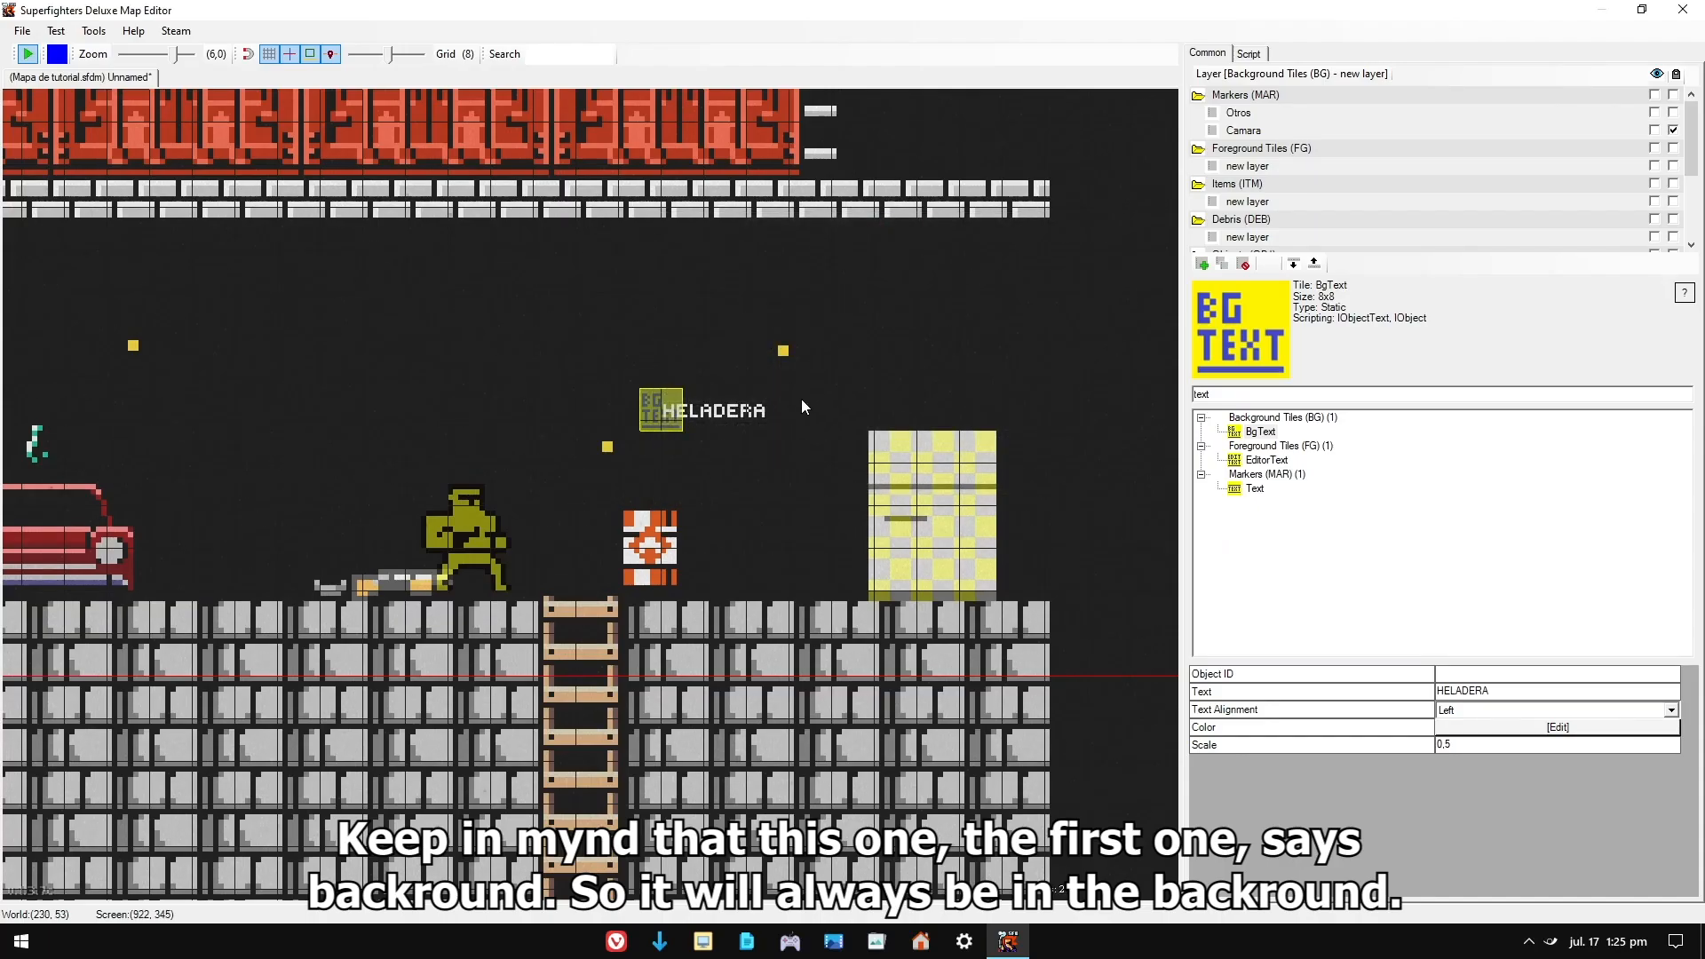
left_click_drag(669, 407, 715, 475)
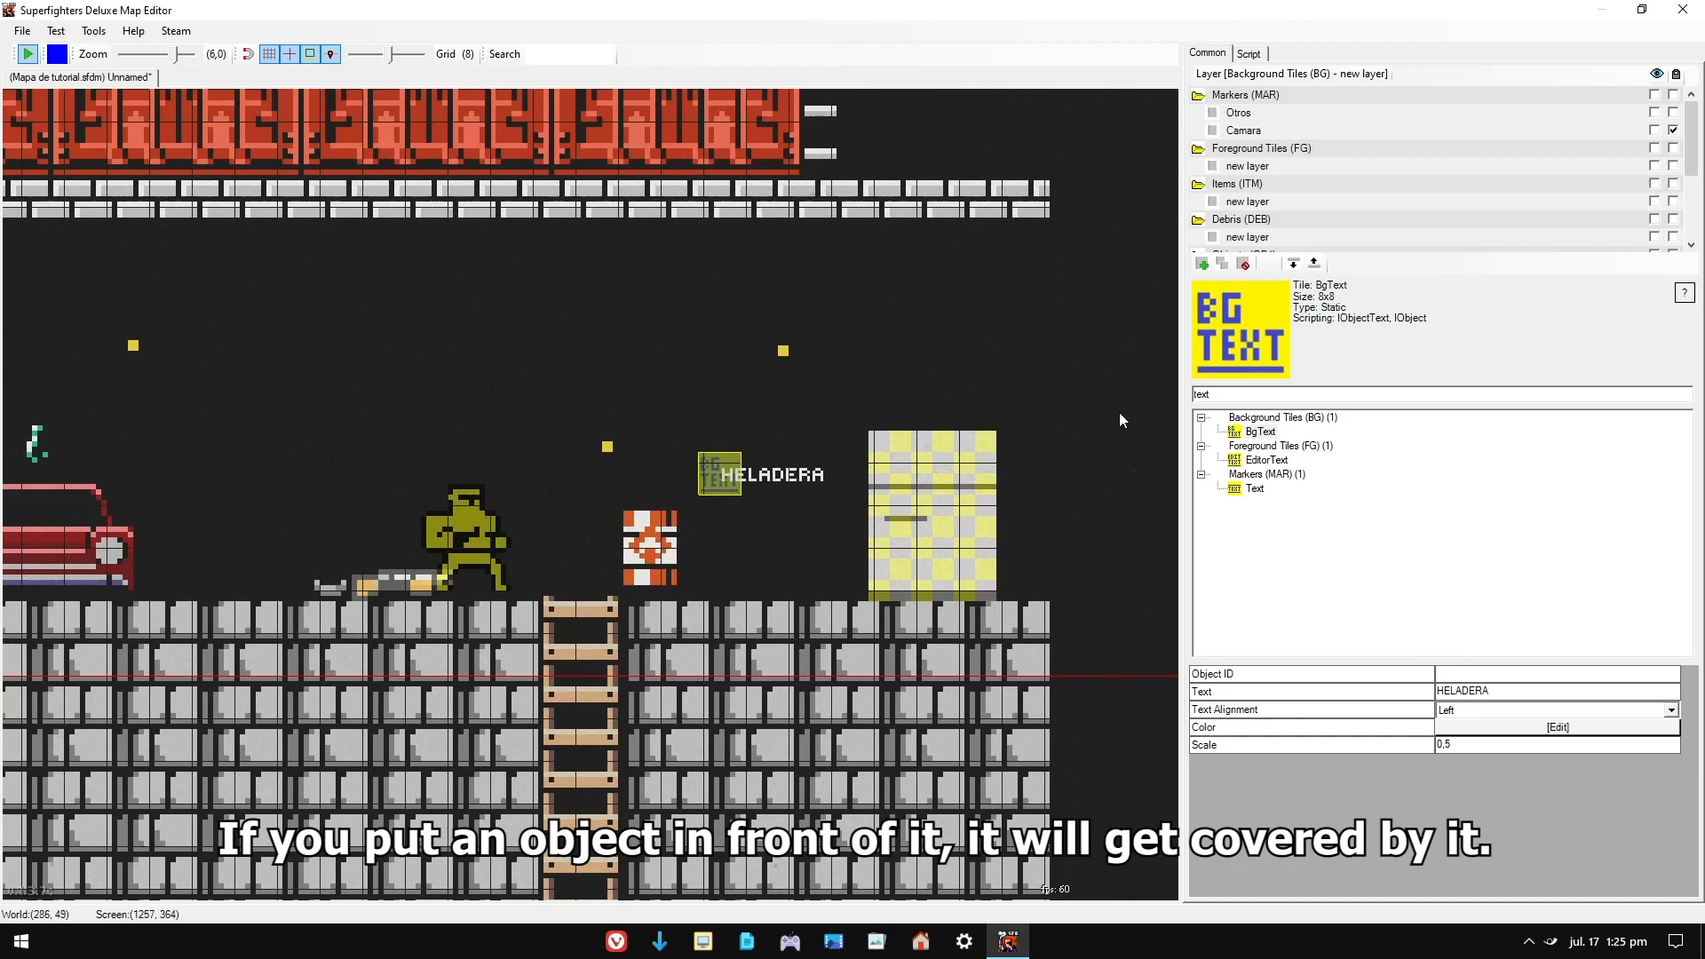
- Place a Text marker tile above the ladder between the SpawnPlayer marker and the orange barrel, lowering it slightly
left_click(1267, 475)
left_click(1258, 489)
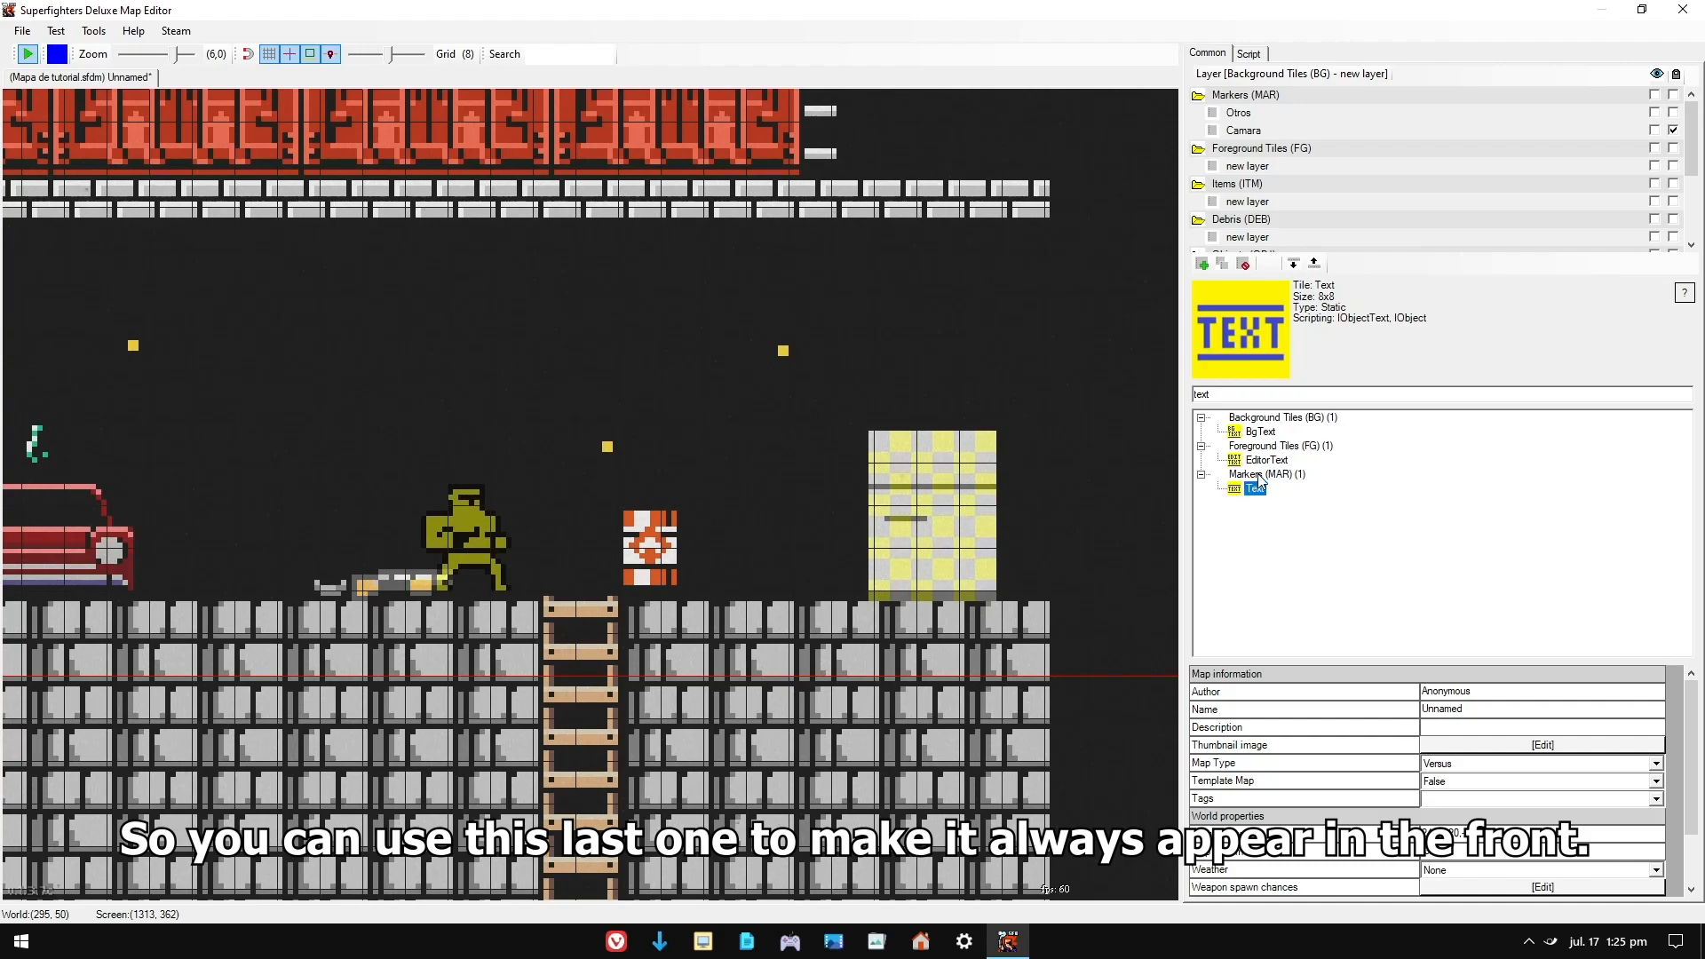
left_click_drag(1259, 497, 558, 516)
left_click_drag(558, 515, 557, 543)
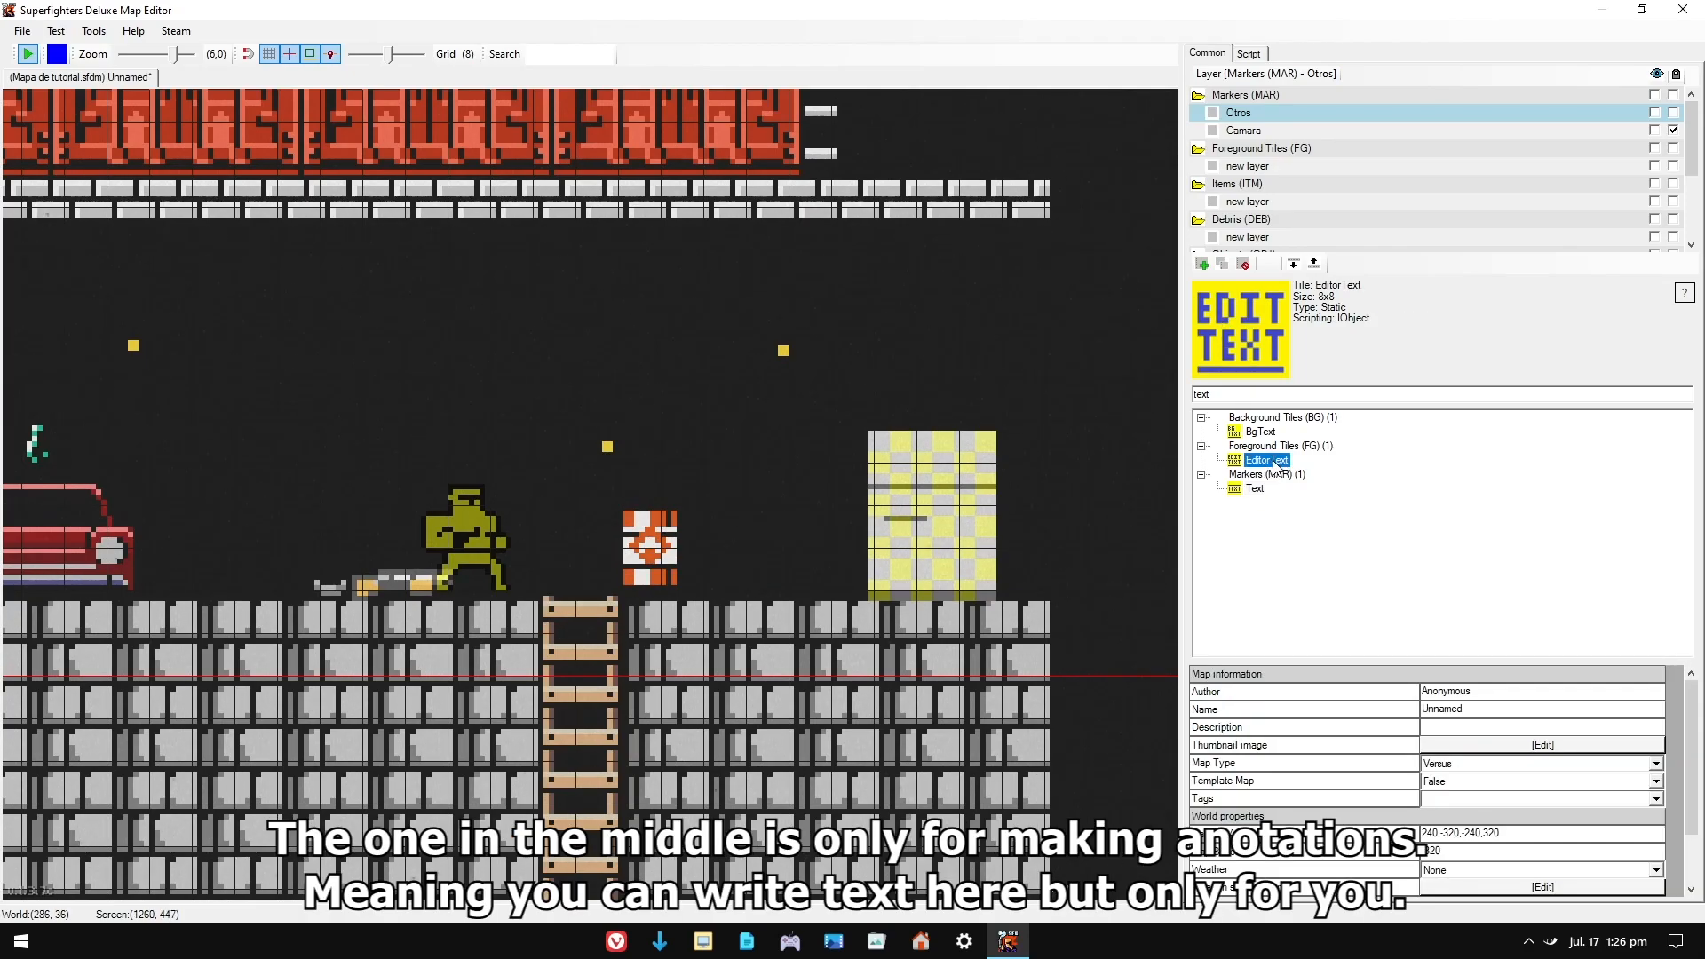
- Place an EditorText tile above the fridge and enter annotation text beginning with HE
left_click_drag(1275, 461, 867, 385)
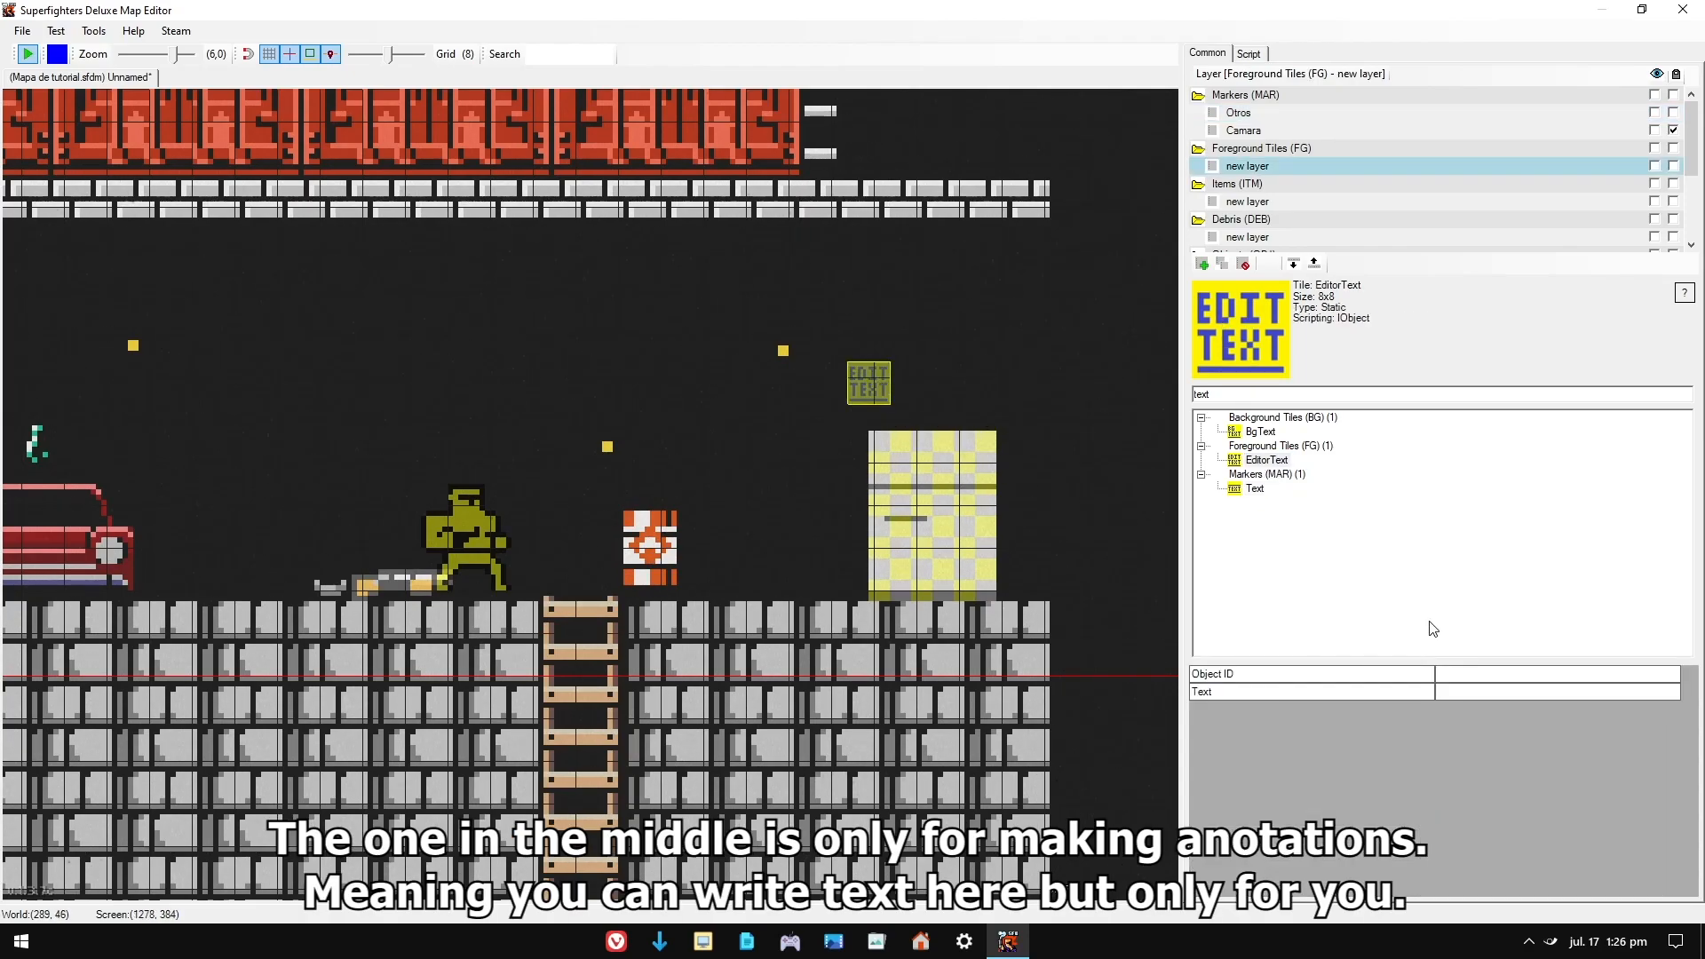
left_click(1455, 691)
type("HE")
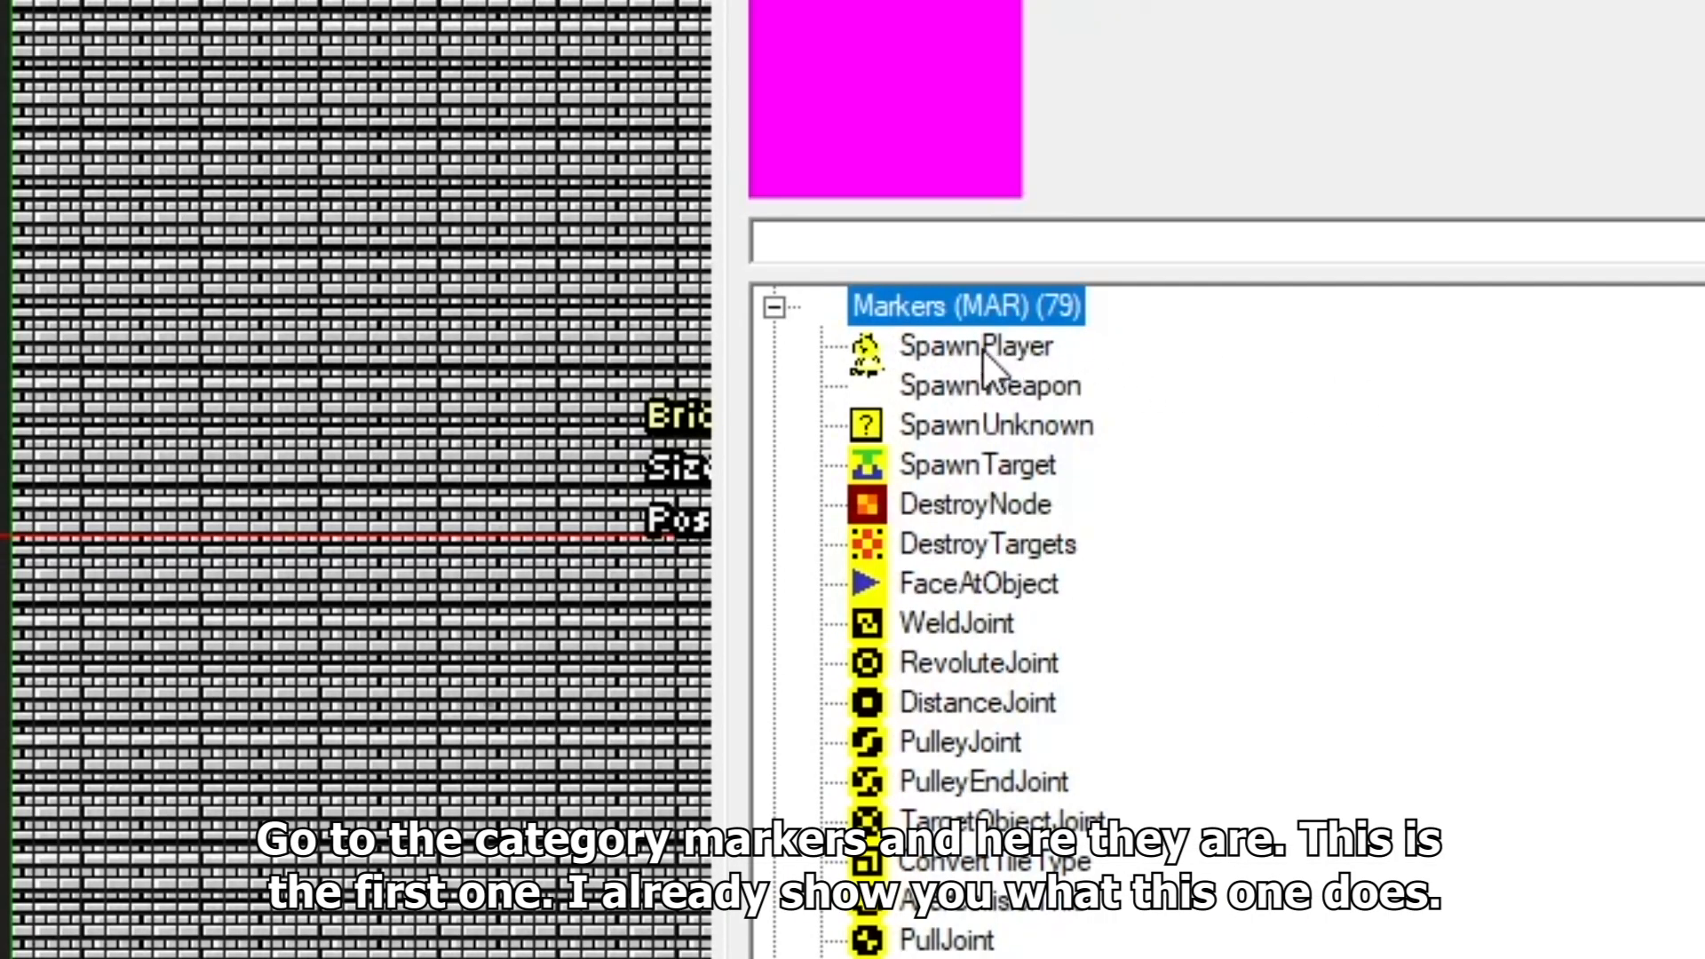
- Place a SpawnPlayer marker on the stone ground just past the rightmost ladder
left_click(977, 348)
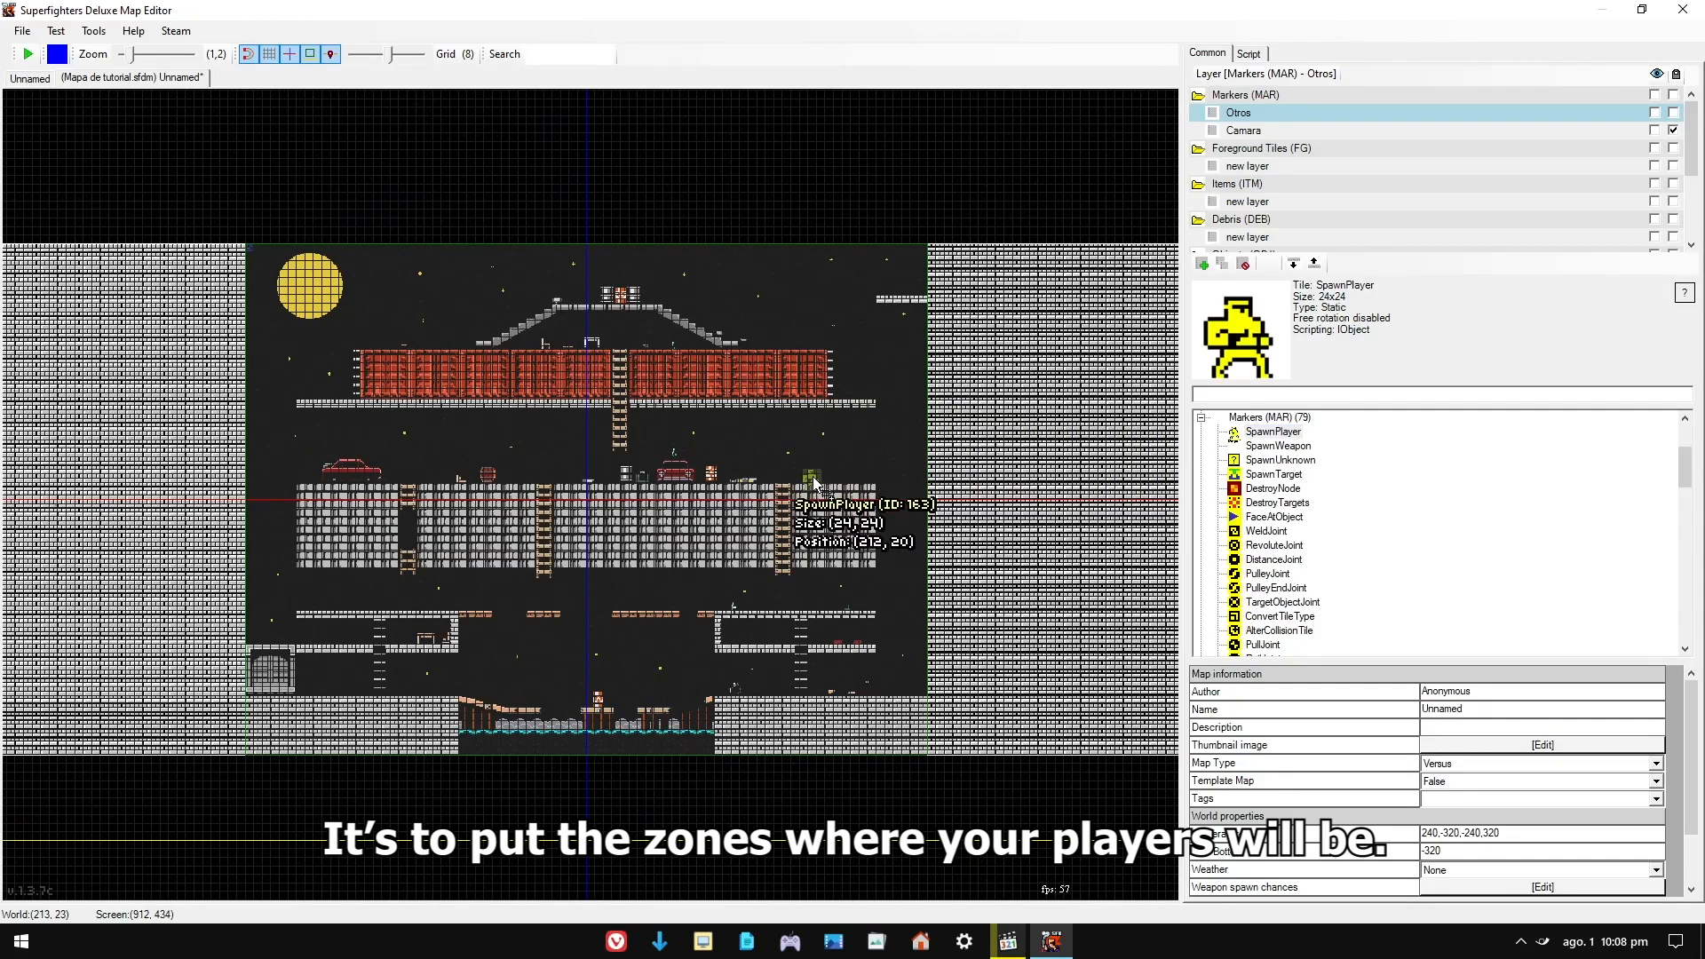
left_click(809, 472)
scroll(804, 476, "up", 3)
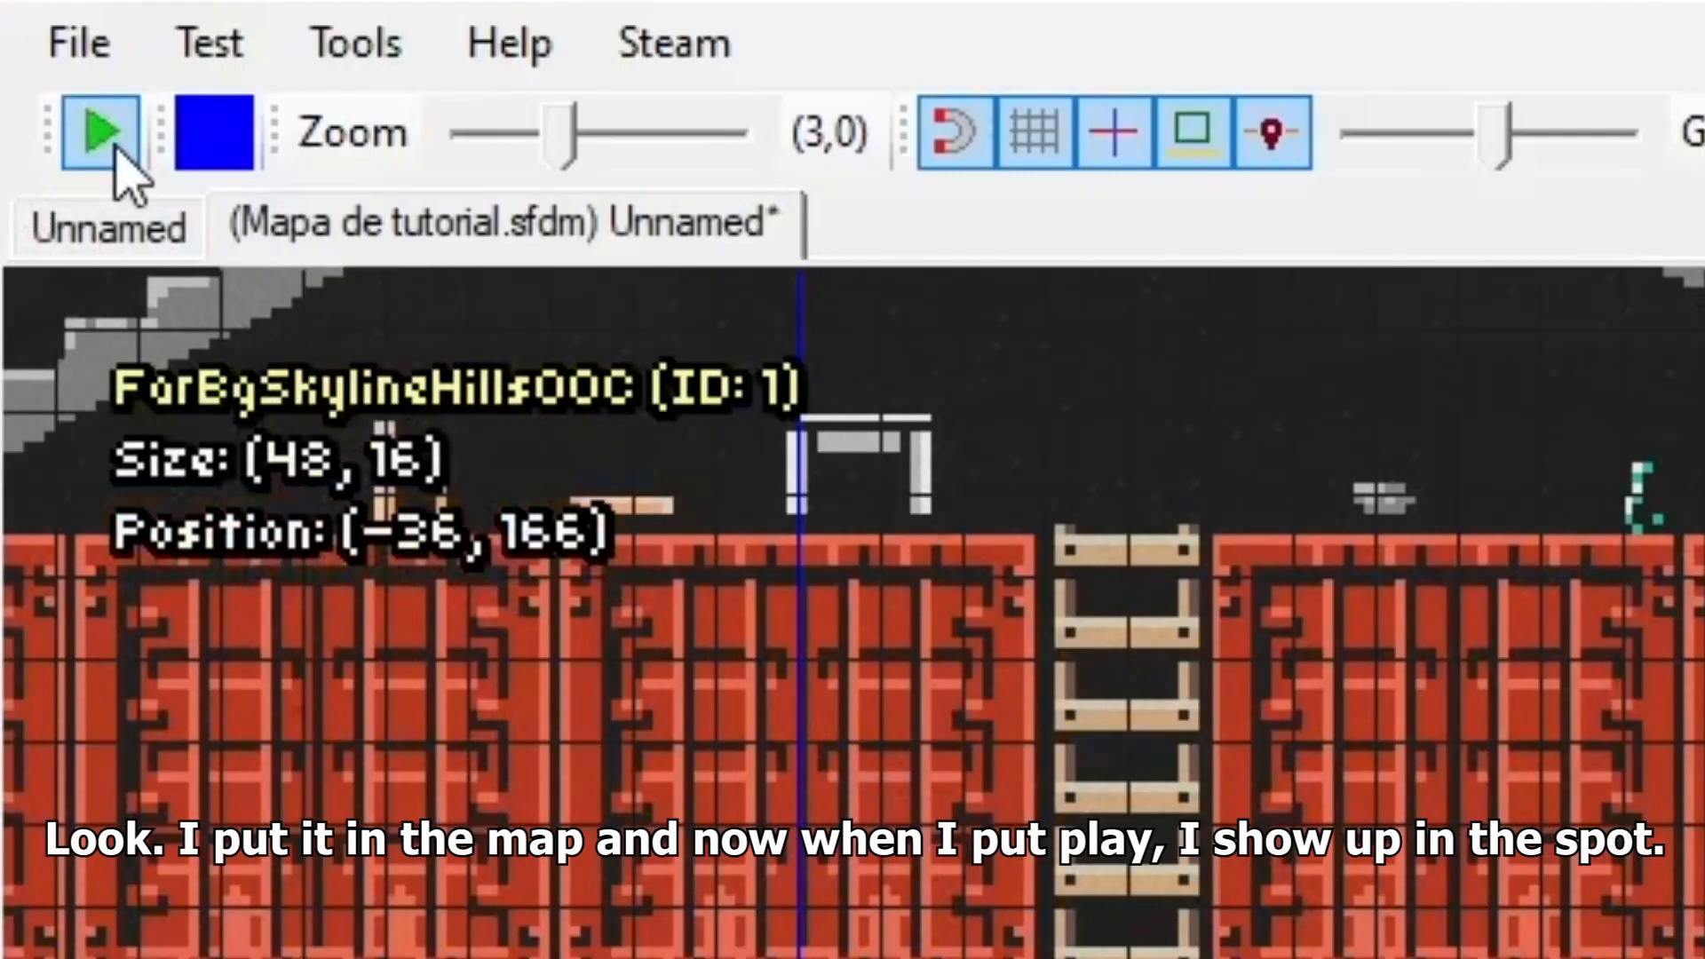
- Run a map test and move the player around the new spawn spot on the stone ground
left_click(104, 128)
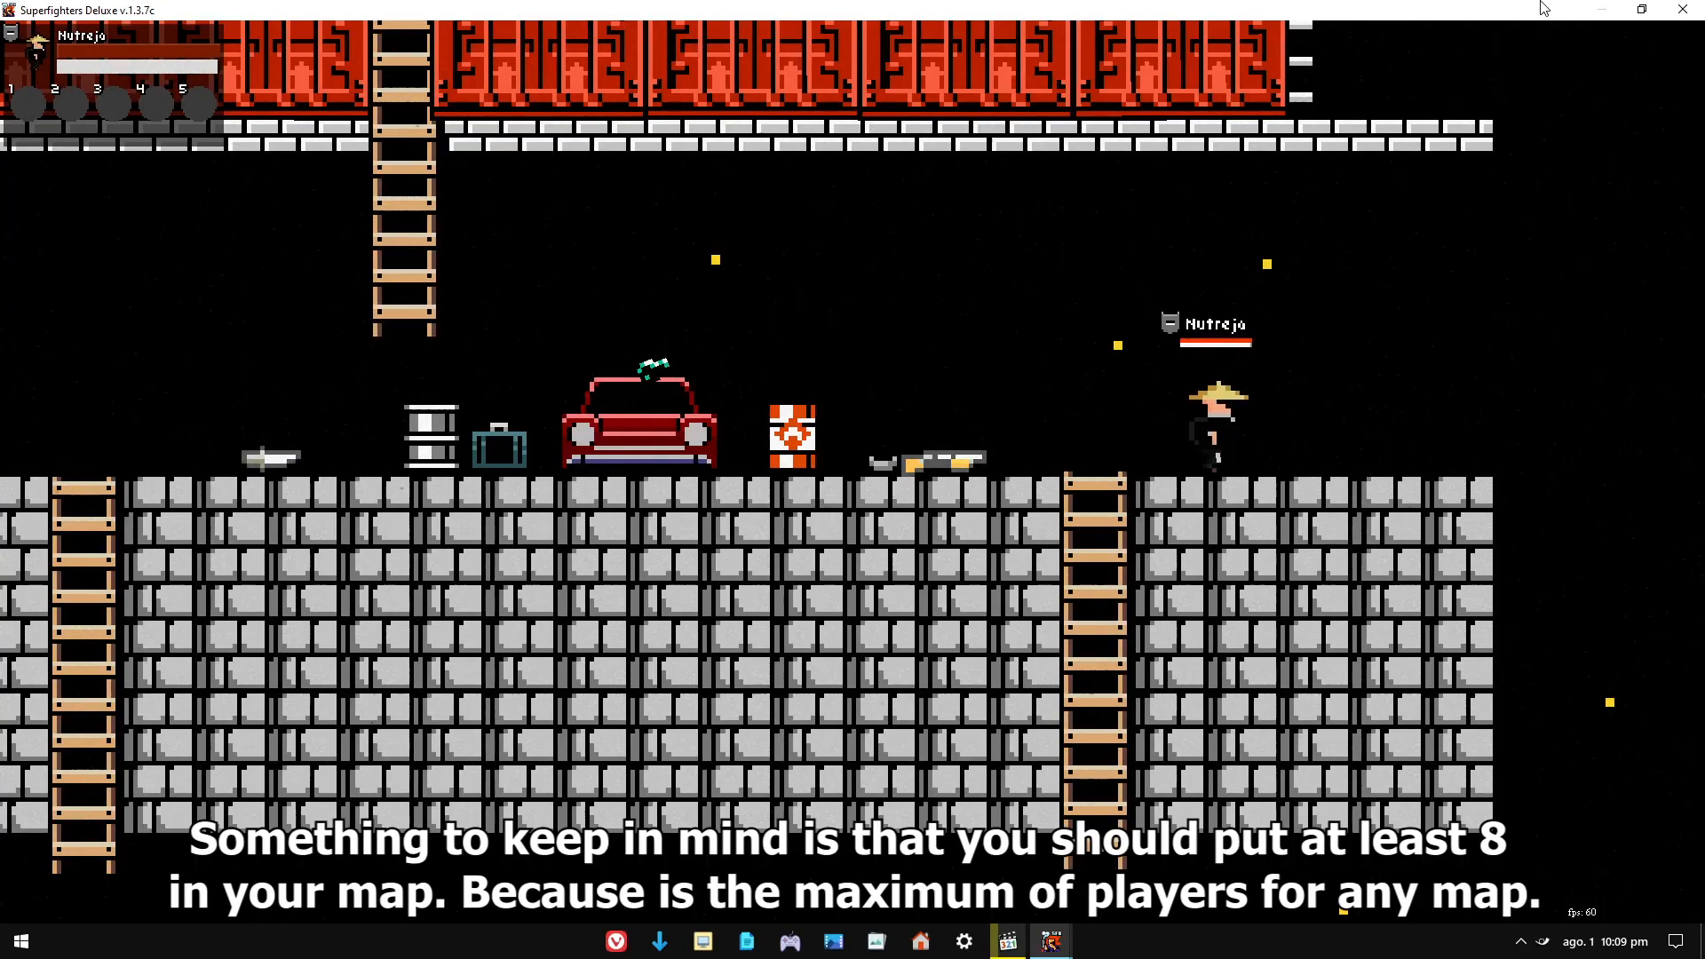
key("Left")
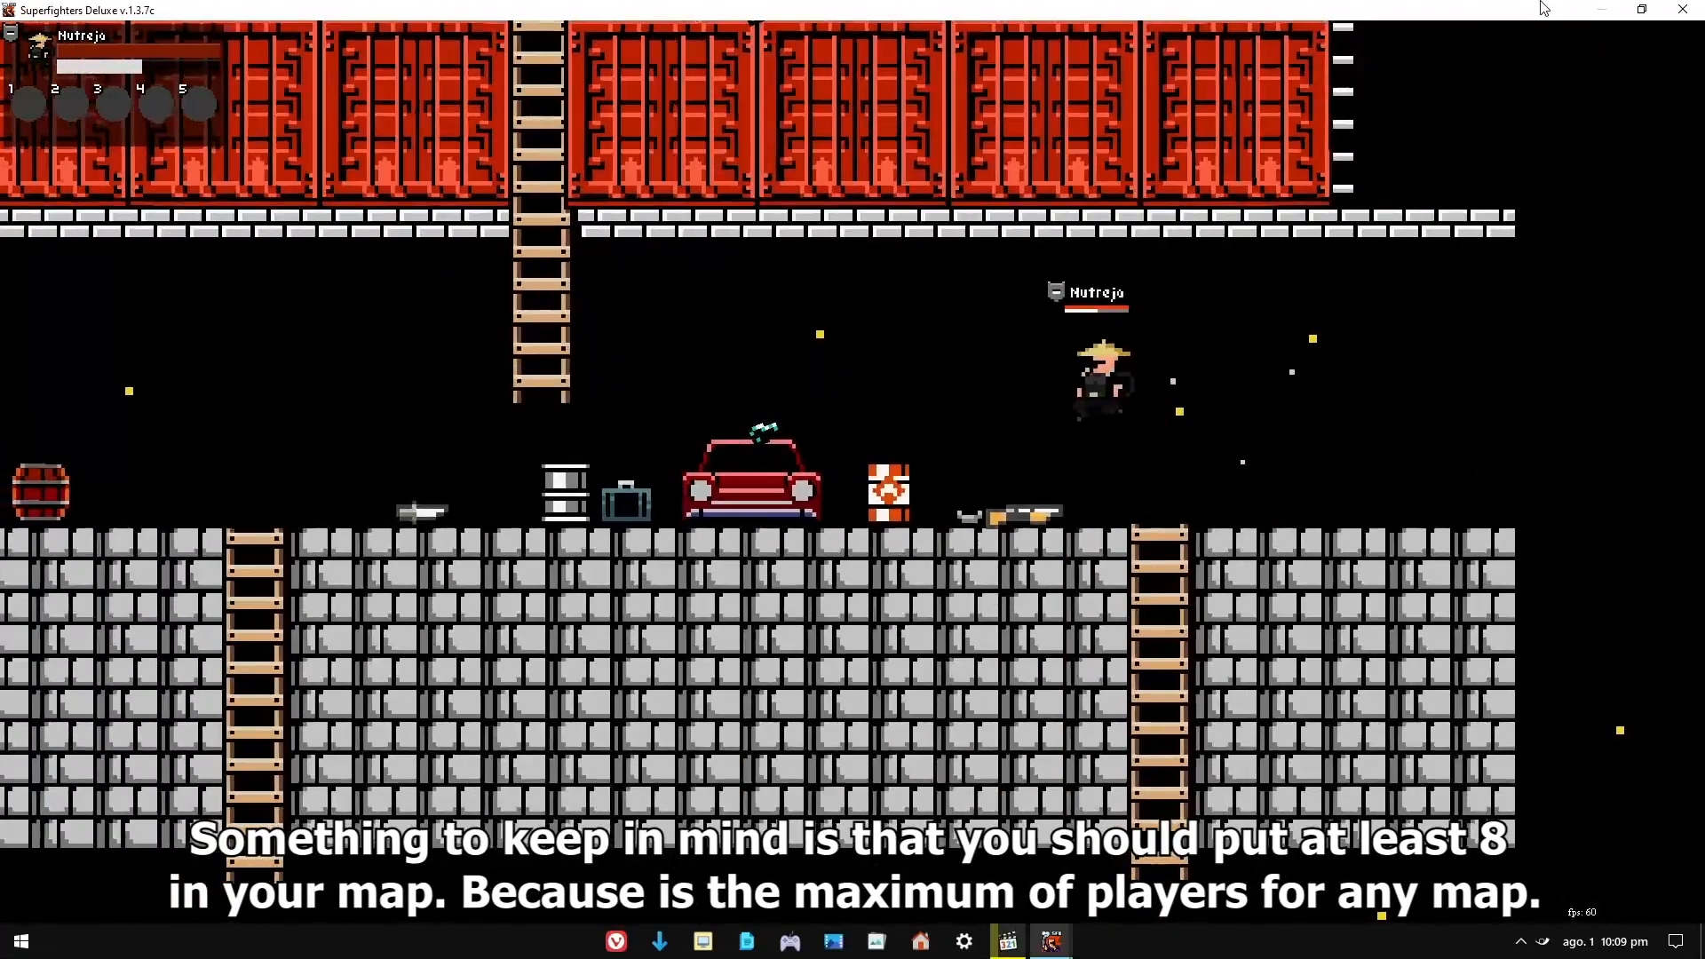
key("Right")
key("Up")
key("Left")
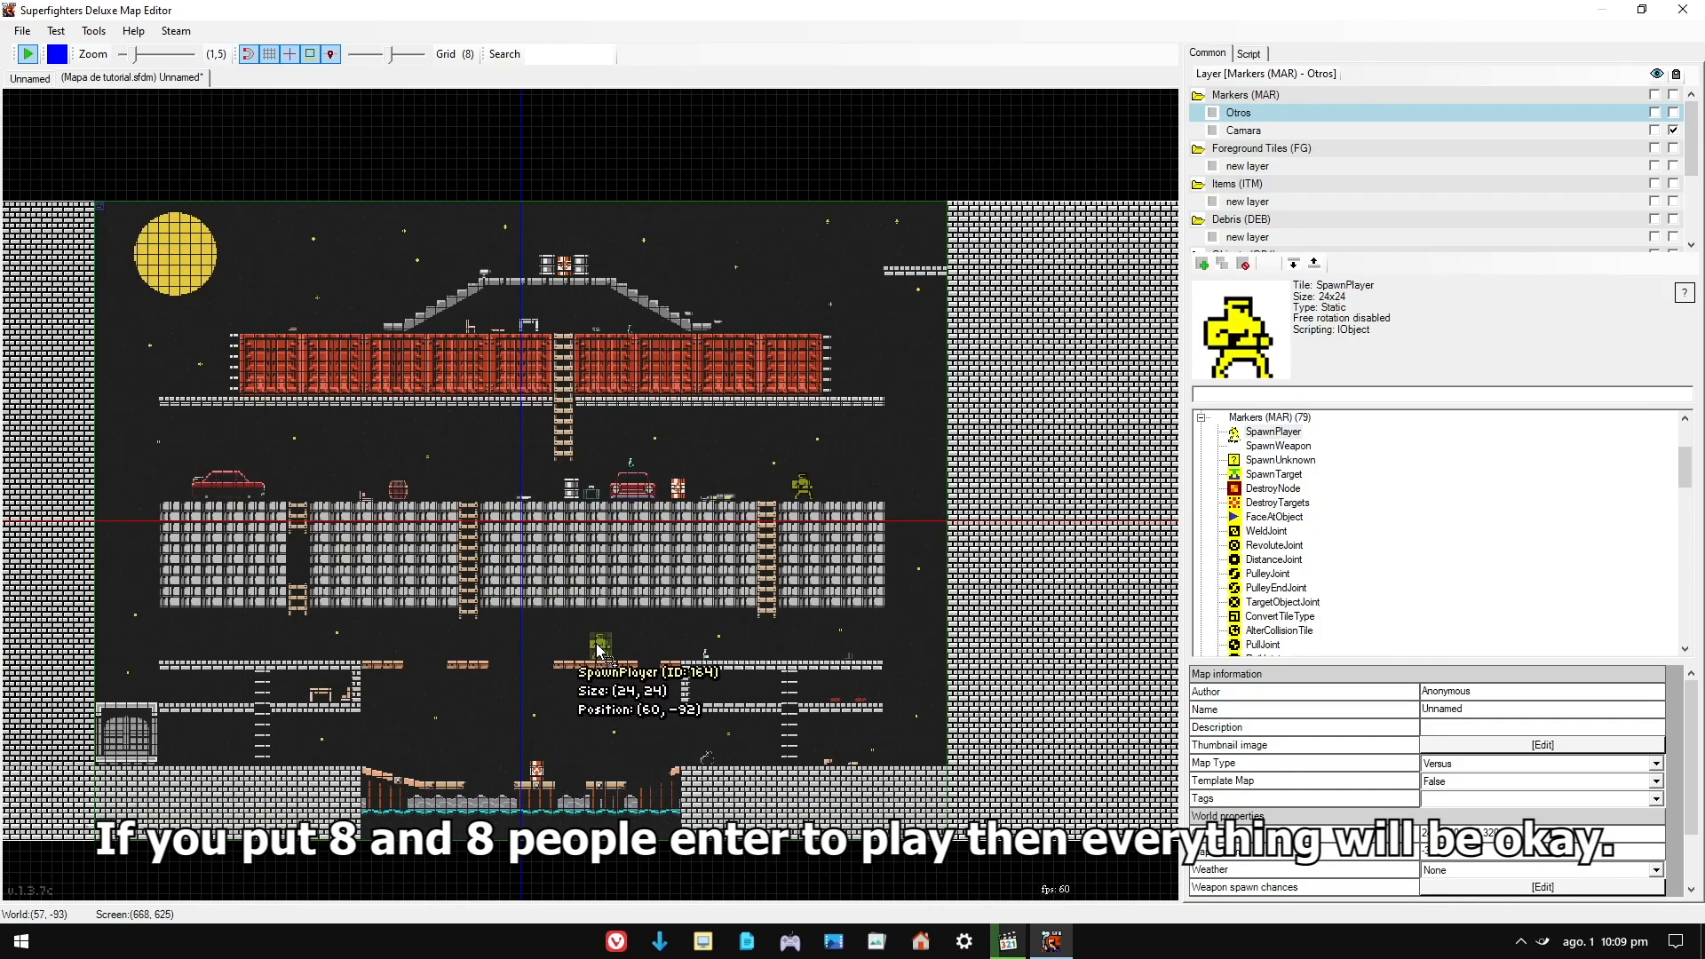
- Add SpawnPlayer markers on the lower wooden platform and on the red containers, fine-tuning the upper marker's height with grid snapping off
left_click(600, 651)
left_click_drag(1265, 438, 773, 322)
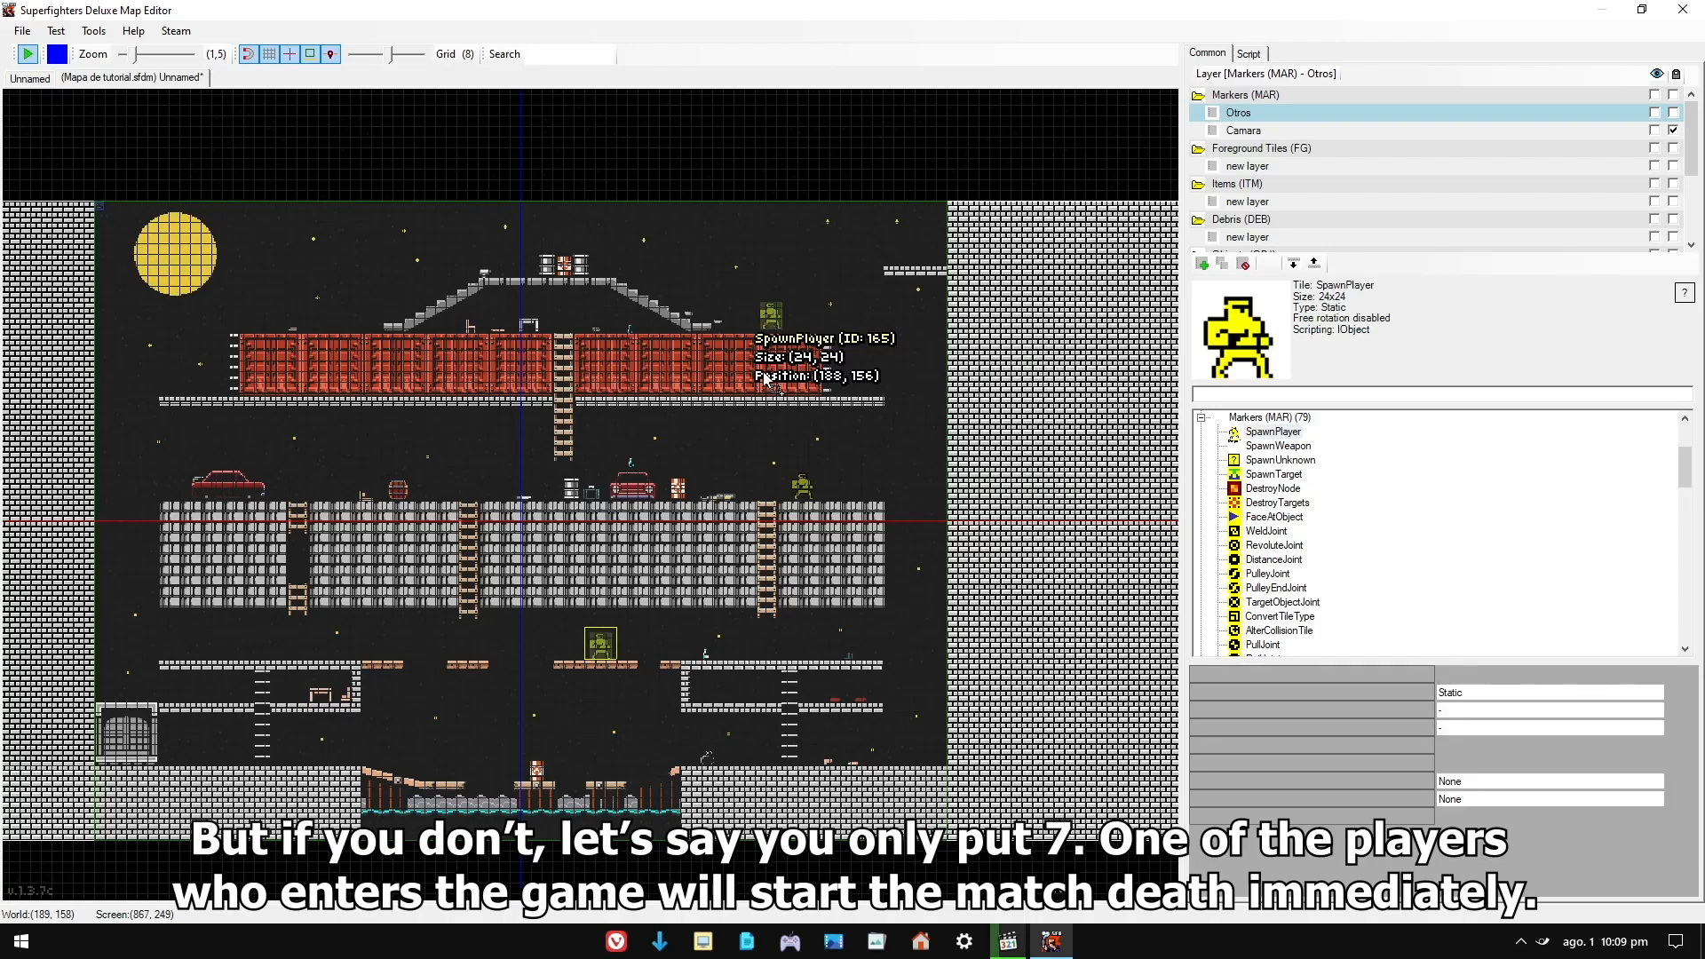
scroll(772, 322, "up", 2)
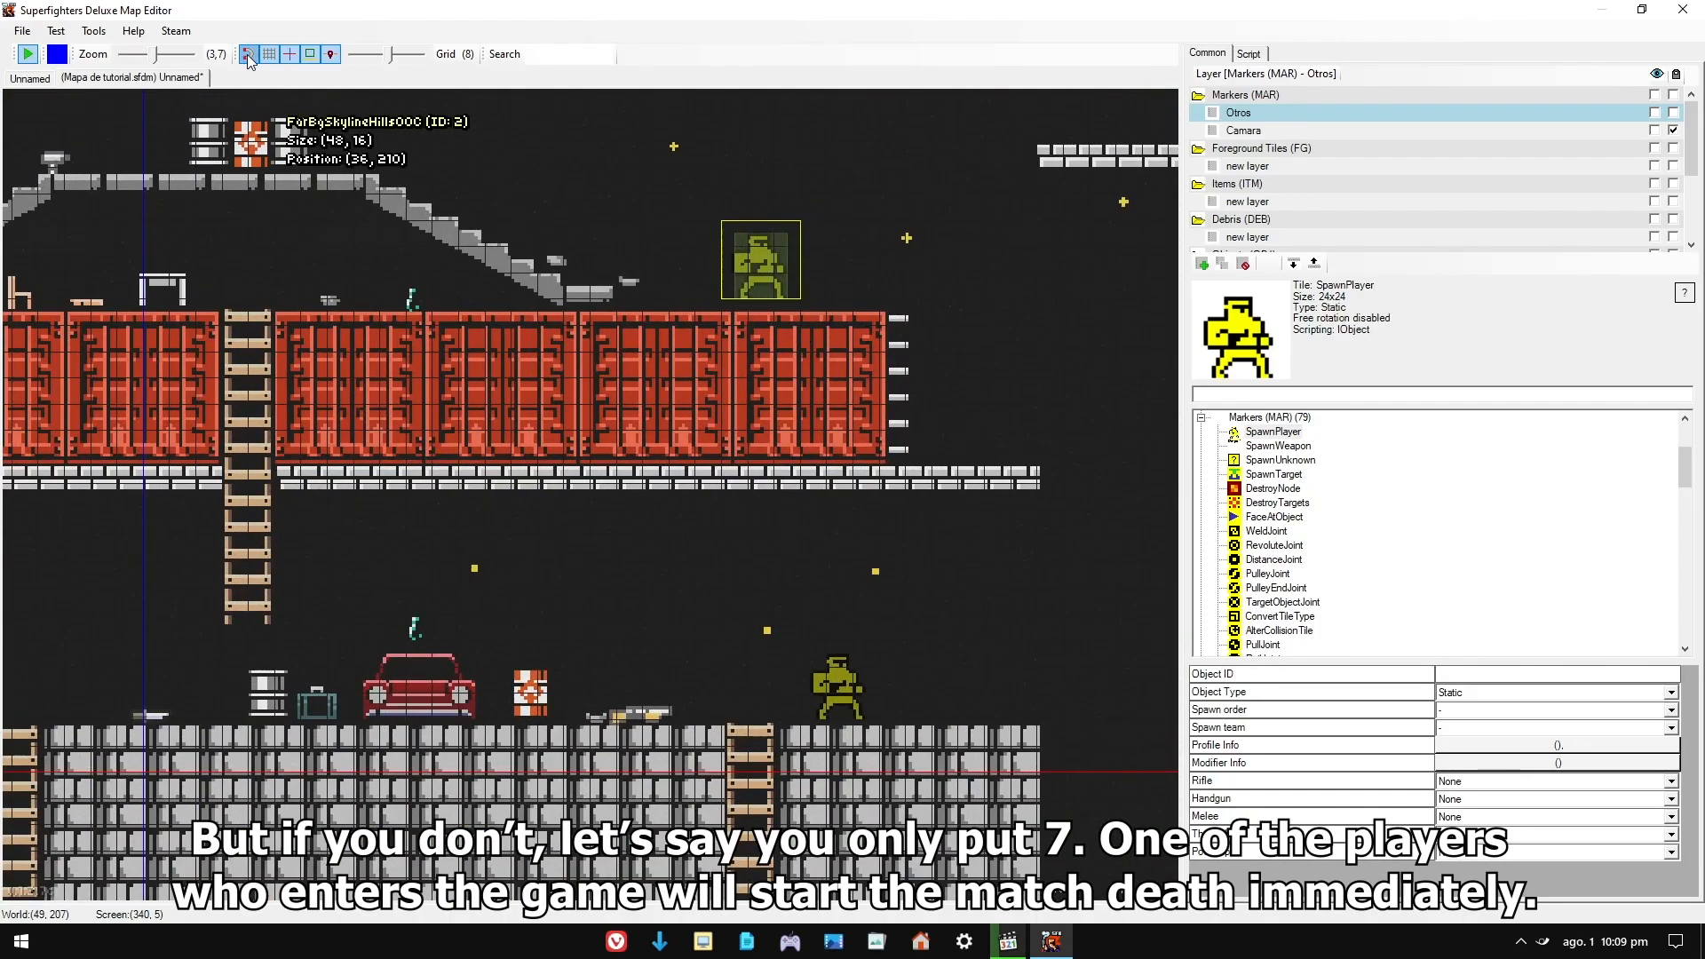
left_click(773, 277)
left_click(773, 277)
left_click_drag(784, 272, 785, 281)
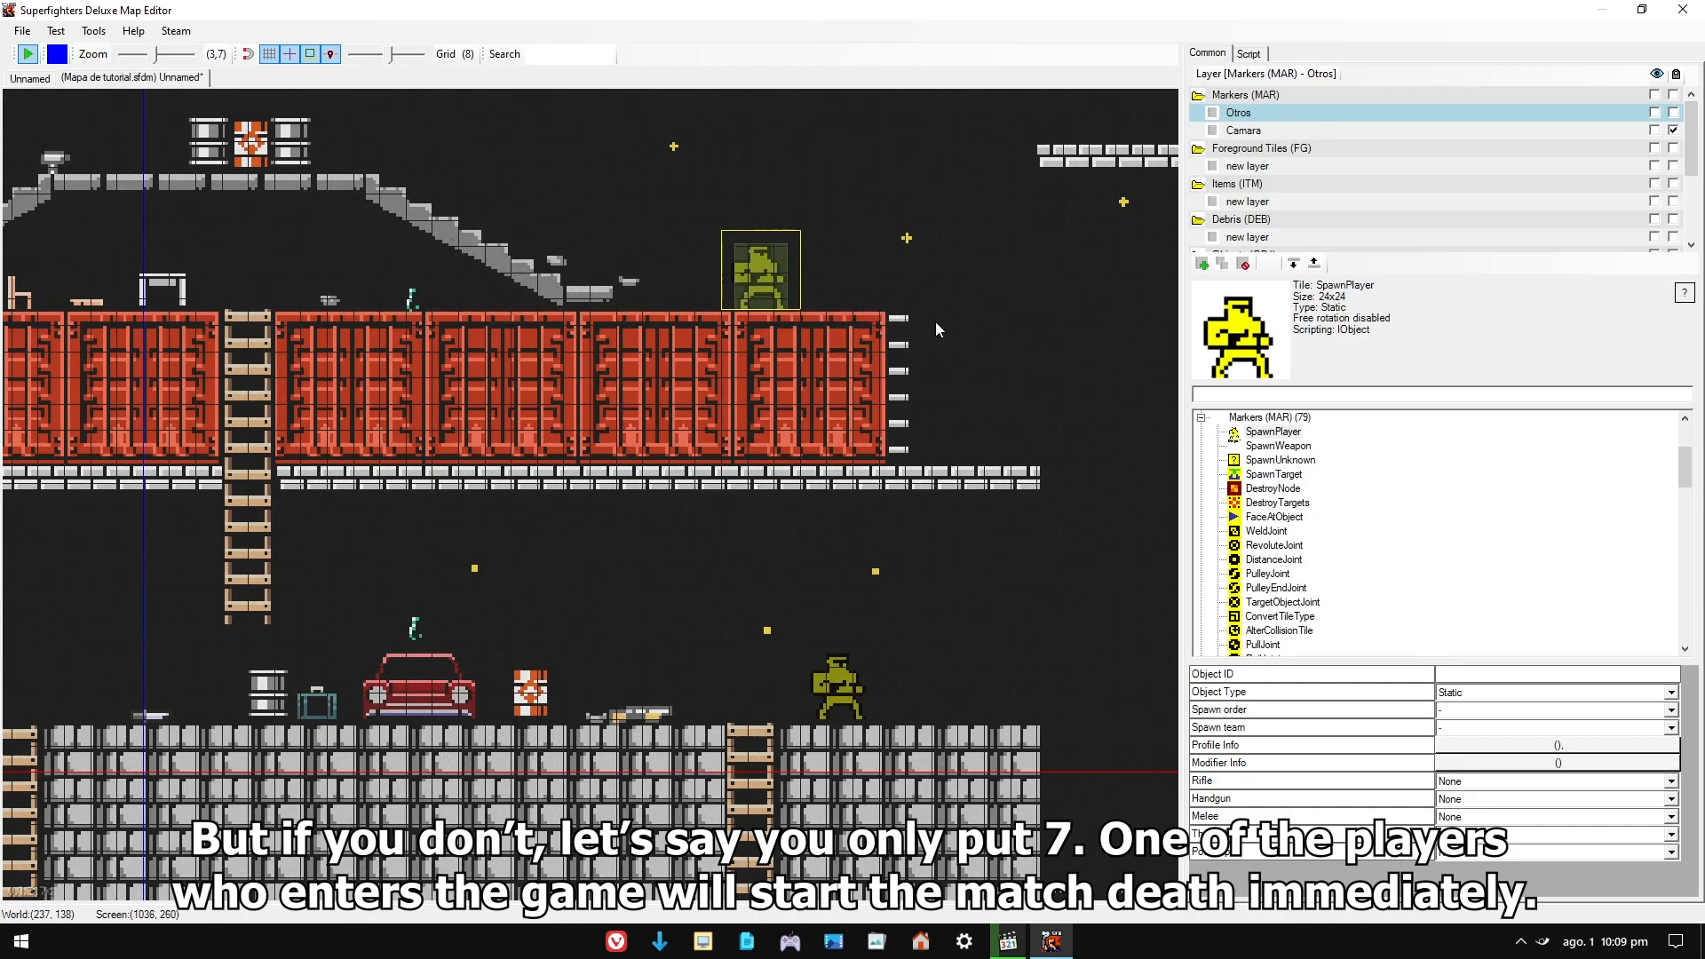
left_click(945, 568)
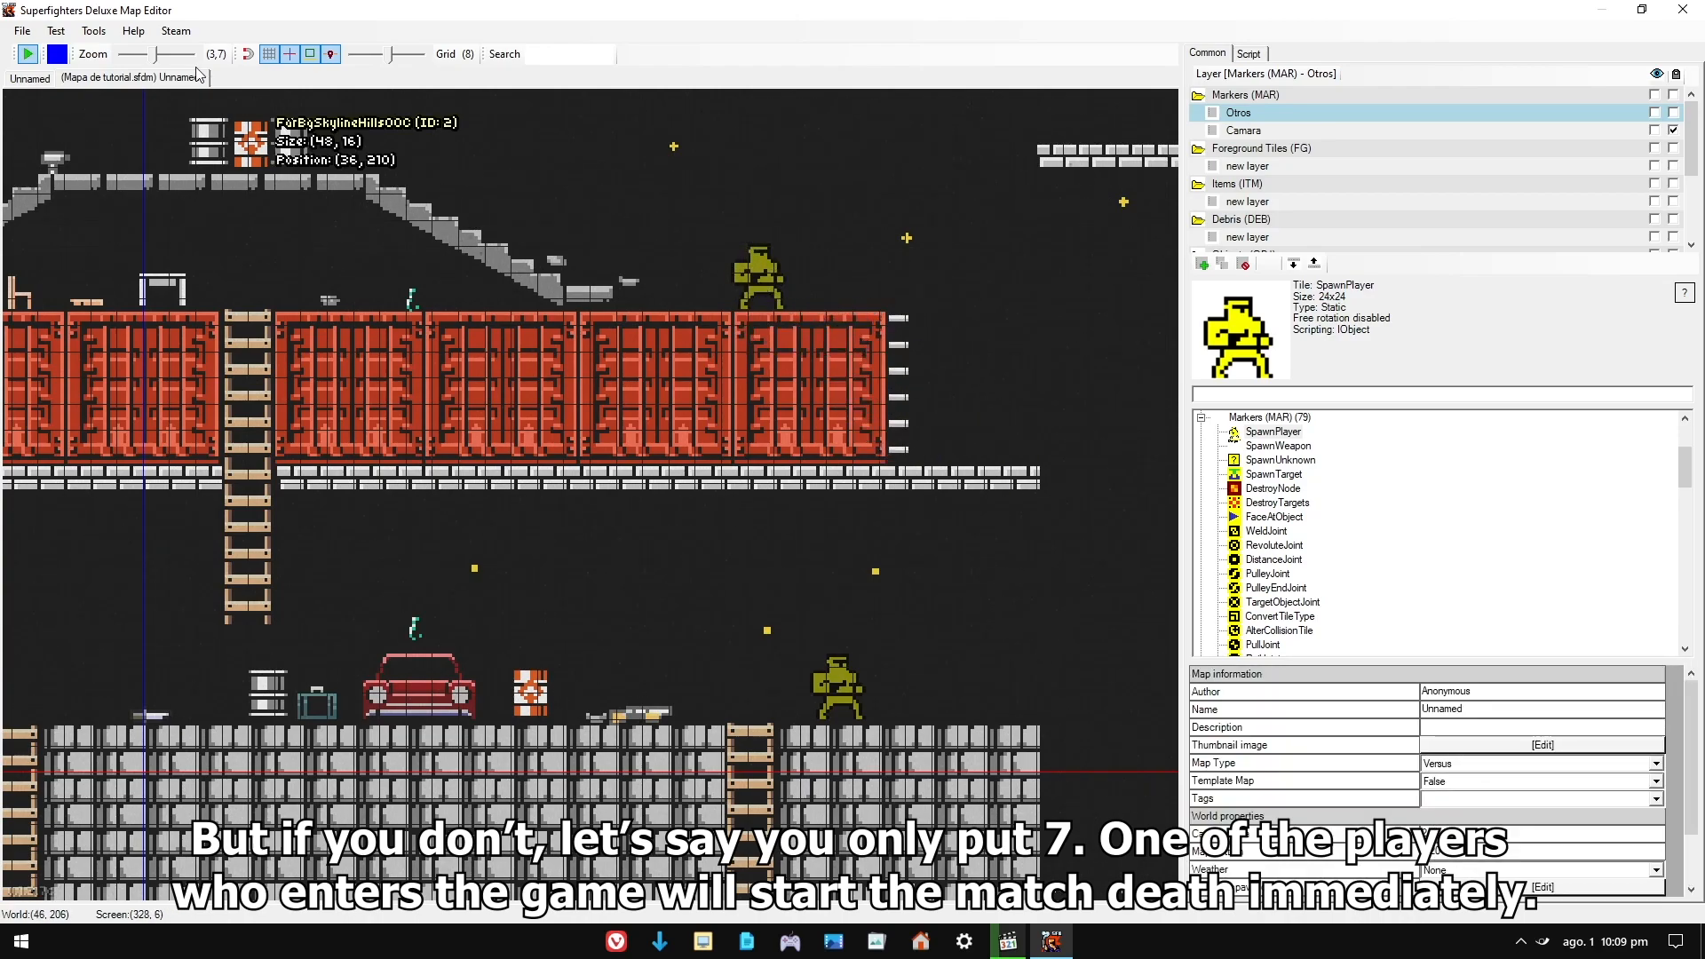
left_click_drag(762, 280, 761, 284)
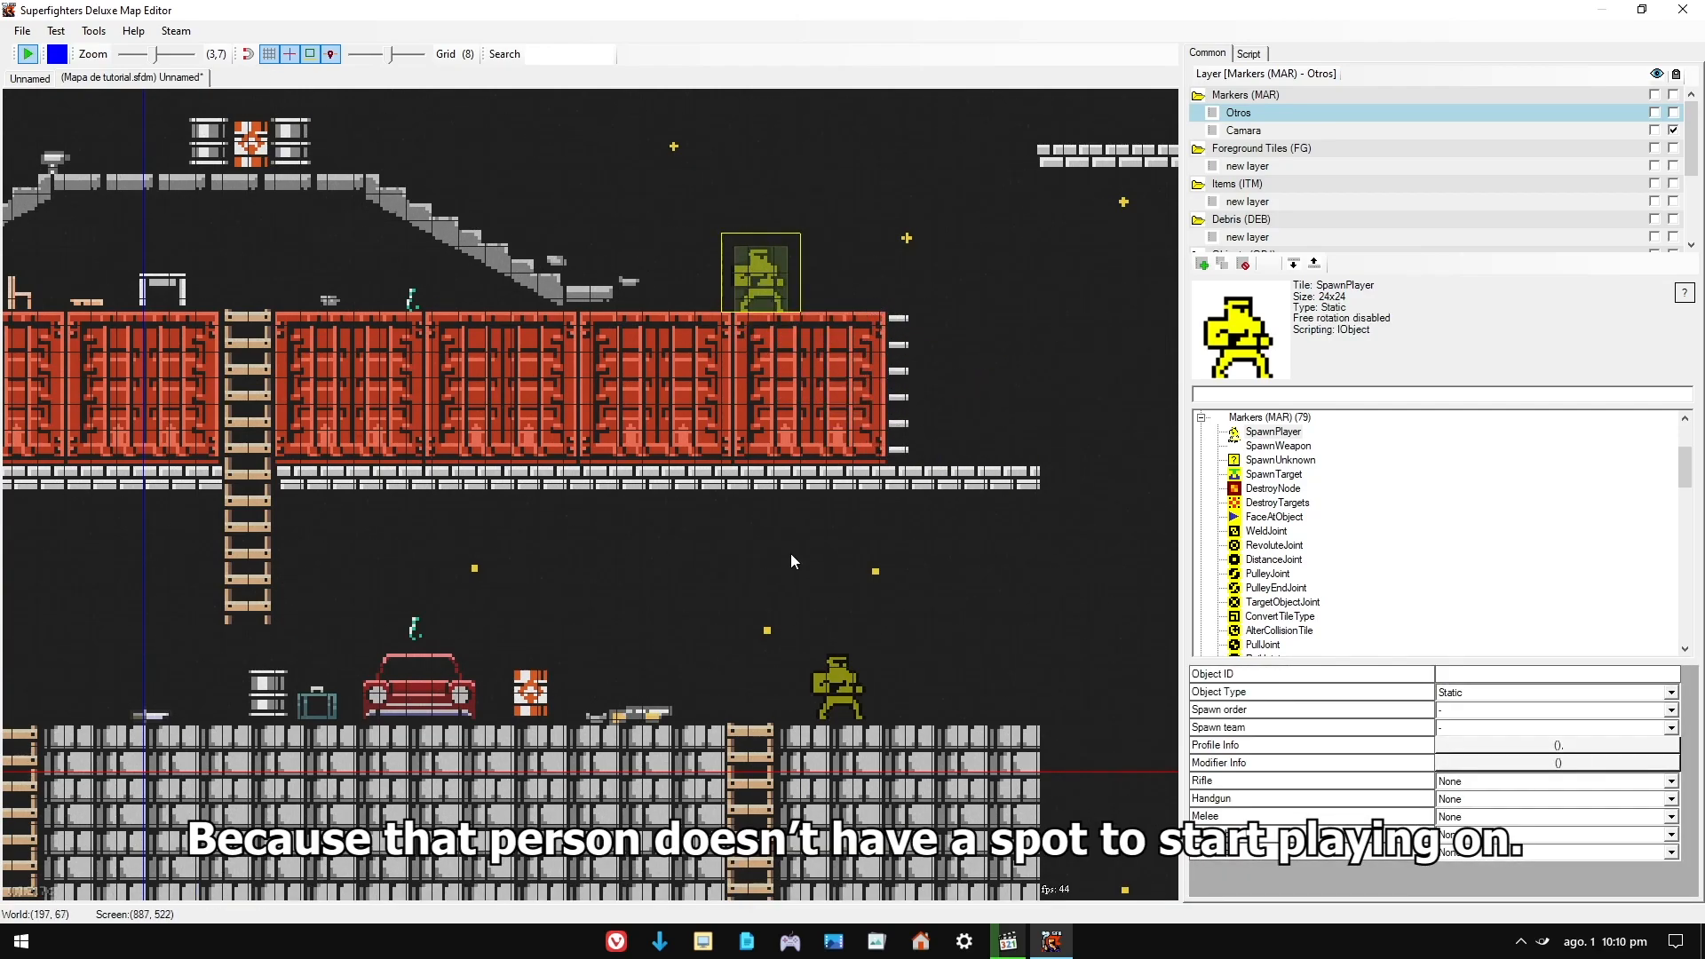
left_click(791, 557)
scroll(1144, 438, "down", 2)
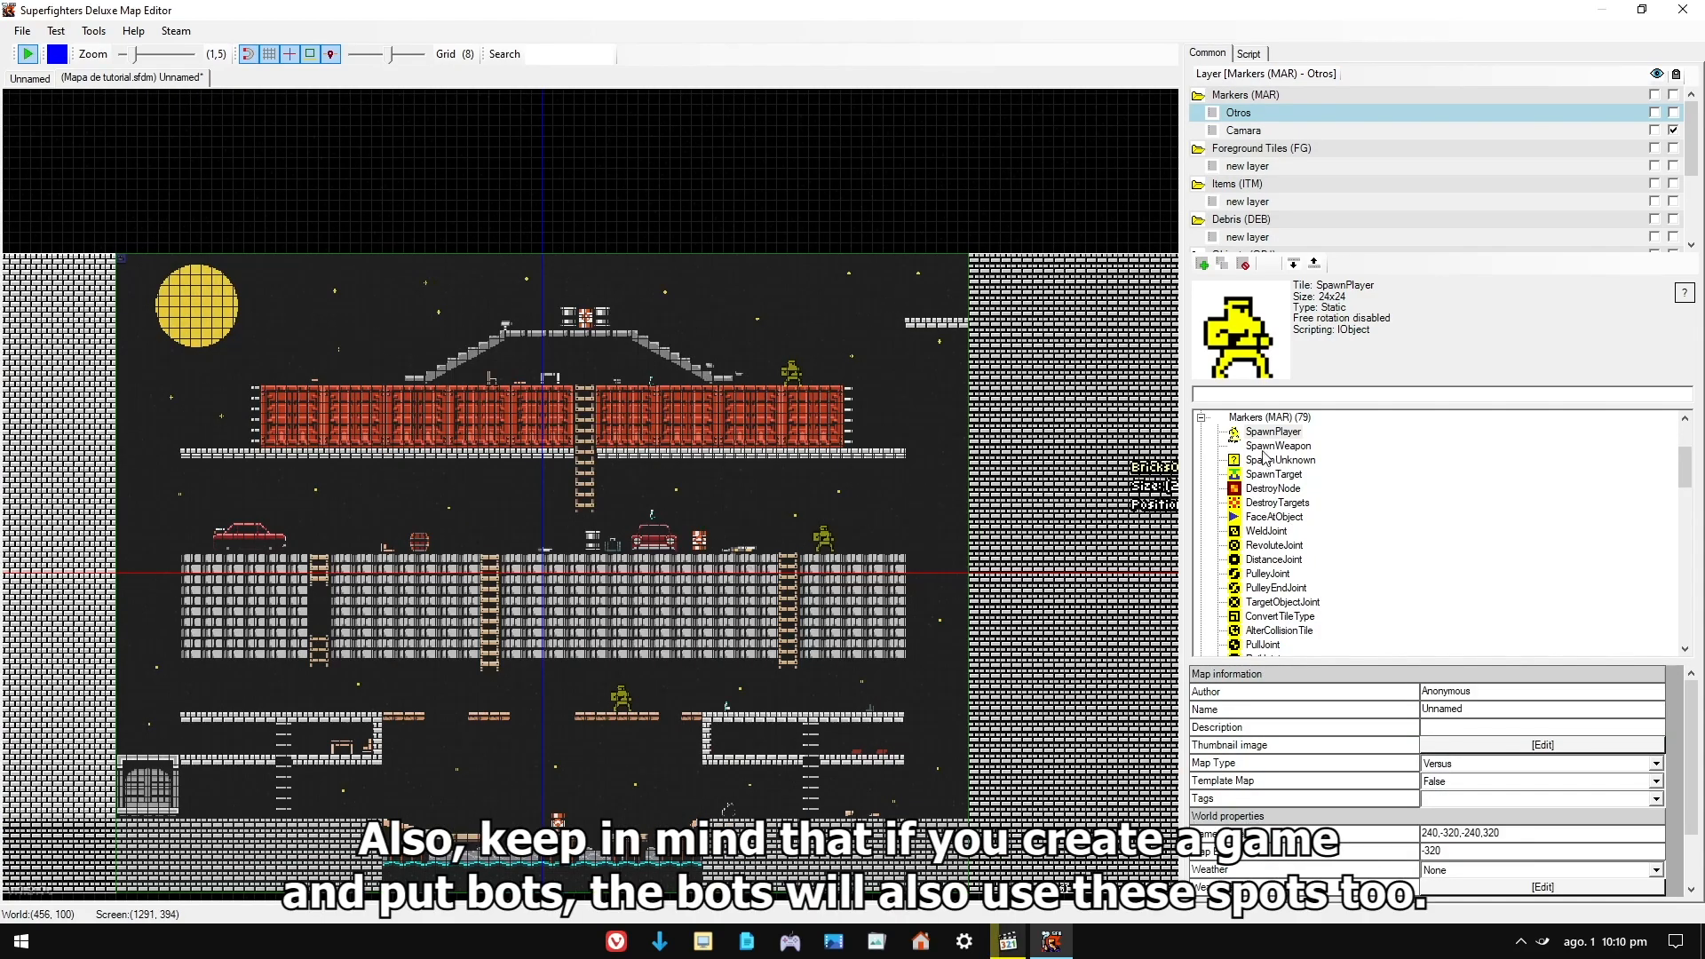
- Spread more SpawnPlayer markers around the map and place a SpawnWeapon marker on the stone ground beside the red barrel
left_click_drag(1237, 441, 345, 537)
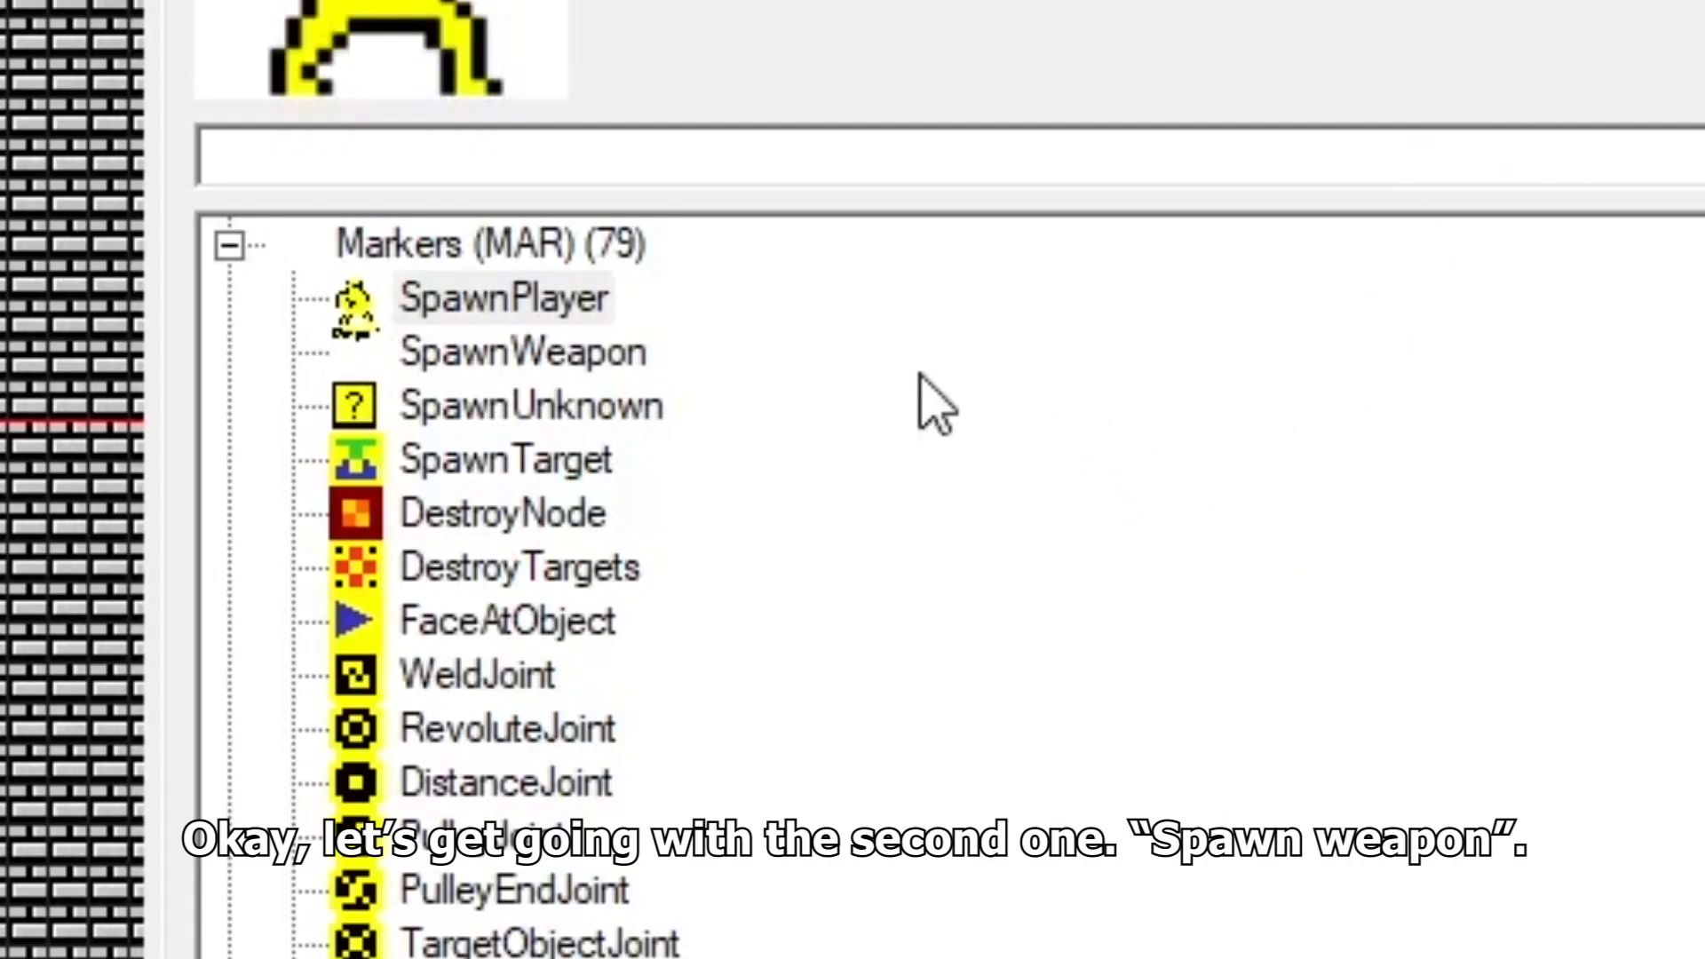
left_click(532, 360)
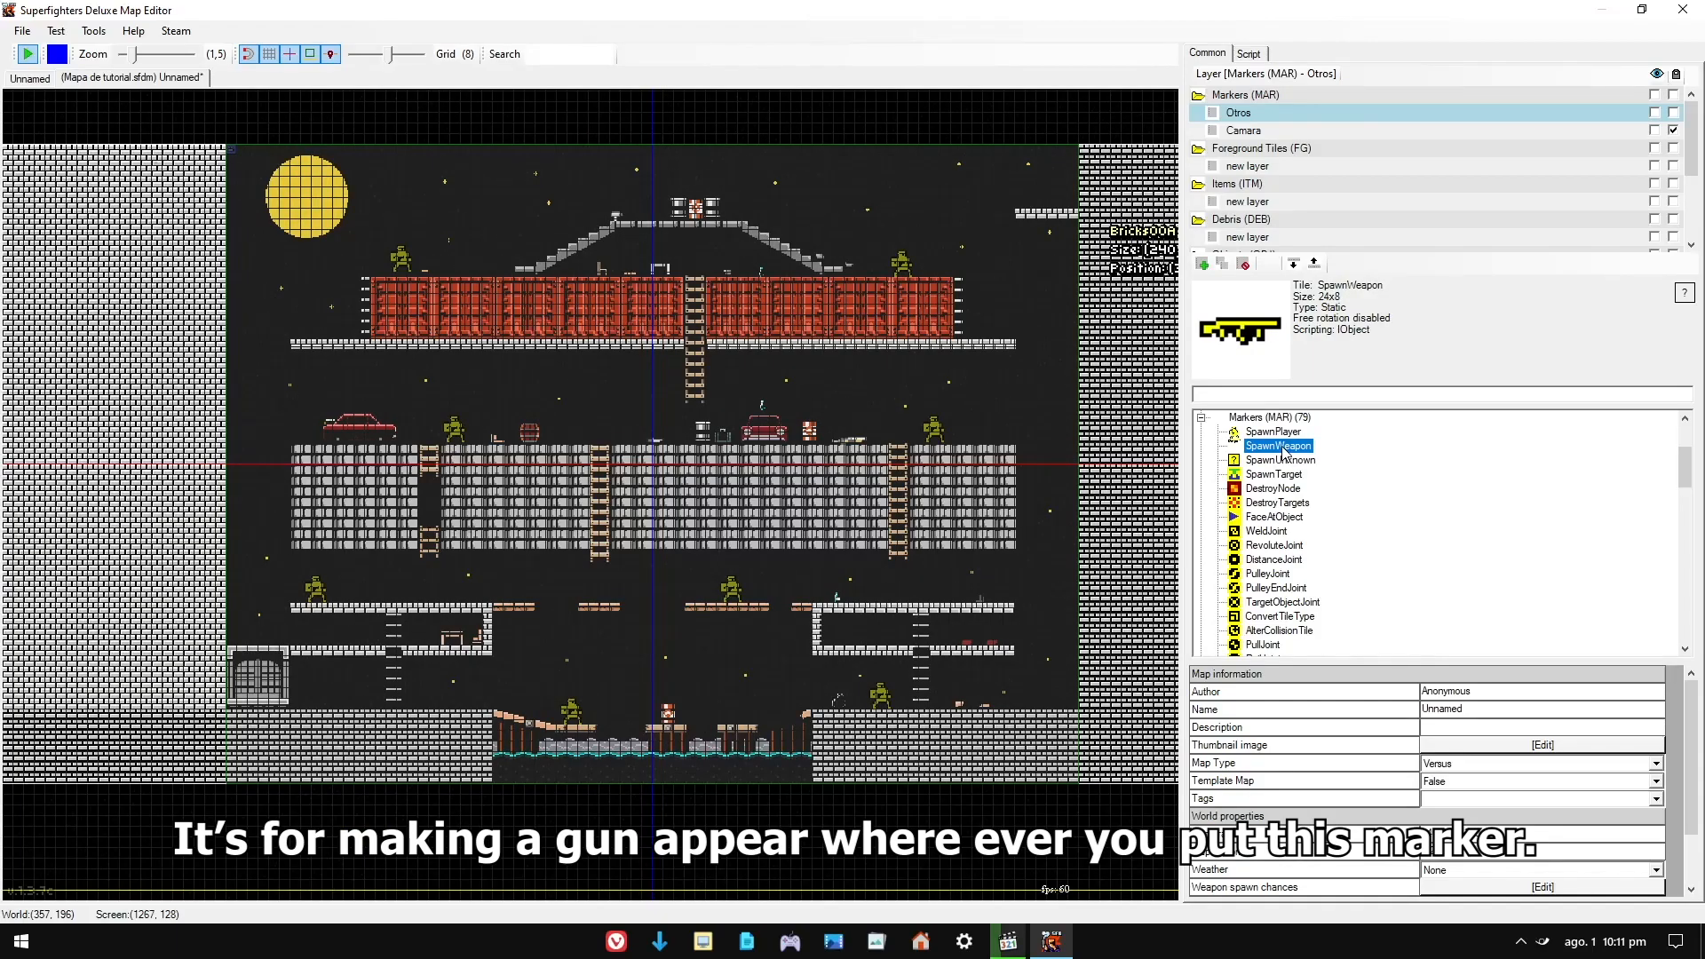
left_click_drag(537, 355, 557, 444)
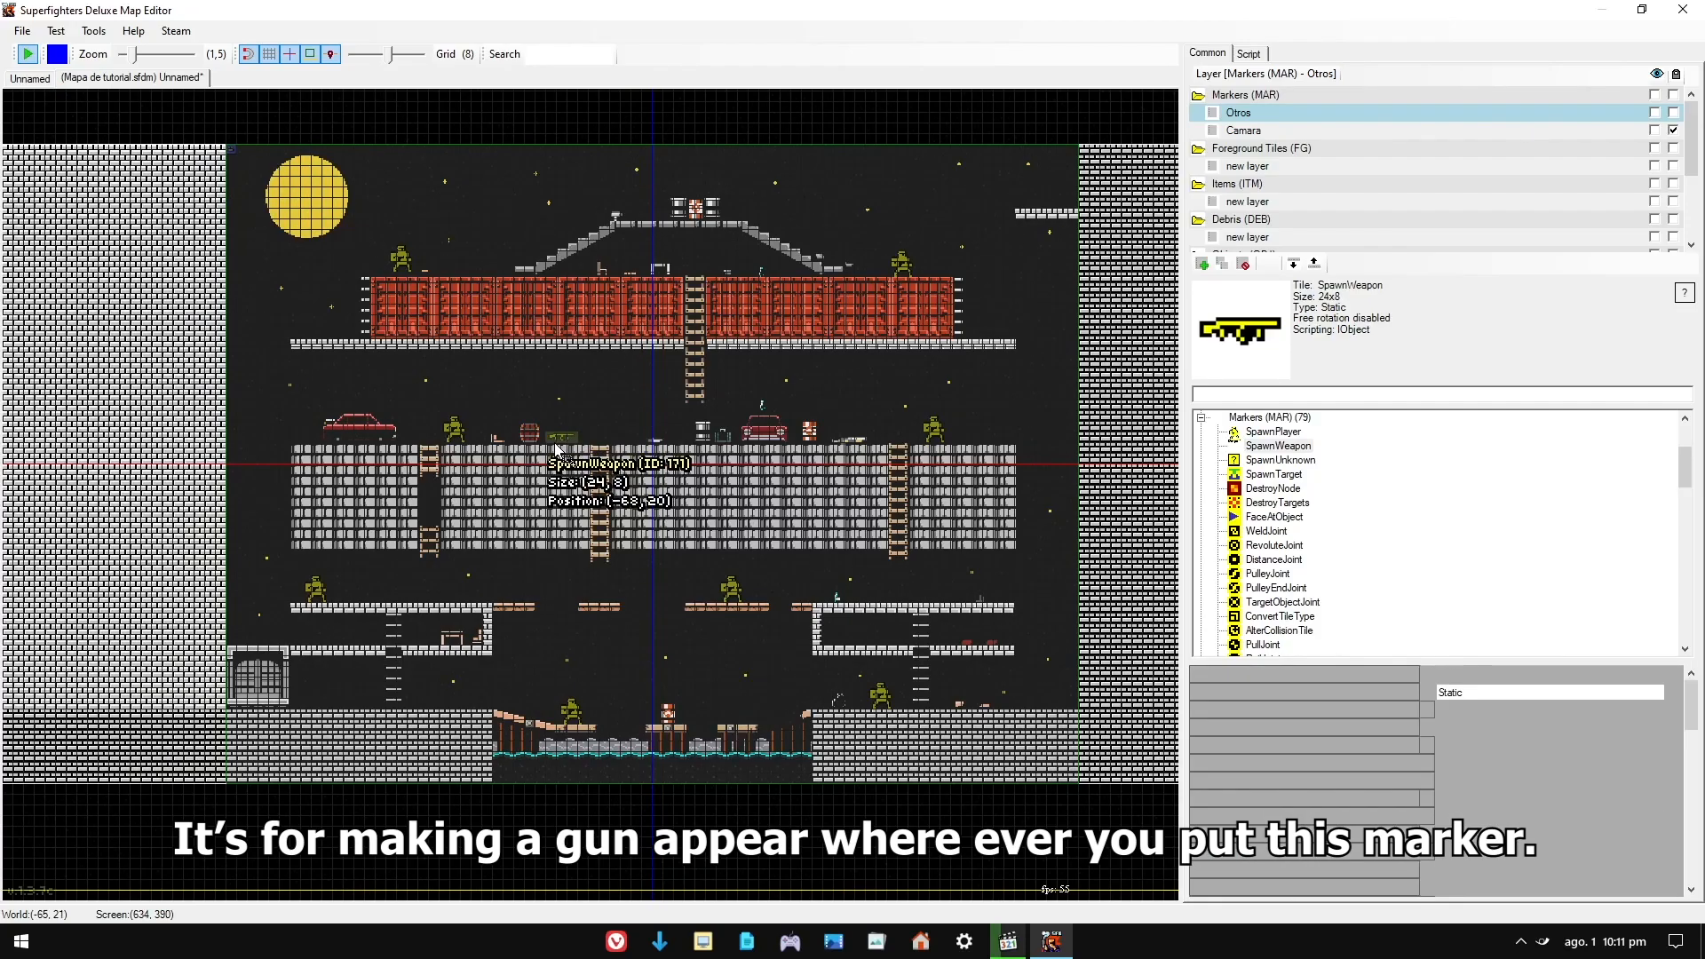
scroll(557, 449, "up", 5)
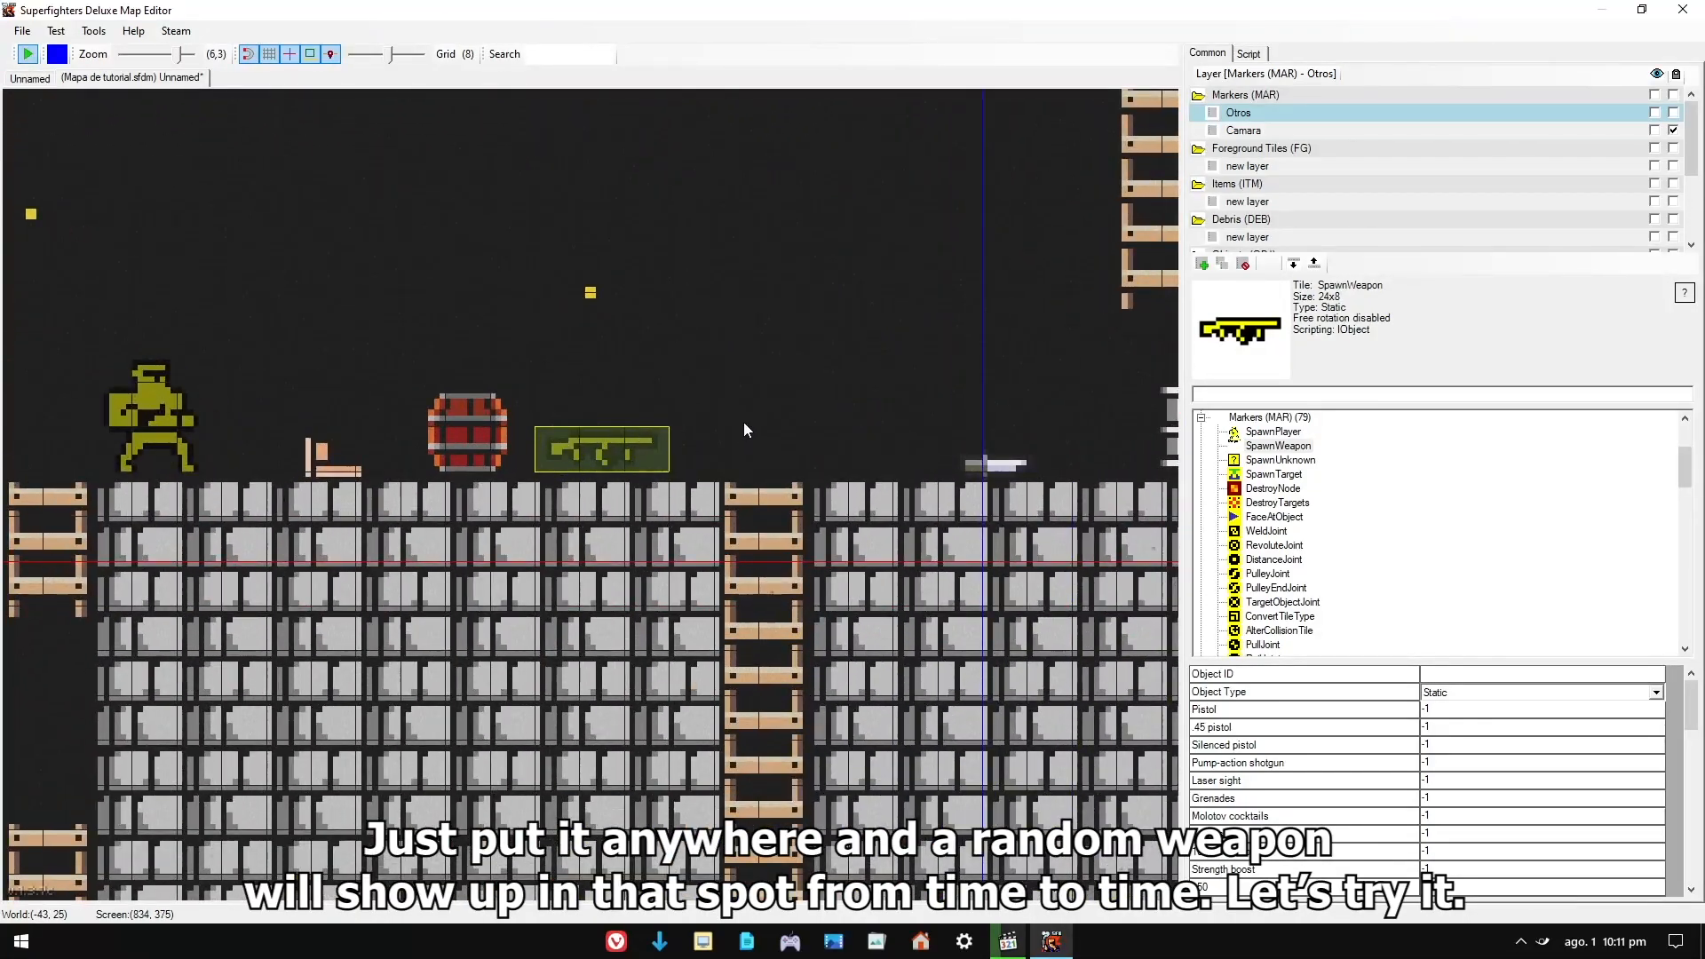
left_click(744, 430)
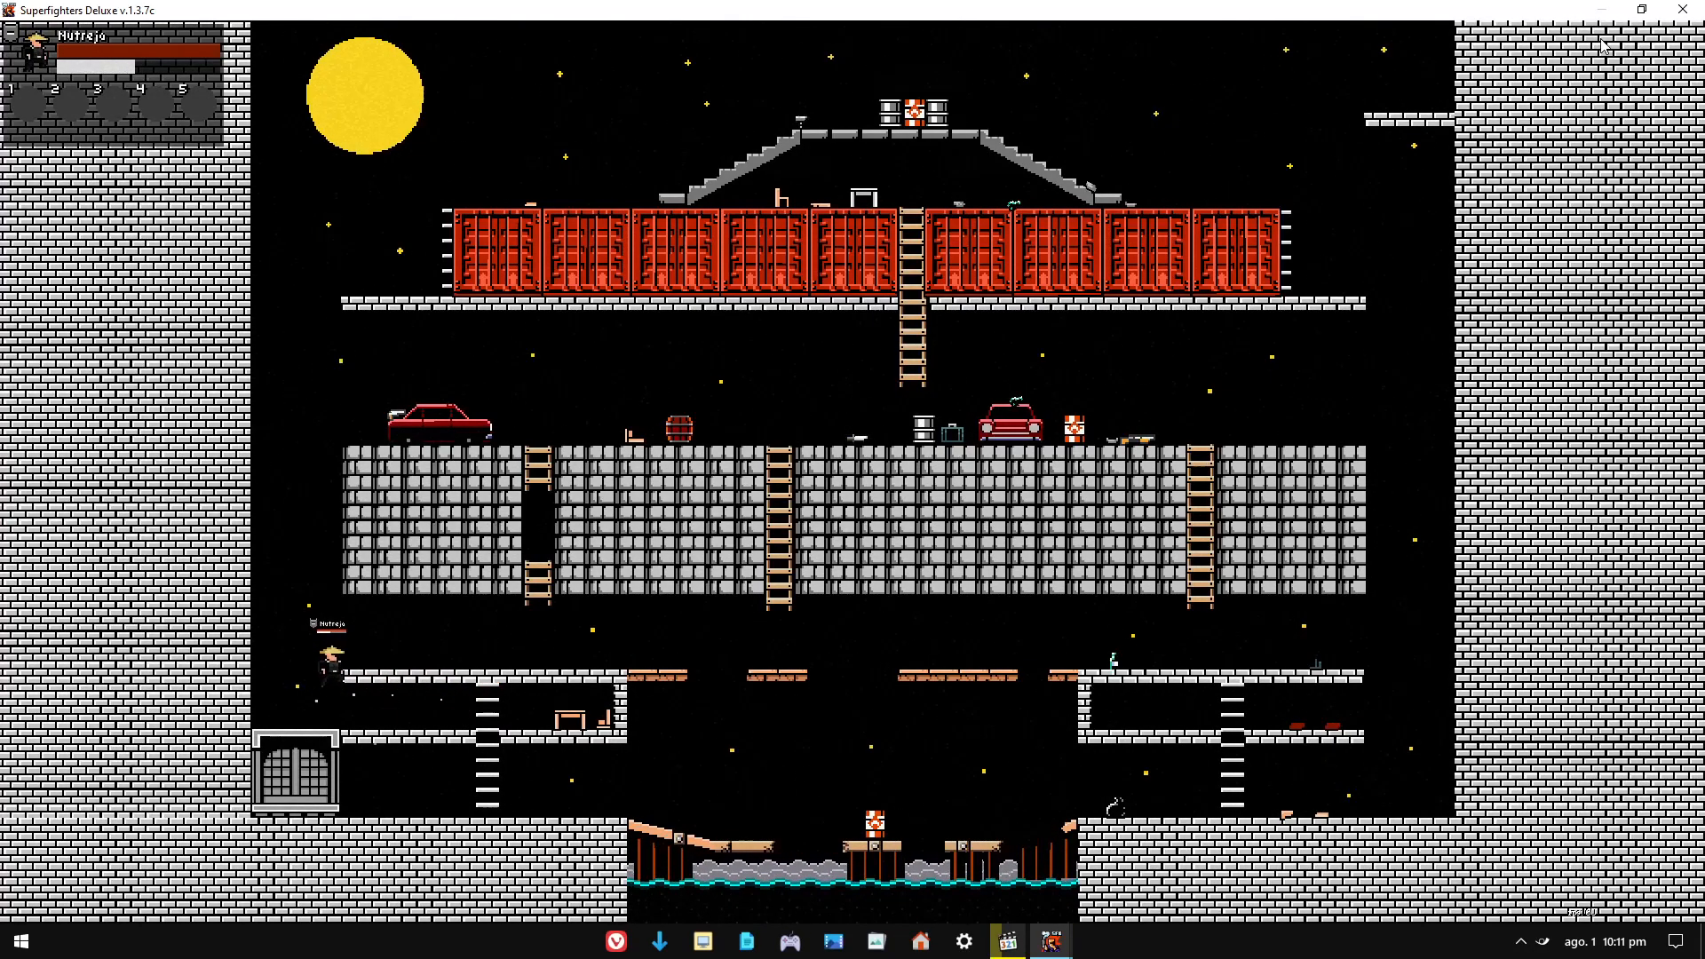
- Run a map test and guide the player from the lower platform up to the weapon spawn spot beside the red barrel
key("Up")
key("Right")
key("Down")
key("Up")
key("Down")
key("Right")
key("Up")
key("Right")
key("Up")
key("Up")
key("Left")
key("f")
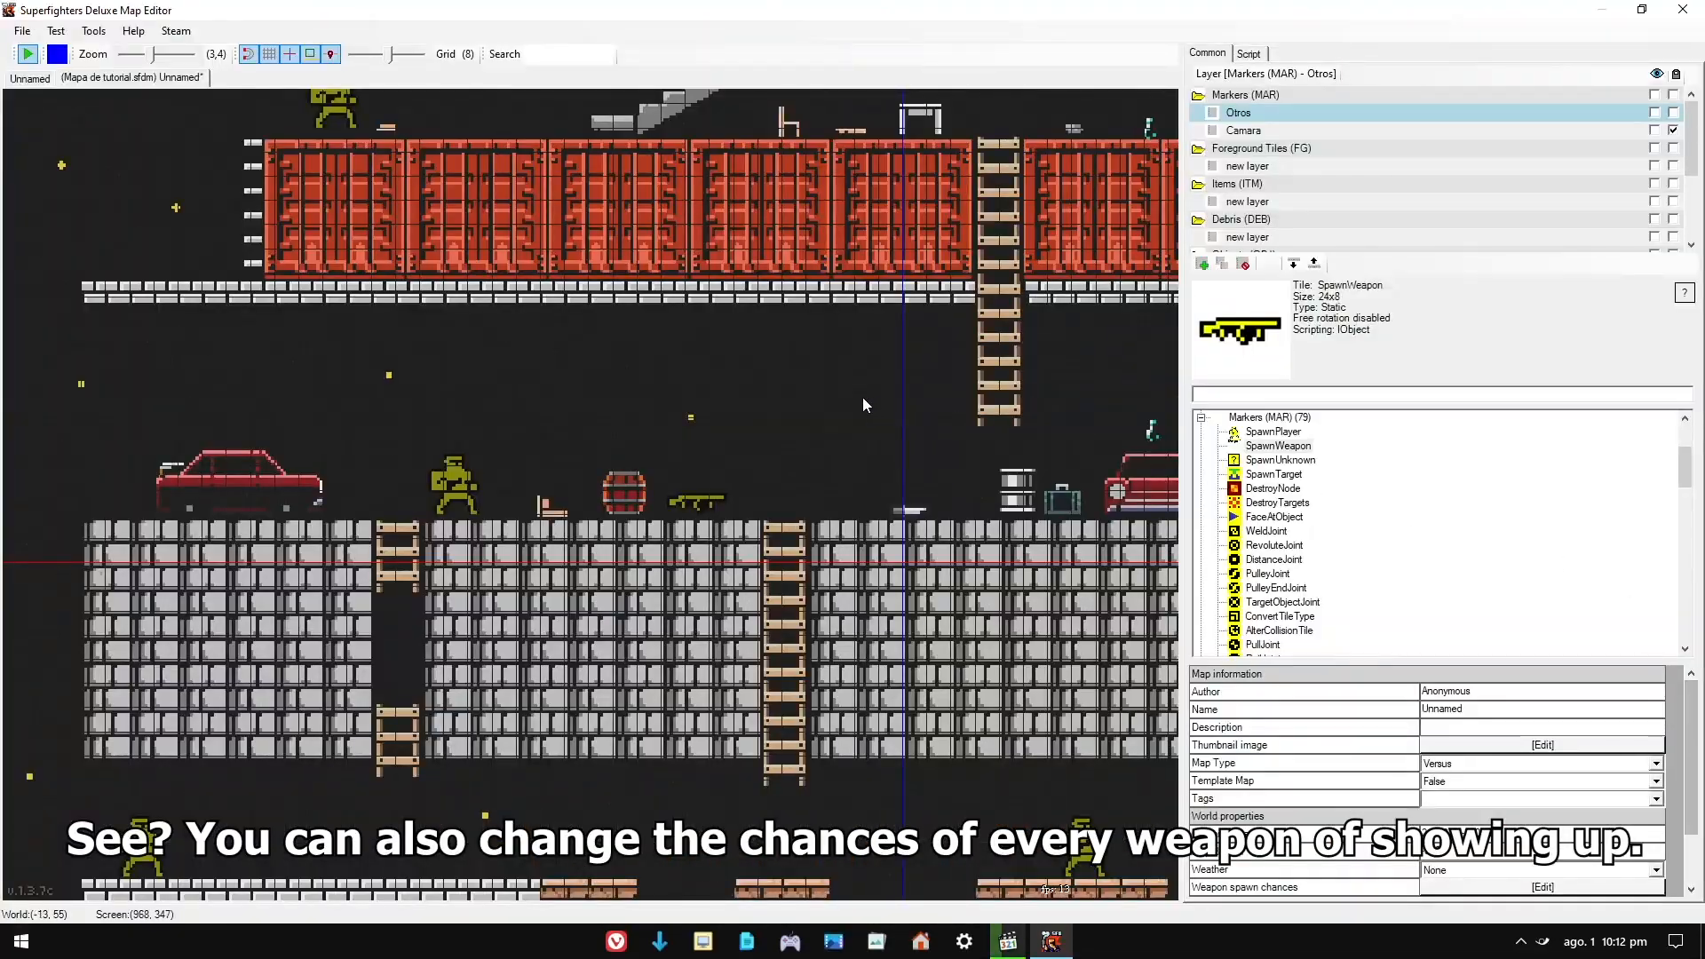
- On the SpawnWeapon marker beside the barrel, try Pistol spawn chances of 0, 1, 2 and 3, ending with 5
left_click(699, 505)
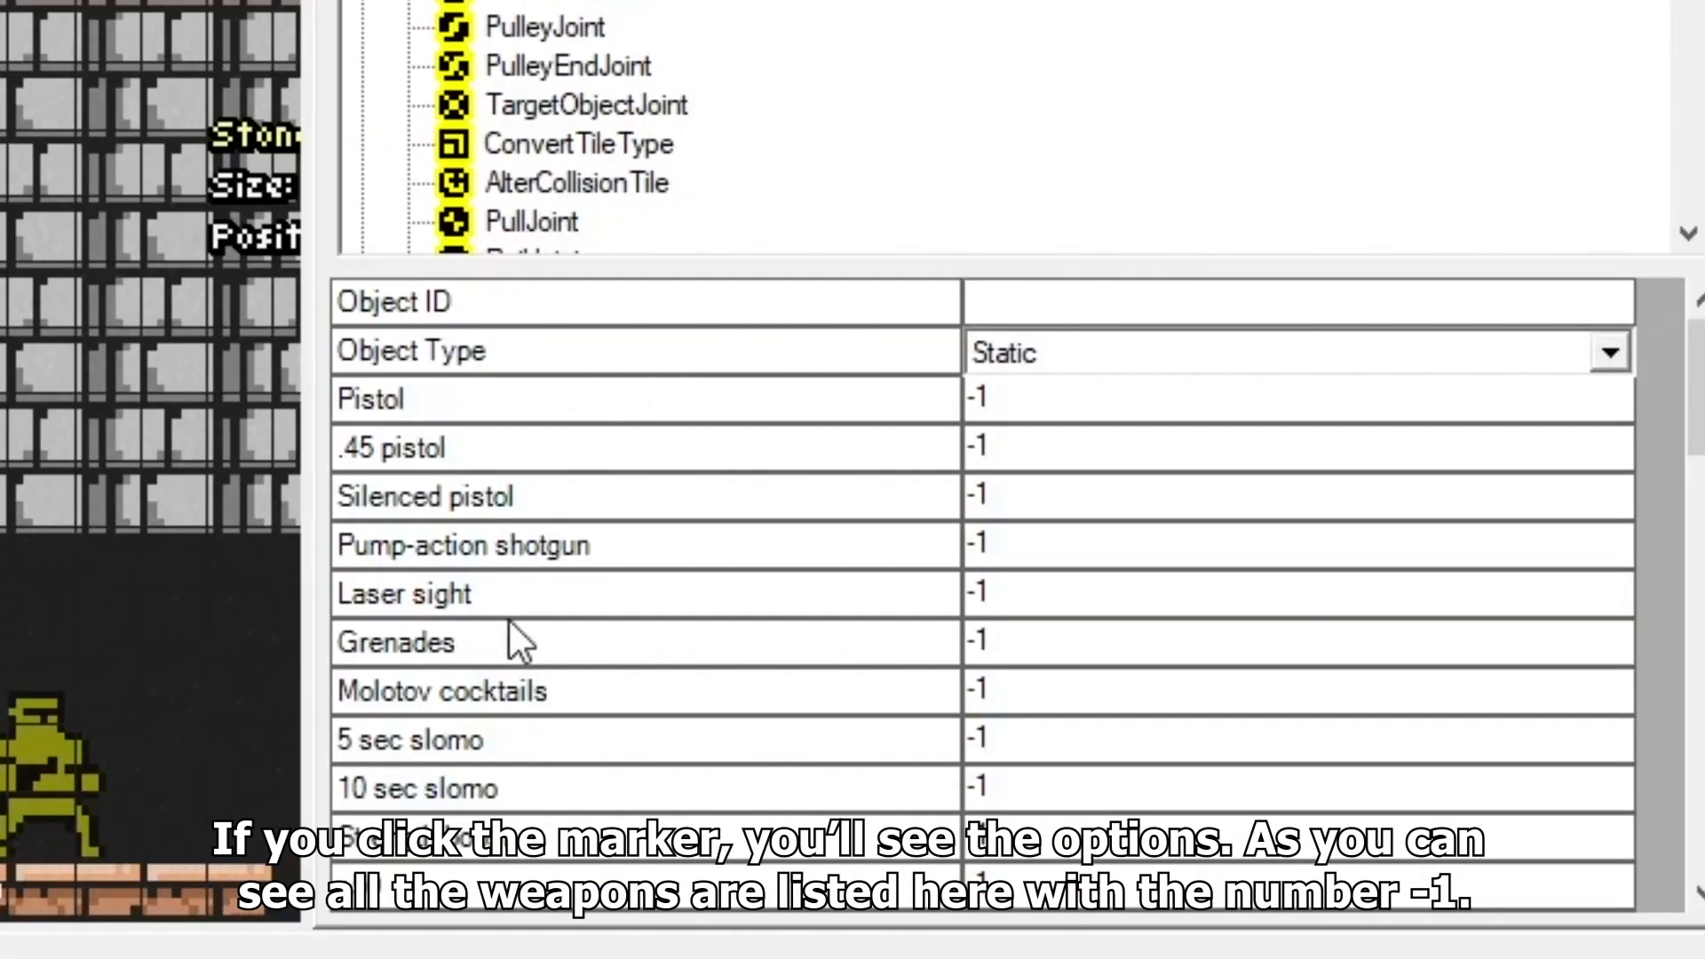
scroll(982, 593, "down", 5)
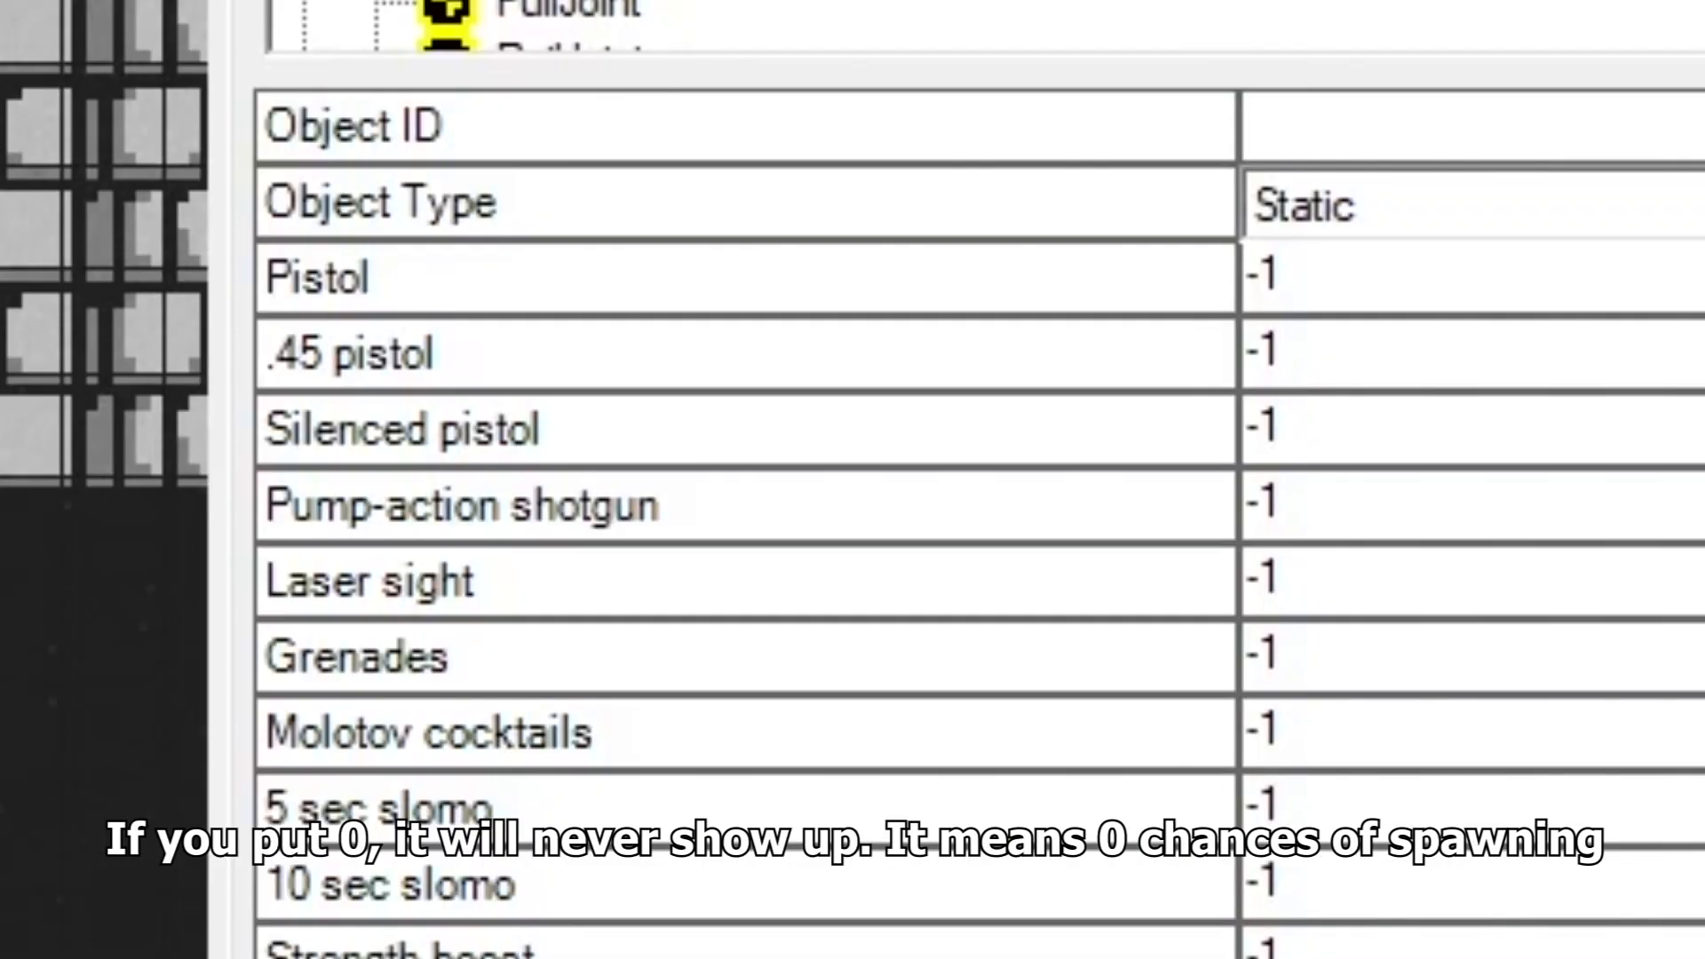
double_click(1244, 277)
type("0")
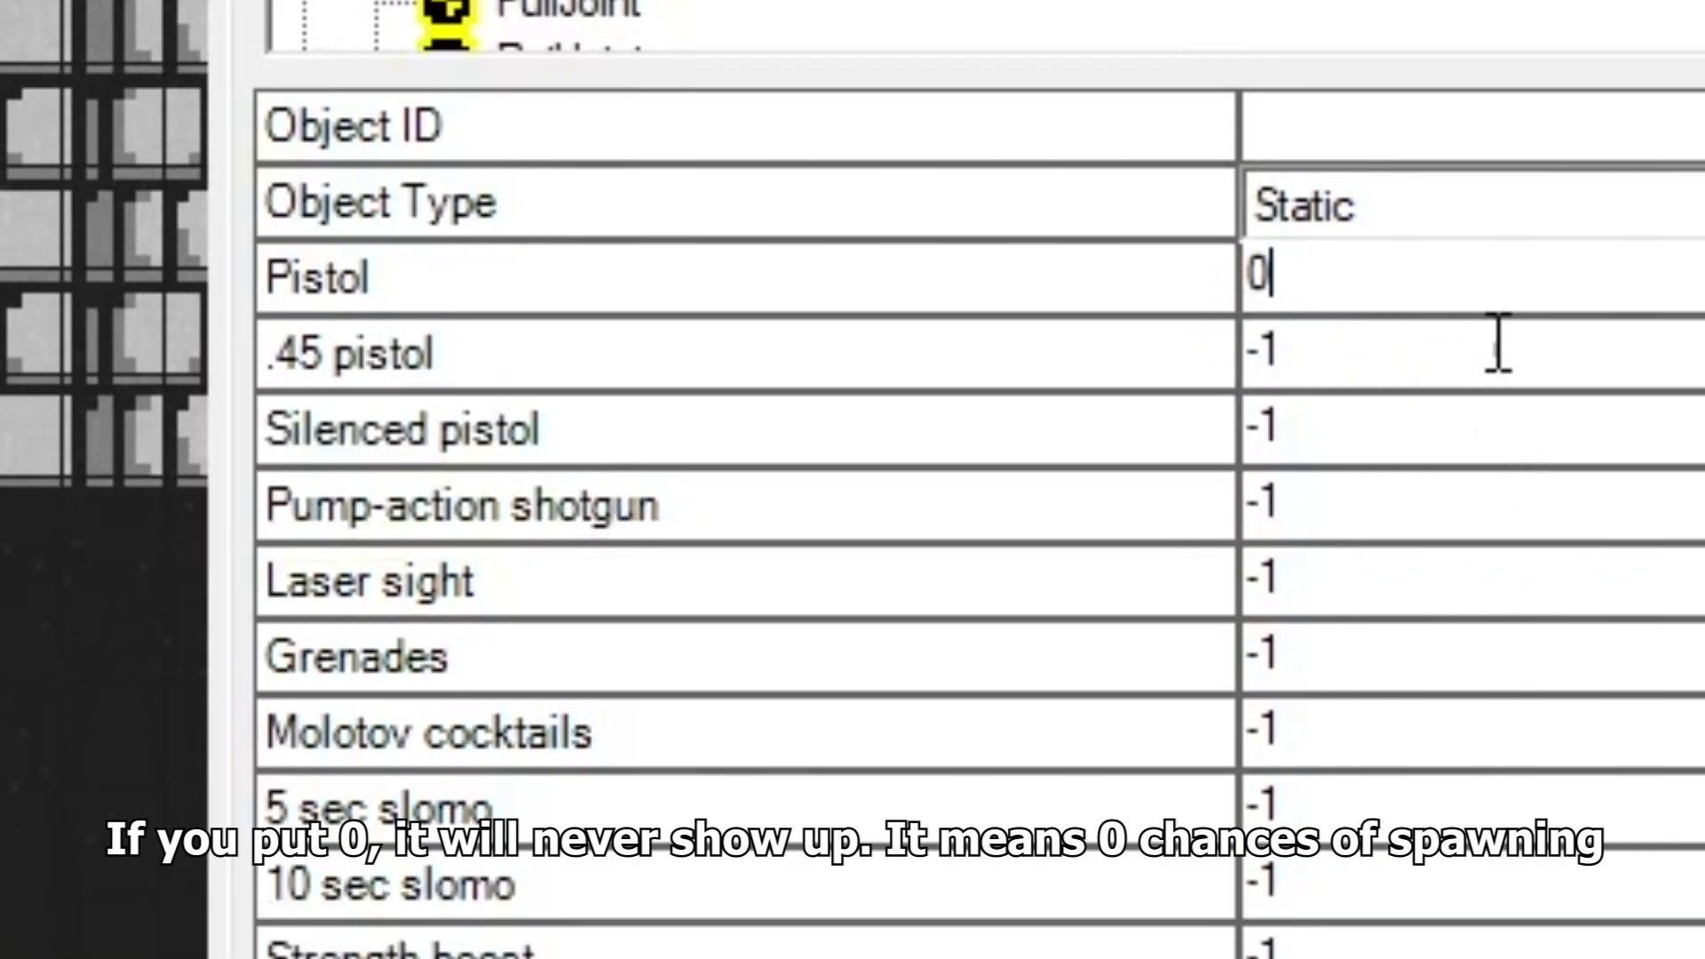
double_click(1245, 280)
type("1")
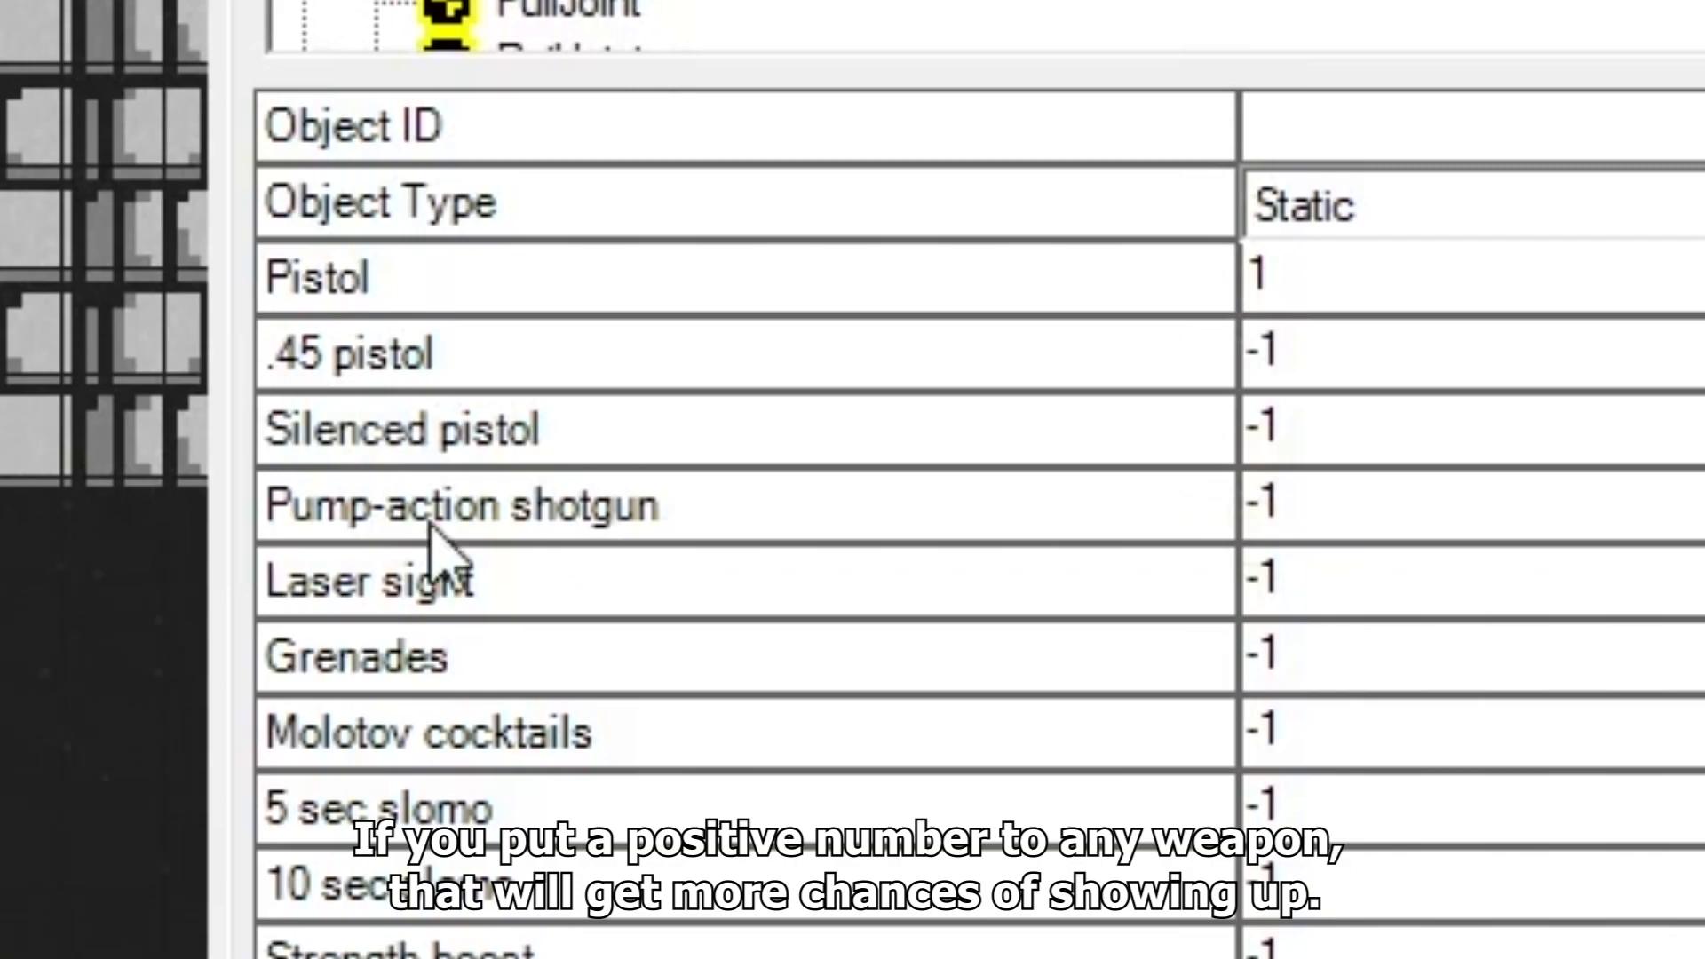
double_click(1244, 277)
type("2")
double_click(1194, 267)
type("3")
double_click(1199, 277)
type("5")
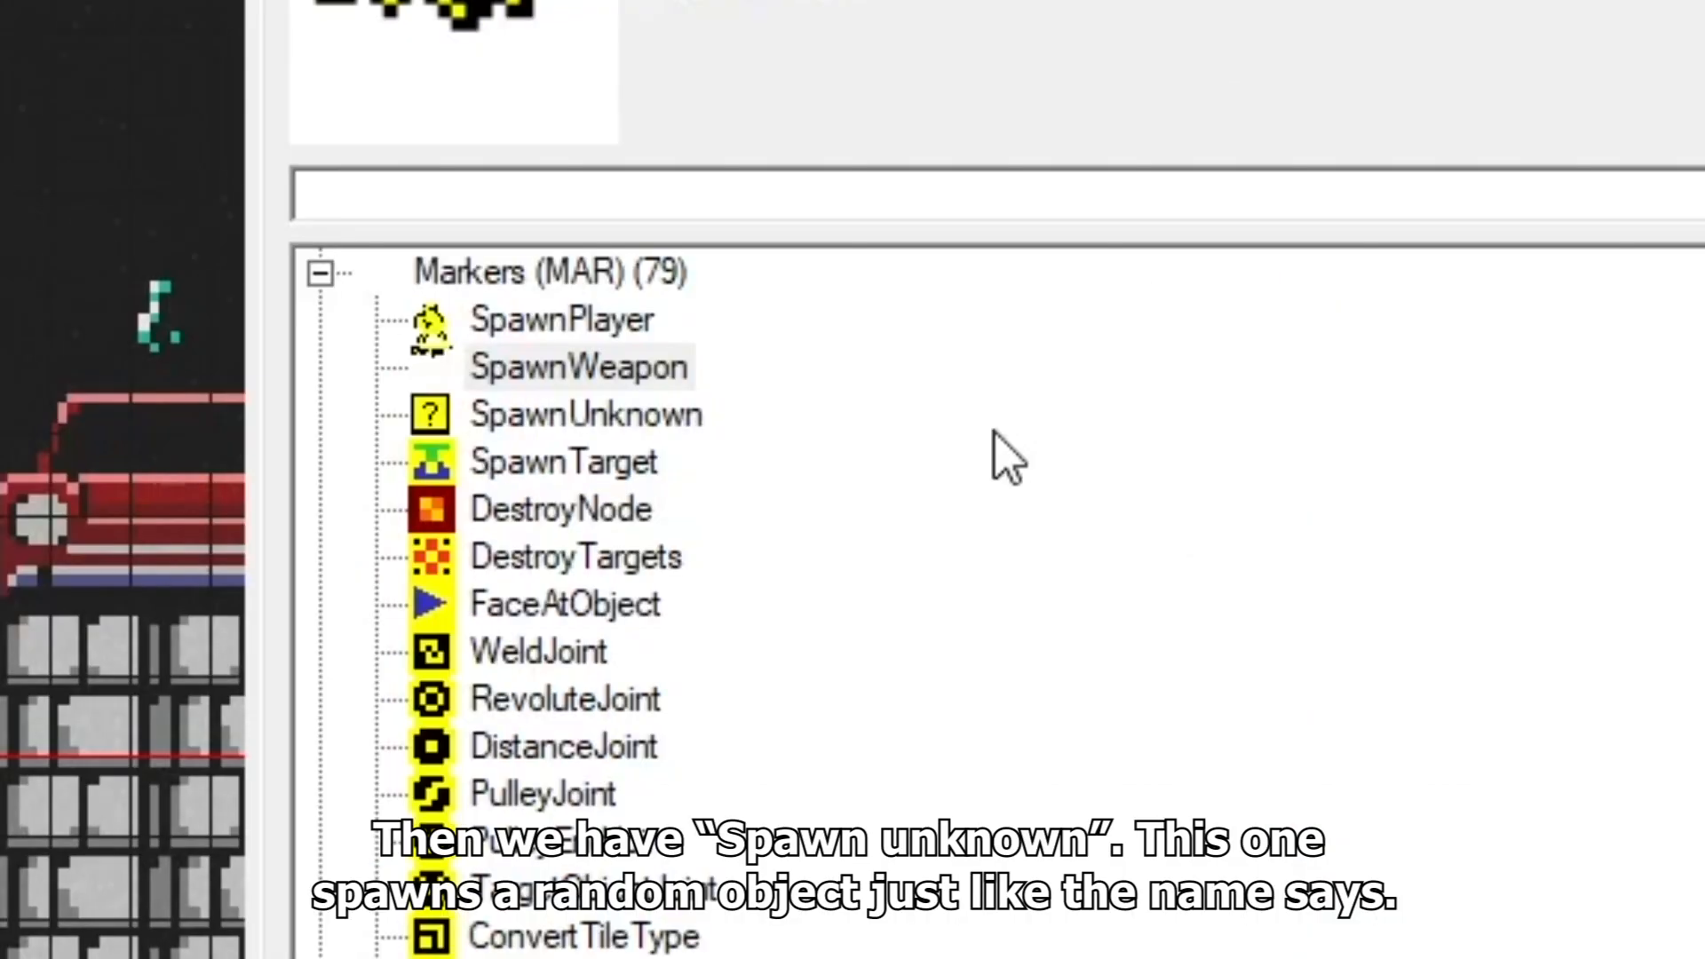
- Place a SpawnUnknown marker in the open sky and examine the list of objects it can spawn
left_click(555, 417)
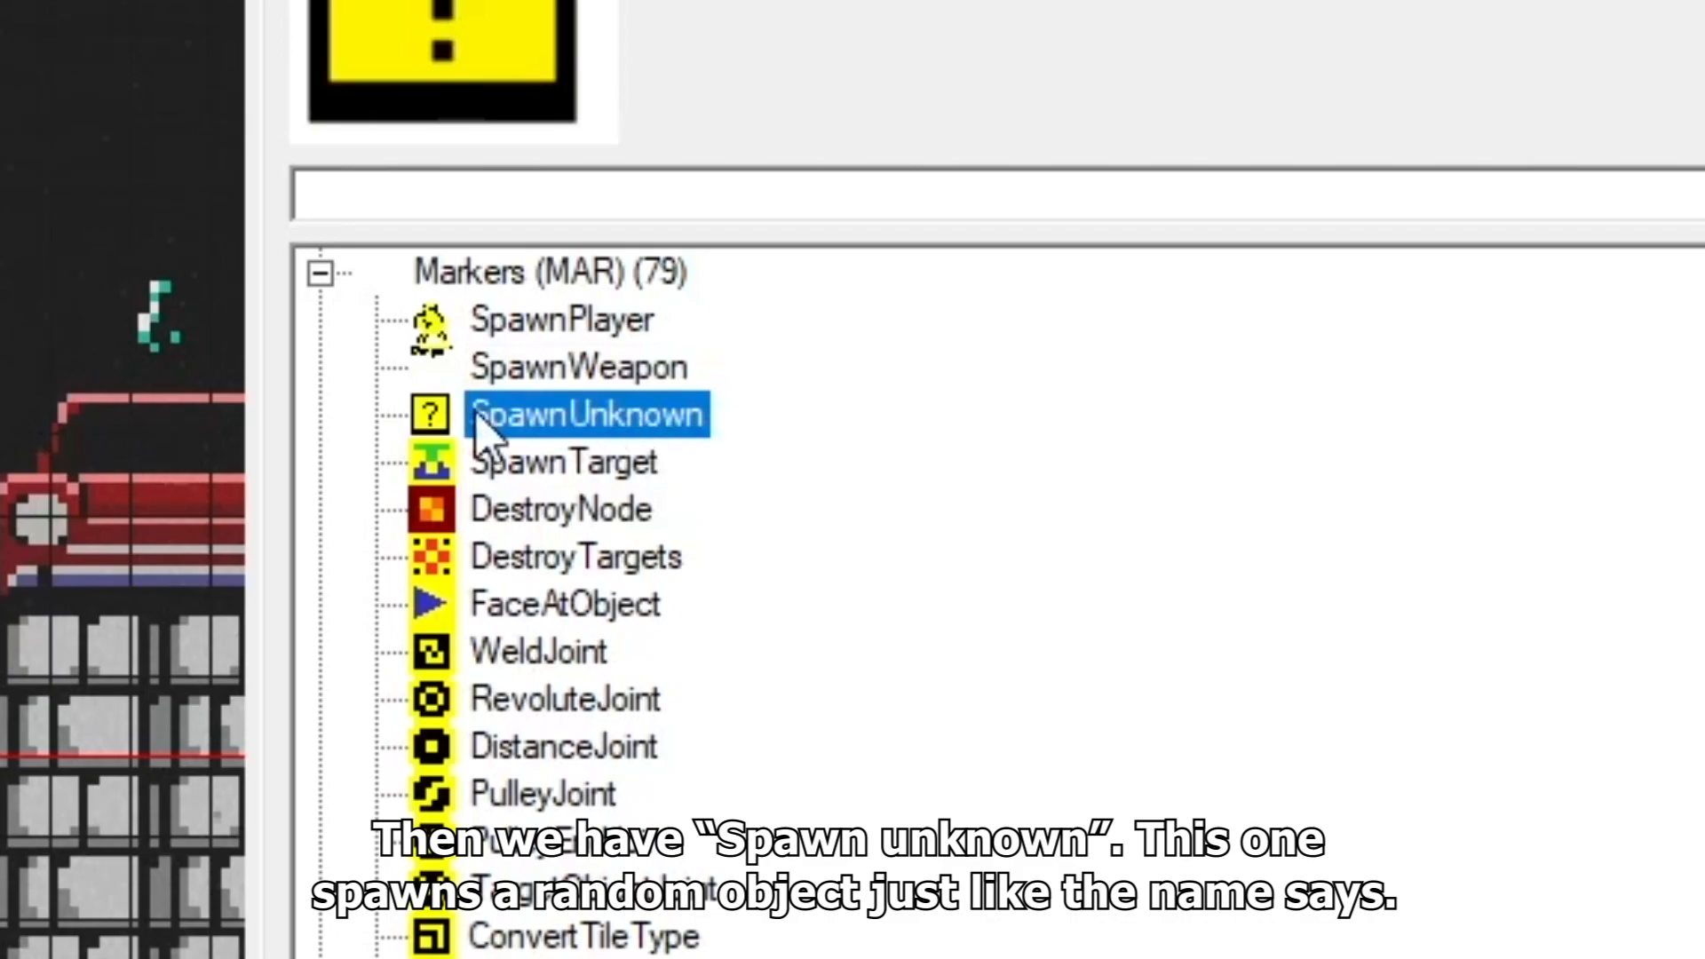
left_click_drag(1276, 466, 868, 348)
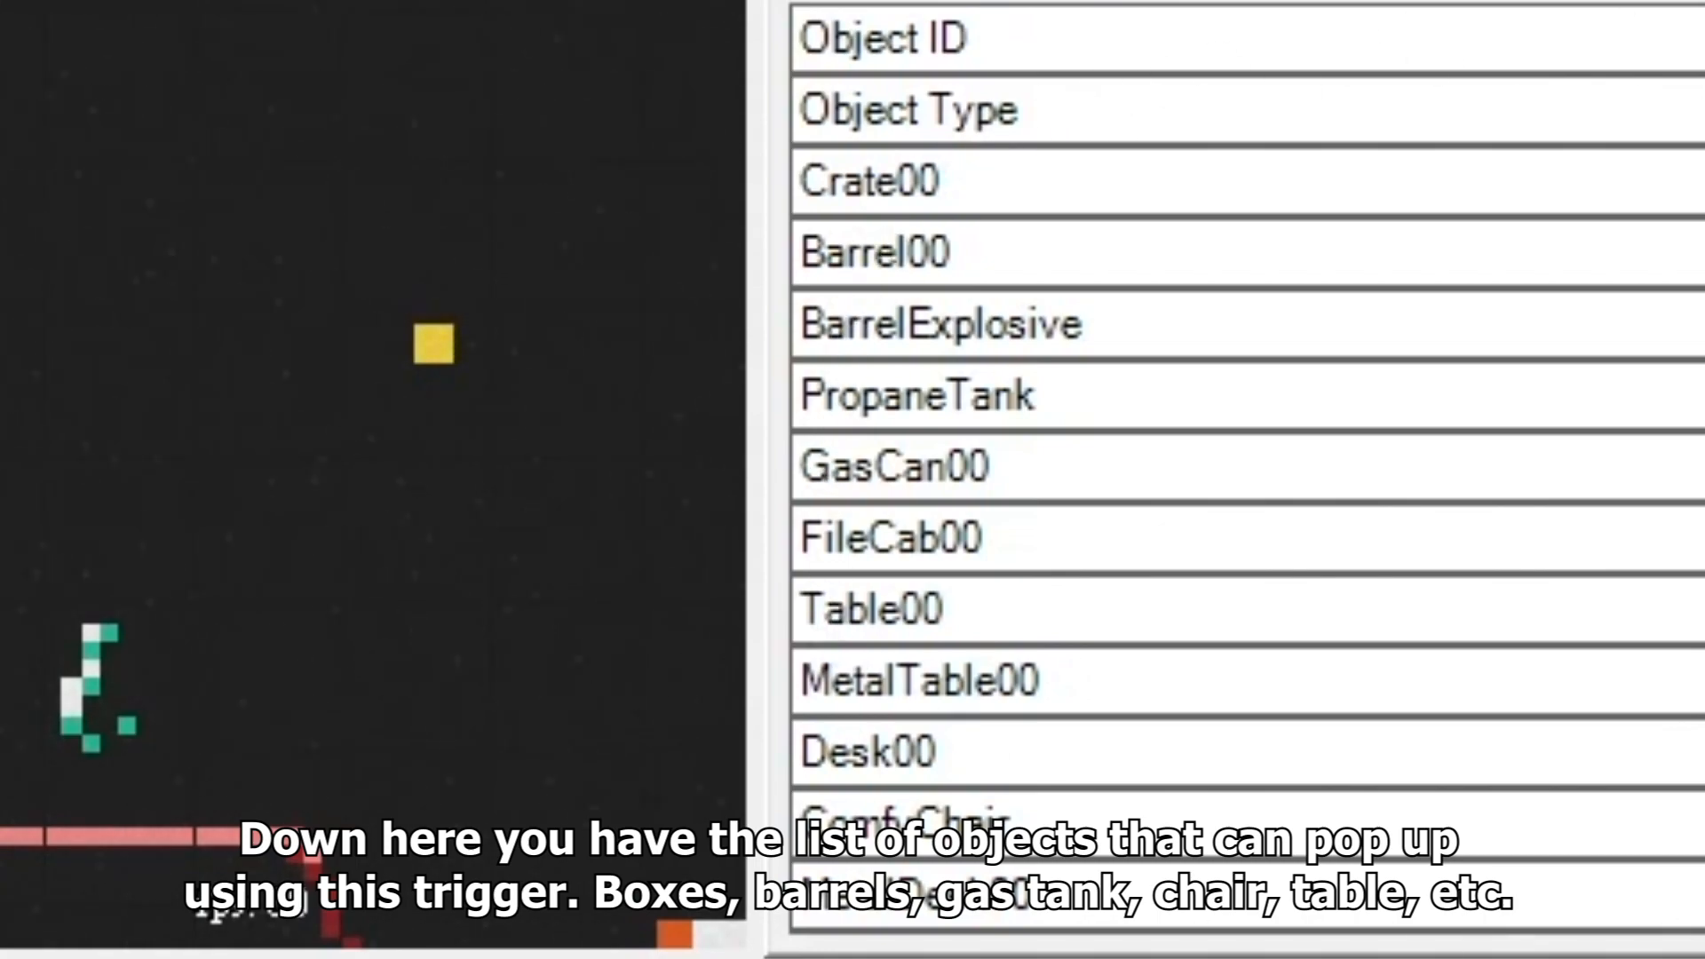
scroll(1244, 462, "down", 1)
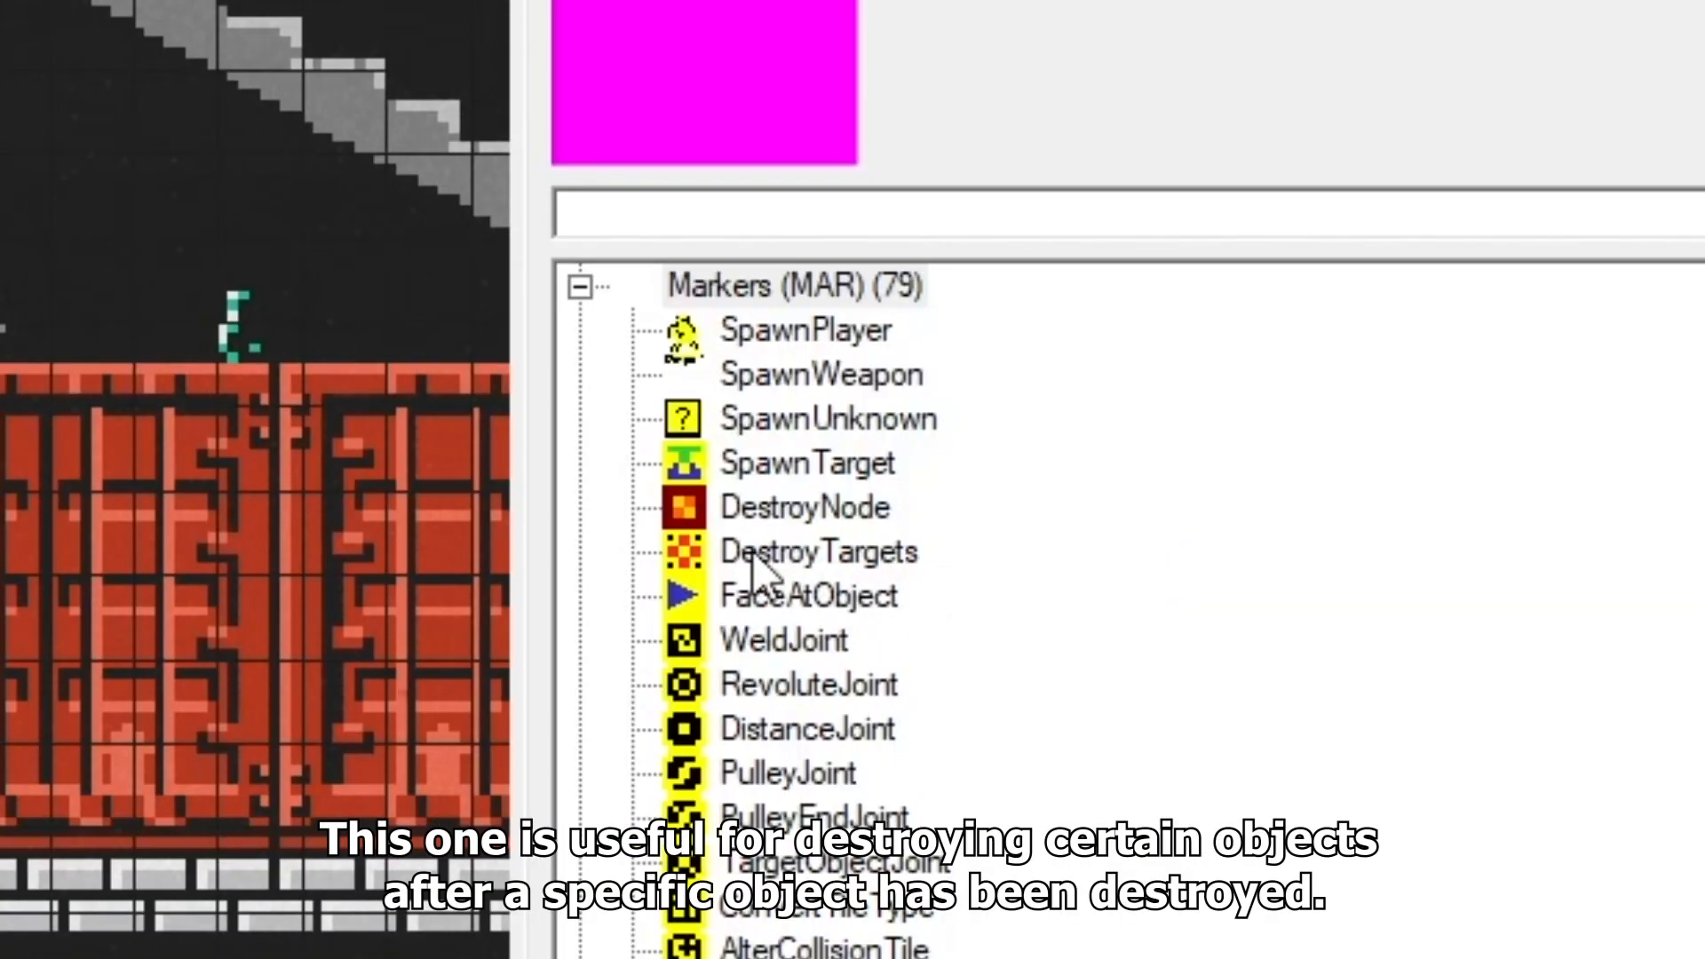
- Change the object type of the gas tank beneath the bridge stairs to Static
left_click(805, 556)
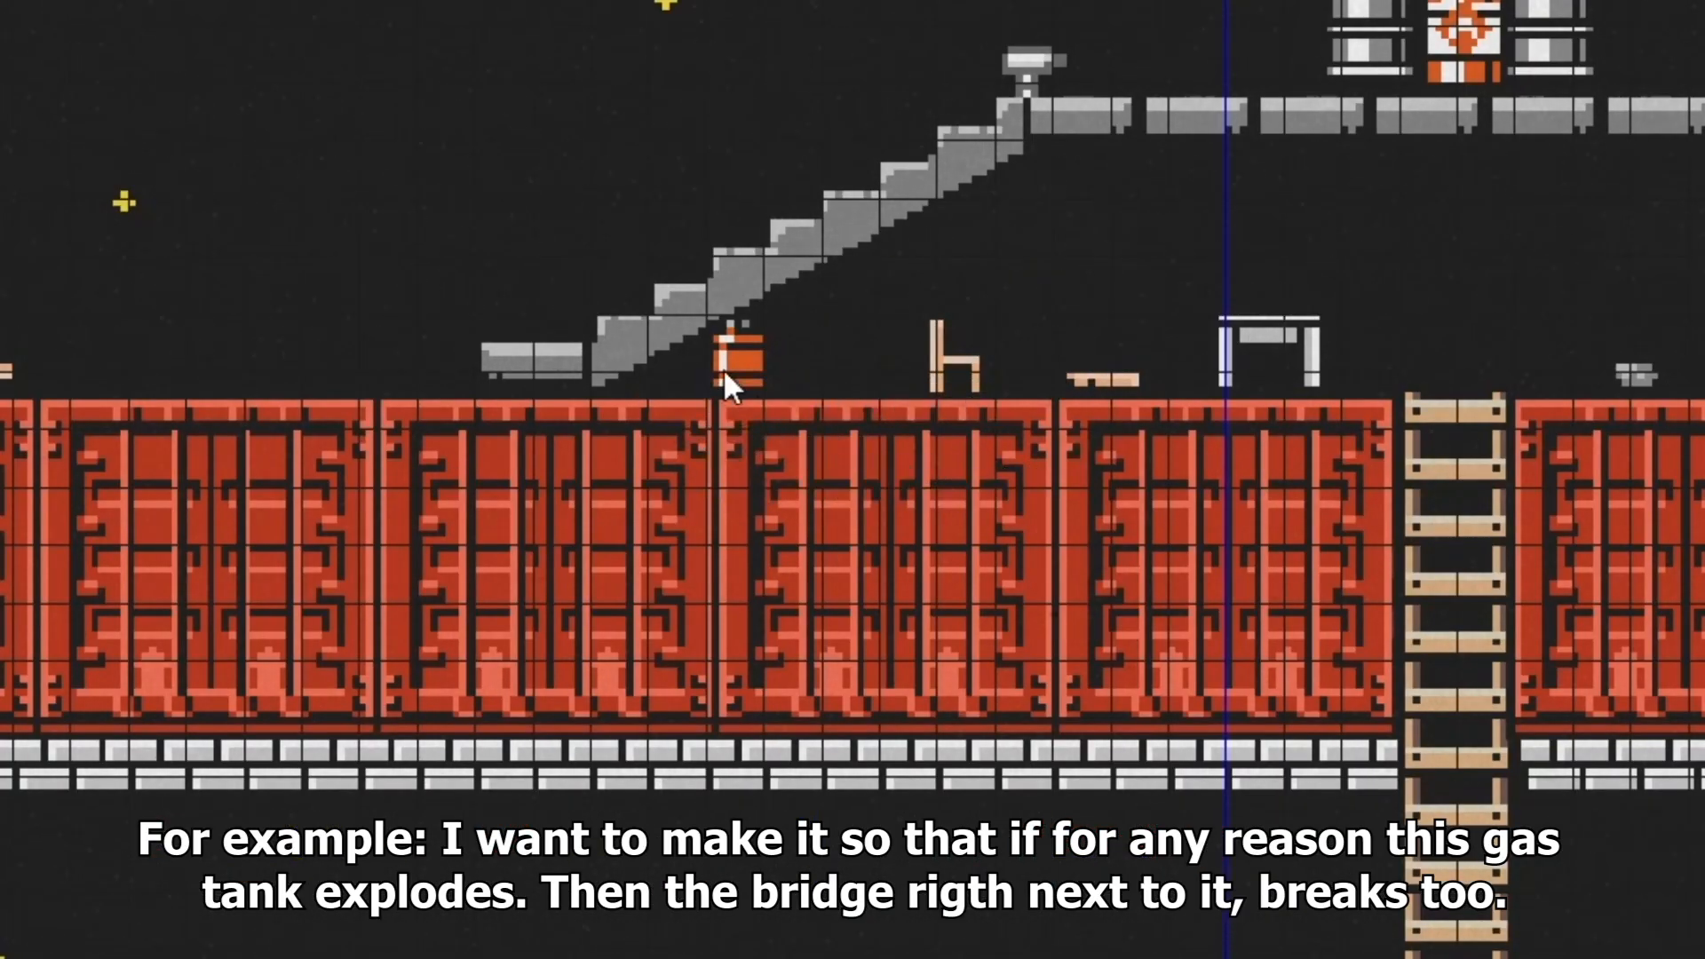
left_click(739, 355)
left_click(908, 283)
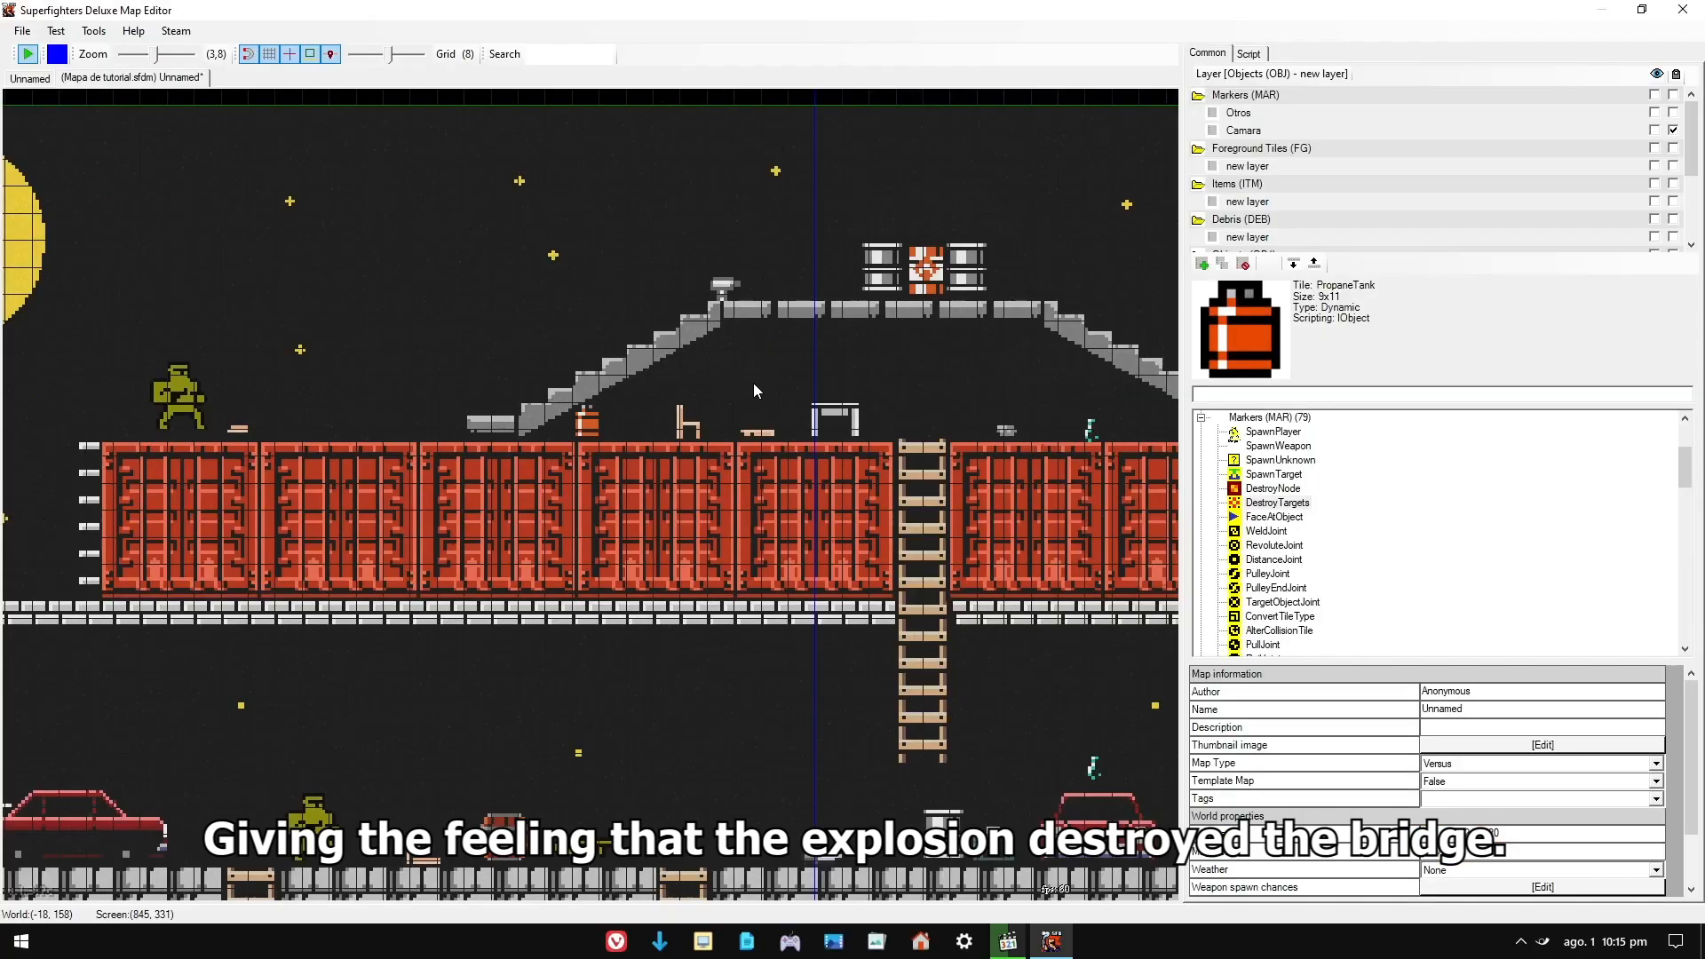
left_click(589, 434)
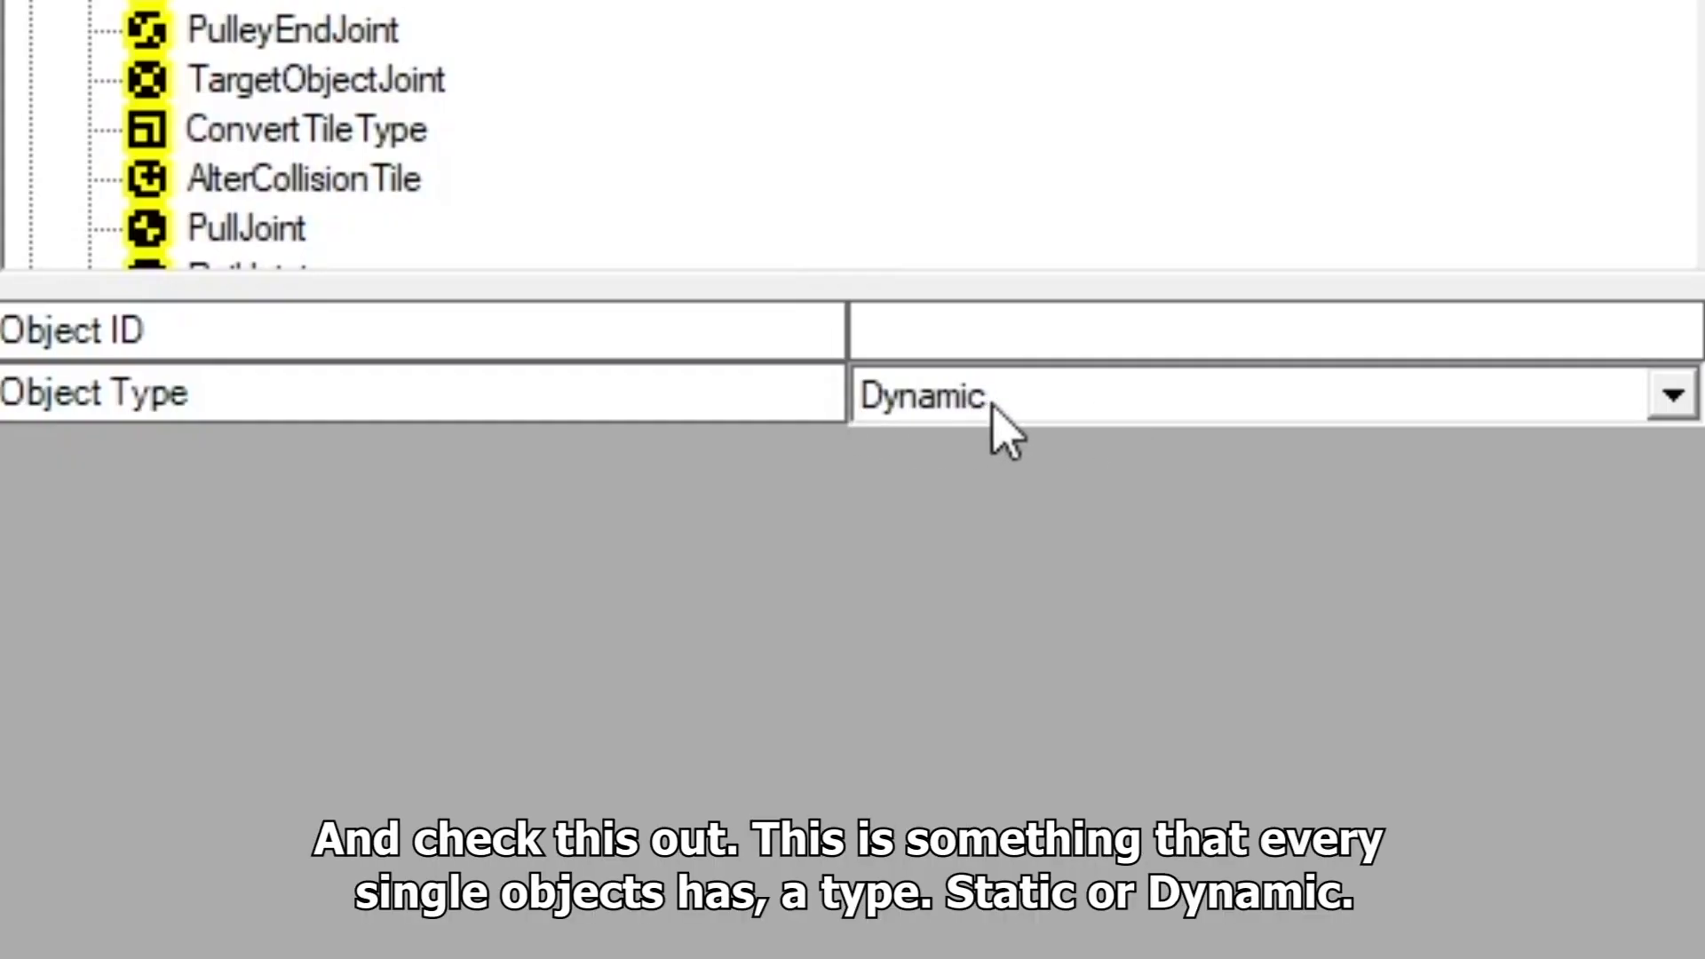
left_click(1467, 399)
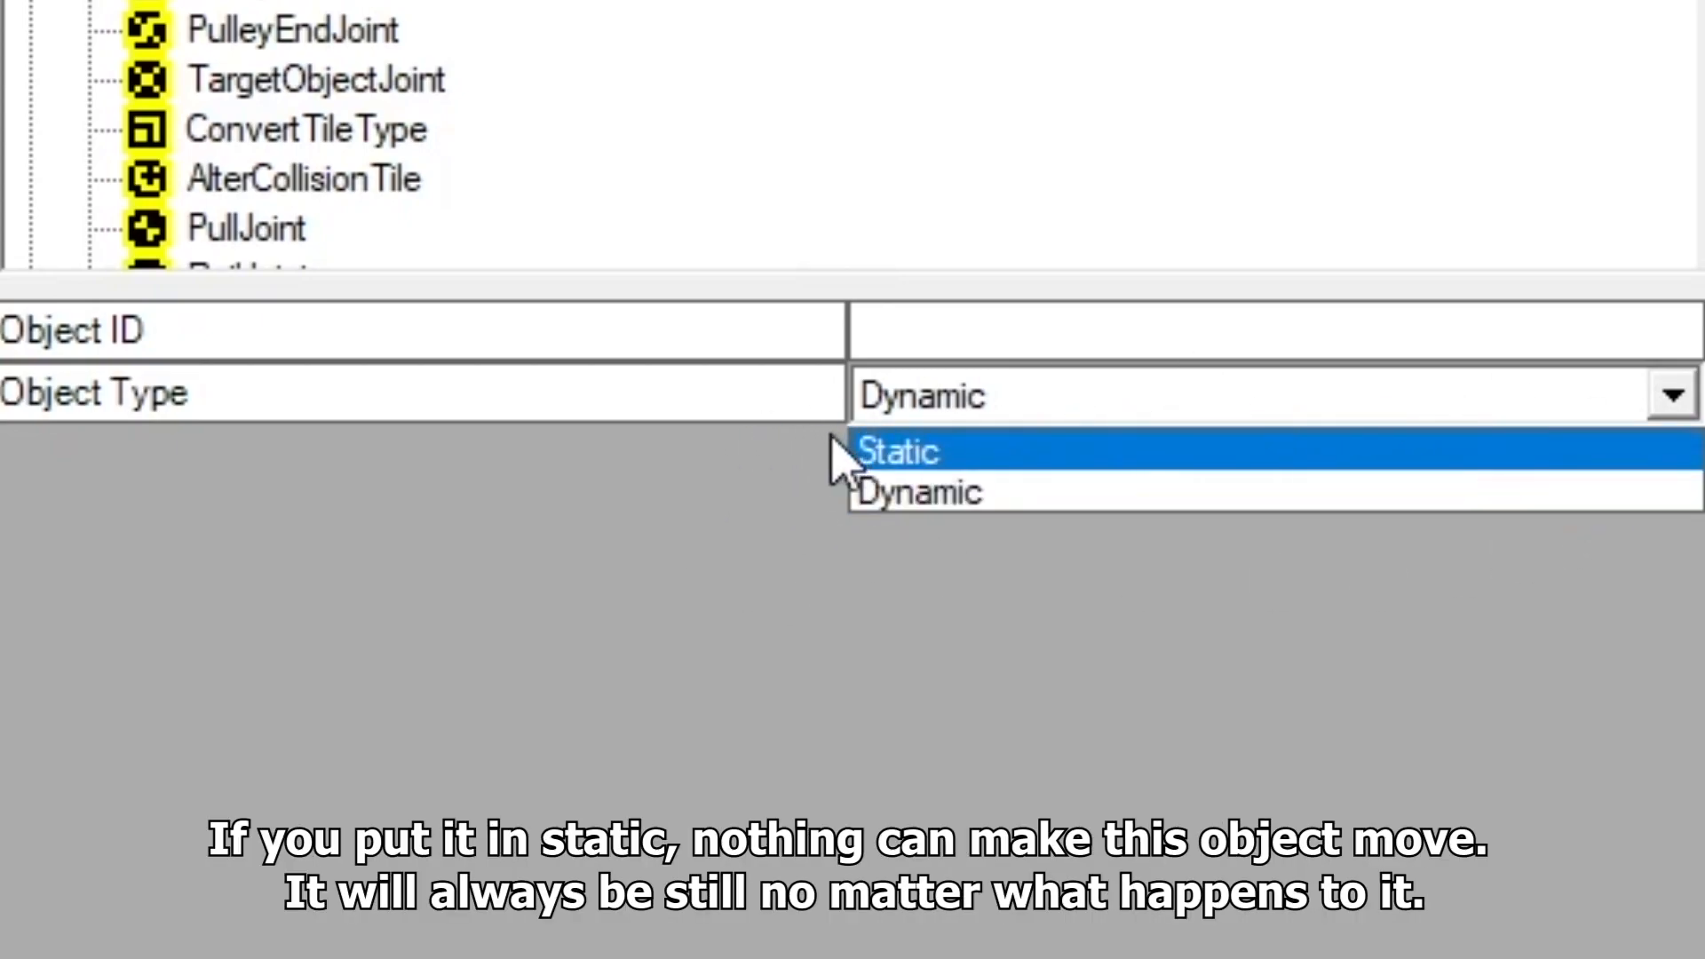
left_click(924, 456)
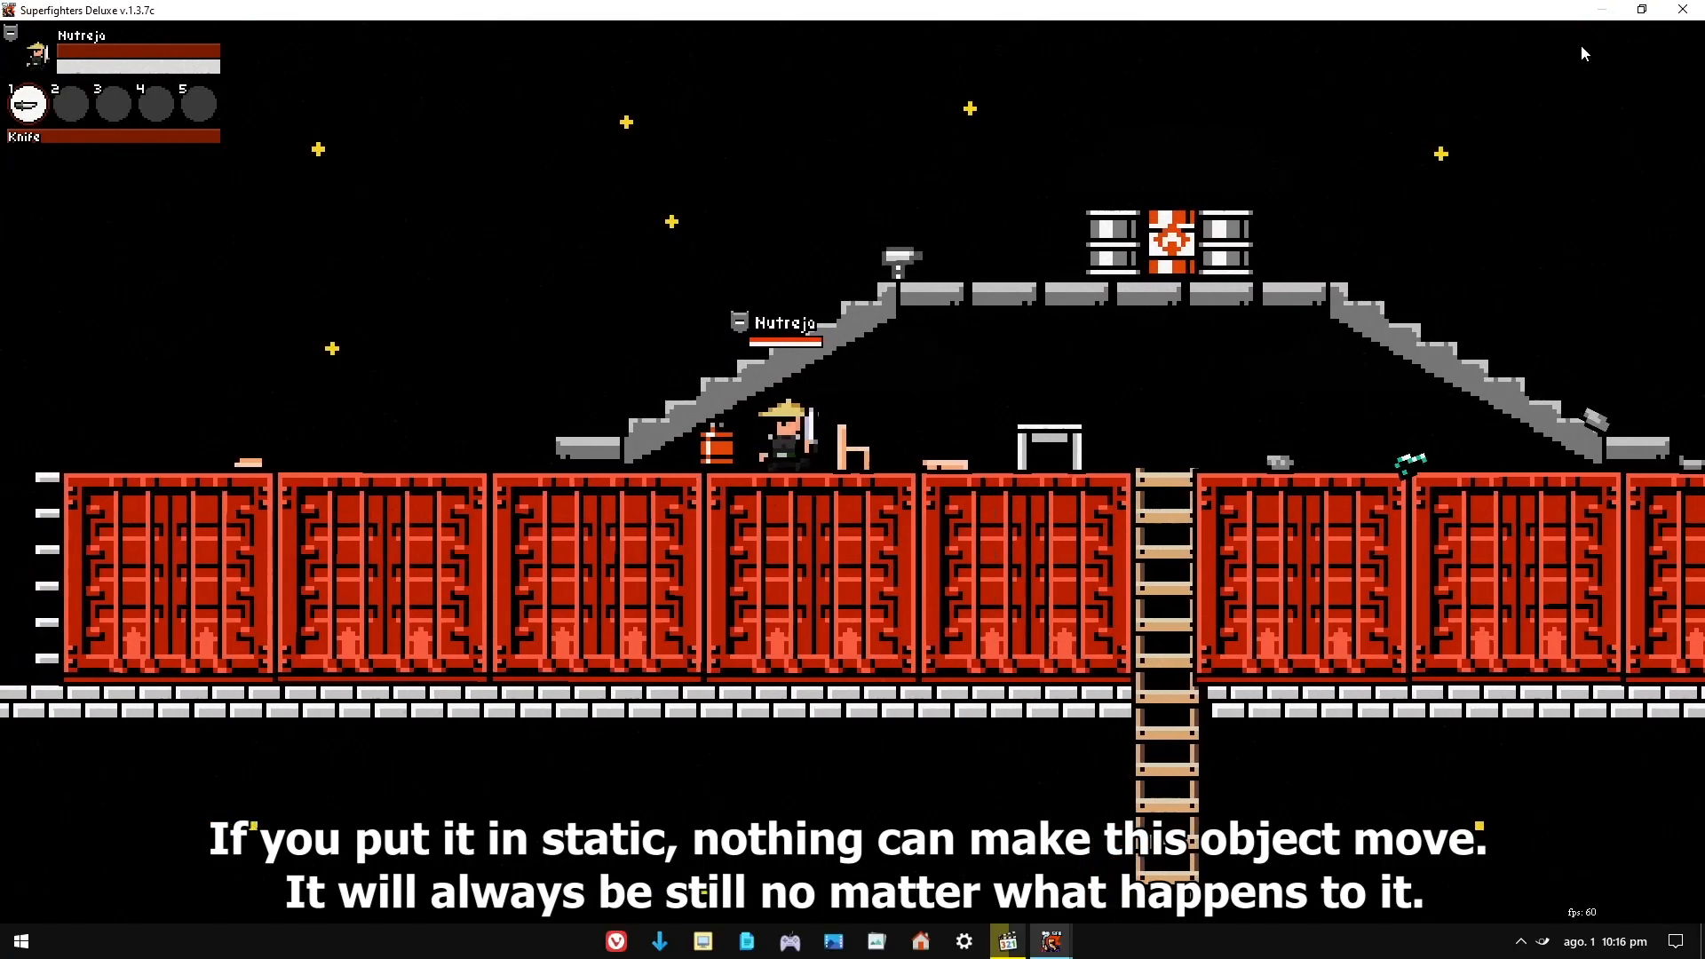
- Run a map test and attack the static gas tank with kicks, blows and the nearby chair to check whether it moves
key("Left")
key("Right")
key("Left")
key("a")
key("Down")
key("Right")
key("Down")
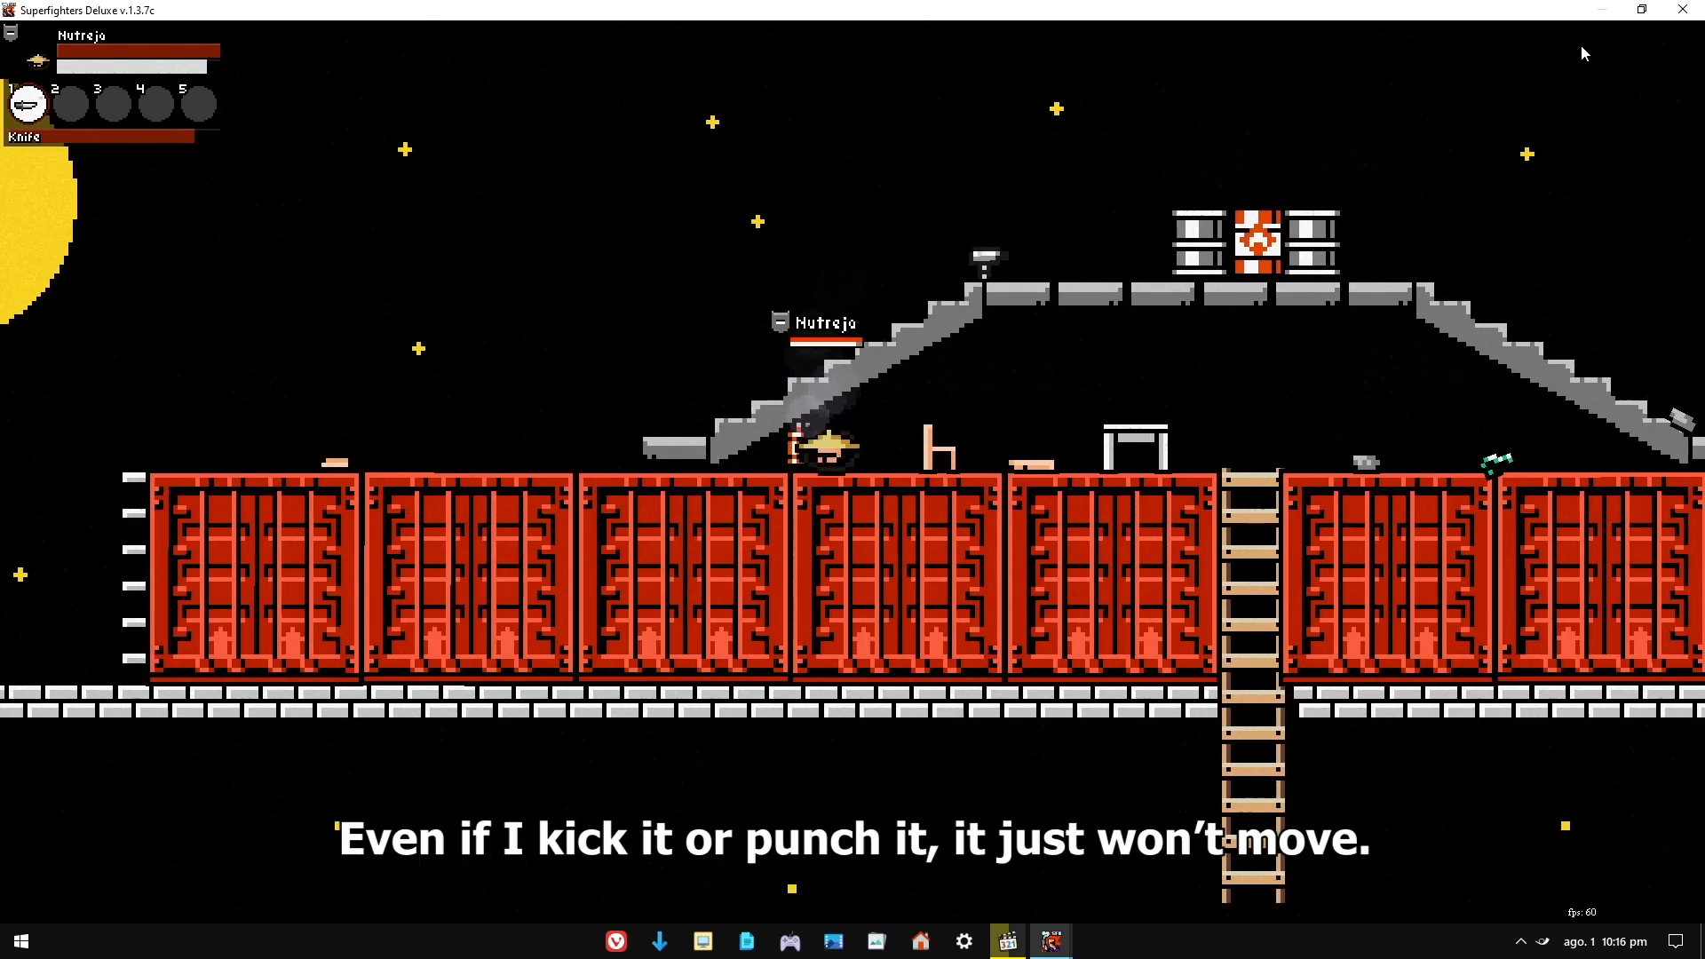
key("Down")
key("Right")
key("f")
key("Left")
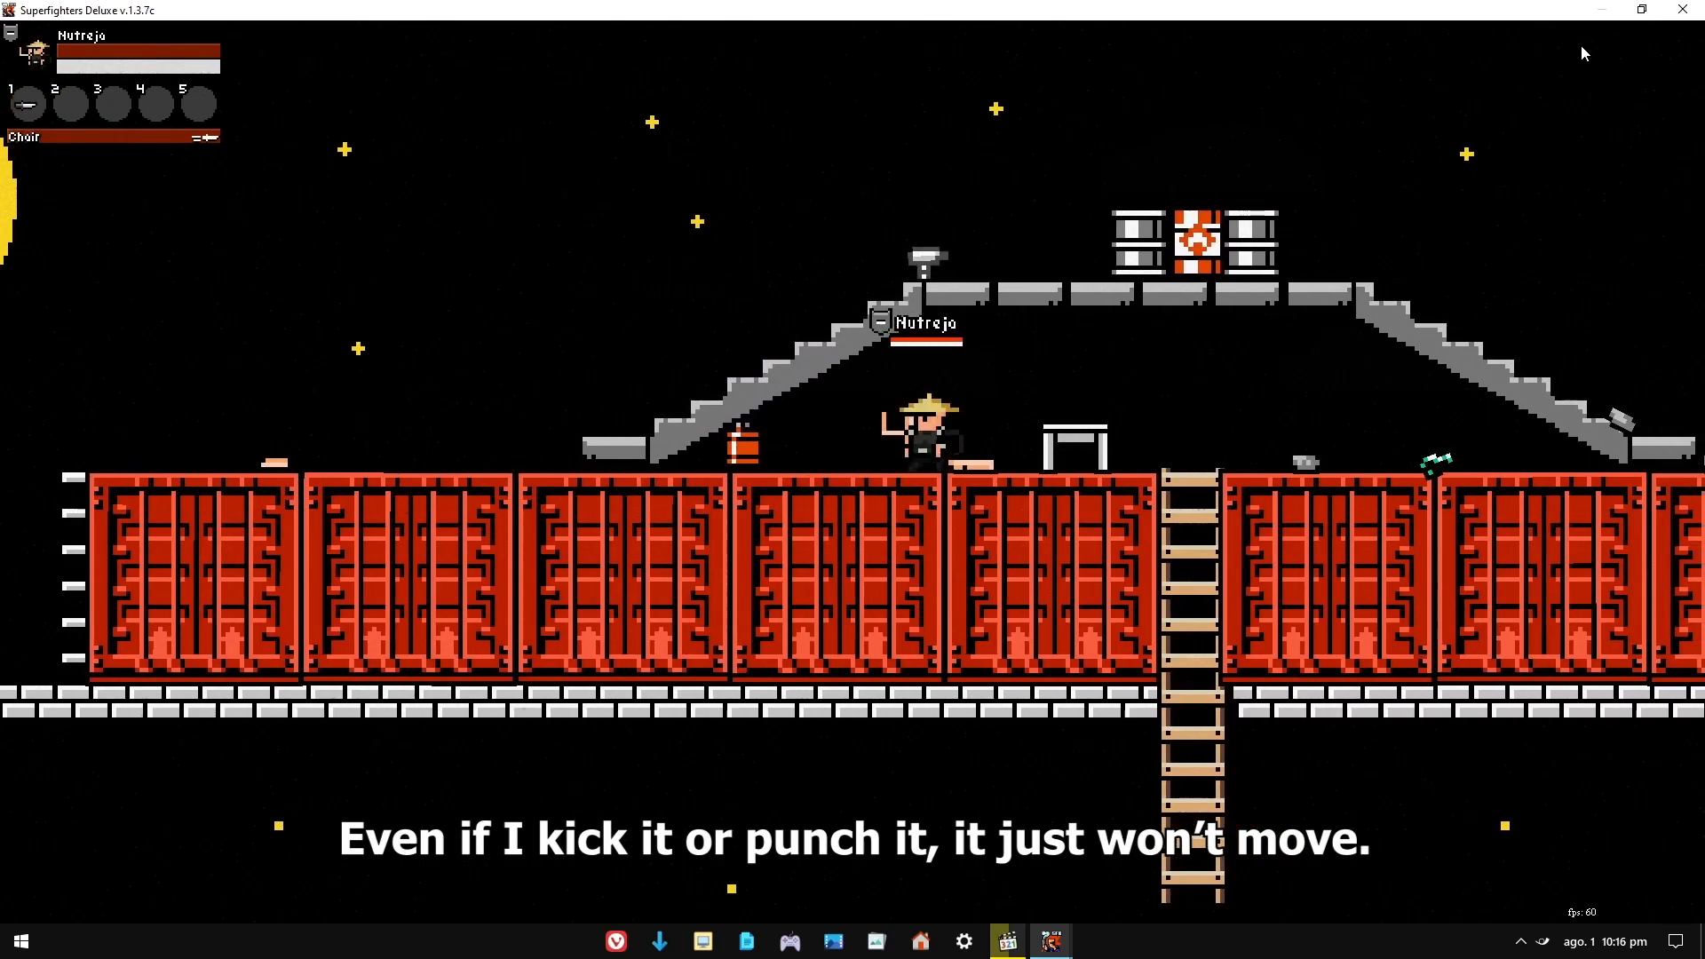
key("a")
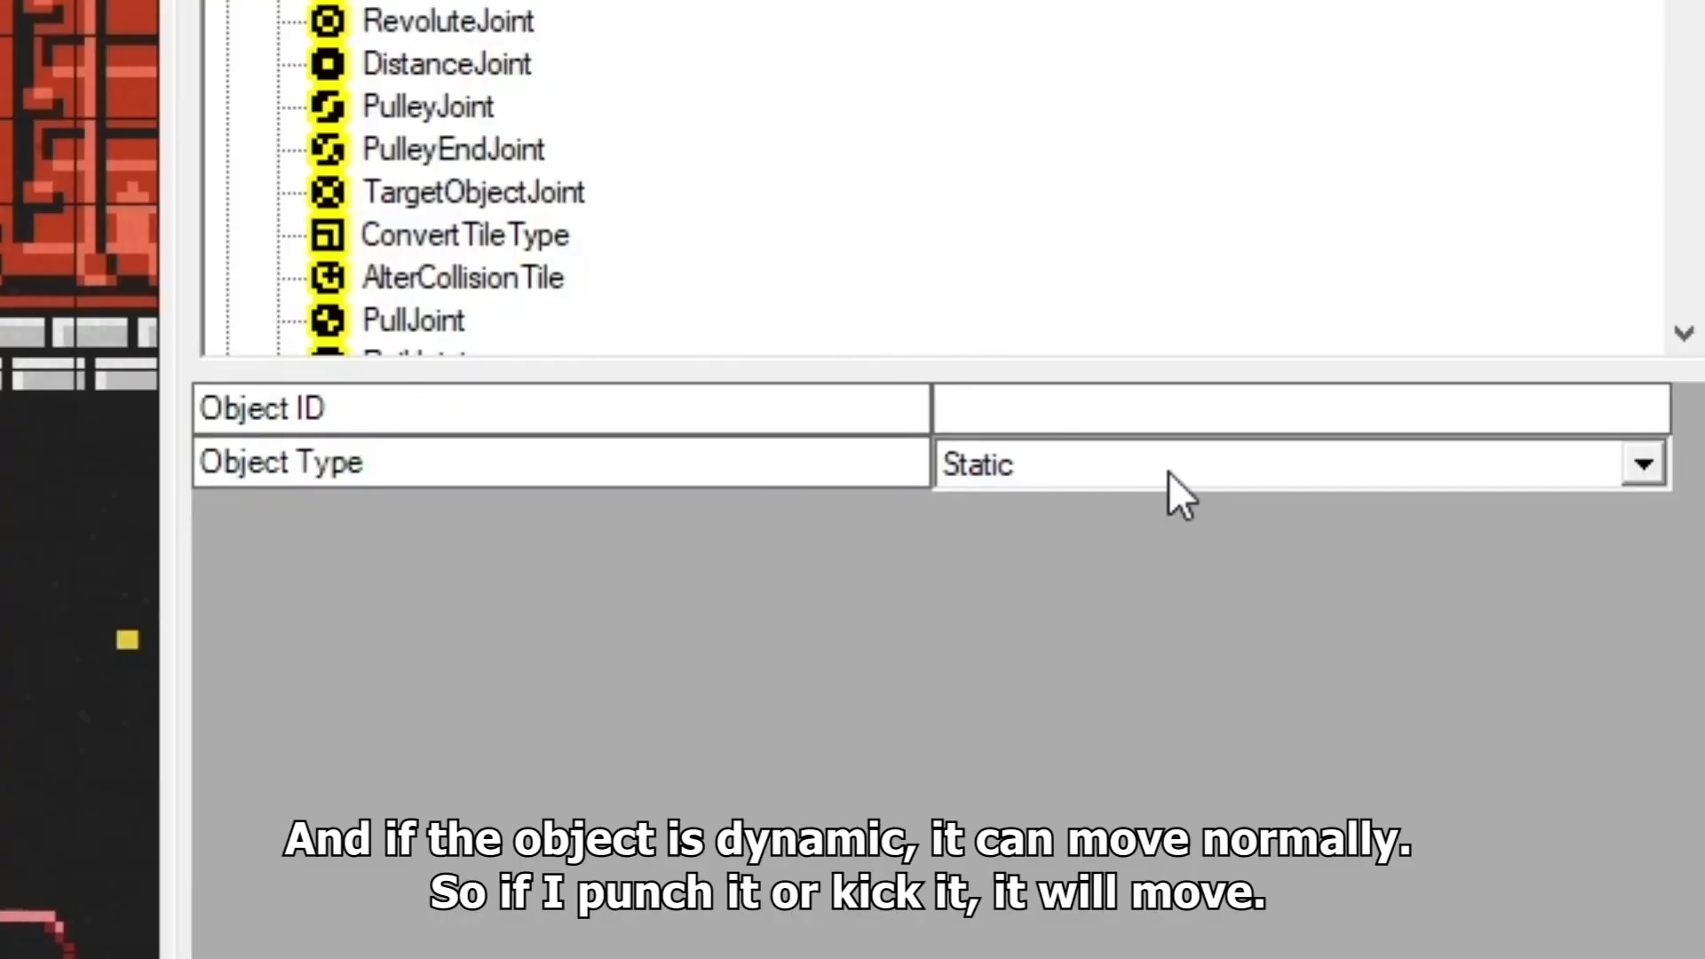
- Switch the gas tank to Dynamic and kick and punch it around in a map test
left_click(1073, 469)
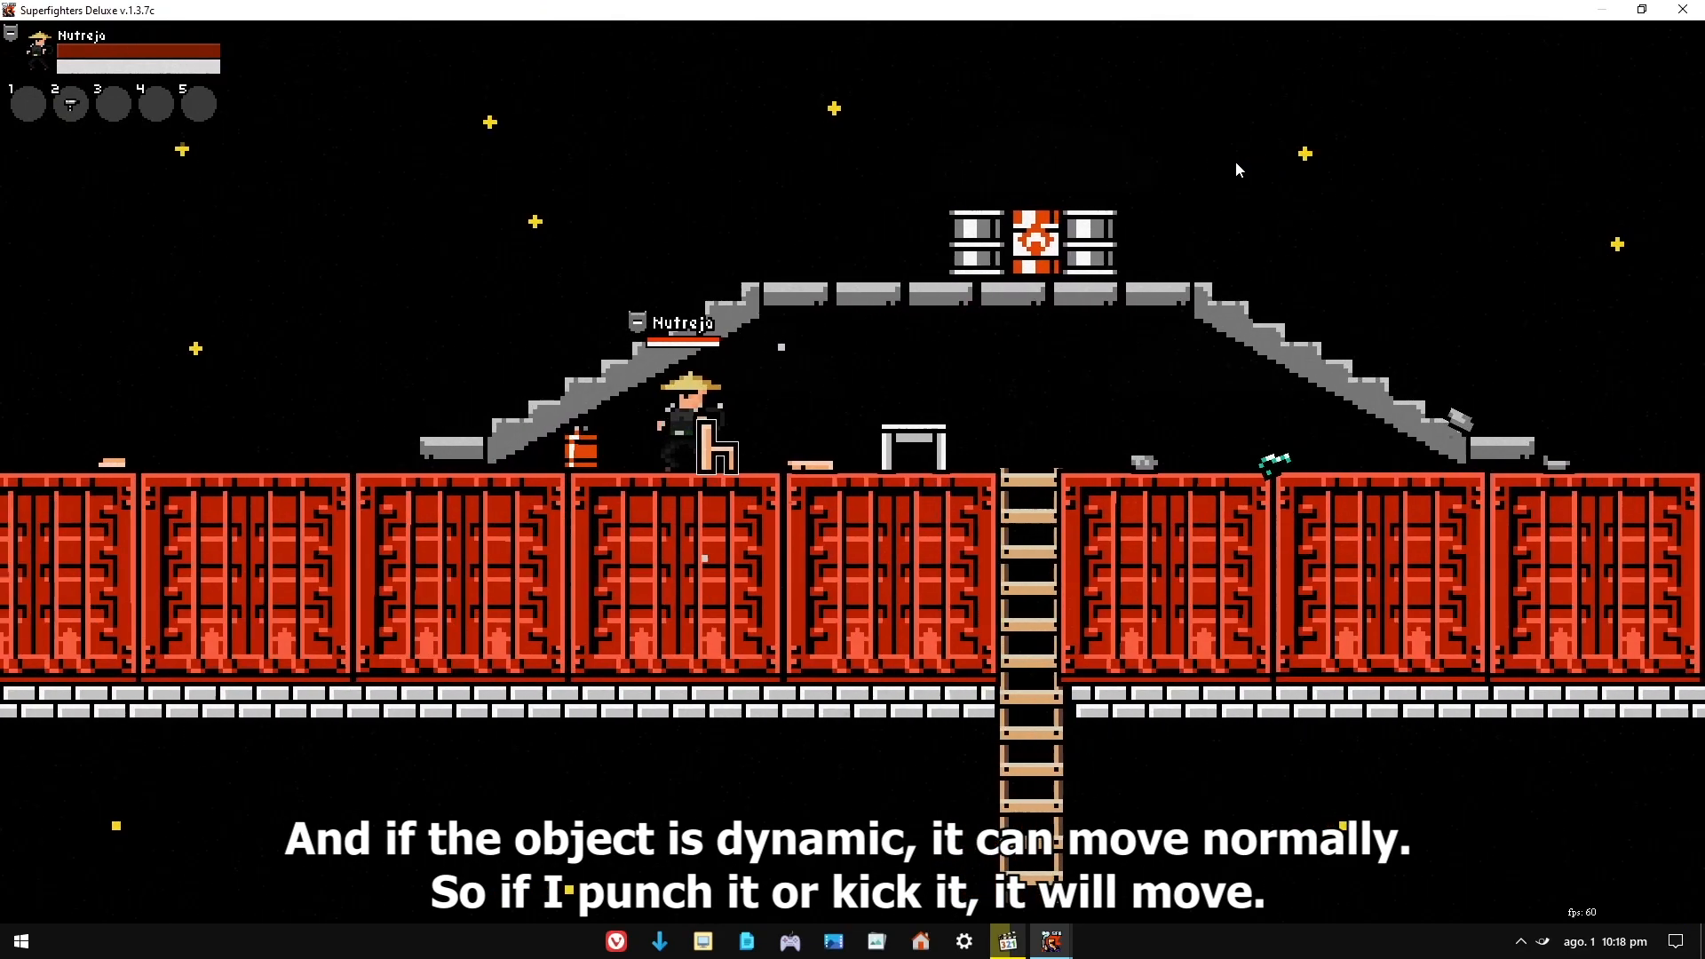
key("Left")
key("Right")
key("s")
key("Right")
key("Down")
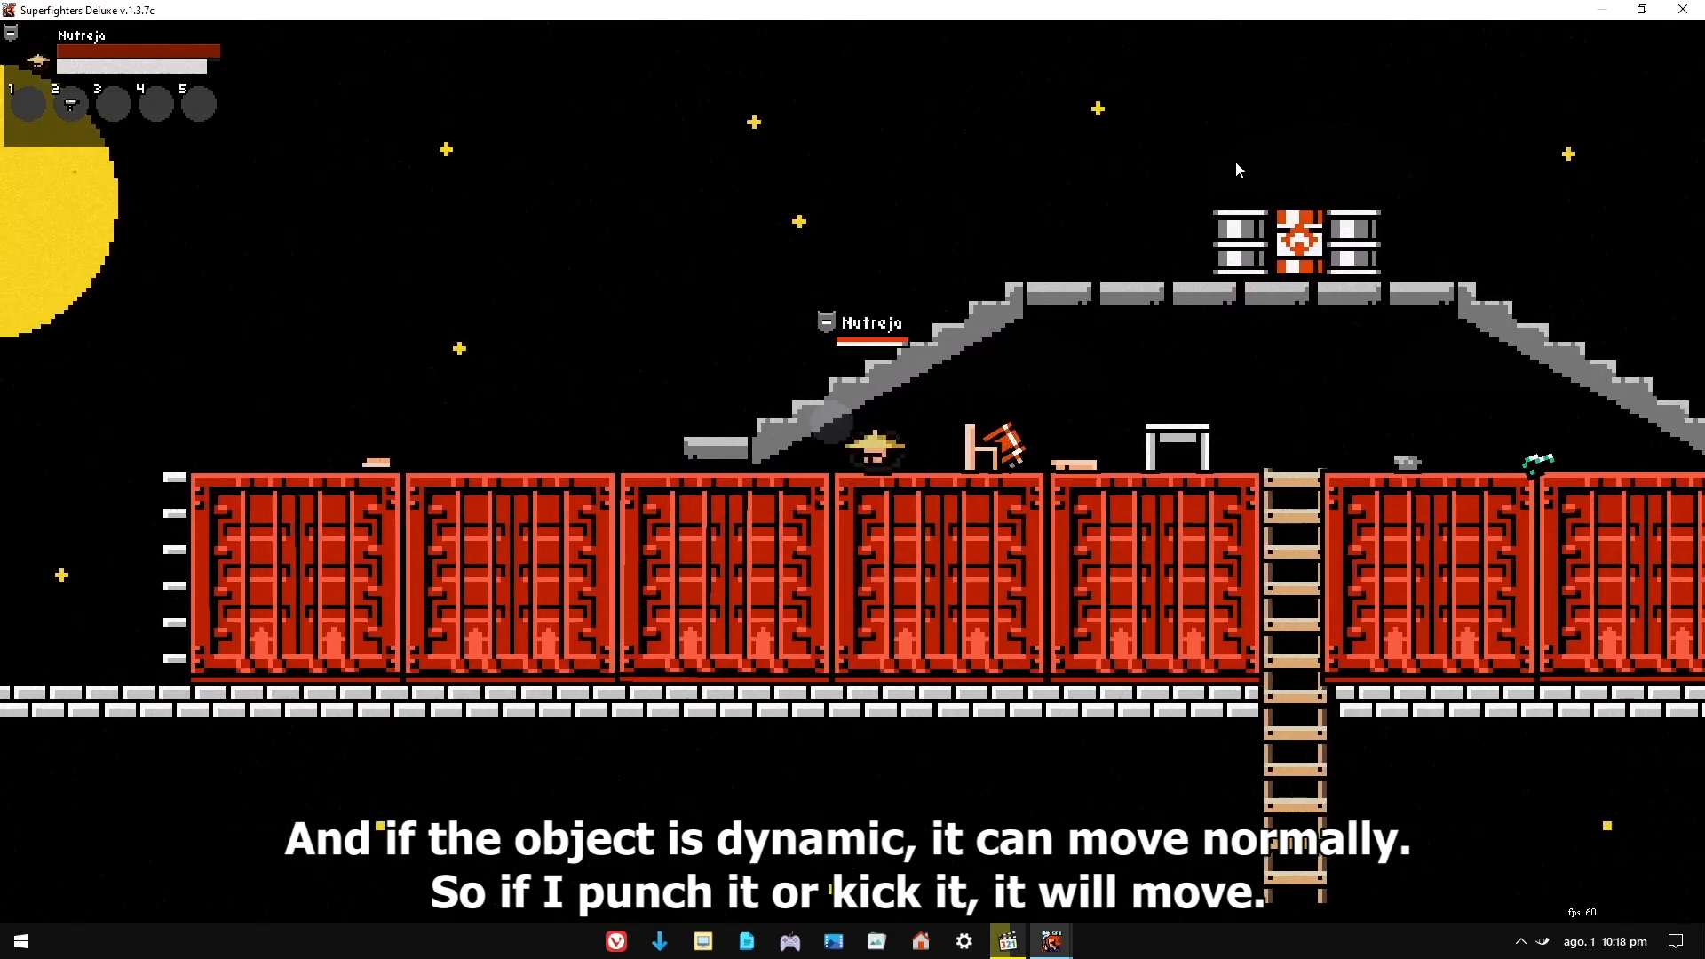
key("s")
key("Right")
key("Up")
key("Left")
key("s")
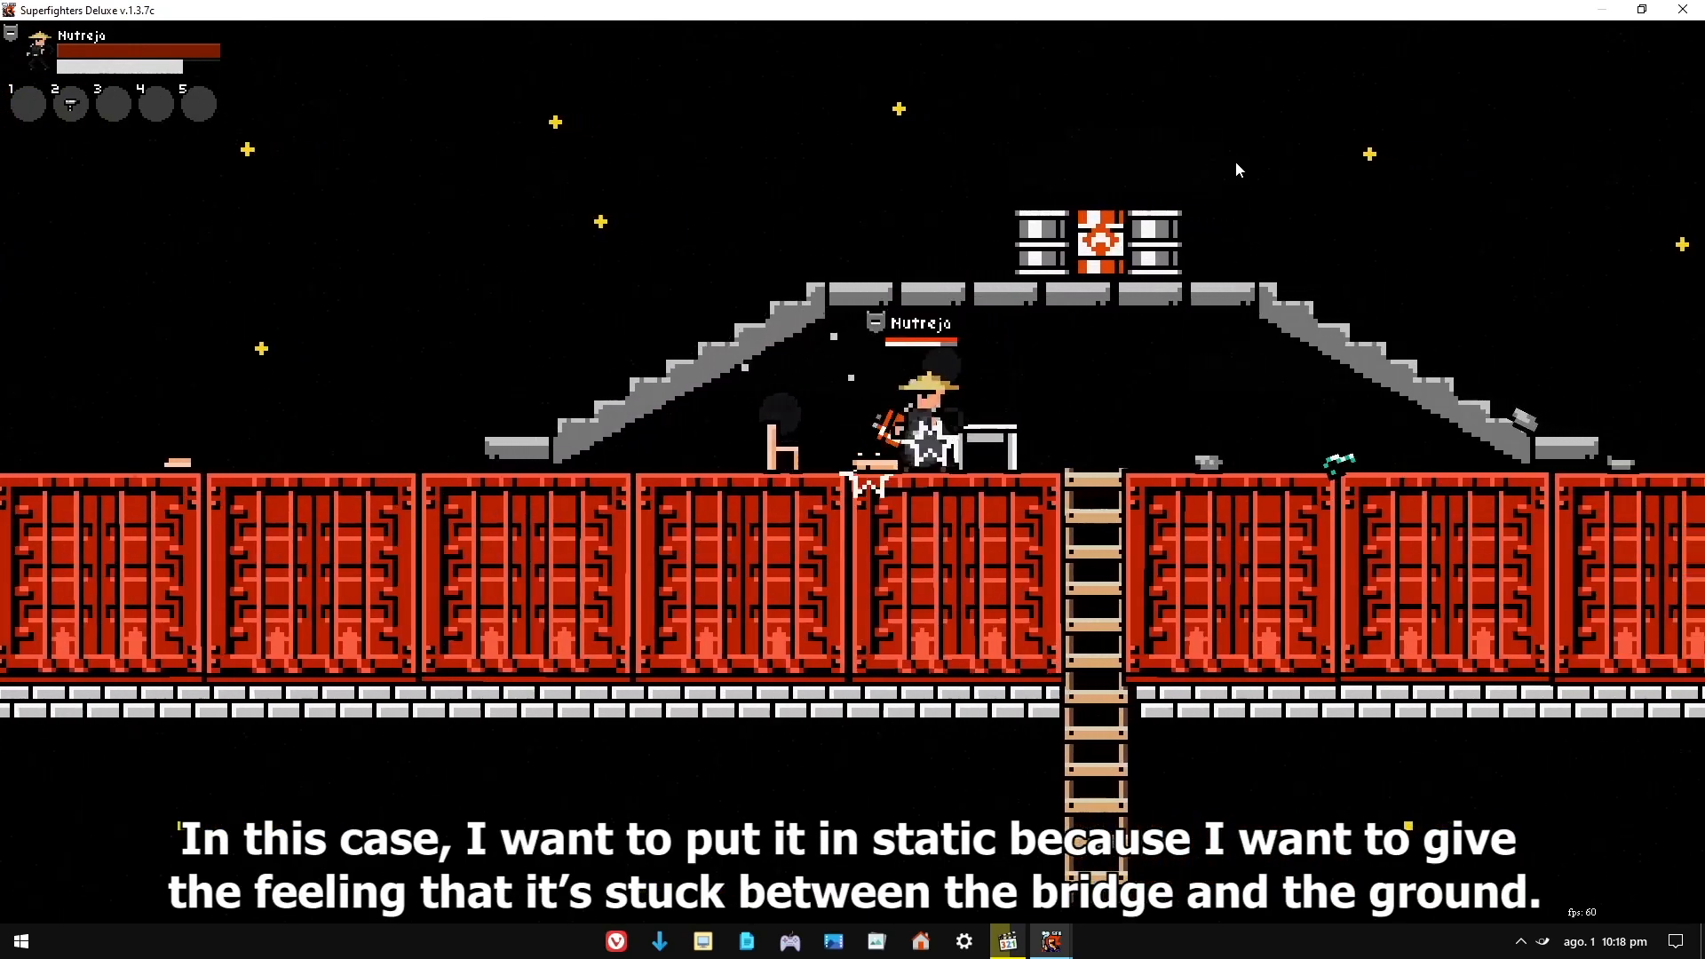
key("Left")
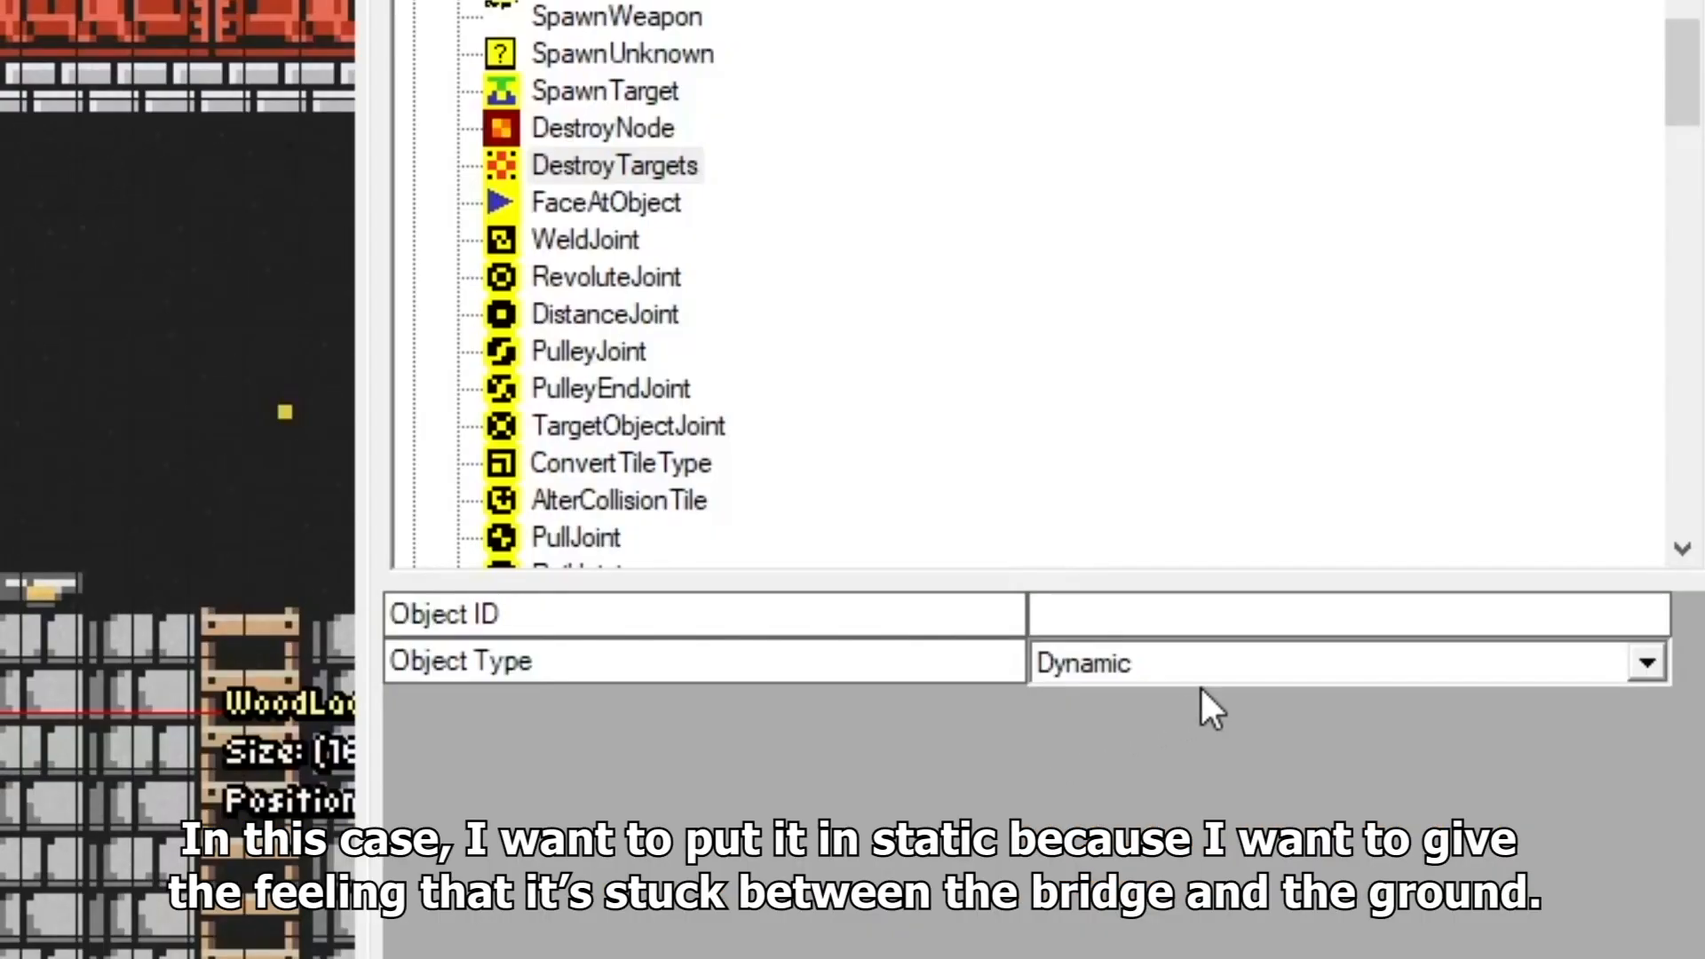
- Return the gas tank to Static and place a DestroyTargets marker in the gap under the bridge
left_click(1199, 685)
left_click(1143, 706)
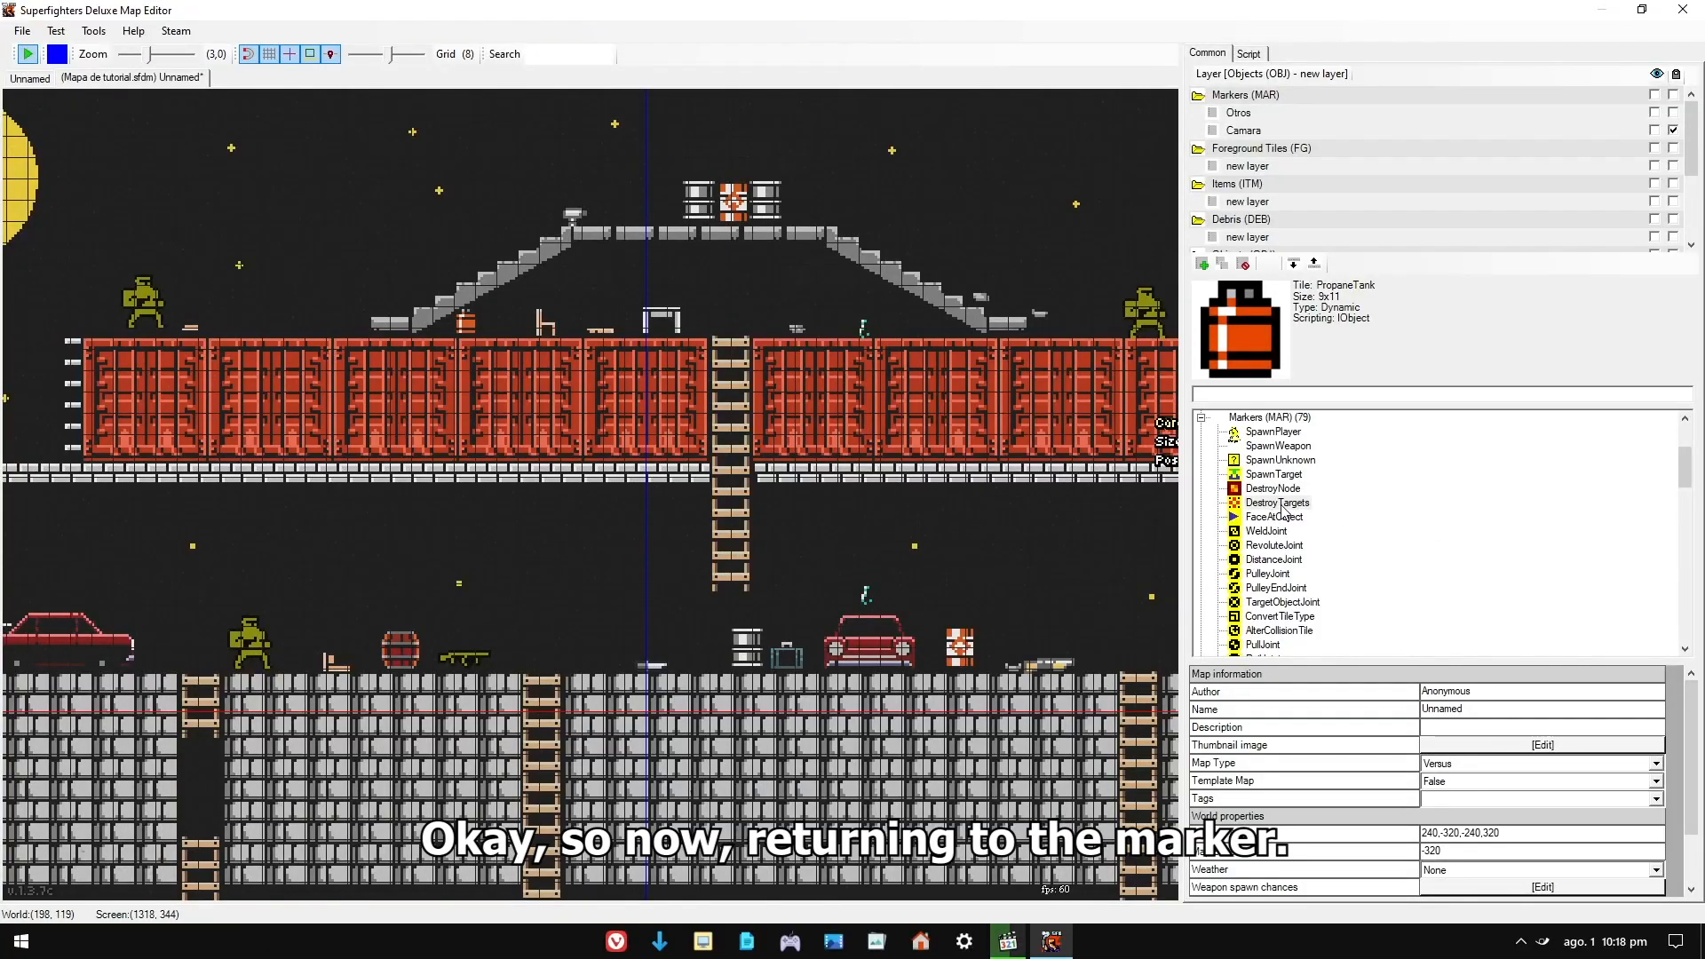
left_click(1279, 503)
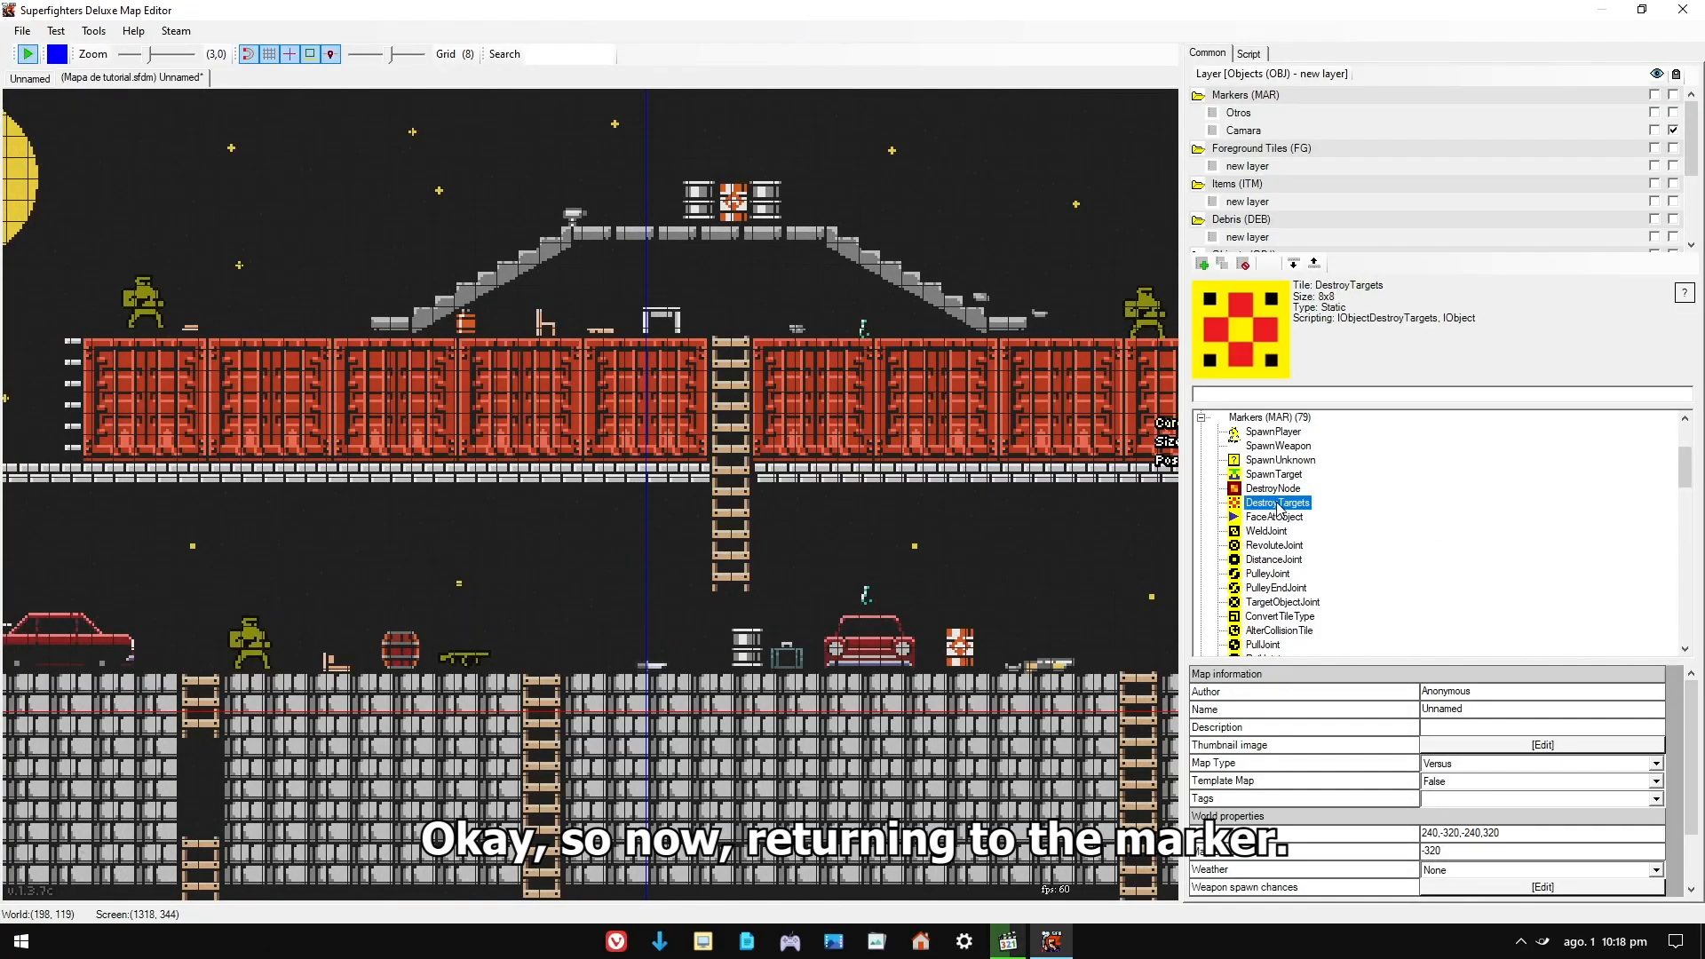
left_click(600, 279)
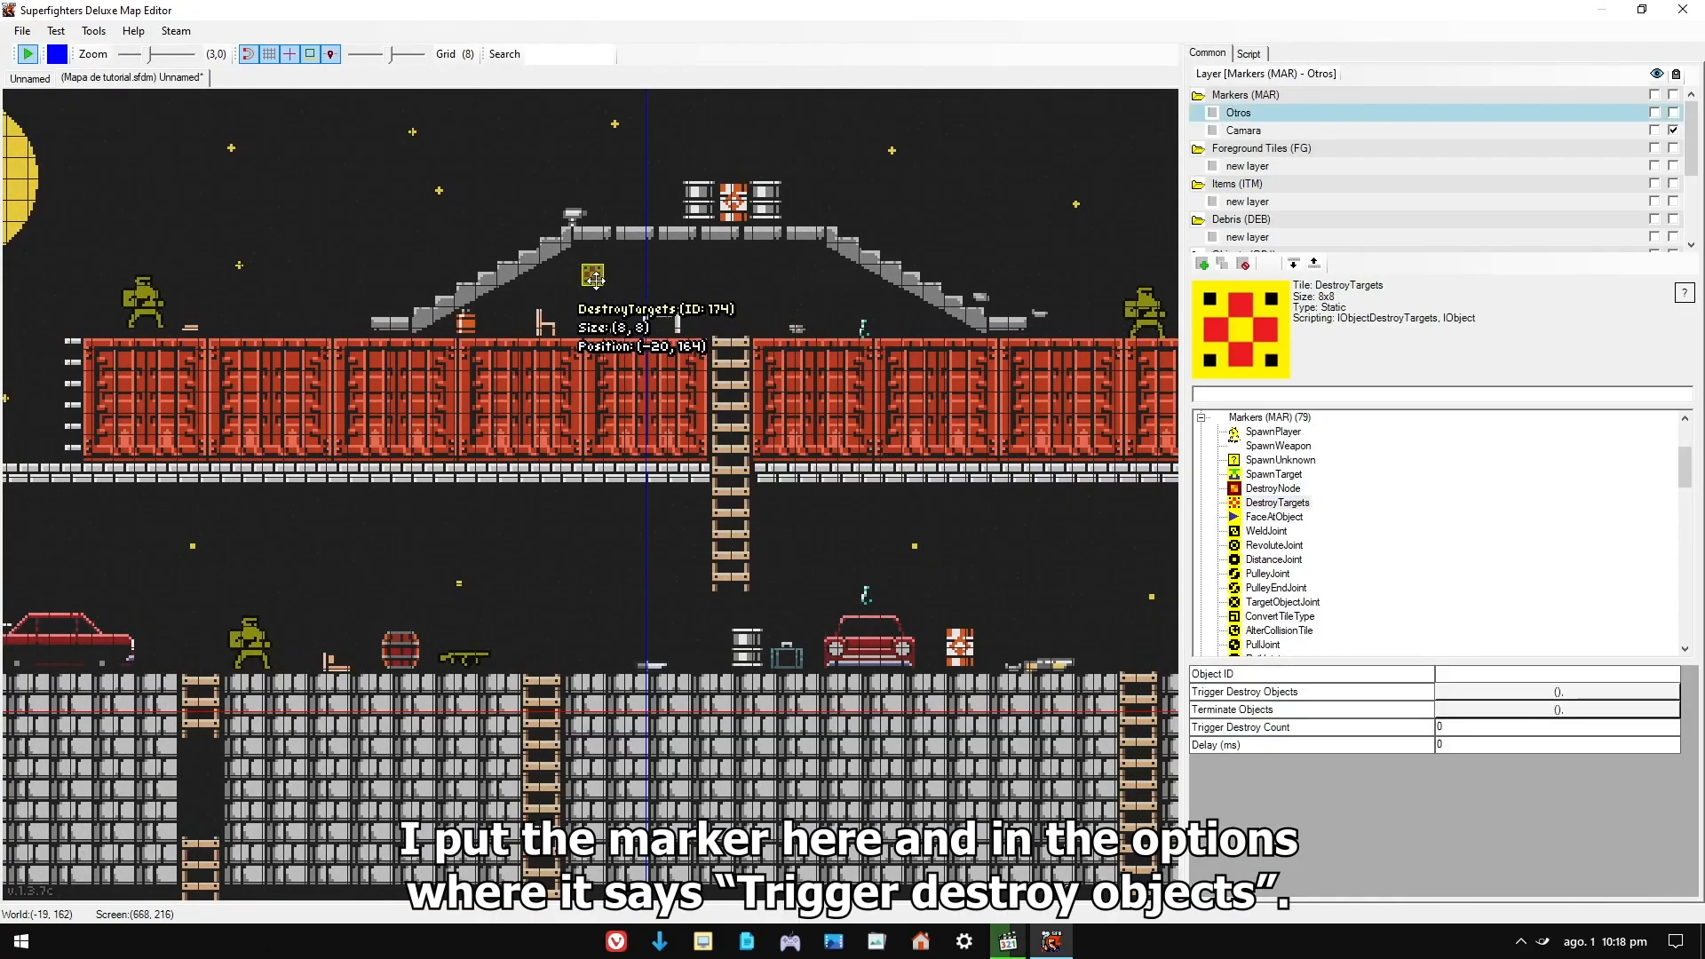
scroll(595, 275, "up", 1)
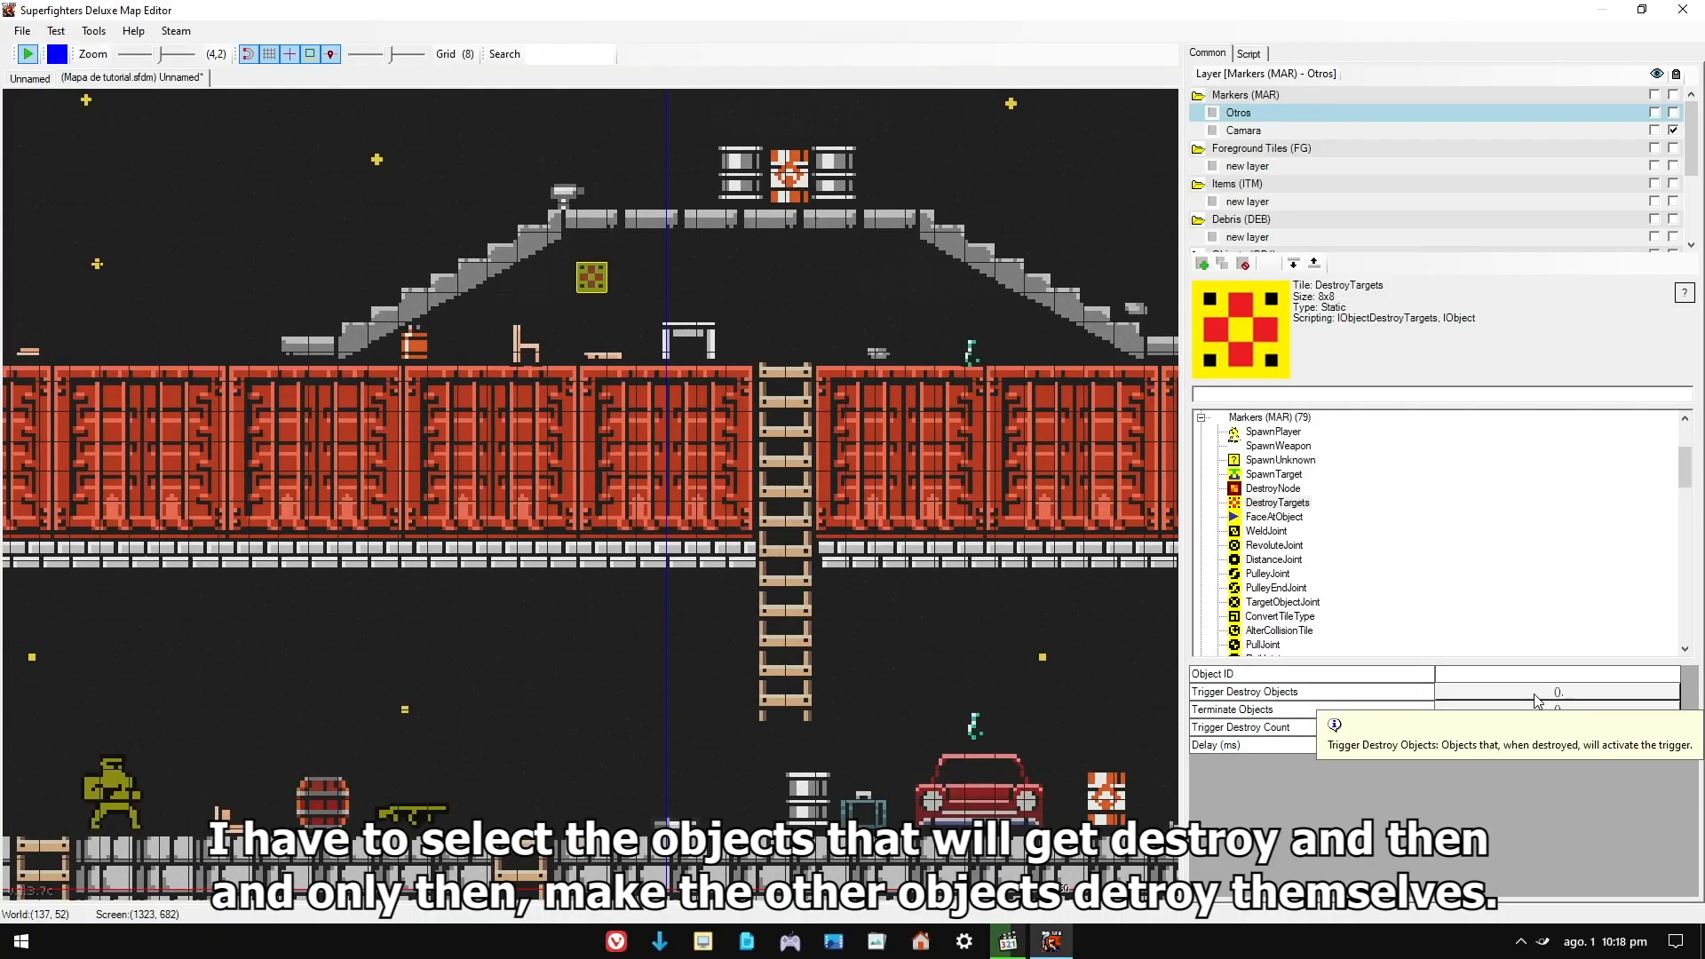
- Link the DestroyTargets marker to the gas tank as Trigger Destroy Object and to the nearby bridge stair pieces as Terminate Objects
left_click(1537, 692)
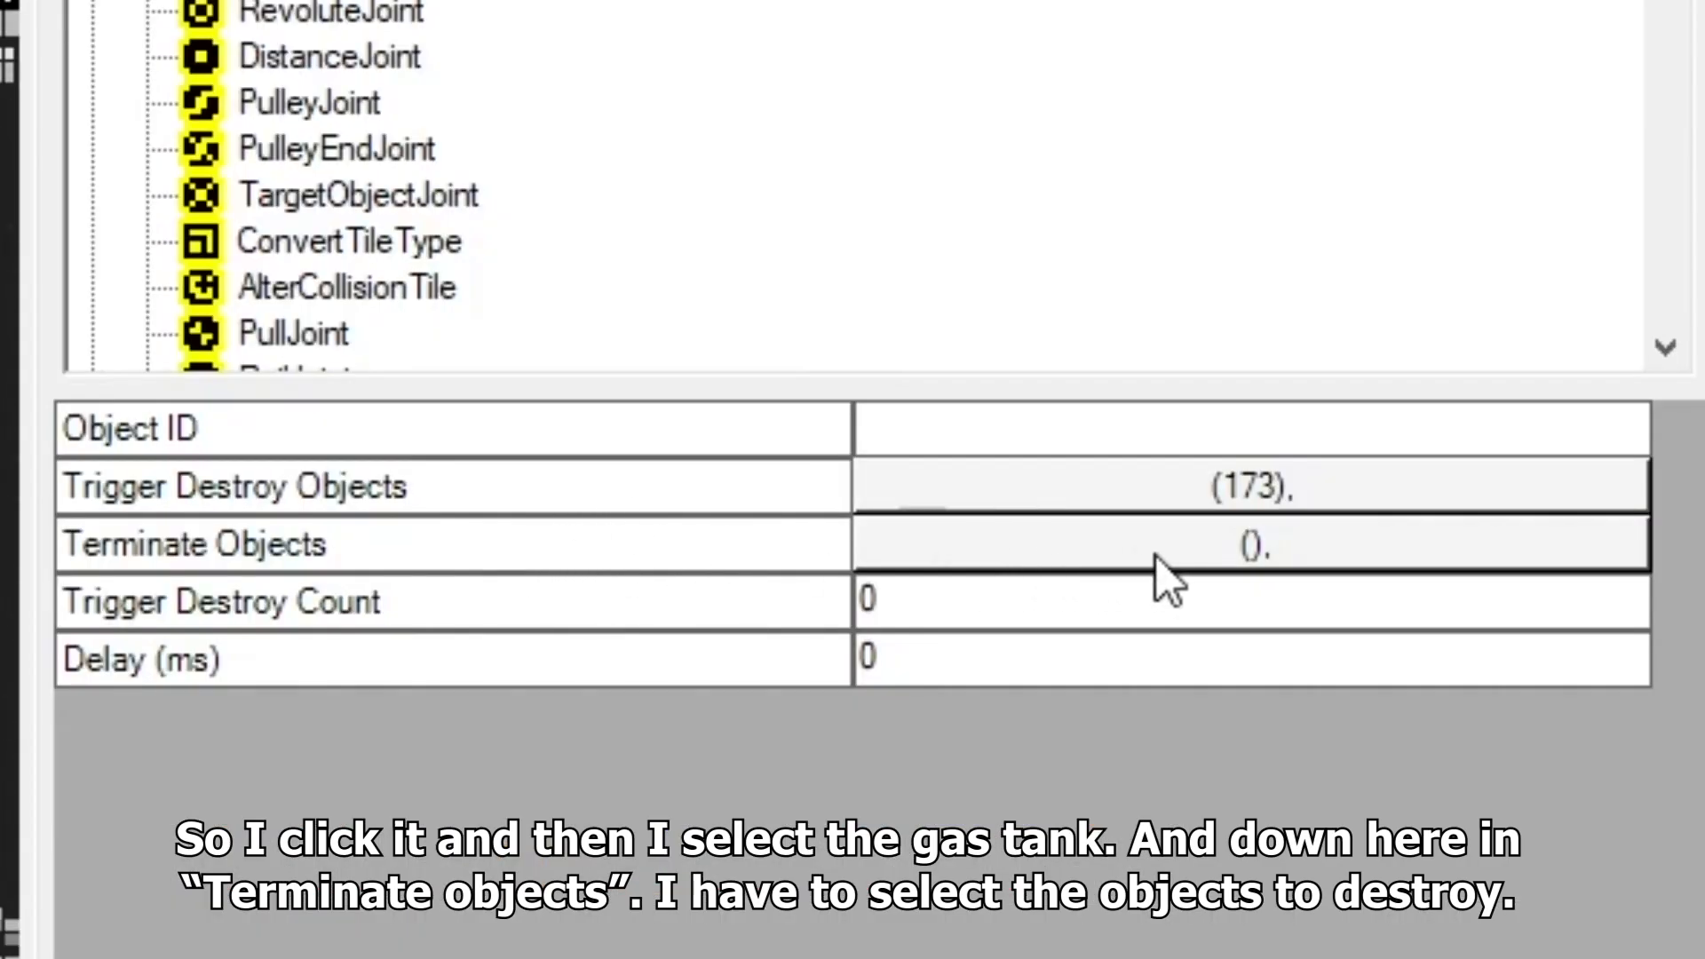
left_click(1163, 564)
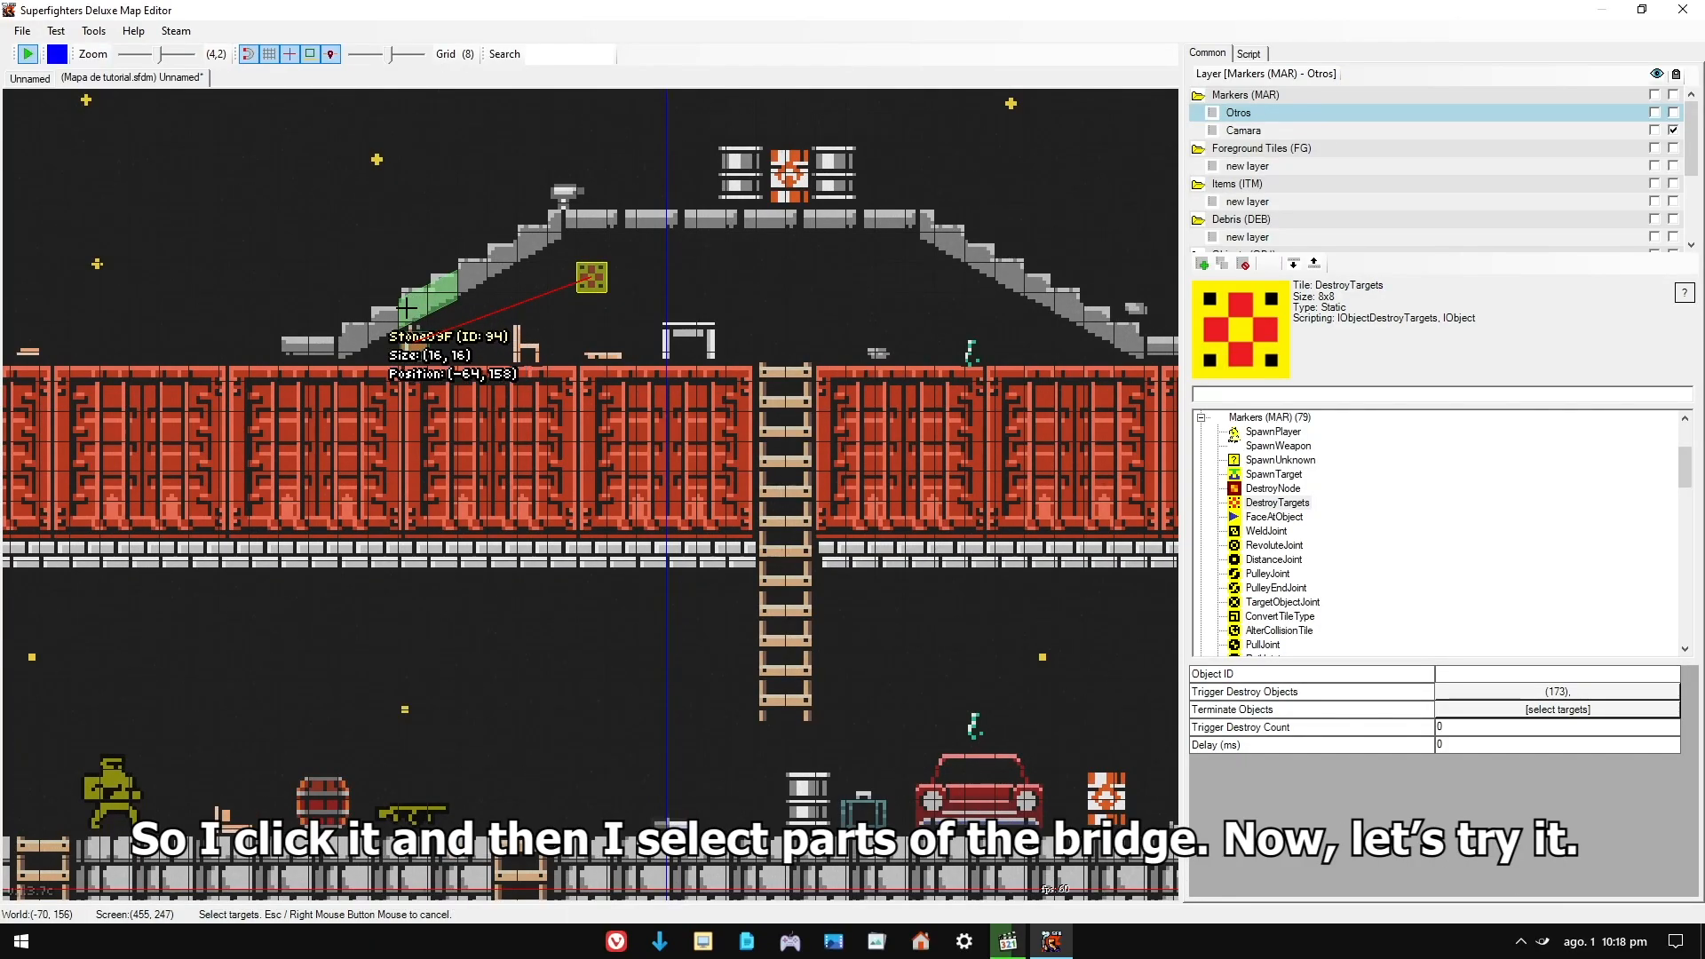
left_click(404, 308)
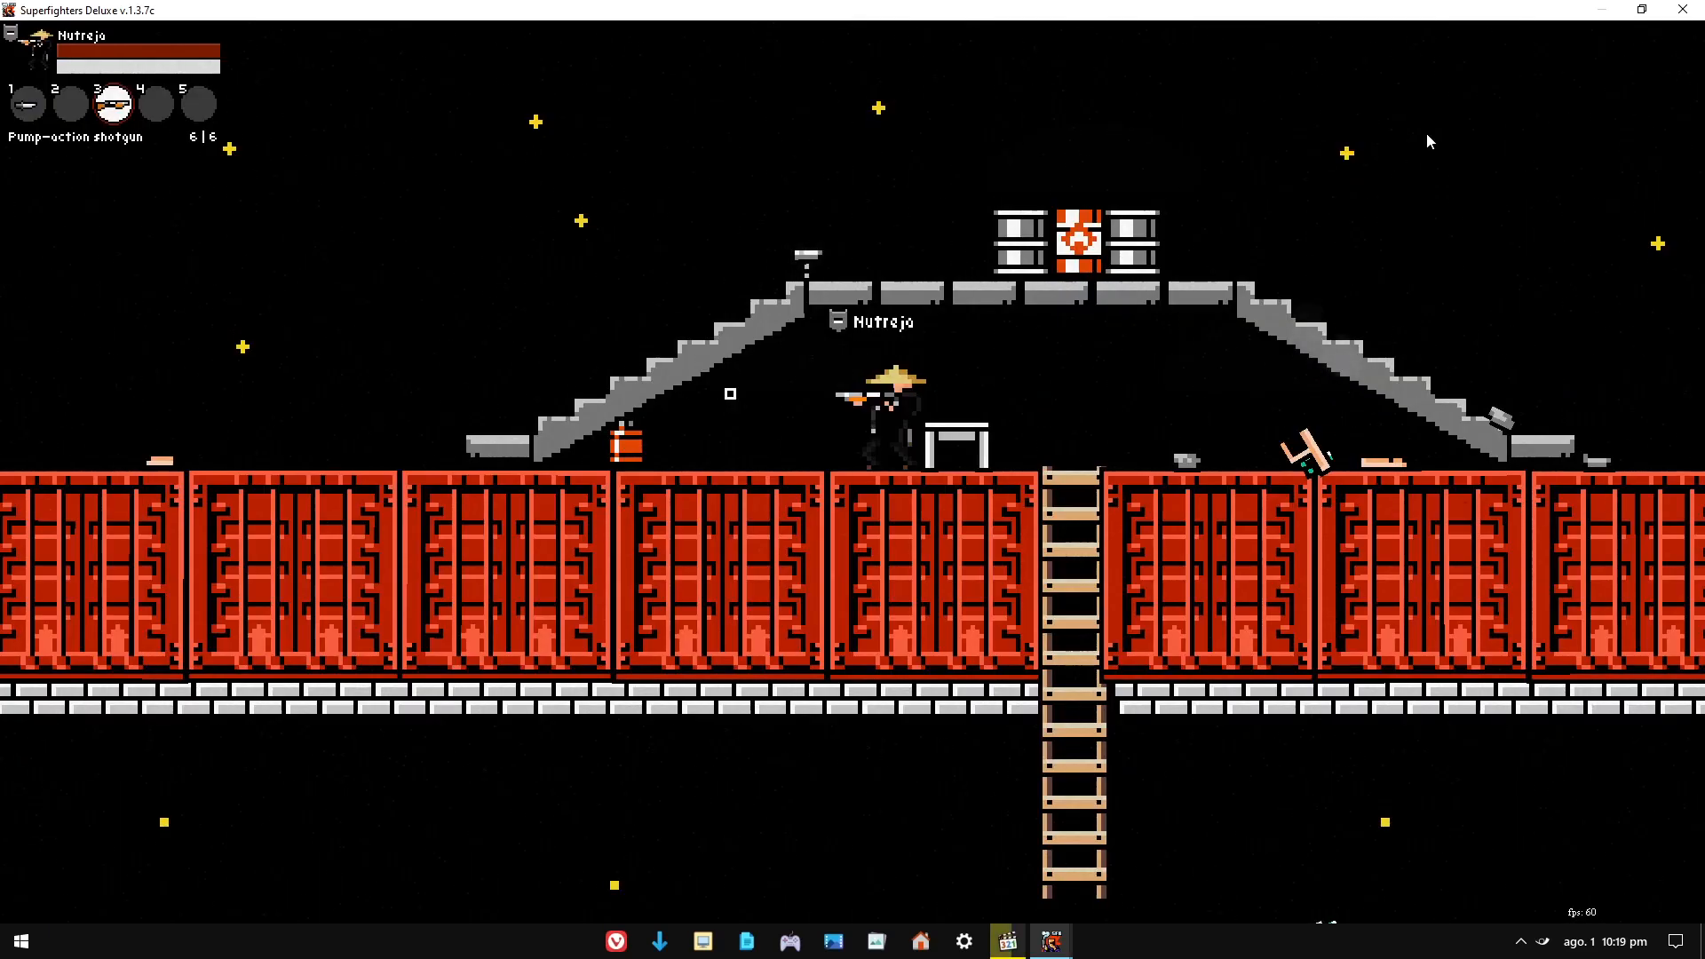
- In the map test, roll around the gas tank beneath the bridge stairs and shoot it with the pump-action shotgun
key("Left")
key("Down")
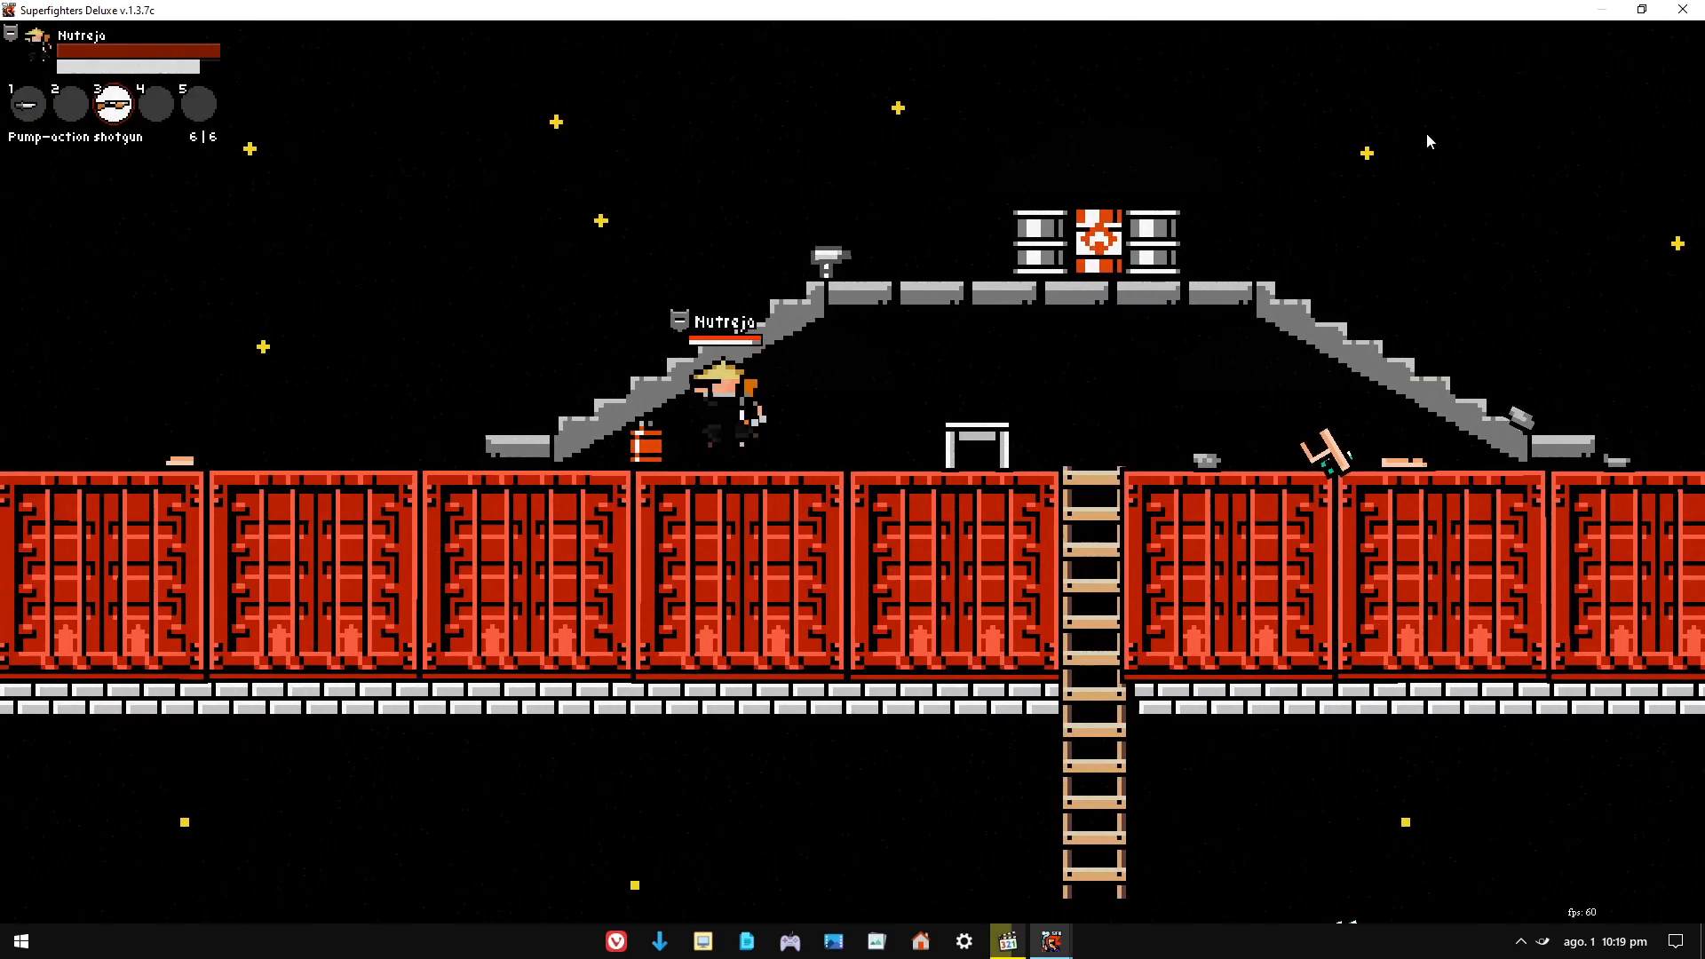
key("Down")
key("Right")
key("Down")
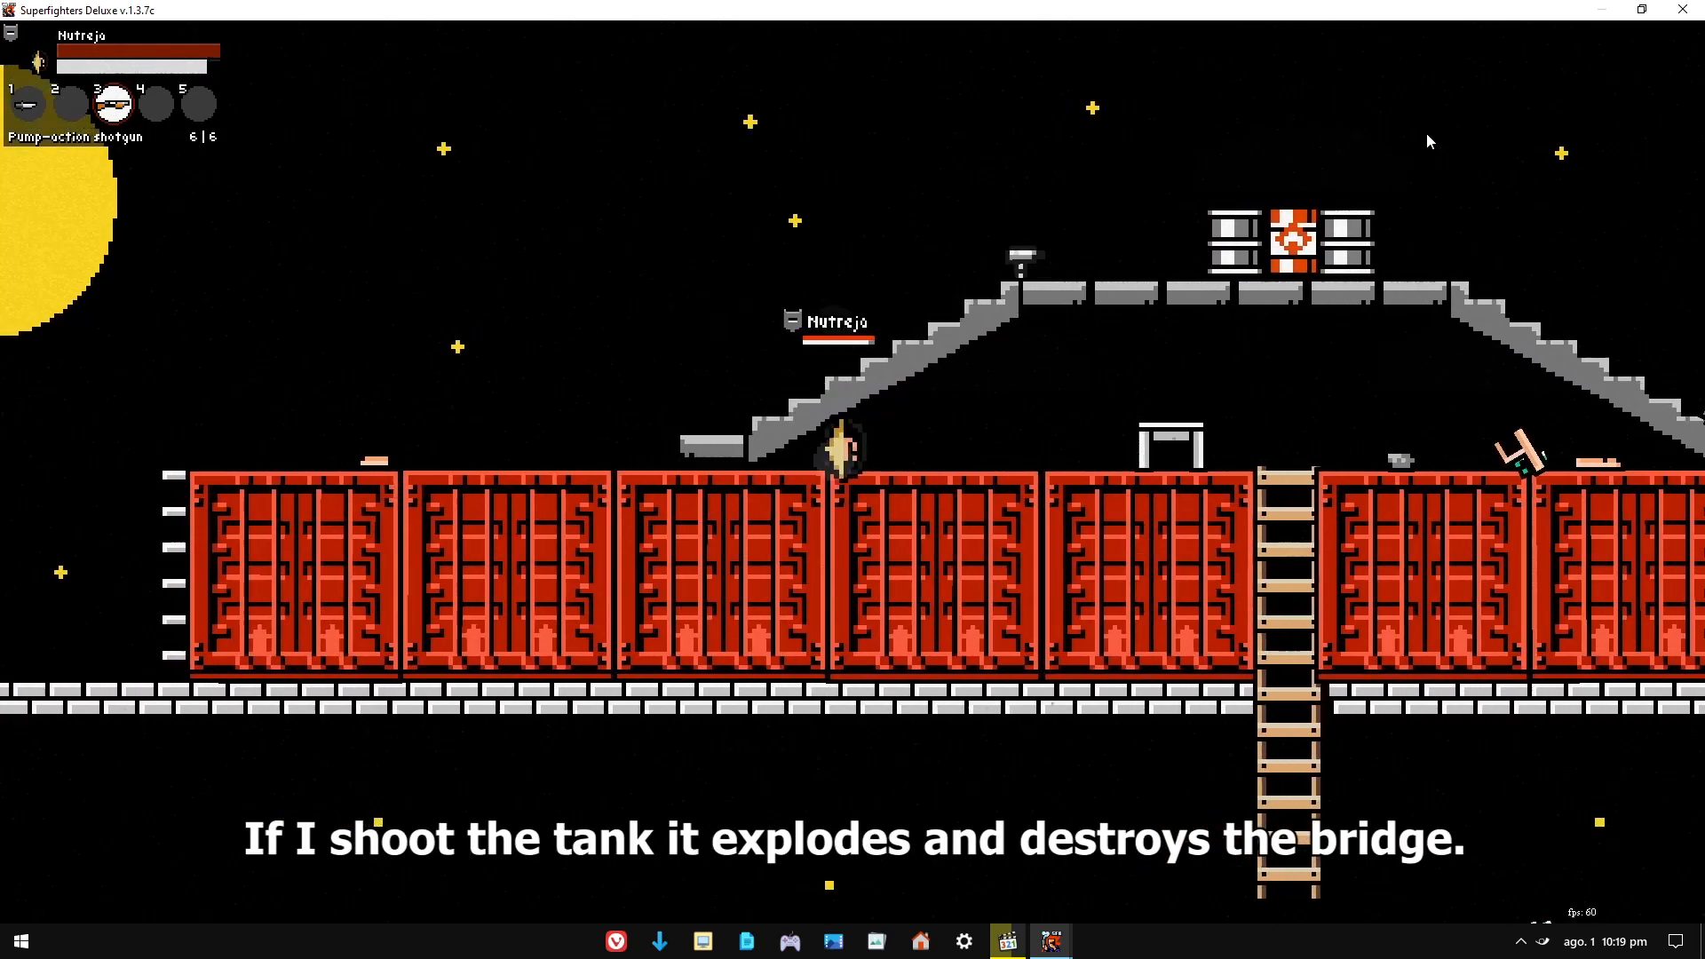
key("Left")
key("a")
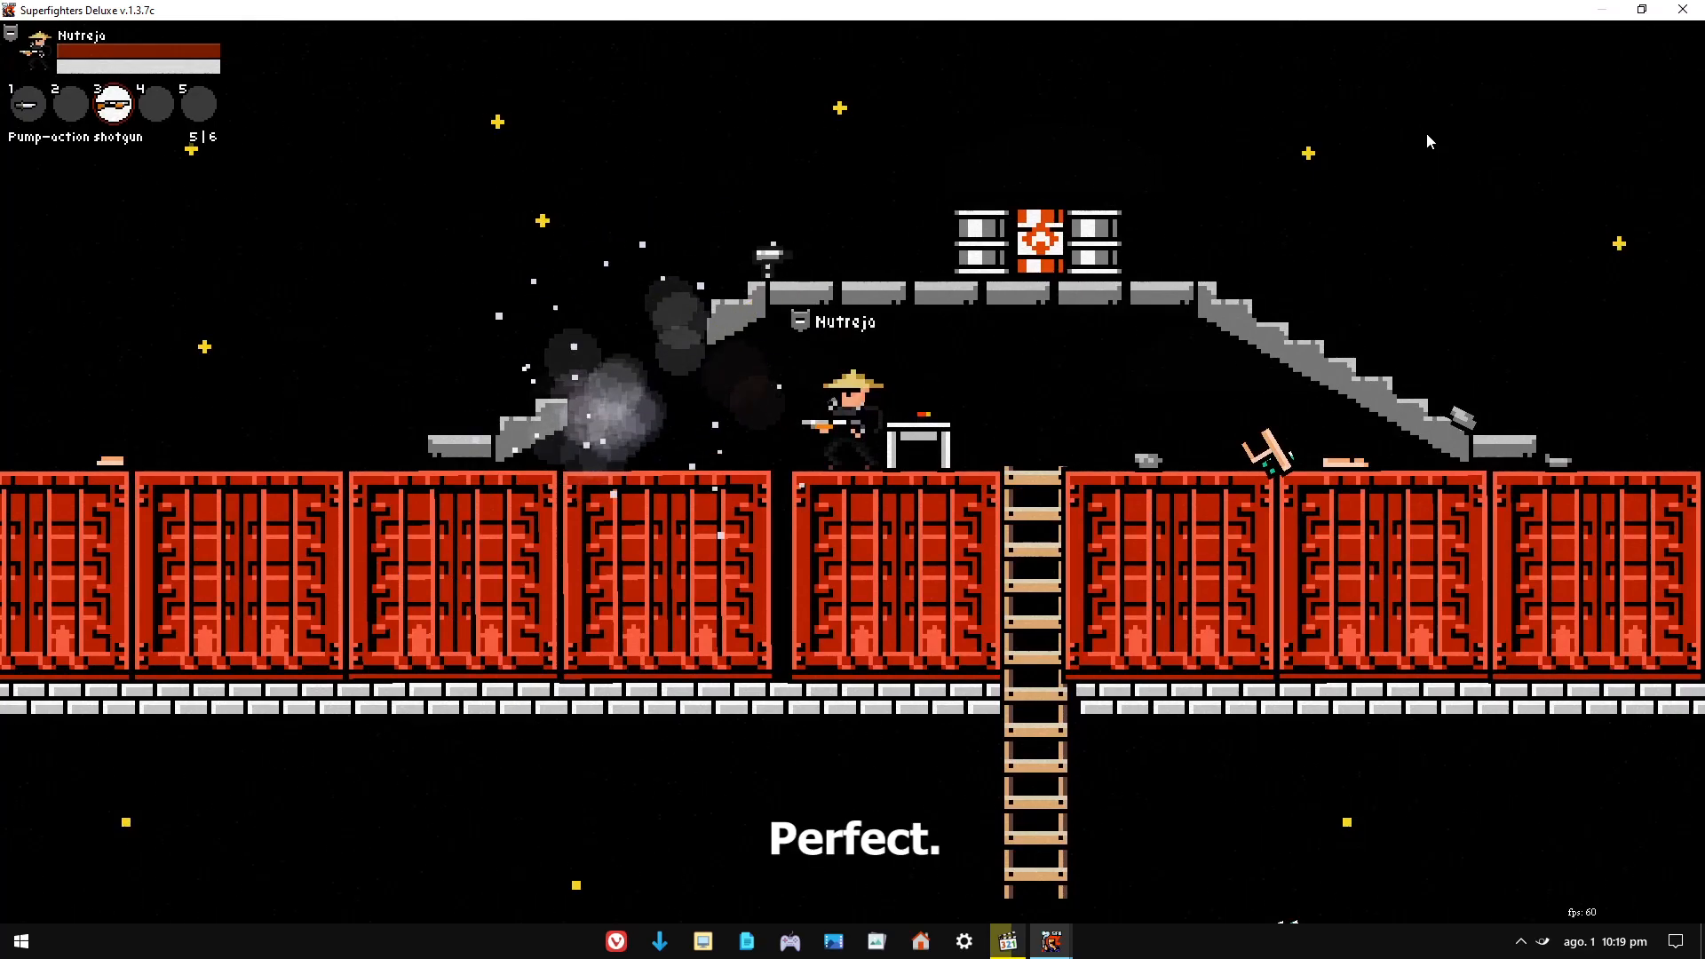
- Switch to the knife and jump through the gap blown in the bridge stairs
key("Left")
key("Up")
key("1")
key("Up")
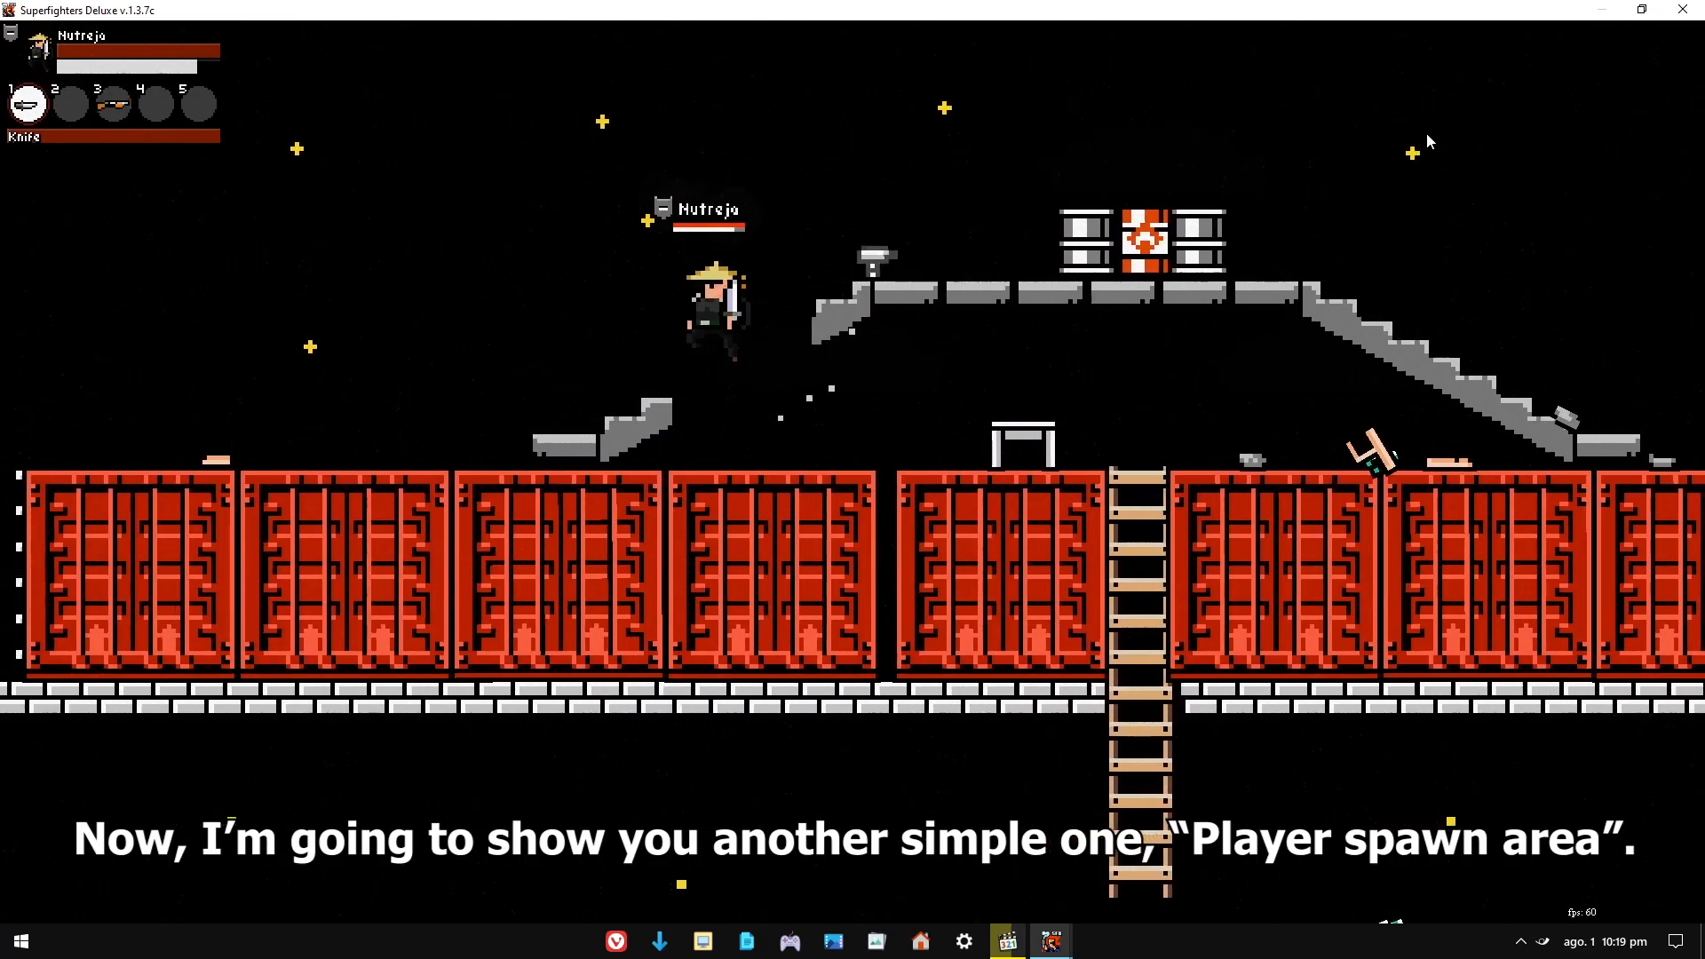
key("Right")
key("Up")
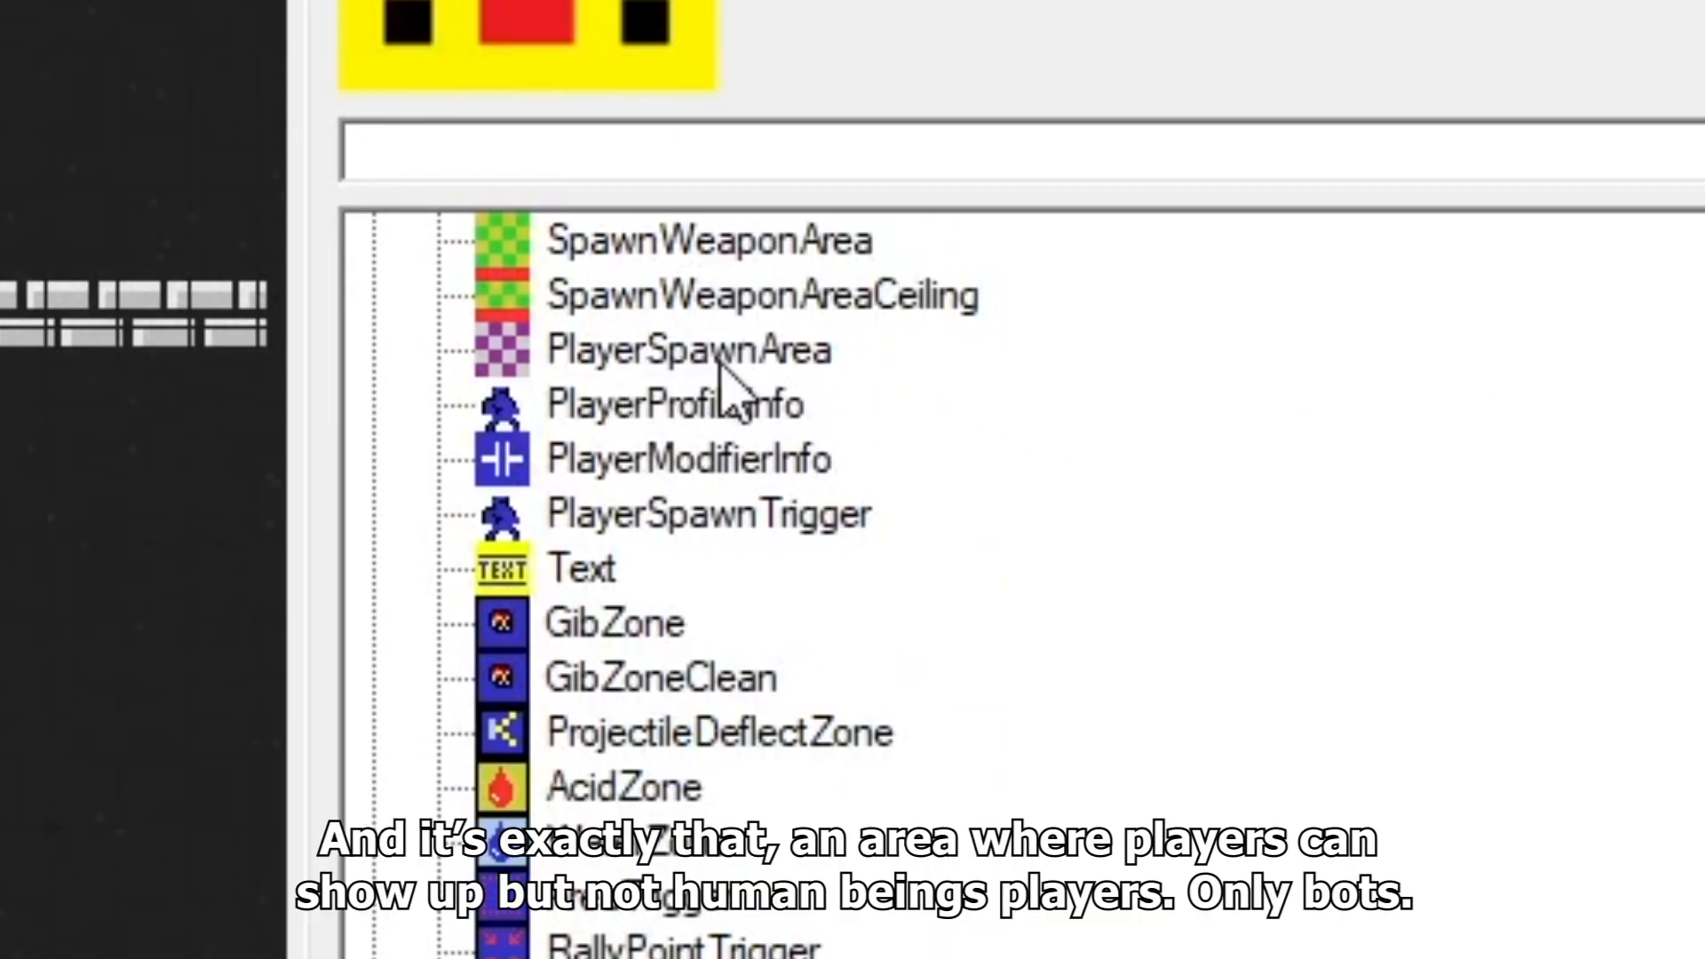
- Place a PlayerSpawnArea marker on the brick platform below the stone blocks and stretch it to 152 by 8
left_click(635, 355)
middle_click_drag(1156, 553, 969, 528)
scroll(970, 533, "down", 3)
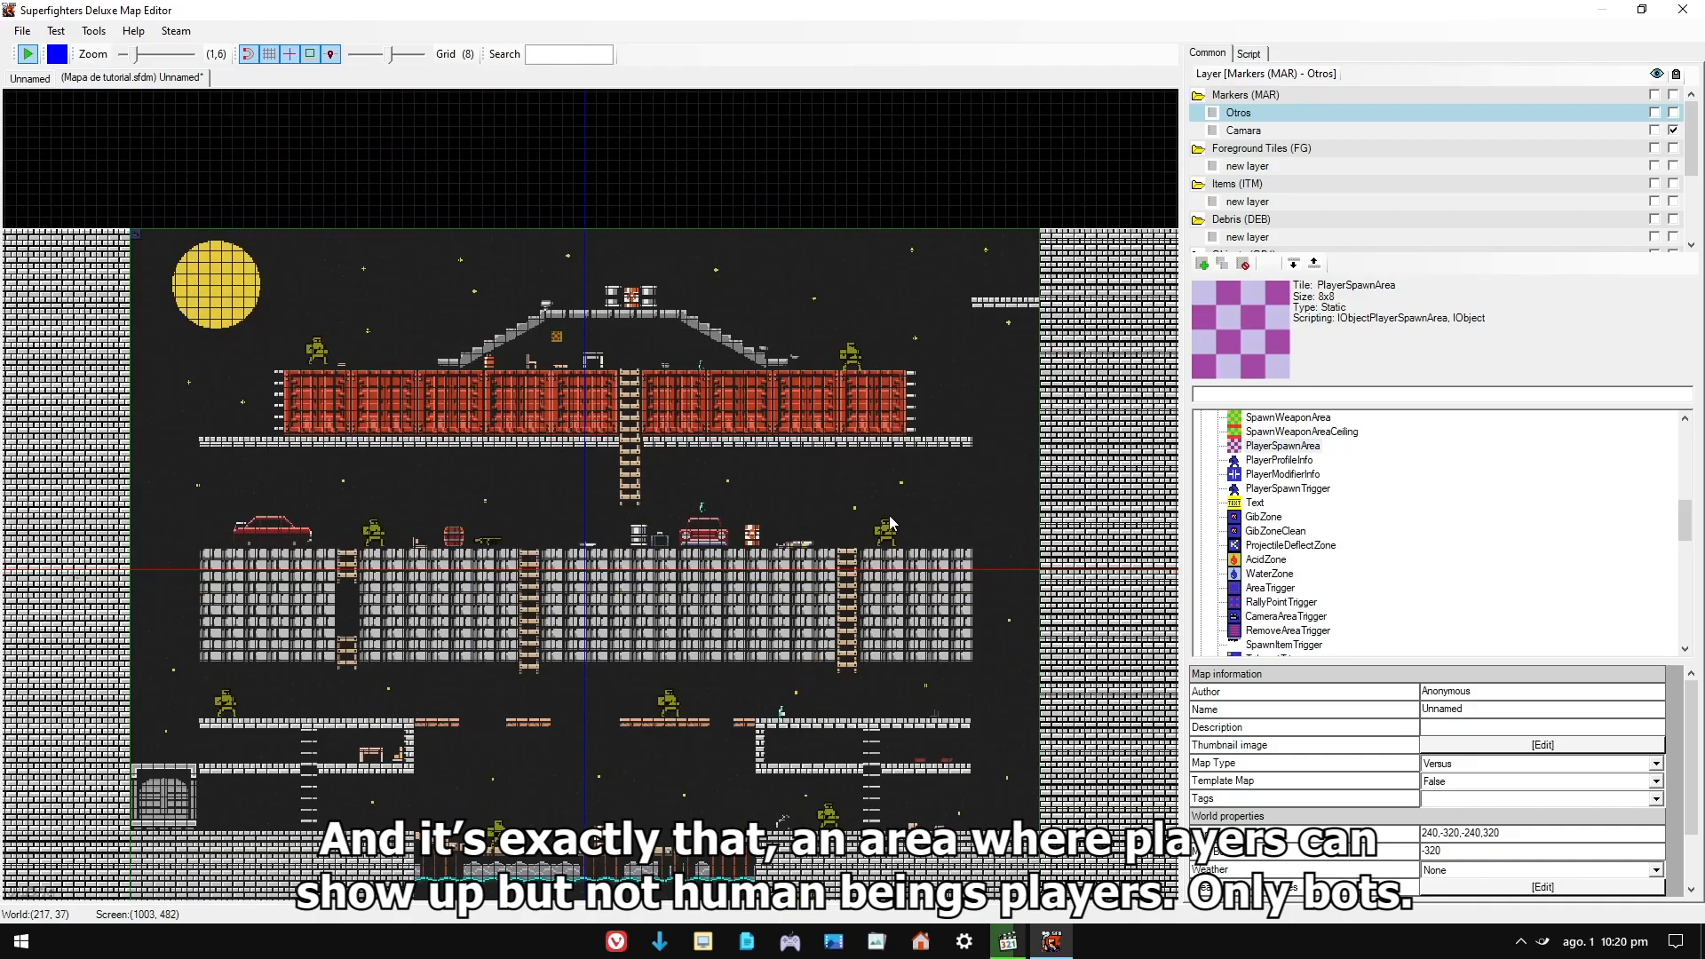
scroll(849, 527, "up", 4)
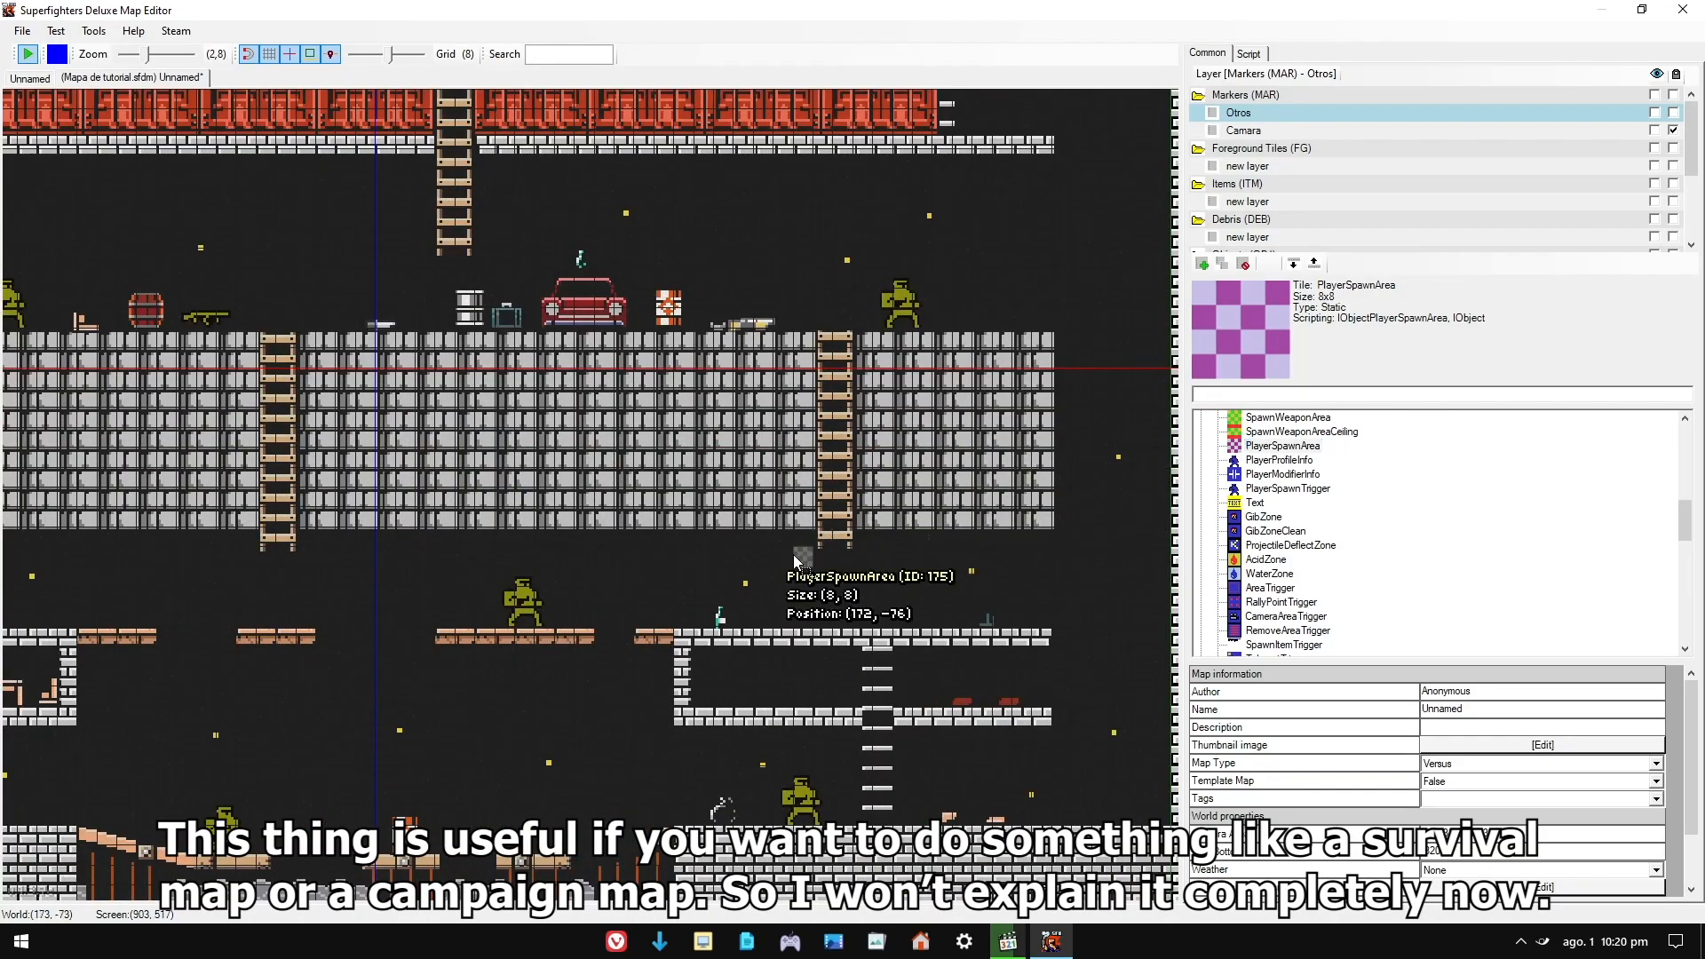
left_click_drag(692, 619, 1053, 625)
key("Escape")
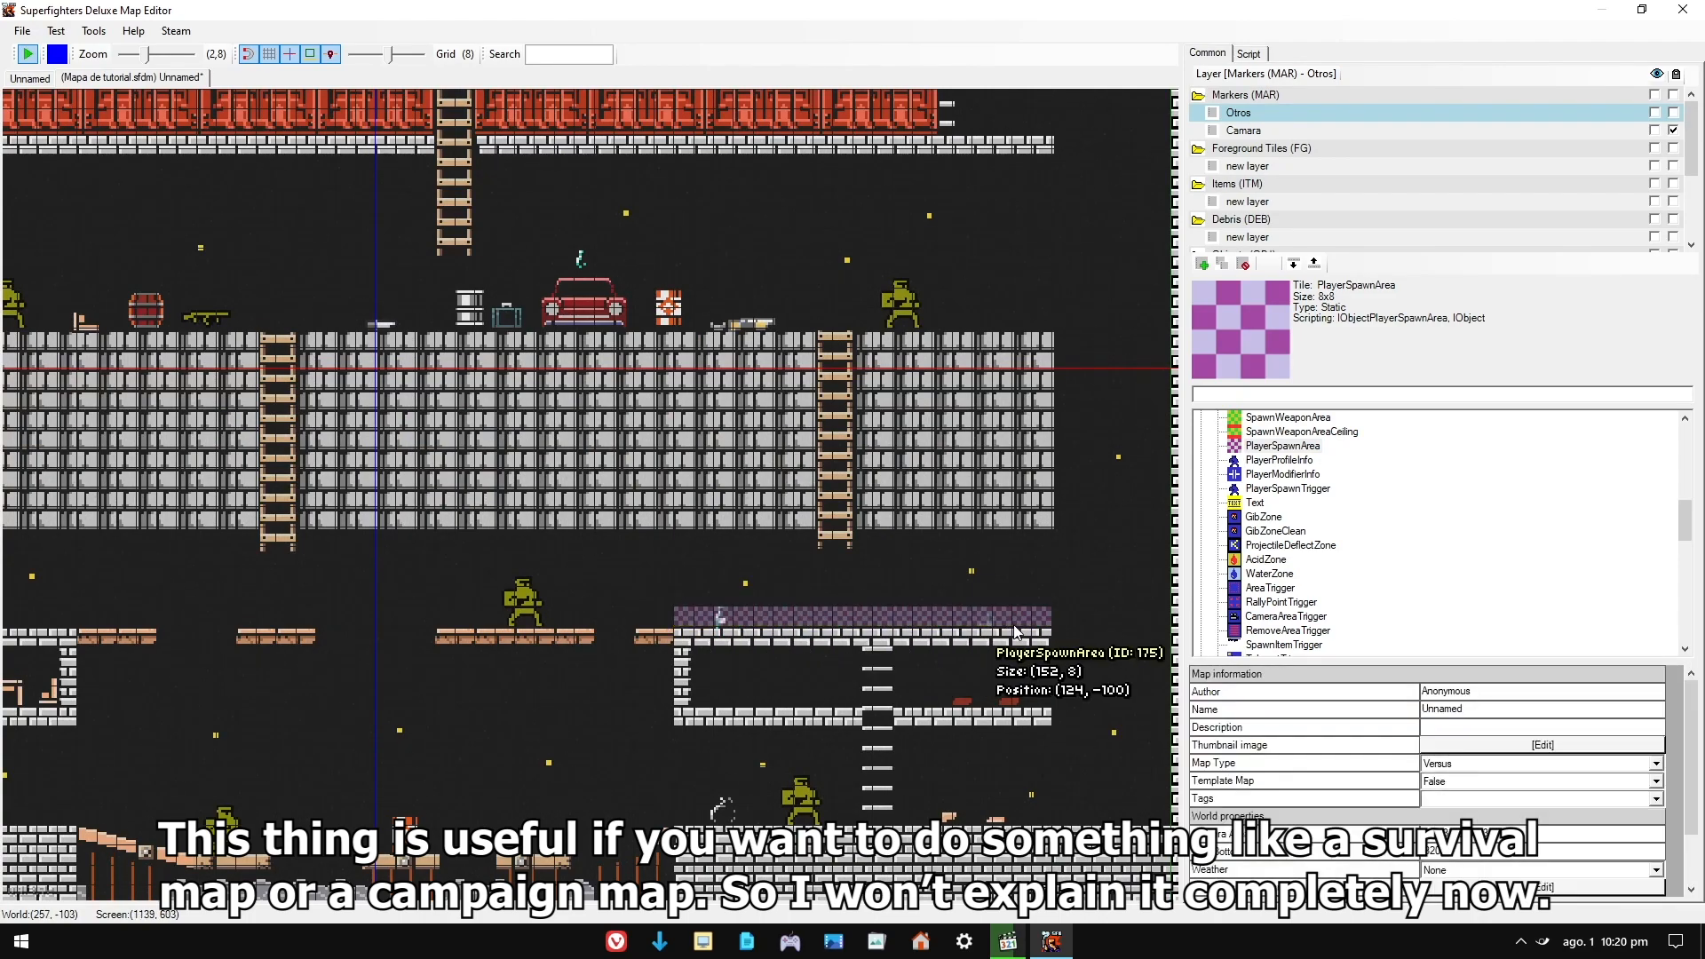
- Place a PlayerSpawnTrigger on the brick platform below the stone blocks and select it
scroll(1001, 629, "up", 2)
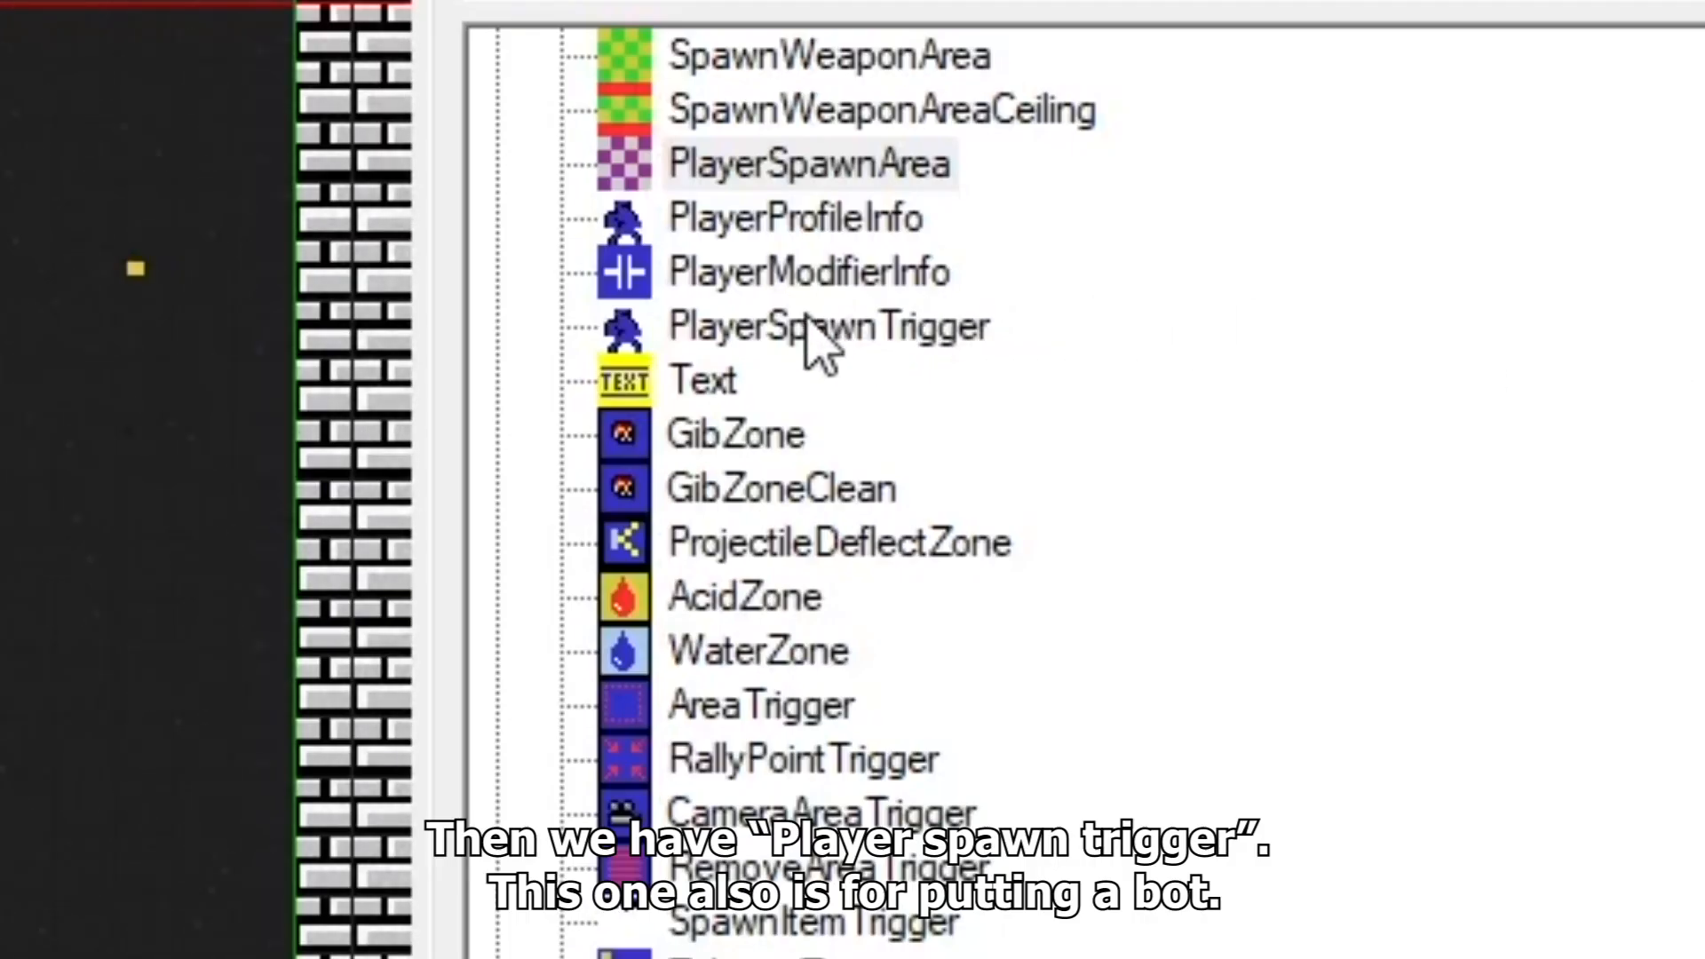
left_click(773, 325)
left_click_drag(849, 335, 864, 583)
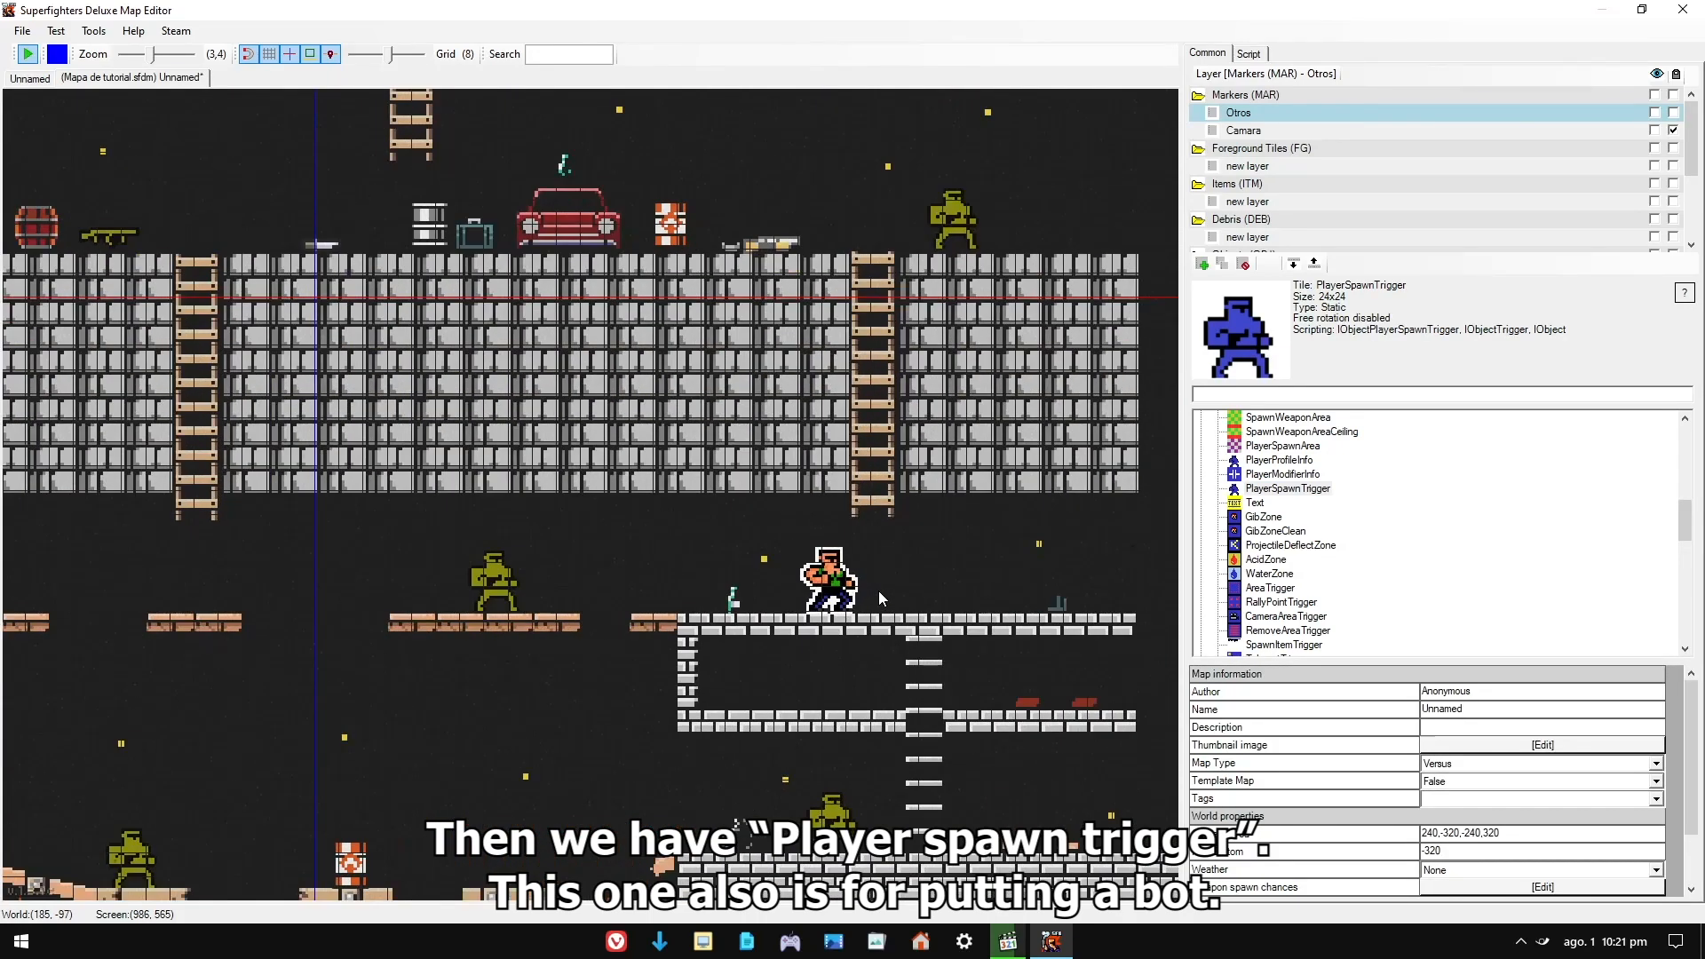
scroll(878, 589, "up", 2)
left_click(809, 587)
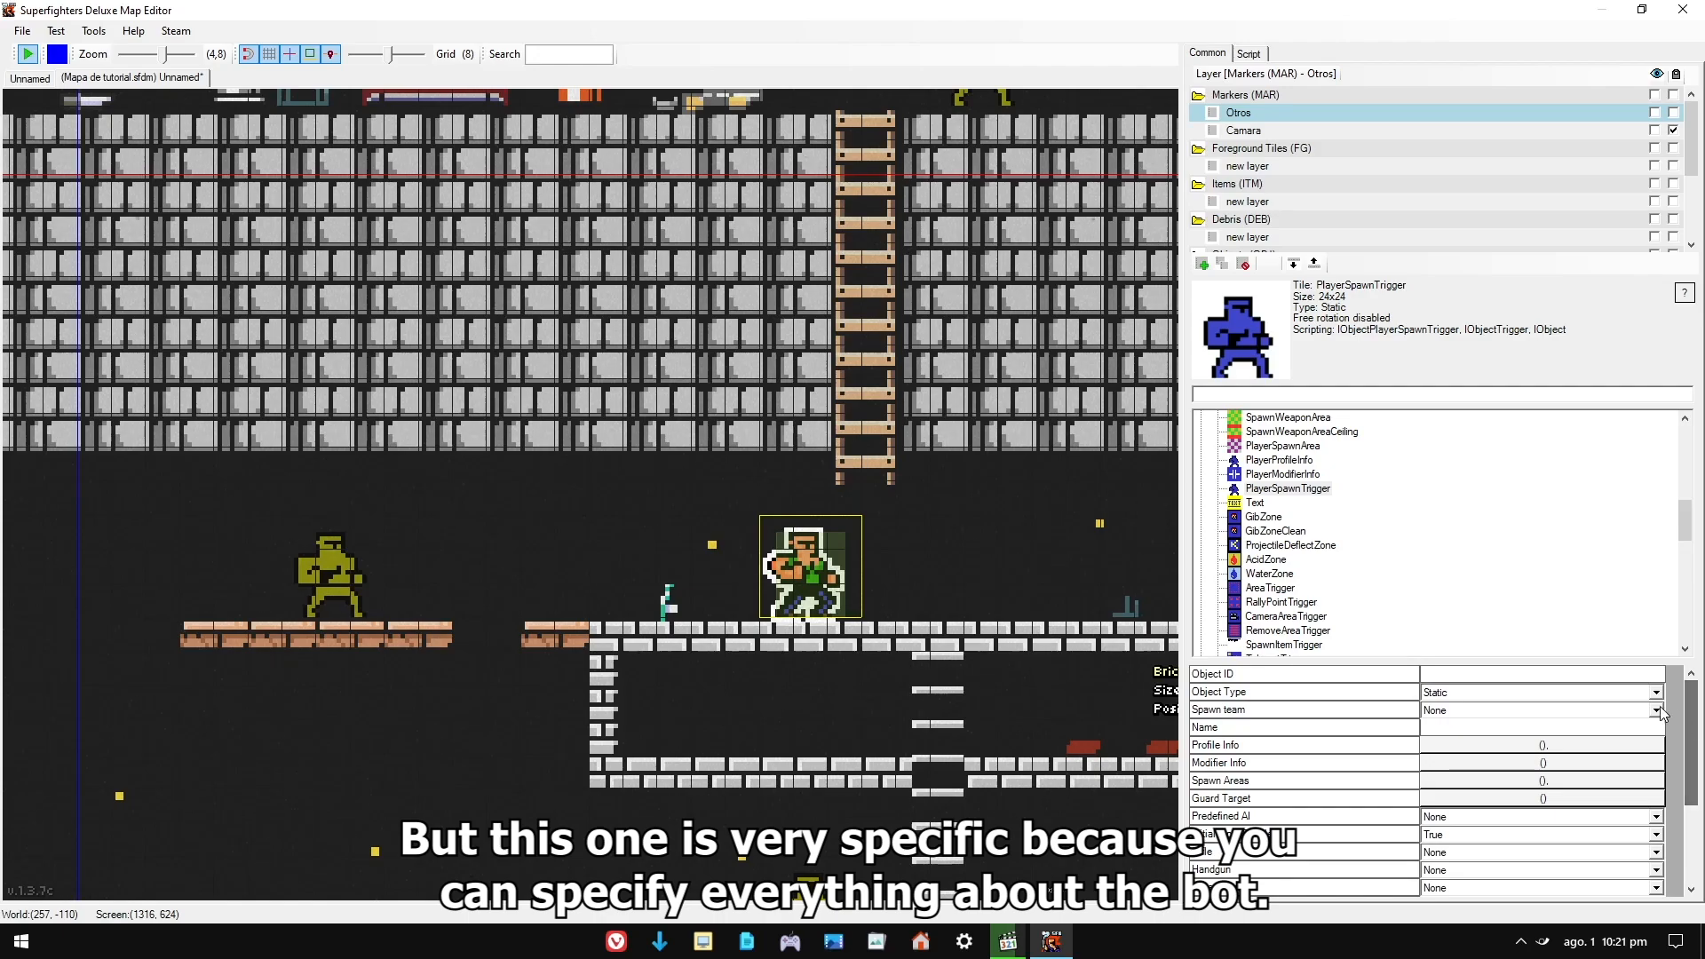
- Examine the PlayerSpawnTrigger's bot options, including its name, predefined AI, weapons and startup activation
left_click(1445, 725)
type("BOT")
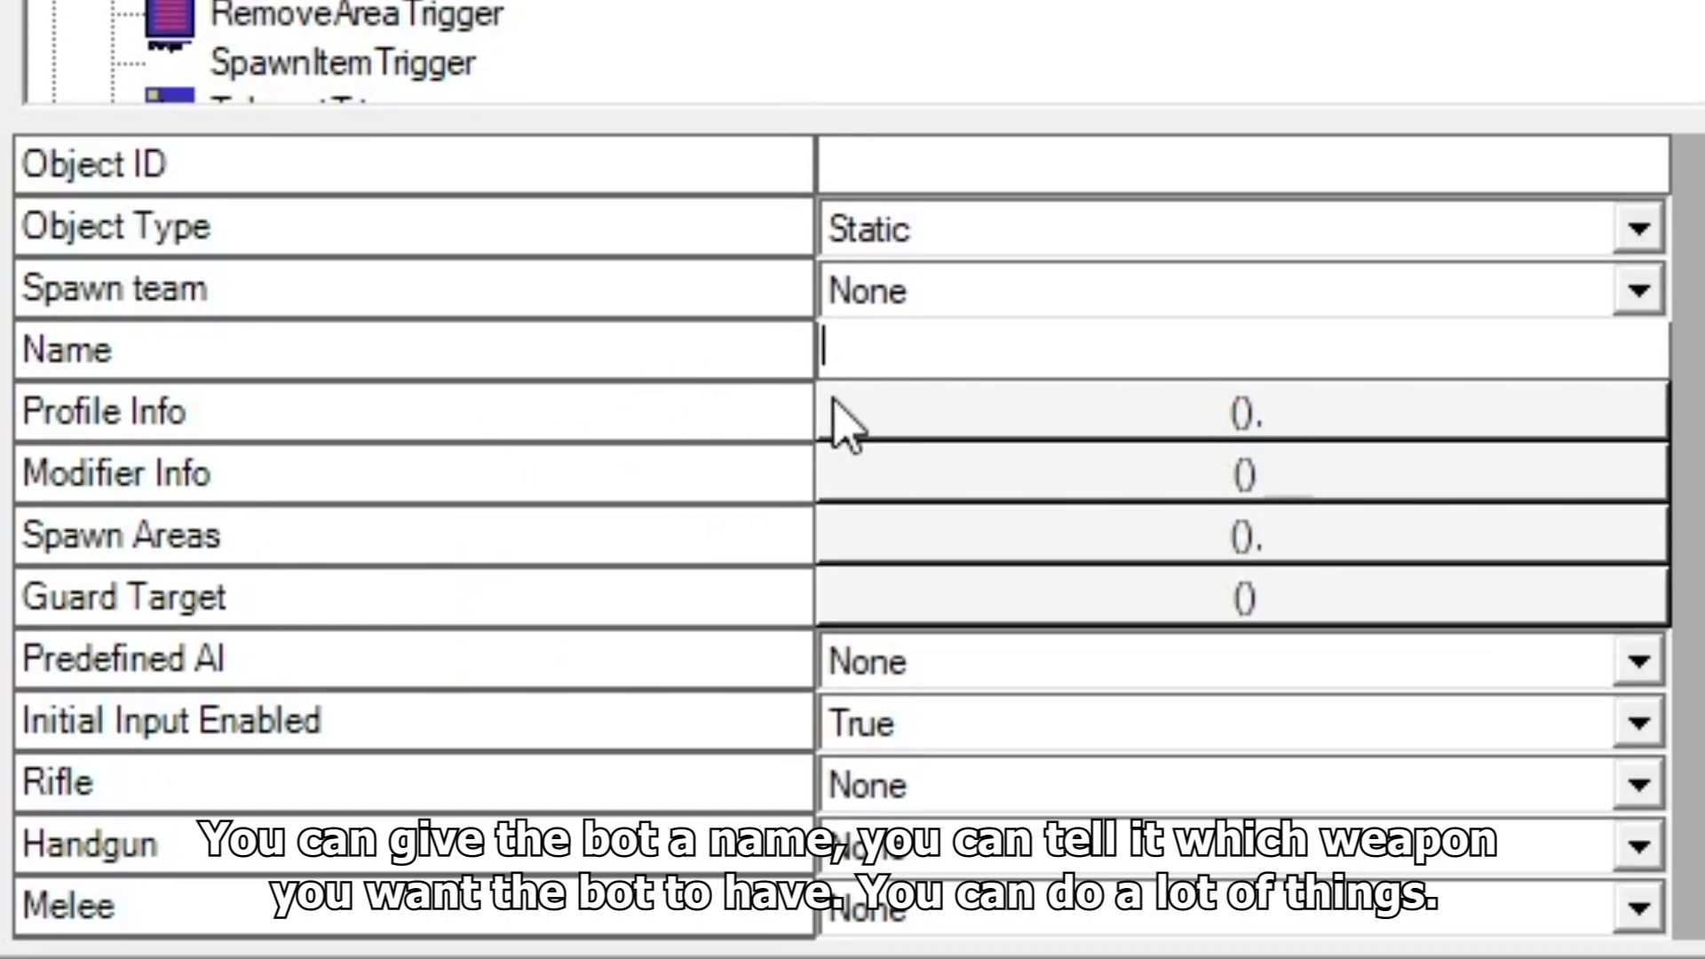
scroll(750, 435, "down", 2)
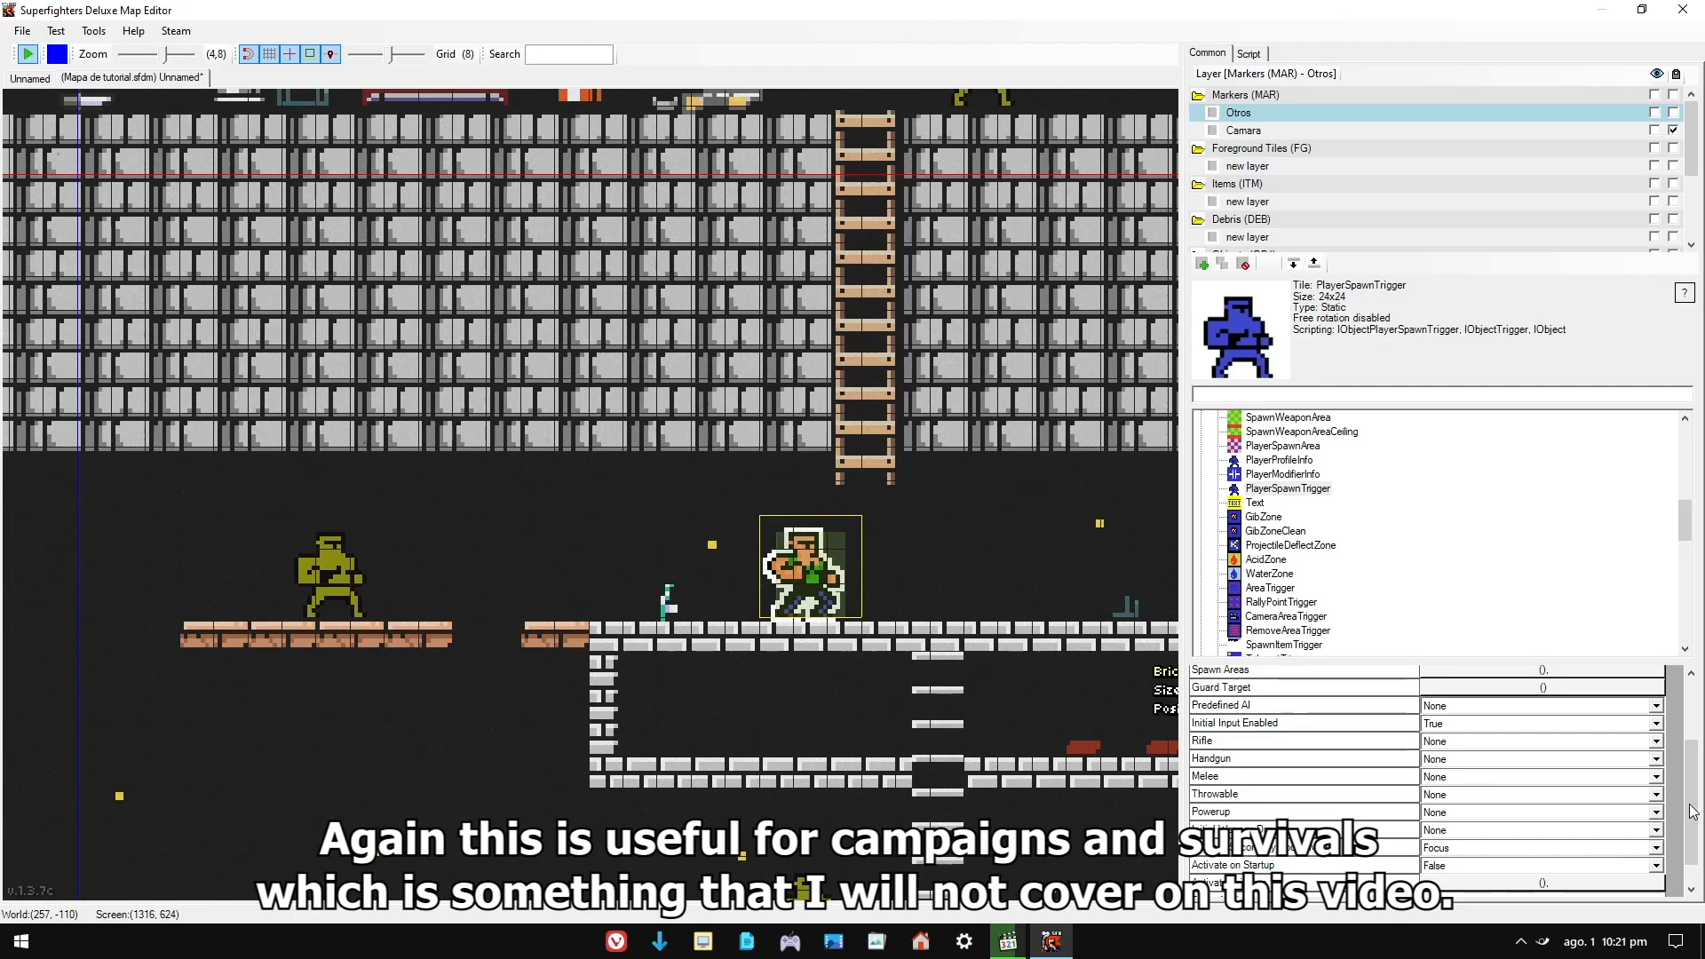
left_click_drag(1692, 810, 1692, 826)
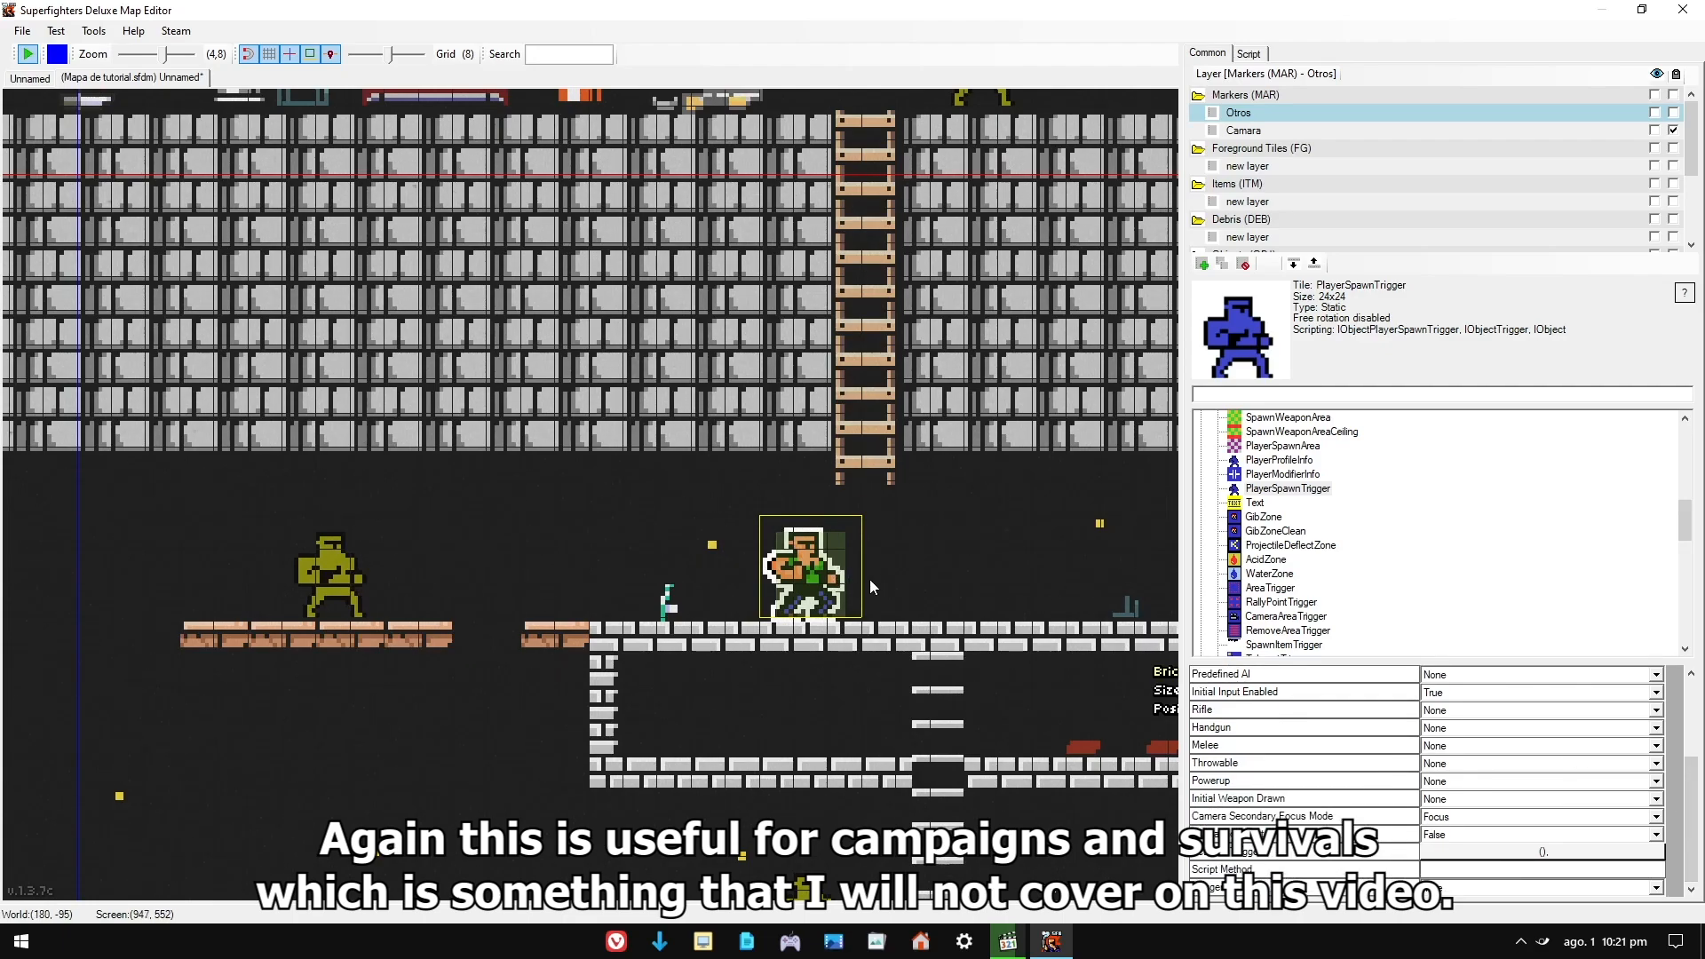
left_click(811, 572)
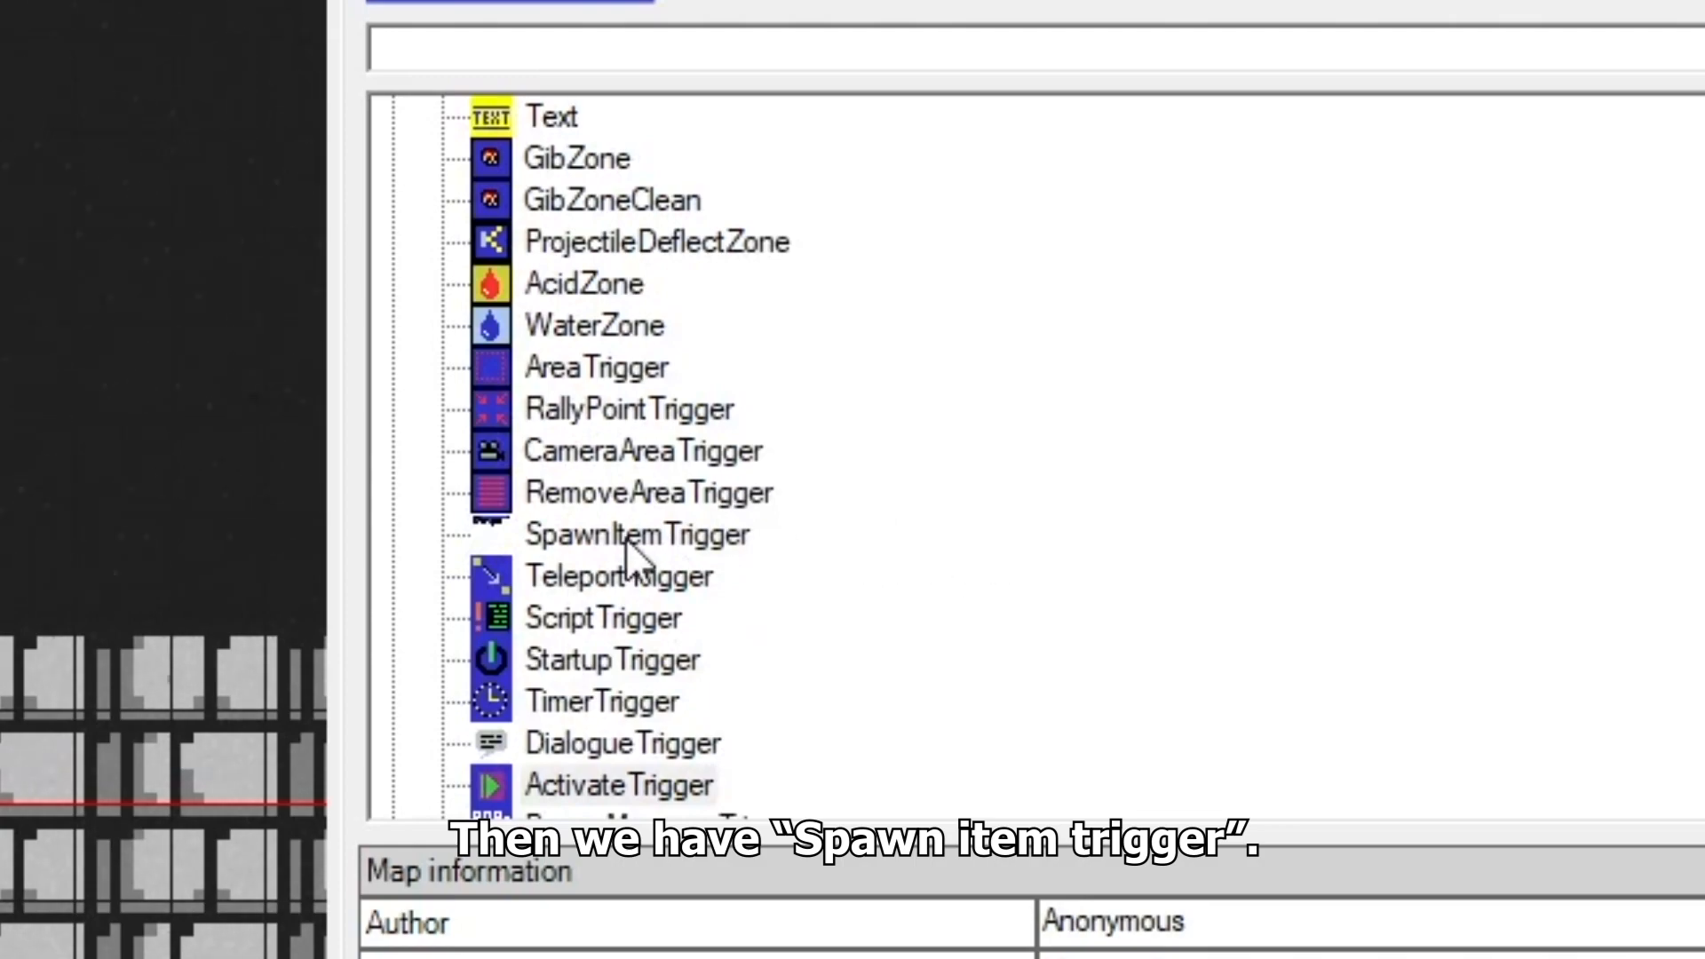
- Place a SpawnItemTrigger and set it down on the stone floor beside the red barrel
left_click(641, 536)
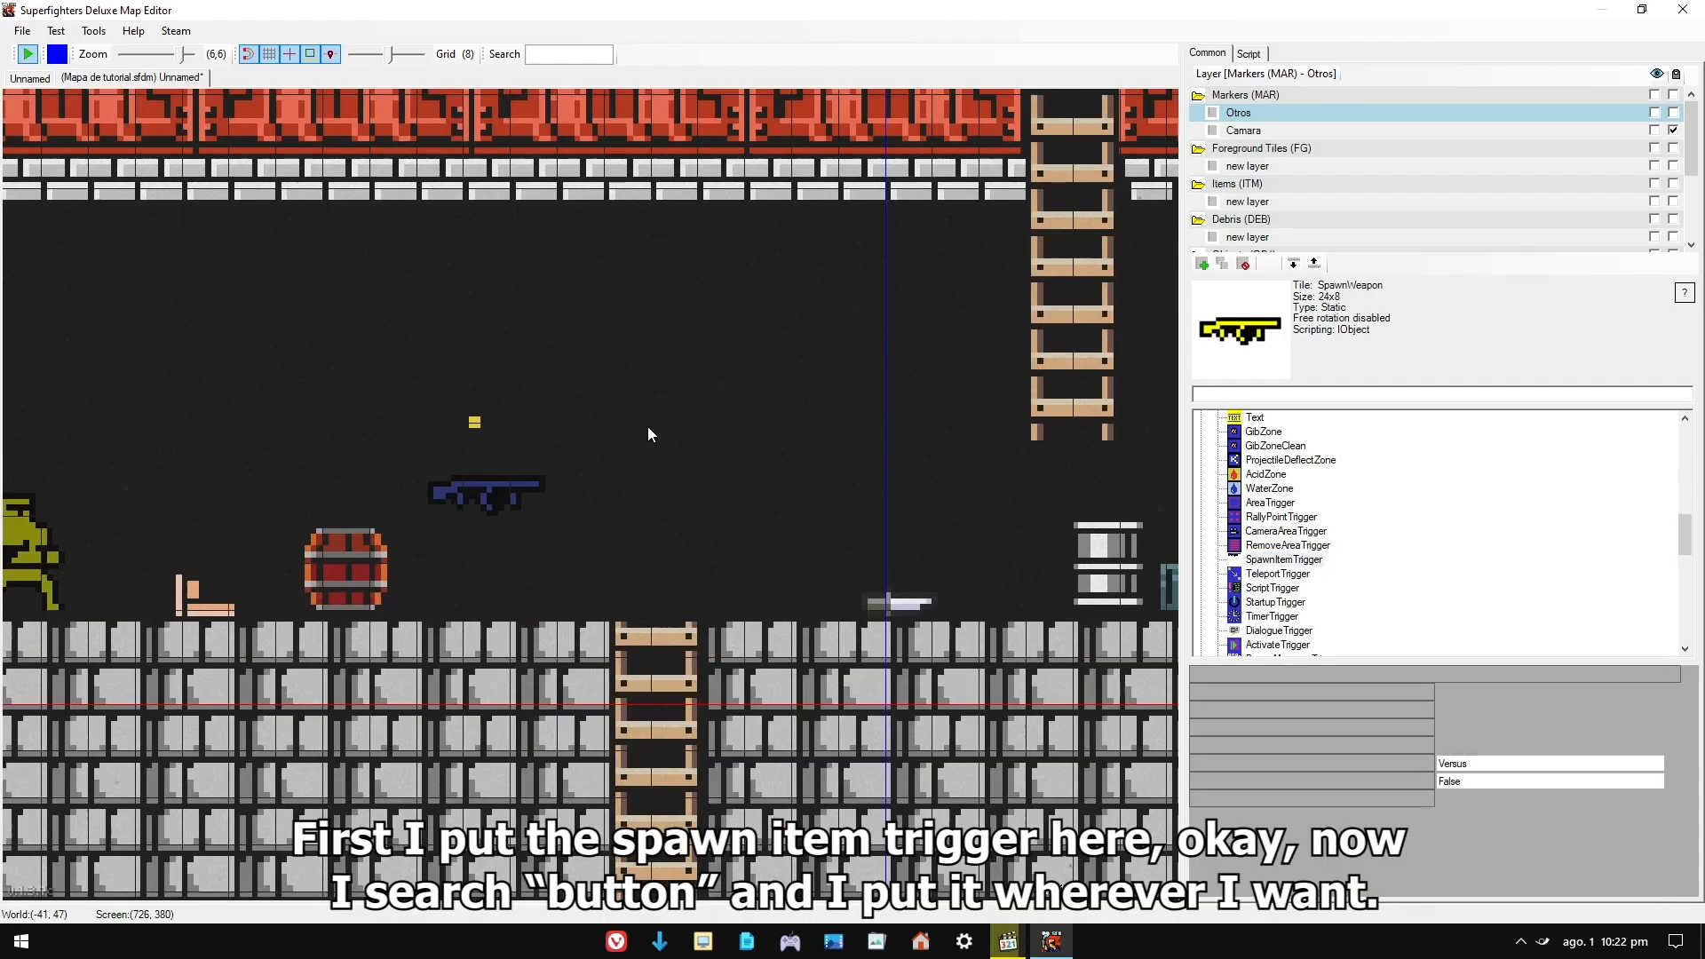
left_click(506, 493)
left_click_drag(507, 493, 507, 586)
left_click(632, 538)
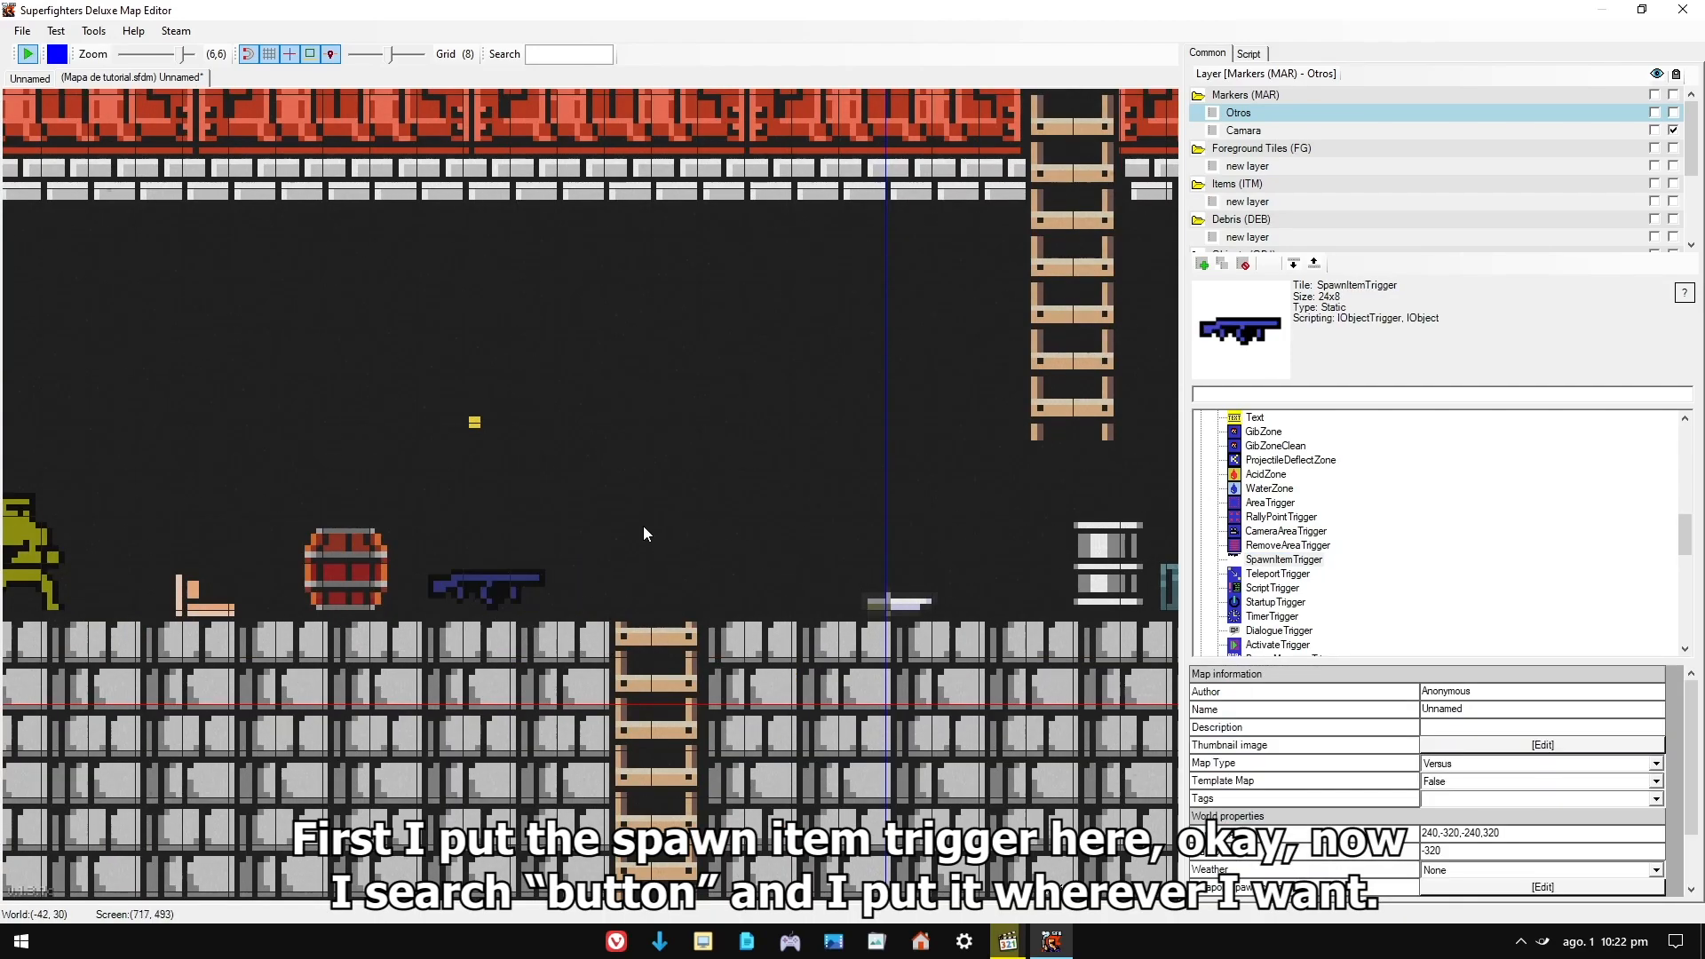
- Search the tiles for "button" and place a Button00 just above the SpawnItemTrigger
left_click(1376, 393)
type("butto")
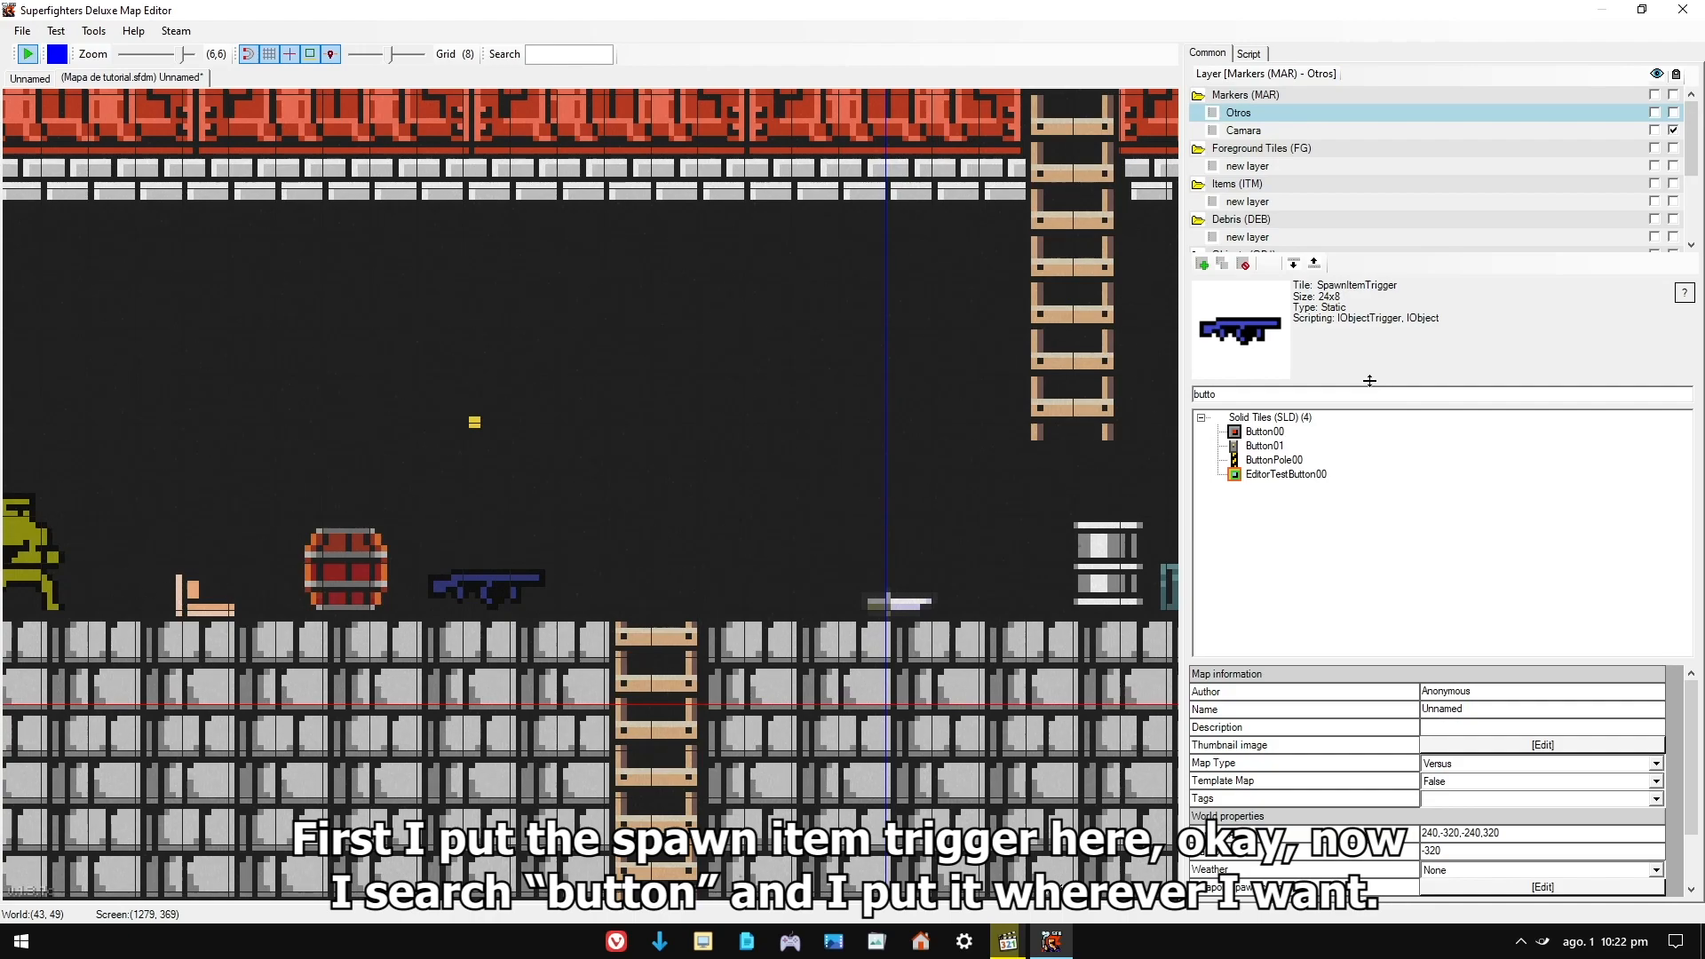
left_click_drag(1264, 432, 515, 543)
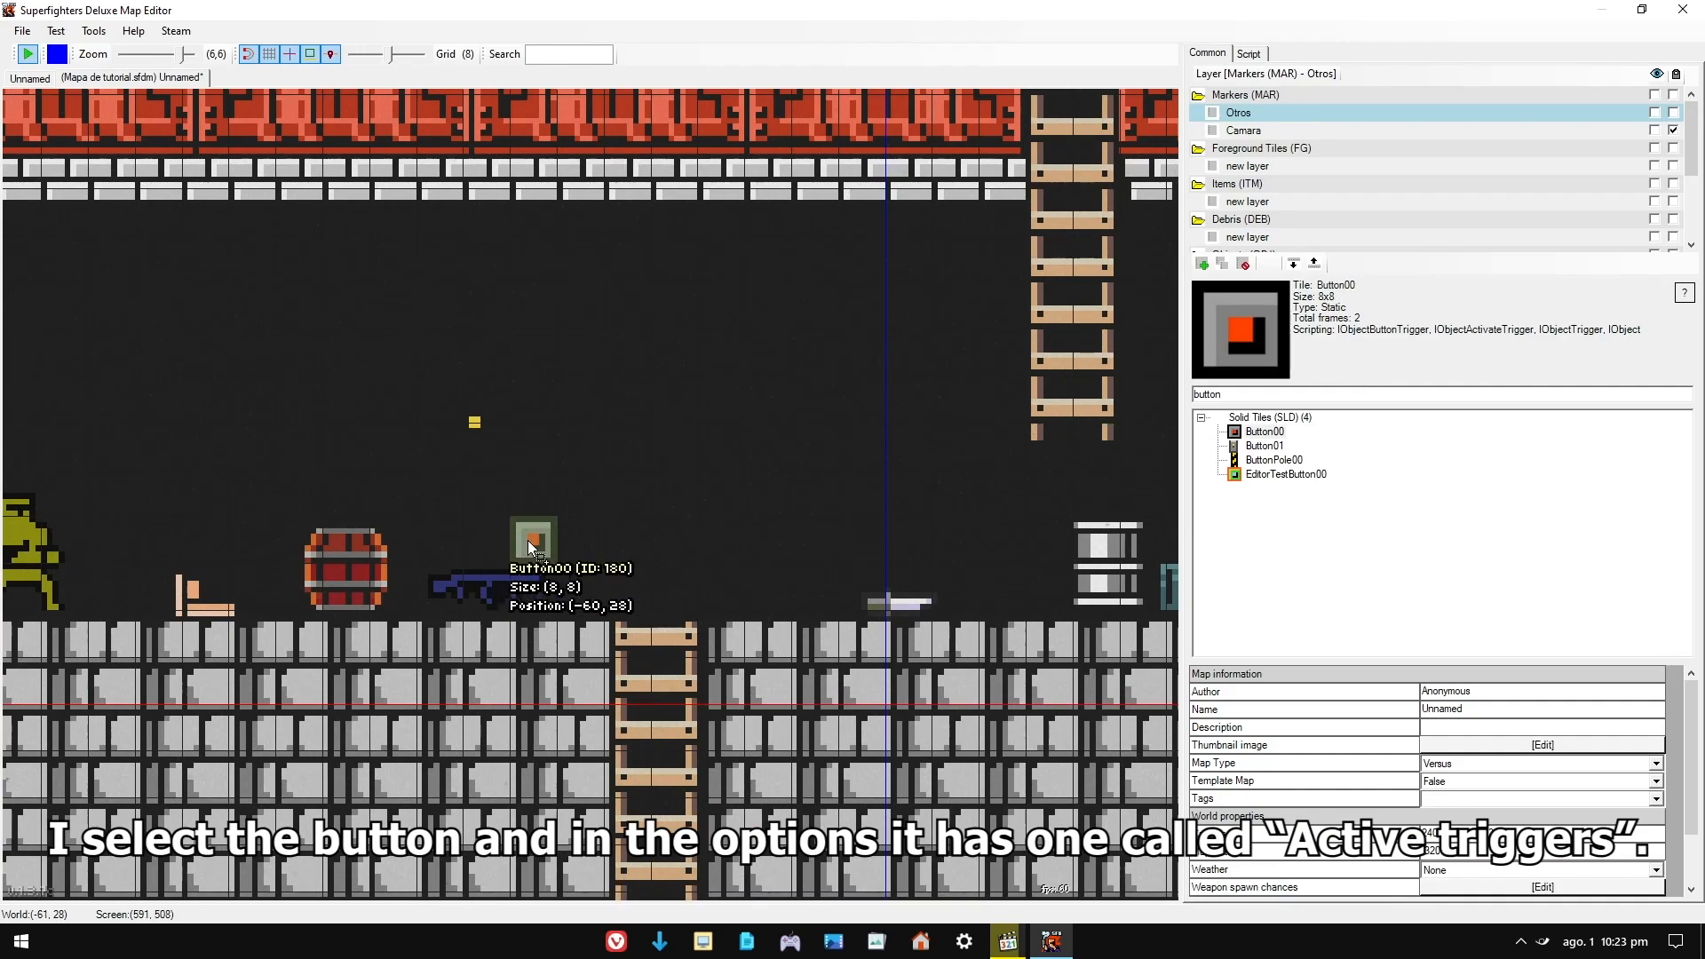
- Link the button's Activate Triggers option to the SpawnItemTrigger
left_click(532, 541)
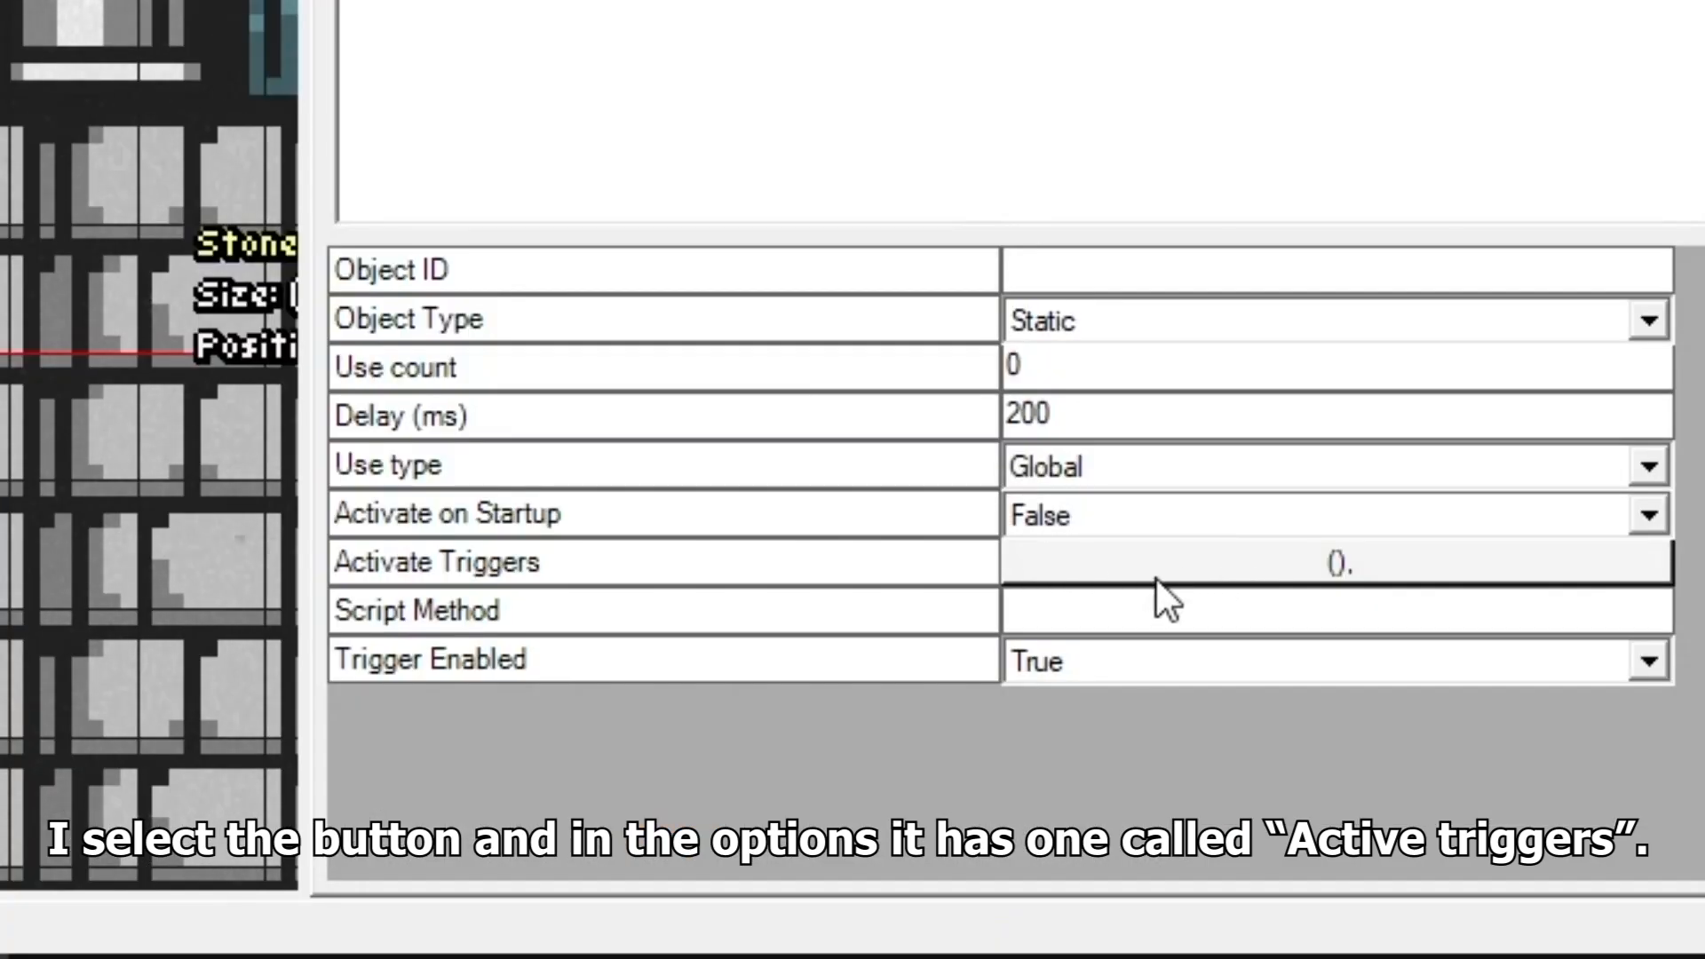
left_click(1498, 781)
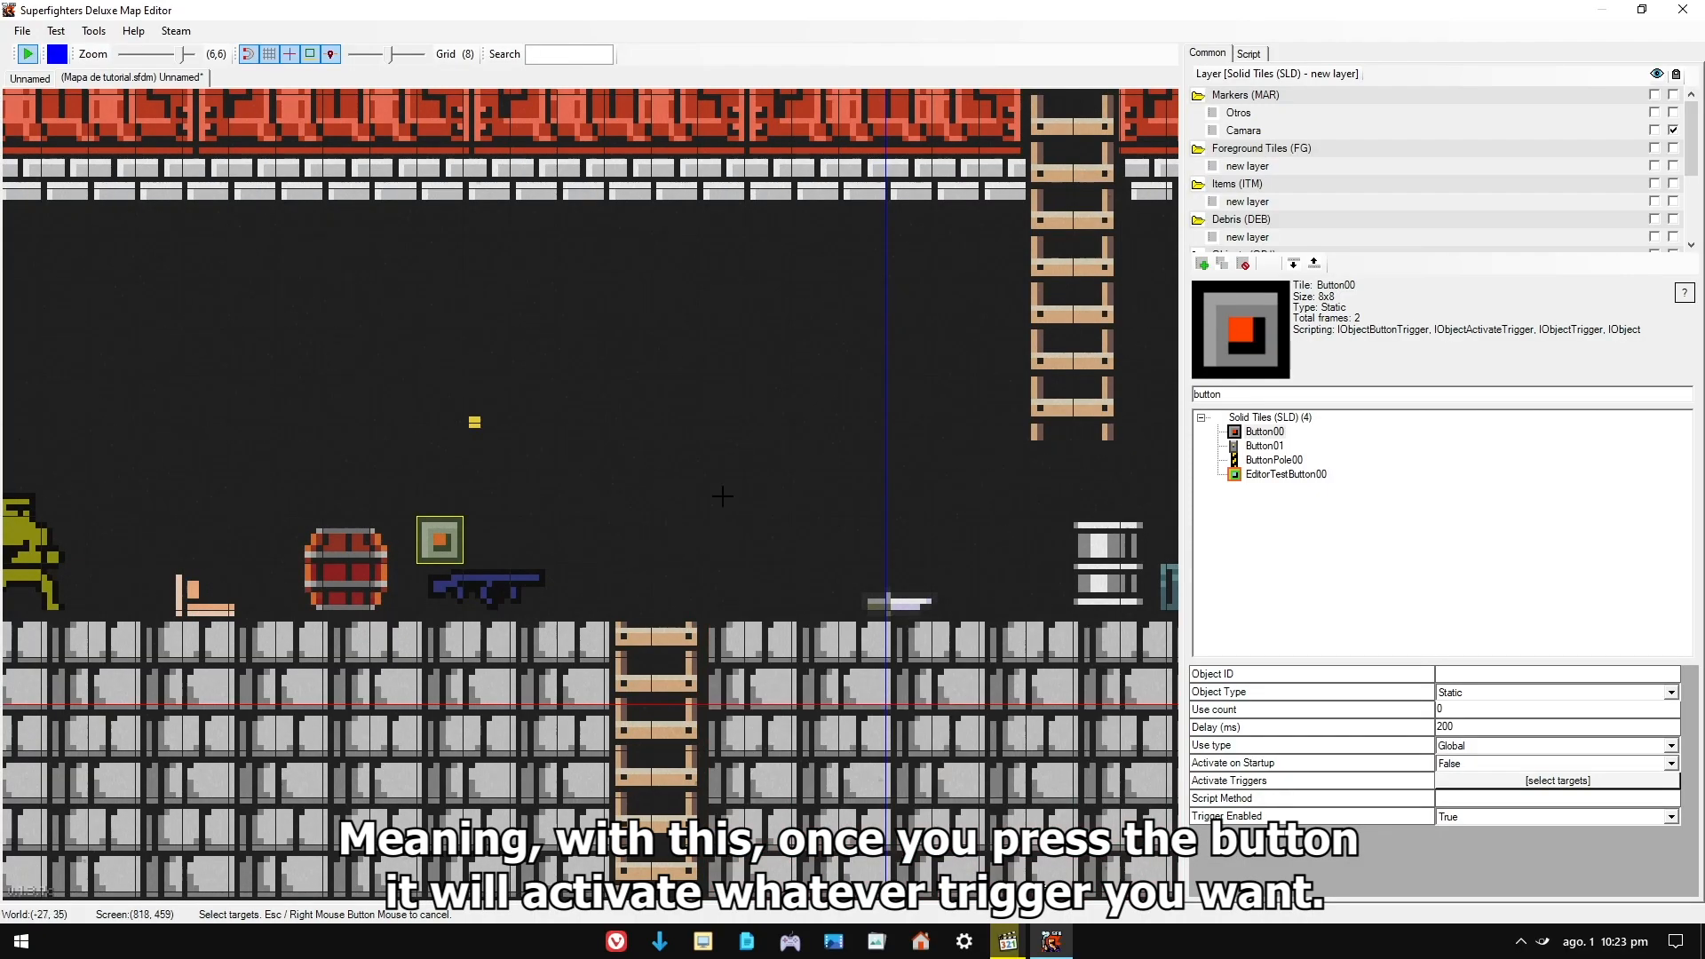
left_click(495, 581)
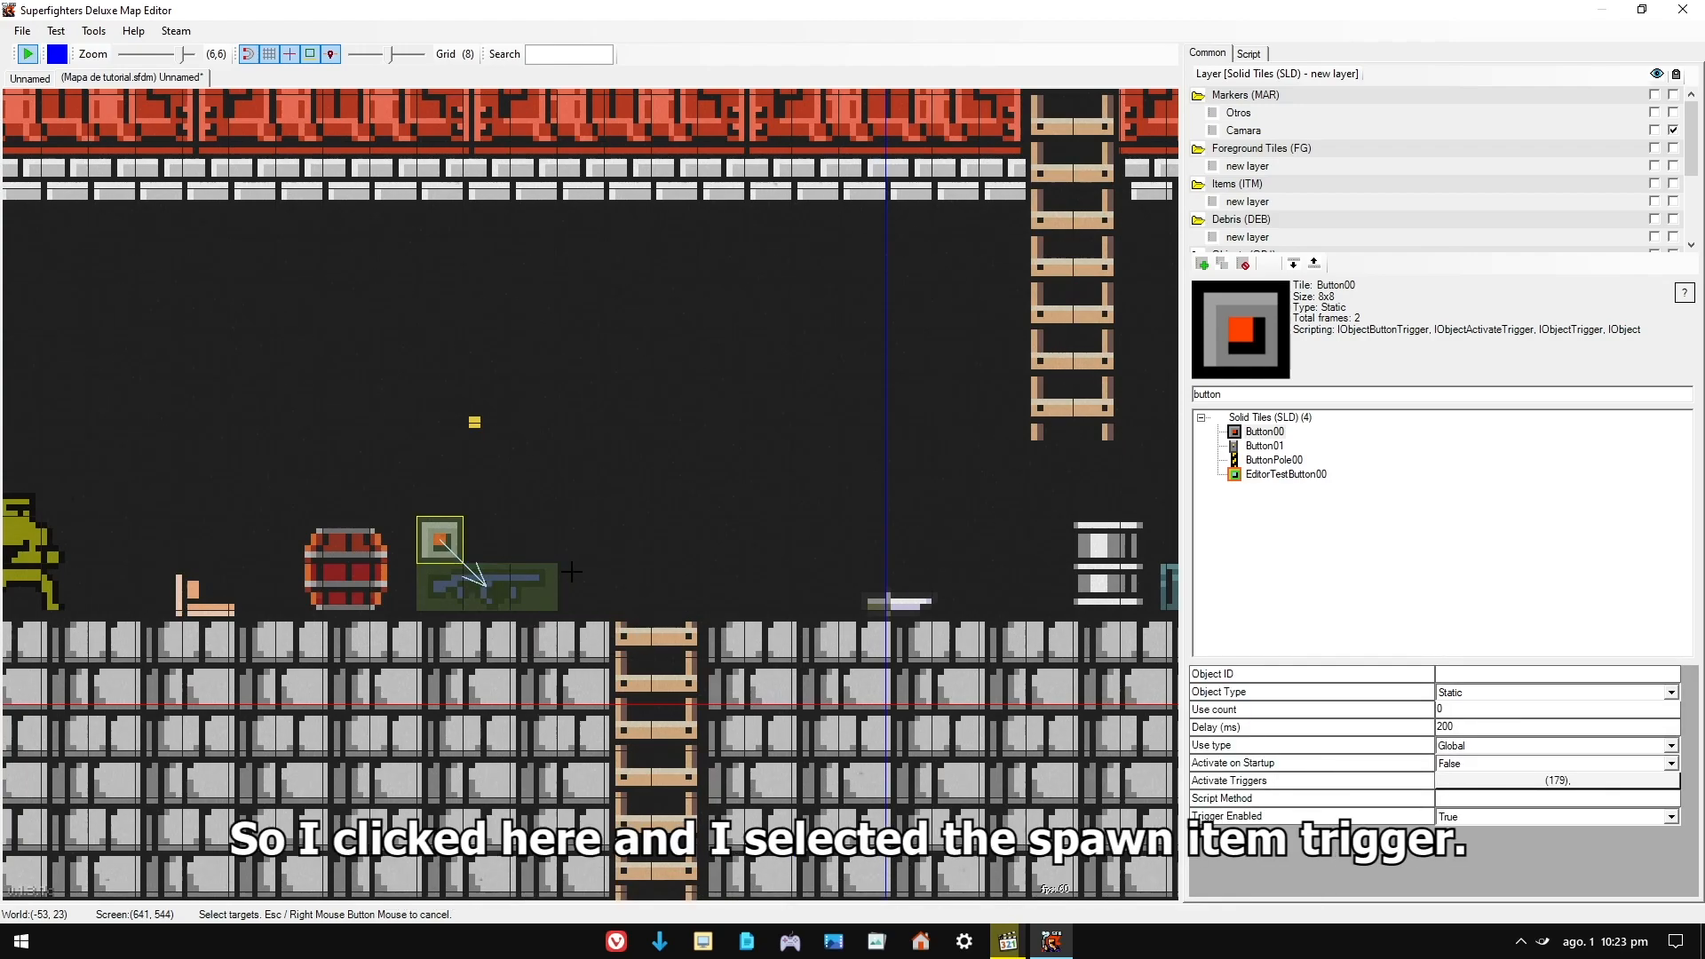
key("Escape")
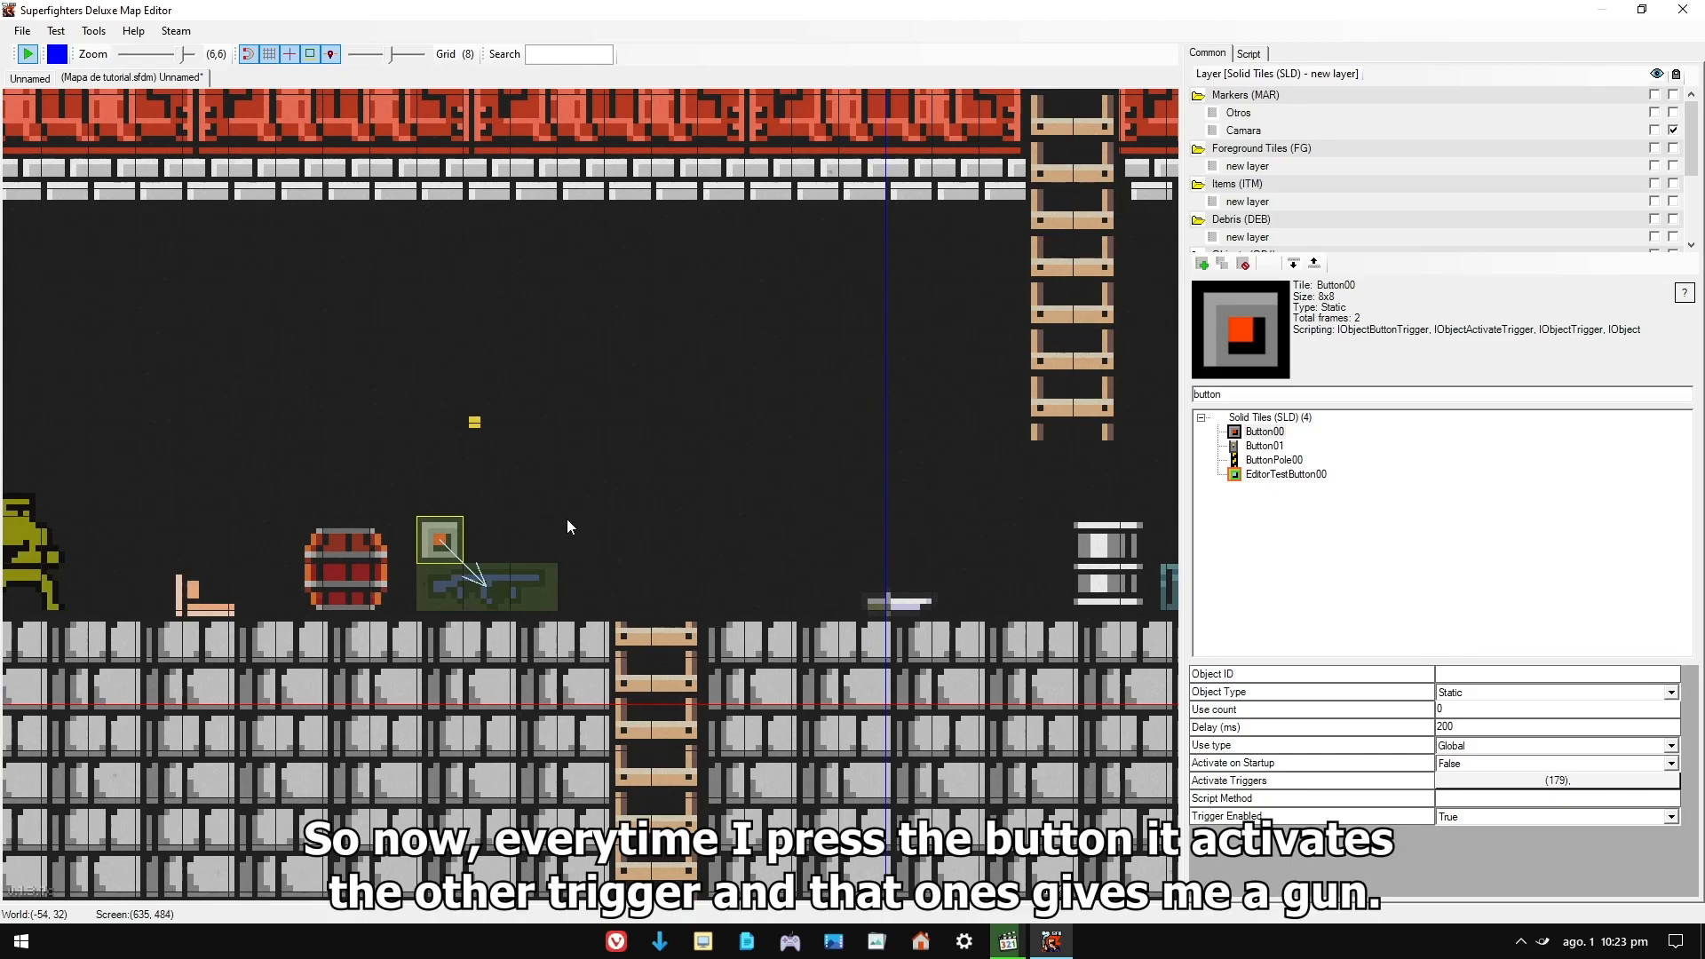
- Run a map test, activate the wall button to spawn items, and draw the baton
key("F5")
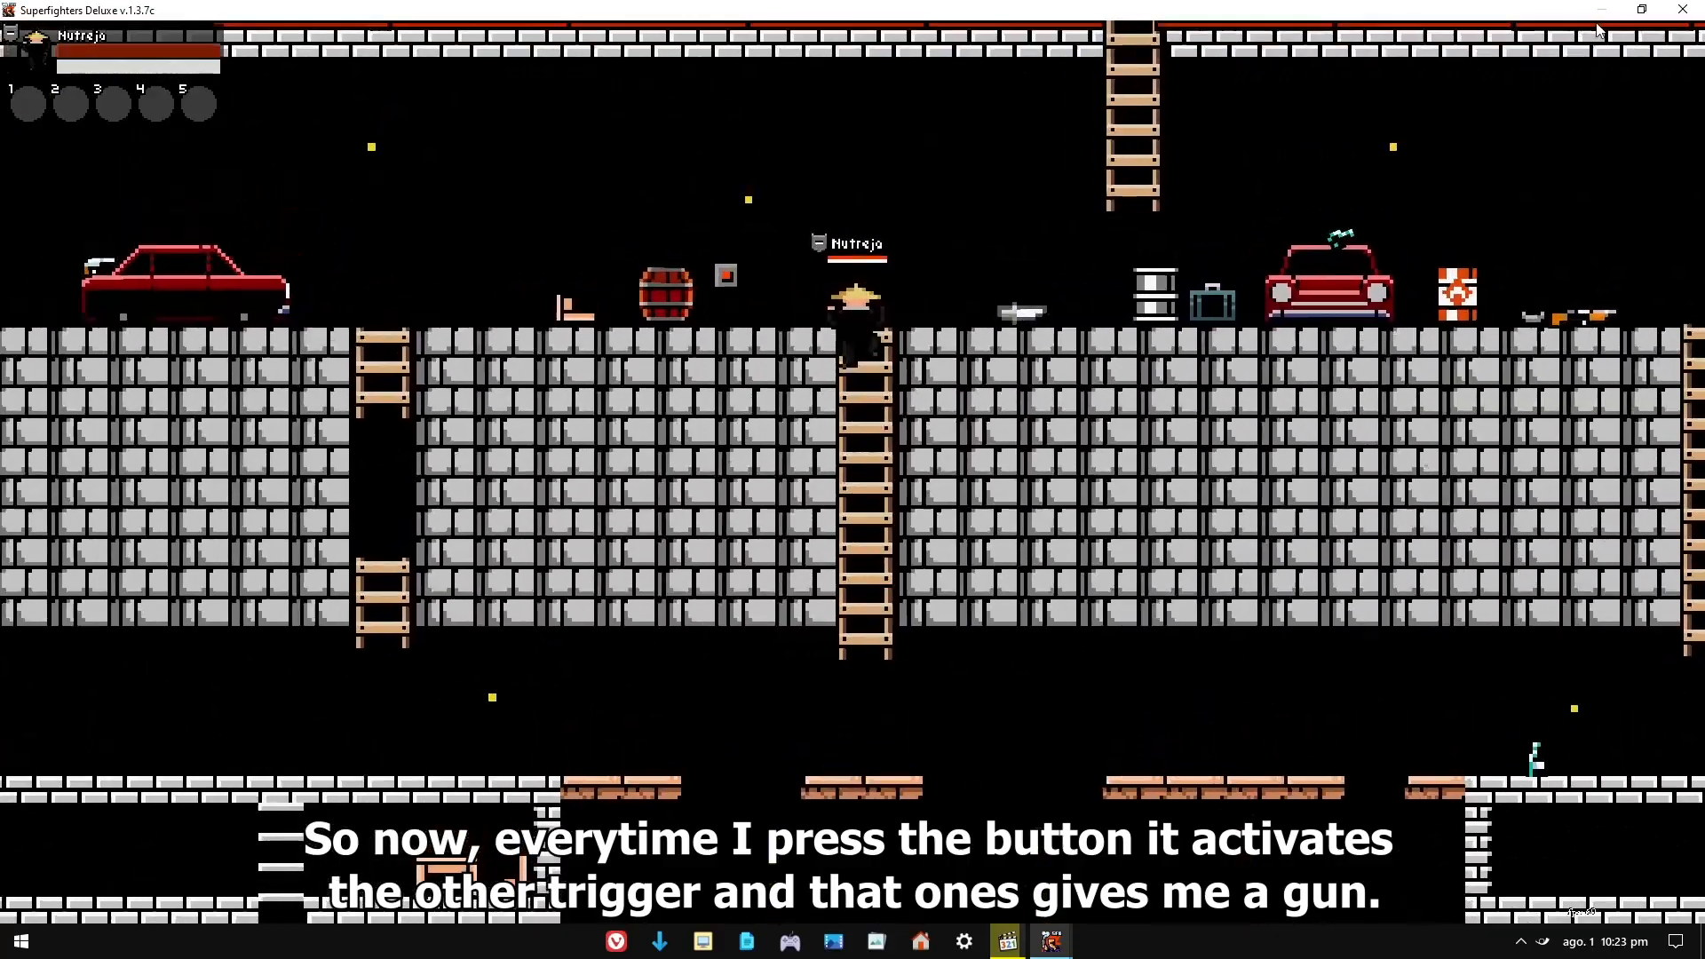
key("Left")
key("f")
key("Right")
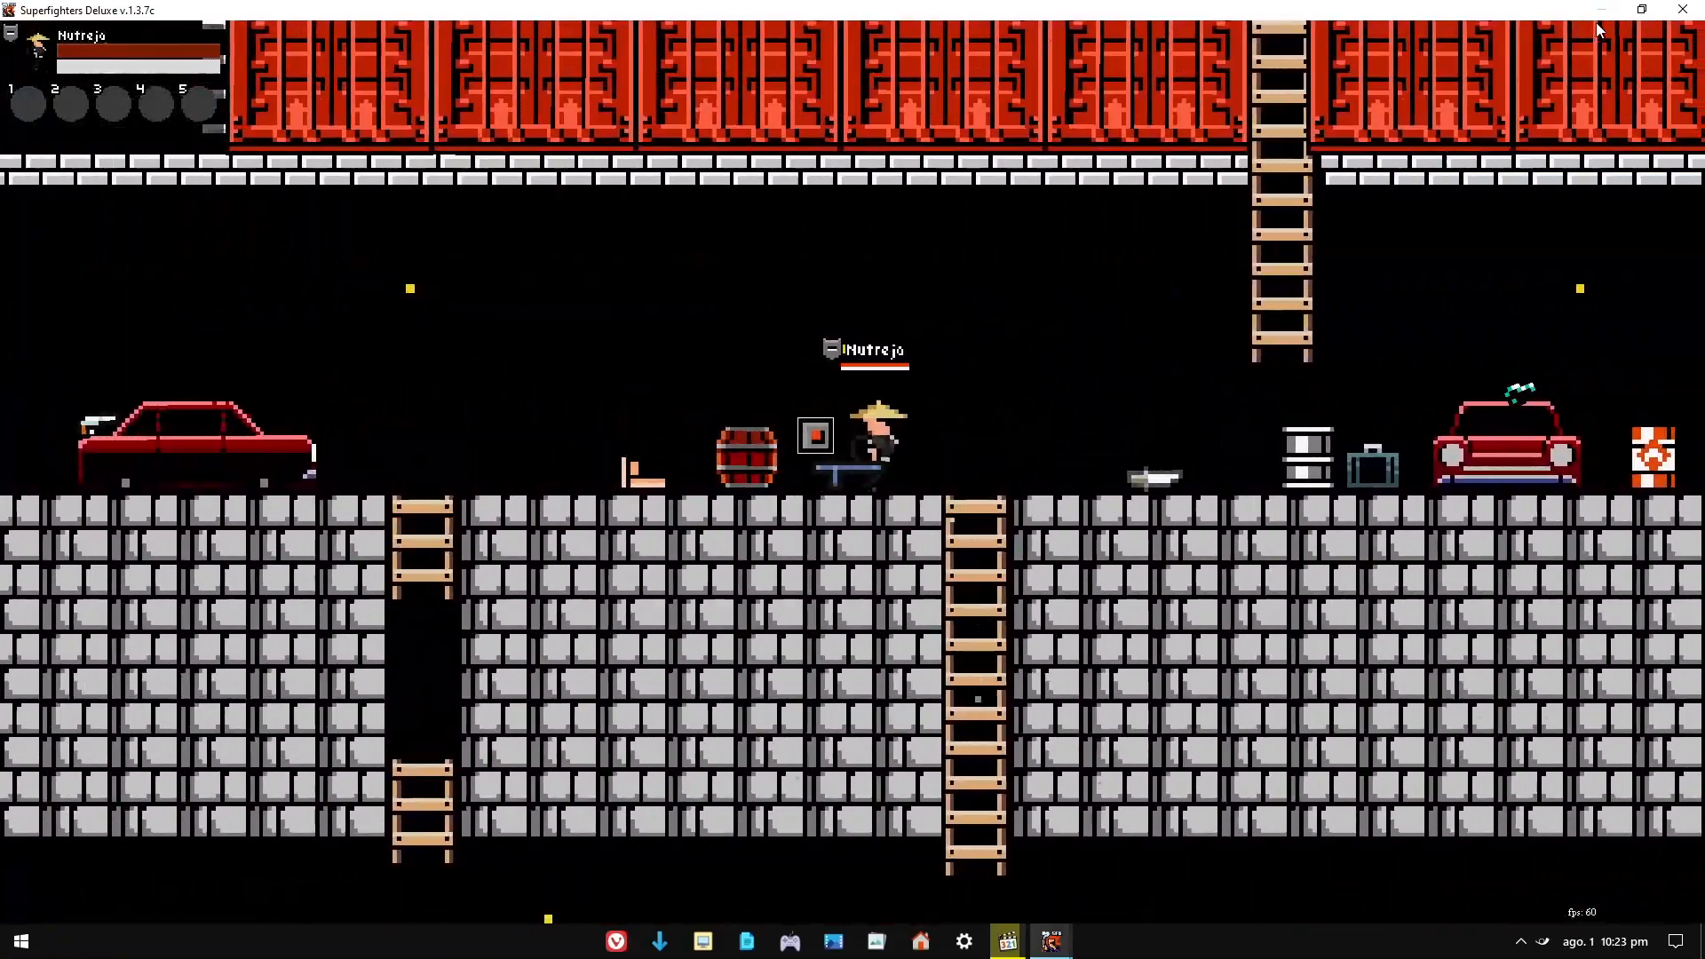
key("Left")
key("f")
key("Right")
key("1")
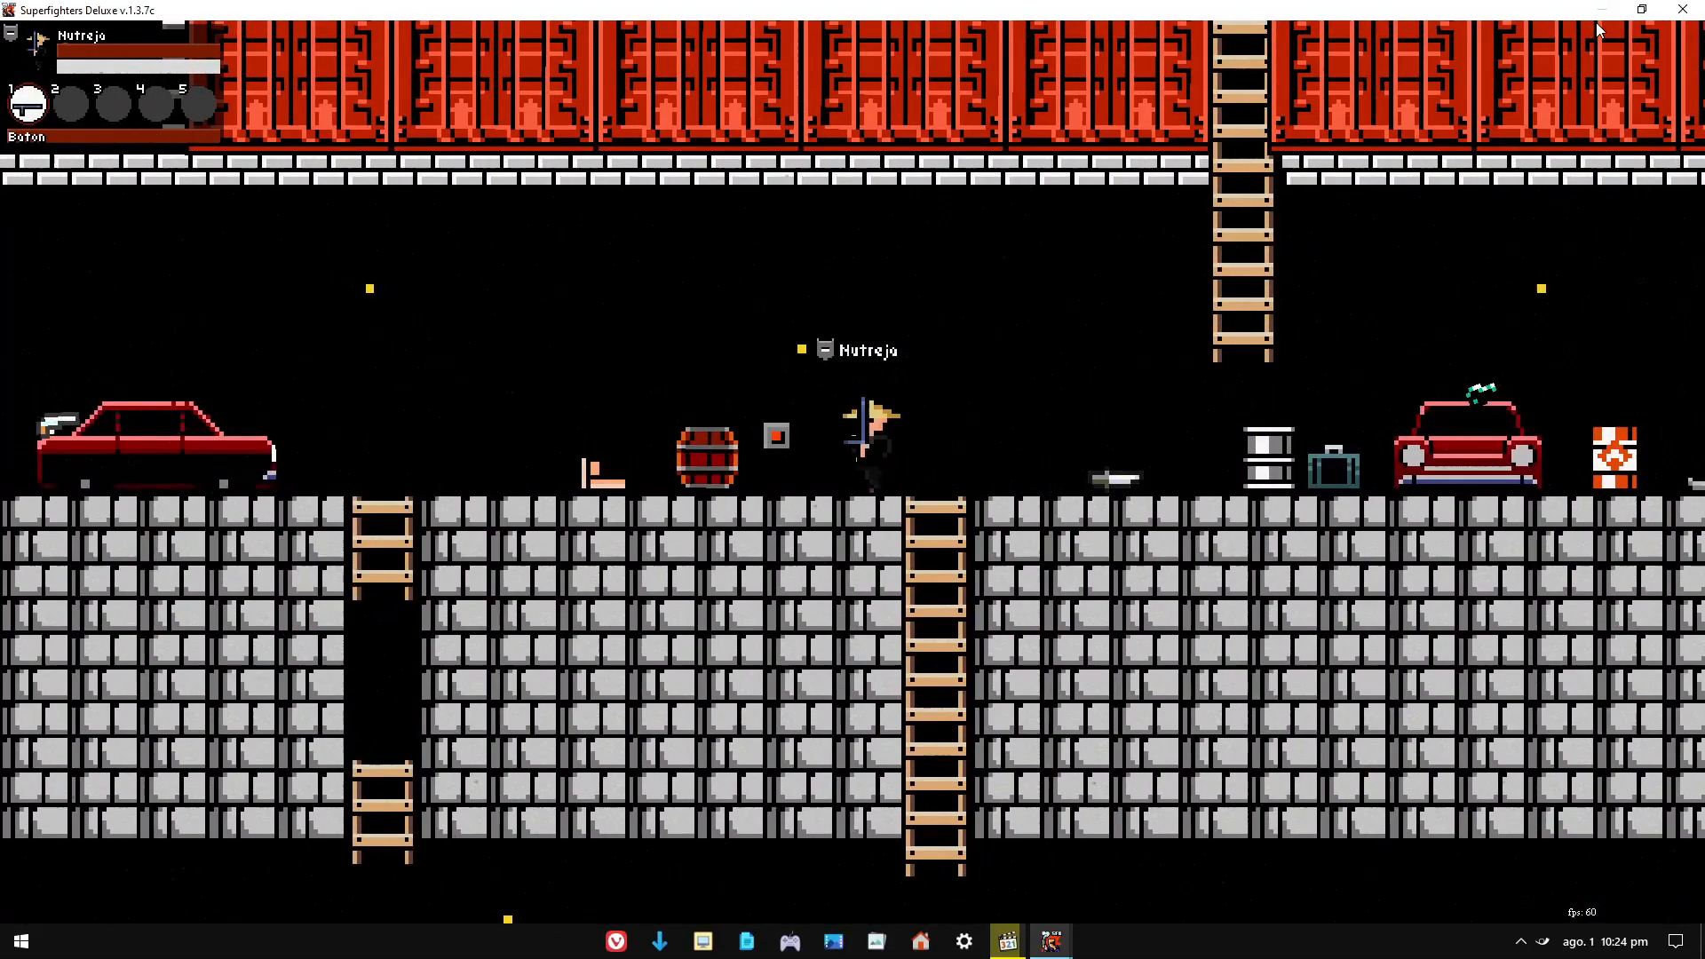
- Keep activating the wall button to spawn more items, pick them up and try an attack
key("Left")
key("f")
key("Right")
key("Left")
key("f")
key("Right")
key("Left")
key("f")
key("Right")
key("Left")
key("f")
key("f")
key("f")
key("f")
key("f")
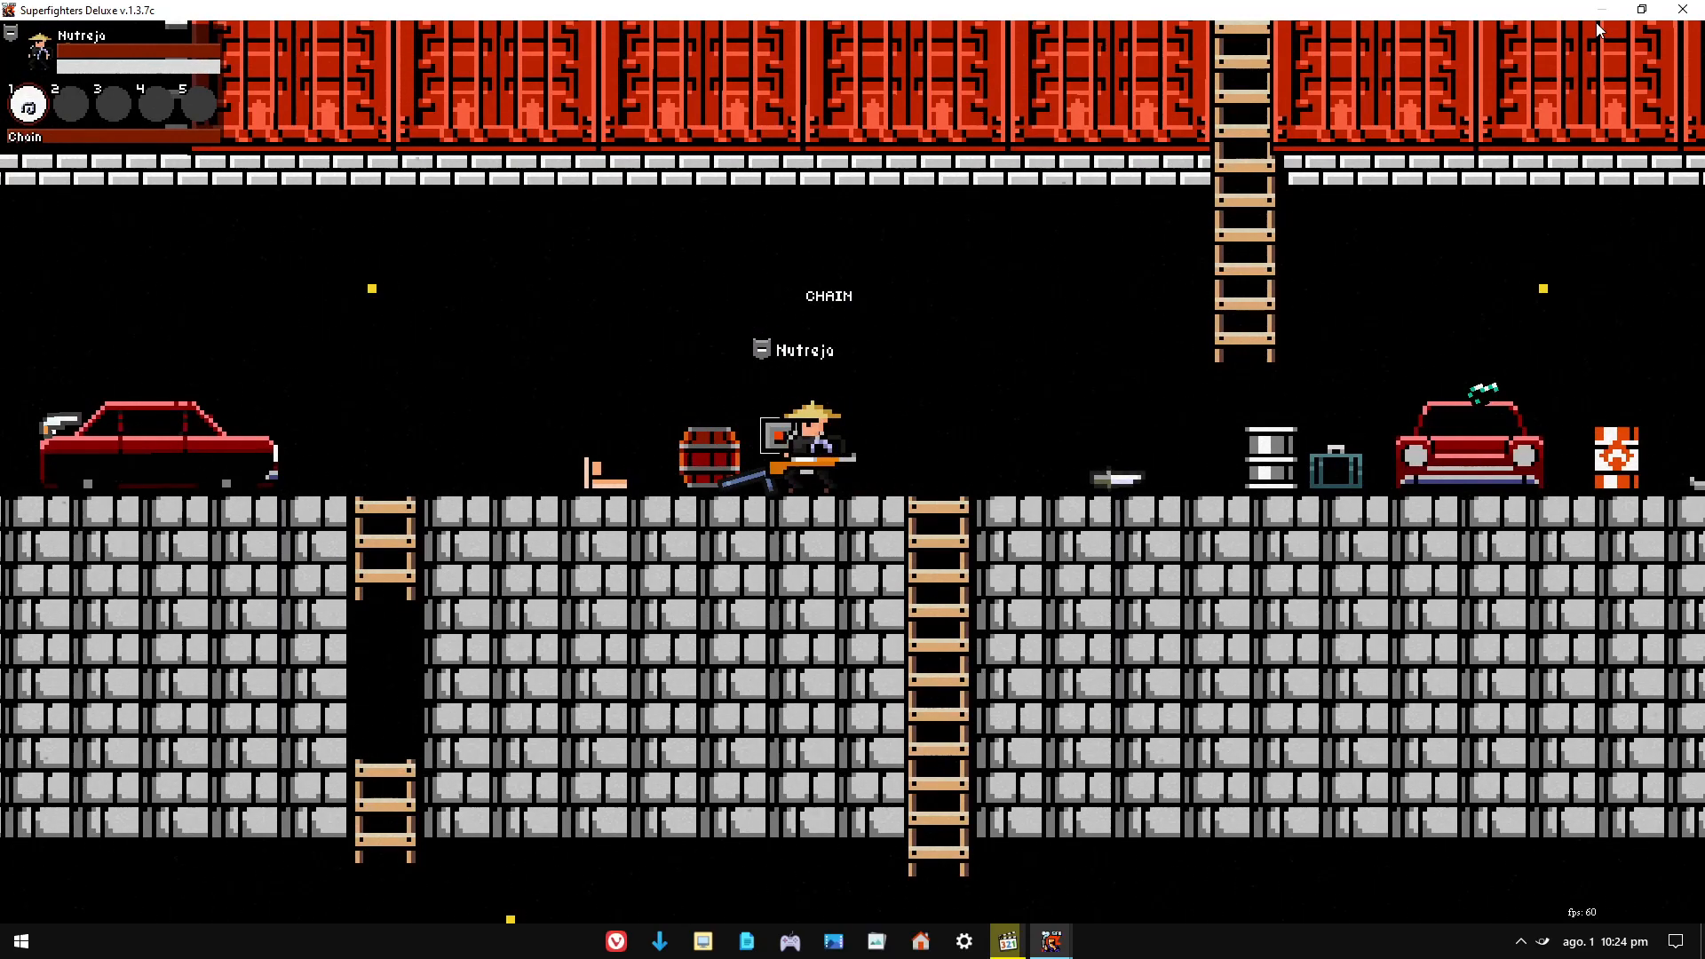
key("Up")
key("Left")
key("a")
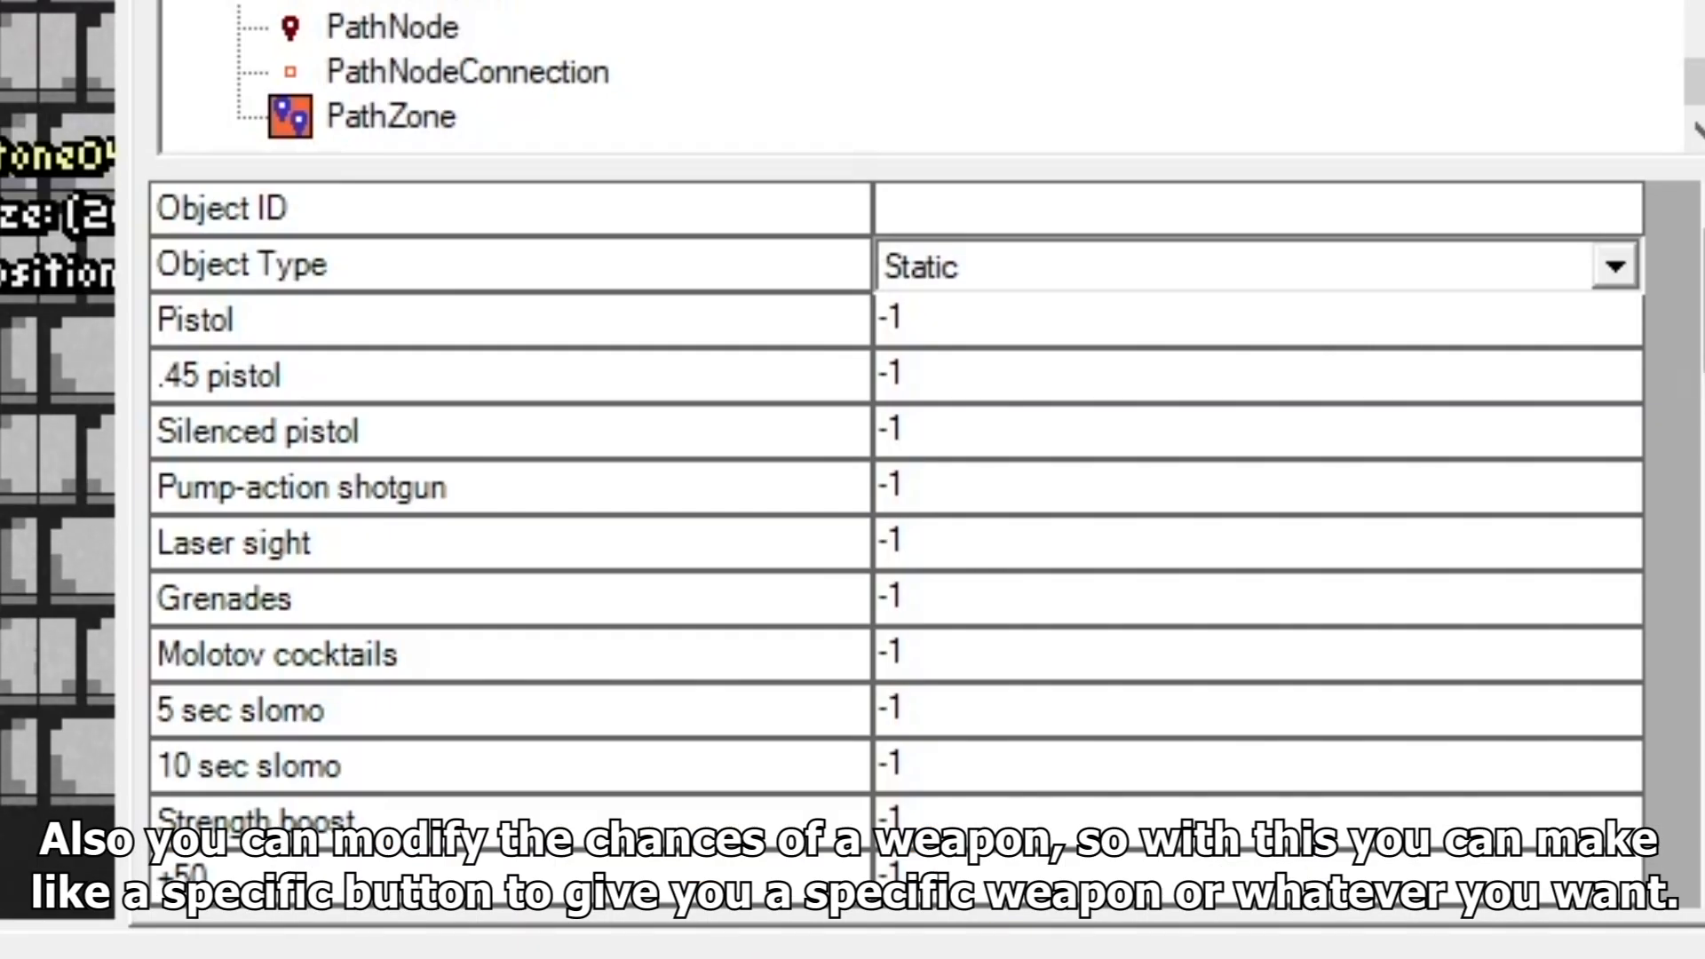
- Review the SpawnItemTrigger's spawn-chance settings for individual weapons and items
scroll(897, 544, "down", 1)
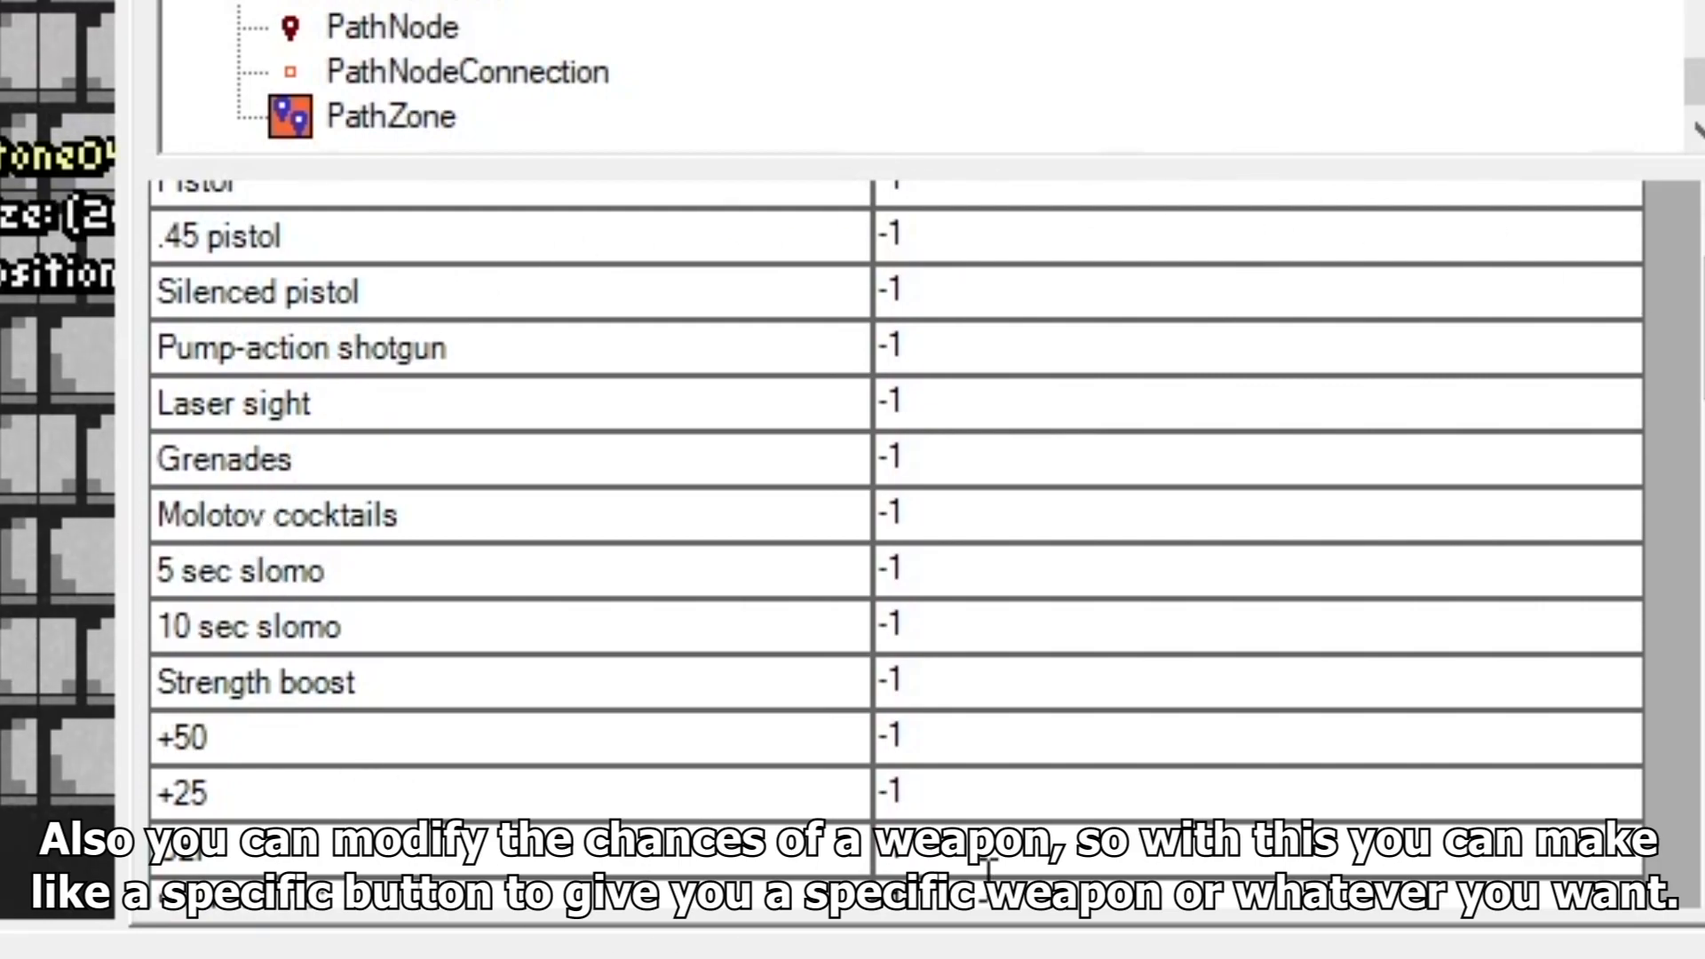
scroll(983, 312, "down", 5)
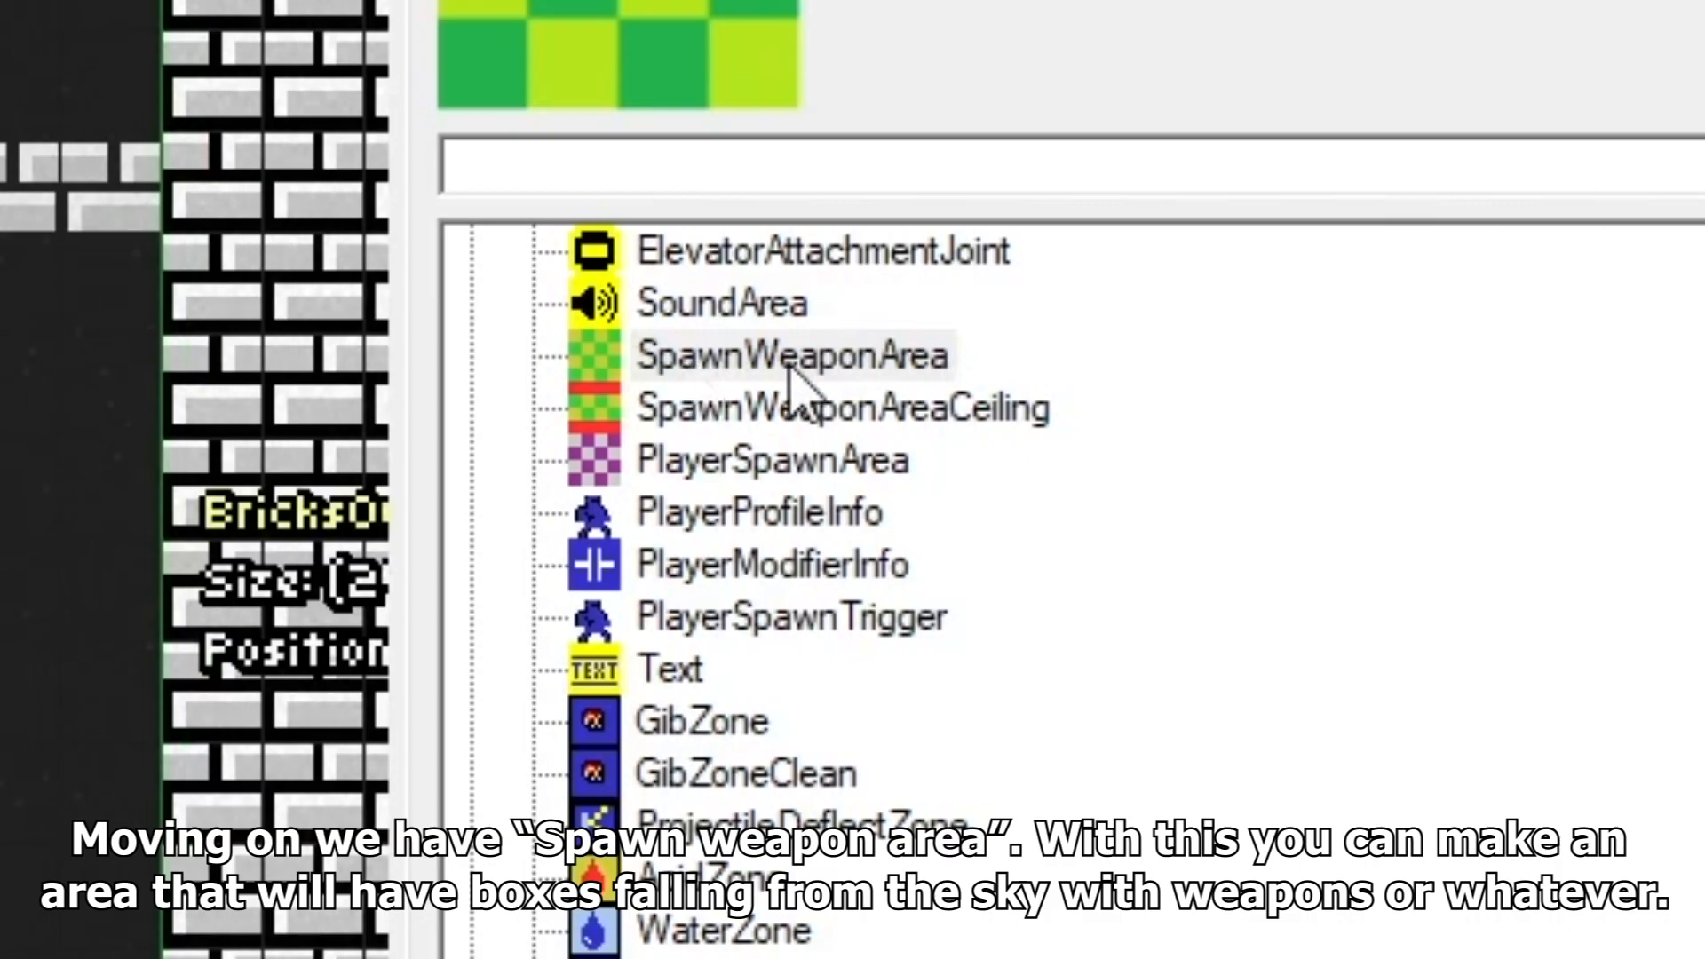
- Place a SpawnWeaponArea on top of the red containers beyond the foot of the bridge stairs and widen it
left_click(770, 371)
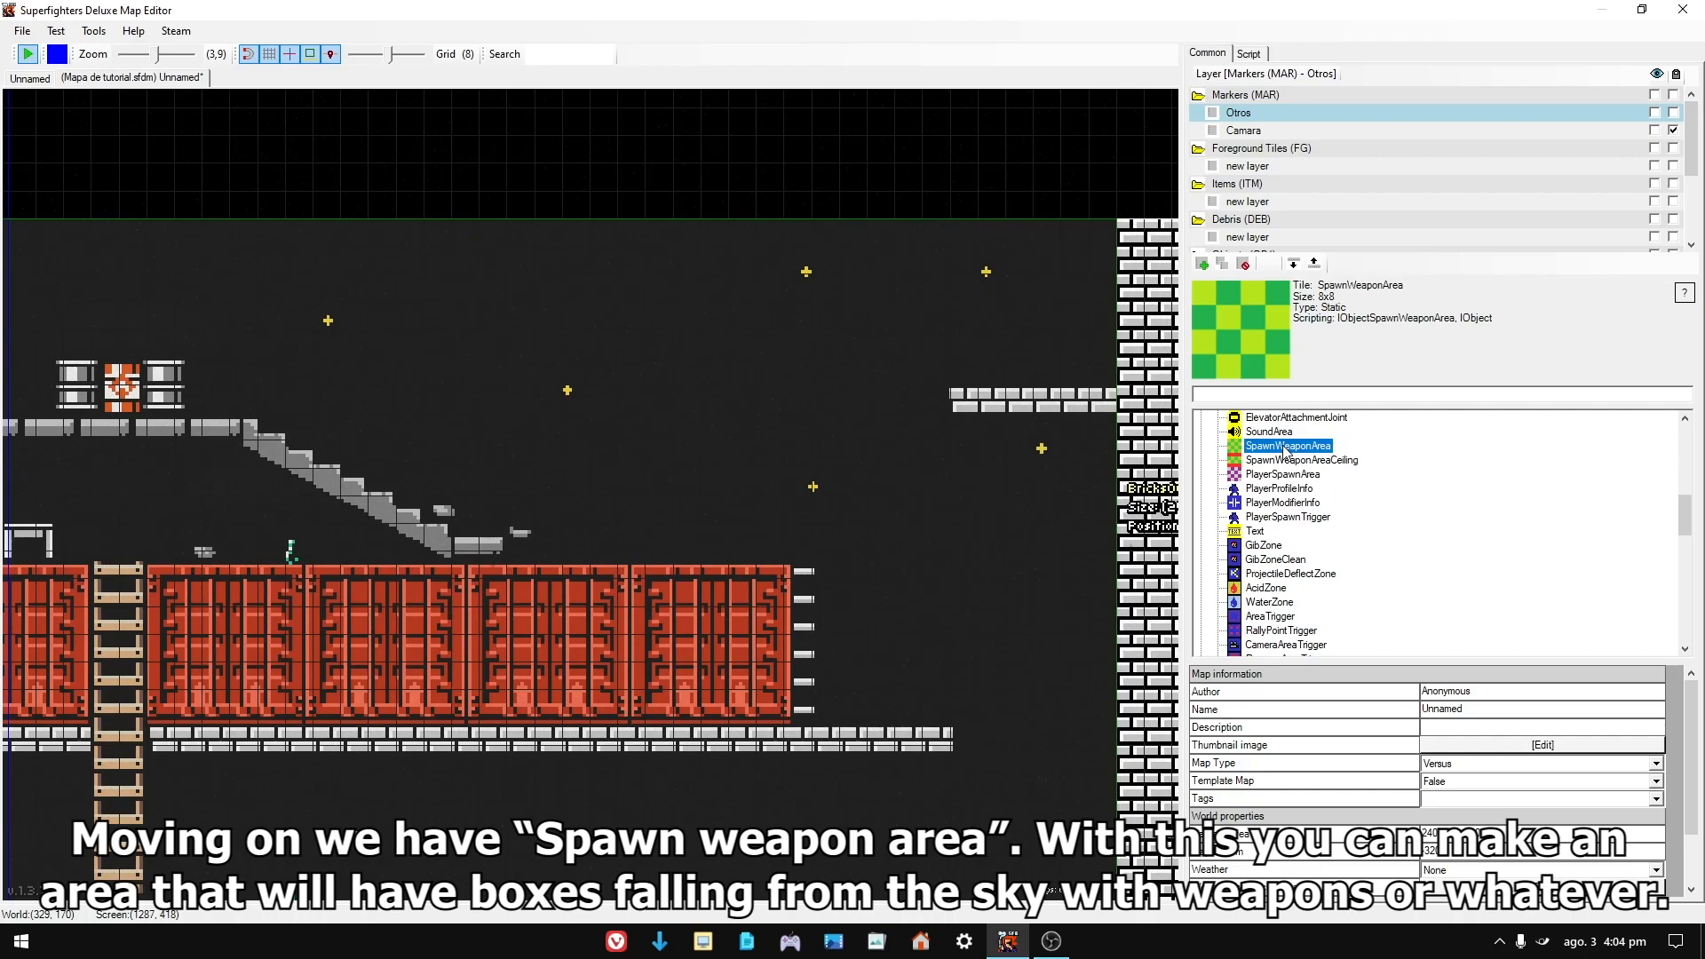
left_click(575, 537)
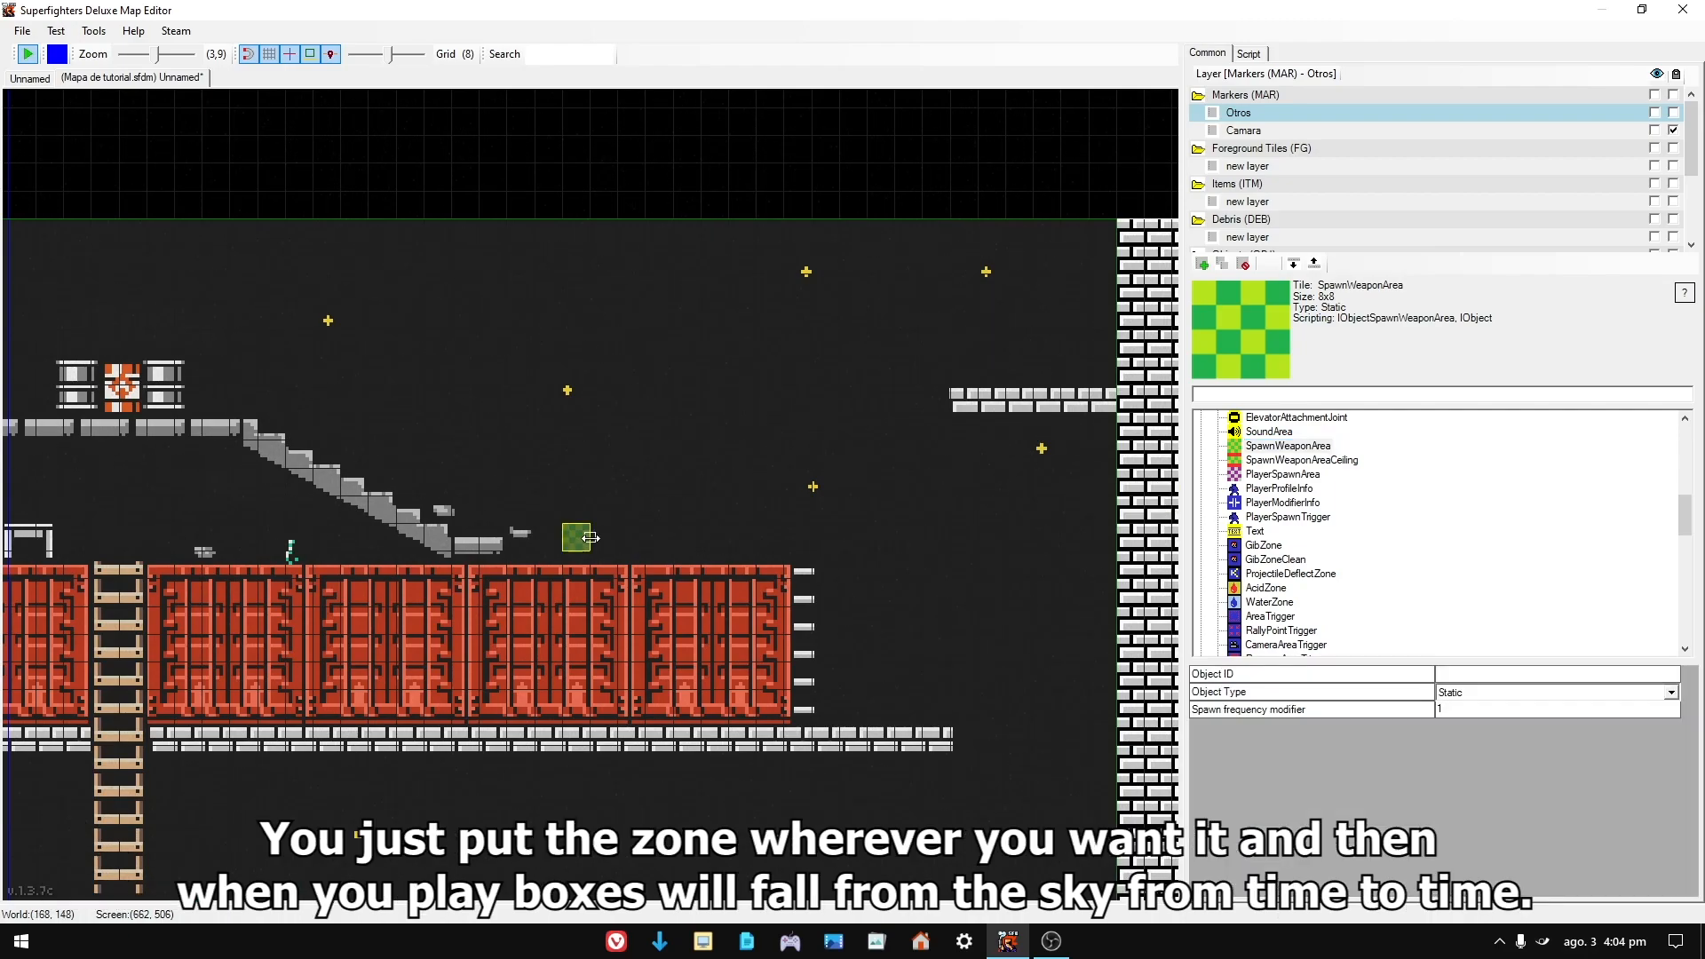
left_click_drag(588, 538, 675, 538)
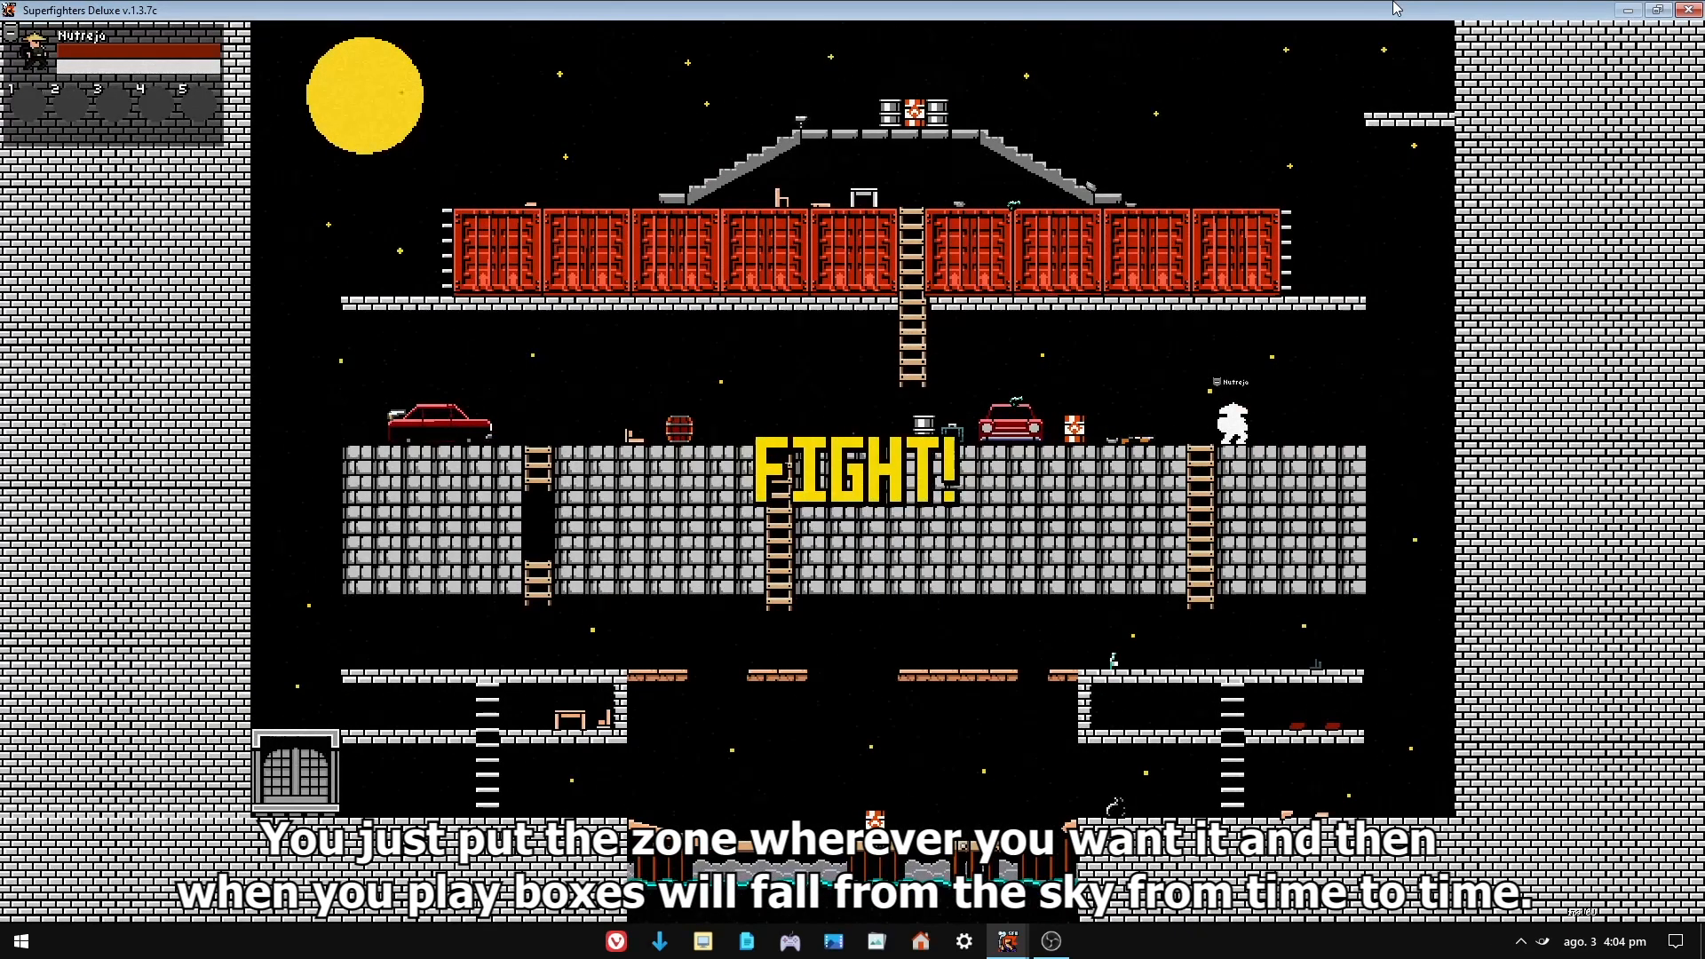
- Test the SpawnWeaponArea in a map test while moving back and forth on the stone level below it
key("Right")
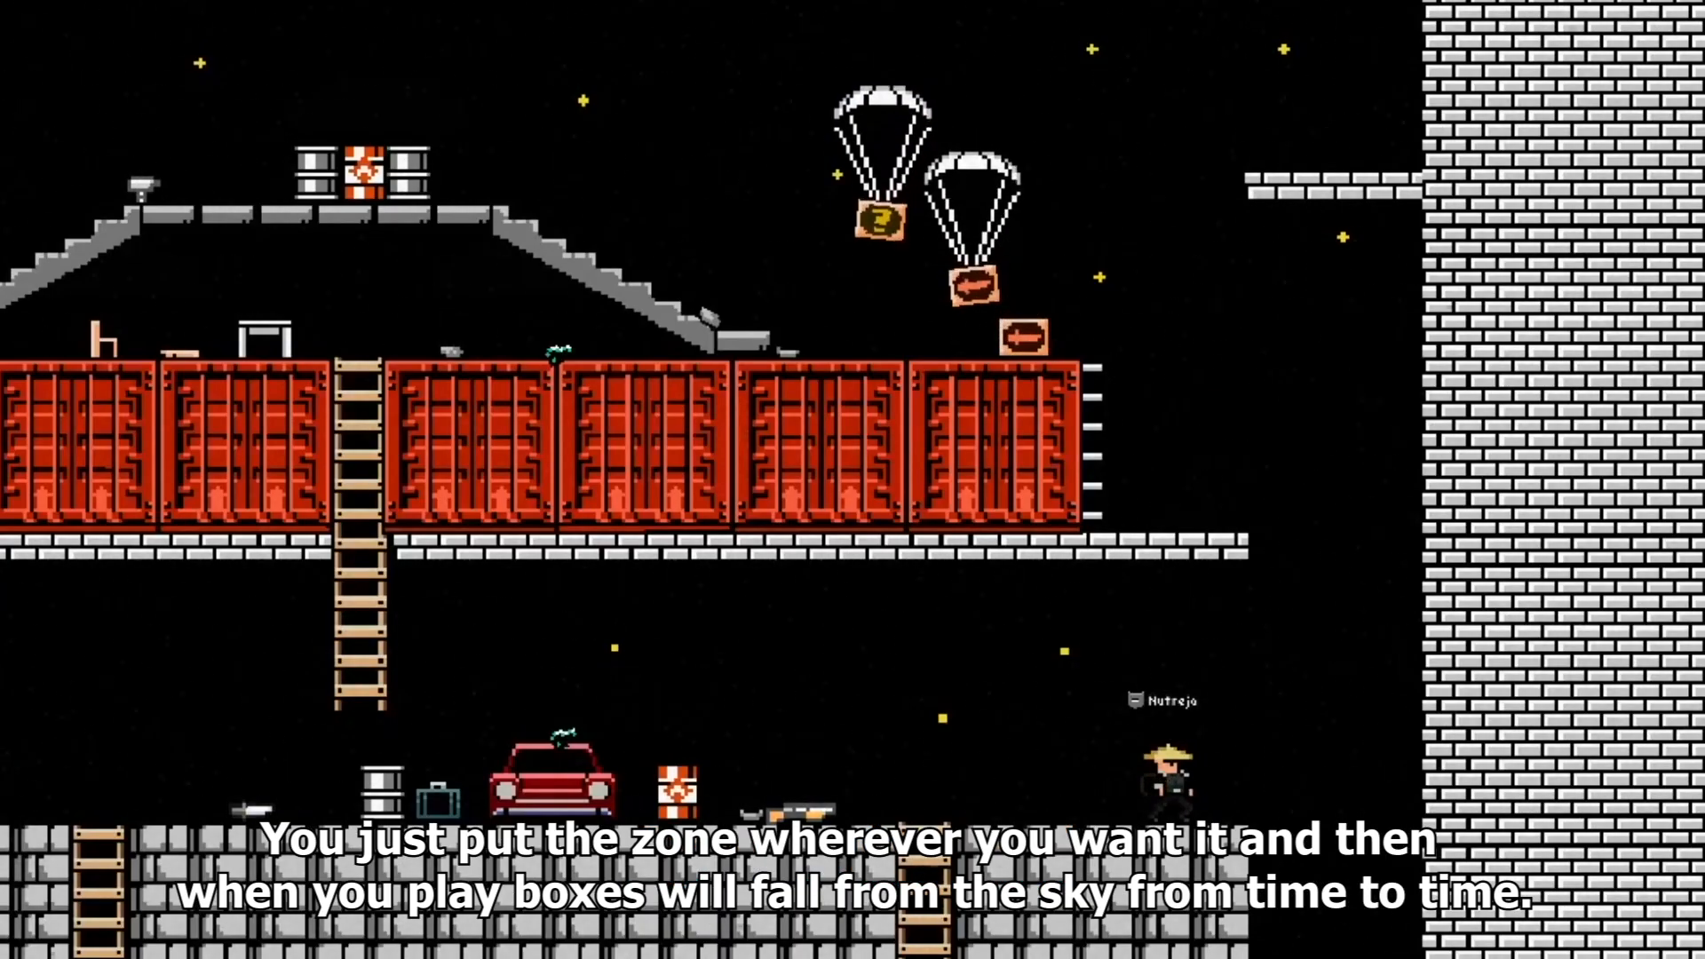
key("Left")
key("Right")
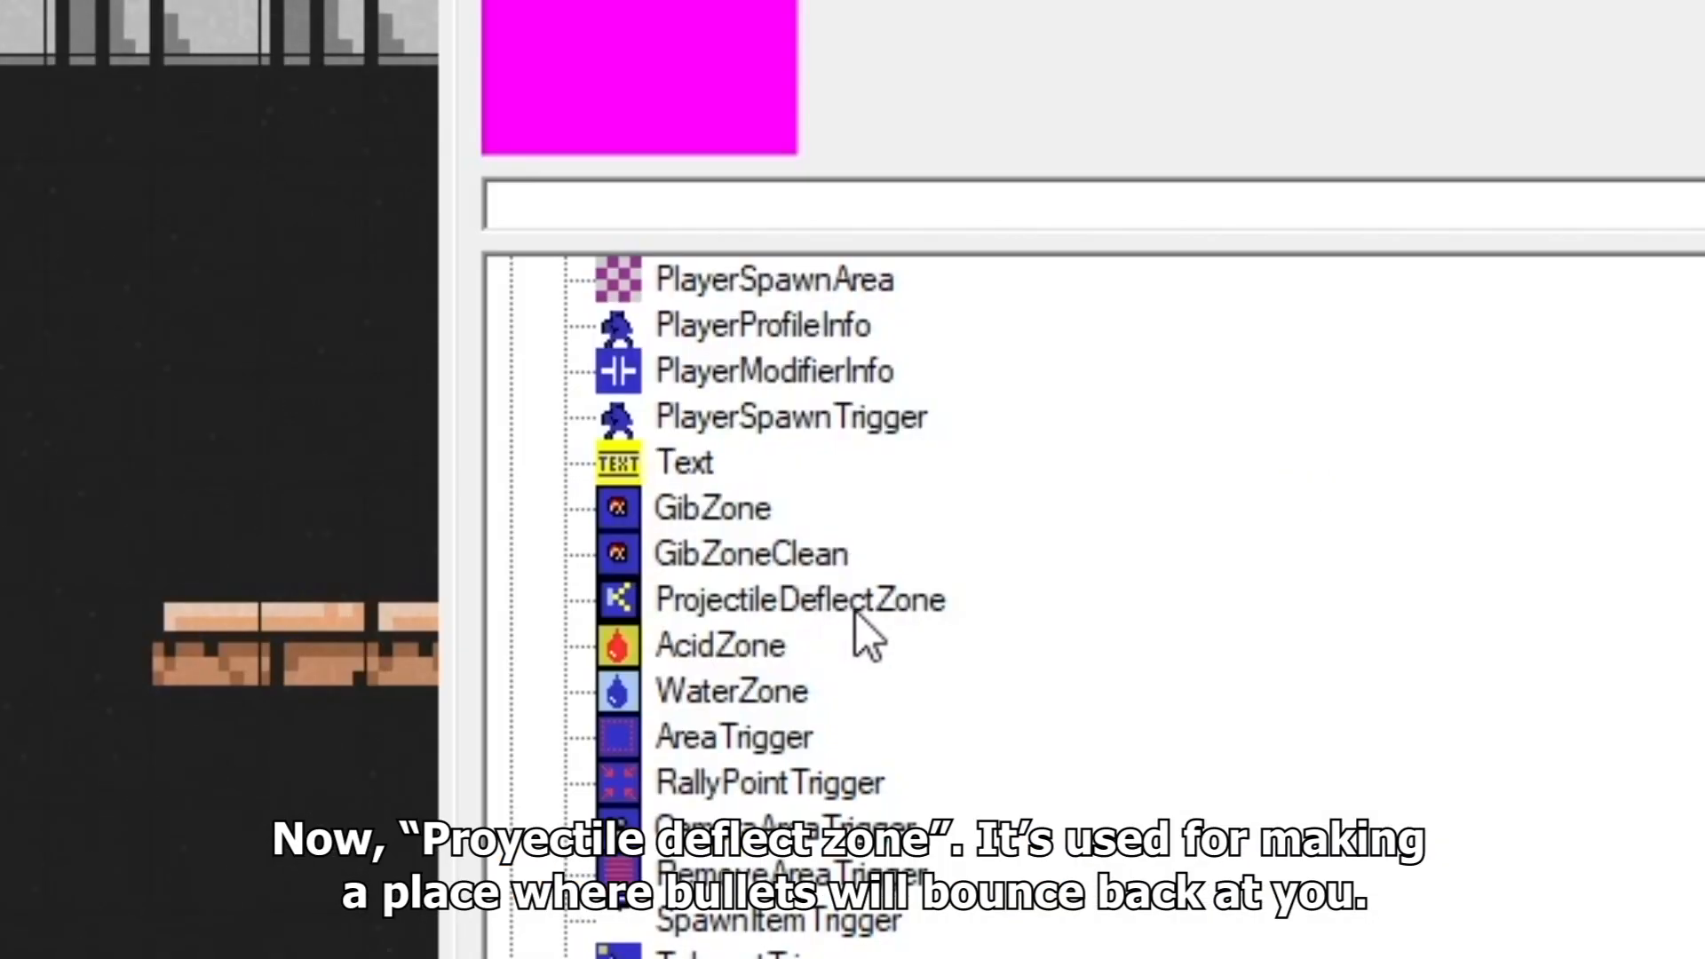
- Place a ProjectileDeflectZone on the short brick wall beside the table and chair and stretch it down the wall's full height
left_click(1275, 520)
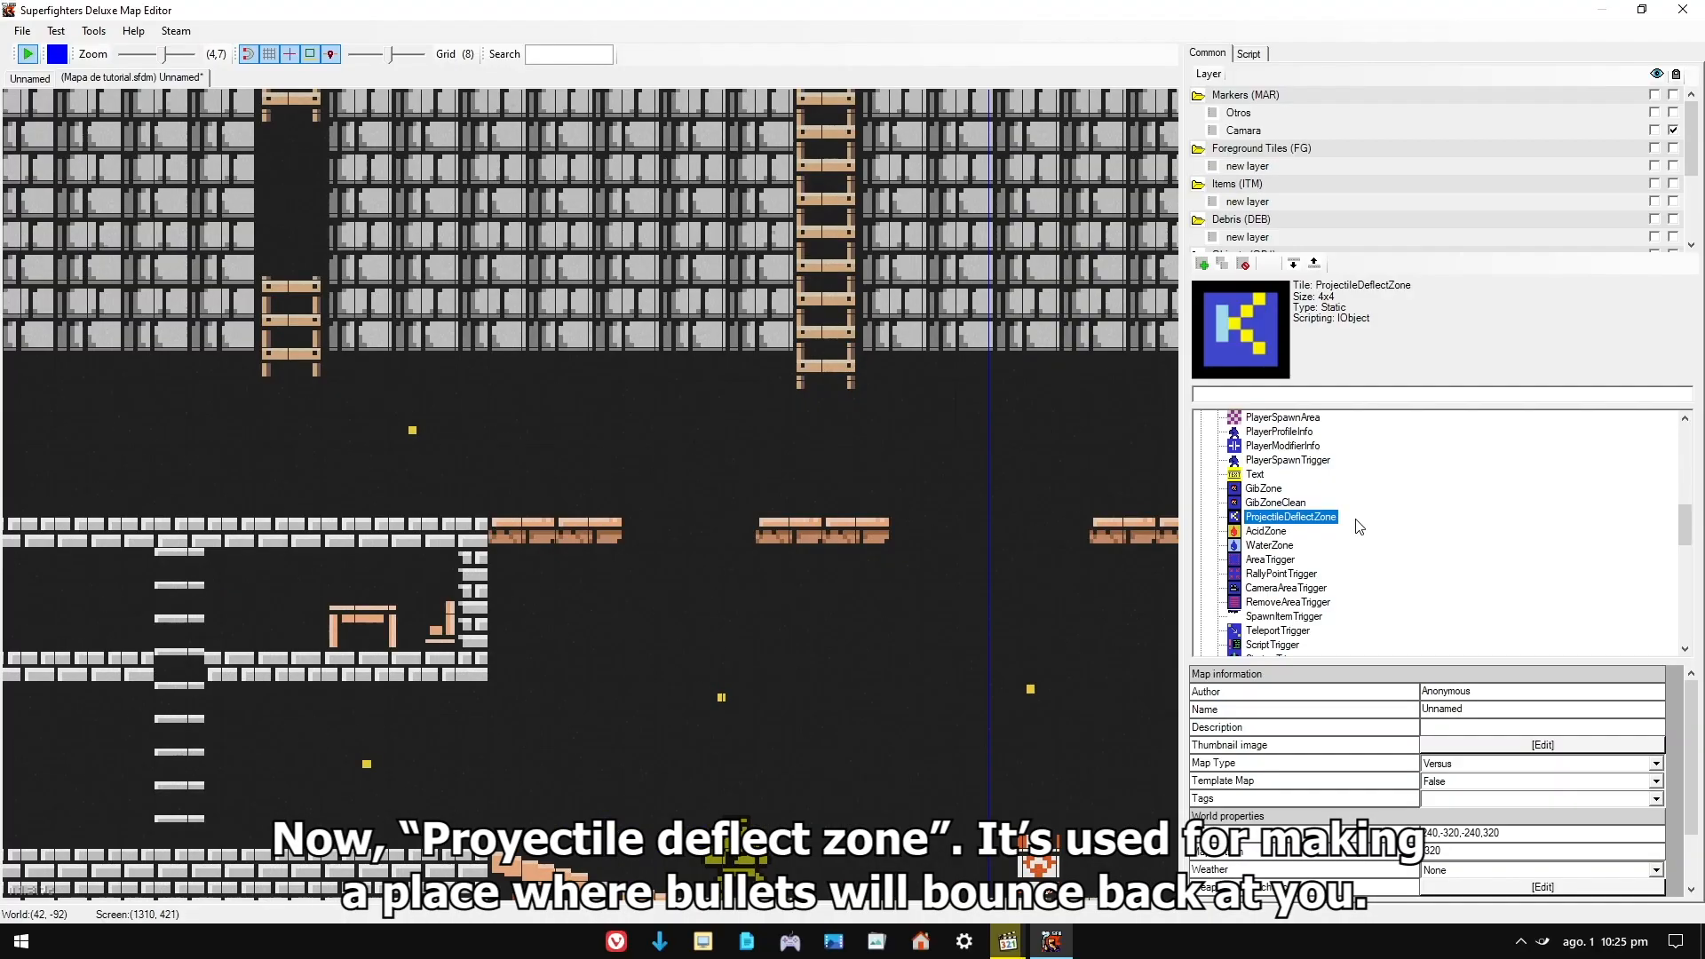
left_click(538, 566)
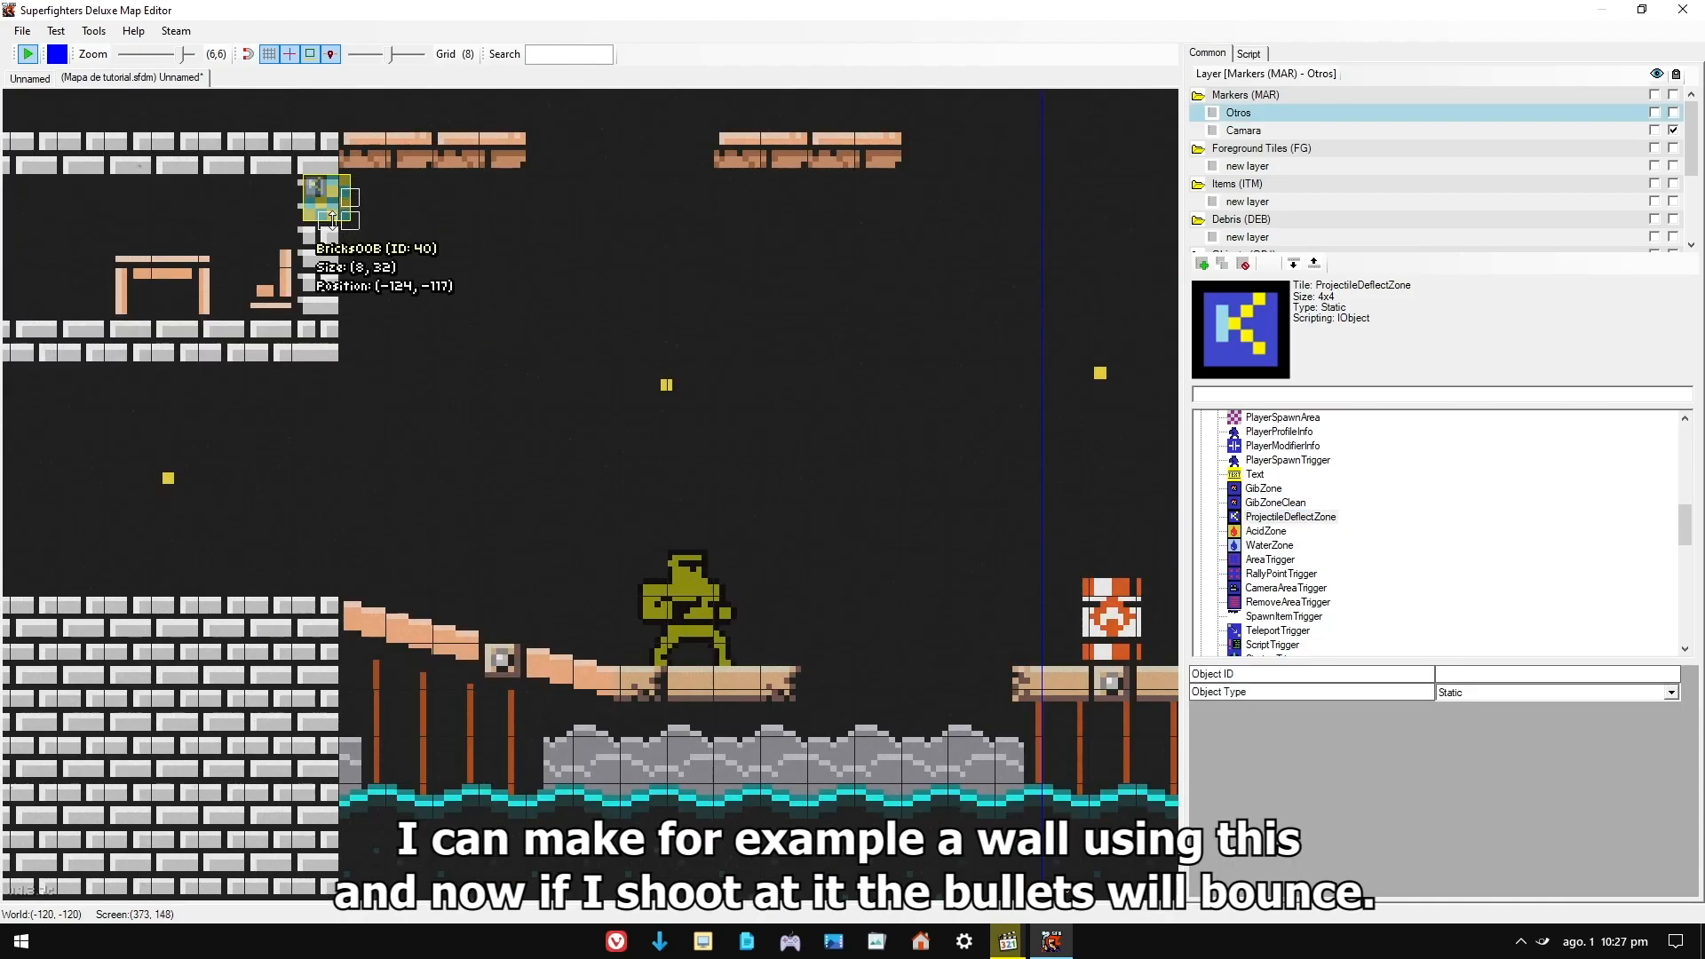
left_click_drag(333, 219, 326, 360)
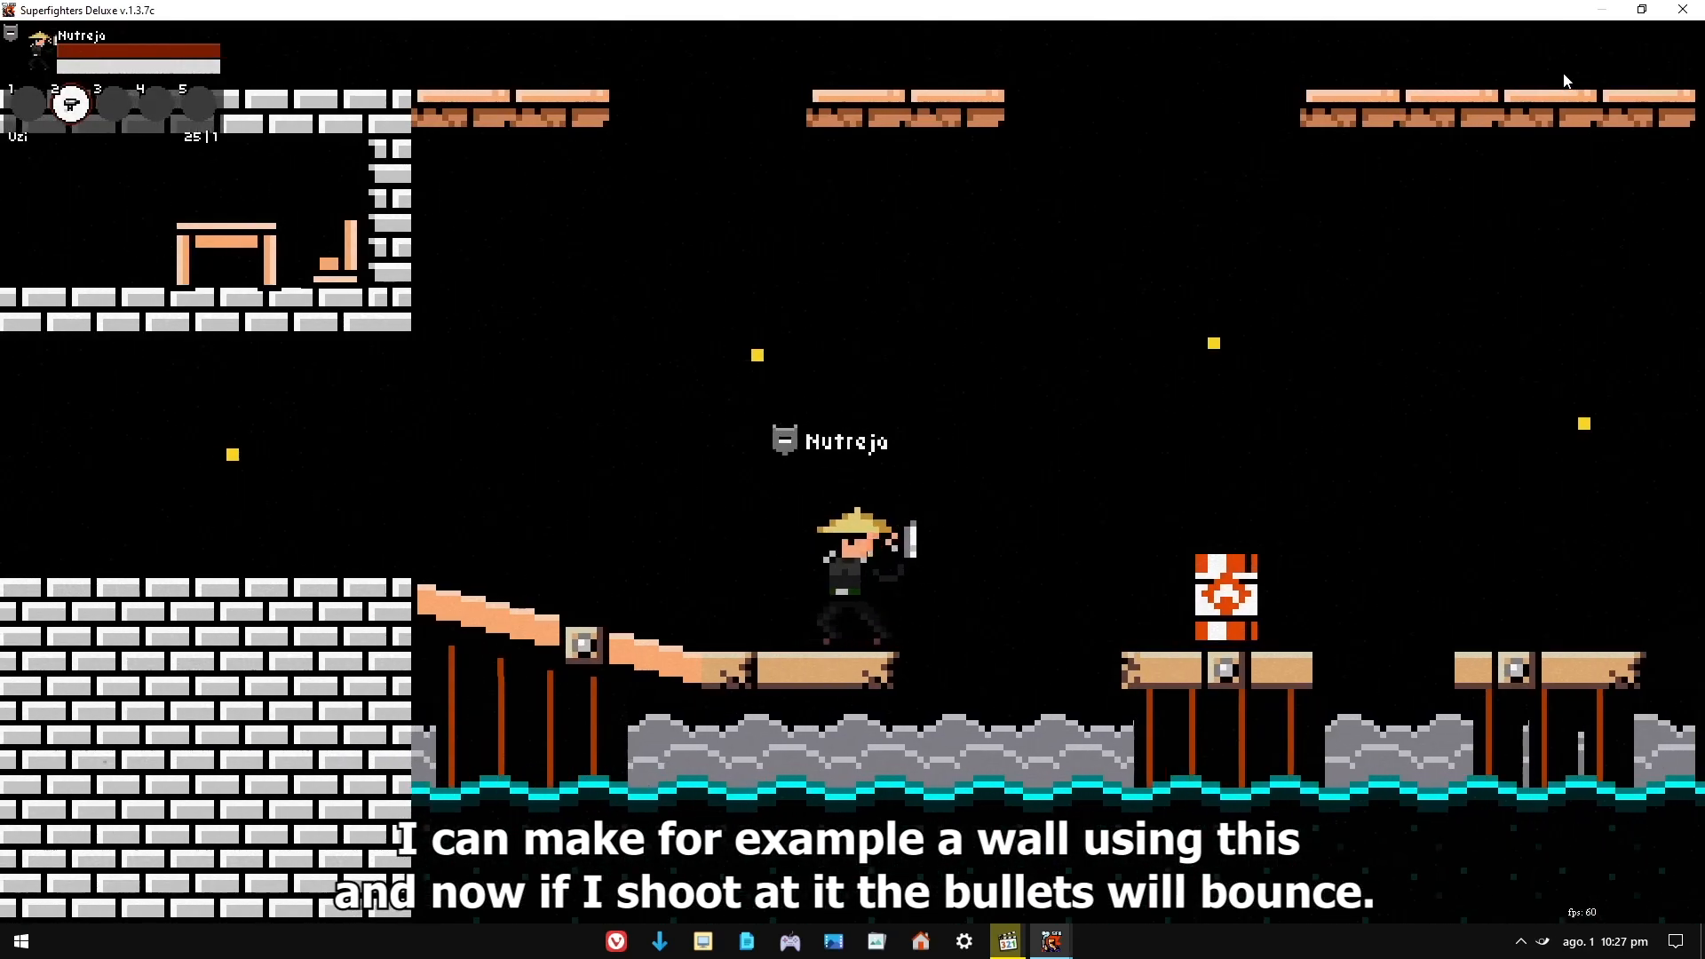
- Test the ProjectileDeflectZone in play by firing the Uzi up at the short brick wall from the wooden dock
key("Left")
key("Up")
key("a")
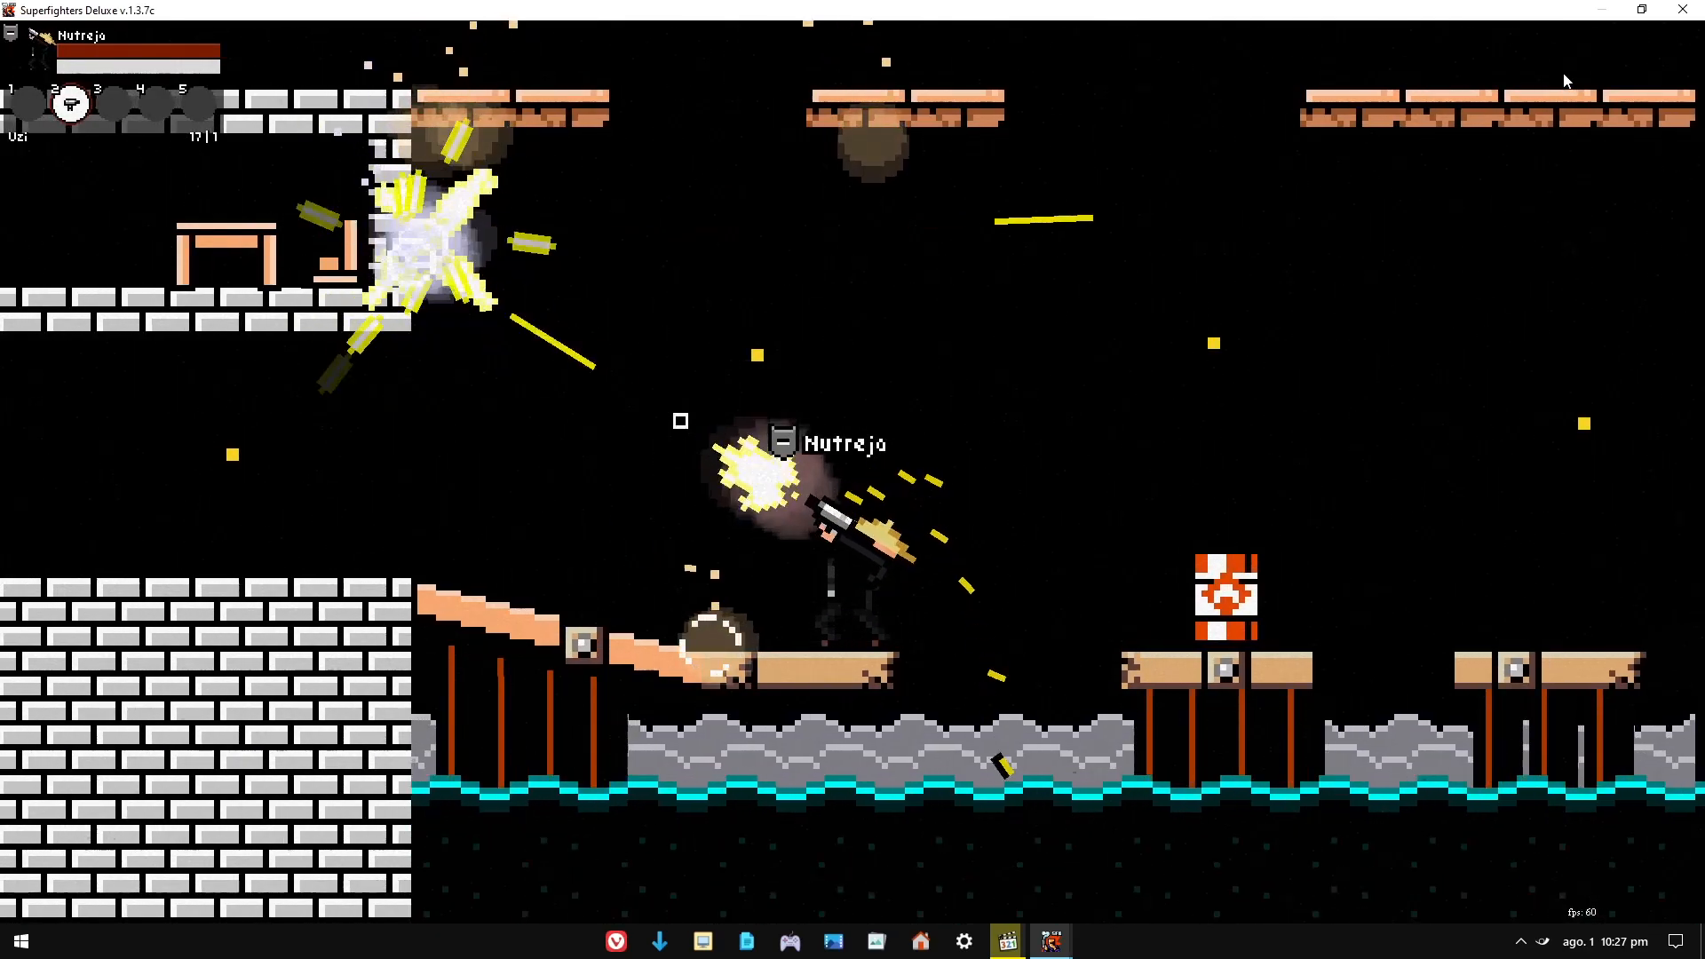
key("Left")
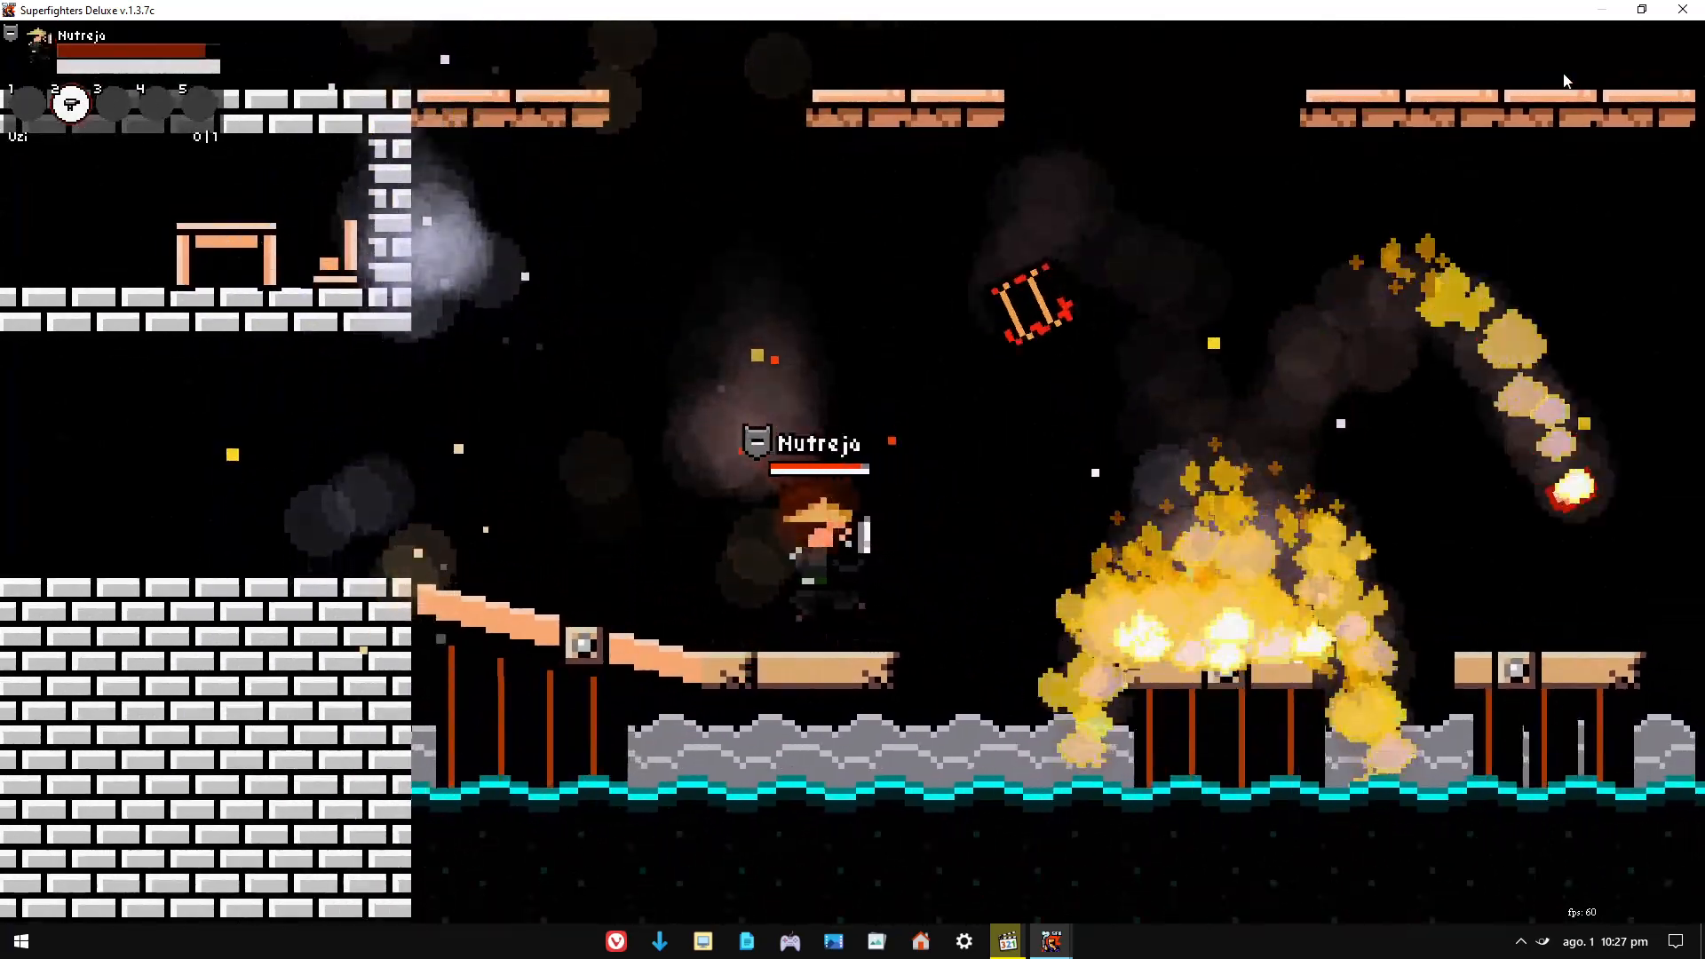
key("Up")
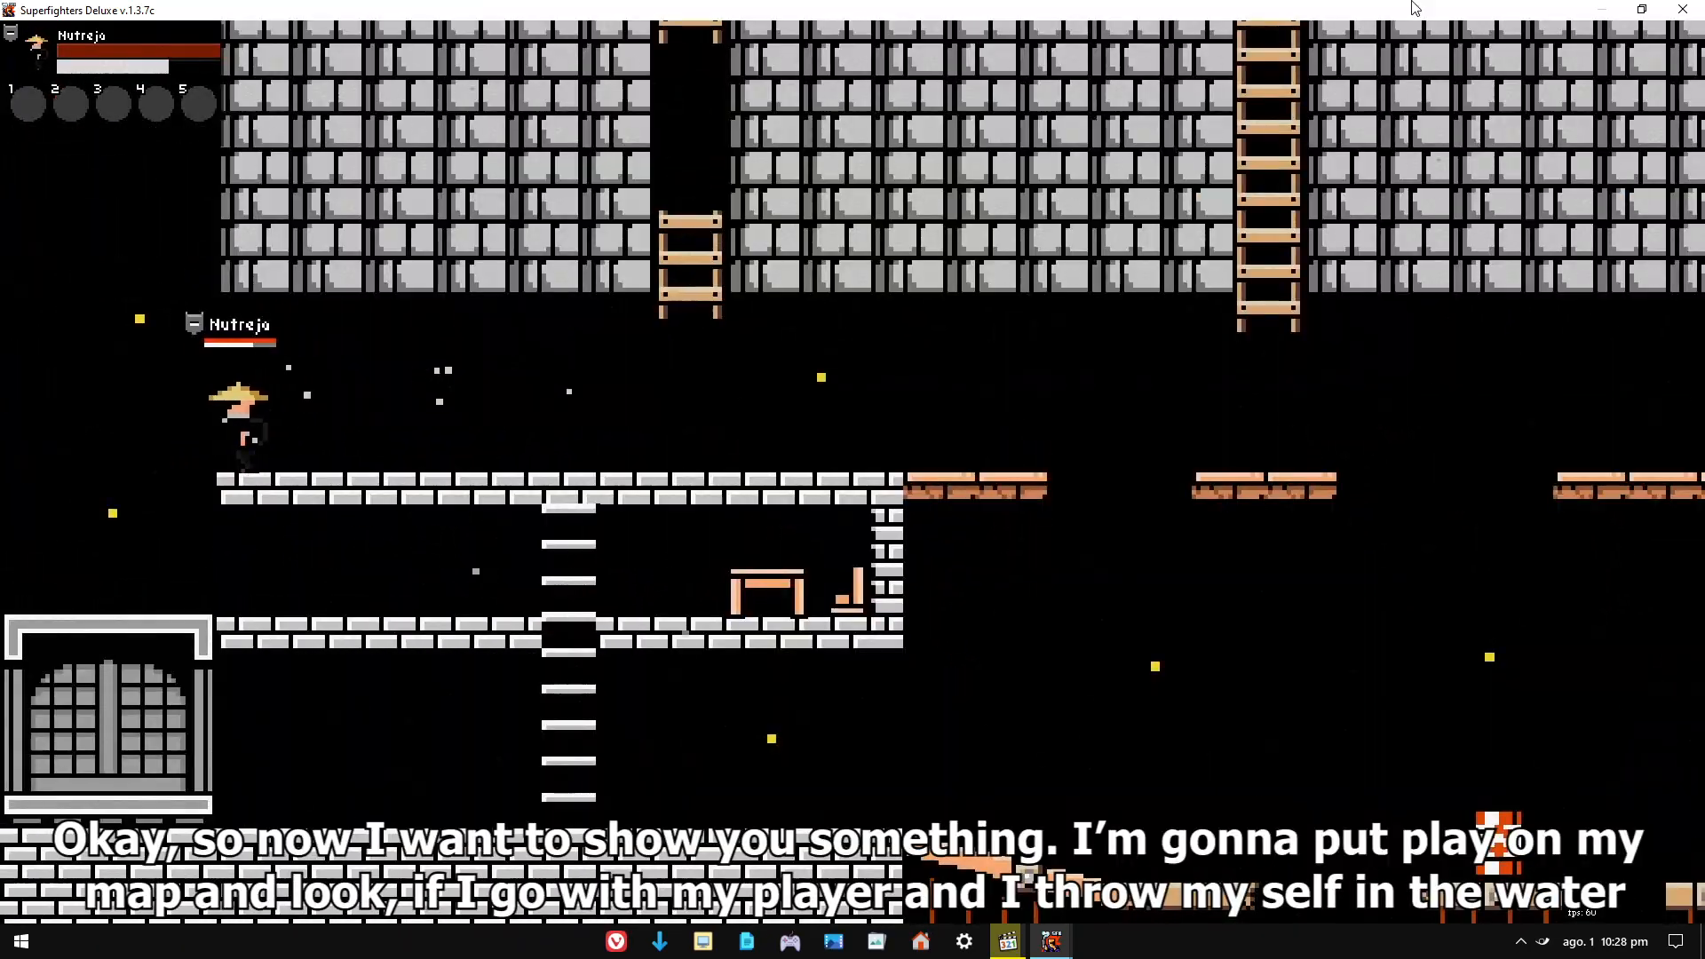
- Play the map and run the player from the upper stone ledge down across the wooden dock toward the water
key("Right")
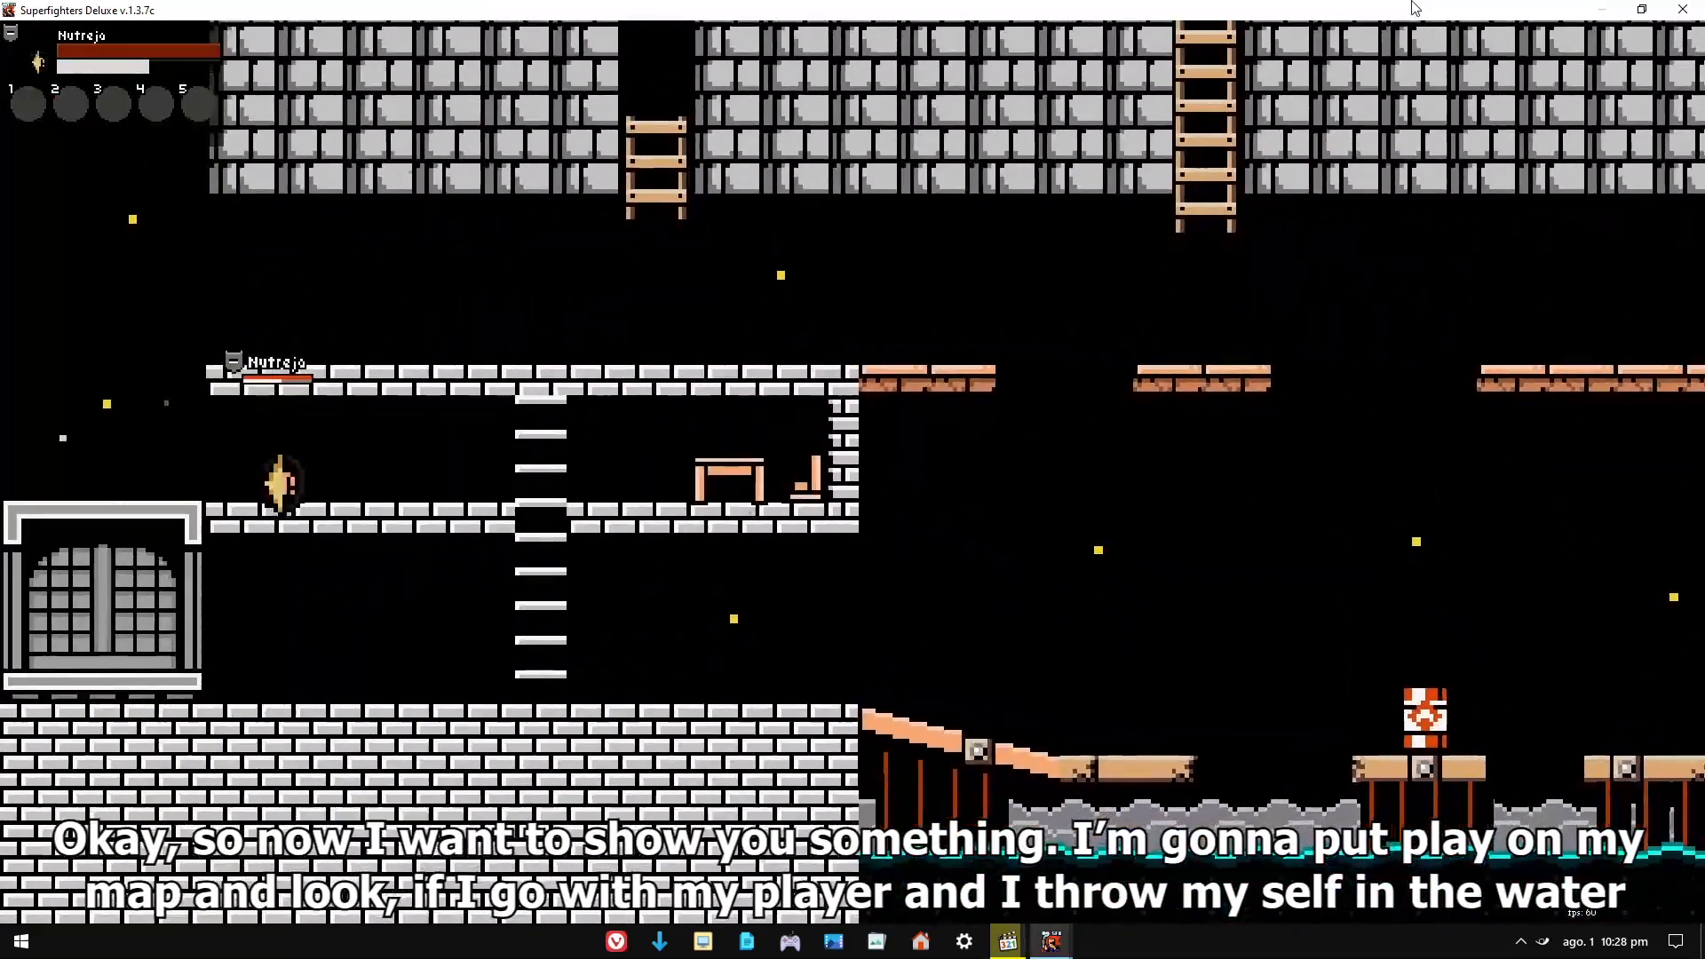
key("Down")
key("Right")
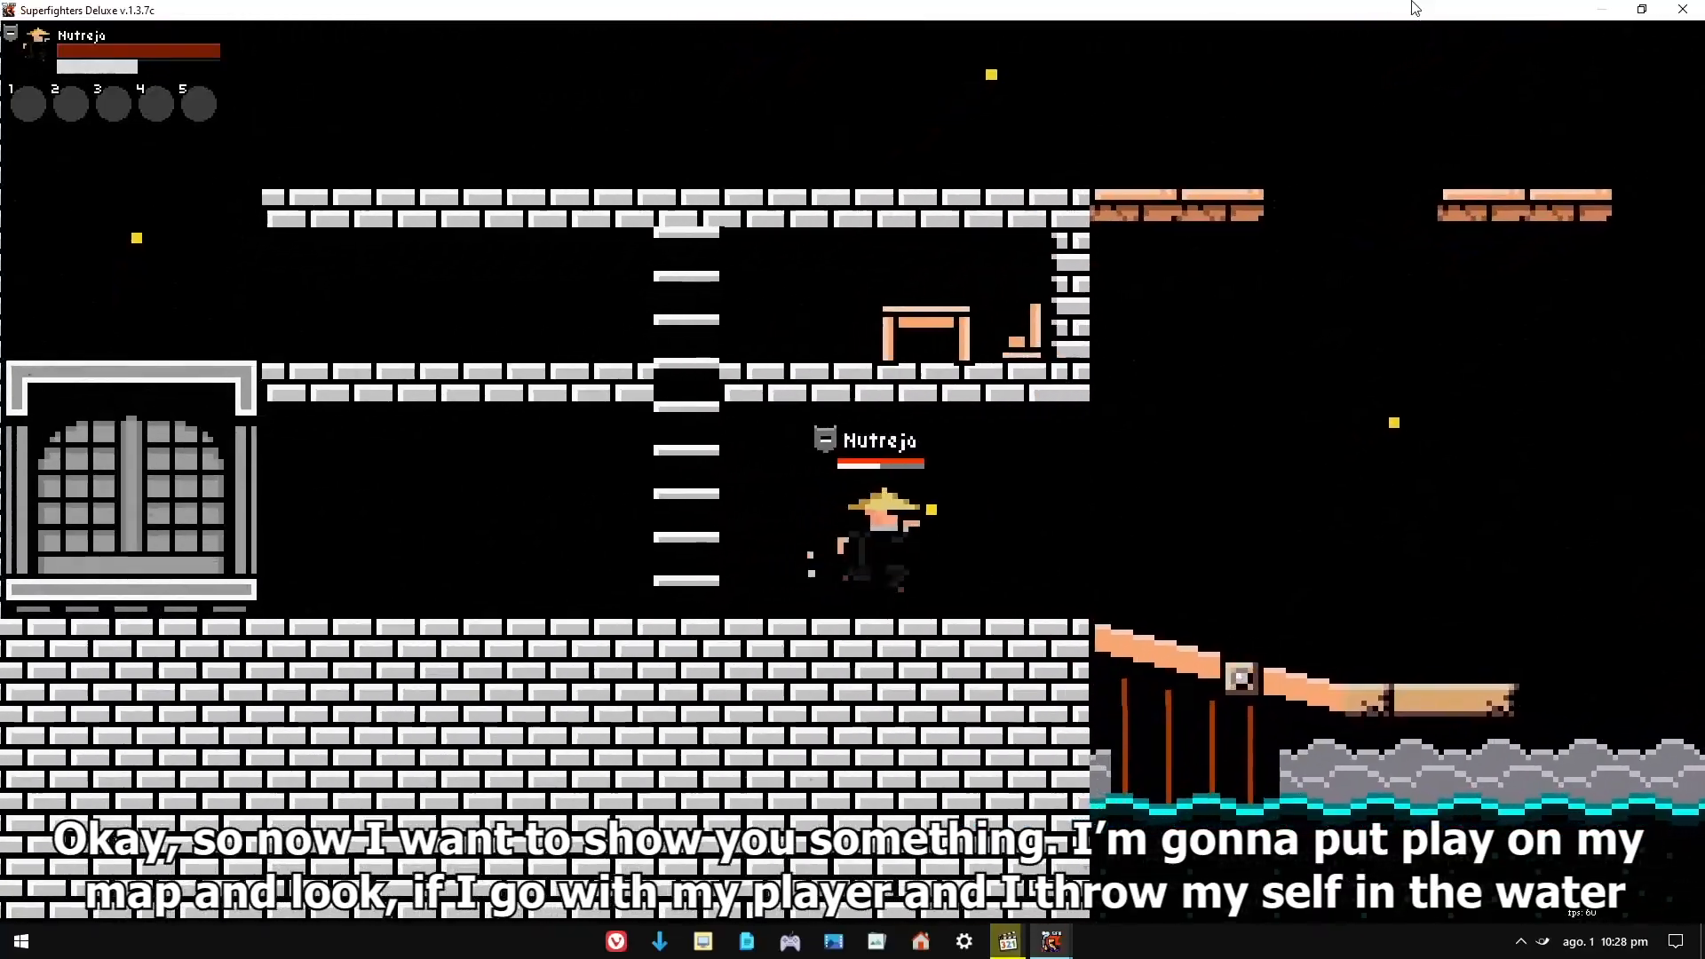
key("Right")
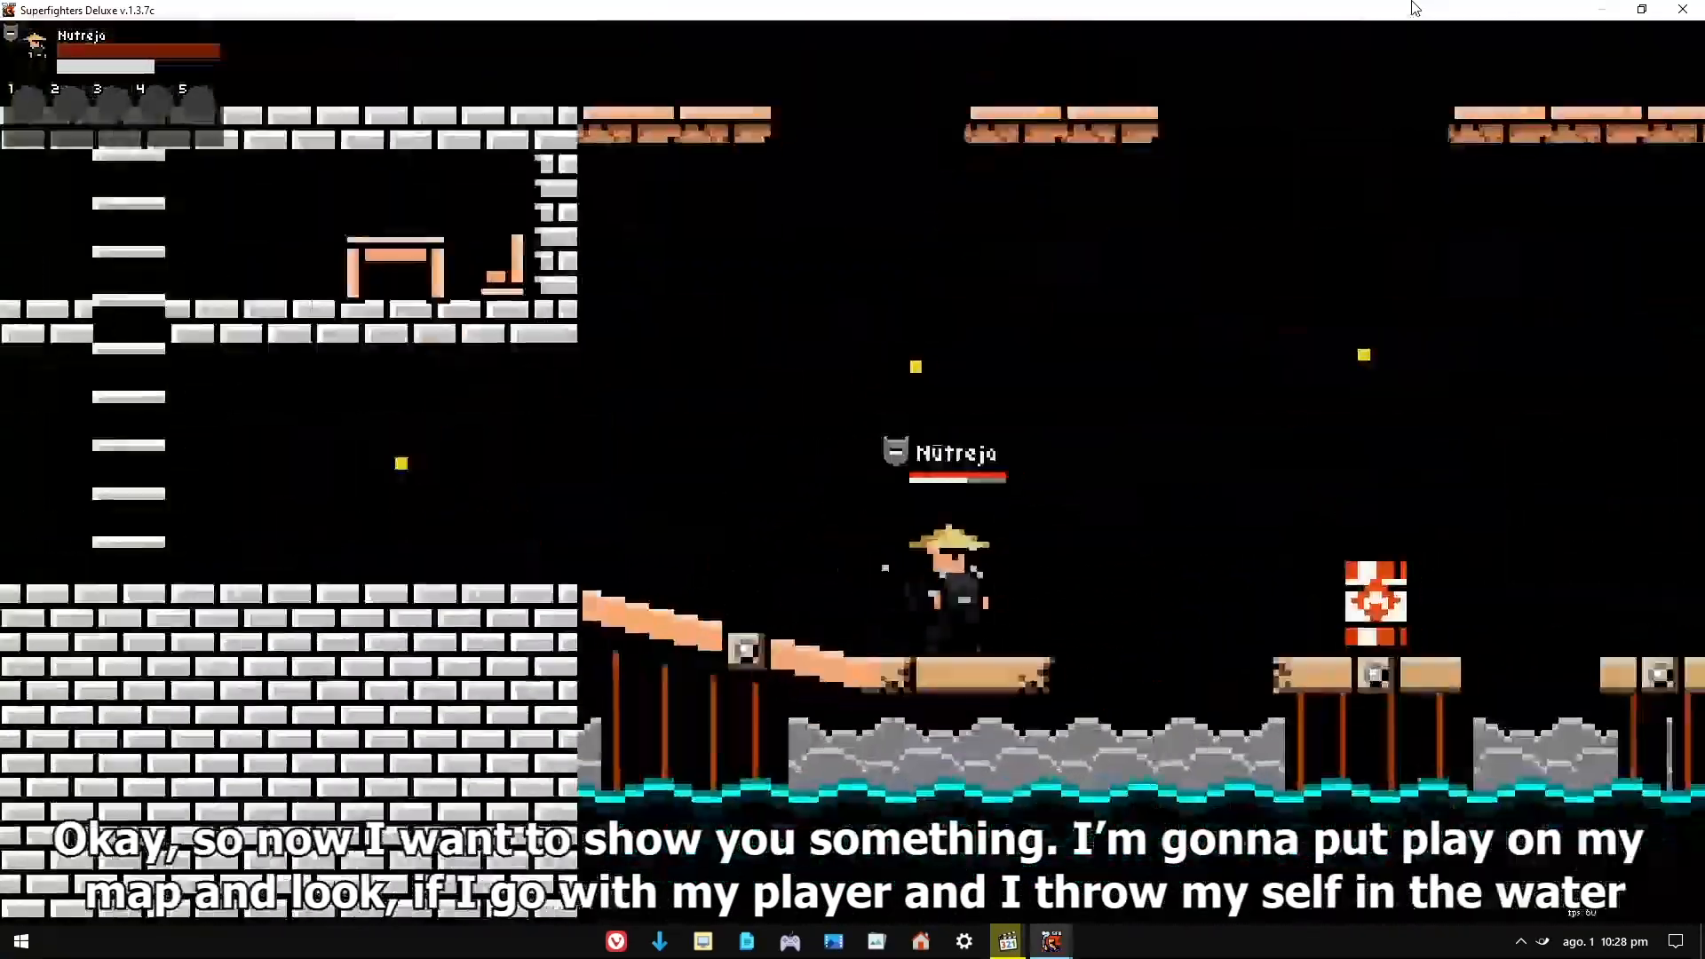
key("Right")
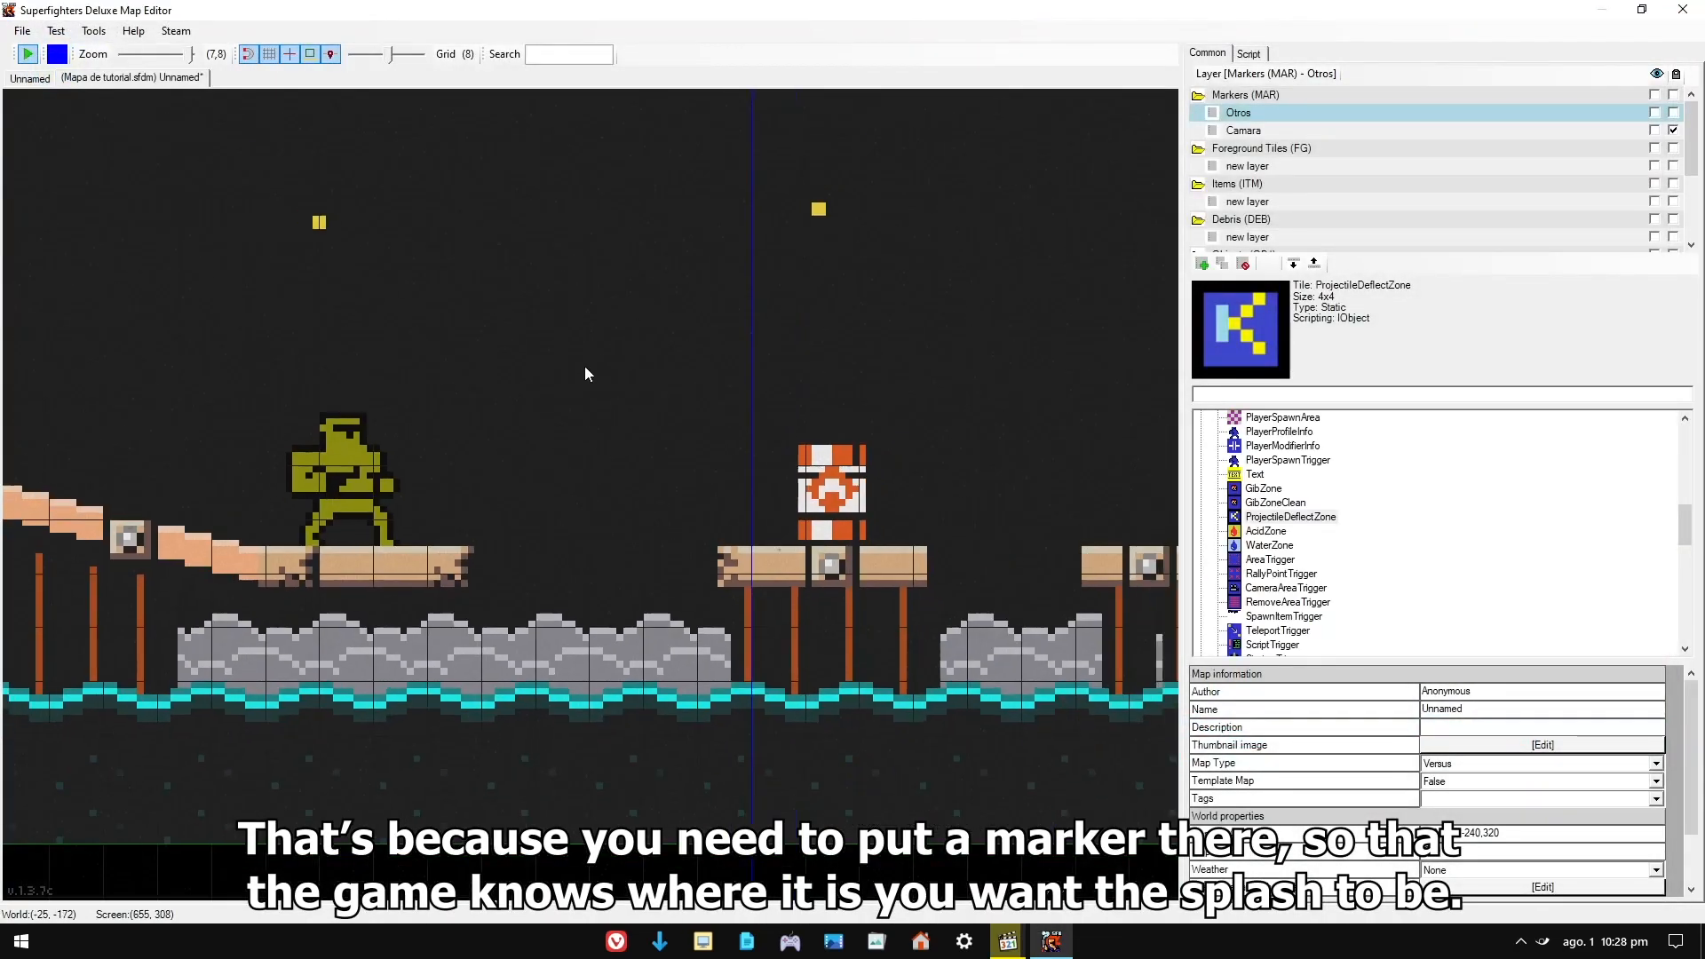
- Place a WaterZone along the water surface, stretch it between the two brick banks, and test it by moving the player over the docks
scroll(584, 366, "down", 10)
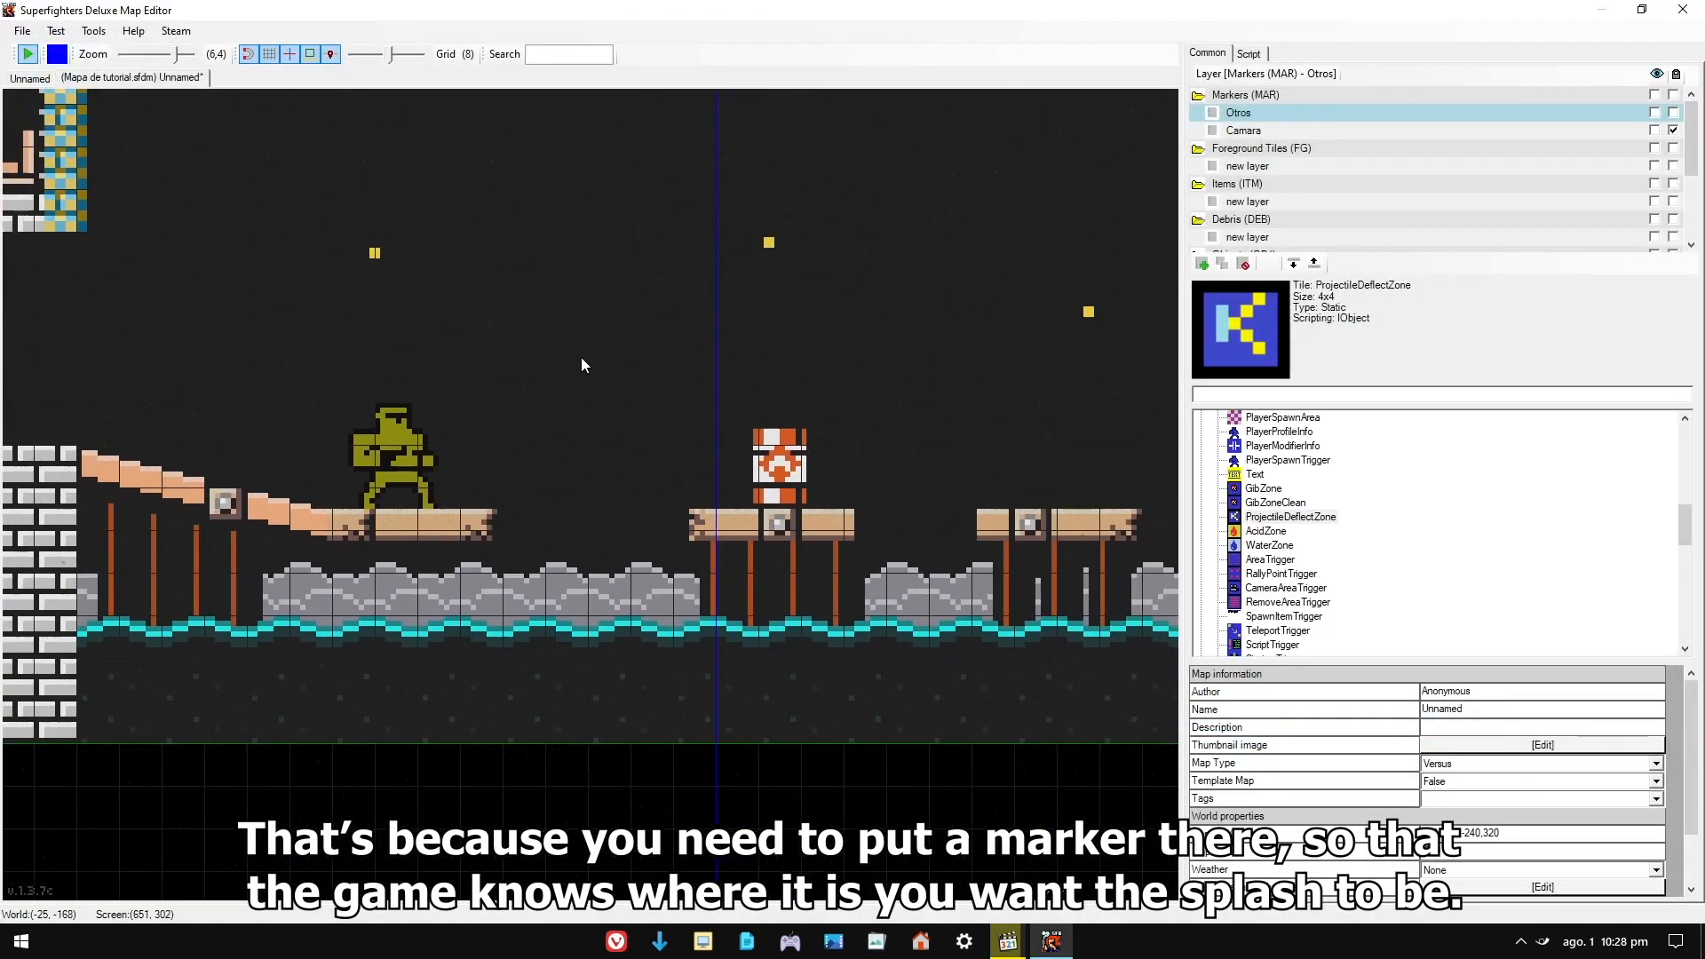
scroll(614, 279, "up", 5)
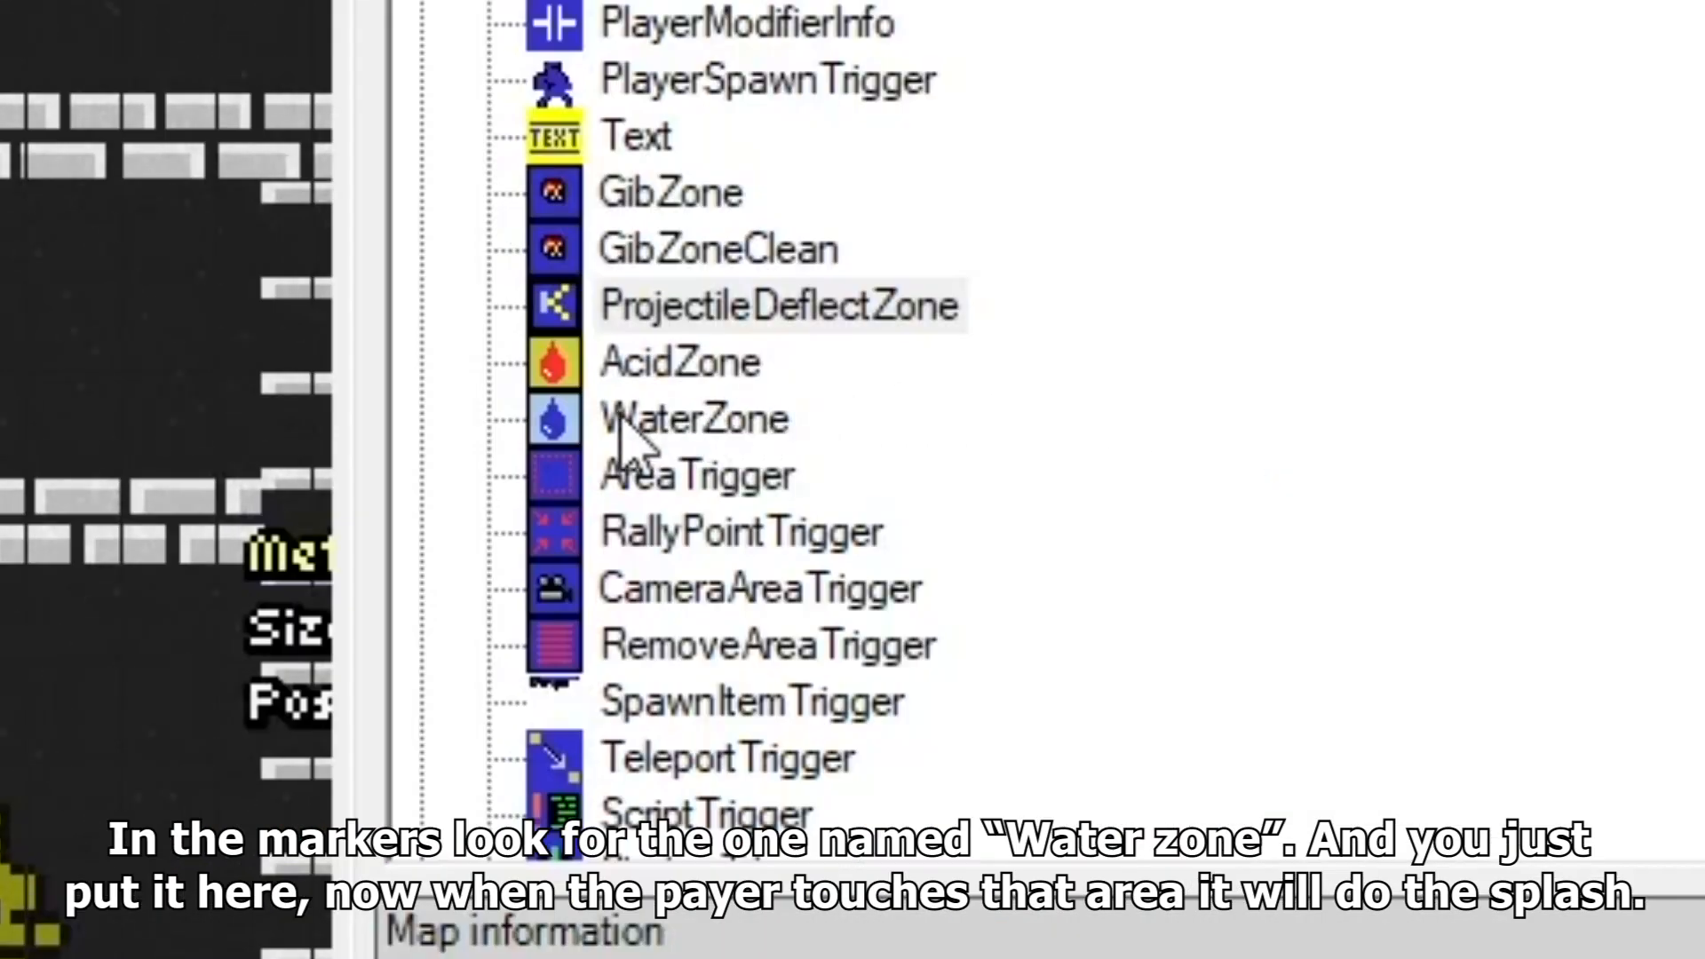
left_click(1259, 546)
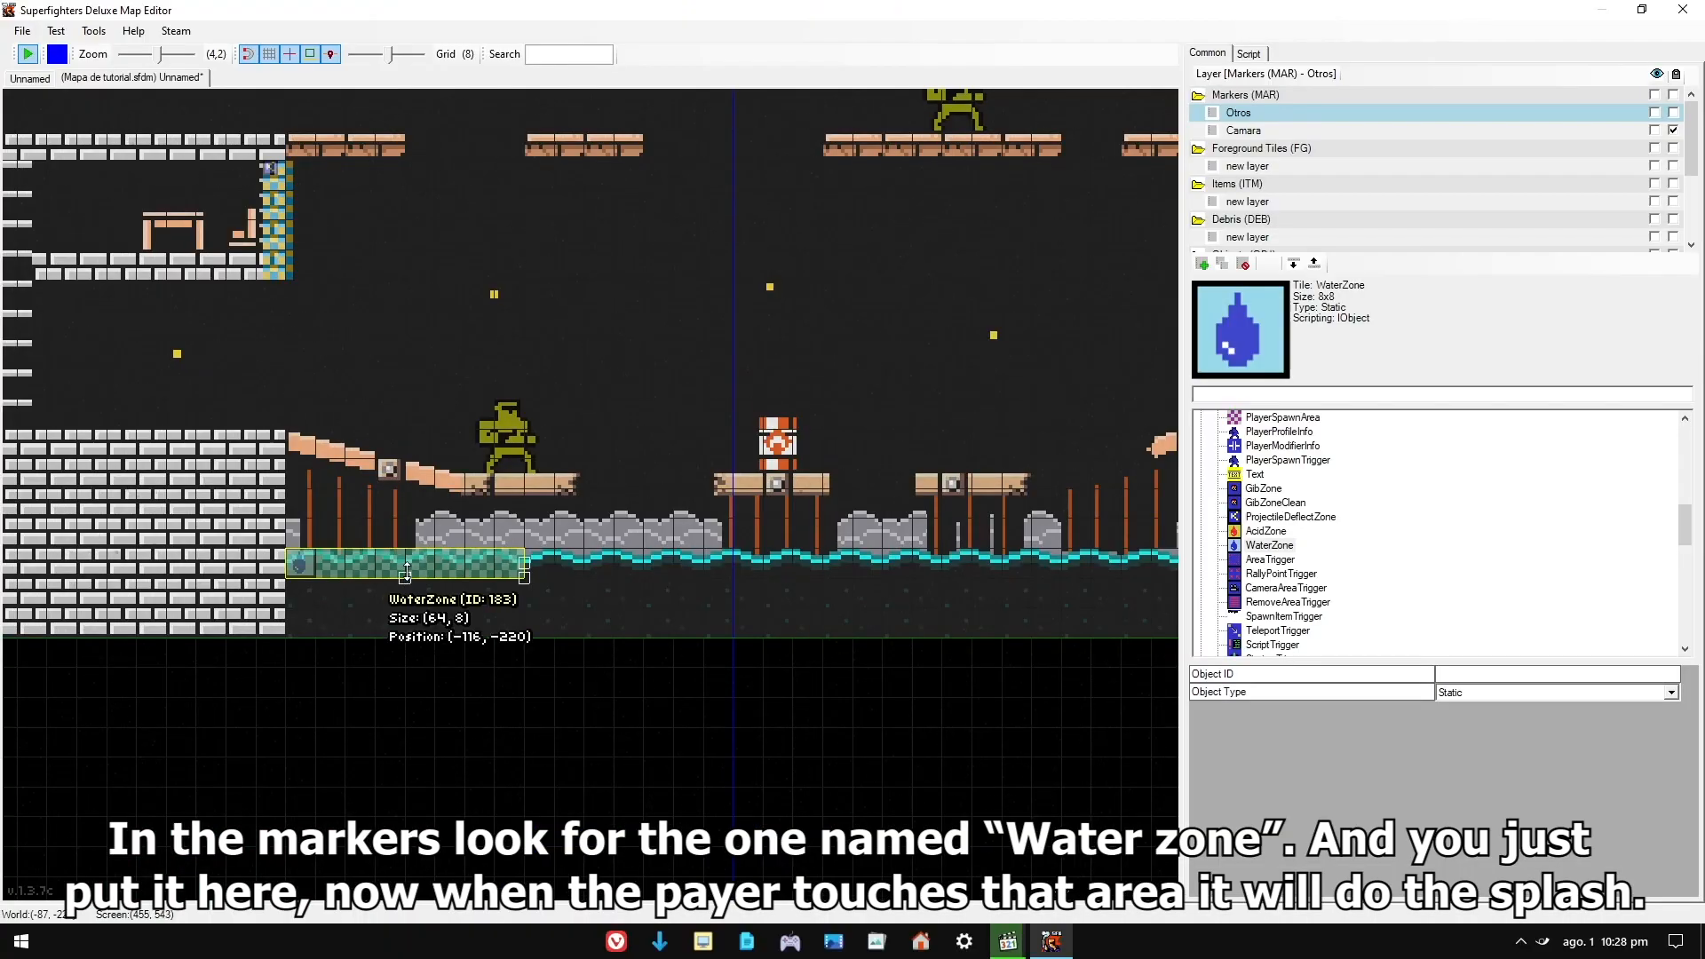
left_click_drag(1033, 557, 1093, 557)
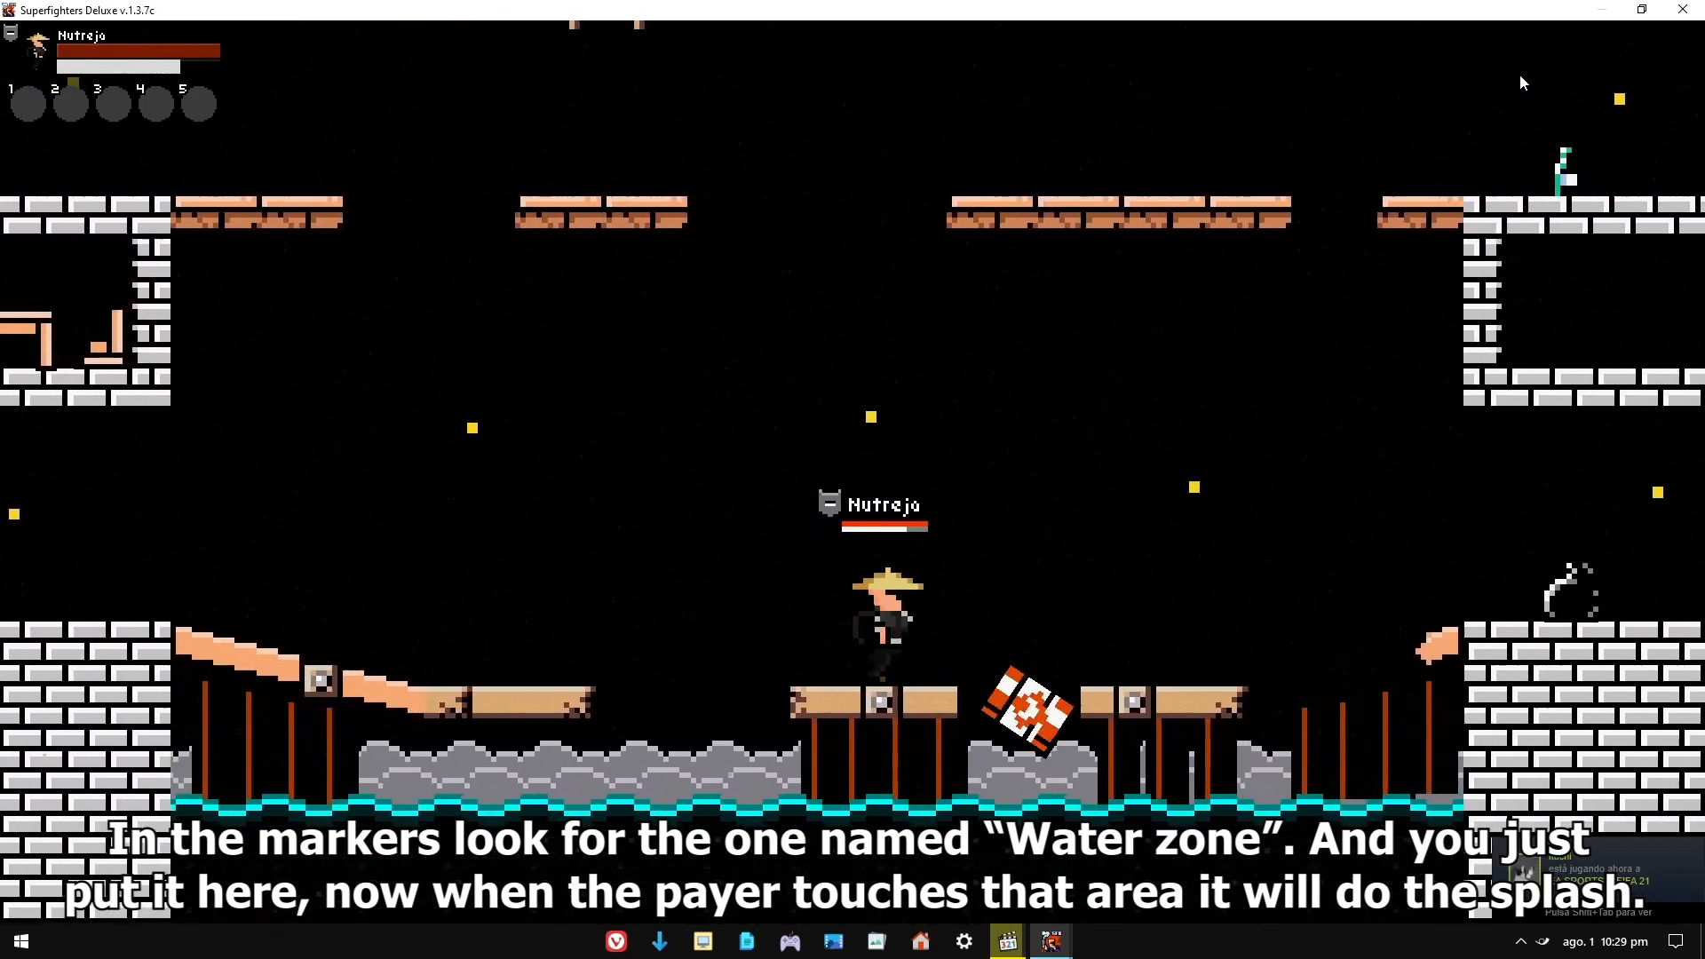
key("Left")
key("Up")
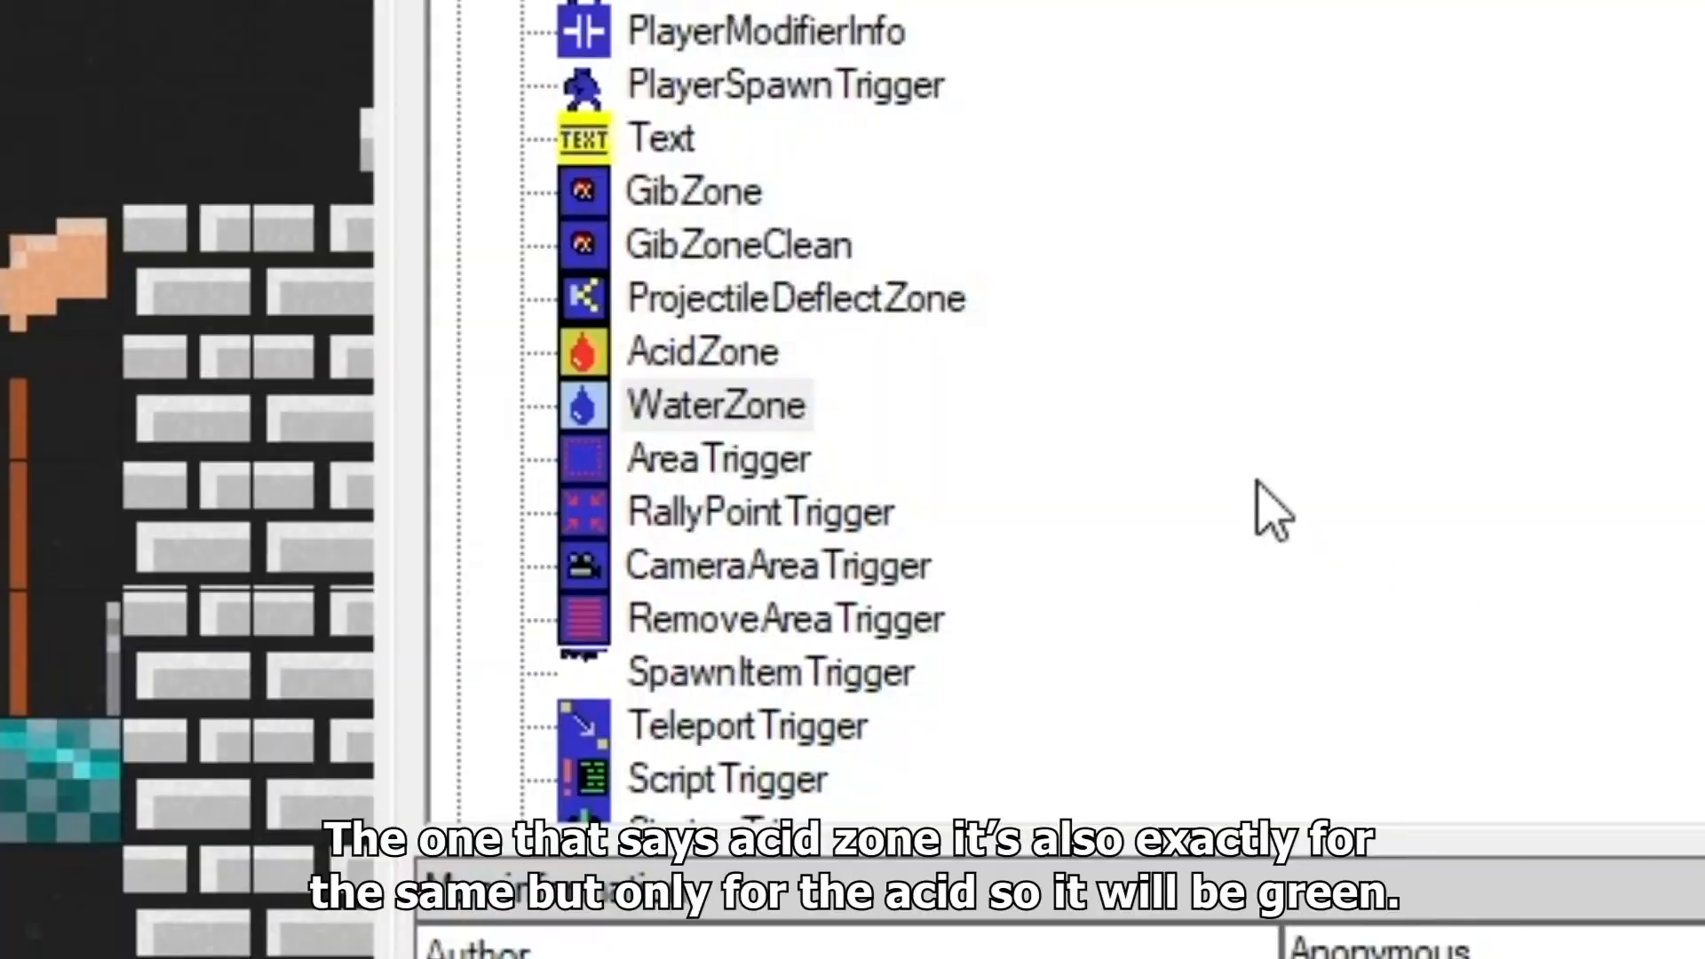
- Place an AcidZone of about 64 by 64 over the docks beside the explosive barrel, then delete it
left_click_drag(715, 365, 675, 487)
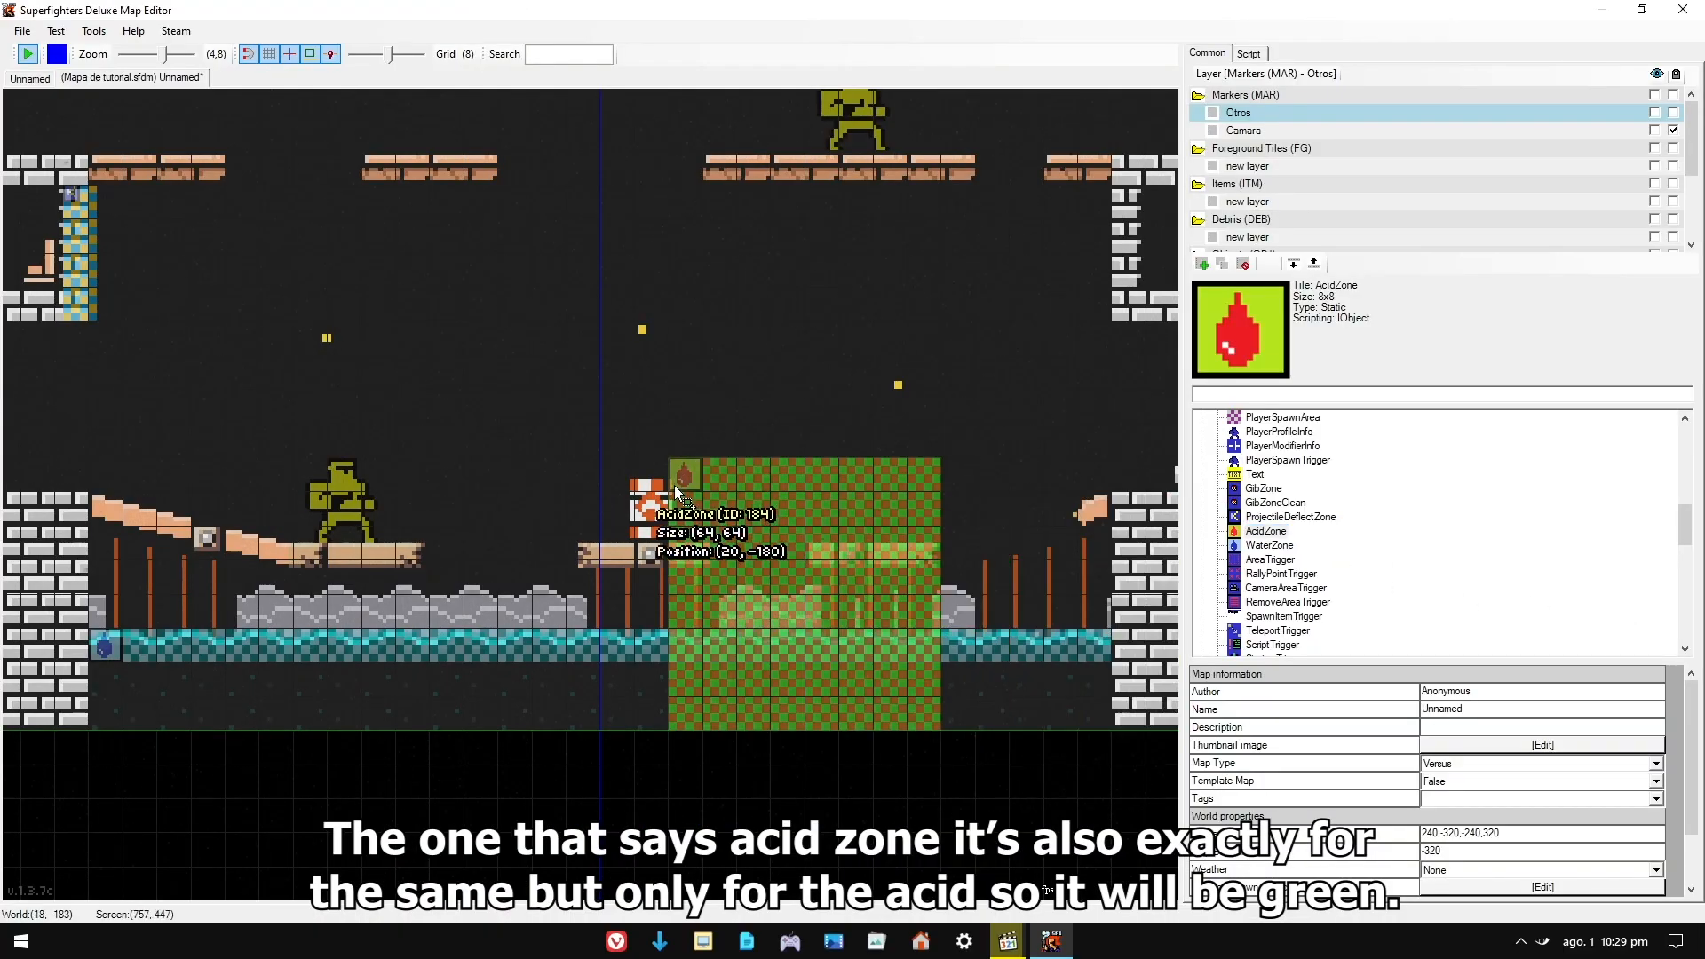
left_click(677, 488)
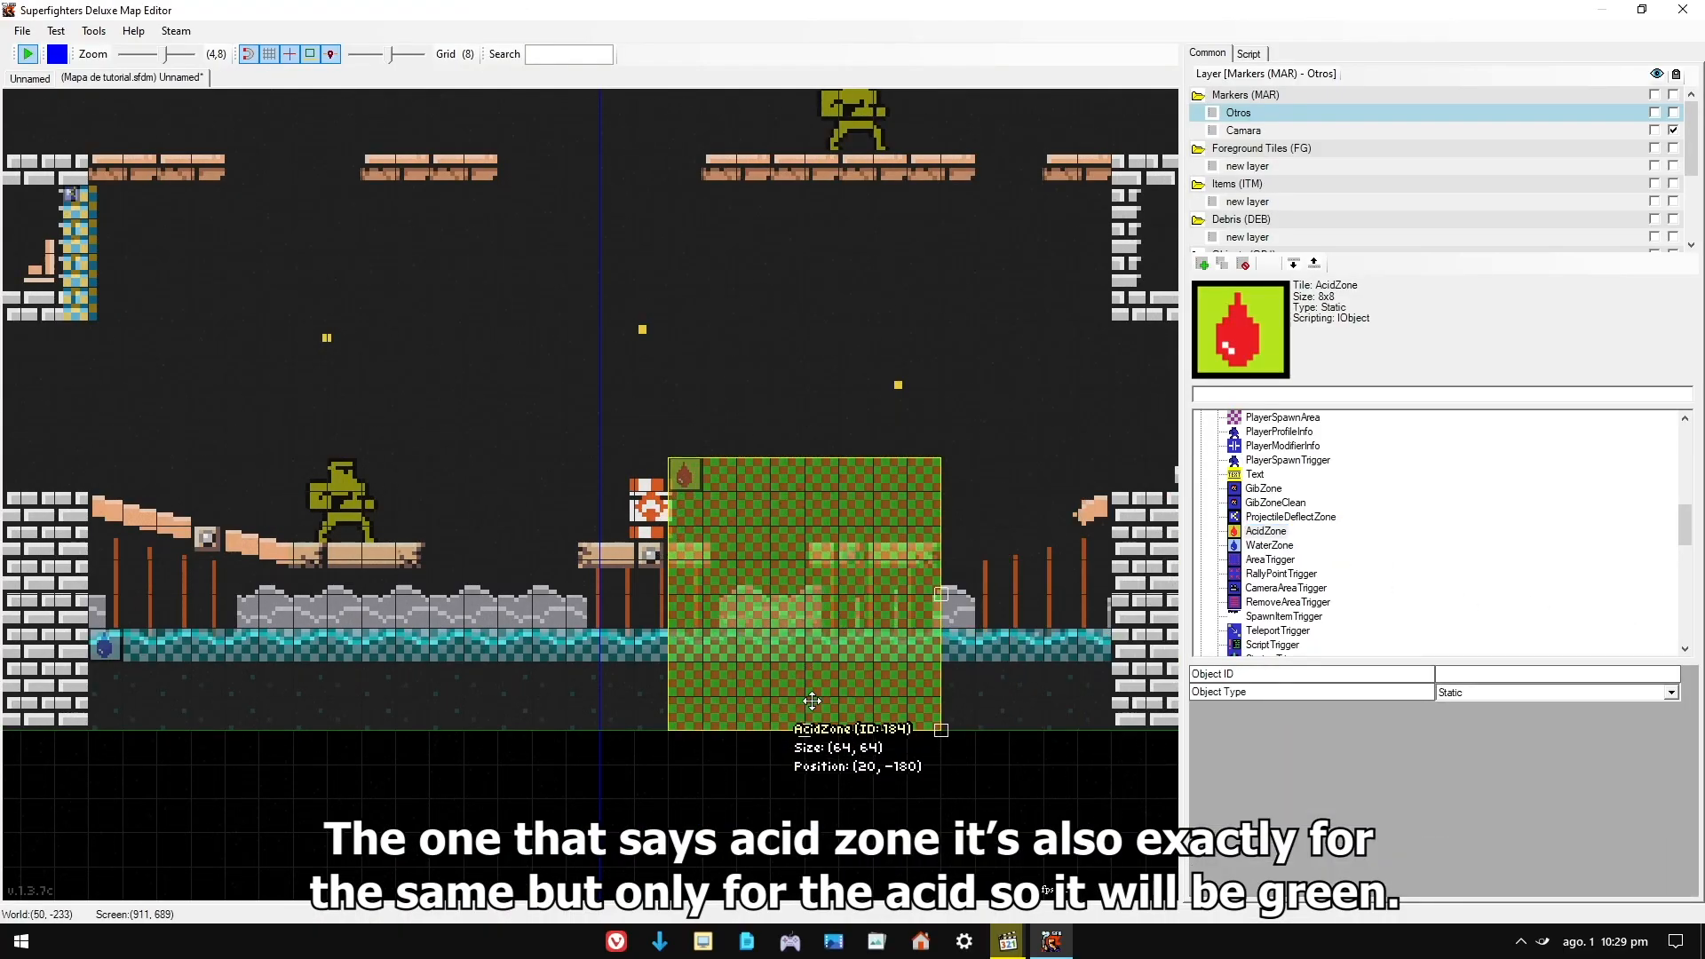
key("Delete")
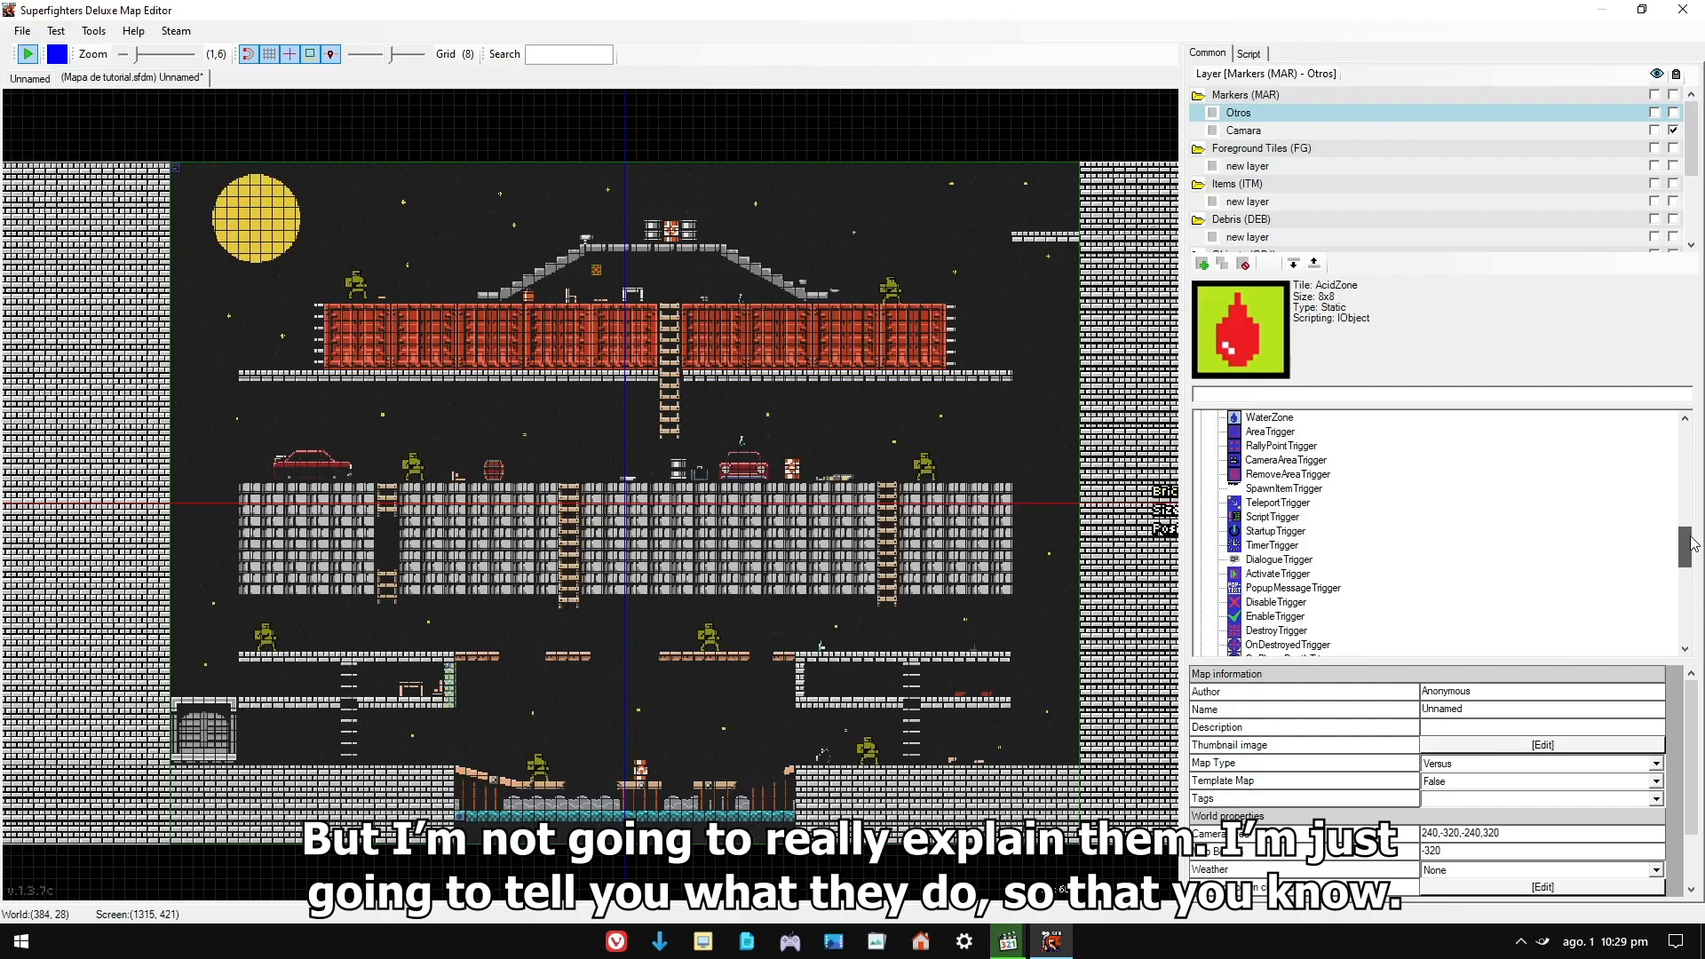
- Examine the trigger markers, including ActivateTrigger, TeleportTrigger, TimerTrigger and DialogueTrigger
scroll(1692, 544, "down", 1)
left_click(1252, 531)
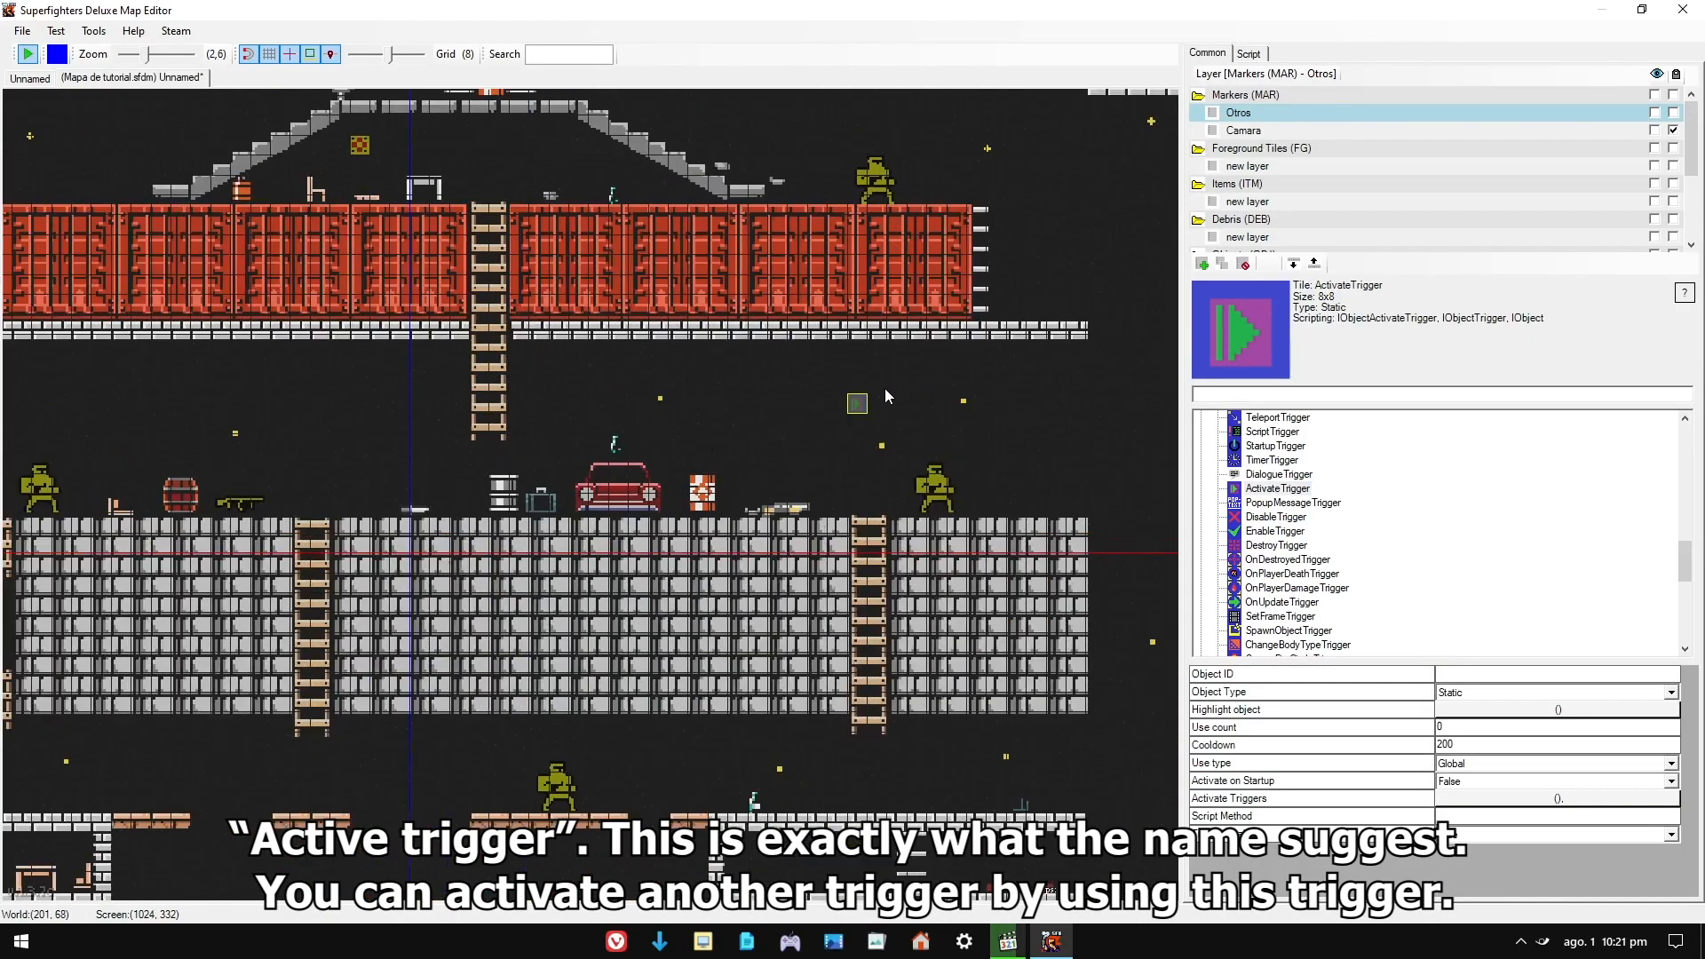
scroll(897, 383, "up", 2)
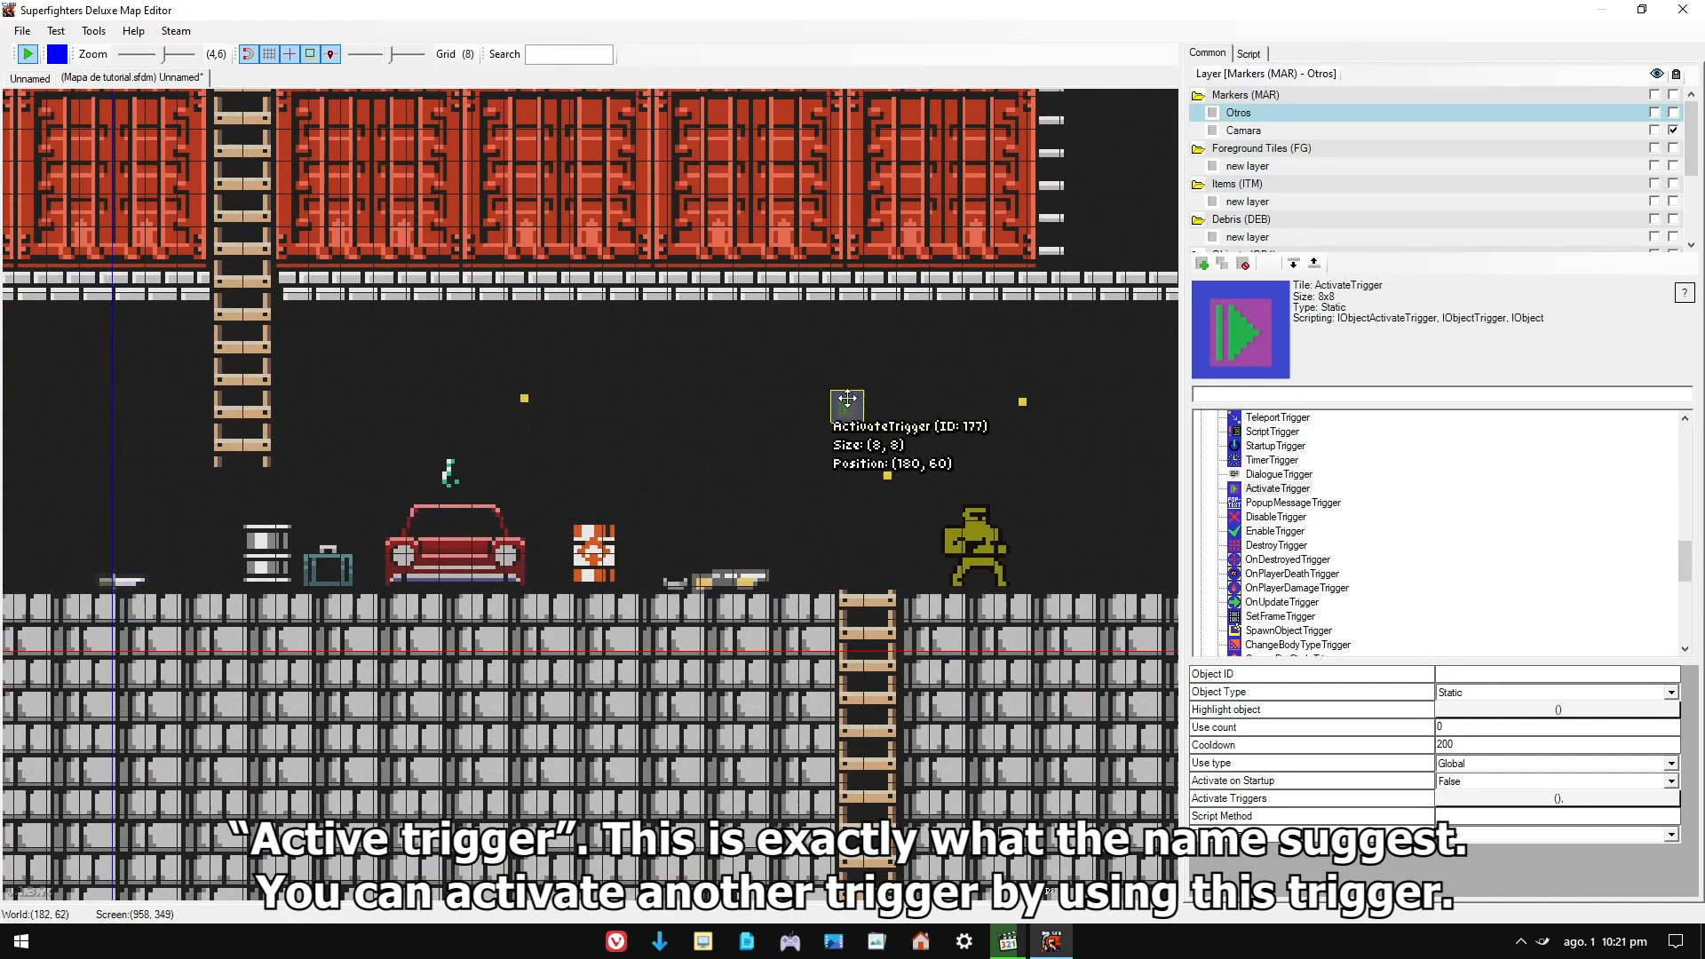
left_click(891, 409)
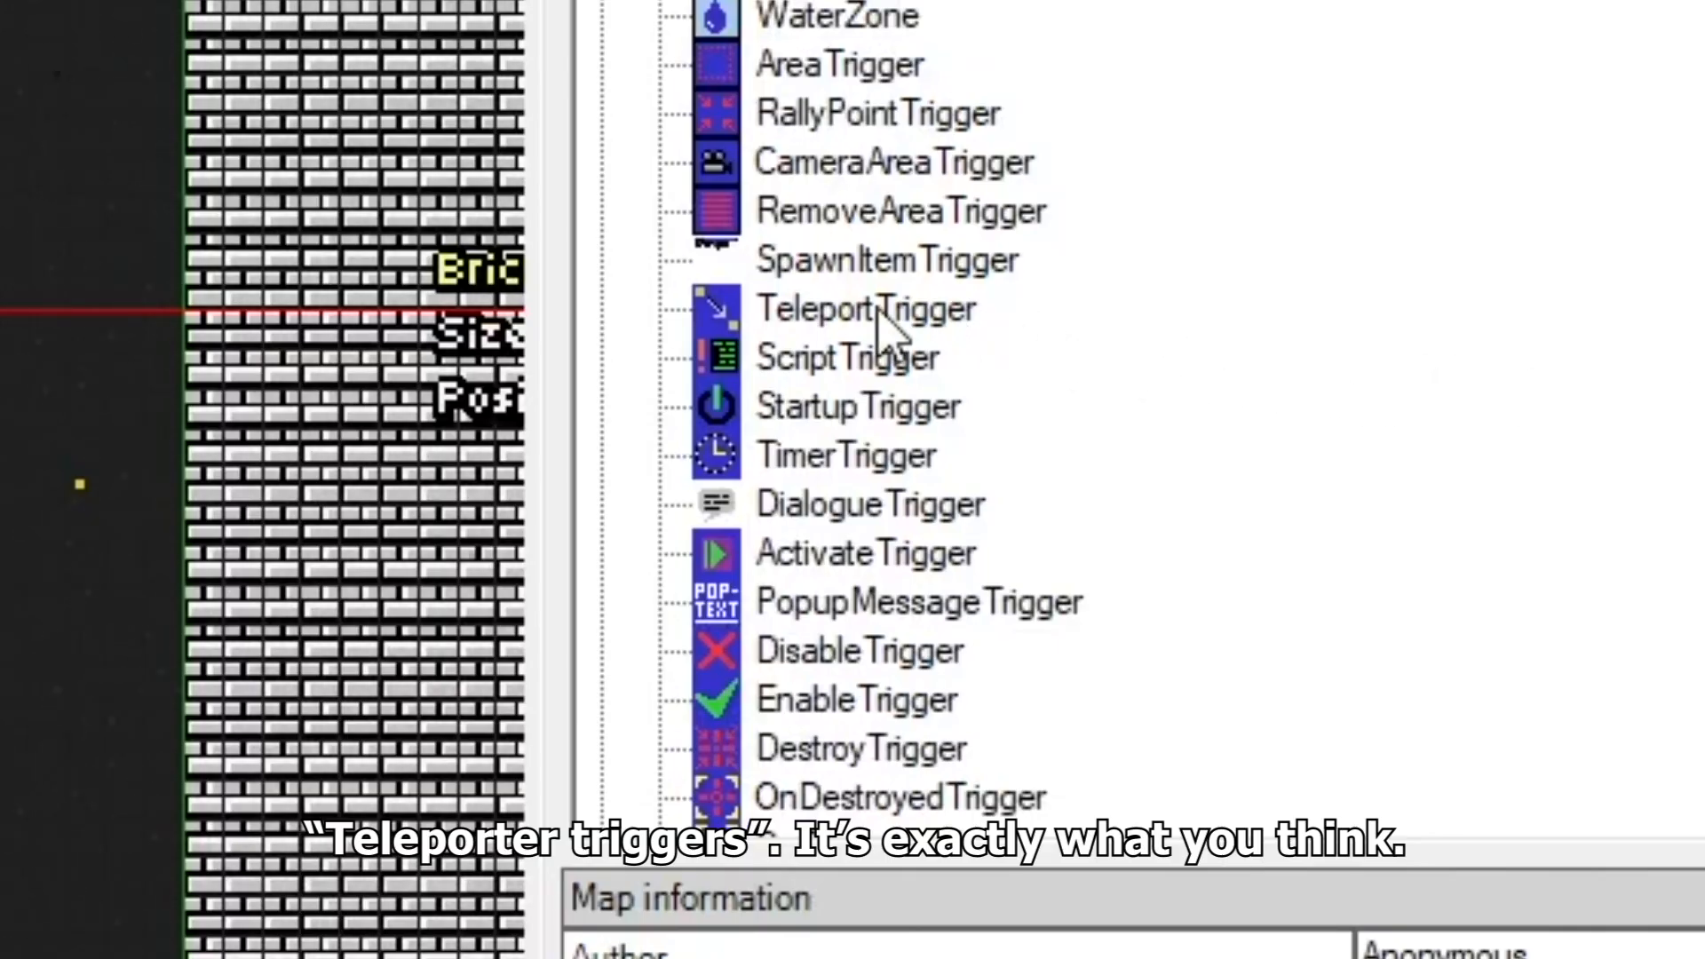
left_click(862, 312)
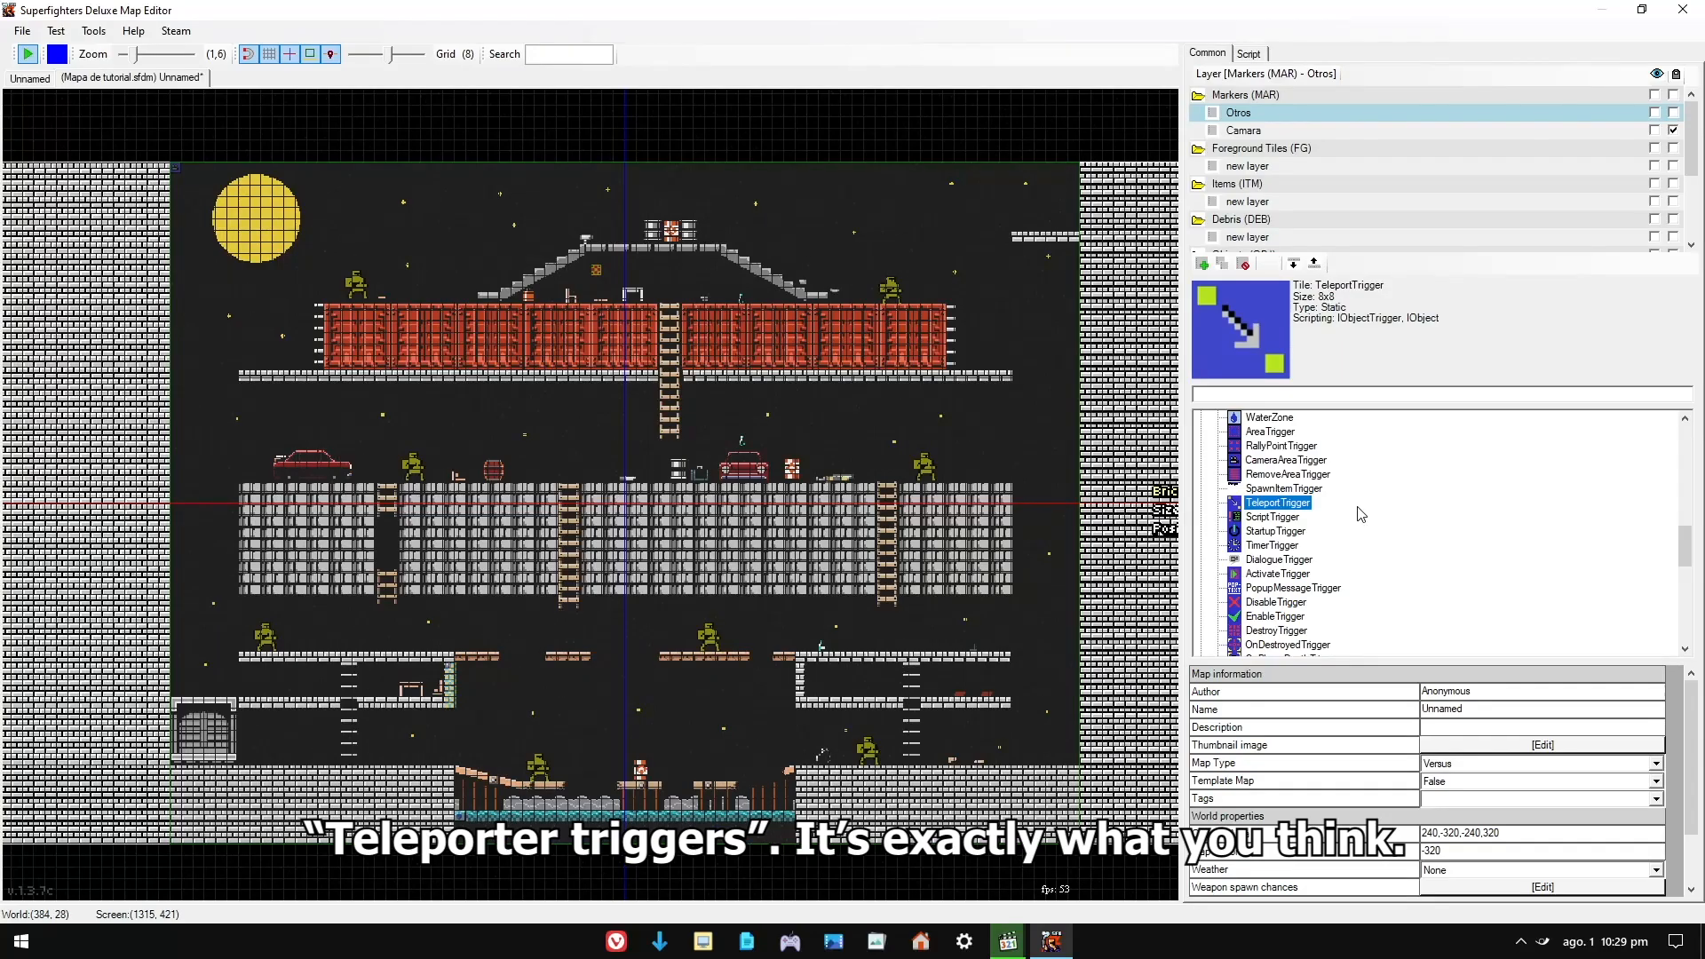
left_click(1327, 551)
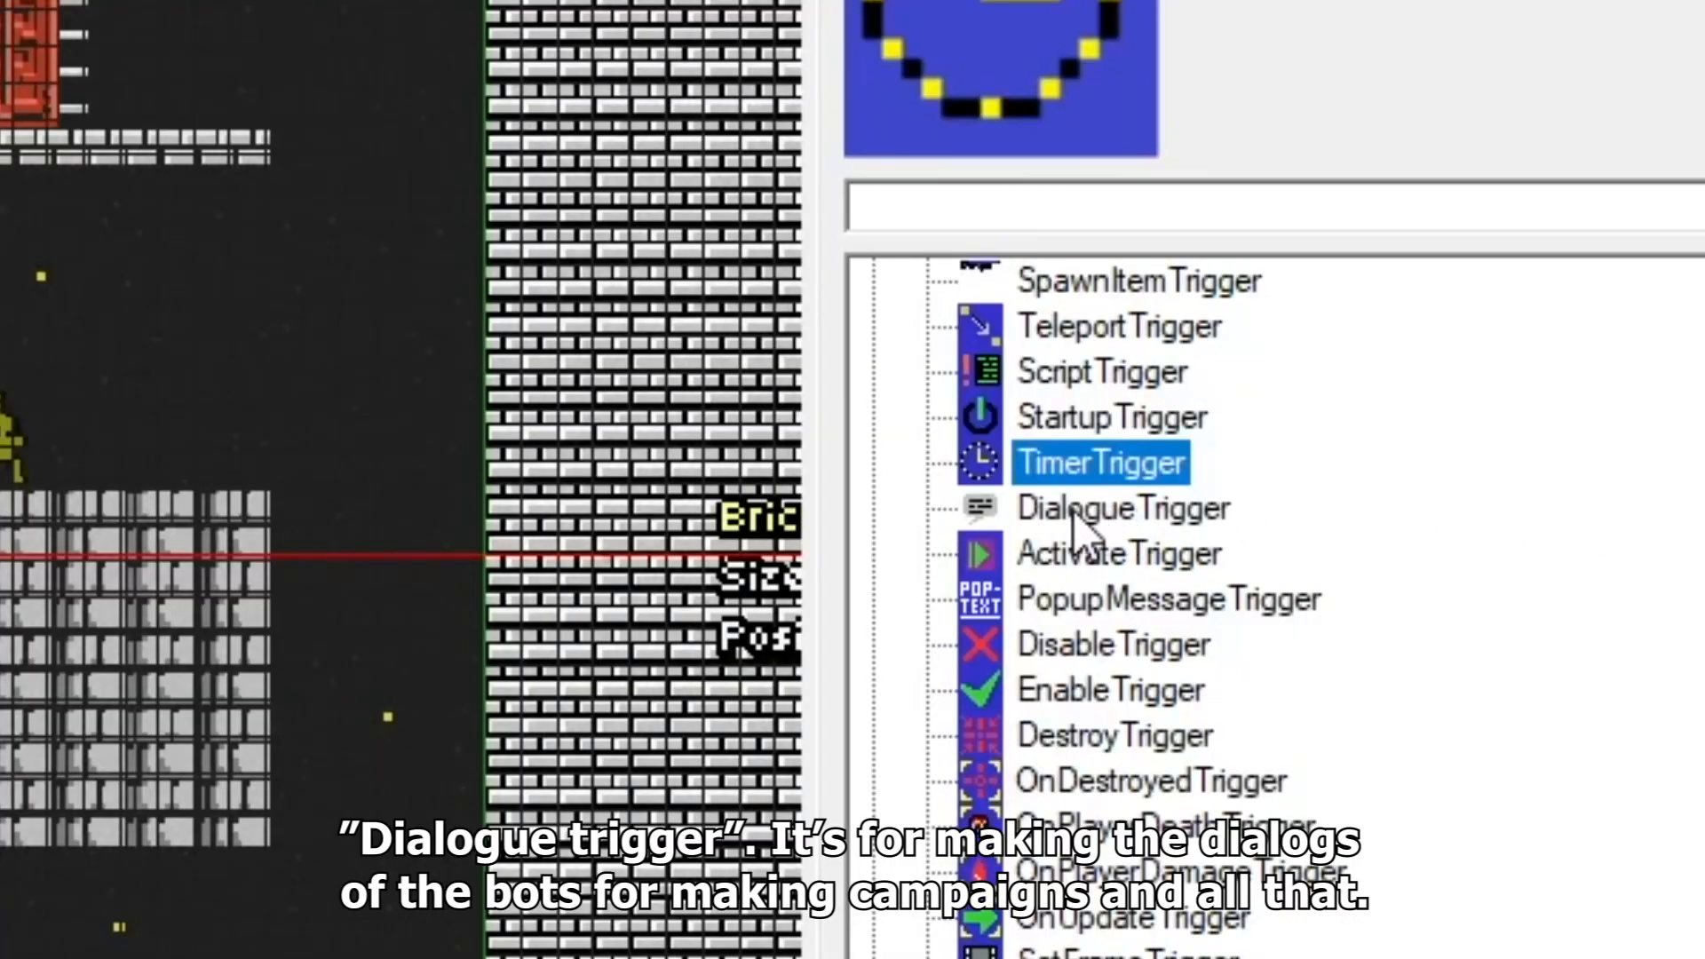
left_click(1264, 489)
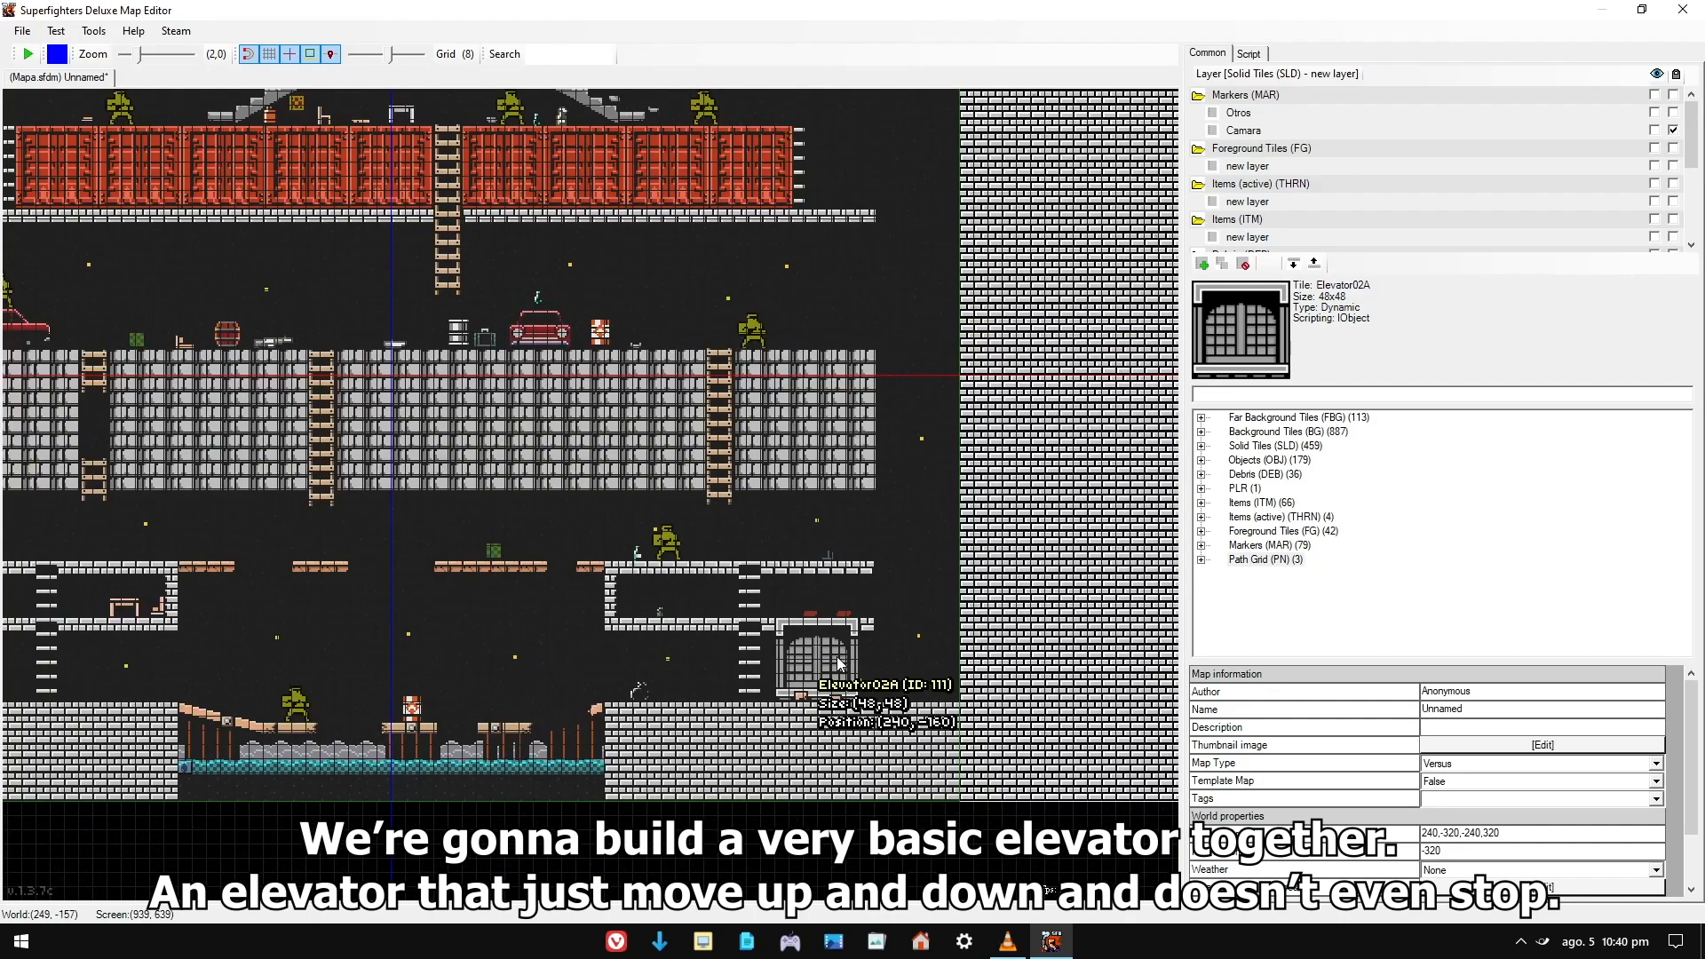
- Move the Elevator02A tile on the lower floor outward until it sits flush against the outer brick wall
left_click(828, 659)
left_click_drag(831, 660, 929, 657)
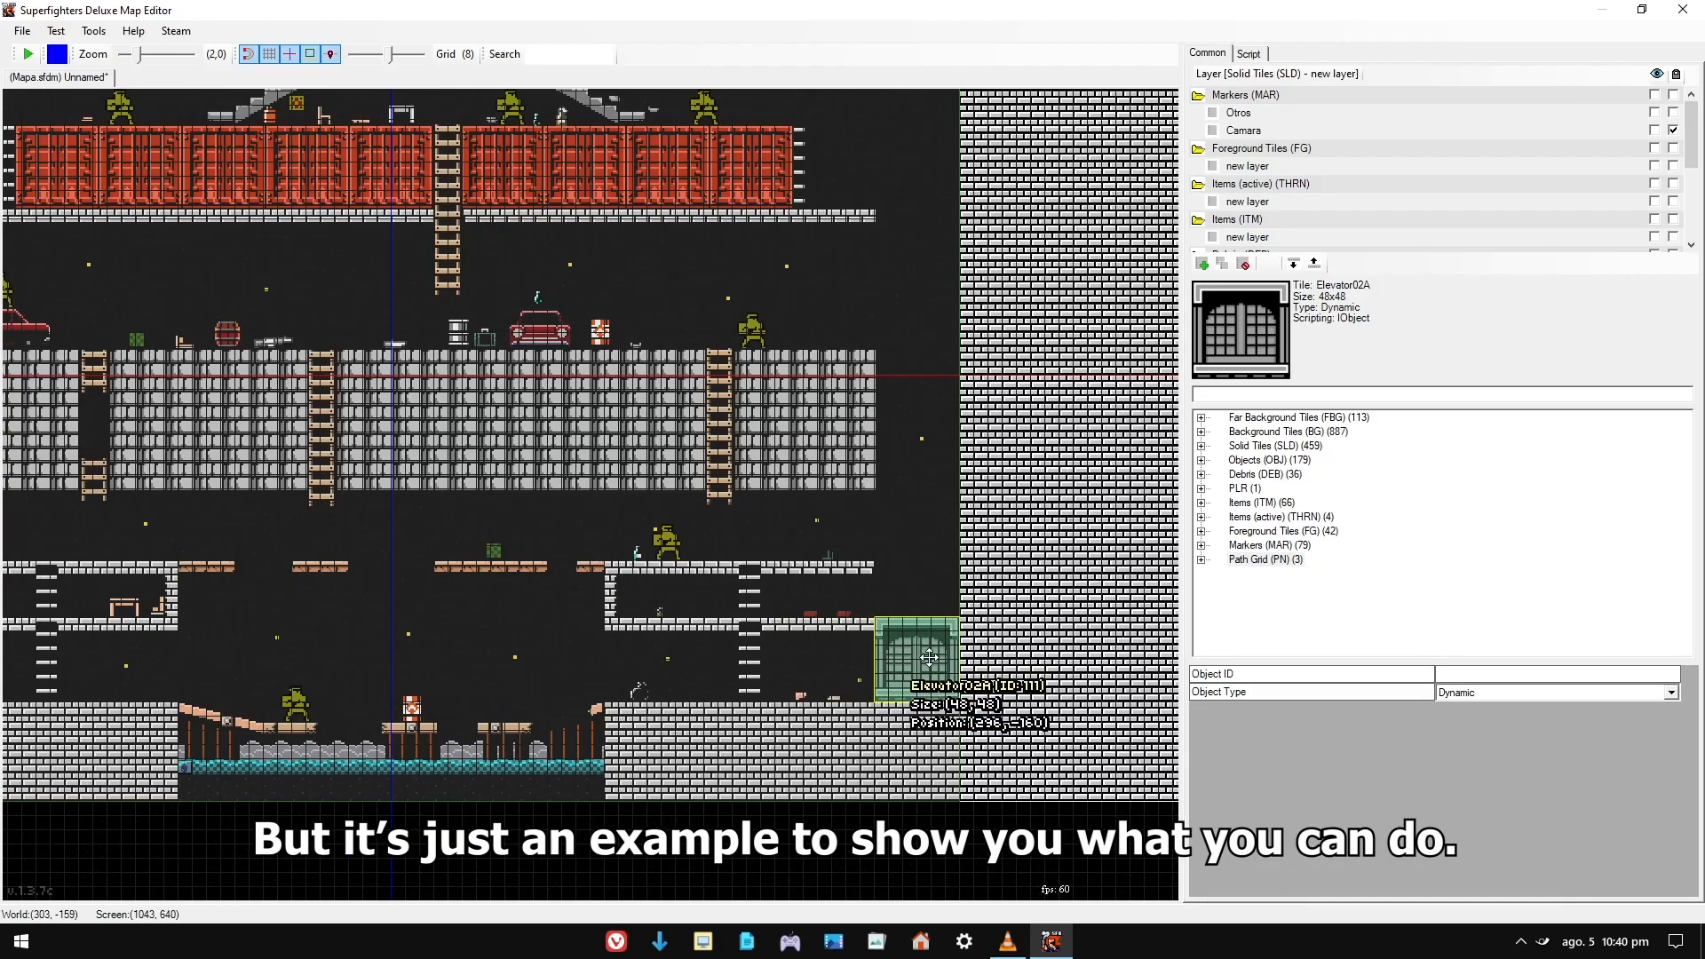
- Search the tiles for "joint" and place two ElevatorPathJoints in the elevator shaft, one level with the container floor and one at the elevator's base
left_click(1259, 395)
type("joint")
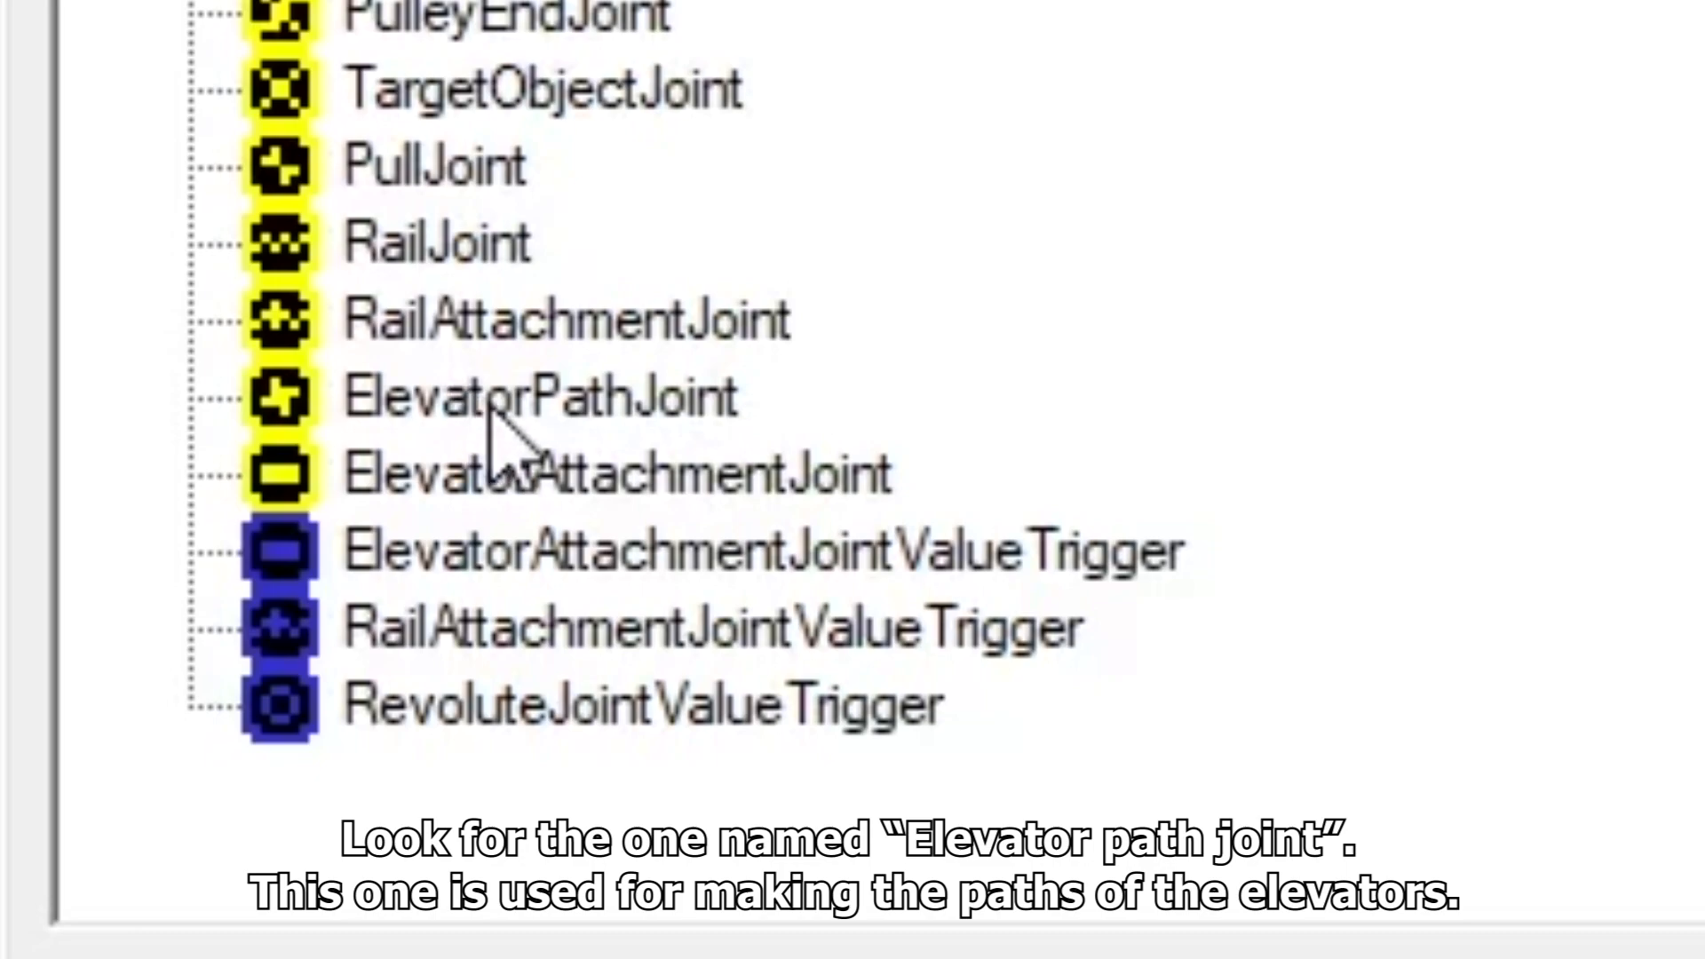
left_click(497, 412)
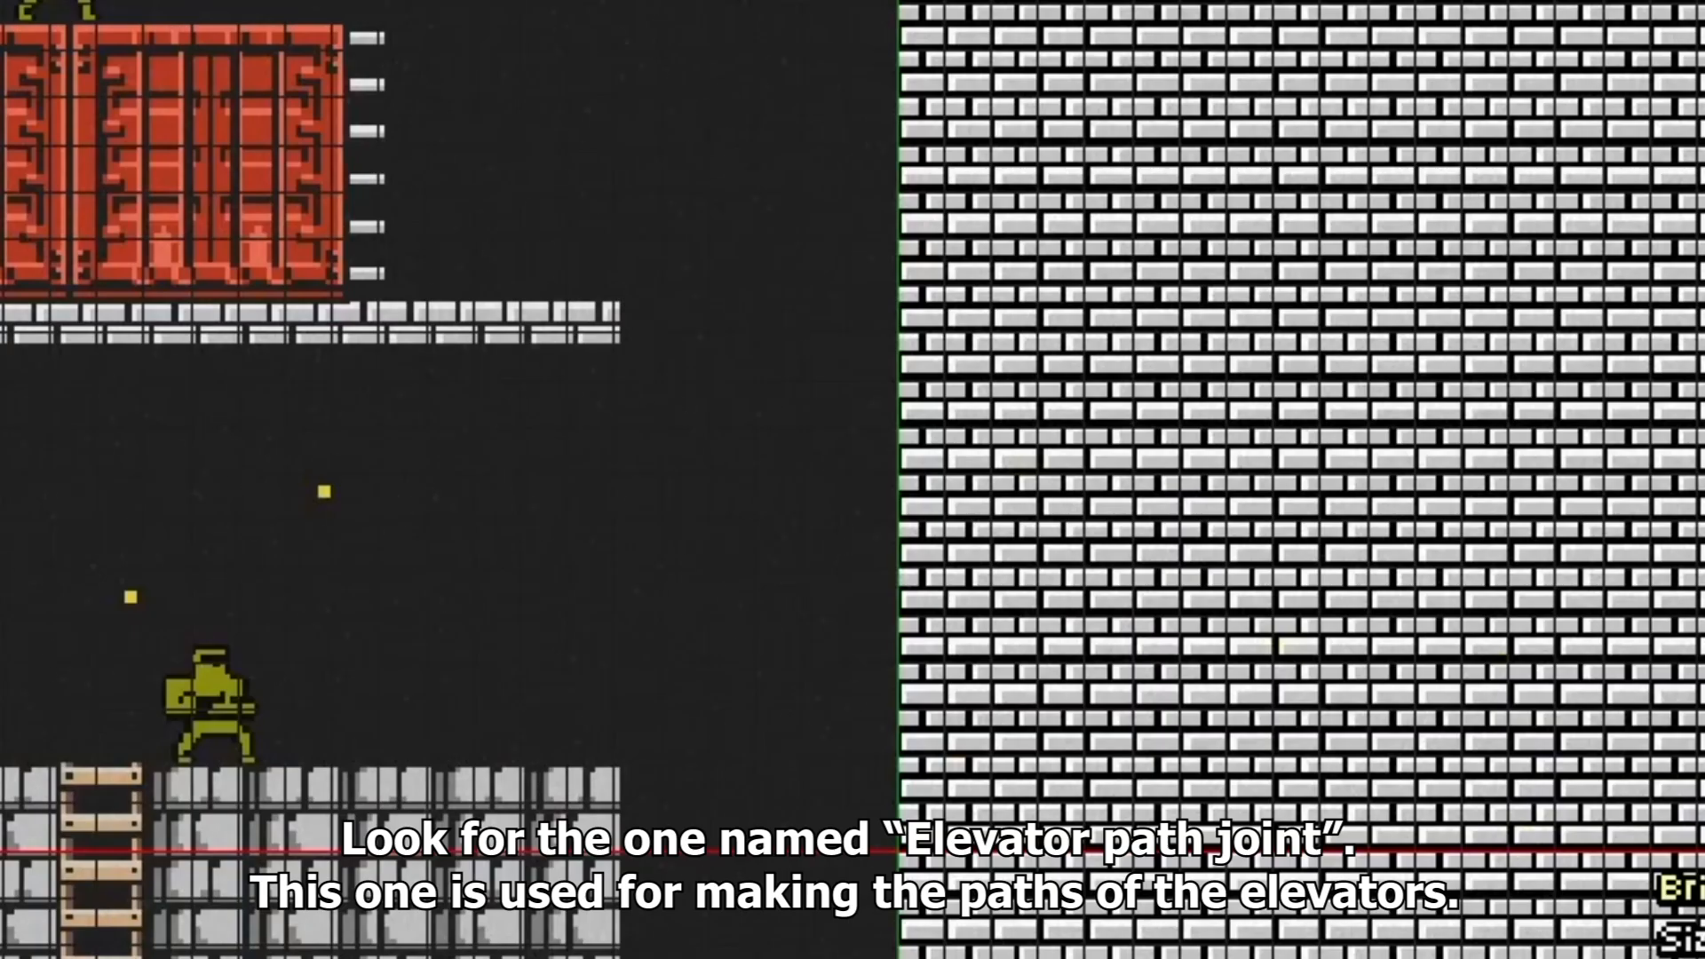
left_click_drag(1110, 483, 747, 306)
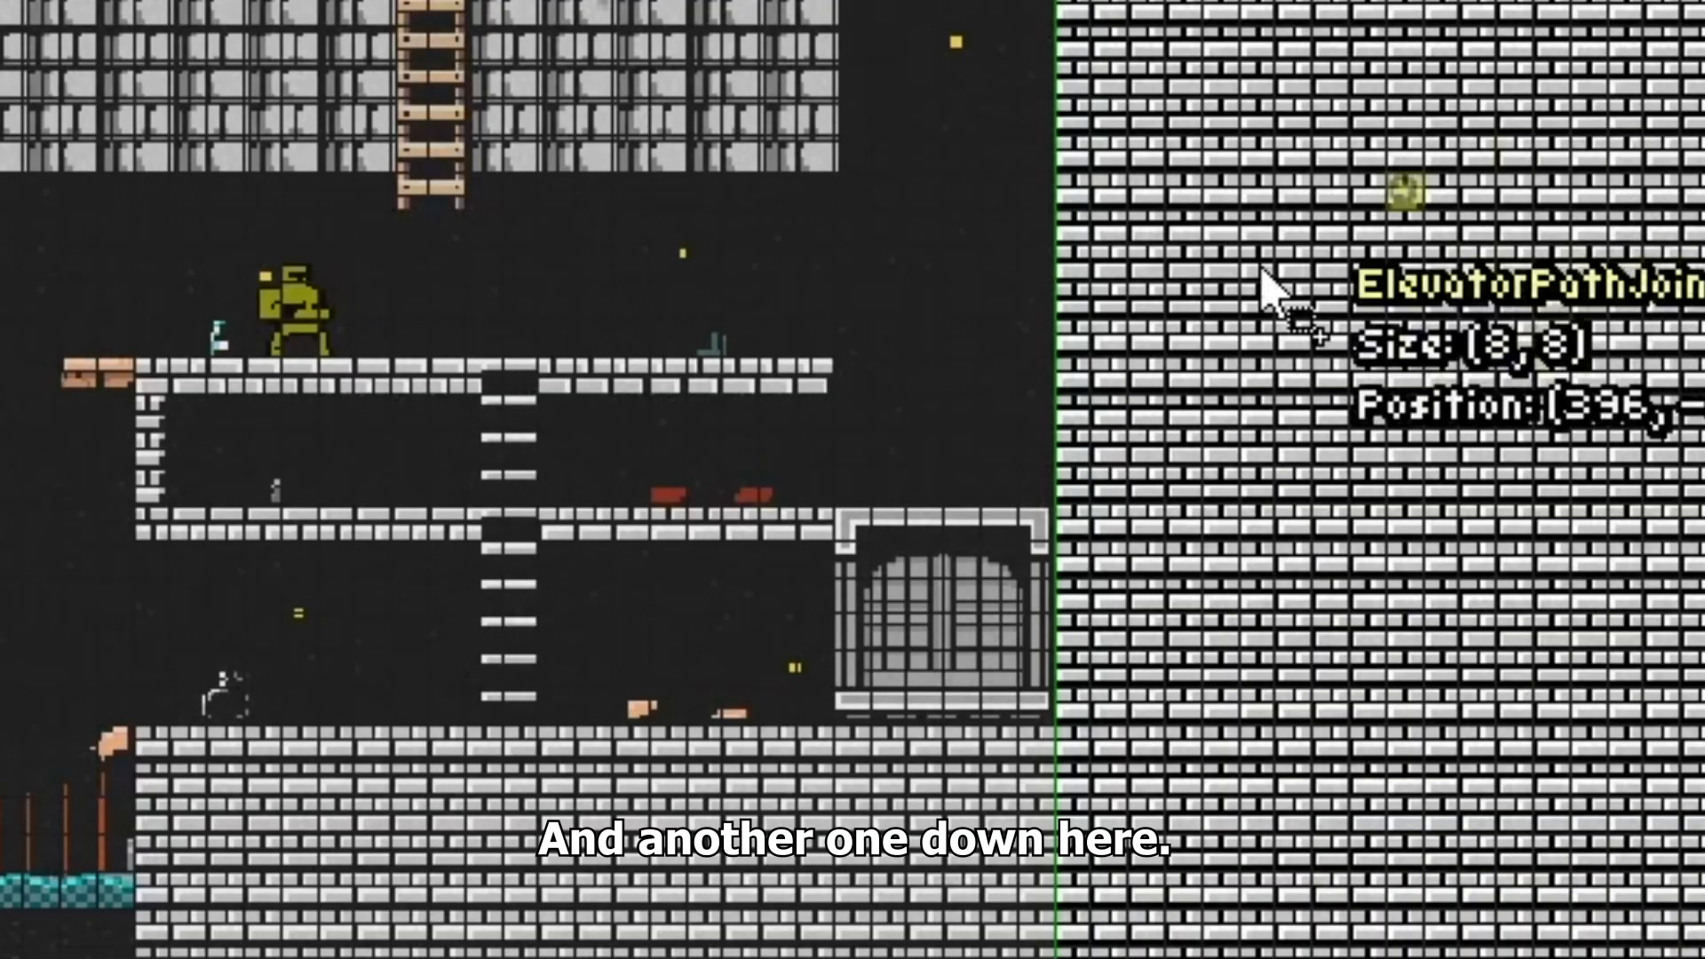
left_click_drag(1265, 275, 933, 700)
scroll(941, 719, "up", 3)
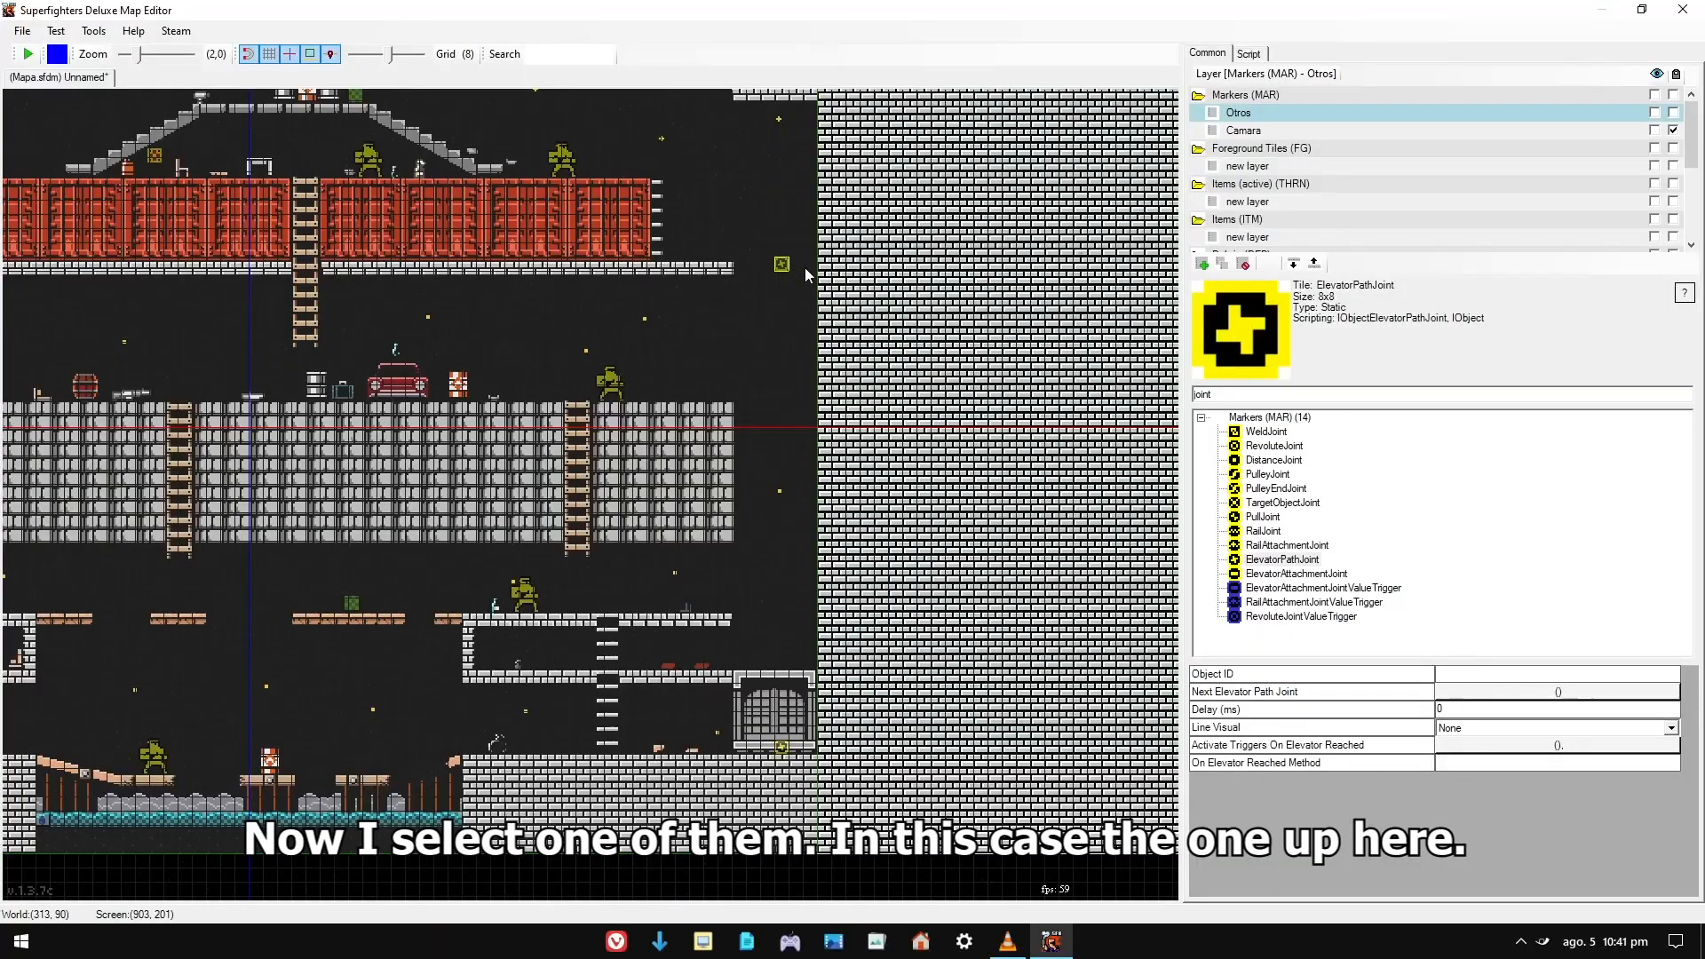
- Link the upper and lower ElevatorPathJoints by setting each one as the other's Next Elevator Path Joint
left_click(782, 265)
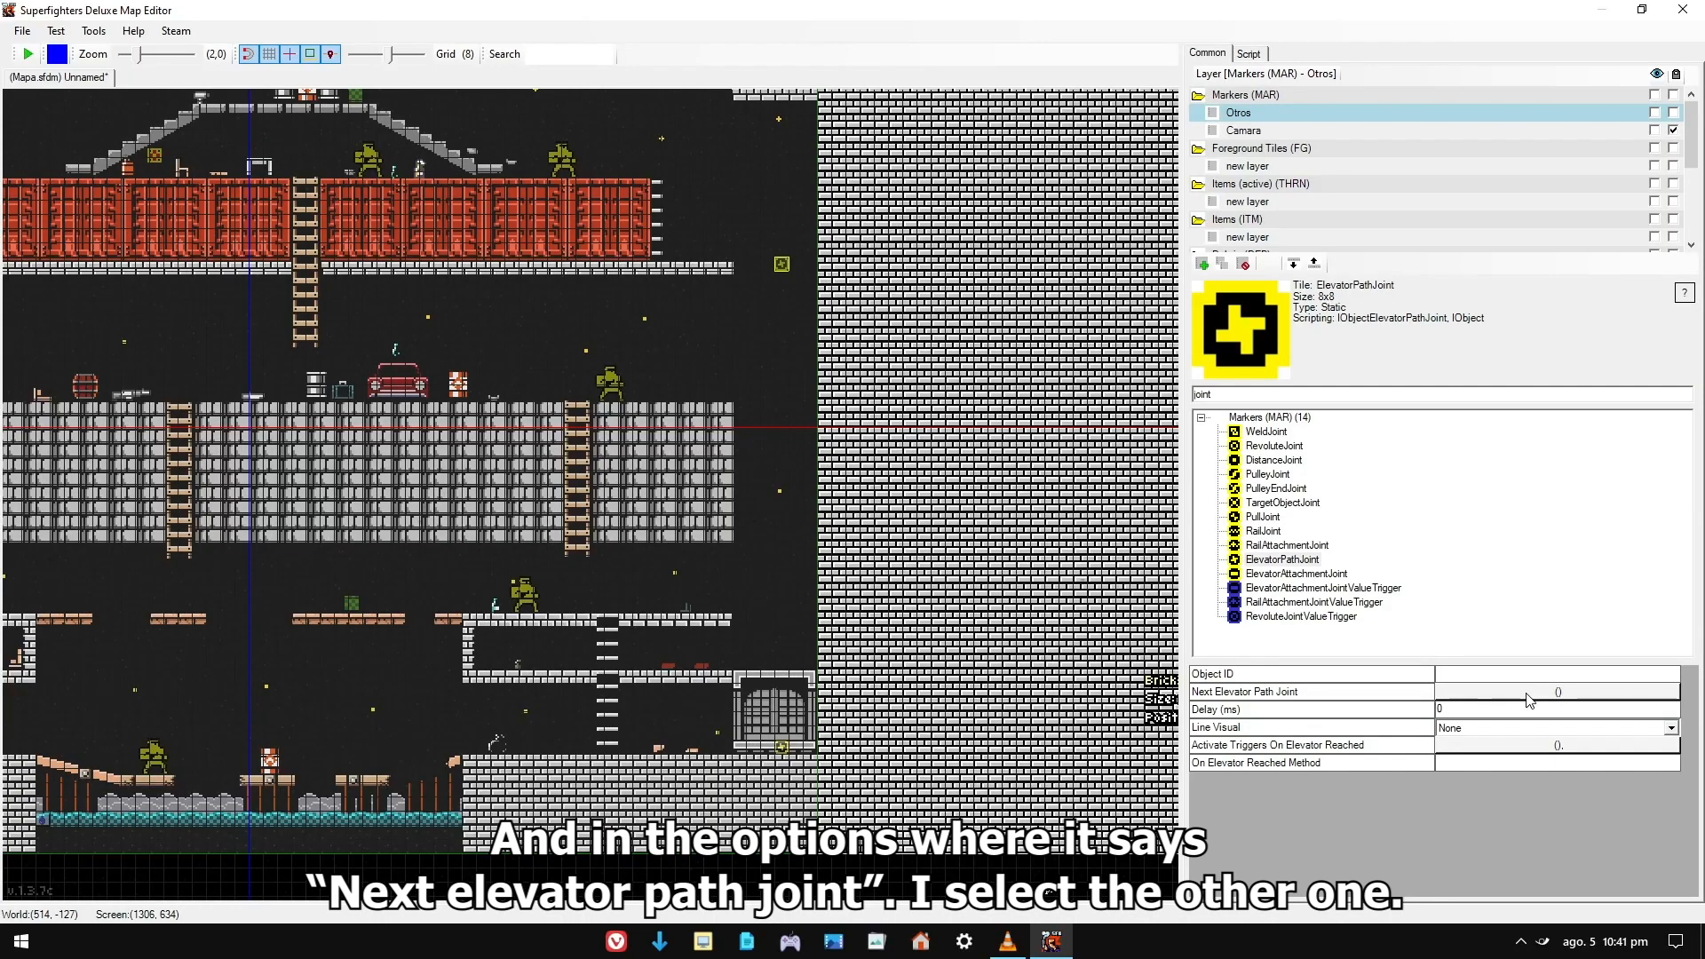
left_click(1527, 695)
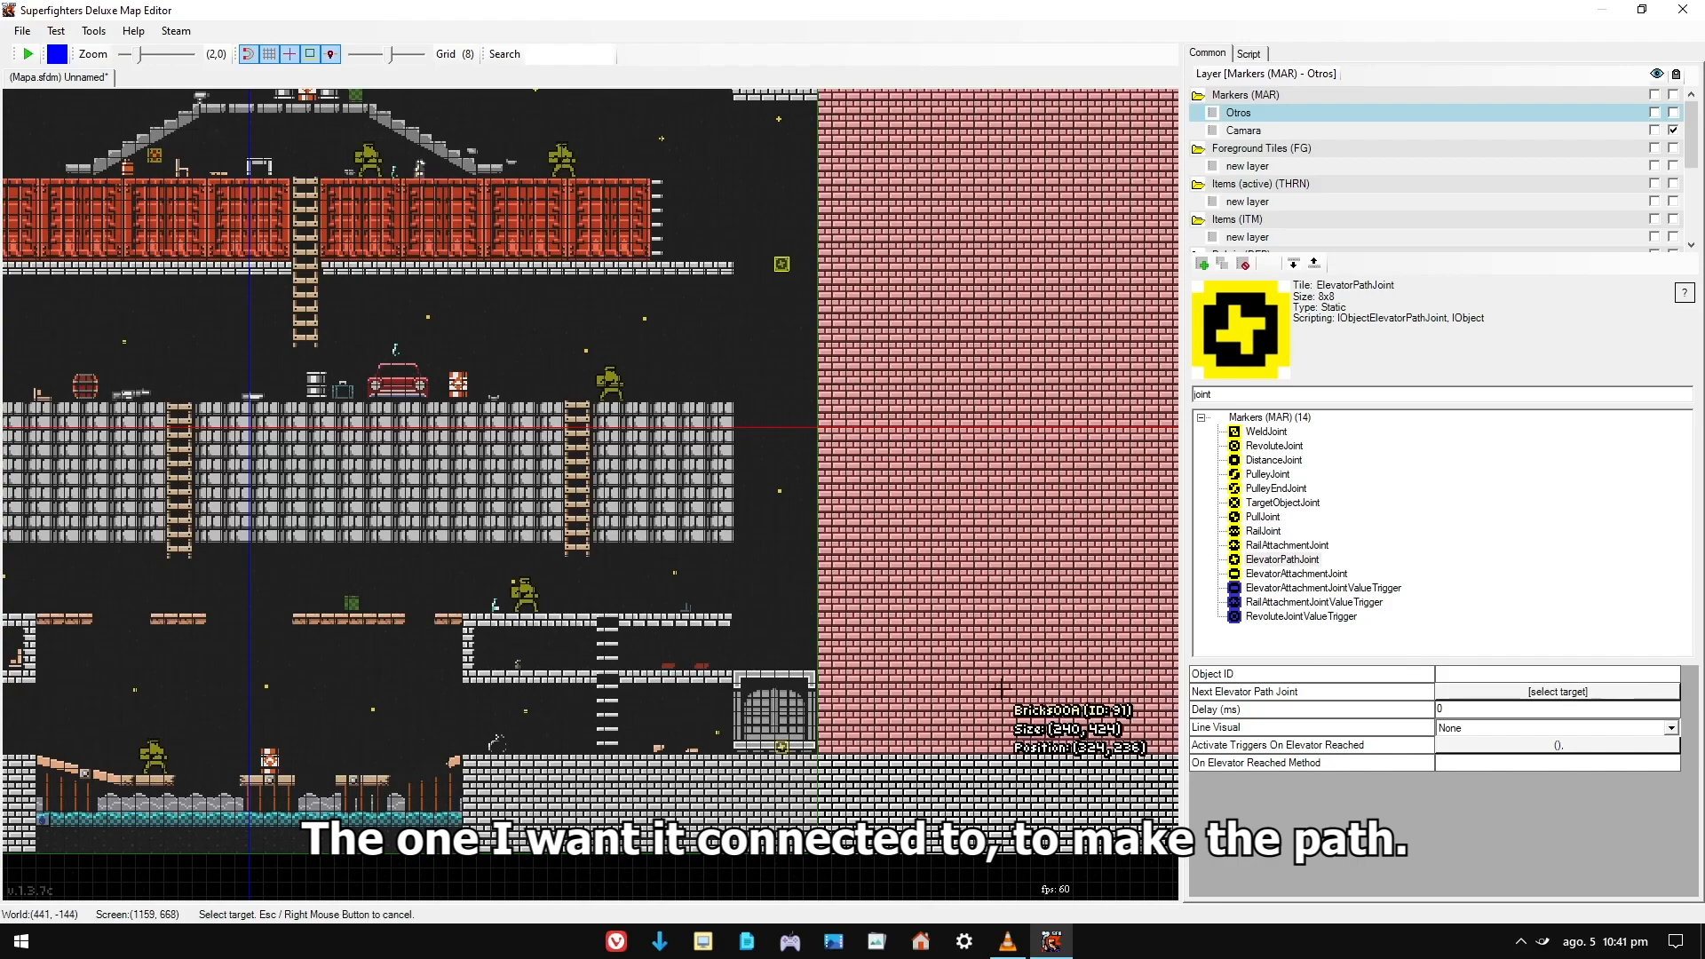
left_click(782, 748)
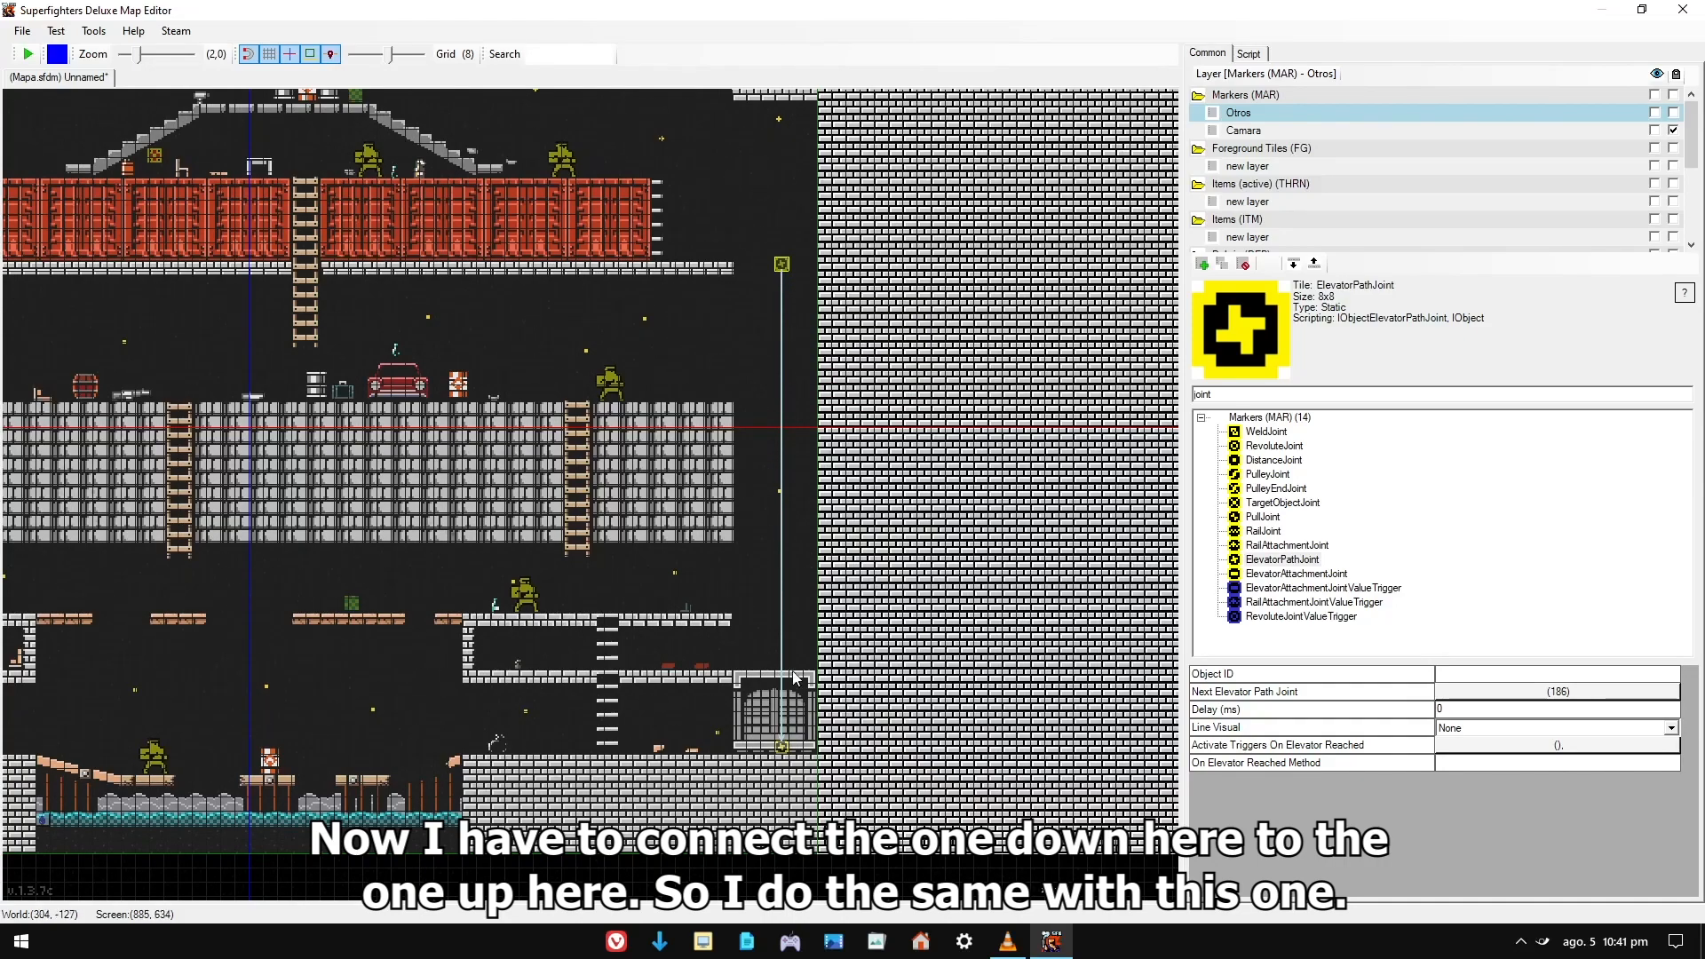
left_click(785, 749)
scroll(812, 733, "up", 2)
left_click(1467, 695)
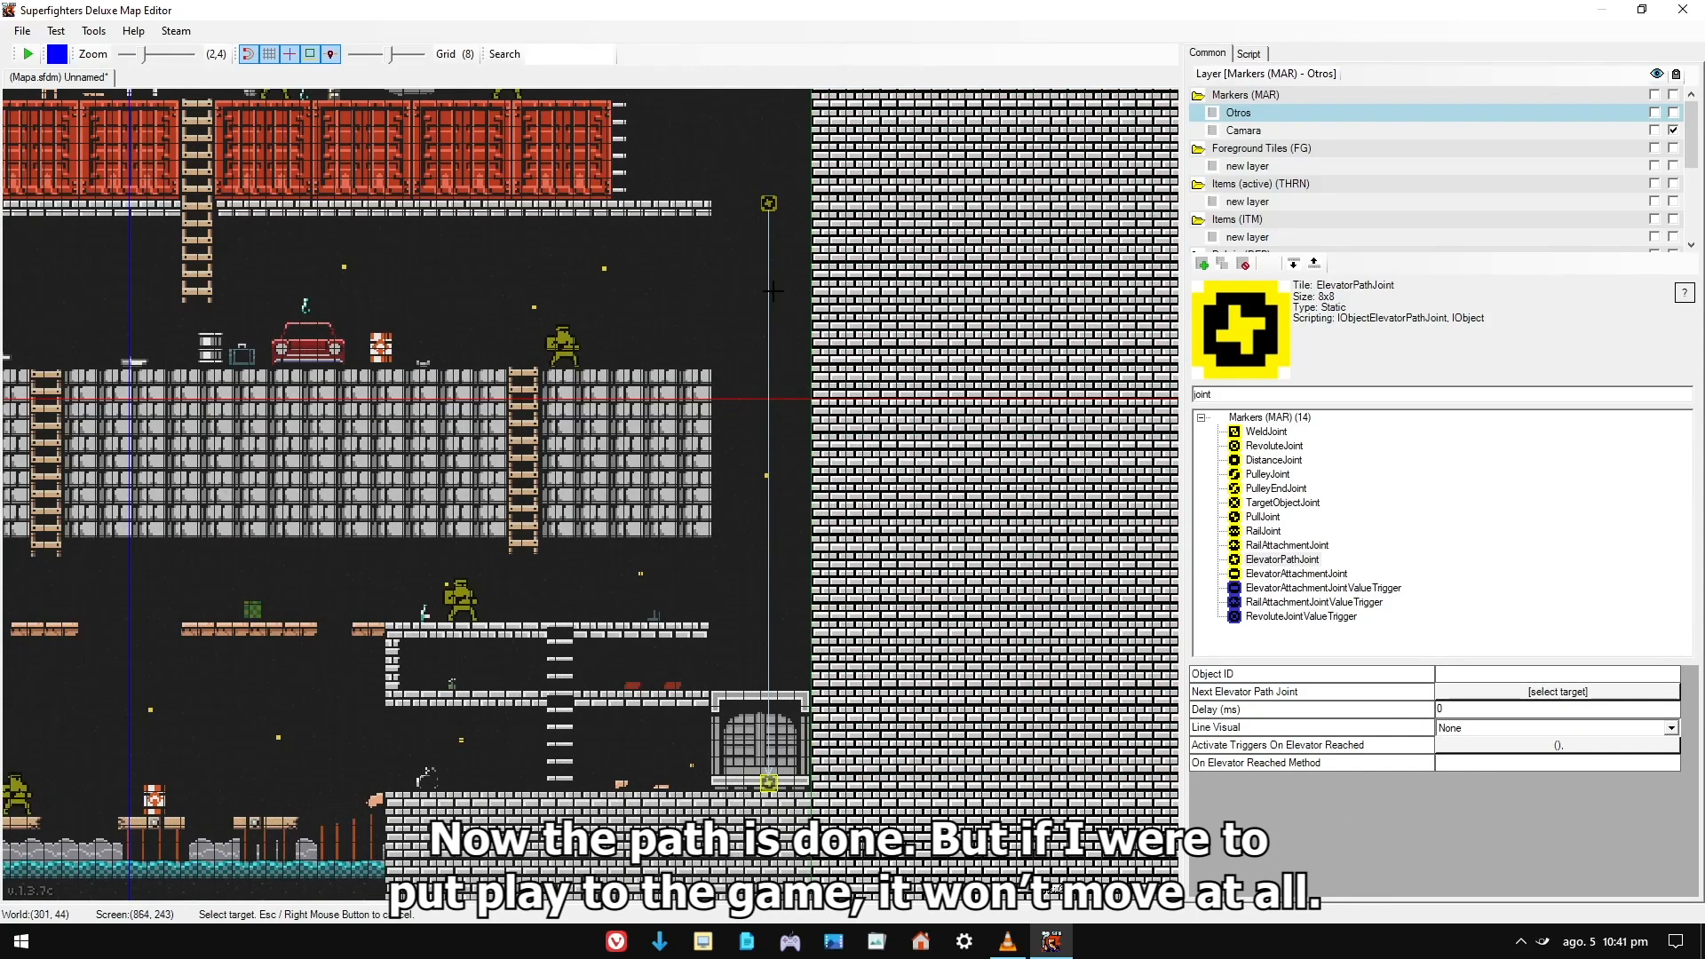
left_click(765, 202)
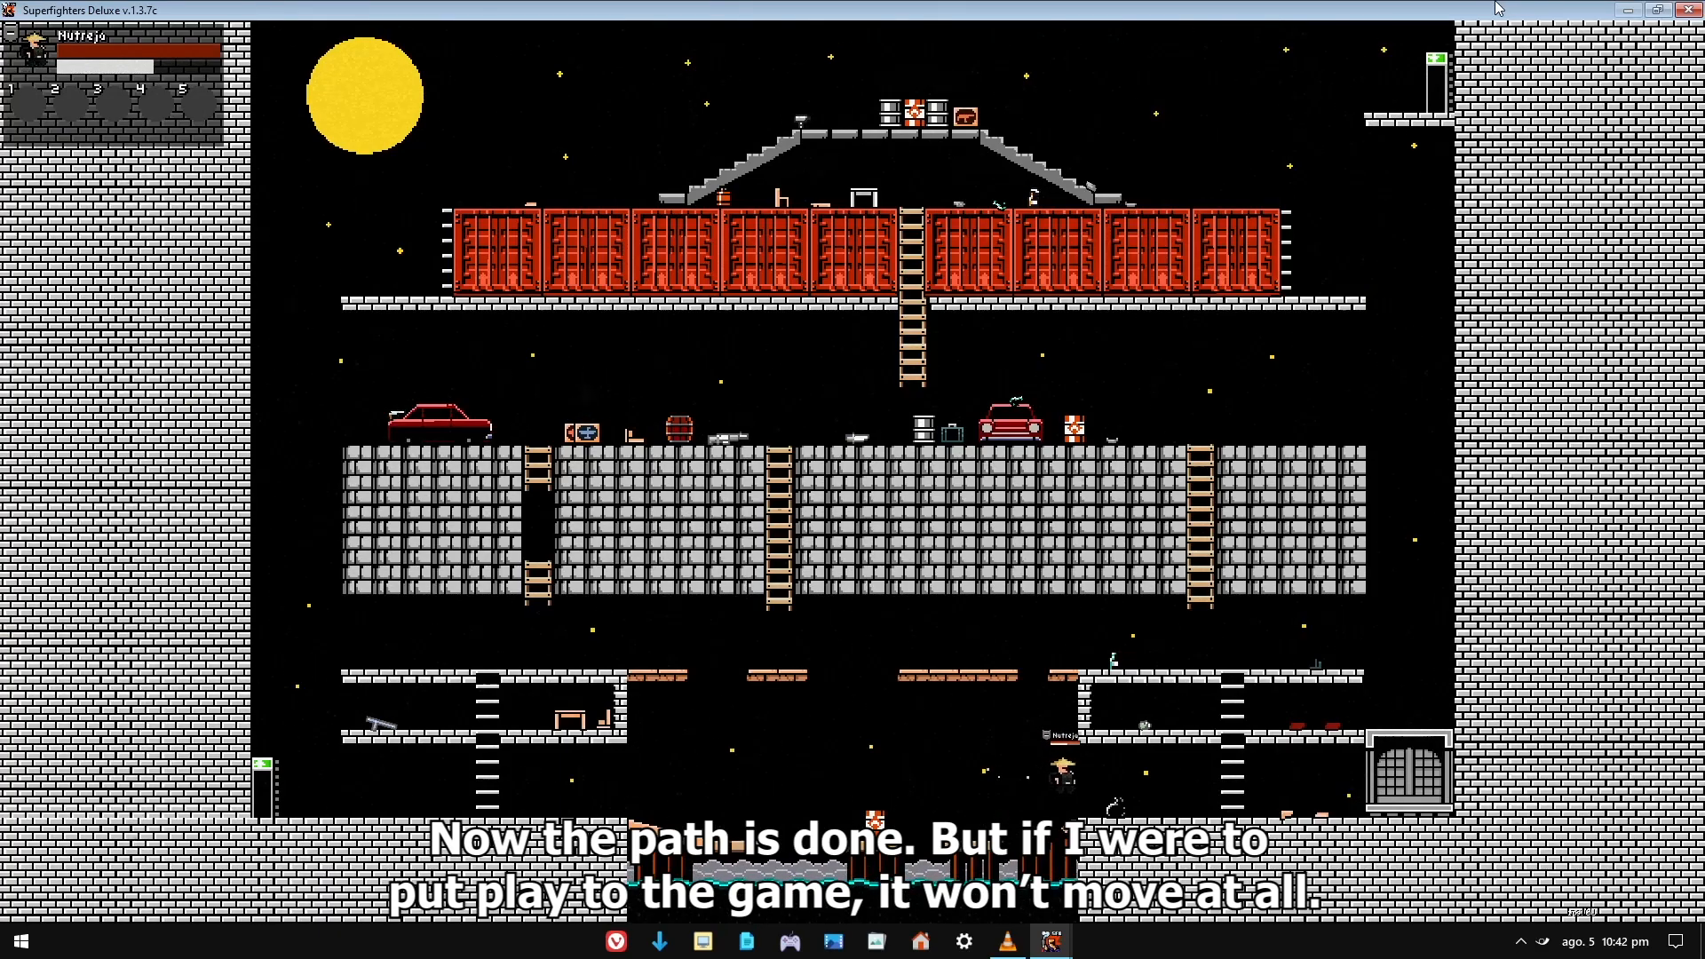
- Play the map and run the player along the lower floor to the elevator to check whether it moves
key("Right")
key("Up")
key("Down")
key("Right")
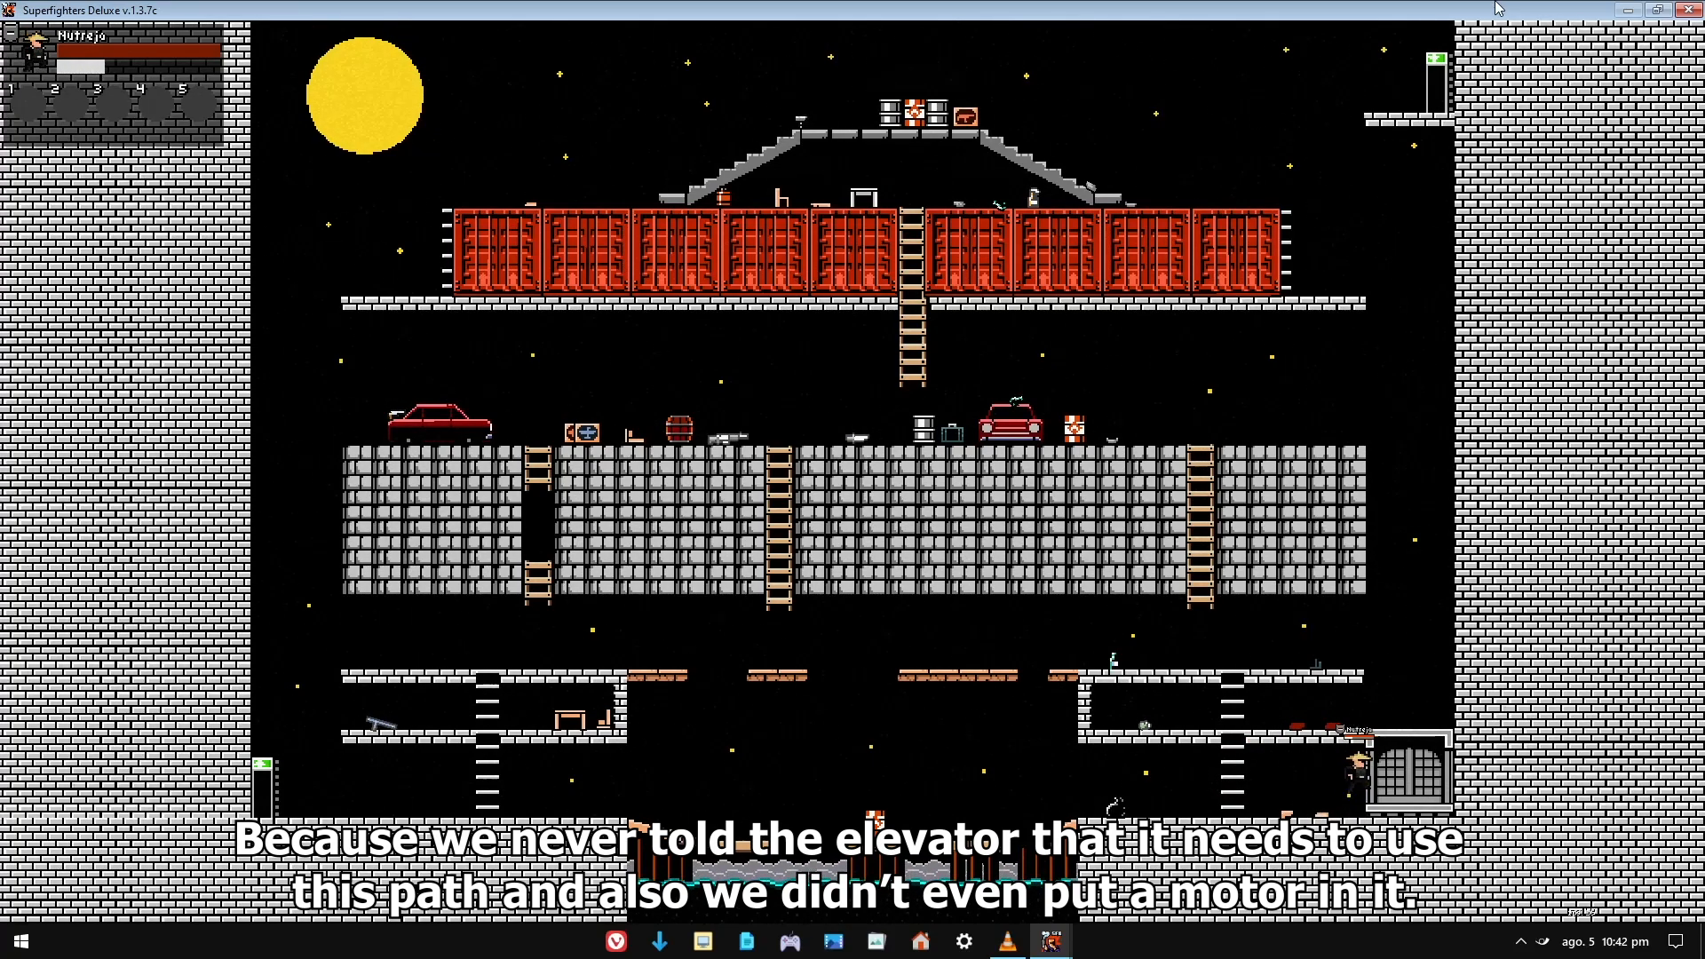
- Place an ElevatorAttachmentJoint at the elevator's base beside the lower path joint and set its Target Object to the Elevator02A tile
key("Left")
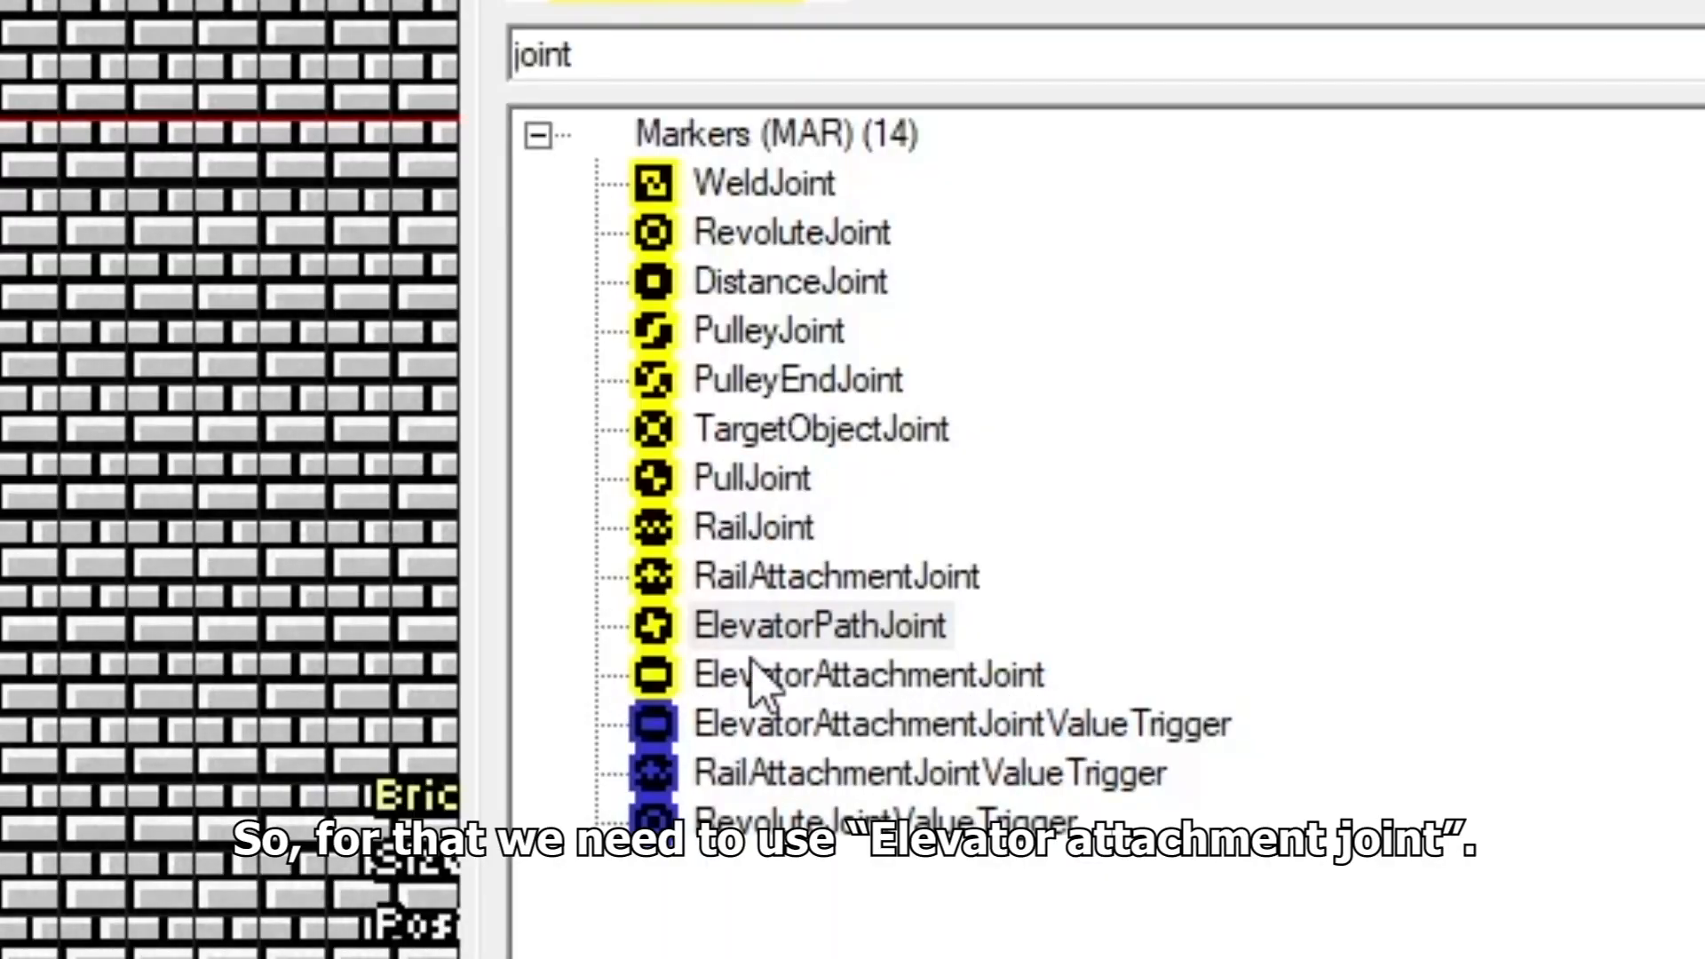
left_click(828, 686)
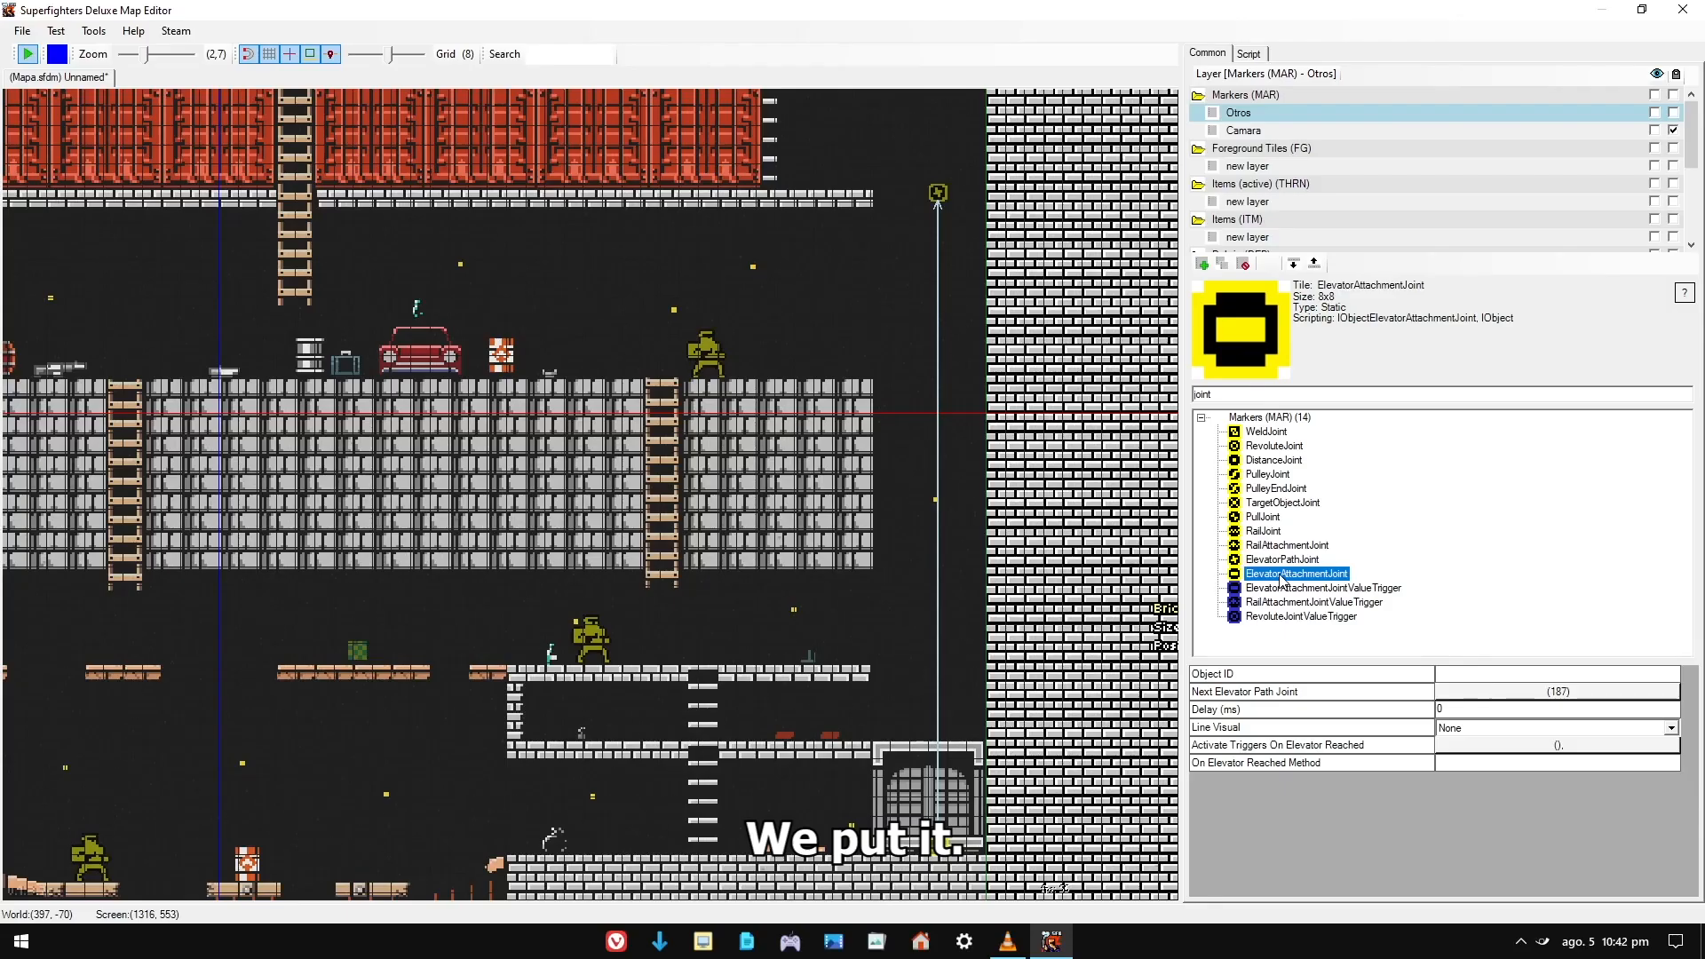
left_click_drag(800, 682, 918, 848)
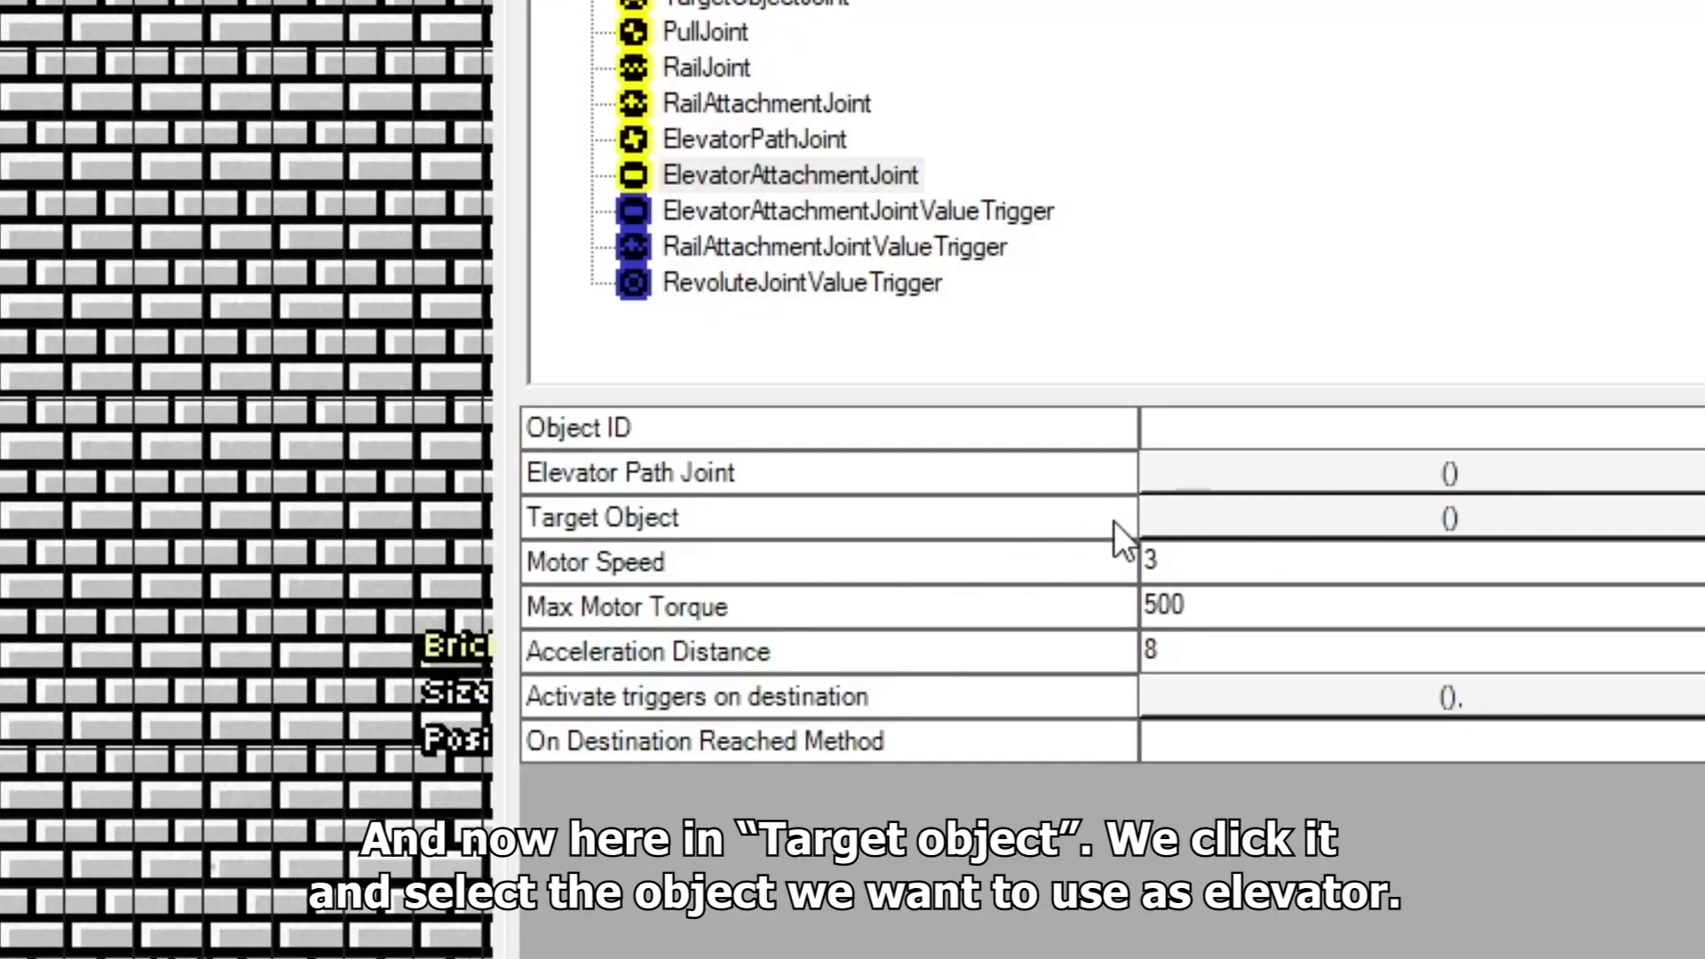
left_click(1234, 525)
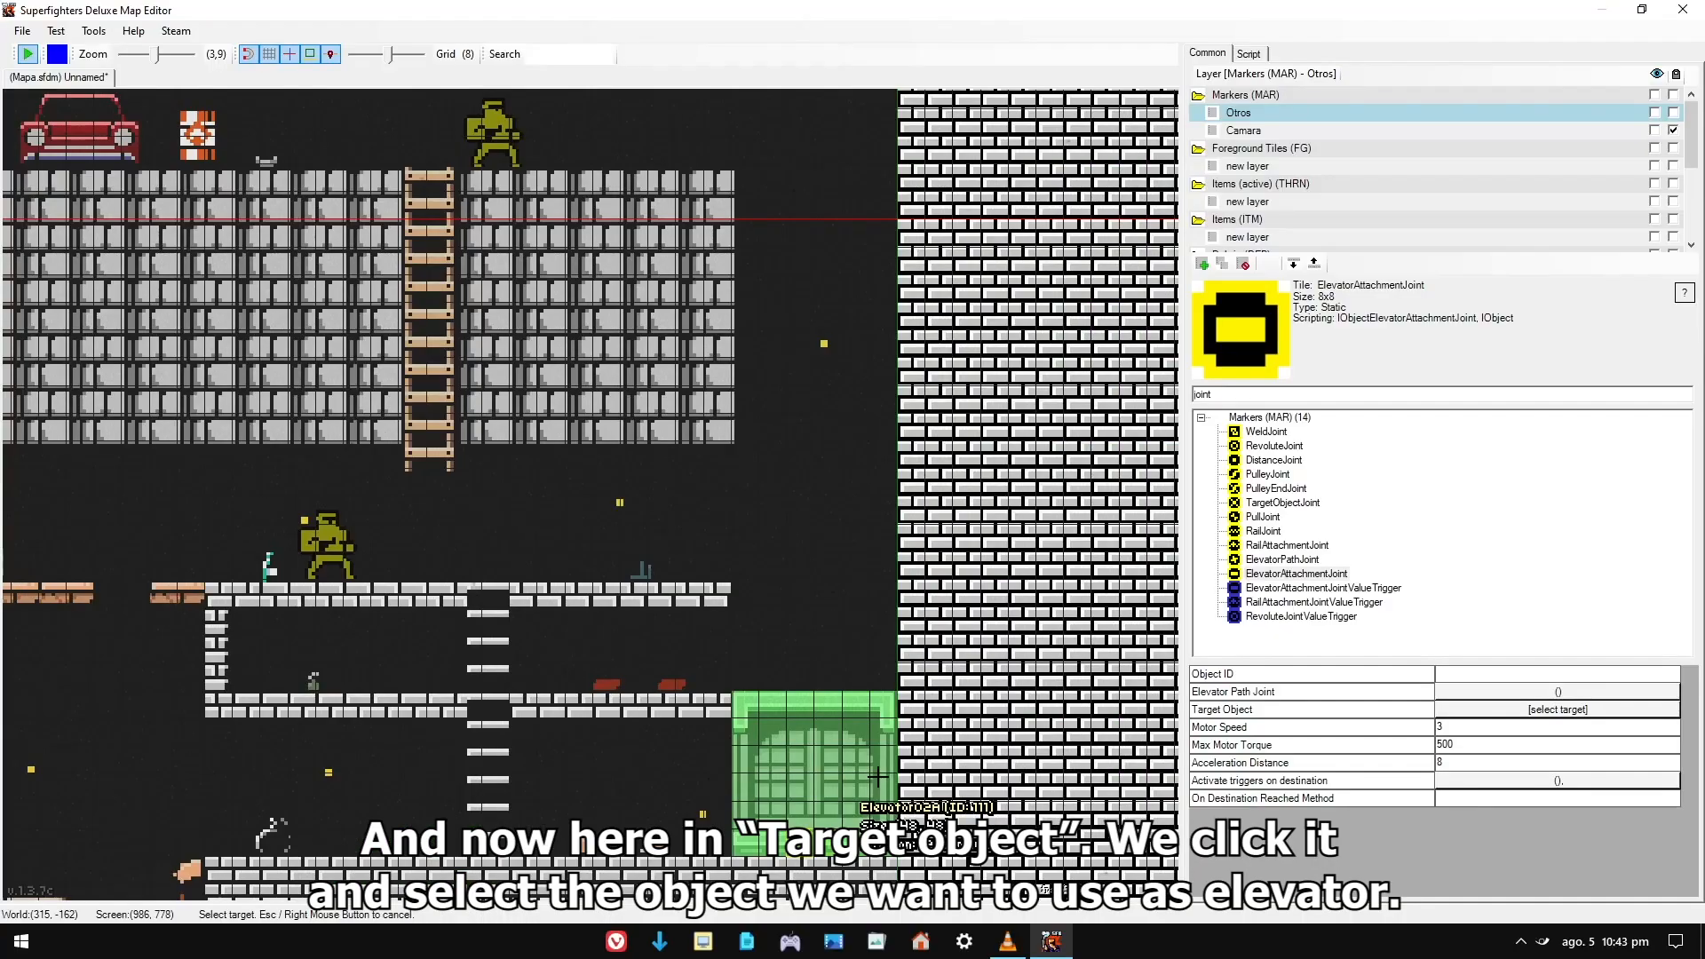
left_click(875, 772)
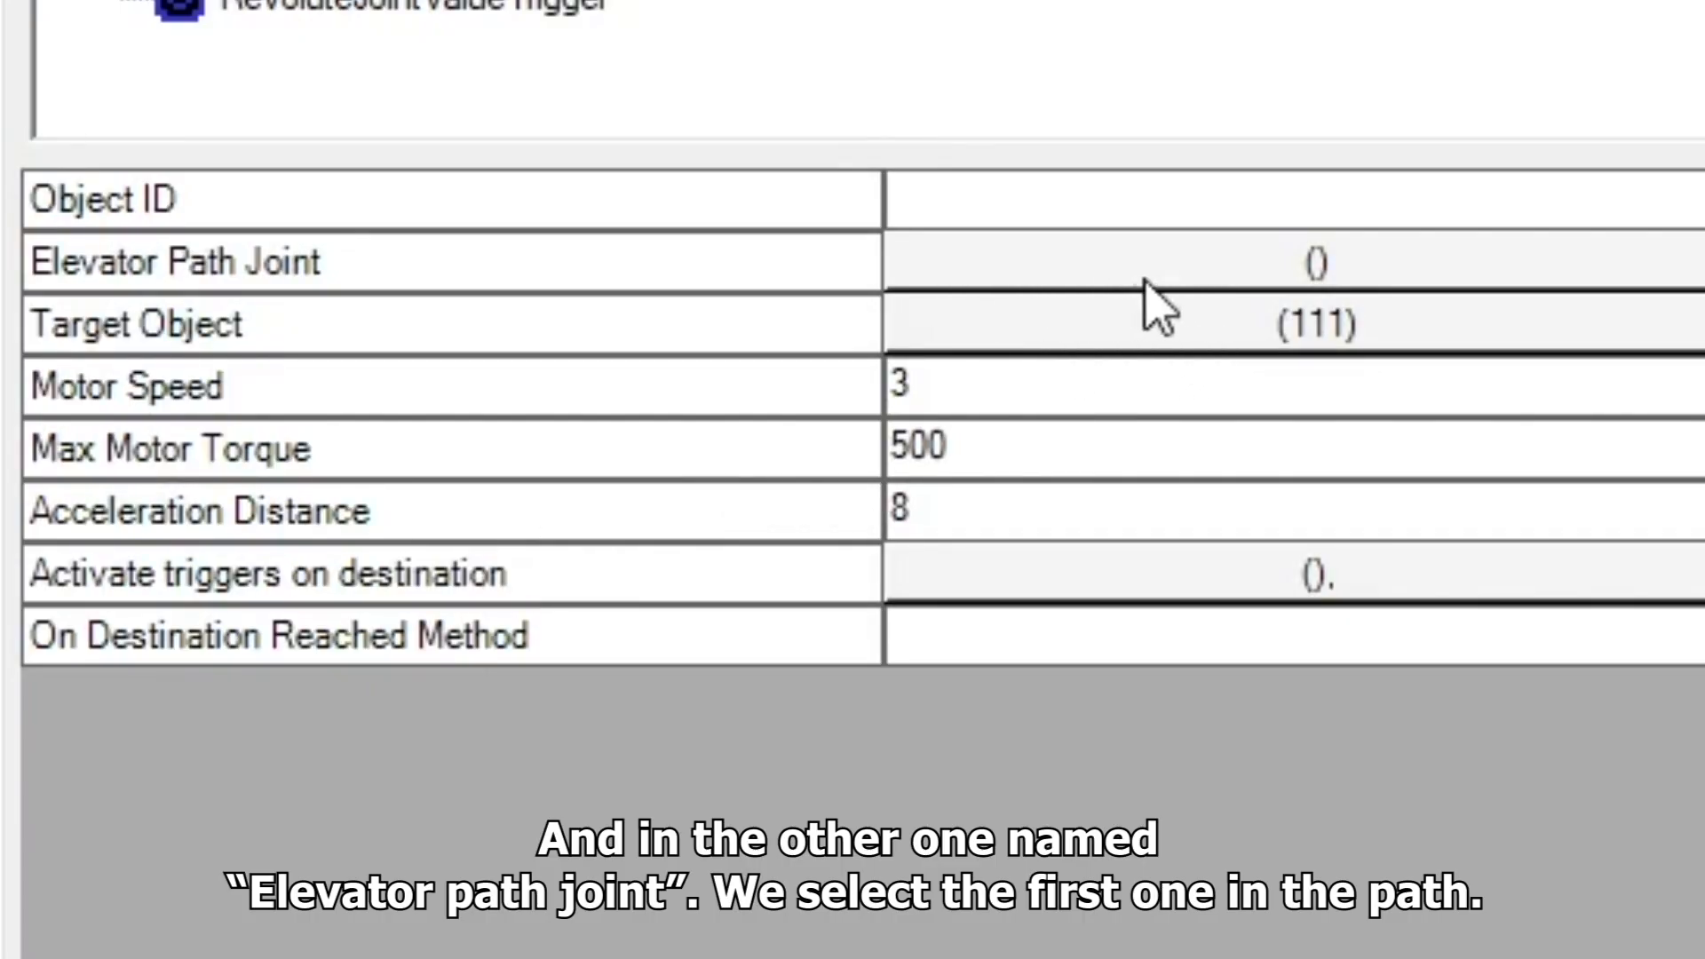
- Set the attachment joint's Elevator Path Joint to the lower ElevatorPathJoint and play the map to test the elevator
left_click(1052, 263)
left_click(824, 829)
scroll(715, 769, "down", 1)
scroll(714, 769, "down", 3)
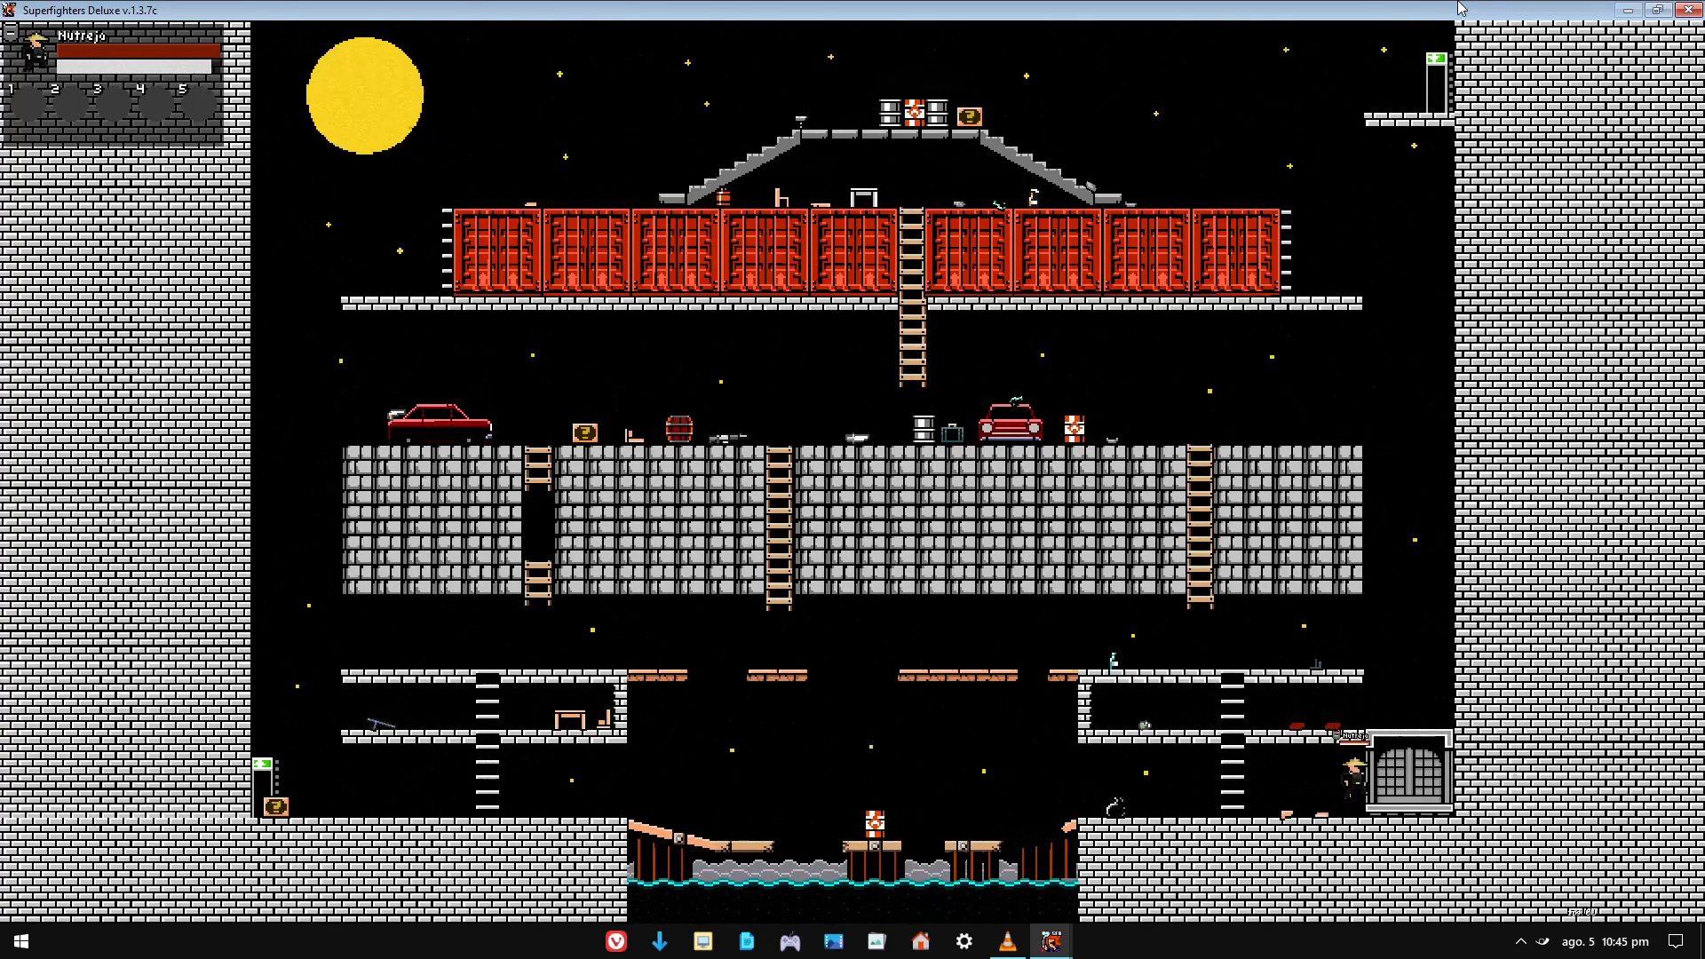
key("Right")
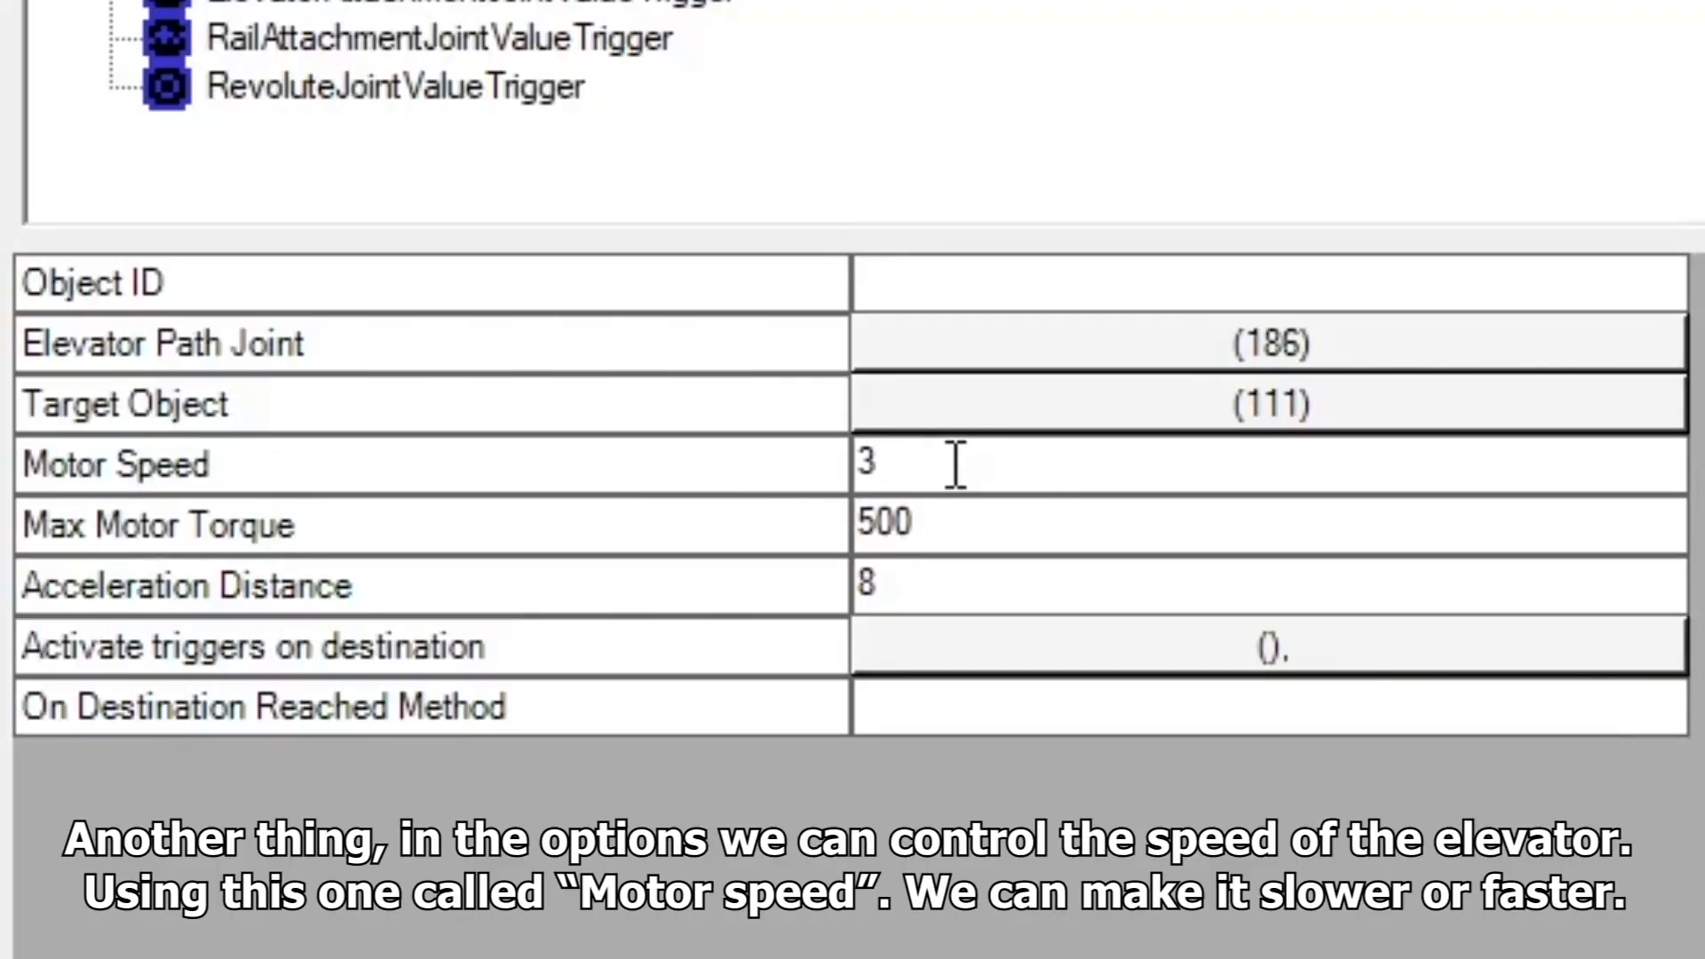
- Set the ElevatorAttachmentJoint's Motor Speed to 10 and play the map to check the elevator's speed
left_click(957, 463)
type("10")
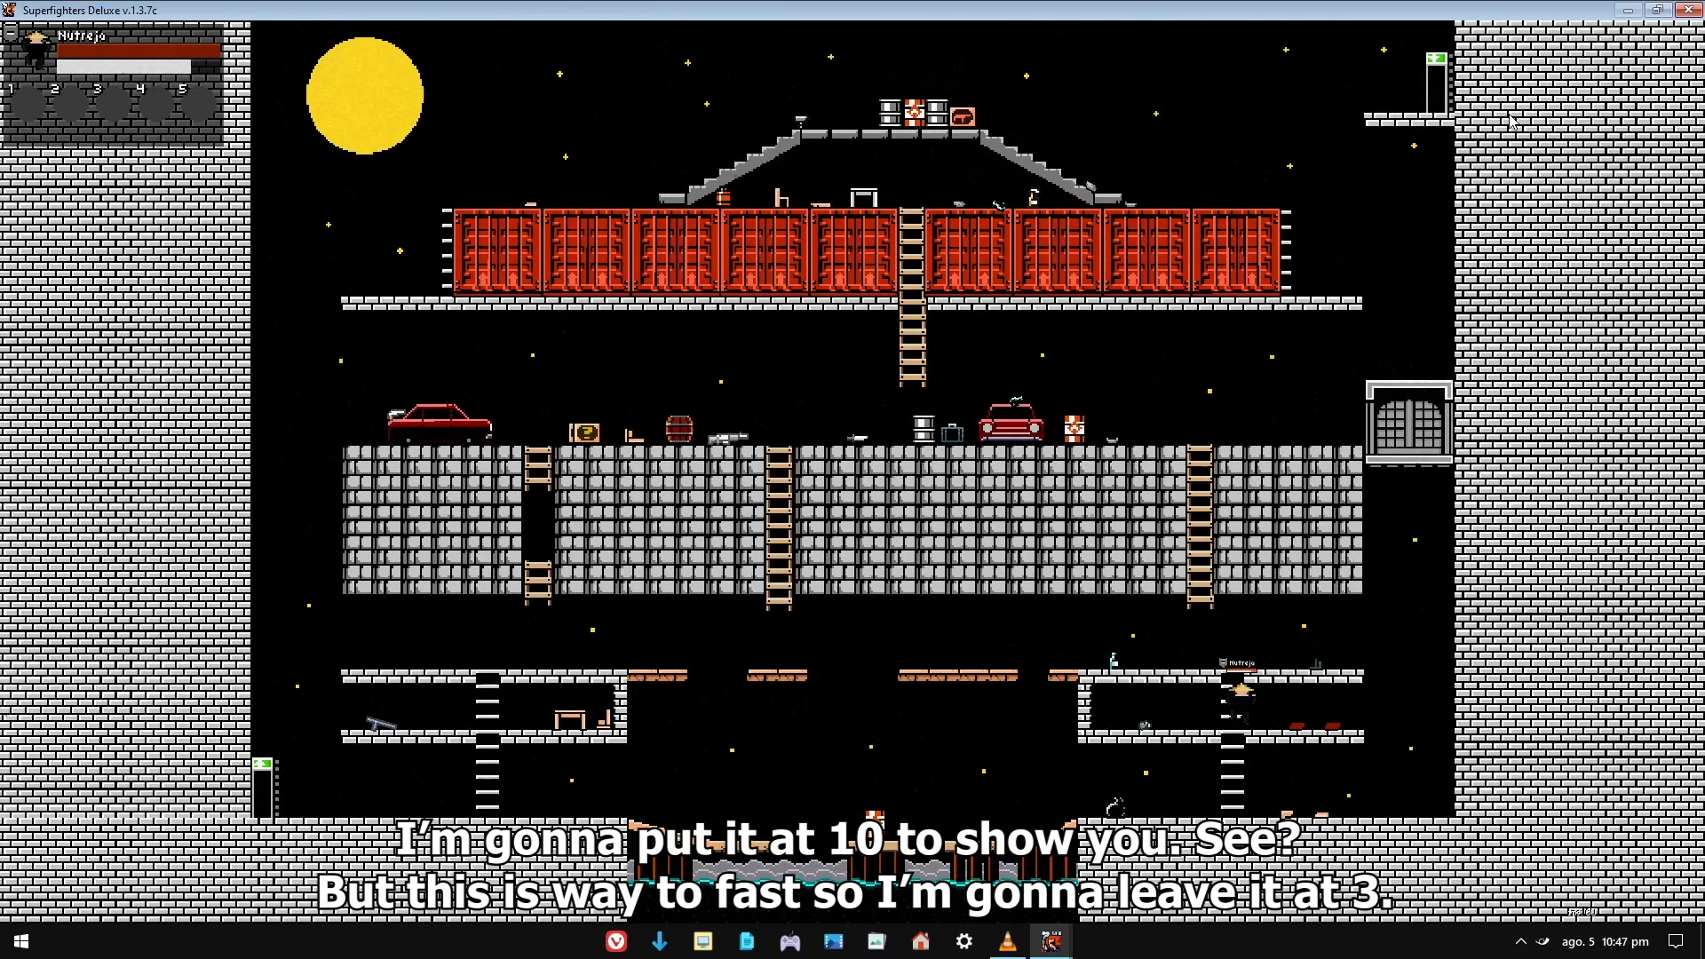
key("Right")
key("Left")
key("Up")
key("Left")
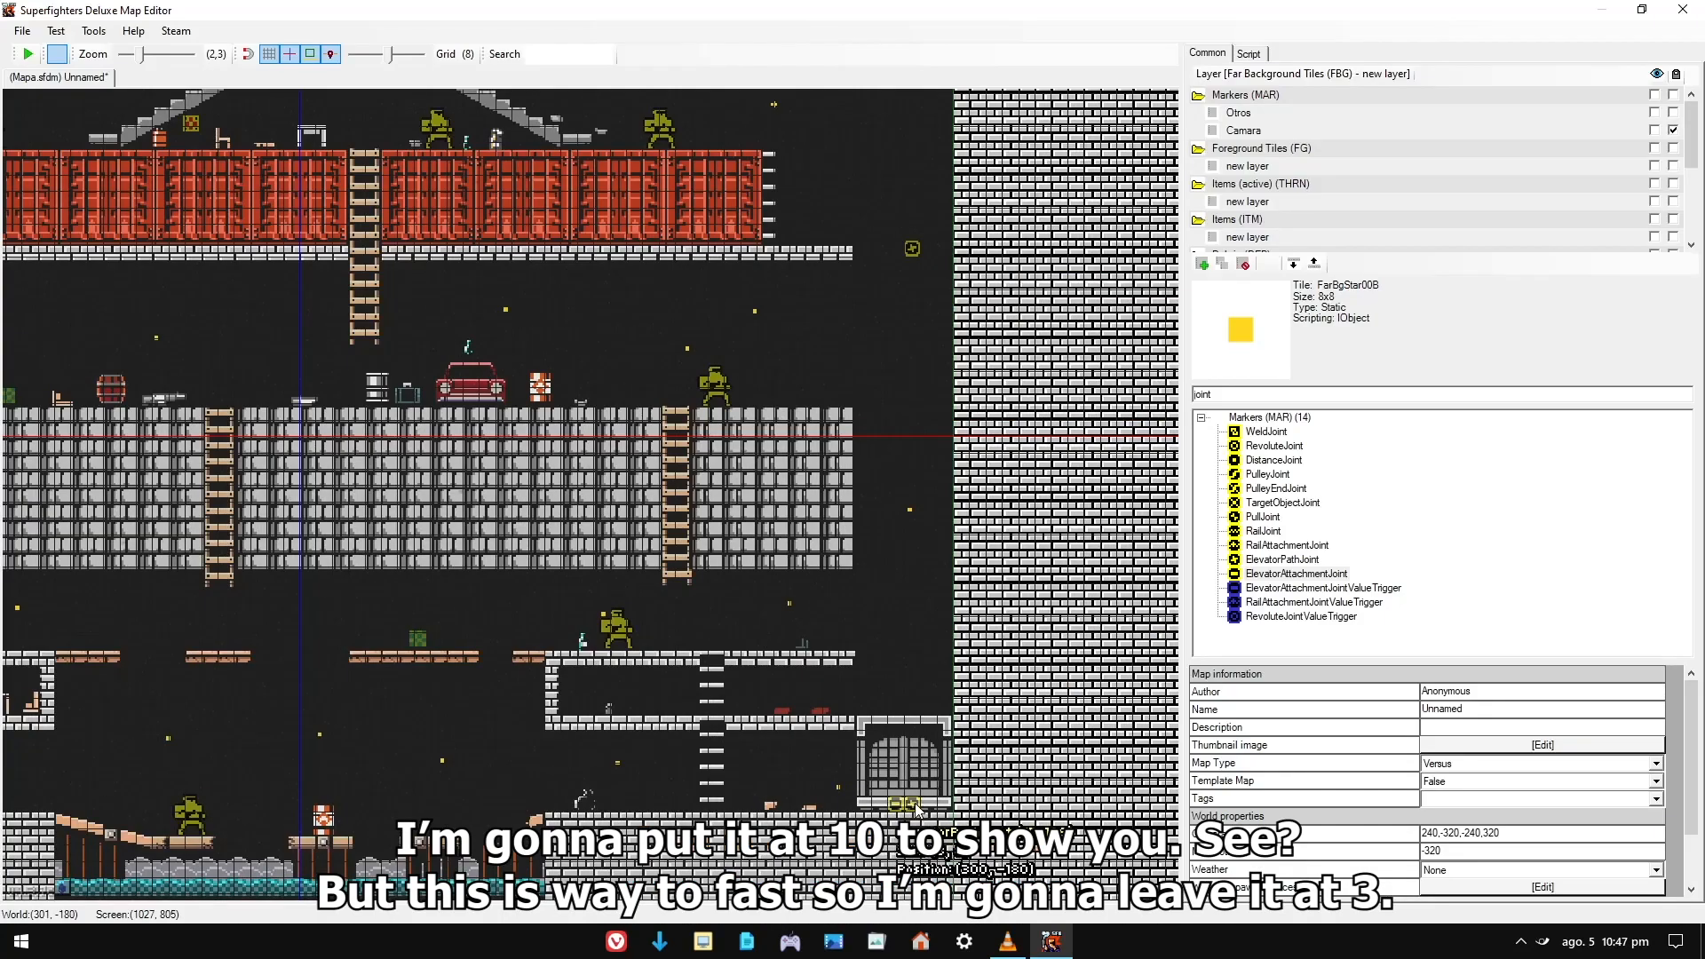
- Set the Line Visual of the lower ElevatorPathJoint to Elevator Wire
scroll(901, 779, "up", 5)
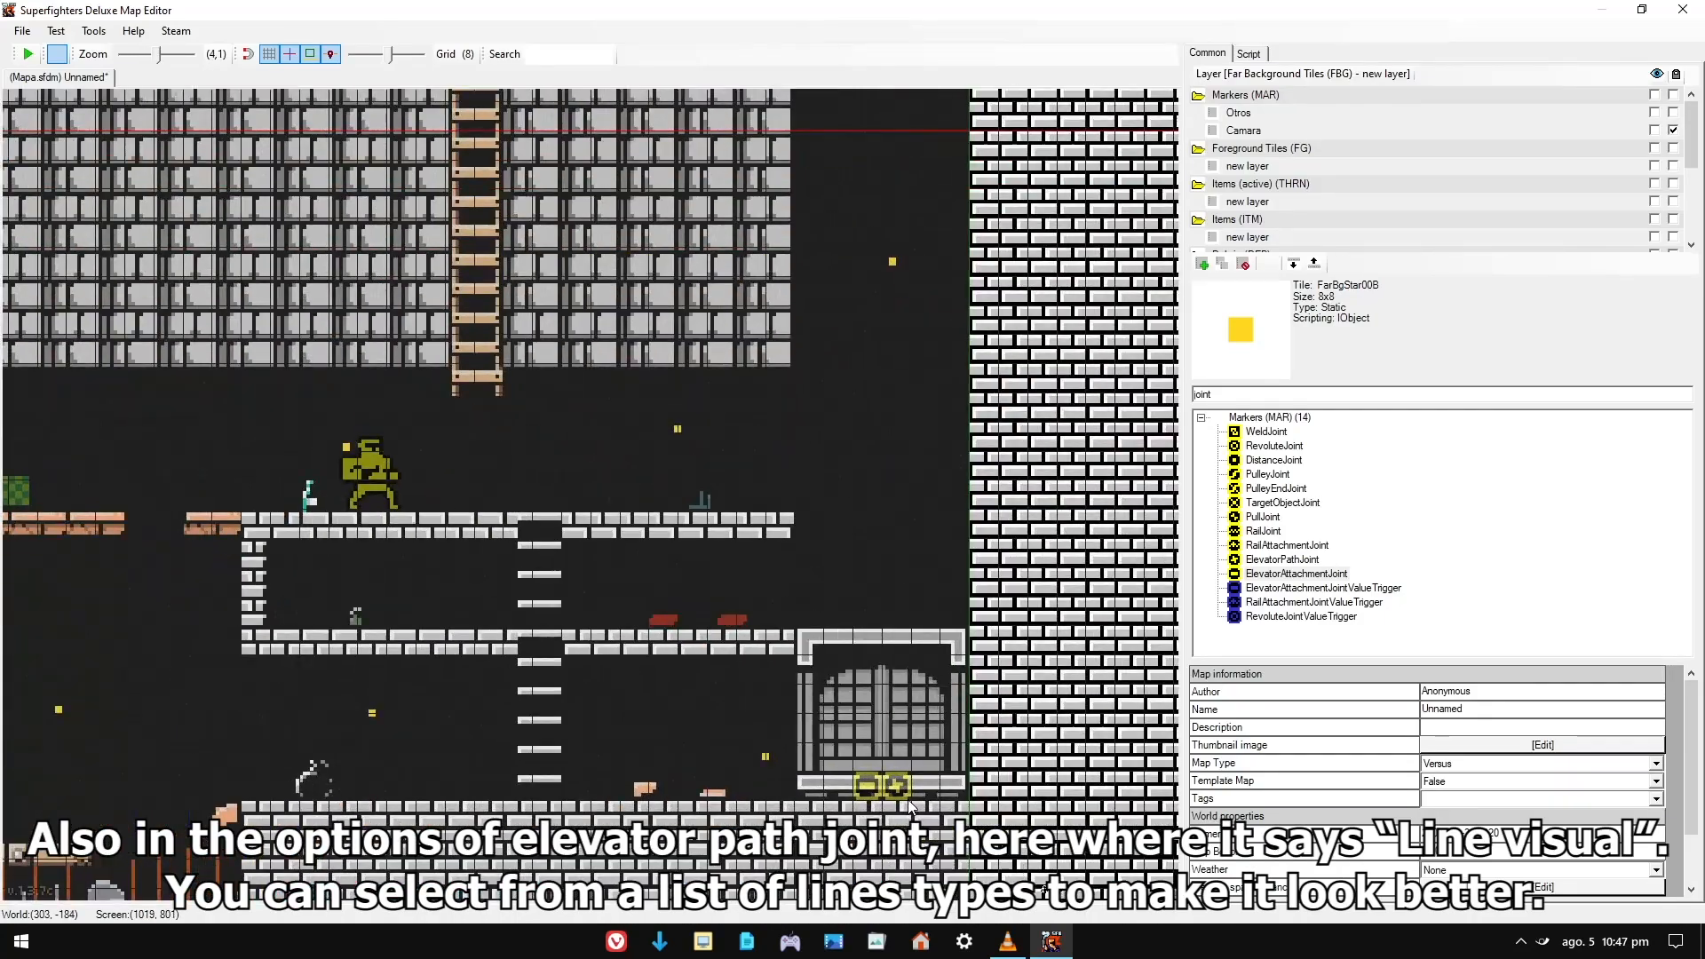
left_click(897, 783)
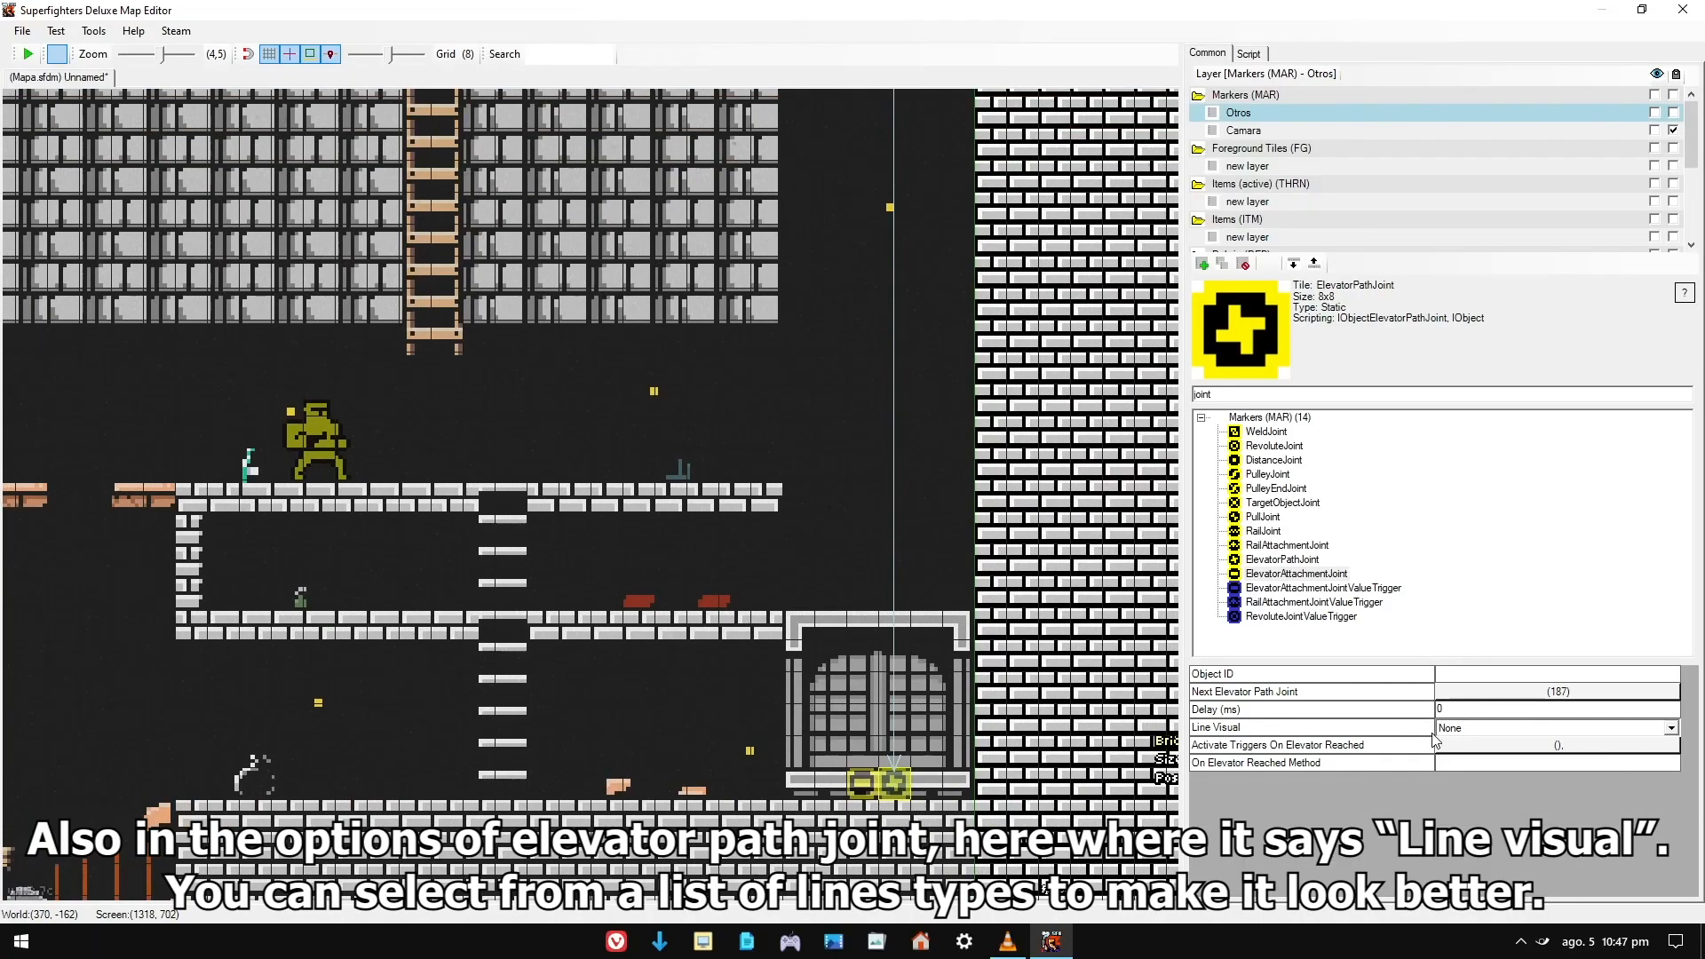
left_click(1481, 728)
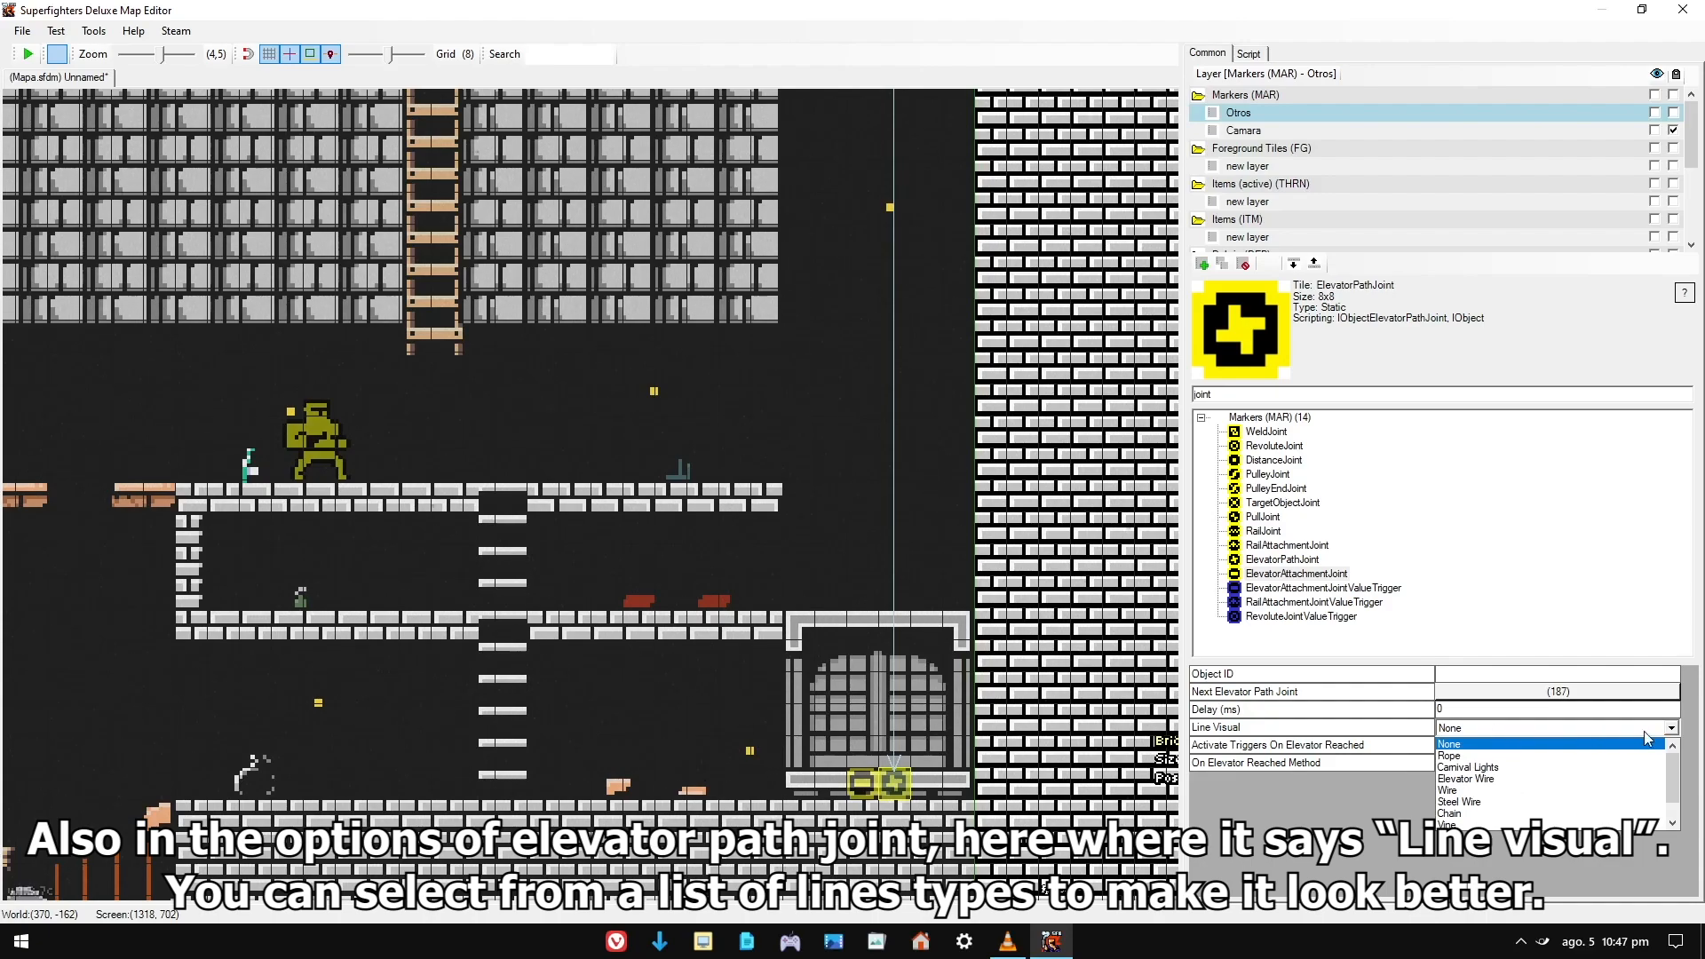
left_click_drag(1676, 769, 1676, 782)
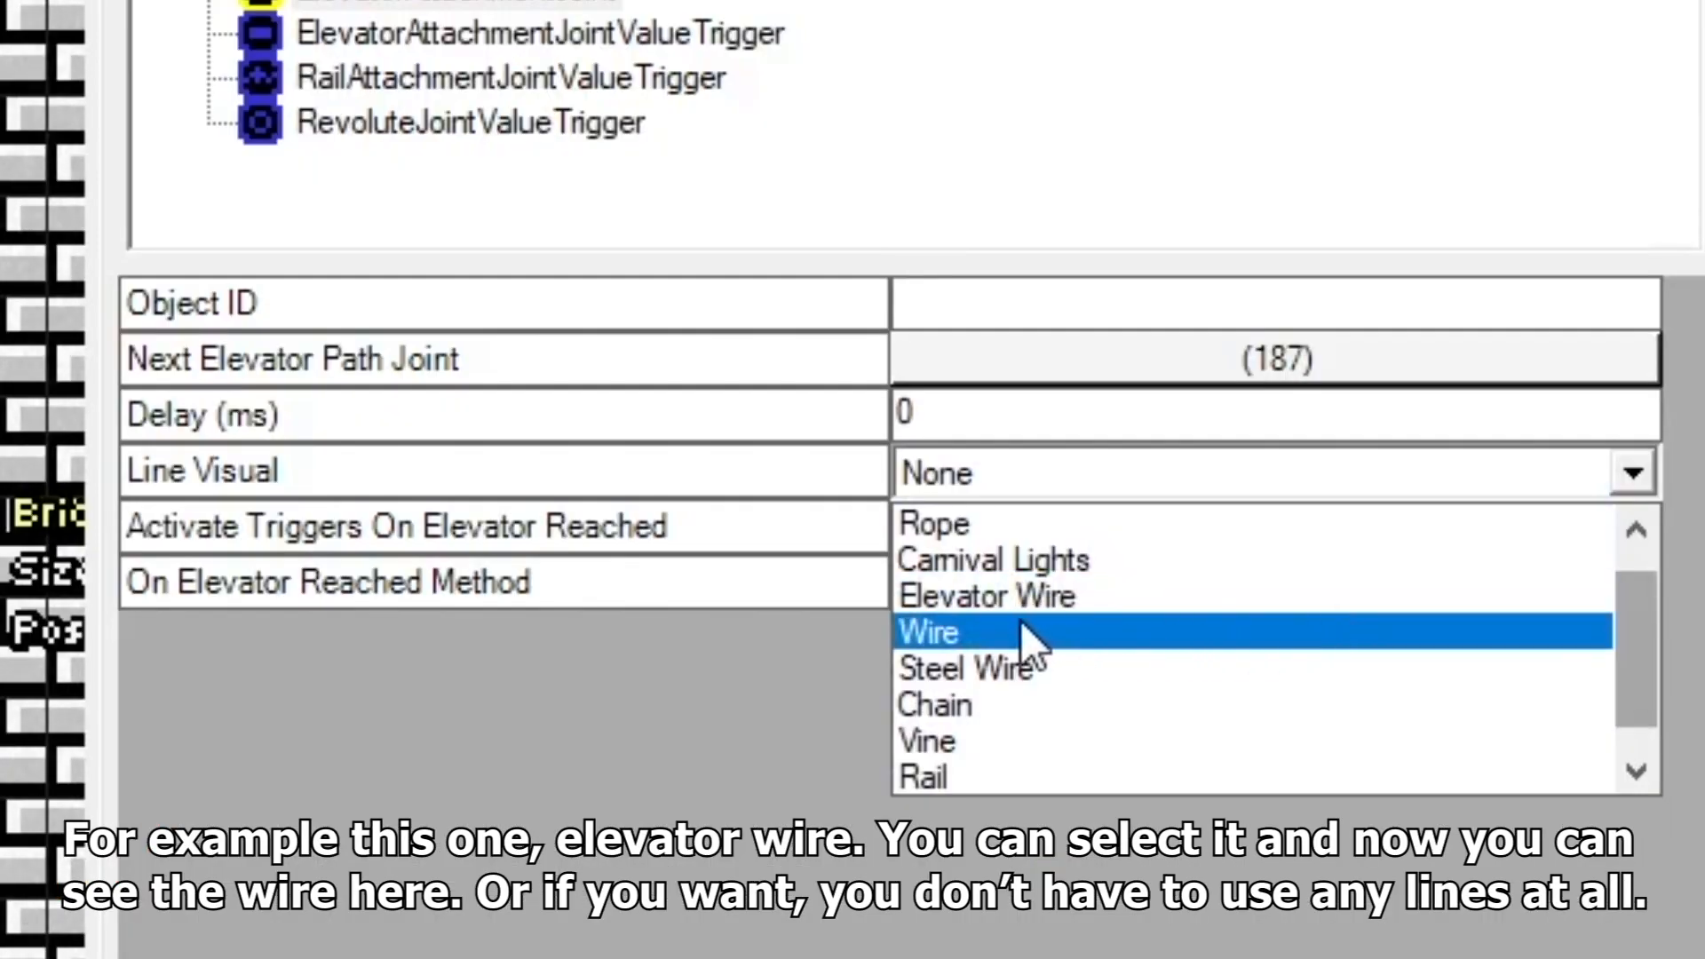
left_click(1036, 596)
scroll(913, 226, "up", 4)
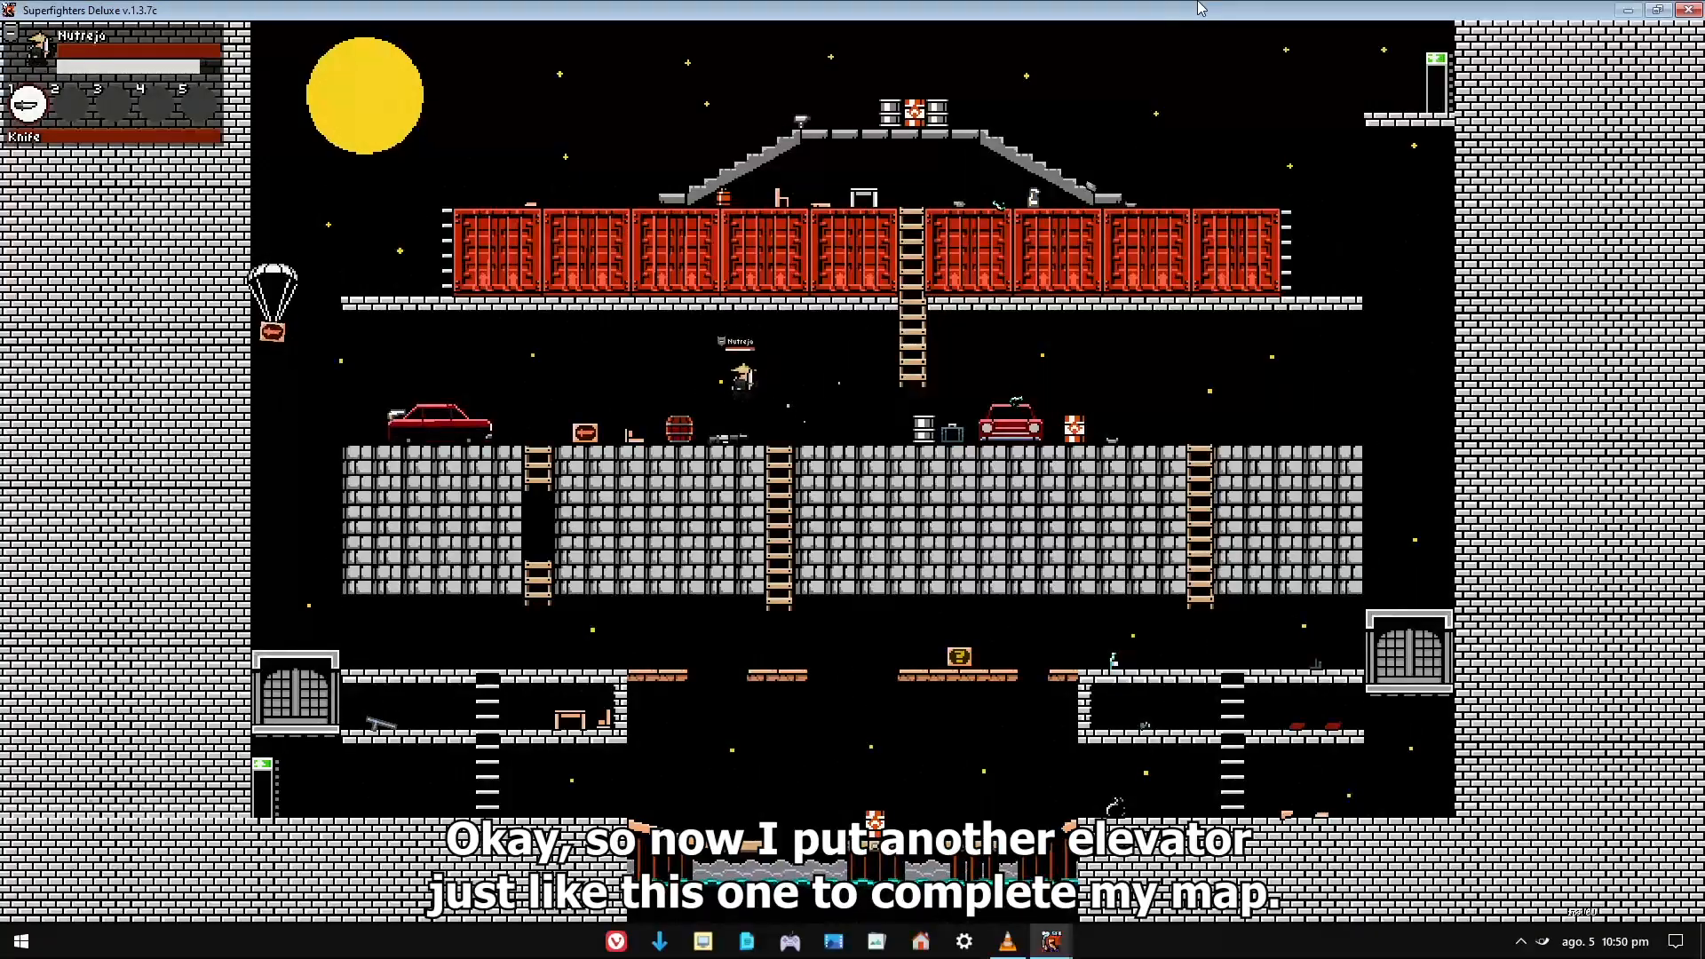
- Playtest the map by moving the player across the stone platform and riding the second elevator on the opposite side
key("Left")
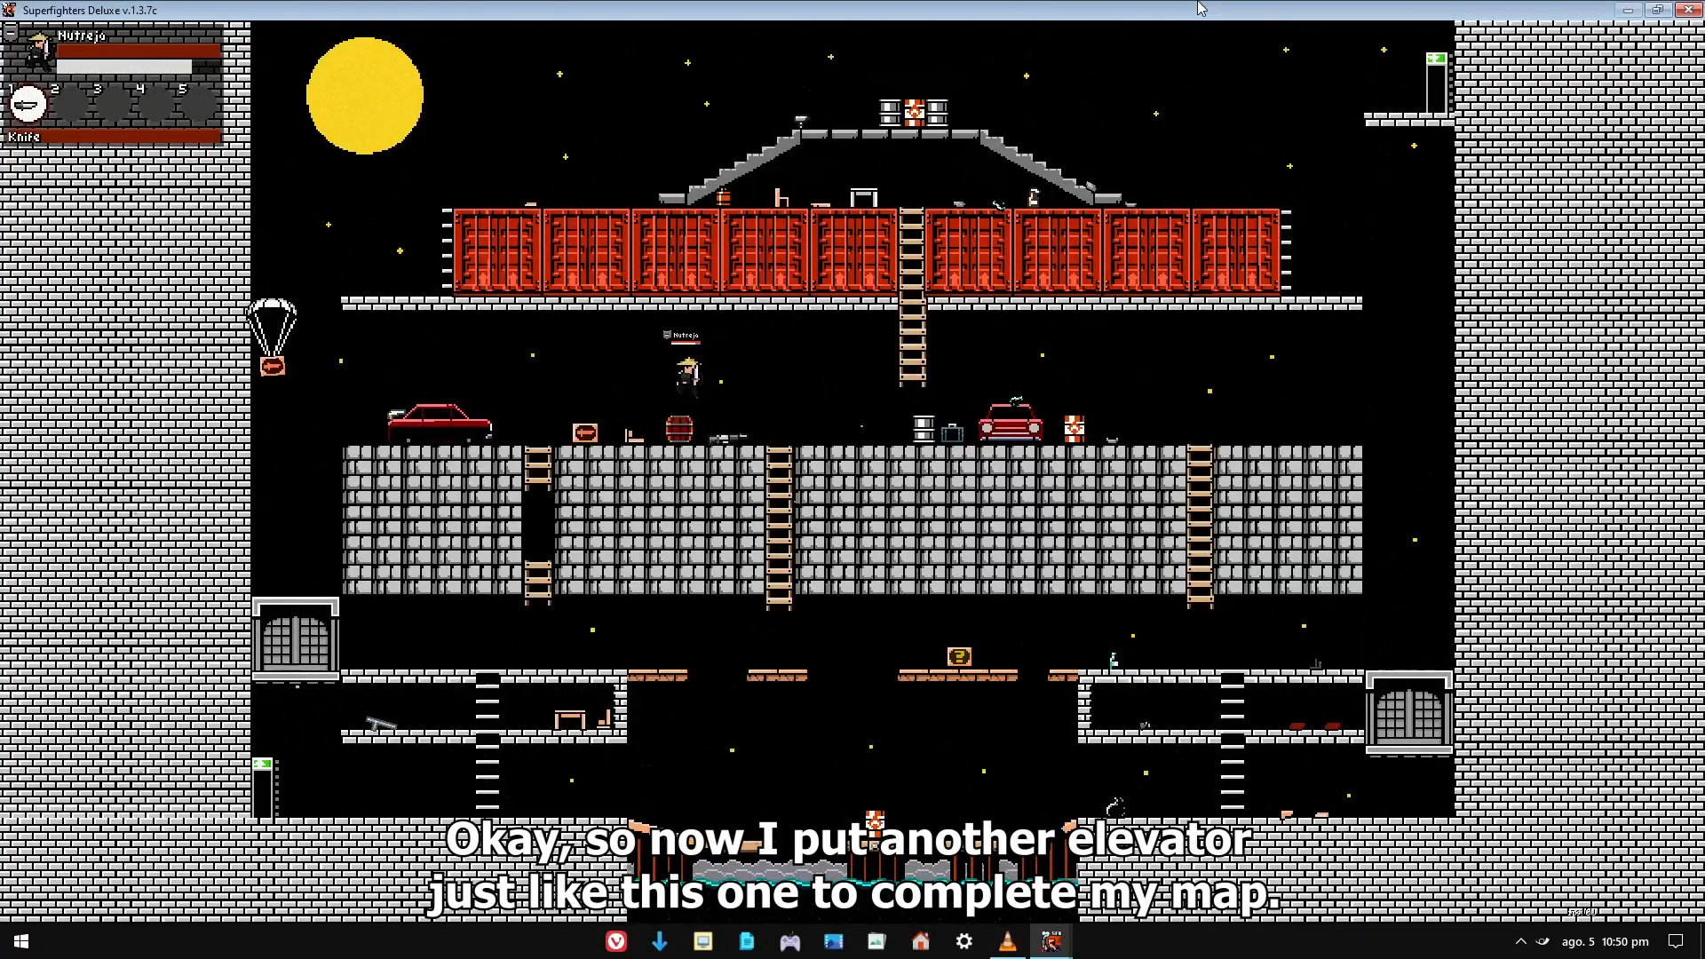
key("f")
key("Up")
key("Left")
key("Left")
key("Up")
key("Up")
key("Left")
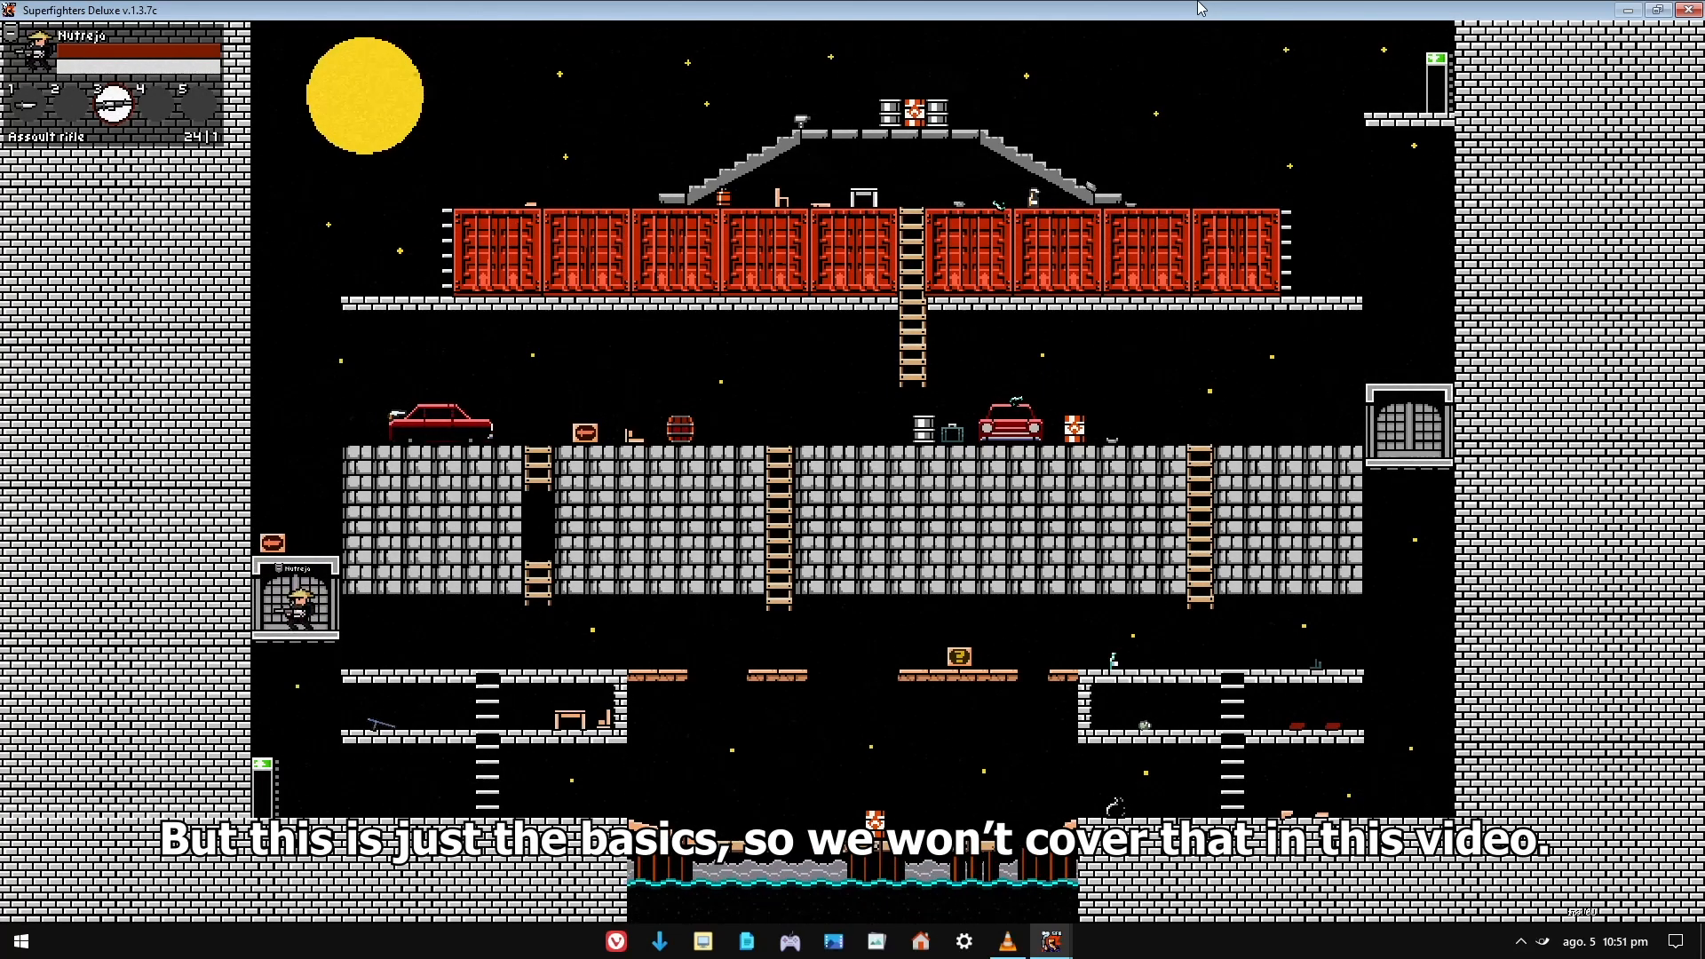
key("Right")
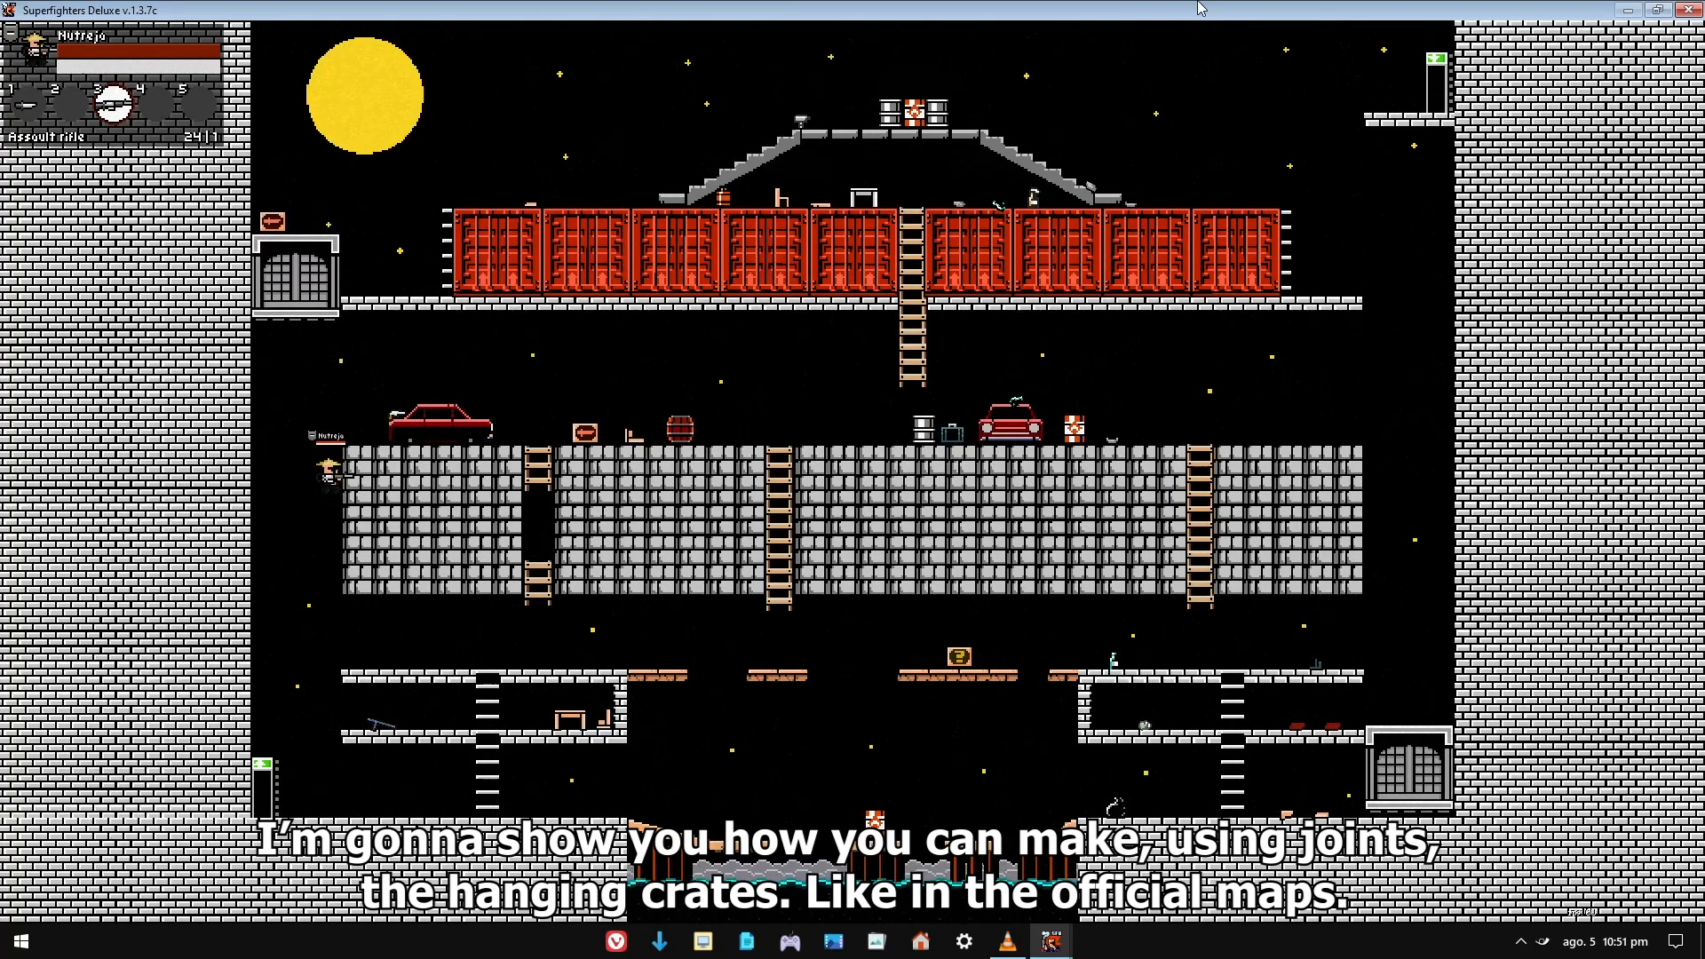
key("Down")
key("Up")
key("Right")
key("f")
key("Up")
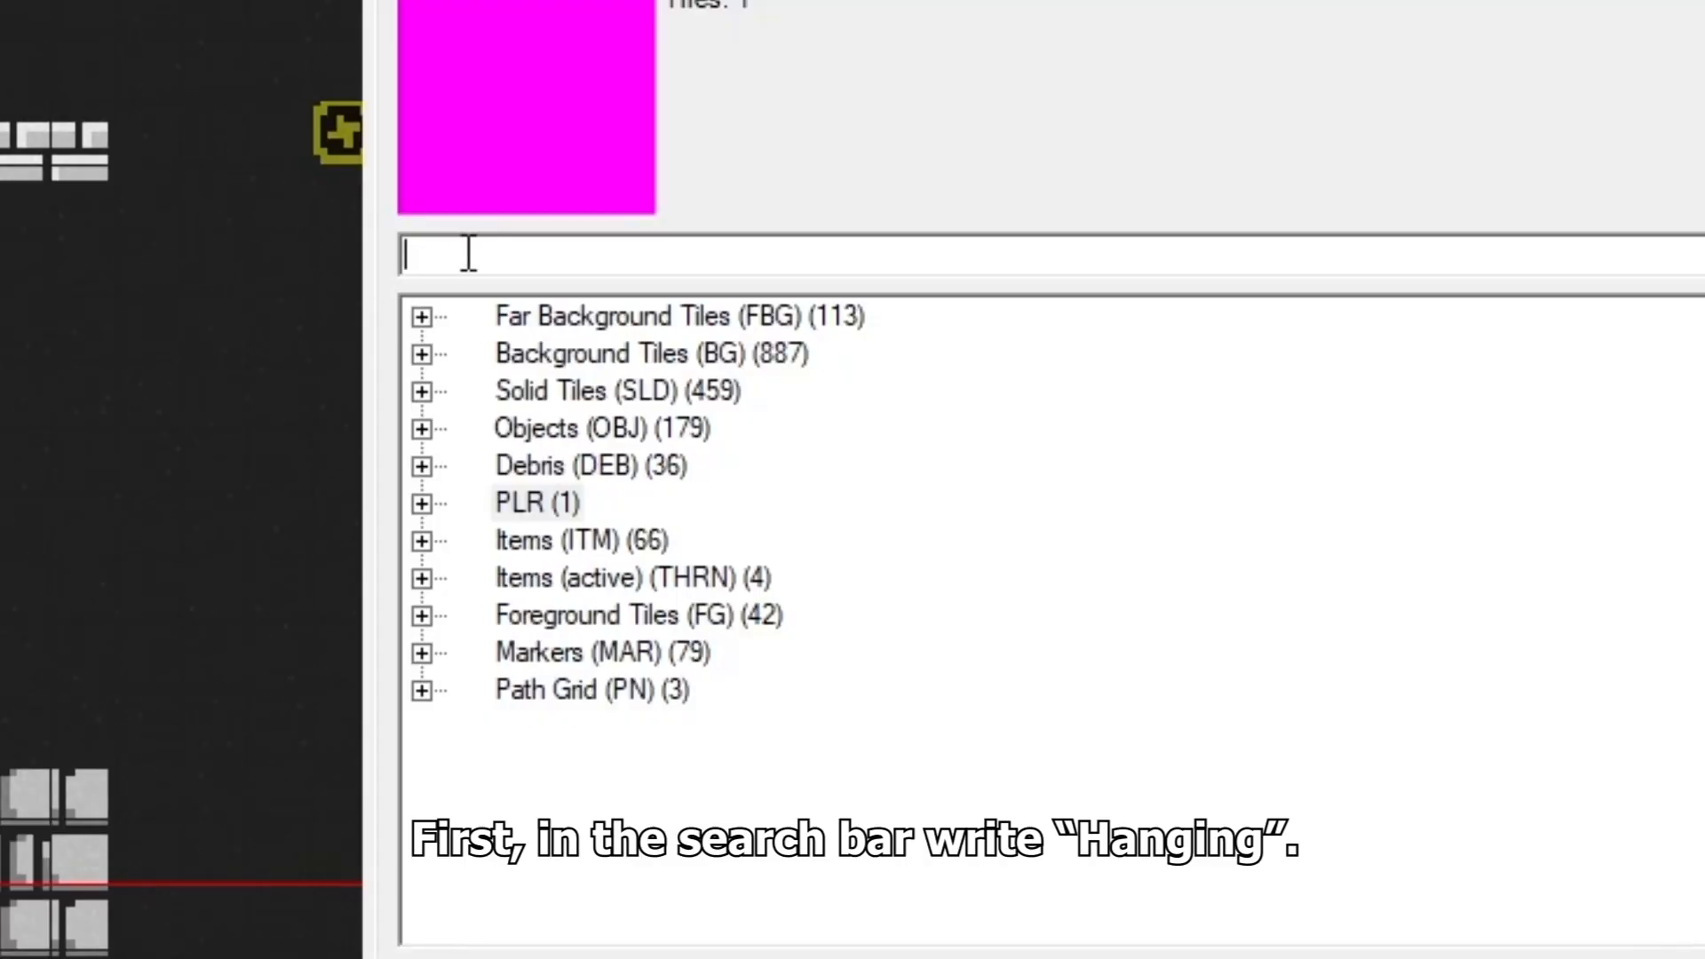
- Search the tiles for "hang" and place a HangingCrate00 in mid-air between the container floor and the stone platform
left_click(468, 255)
type("hang")
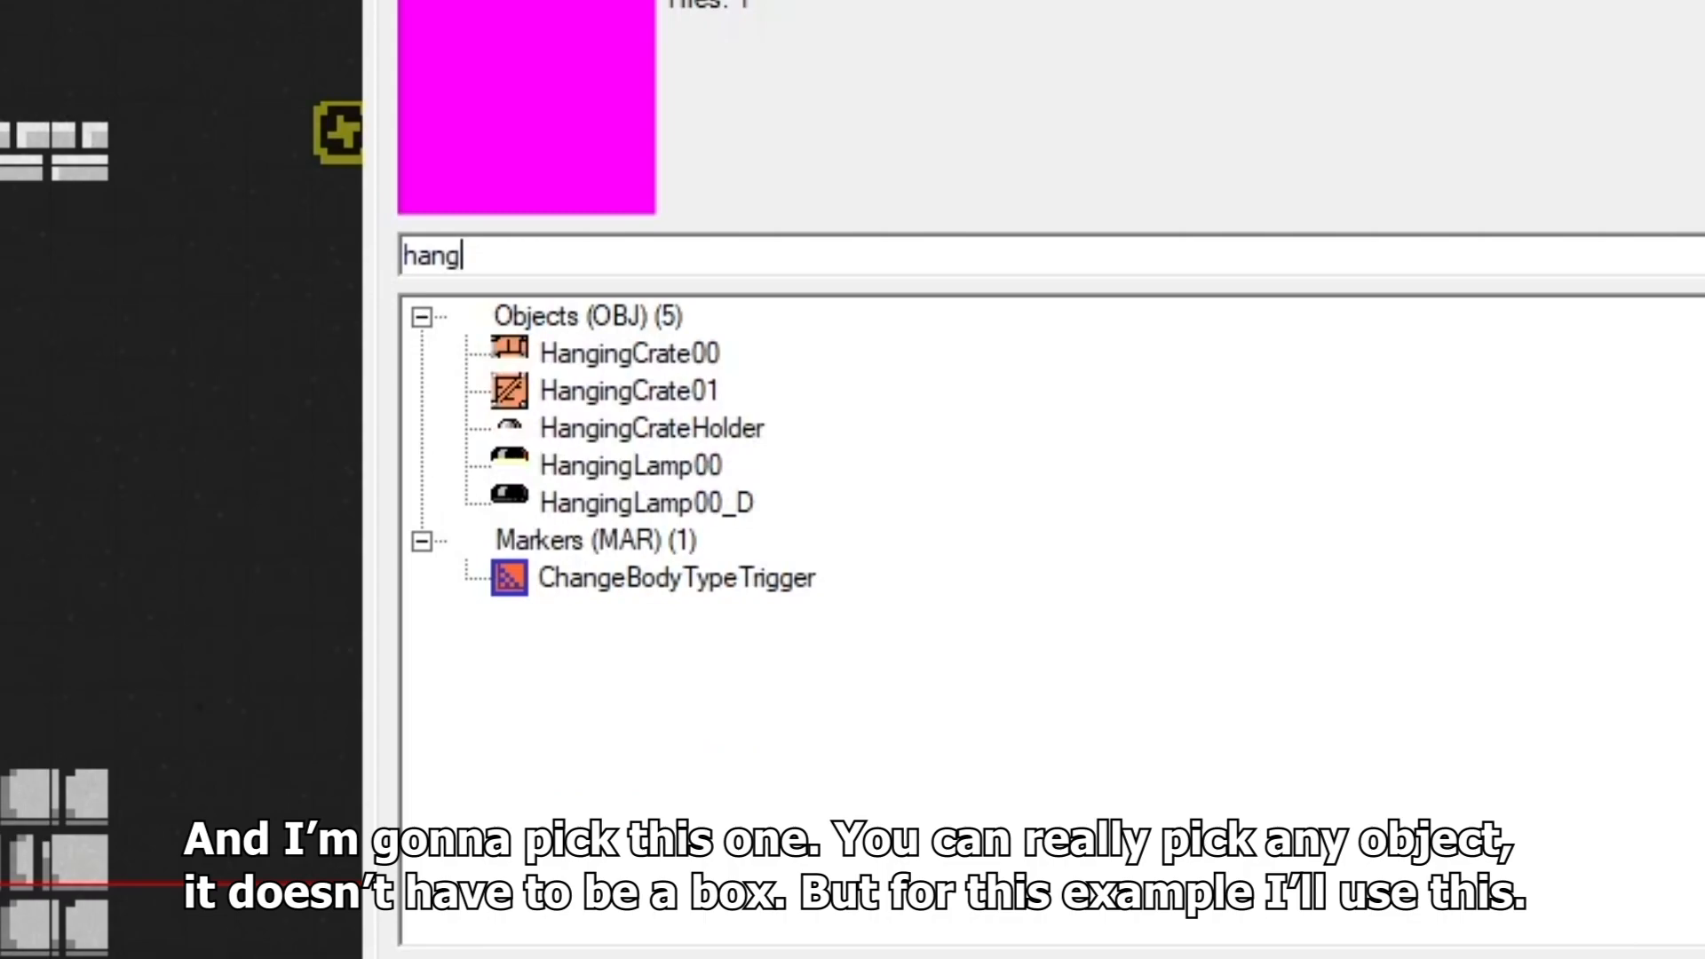
left_click(595, 355)
left_click_drag(612, 350, 886, 451)
- Place a HangingCrateHolder centred directly on top of the hanging crate
left_click(1292, 460)
left_click_drag(1293, 460, 878, 407)
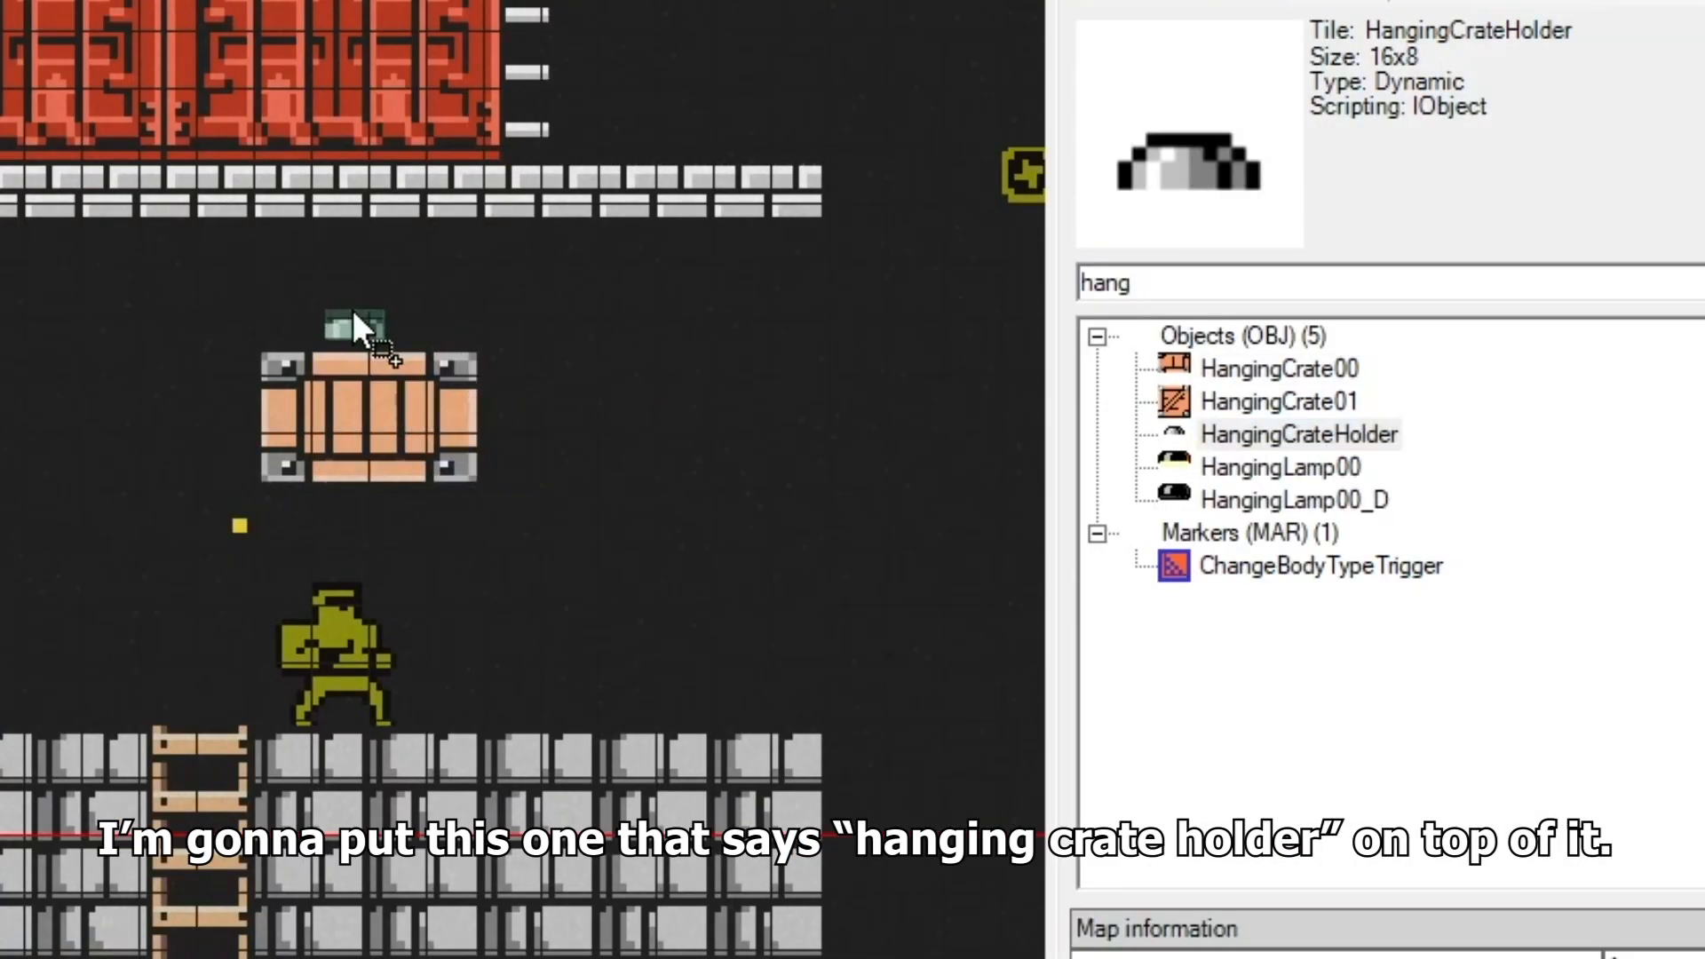
left_click_drag(353, 313, 370, 321)
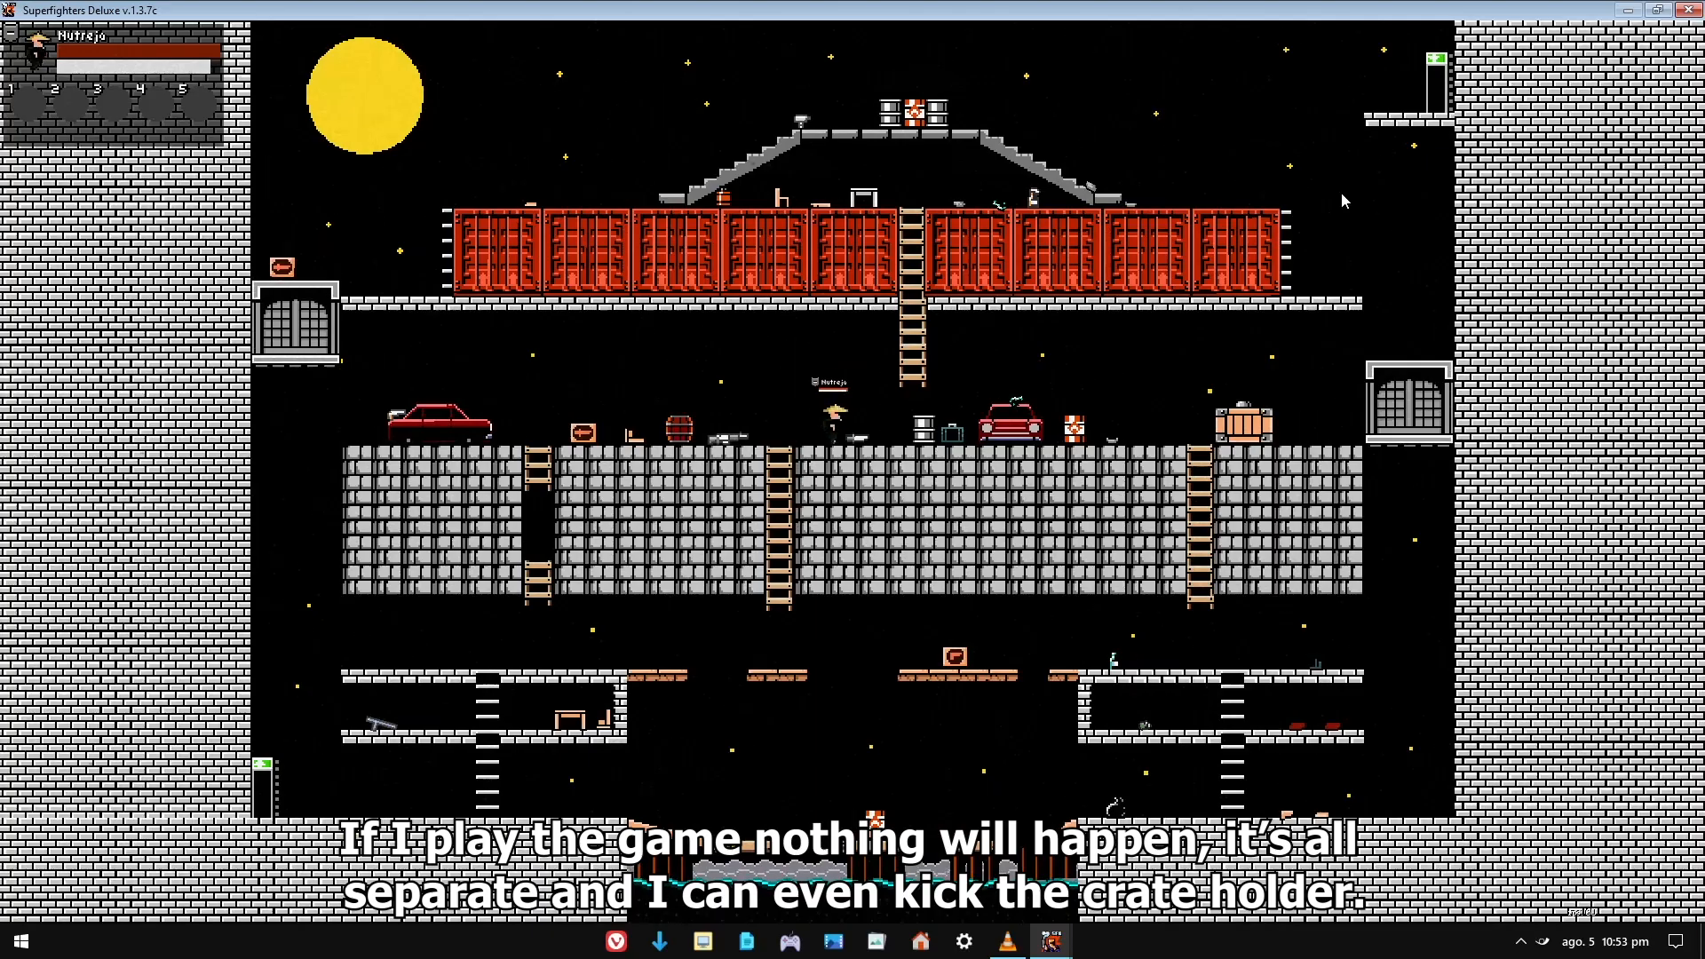
- Play the map, jump onto the crate and kick its holder to check whether the two are attached
key("Right")
key("Up")
key("Up")
key("Right")
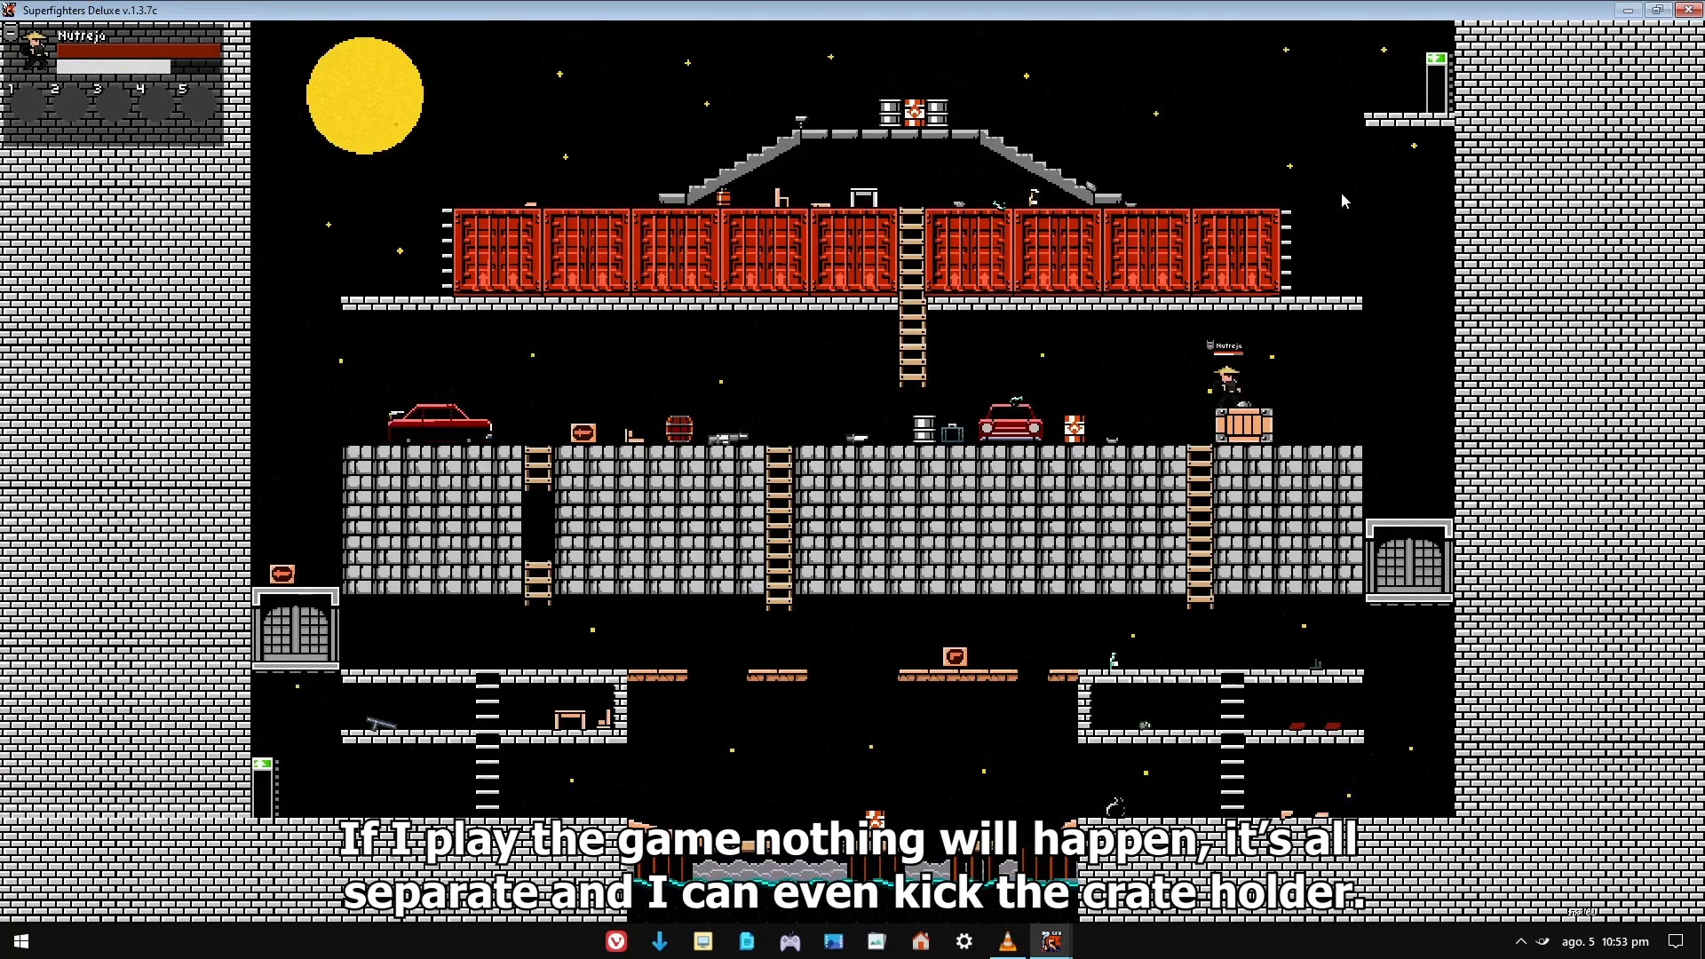
key("s")
key("Right")
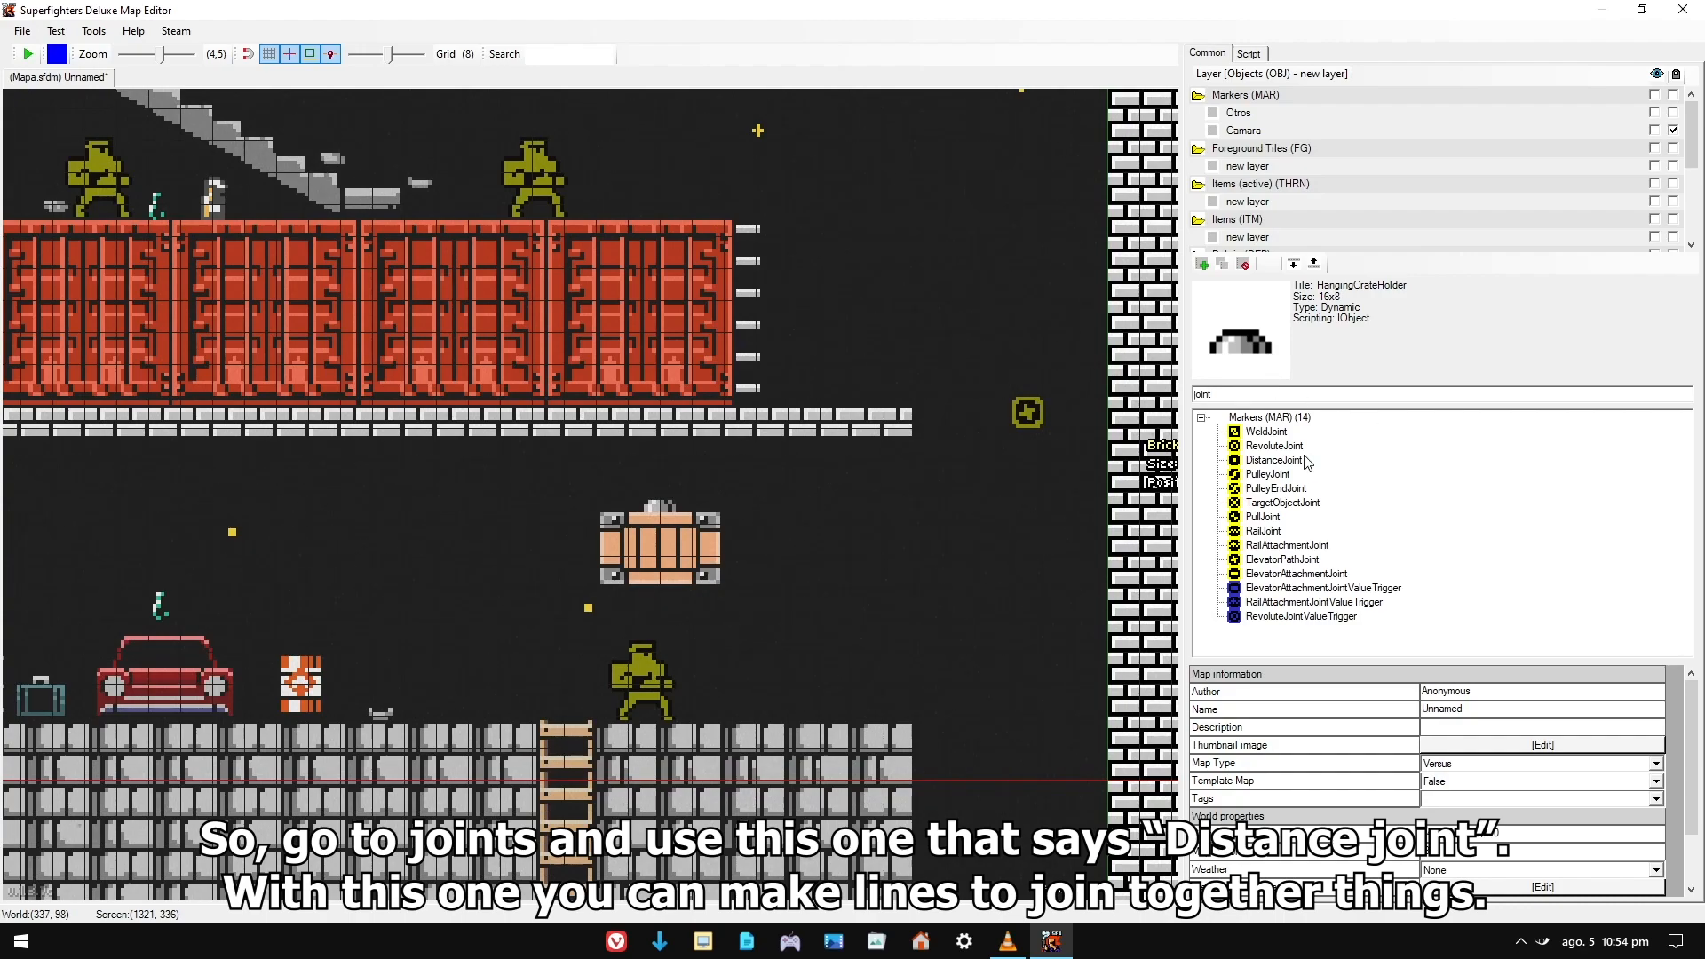
- Place a TargetObjectJoint on the crate holder and set its Target Object to the HangingCrateHolder
left_click(1270, 462)
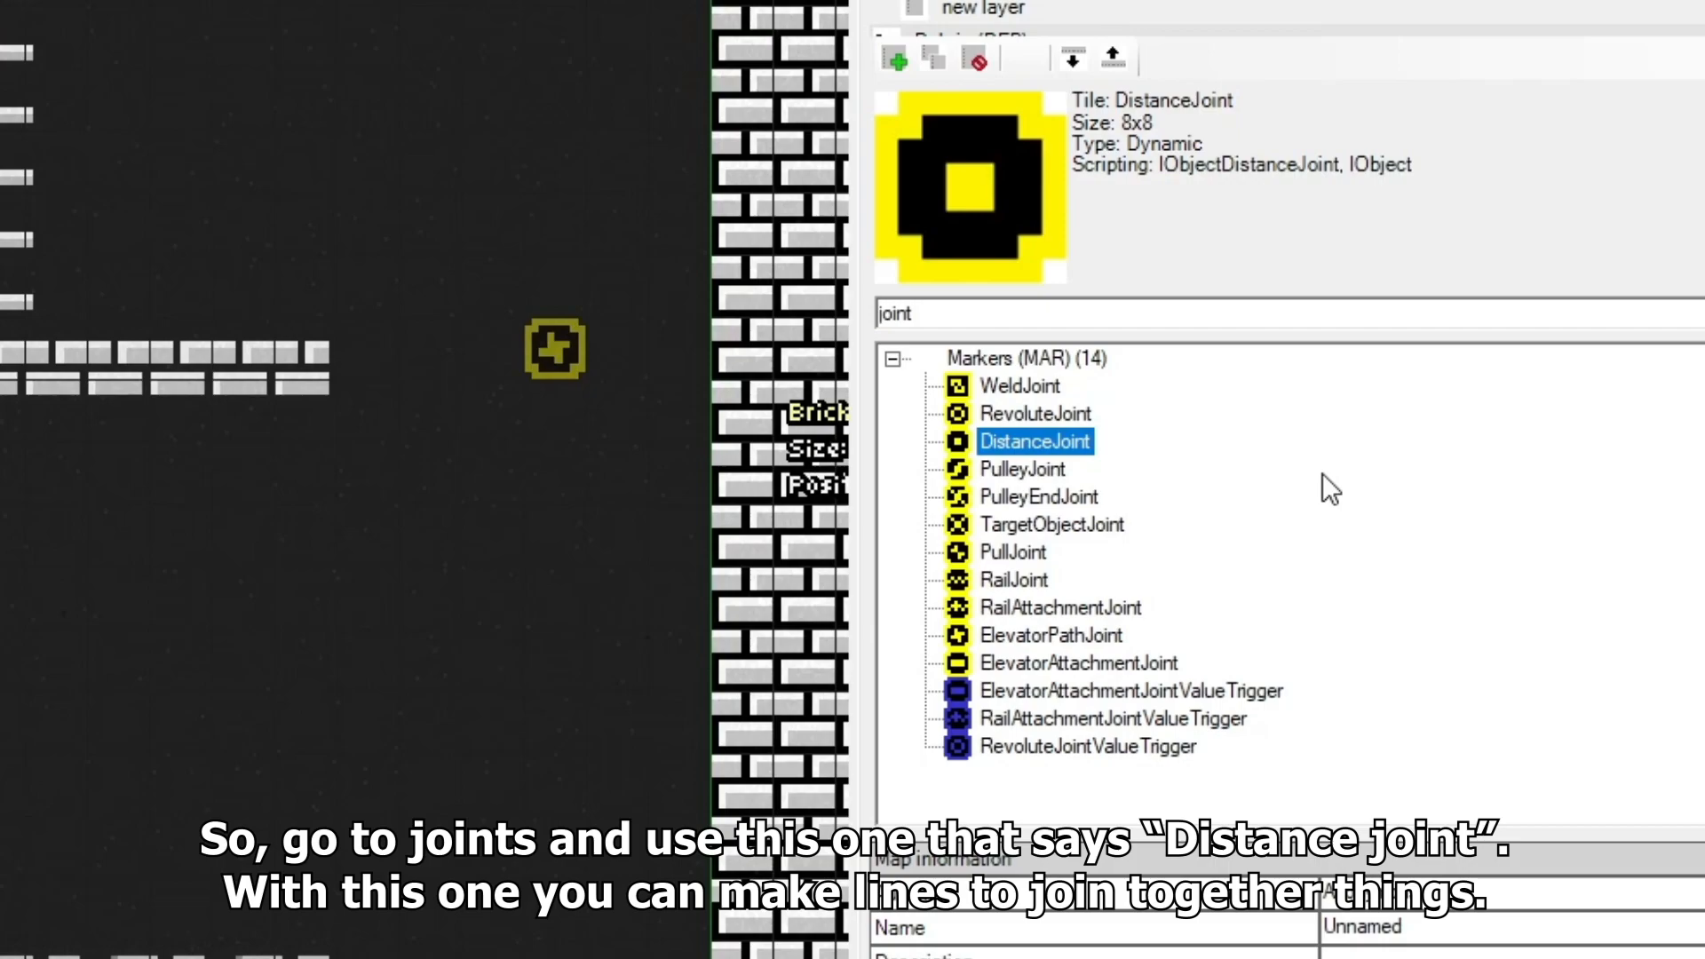
left_click(1021, 526)
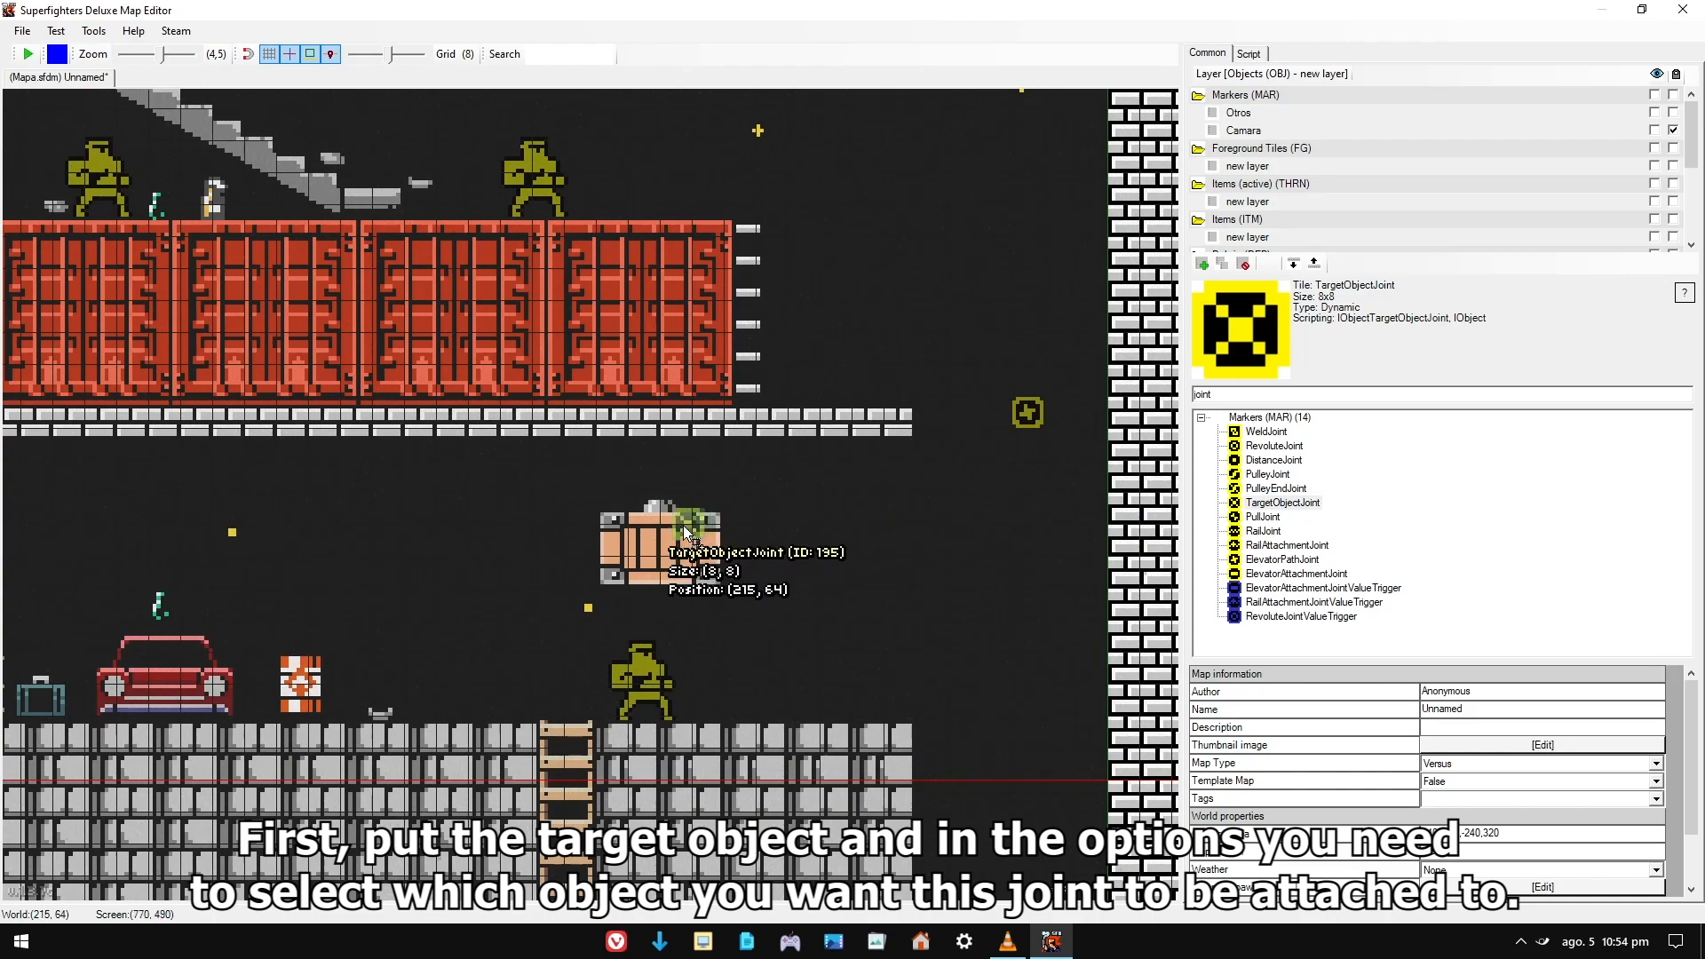
left_click(645, 508)
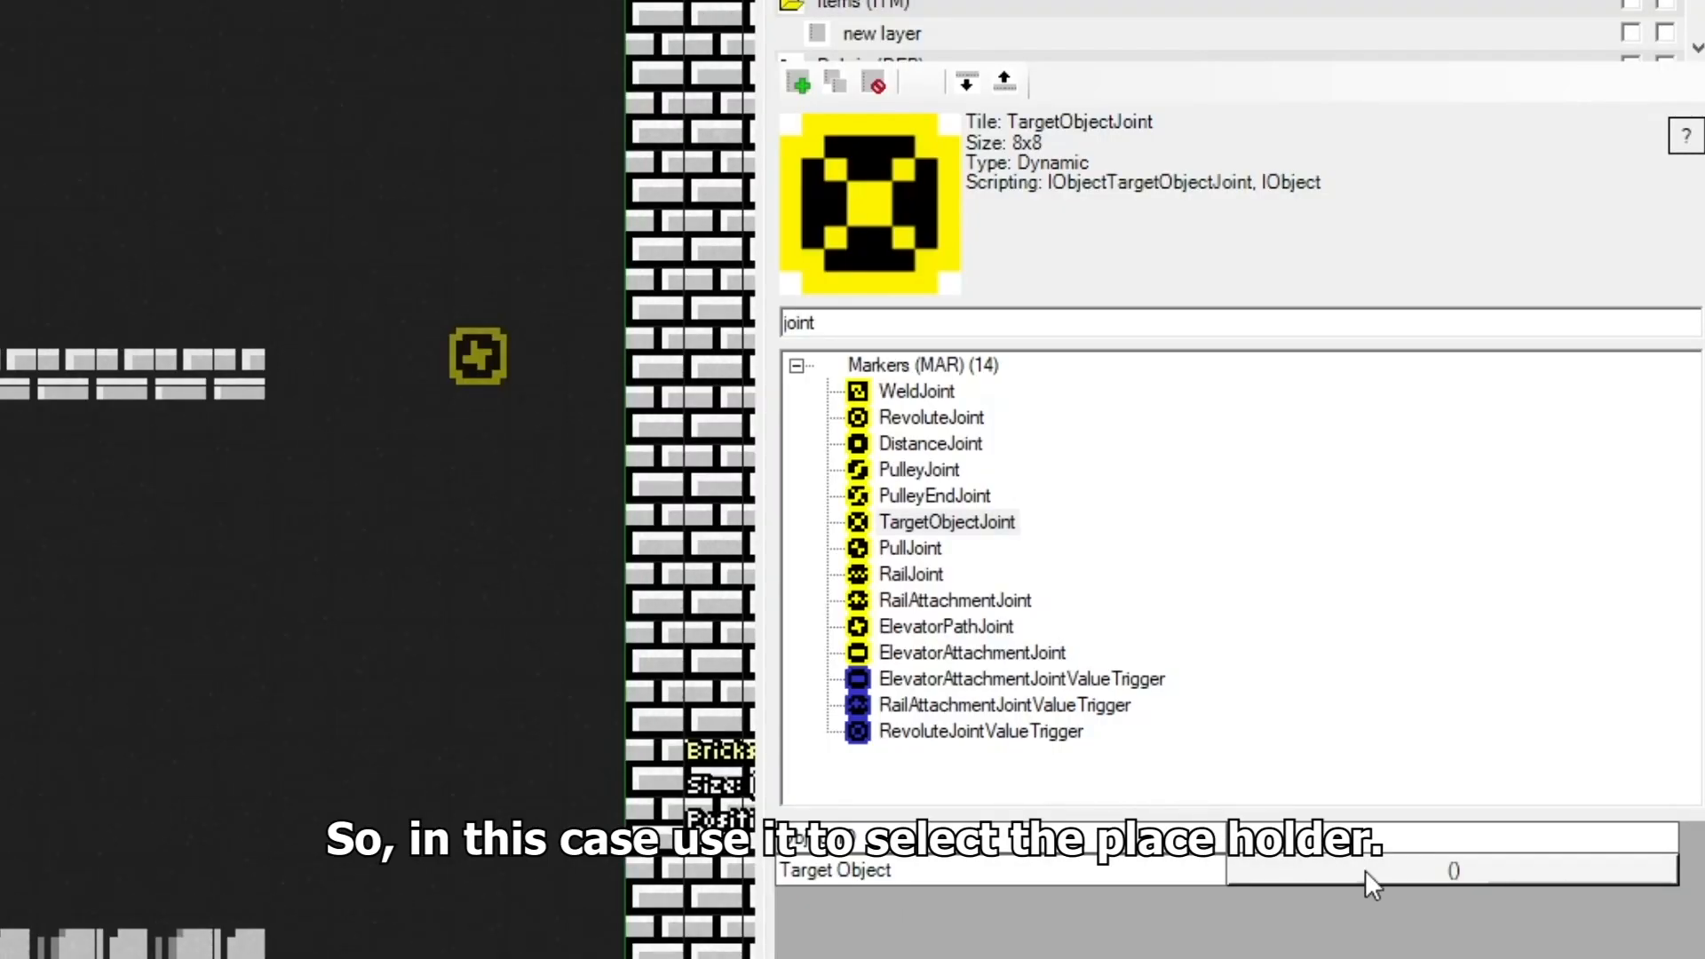
left_click(1329, 876)
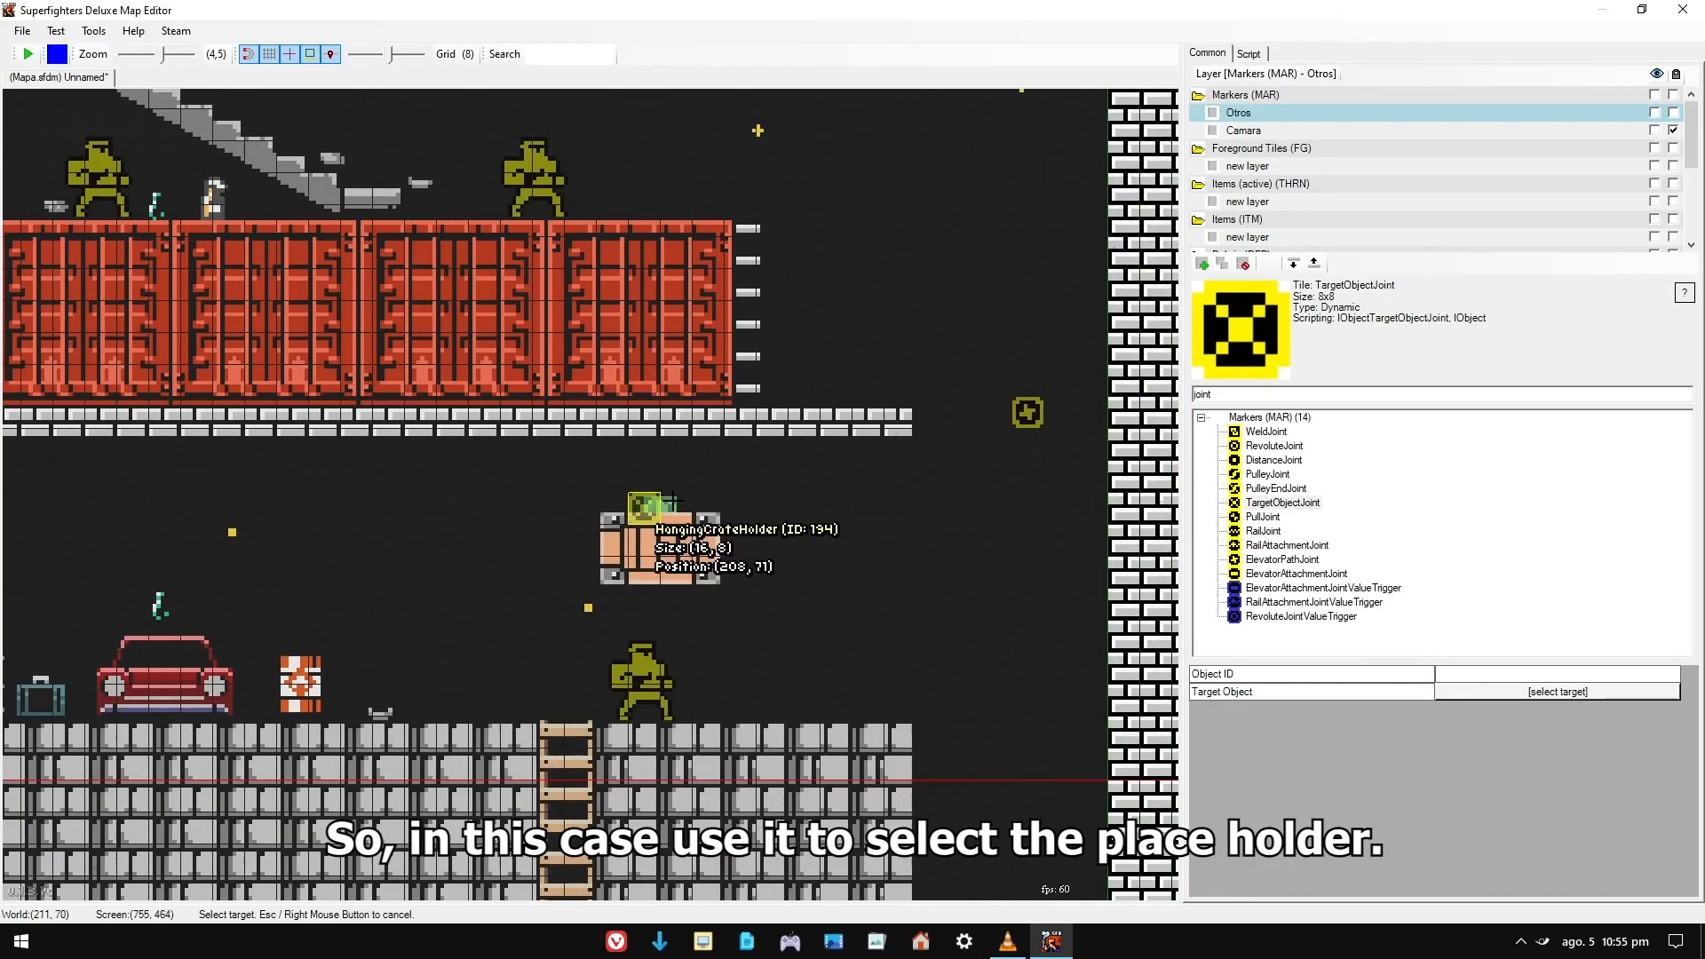
left_click(672, 509)
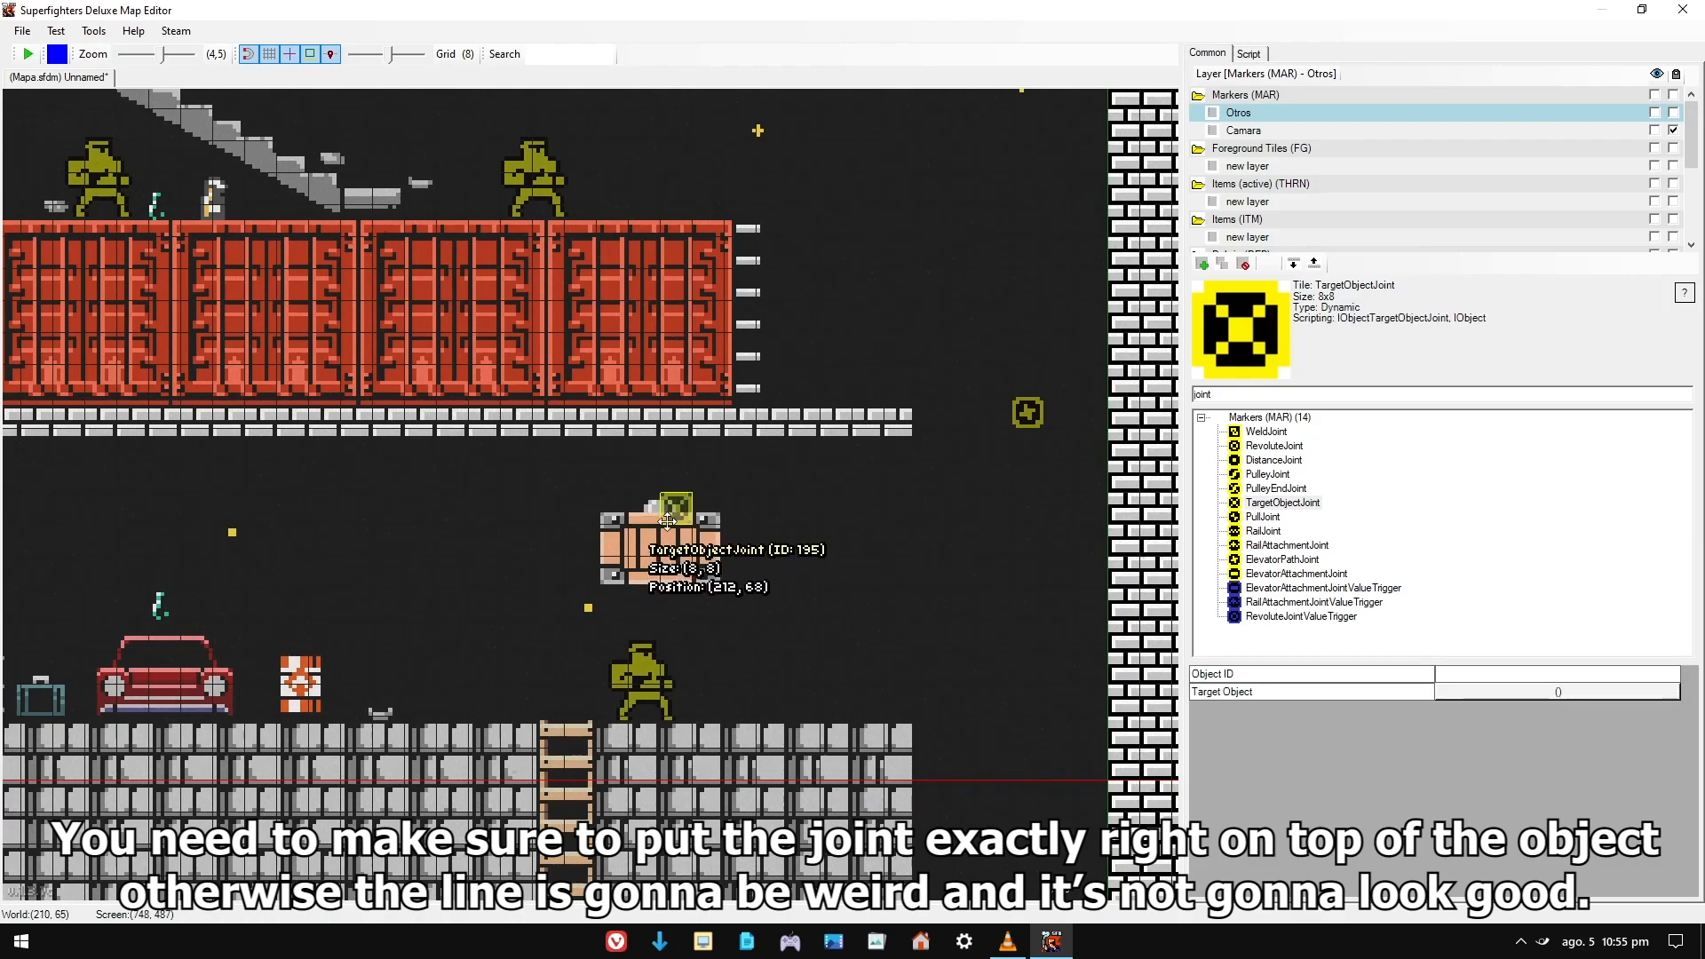
- Turn off grid snapping and move the TargetObjectJoint until it sits exactly centred on the crate holder
left_click(840, 500)
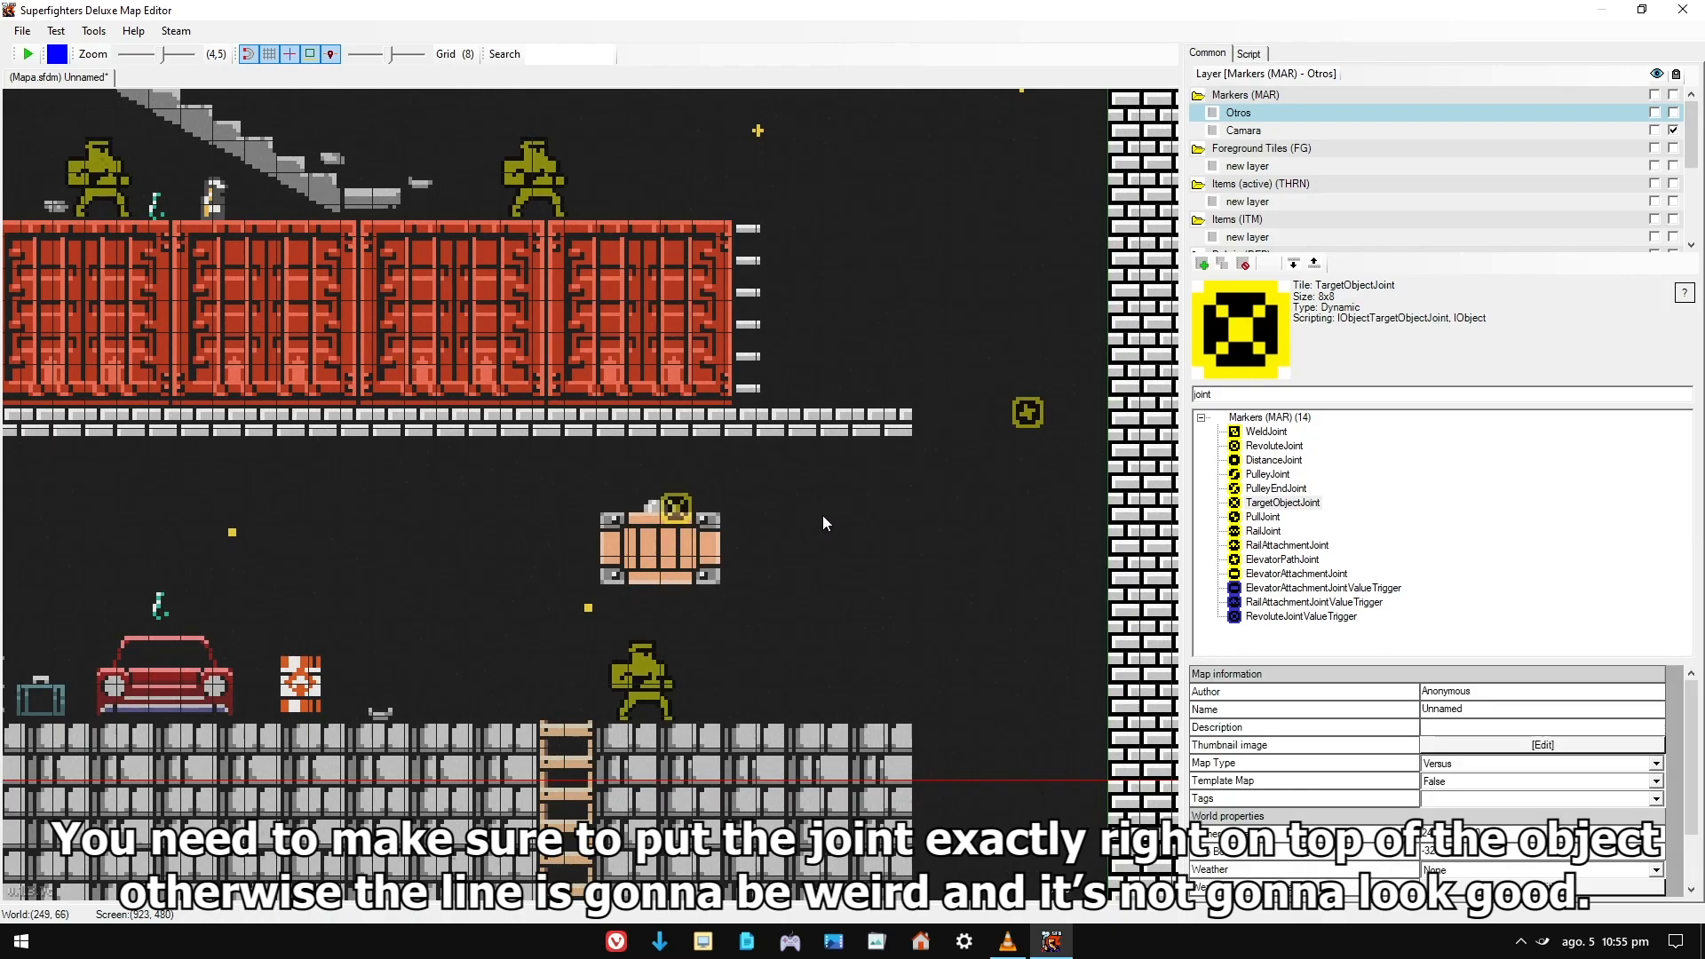
mouse_move(694, 511)
left_mouse_down()
mouse_move(797, 515)
mouse_move(702, 512)
left_mouse_up()
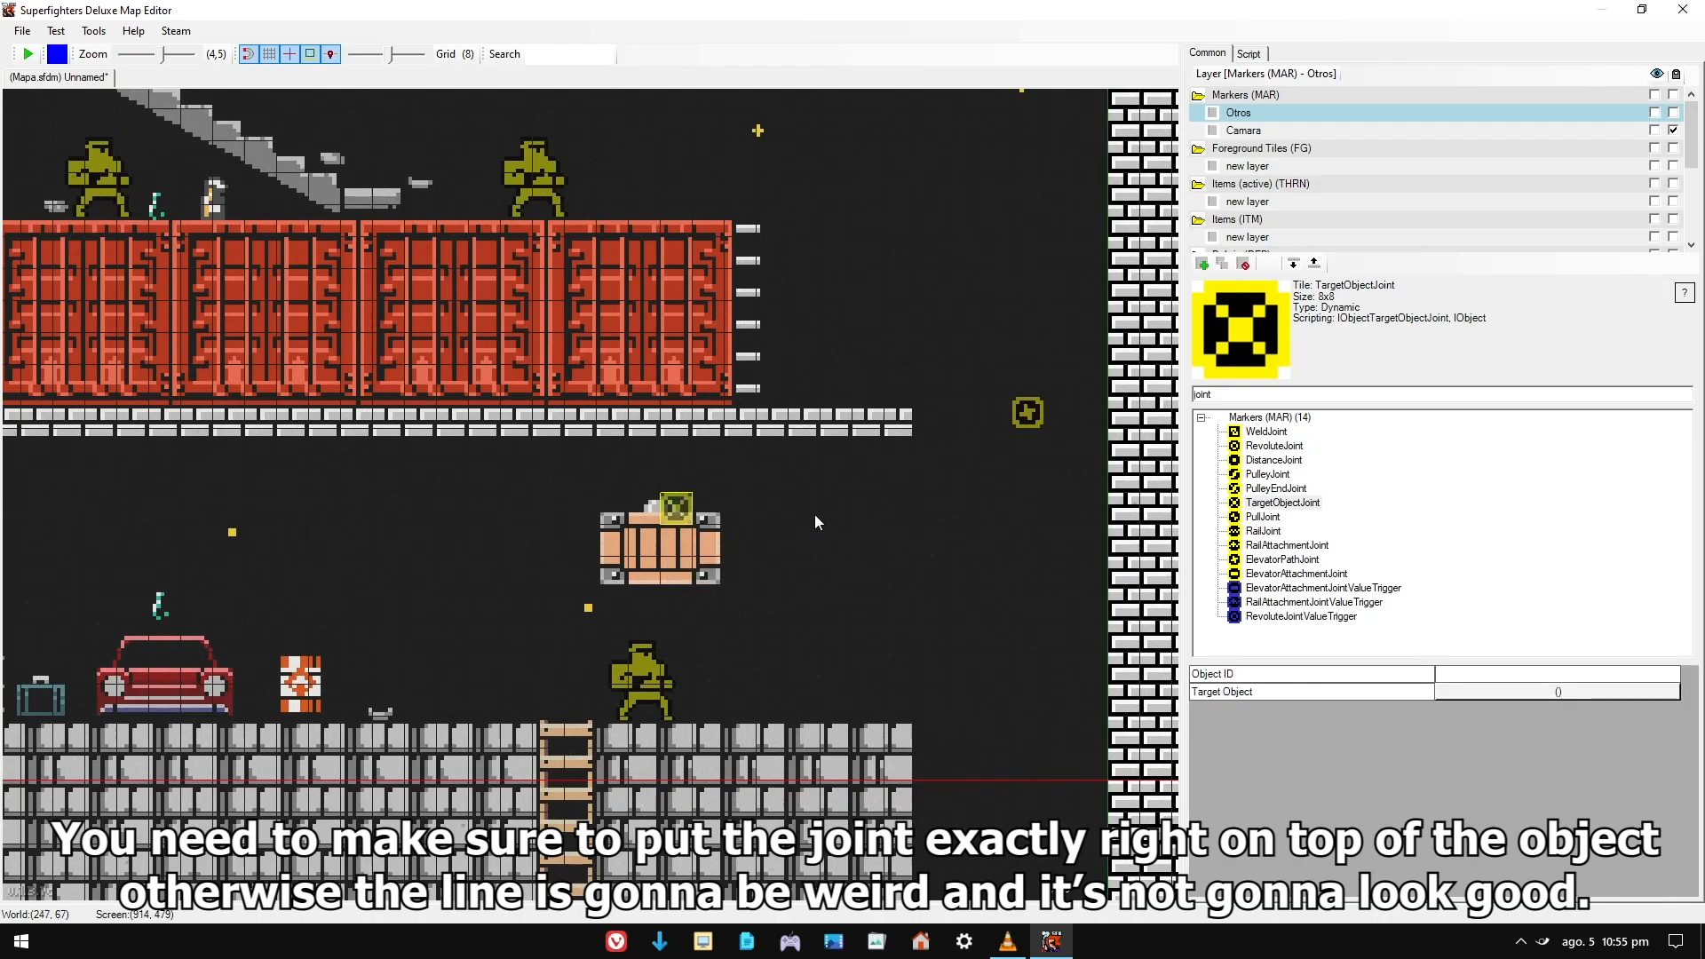
left_click(813, 514)
left_click(677, 505)
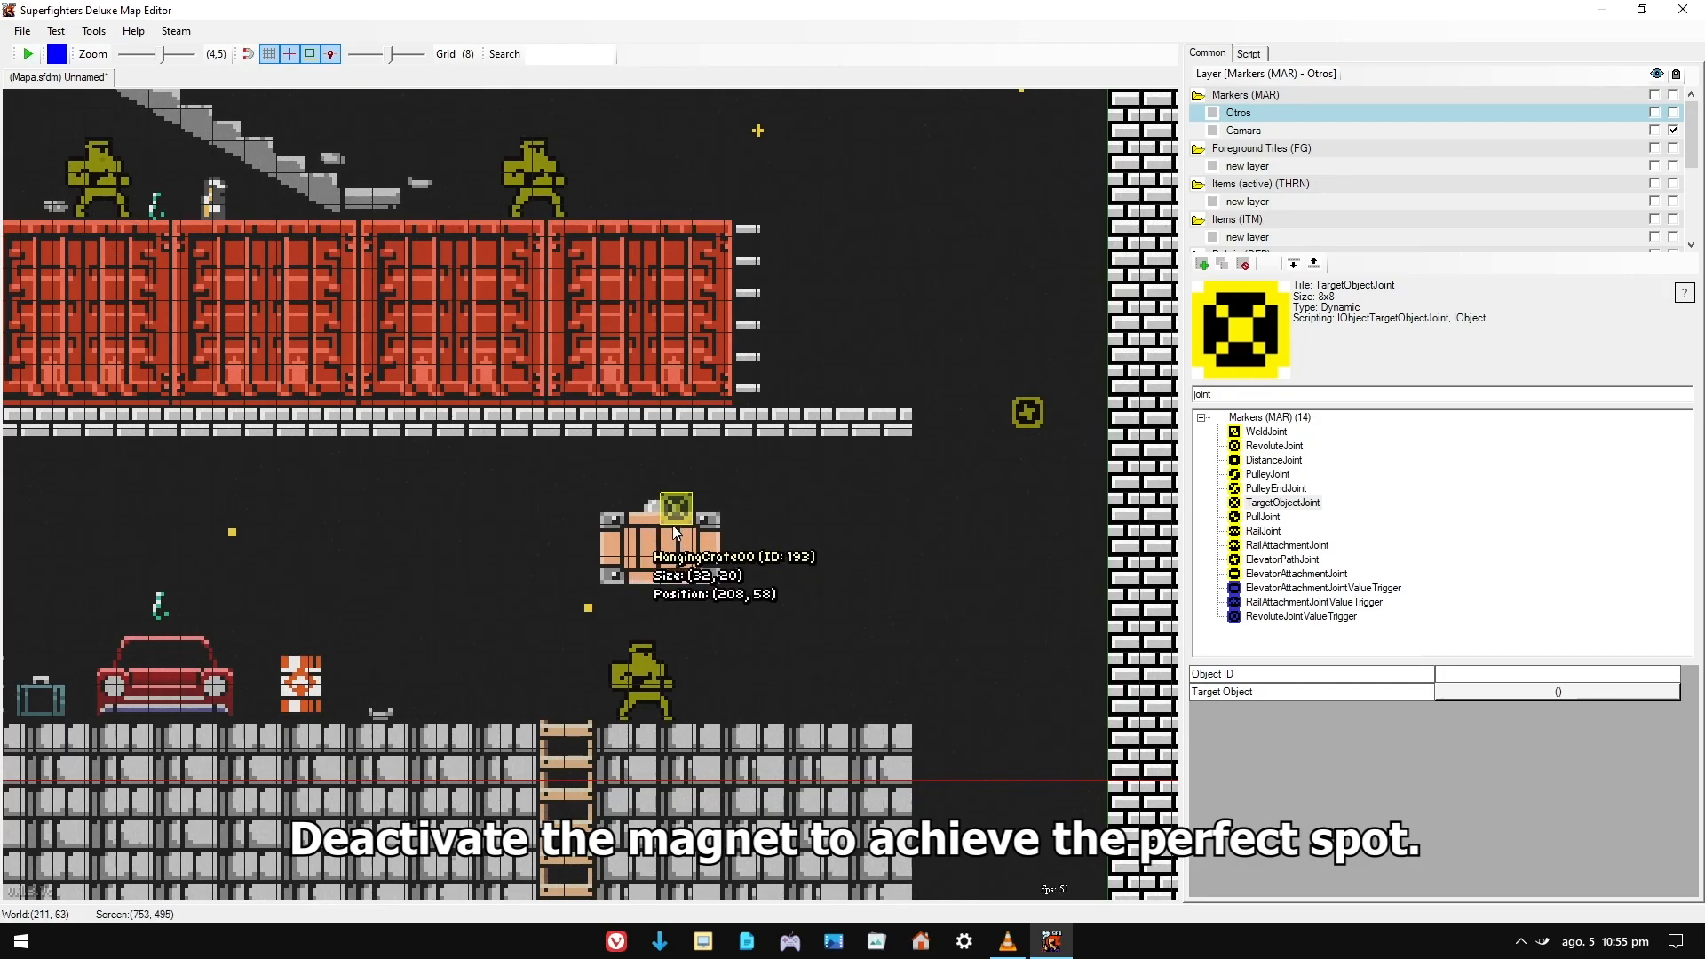
left_click_drag(673, 525, 661, 511)
scroll(849, 575, "up", 1)
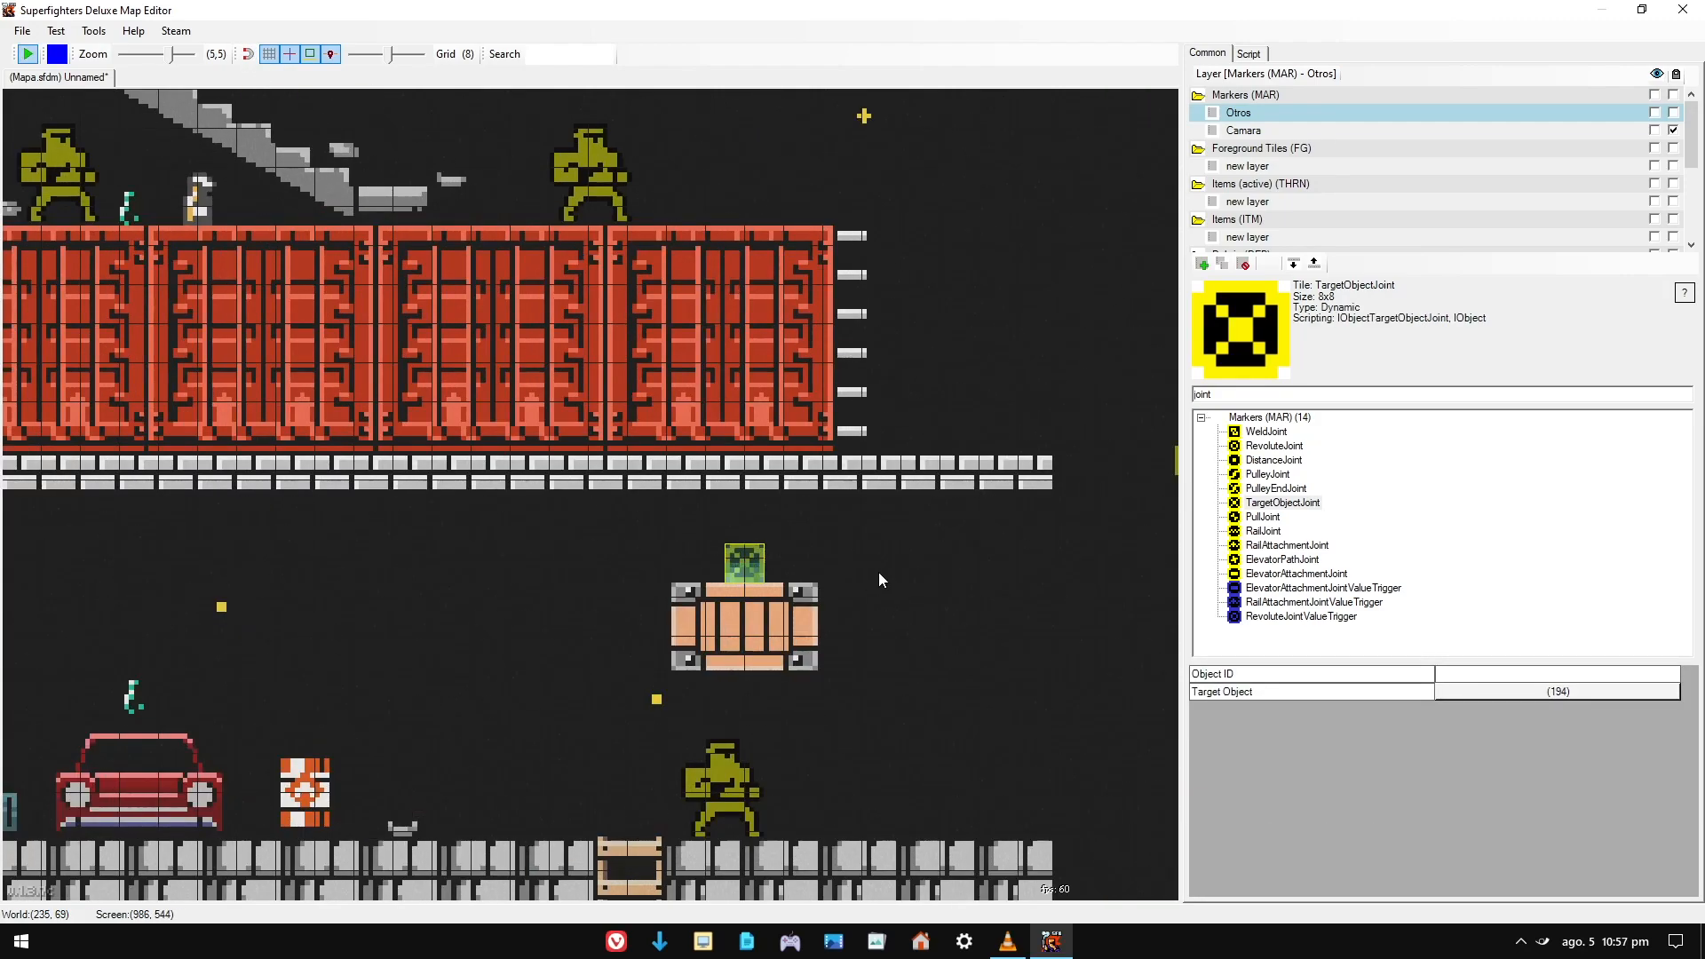
left_click(880, 574)
- Place a DistanceJoint in the brick floor directly above the crate and set its Target Object Joint to the holder's TargetObjectJoint
left_click(1260, 464)
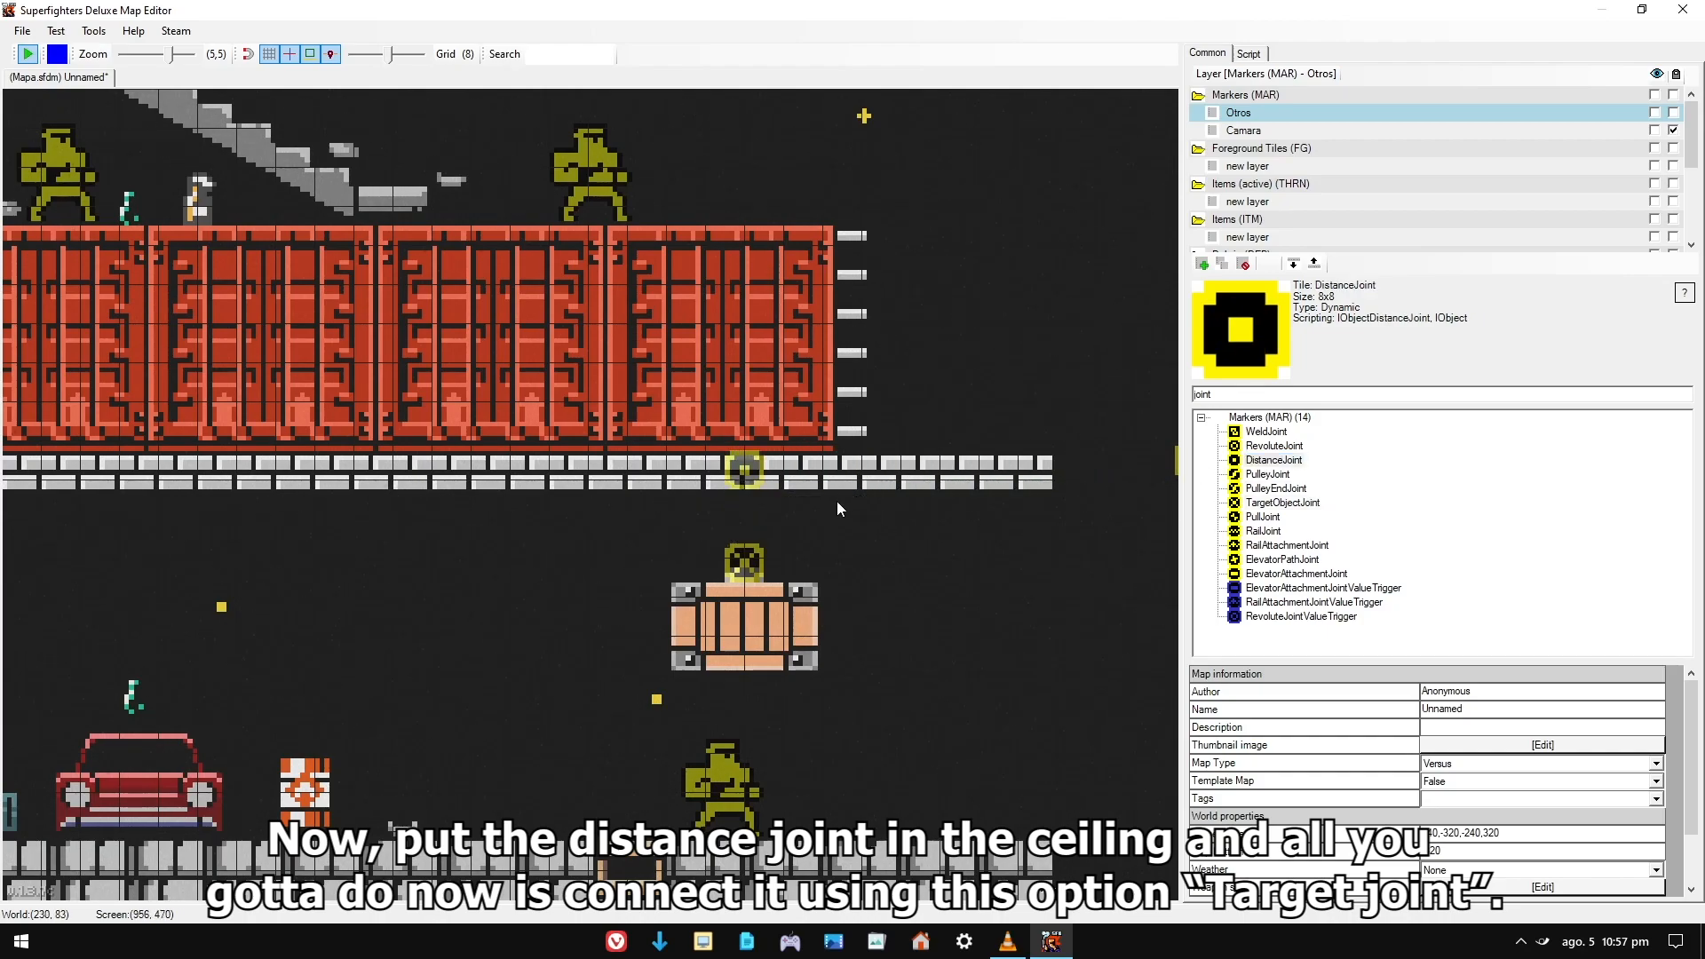
left_click(745, 471)
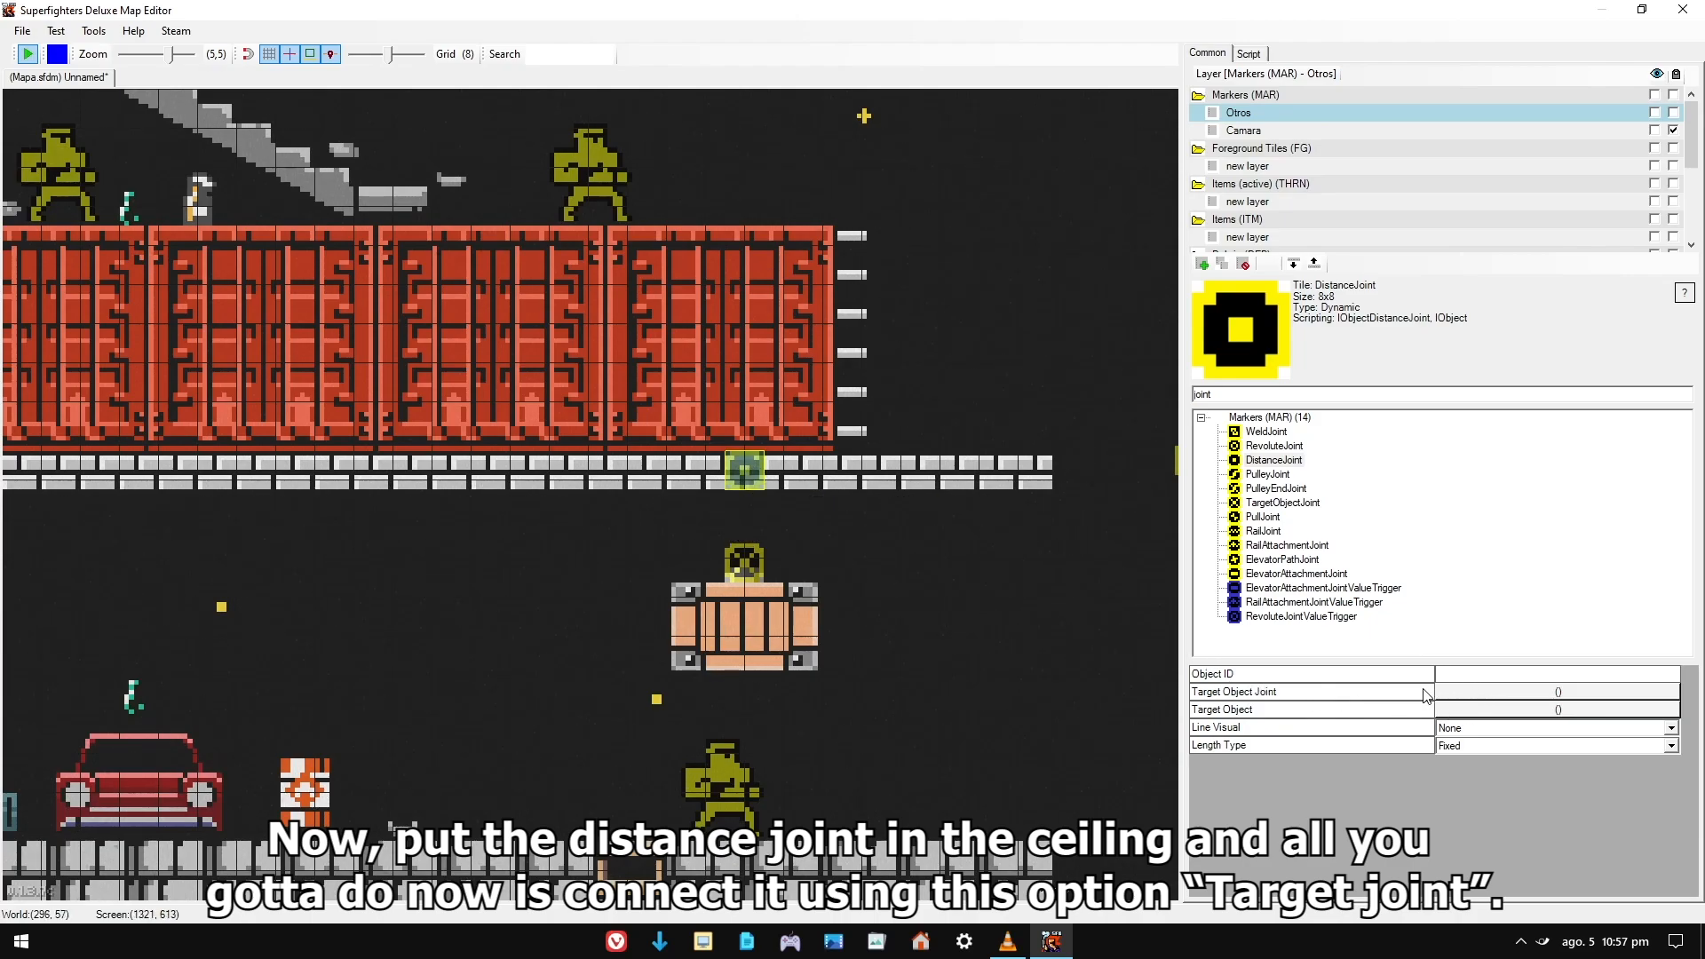
left_click(1463, 693)
left_click(748, 564)
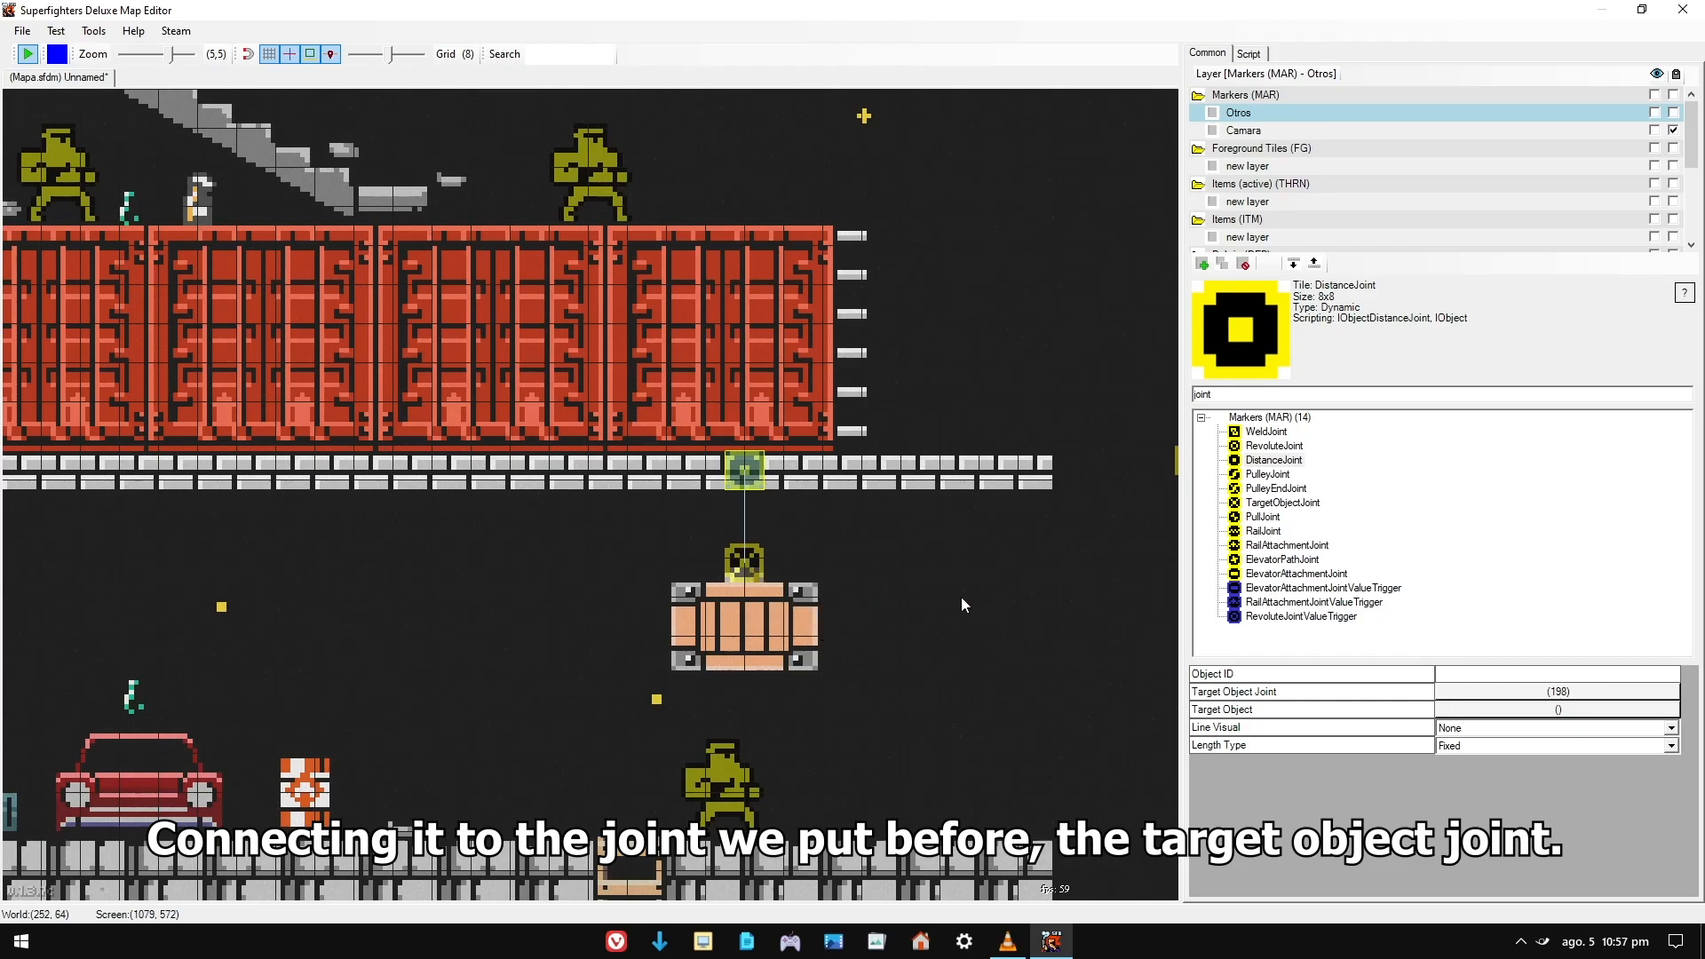
- Set the DistanceJoint's Line Visual to Chain and deselect the joint
left_click(1501, 728)
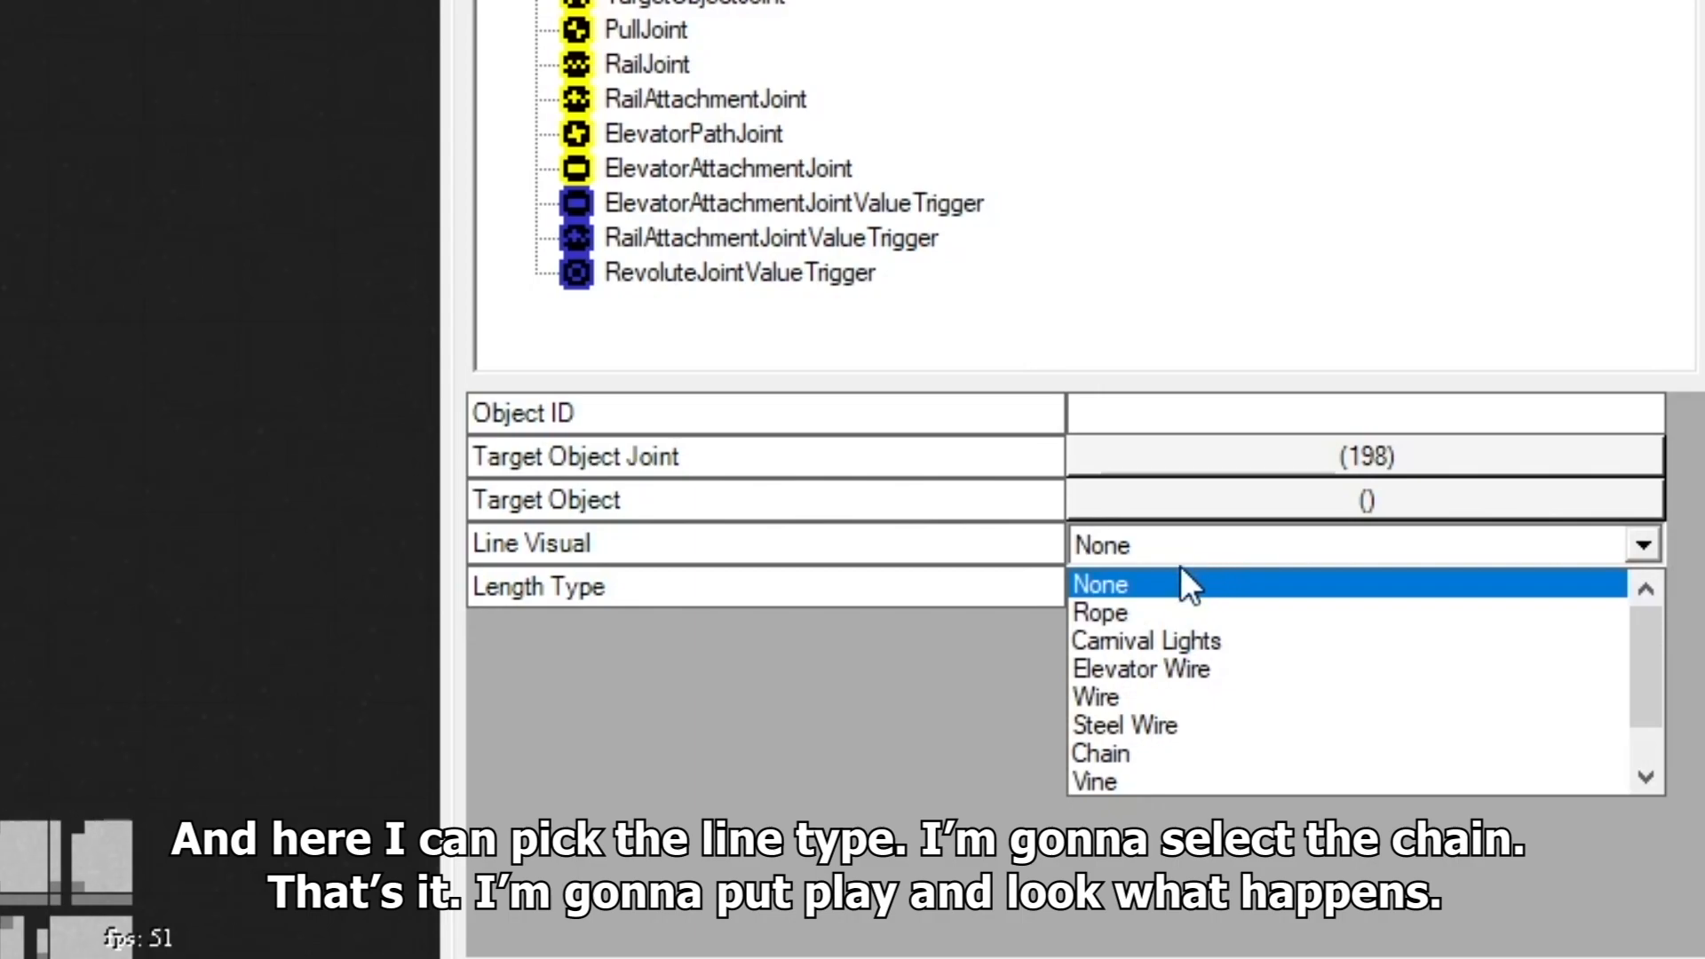
left_click(1121, 751)
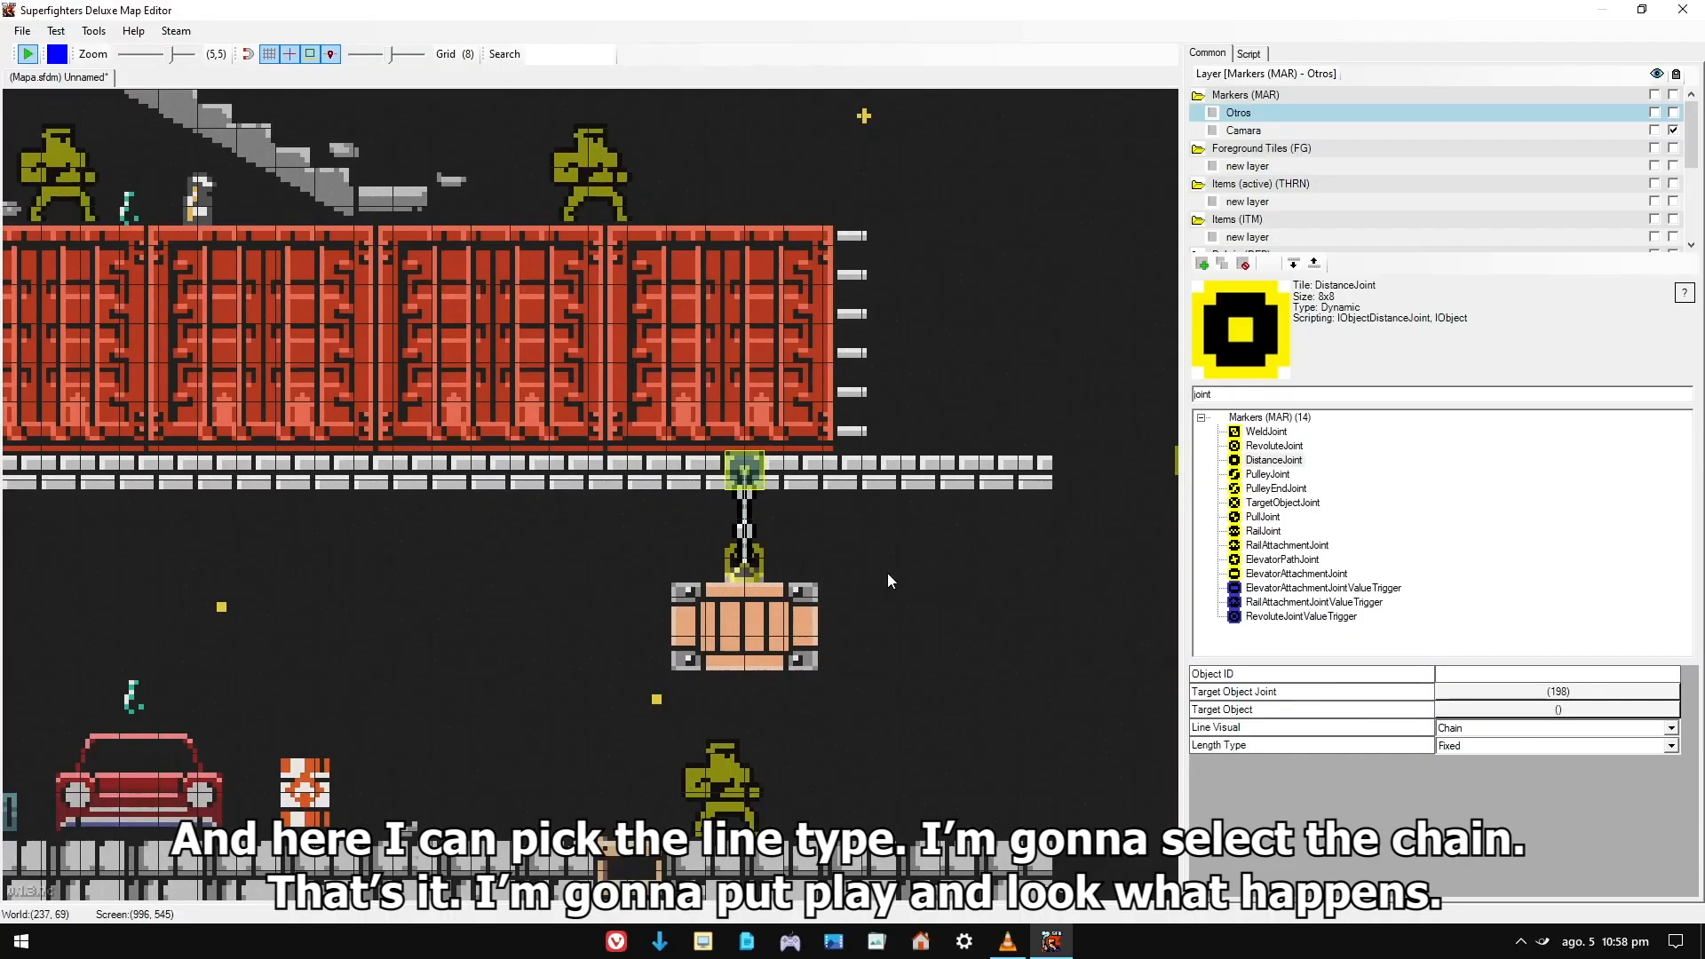
left_click(887, 573)
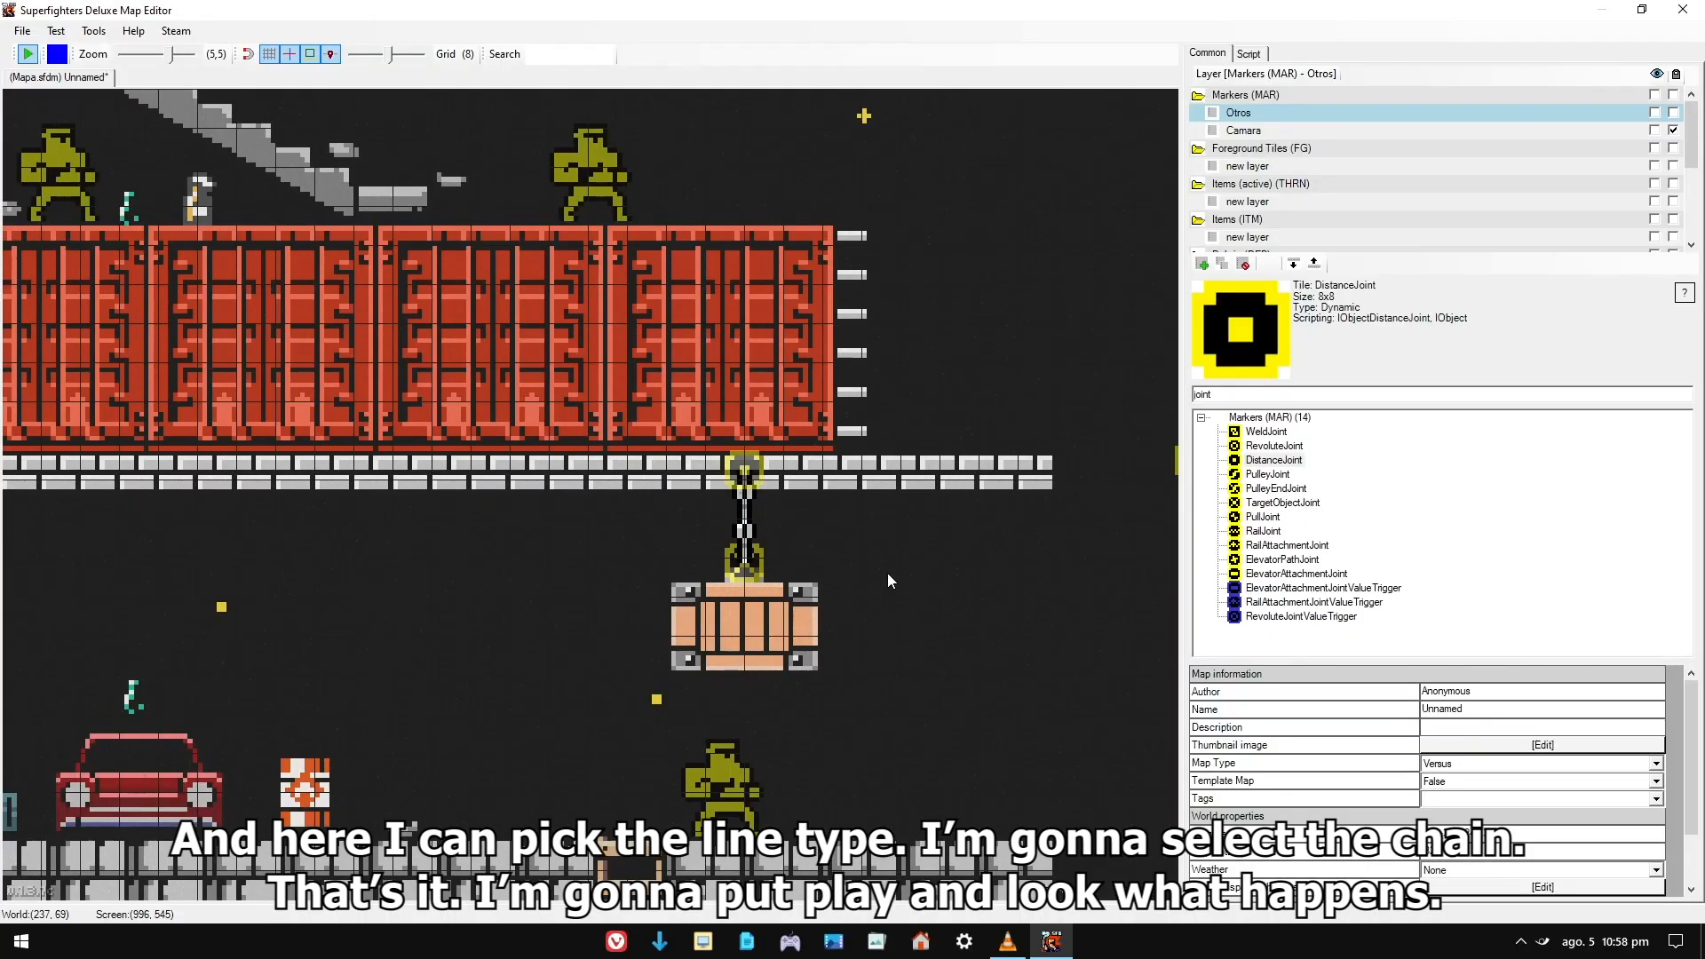
- Play the map and jump and strike around the chained holder to check whether the crate hangs from it, then return to the editor
left_click(28, 54)
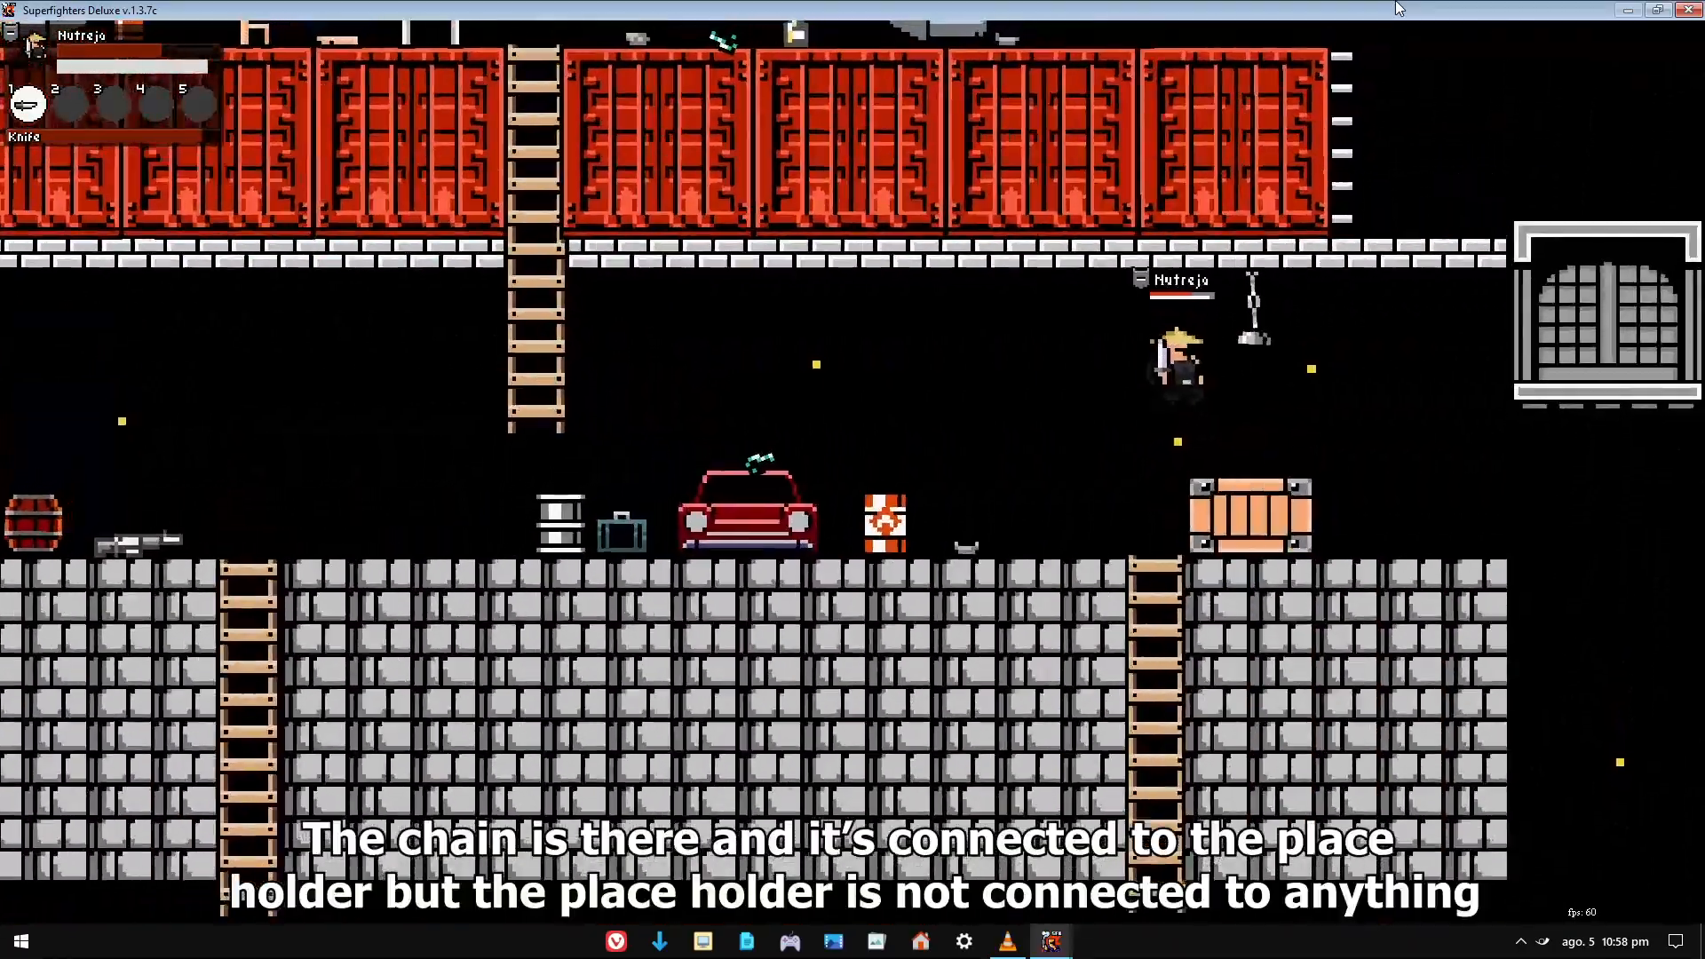
key("Right")
key("a")
key("Up")
key("Left")
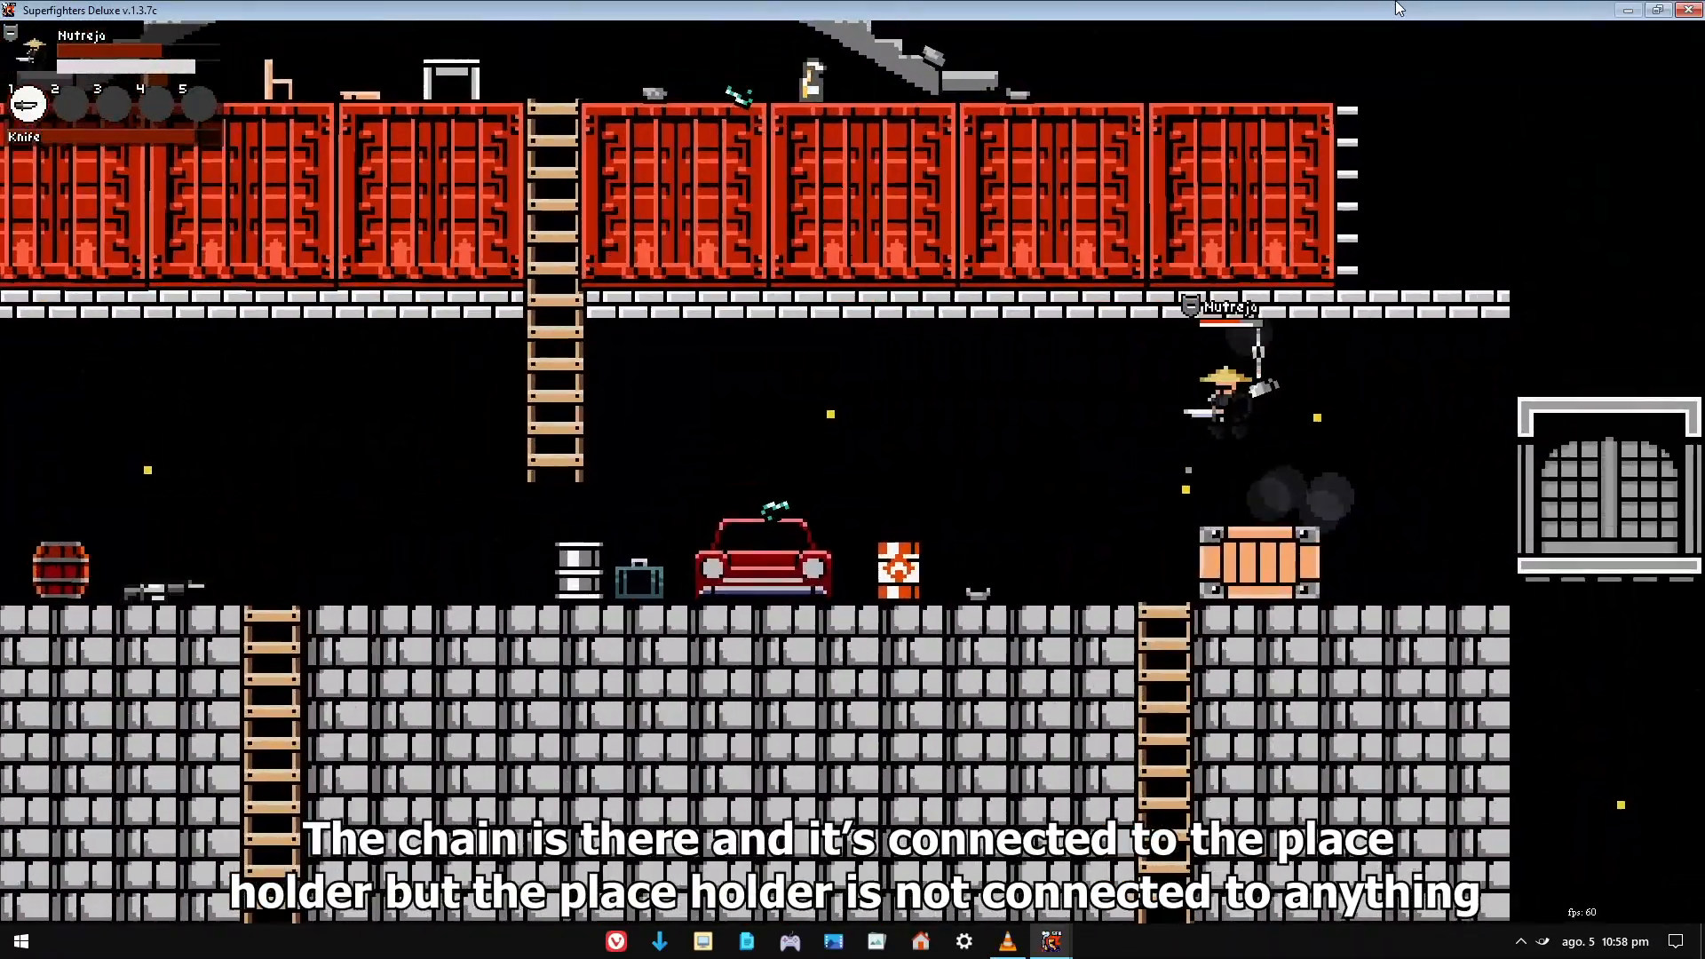
key("Up")
key("Right")
key("Up")
key("Left")
key("Up")
key("a")
key("Right")
key("Up")
key("Up")
key("Escape")
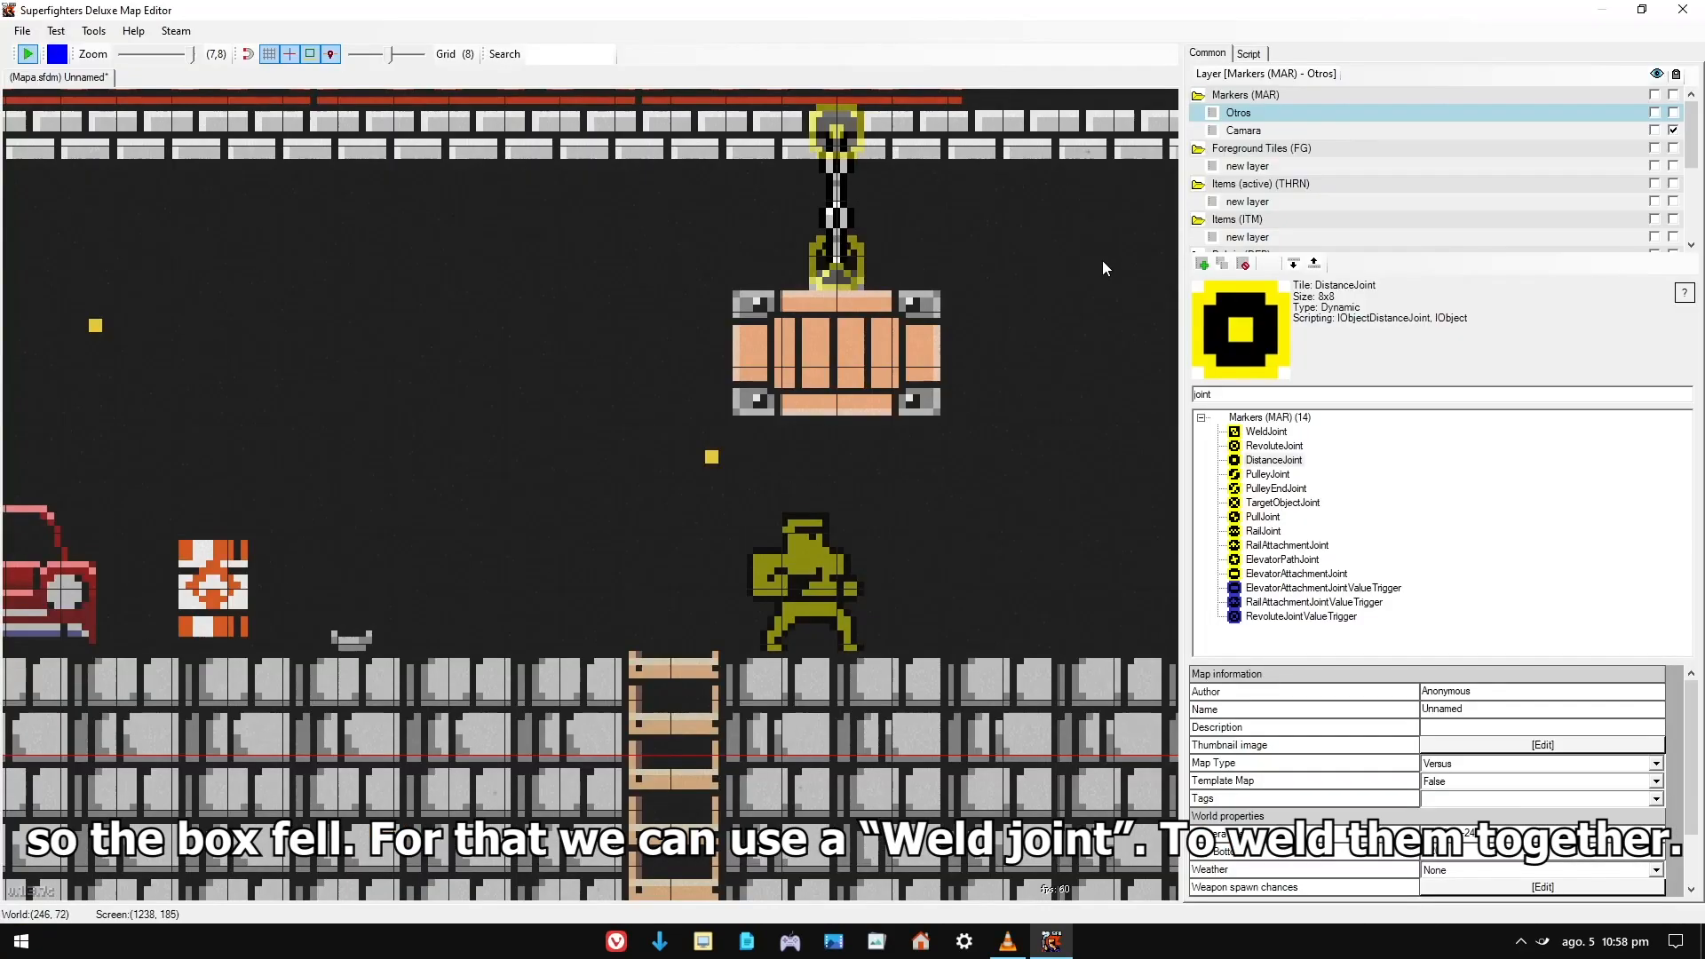
- Place a WeldJoint beside the crate holder and set its Target Objects to the crate and the holder
left_click(1265, 432)
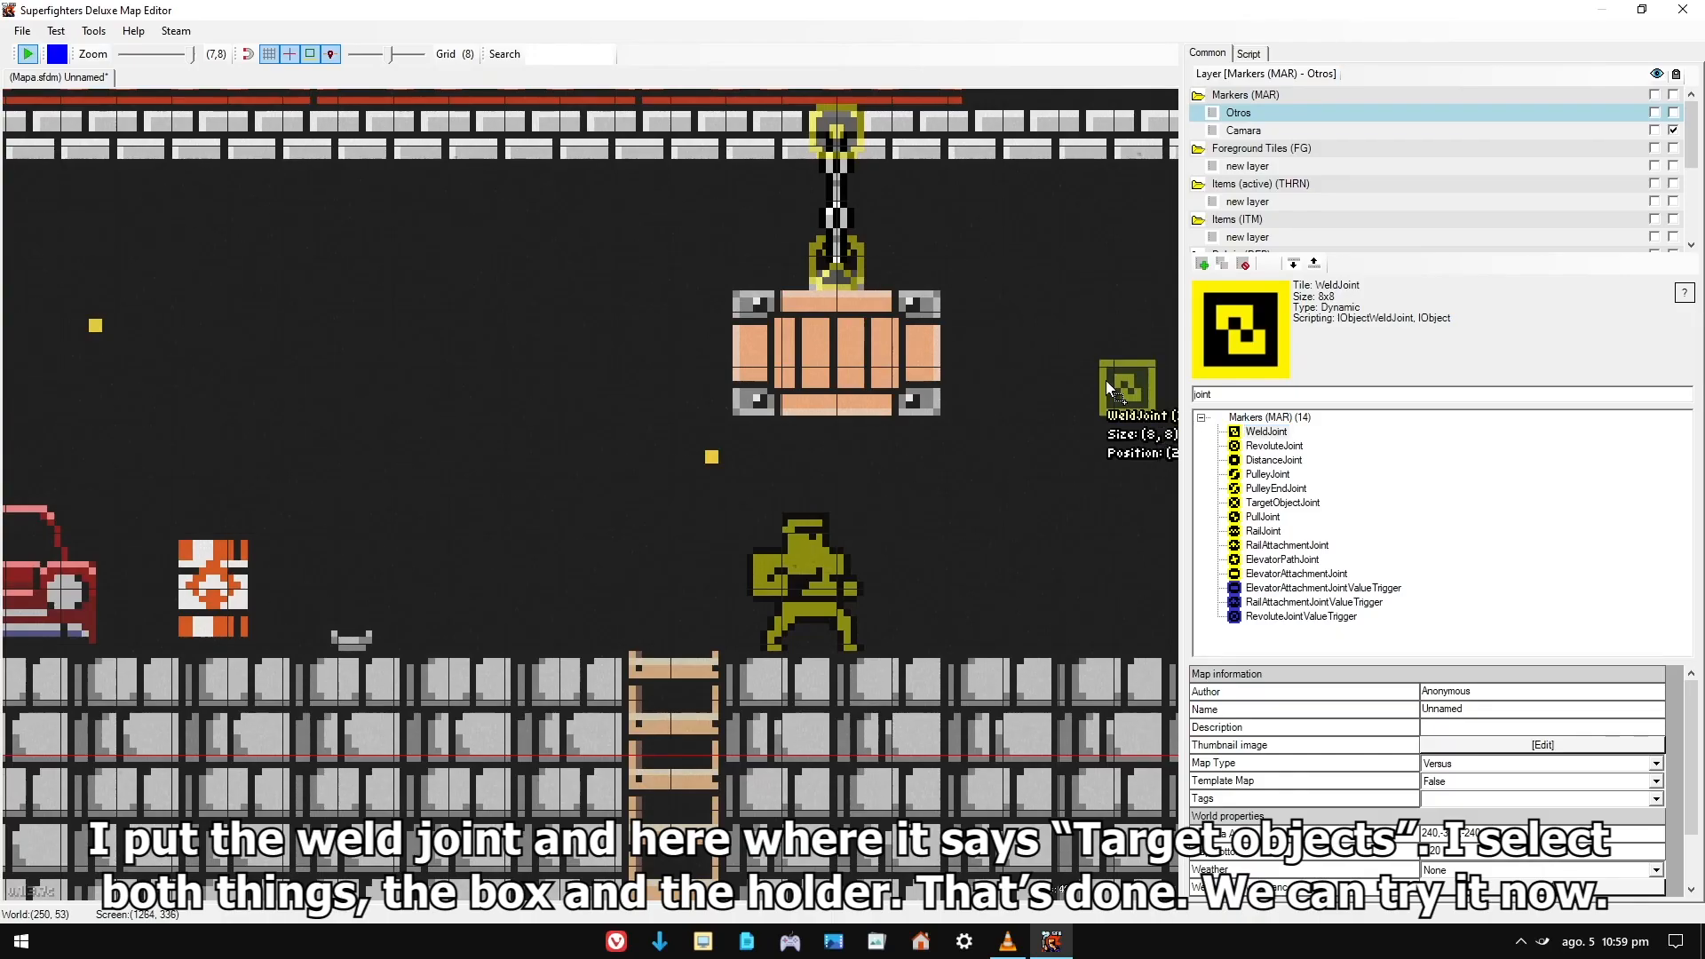
left_click(895, 264)
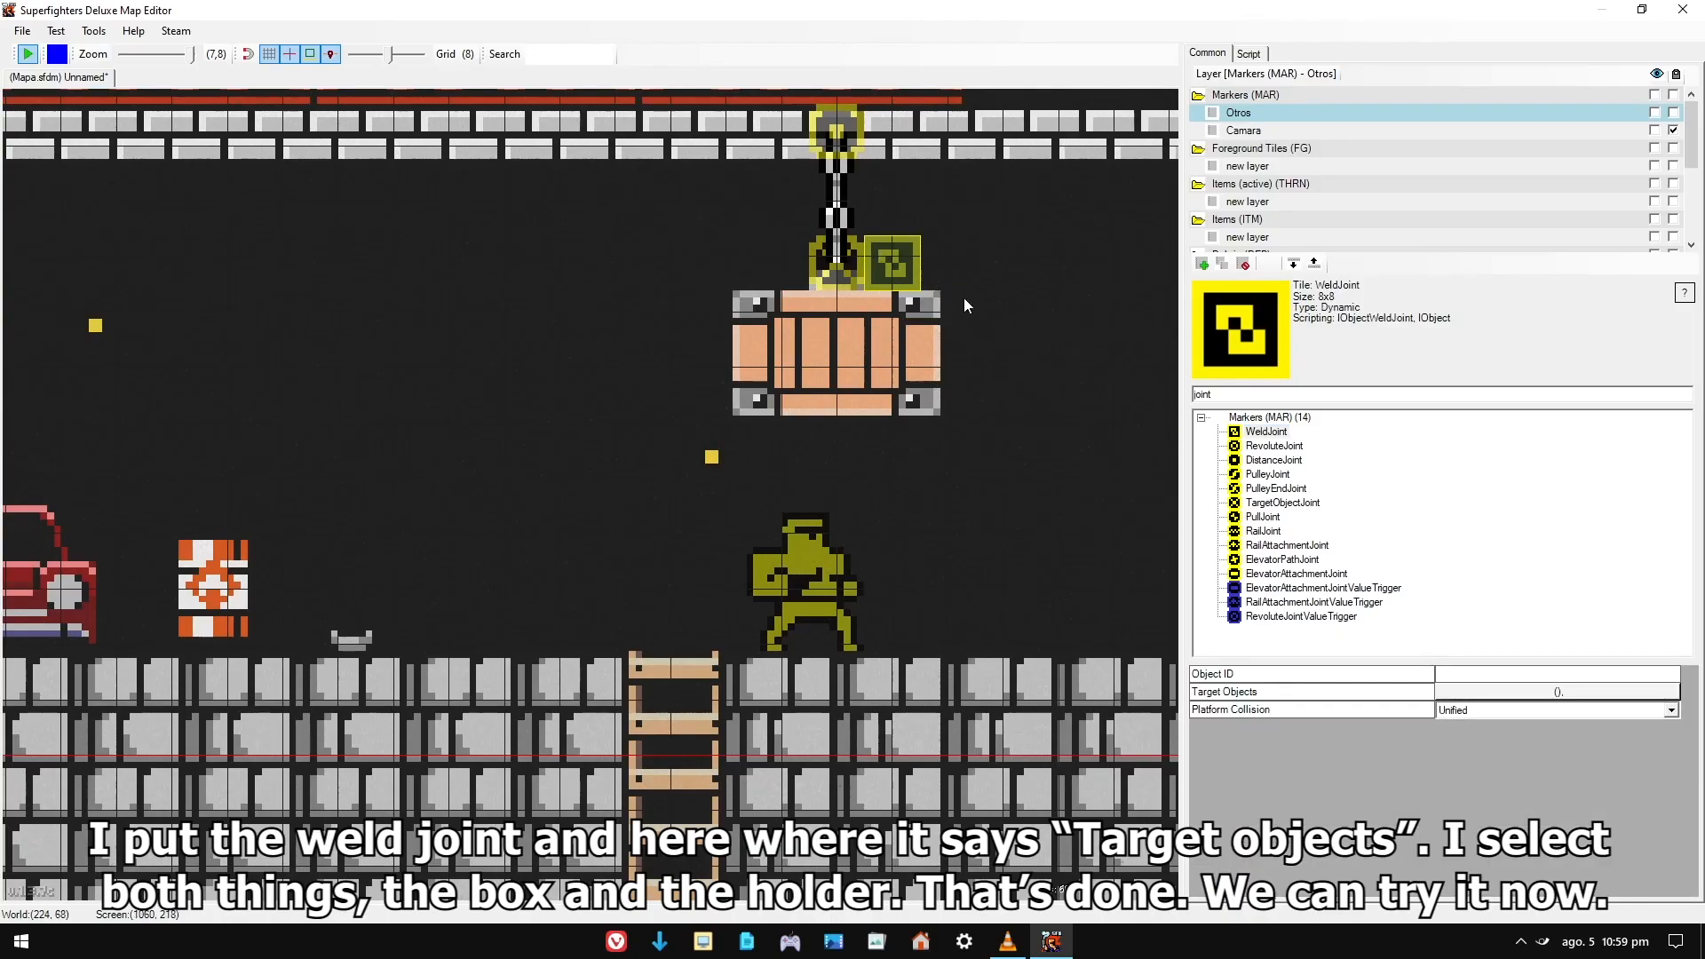
left_click(1461, 693)
left_click(839, 355)
scroll(865, 381, "up", 1)
left_click(864, 381)
left_click_drag(792, 364, 845, 366)
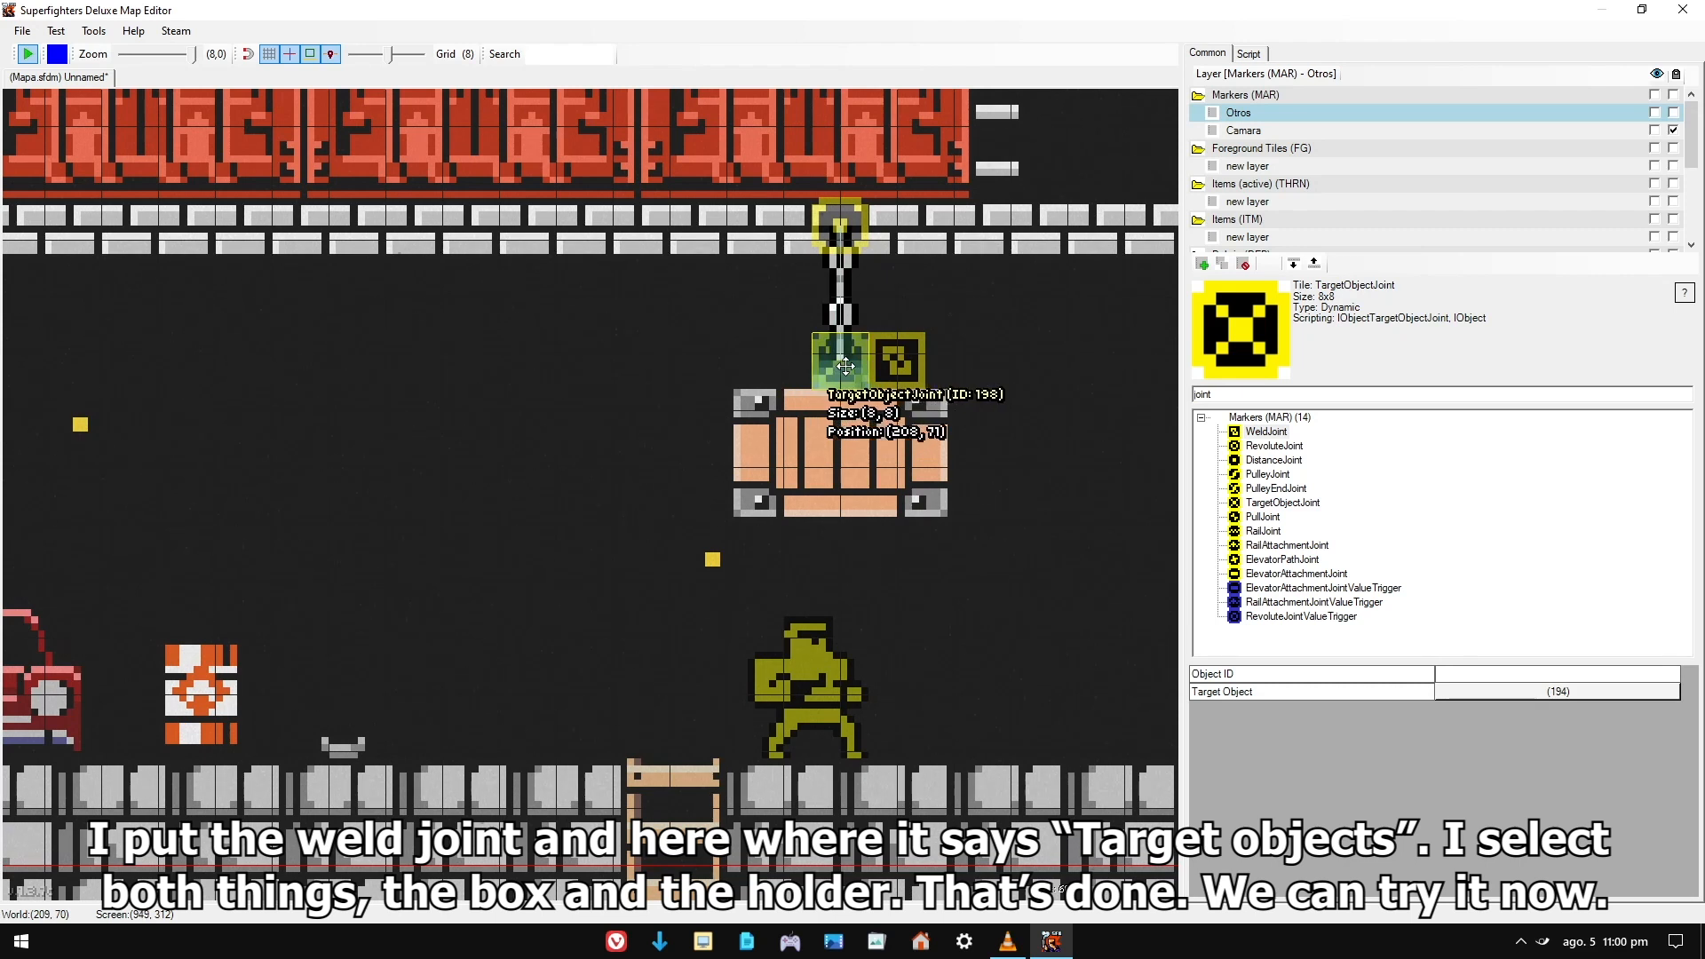
left_click(980, 366)
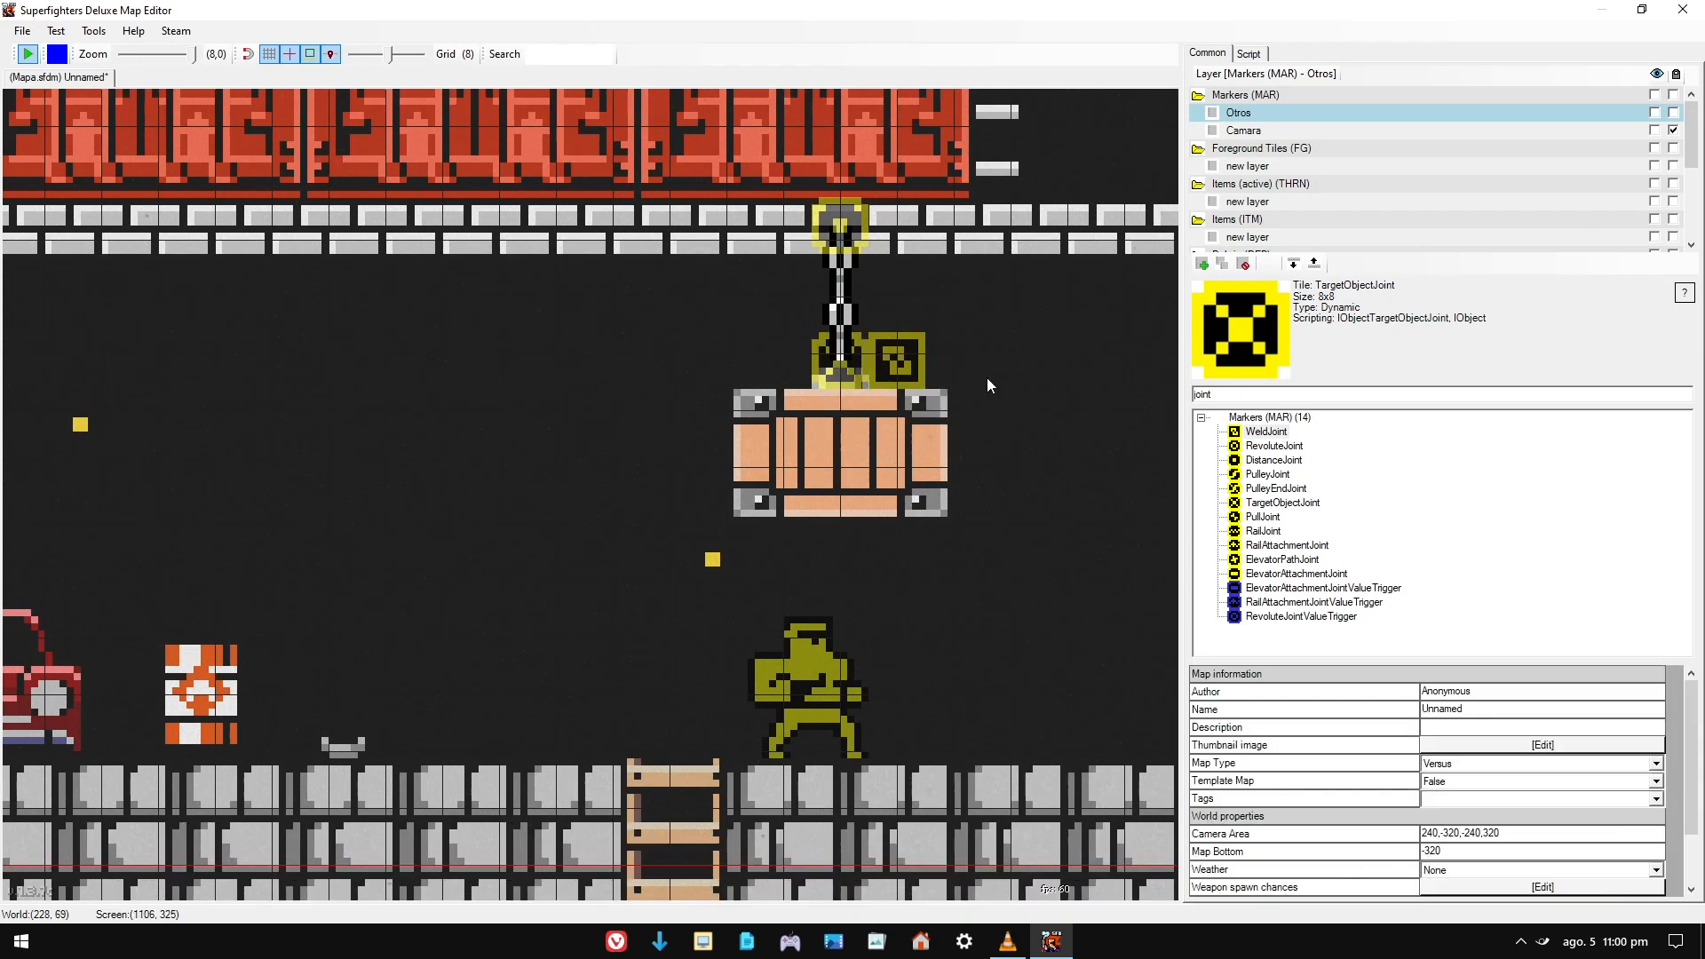
- Play the map and test the welded hanging crate by jumping around it and attacking it
key("F5")
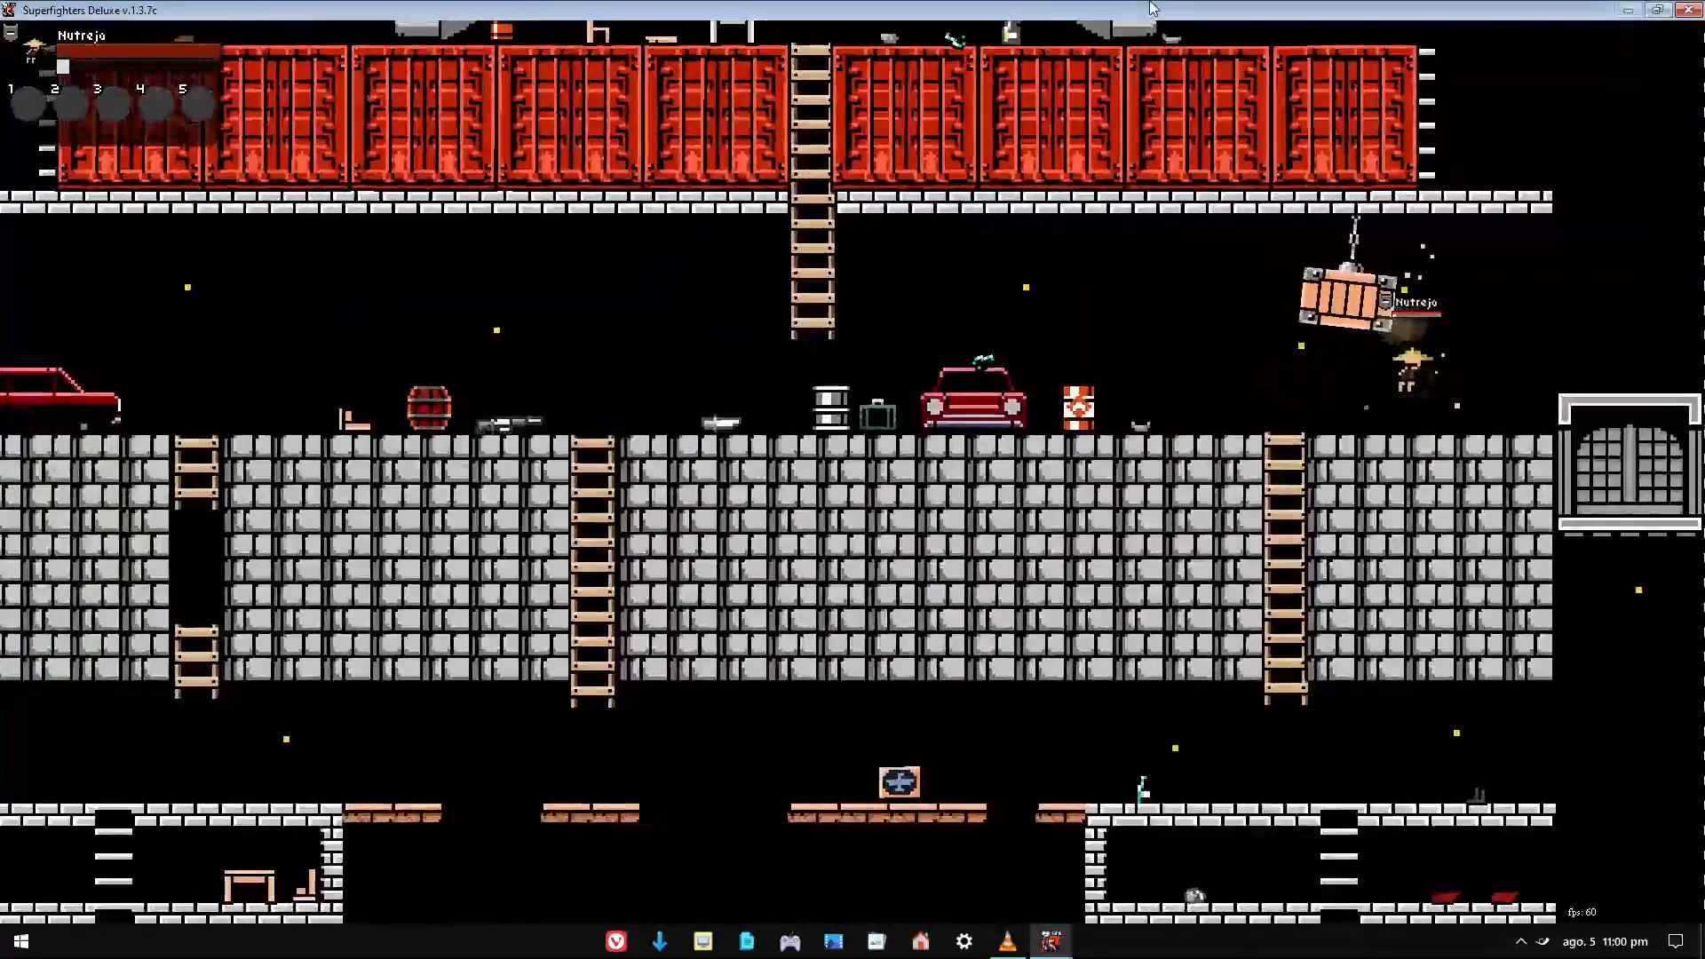
key("Left")
key("Up")
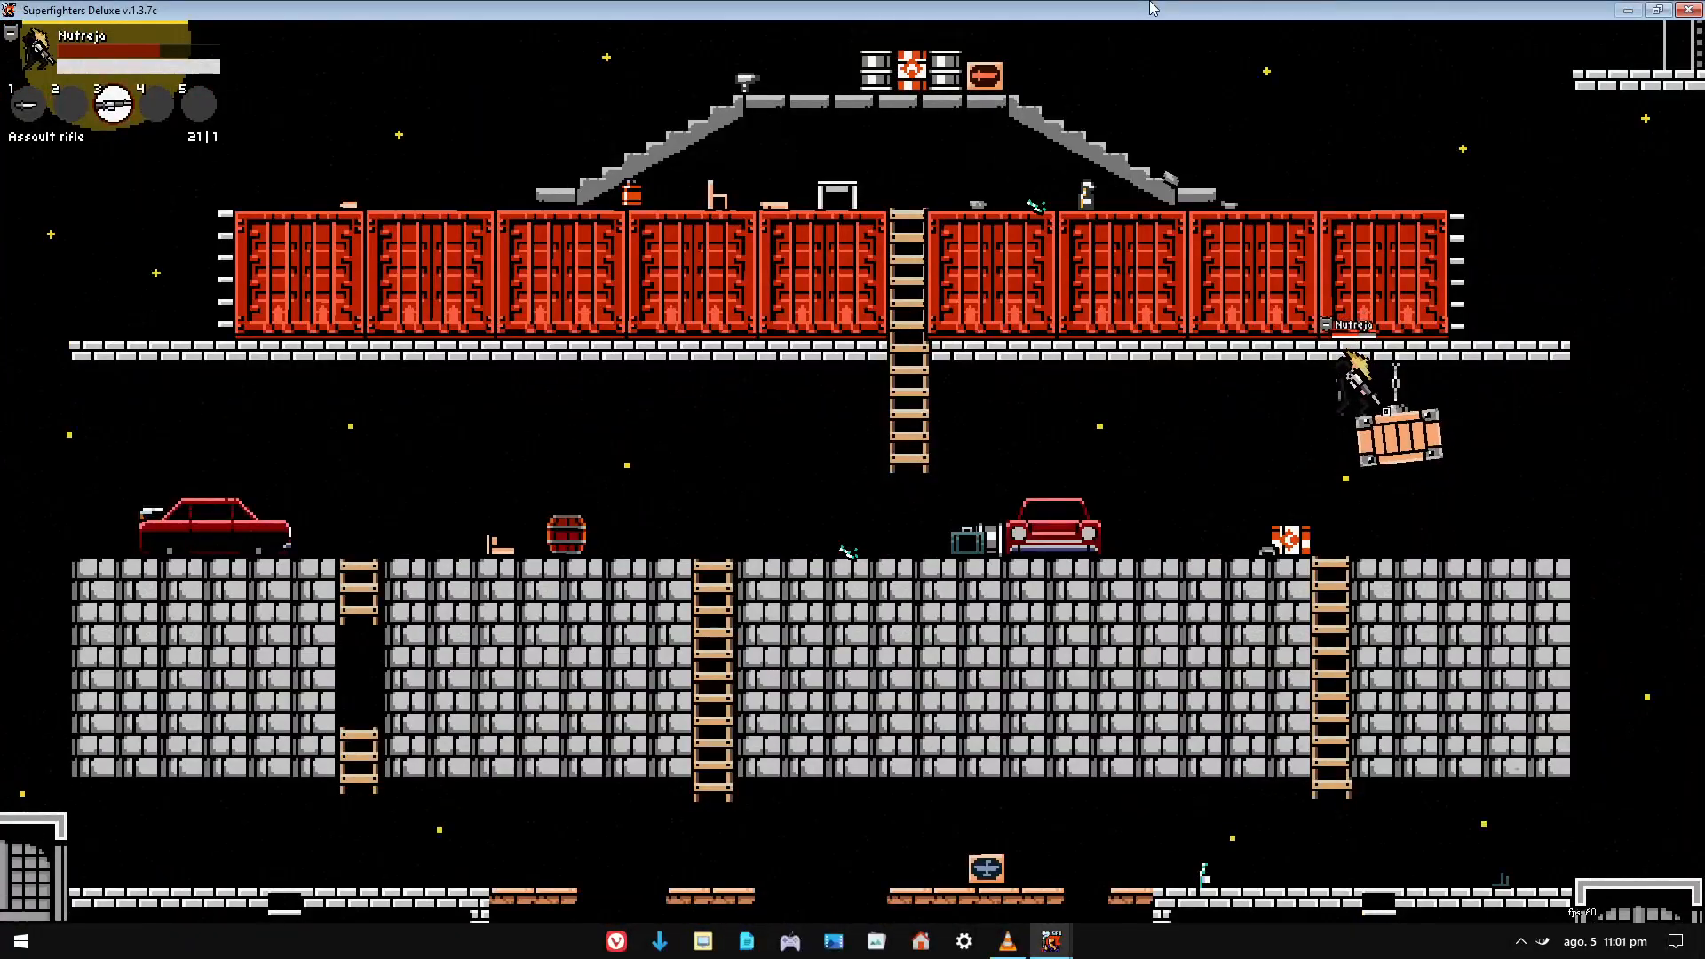
key("a")
key("Up")
key("Right")
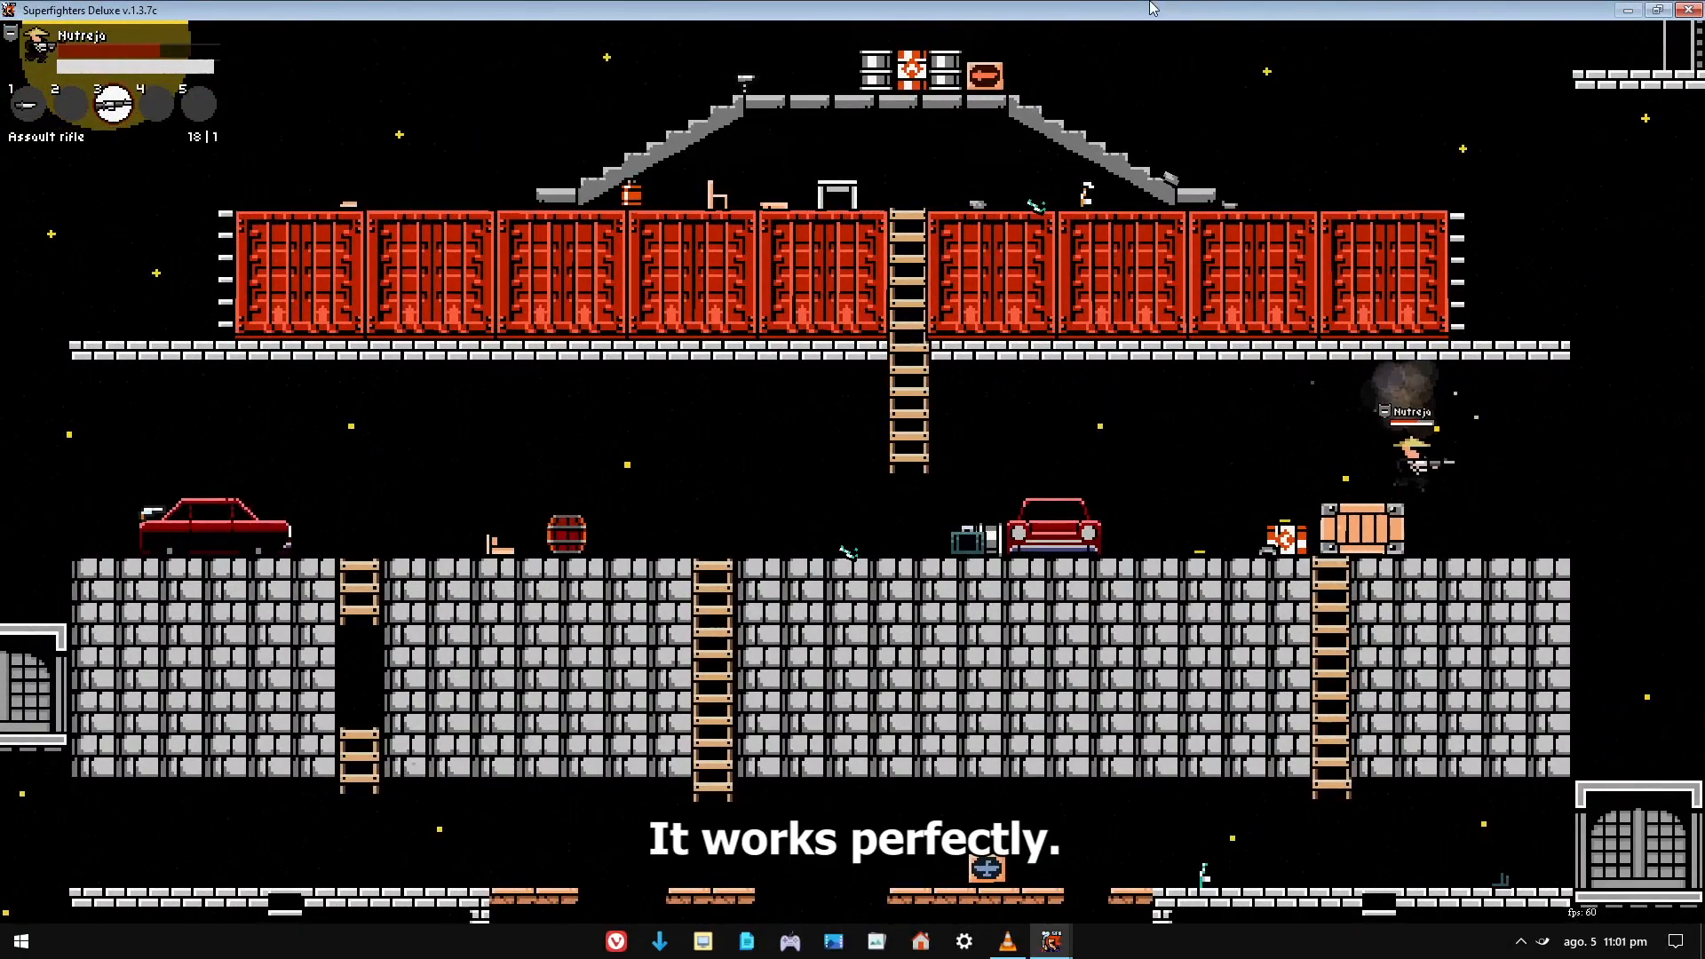
key("1")
key("a")
key("Up")
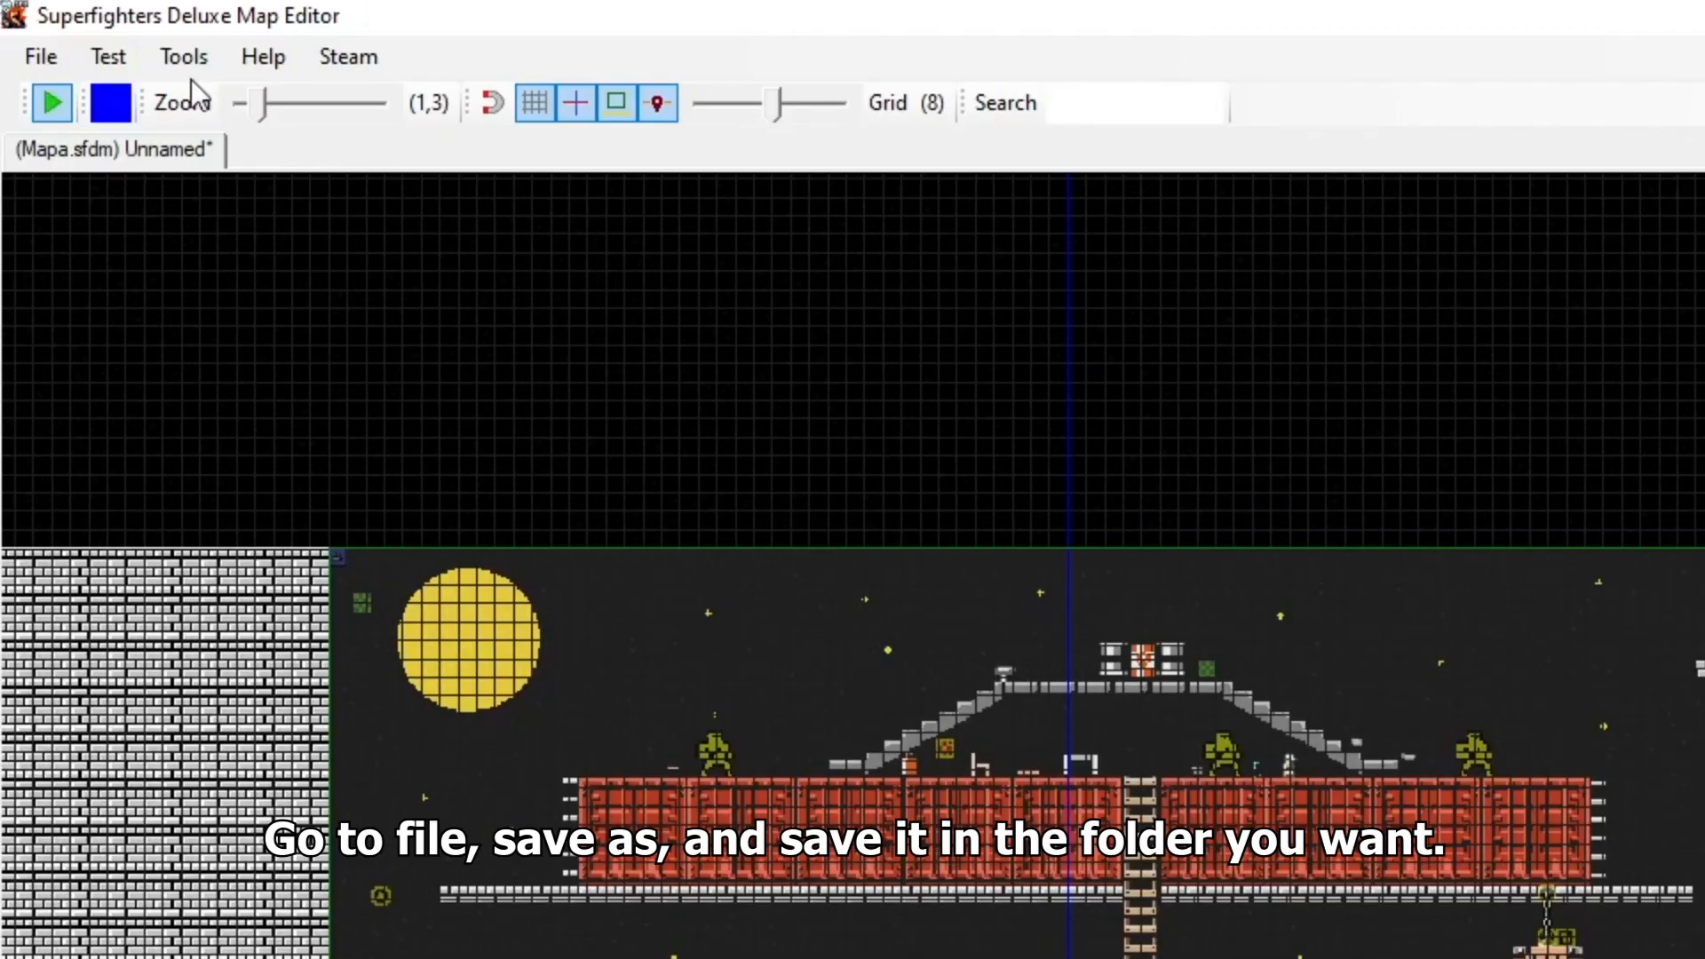
- Save the map as a new file named Tutorial map
left_click(22, 32)
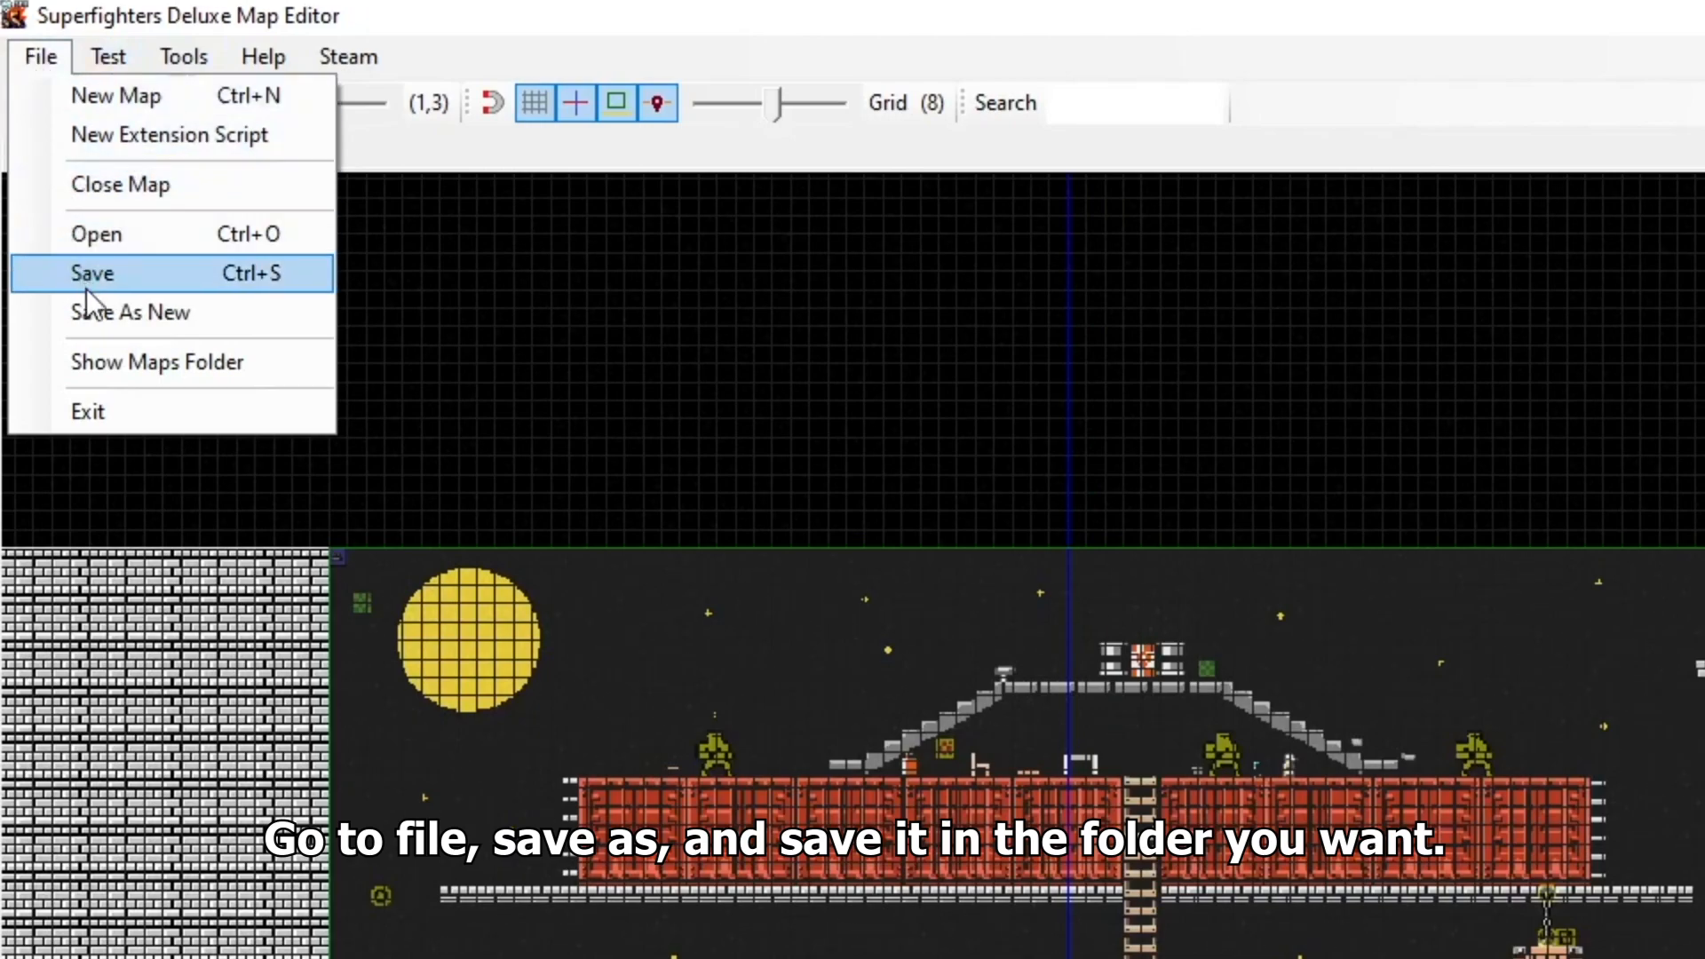
left_click(93, 312)
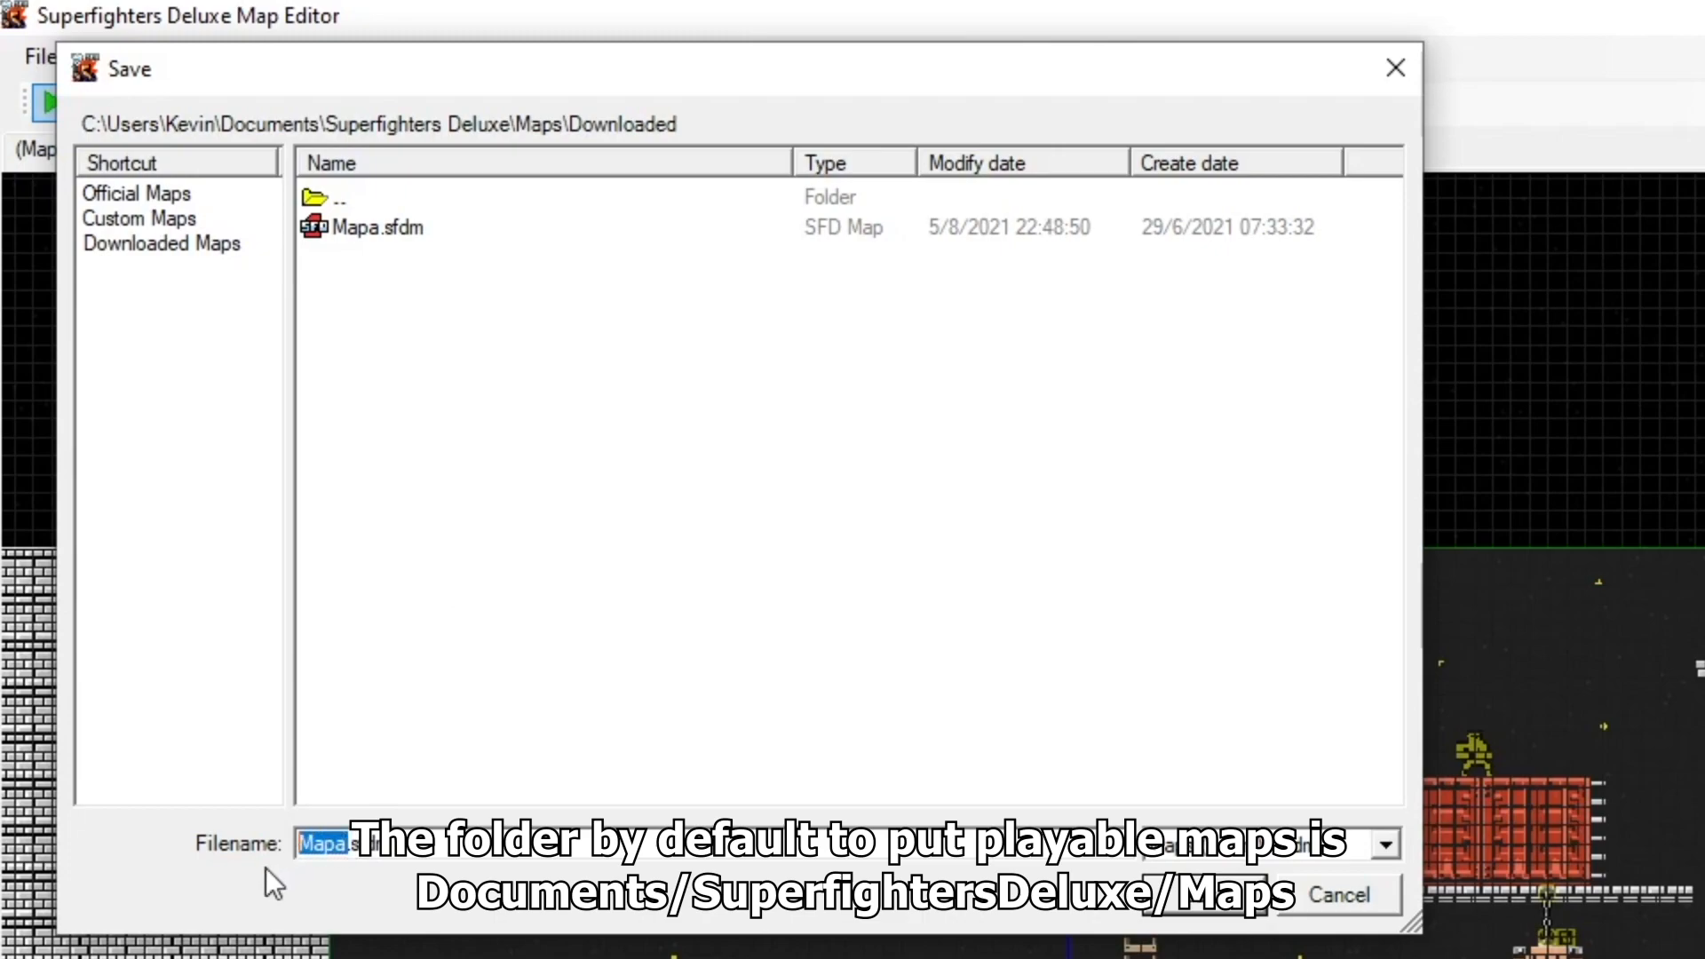
type("Tutorial")
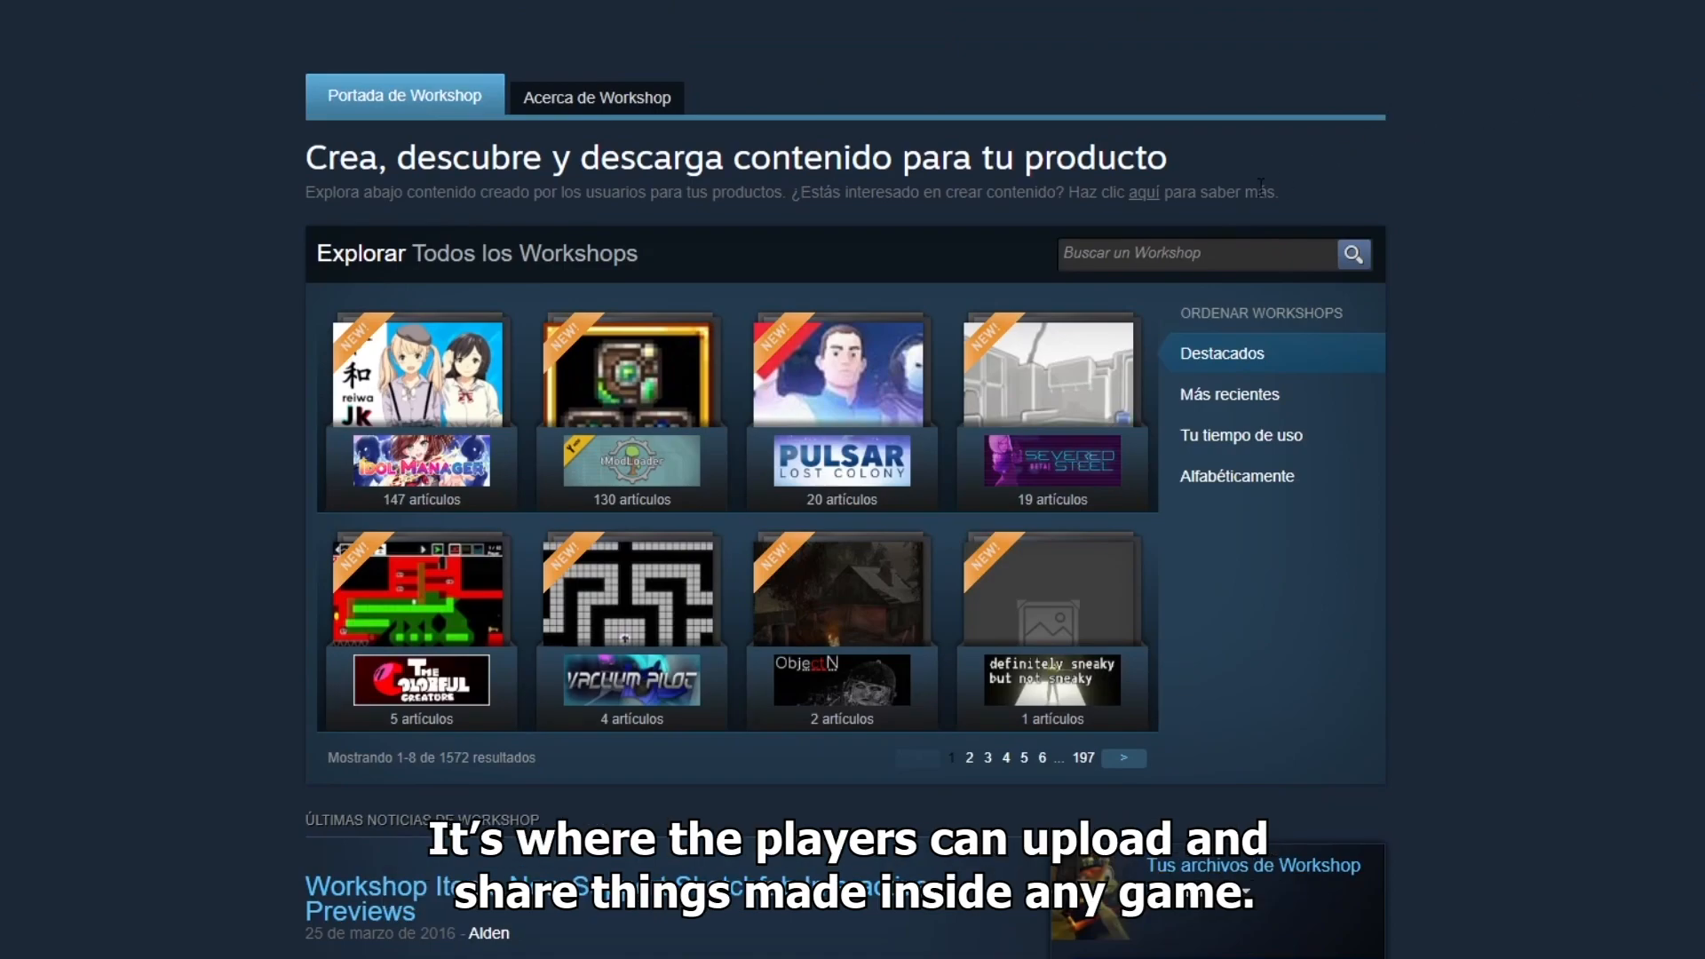
- Switch to the Steam Workshop, search for Superfighters and open the game's workshop
left_click(1201, 254)
type("Superfig")
left_click(1184, 281)
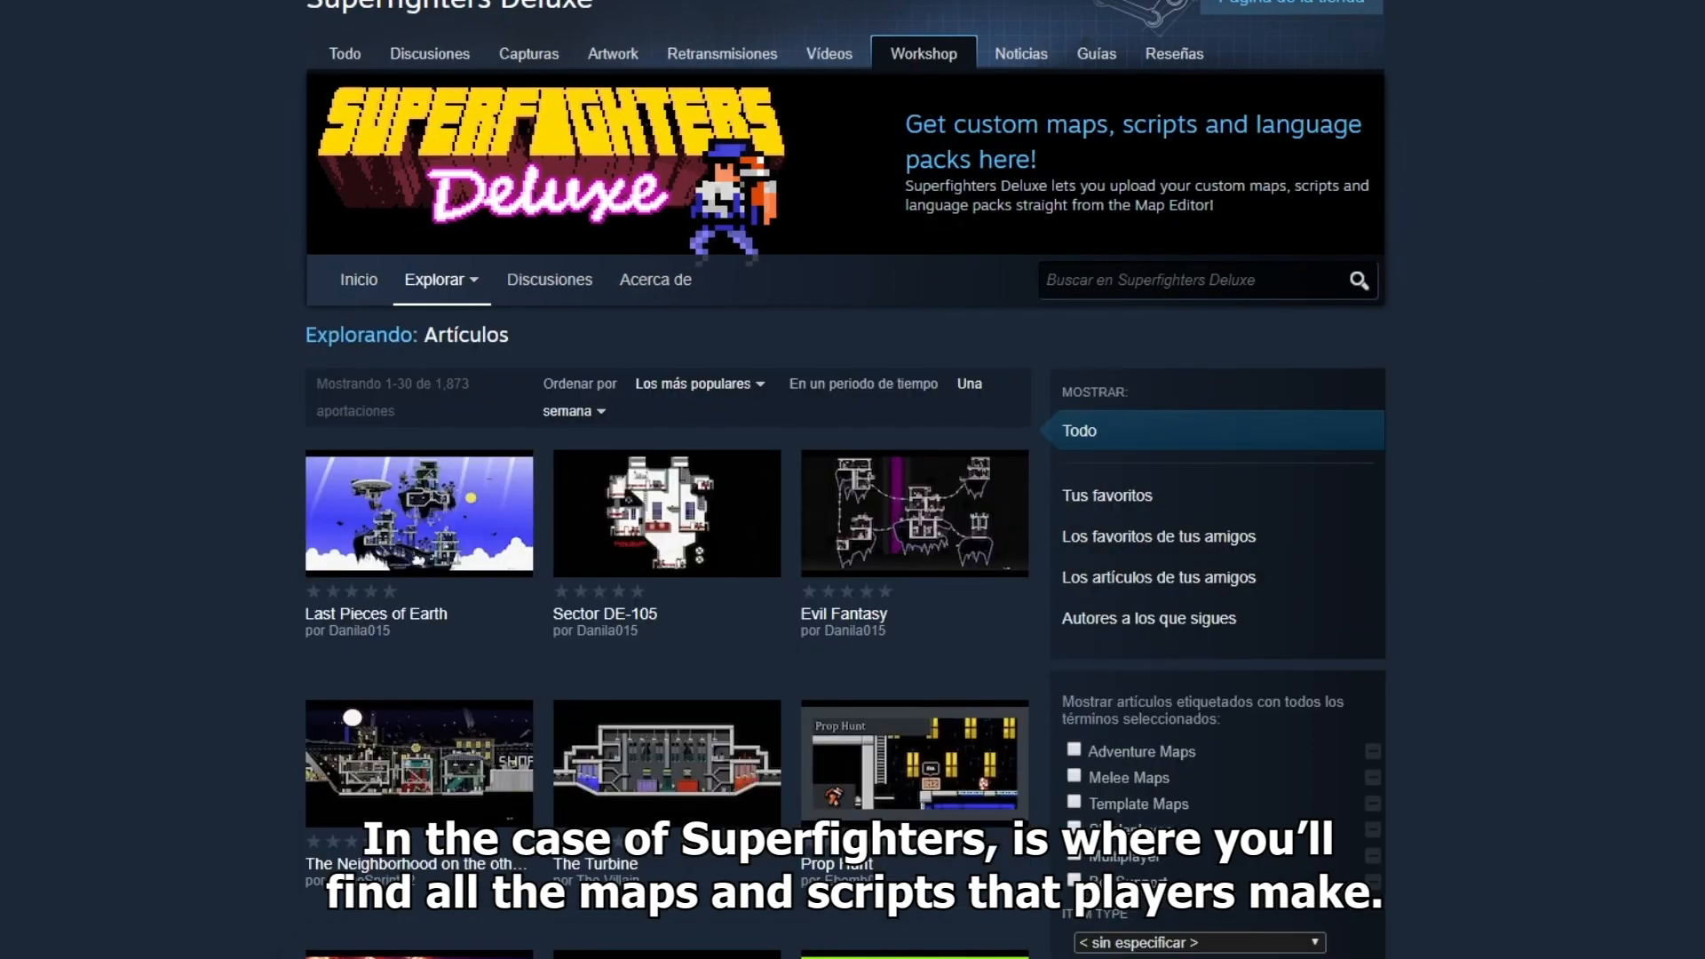
- Browse the first two pages of the most popular community maps and scripts for Superfighters Deluxe
scroll(853, 479, "down", 5)
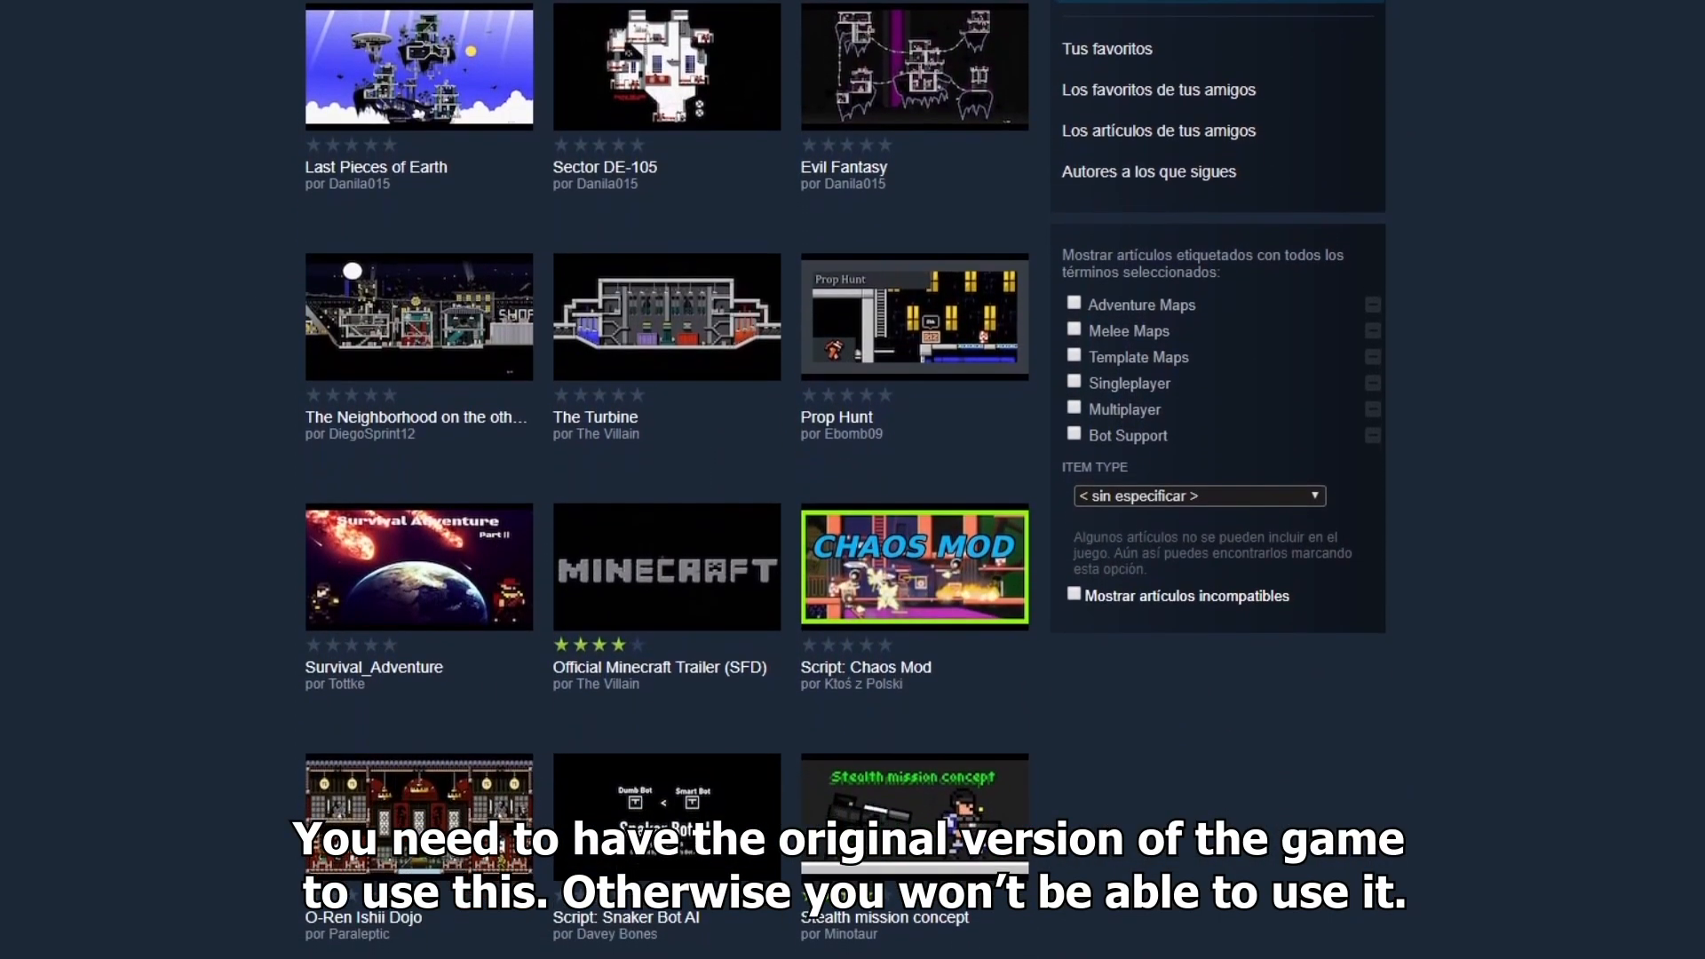
scroll(666, 480, "down", 9)
scroll(666, 480, "down", 9)
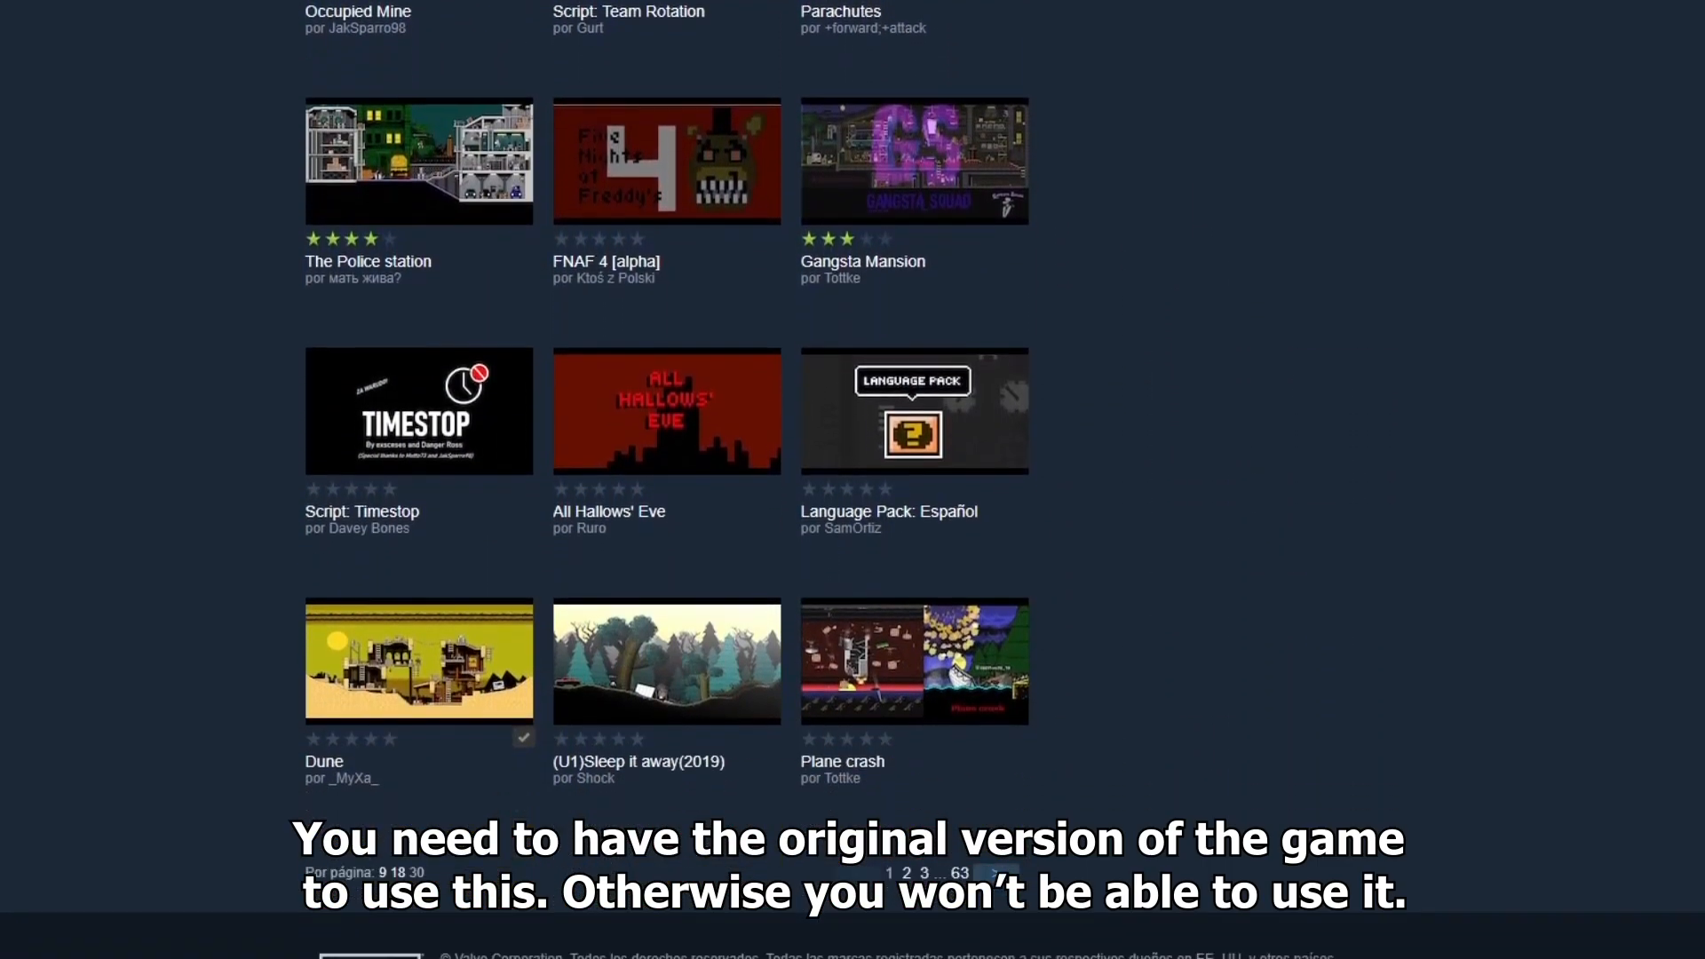
scroll(1392, 661, "down", 1)
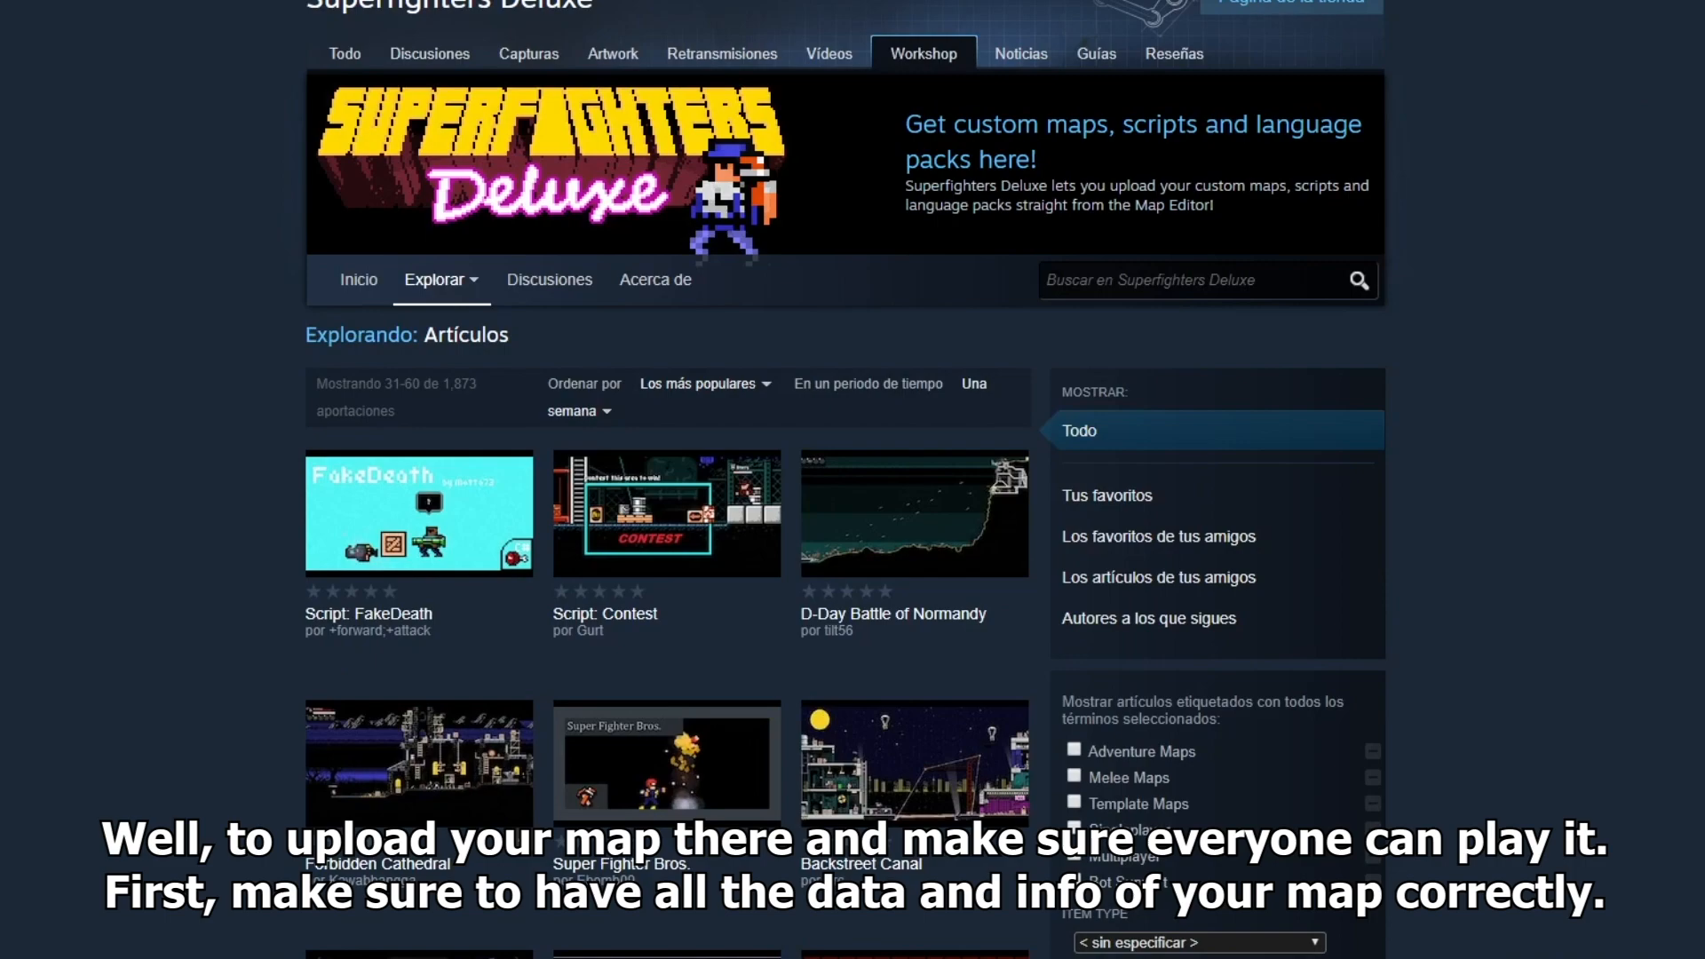
scroll(1391, 578, "down", 1)
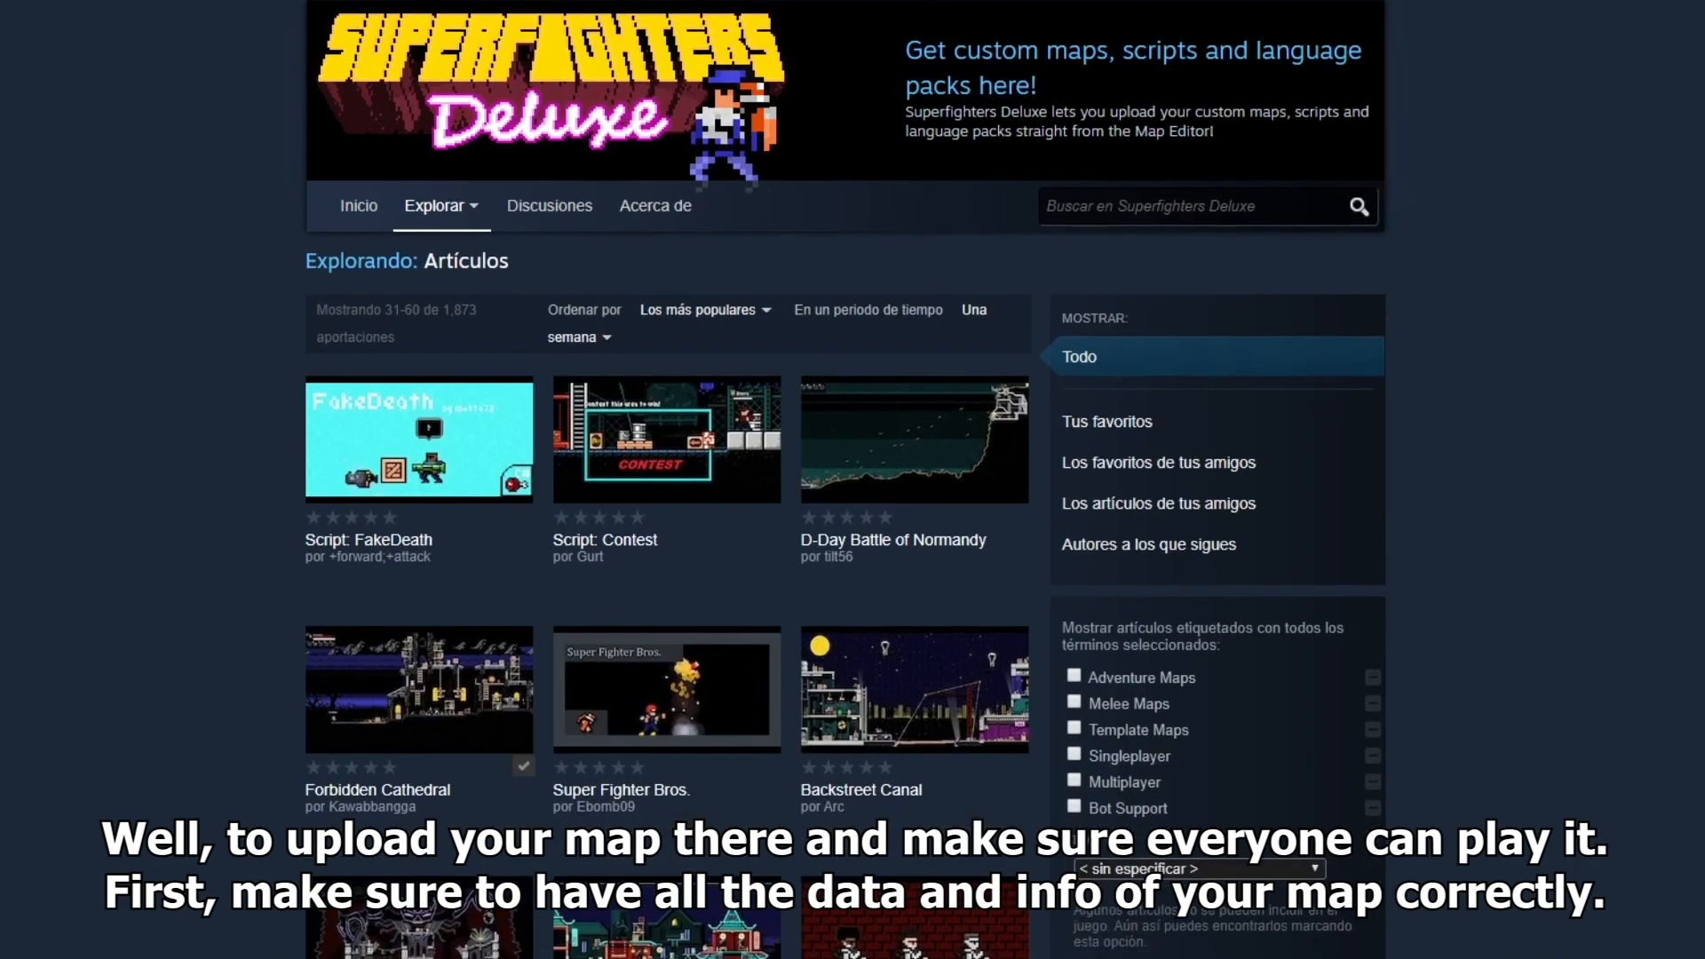
scroll(666, 480, "down", 11)
scroll(666, 480, "down", 9)
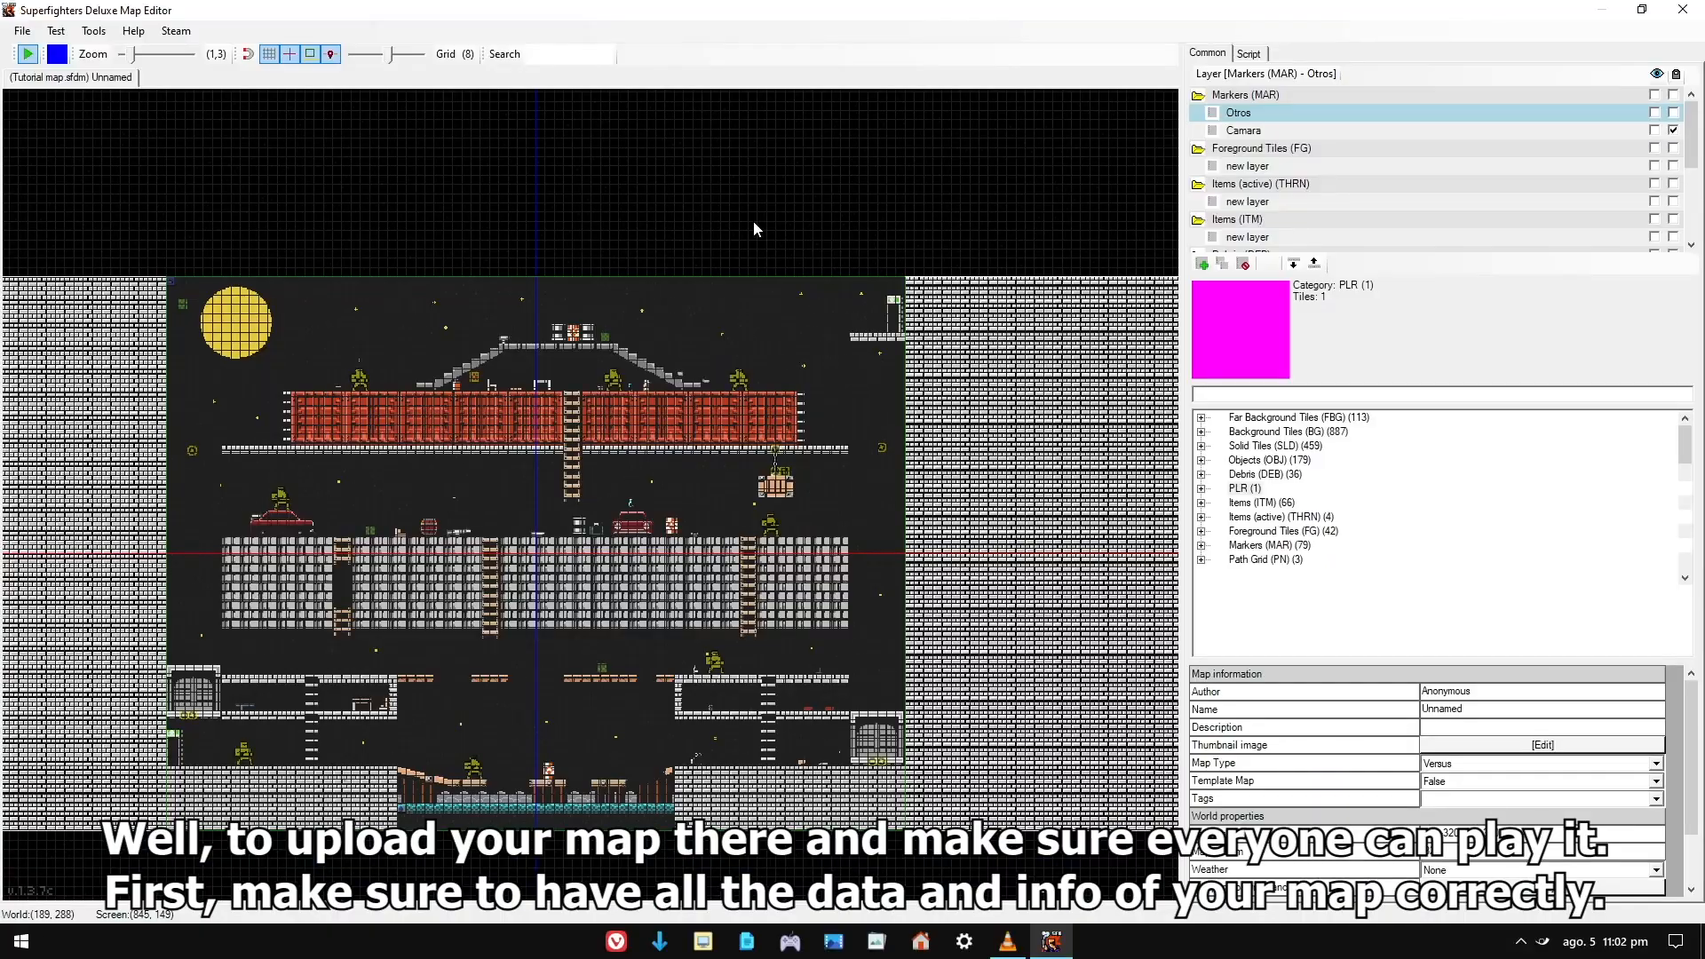
- In the map editor's map information, enter the author's nickname, set the Name to Map making tutorial and open the Description for editing
left_click(938, 216)
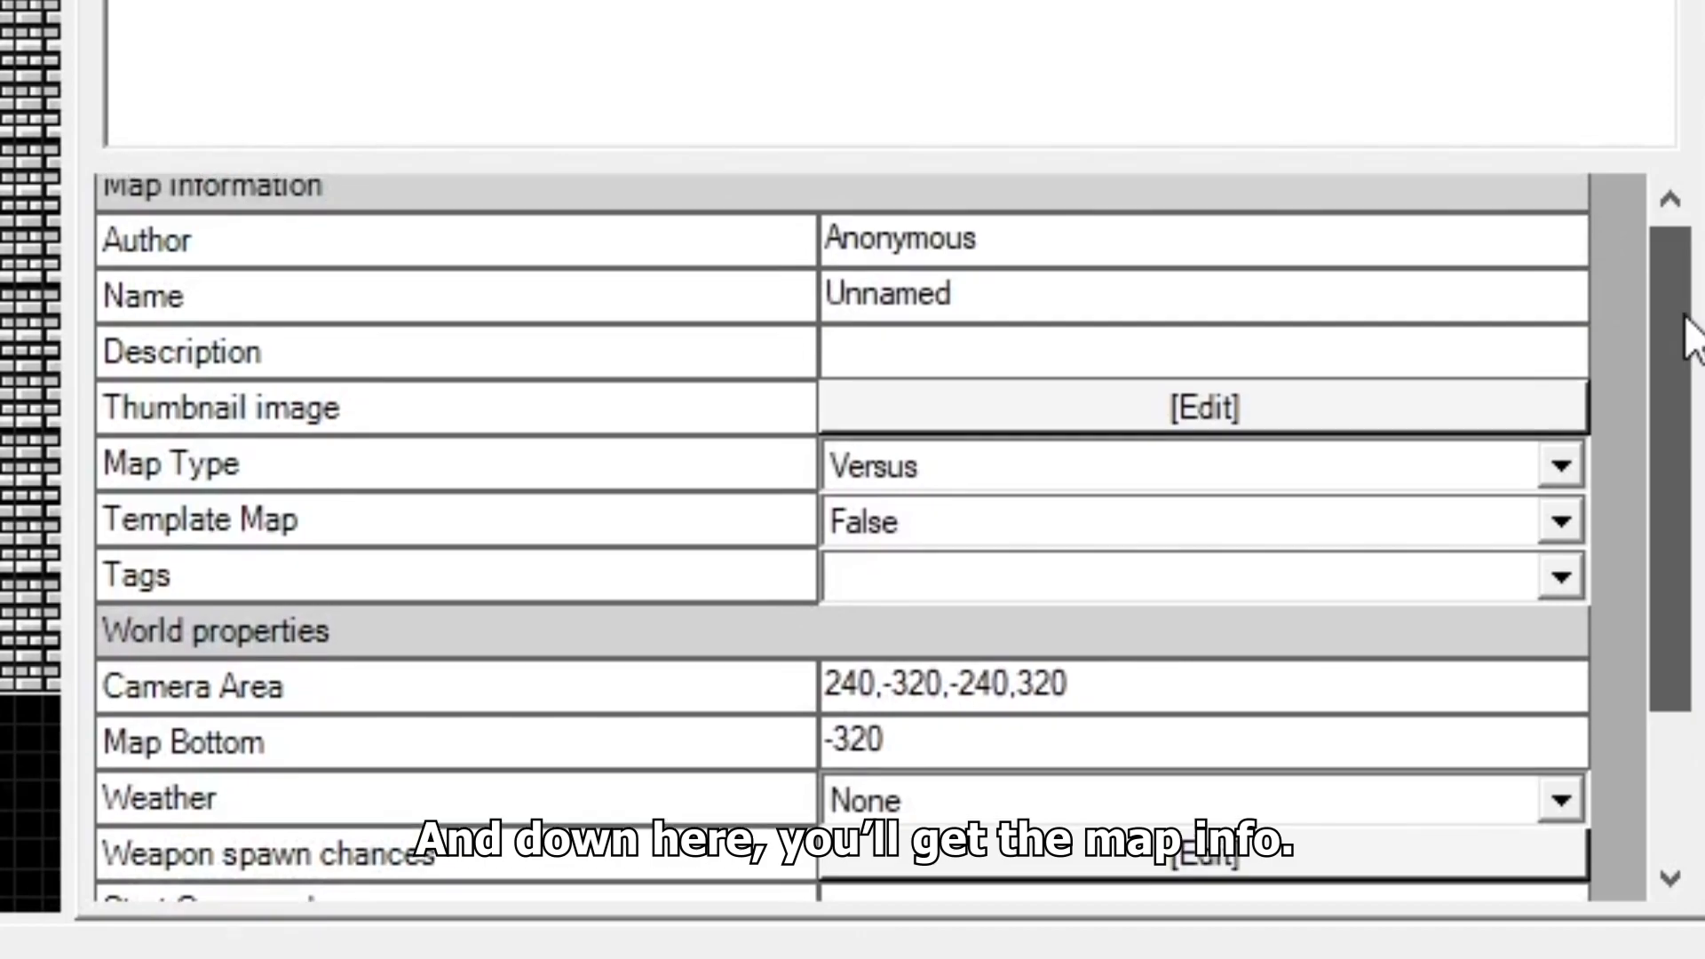
scroll(1692, 335, "up", 1)
left_click(1000, 276)
left_click_drag(1001, 275, 616, 297)
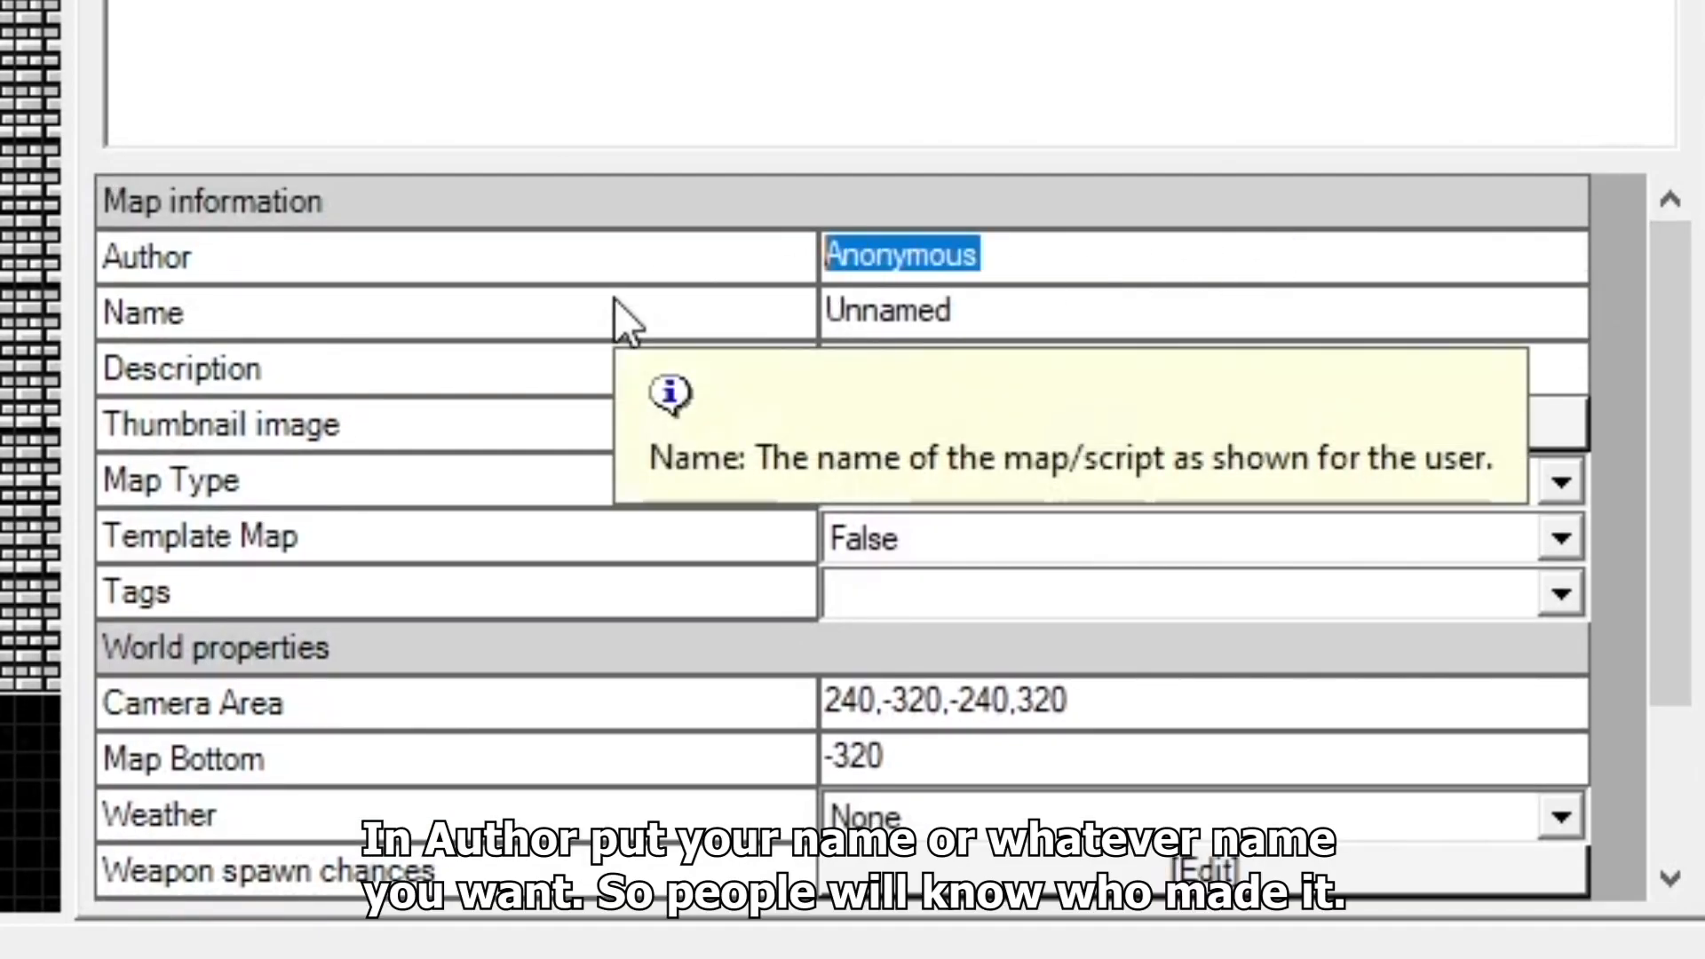
type("Nutreja")
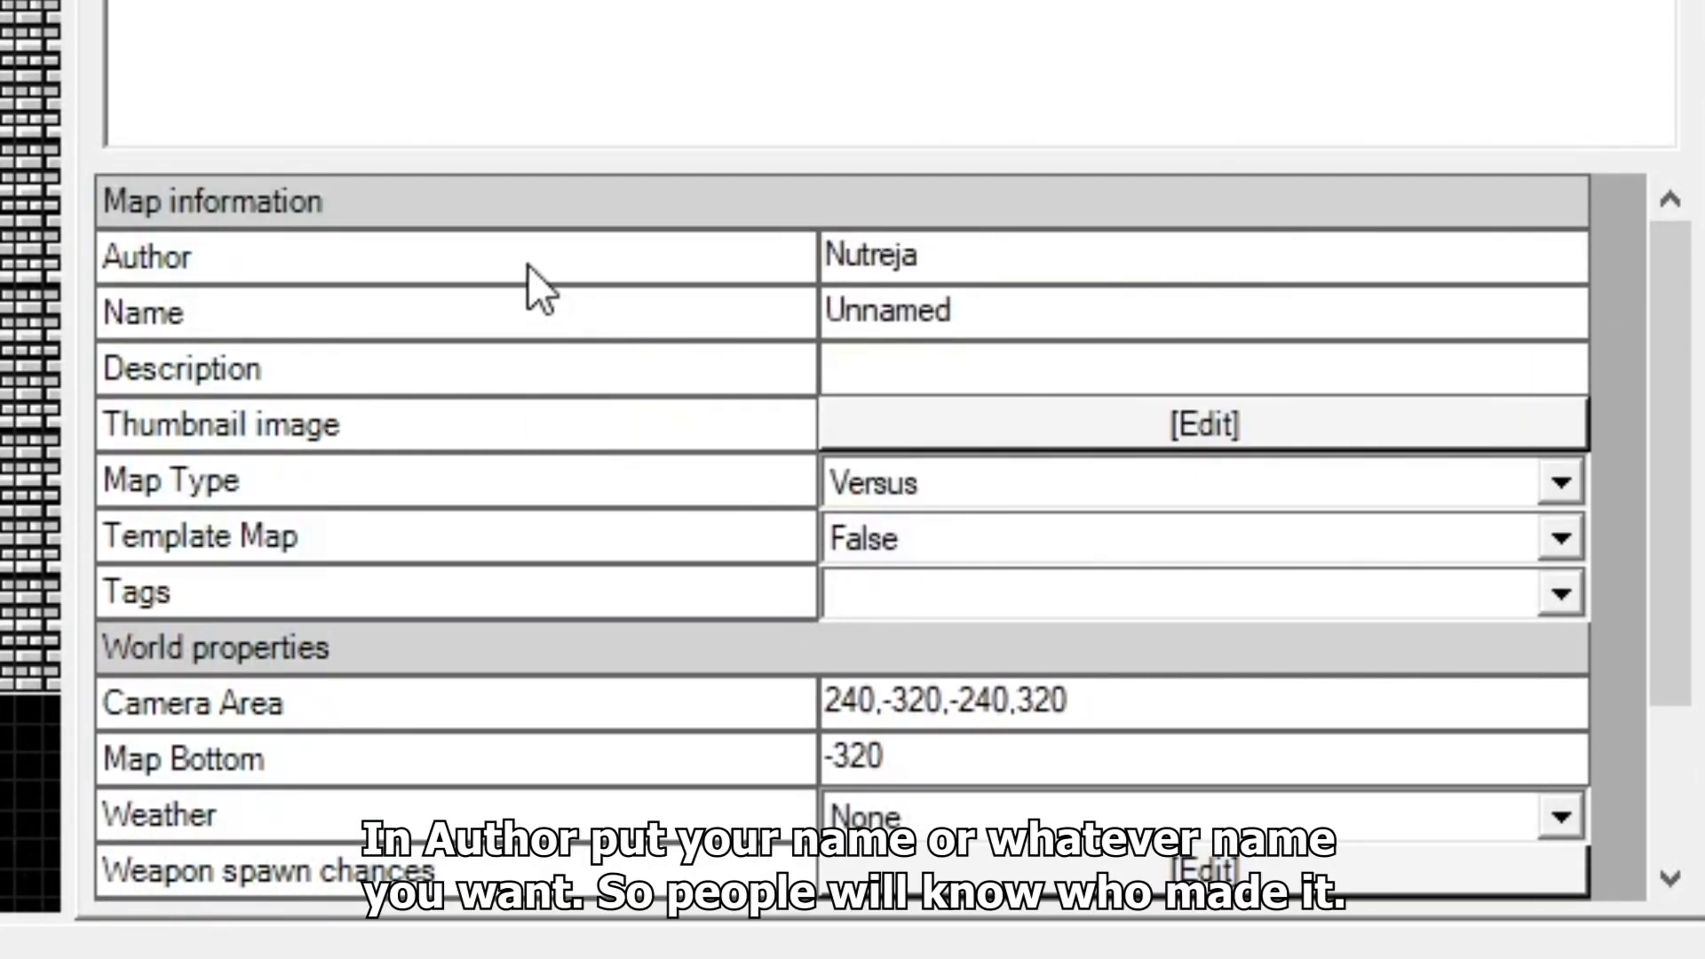
left_click(677, 327)
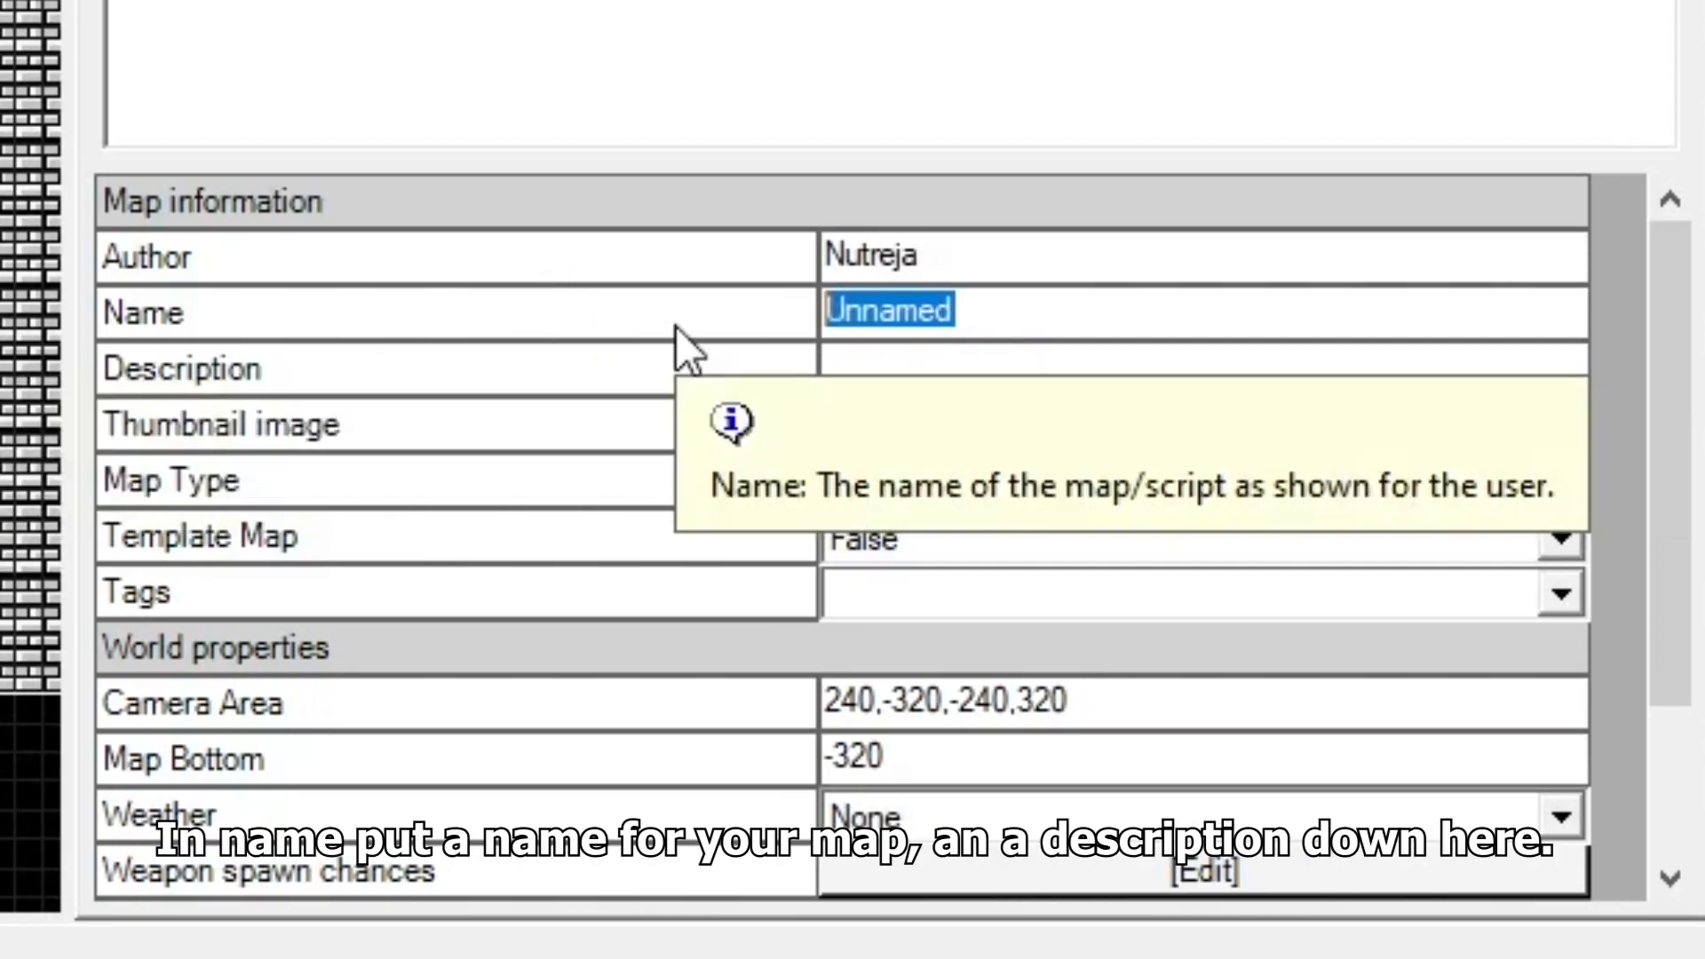
type("Map making tutorial")
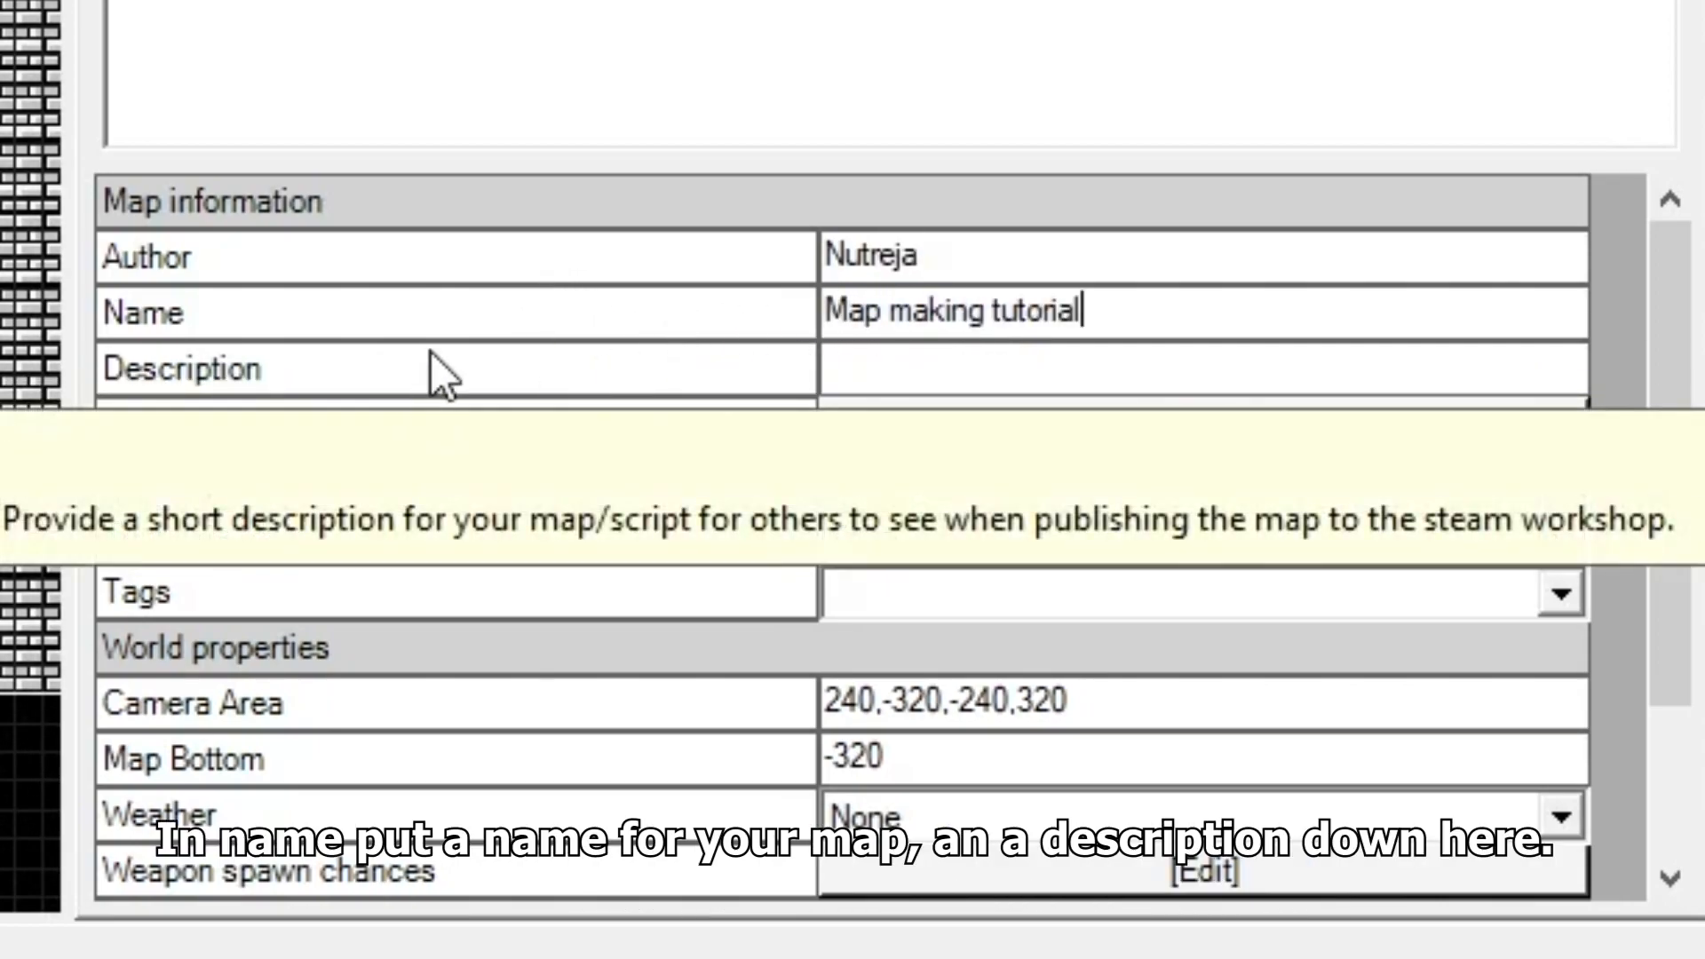
left_click(932, 373)
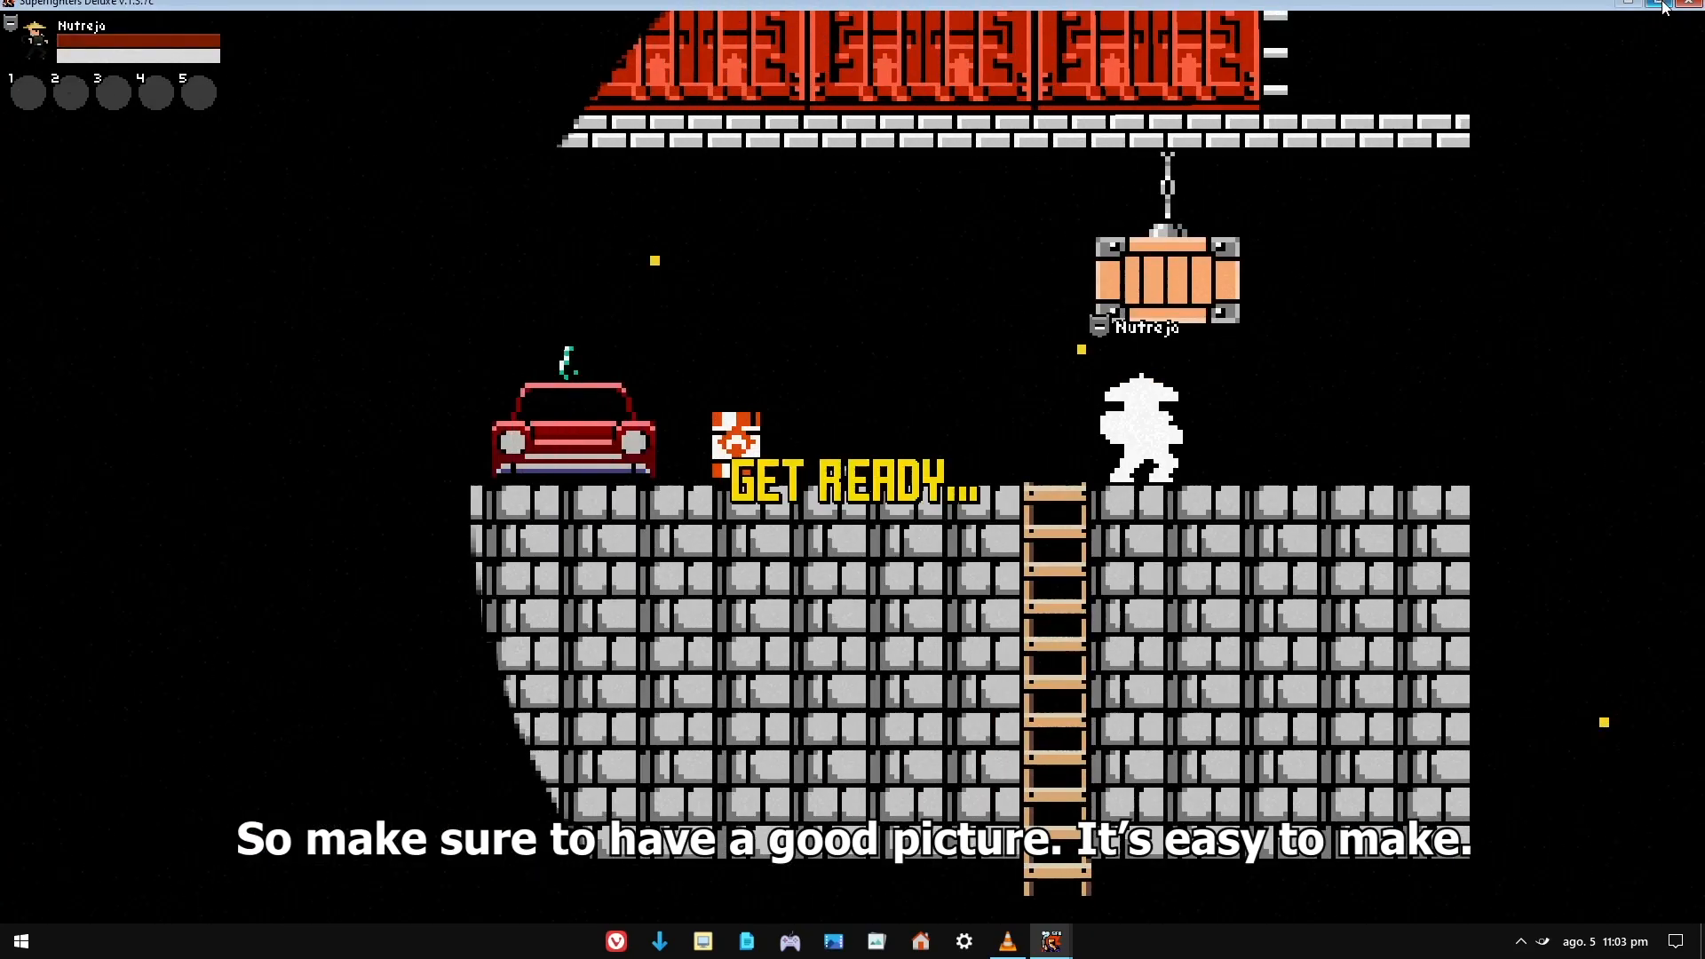
- Capture a screenshot of the full map in the maximized play test and switch to Paint
left_click(1664, 7)
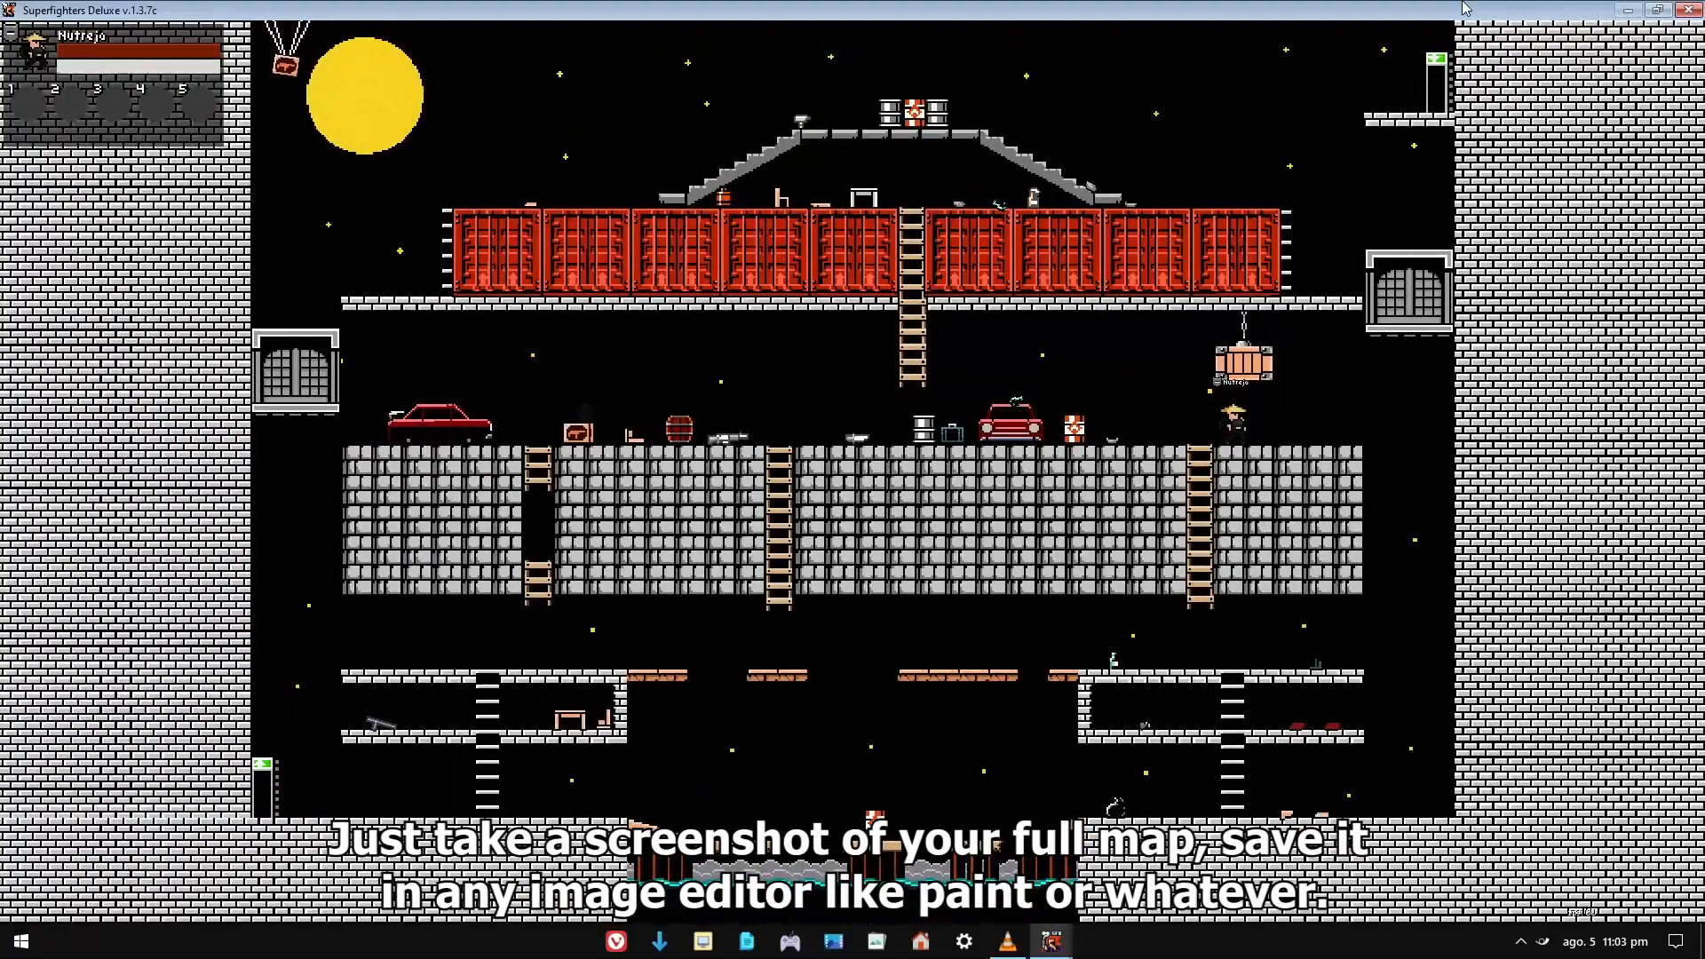
key("Print")
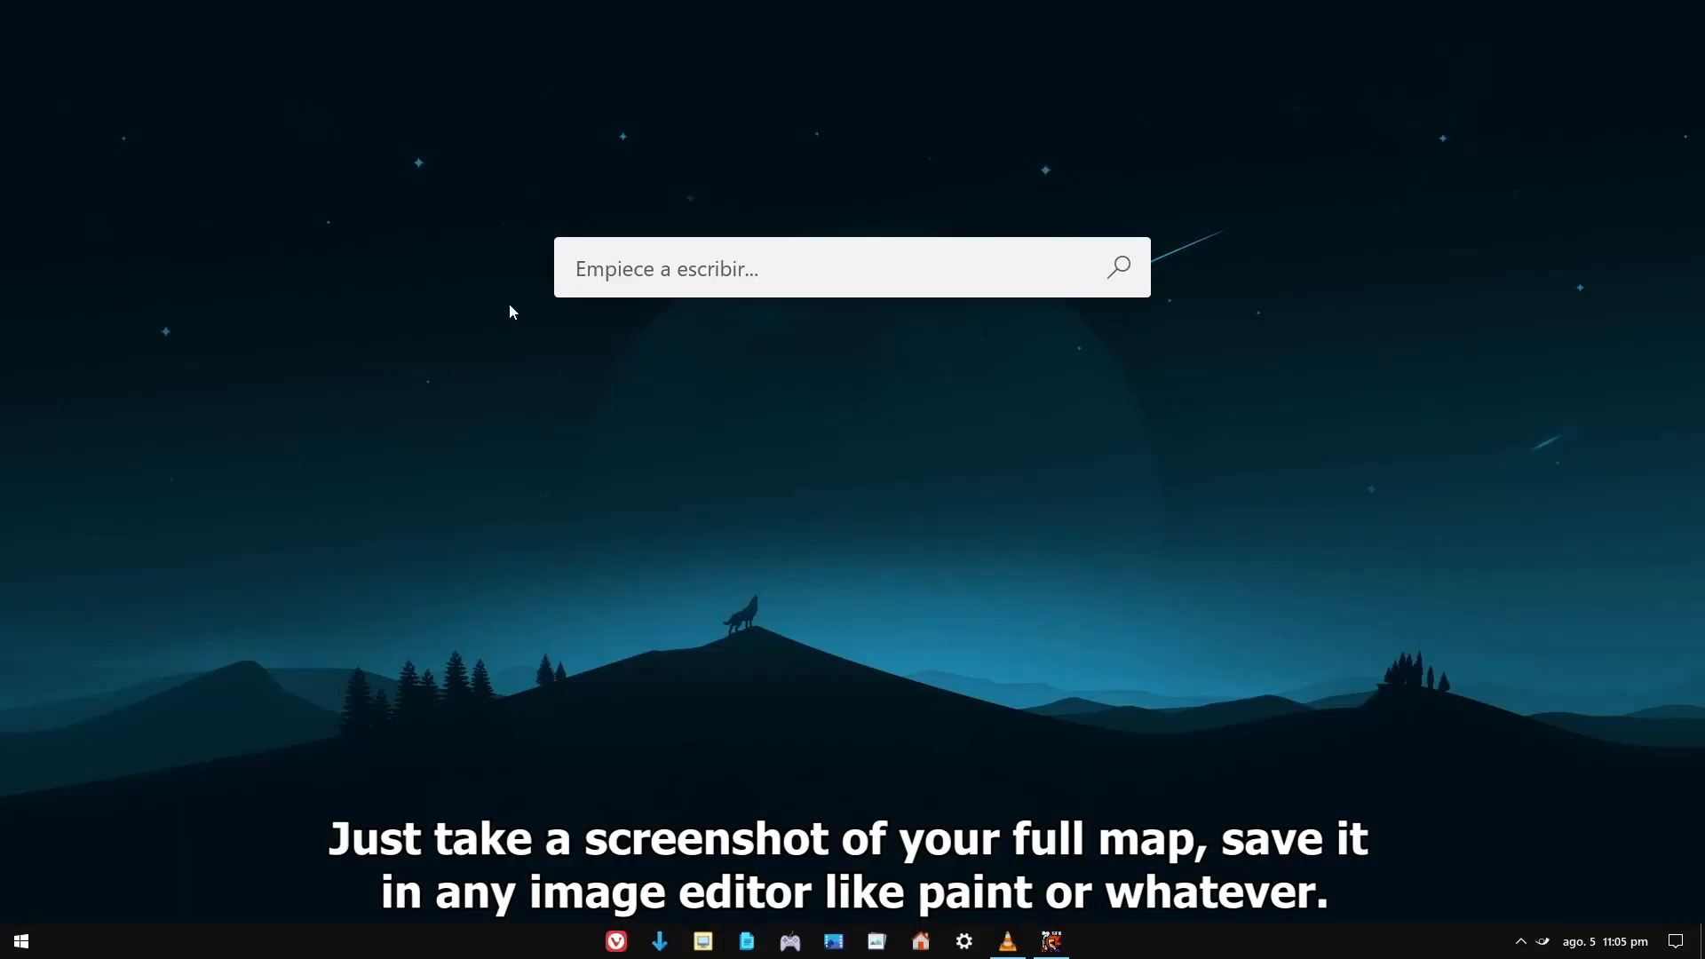
type("pain")
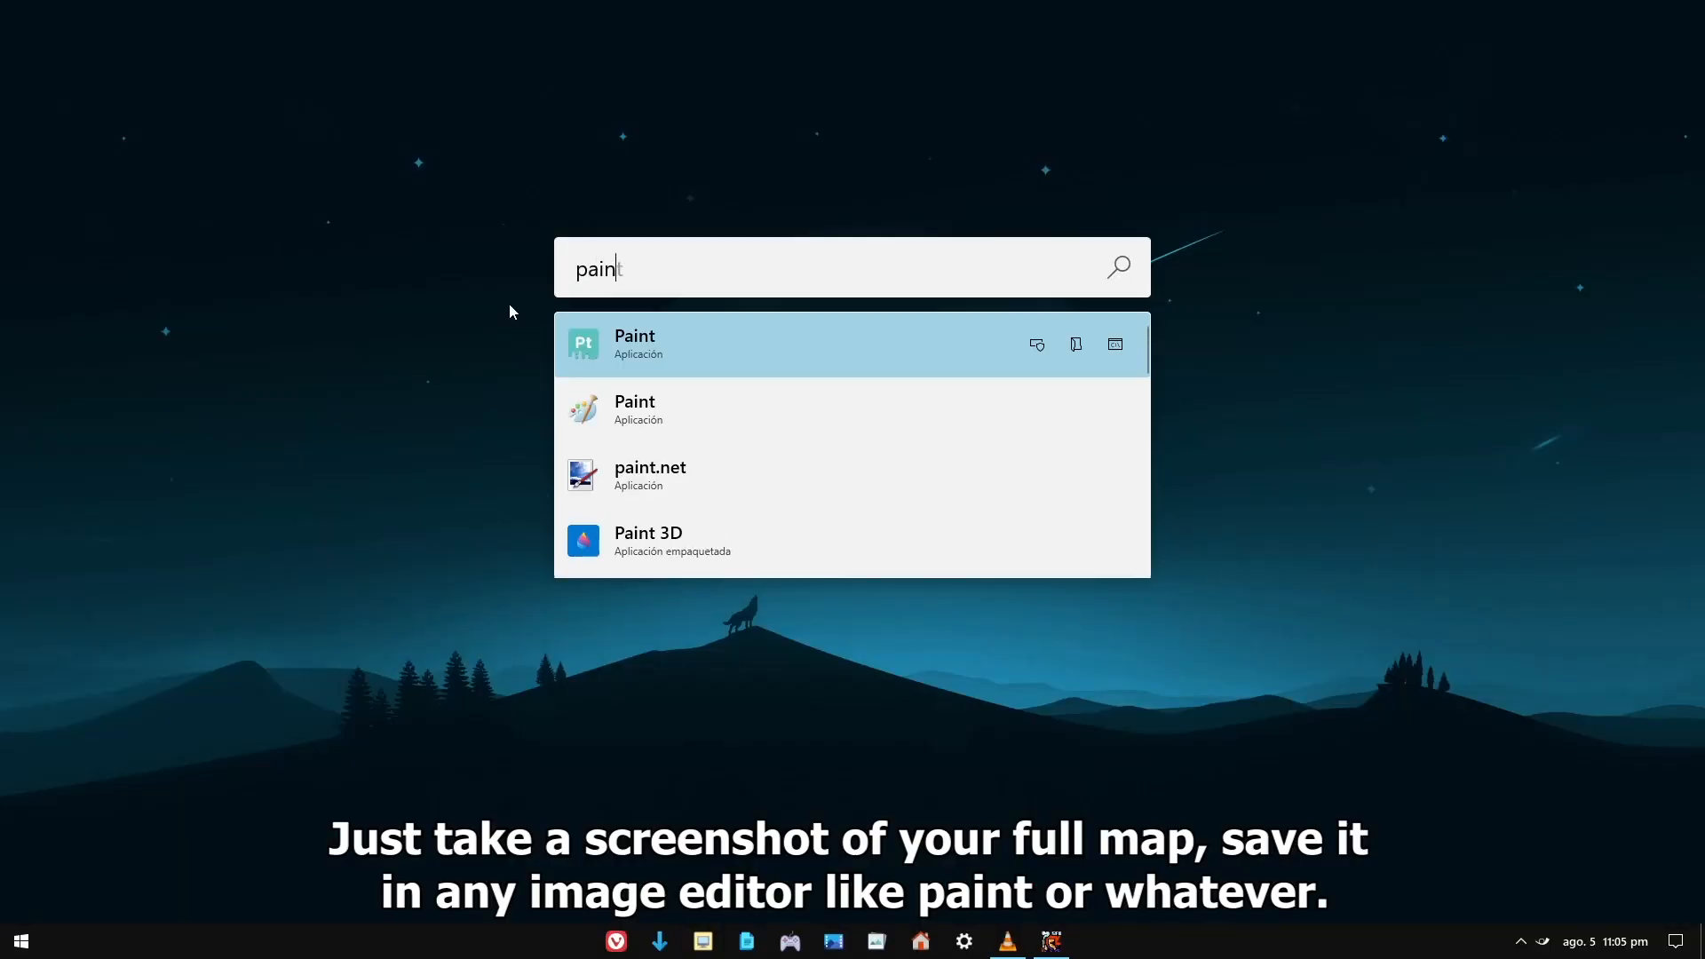
type("t")
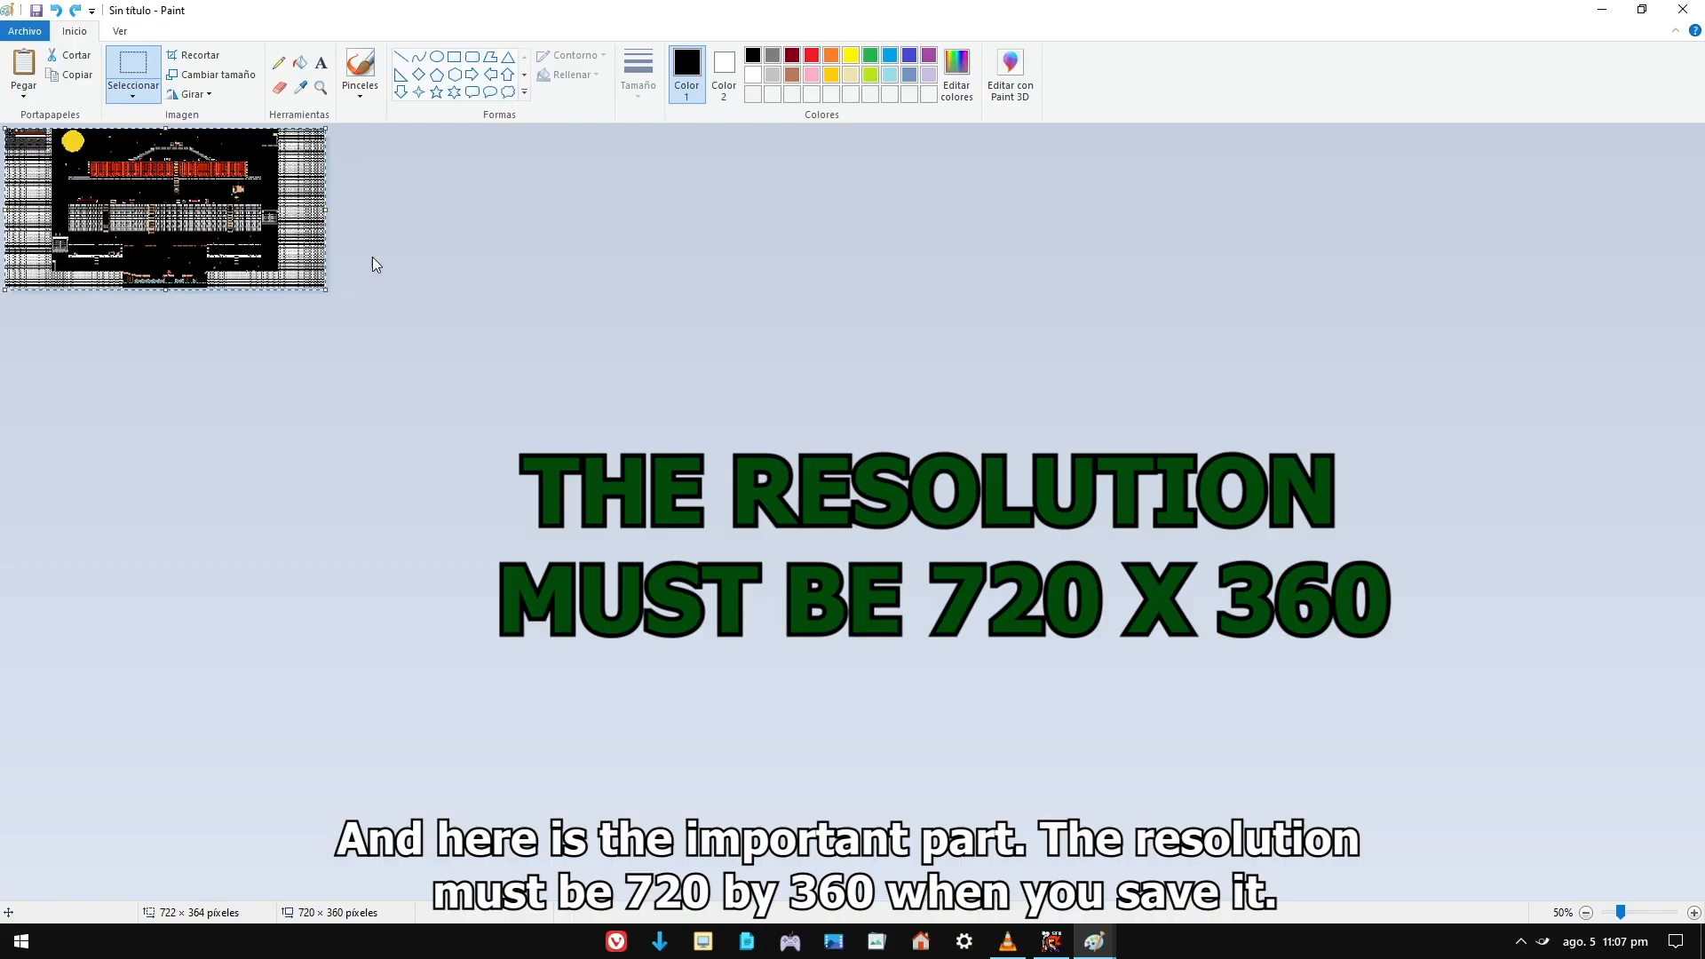
- Save the 720 x 360 map picture as a PNG named Map making tutorial map in the Descargas folder
left_click(304, 249)
left_click(402, 246)
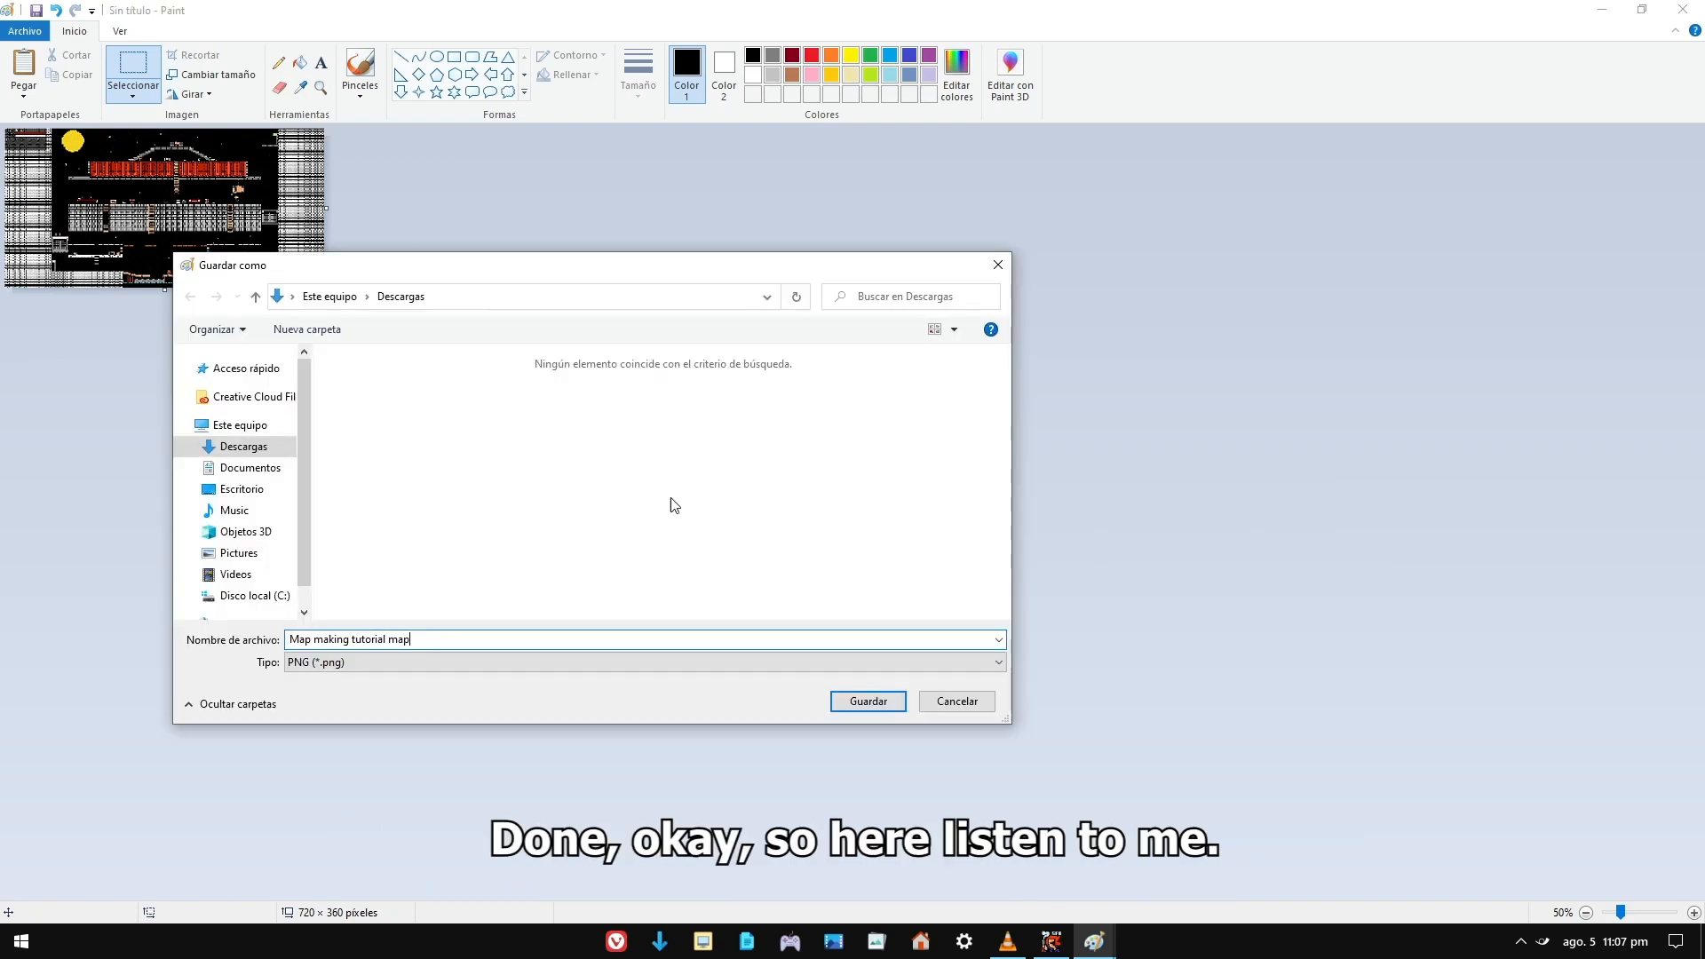
left_click(874, 708)
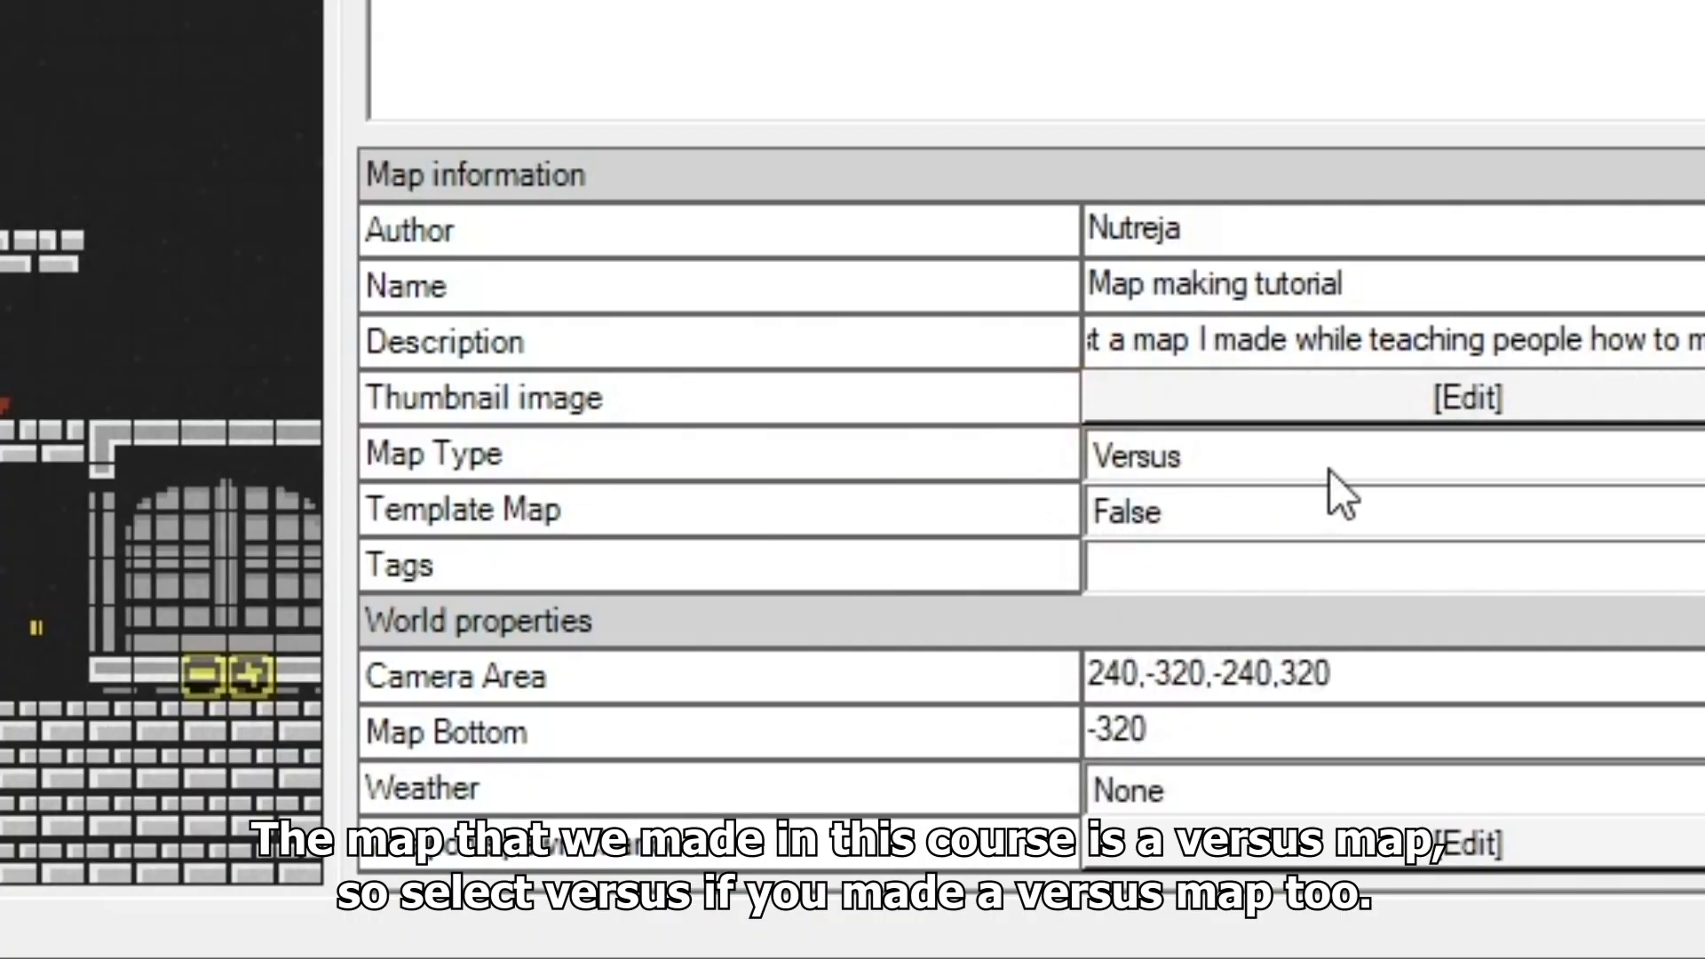
- In the map information, set Map Type to Versus and Template Map to False, and tag the map as Multiplayer
left_click(1468, 766)
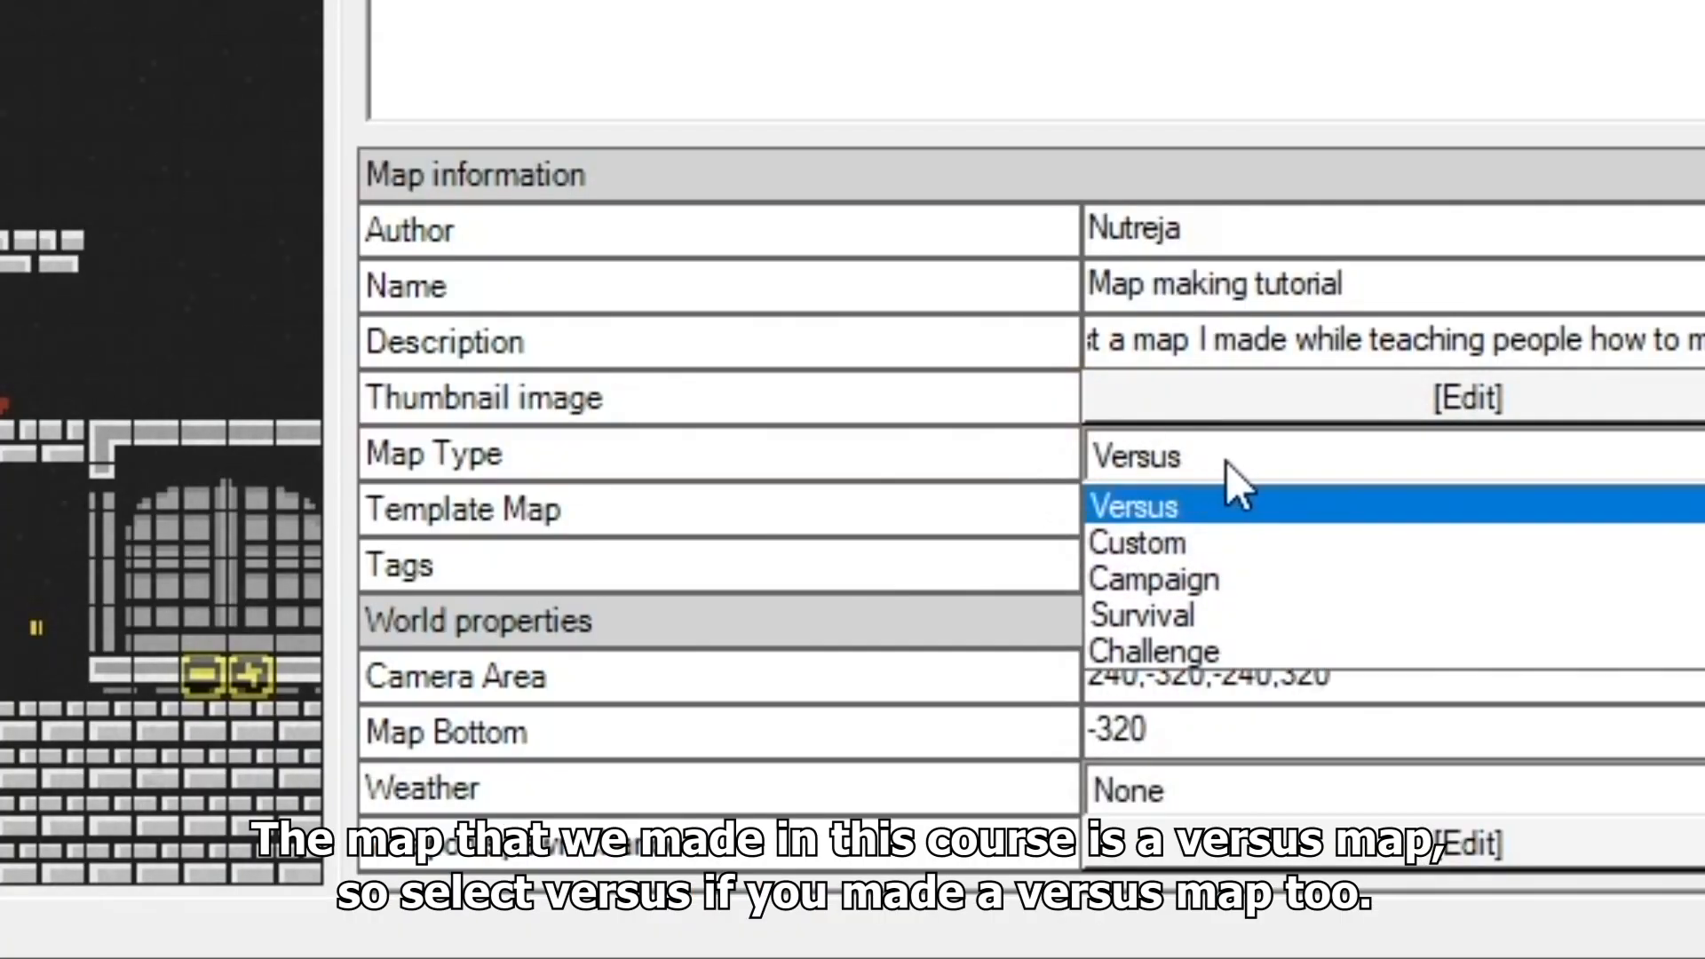
left_click(1163, 505)
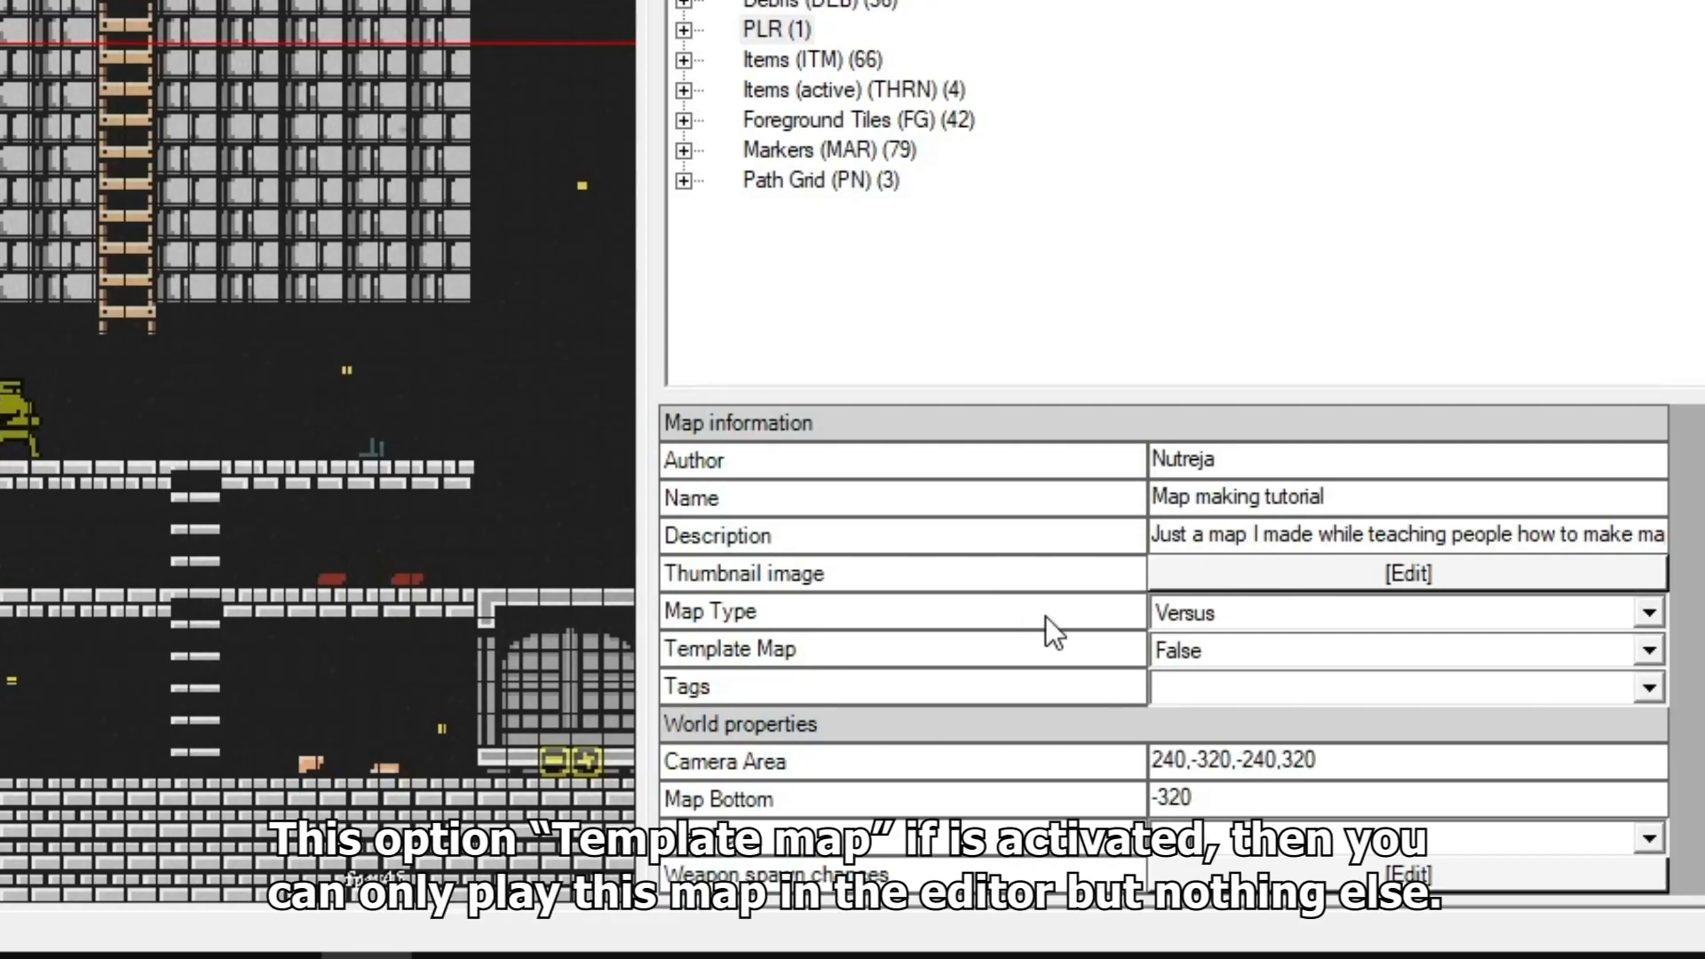
left_click(1249, 645)
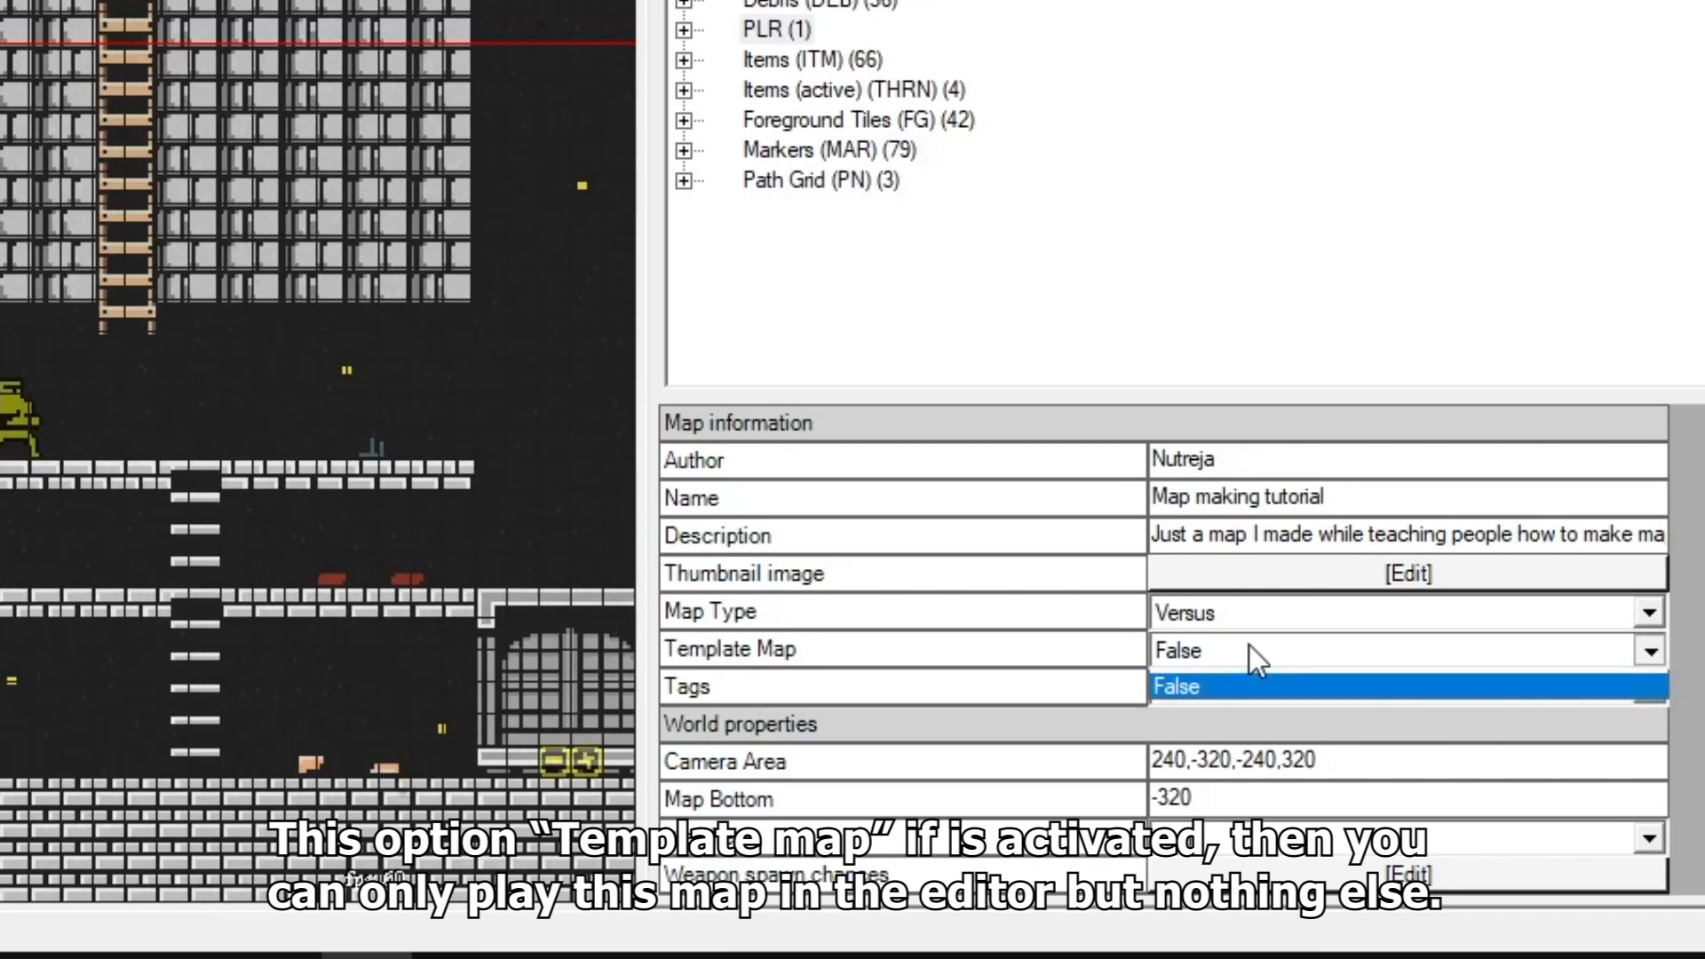
left_click(1190, 713)
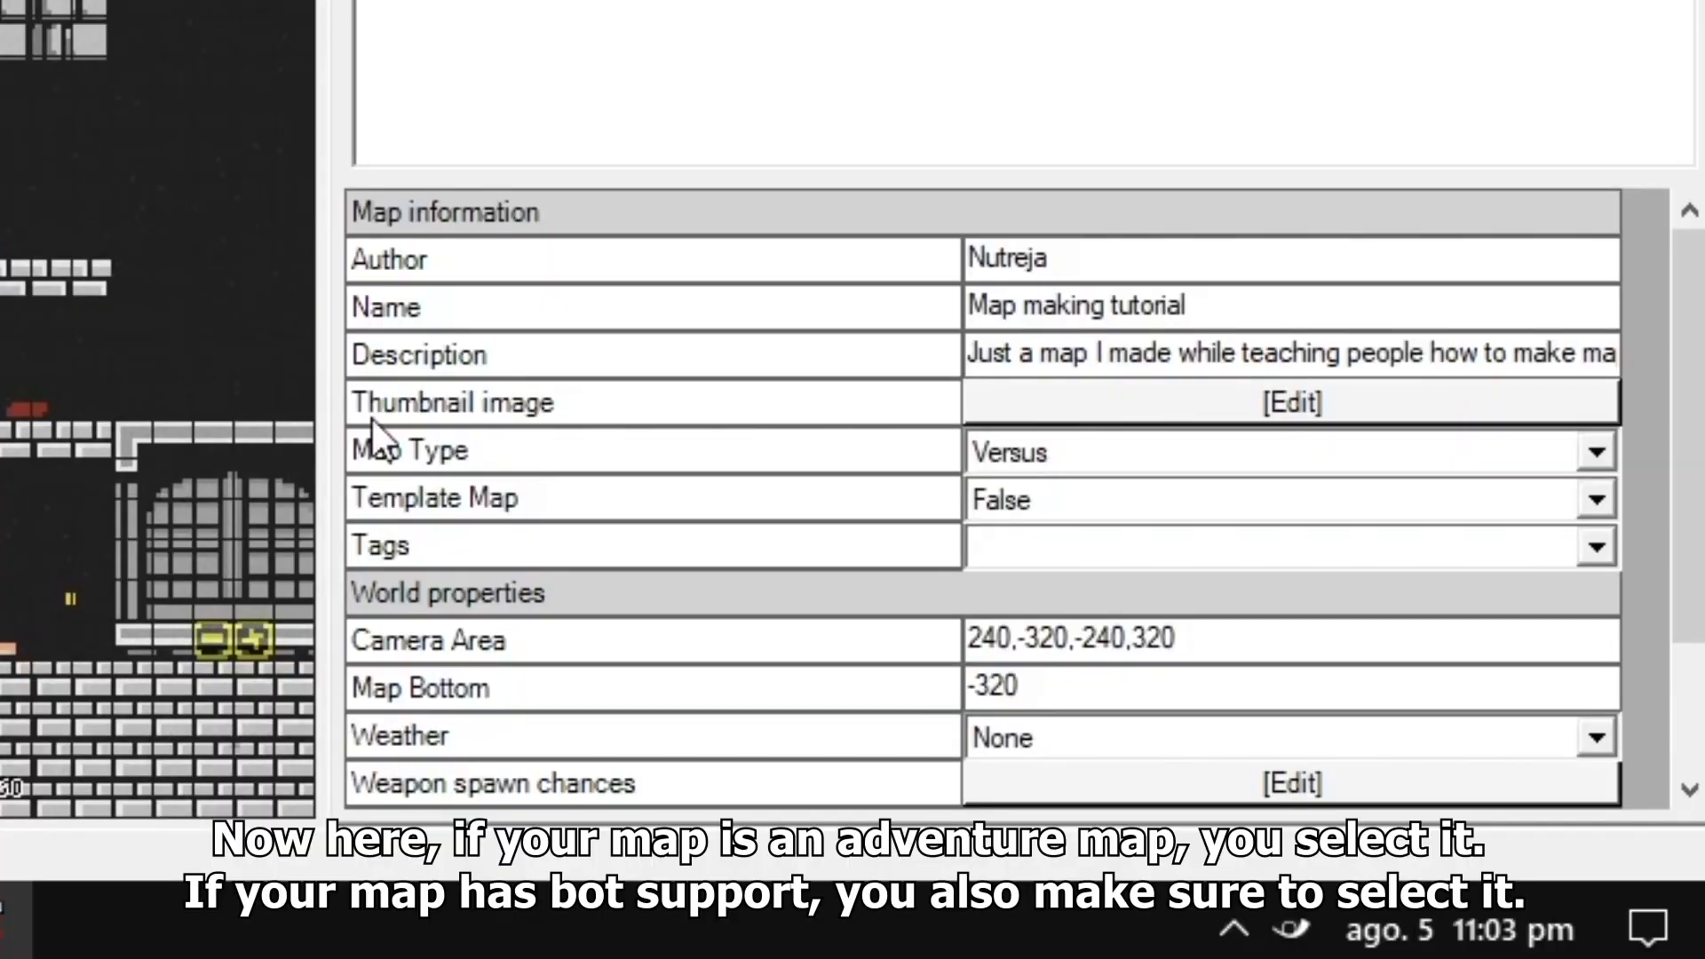
left_click(1021, 551)
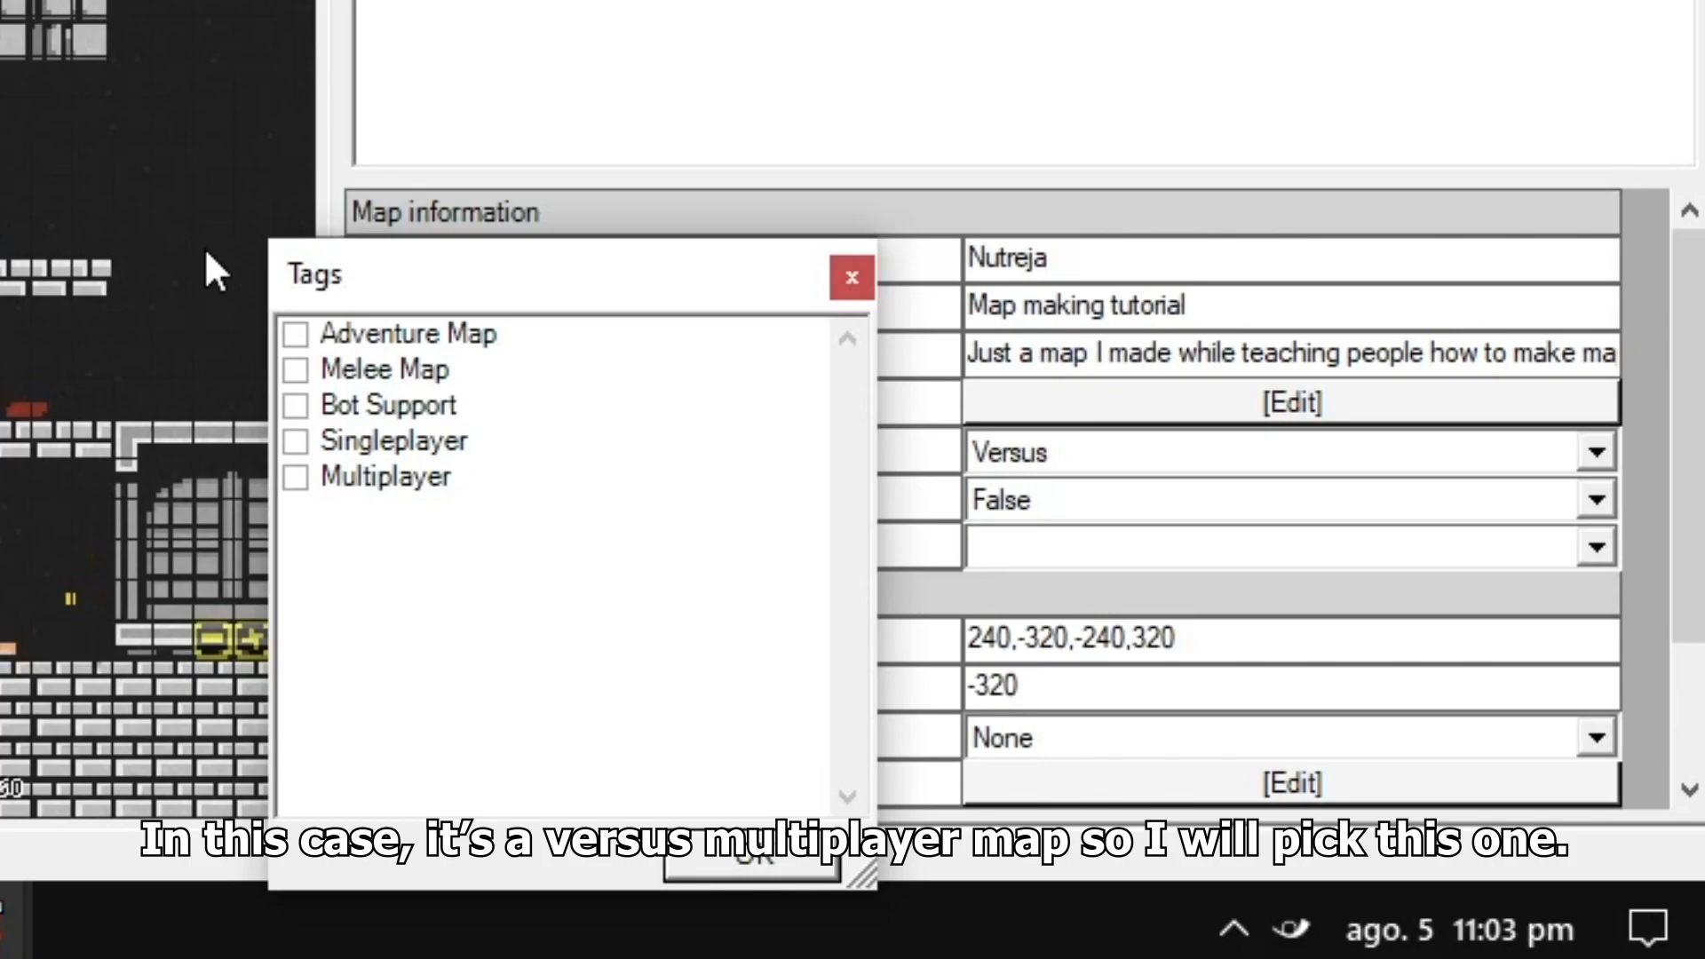
left_click(297, 479)
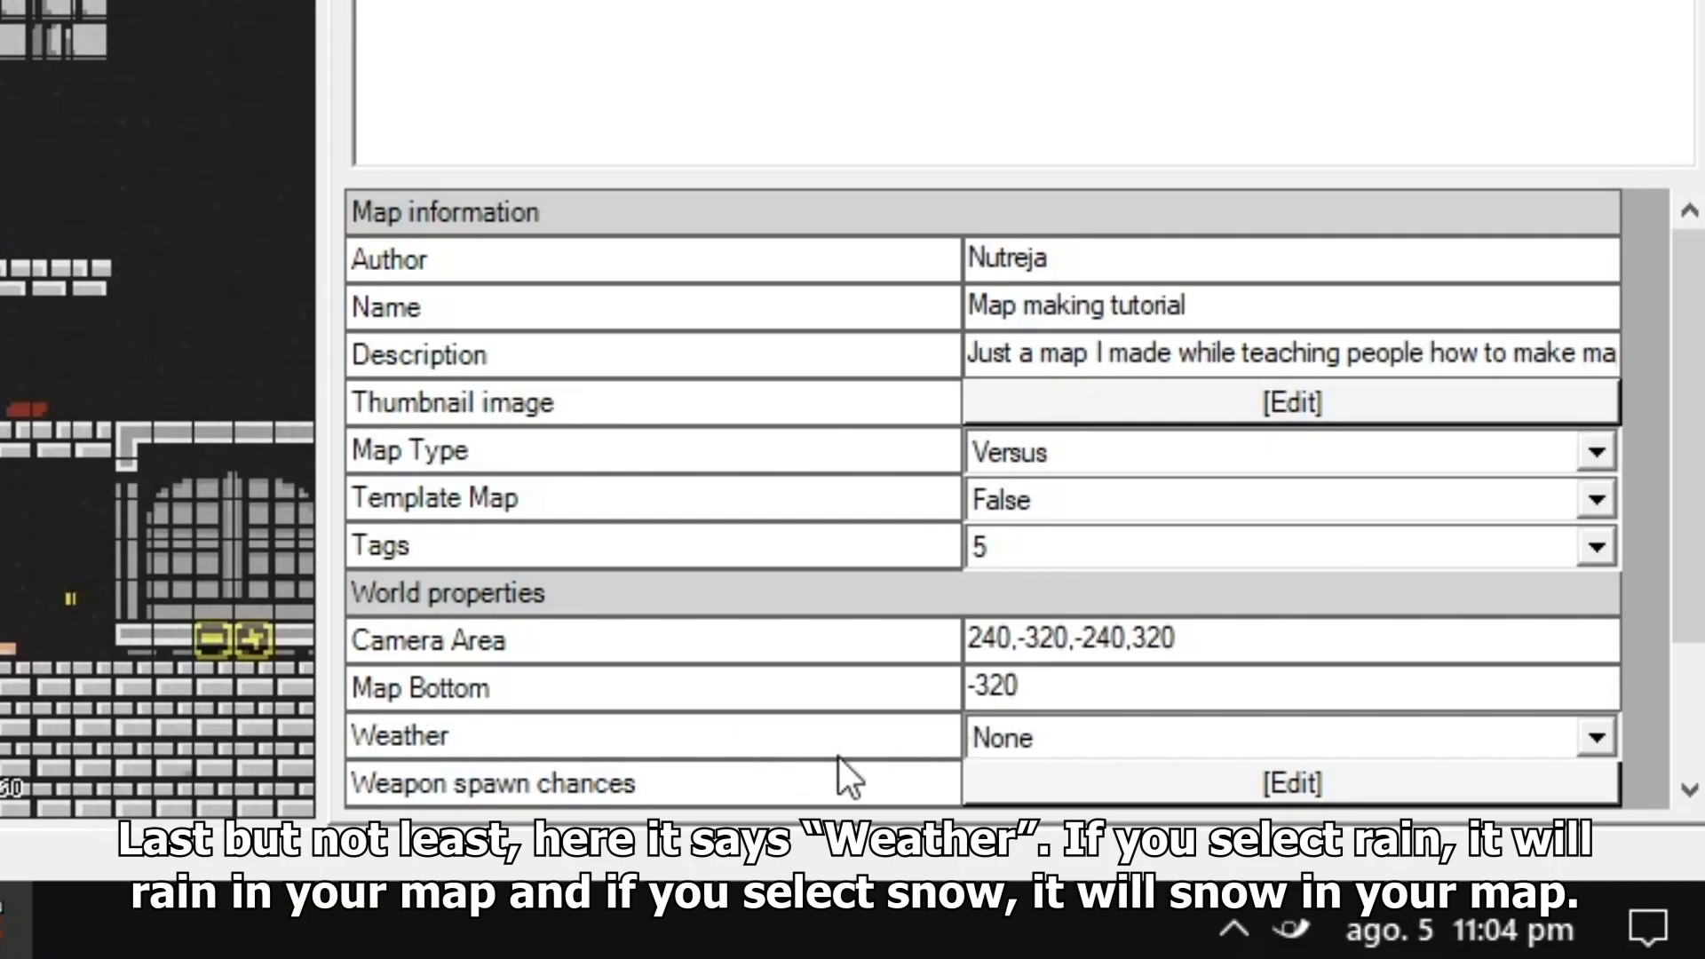
- Open the Weather options and play-test the map with rain and snow, moving the character around the level
left_click(1059, 736)
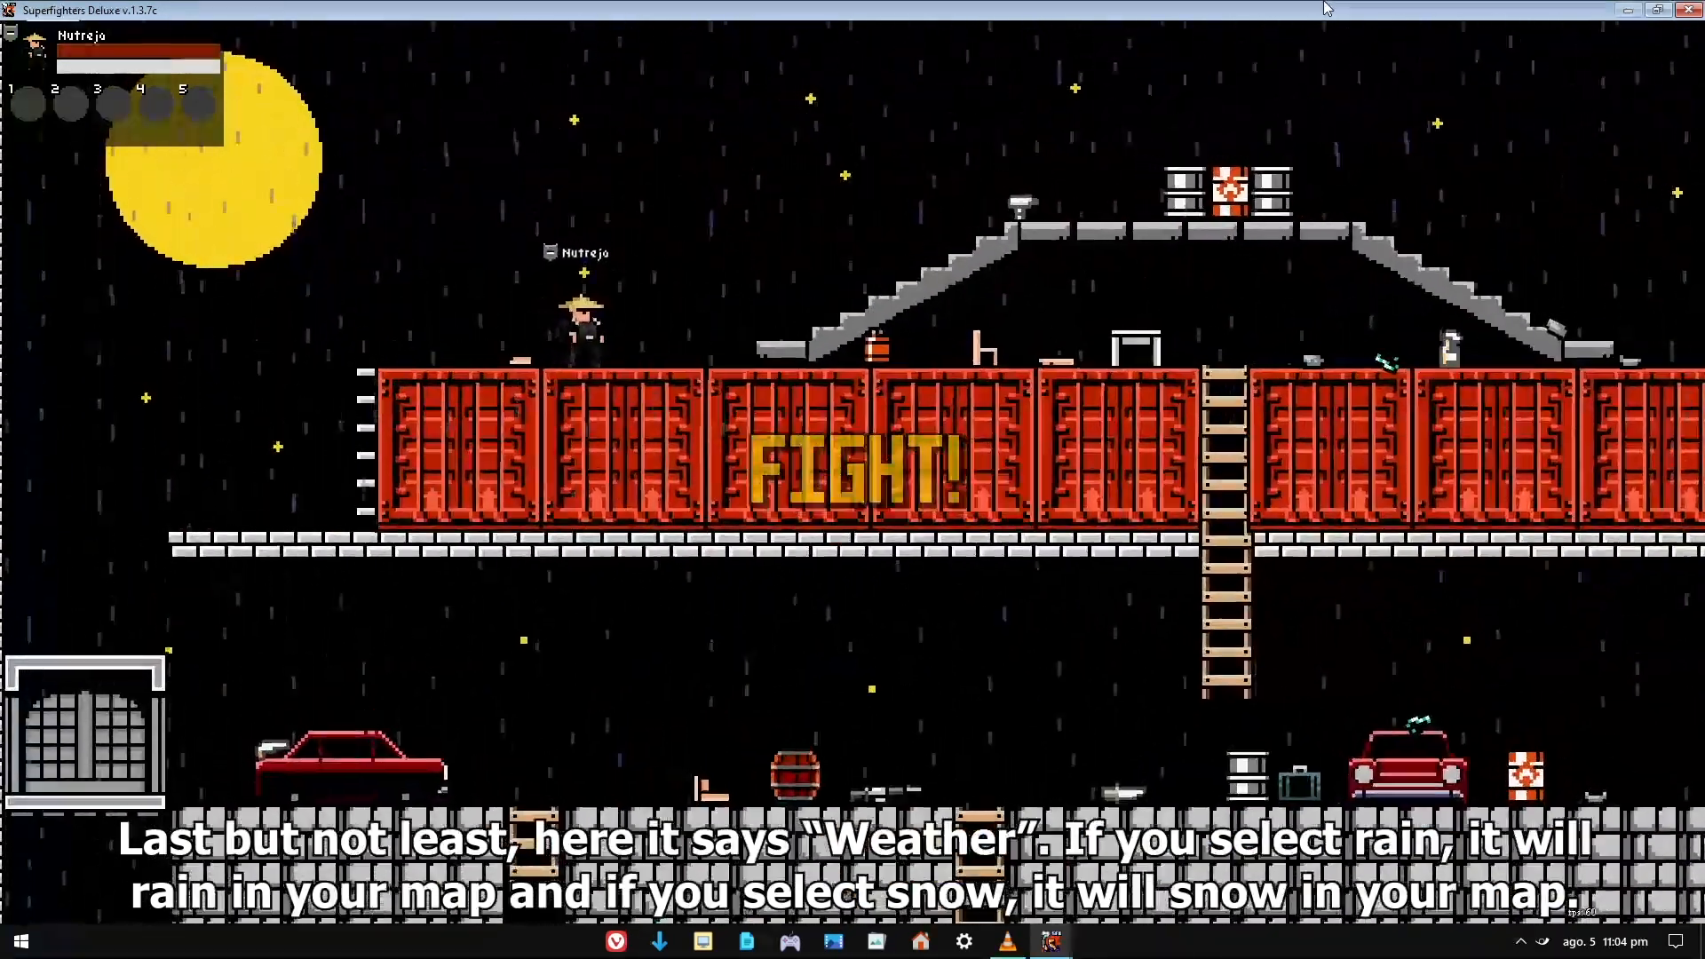
key("Left")
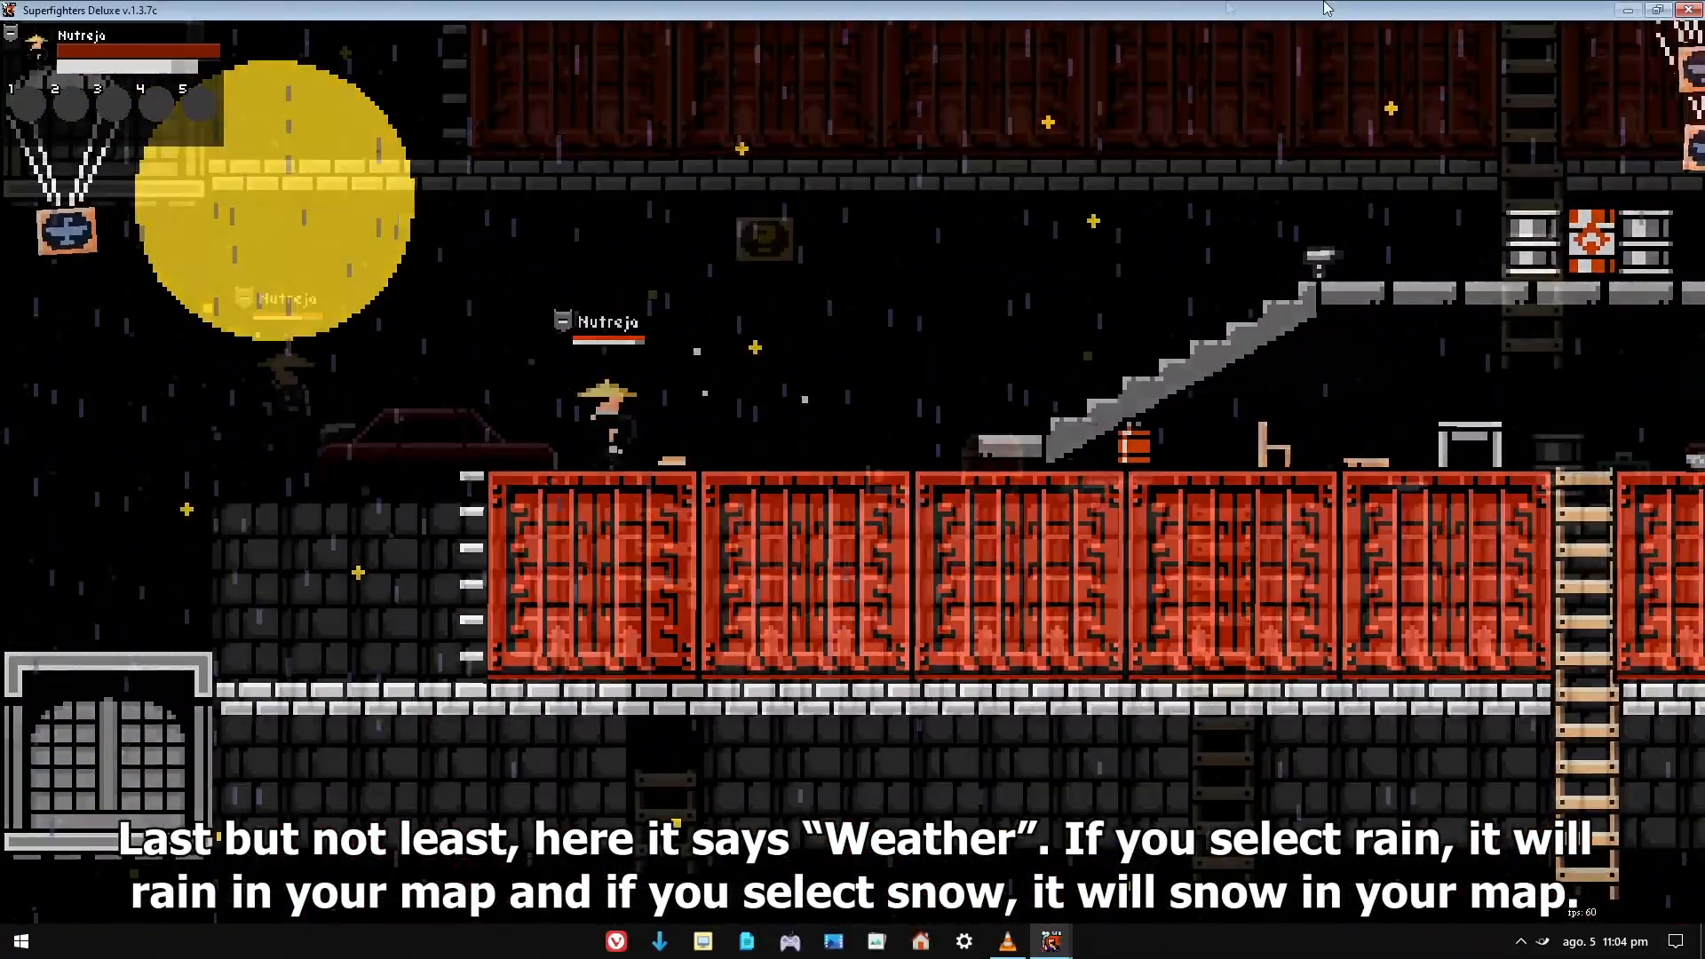
key("Right")
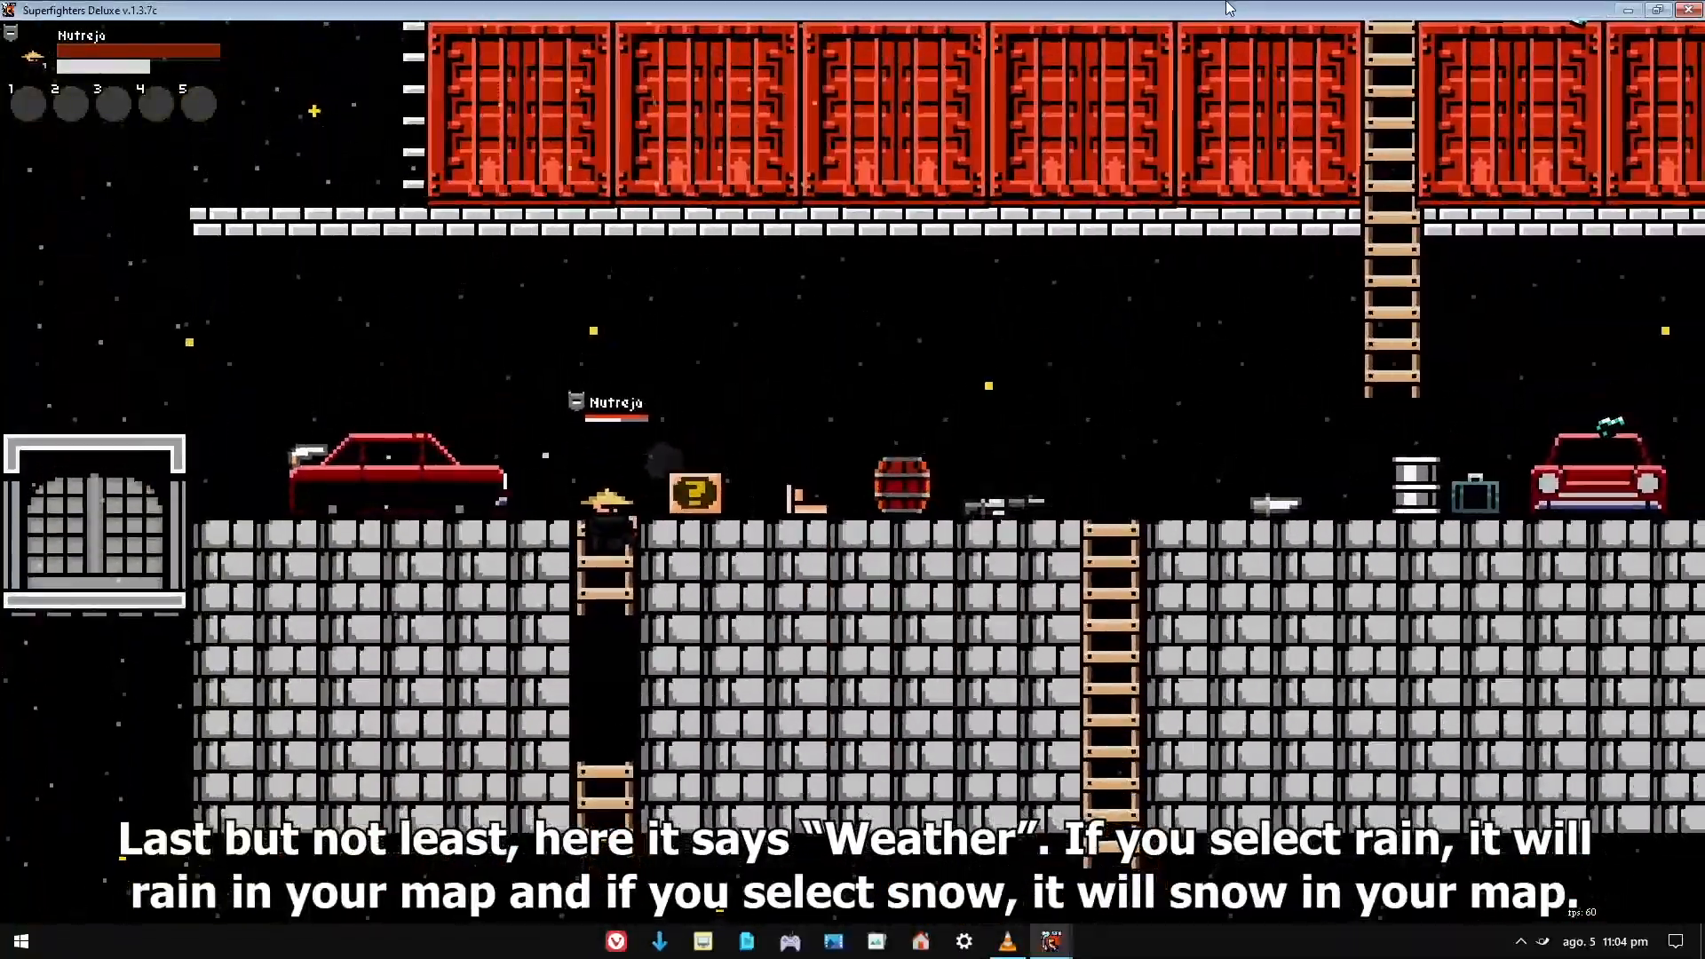
key("Up")
key("Up")
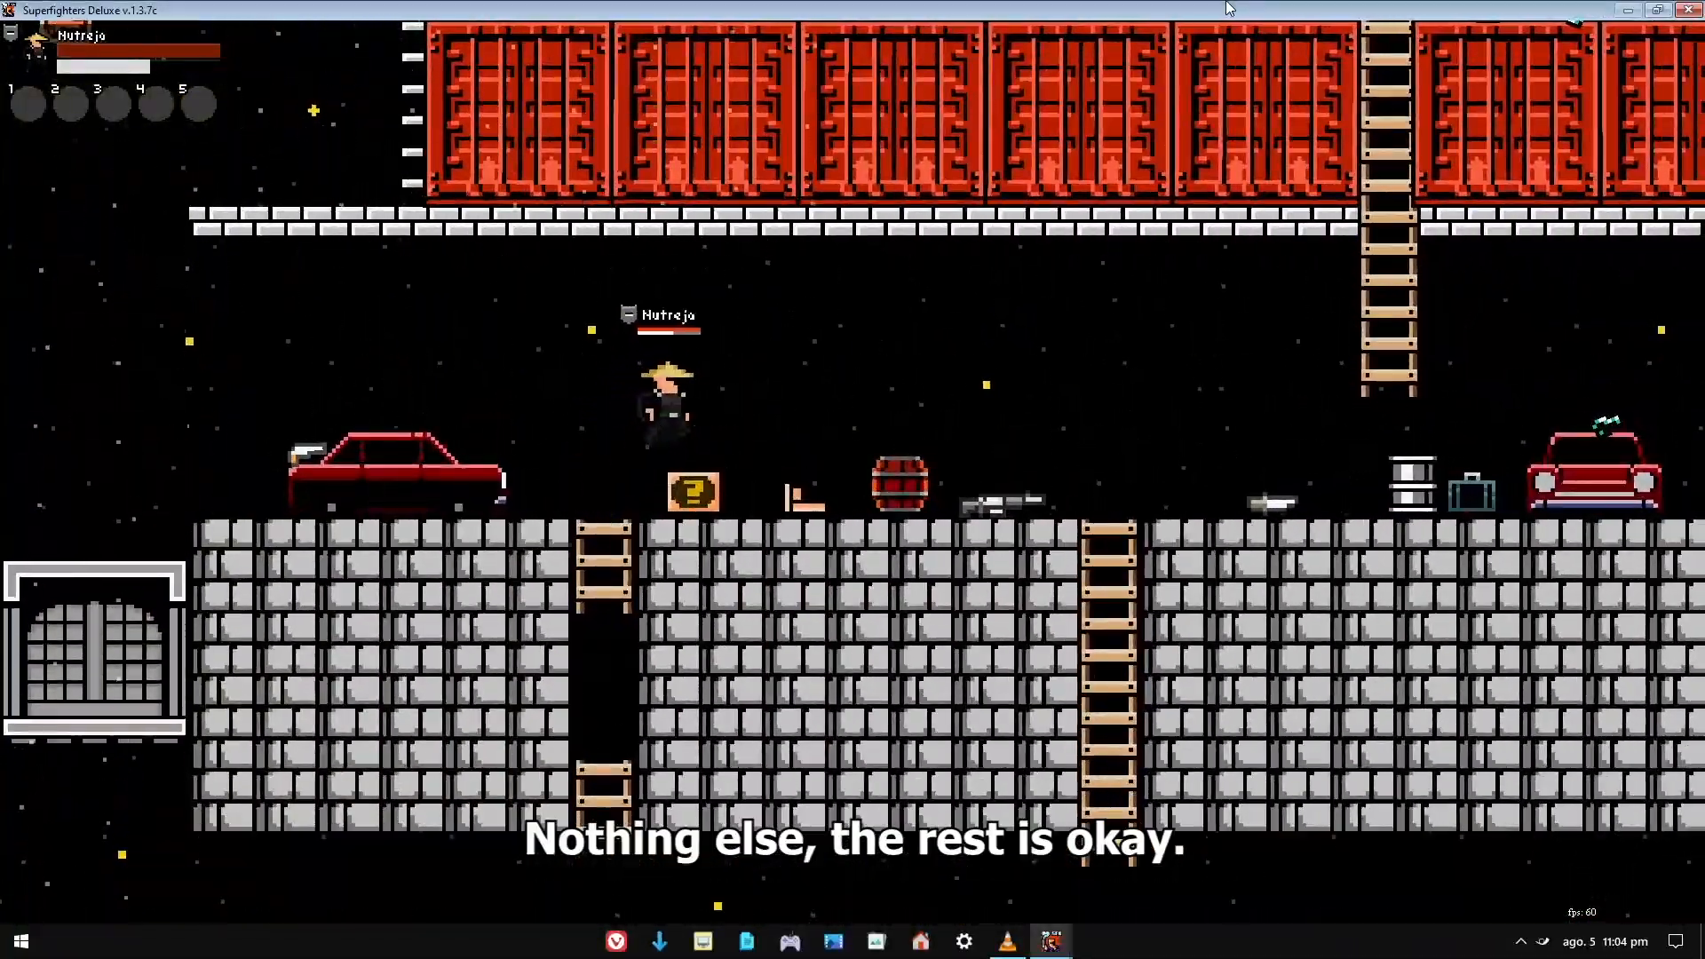
key("Right")
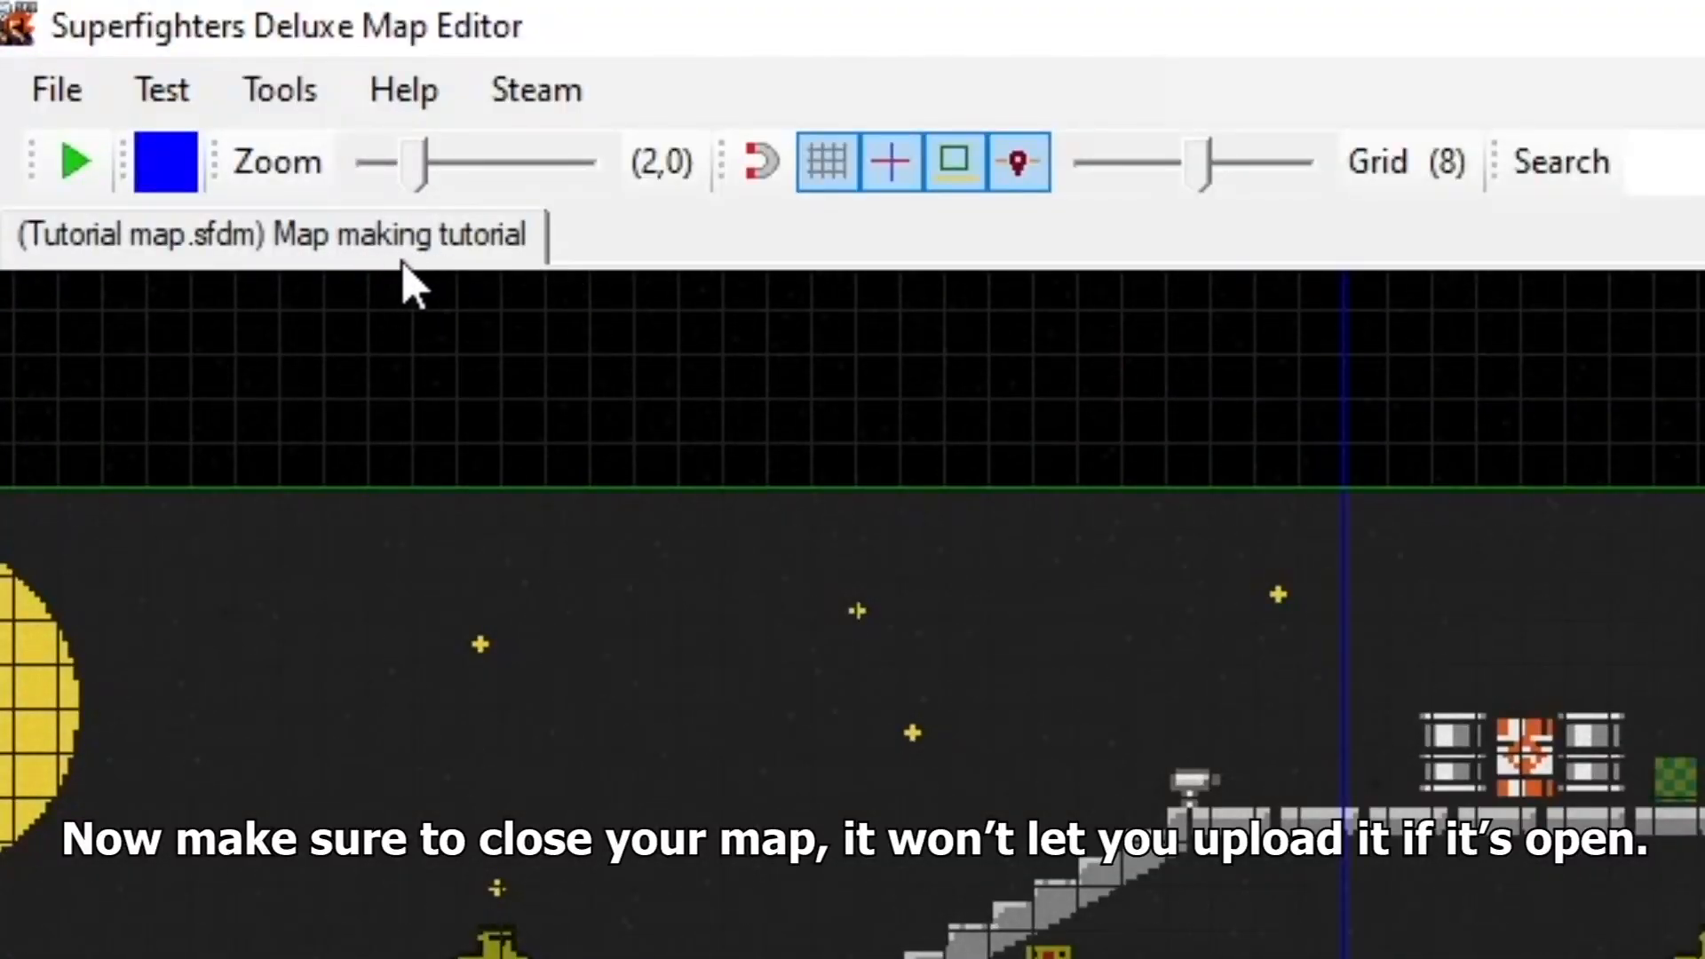
- Close the Map making tutorial map and open the Steam Workshop upload form
right_click(433, 235)
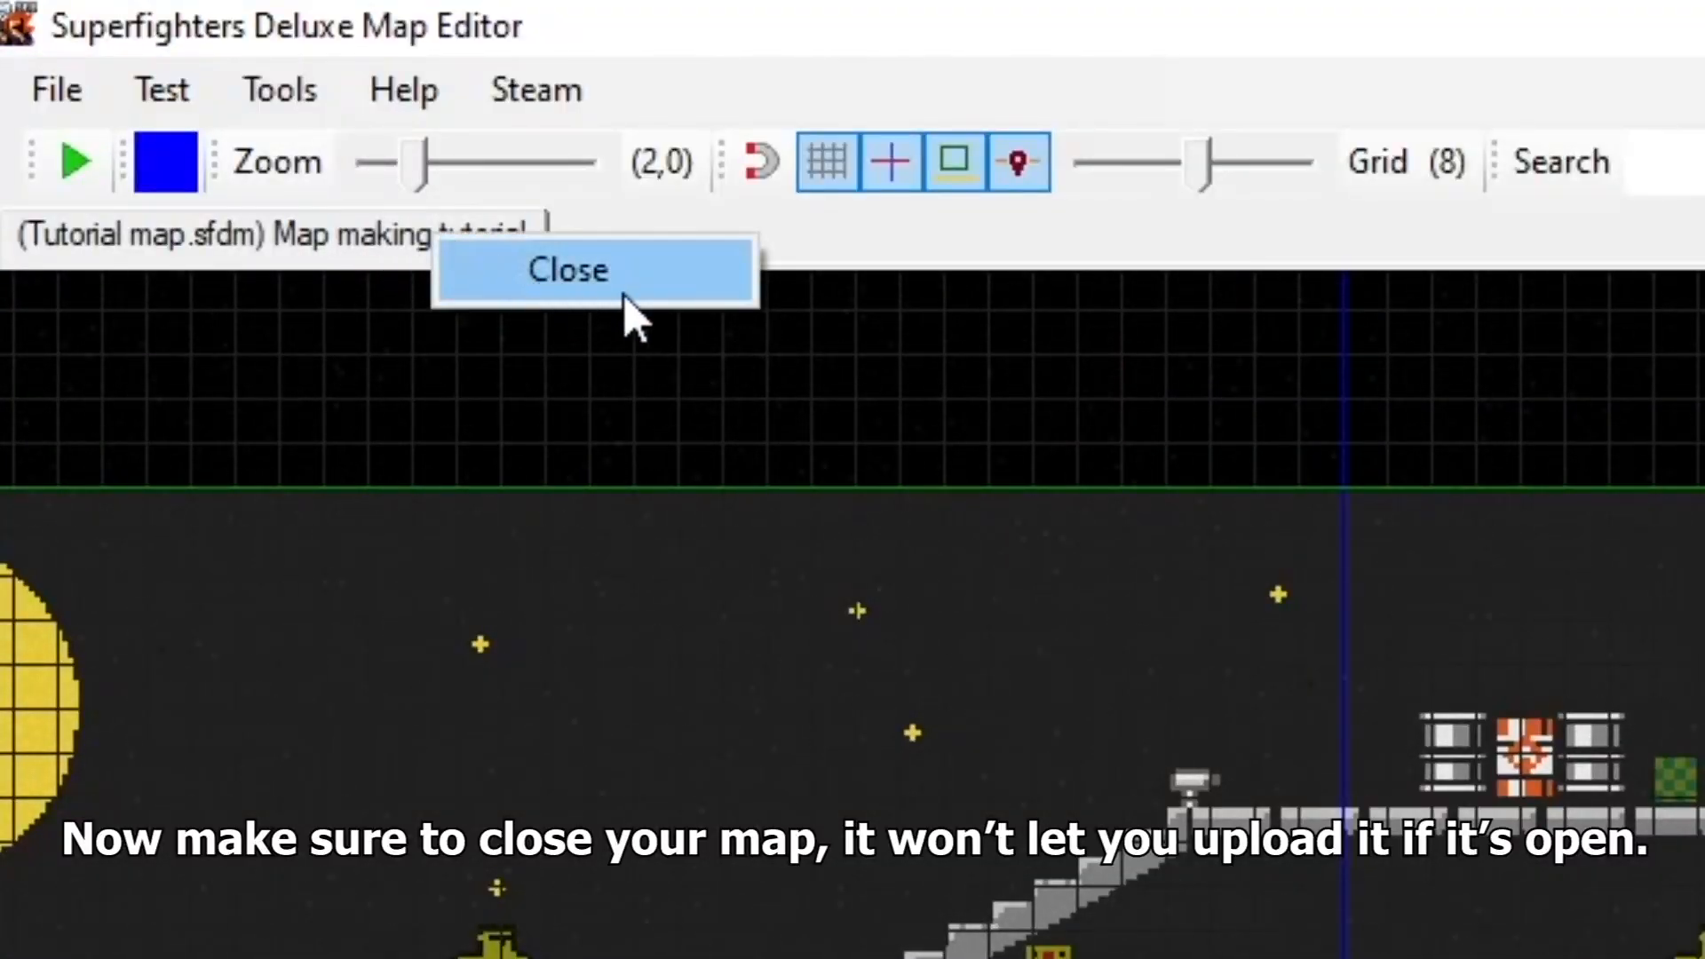
left_click(602, 293)
left_click(544, 92)
left_click(340, 158)
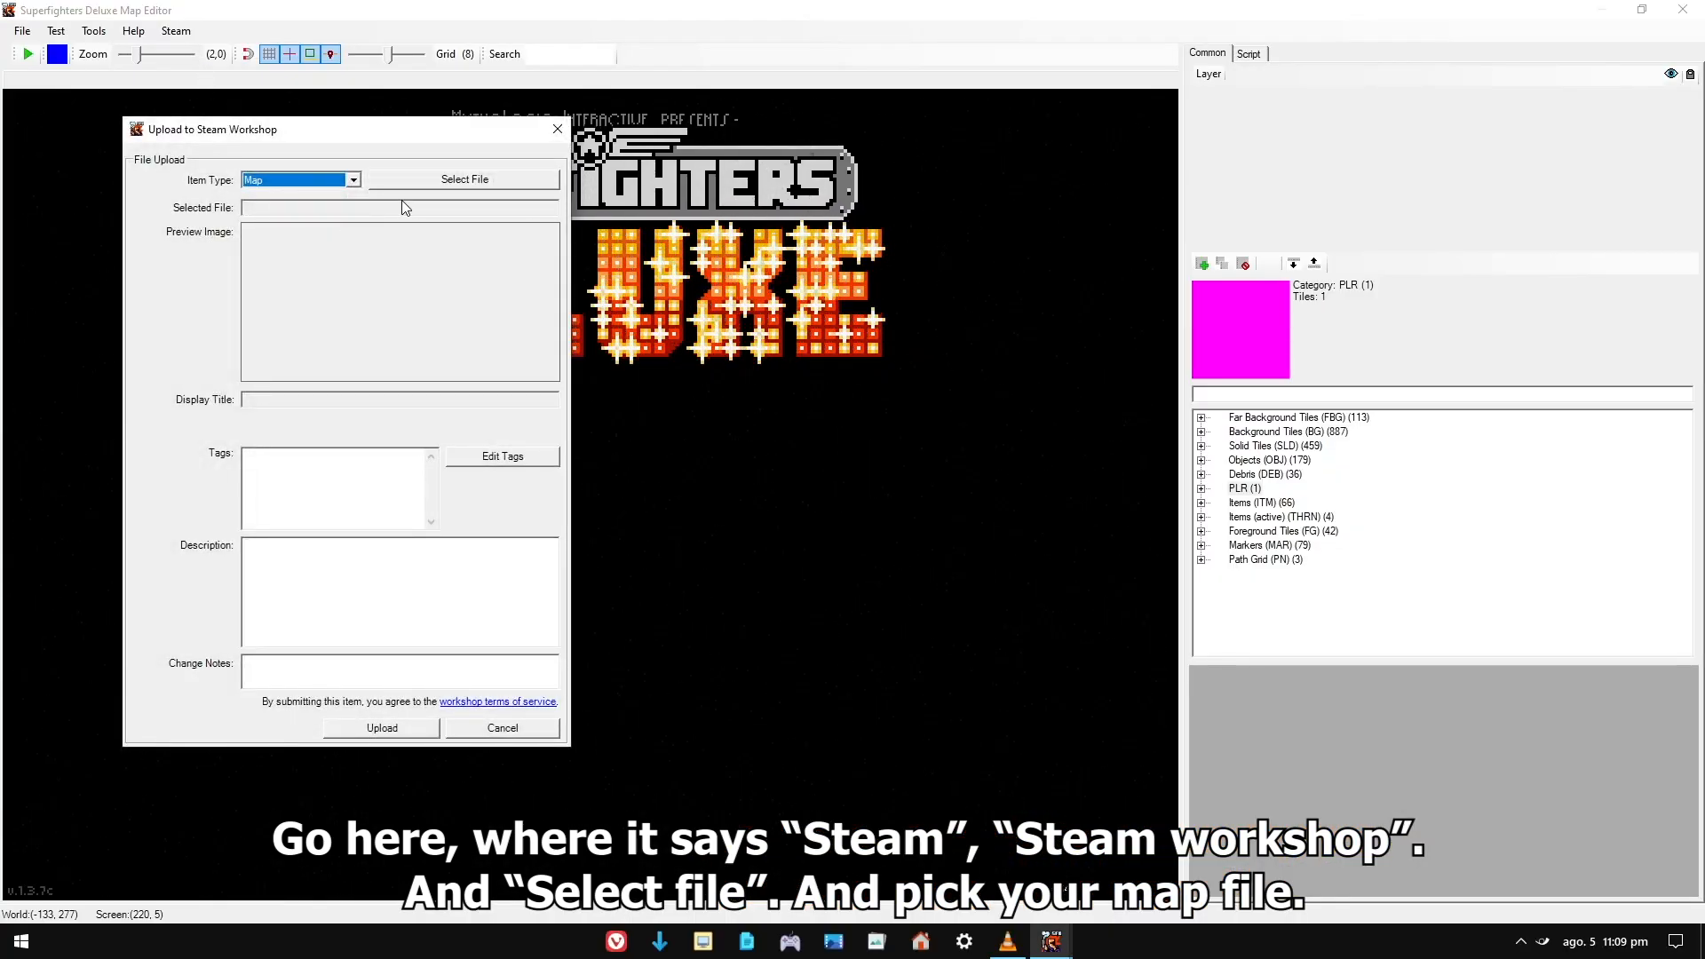
- Select Tutorial map.sfdm from the Downloaded maps folder as the Workshop item and upload it
left_click(444, 180)
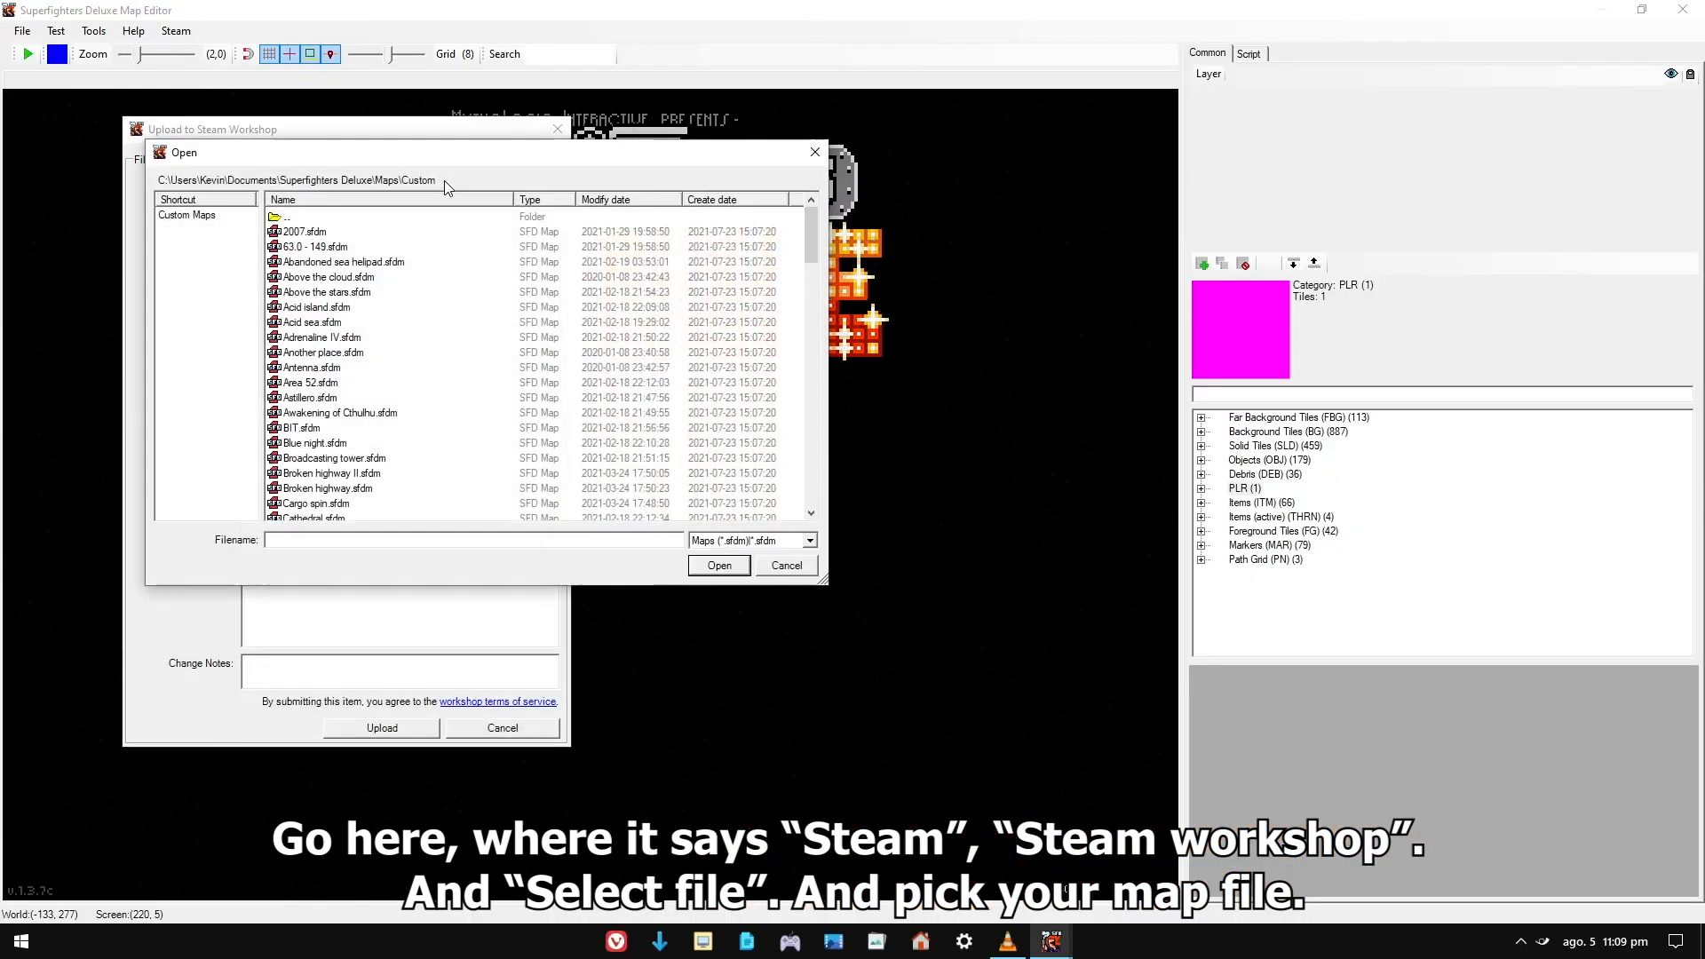
left_click(418, 246)
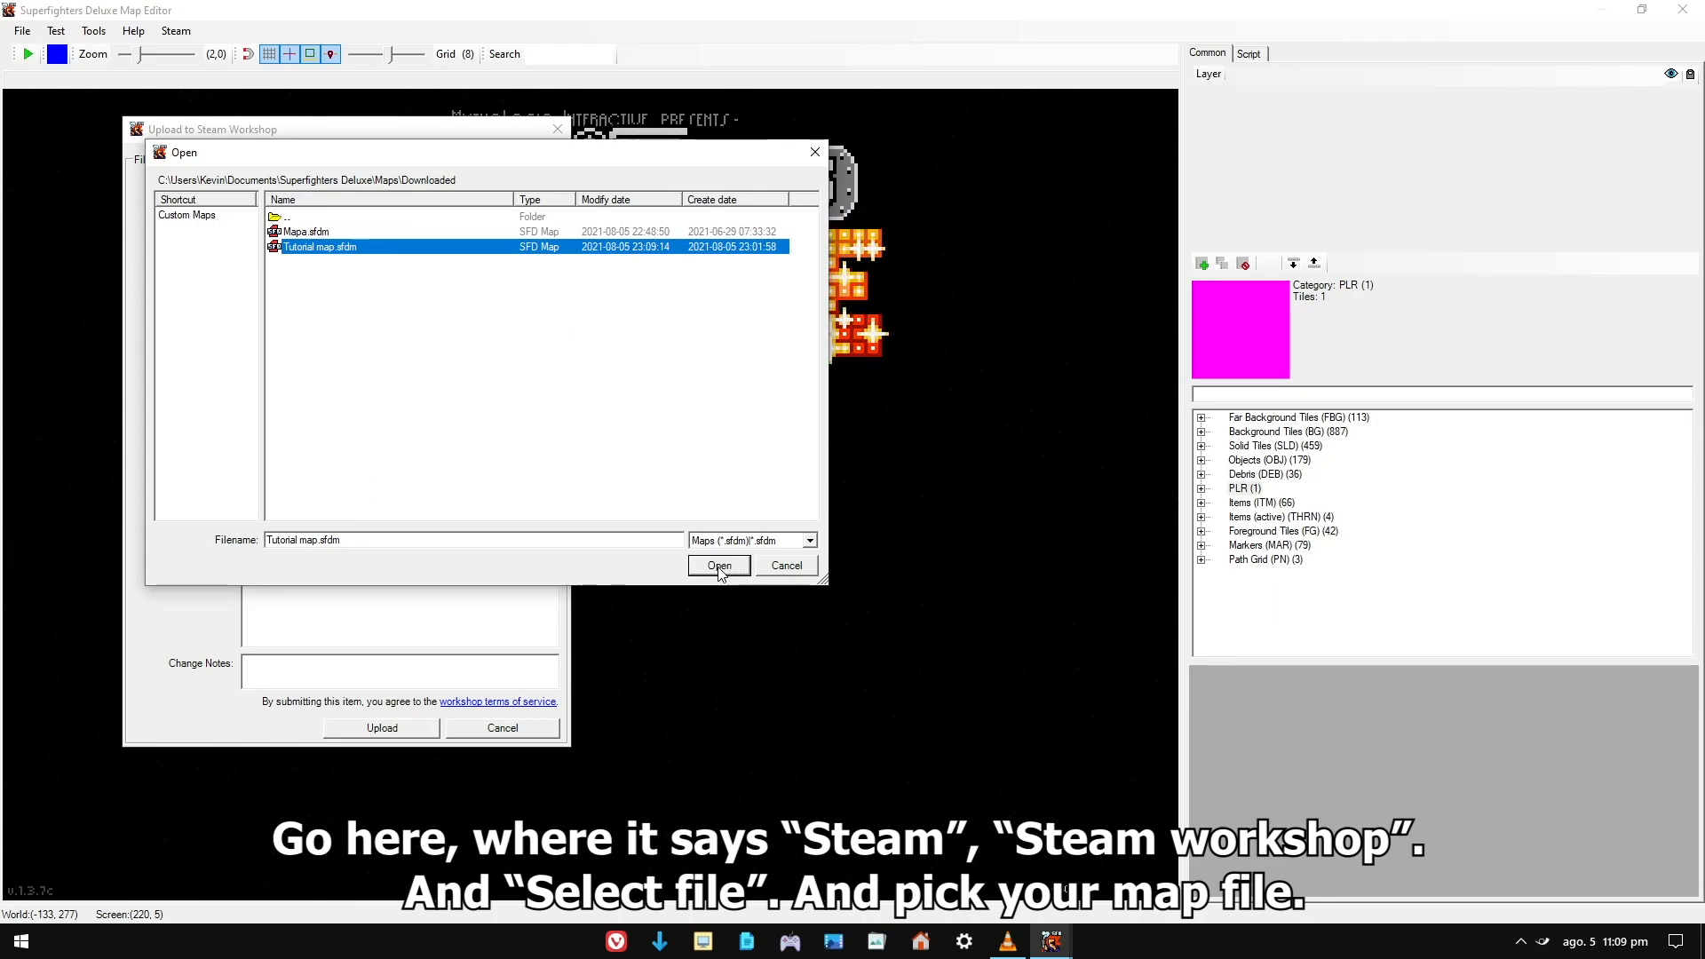
key("Return")
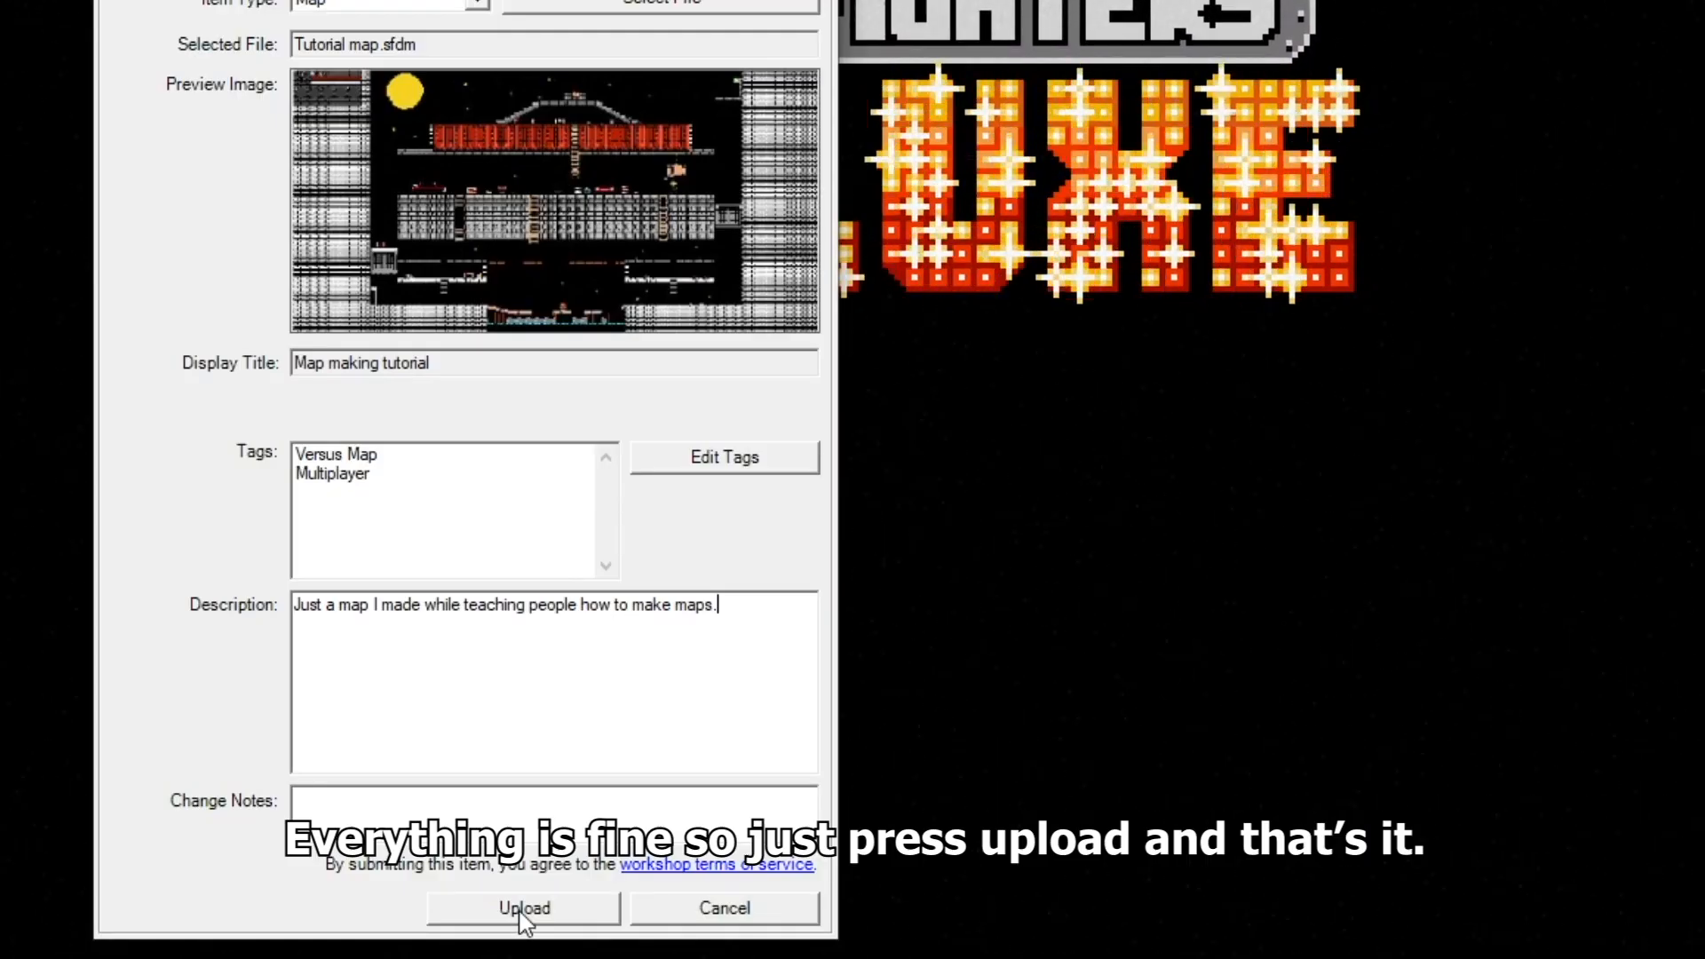
left_click(524, 915)
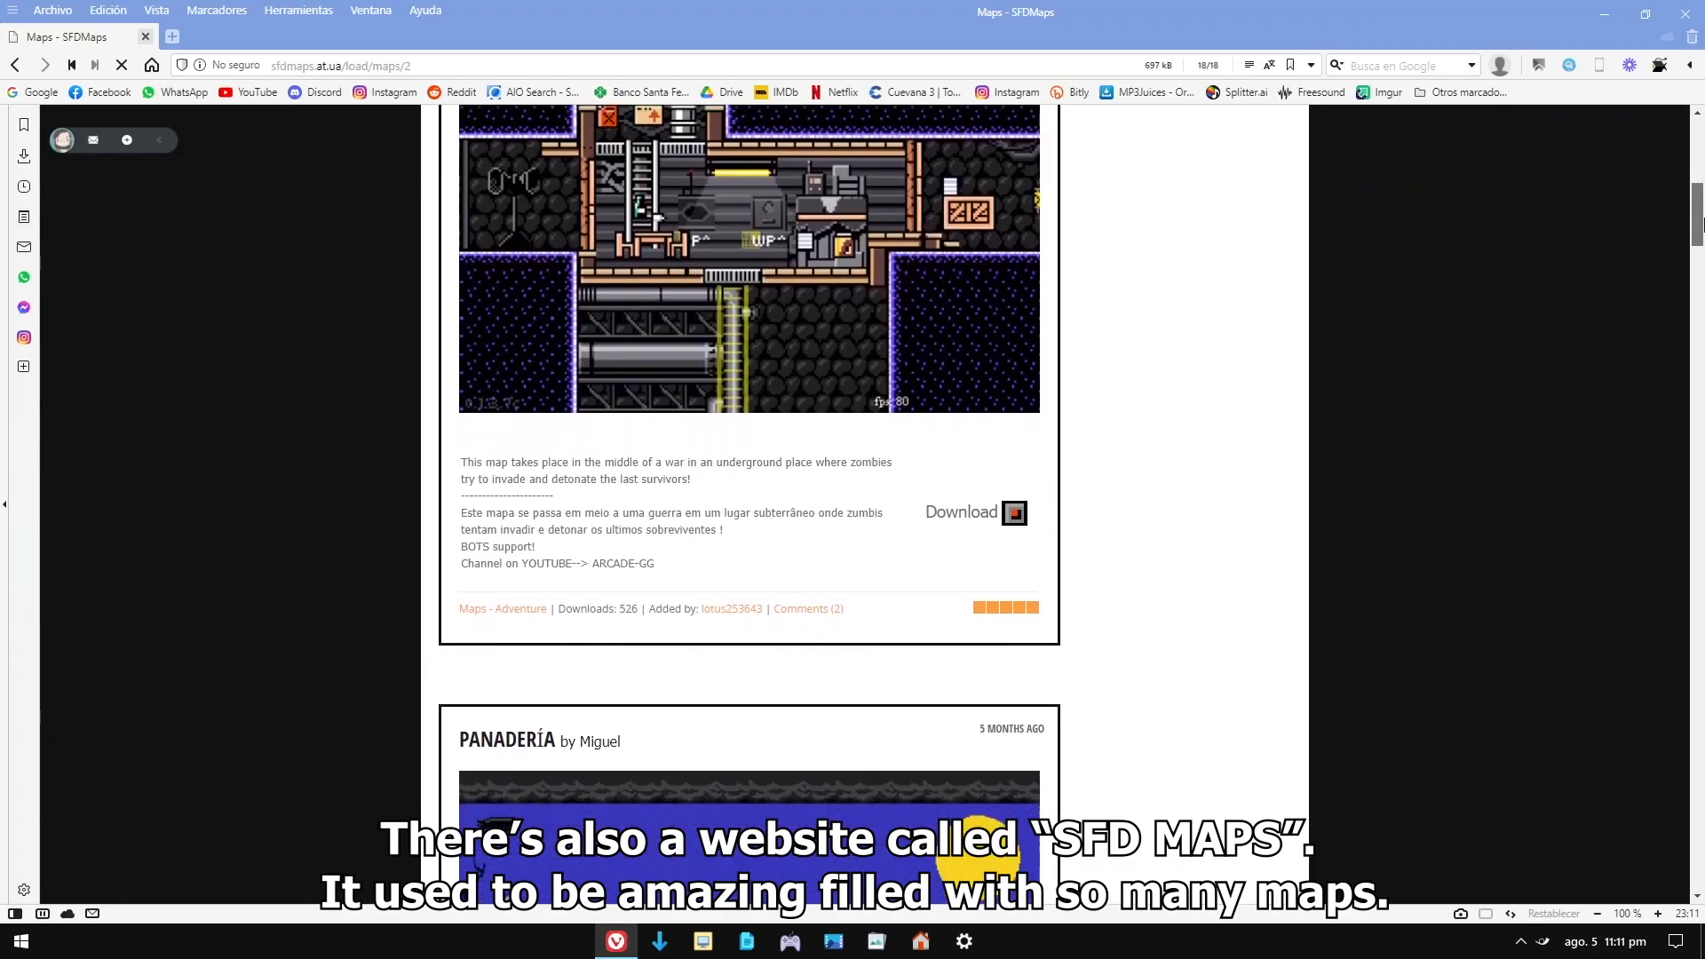
- In the web browser, look through the community maps listed on page 2 of the SFDMaps site
left_click_drag(1699, 212, 1702, 526)
scroll(1512, 506, "down", 8)
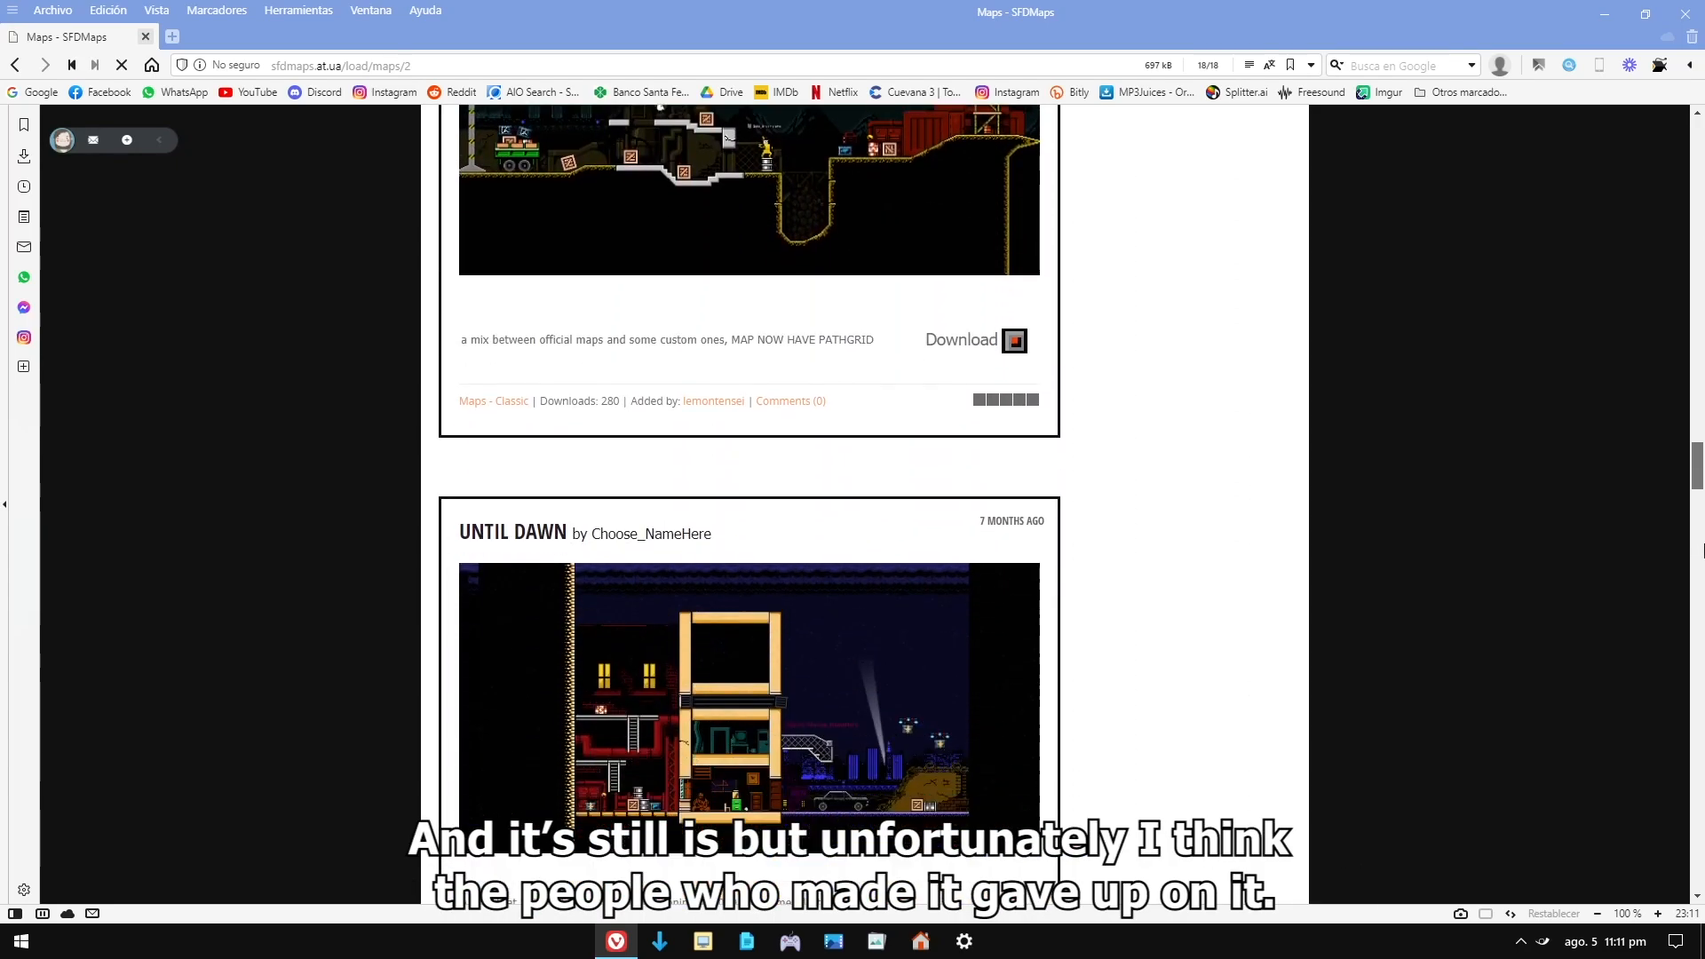
scroll(1512, 505, "down", 2)
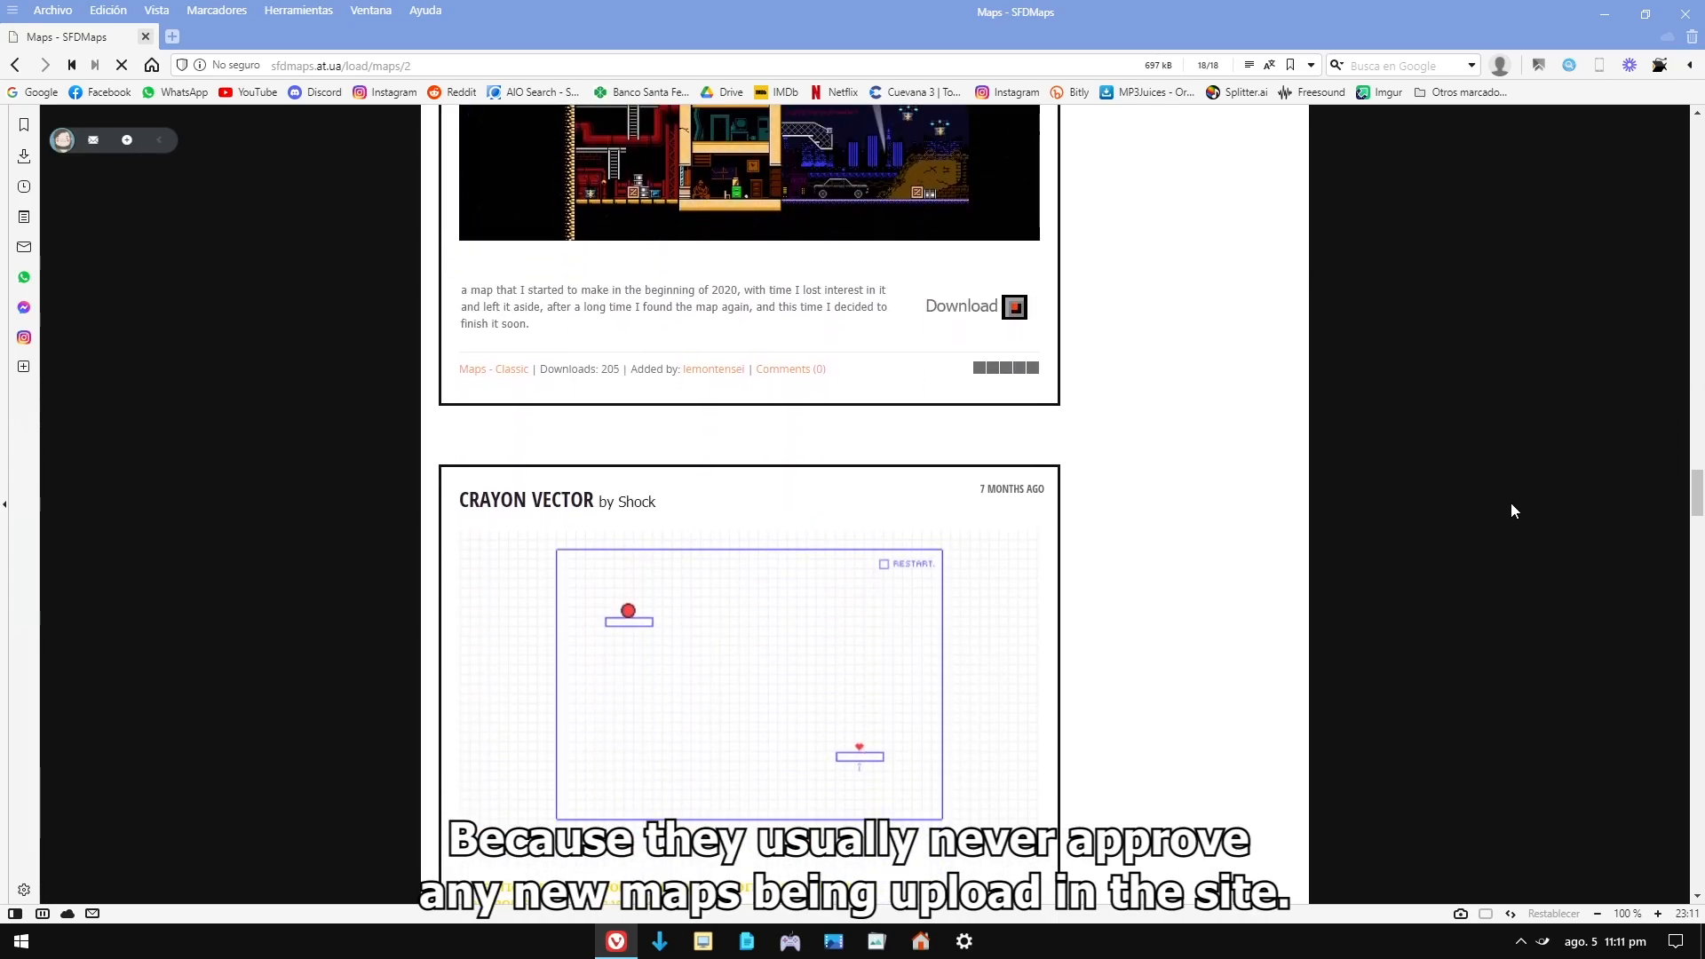
scroll(1512, 504, "down", 2)
scroll(1511, 502, "down", 8)
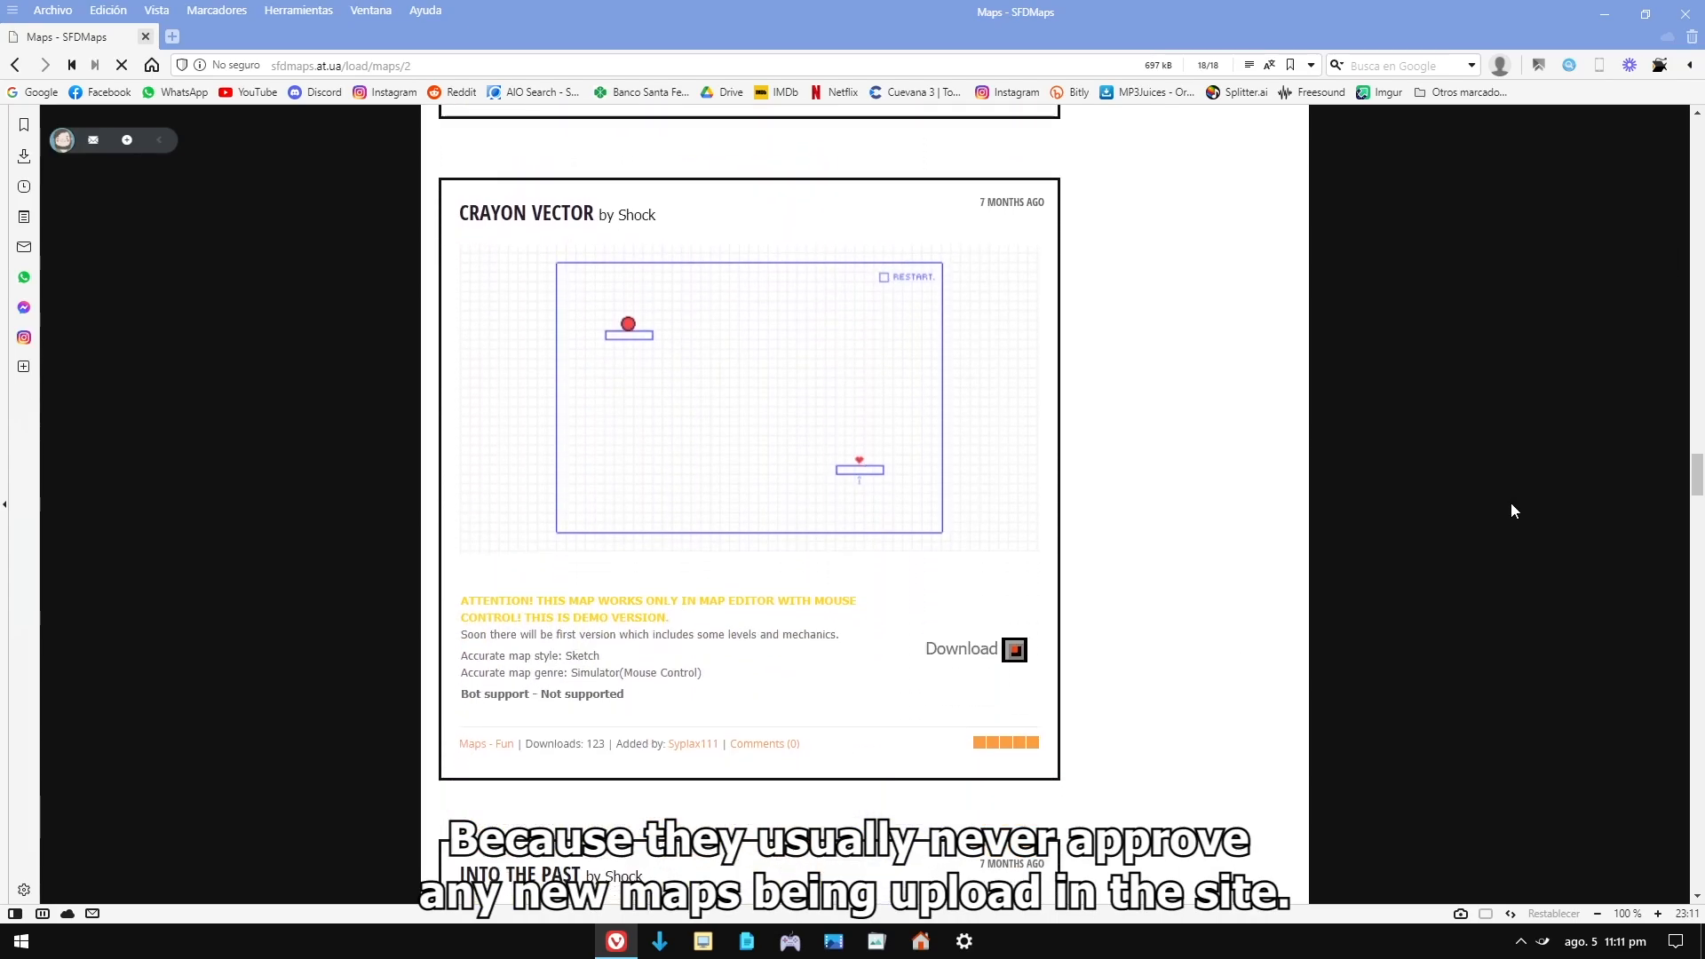
scroll(1510, 503, "down", 12)
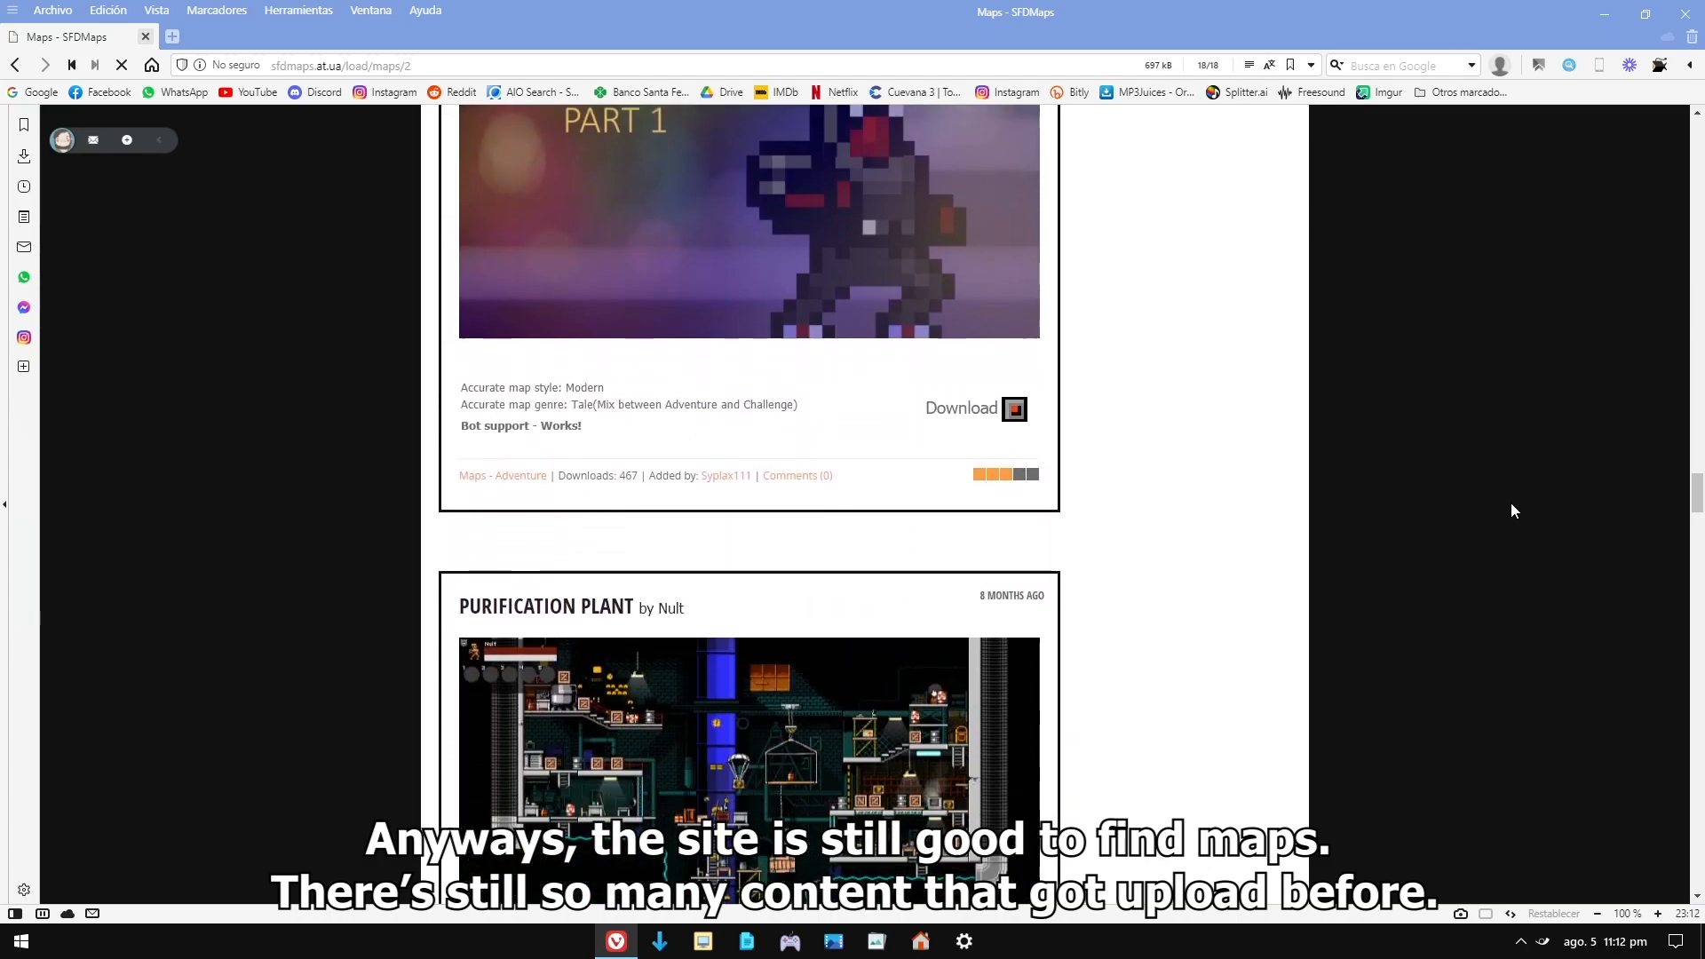
scroll(1510, 502, "down", 12)
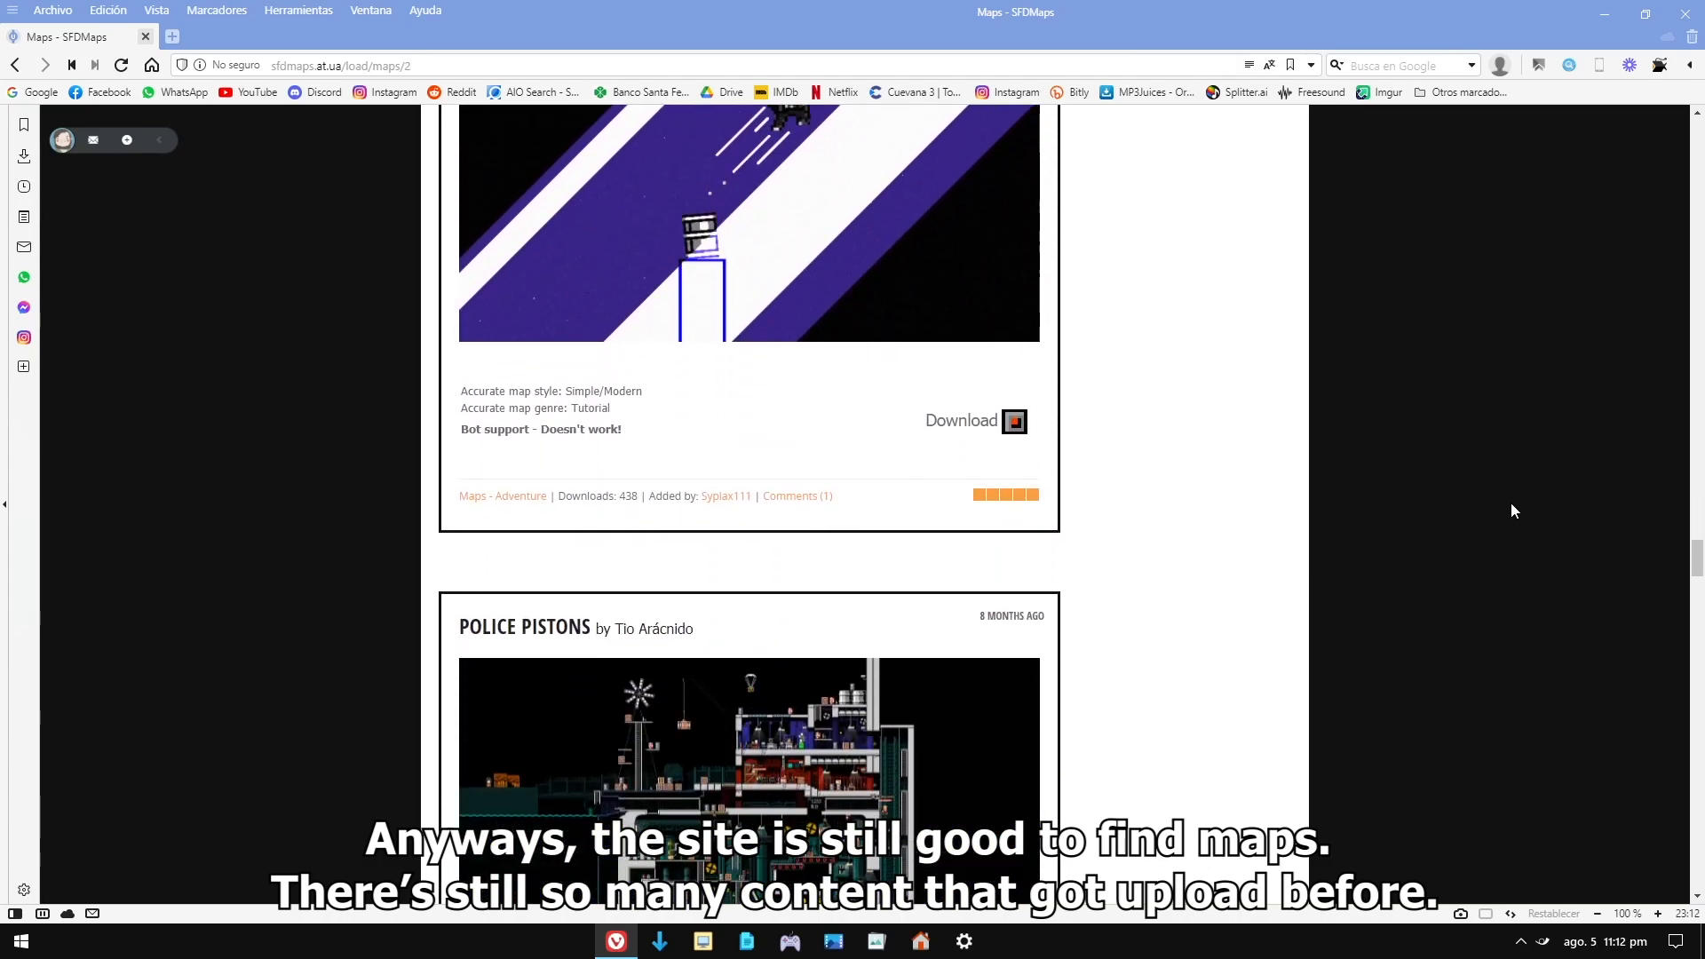
scroll(1512, 504, "down", 3)
scroll(1510, 502, "down", 13)
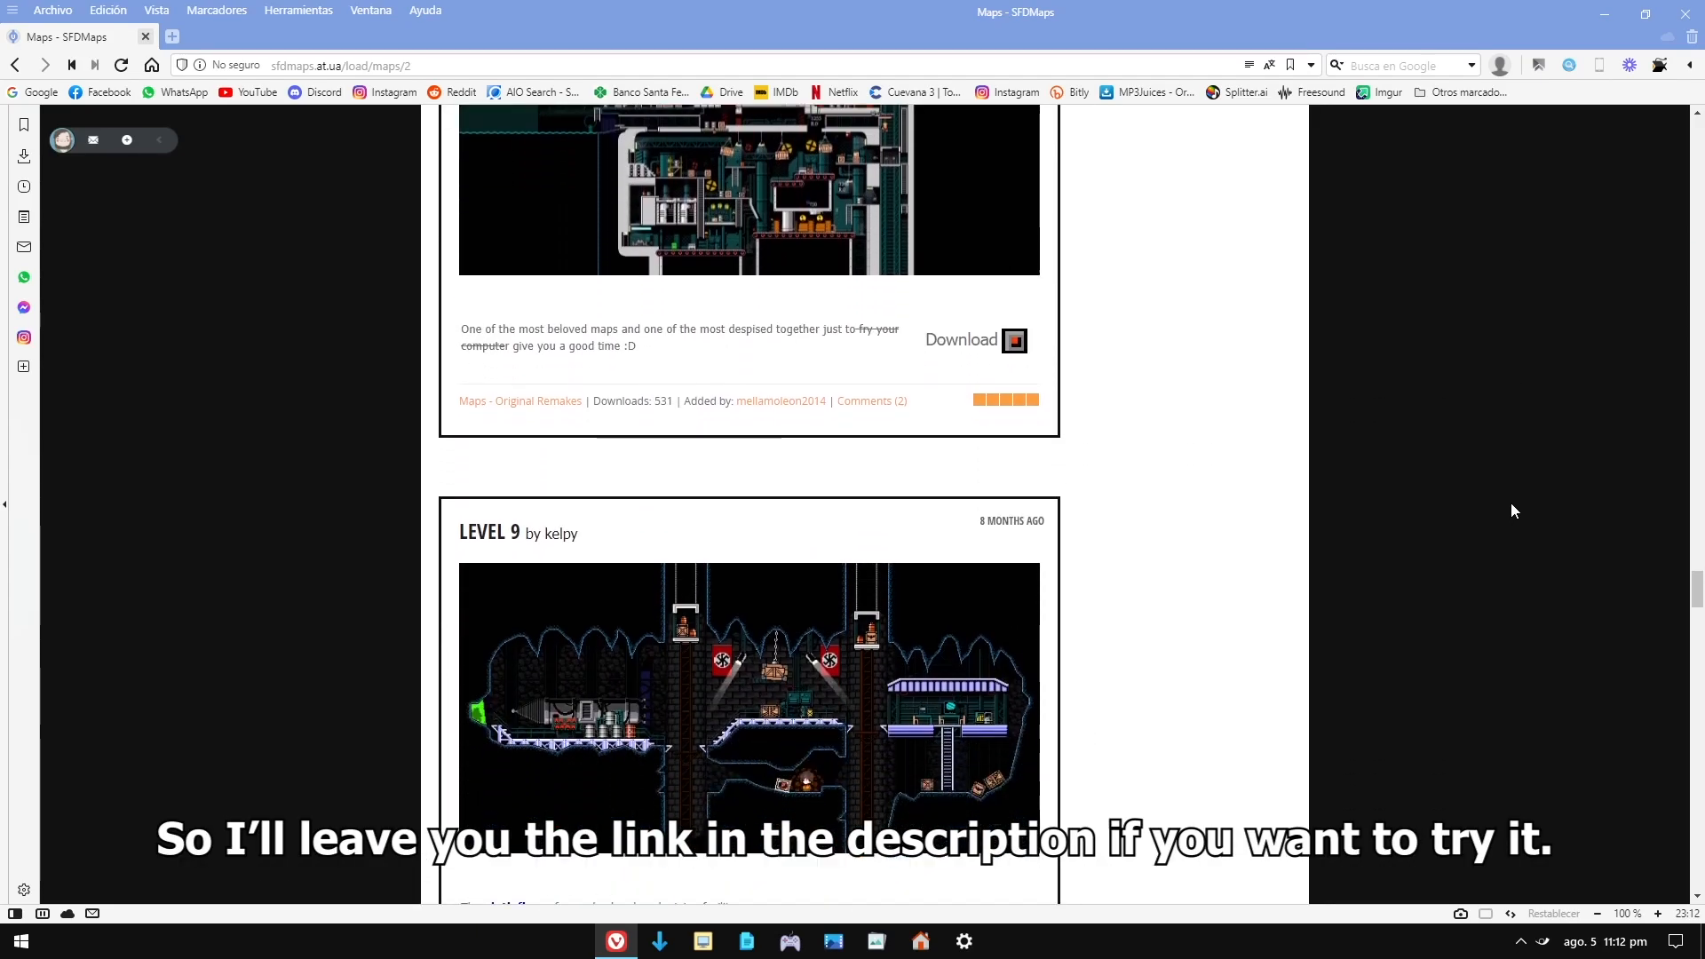
scroll(1510, 502, "down", 12)
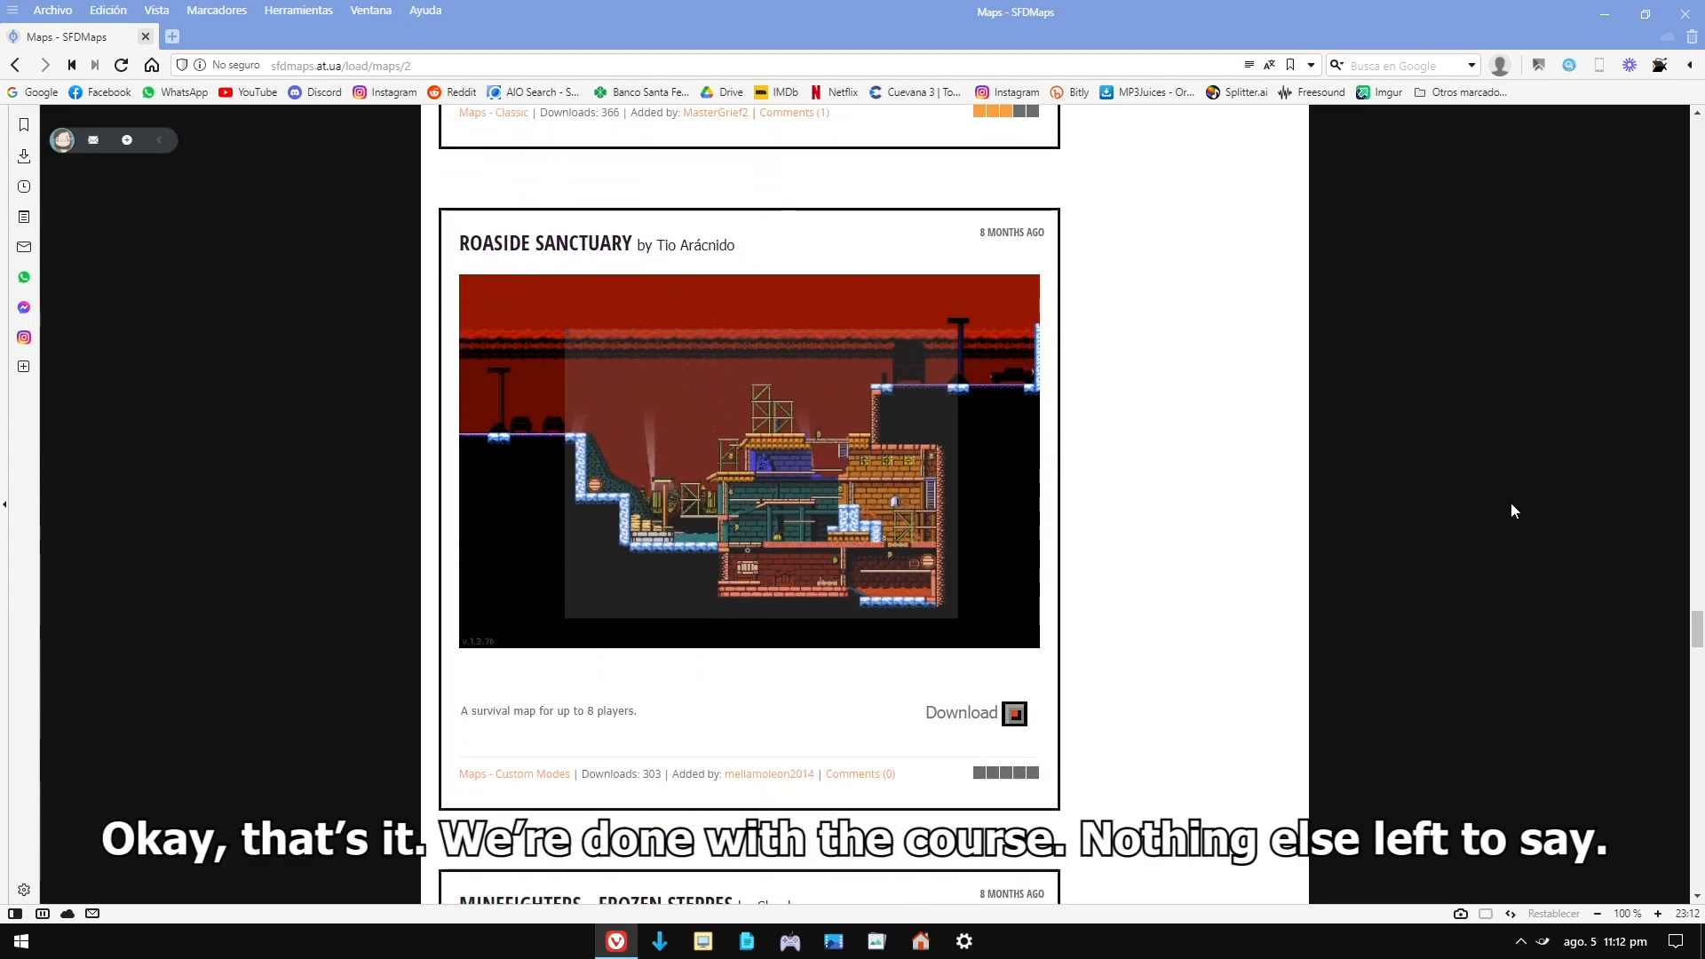
scroll(1510, 503, "down", 8)
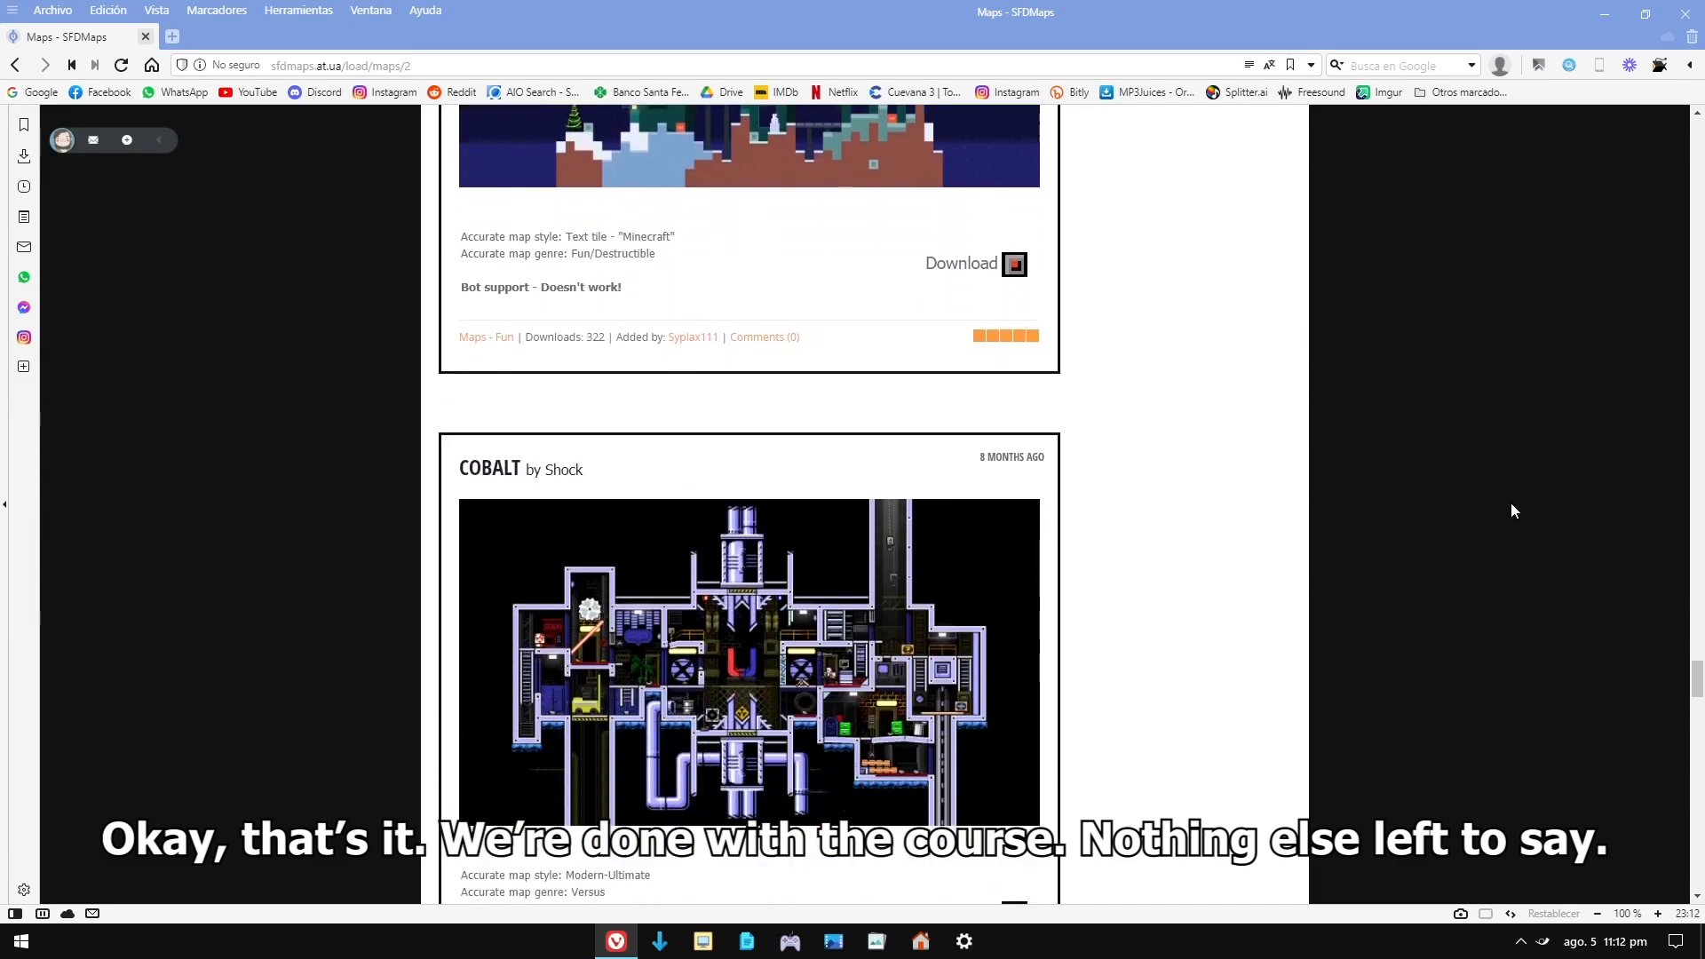
scroll(1703, 457, "down", 8)
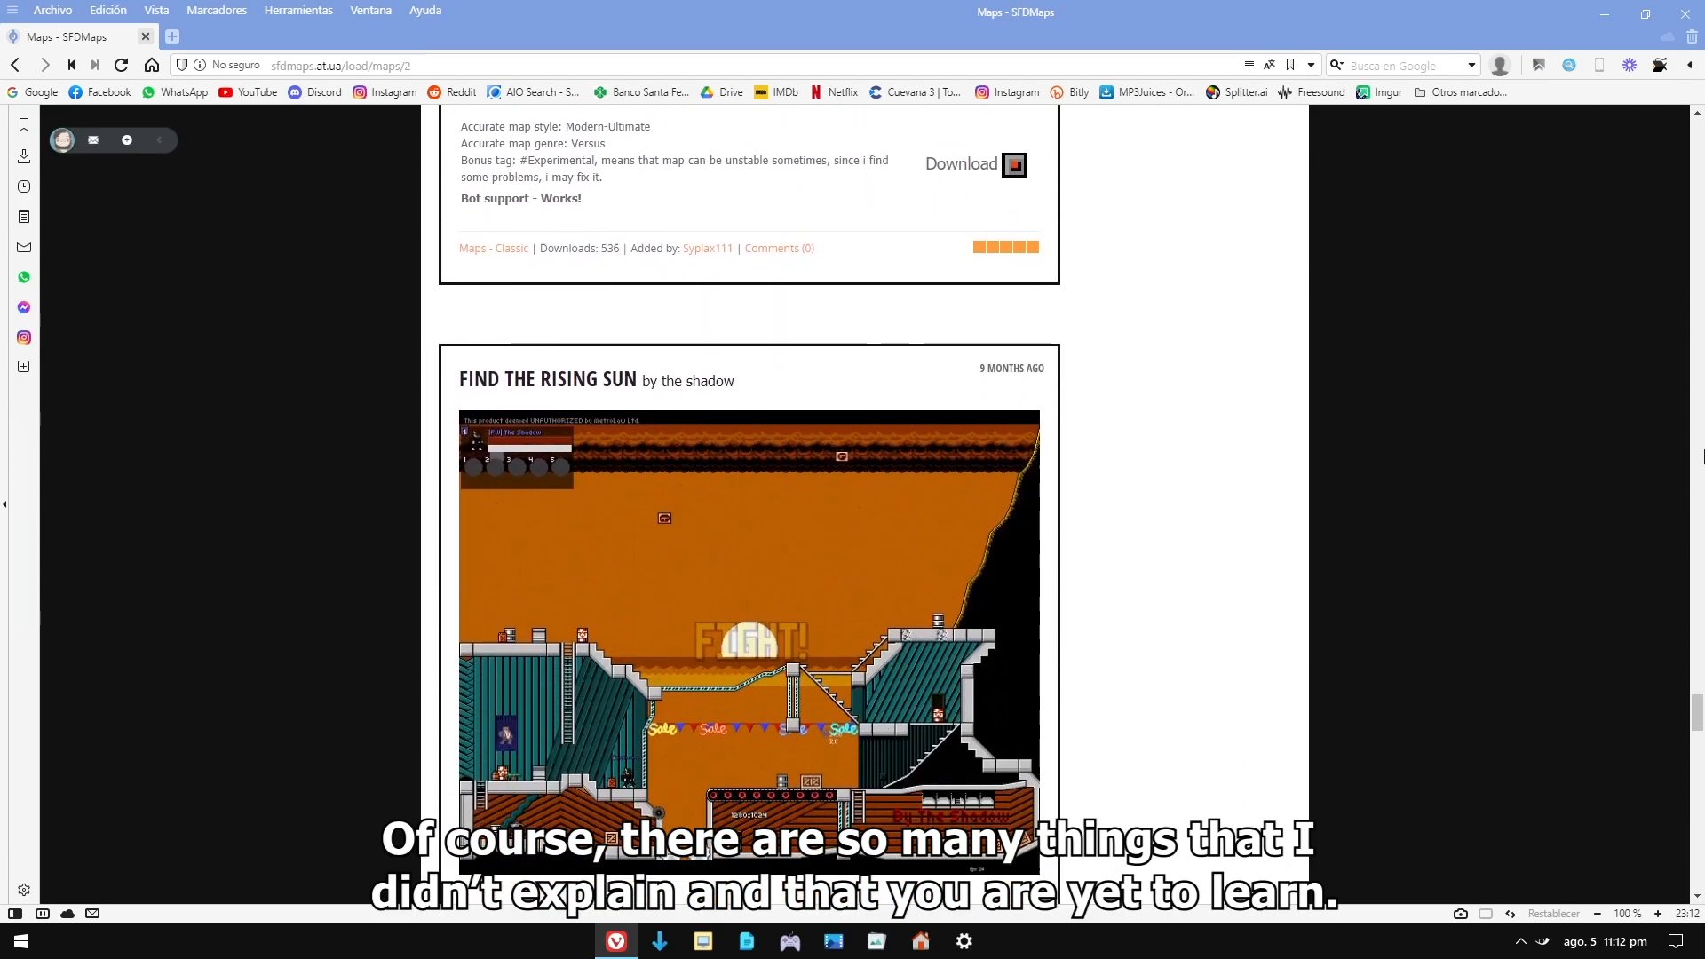
scroll(1702, 457, "down", 5)
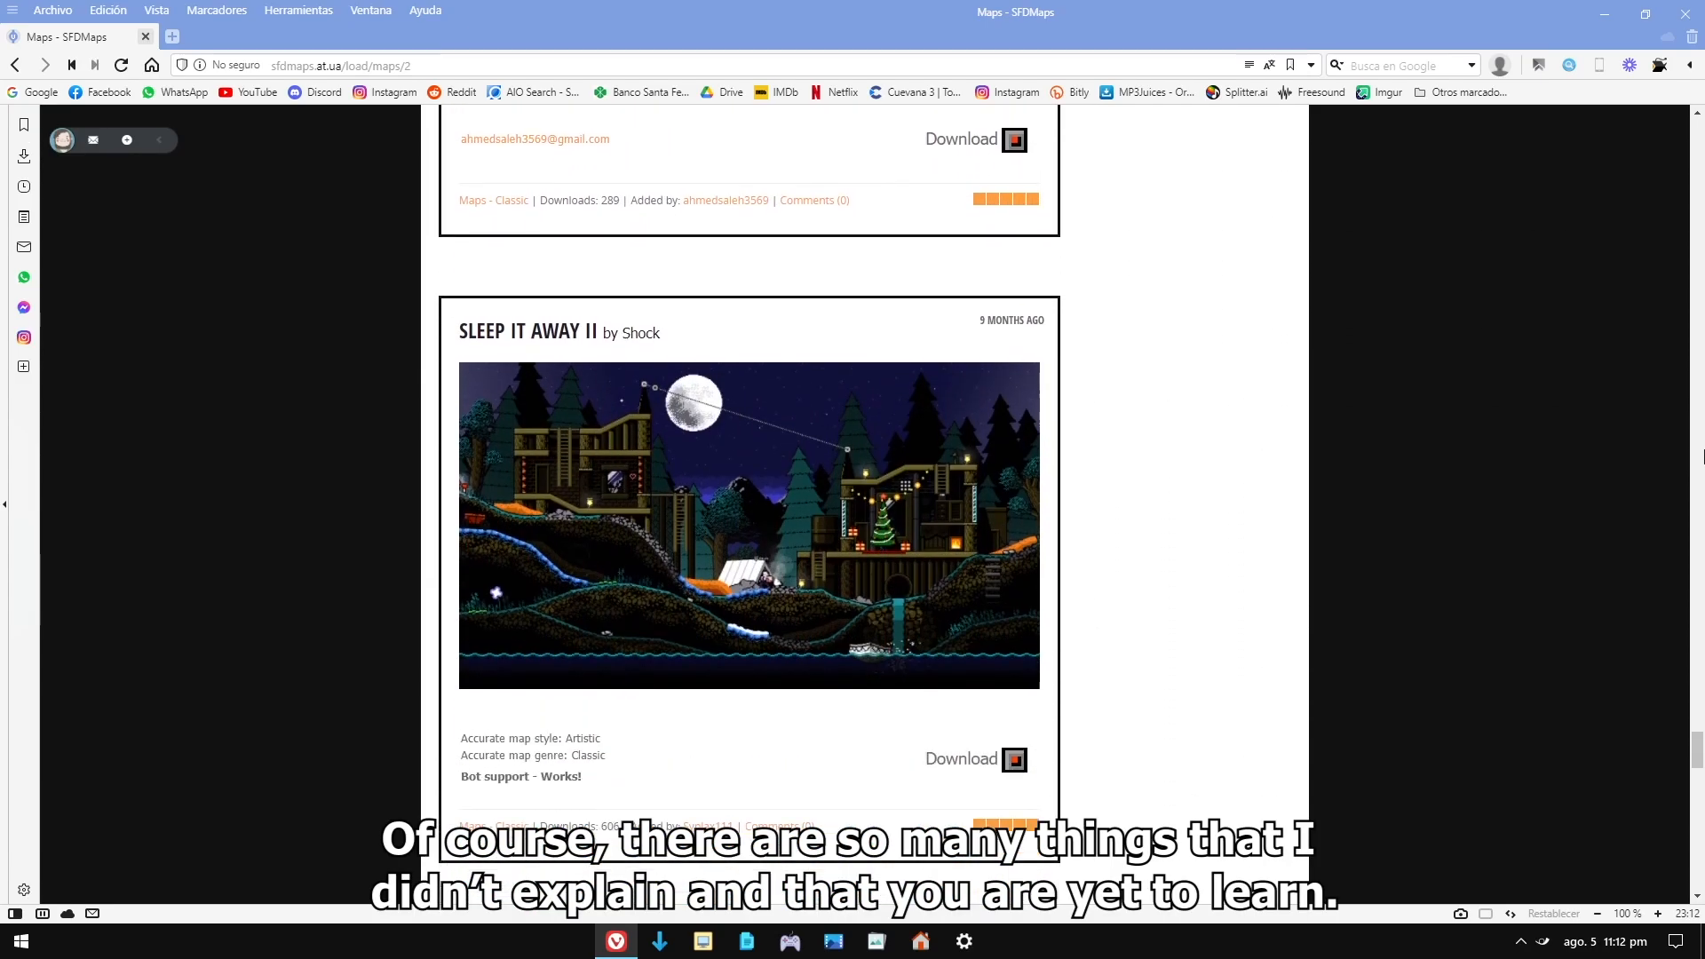
scroll(1703, 456, "down", 3)
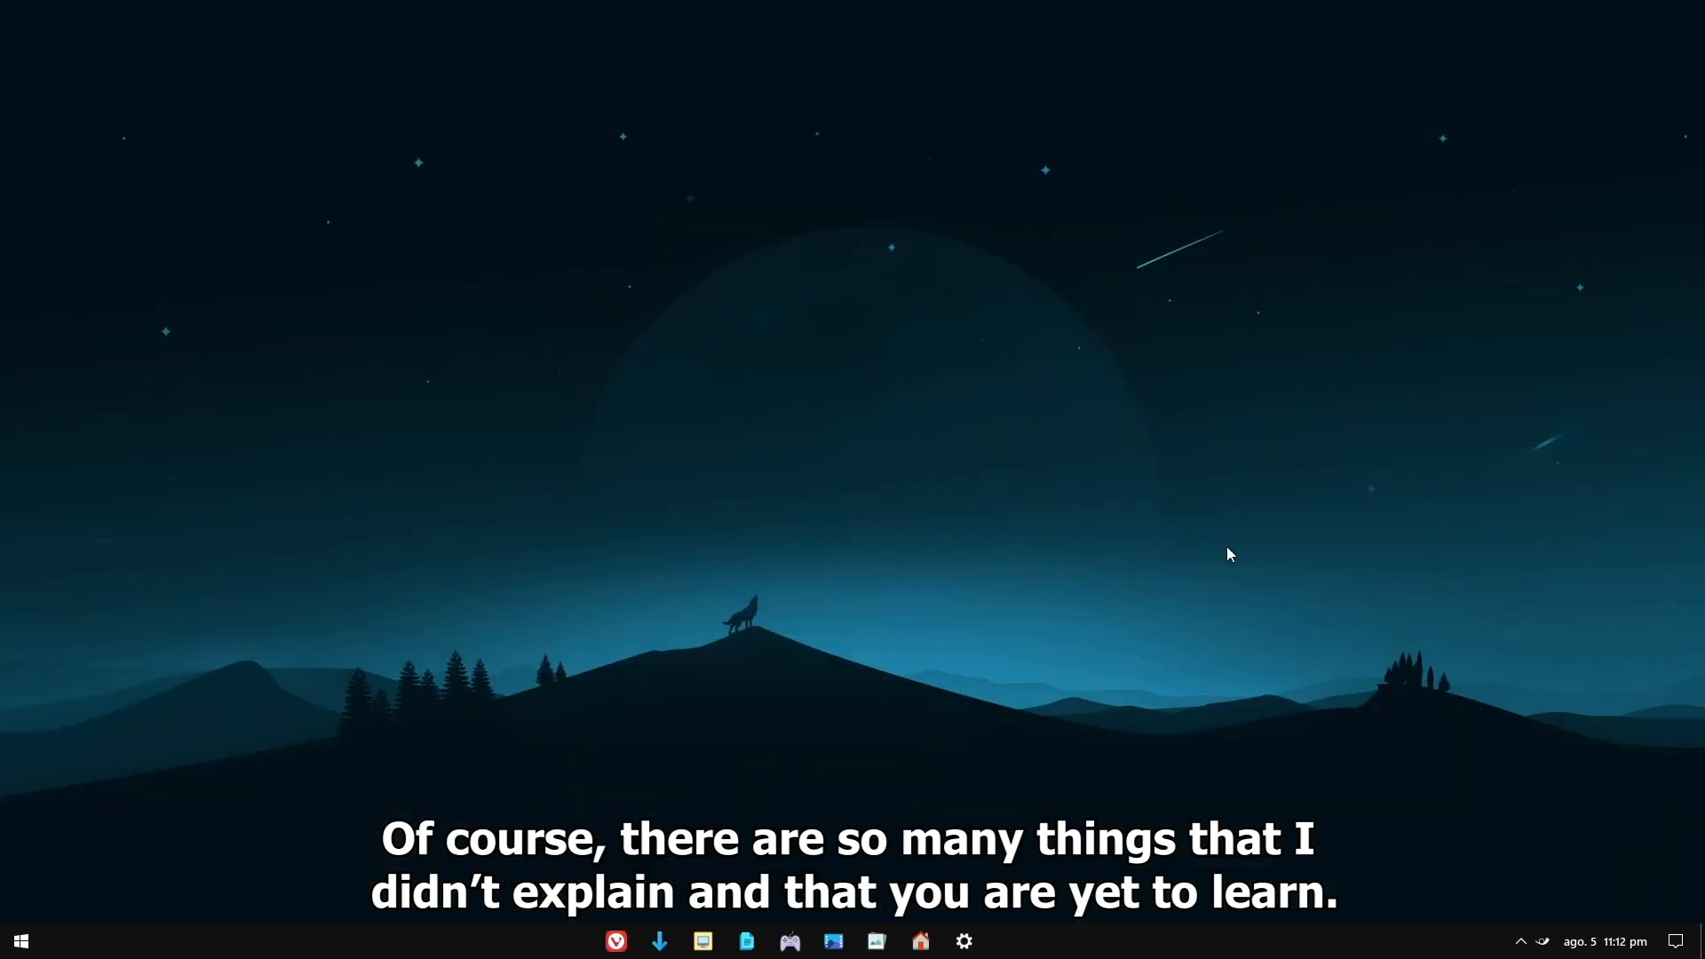